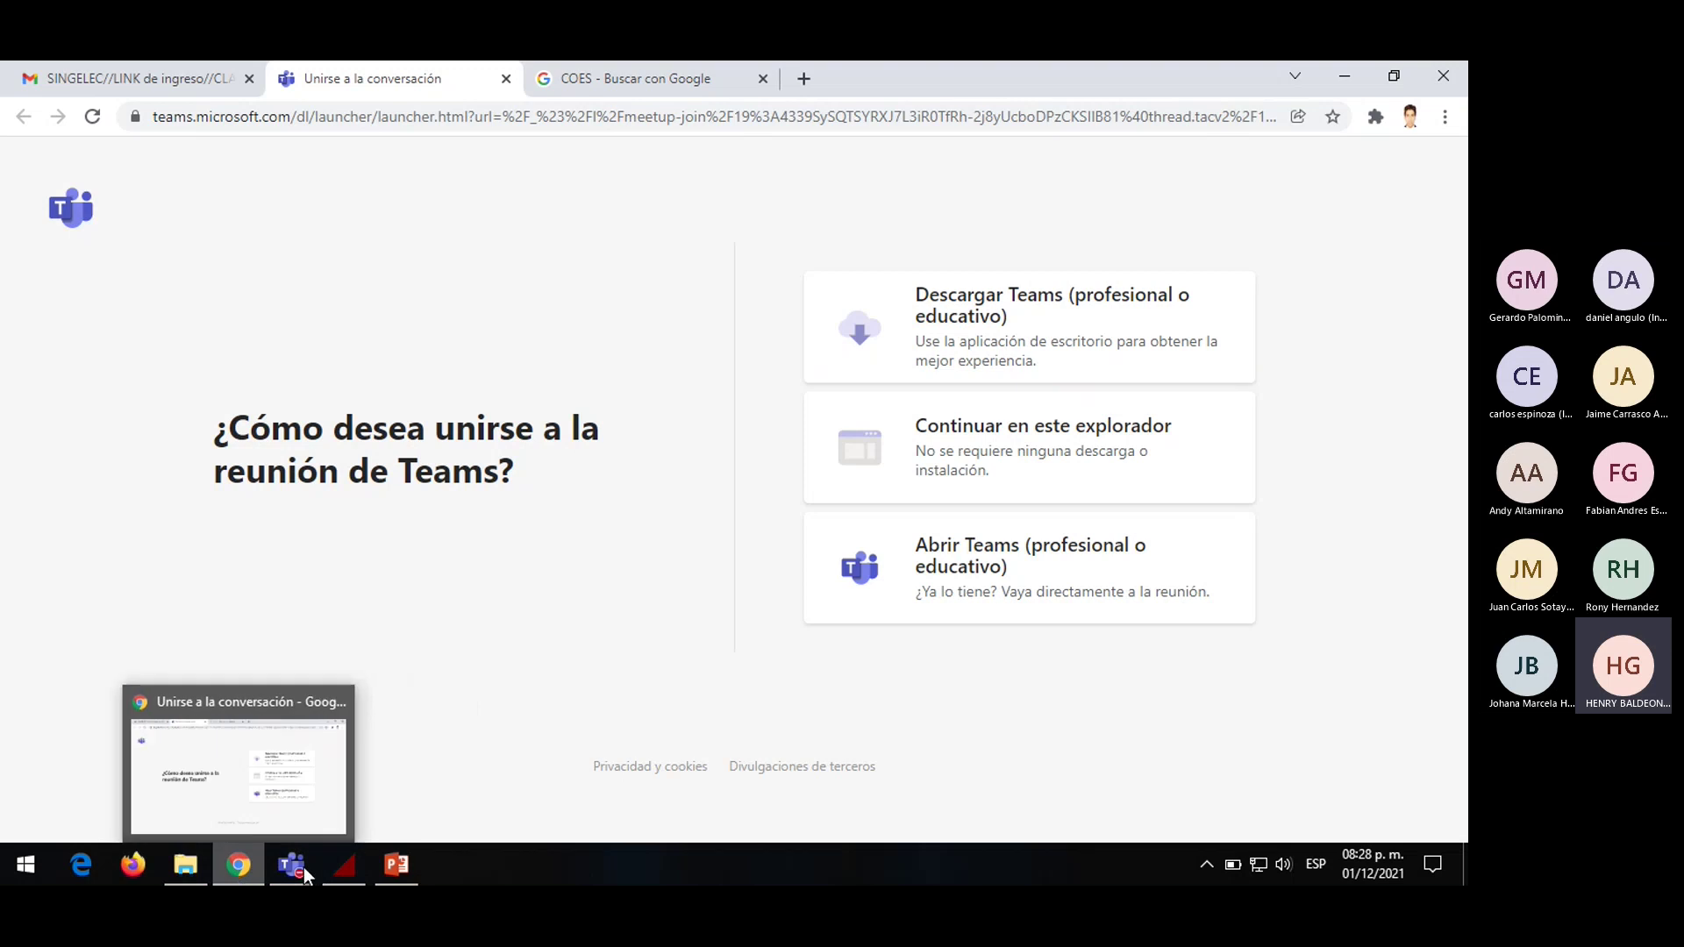
Switch to DIgSILENT PowerFactory and dismiss the workspace backup reminder and the PowerFactory Examples window
mouse_move(236, 872)
click(242, 805)
click(1351, 79)
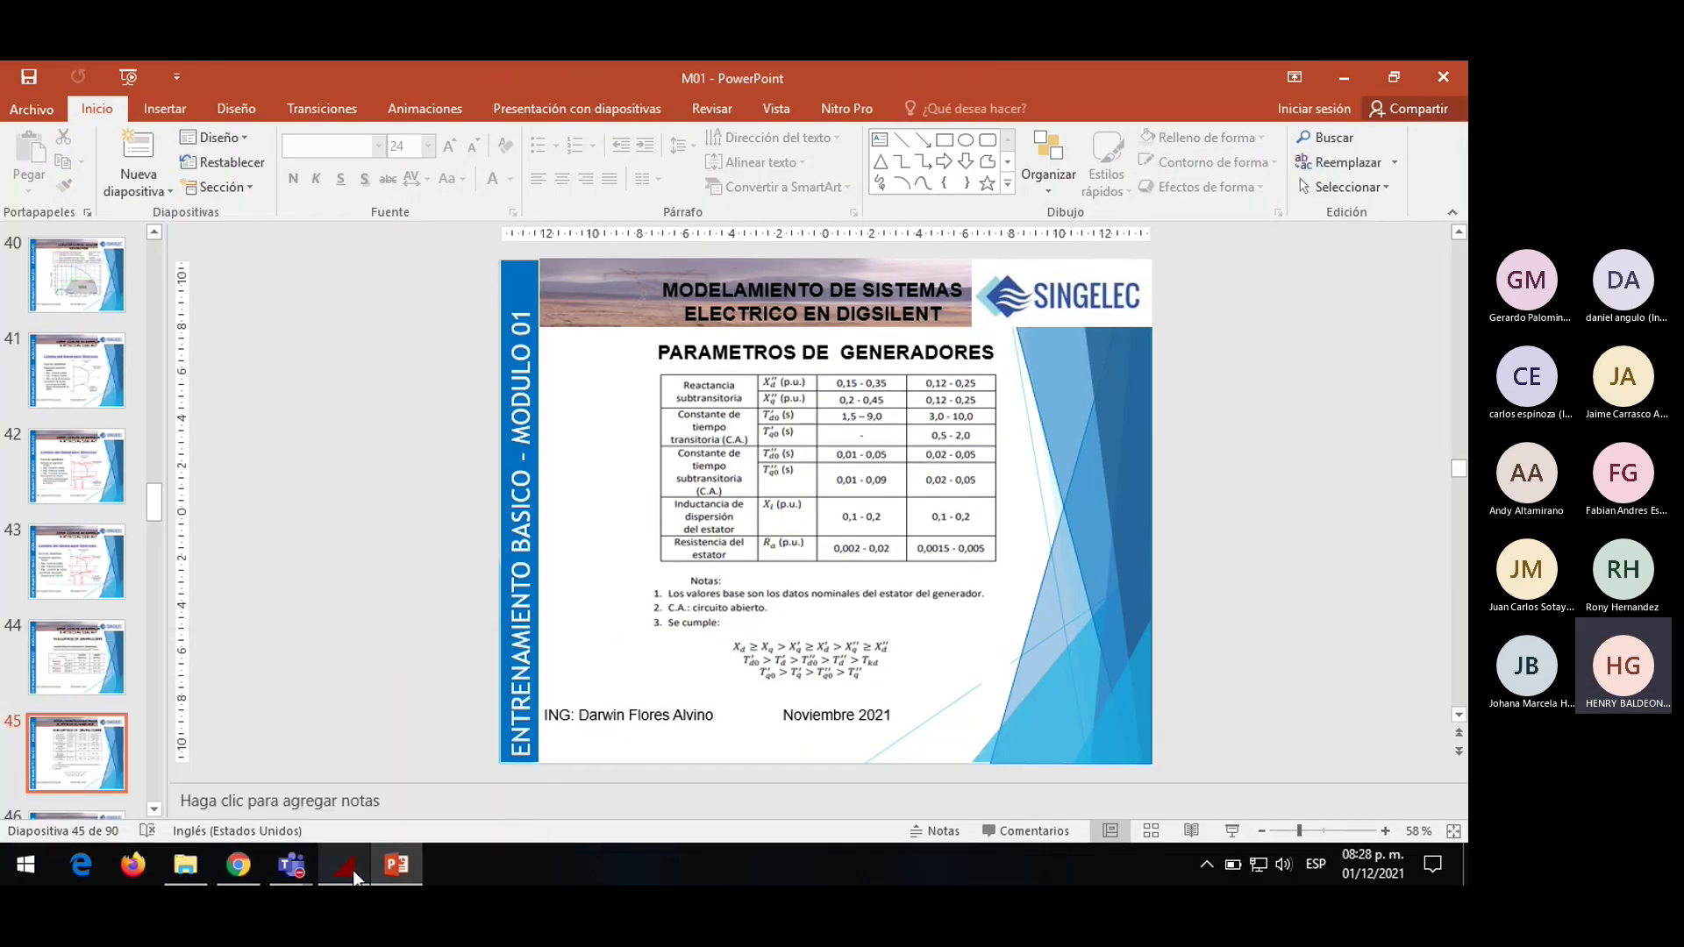
mouse_move(353, 870)
click(353, 829)
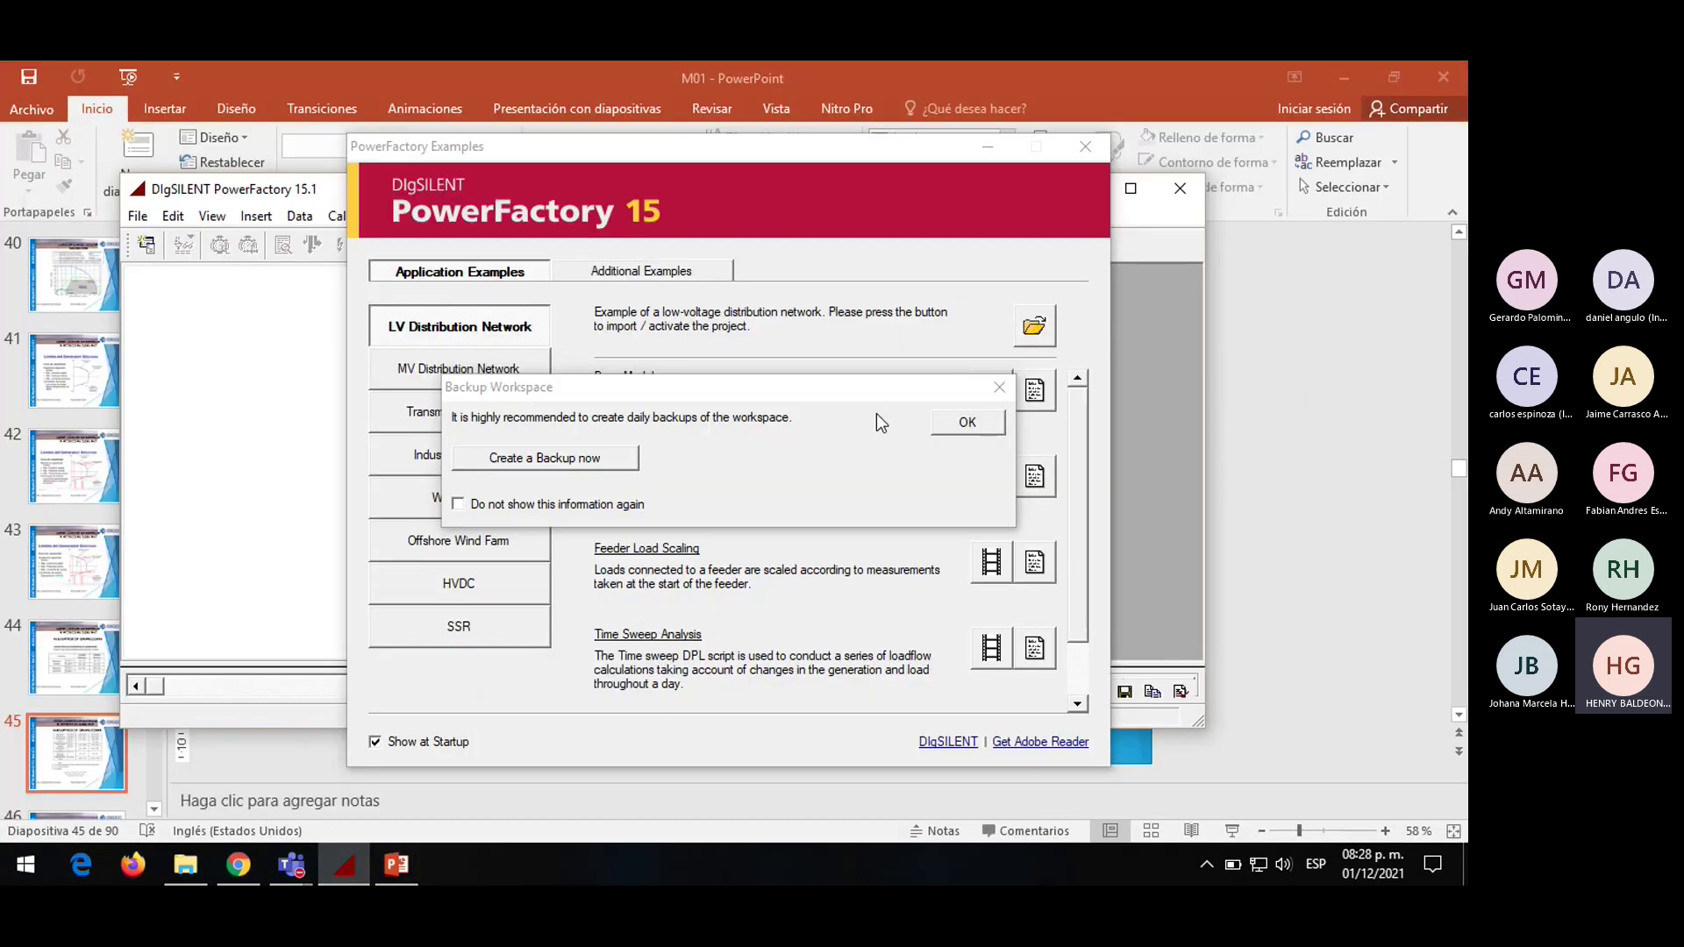
click(966, 422)
click(1085, 147)
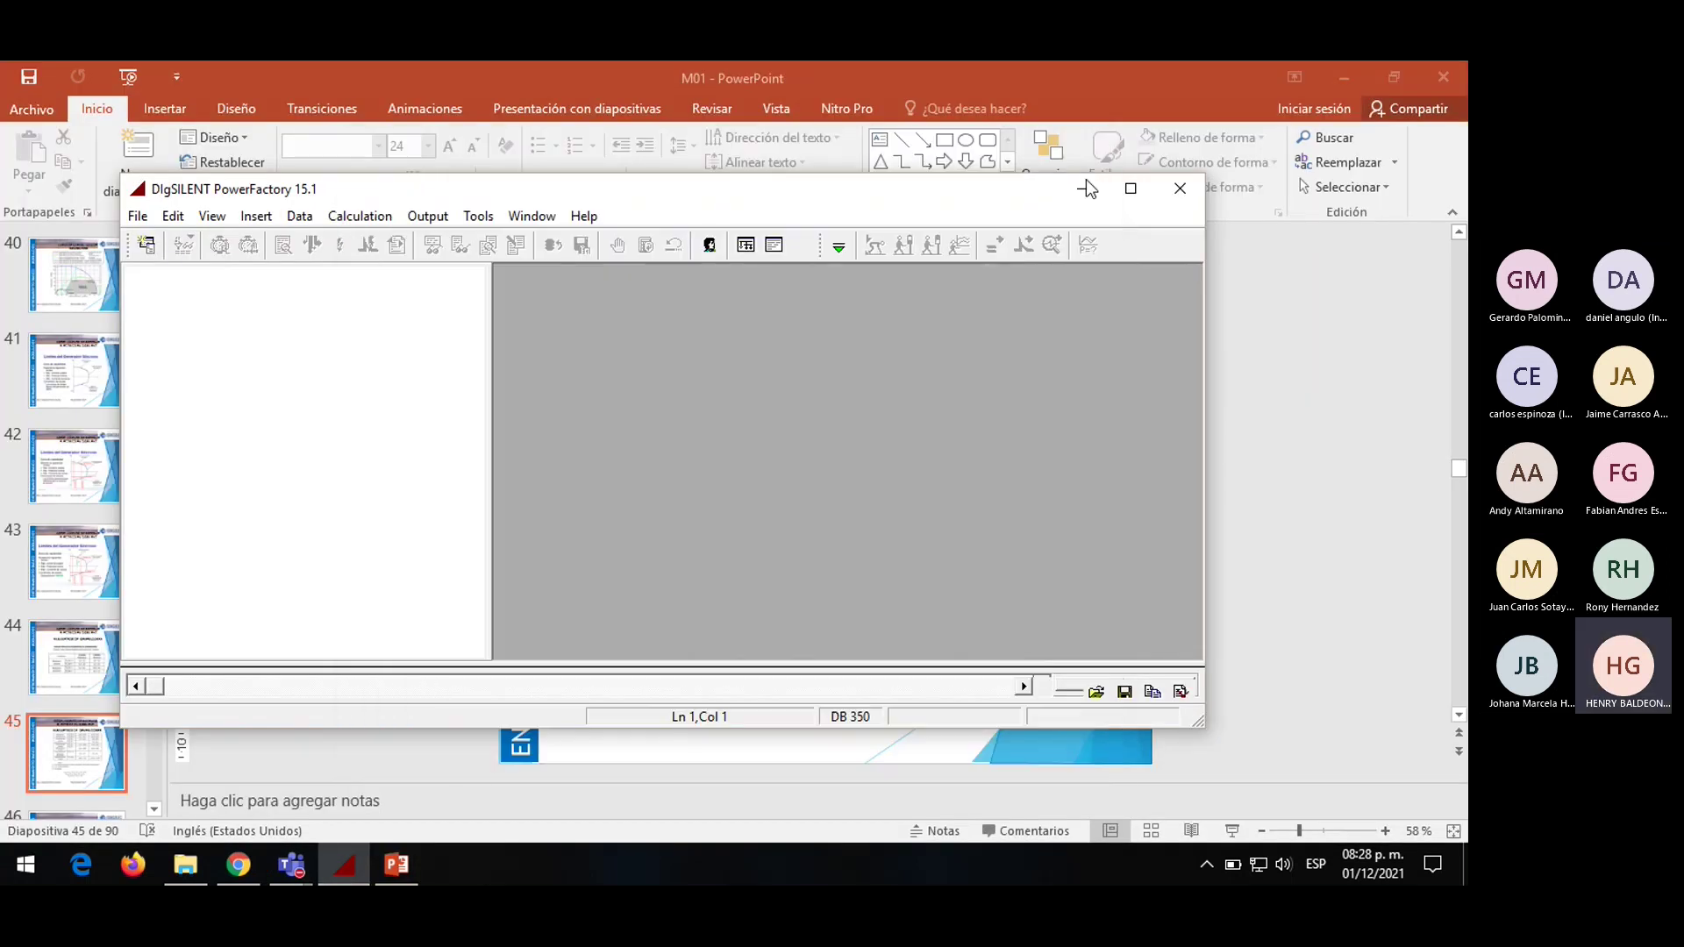
Activate the project ModeloElectricoSEIN_EPO_Marzo2021_v15 from the Data Manager and close the manager
click(147, 243)
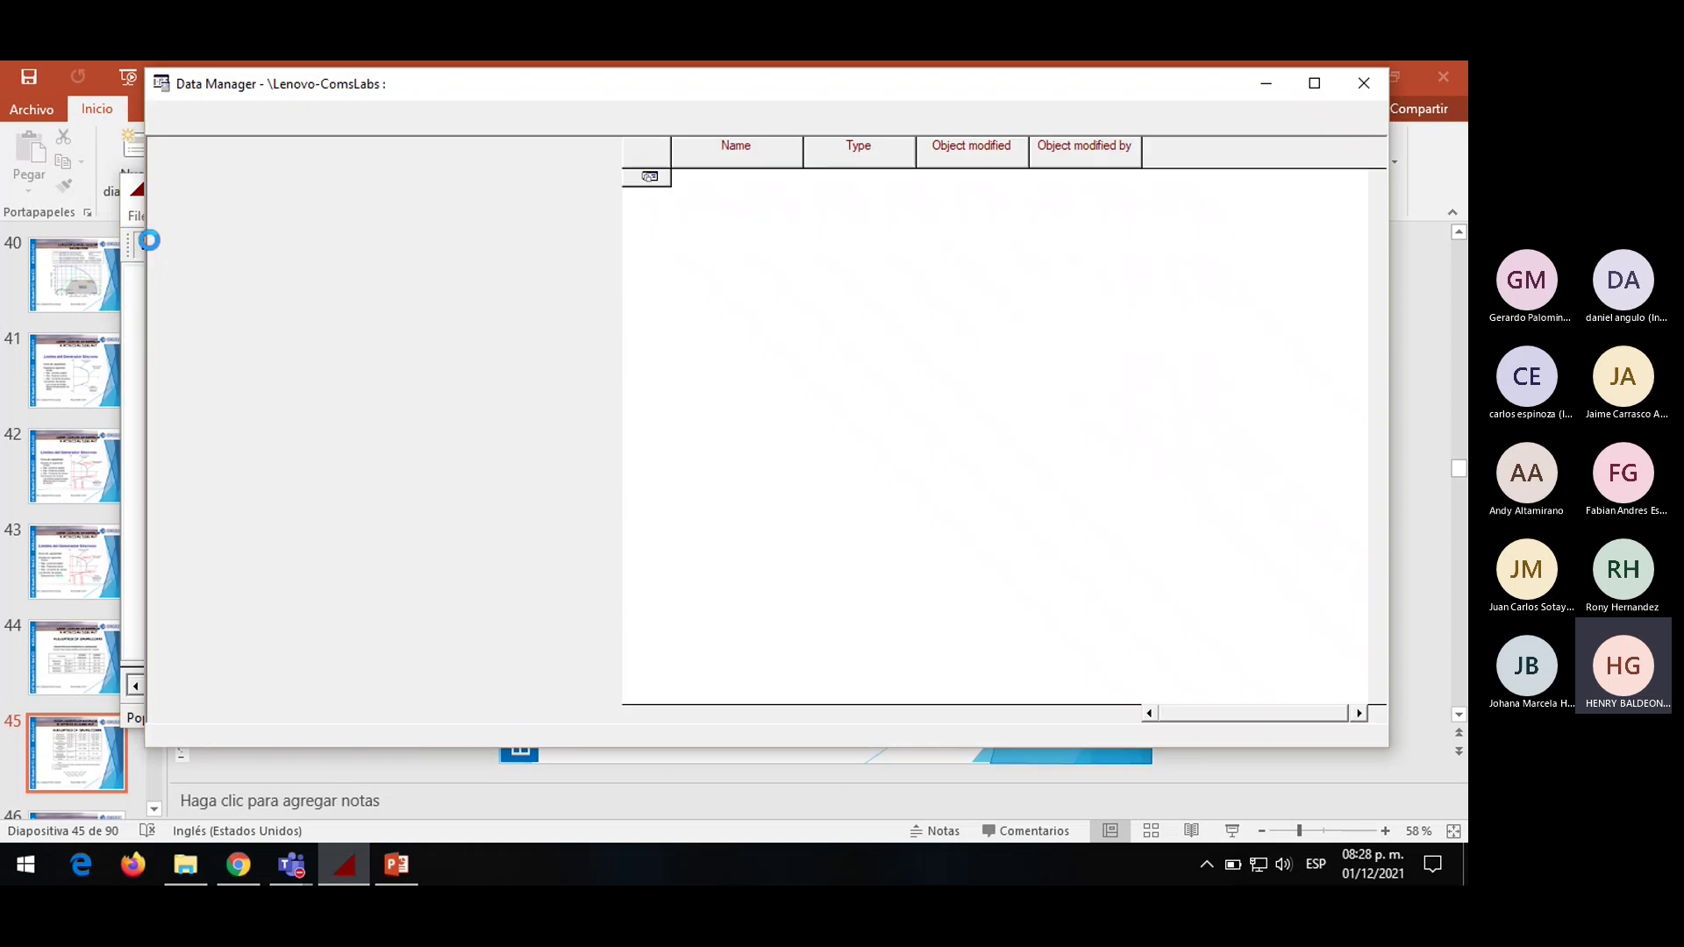
scroll(307, 433, down, 20)
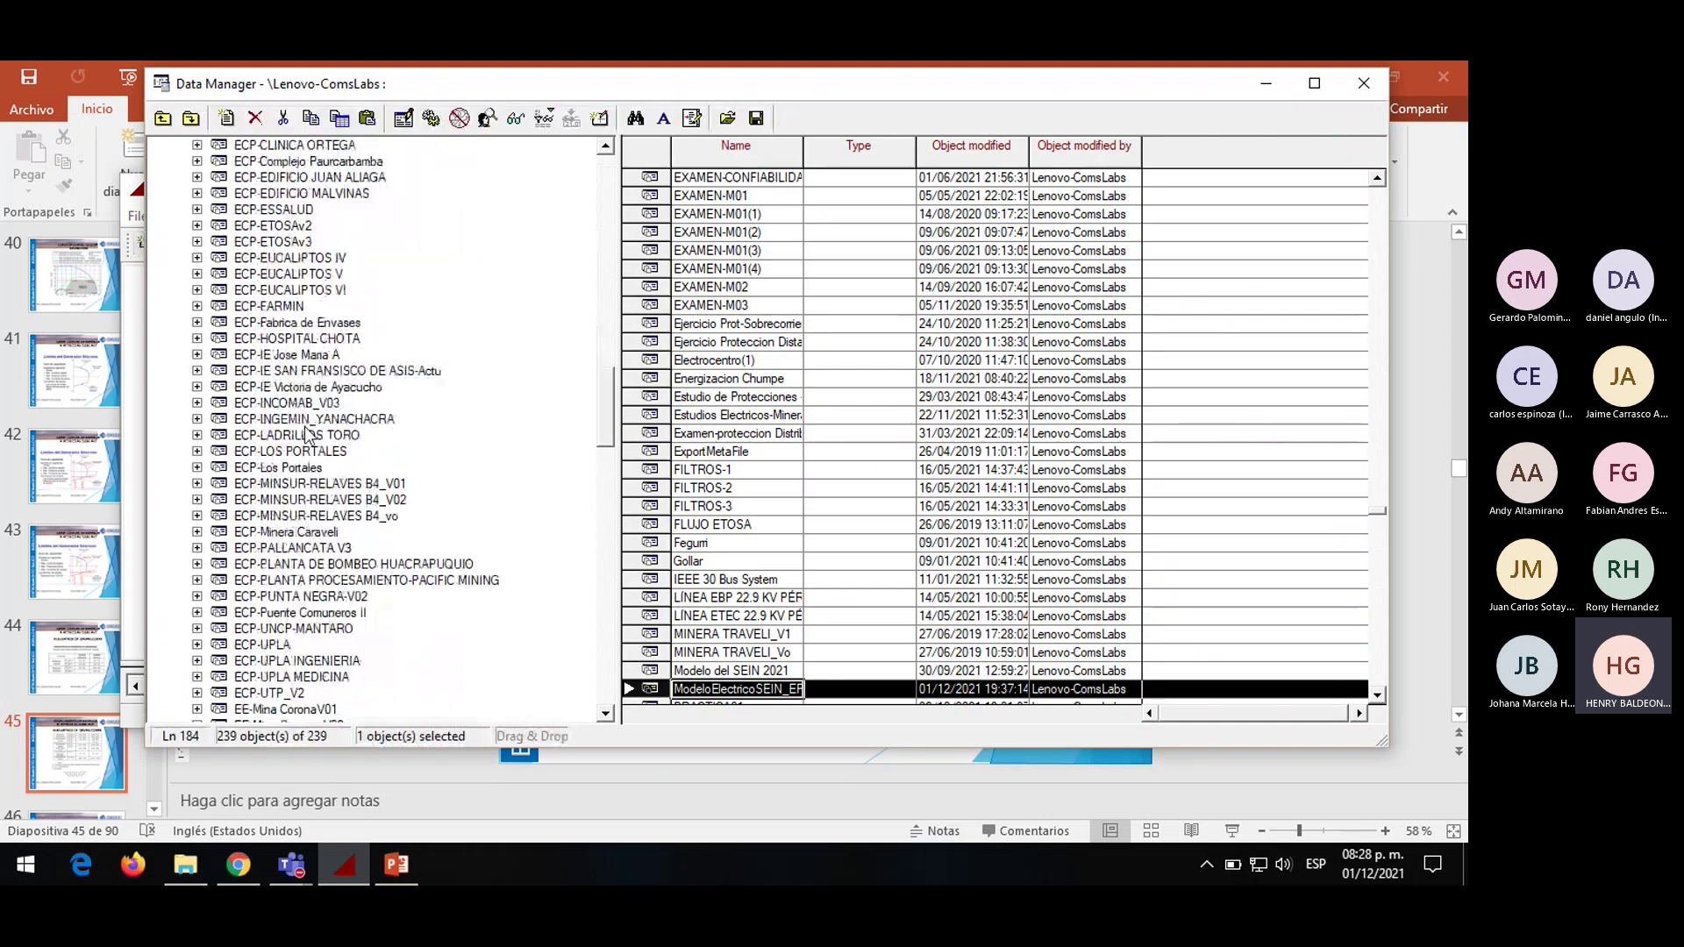
scroll(307, 433, down, 20)
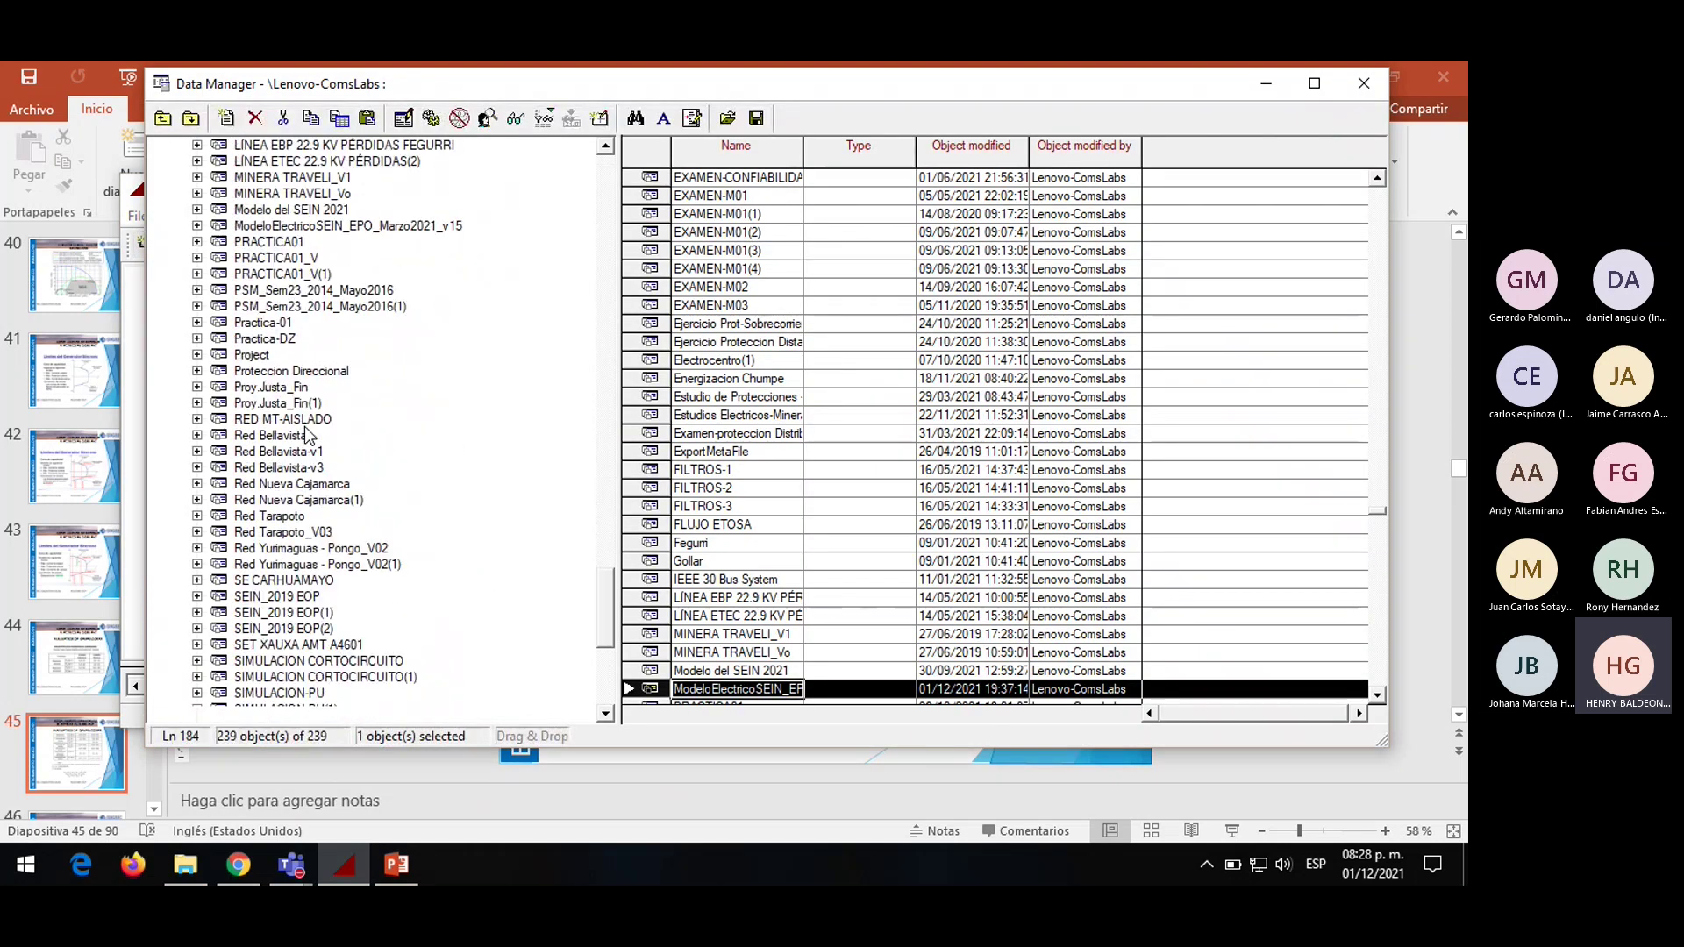
scroll(318, 408, down, 5)
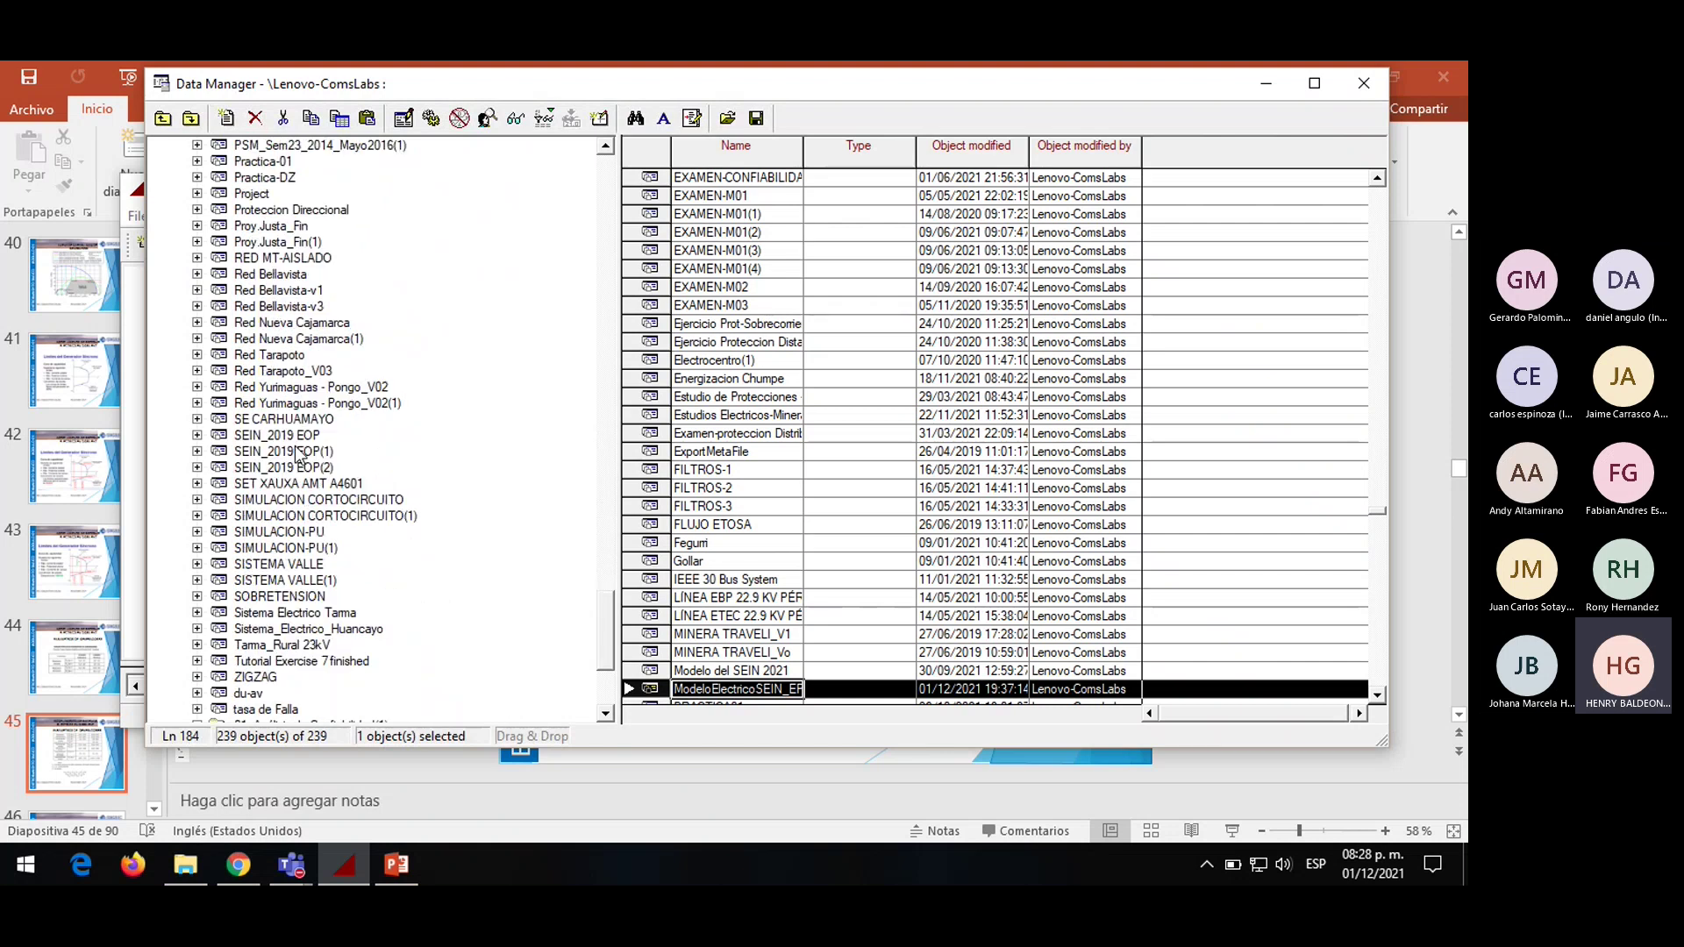
scroll(317, 482, up, 20)
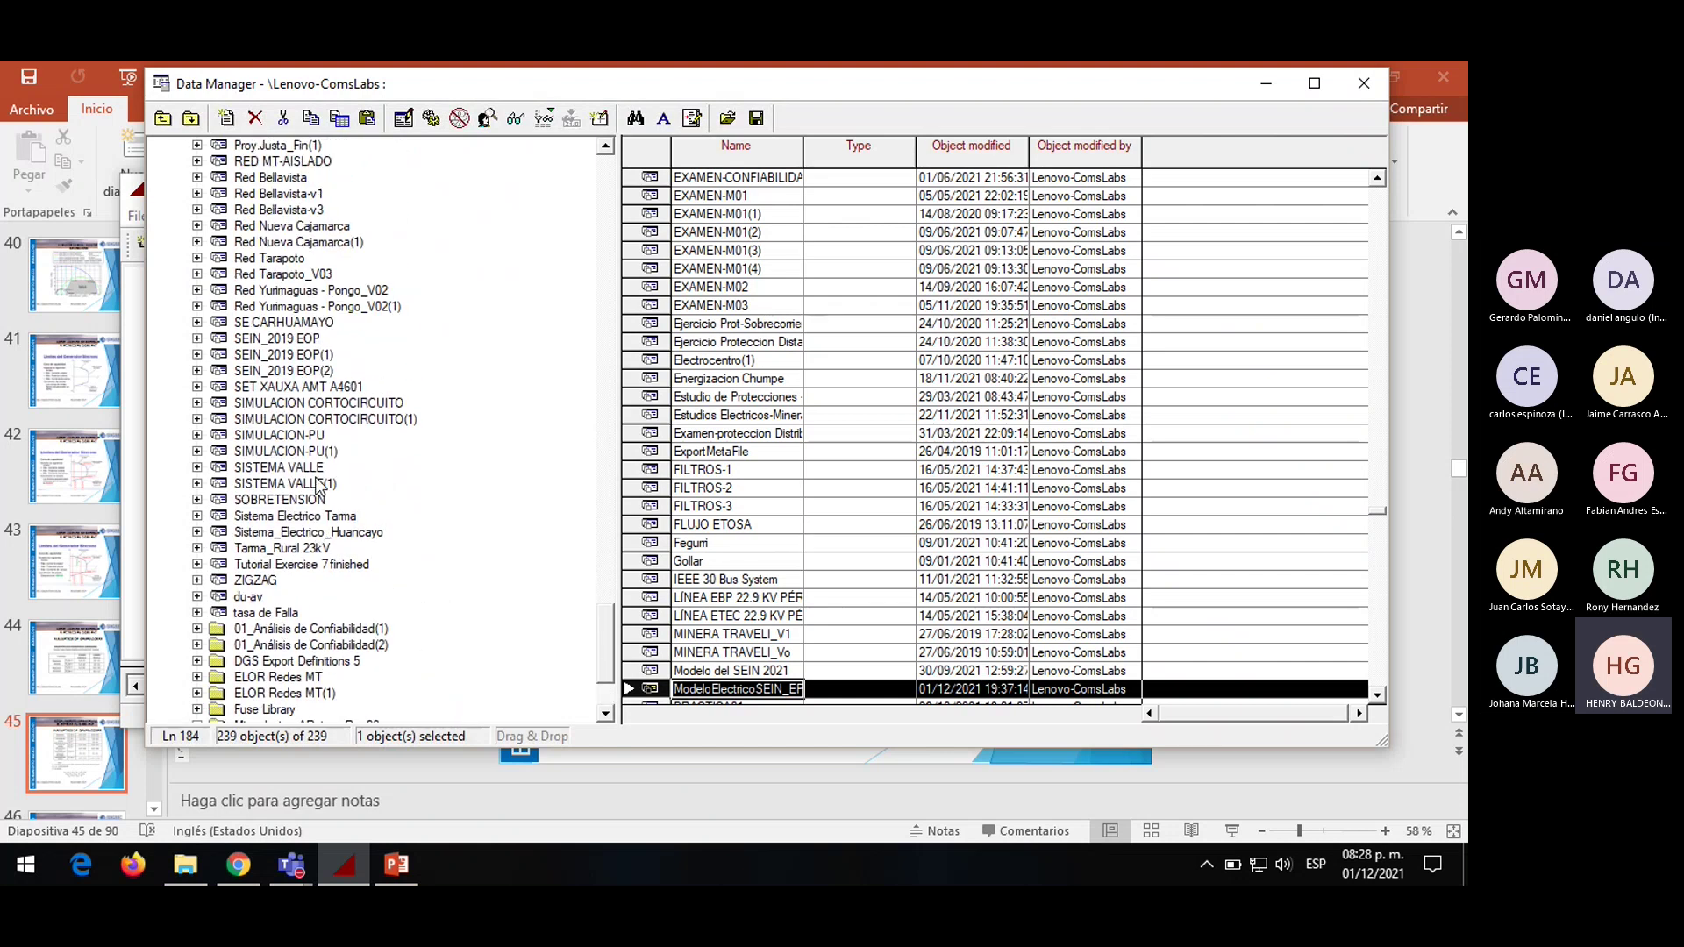
scroll(312, 421, down, 2)
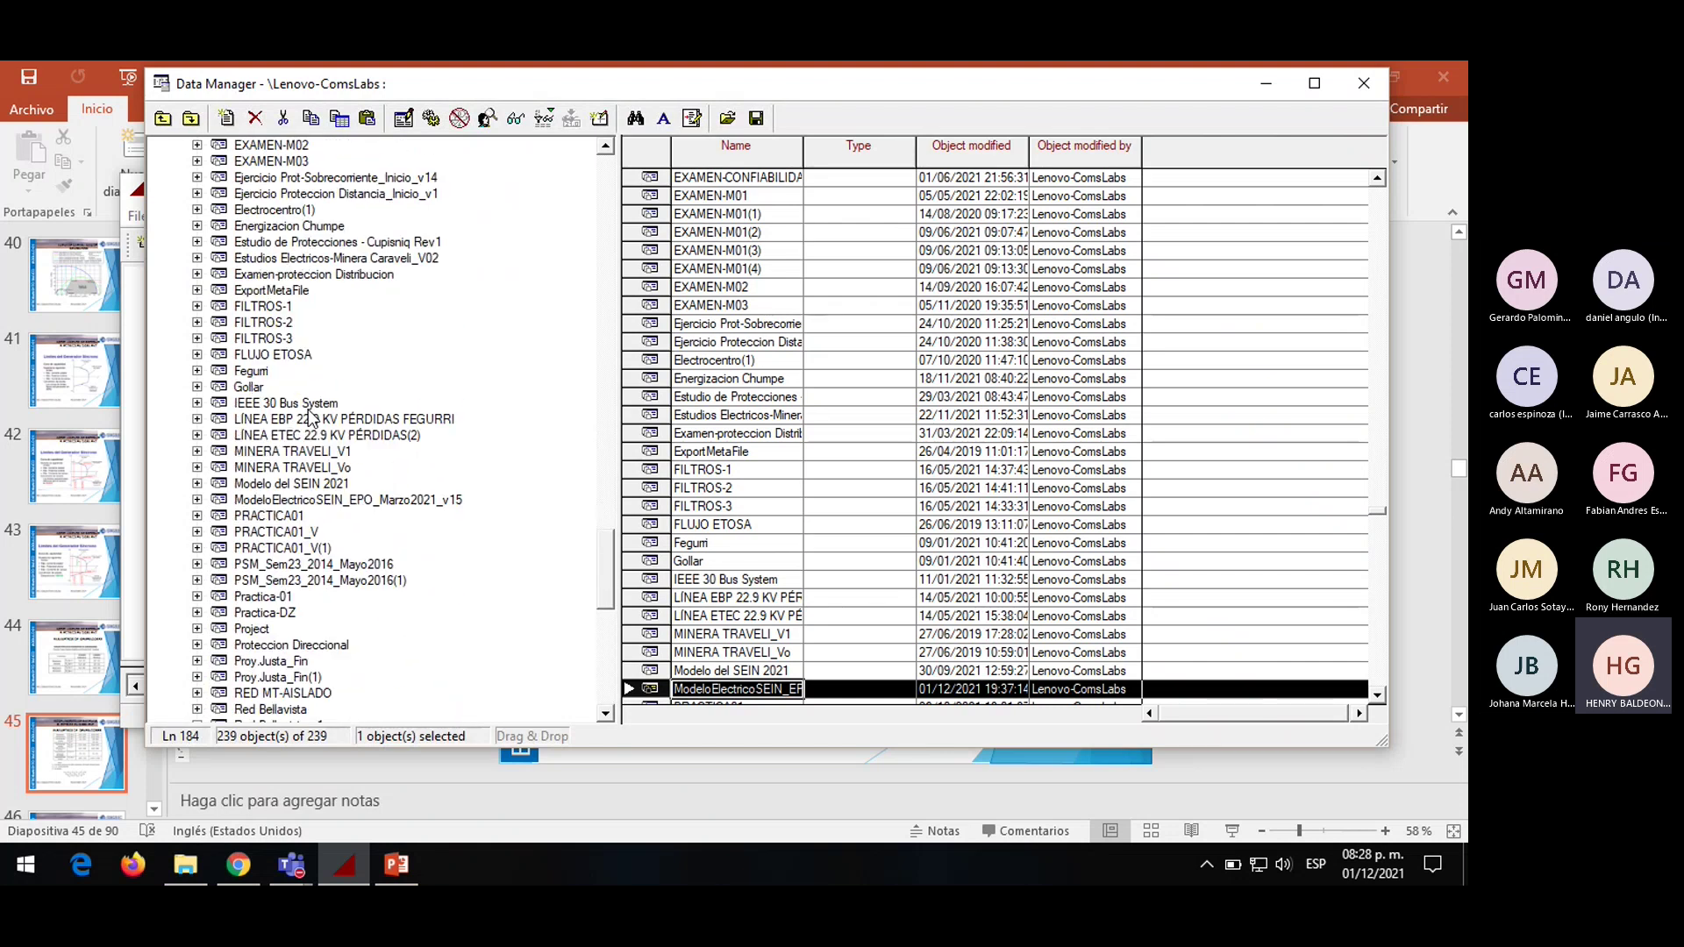
click(332, 499)
right_click(329, 500)
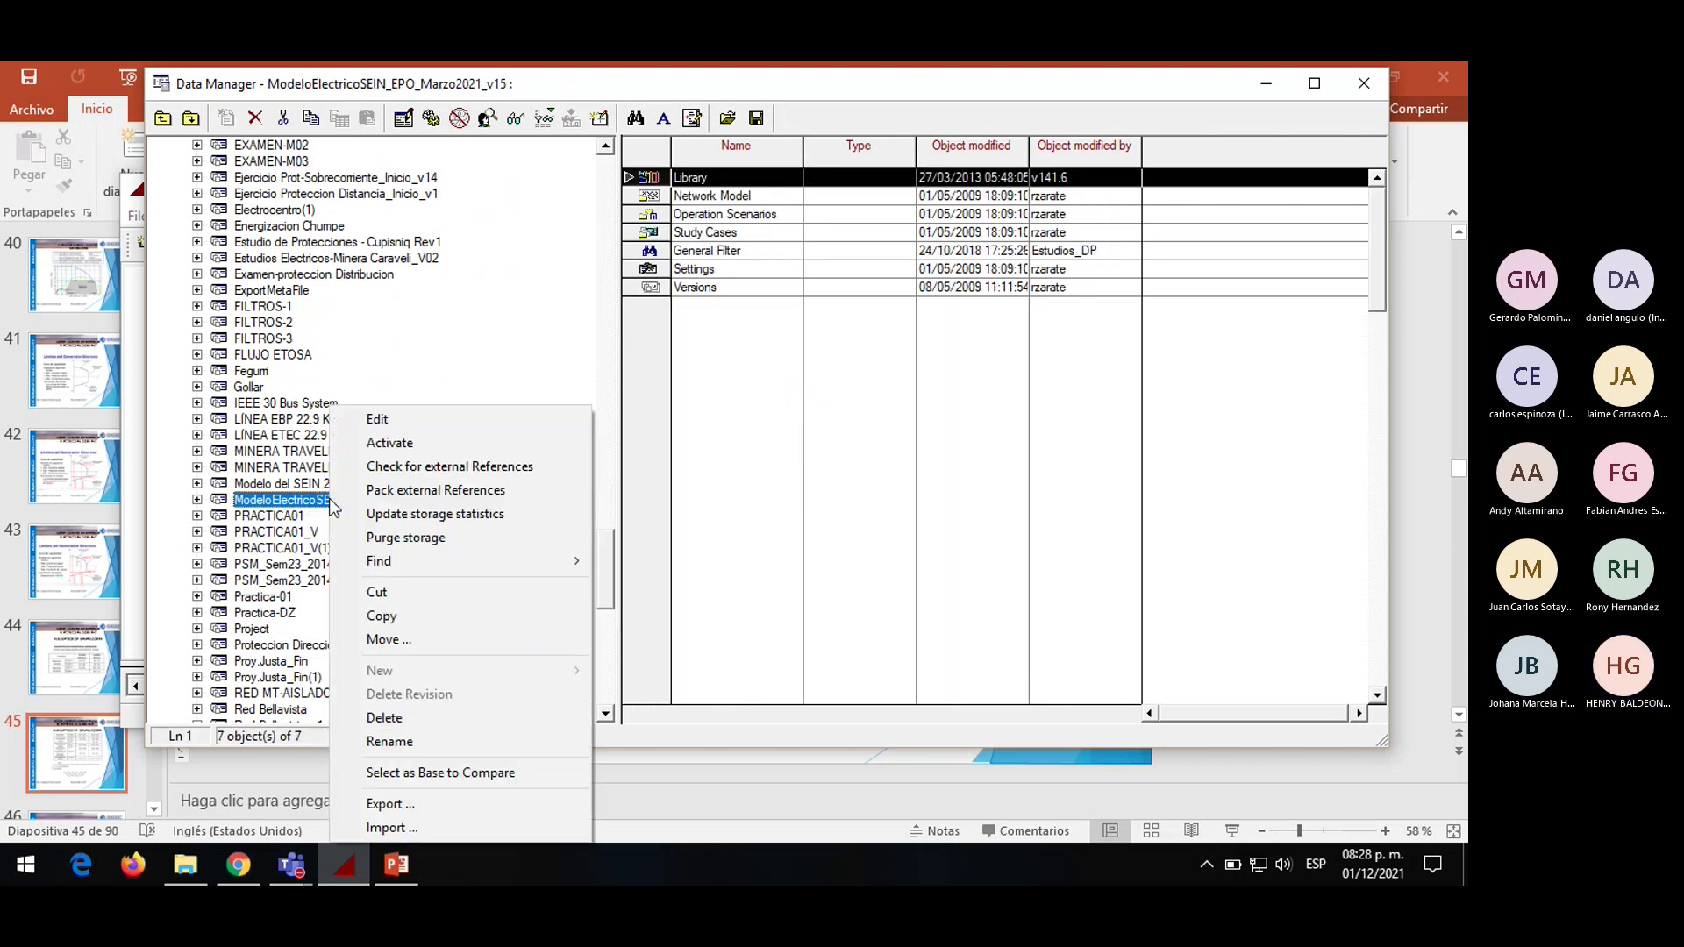
click(392, 441)
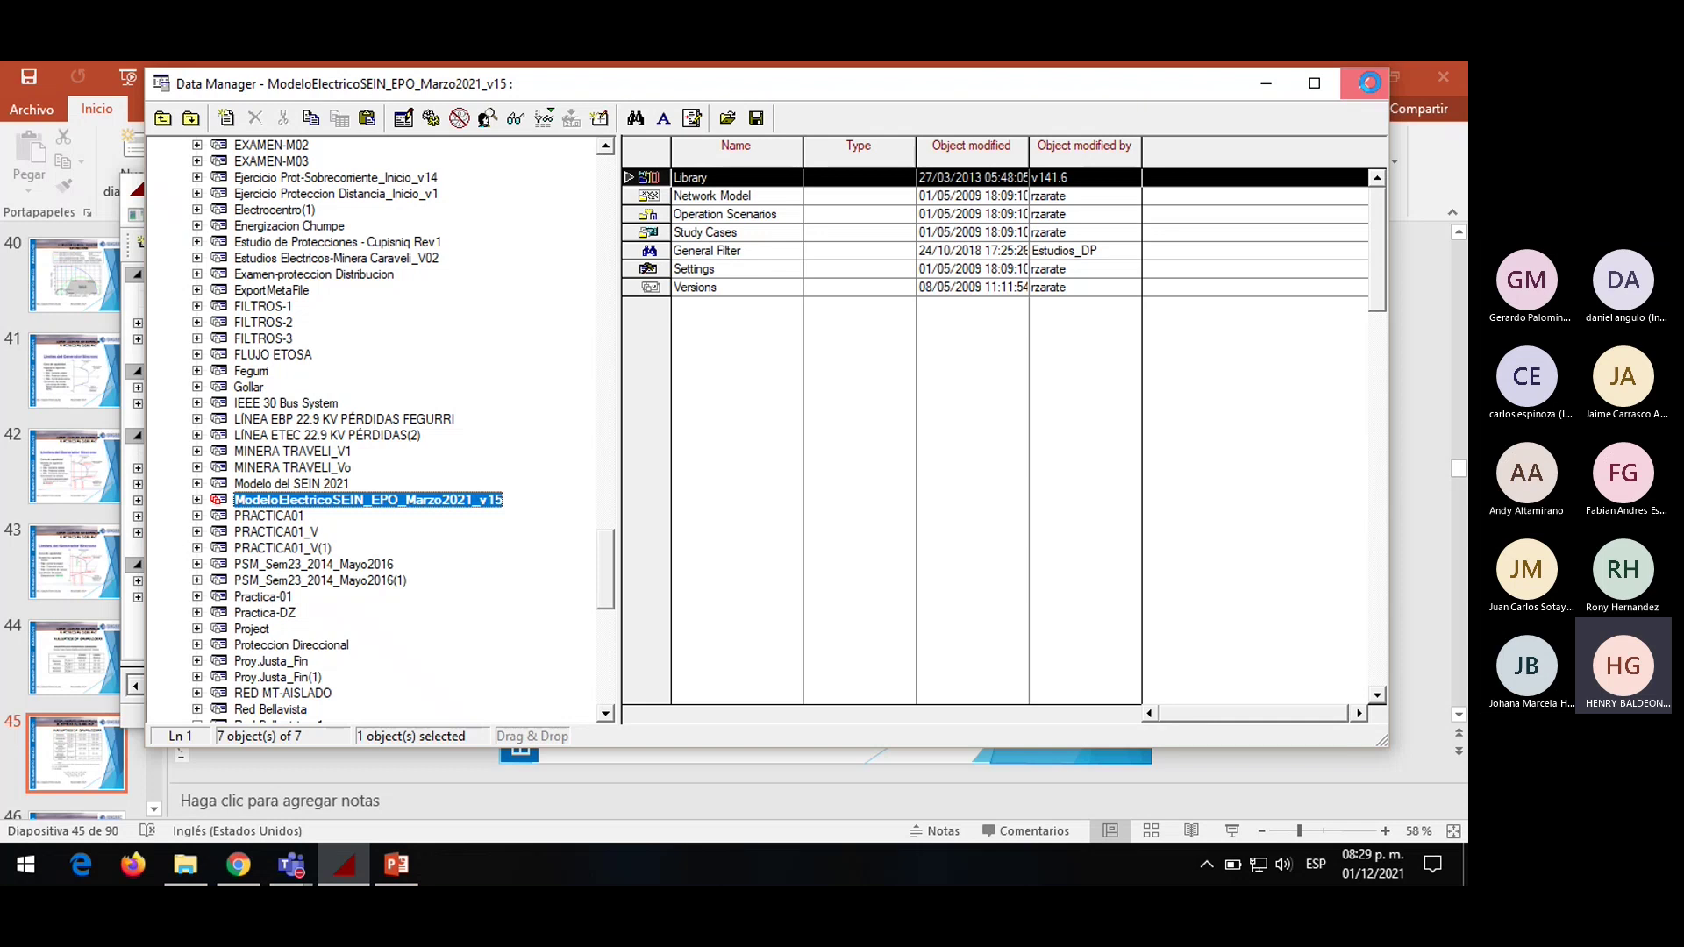
click(1368, 82)
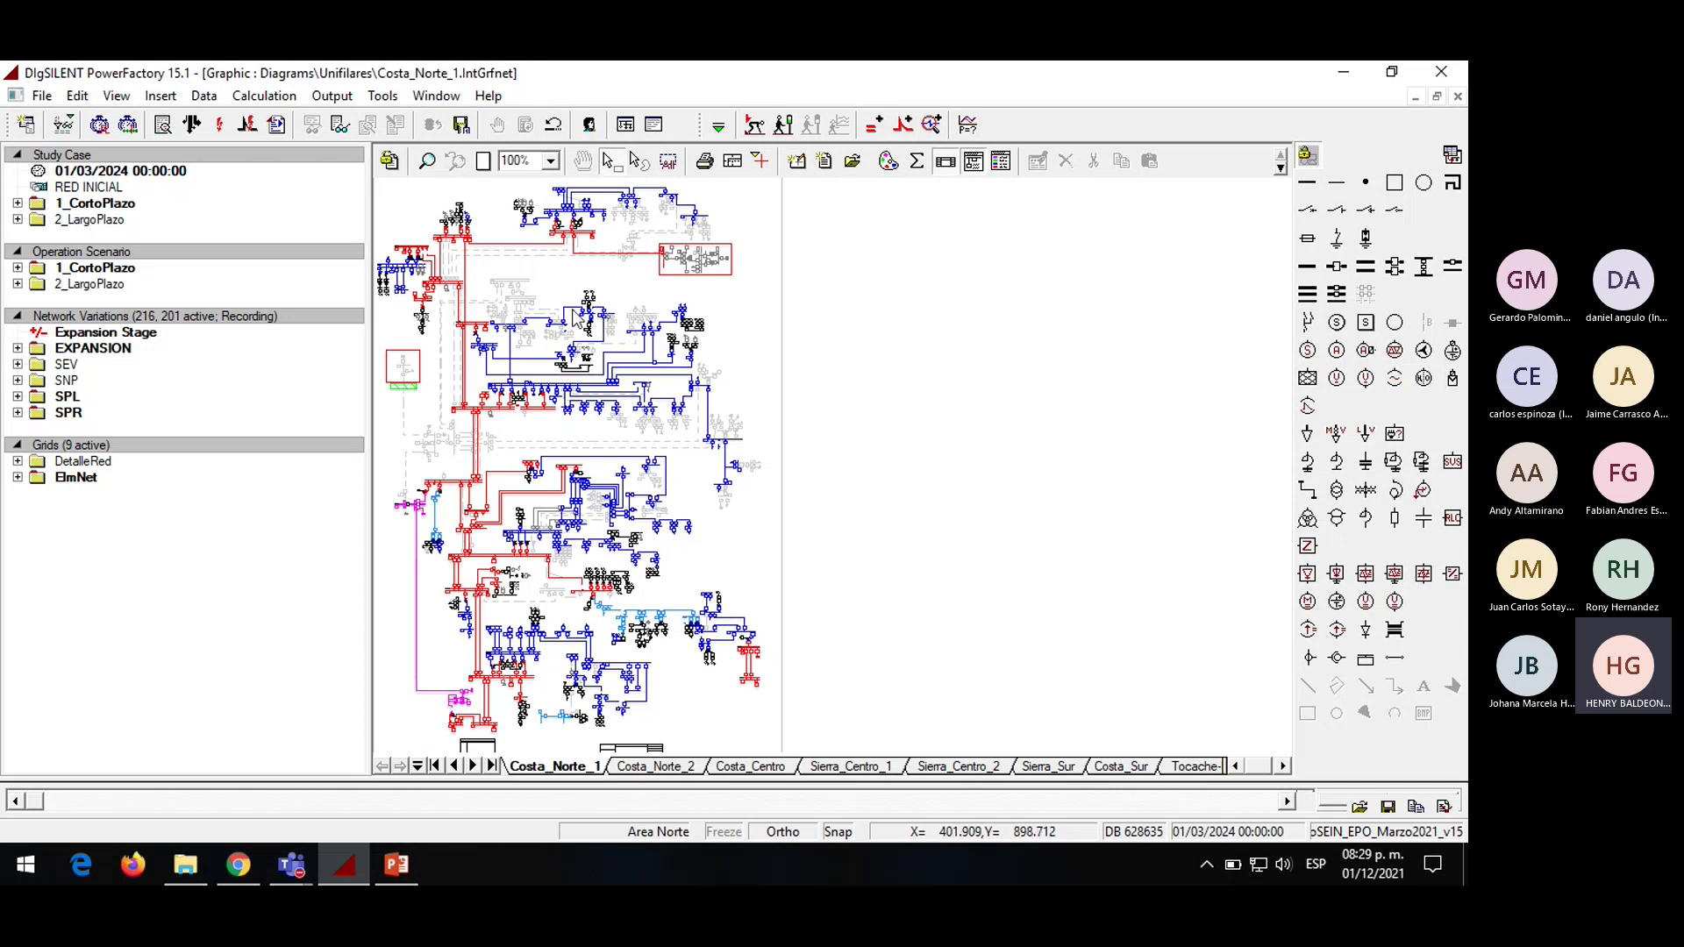
Enlarge the diagram area by shrinking the output window, and display the Sierra_Centro_1 single-line diagram
drag(484, 800, 484, 826)
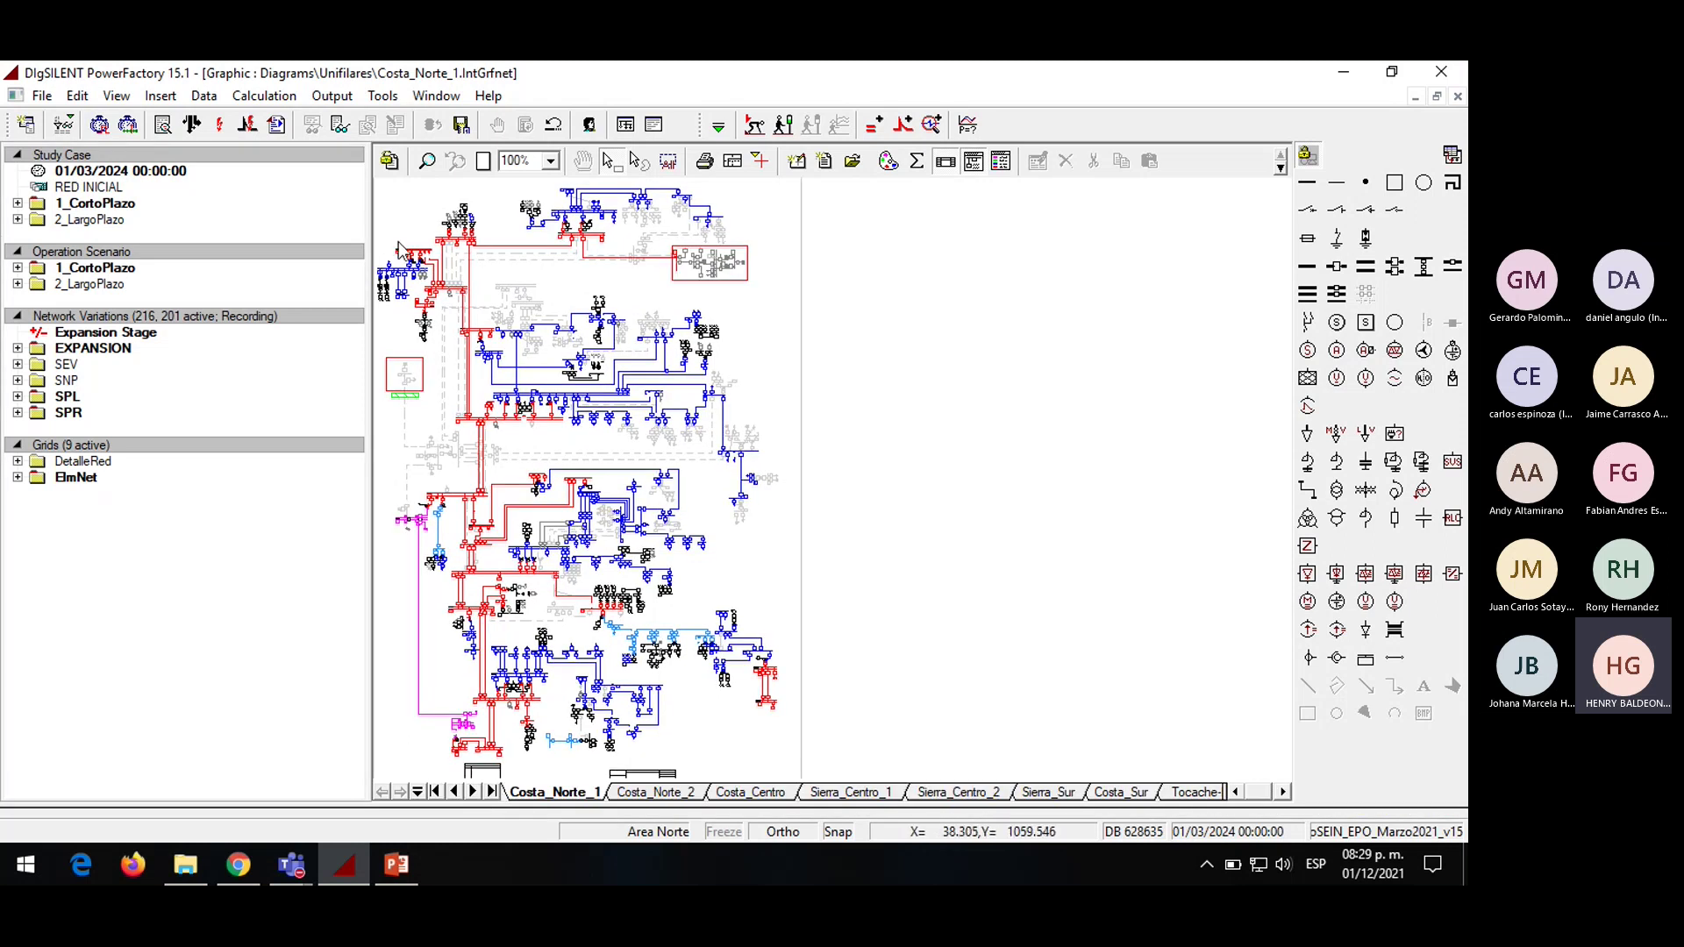
click(785, 793)
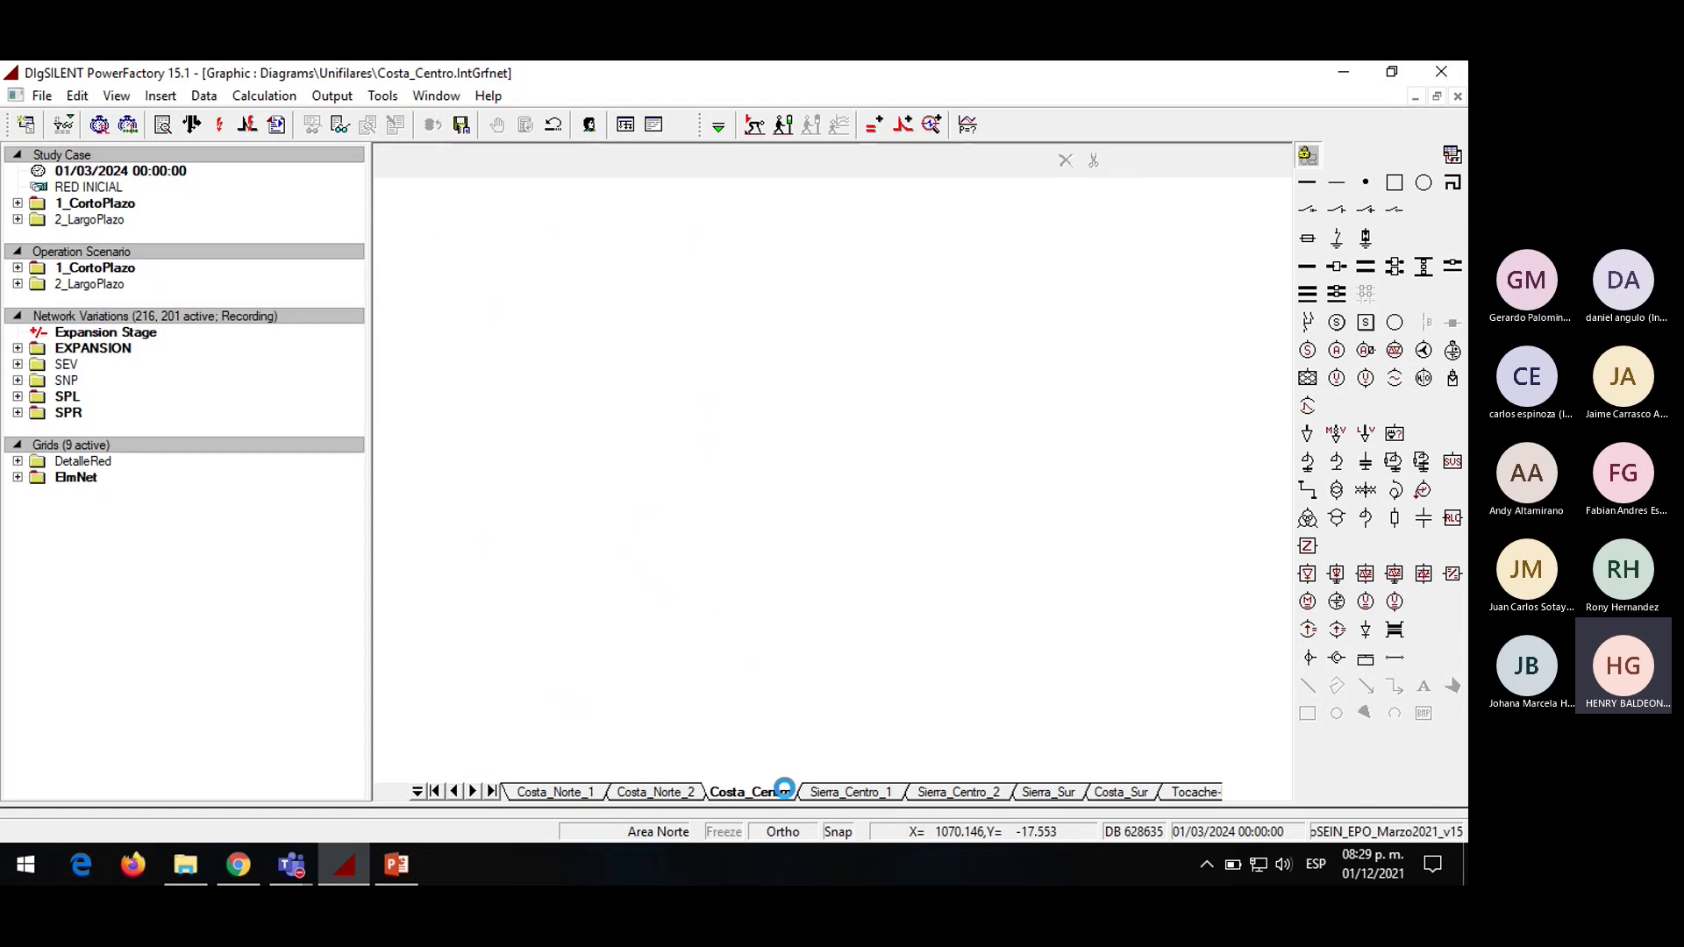
click(850, 792)
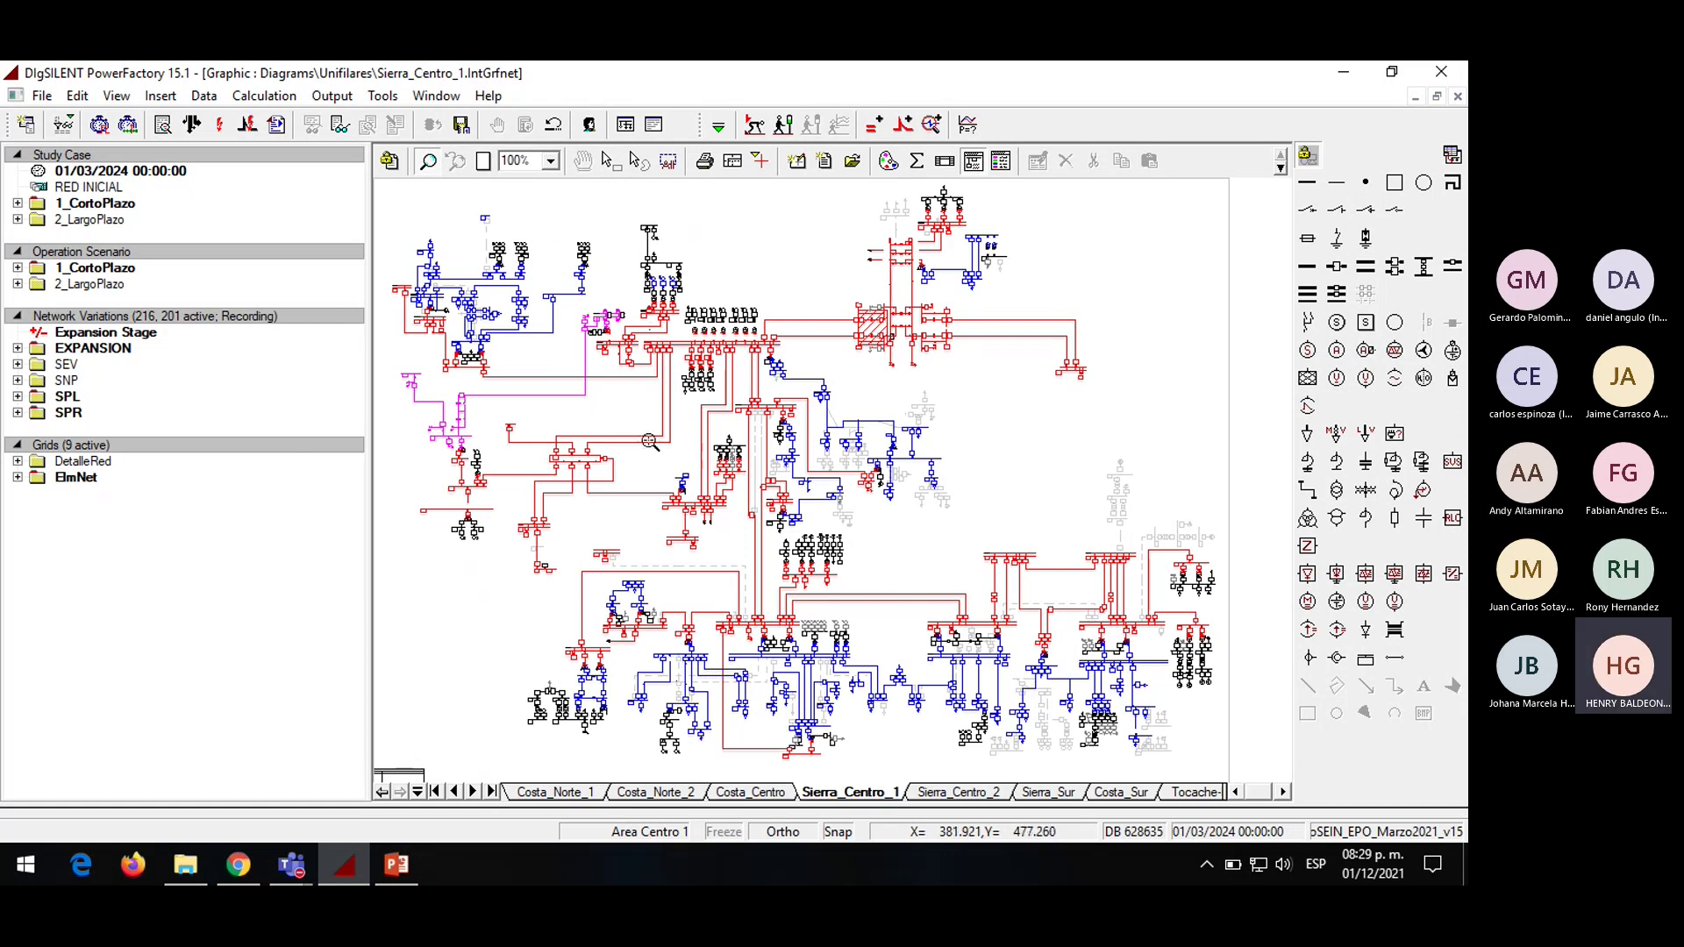
Inspect the Huancavelica and Toromocho substations up close in Sierra_Centro_1 and return to the full diagram
drag(684, 330, 652, 352)
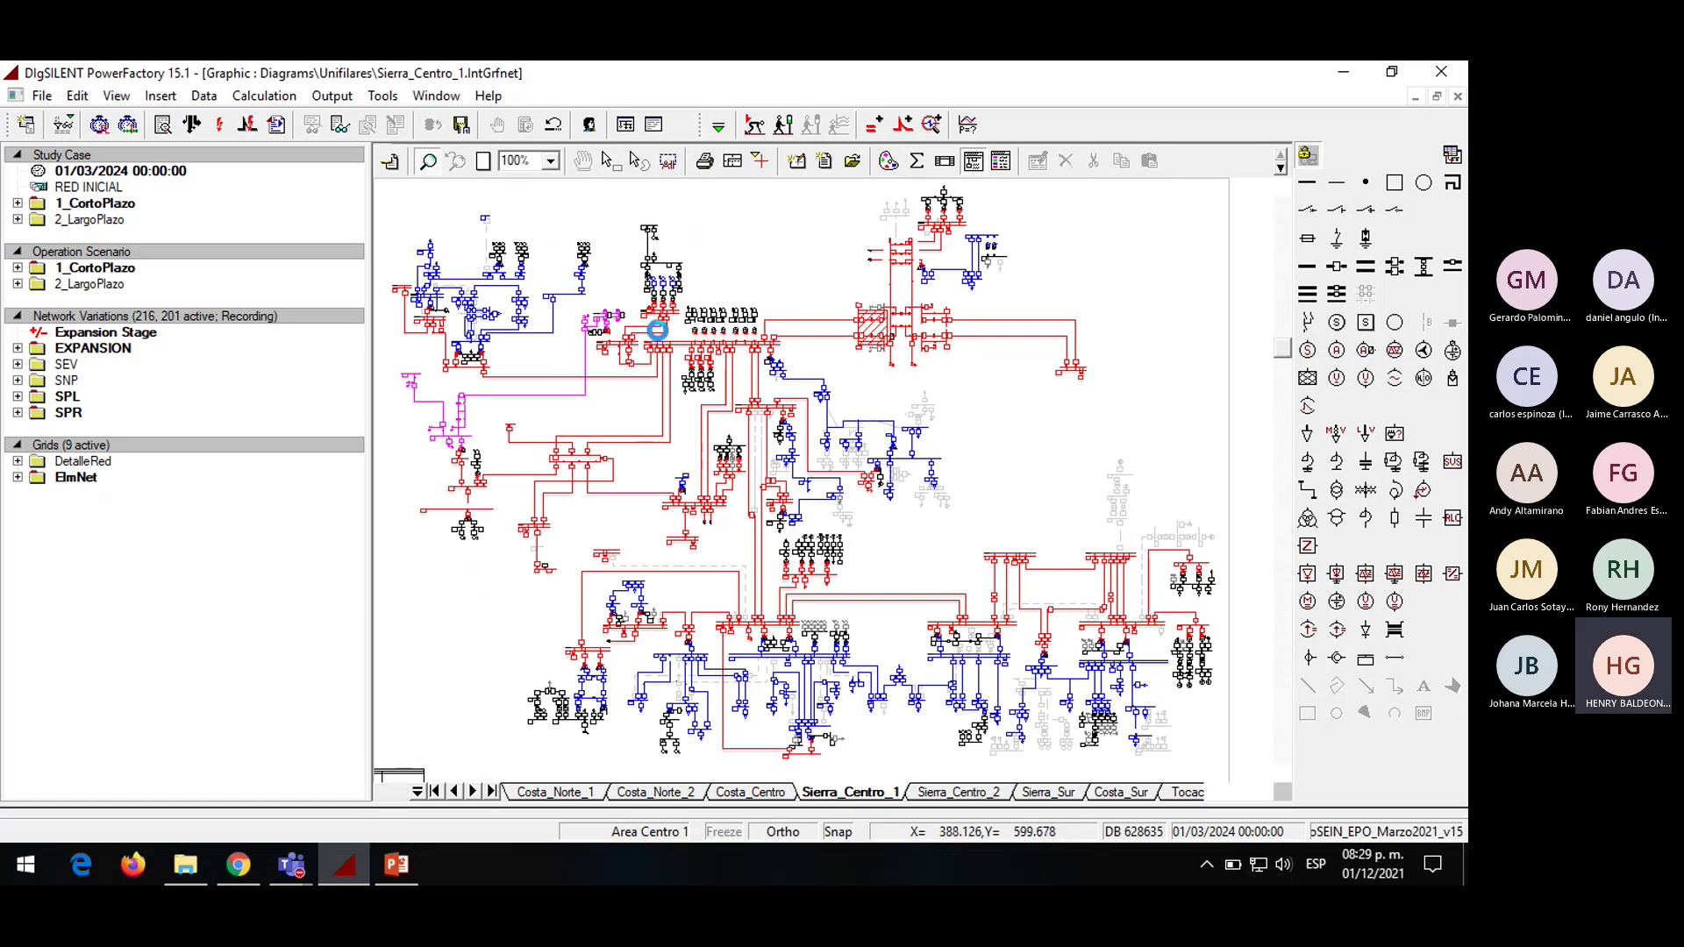
click(485, 162)
click(427, 161)
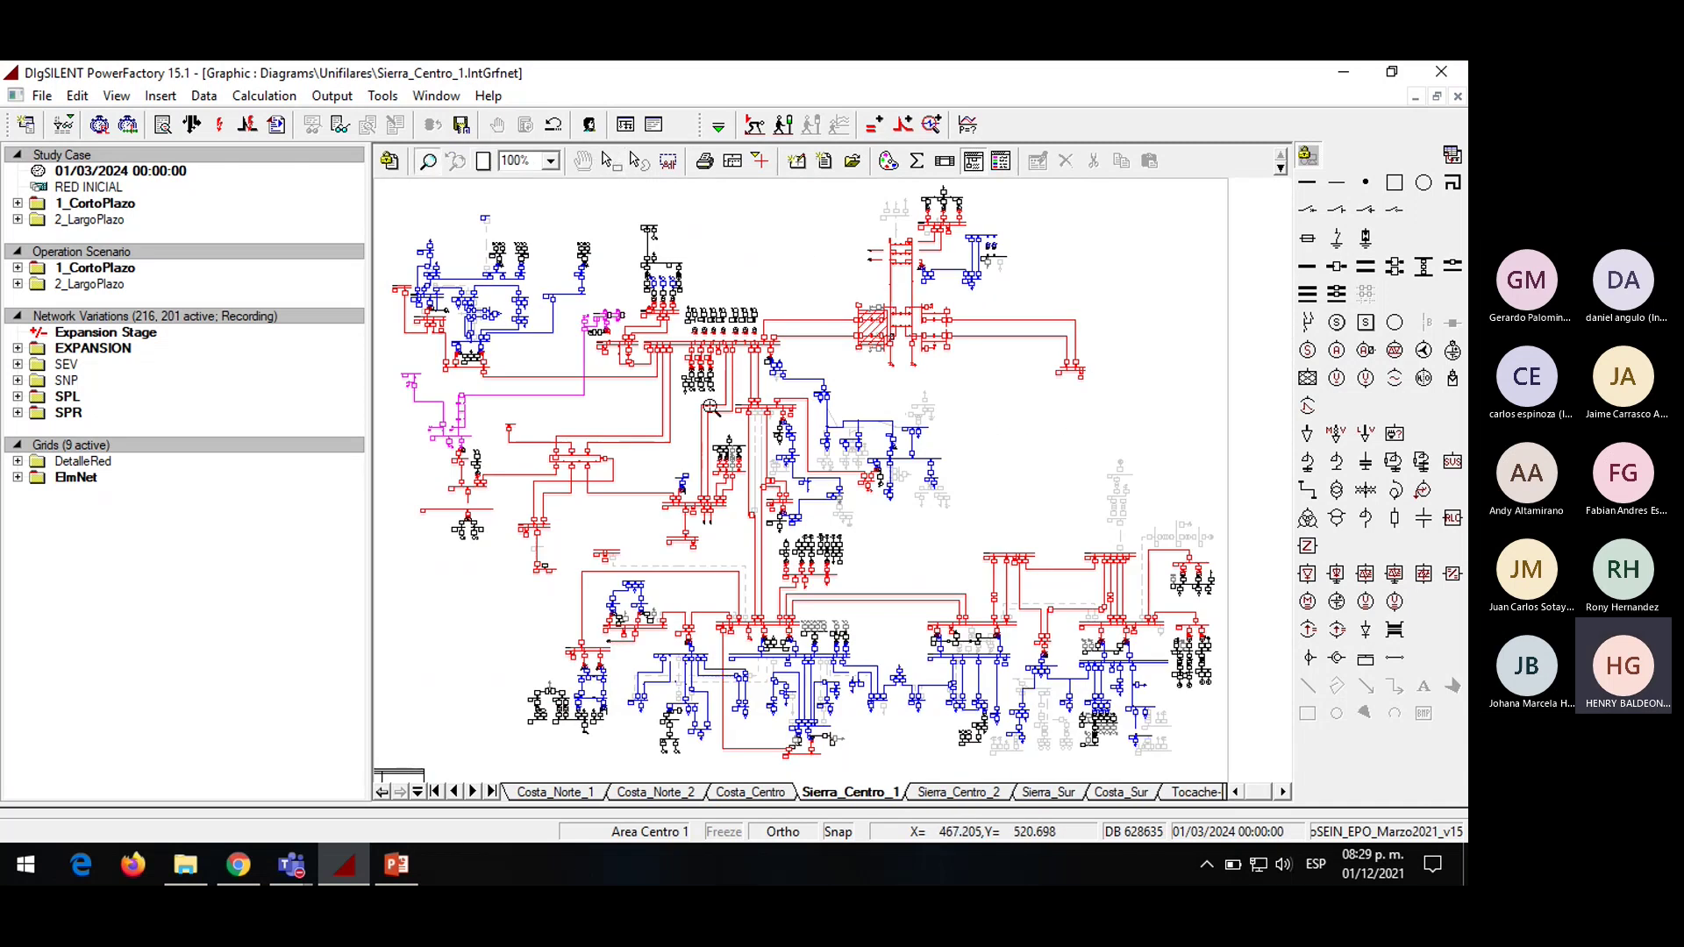
drag(697, 390, 842, 449)
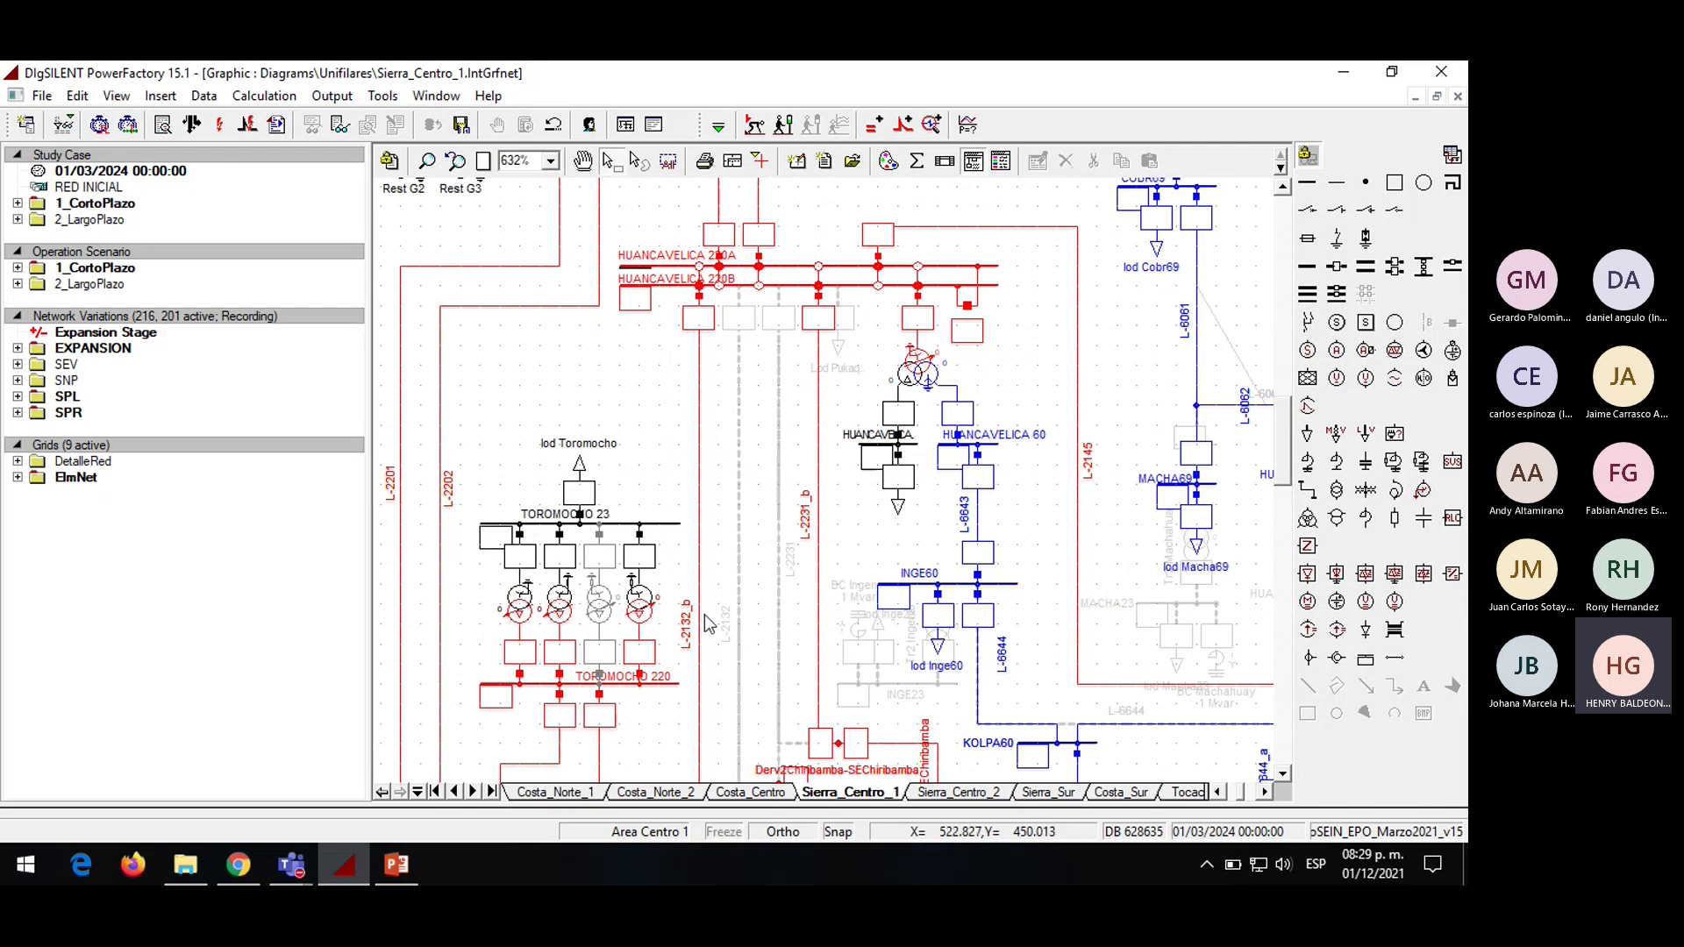
scroll(518, 387, up, 3)
click(484, 163)
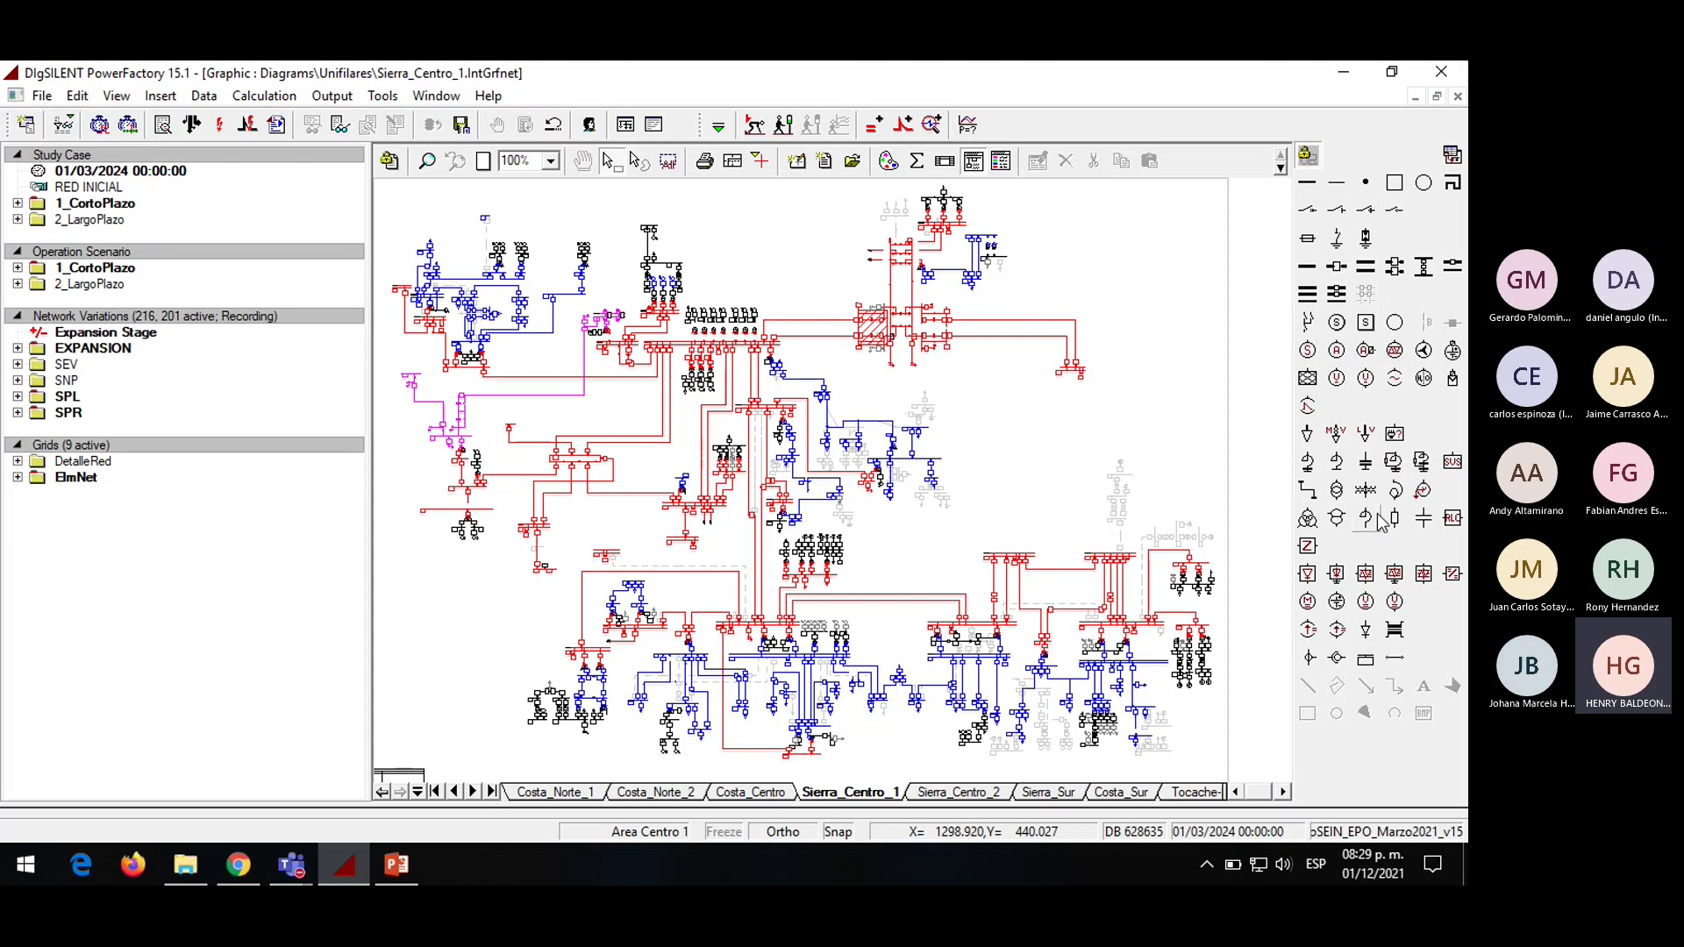
click(28, 122)
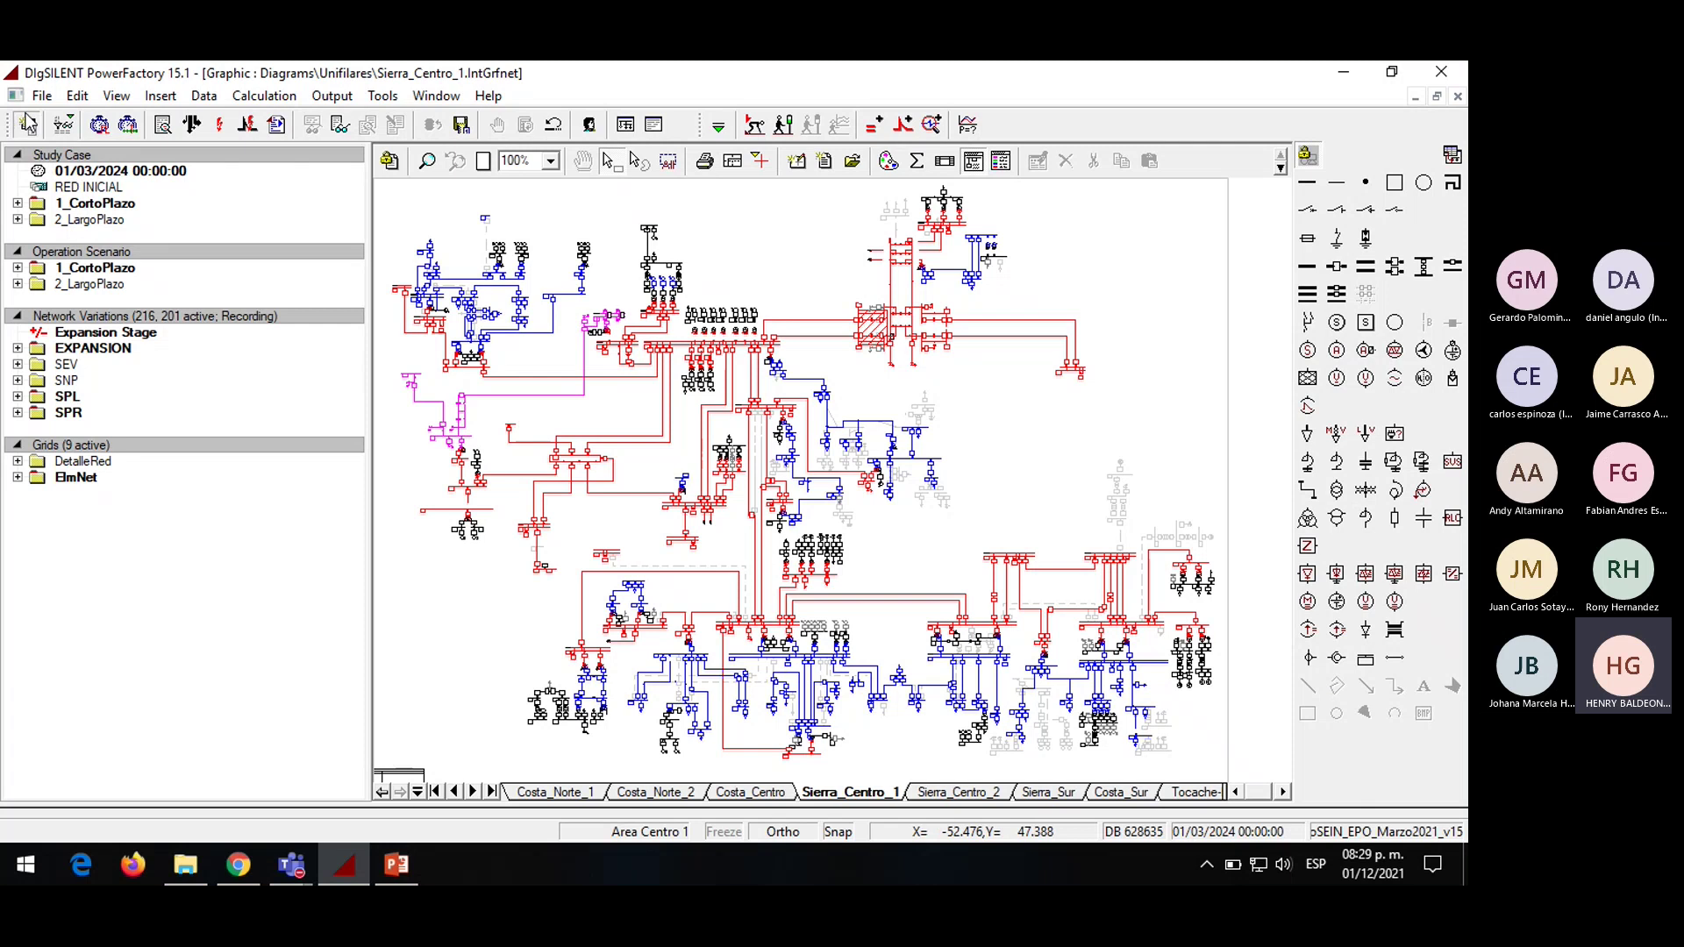
scroll(326, 500, down, 15)
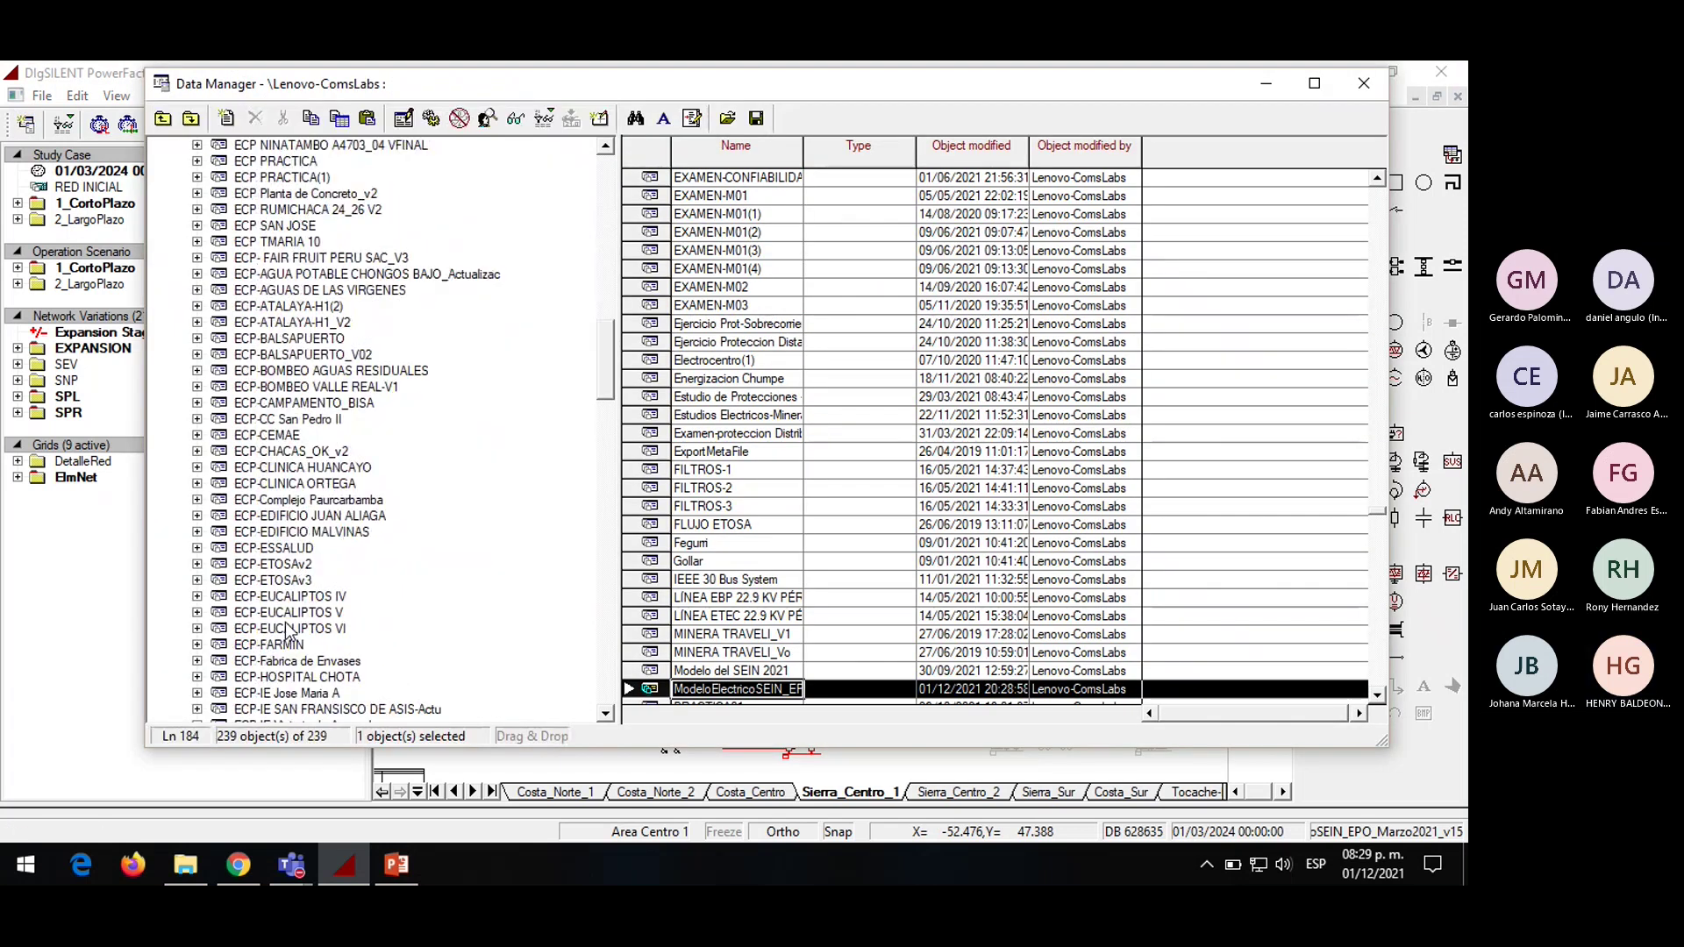
drag(203, 89, 185, 450)
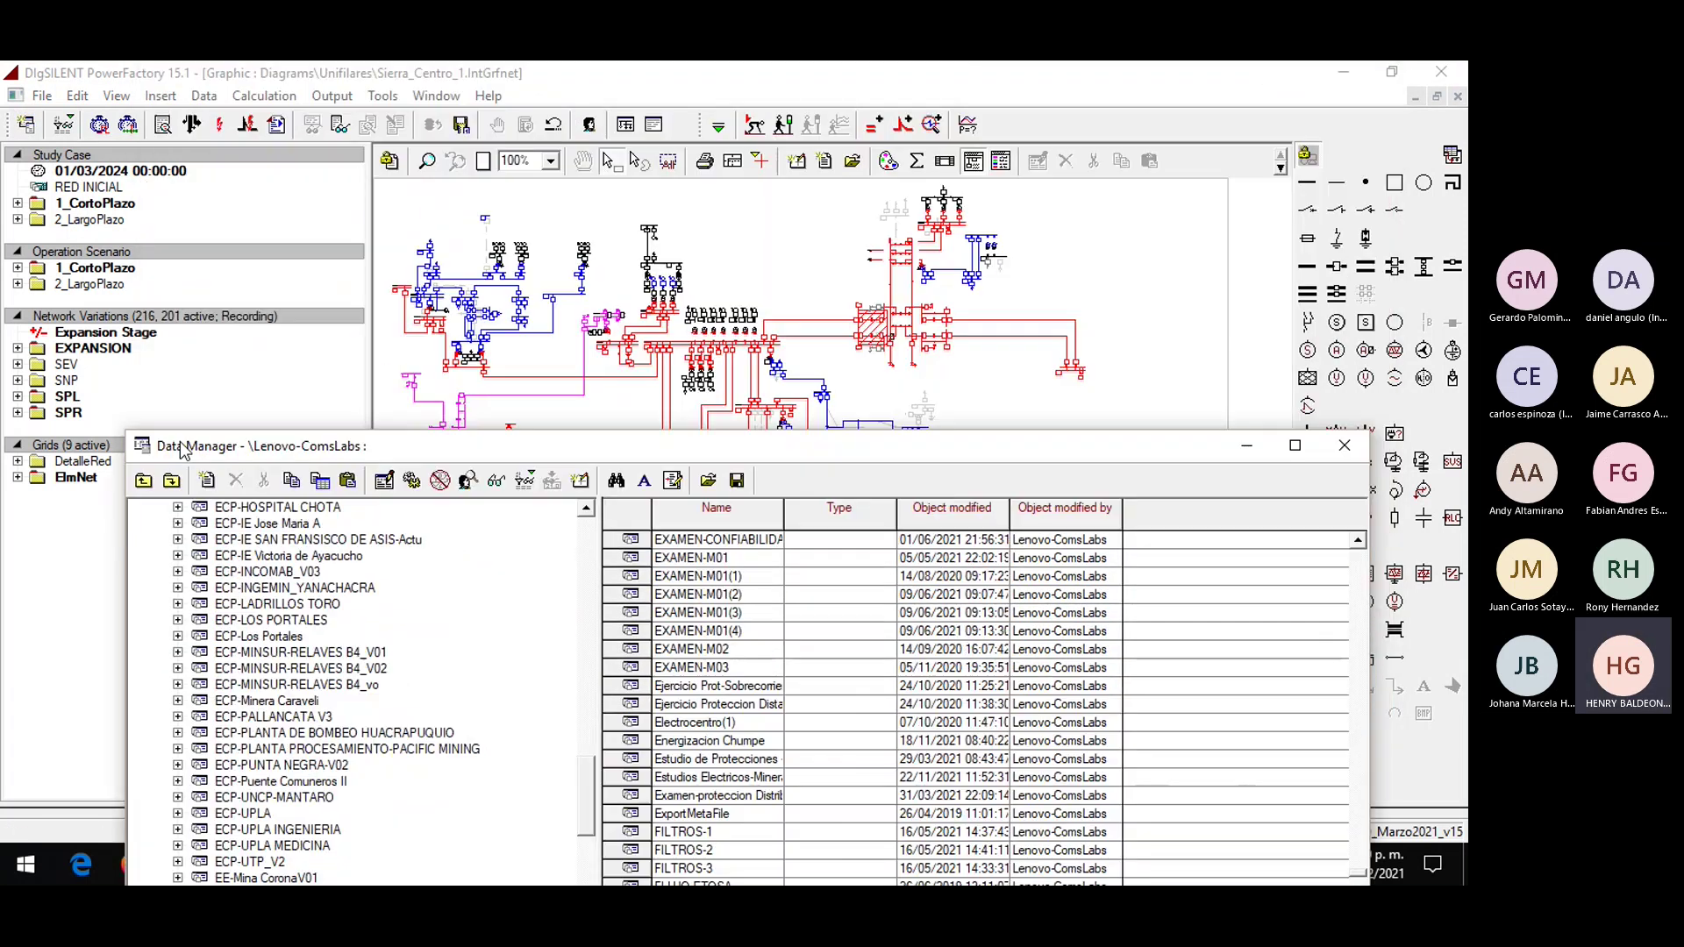
click(1330, 446)
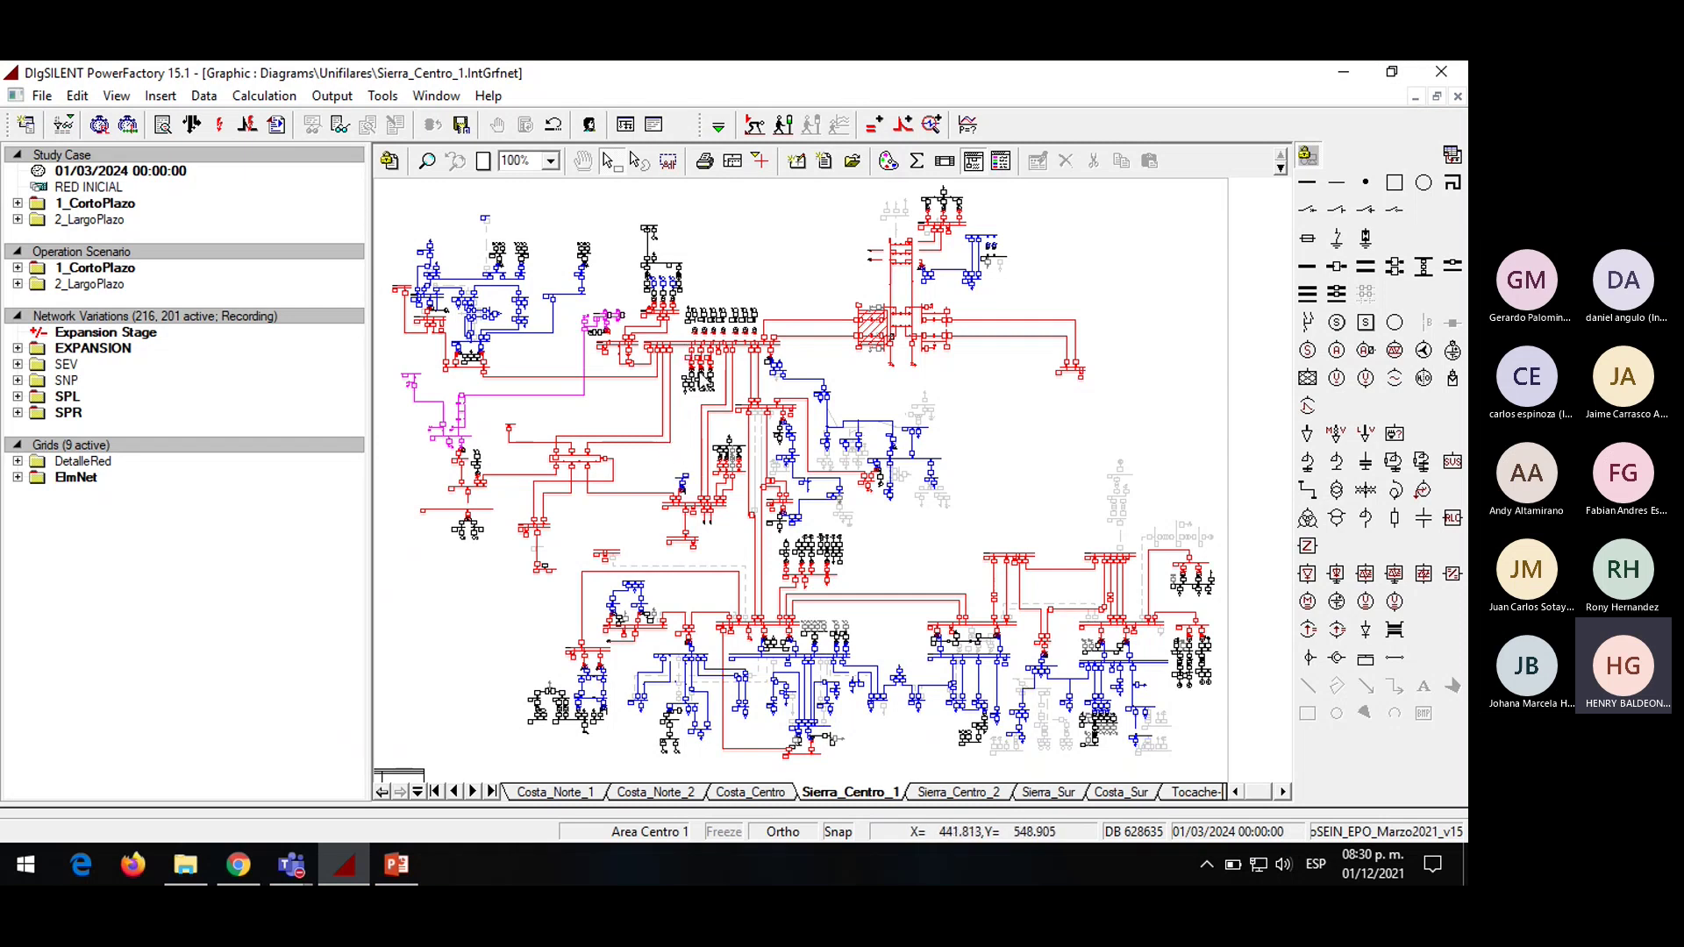
Expand the 1_CortoPlazo study cases and their 2024 folder, and activate the RED INICIAL study case
click(18, 202)
click(38, 251)
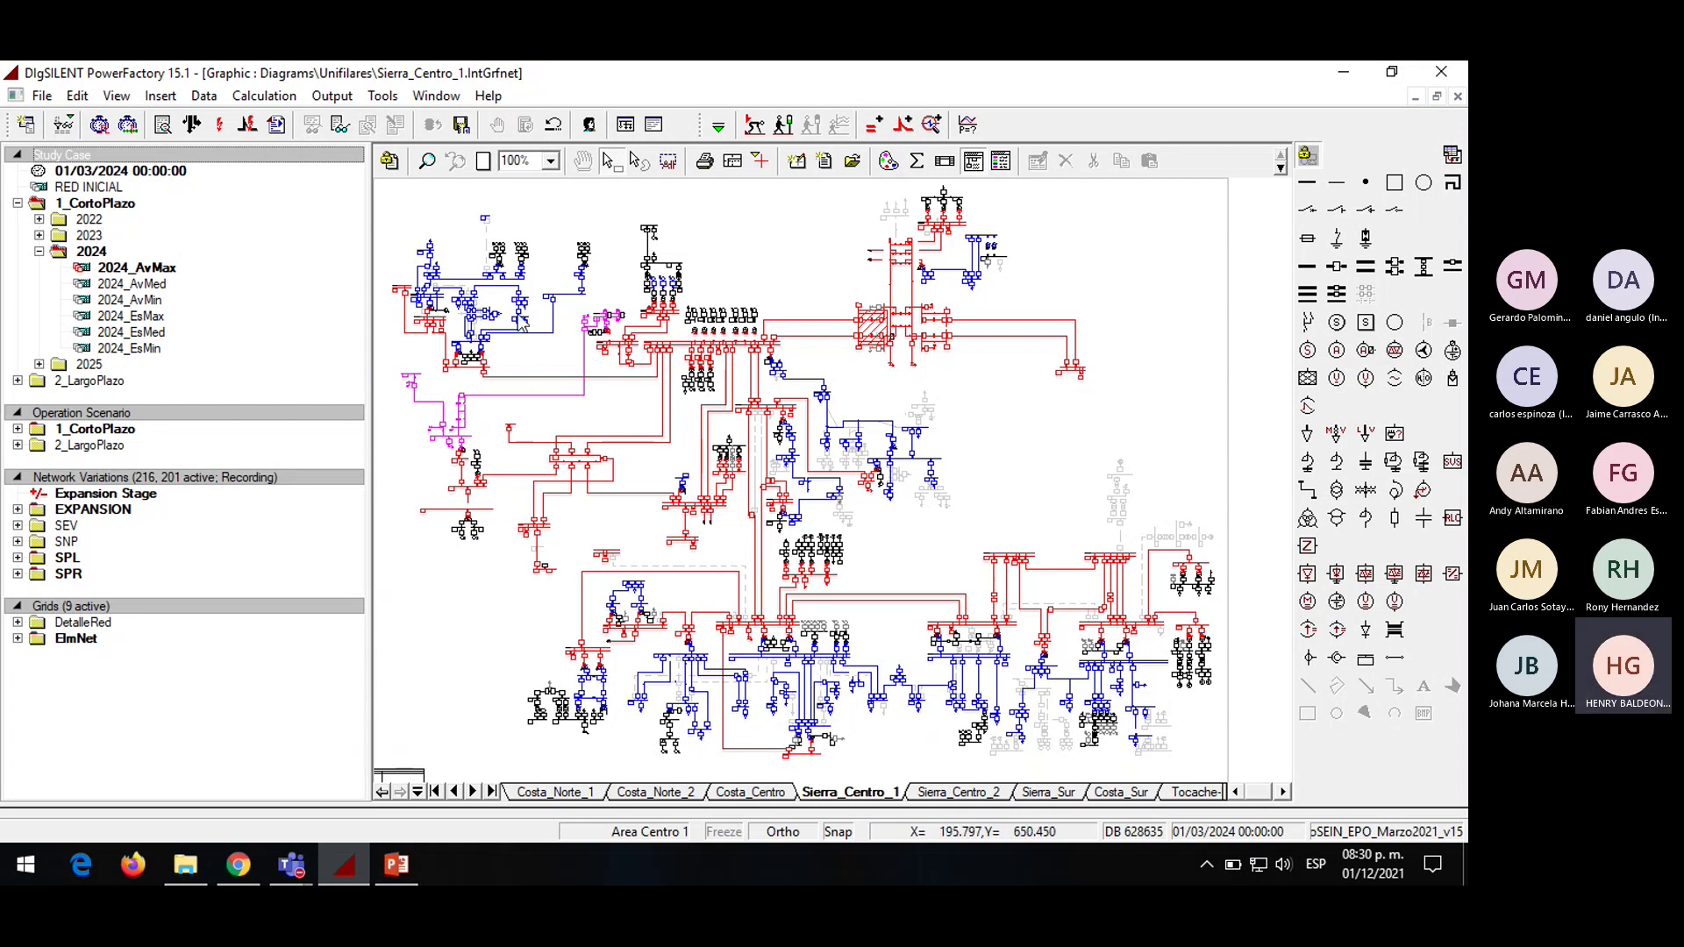
click(103, 189)
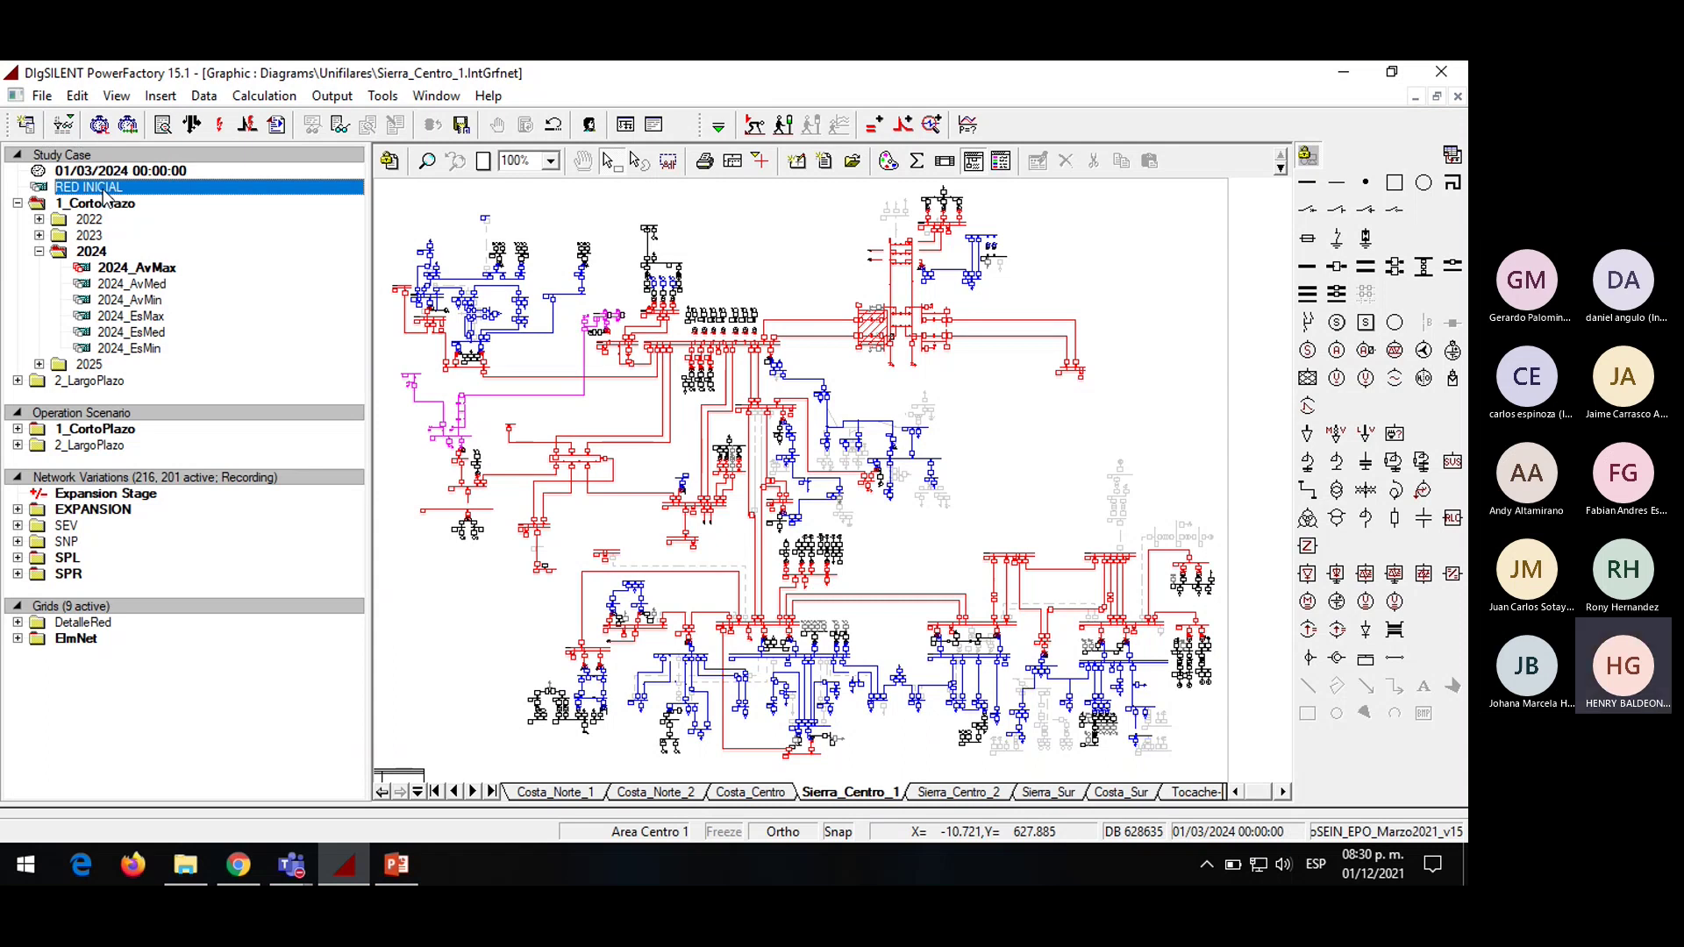
right_click(102, 189)
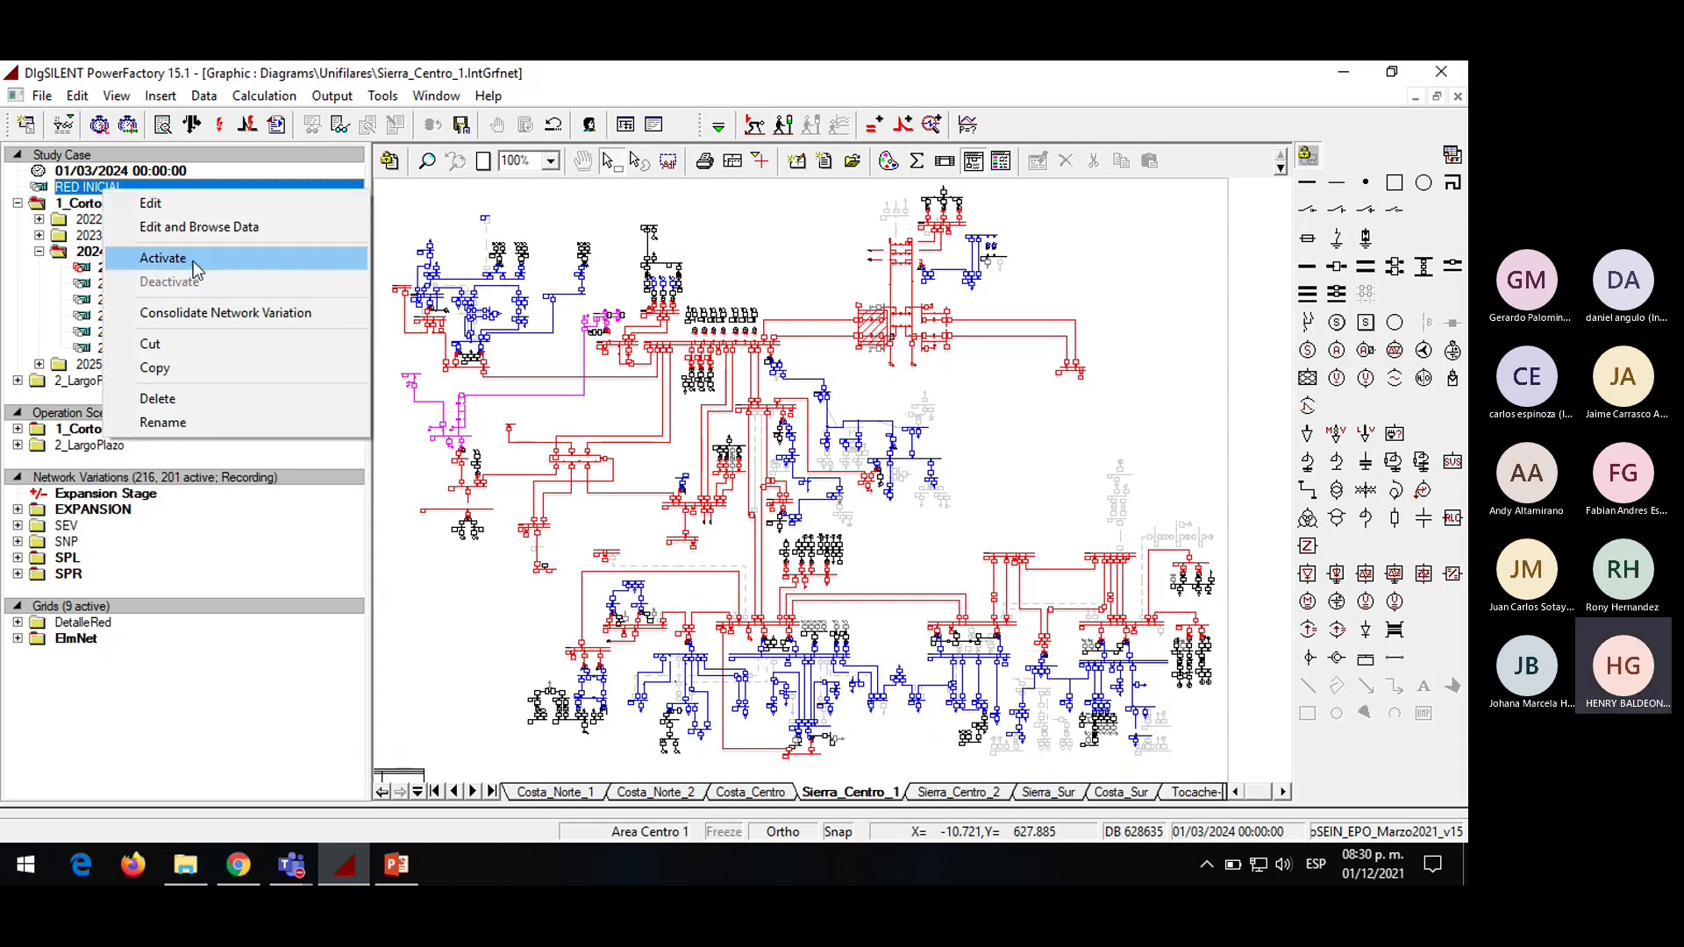
click(195, 261)
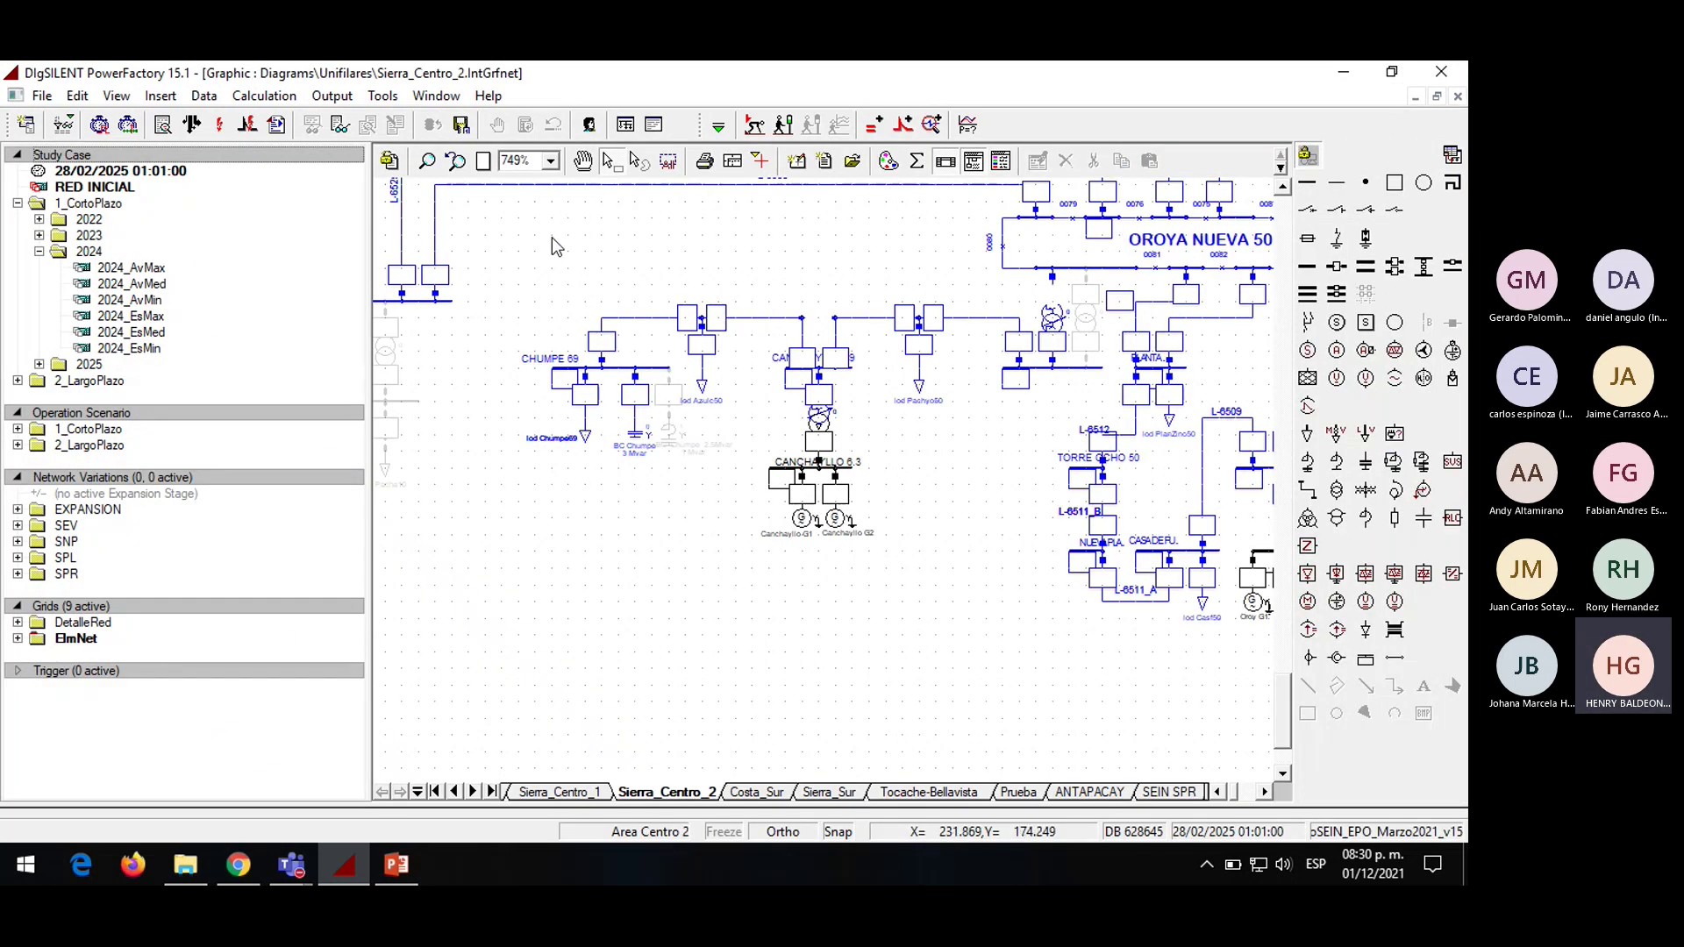
Display the Sierra_Centro_1 diagram for RED INICIAL, examine its central 220 kV area and return to the full view
click(482, 163)
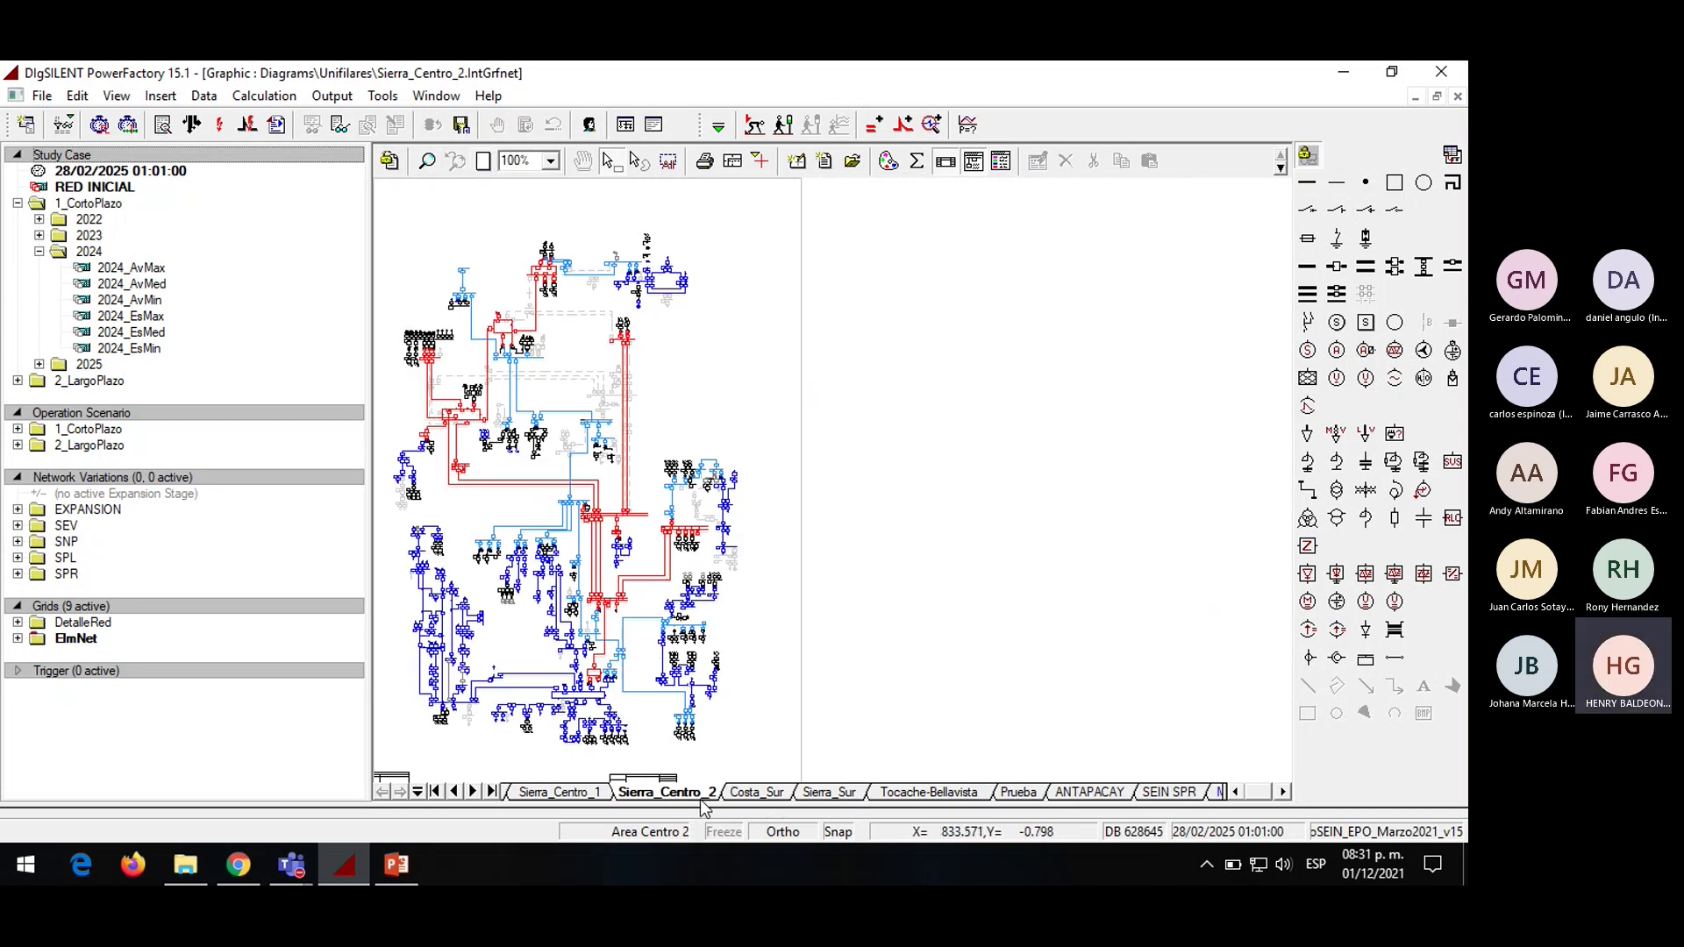
click(583, 790)
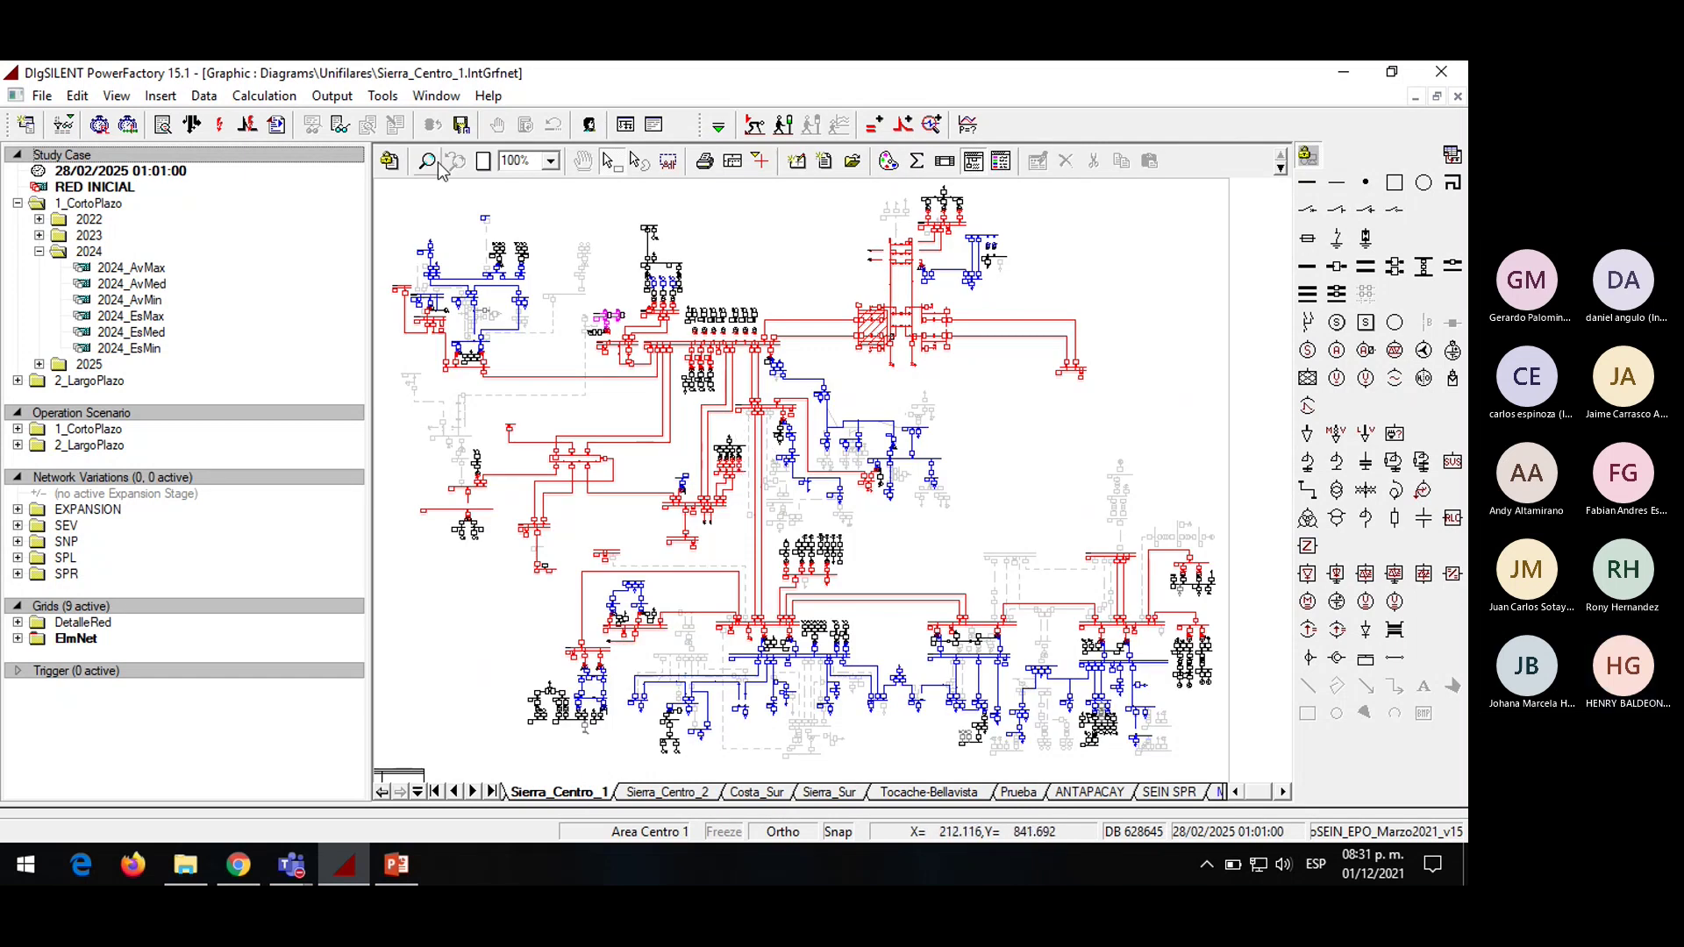
drag(620, 333, 863, 530)
key(Escape)
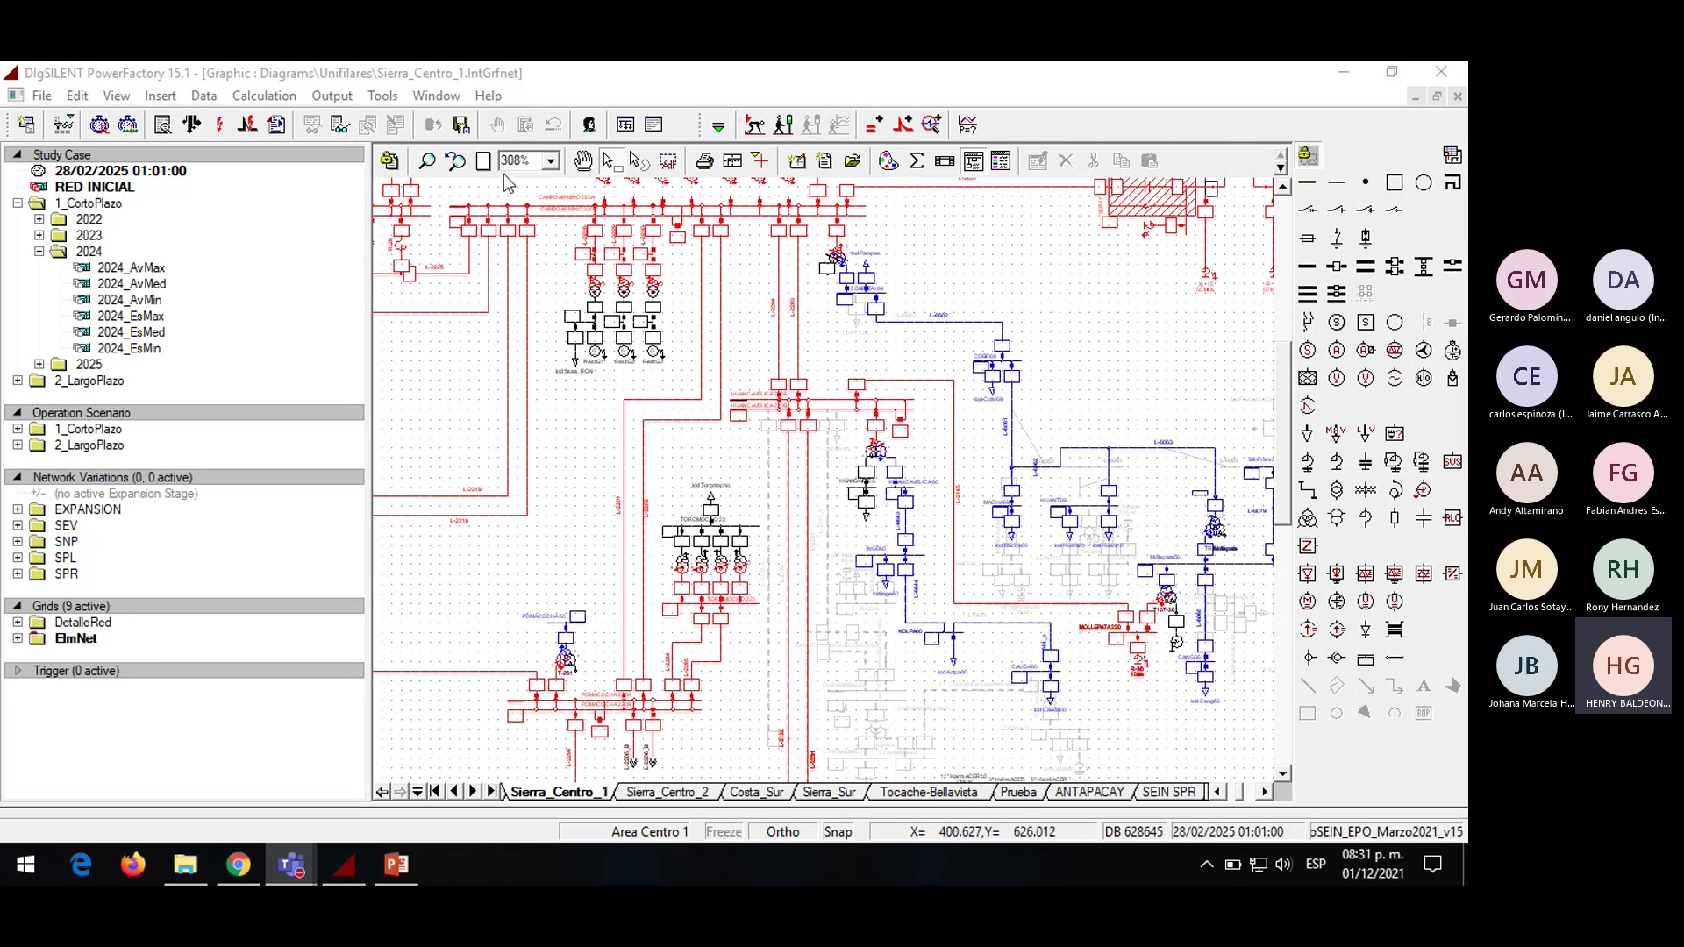
click(483, 162)
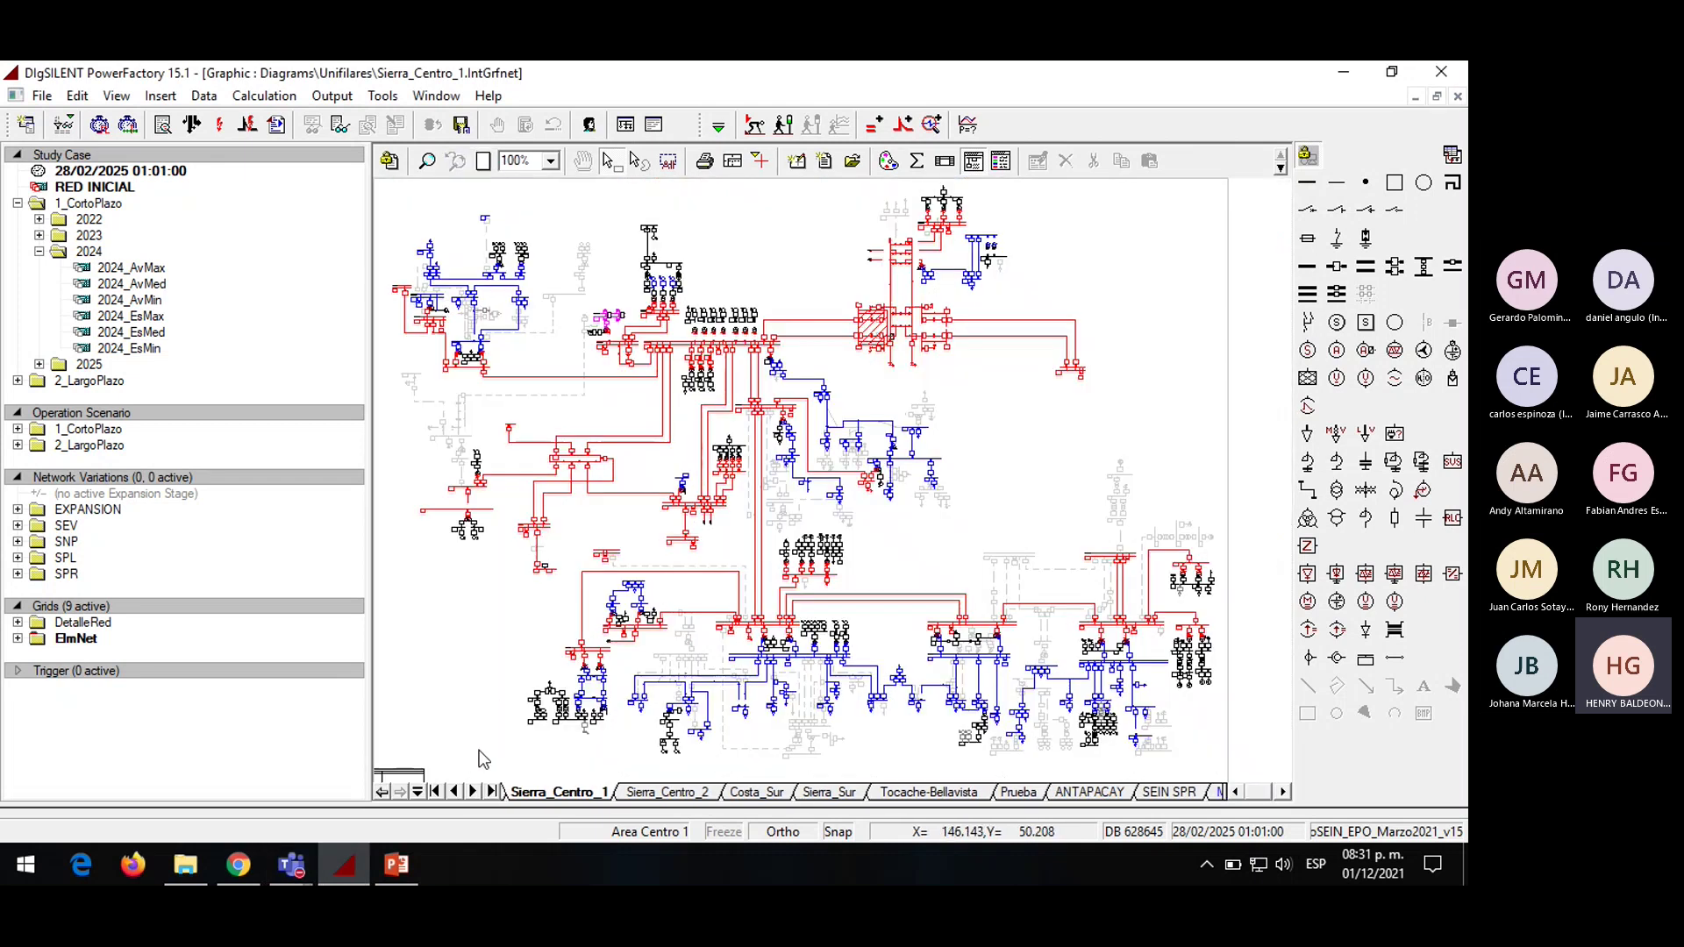
Create a new grid page named Prueba with landscape orientation and A4 format
right_click(554, 800)
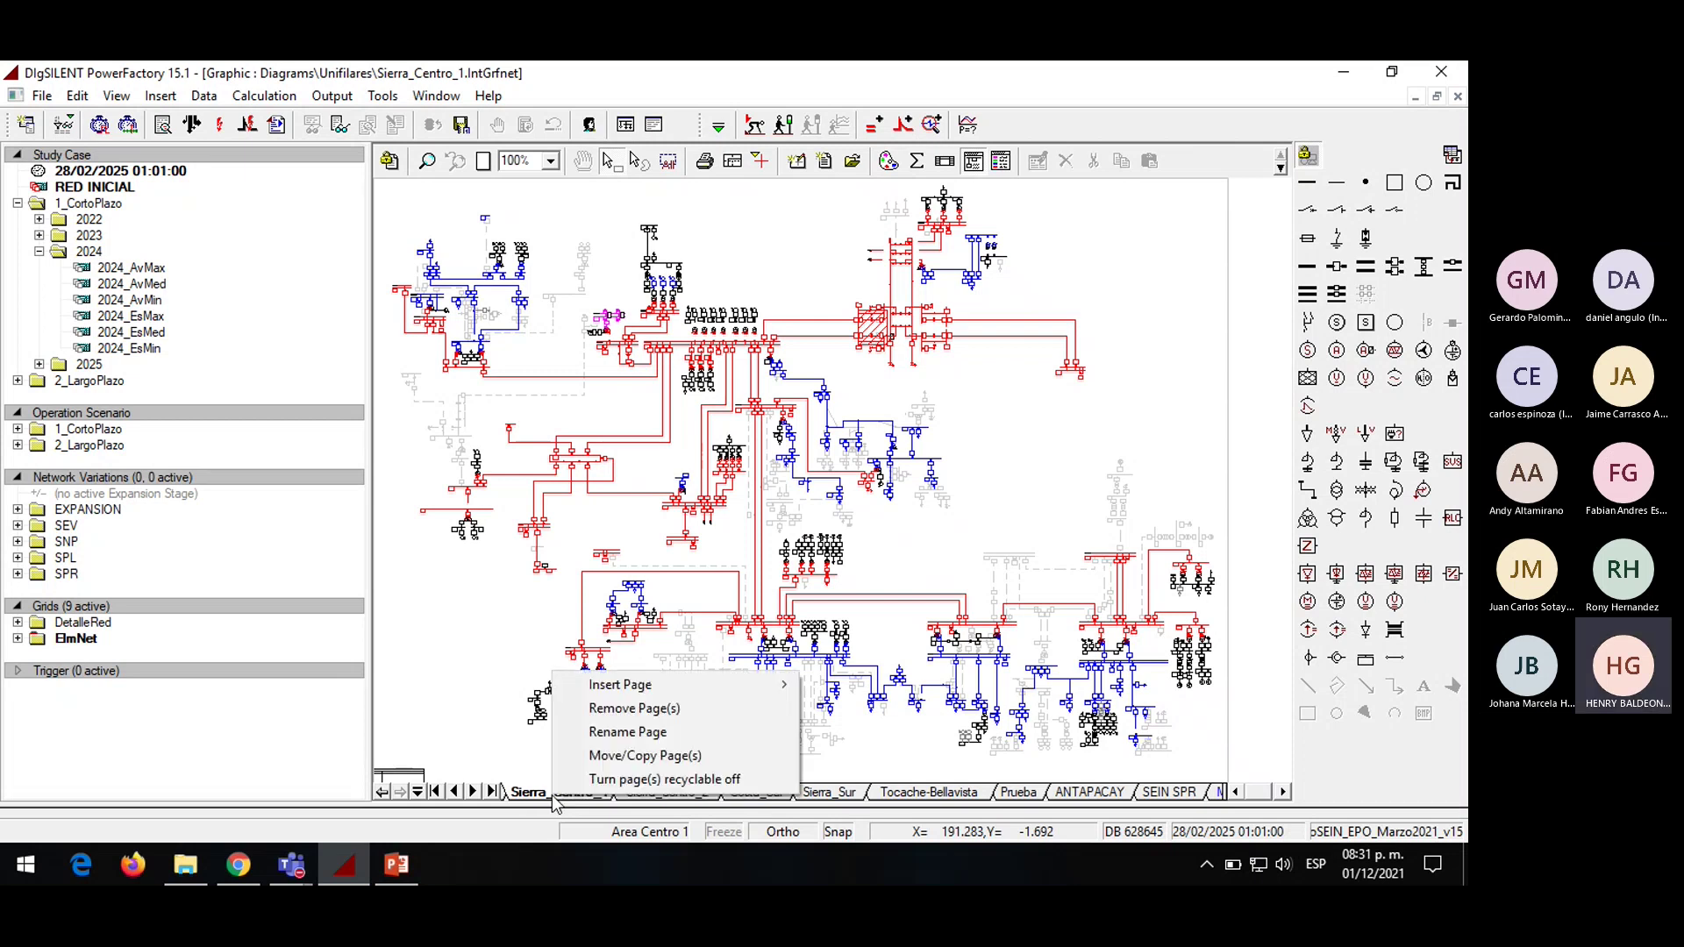
mouse_move(664, 687)
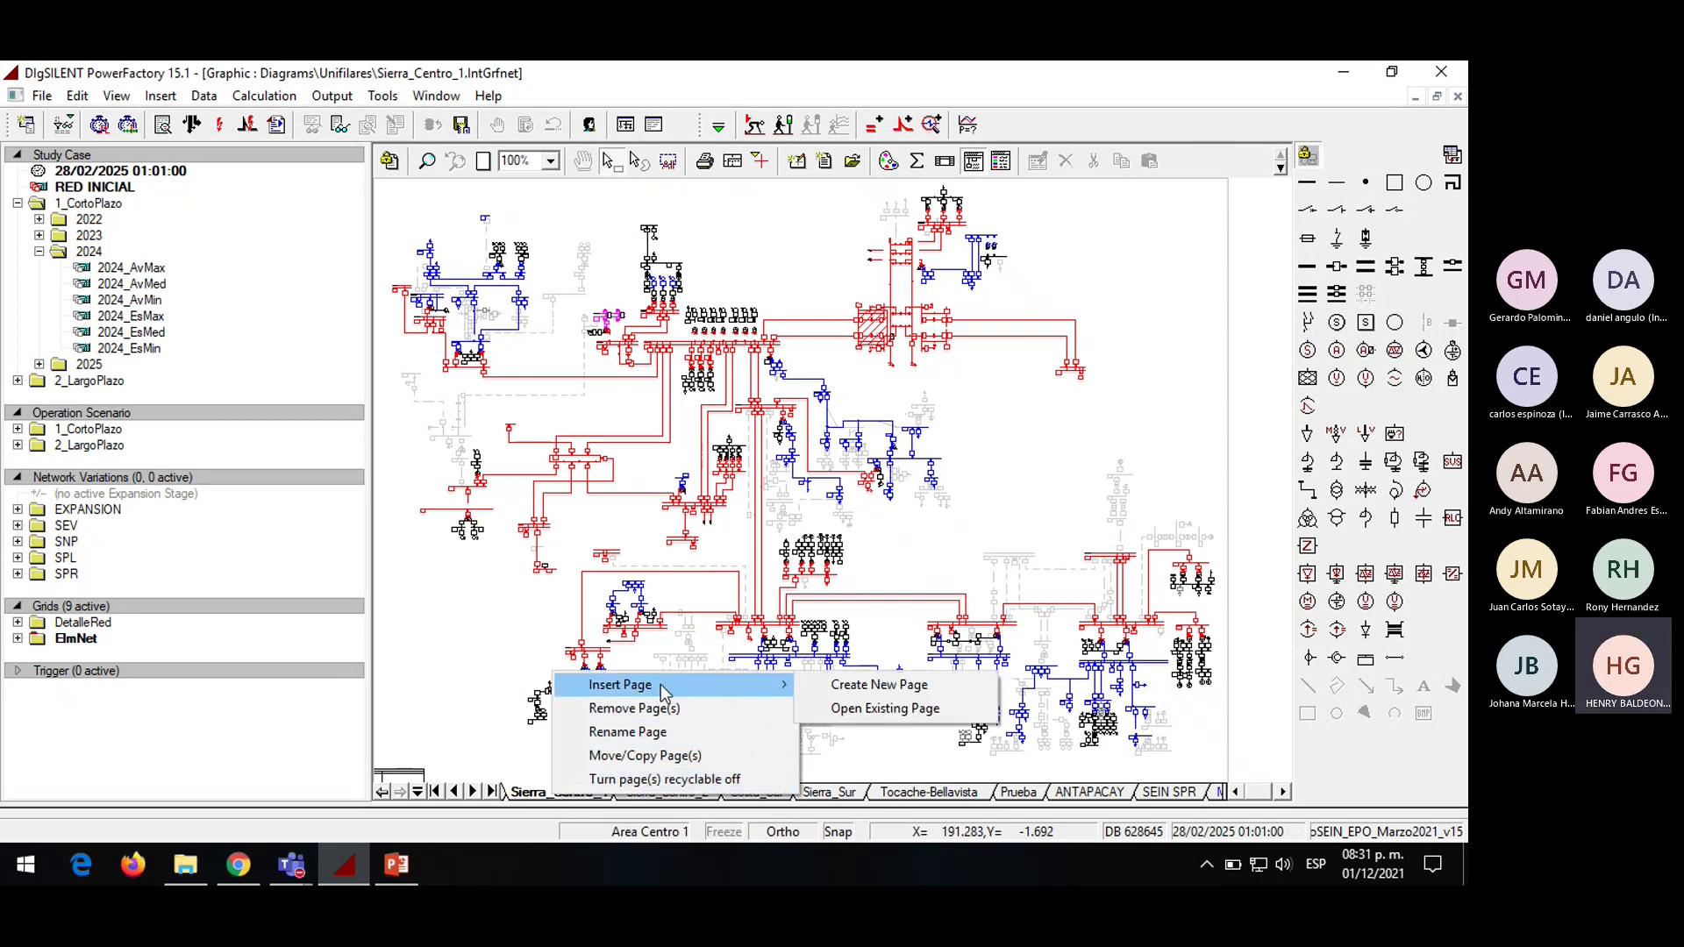
click(867, 686)
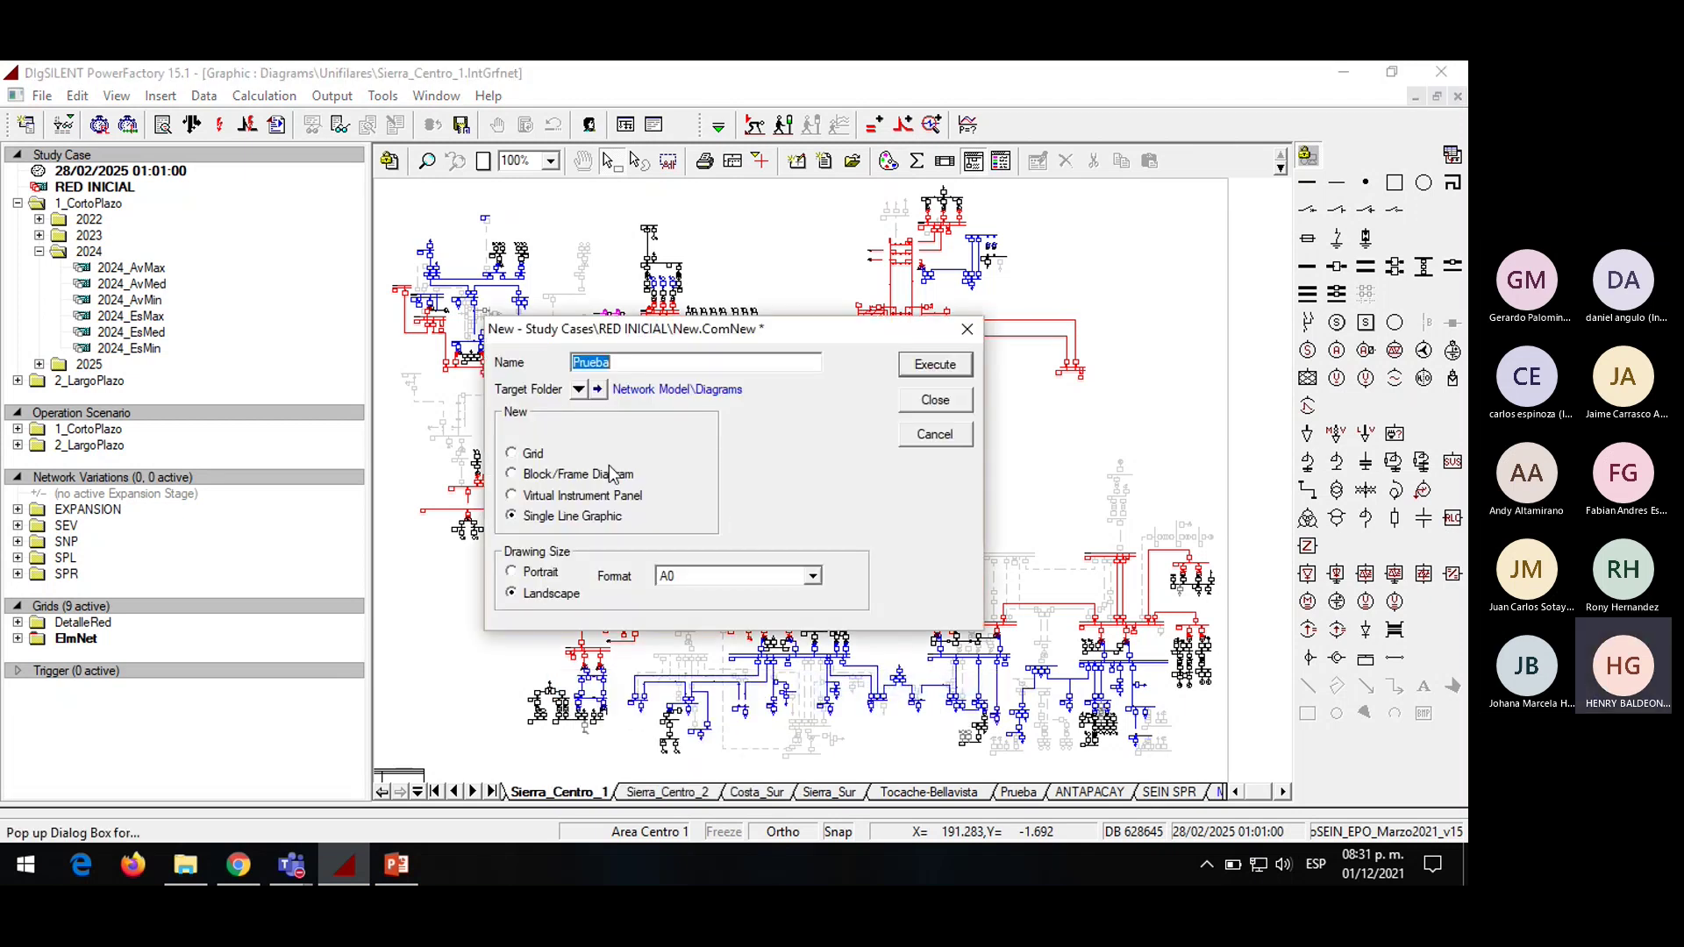
click(535, 454)
click(813, 577)
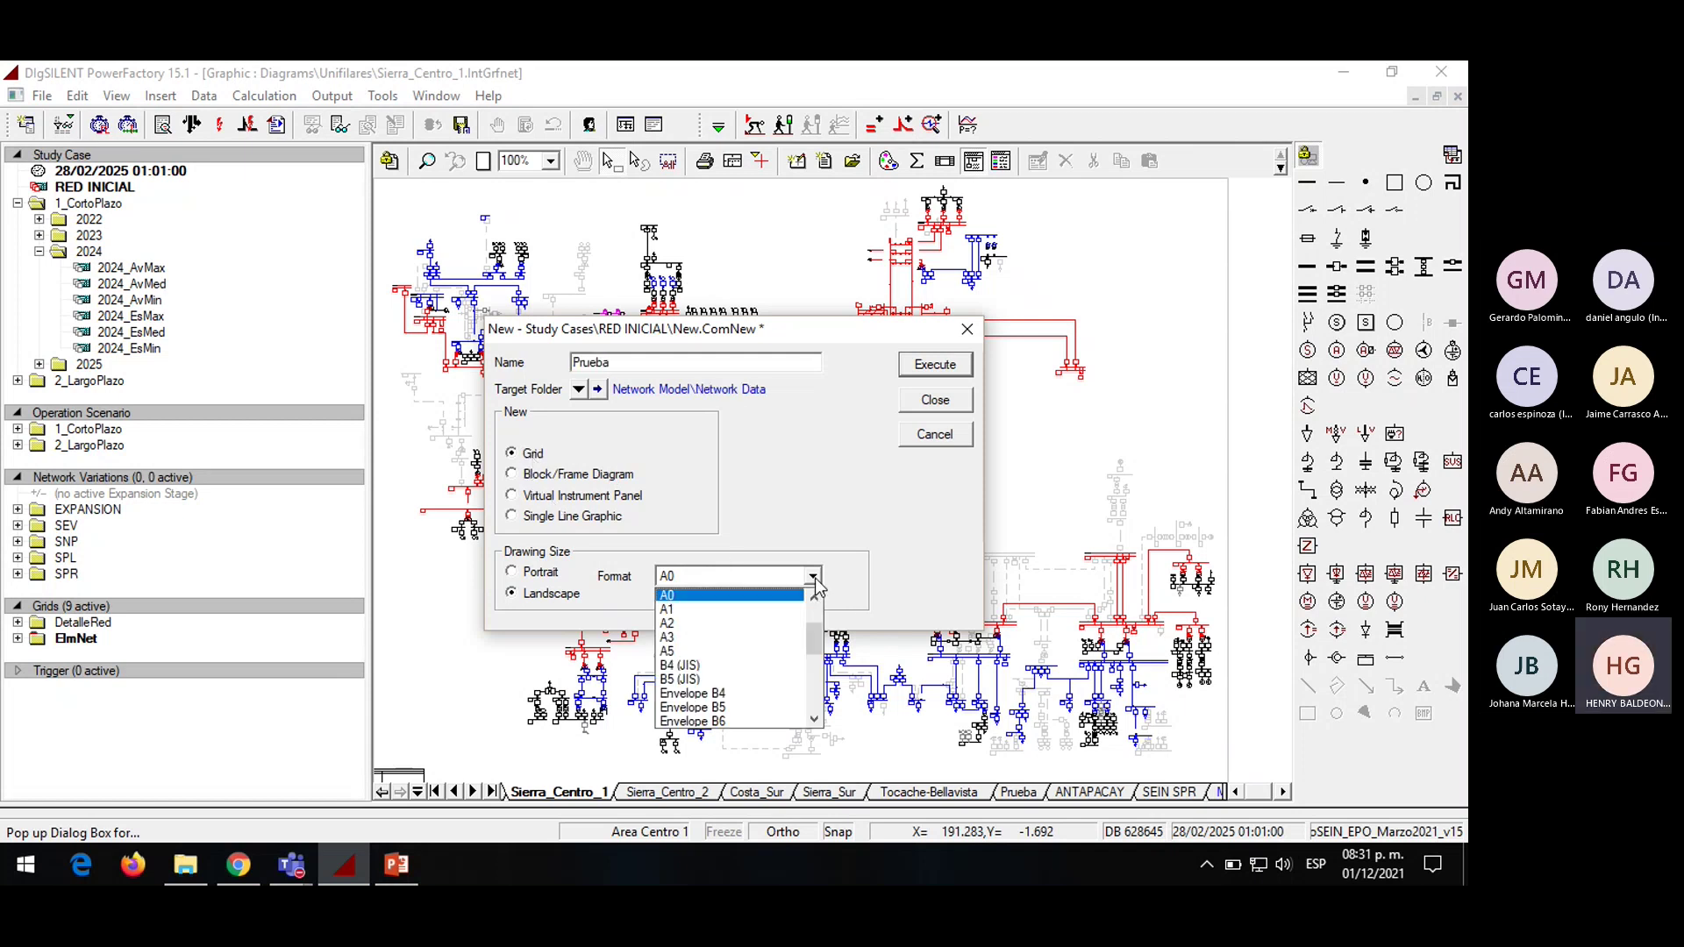
scroll(775, 624, up, 2)
scroll(775, 621, up, 1)
click(736, 651)
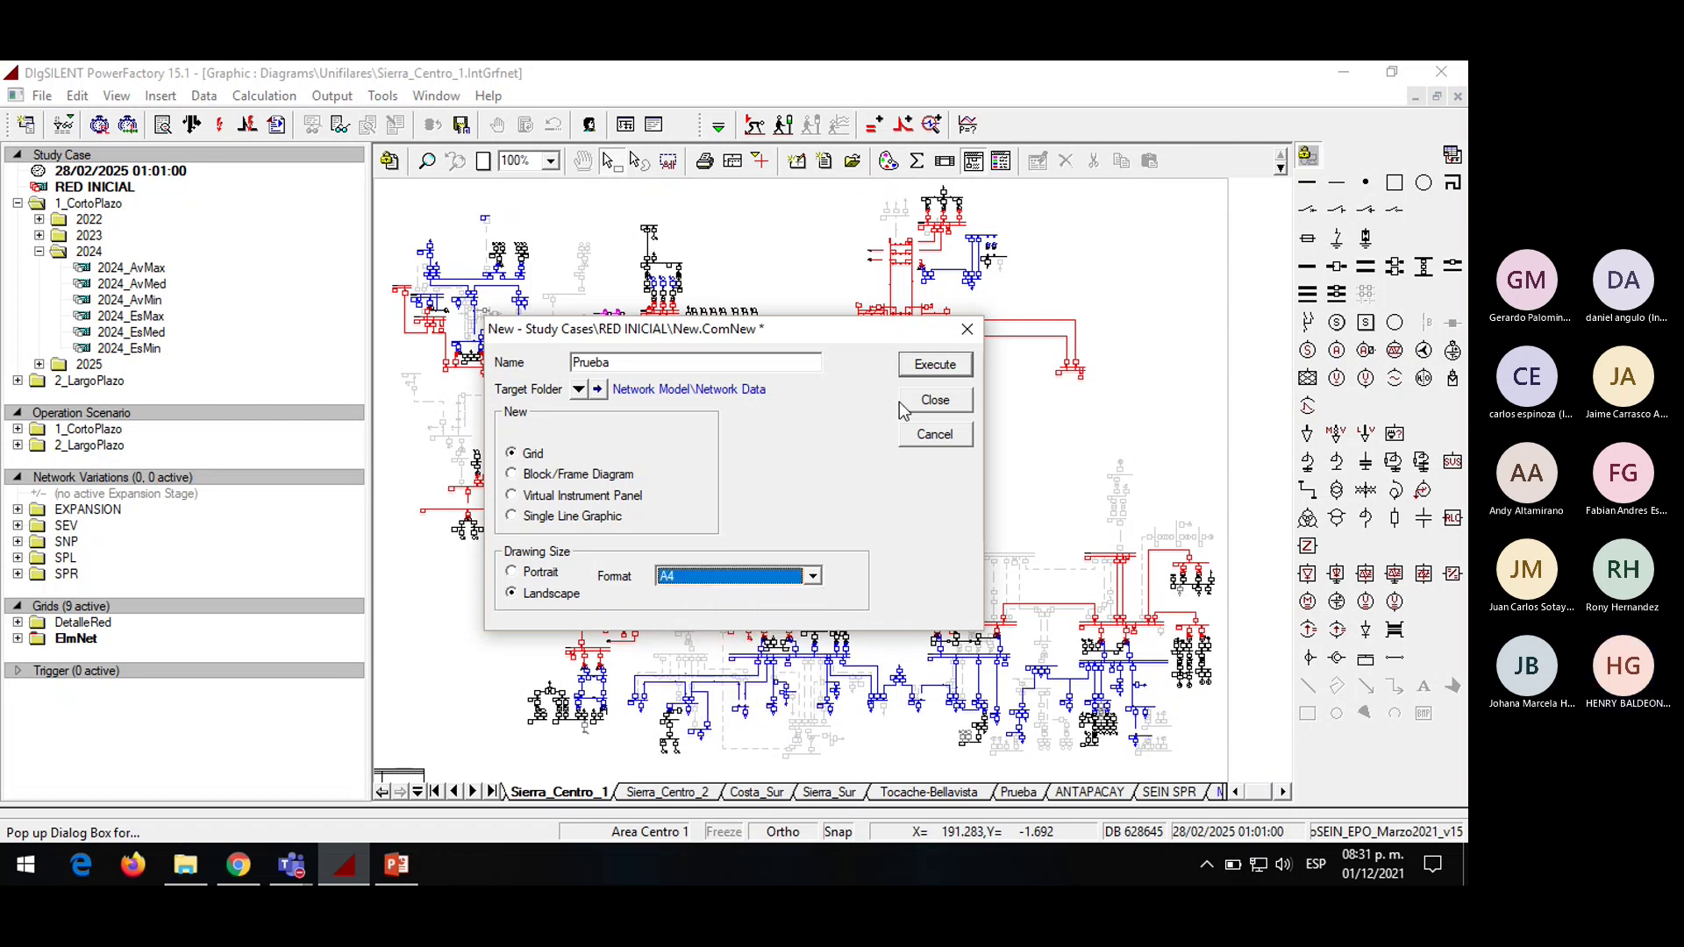
click(933, 363)
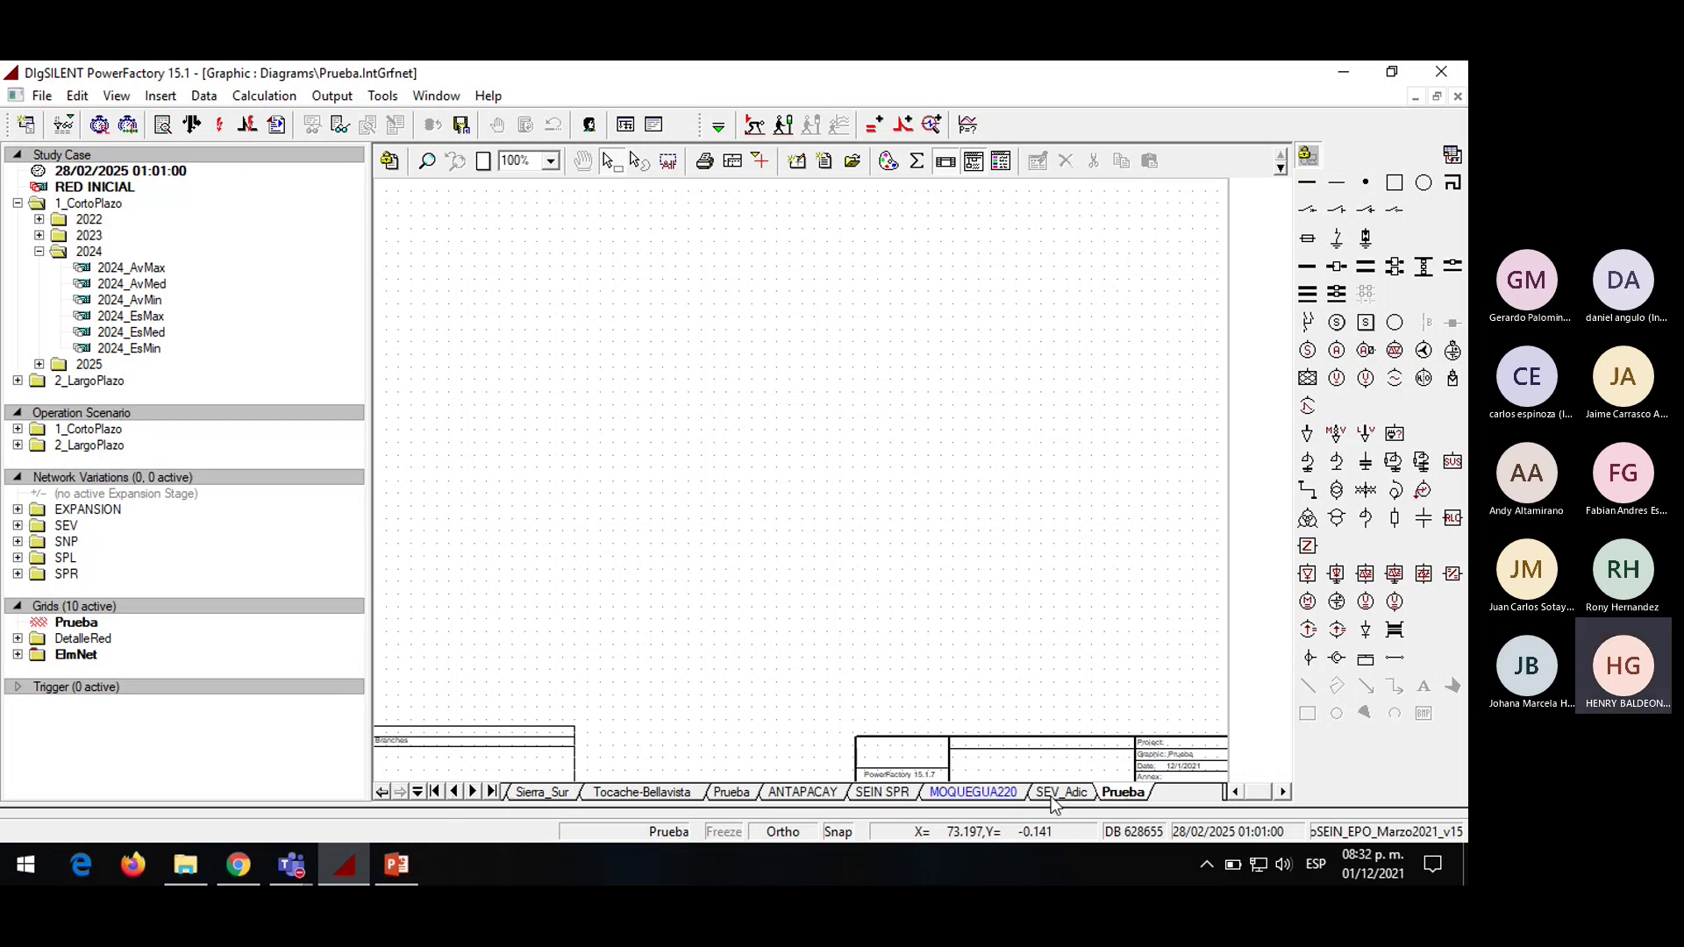
right_click(1133, 792)
right_click(1130, 792)
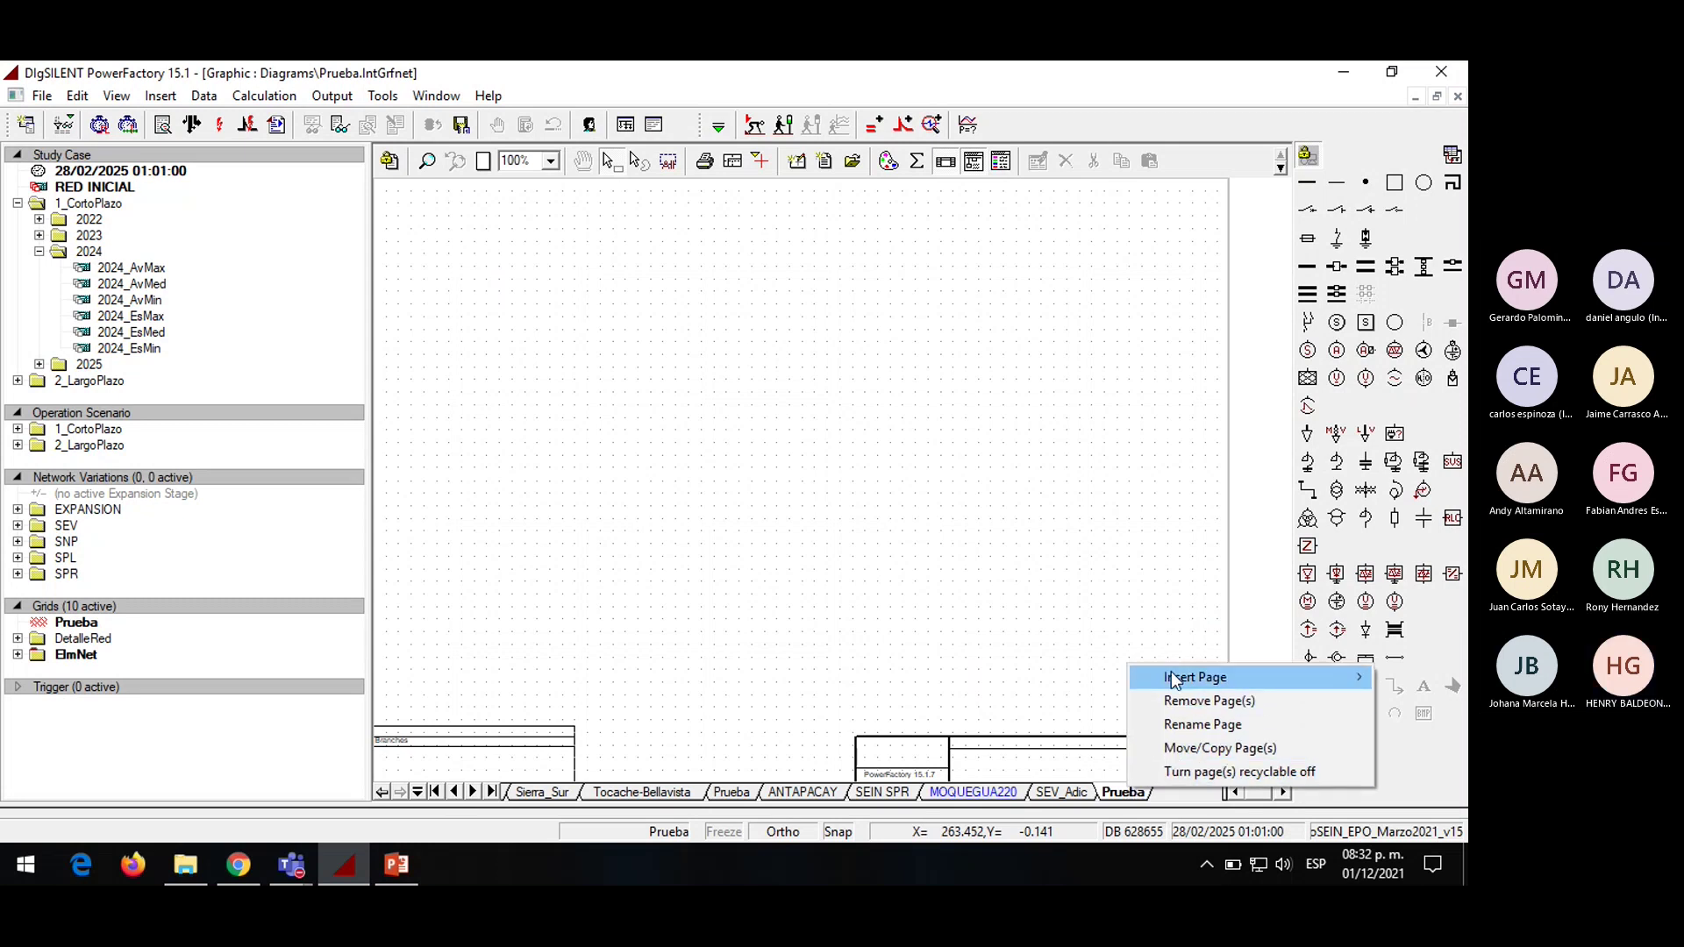
mouse_move(1208, 681)
click(1060, 678)
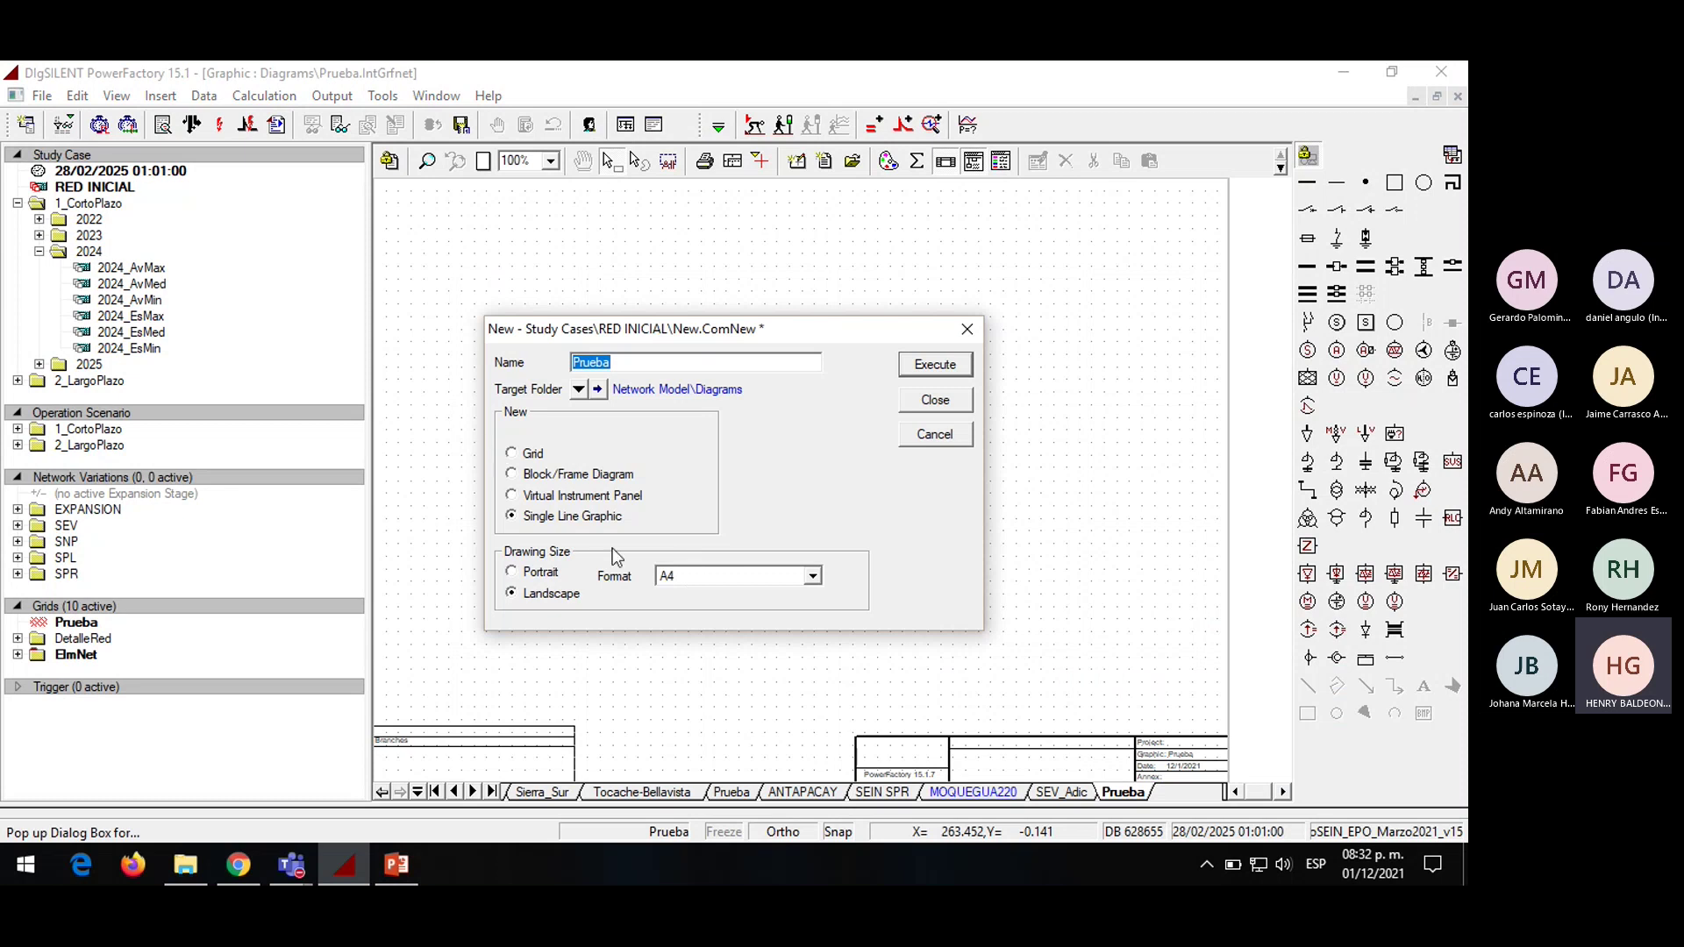
click(927, 368)
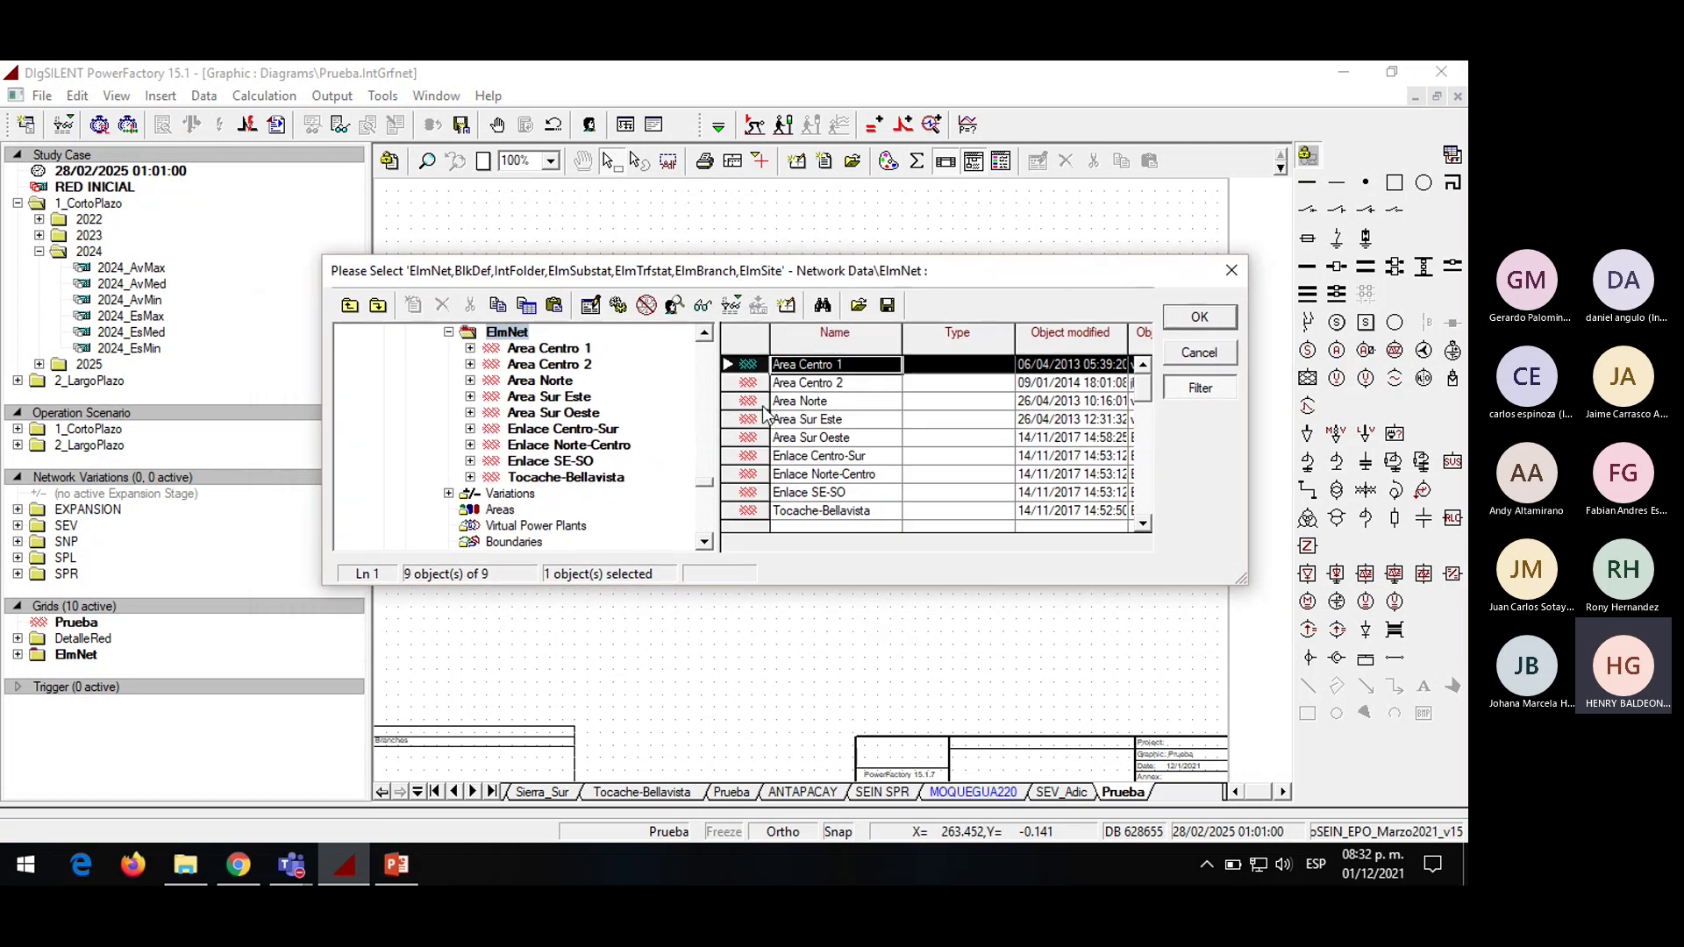
click(1231, 271)
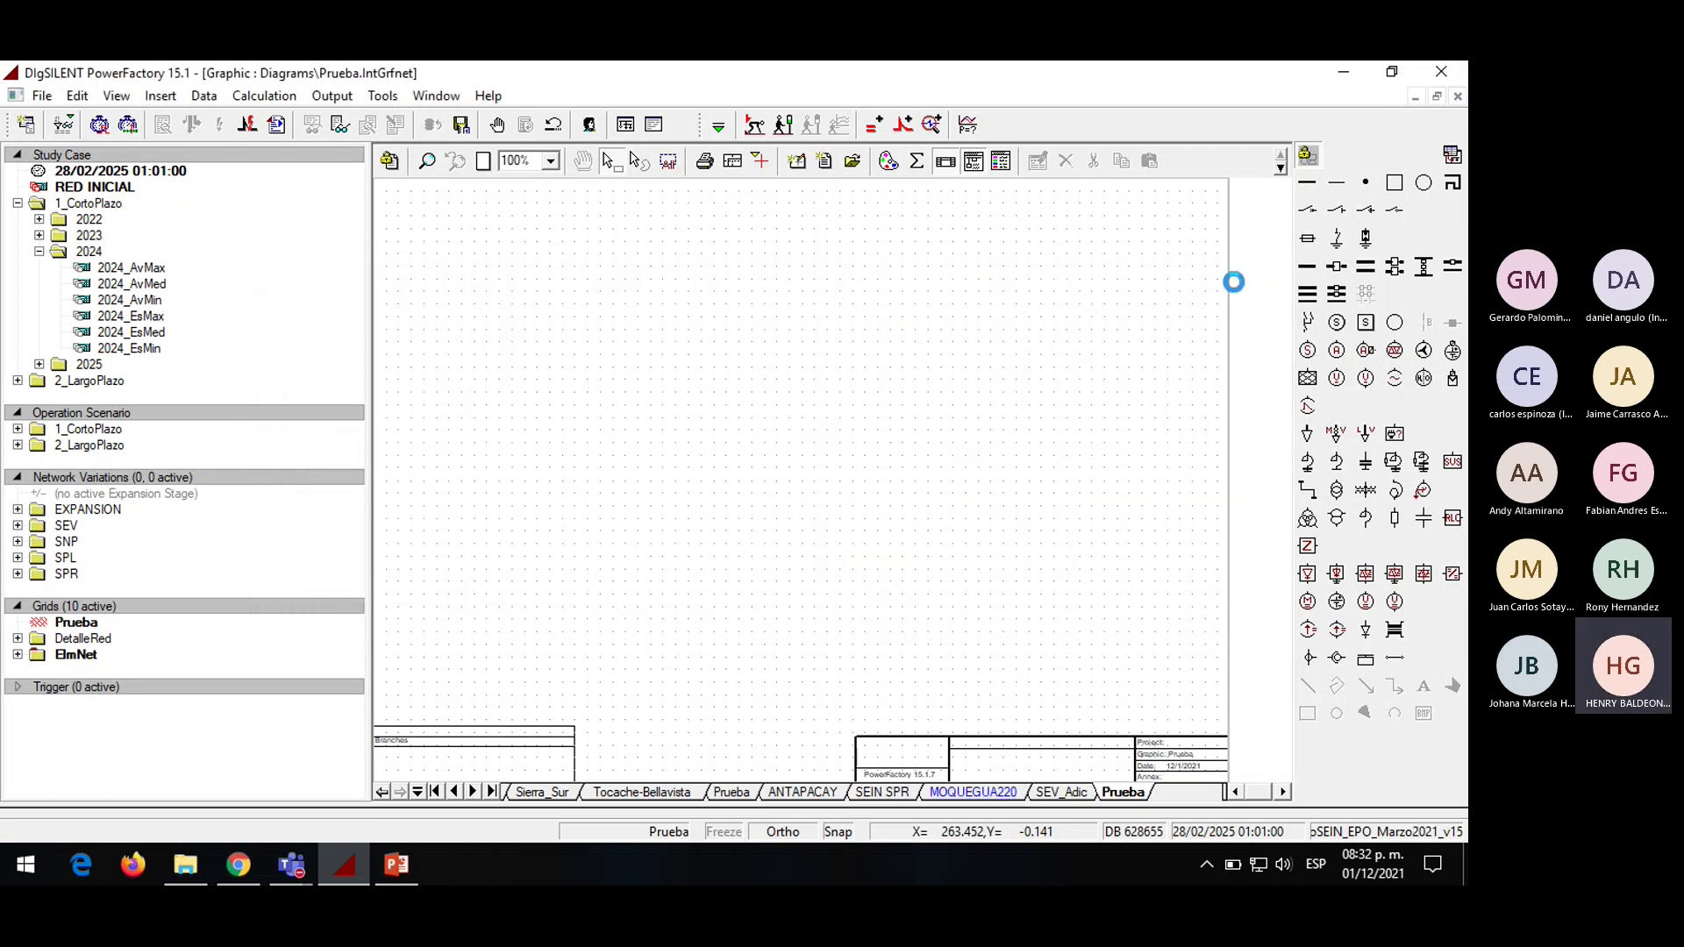
Remove the blank Prueba page created for the new grid and return to the Sierra_Centro_1 diagram
right_click(1140, 798)
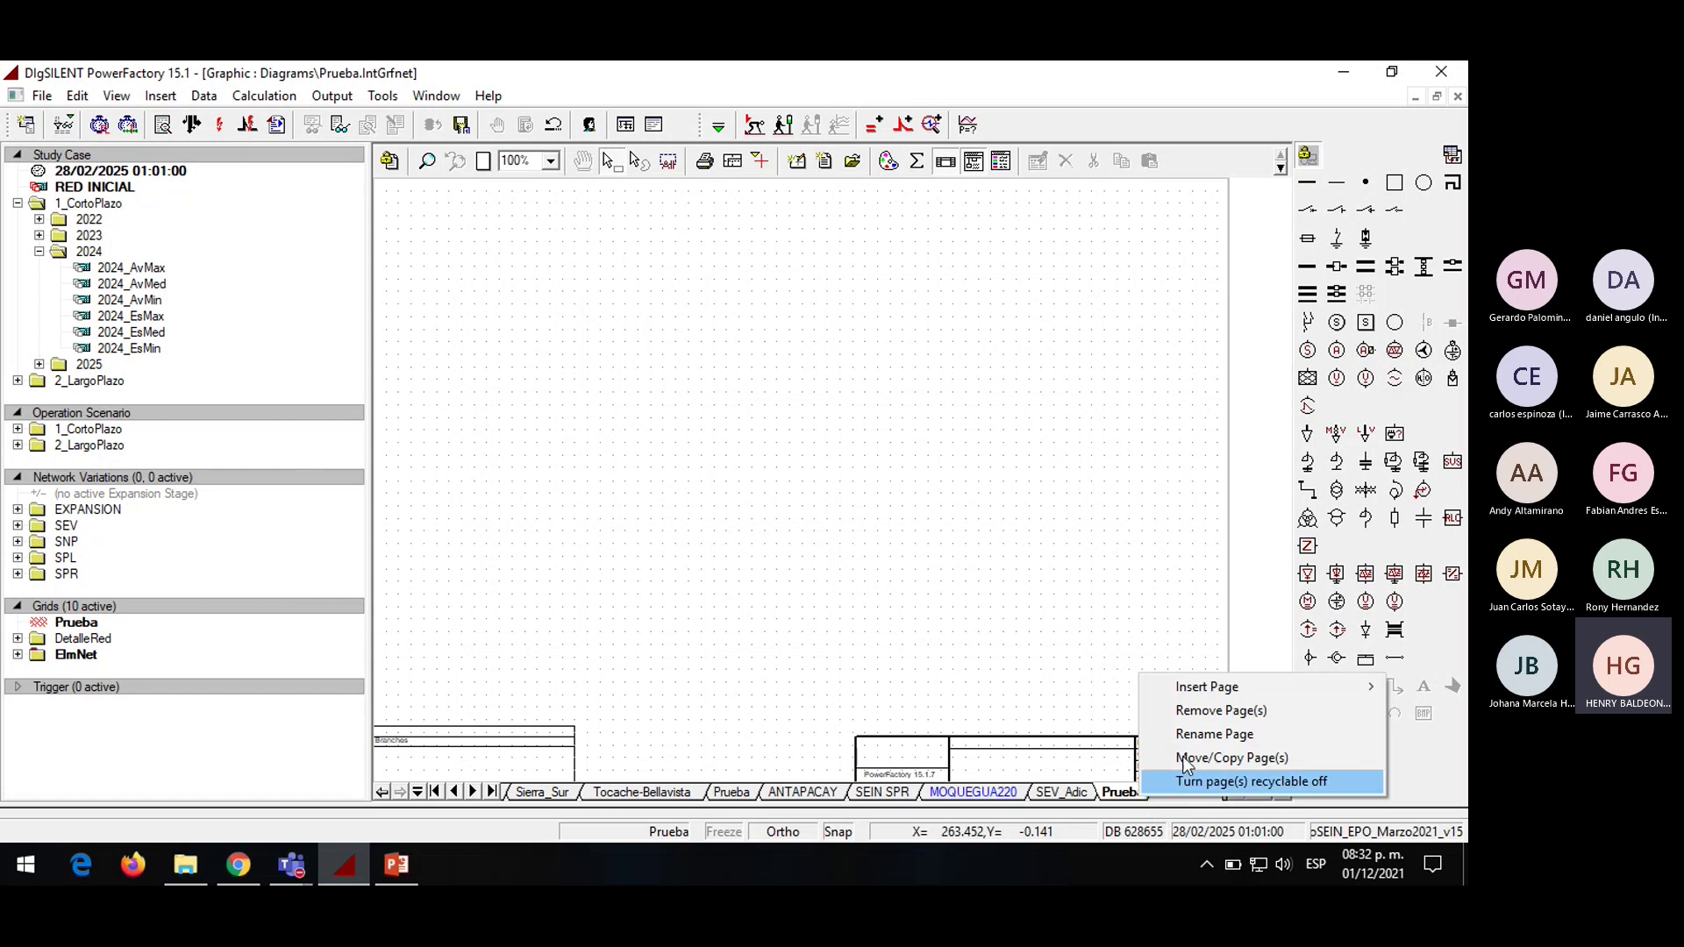
click(1183, 708)
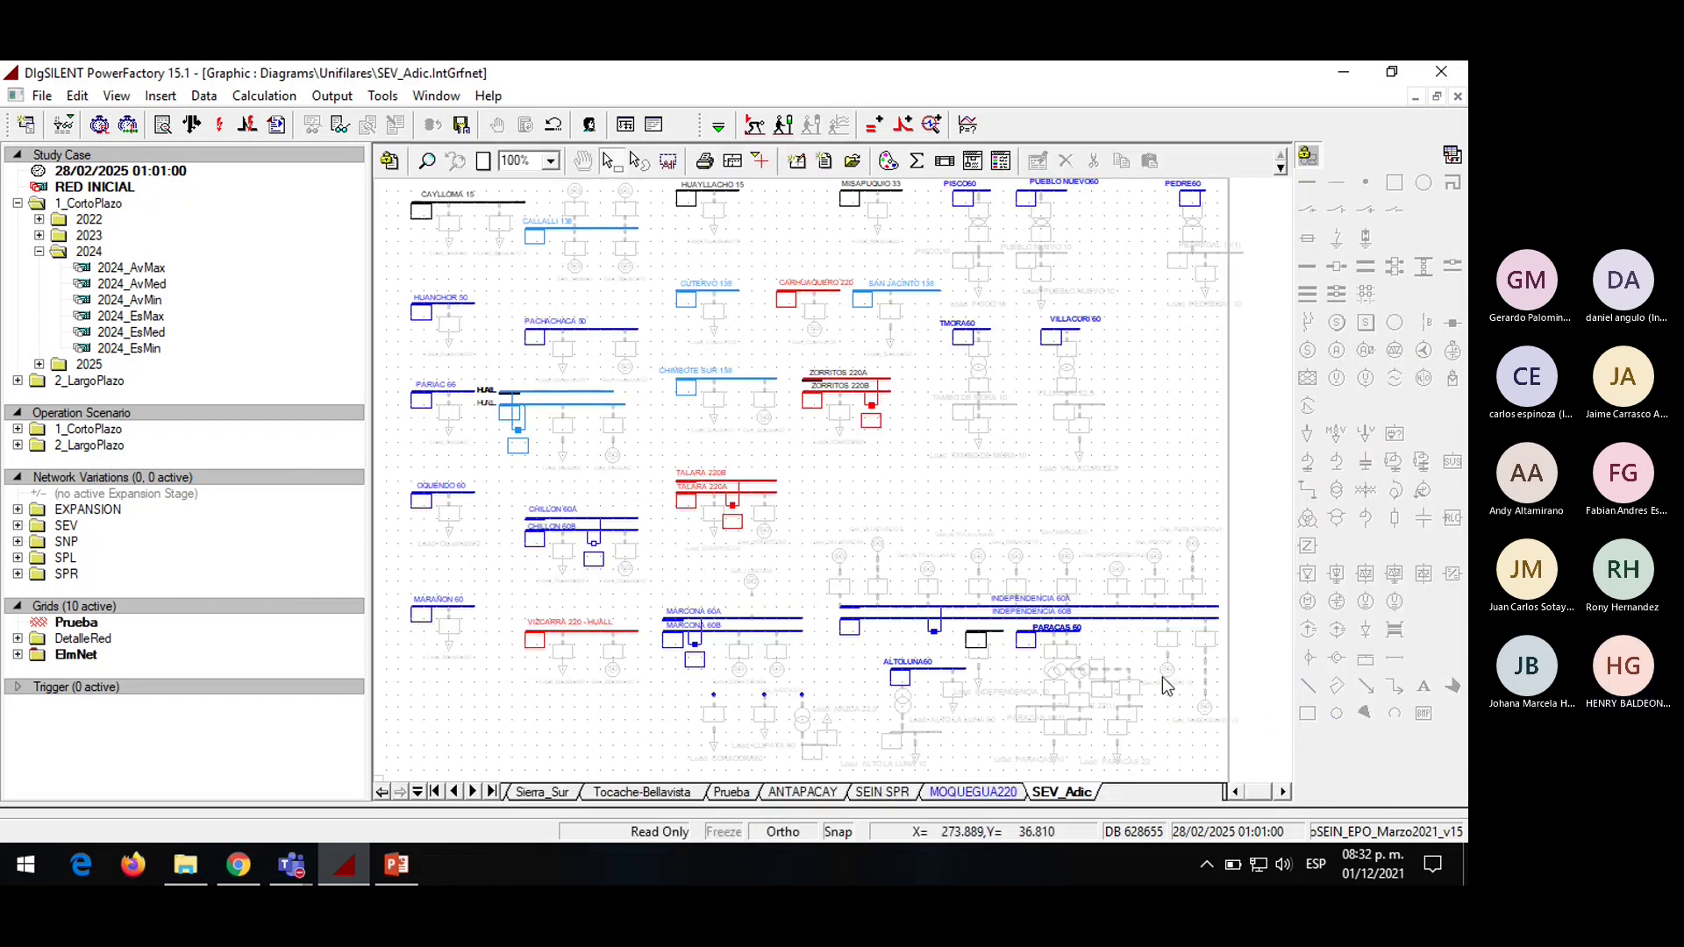
click(976, 791)
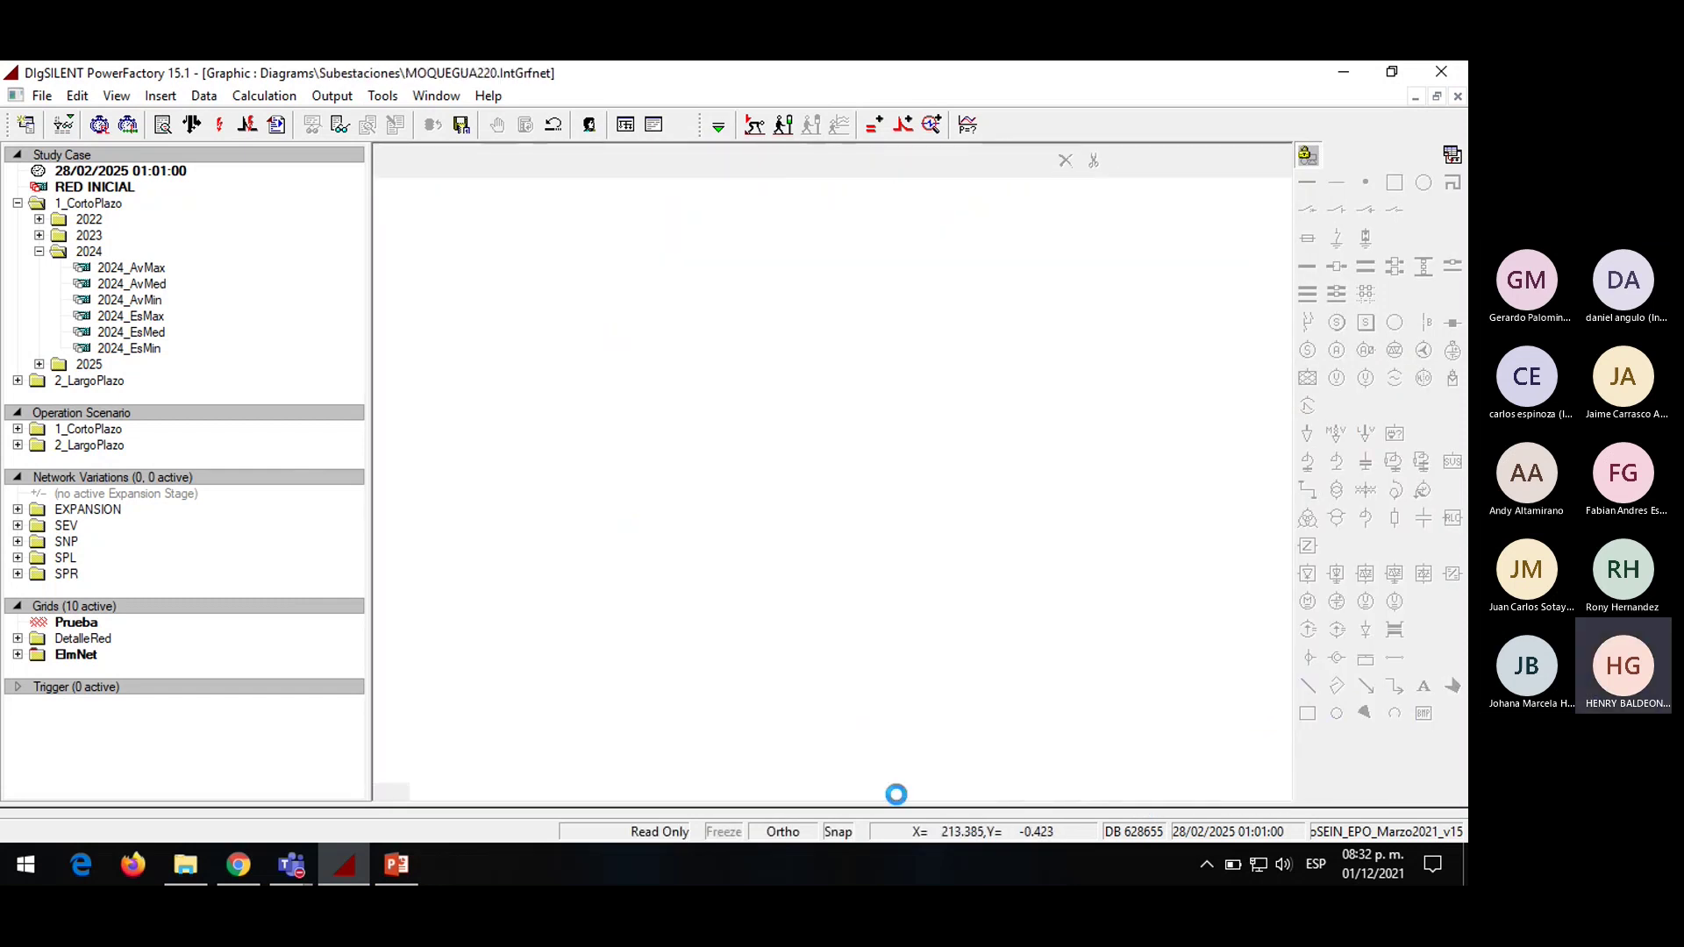
click(830, 794)
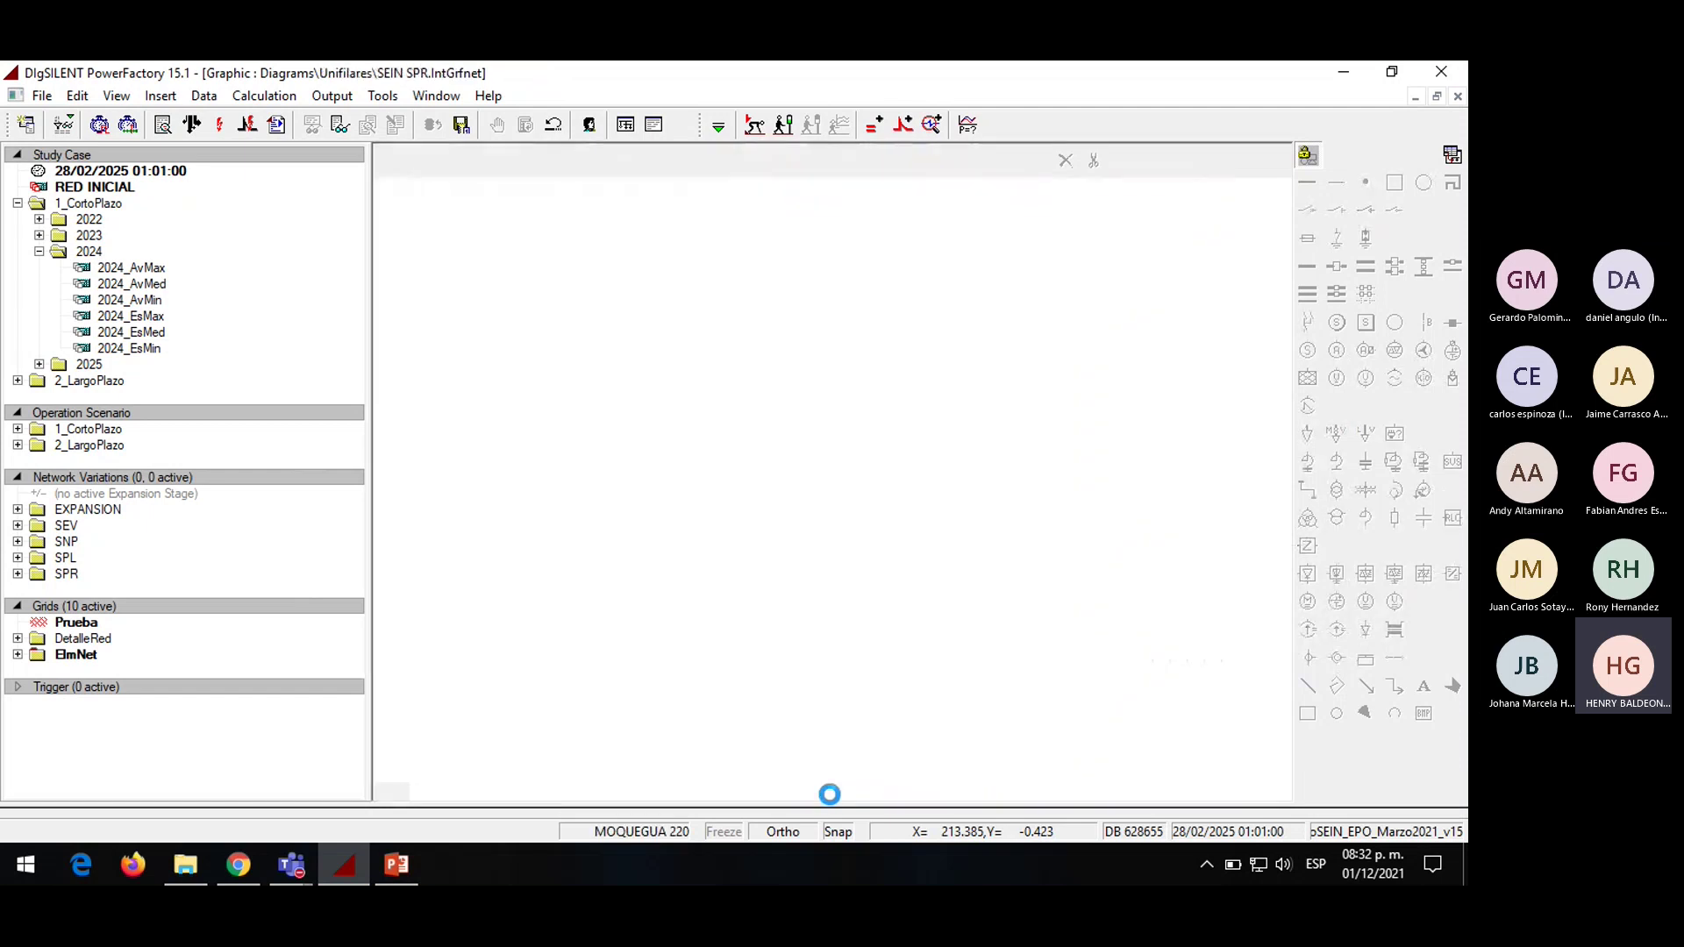
click(724, 794)
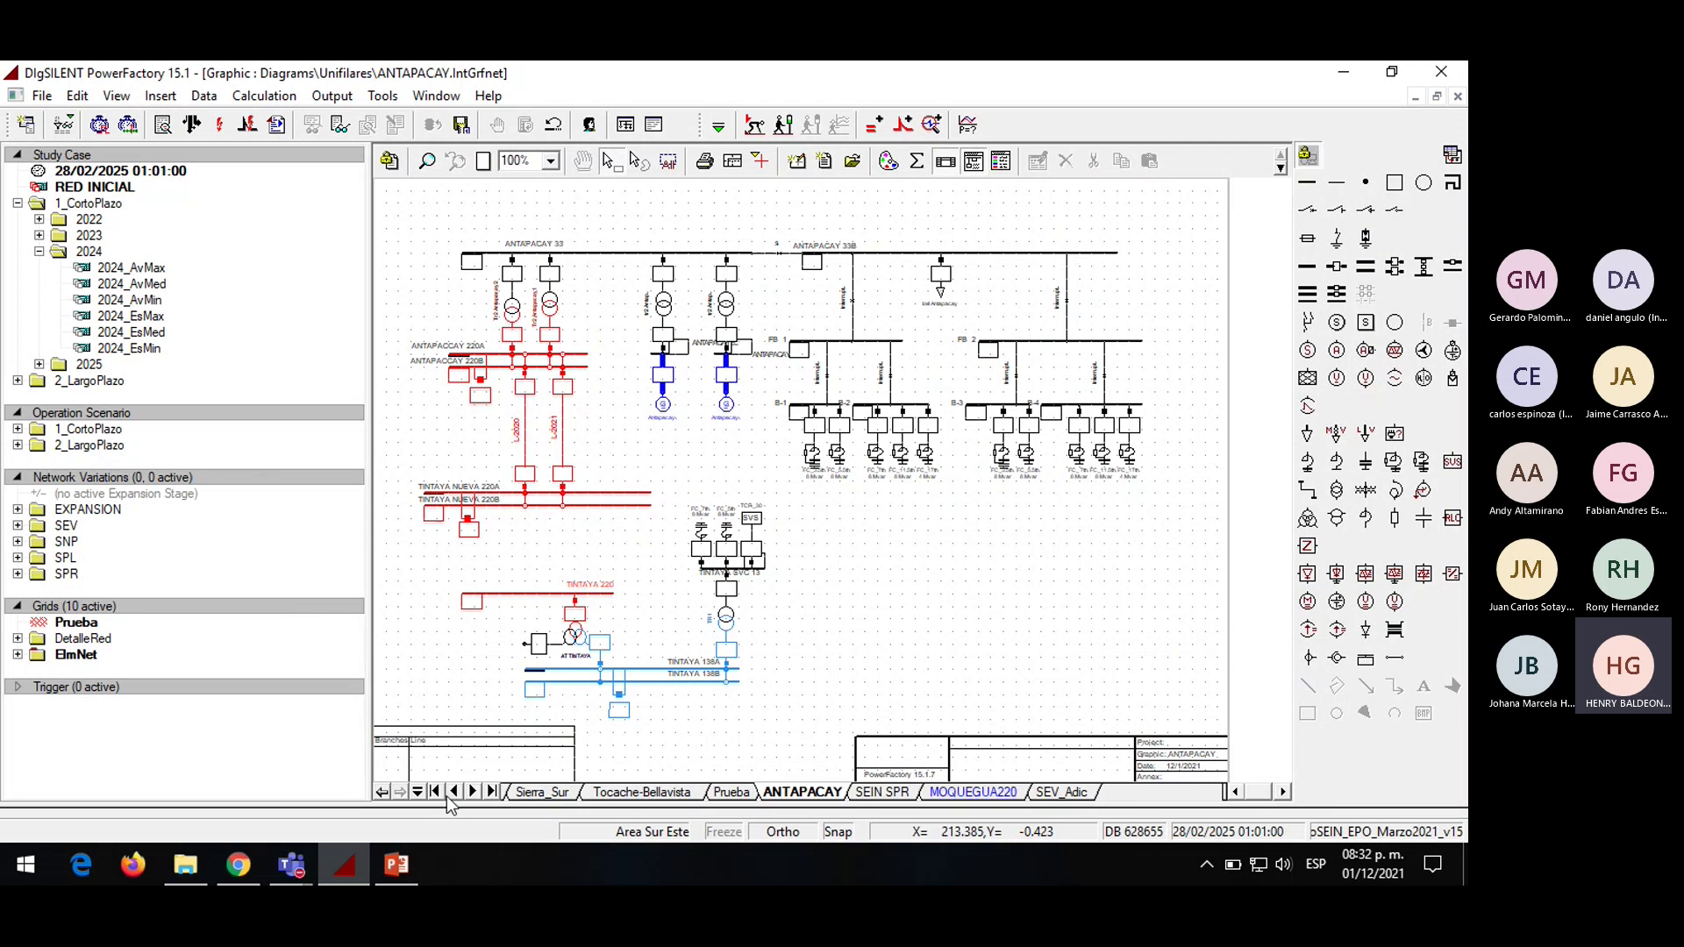
click(437, 792)
click(879, 791)
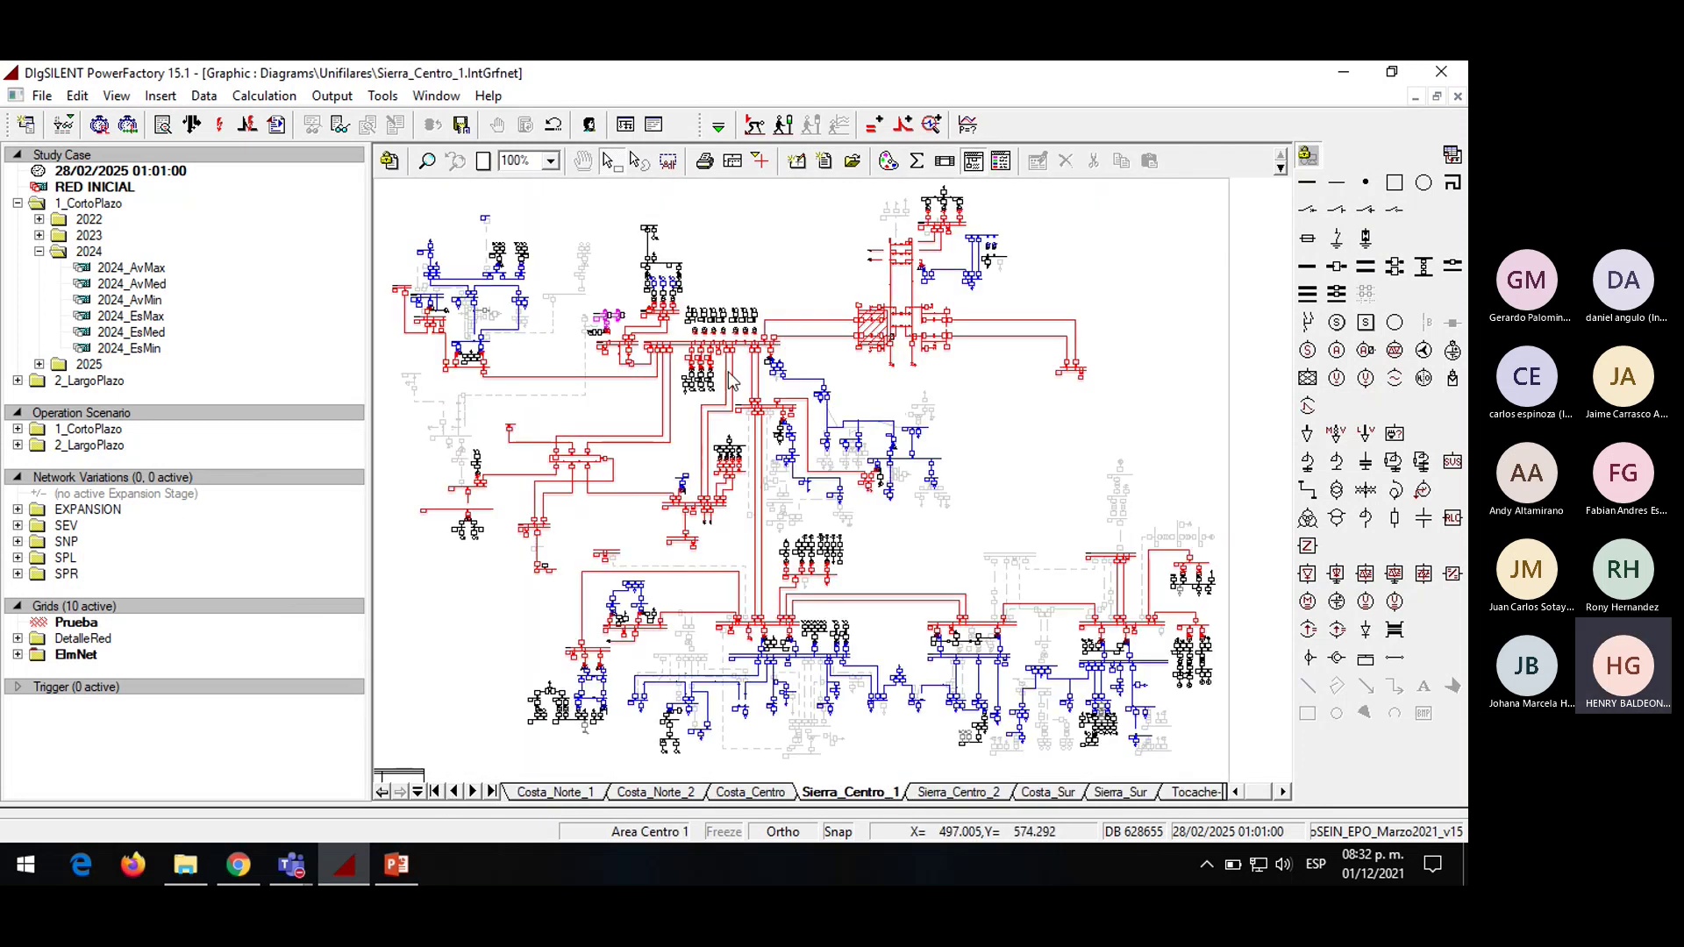
Create a new A4 landscape single-line graphic page named Prueba and assign it to the Area Centro 1 grid
right_click(848, 795)
mouse_move(1008, 682)
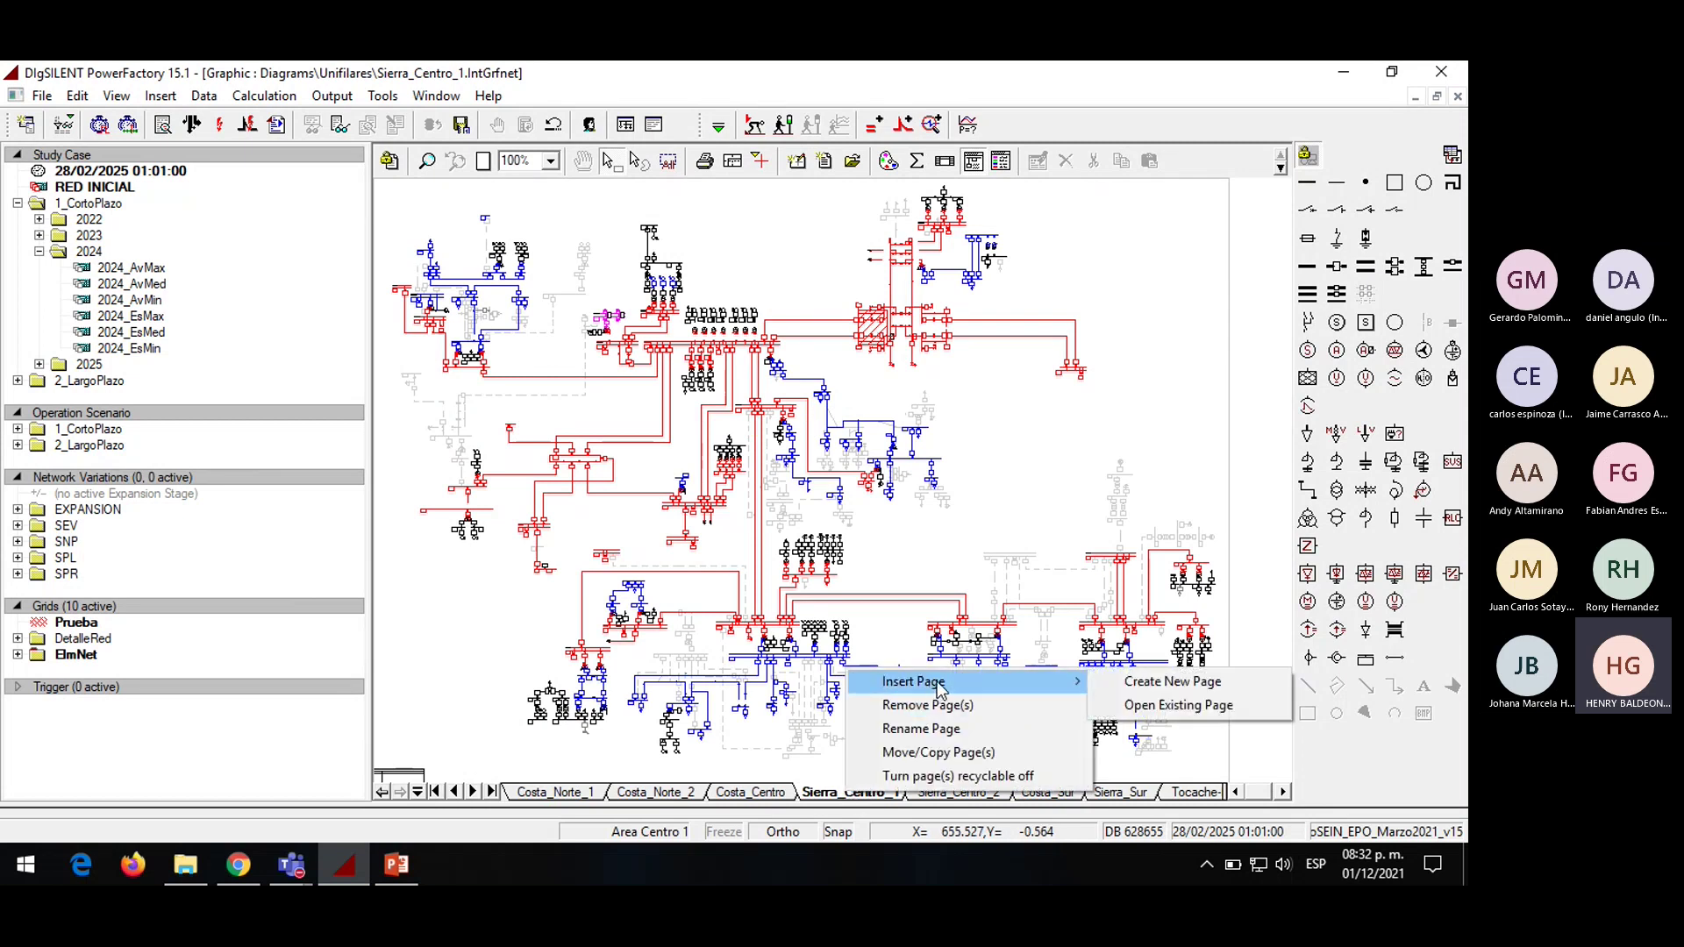
click(1143, 683)
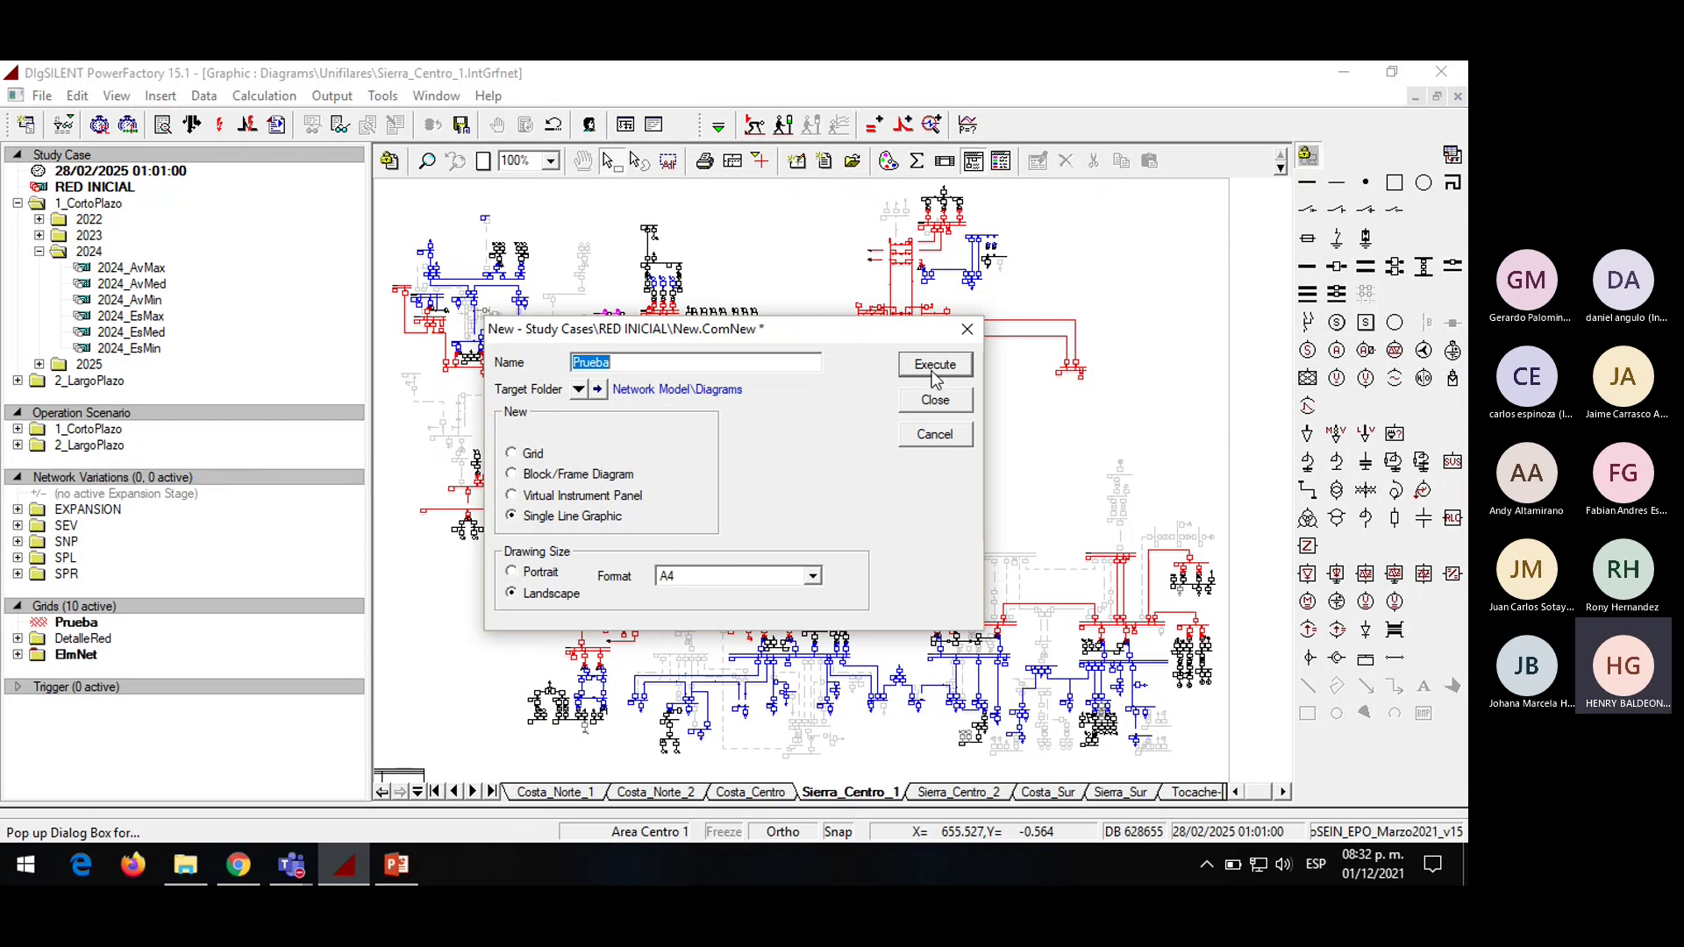
click(932, 374)
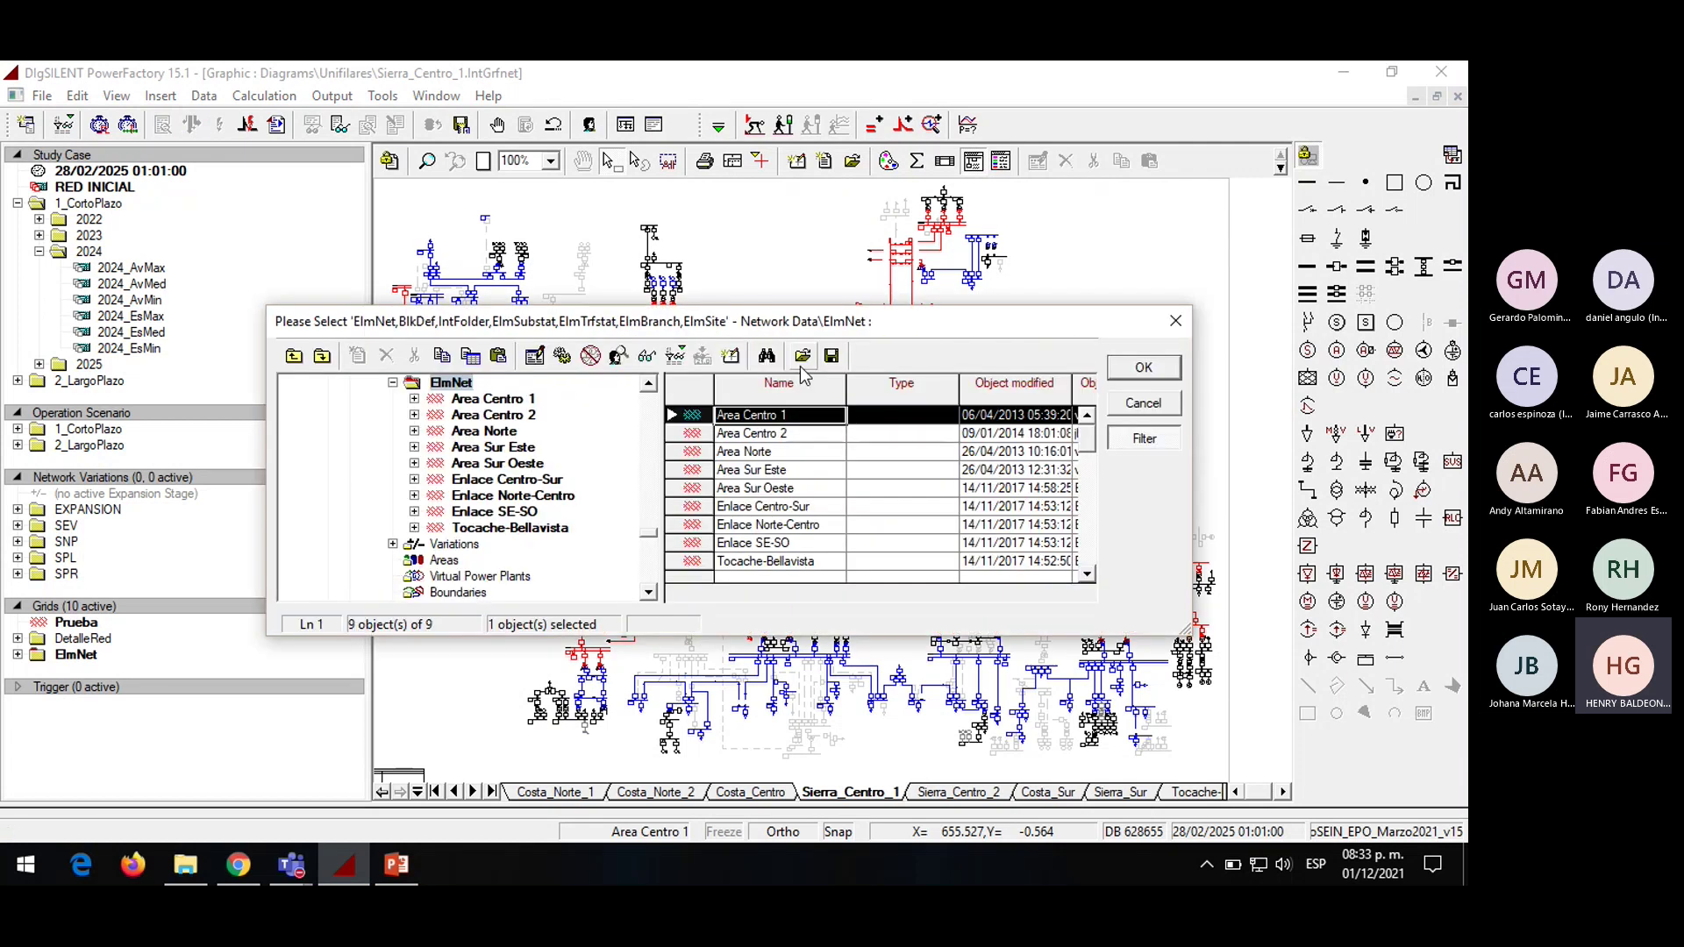
click(535, 401)
click(518, 417)
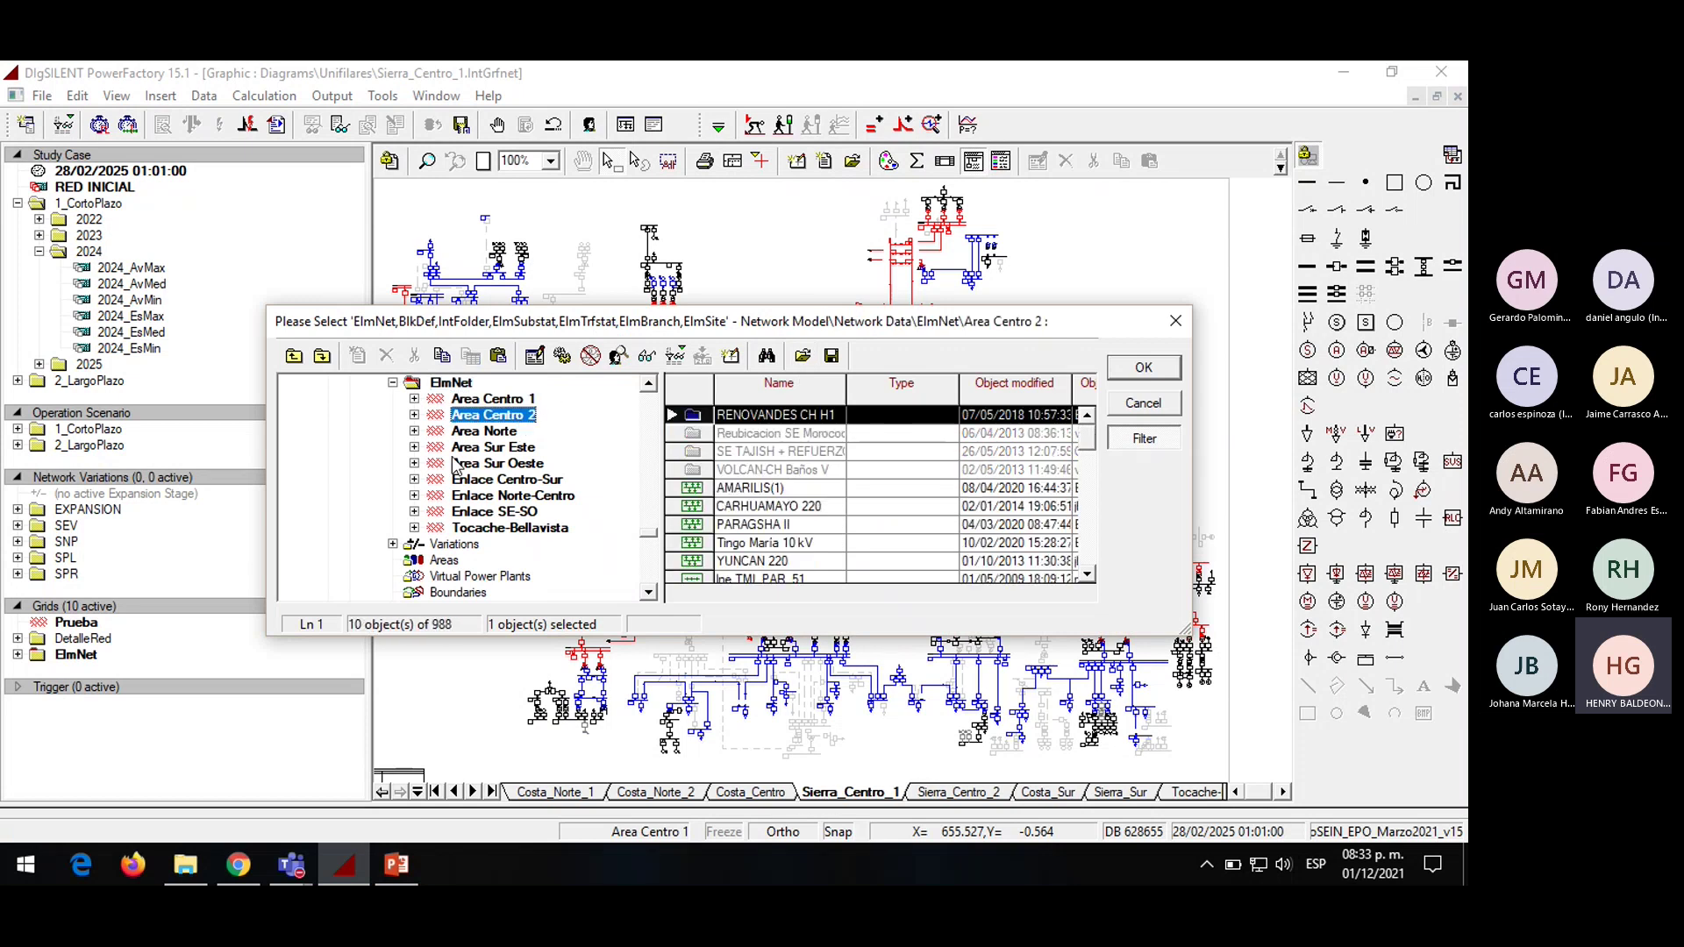
click(504, 405)
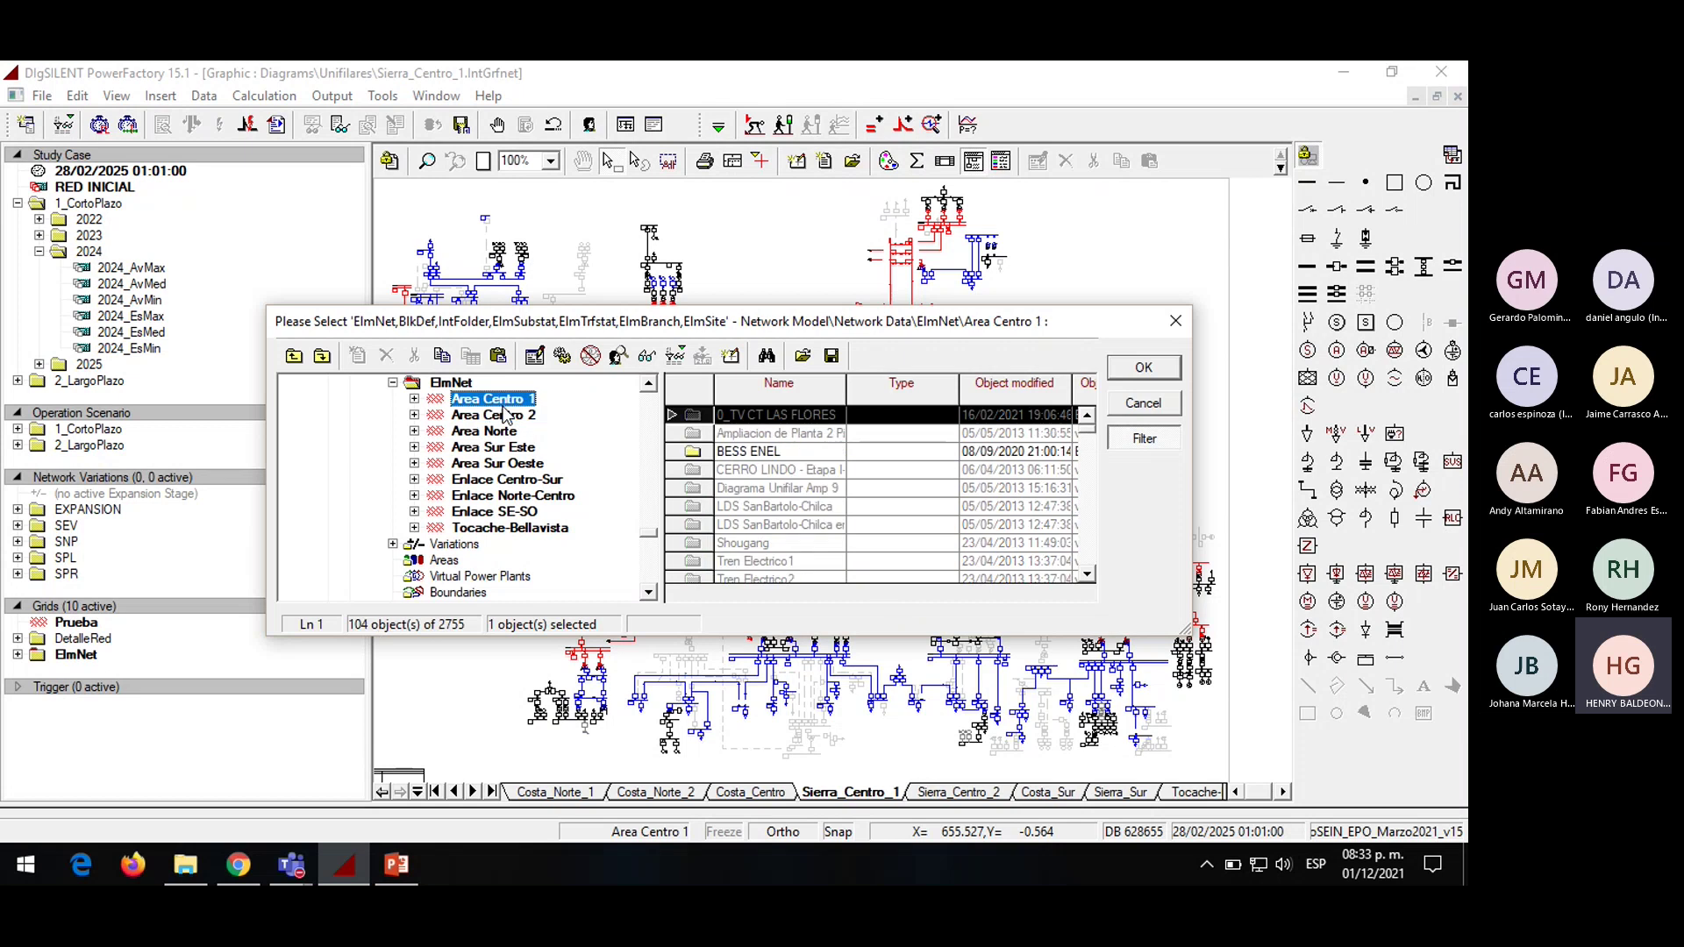
click(1164, 366)
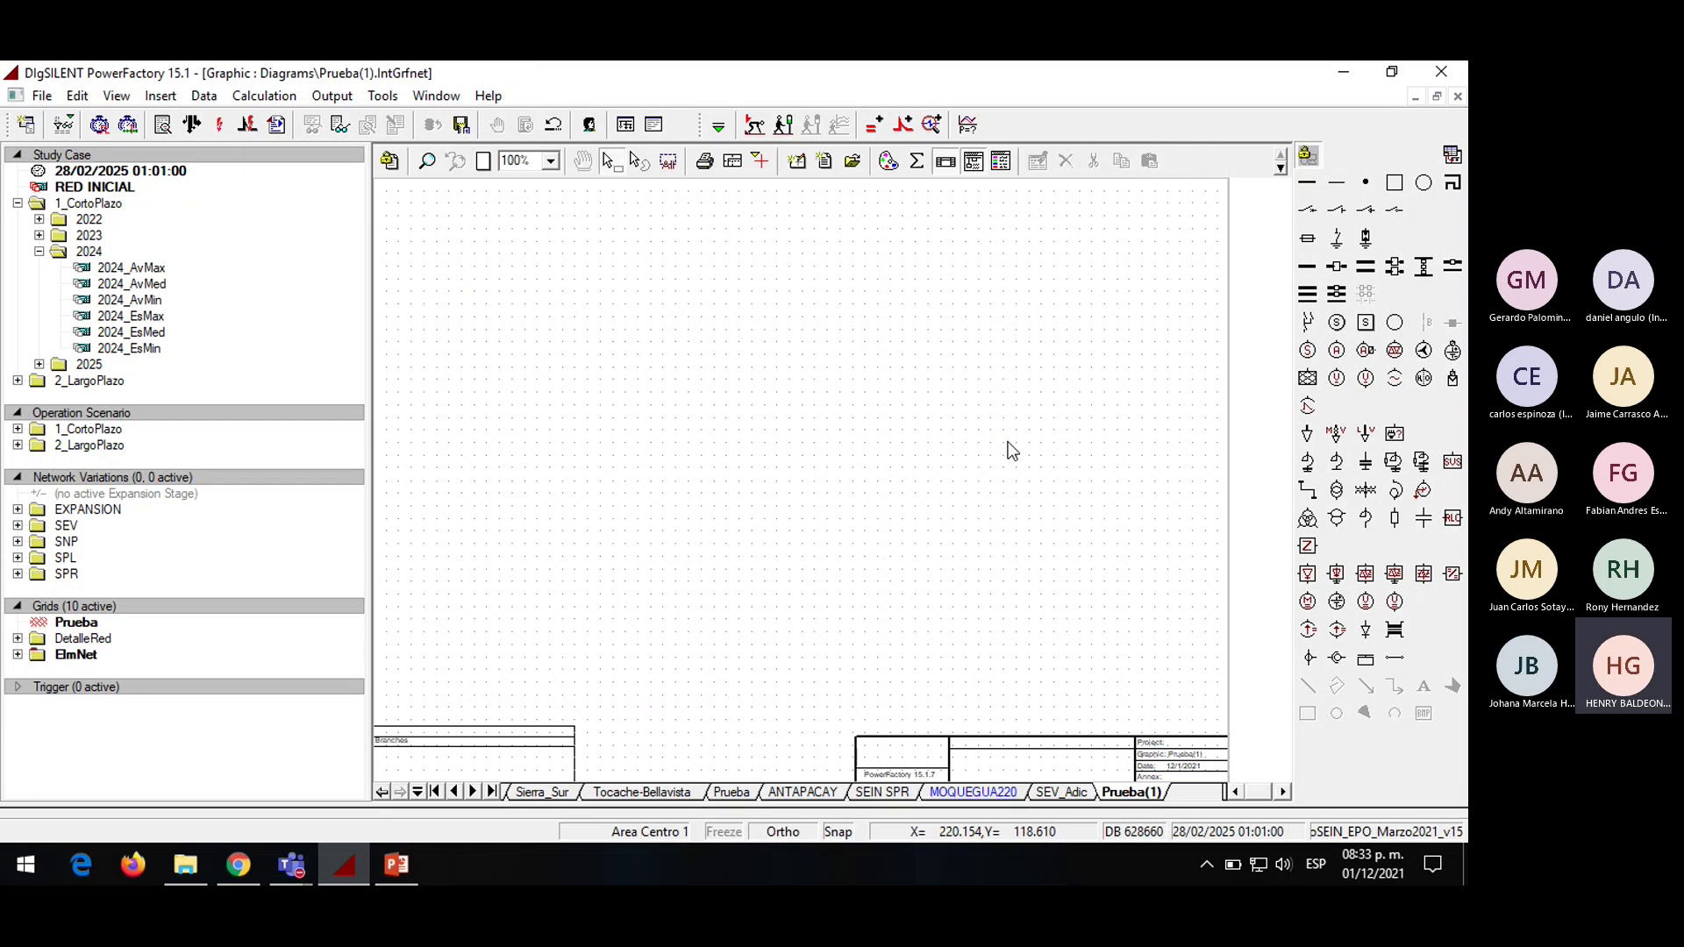
Rename the new single-line graphic page as Ampliacion-2
right_click(1135, 793)
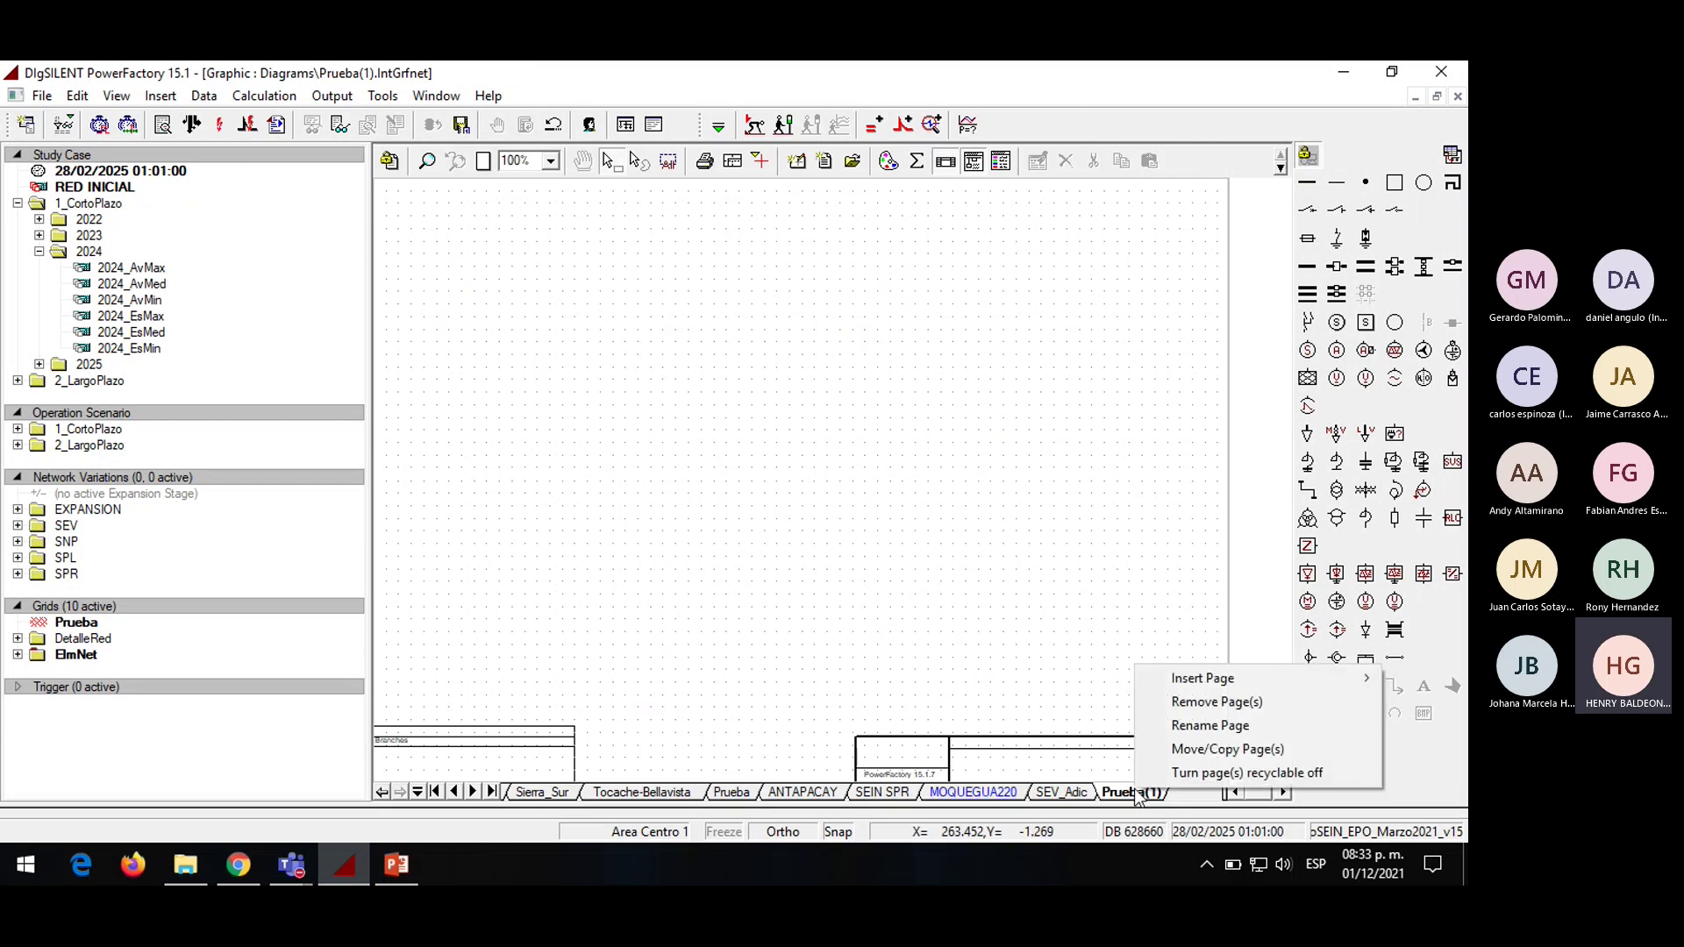
click(1184, 728)
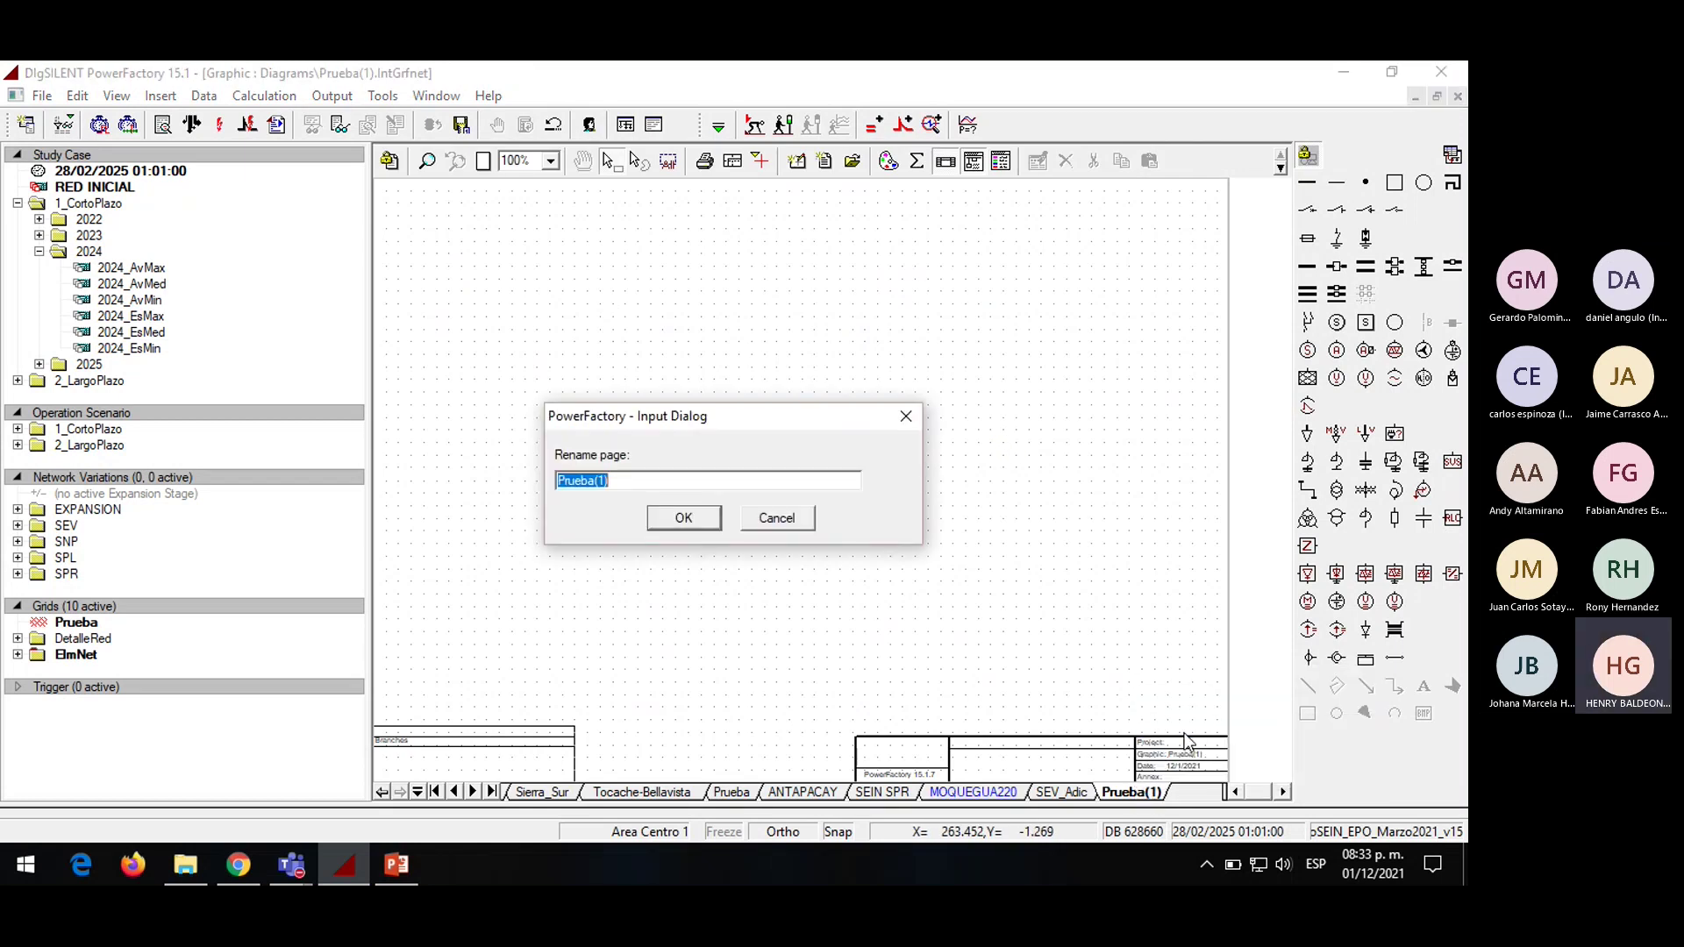
text(proyect)
key(BackSpace)
text(Ampliacion-12)
key(Return)
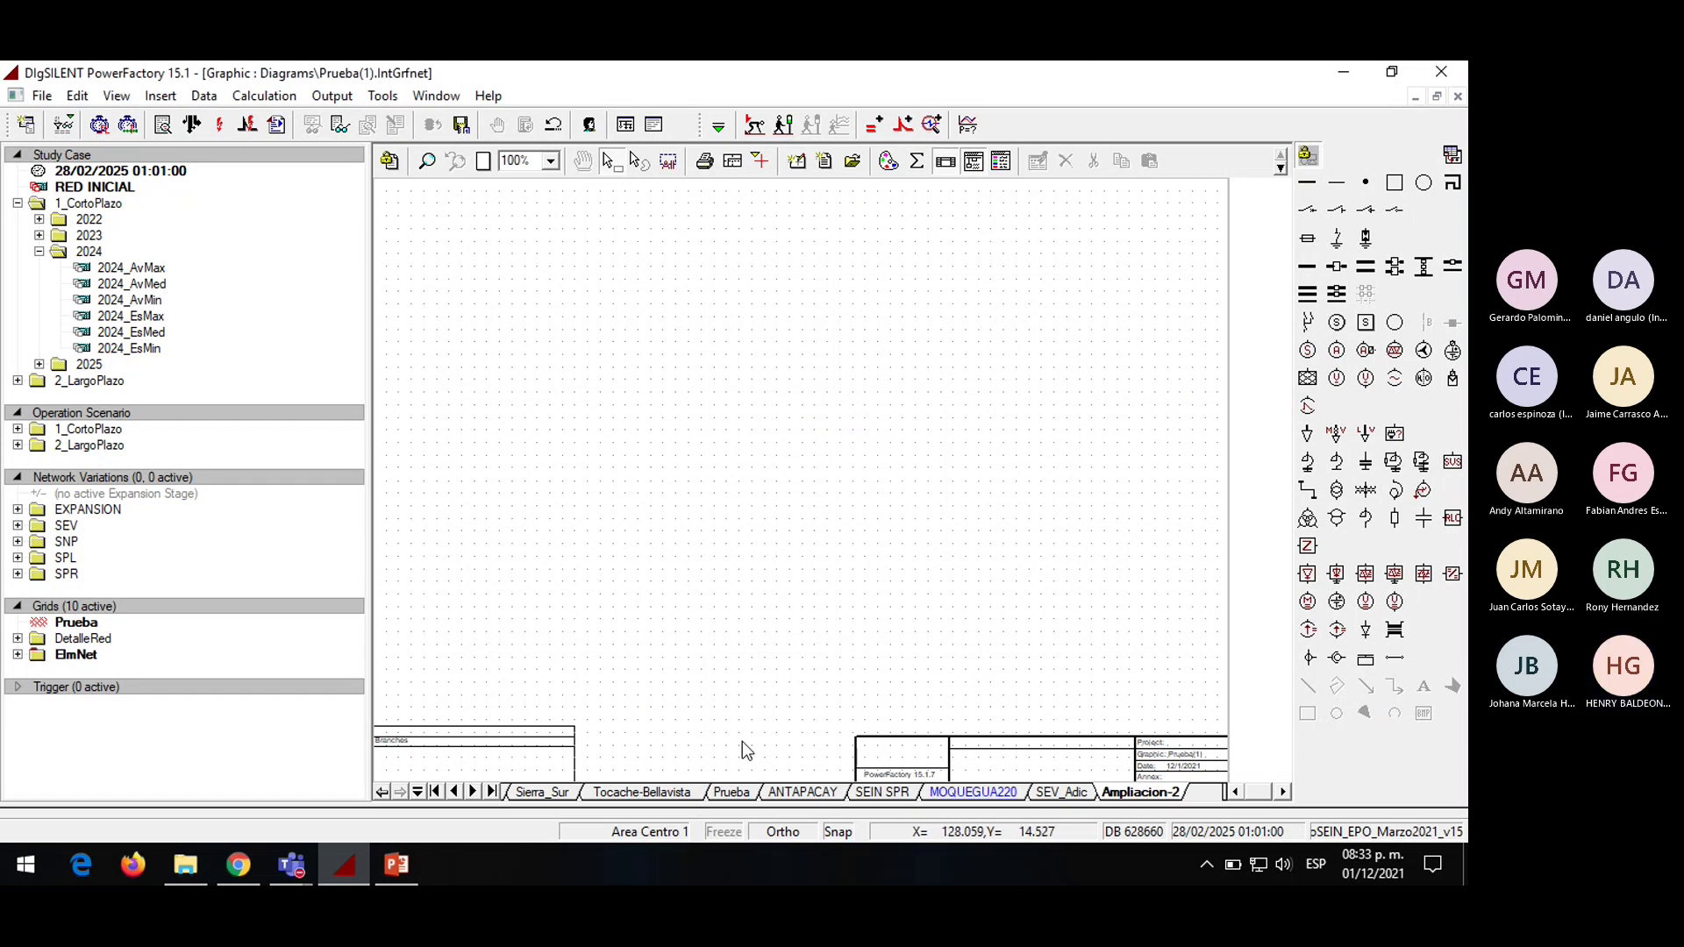
Move the Ampliacion-2 page between the Sierra_Centro_1 and Sierra_Centro_2 pages
click(435, 792)
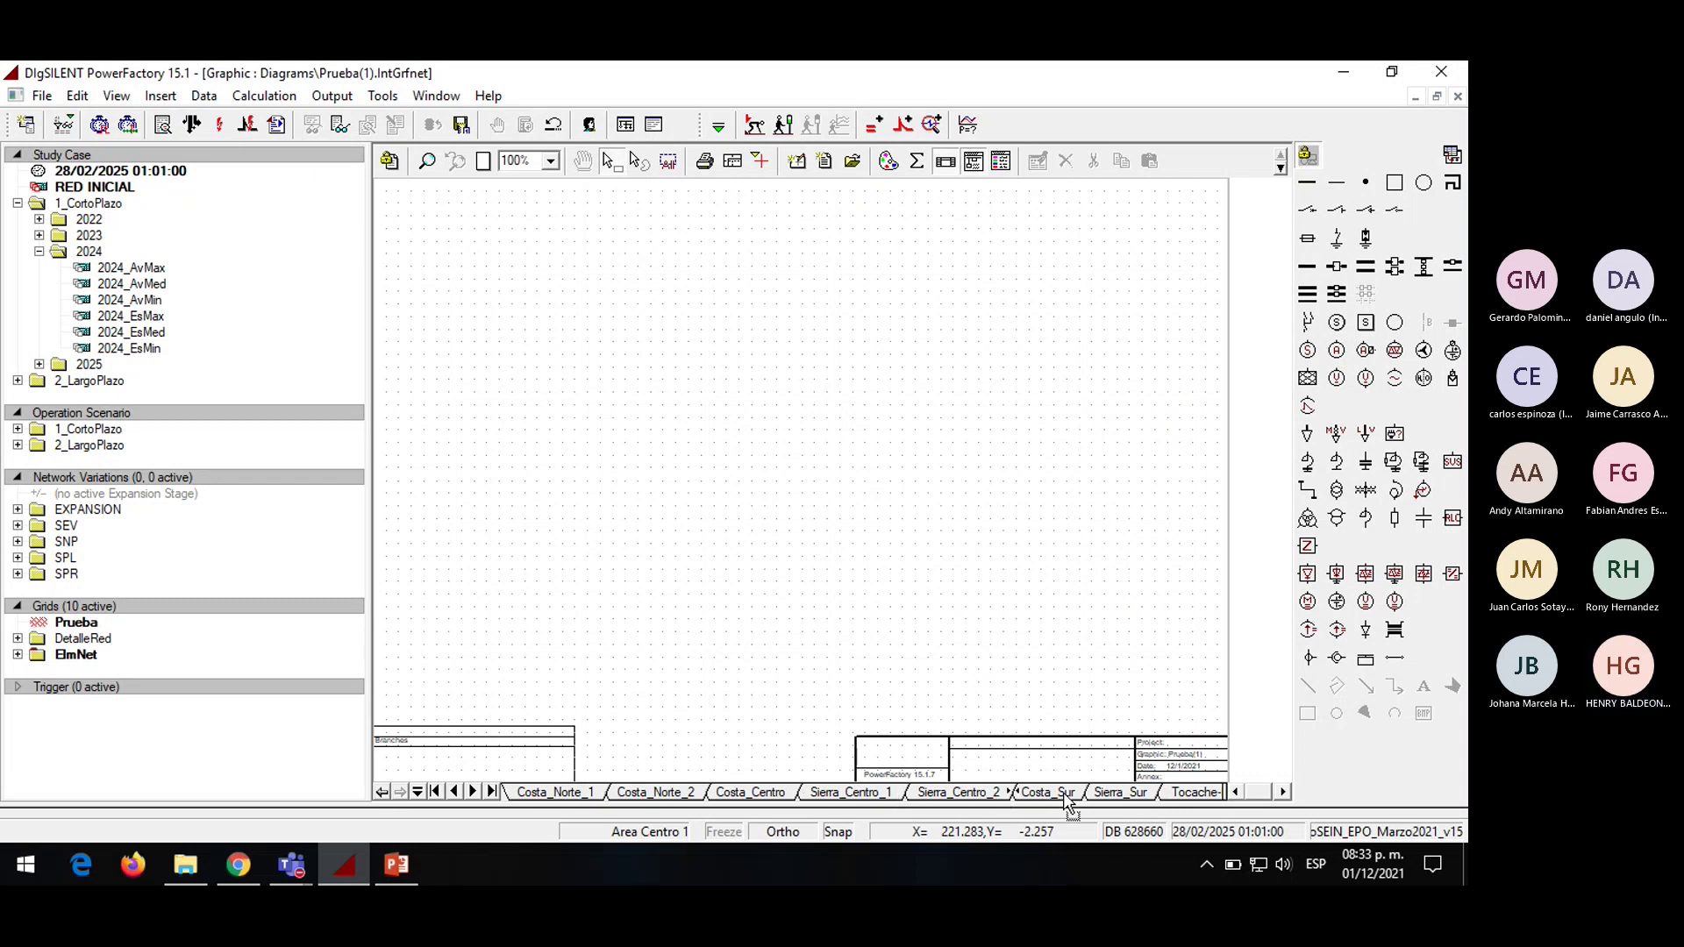
click(940, 793)
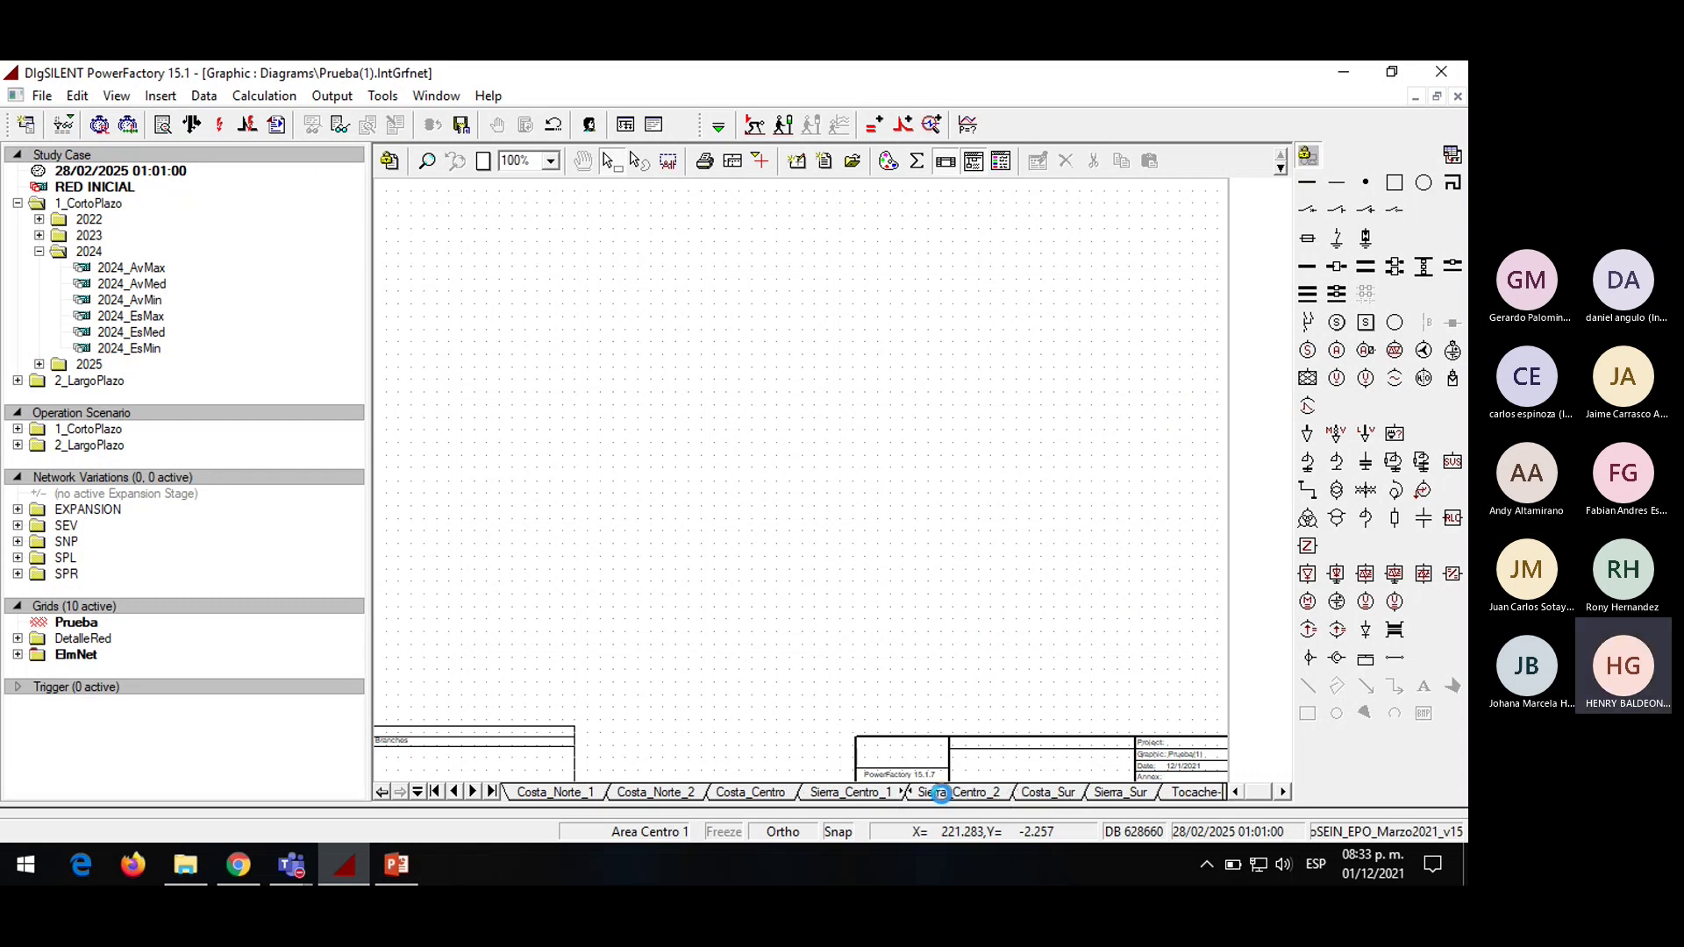
click(882, 793)
click(943, 792)
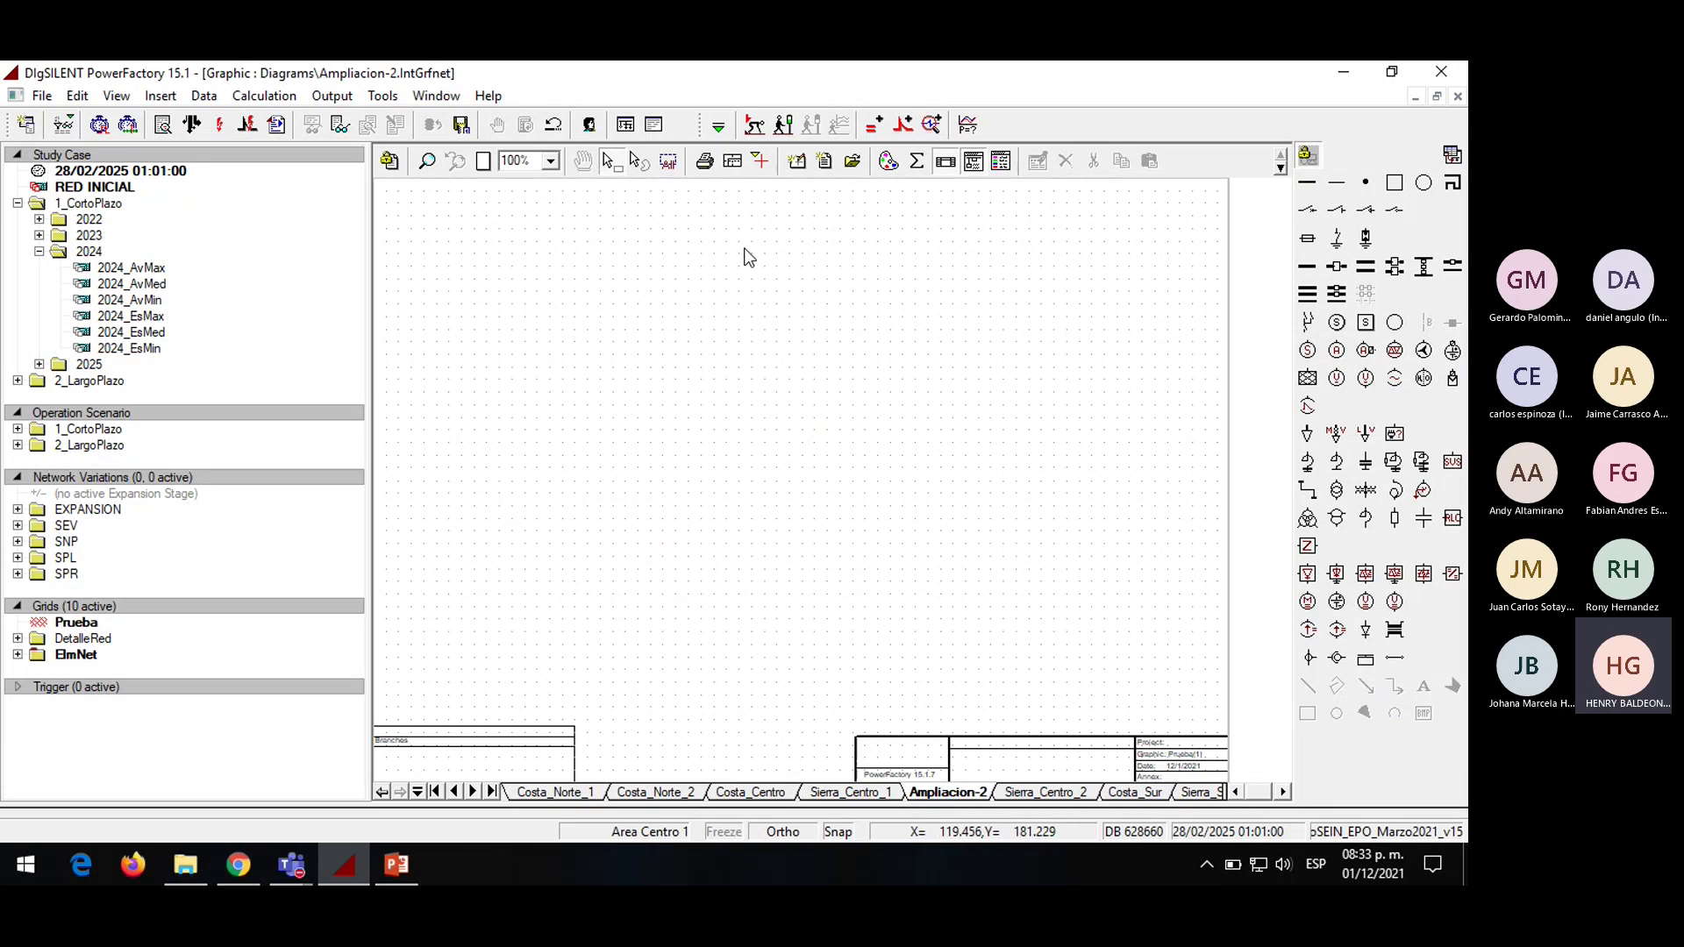
In the Sierra_Centro_1 diagram, select the Huancavelica 220 busbars, their double-circuit lines, the Campo Armiño 220 busbars and the line to Mollepata 220
click(855, 792)
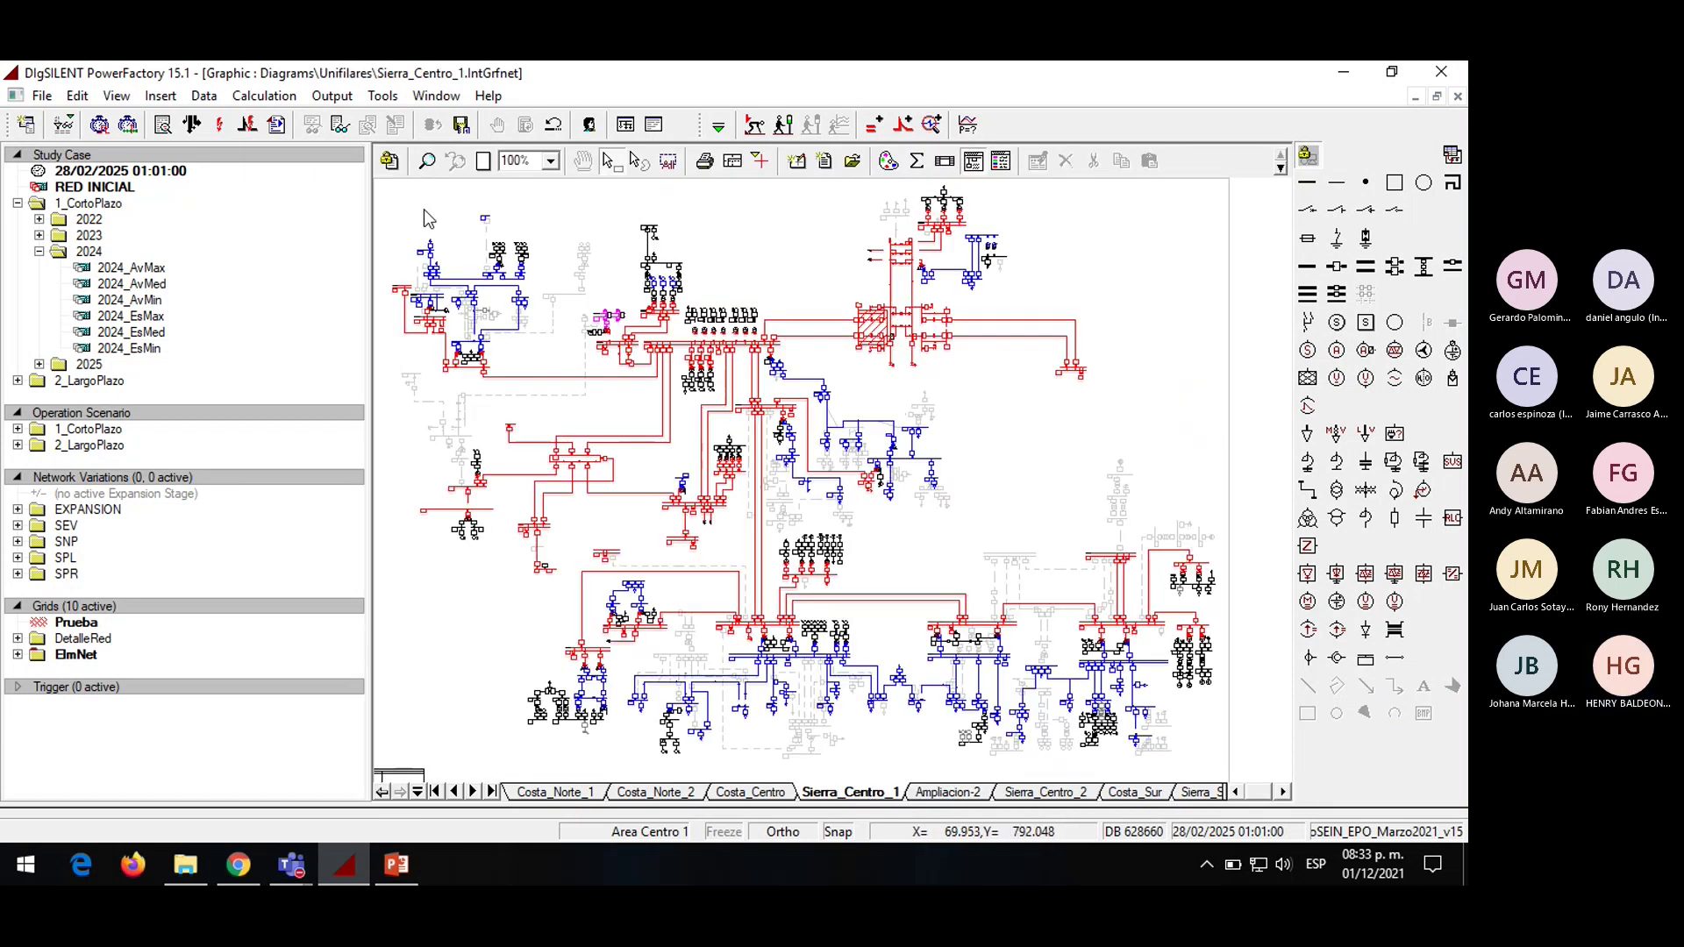
click(426, 160)
drag(626, 334, 831, 553)
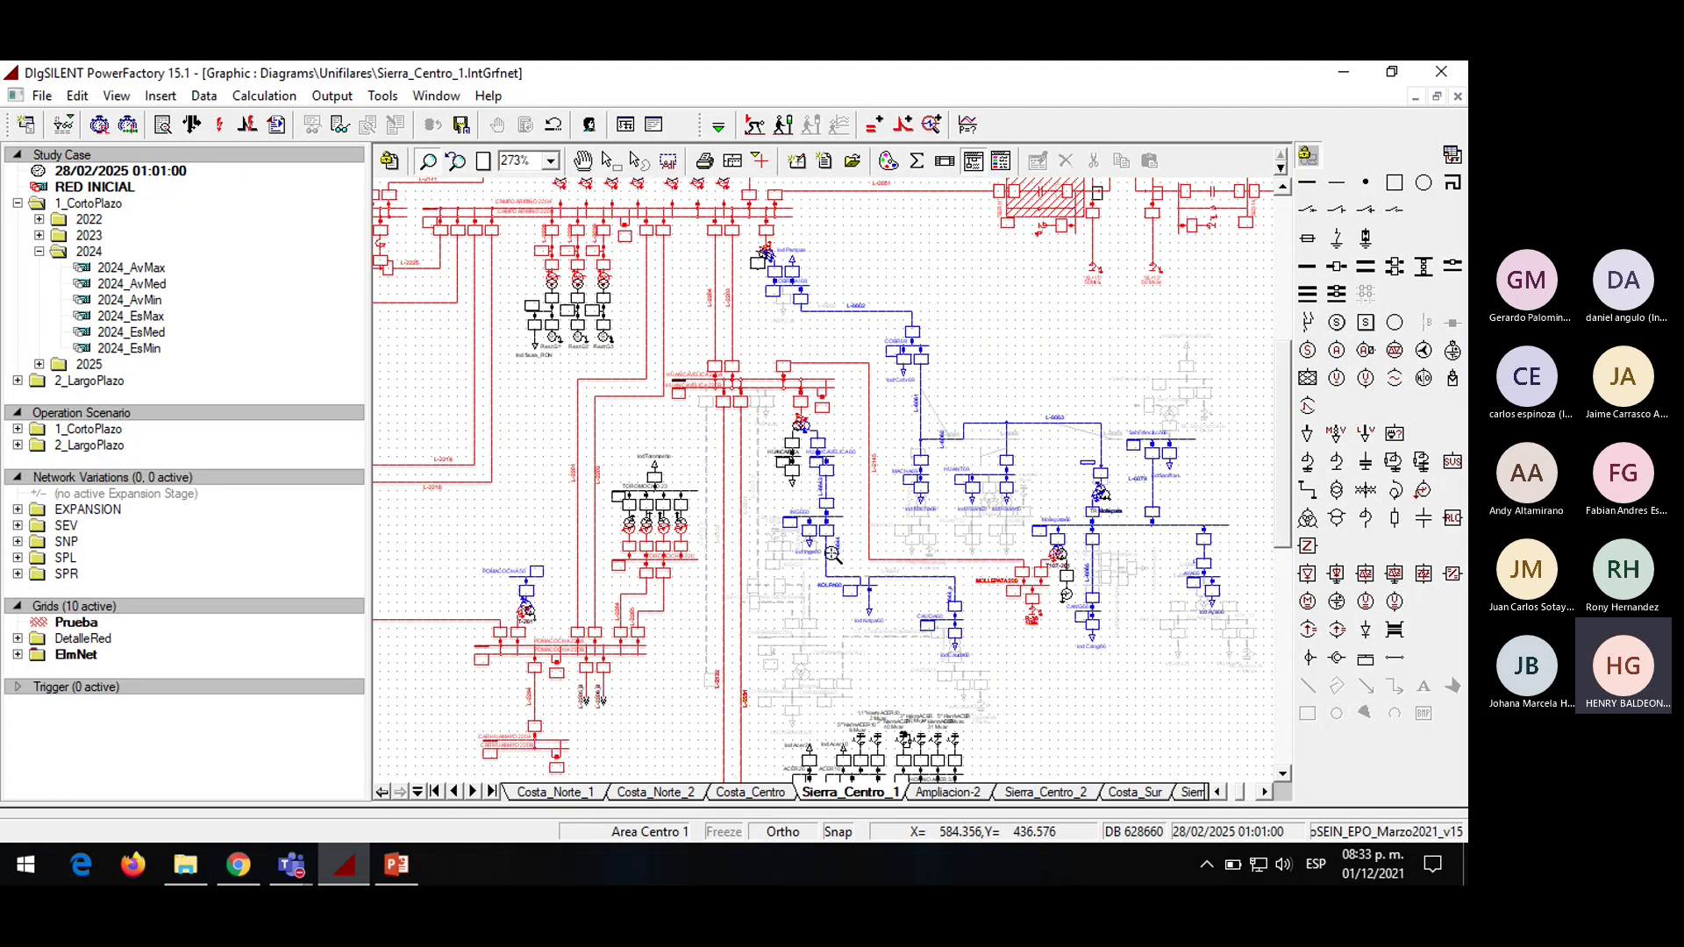
click(693, 387)
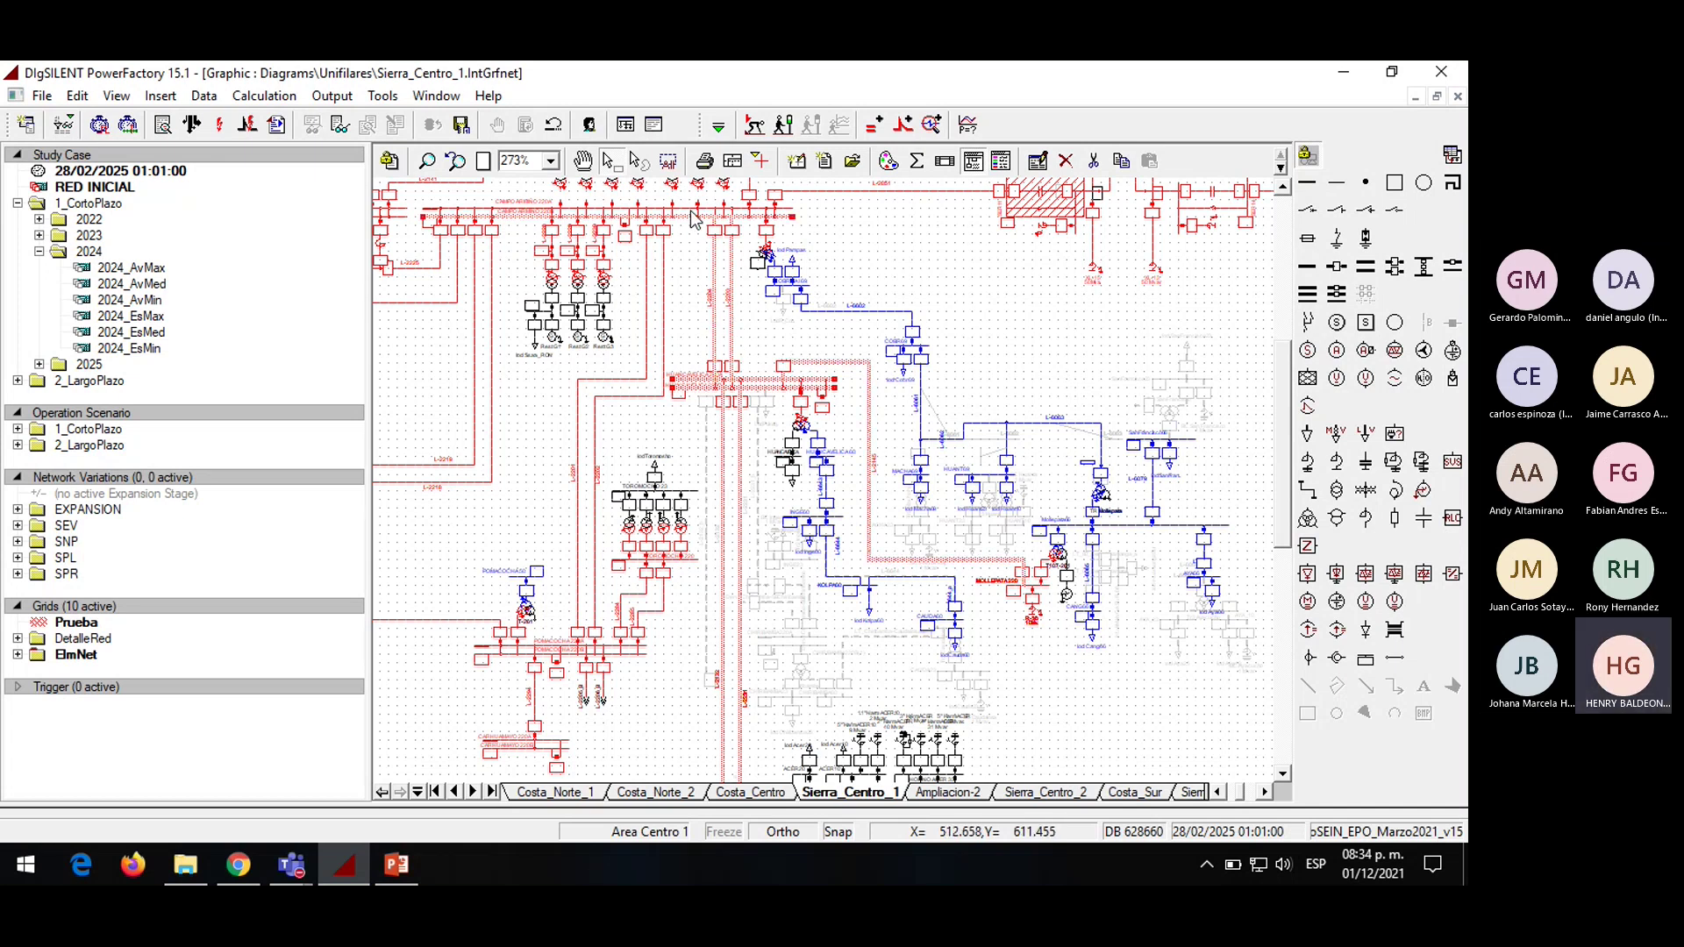
Add the 220 kV double busbar at the southern end of the Huancavelica double-circuit lines to the selection
scroll(781, 340, down, 1)
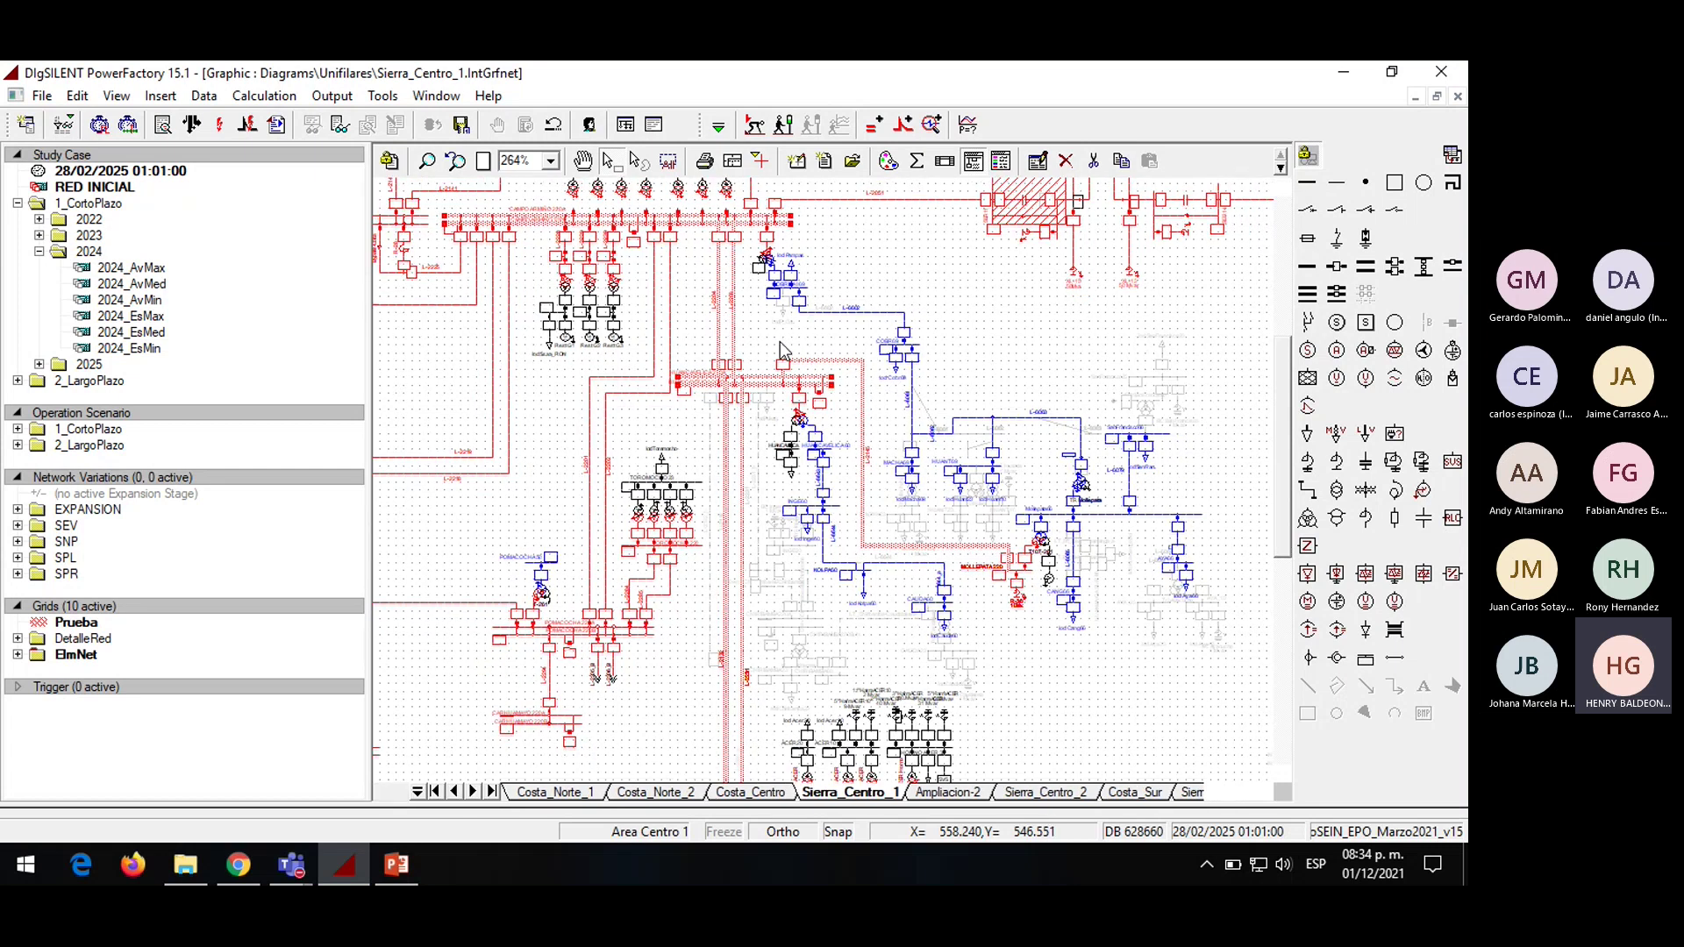
scroll(780, 340, down, 1)
scroll(750, 356, down, 1)
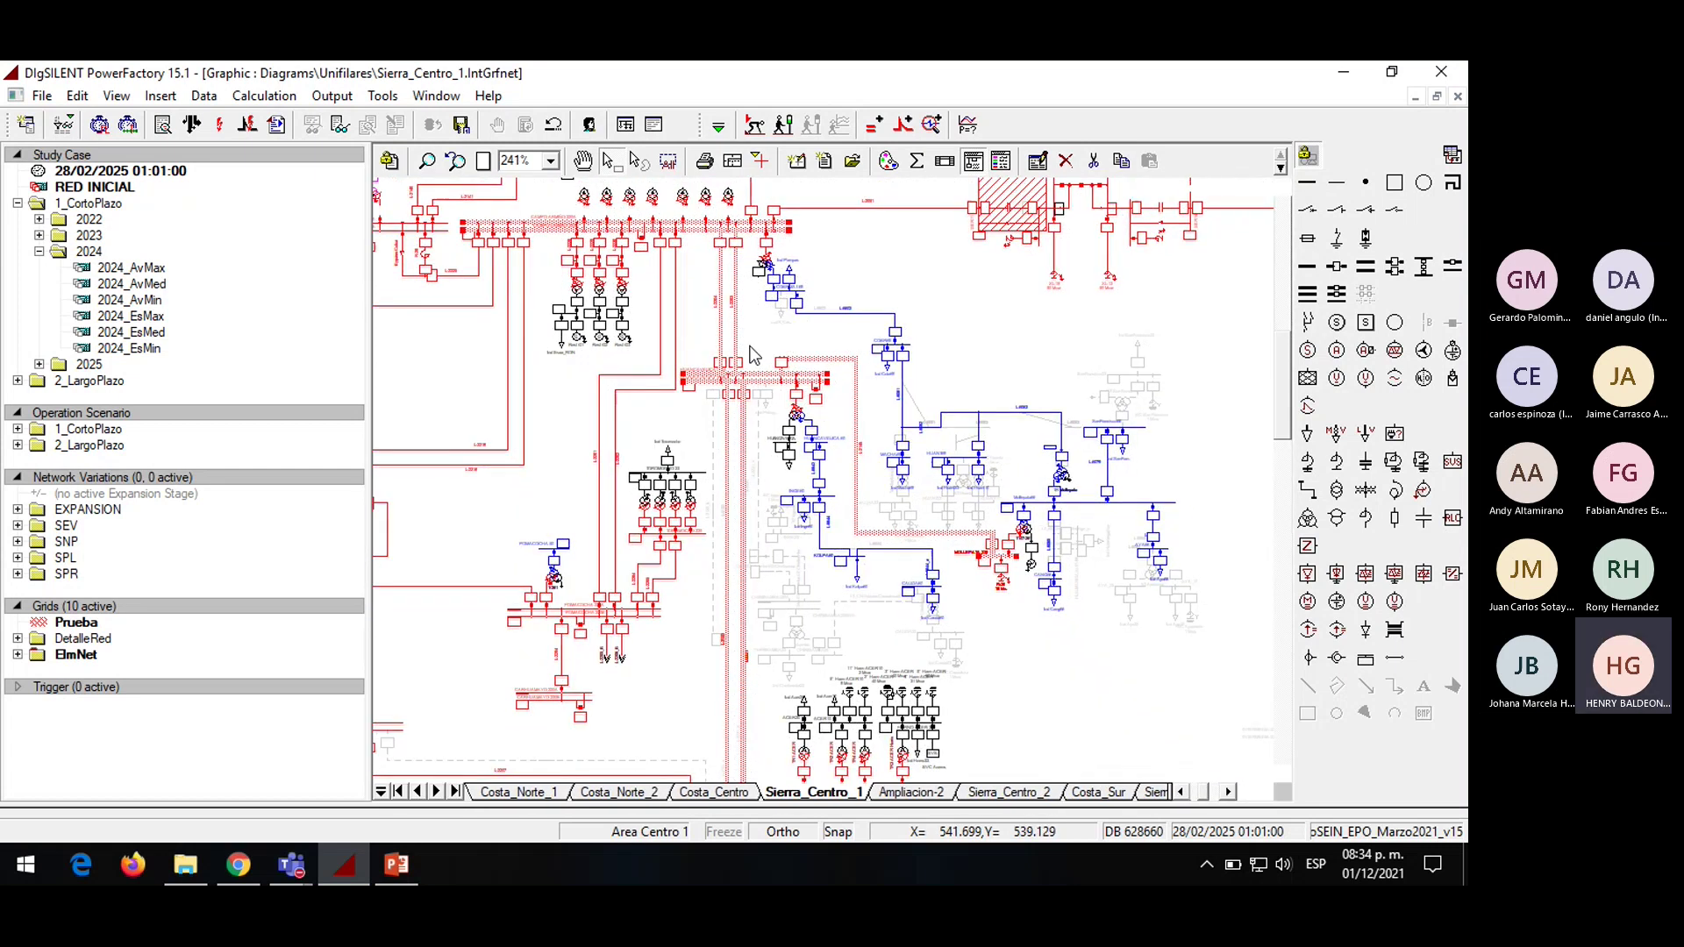
scroll(750, 356, down, 4)
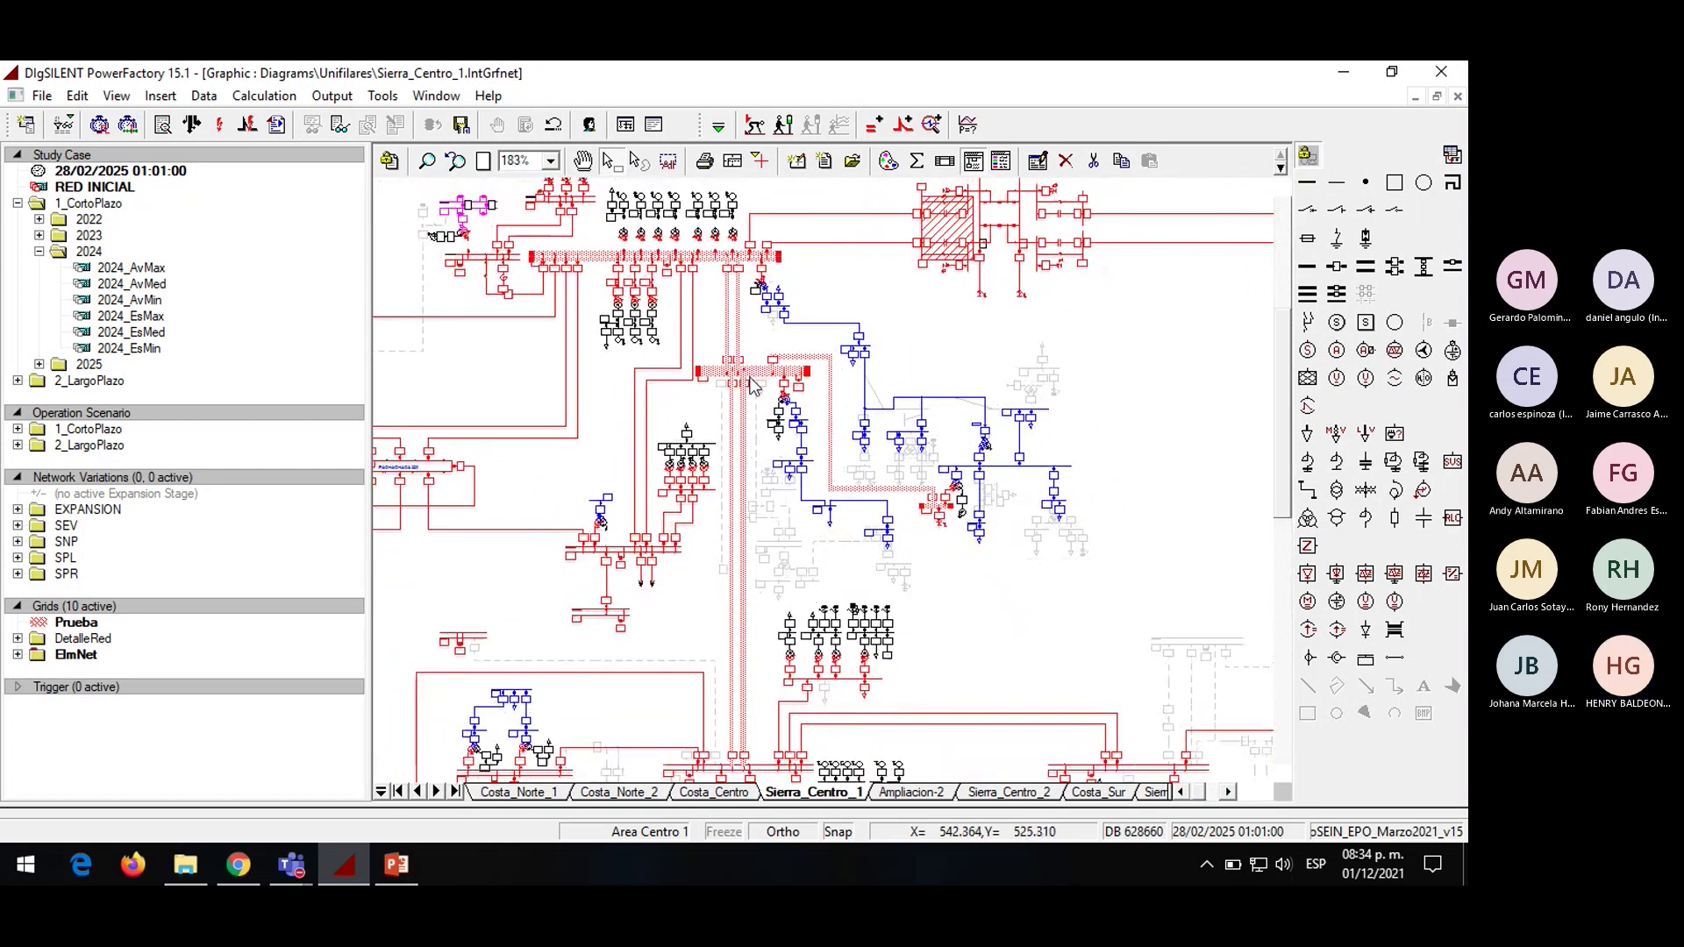
scroll(752, 384, down, 3)
scroll(828, 565, down, 3)
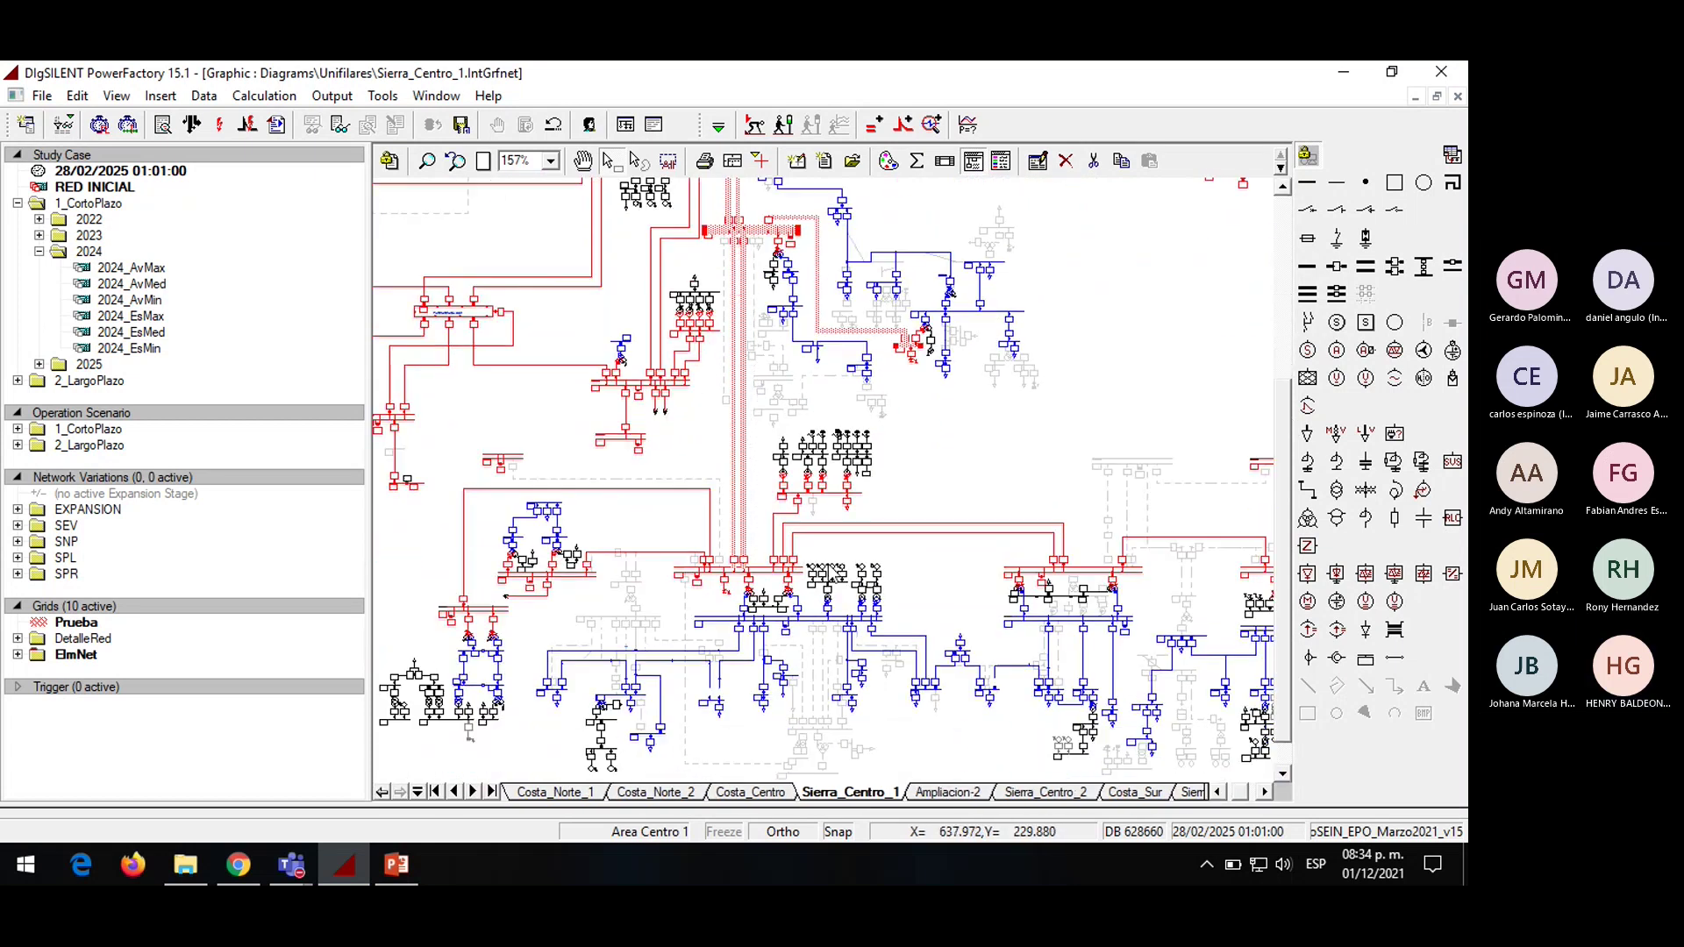
scroll(743, 579, up, 3)
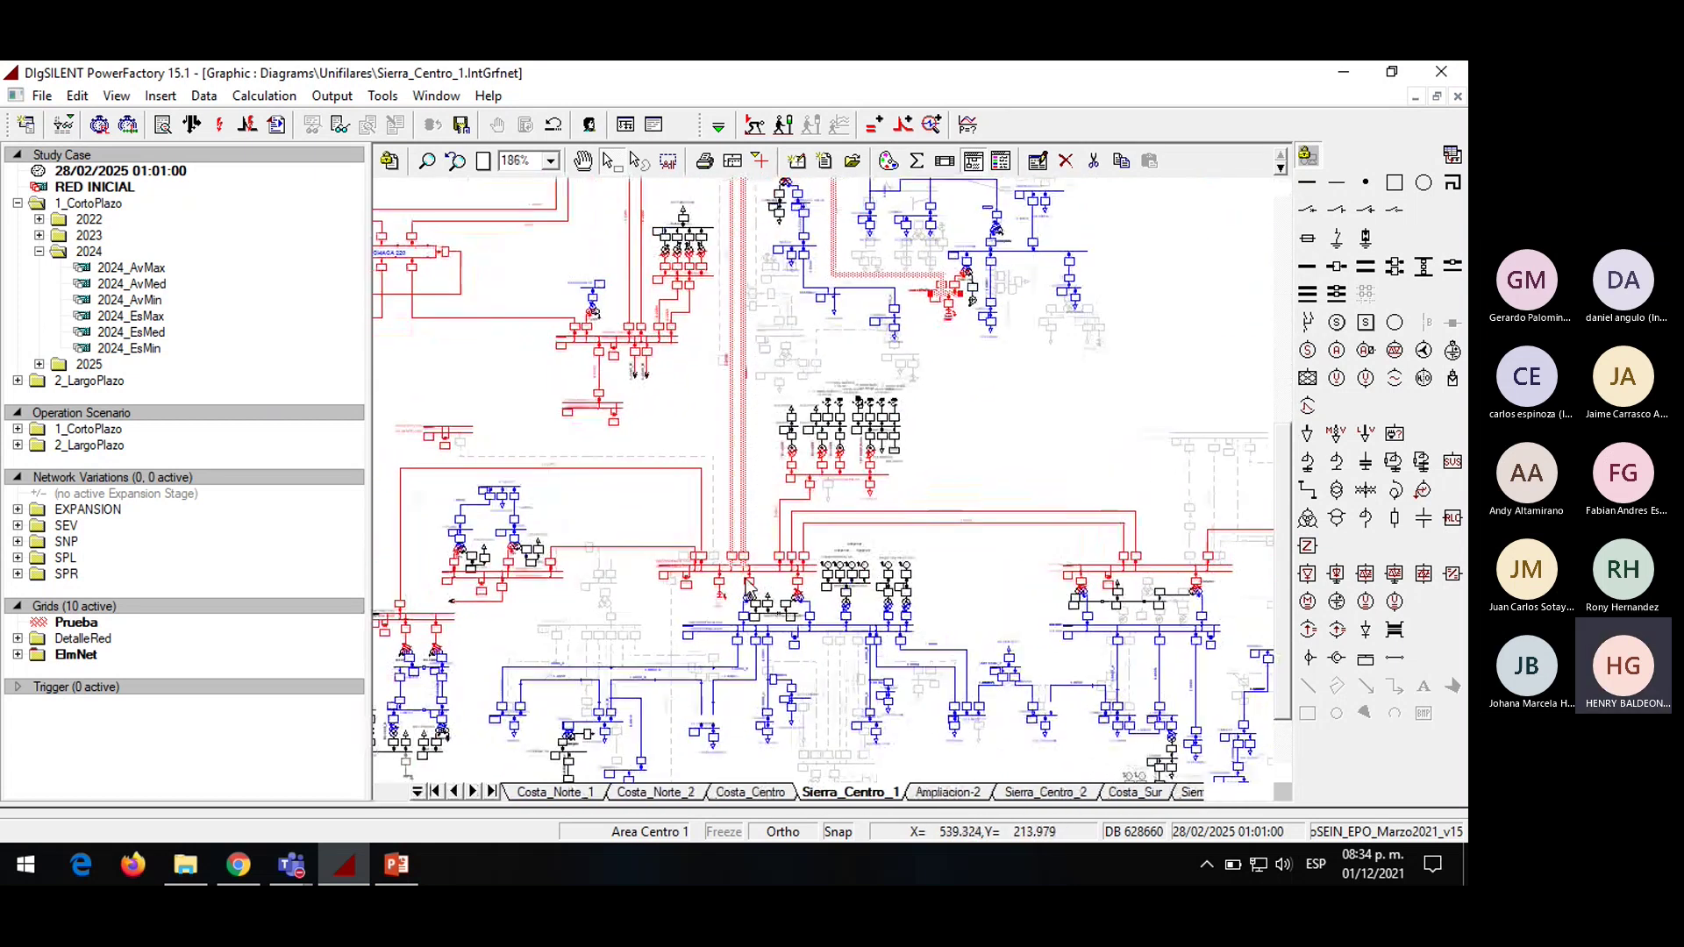
scroll(744, 579, up, 2)
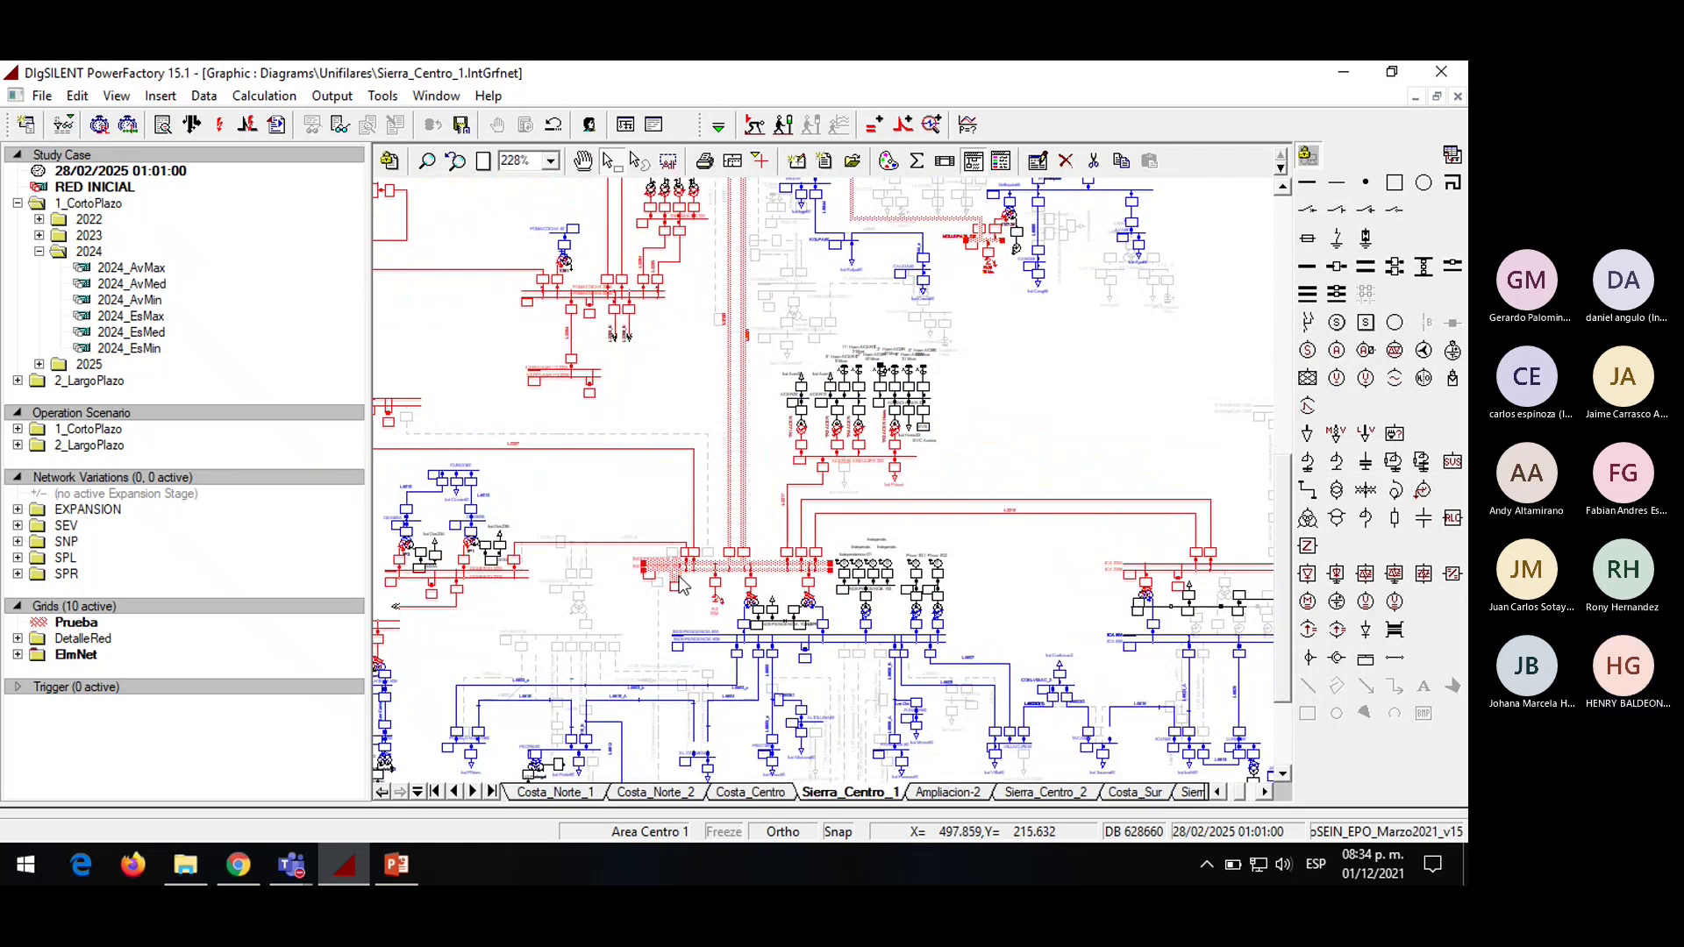
Add the bus coupler of the Campo Armiño 220 double busbar to the selection
drag(1289, 603, 1284, 457)
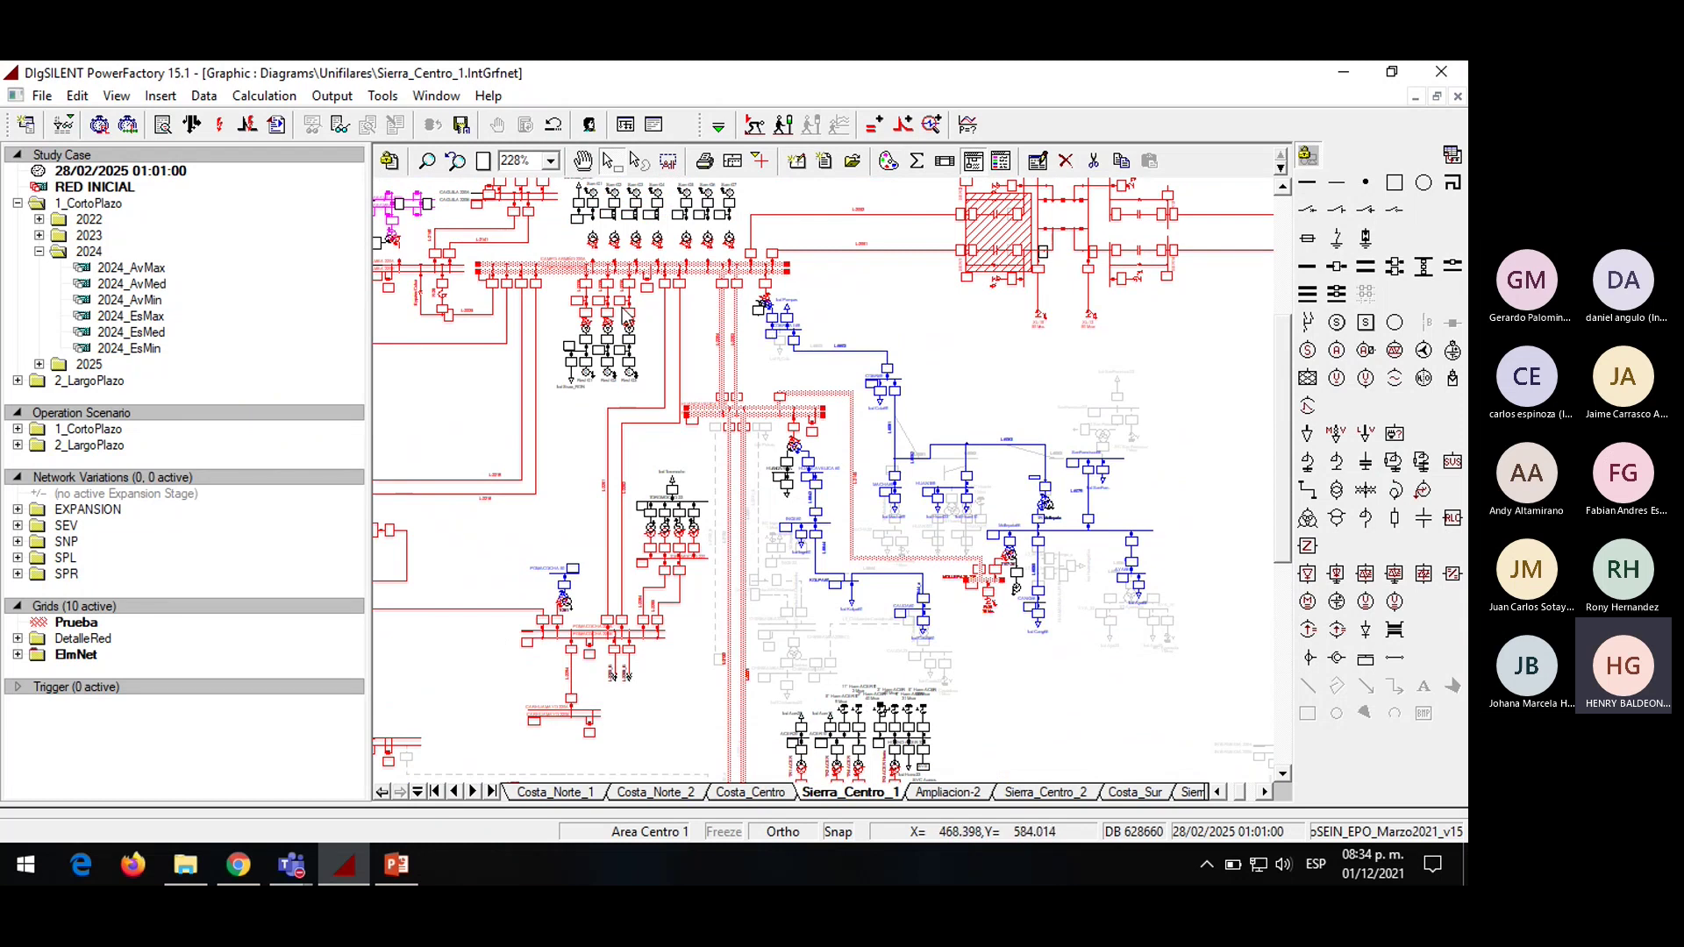
scroll(606, 285, up, 2)
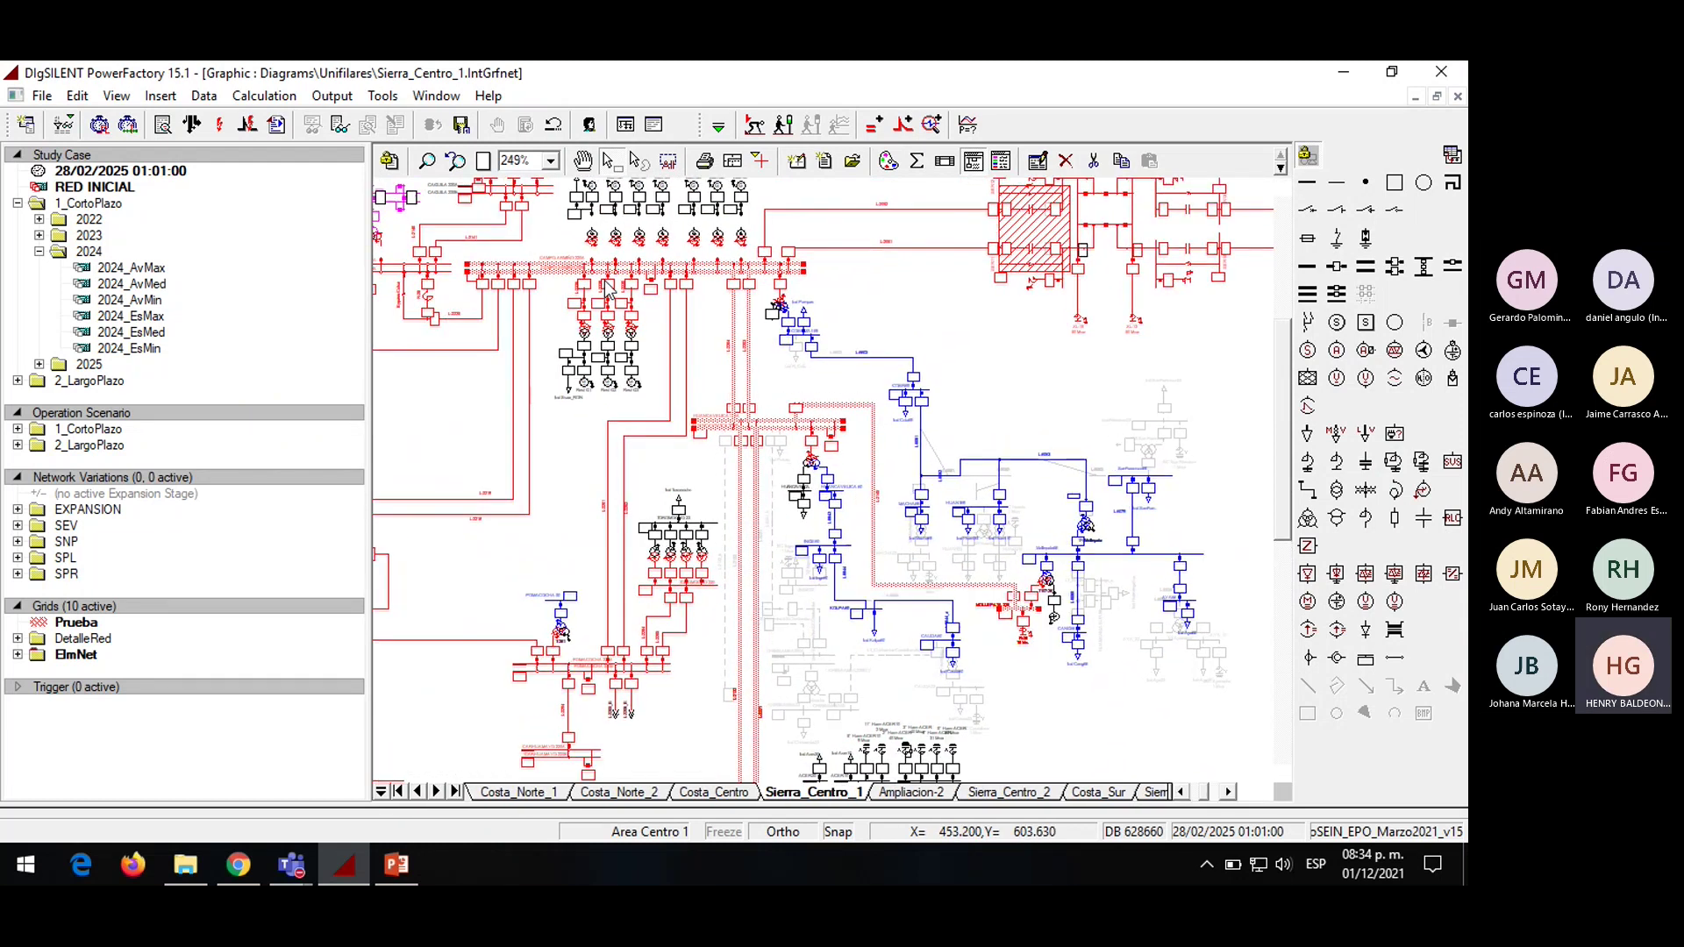
scroll(606, 286, up, 4)
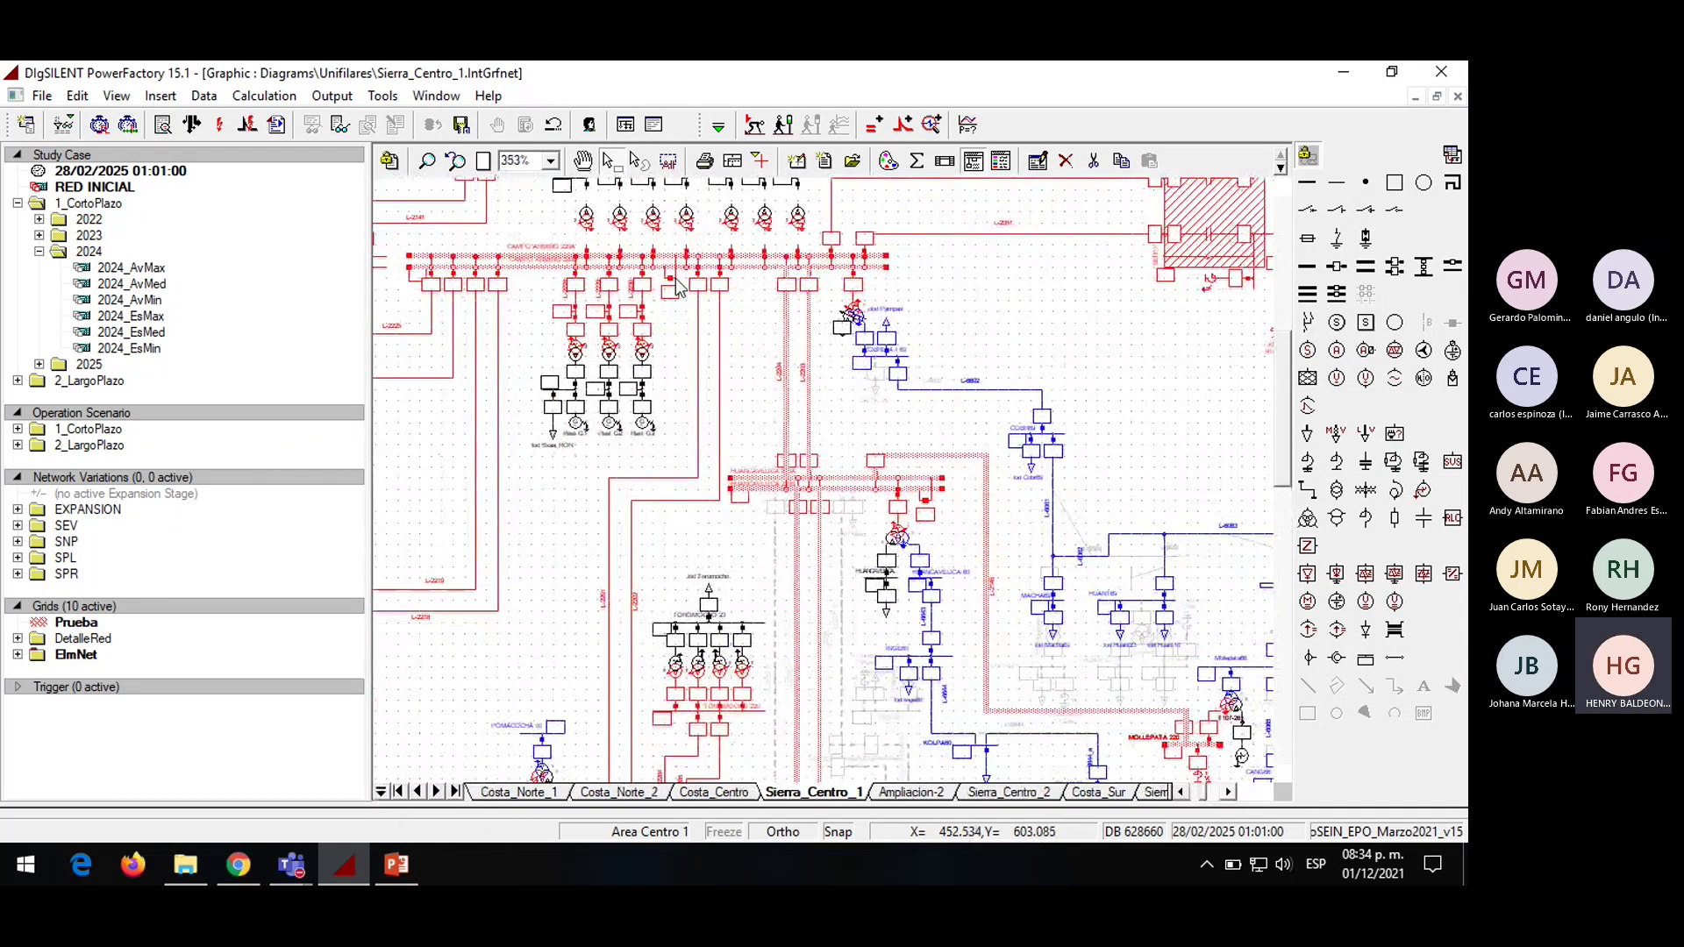
scroll(675, 286, up, 1)
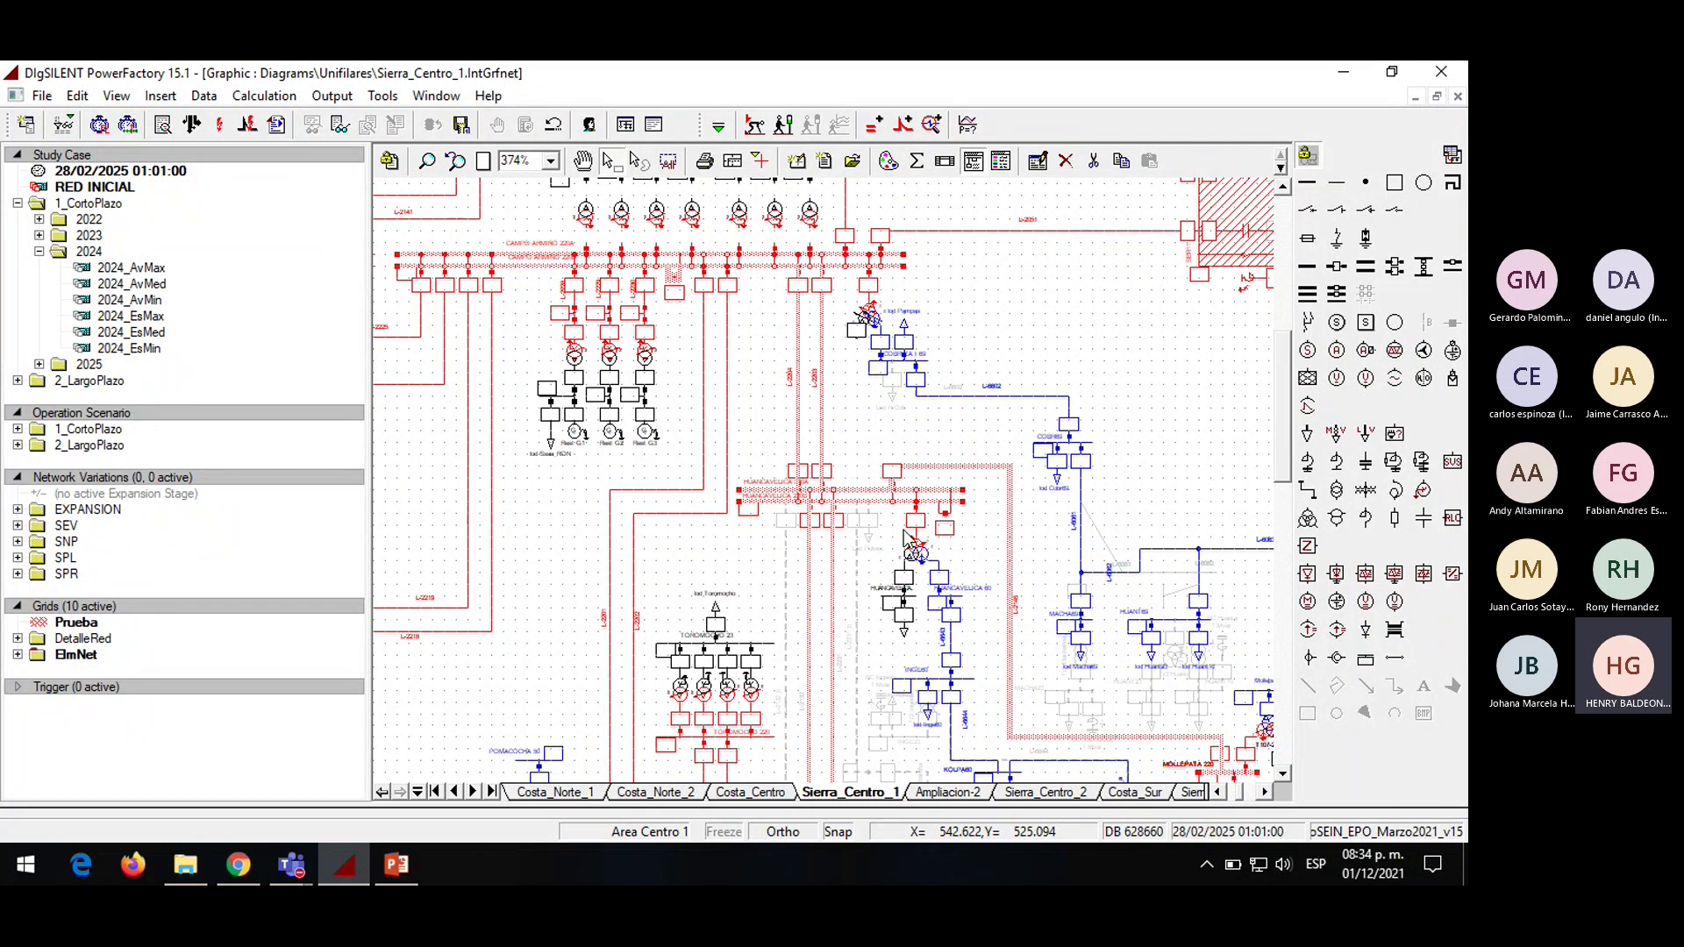
Include the Huancavelica bus coupler, three-winding transformer and its lower-voltage busbars in the selection, and copy all selected elements
right_click(843, 521)
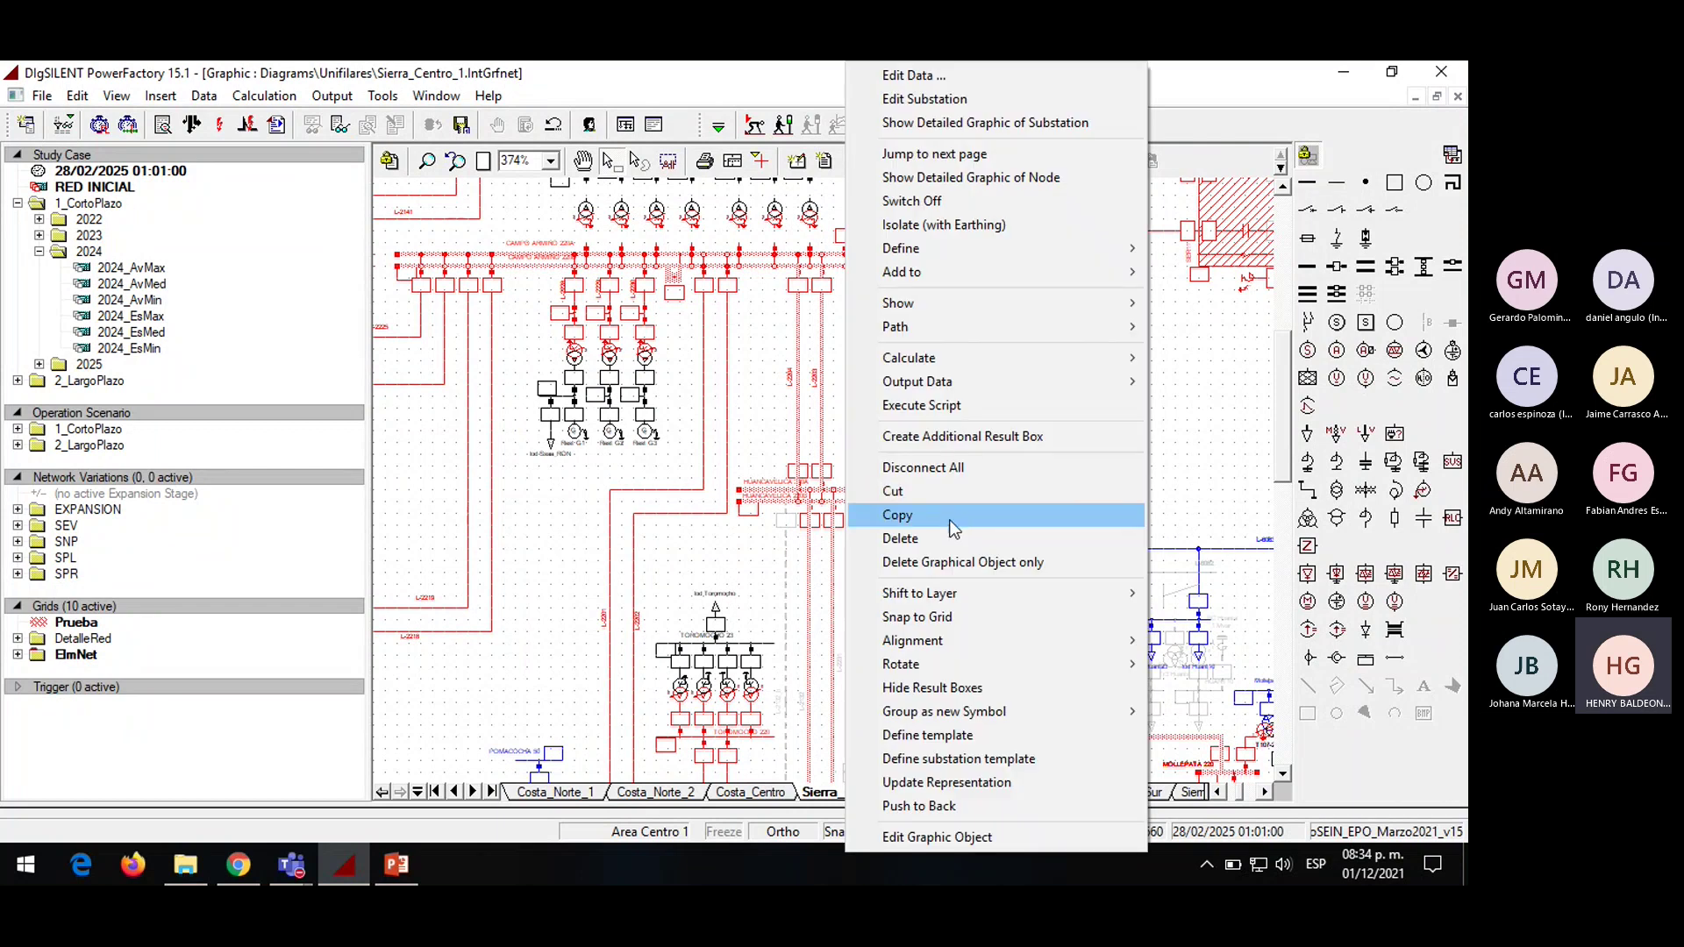
click(809, 507)
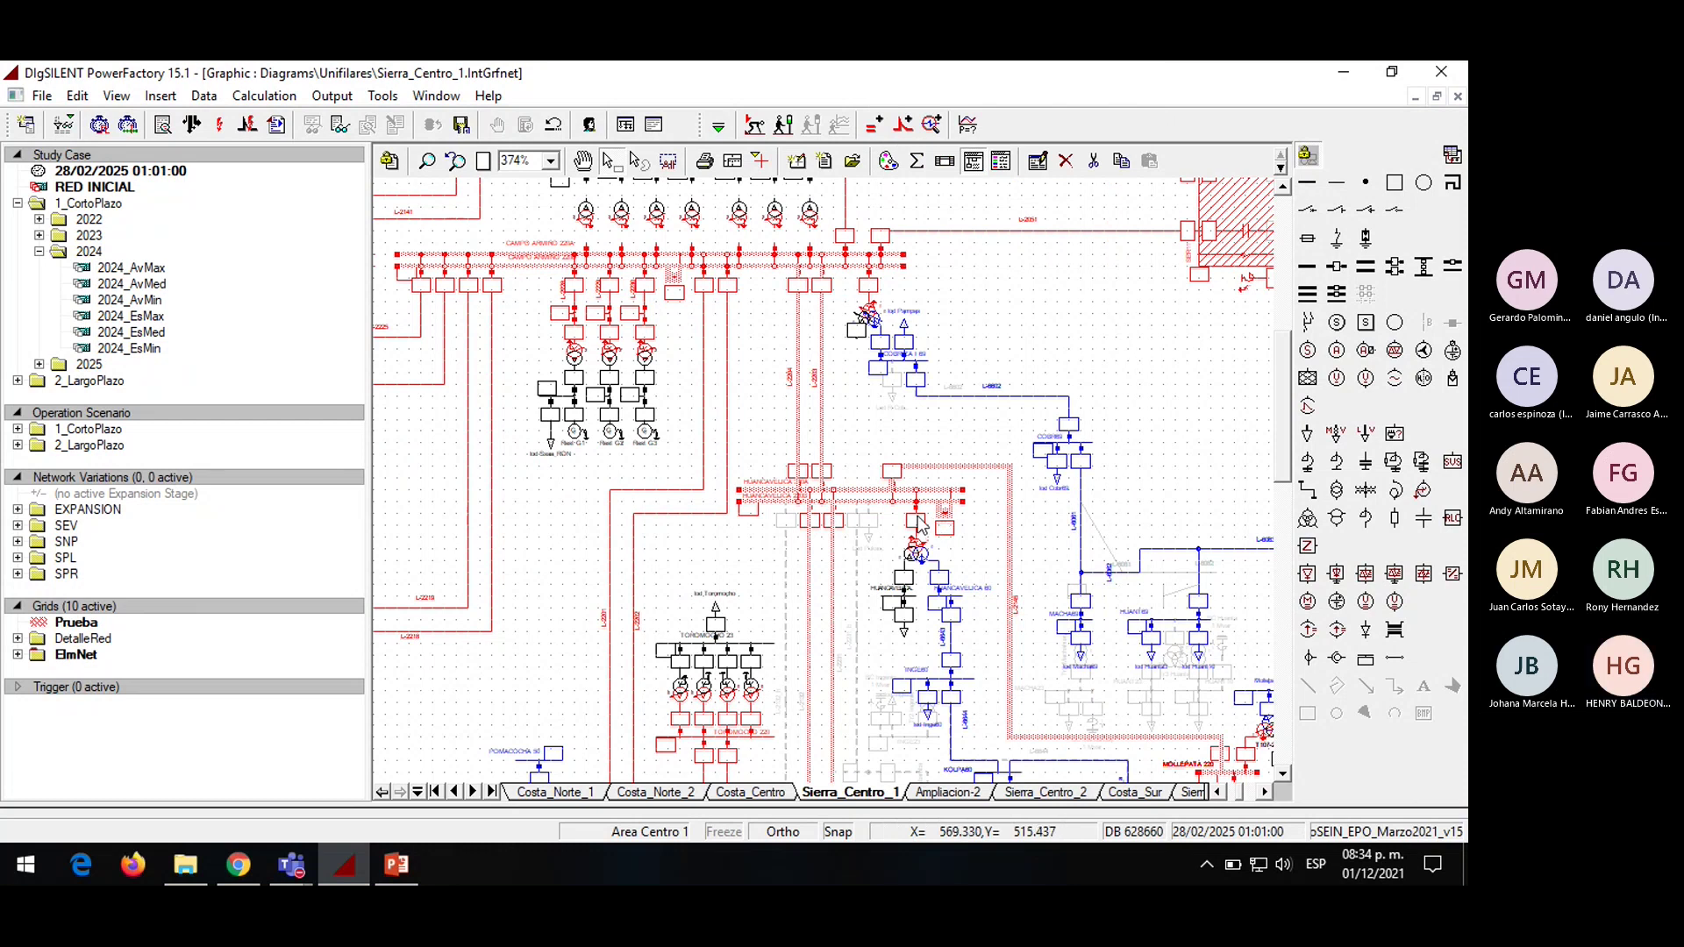
click(901, 607)
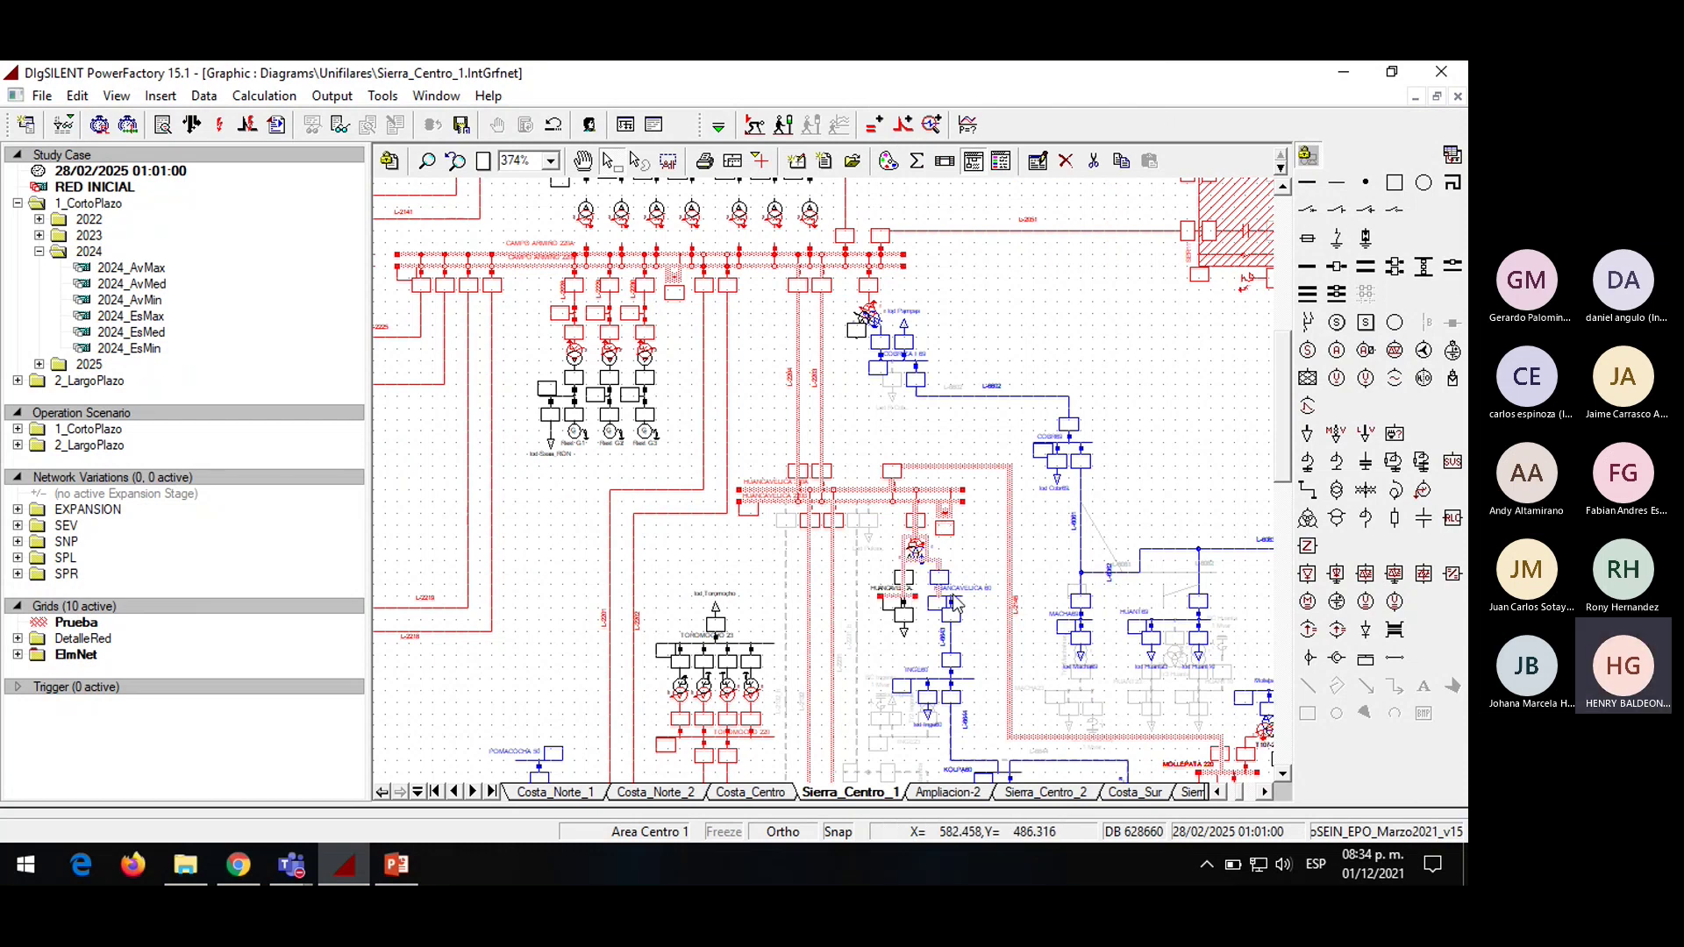
right_click(854, 511)
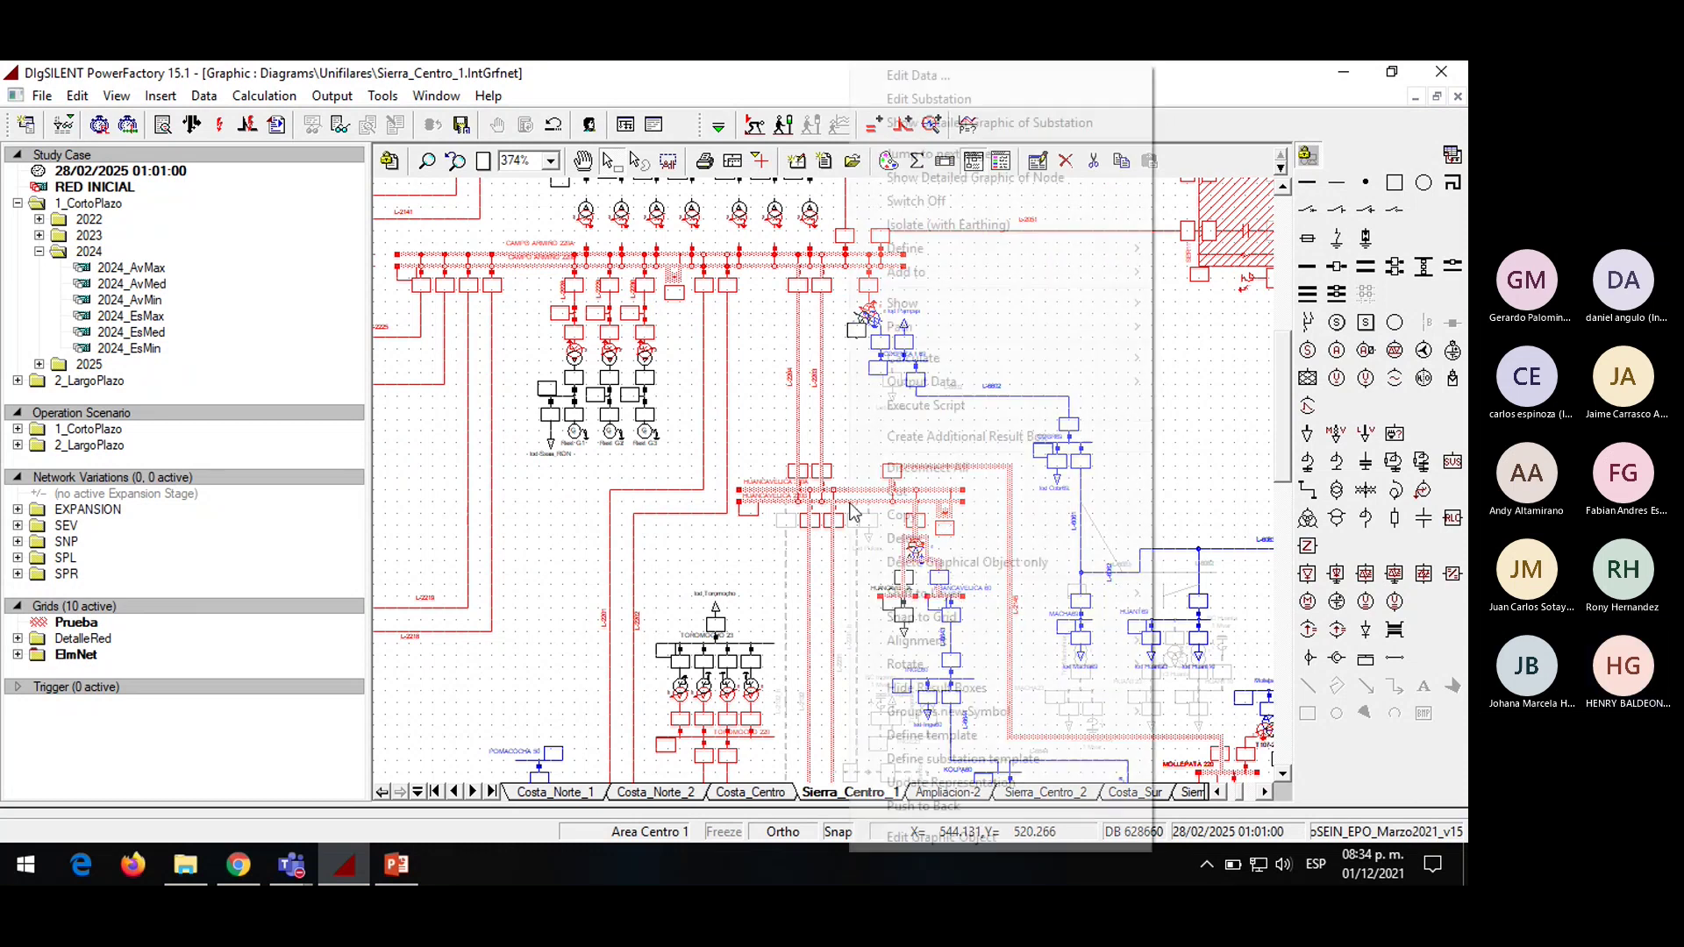
click(897, 517)
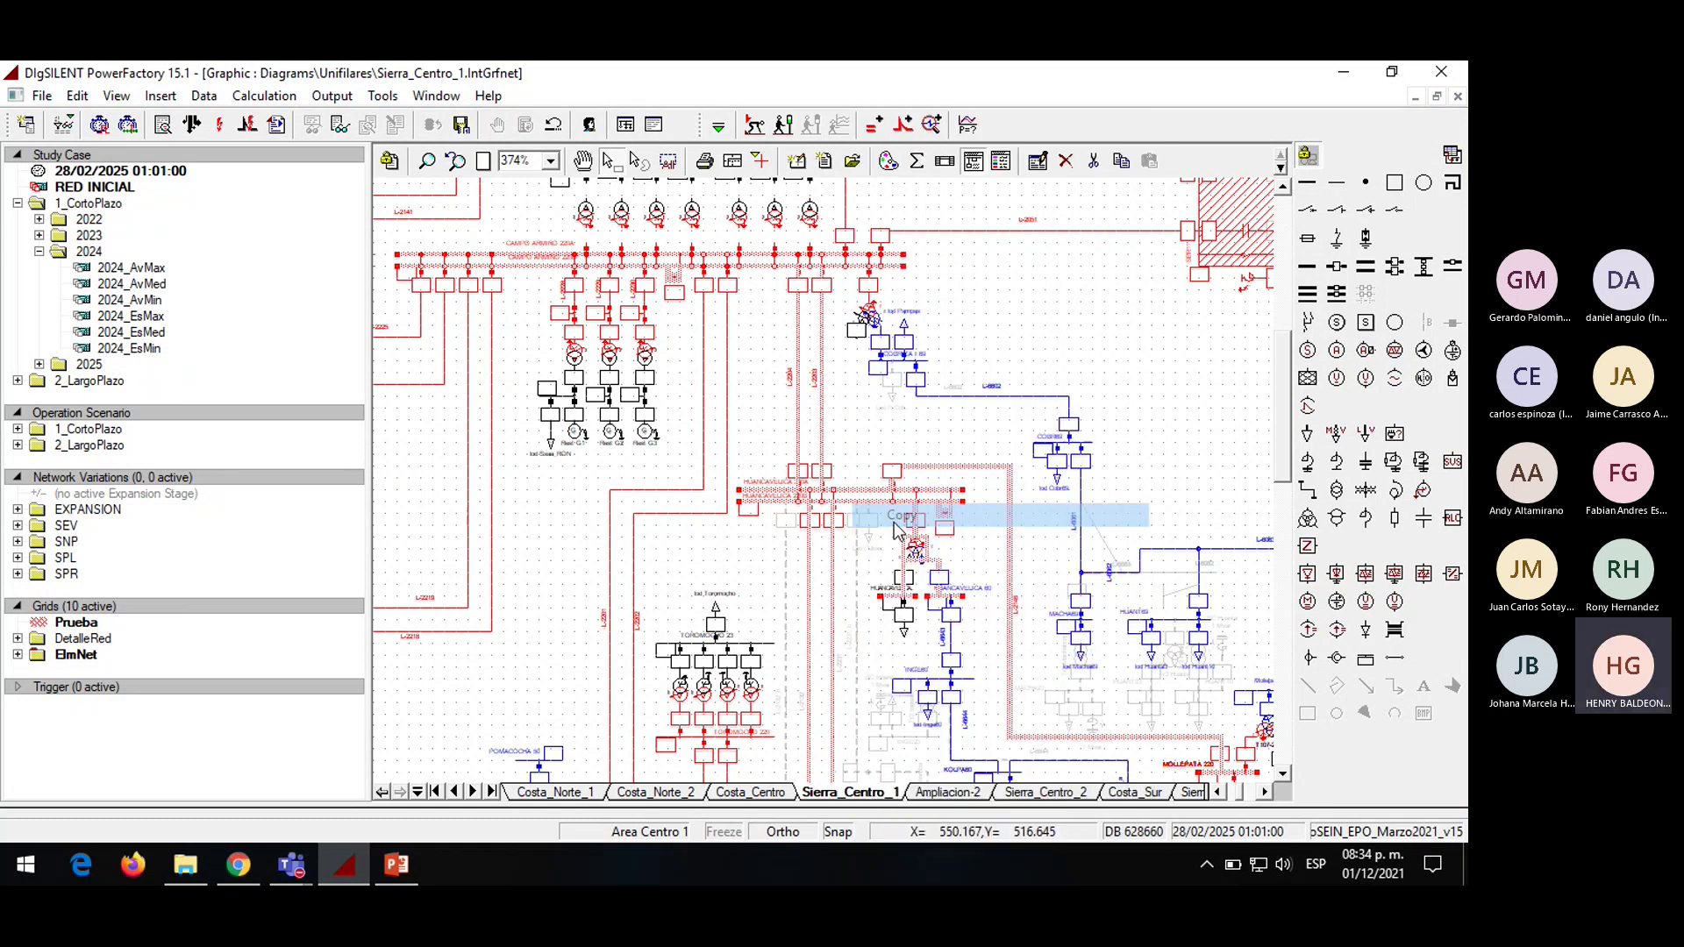
click(492, 792)
click(1140, 791)
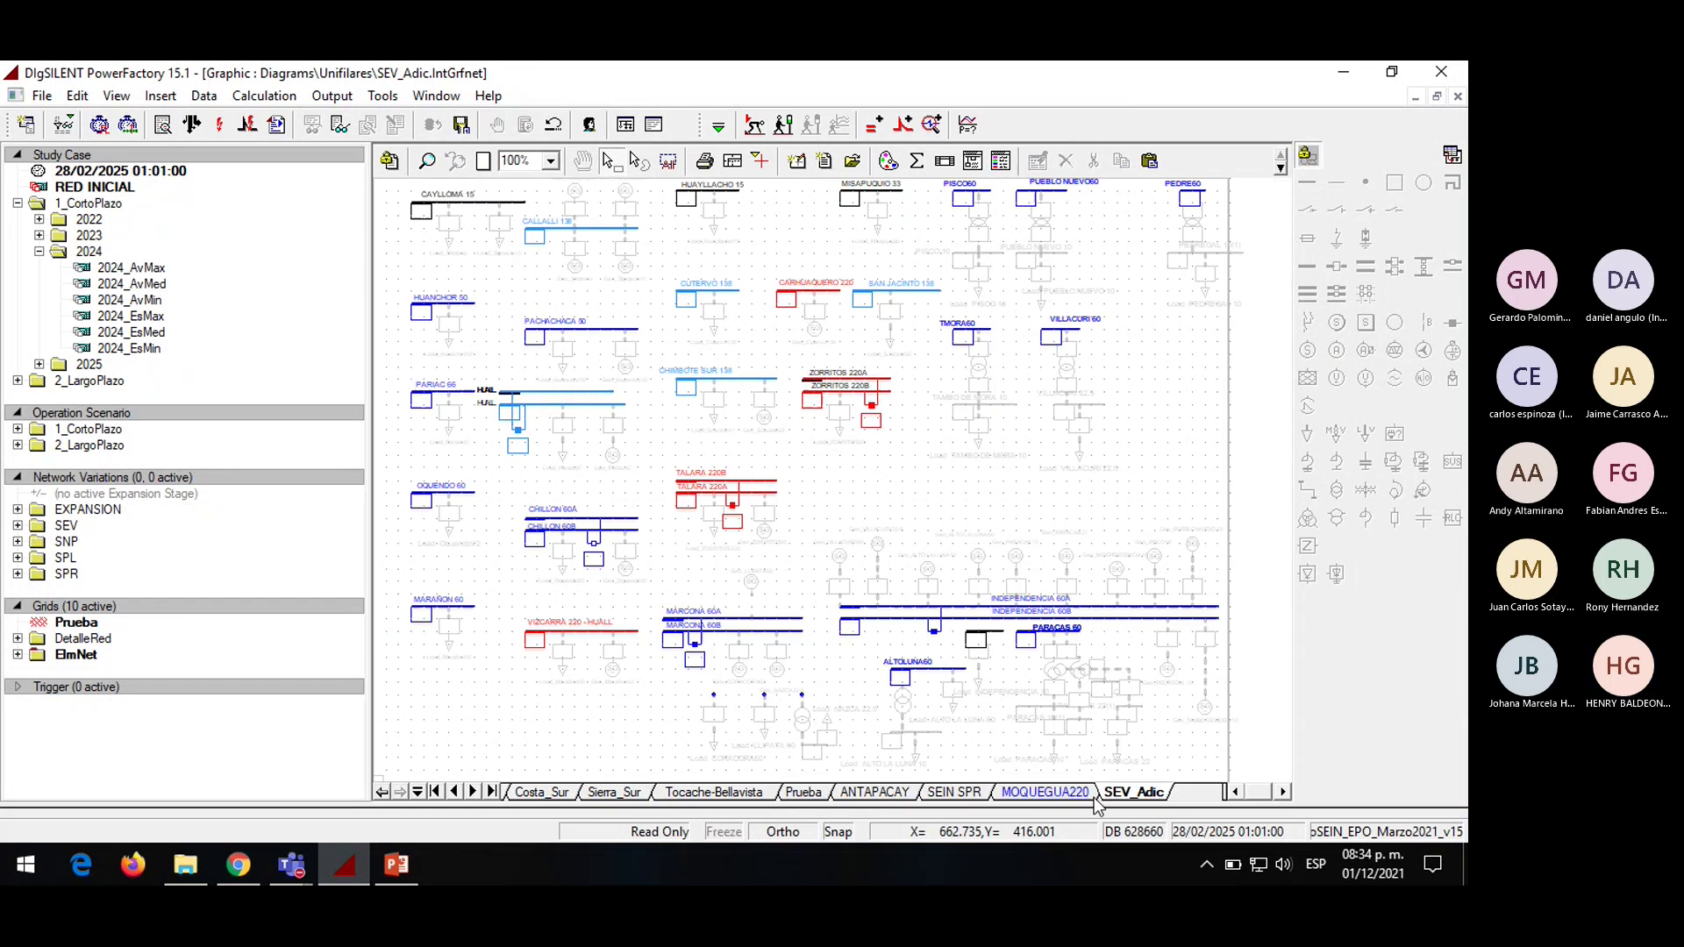
click(454, 792)
click(435, 792)
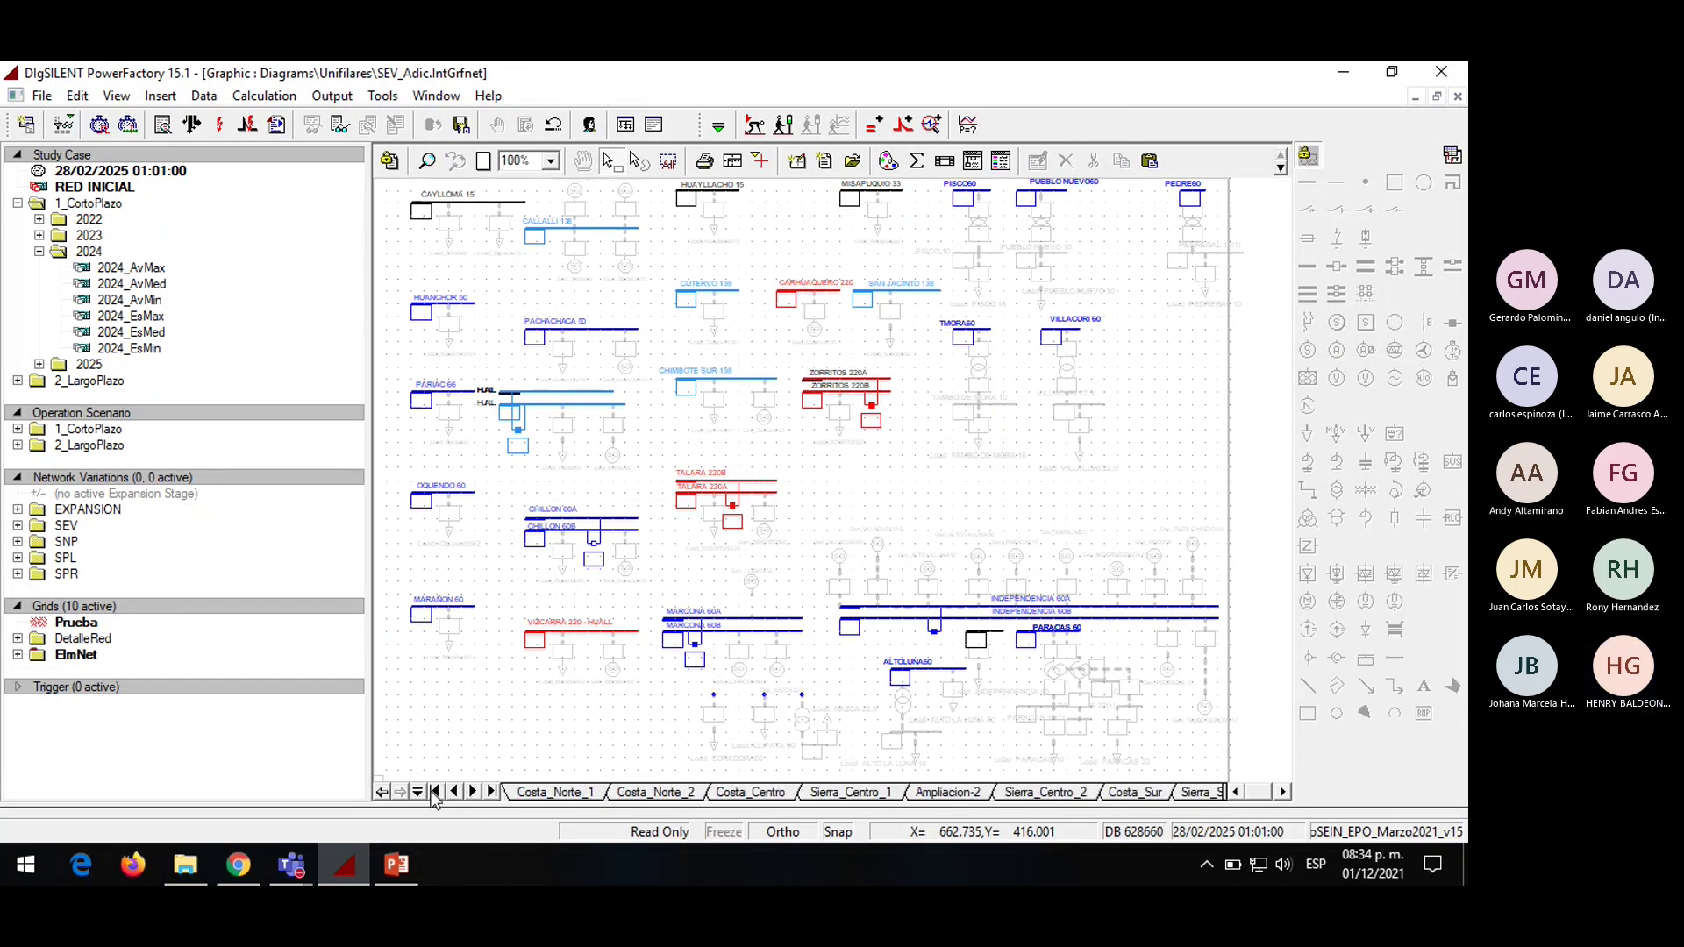
Paste only the graphics of the copied elements into the Ampliacion-2 page, placing the Huancavelica busbars in its upper middle area
click(946, 791)
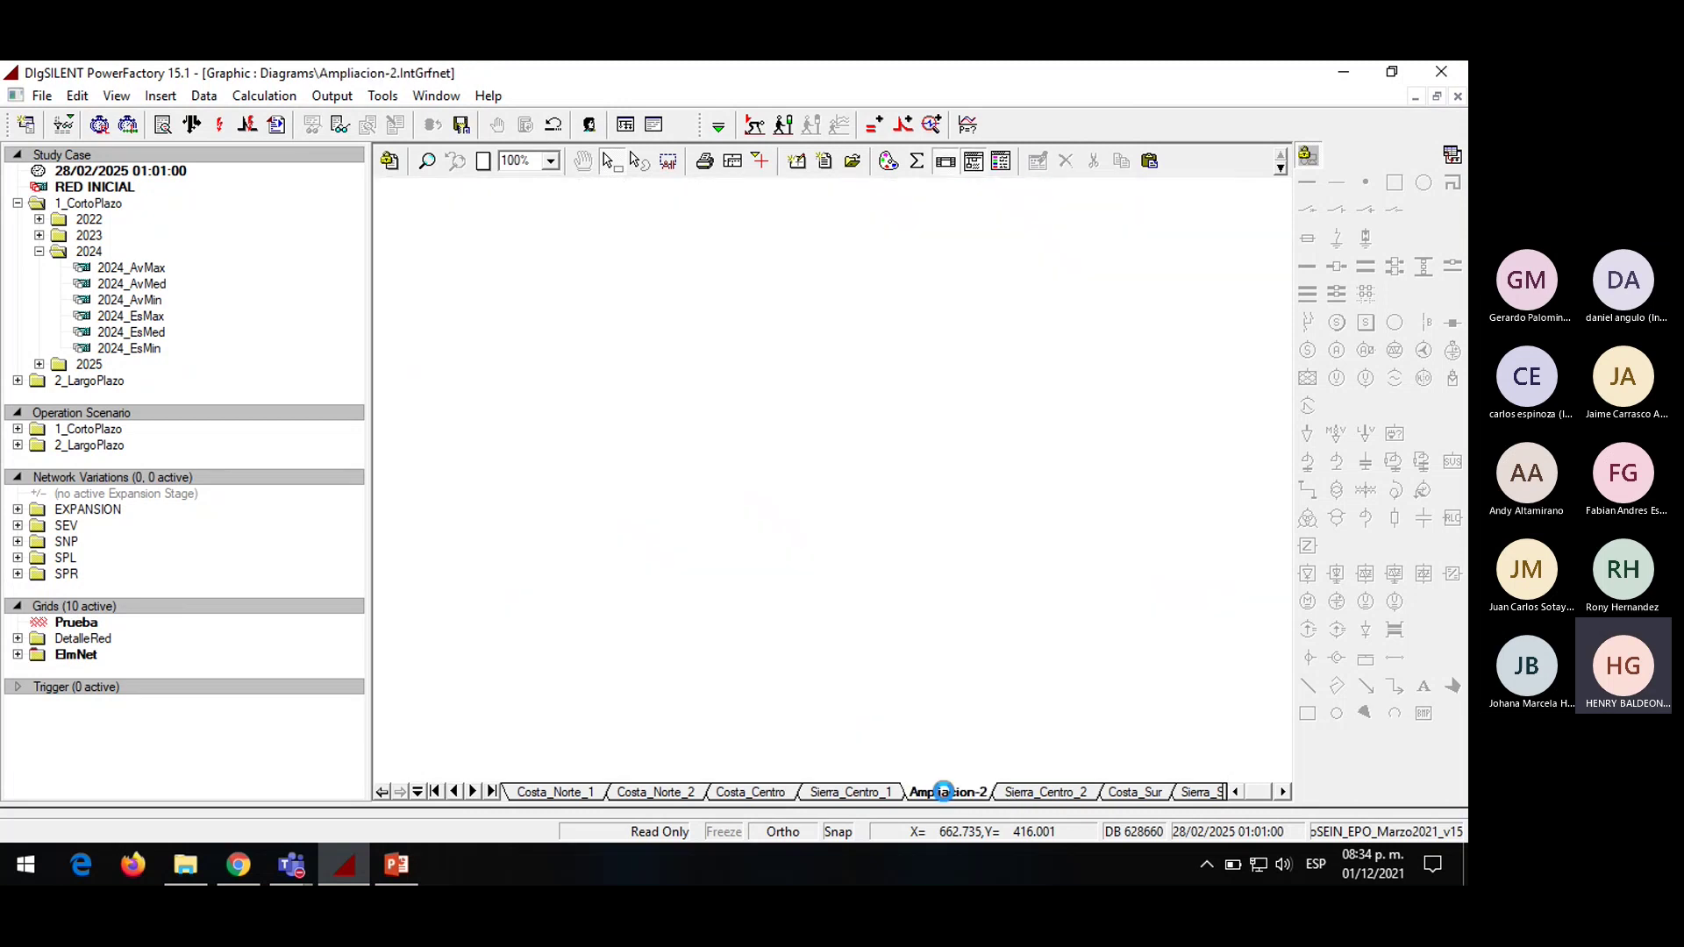
right_click(833, 333)
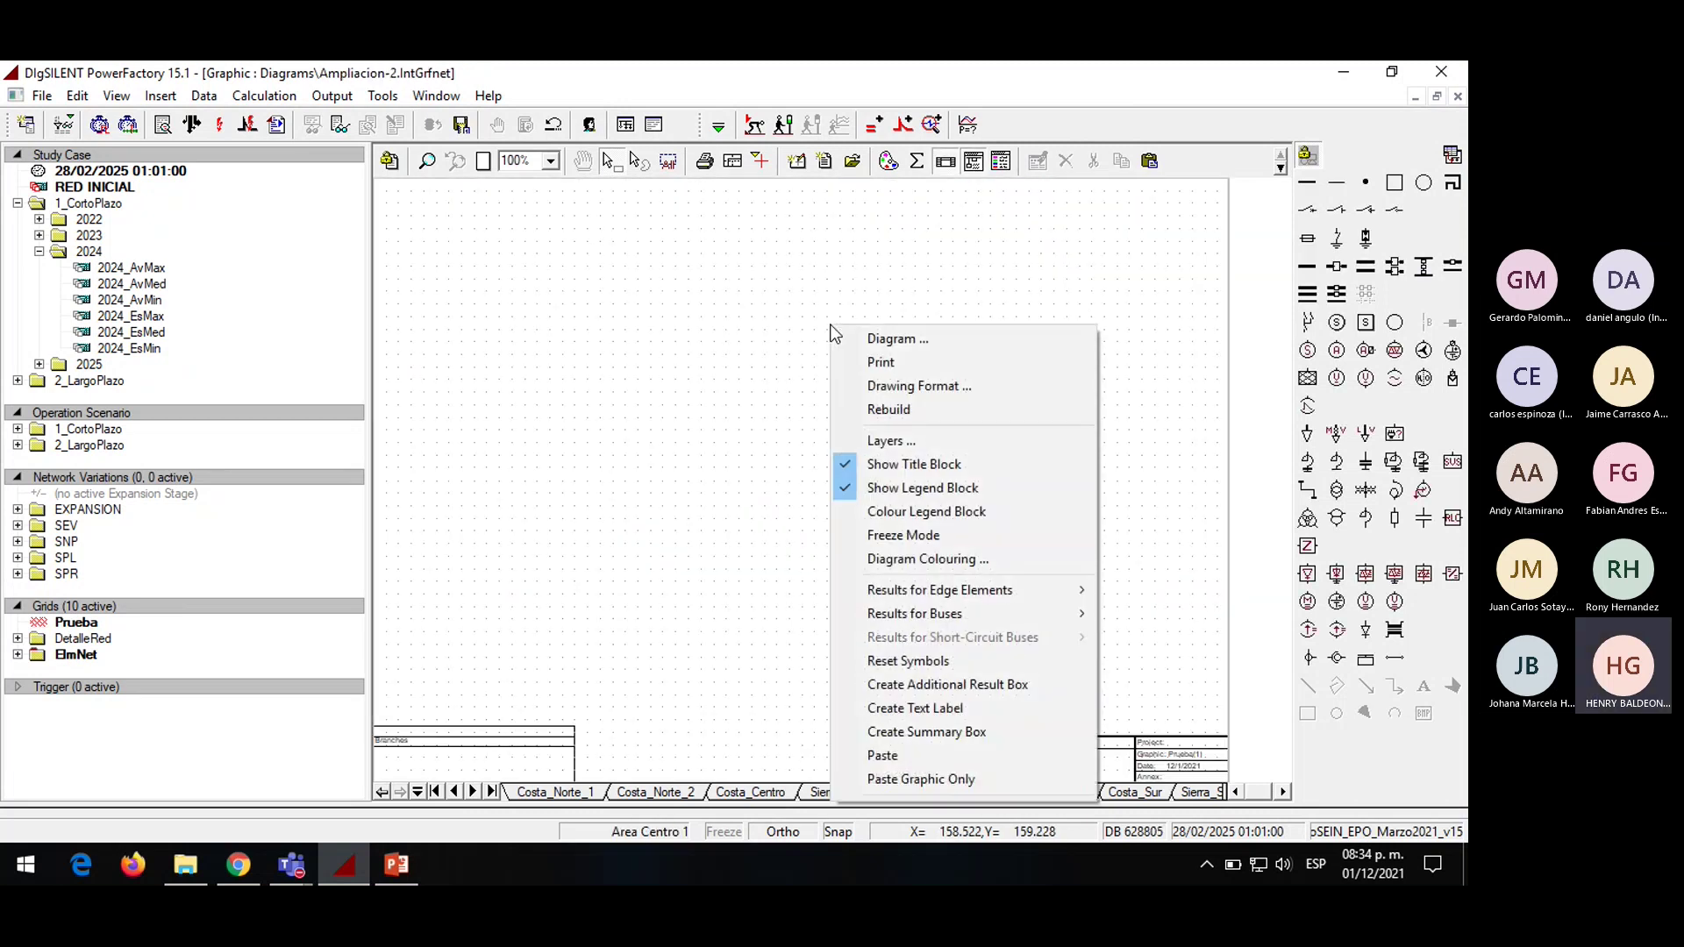
click(923, 781)
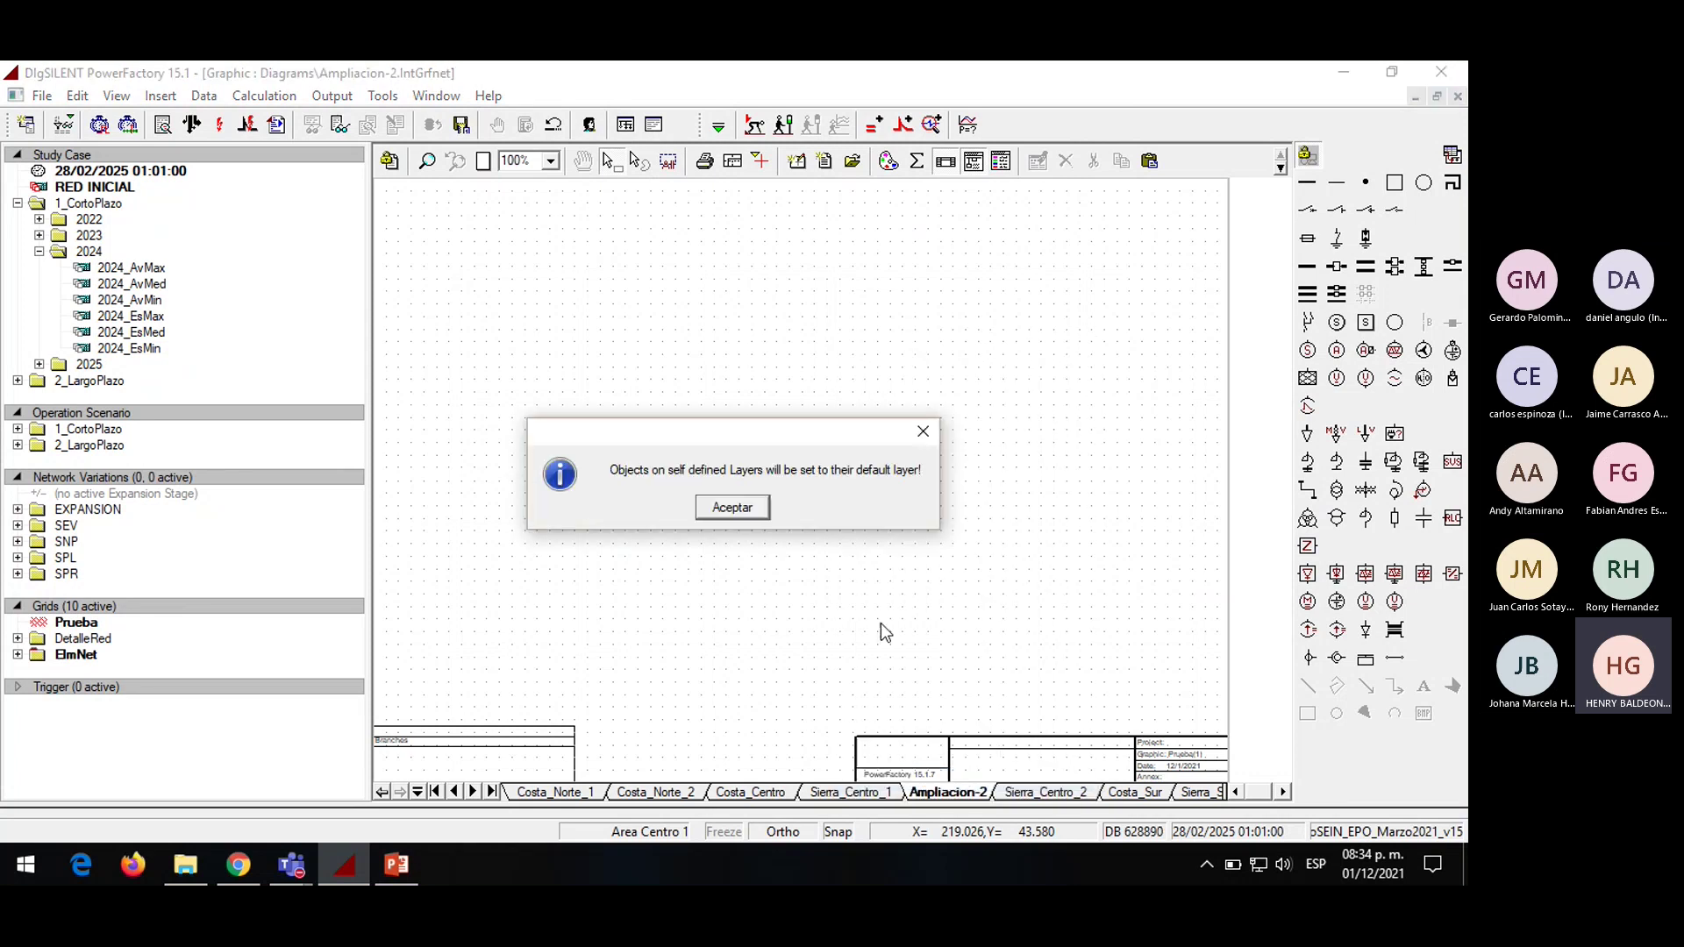
click(732, 507)
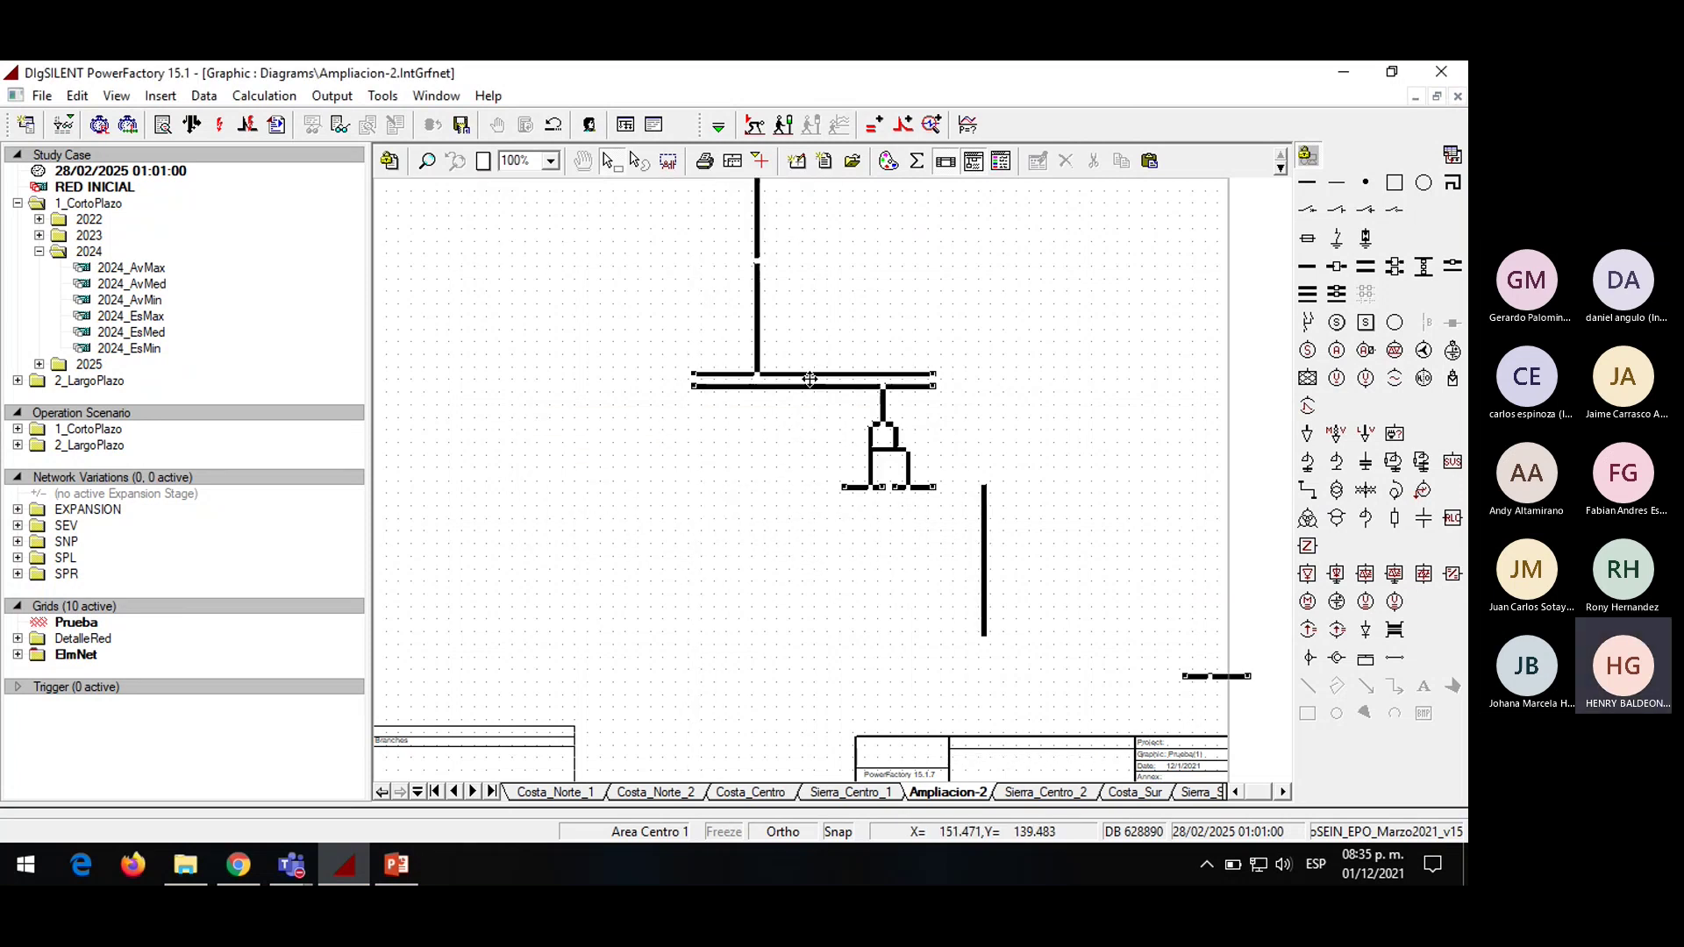
click(765, 372)
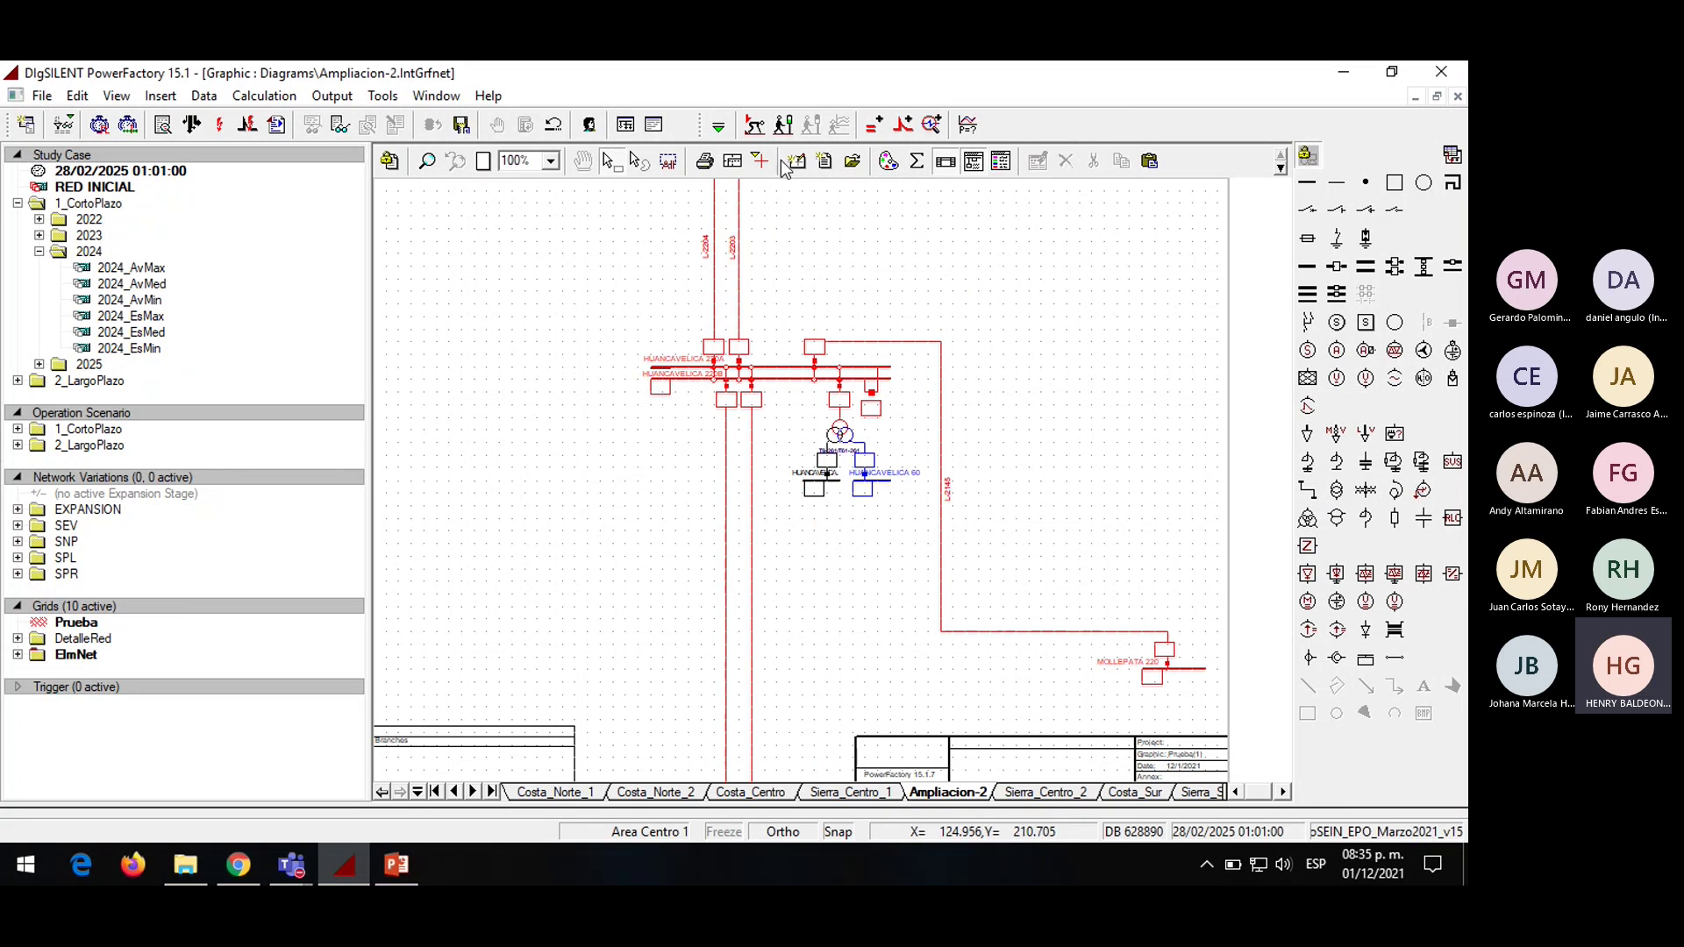
Set the drawing size of the Ampliacion-2 page to A3
click(732, 161)
click(651, 373)
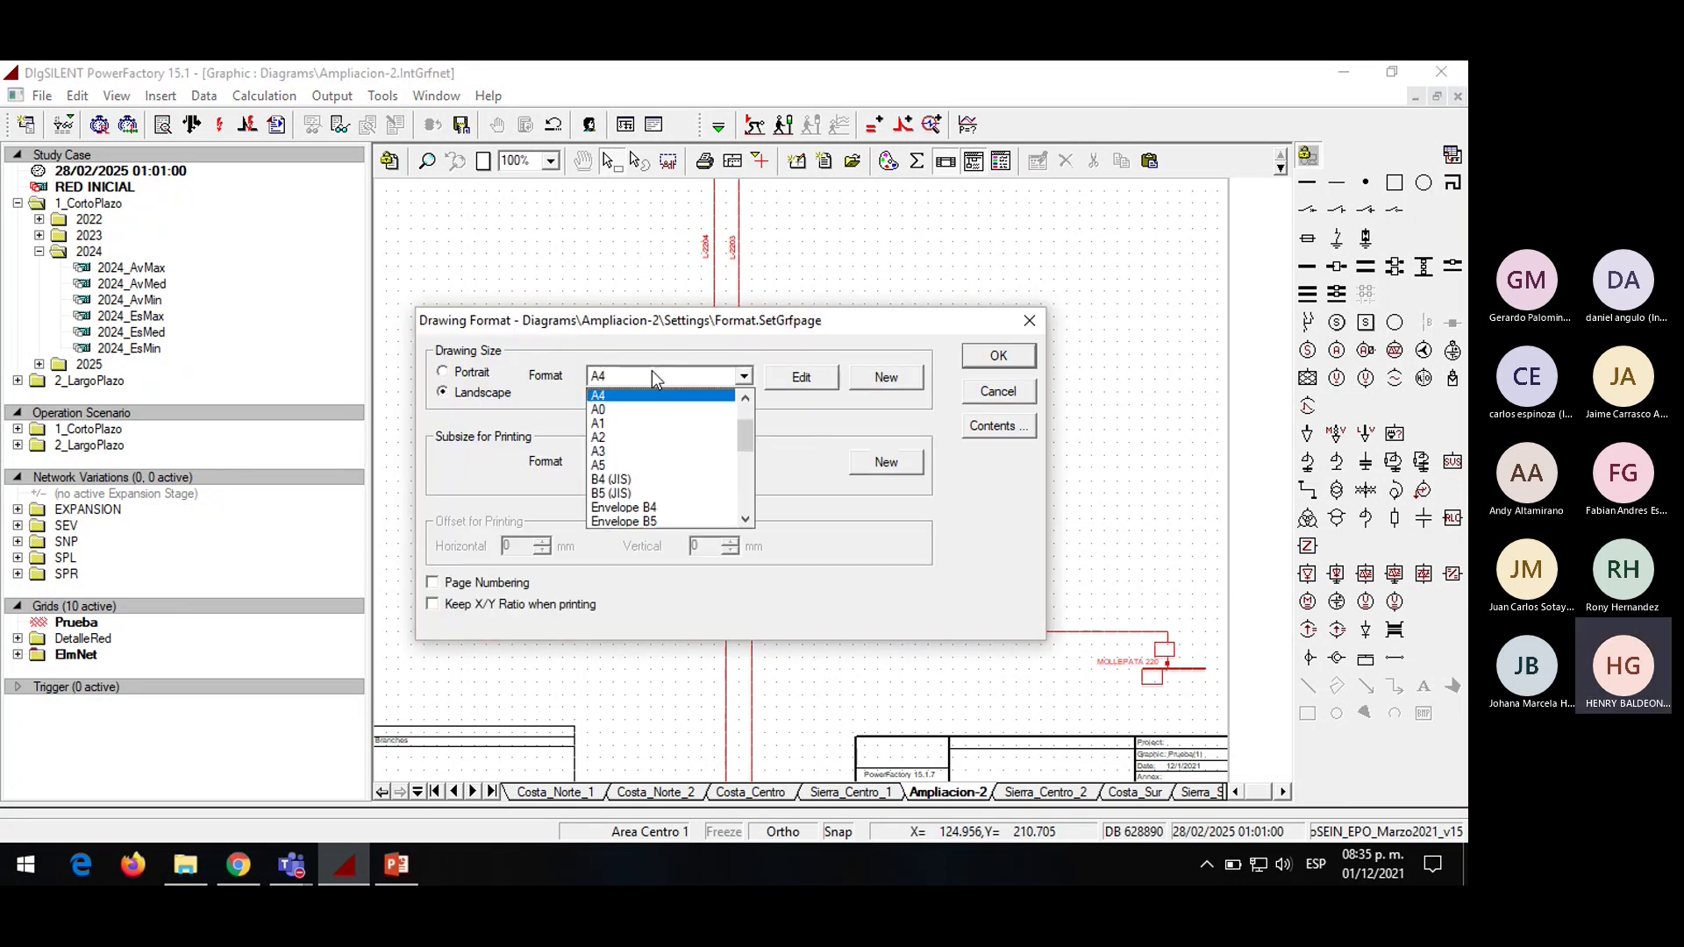
click(642, 450)
click(1021, 364)
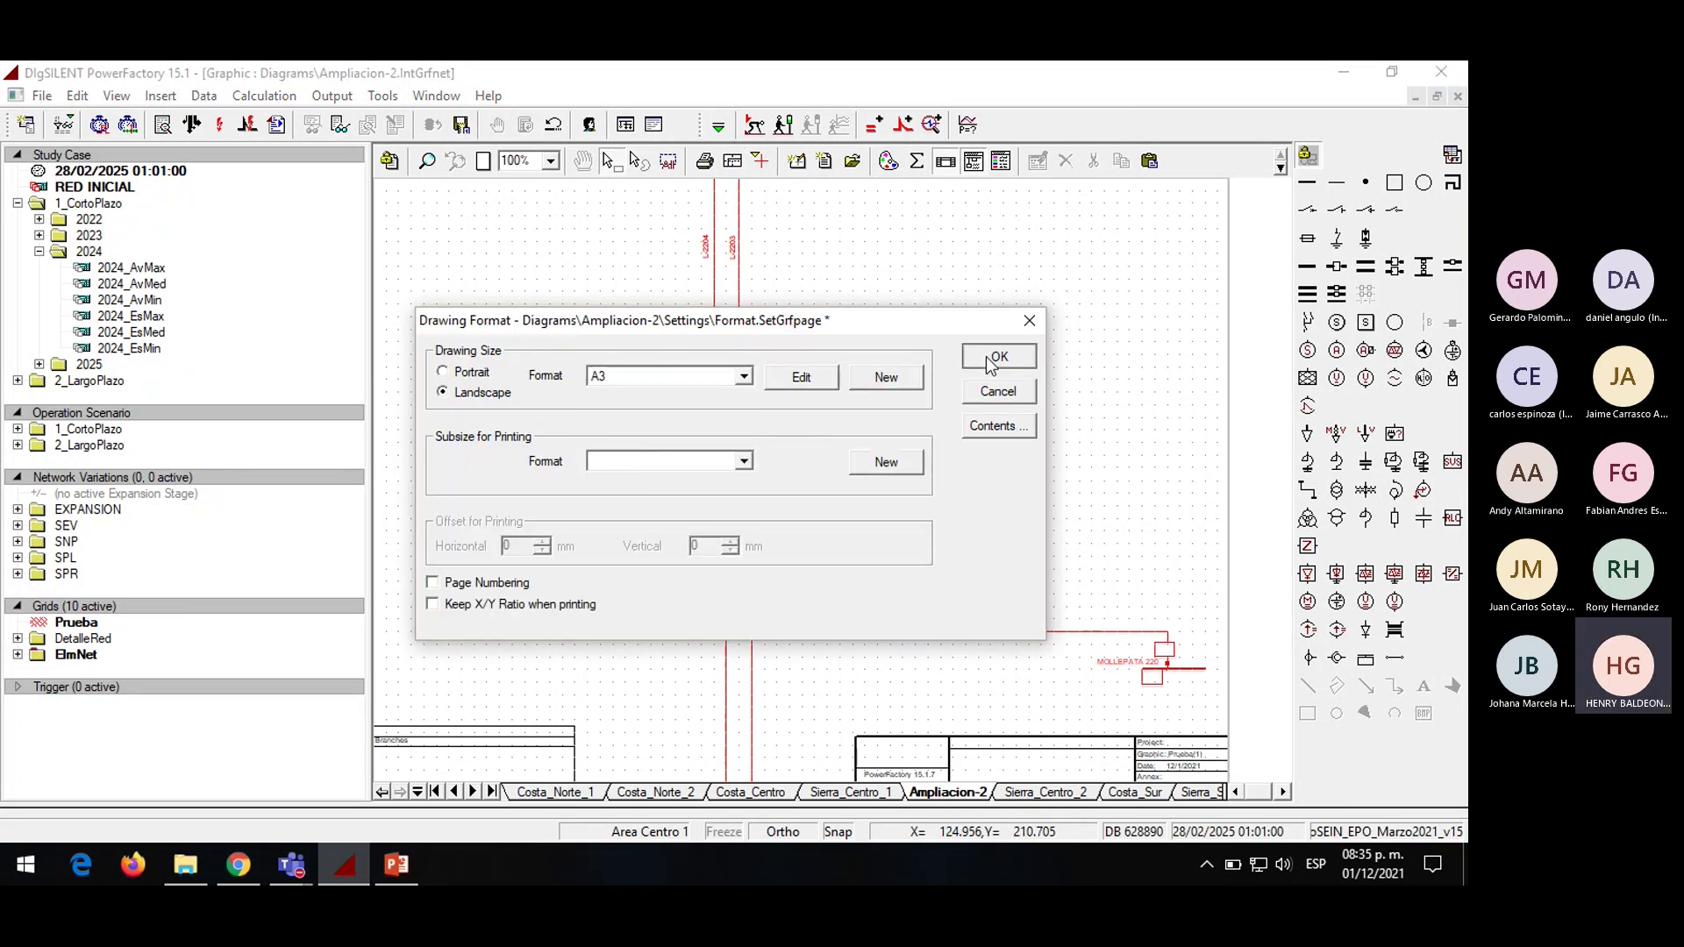
Move the whole pasted network up and to the right, and bring the Campo Armiño 220 busbars down closer to Huancavelica
click(668, 161)
drag(680, 514, 873, 370)
click(935, 334)
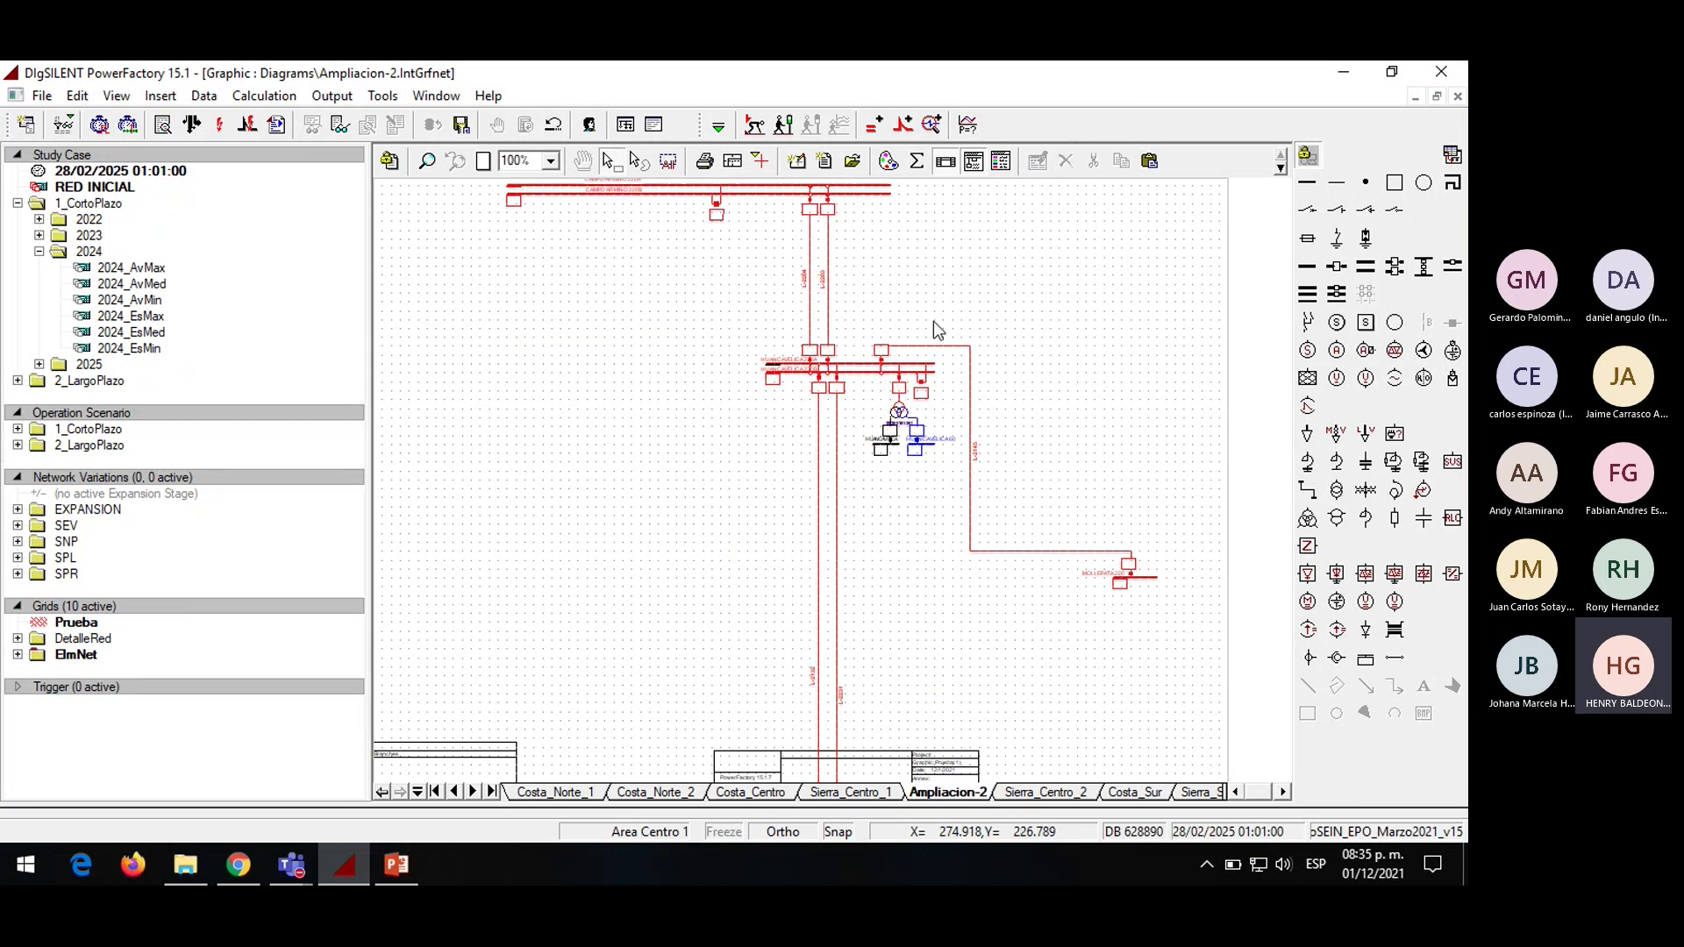
drag(935, 230, 473, 182)
drag(738, 195, 737, 265)
click(794, 447)
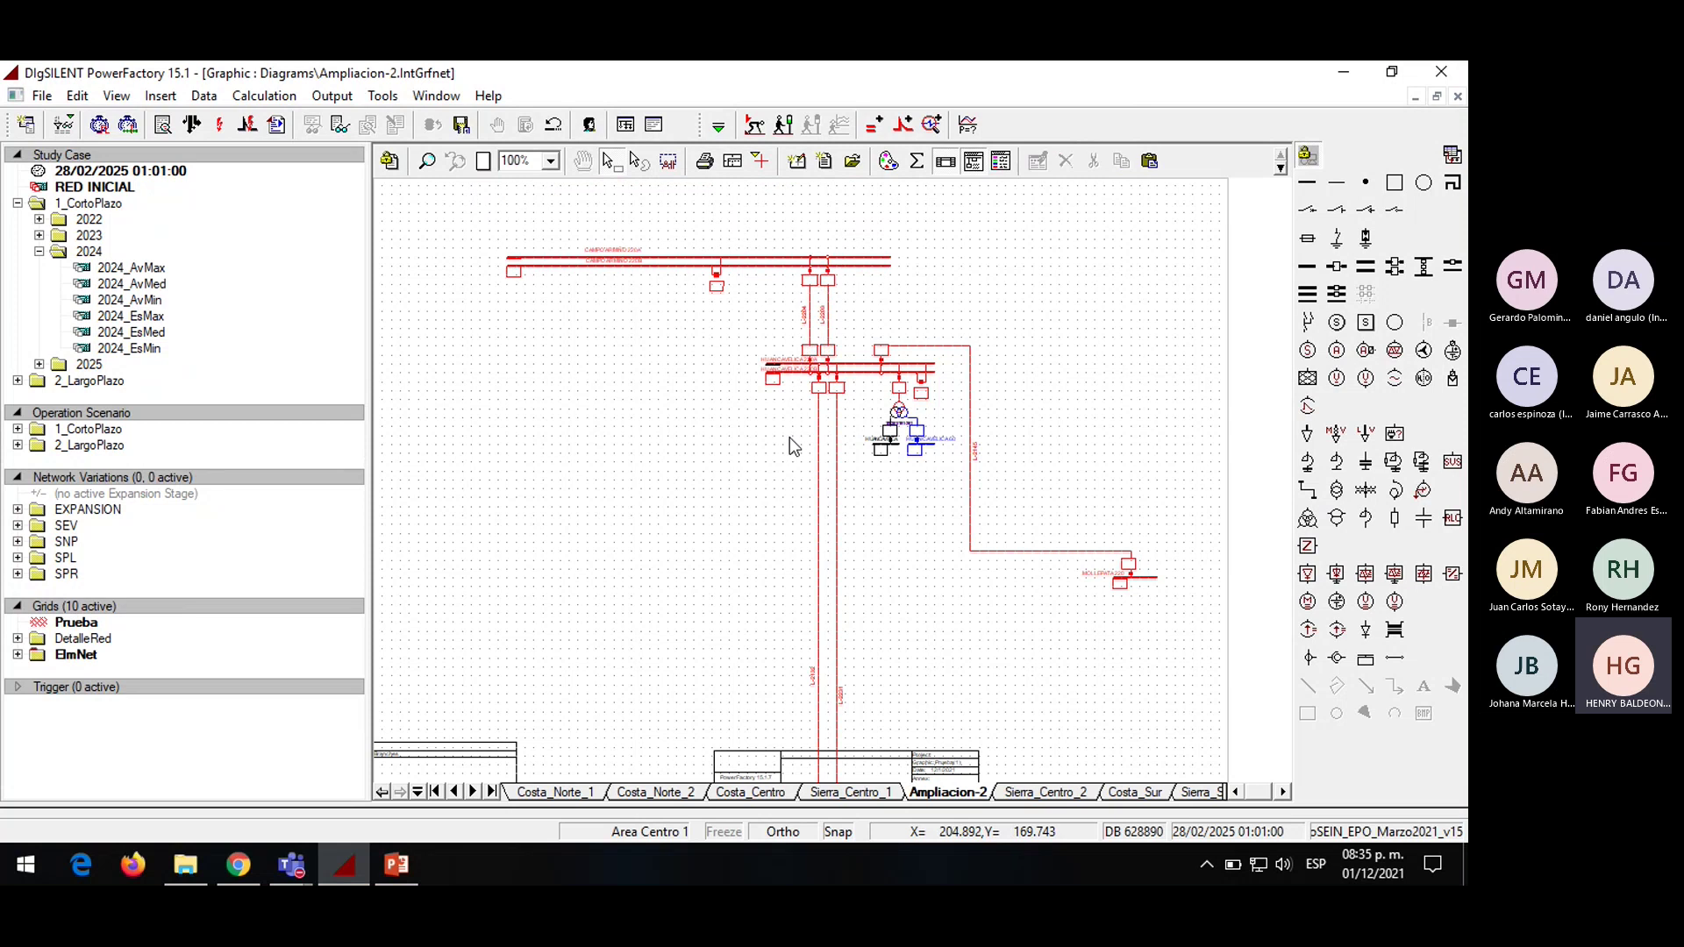
Reposition the entire diagram vertically so that the Campo Armiño busbars sit near the page's upper edge
click(668, 161)
drag(866, 378, 865, 290)
click(897, 509)
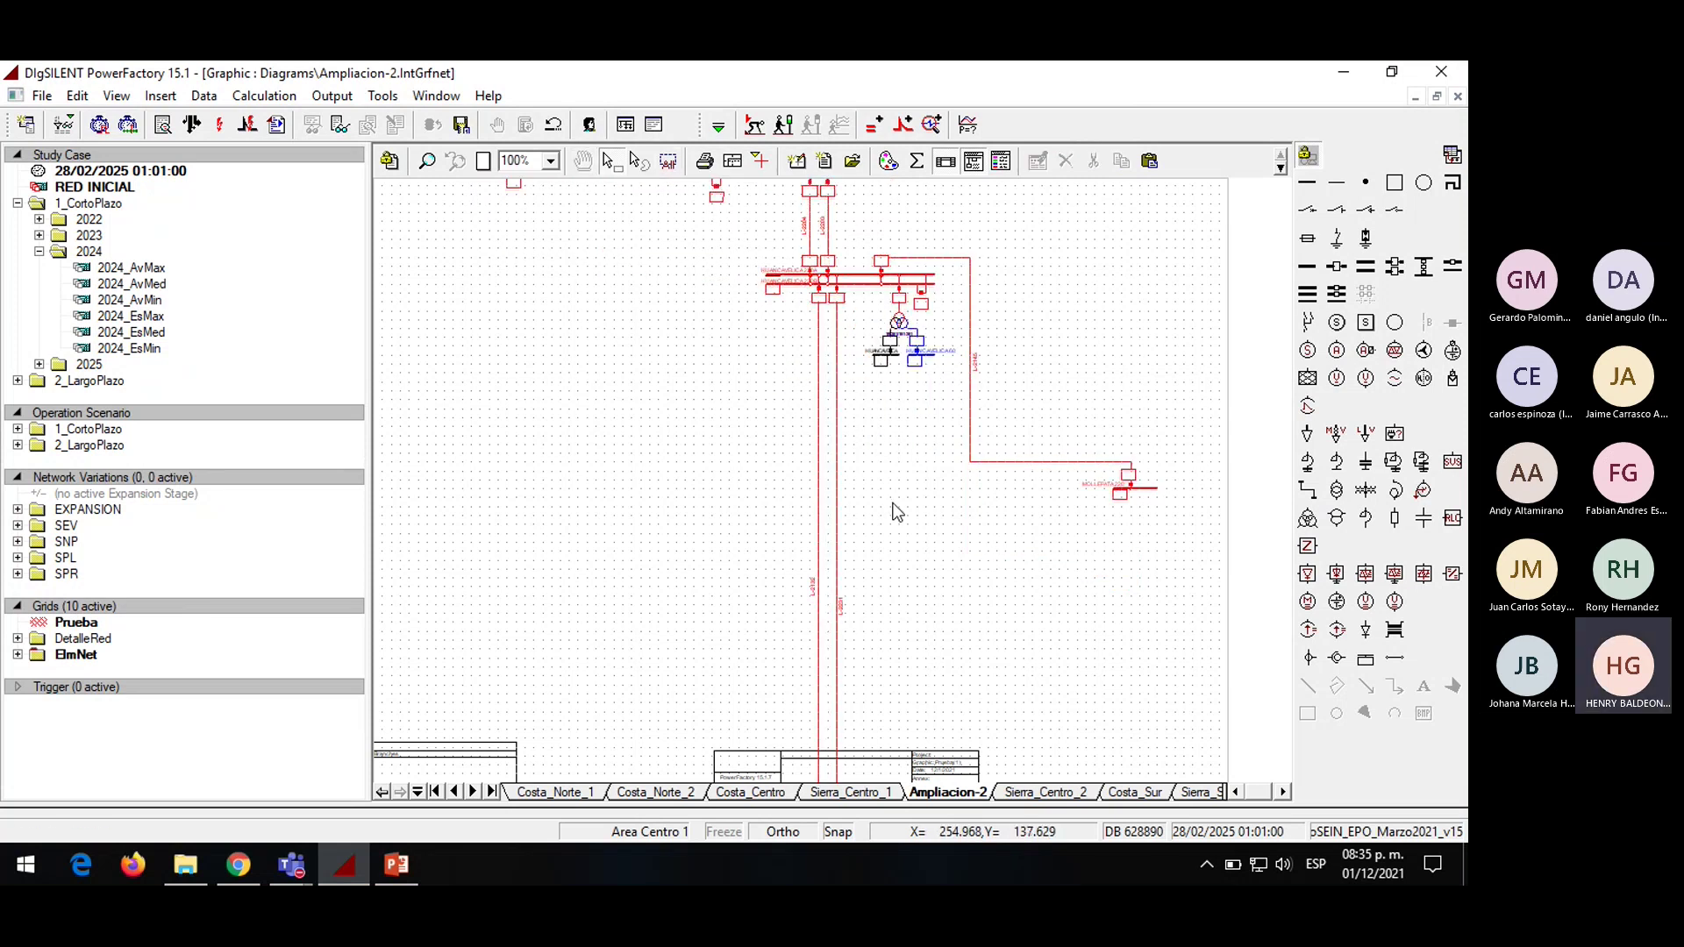
click(668, 161)
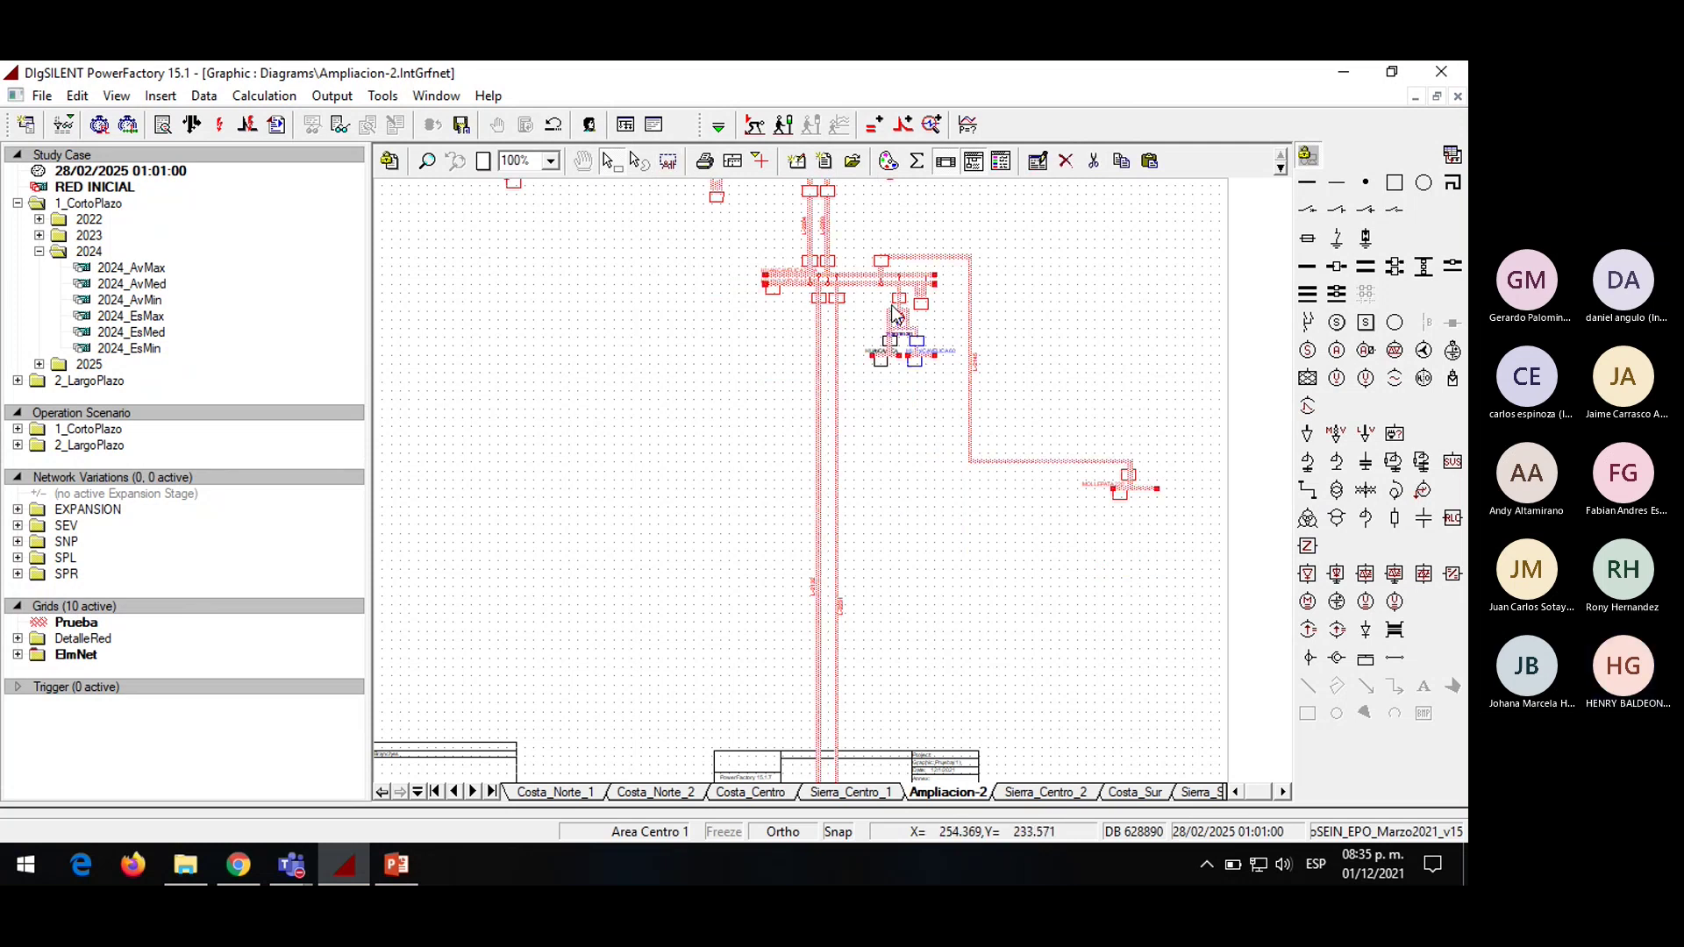
drag(860, 286, 870, 348)
click(718, 397)
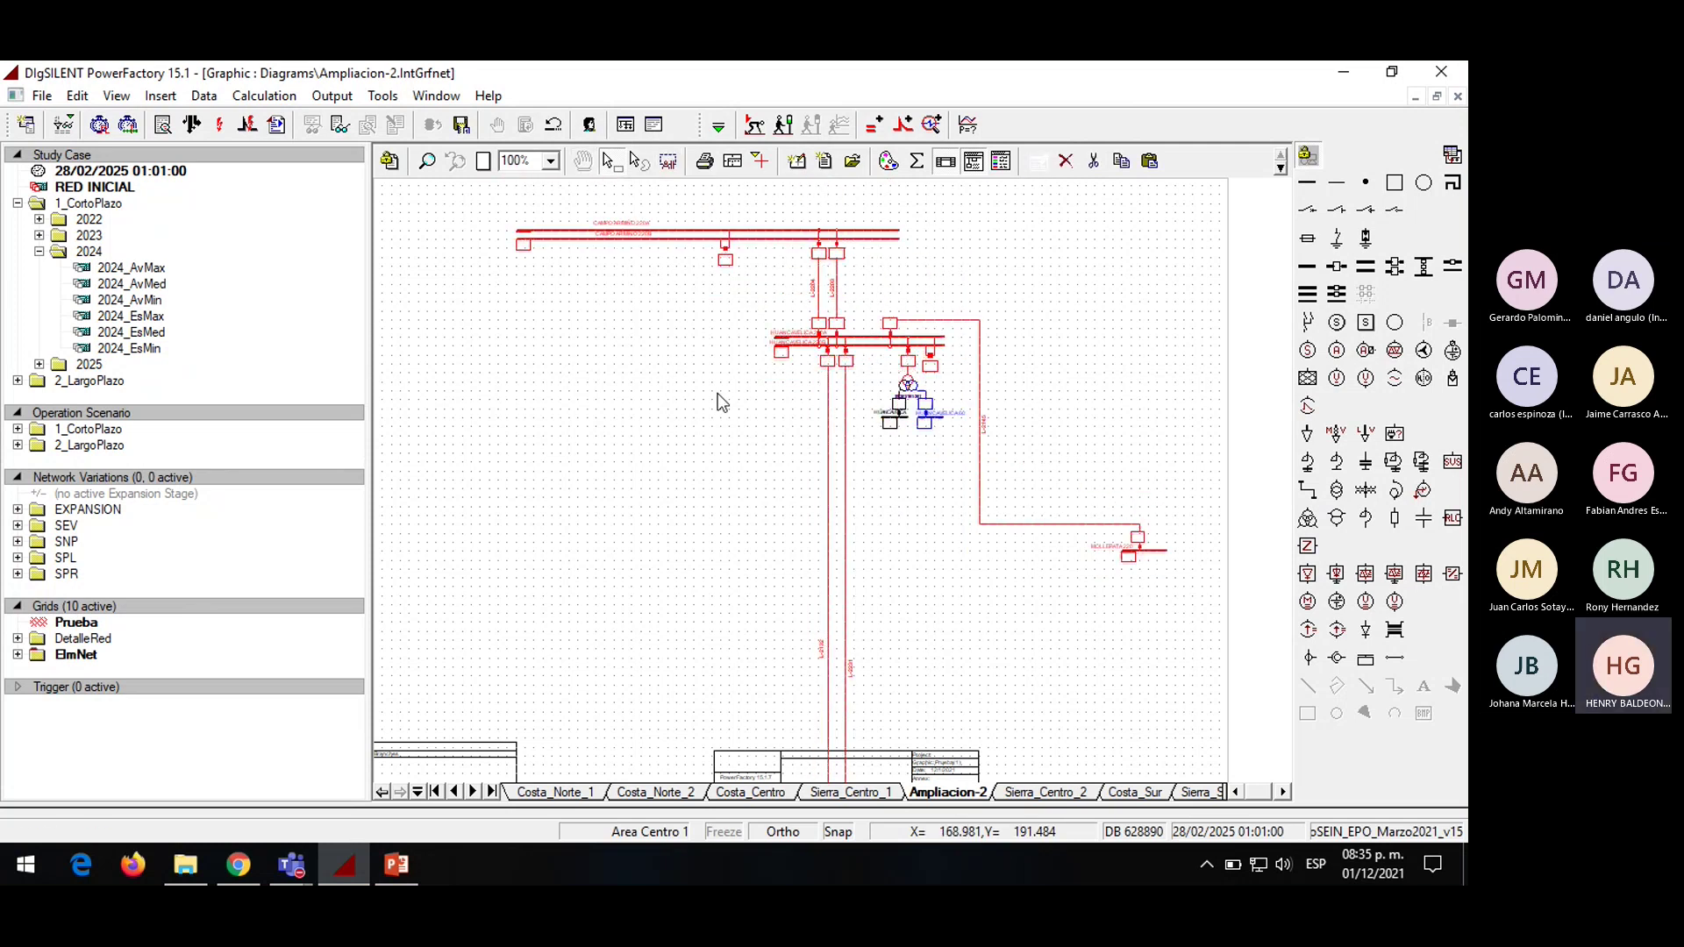
Bring the southern double busbar up closer to Huancavelica and position the whole diagram between the page's upper edge and title block
mouse_move(441, 202)
mouse_down()
mouse_move(1010, 553)
mouse_move(1168, 592)
mouse_up()
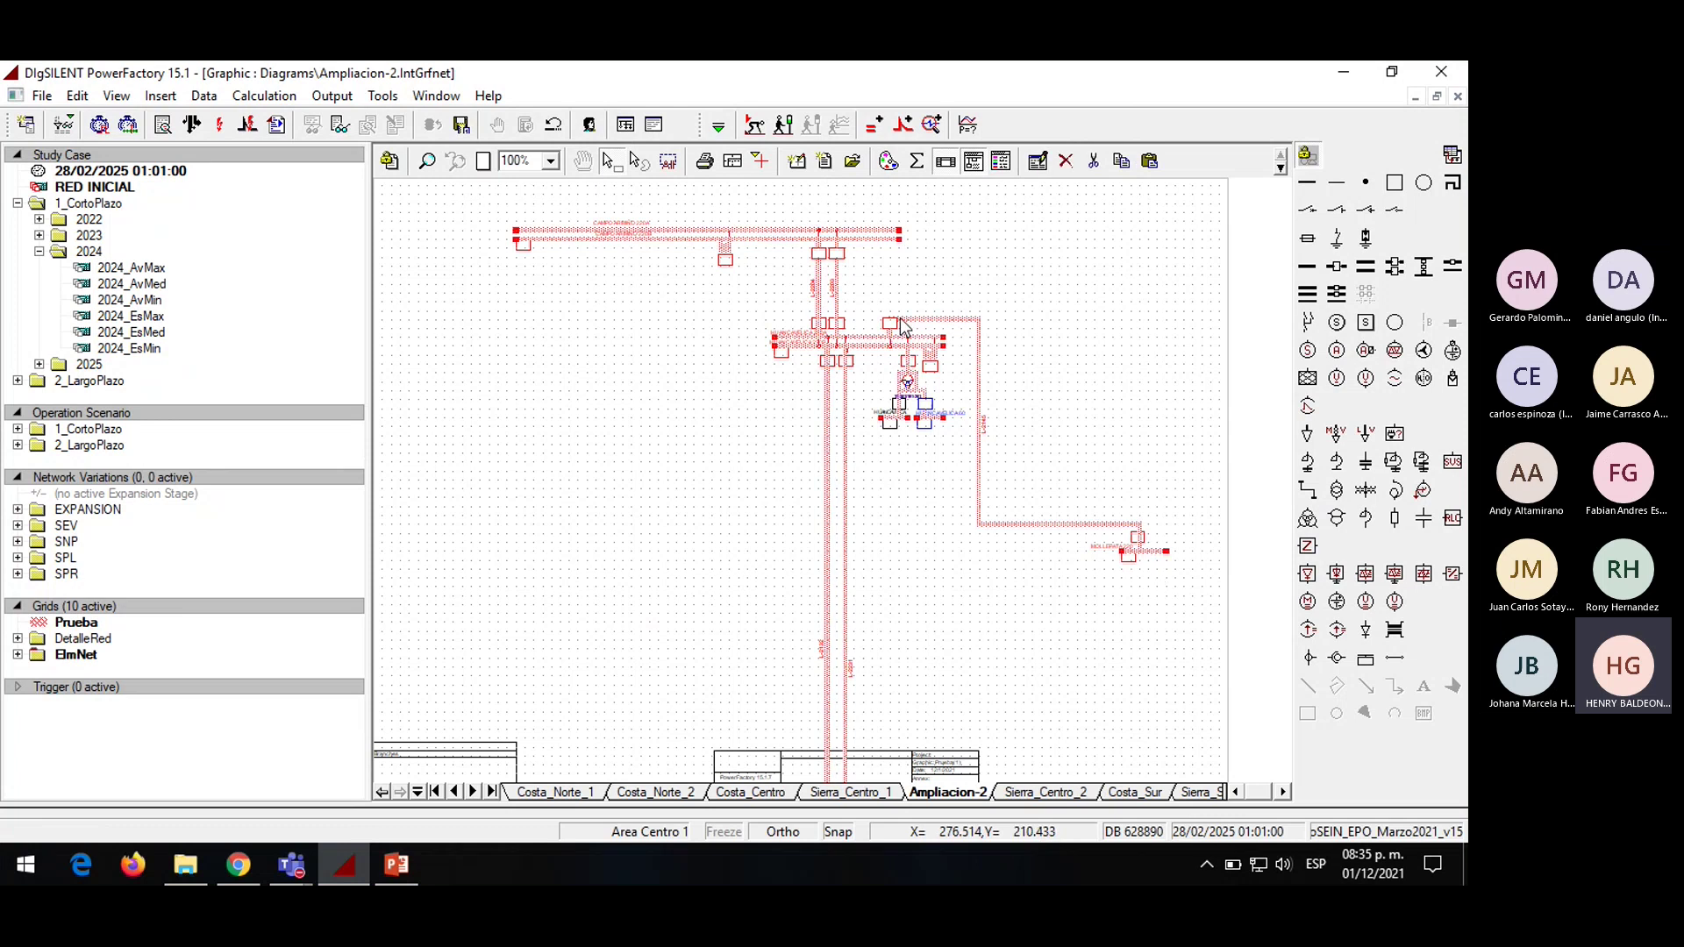
drag(834, 230, 845, 485)
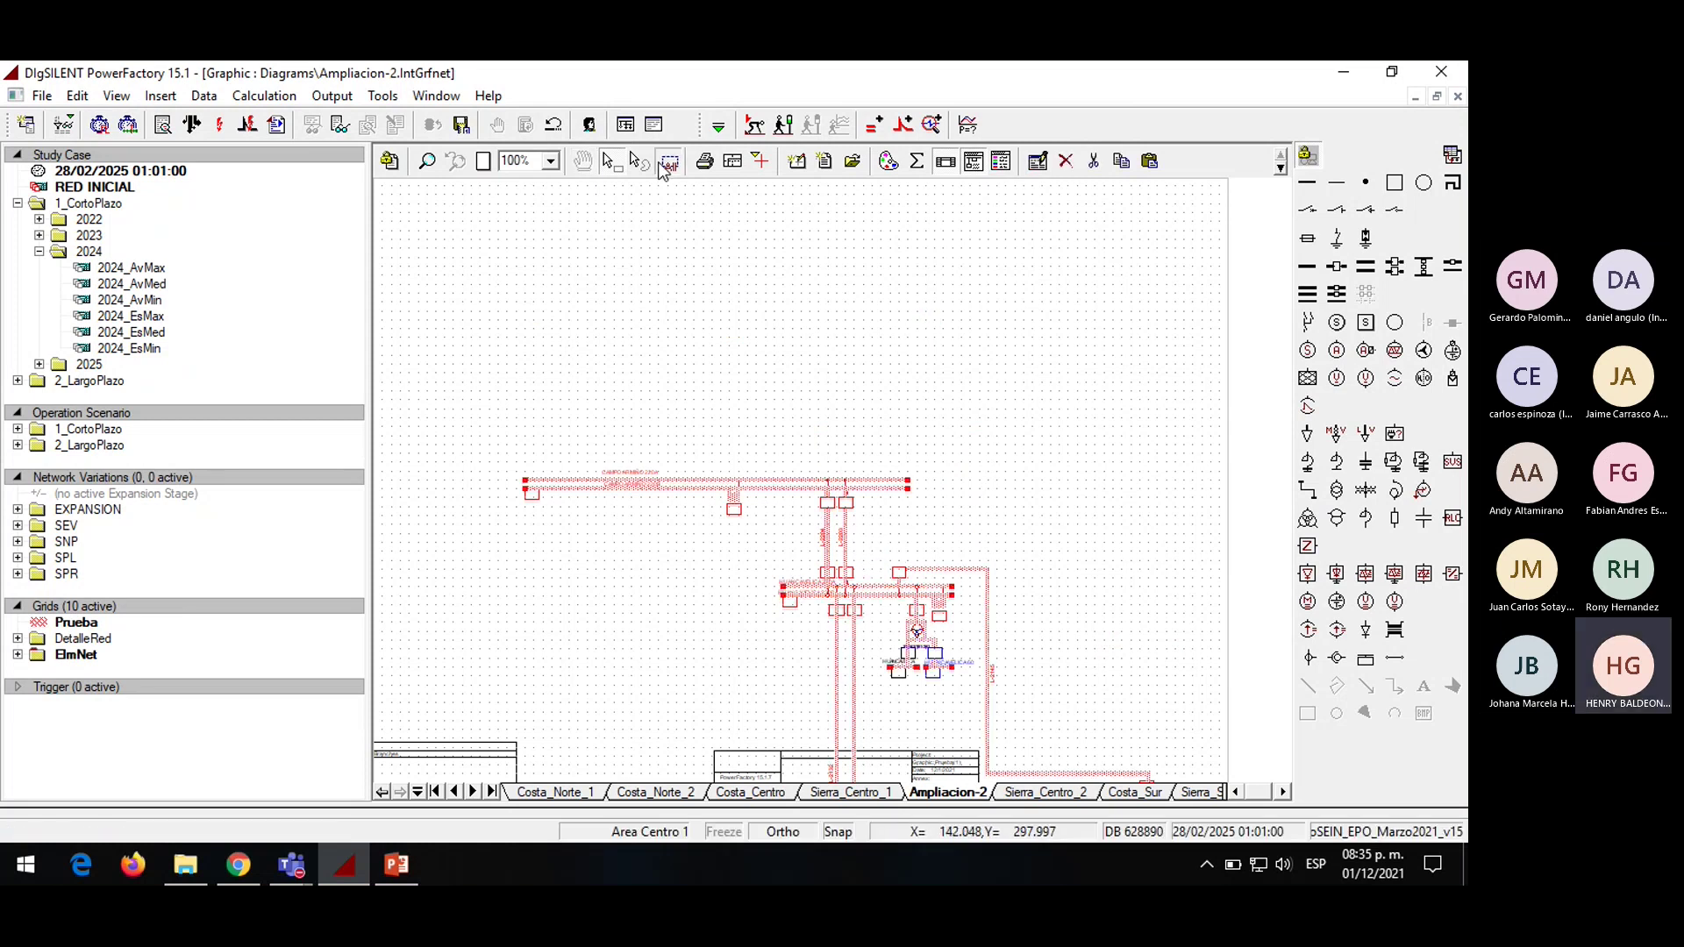
drag(848, 579, 831, 305)
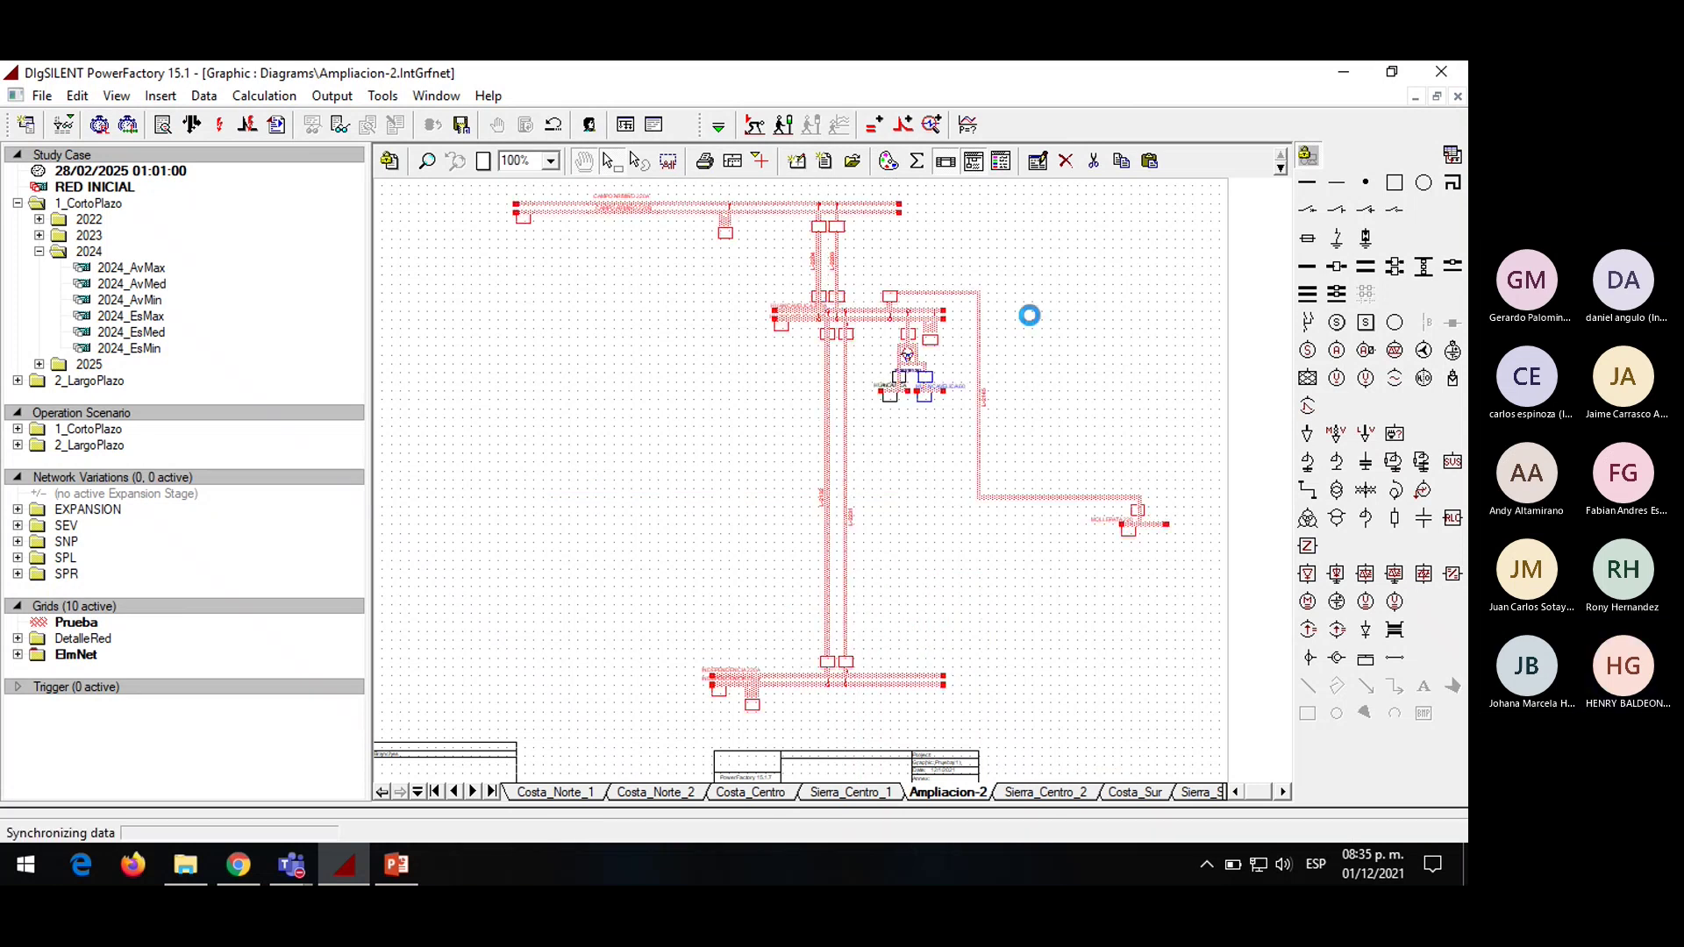
Lengthen both Huancavelica 220 busbars westward to make room for a new connection
click(1030, 316)
click(770, 317)
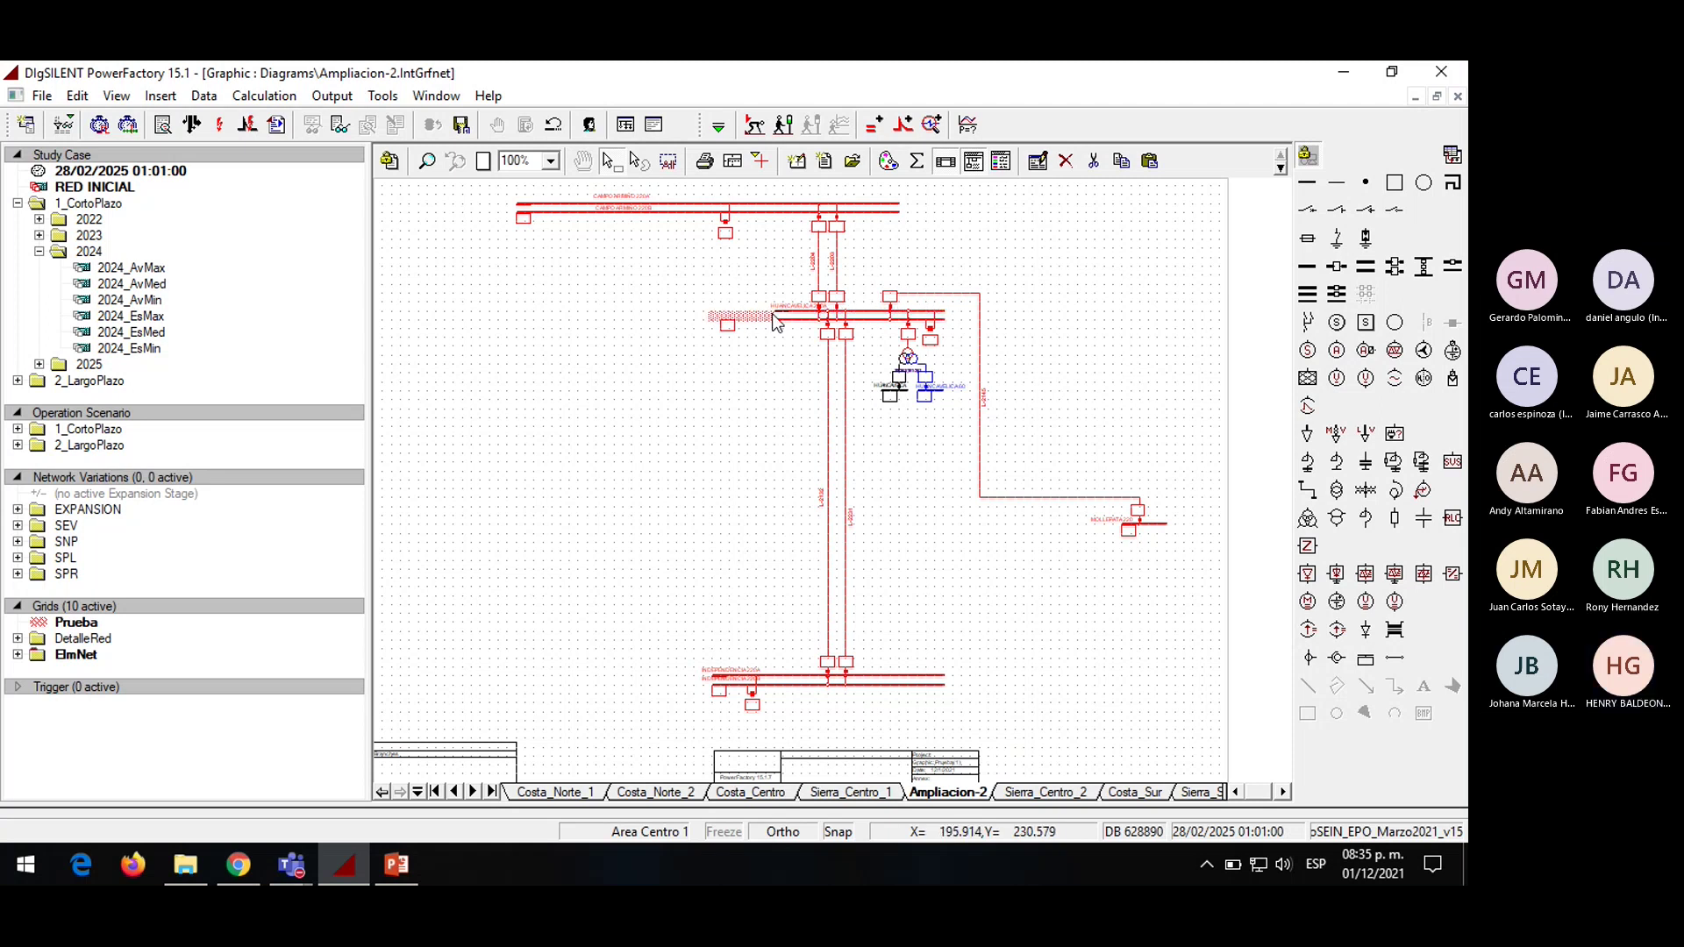
click(773, 314)
click(790, 311)
drag(773, 311, 717, 311)
click(755, 406)
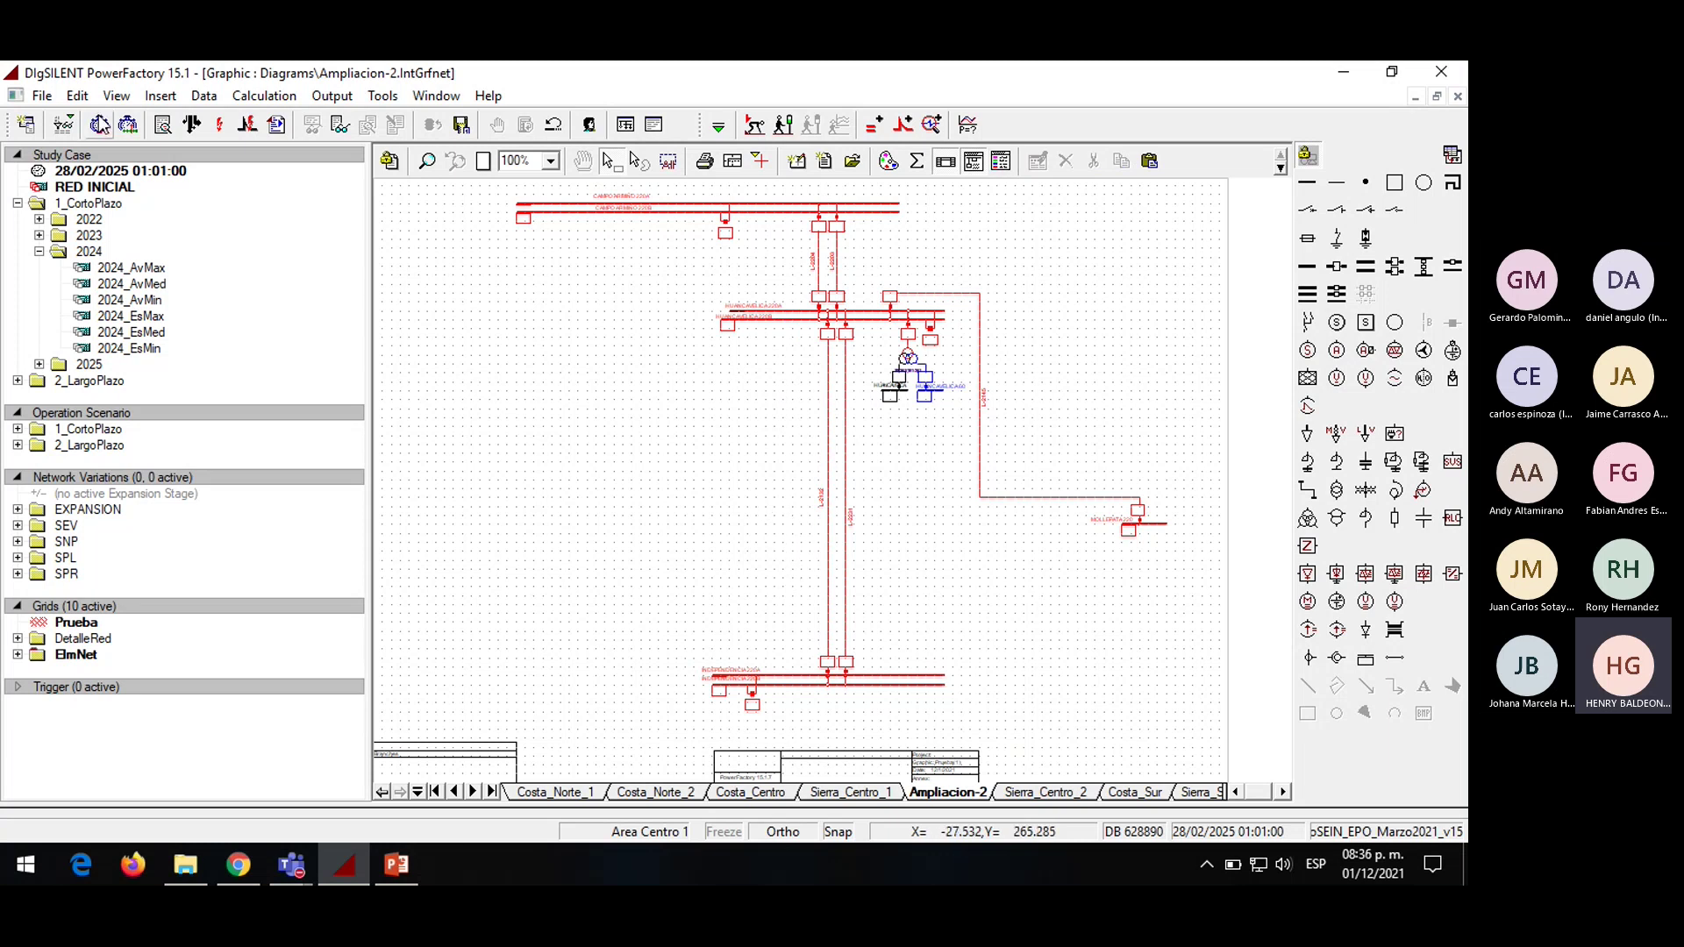
Open the Data Manager and expand the active project ModeloElectricoSEIN_EPO_Marzo2021_v15 to reach its Network Model
click(25, 129)
drag(441, 457, 461, 128)
drag(1388, 322, 600, 344)
drag(316, 136, 278, 98)
scroll(270, 433, down, 20)
scroll(270, 433, down, 20)
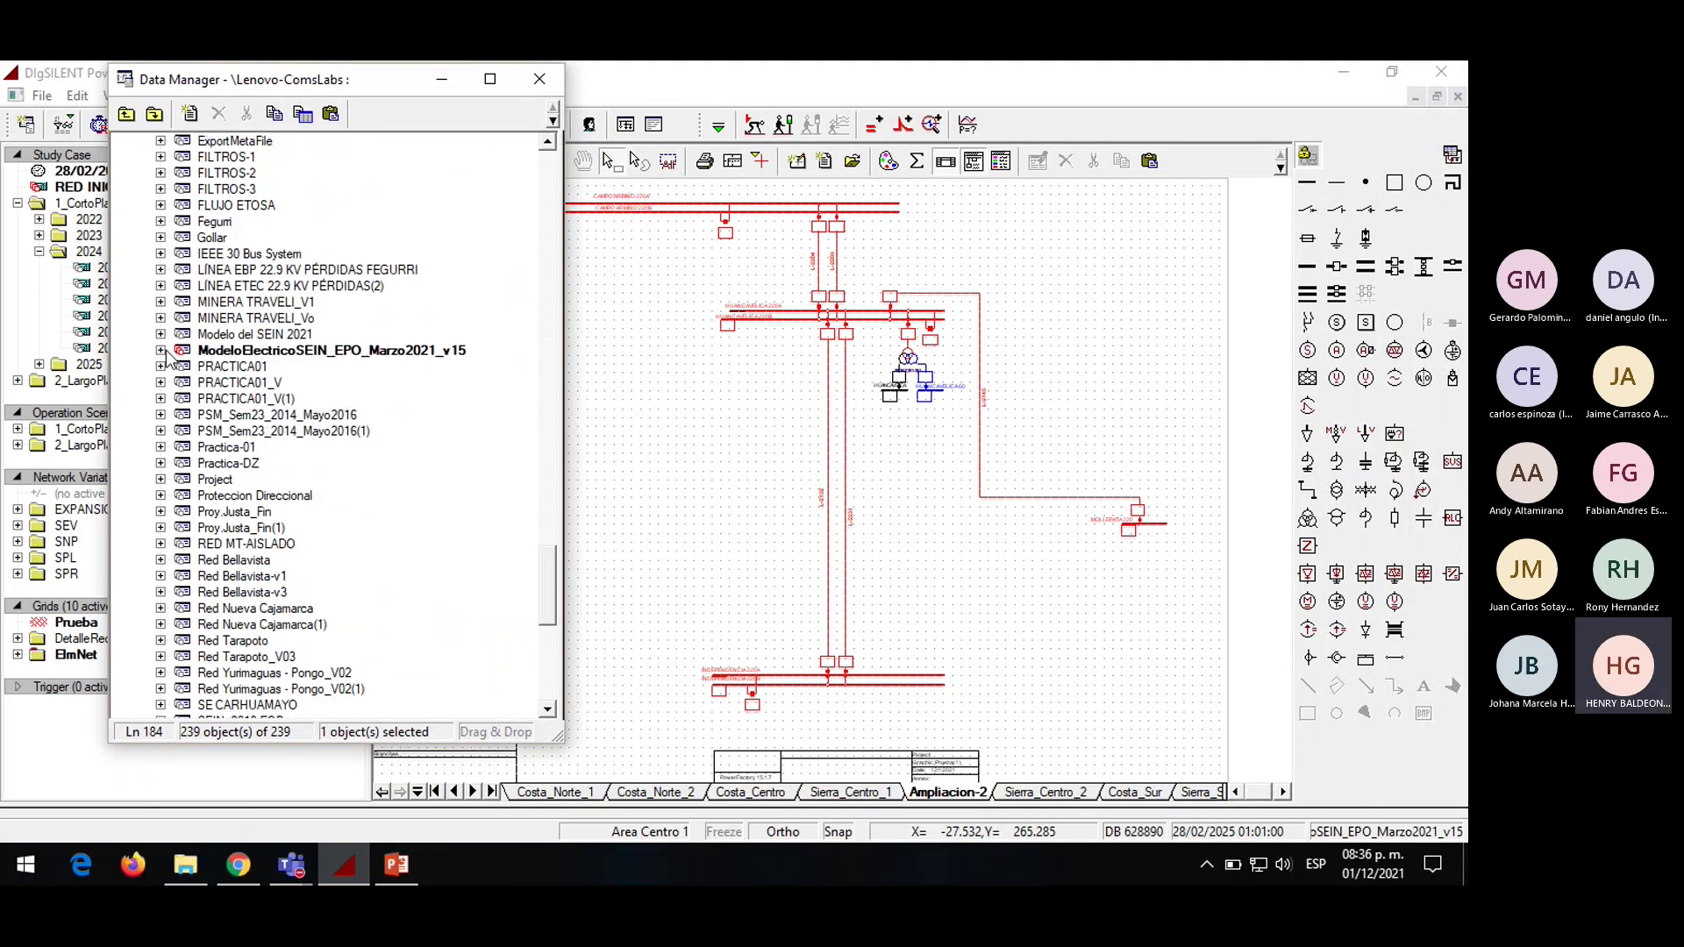
click(160, 351)
click(258, 384)
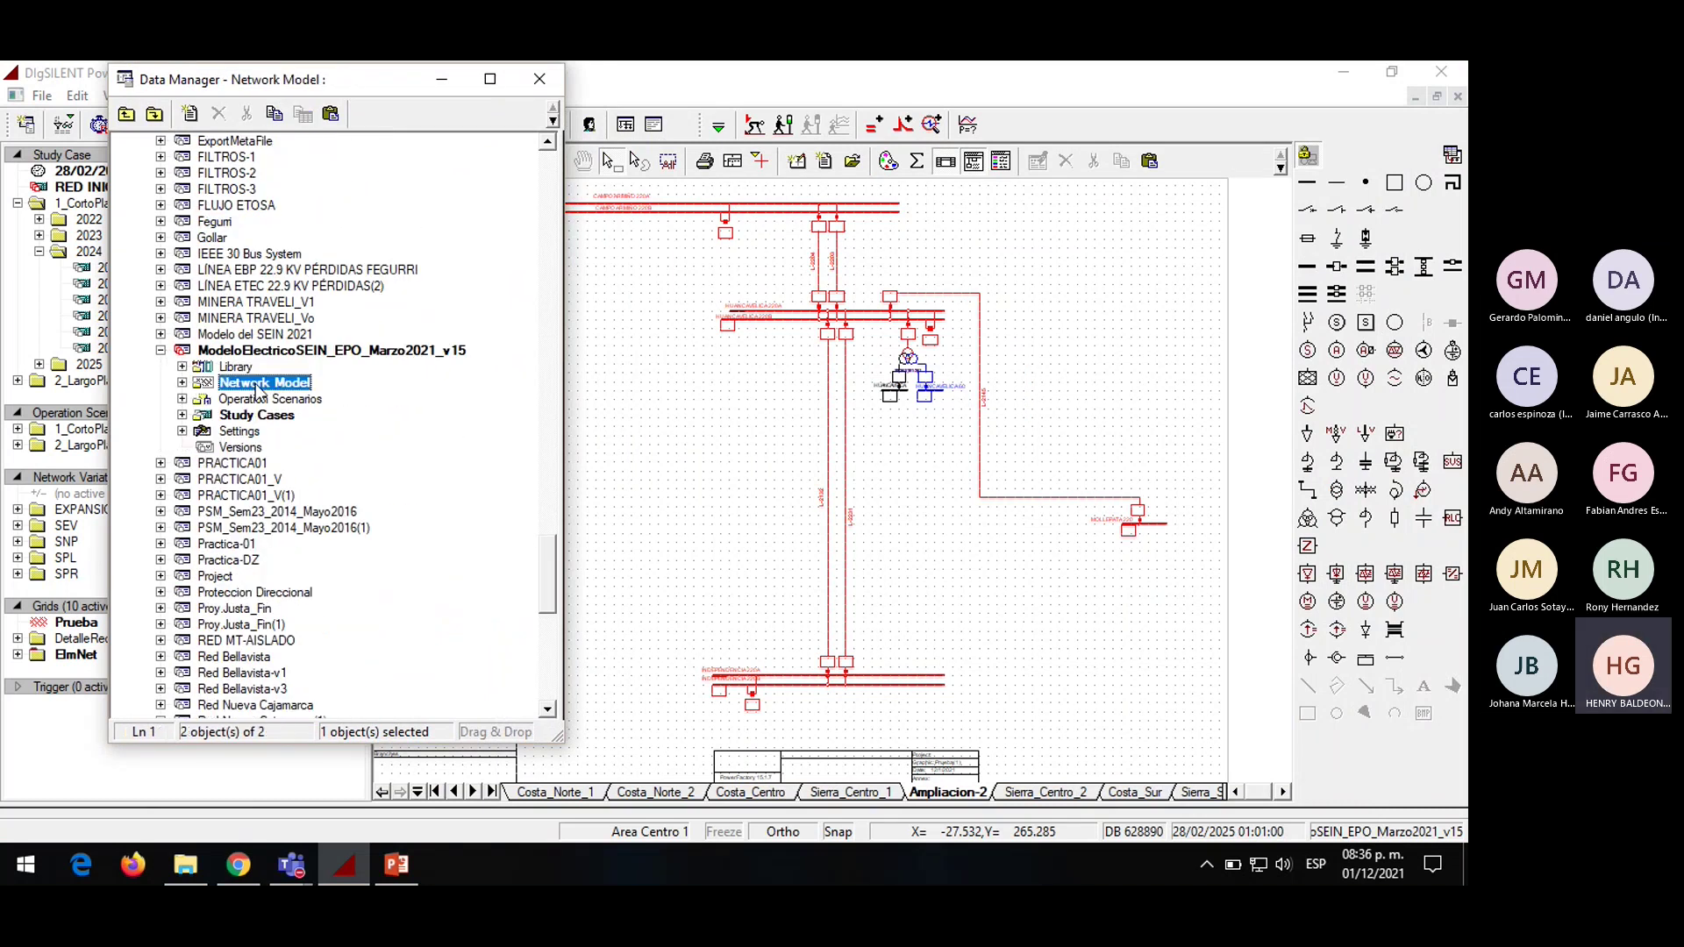
Expand the Network Model down to the Variations folder inside Network Data
click(182, 383)
click(227, 418)
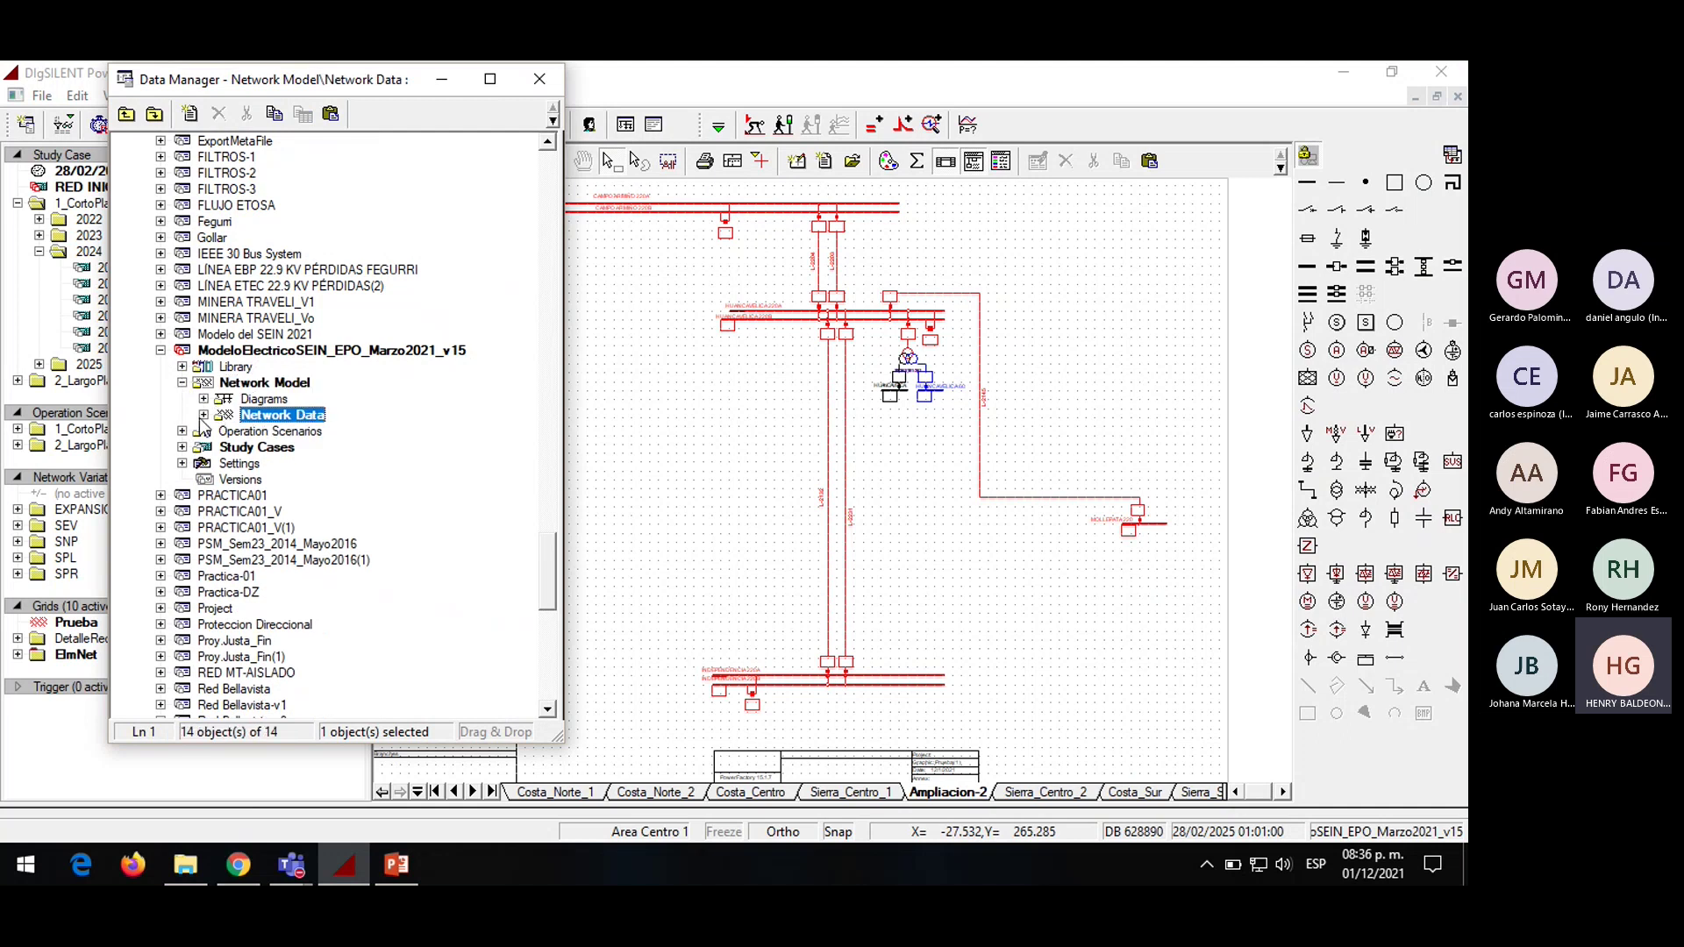
click(204, 416)
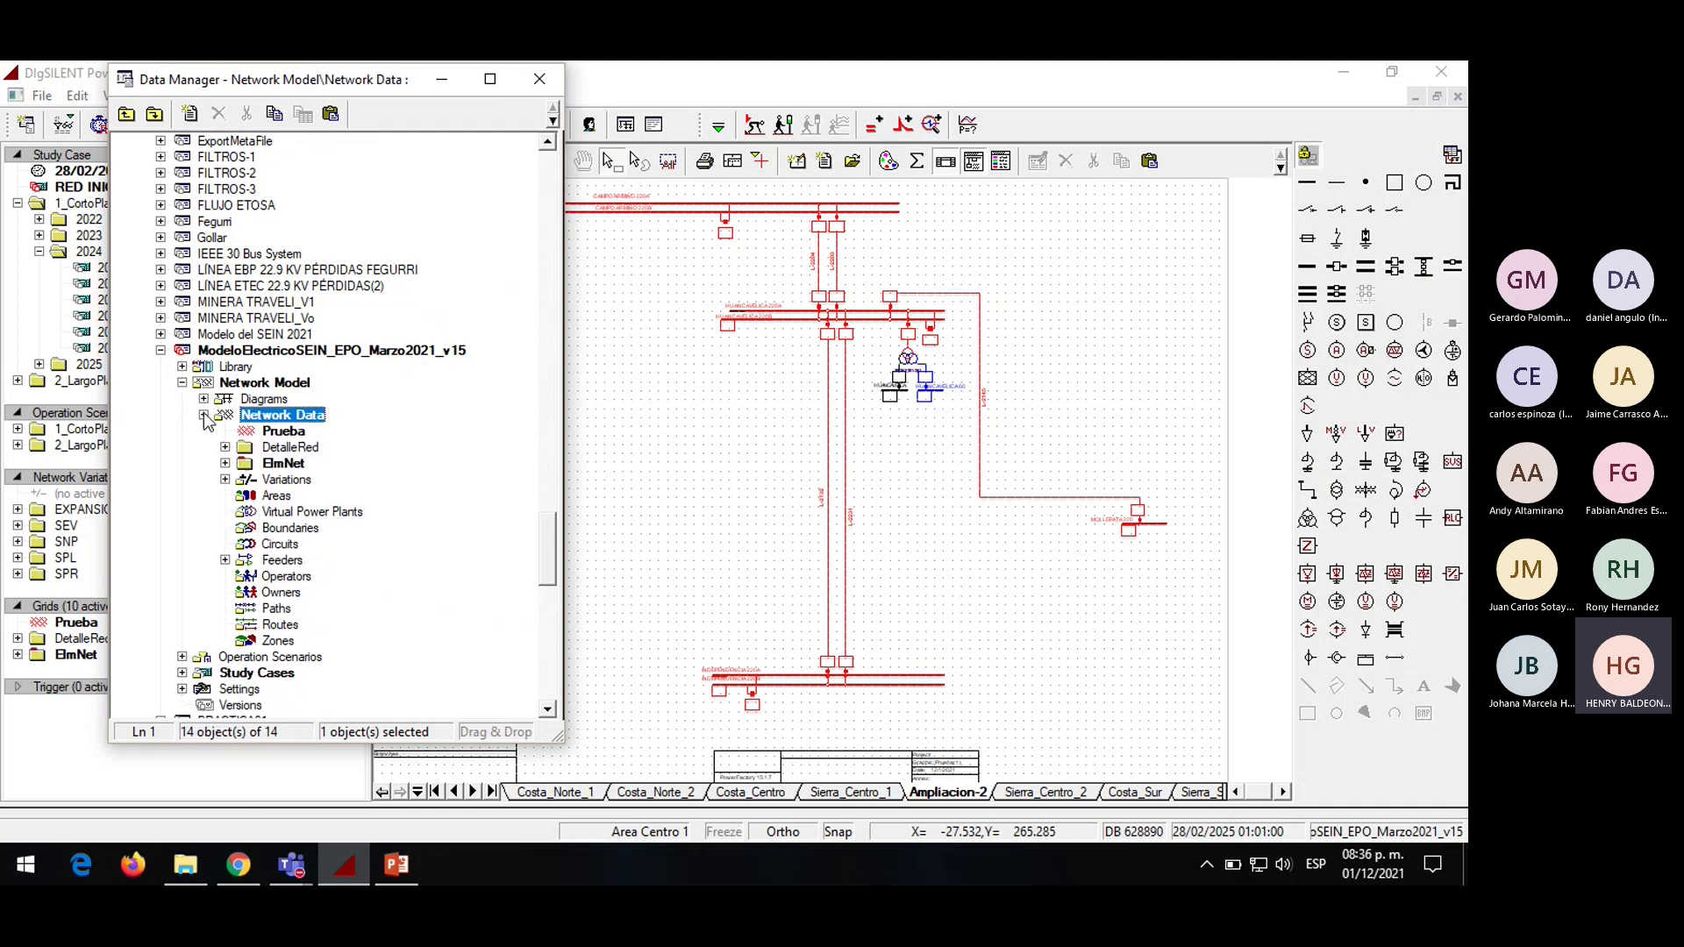
click(279, 481)
click(225, 480)
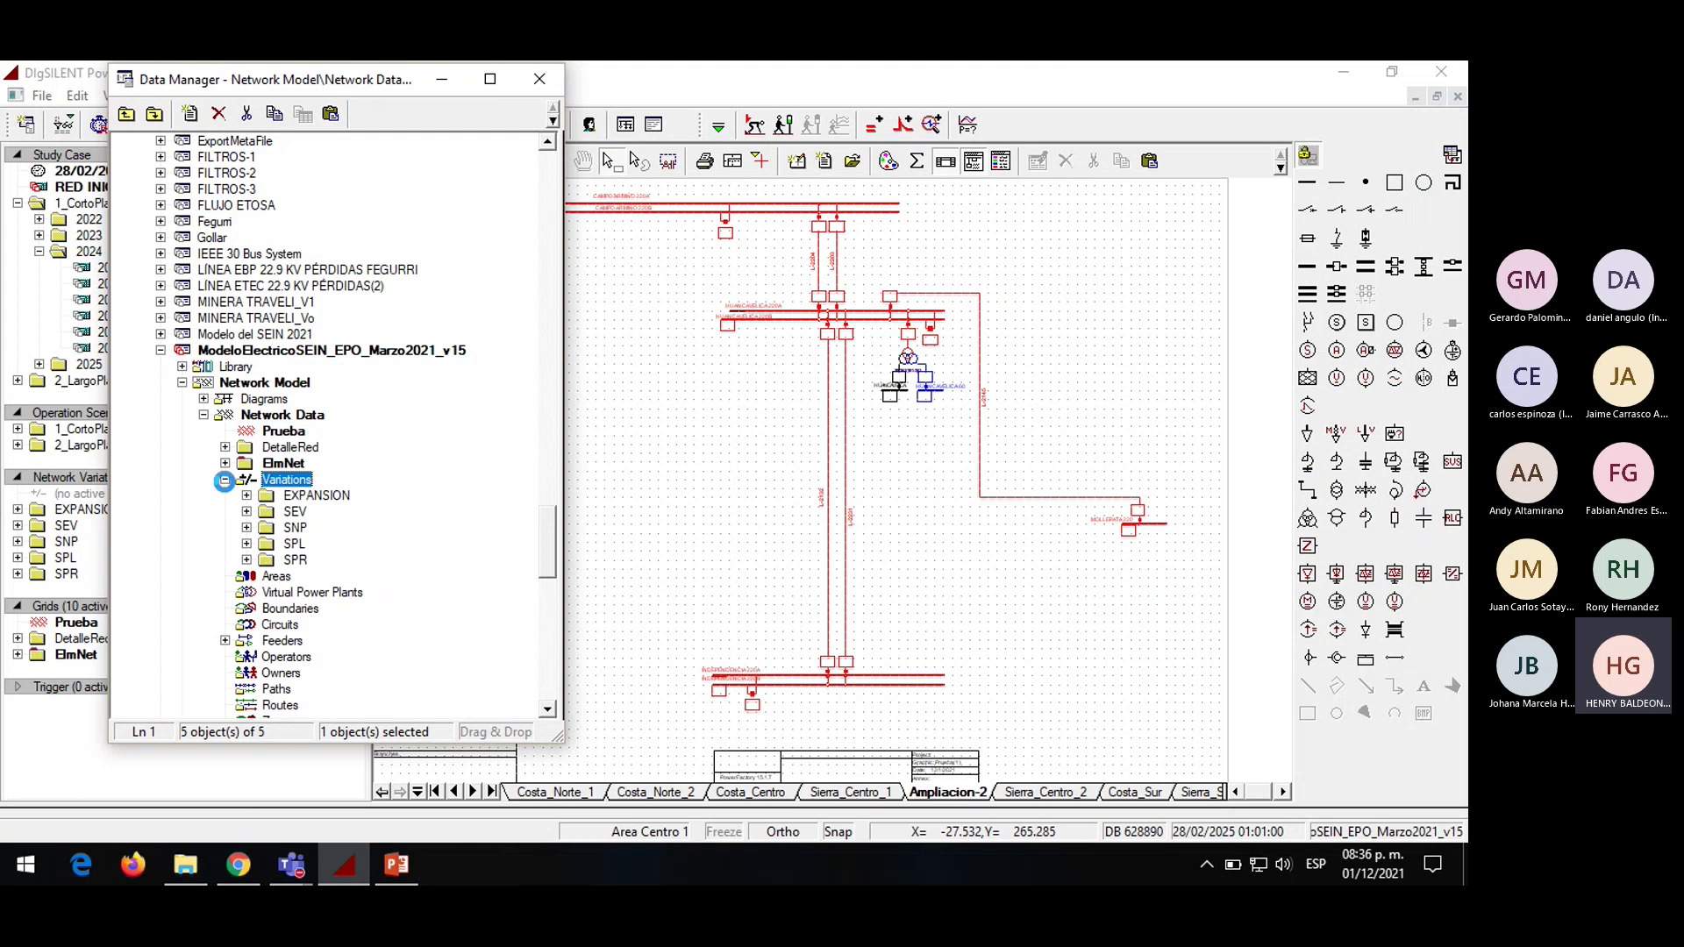
click(226, 481)
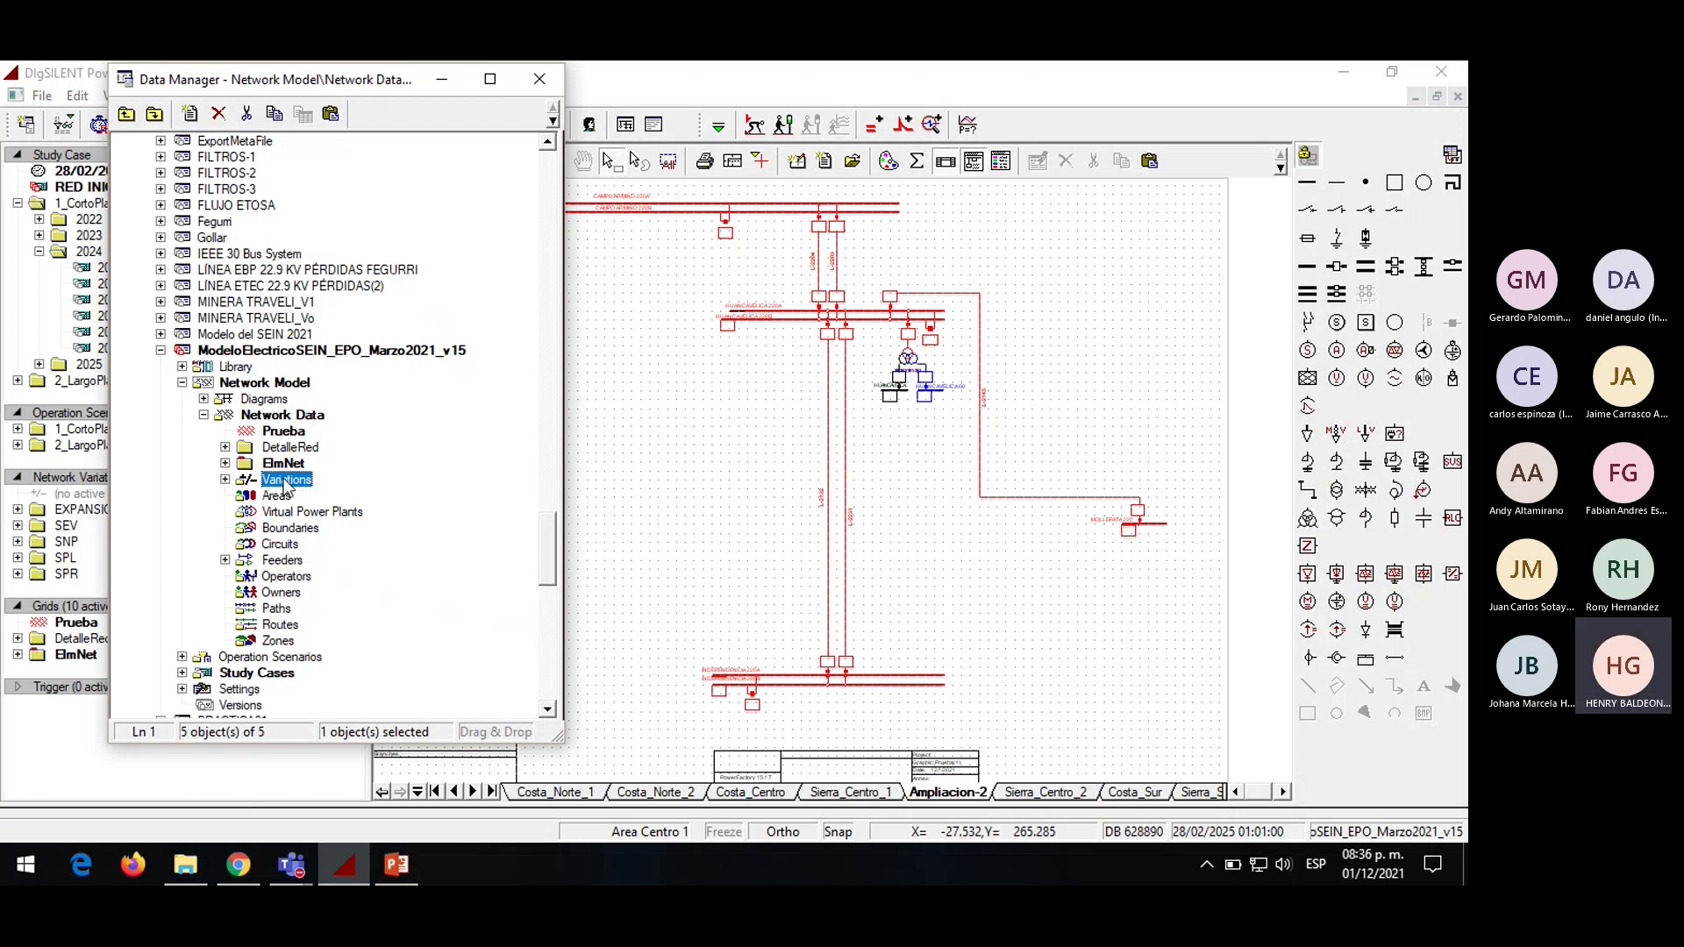
click(225, 481)
Create a new variation named AMPLIACION-10MVA in the Variations folder
right_click(282, 487)
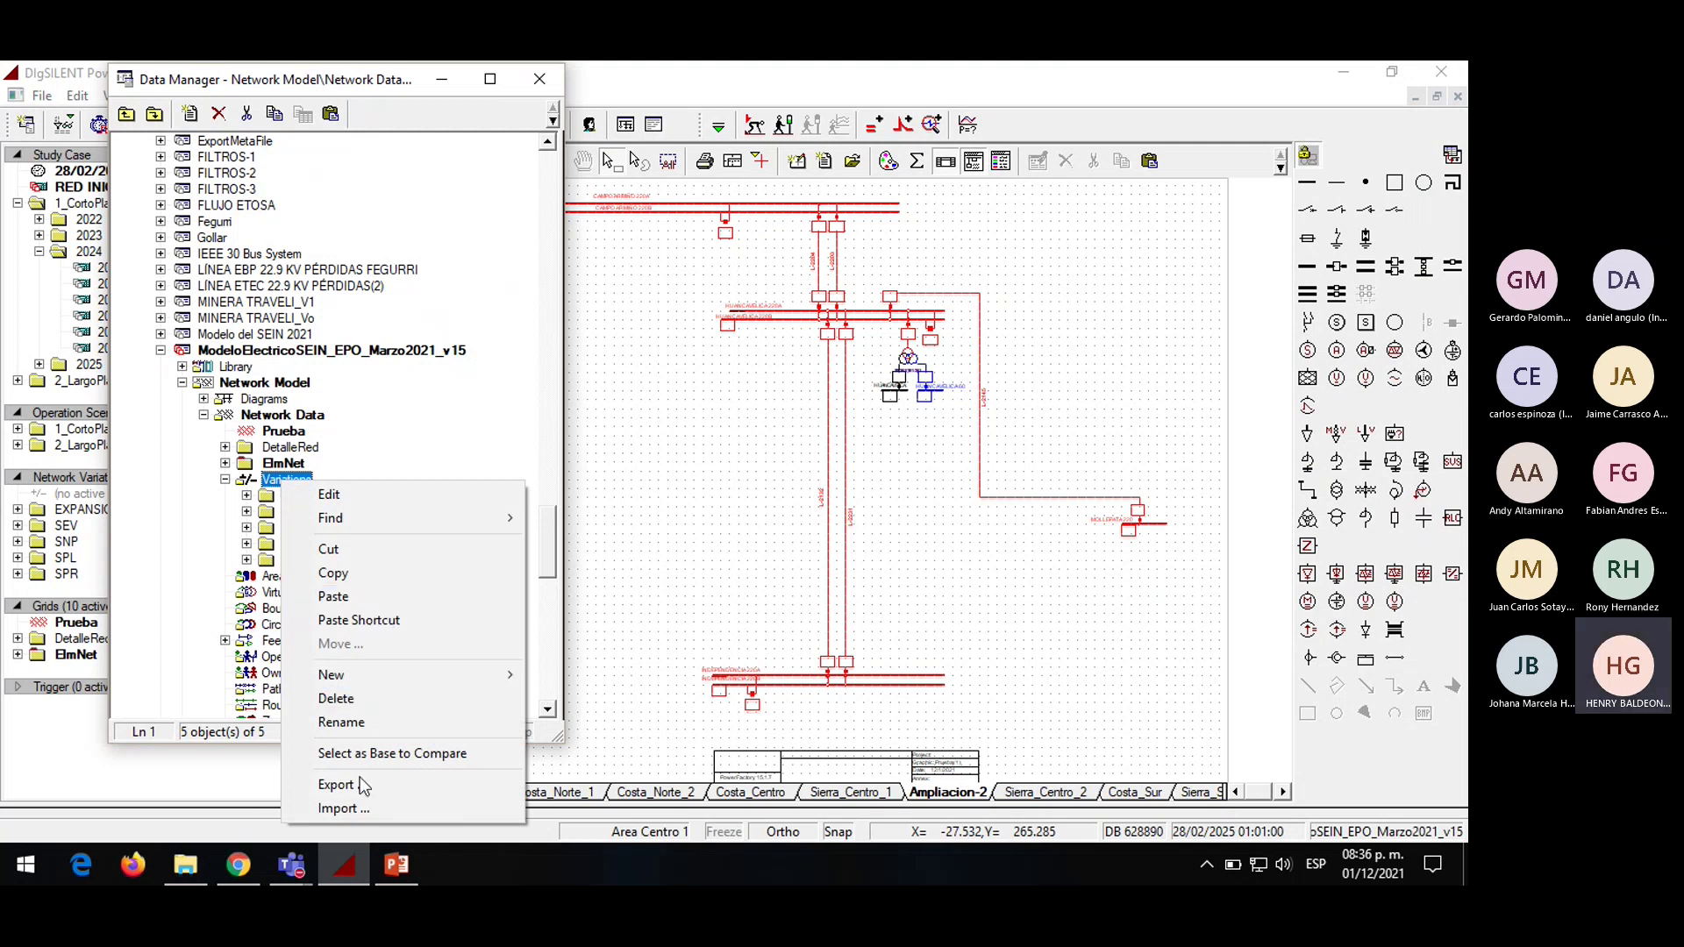
mouse_move(404, 675)
click(586, 675)
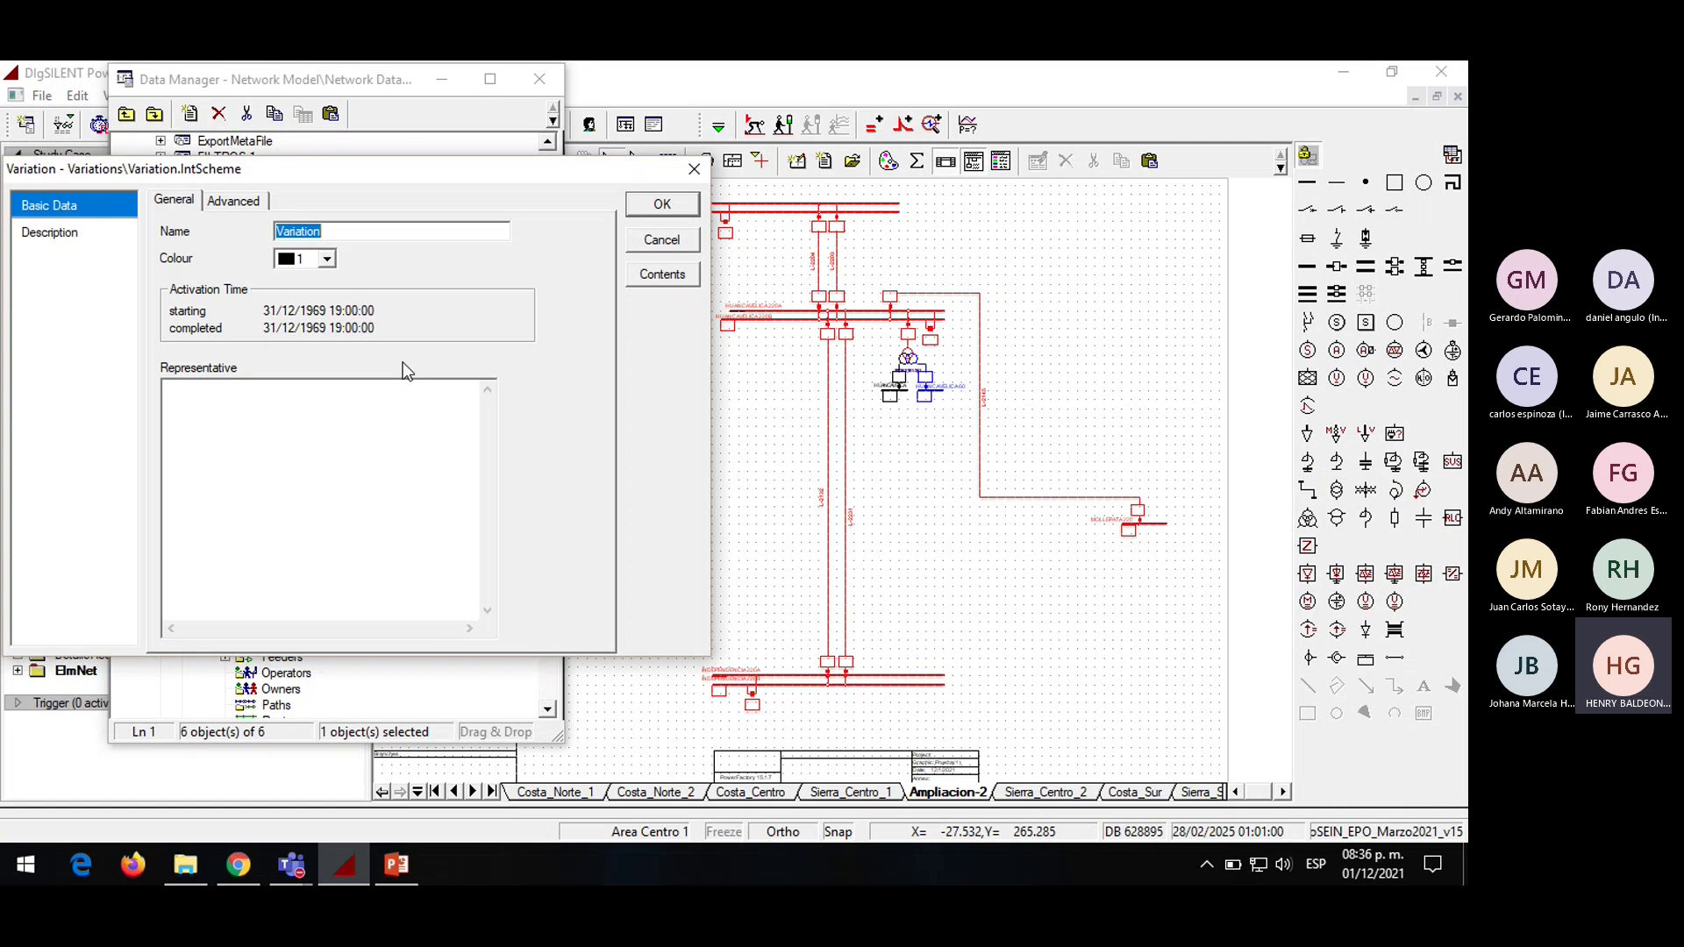
text(AMPLIAACIO)
key(BackSpace)
key(BackSpace)
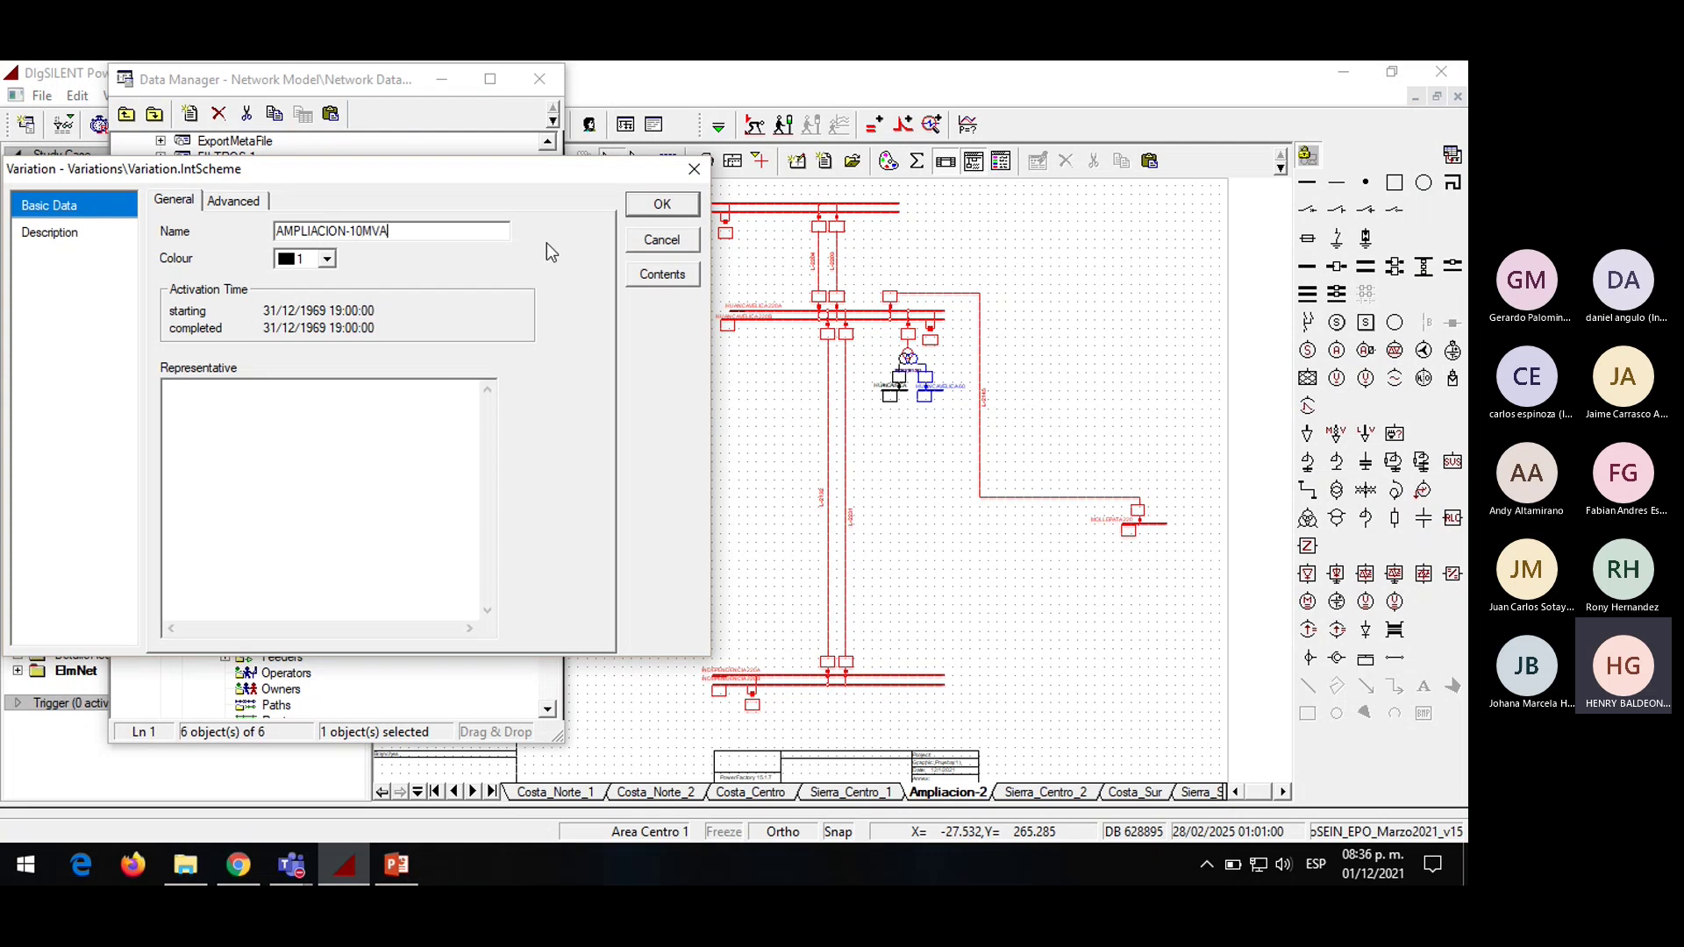
click(662, 204)
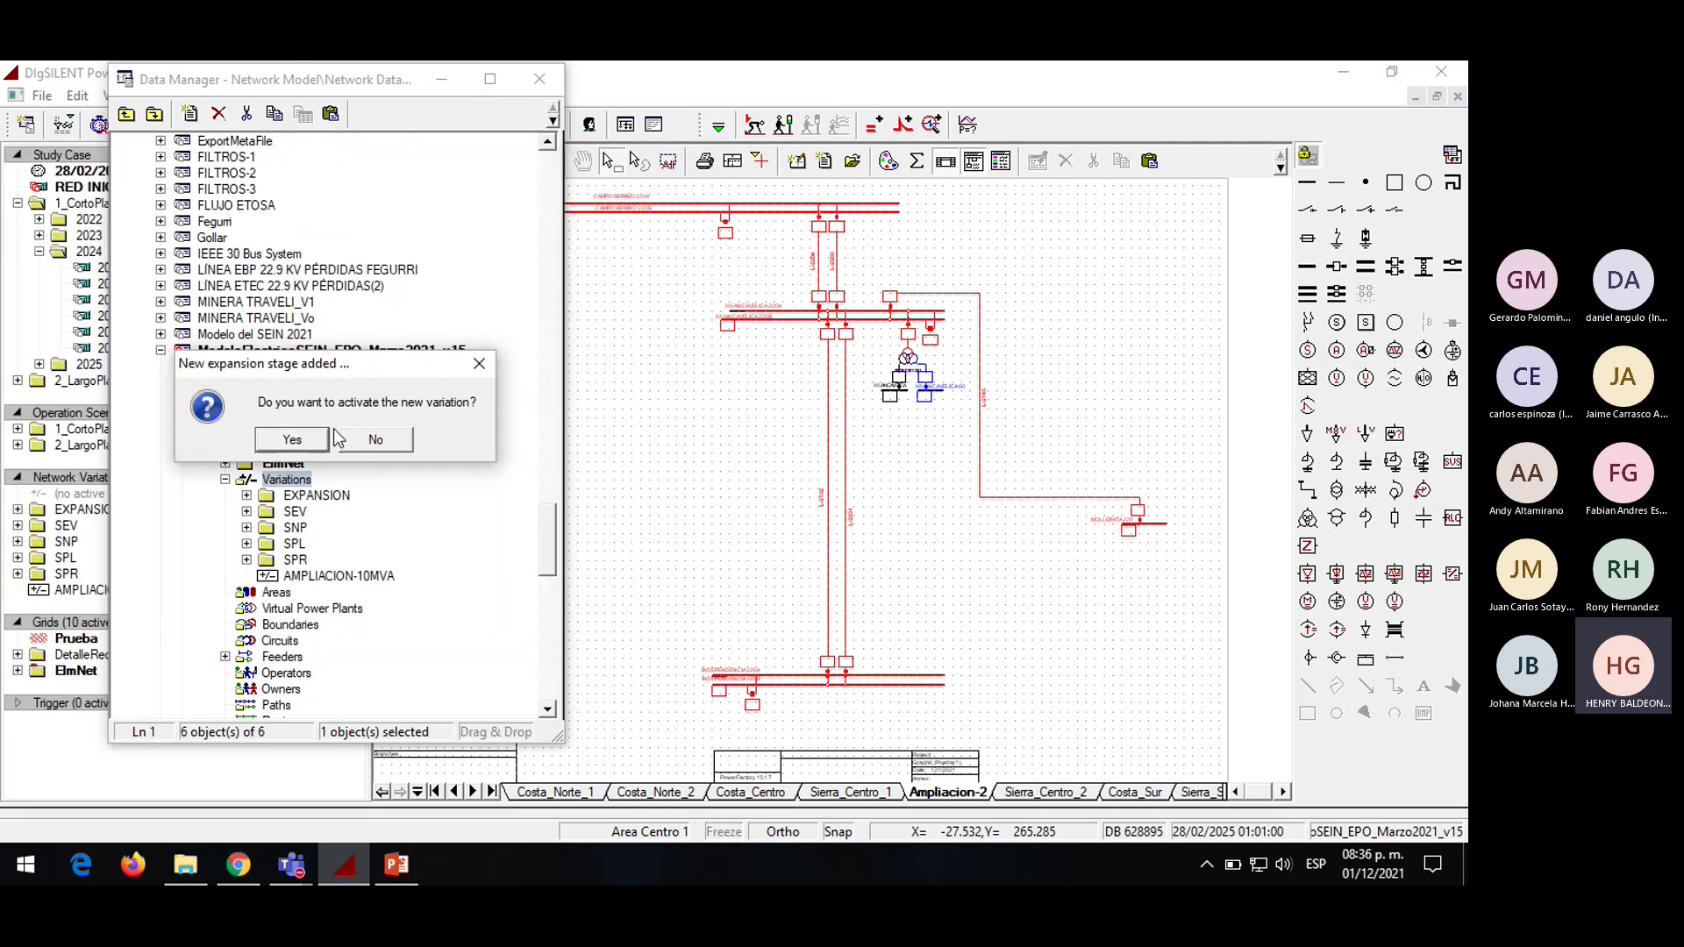
Activate the new variation and accept its expansion stage, declining to change the study time to 31/12/1969 19:00:00
click(292, 439)
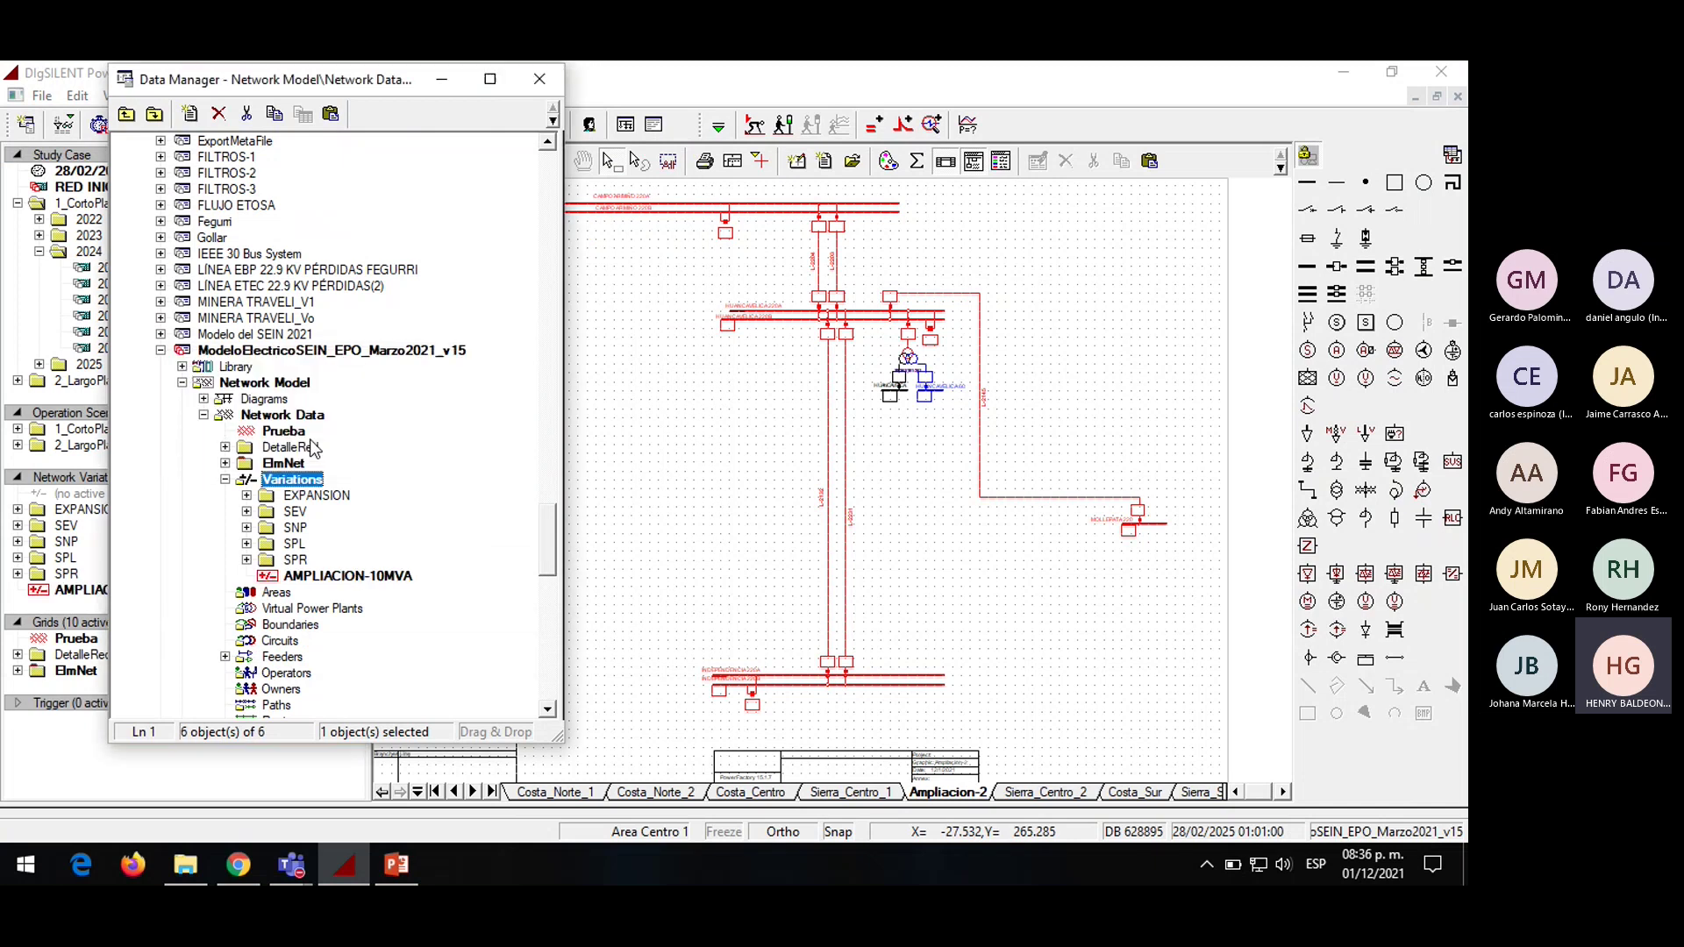
click(660, 233)
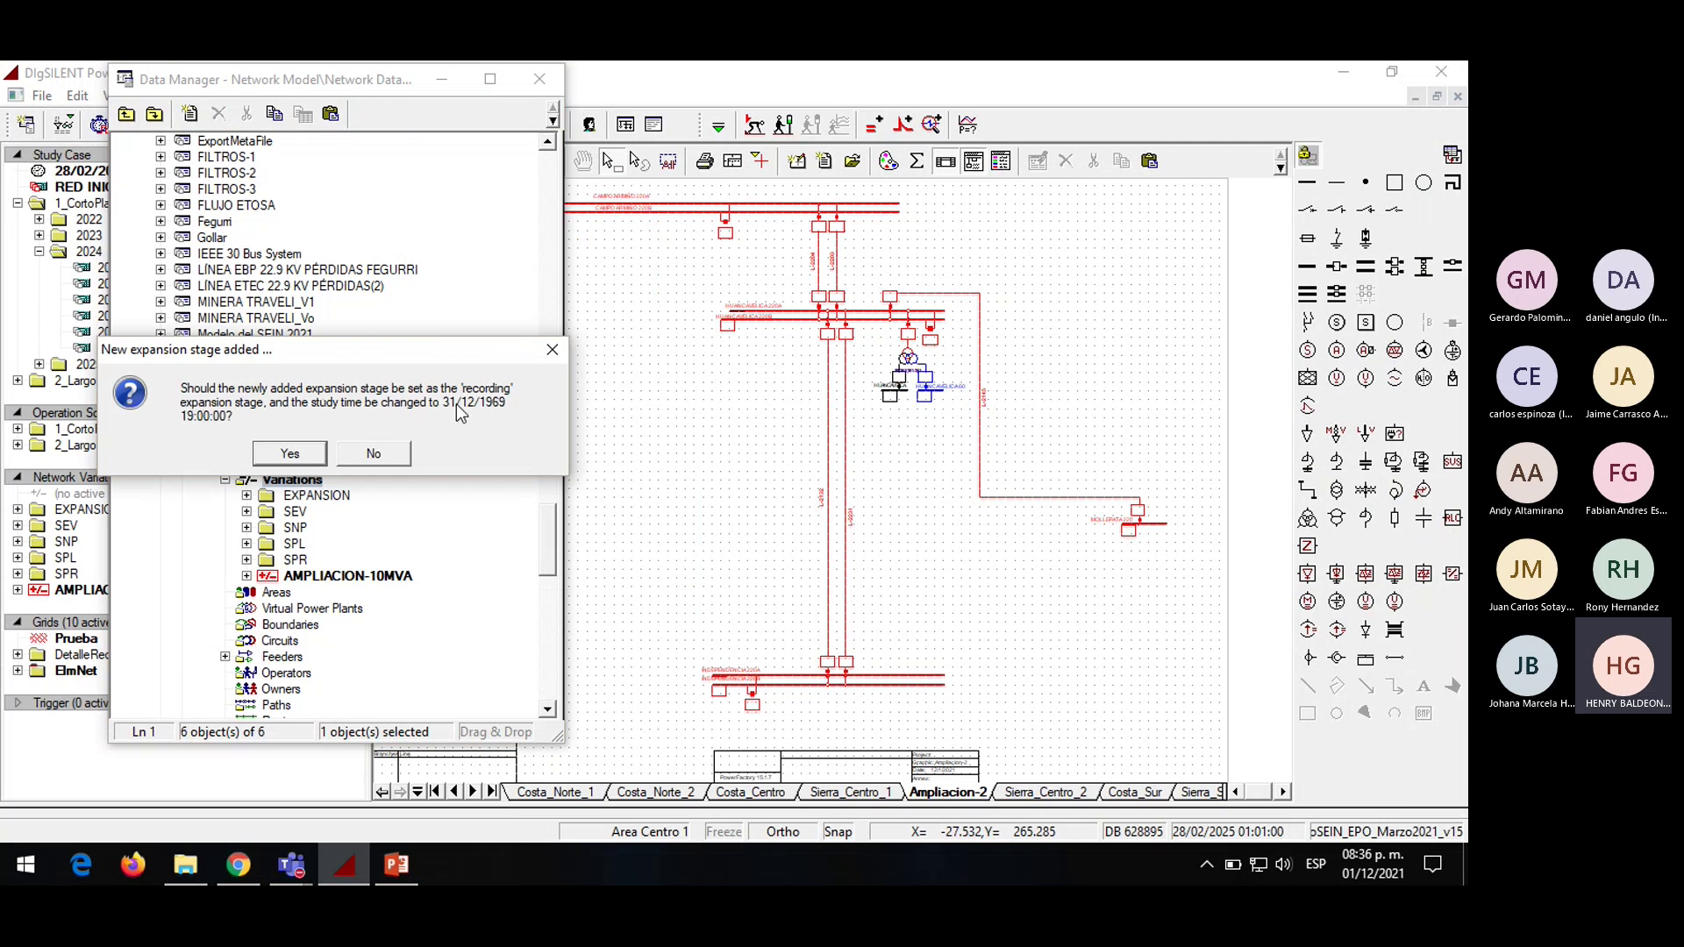
click(379, 451)
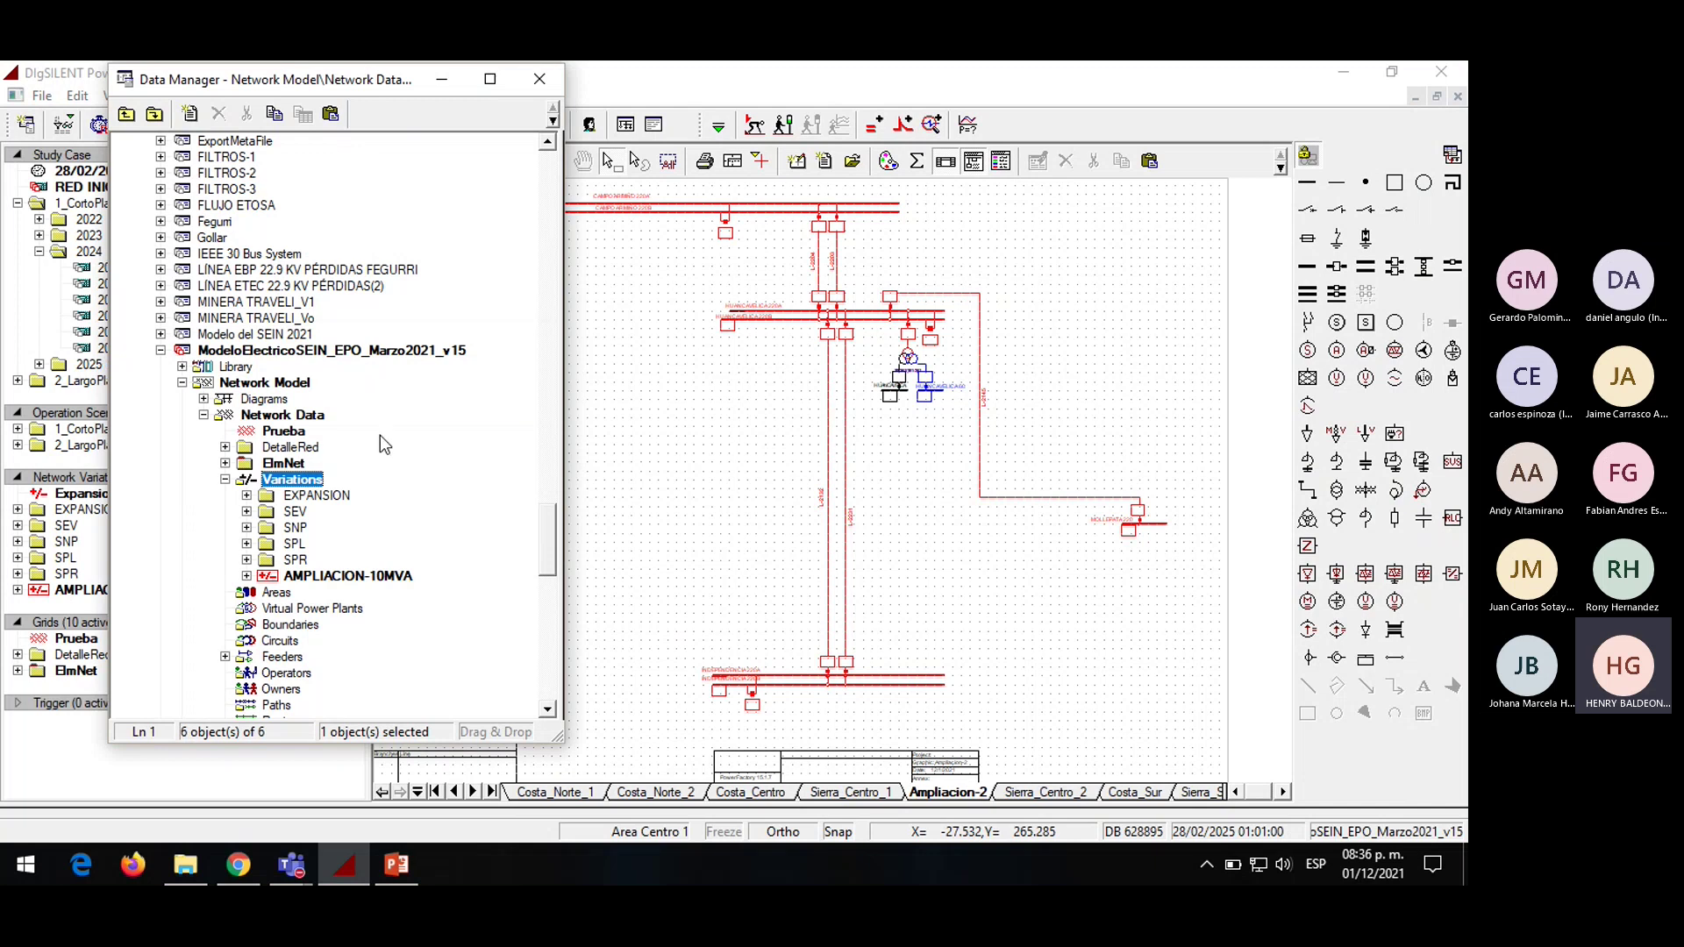
Move the Data Manager clear of the diagram and stretch both Huancavelica 220 busbars further west
drag(331, 81, 253, 79)
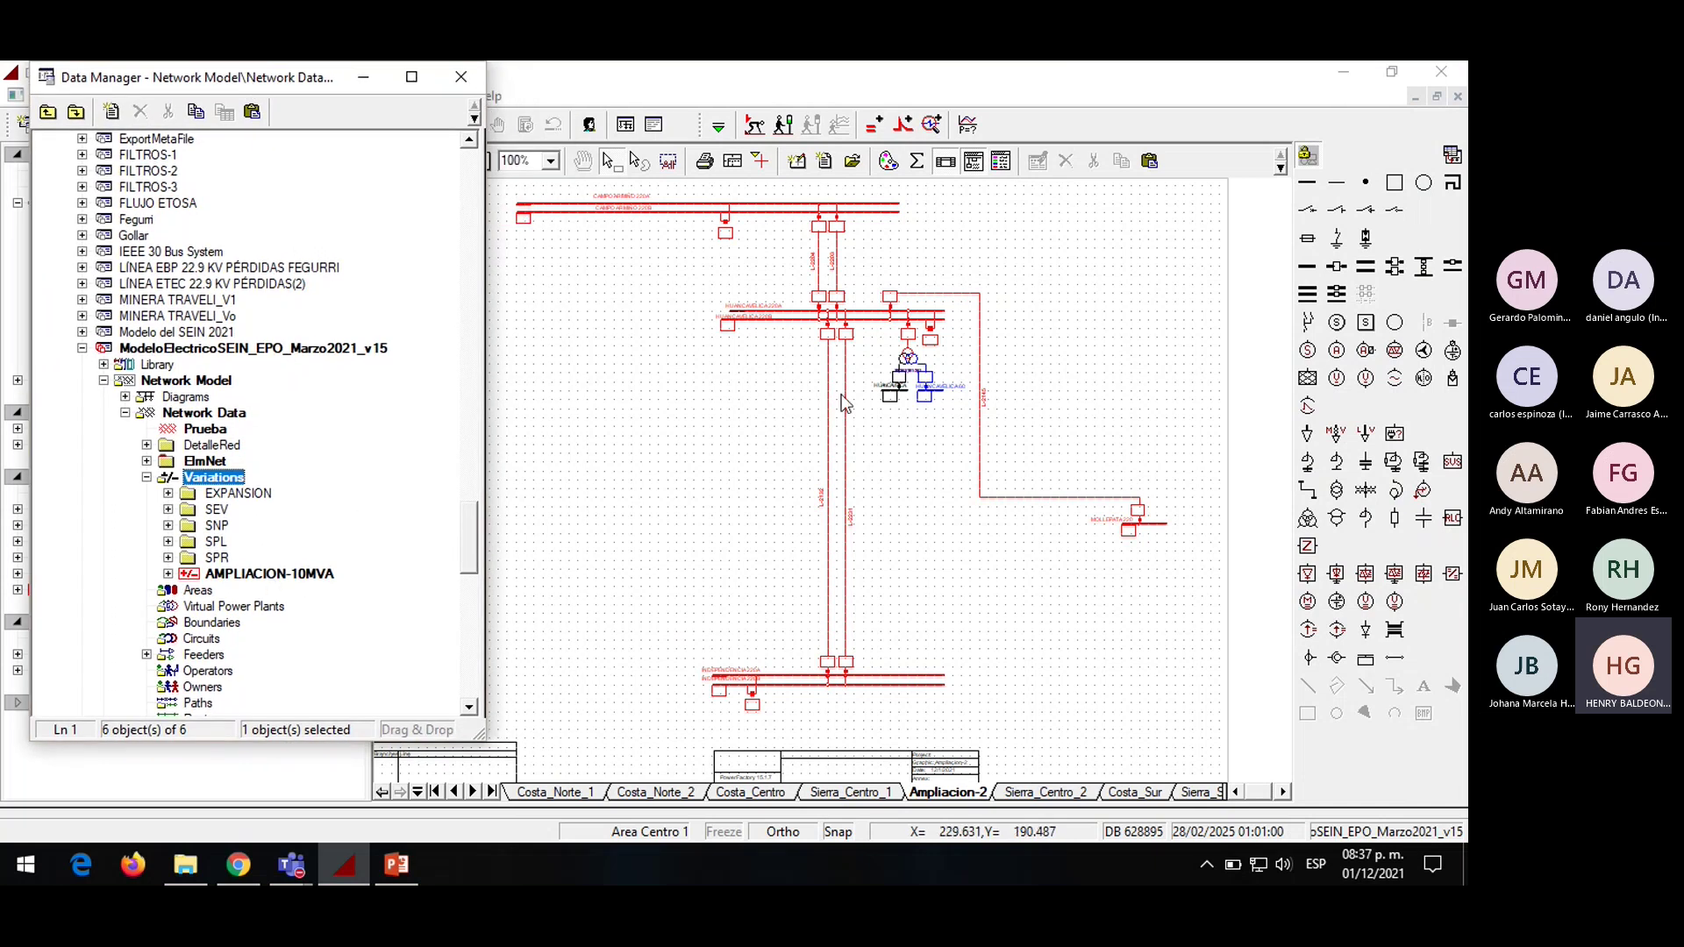
click(719, 320)
drag(722, 321, 654, 310)
click(742, 311)
click(1019, 250)
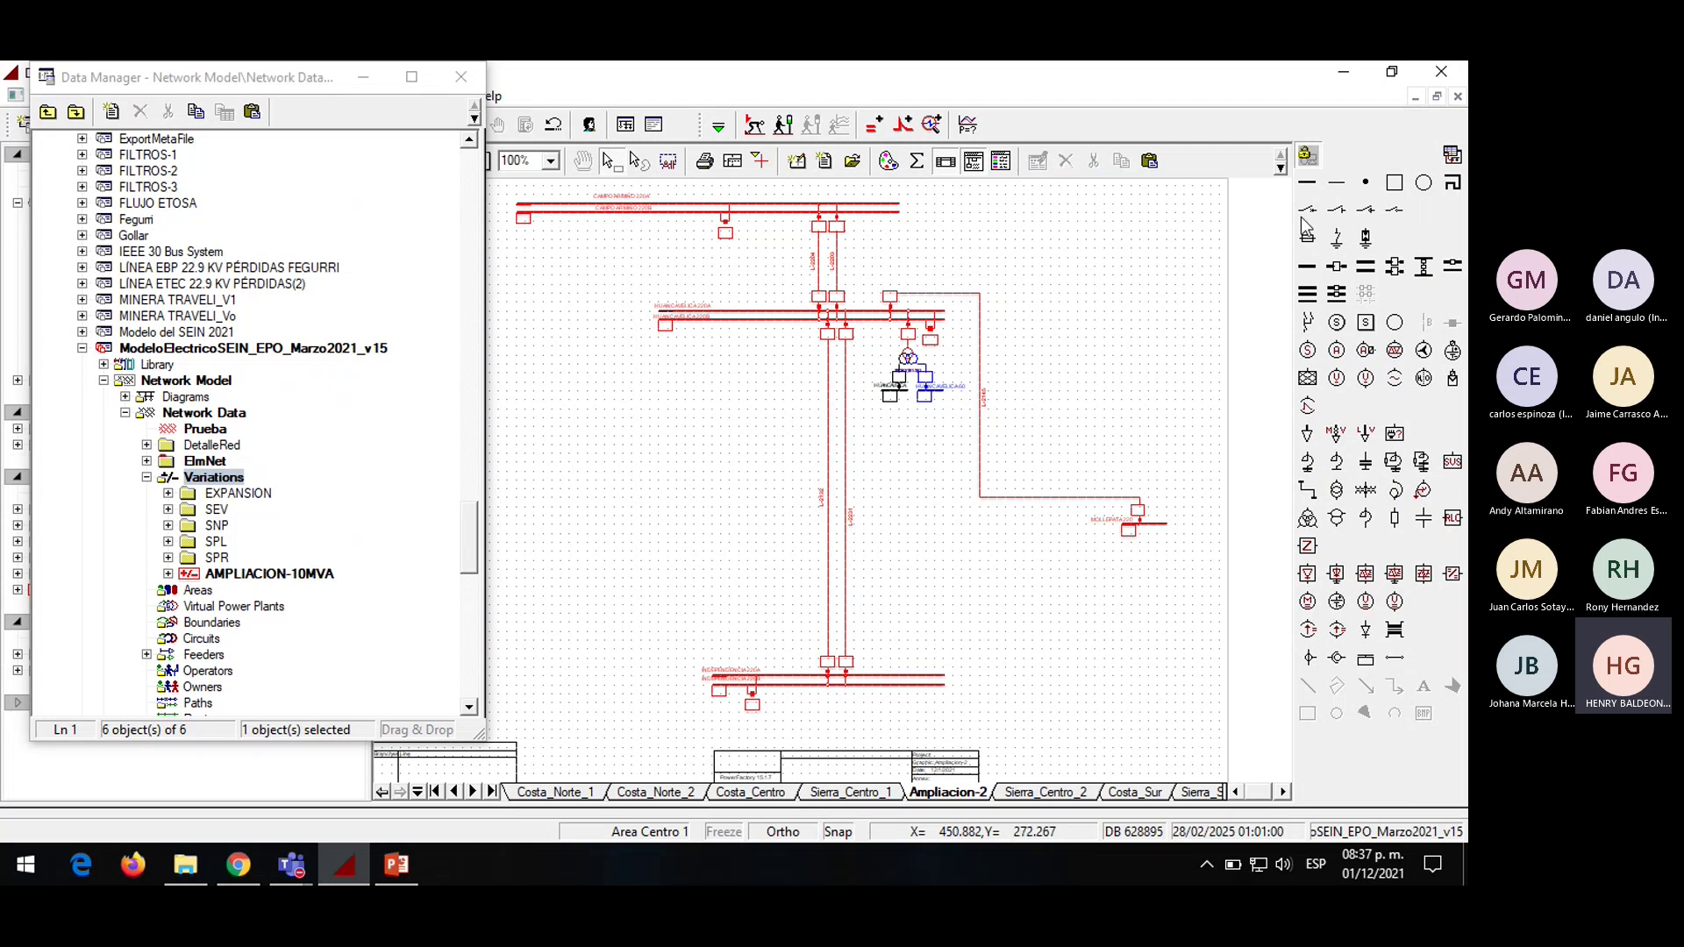
Place a single busbar below Huancavelica and connect it by a line to a free bay of the HUANCAVELICA_220 substation
click(1308, 182)
click(693, 476)
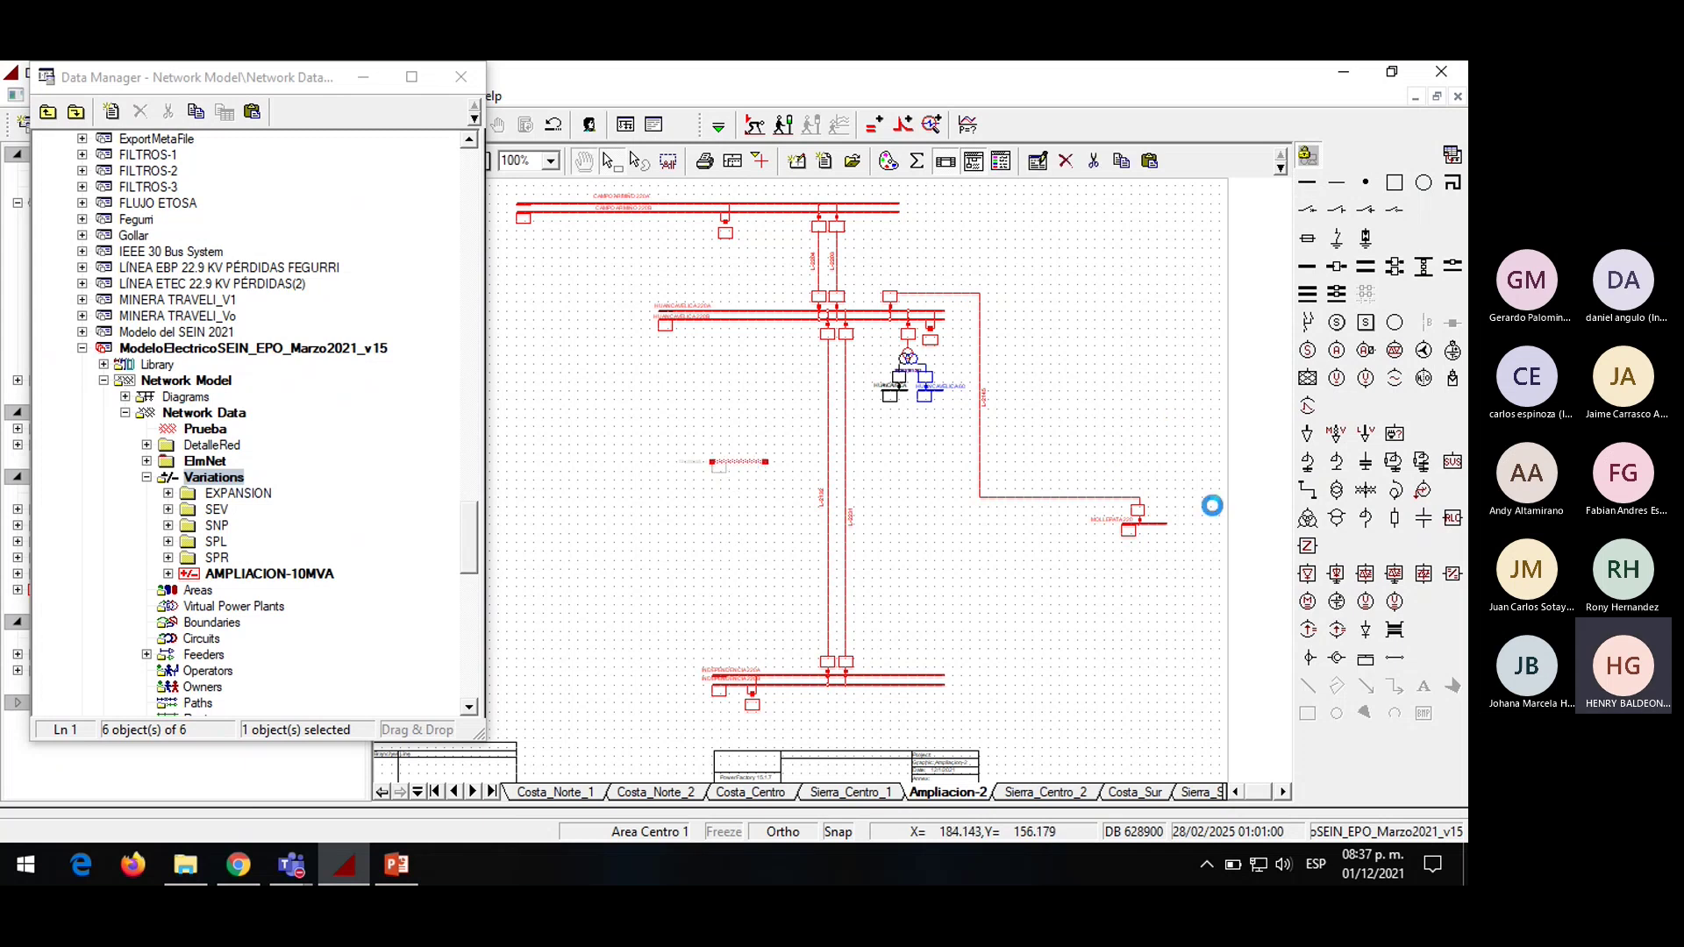
click(1307, 489)
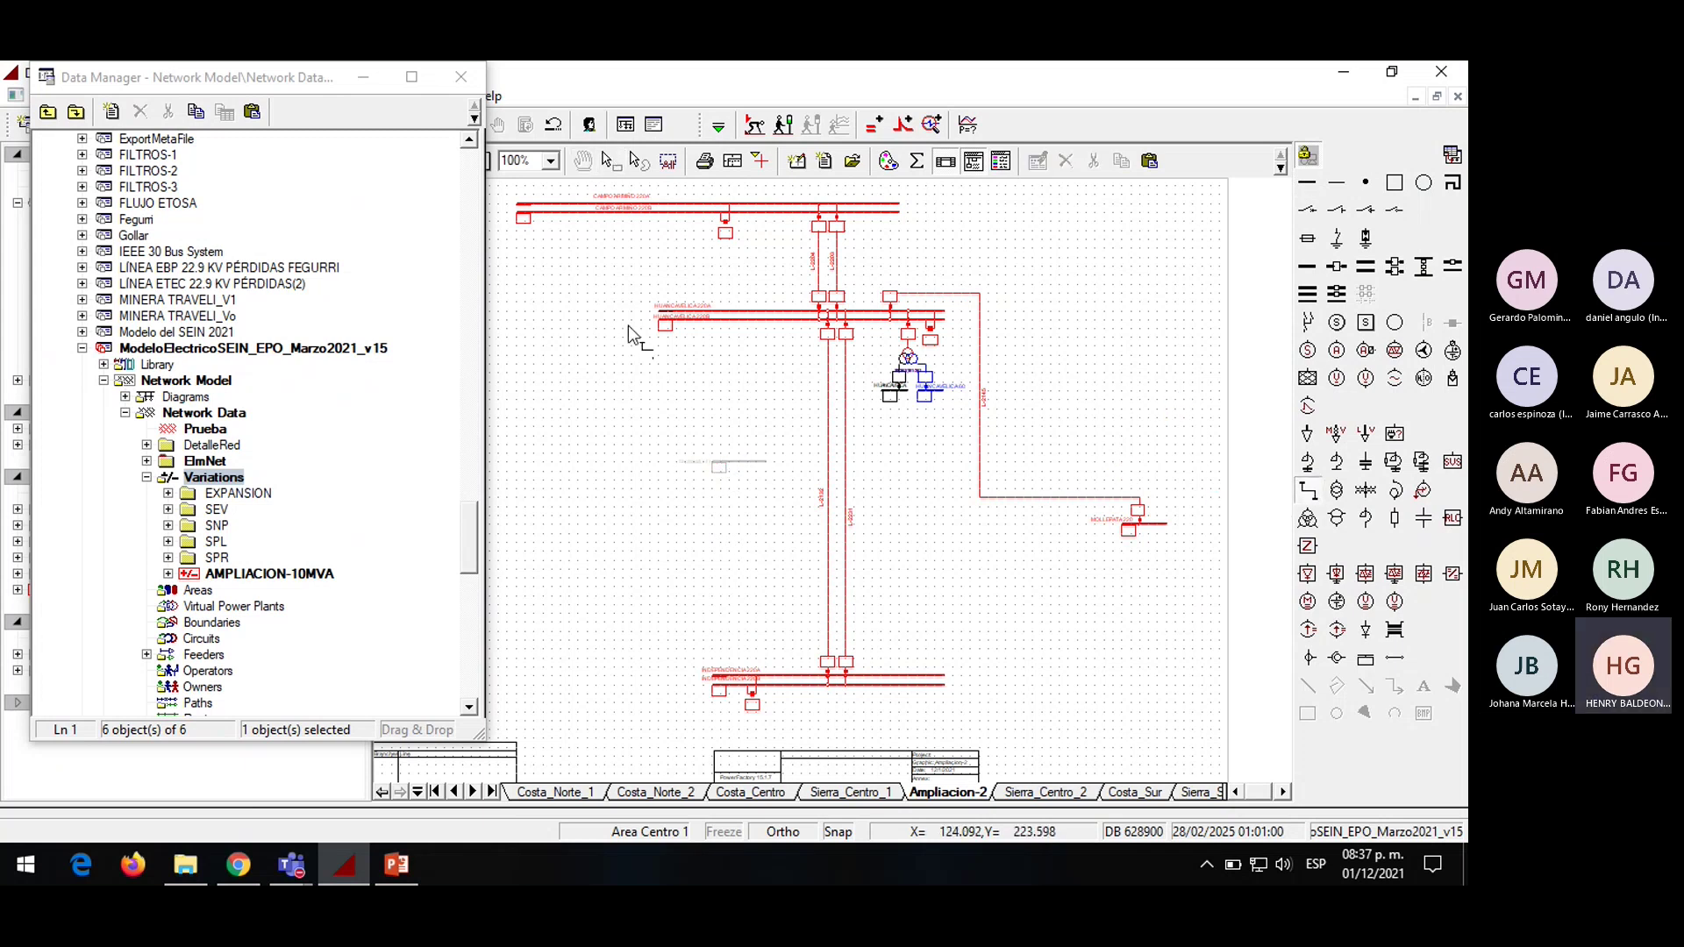
double_click(747, 321)
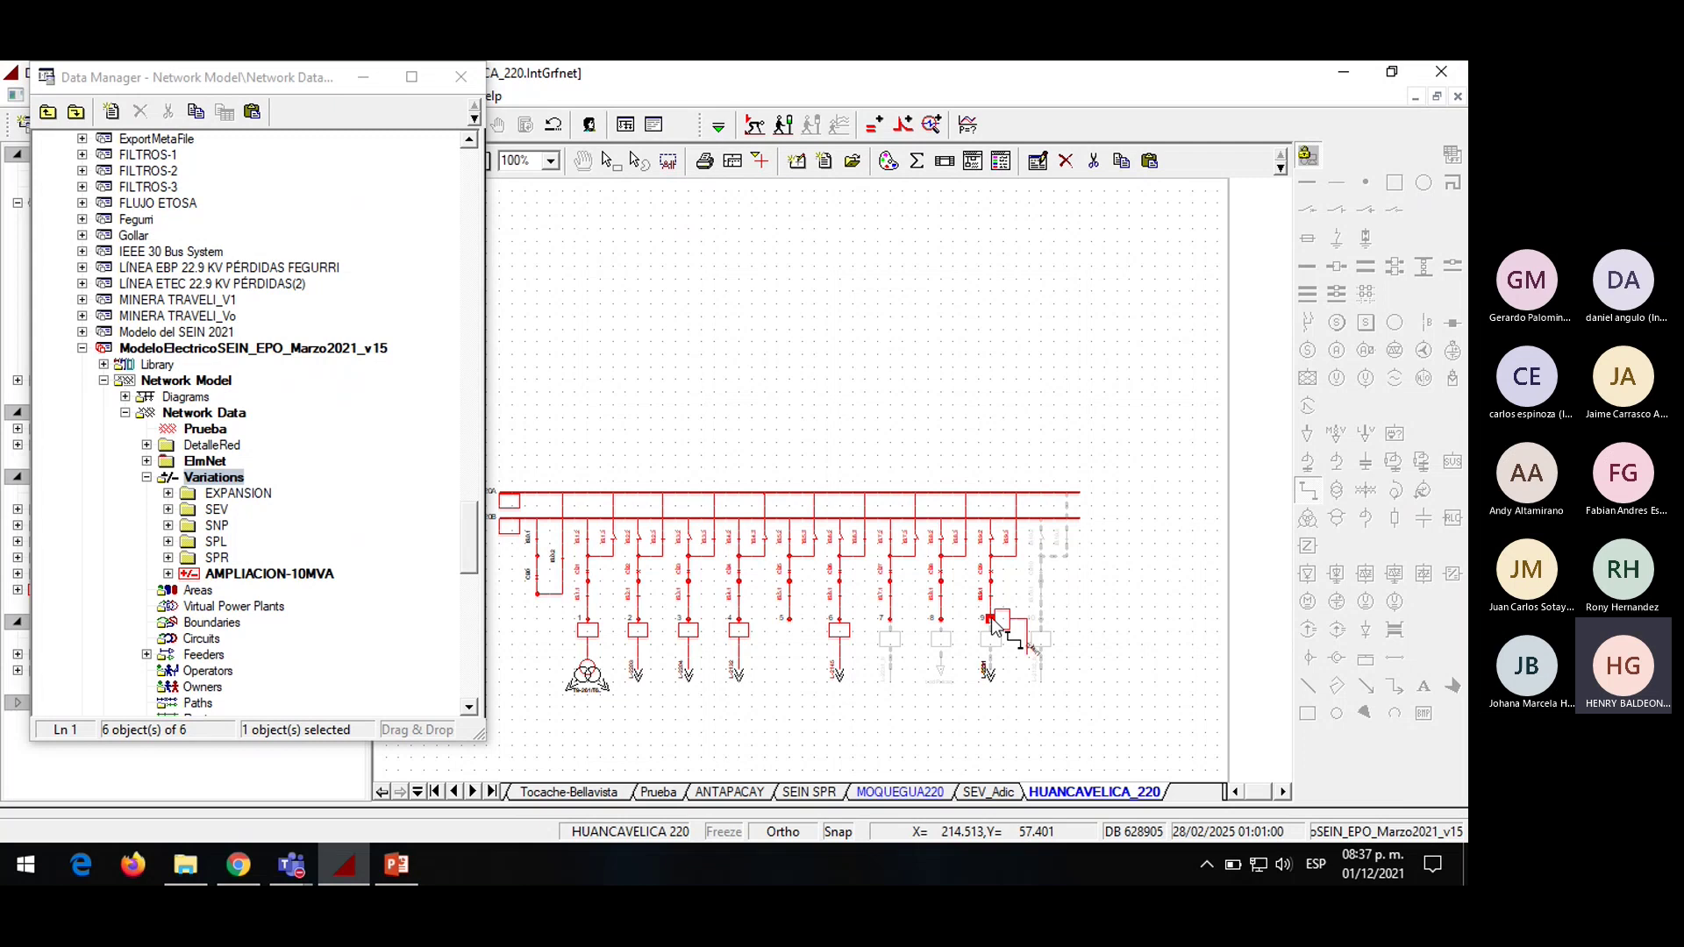
click(991, 620)
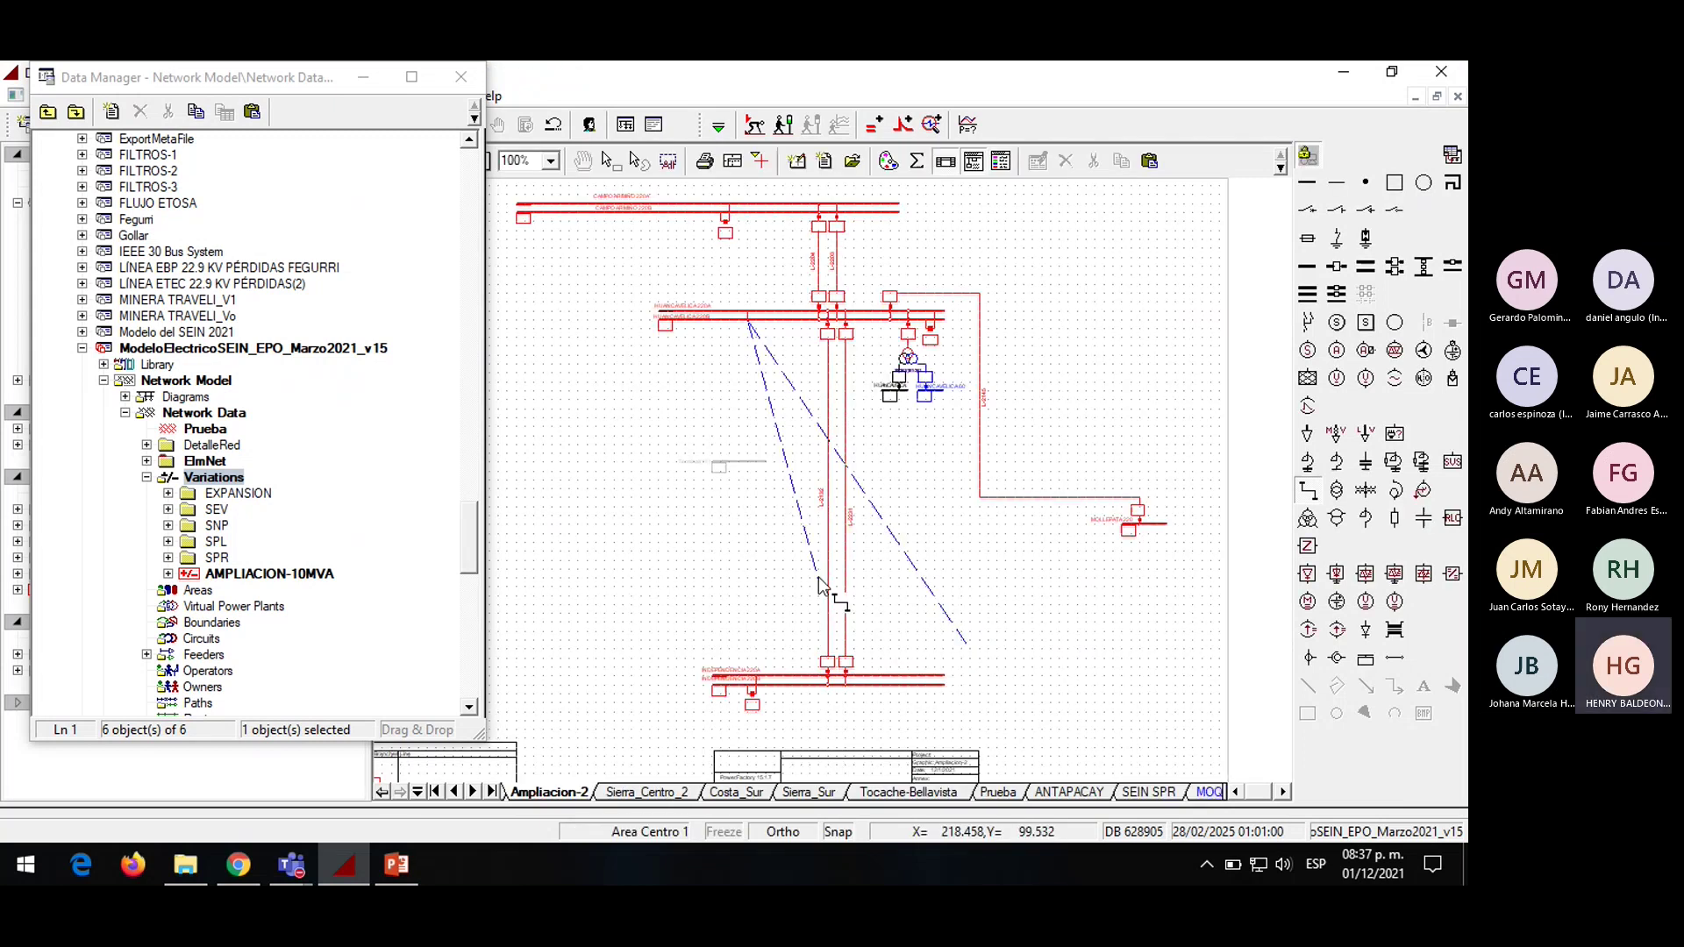
click(744, 673)
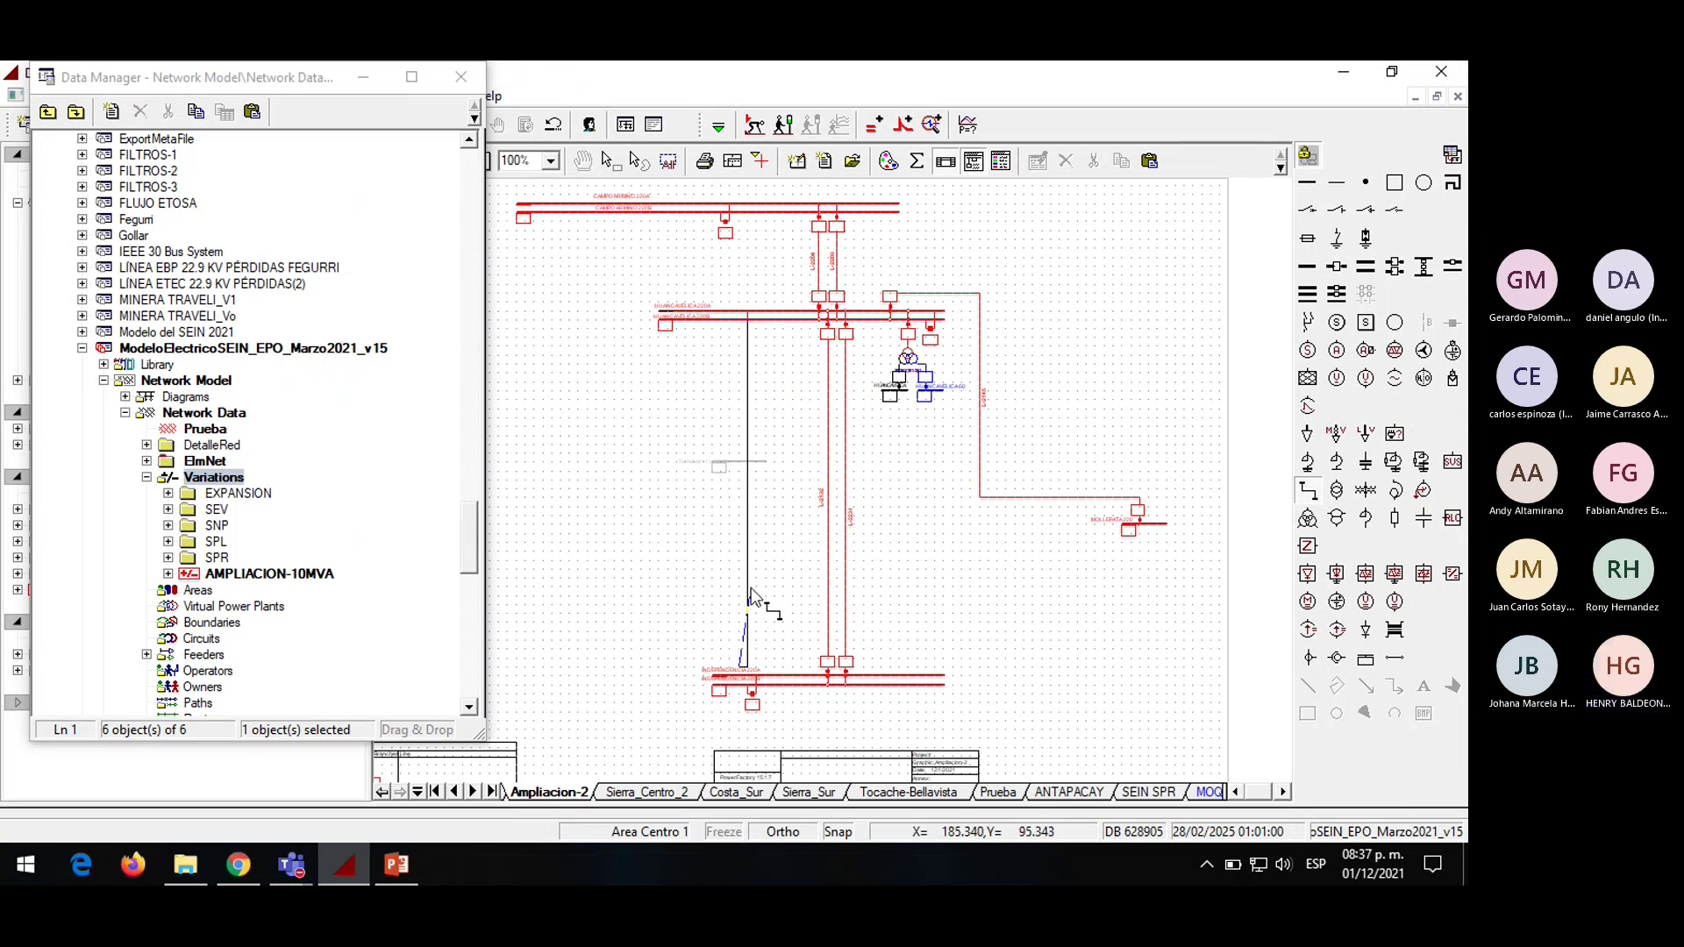
click(737, 460)
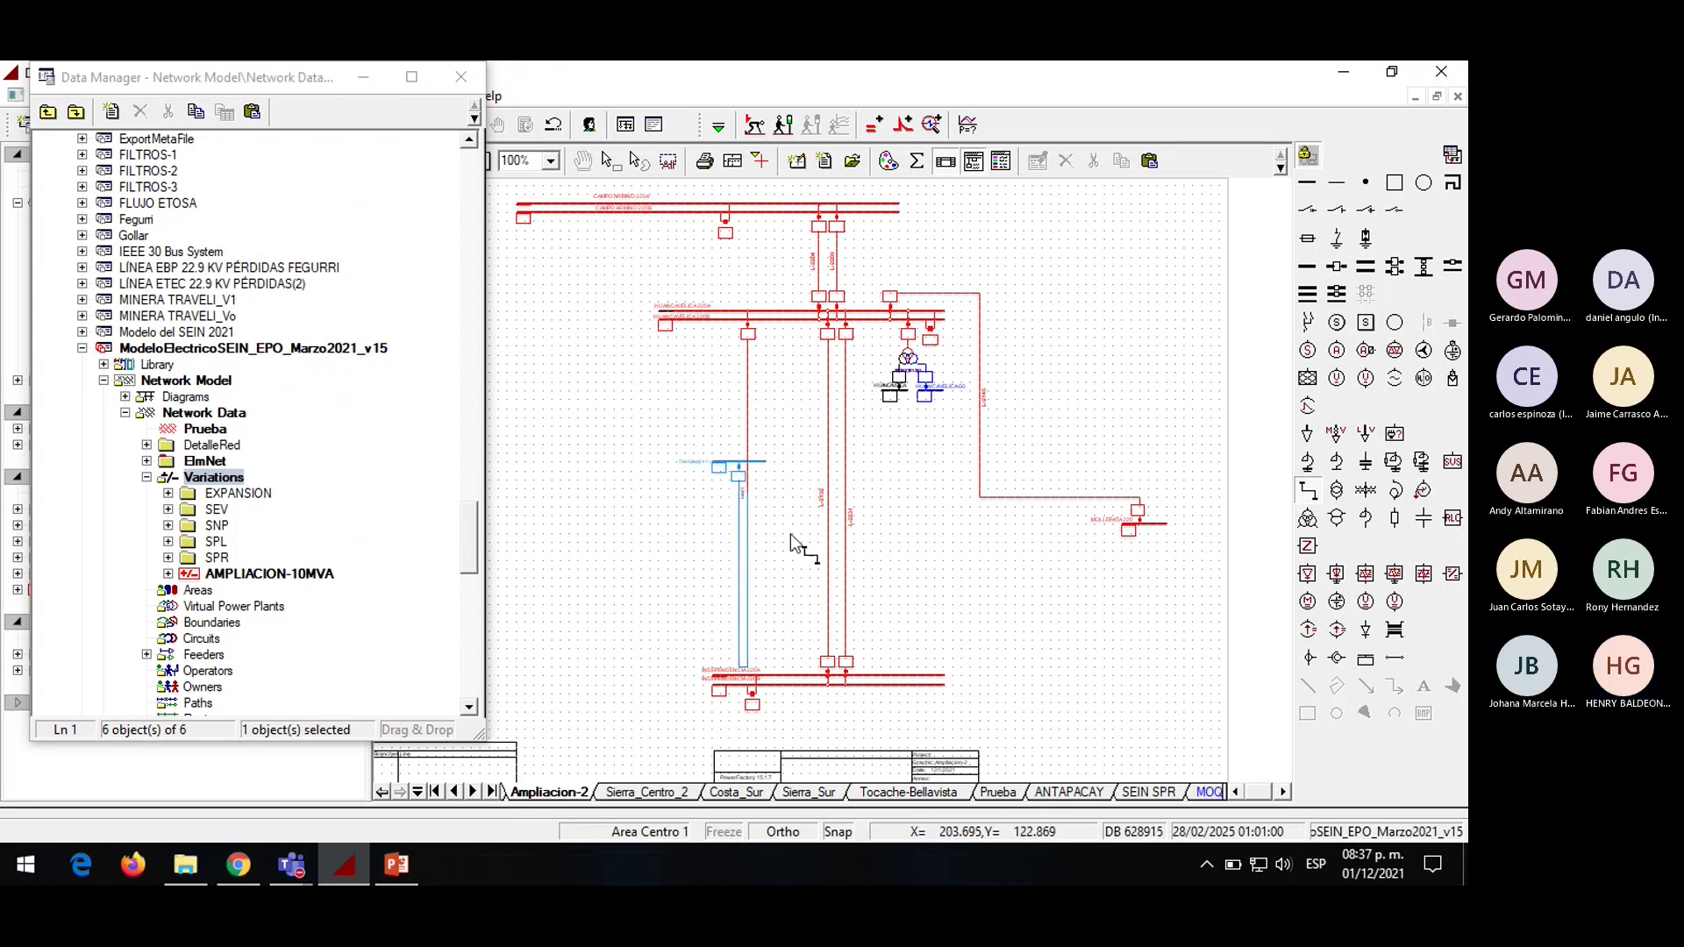
Reshape the new line so it runs straight down from Huancavelica to the new busbar
click(748, 565)
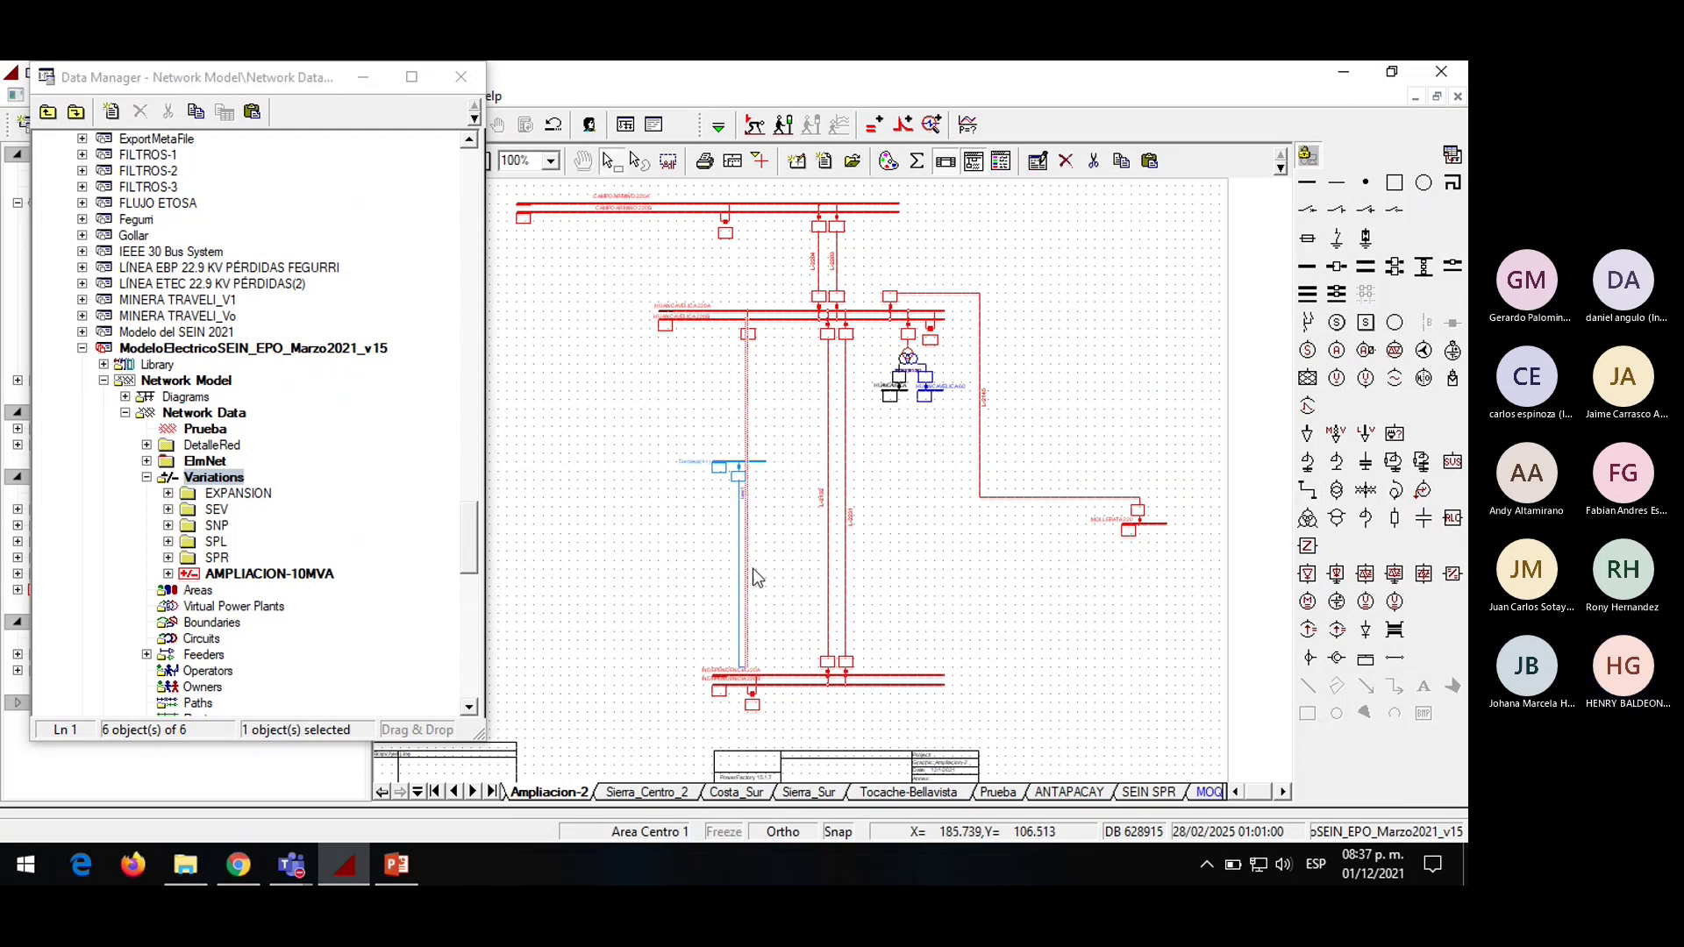
click(745, 666)
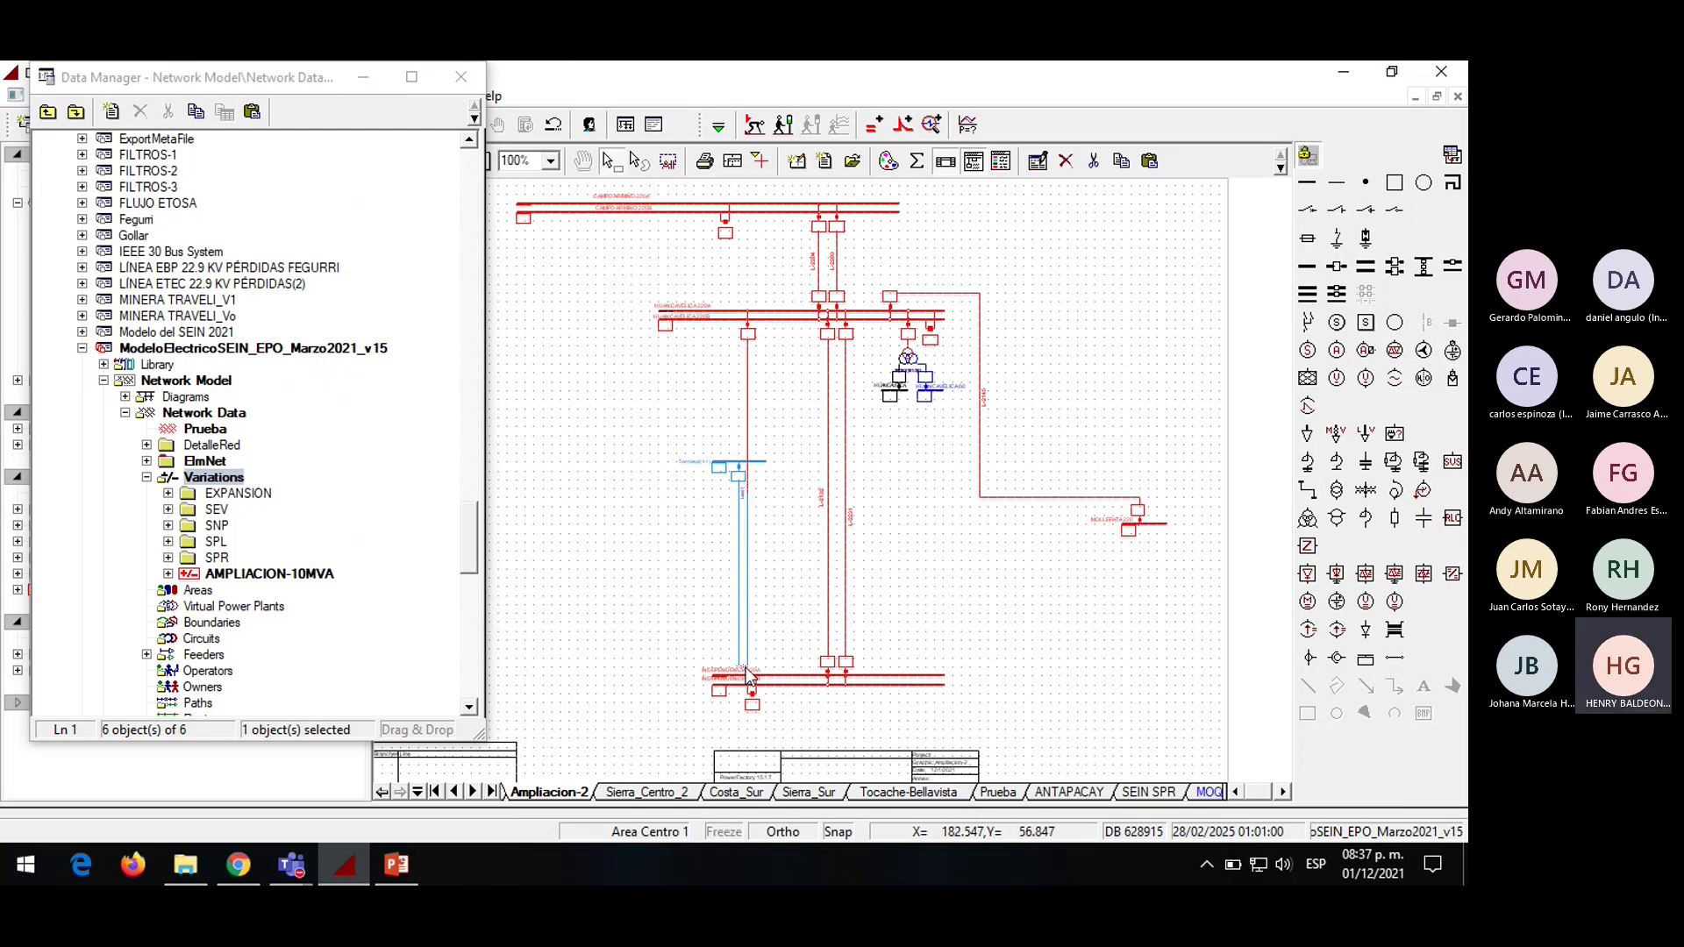
drag(743, 666, 738, 408)
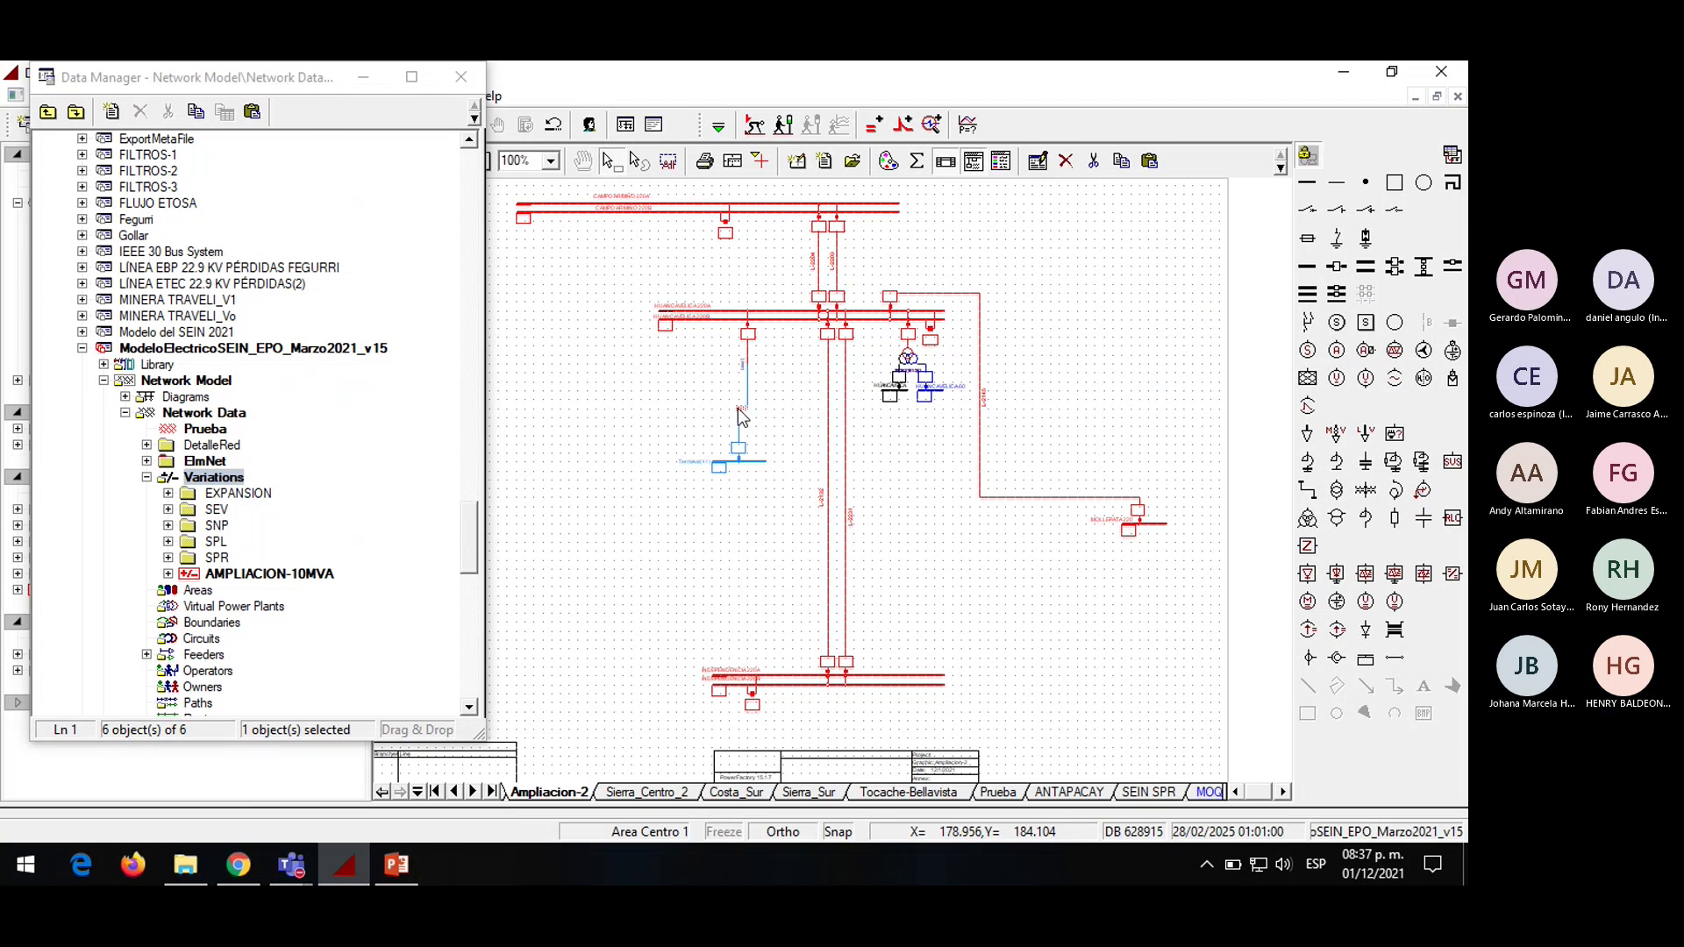
click(739, 430)
drag(739, 429, 749, 428)
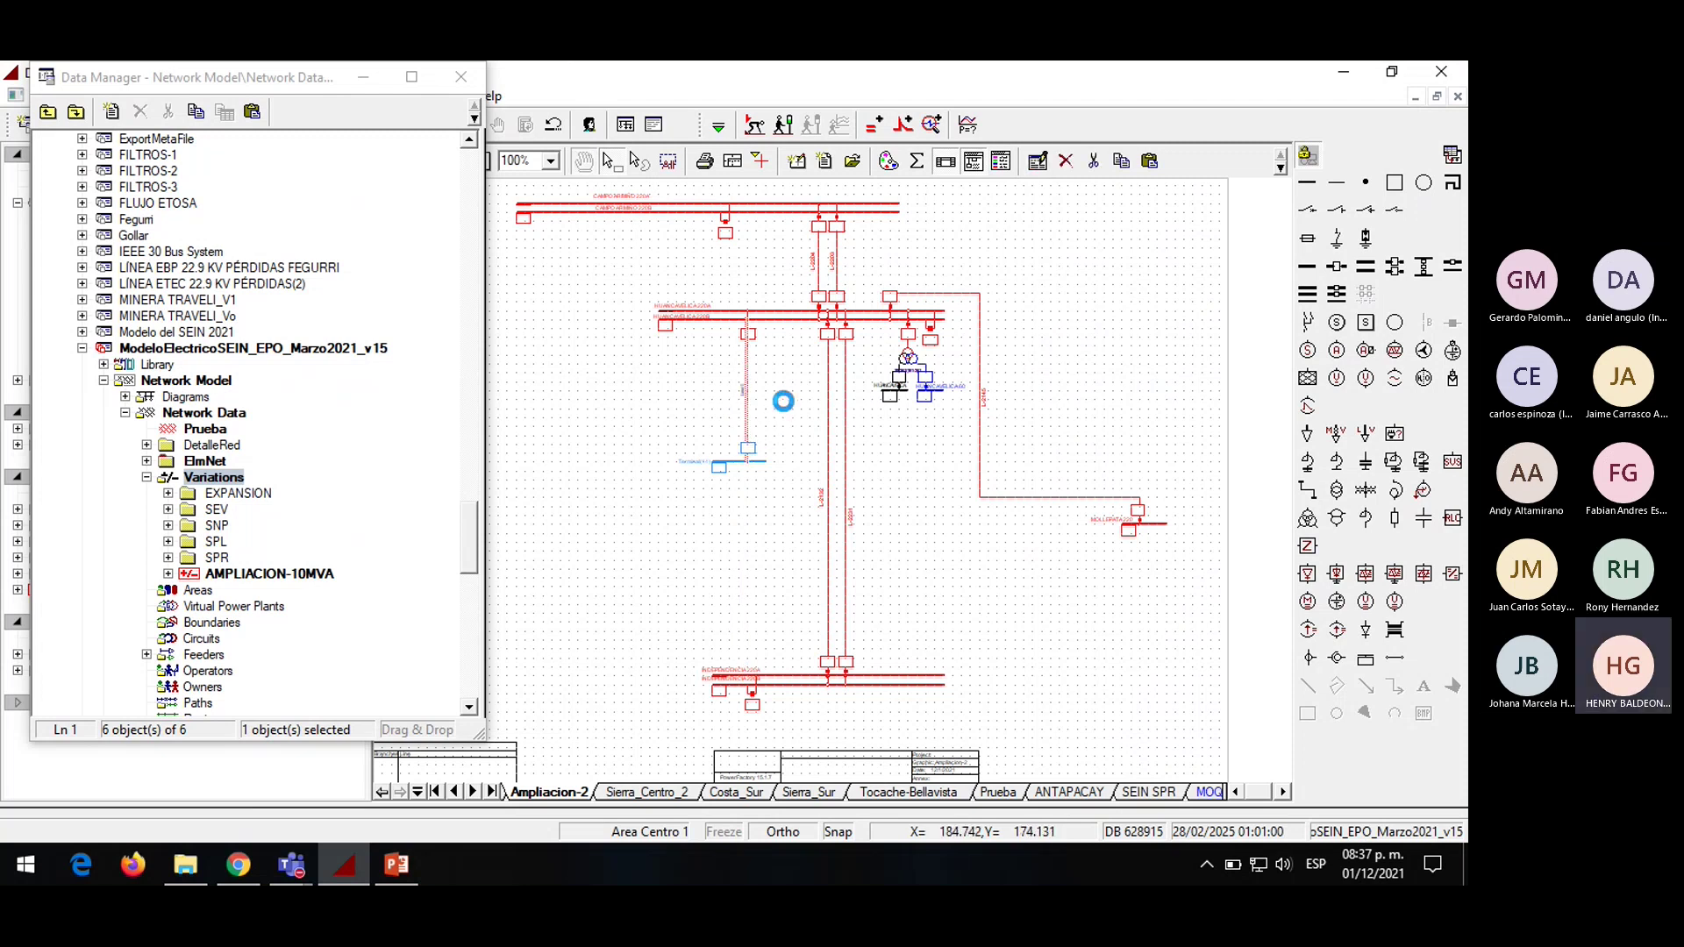
Lengthen the new busbar slightly eastward so it extends evenly past the line connection
click(764, 463)
drag(763, 464, 783, 463)
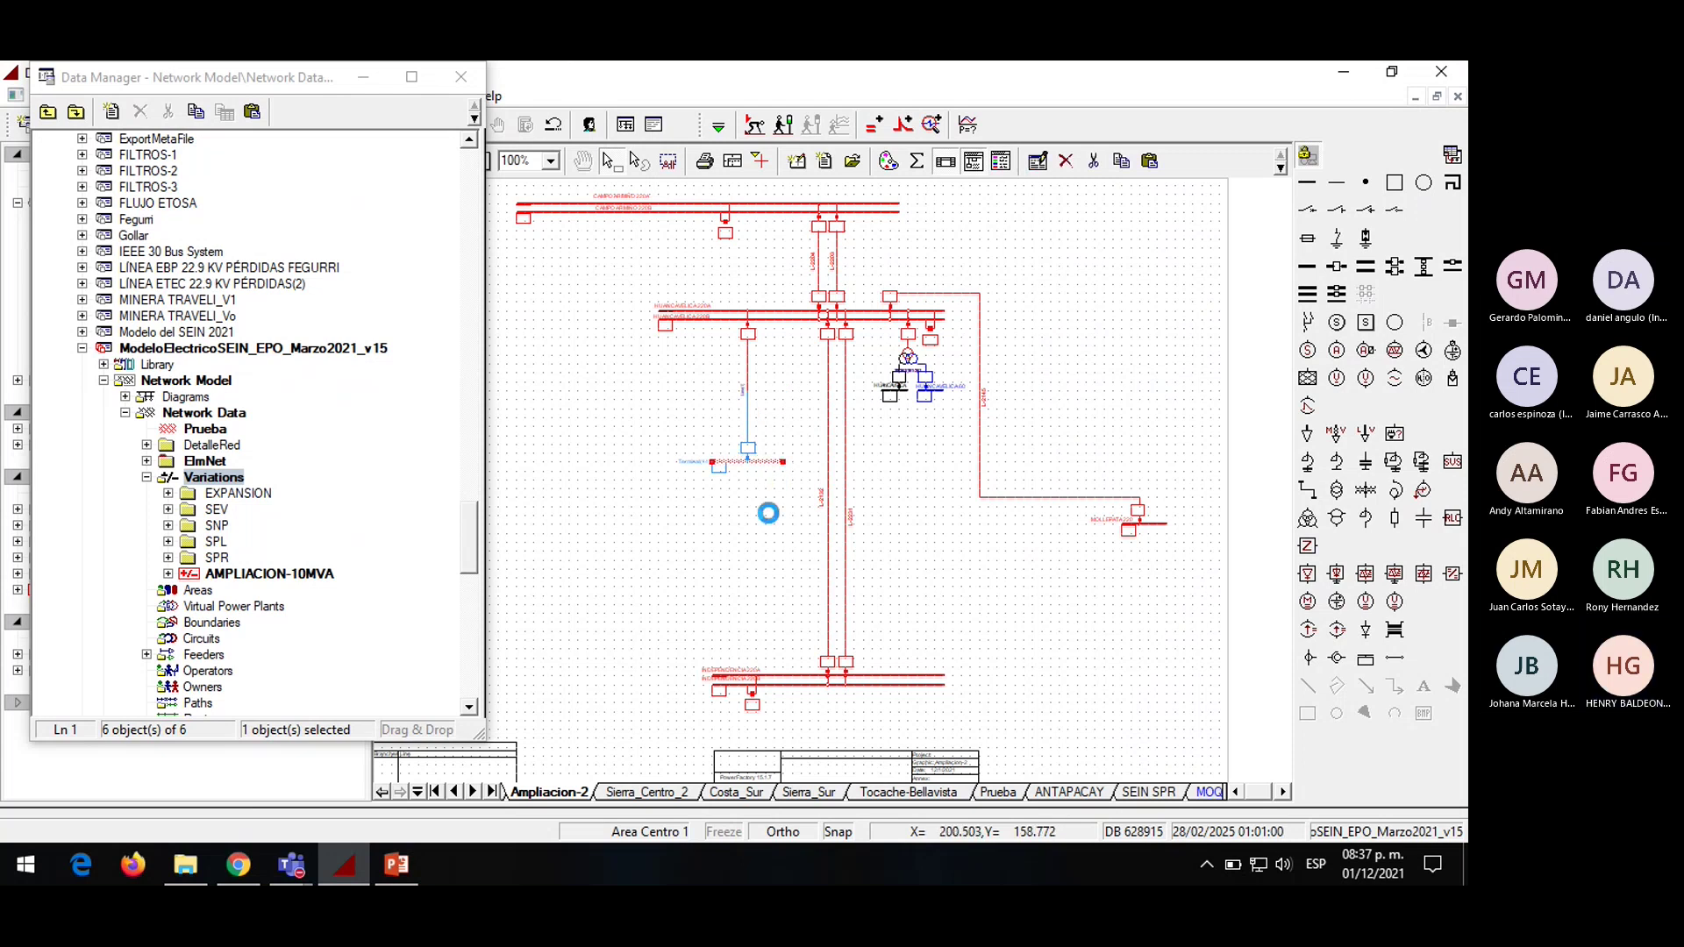
click(768, 513)
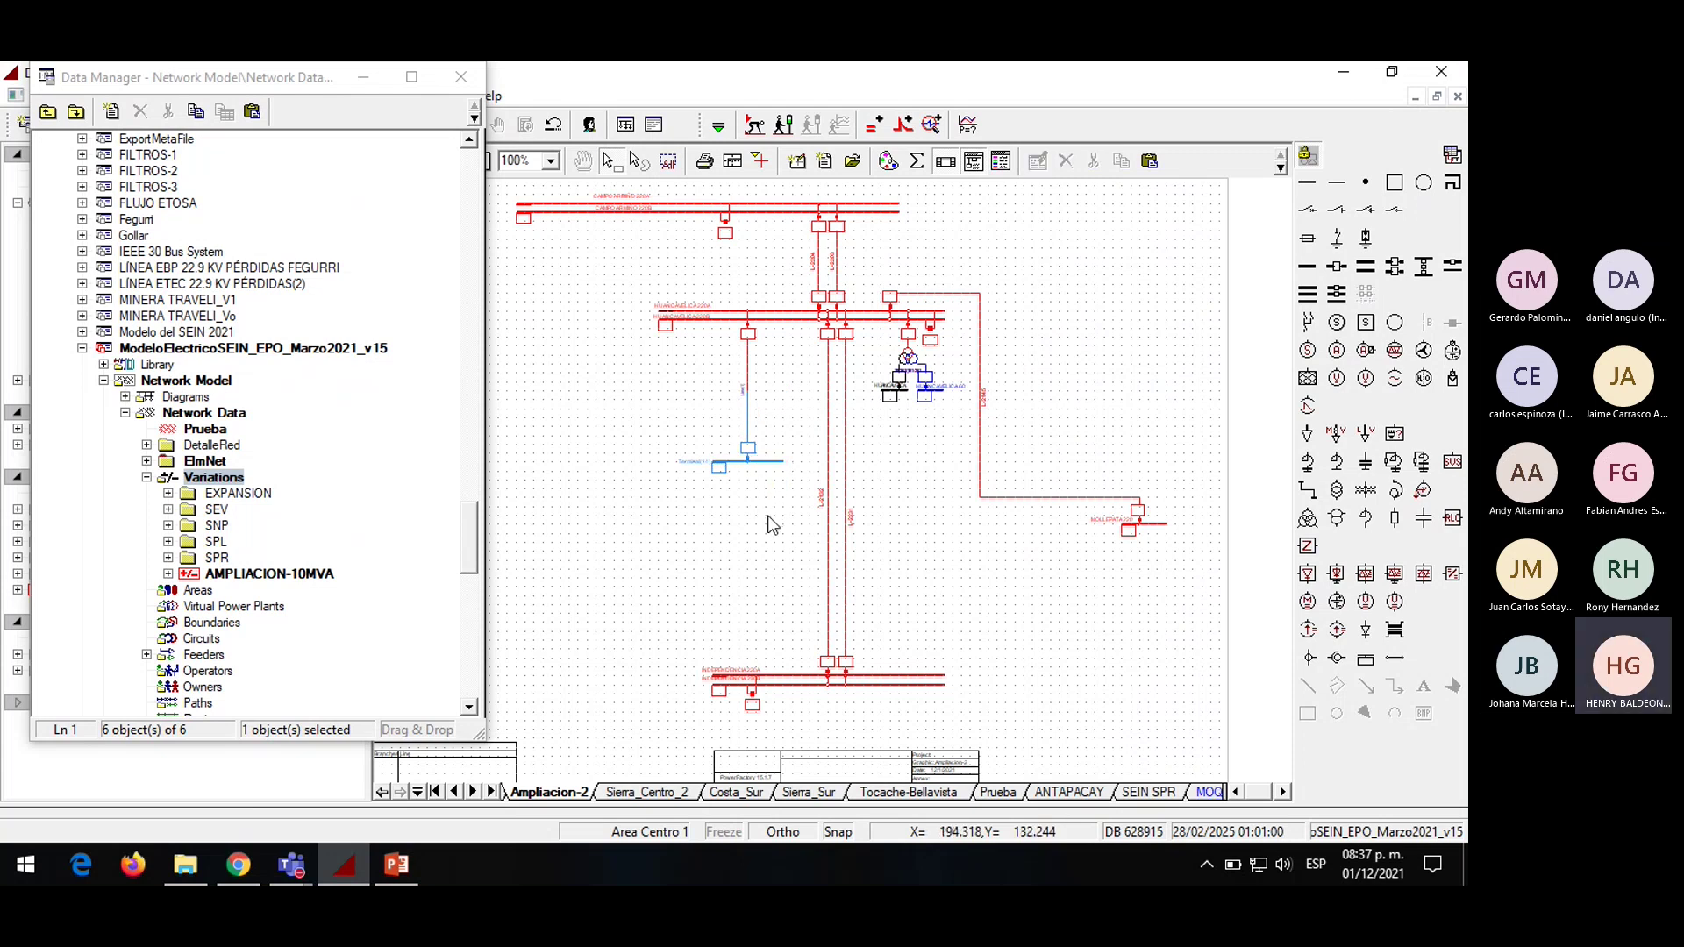
Place a second busbar beneath the new one and connect the two with a two-winding transformer
click(1309, 186)
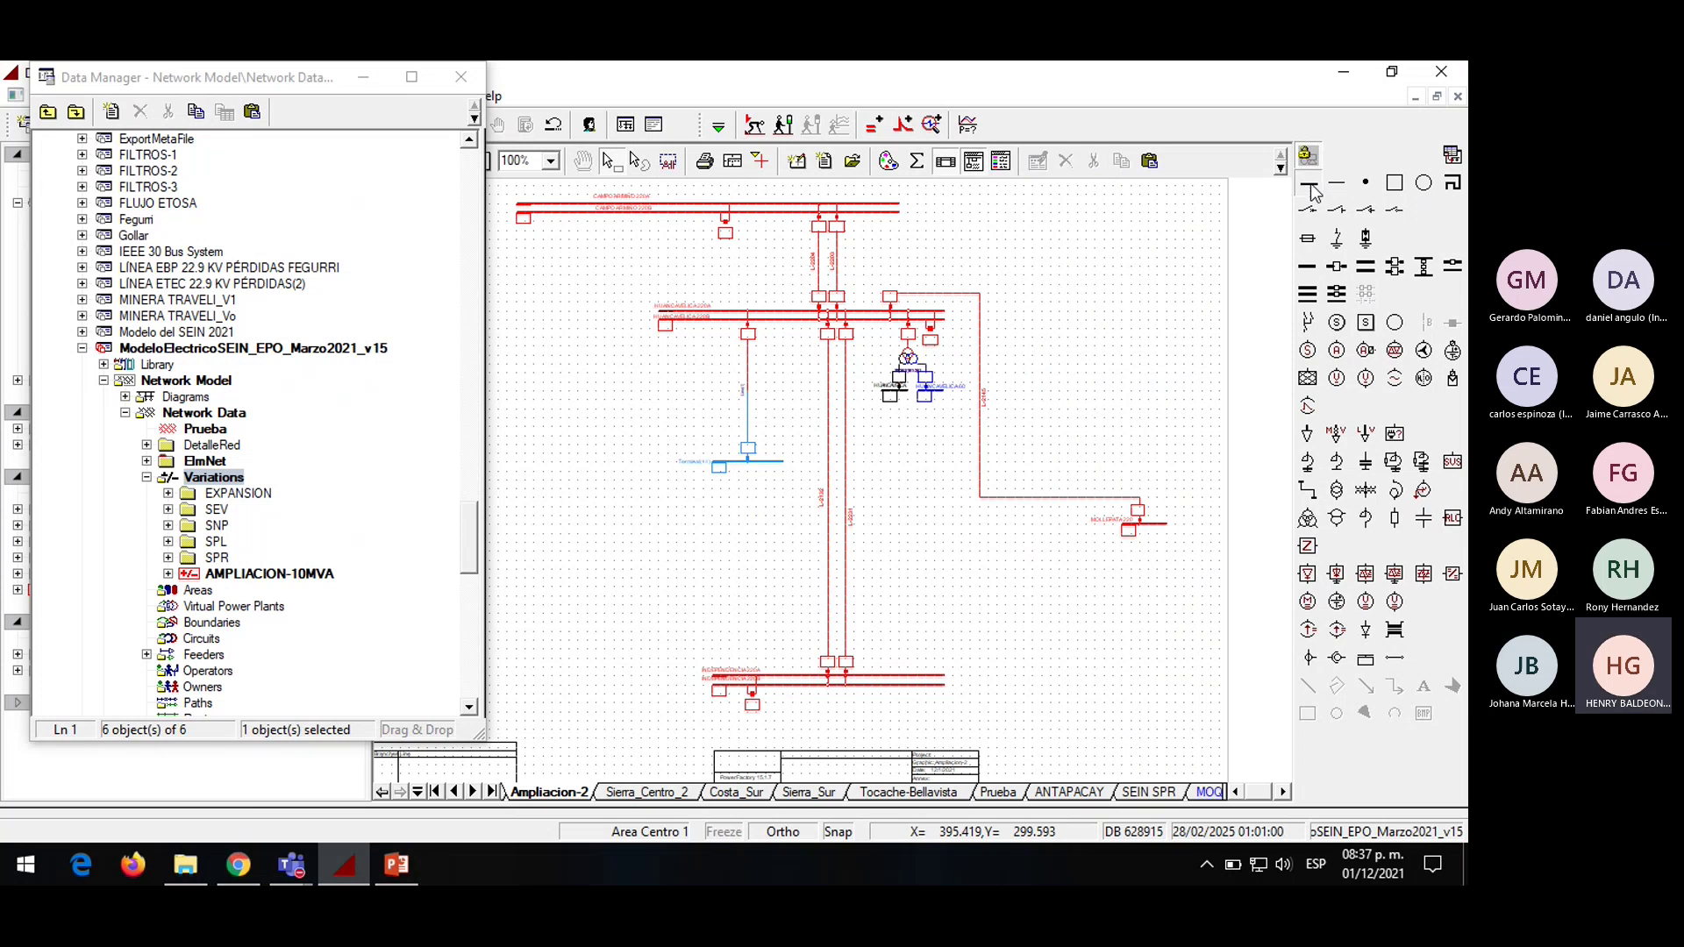
click(716, 537)
drag(762, 536, 708, 530)
click(781, 565)
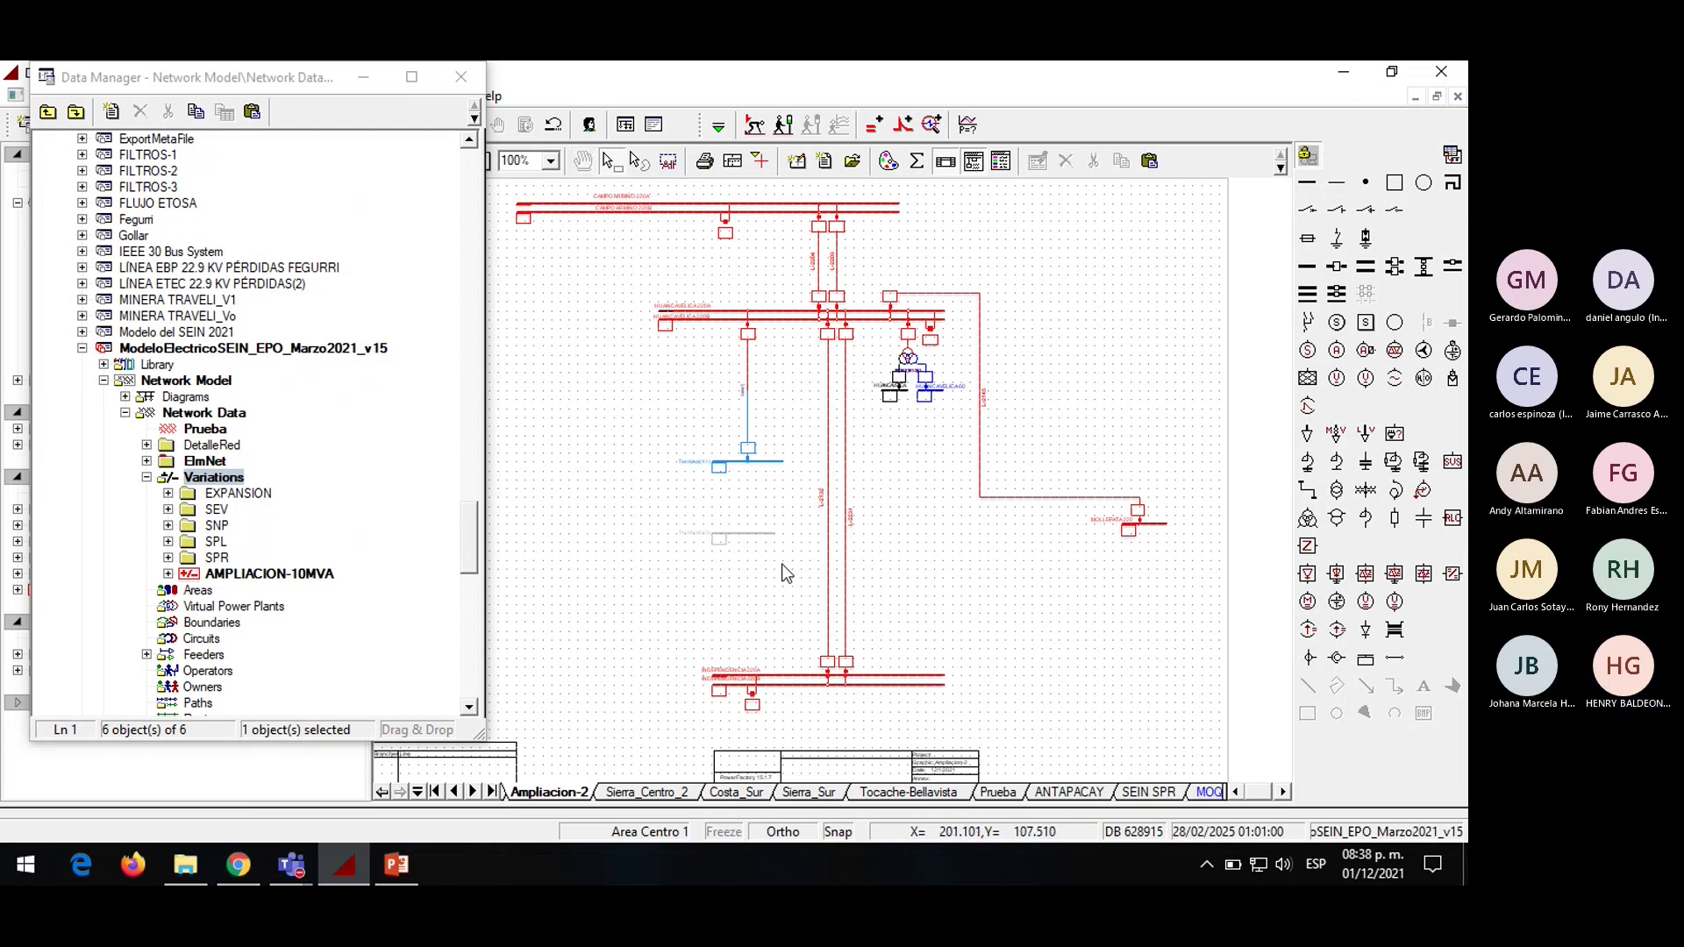
click(1336, 490)
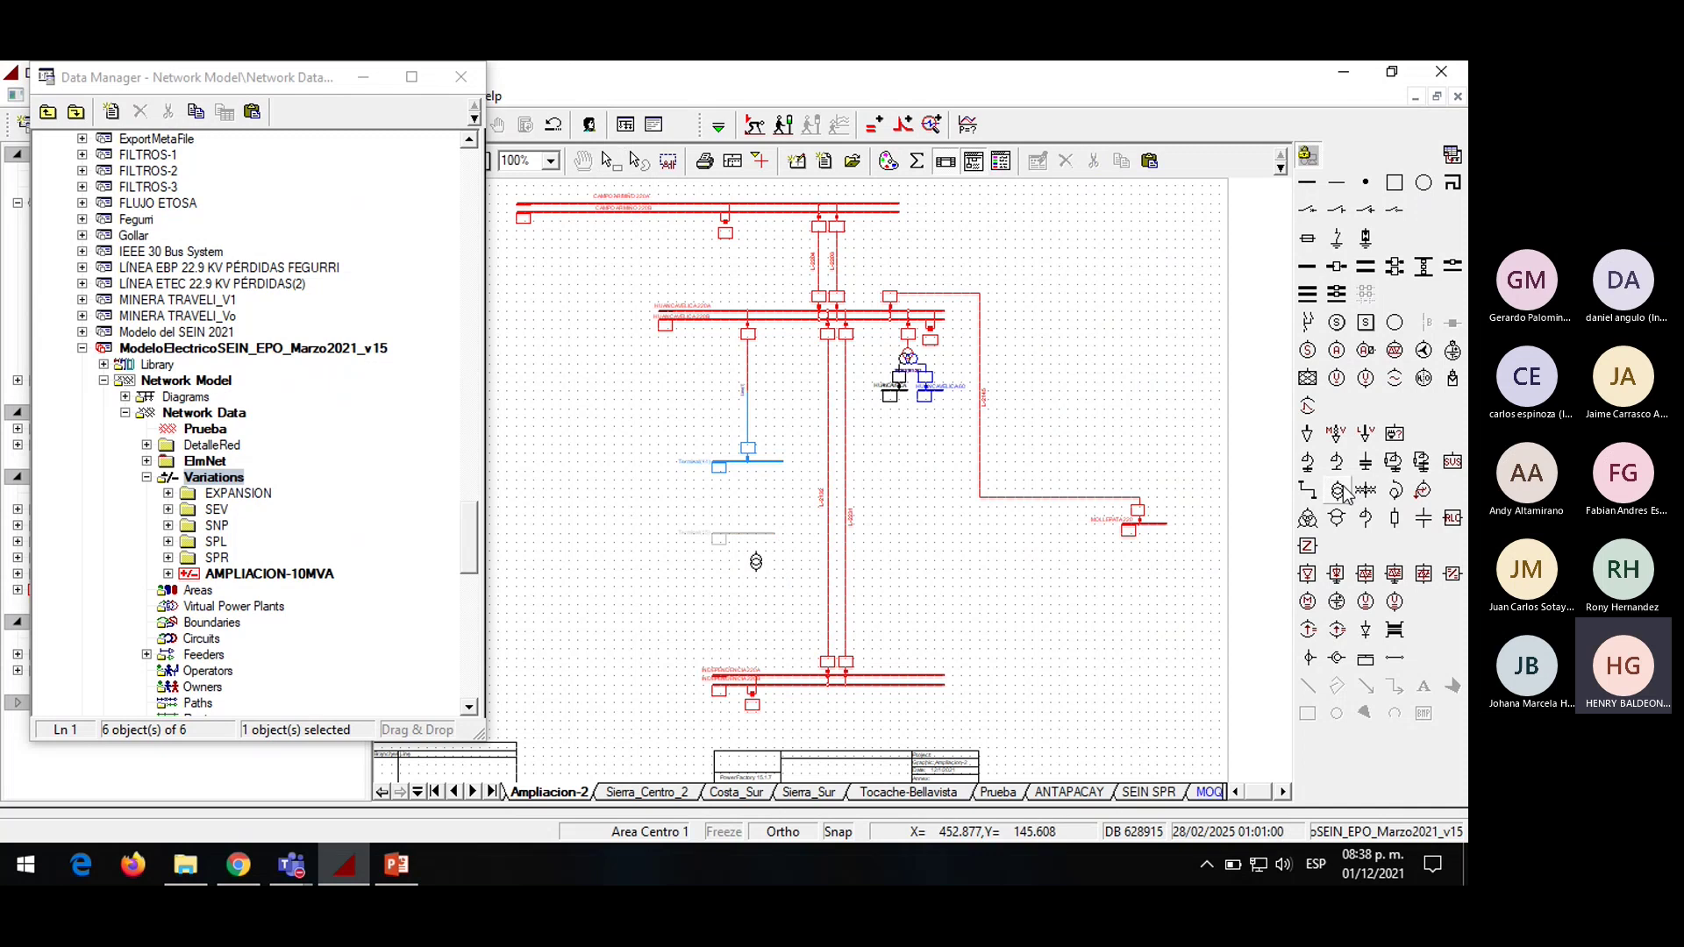
click(747, 461)
click(748, 535)
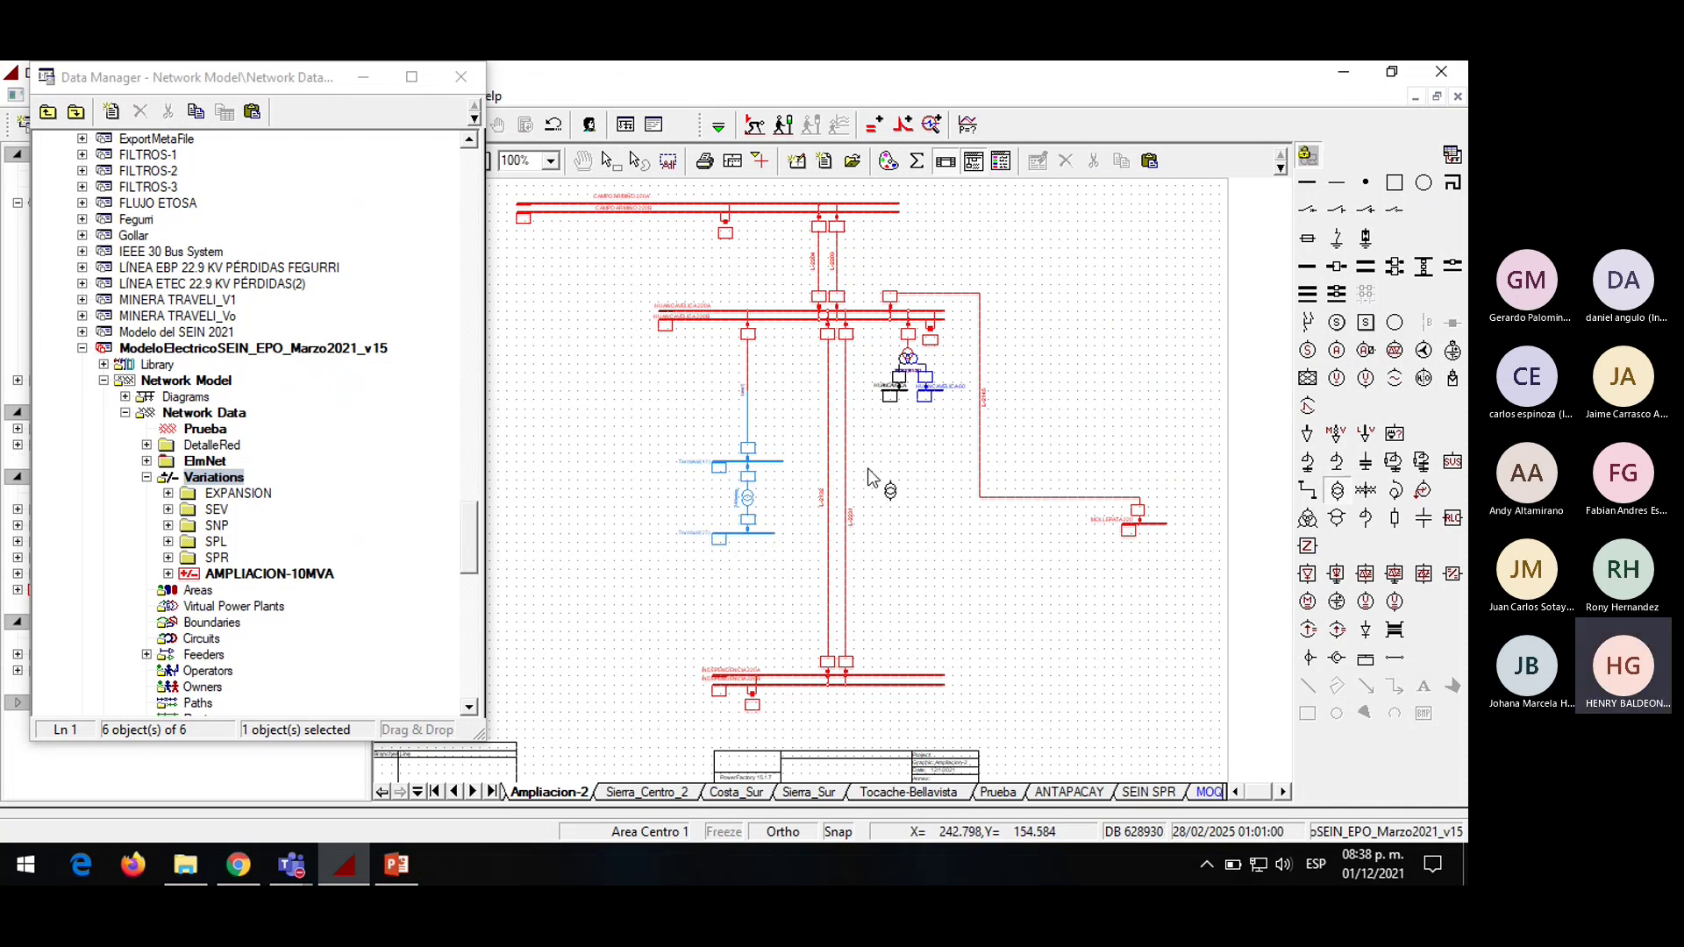
Attach a general load beneath the lower new busbar and leave placement mode
click(1311, 438)
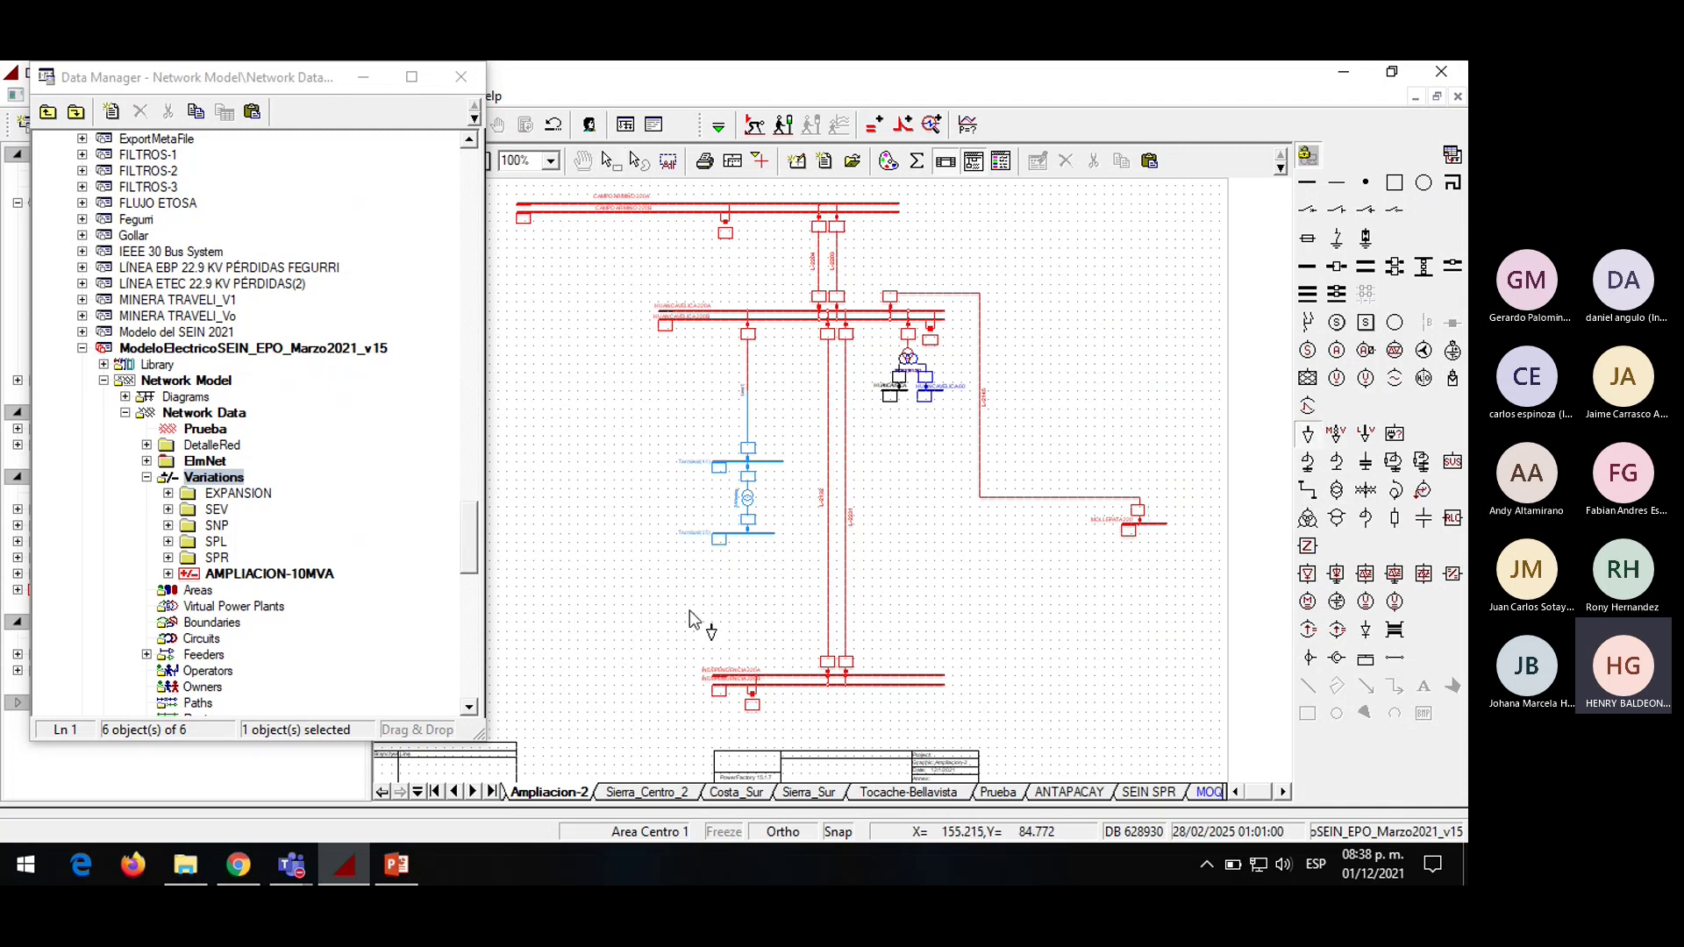
click(772, 558)
key(Escape)
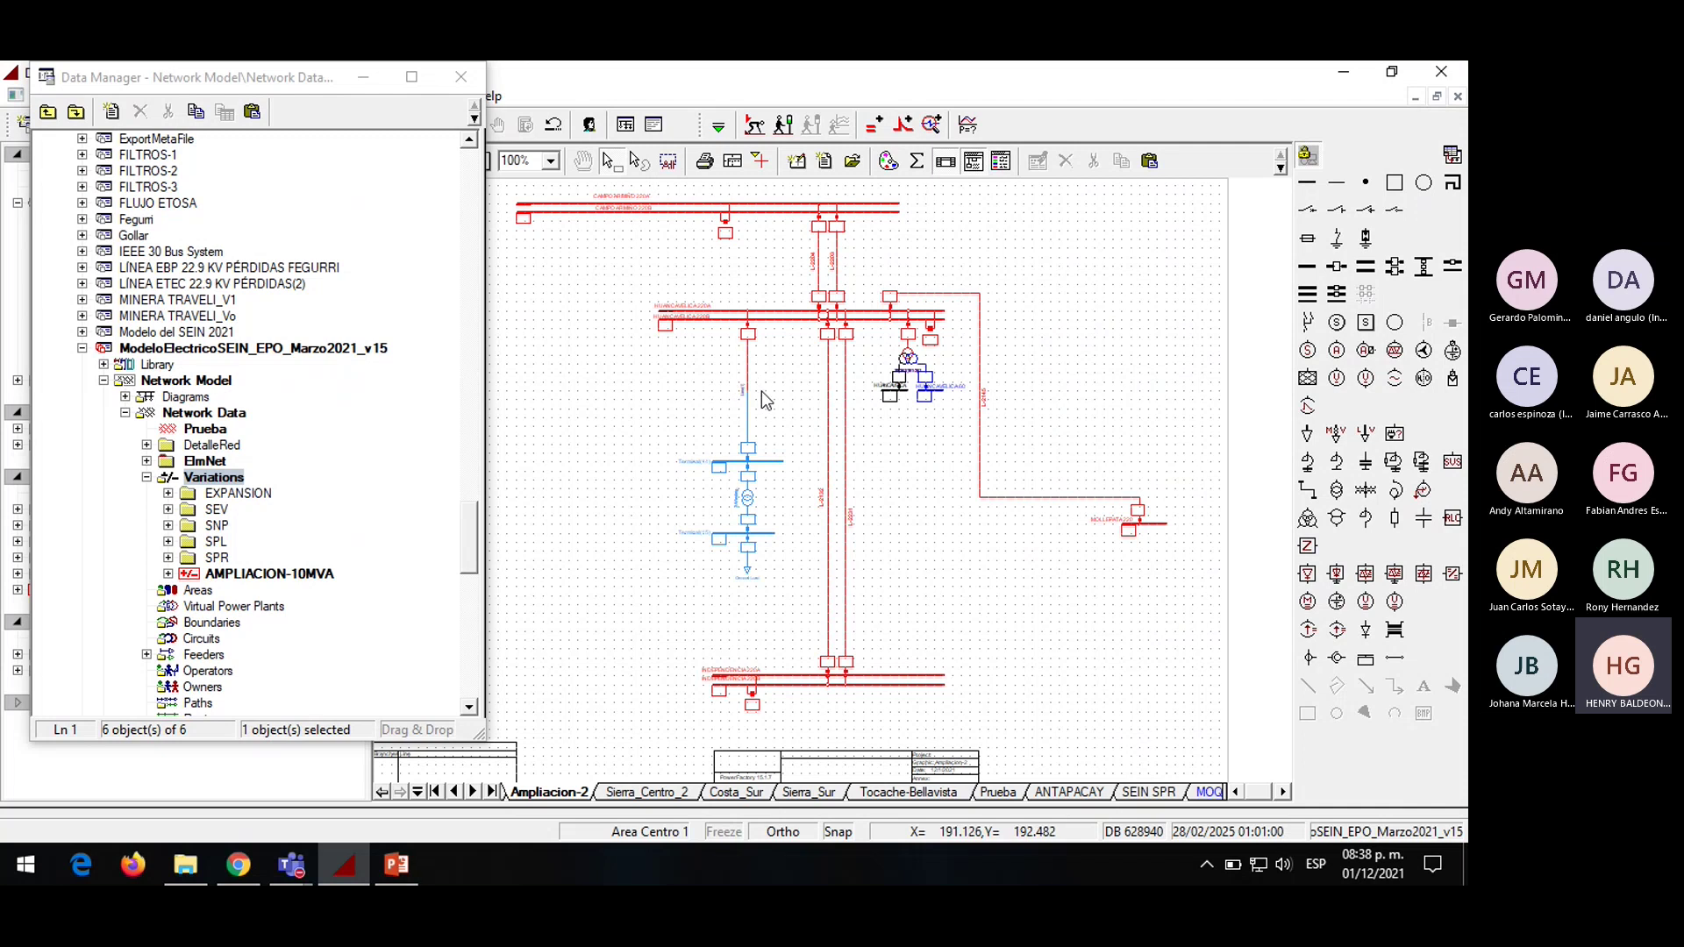
Set the upper new busbar's line-line nominal voltage to 220 kV
click(739, 463)
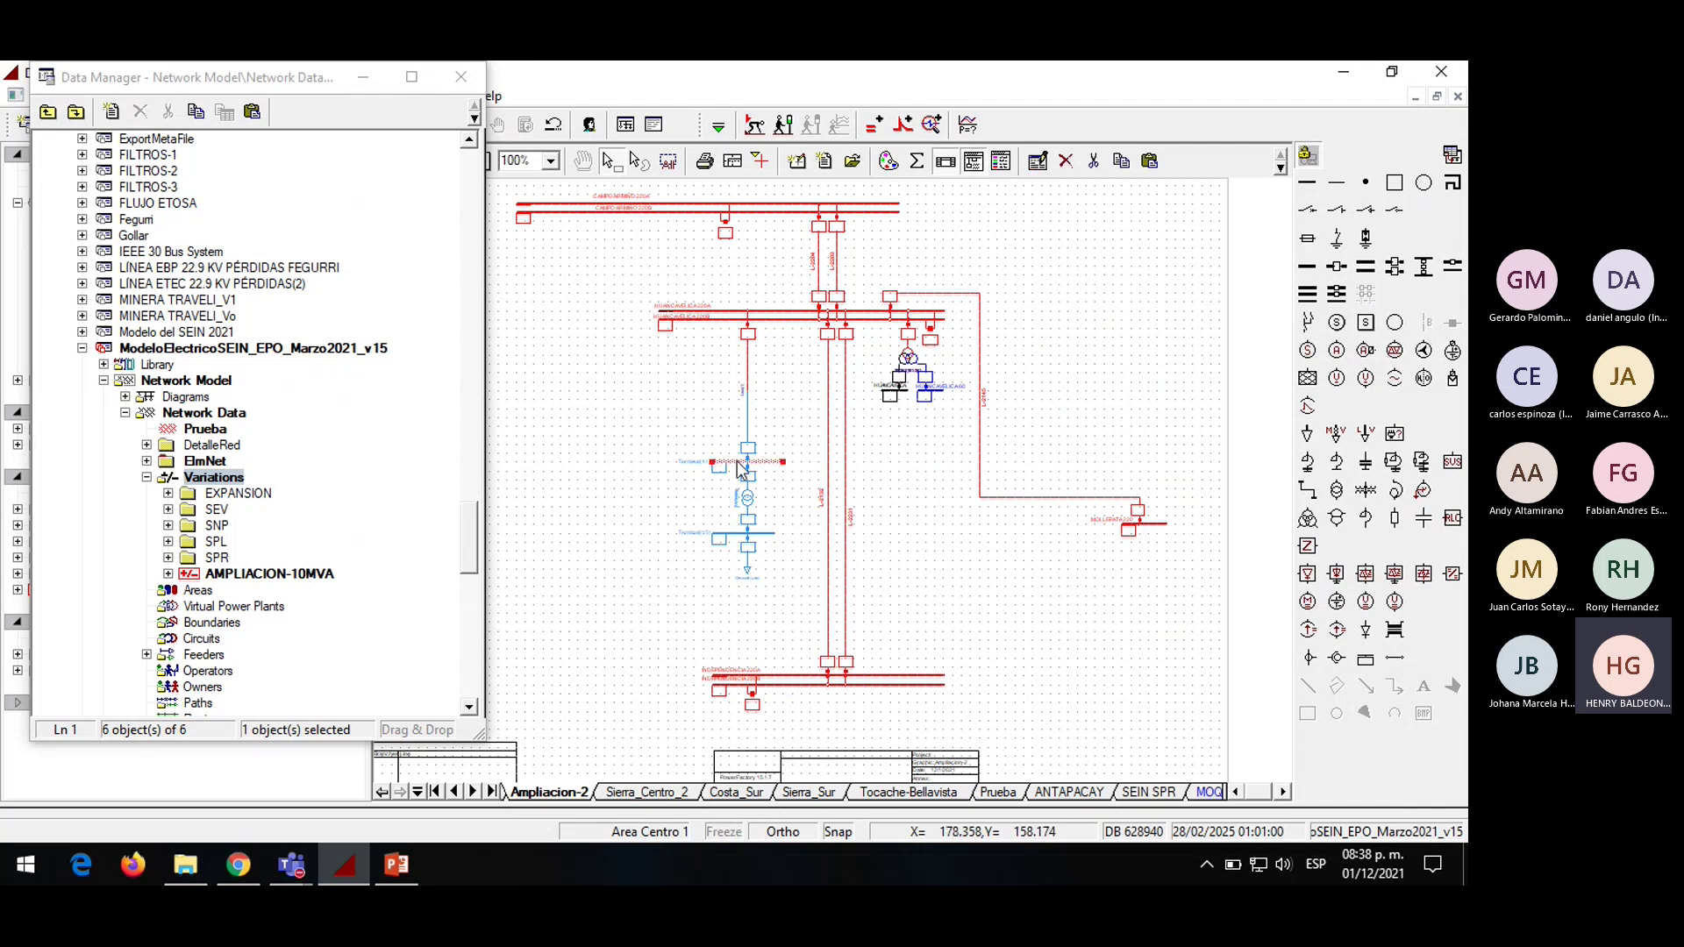
double_click(738, 466)
double_click(705, 457)
text(2)
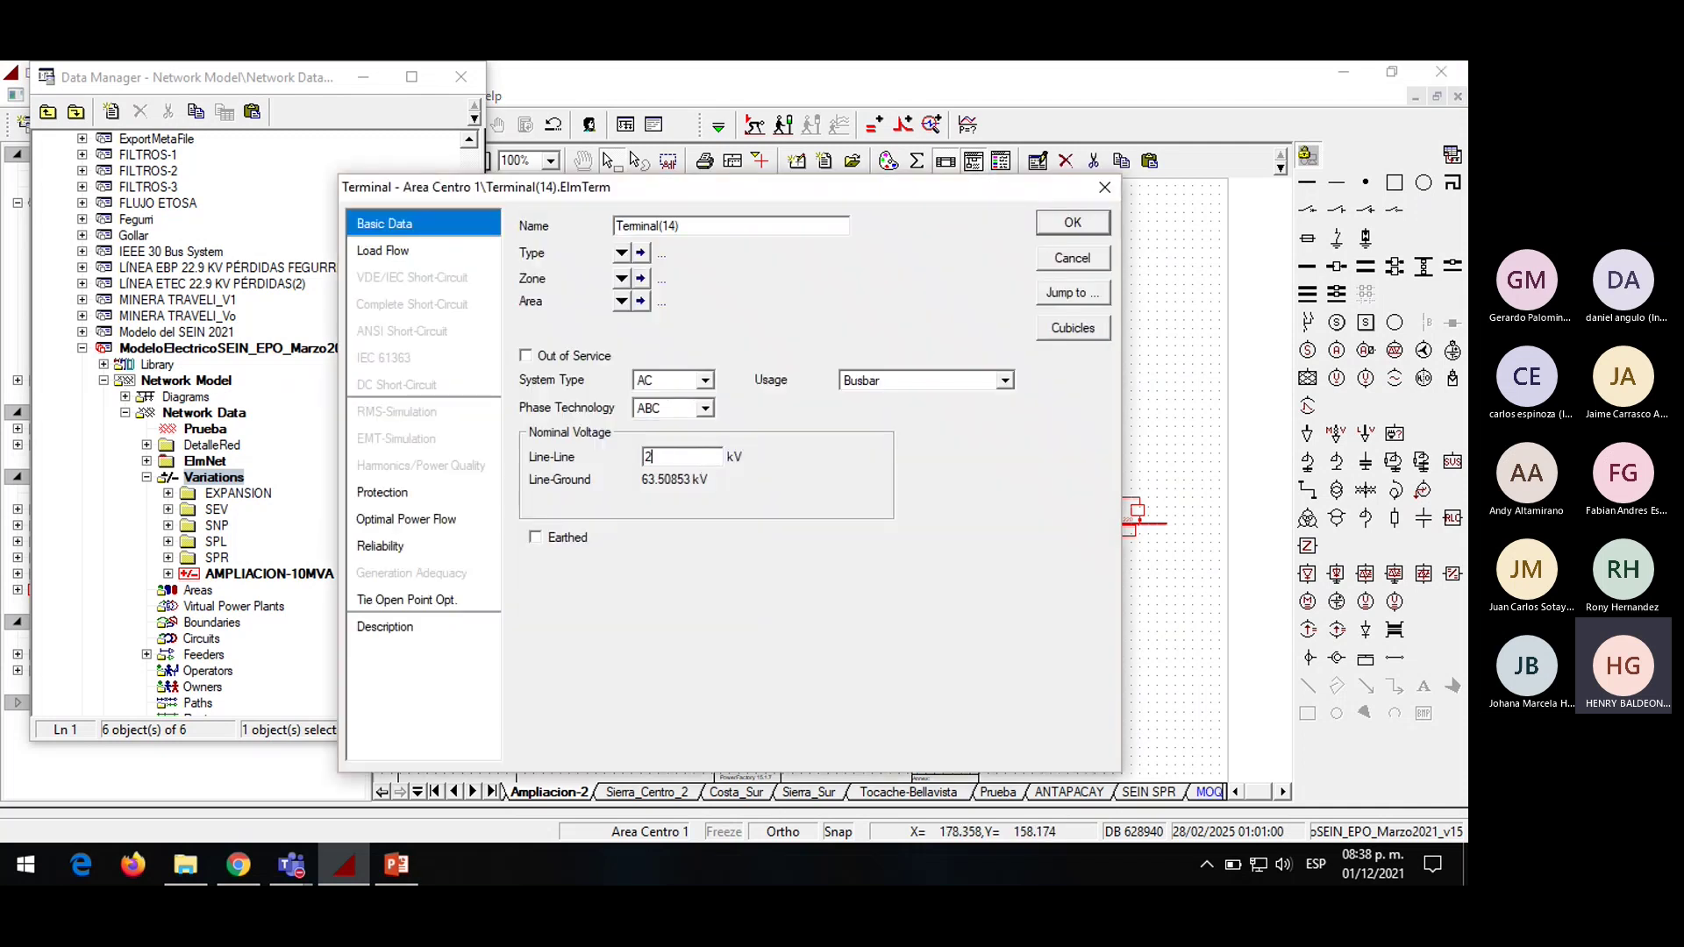
text(0.)
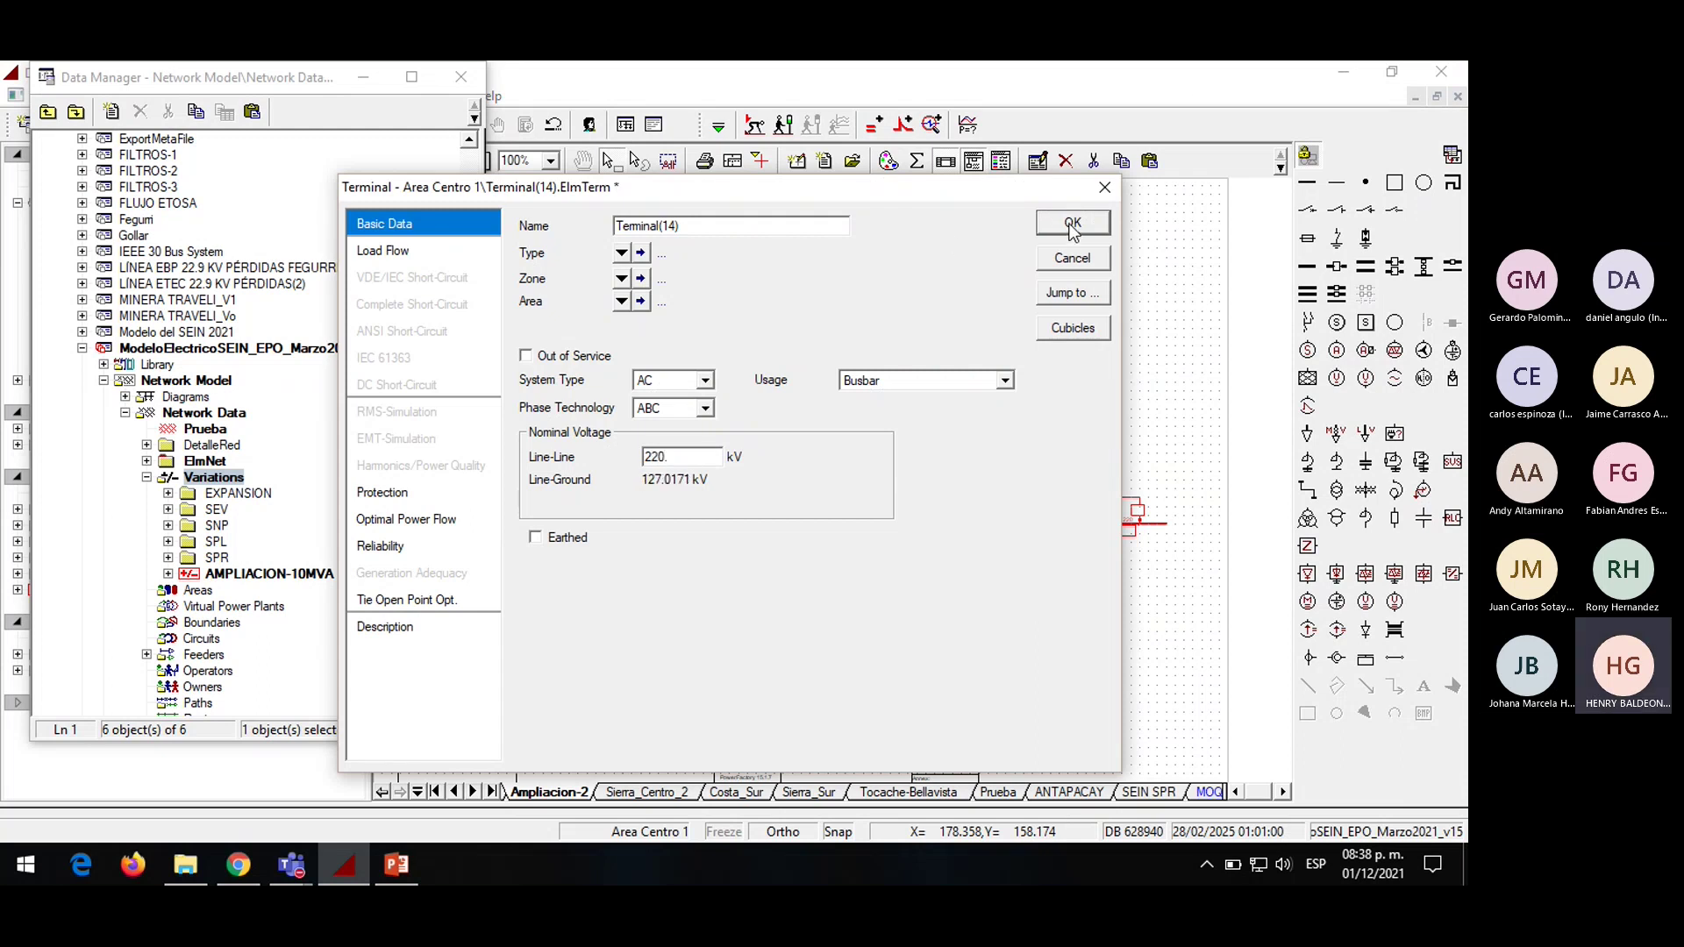
click(1072, 224)
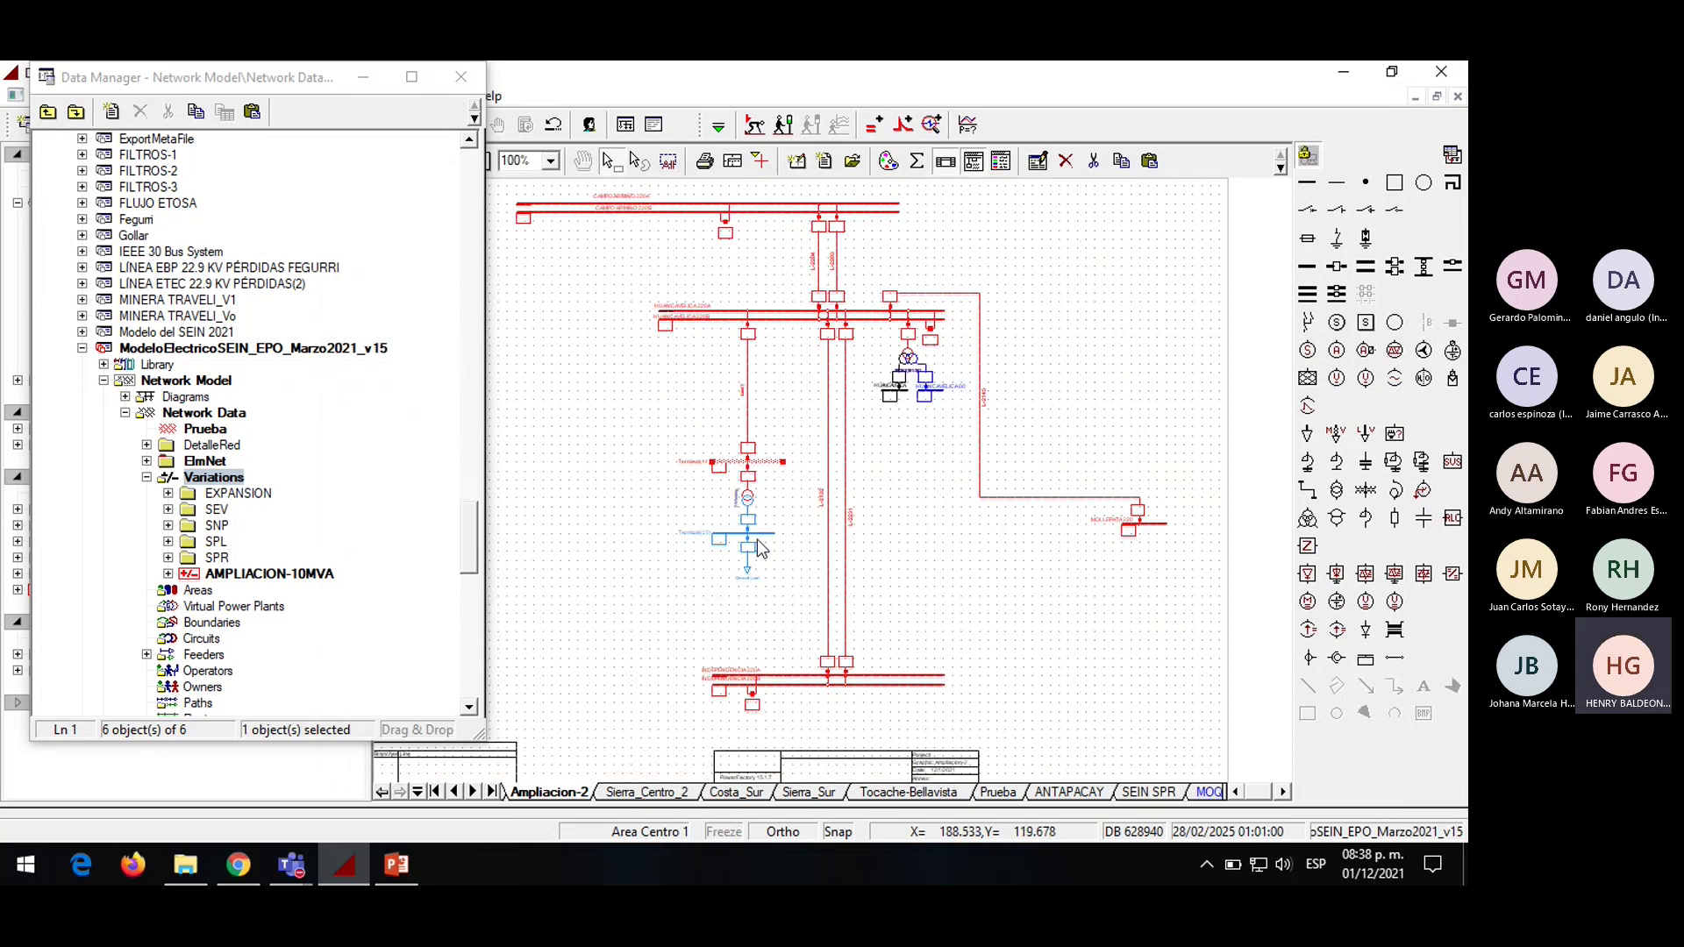
Set the line-line nominal voltage of the lower new busbar to 22.9 kV
double_click(758, 540)
double_click(716, 462)
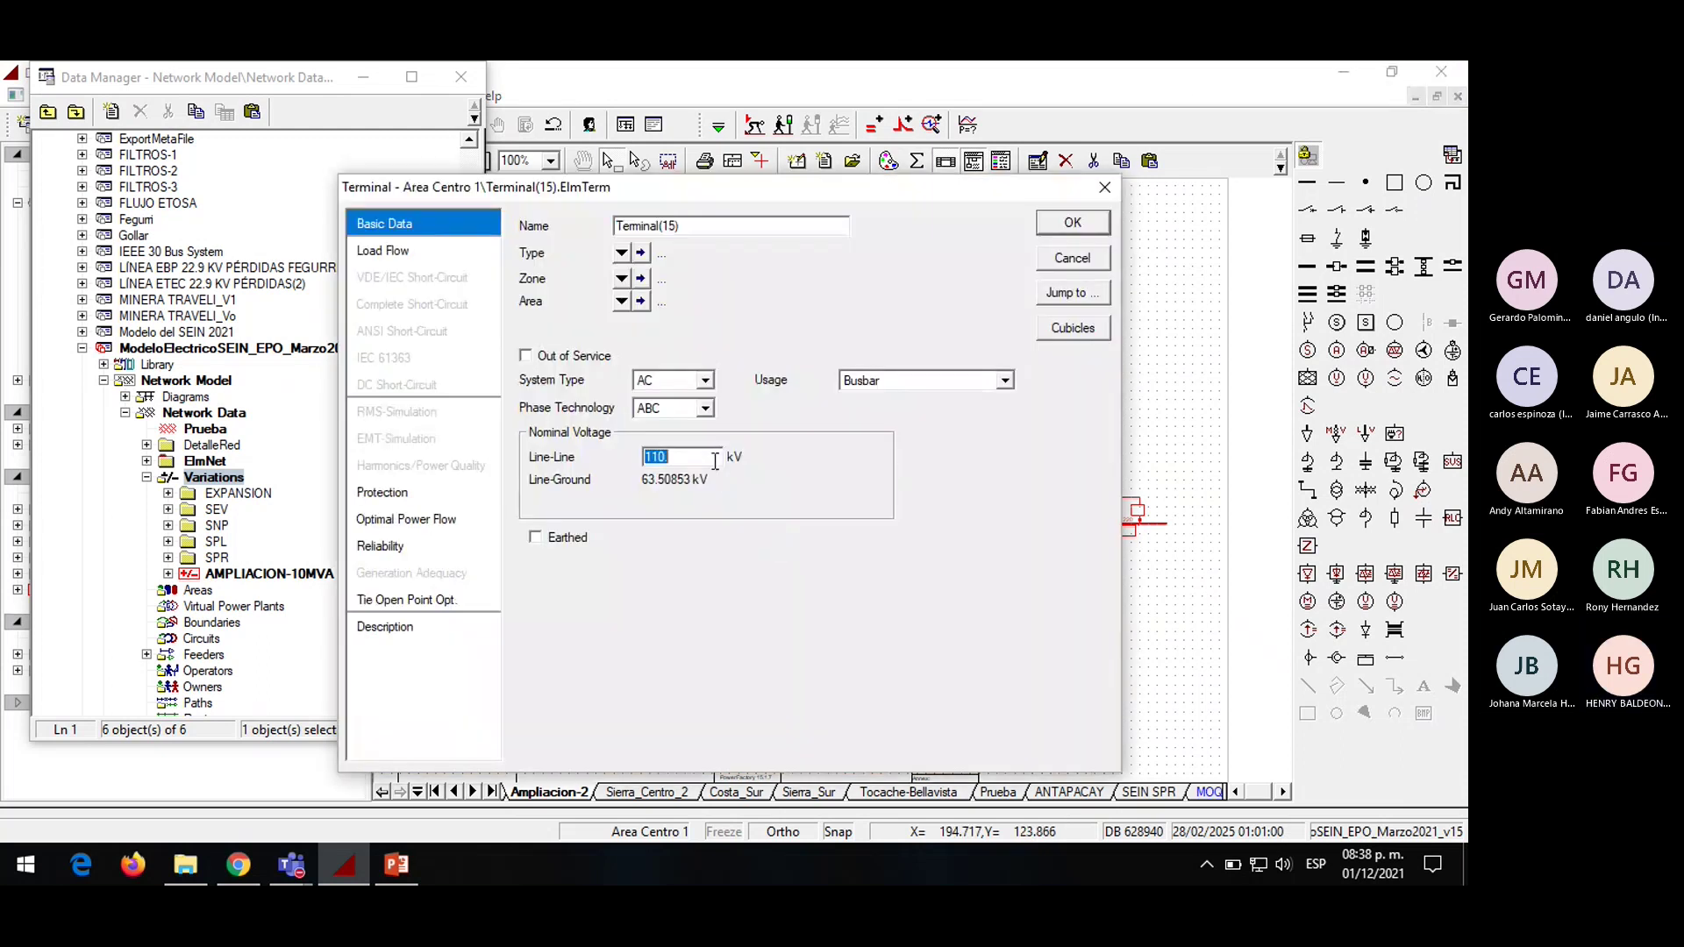
text(22.9)
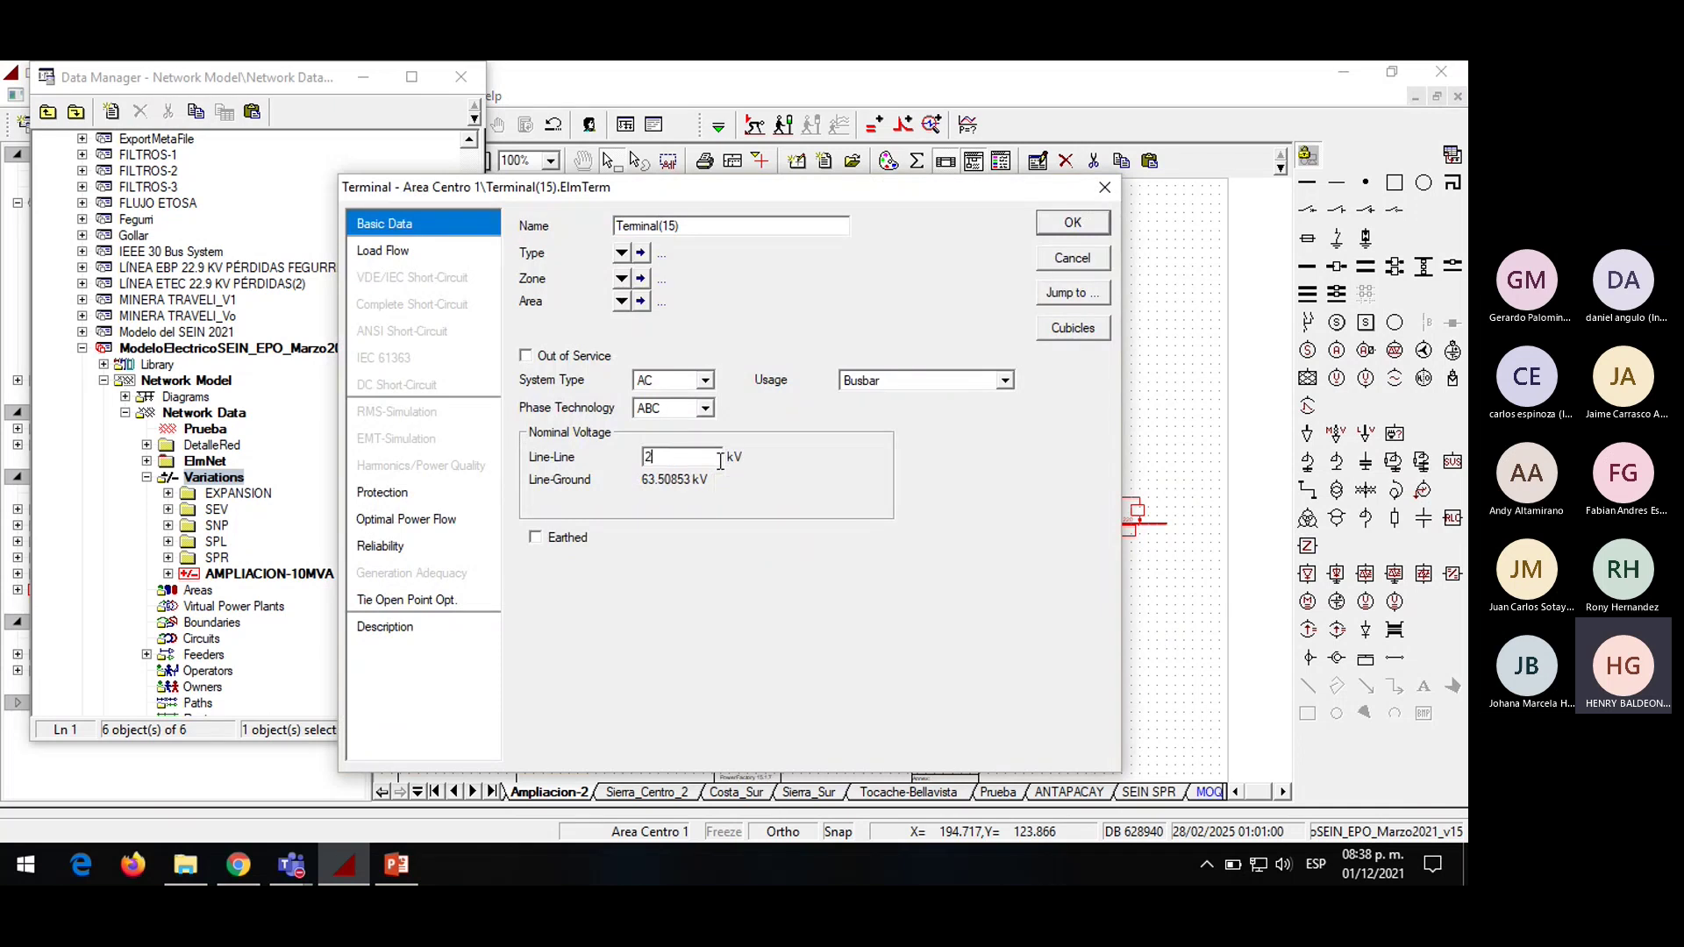
click(1072, 222)
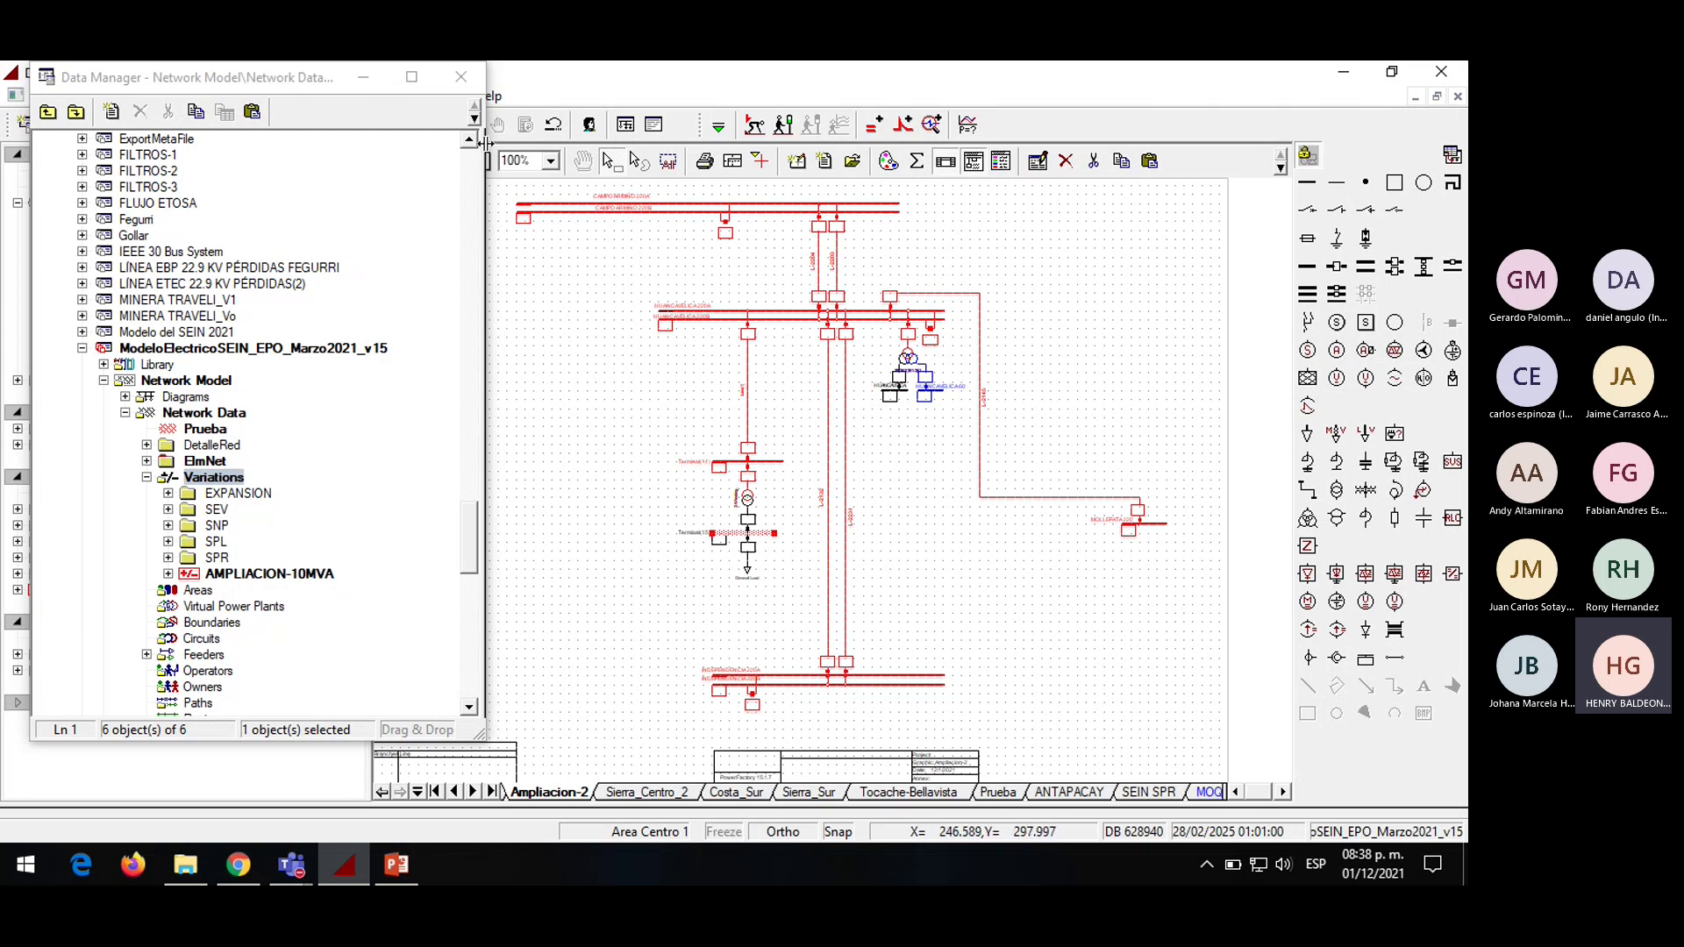
Review the basic data of the HUANCAVELICA 220B busbar and close the Data Manager
drag(194, 82, 129, 309)
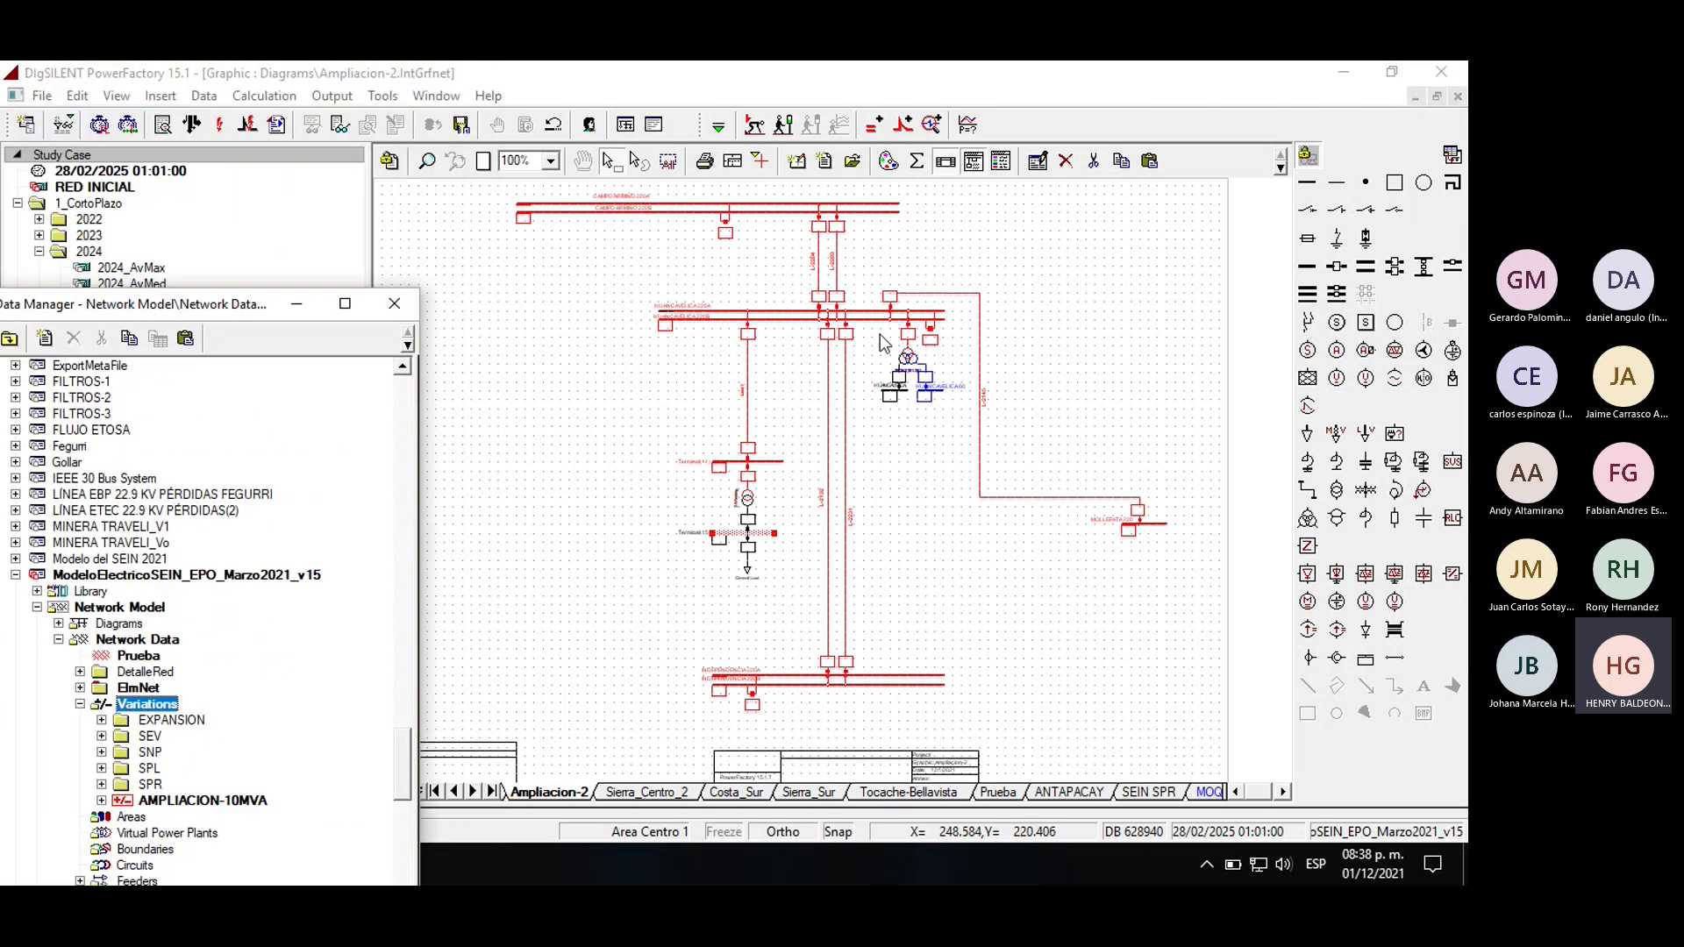
double_click(794, 317)
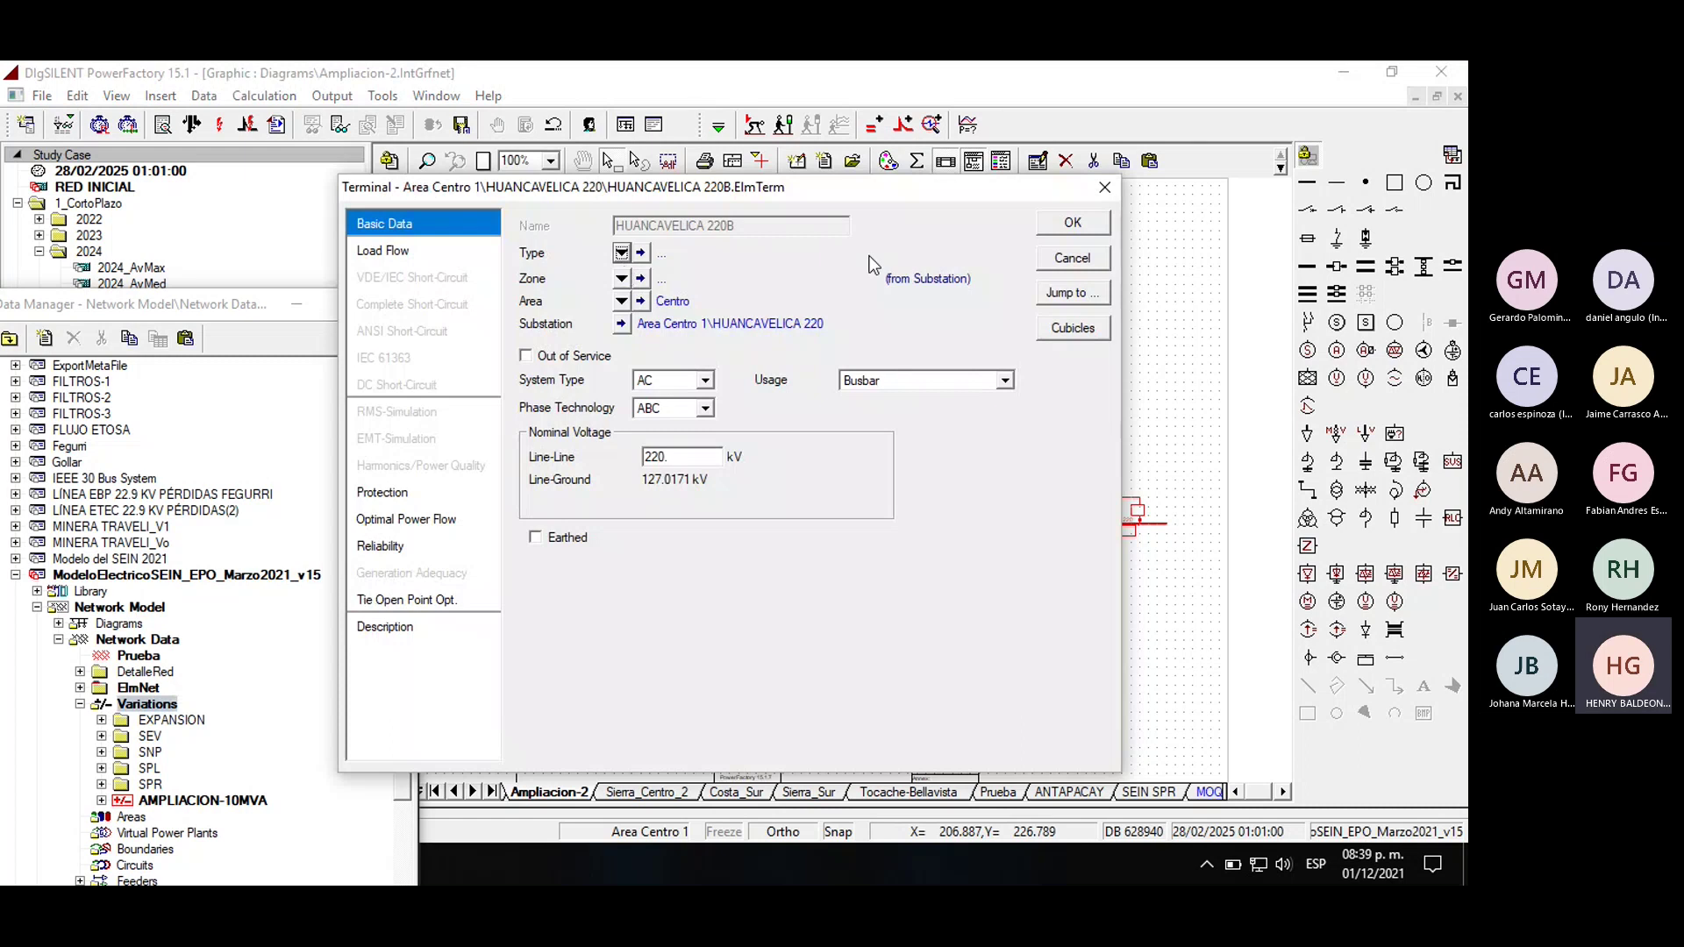
click(1087, 230)
drag(228, 308, 417, 125)
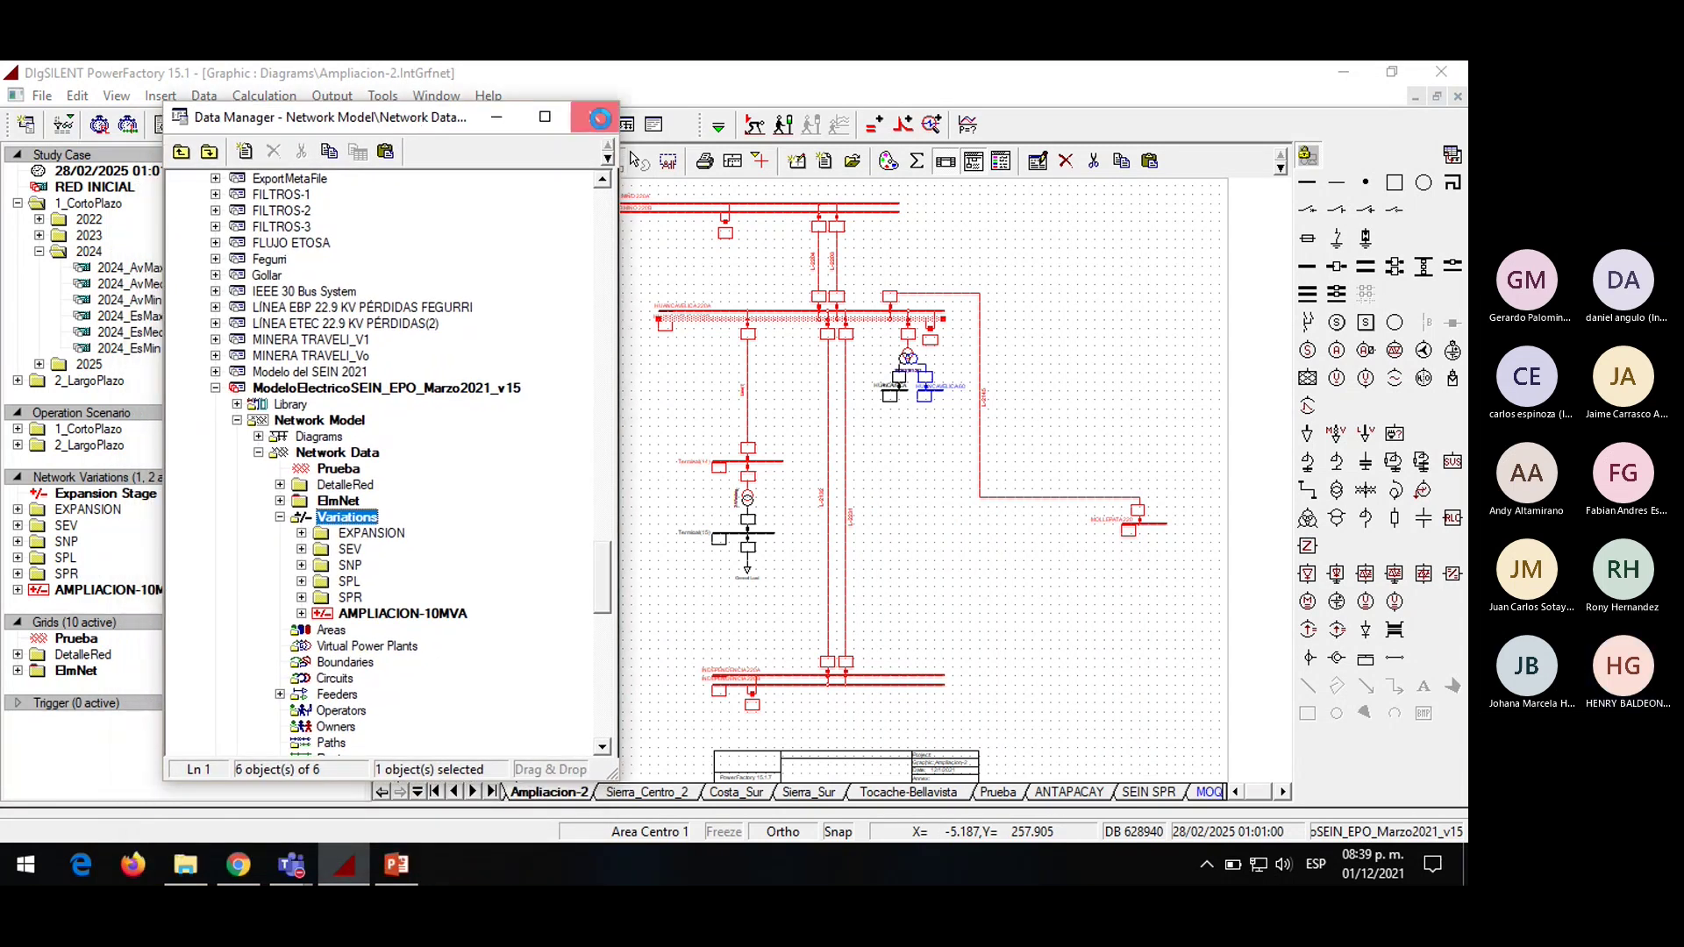
click(599, 121)
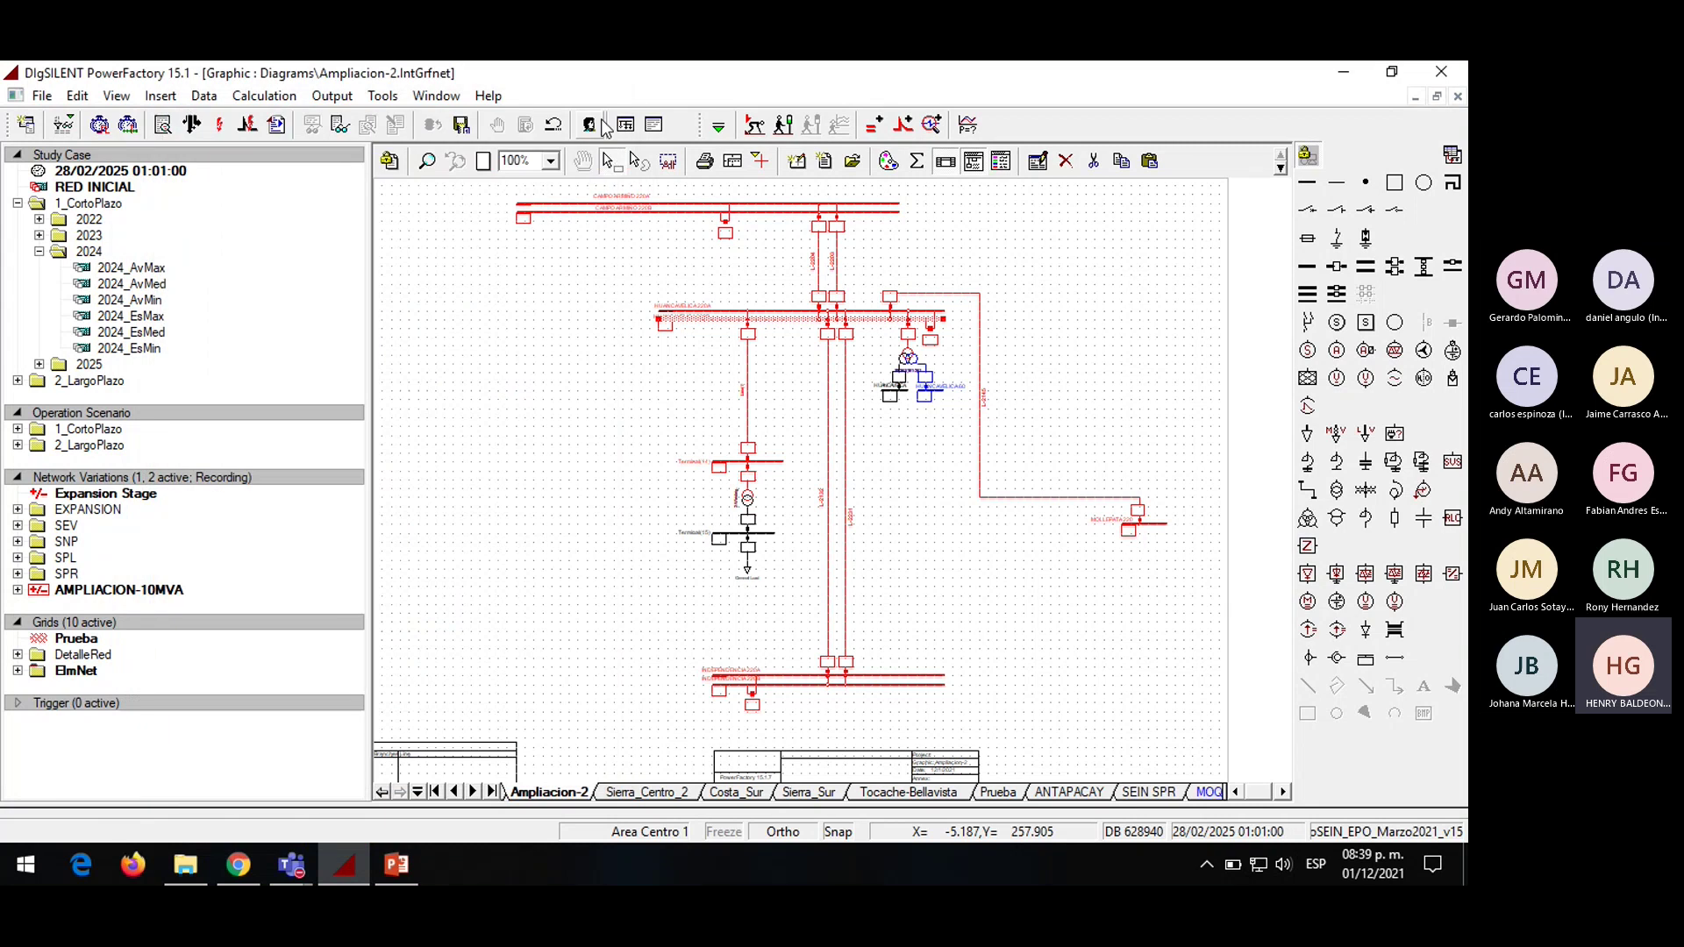
click(758, 446)
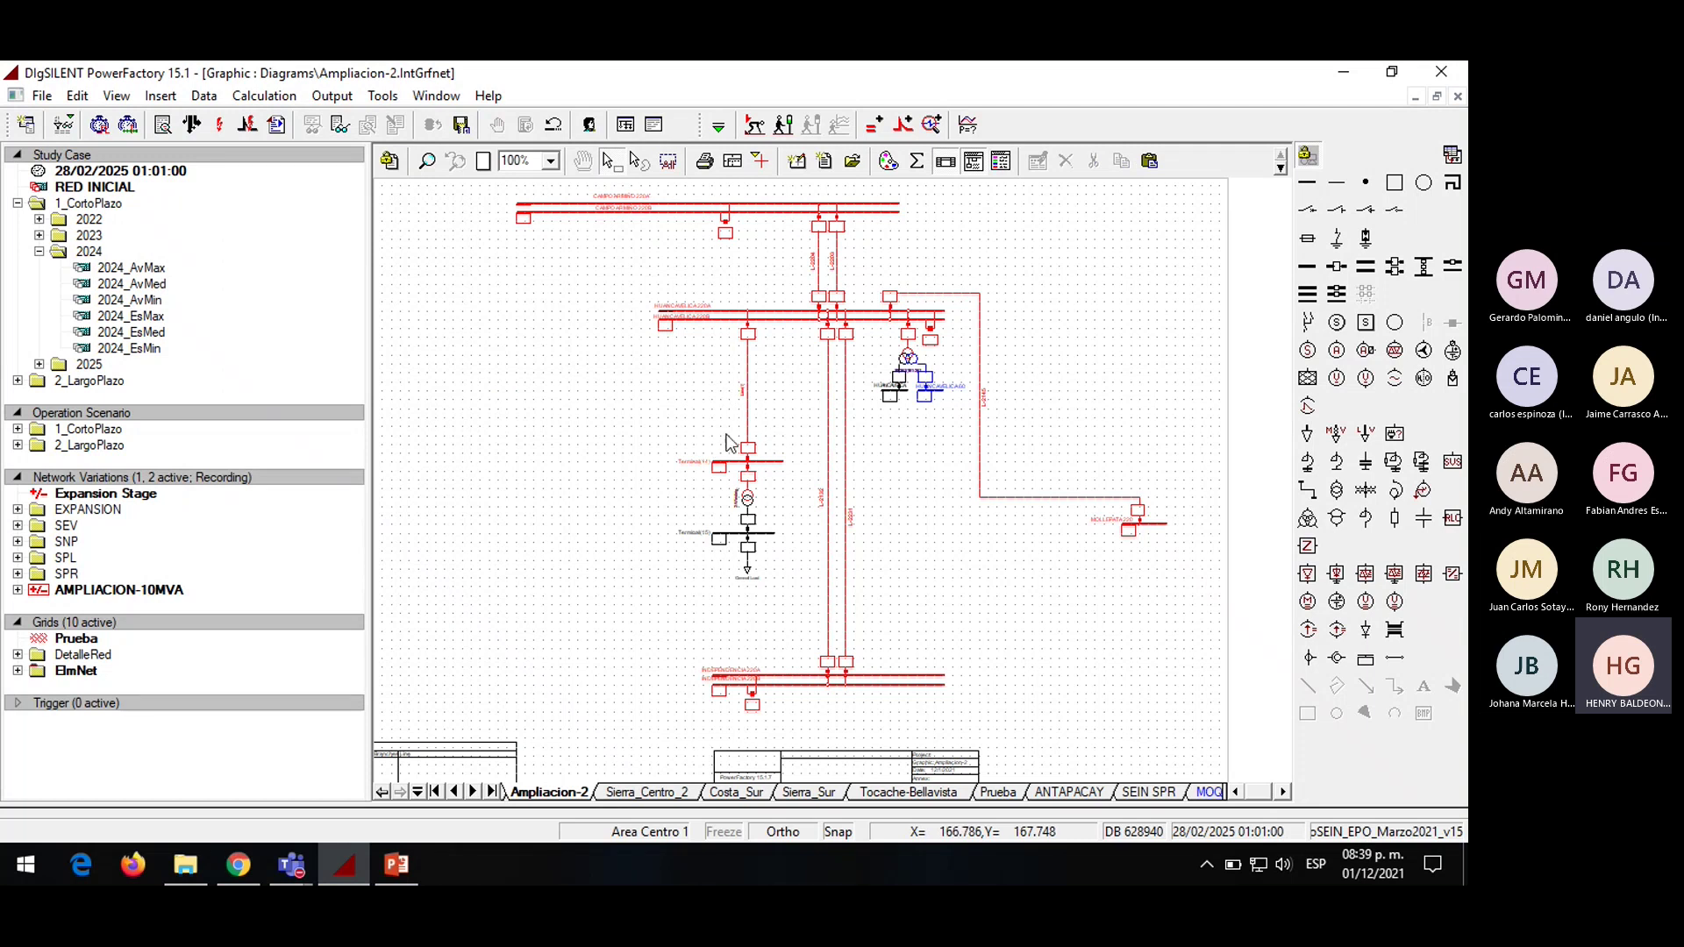
Activate the 2024_AvMax study case and check its open diagram pages for Ampliacion-2
click(99, 269)
right_click(99, 274)
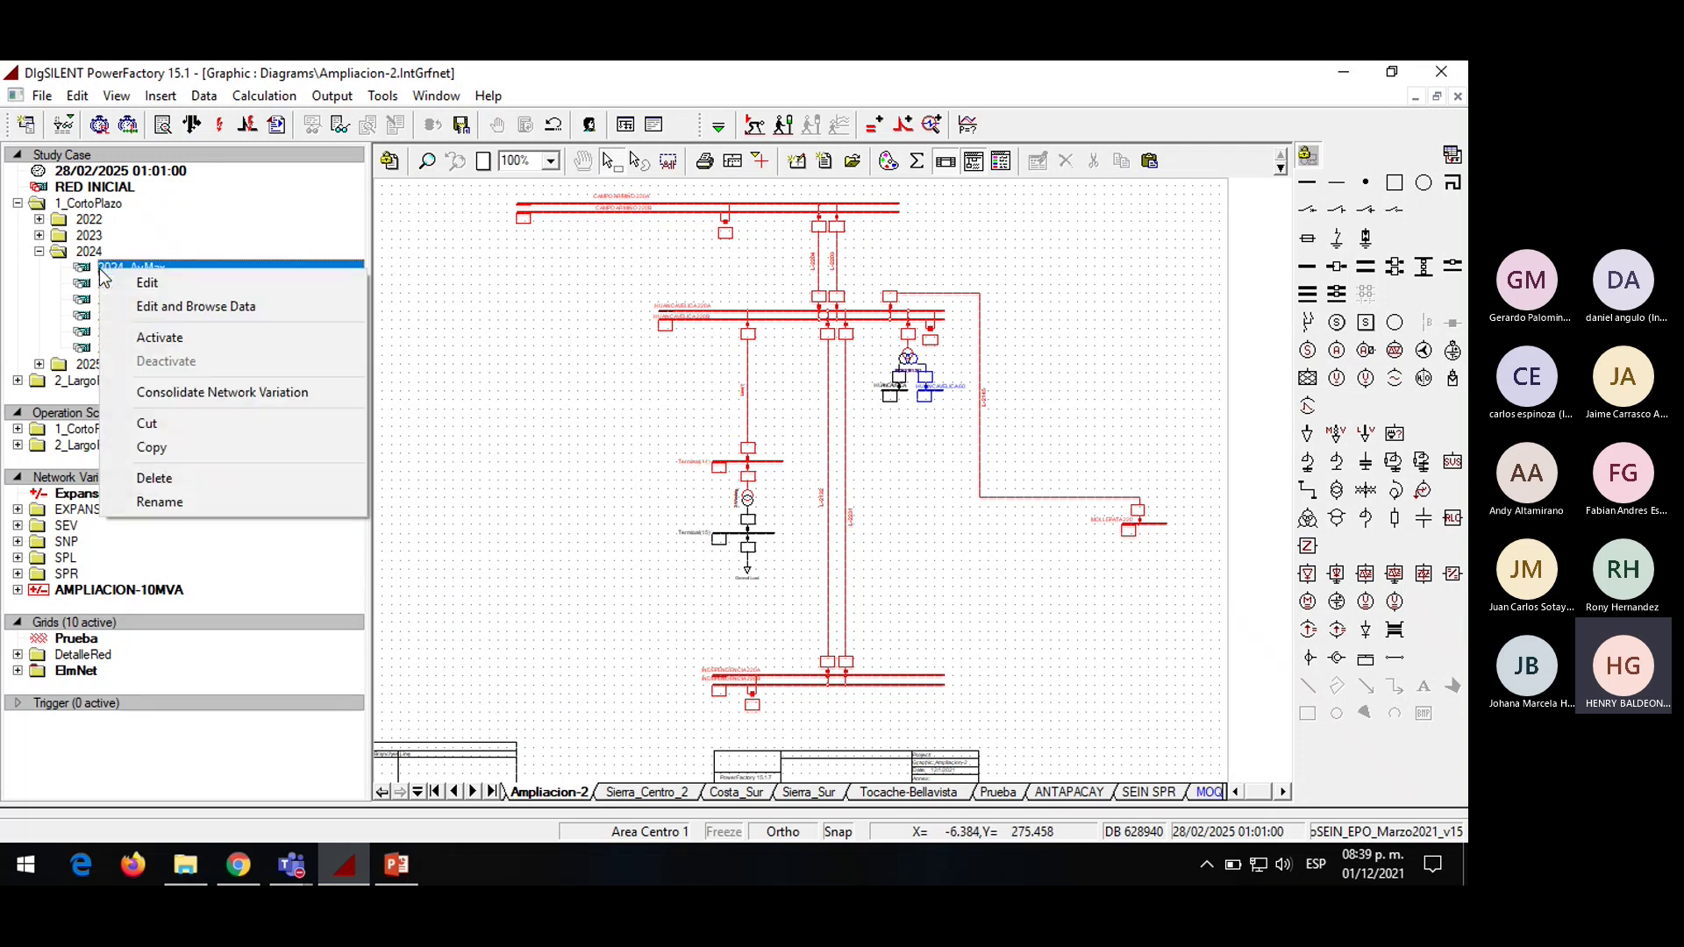
click(154, 337)
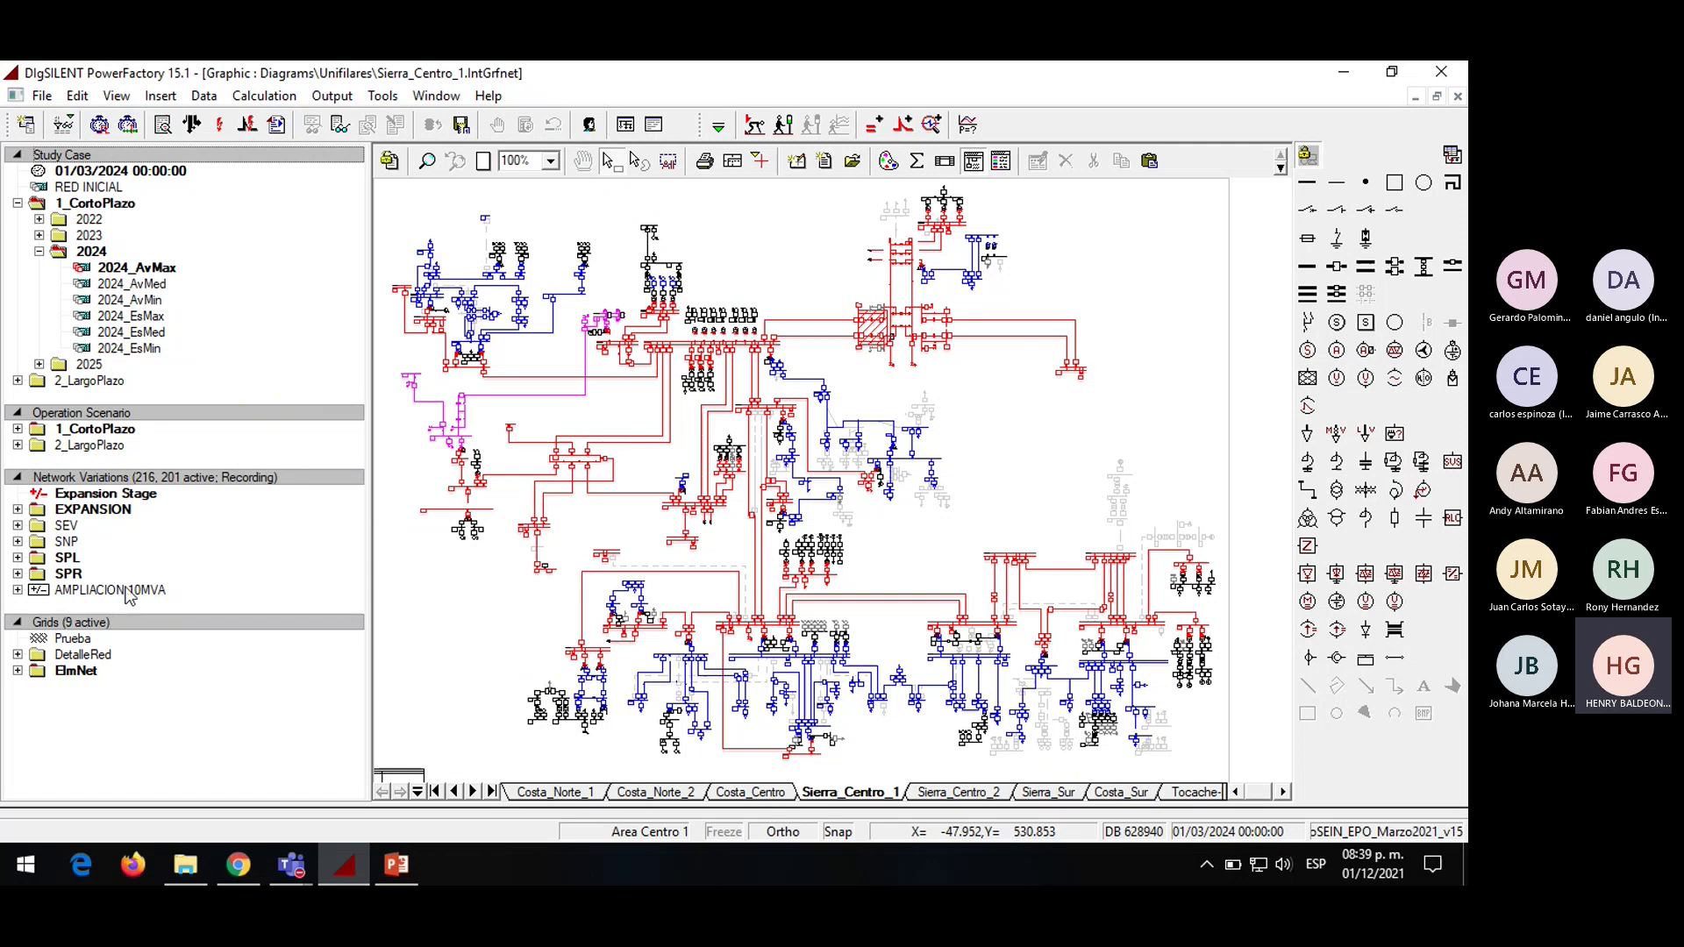
click(492, 792)
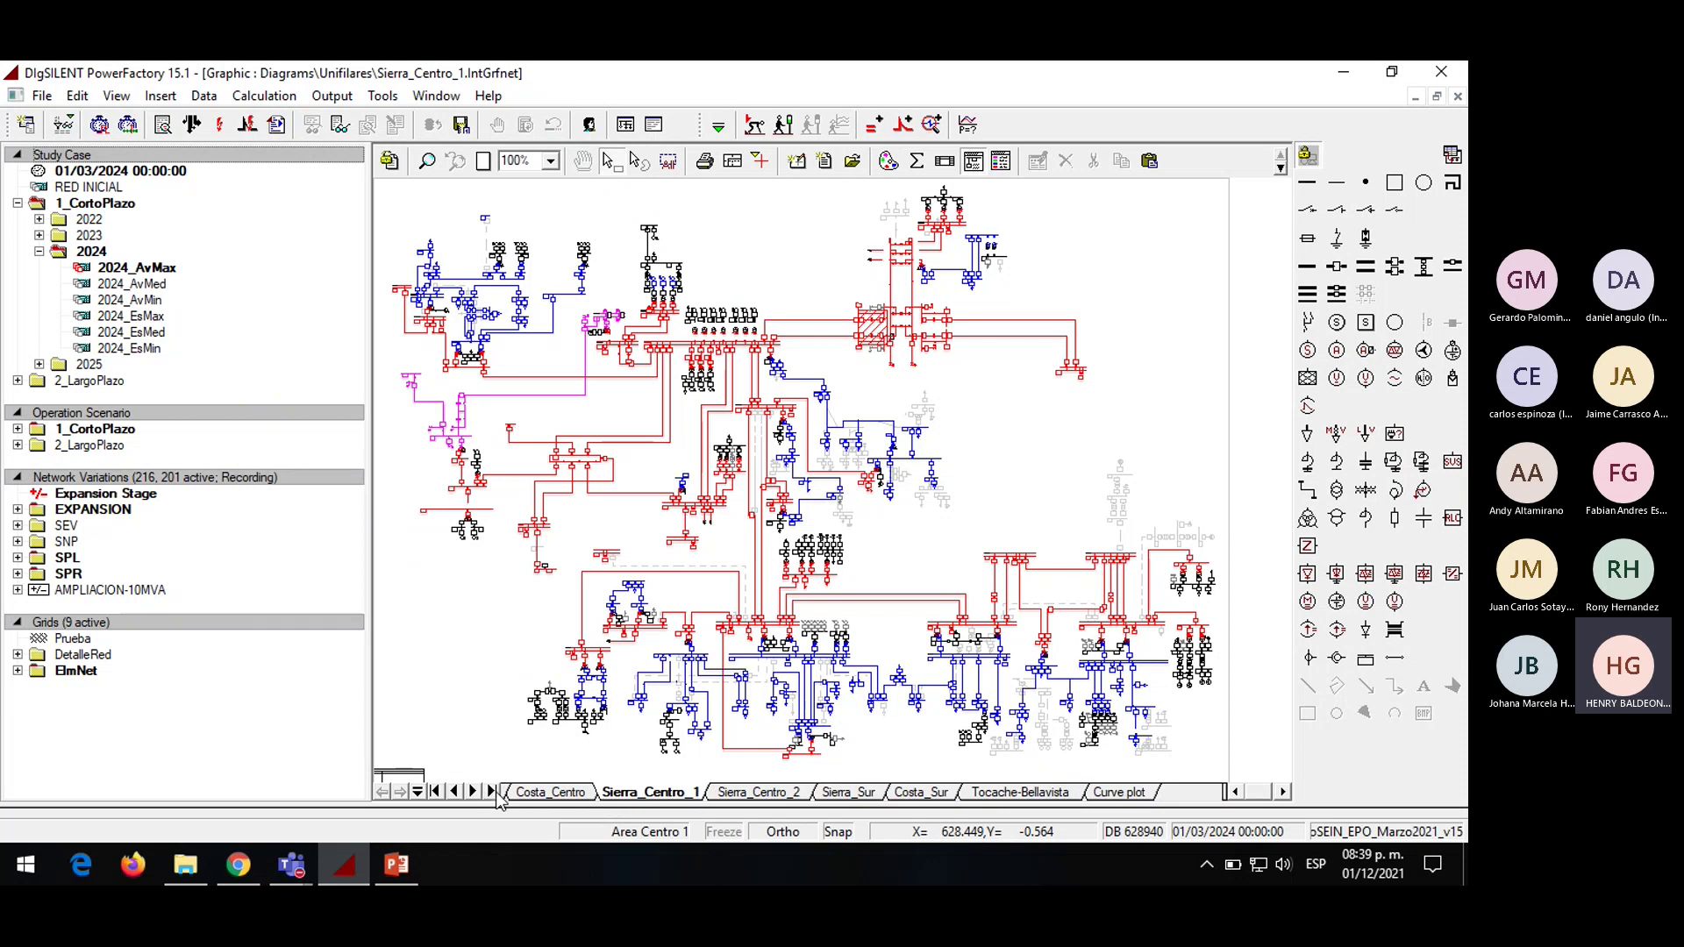
click(437, 792)
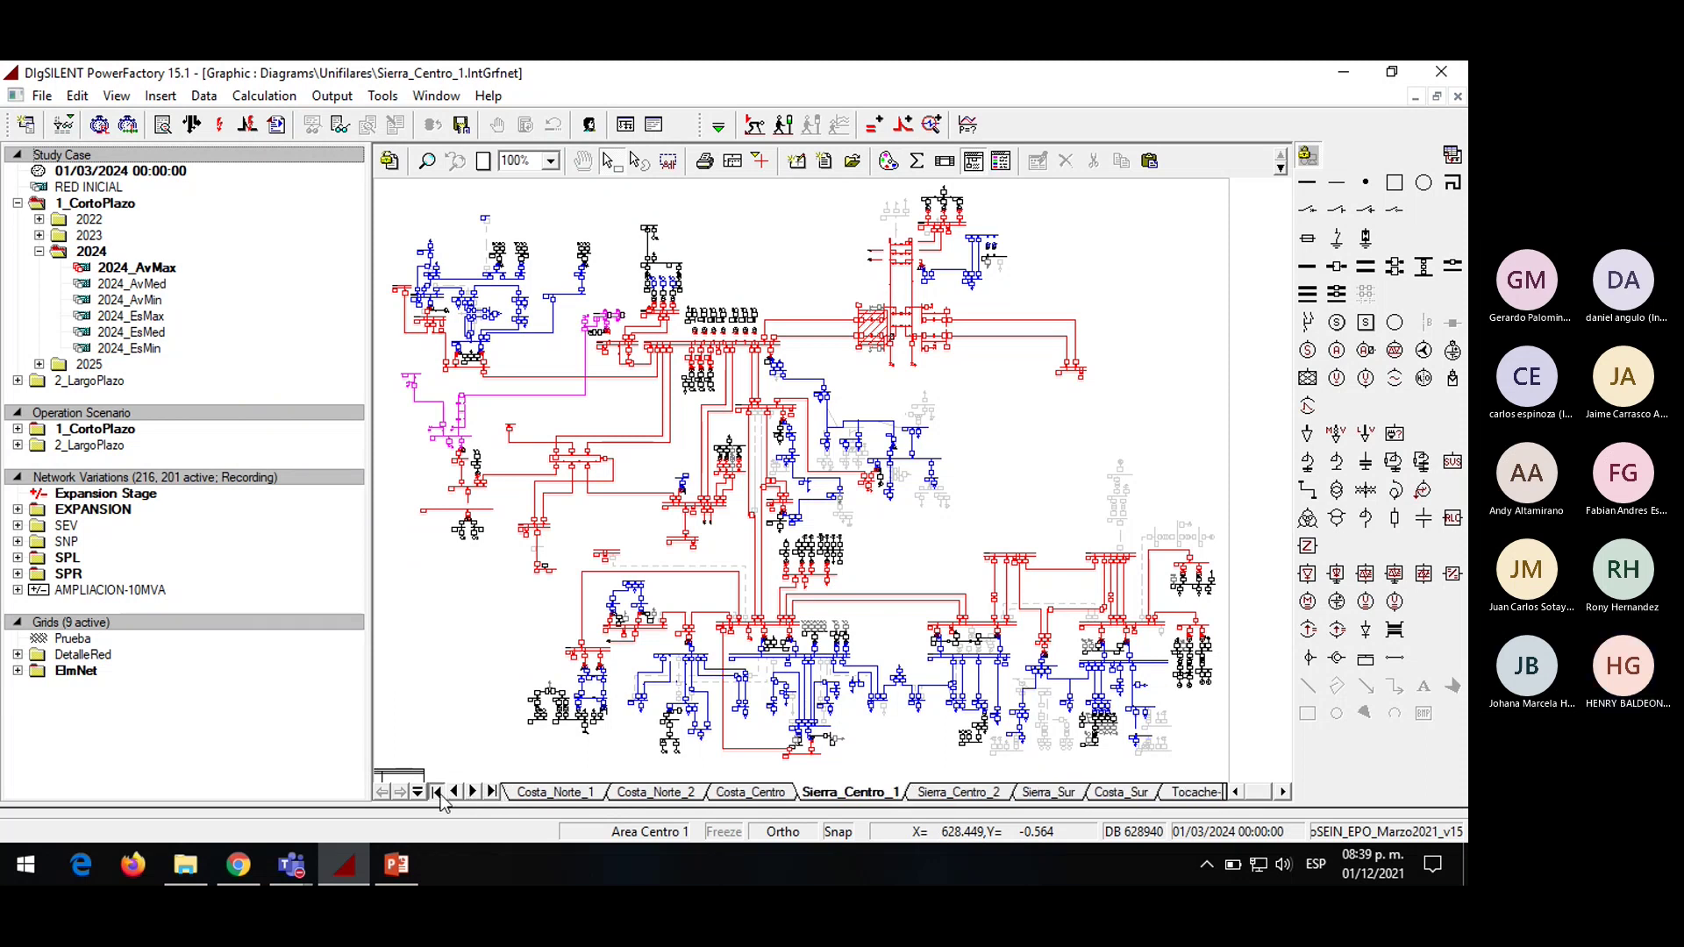
Open the Data Manager and expand the ModeloElectricoSEIN_EPO_Marzo2021_v15 project down to its Diagrams folder
click(28, 125)
scroll(369, 456, down, 20)
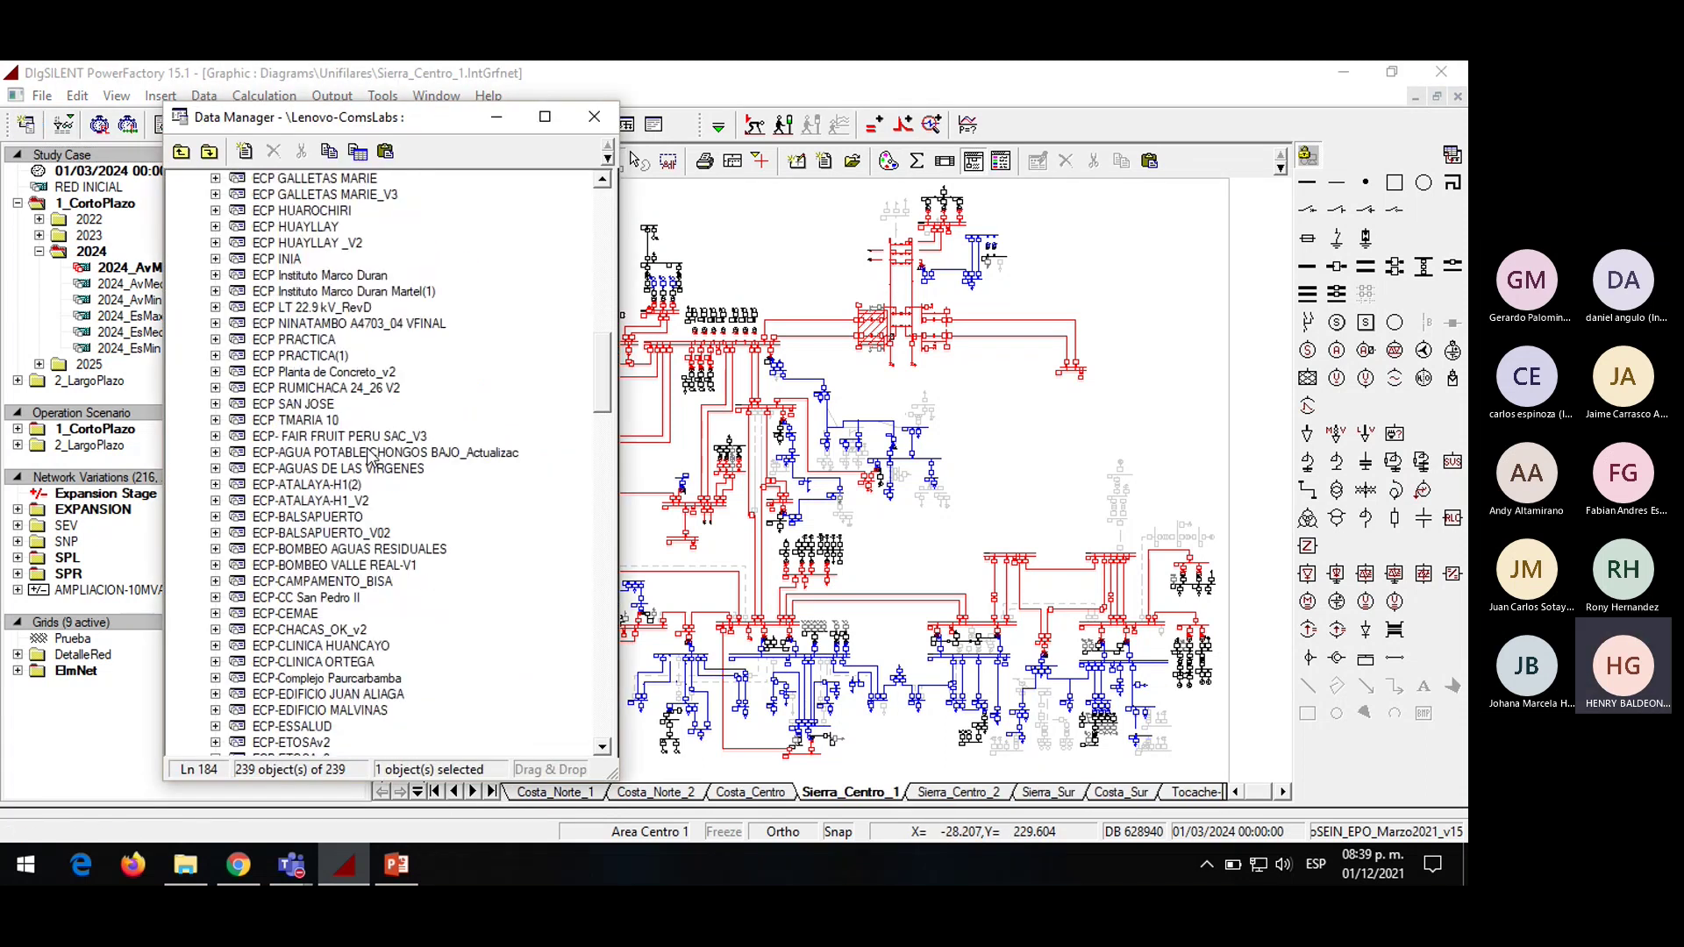
scroll(366, 456, down, 20)
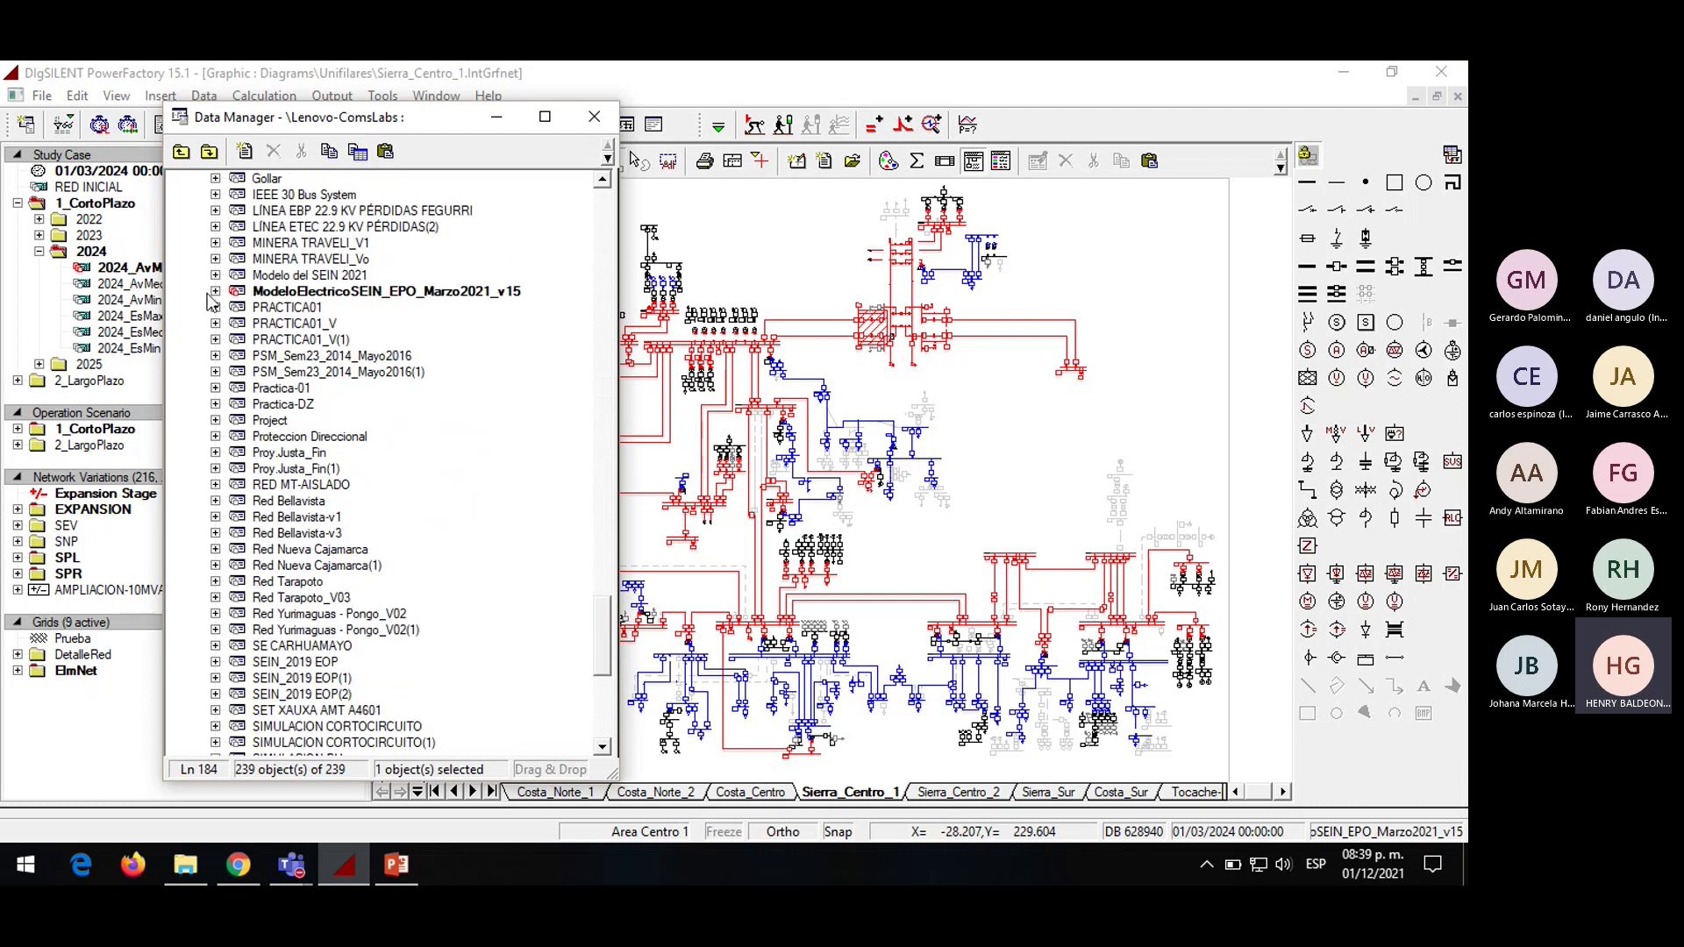
click(215, 291)
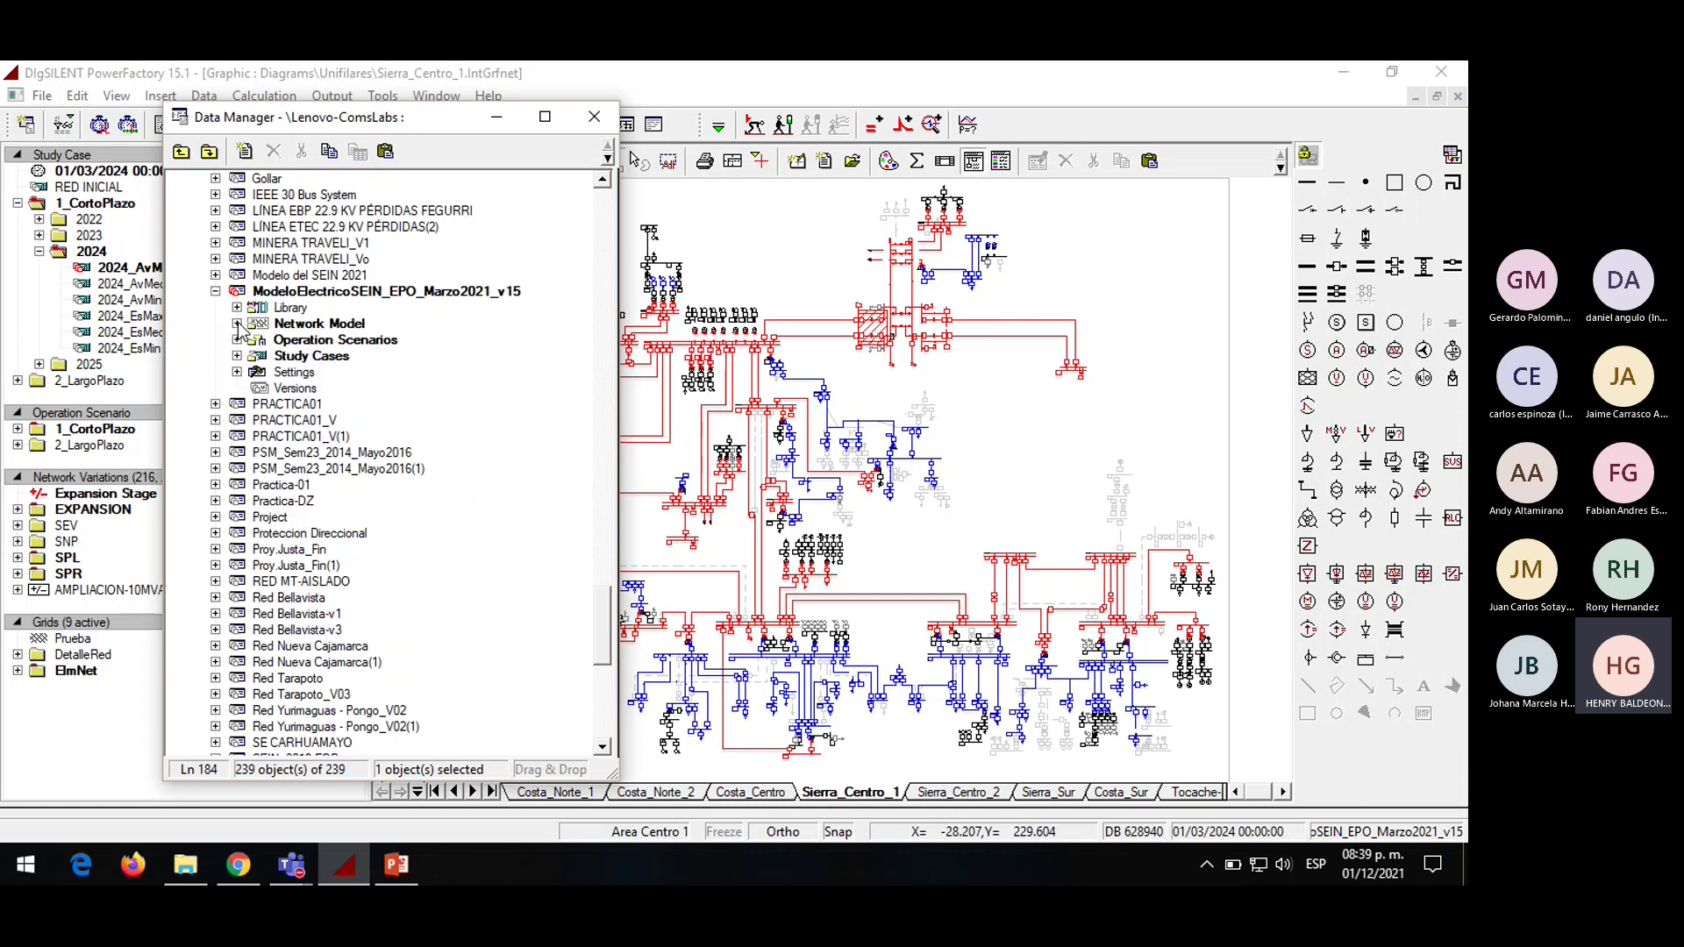
click(237, 324)
click(259, 340)
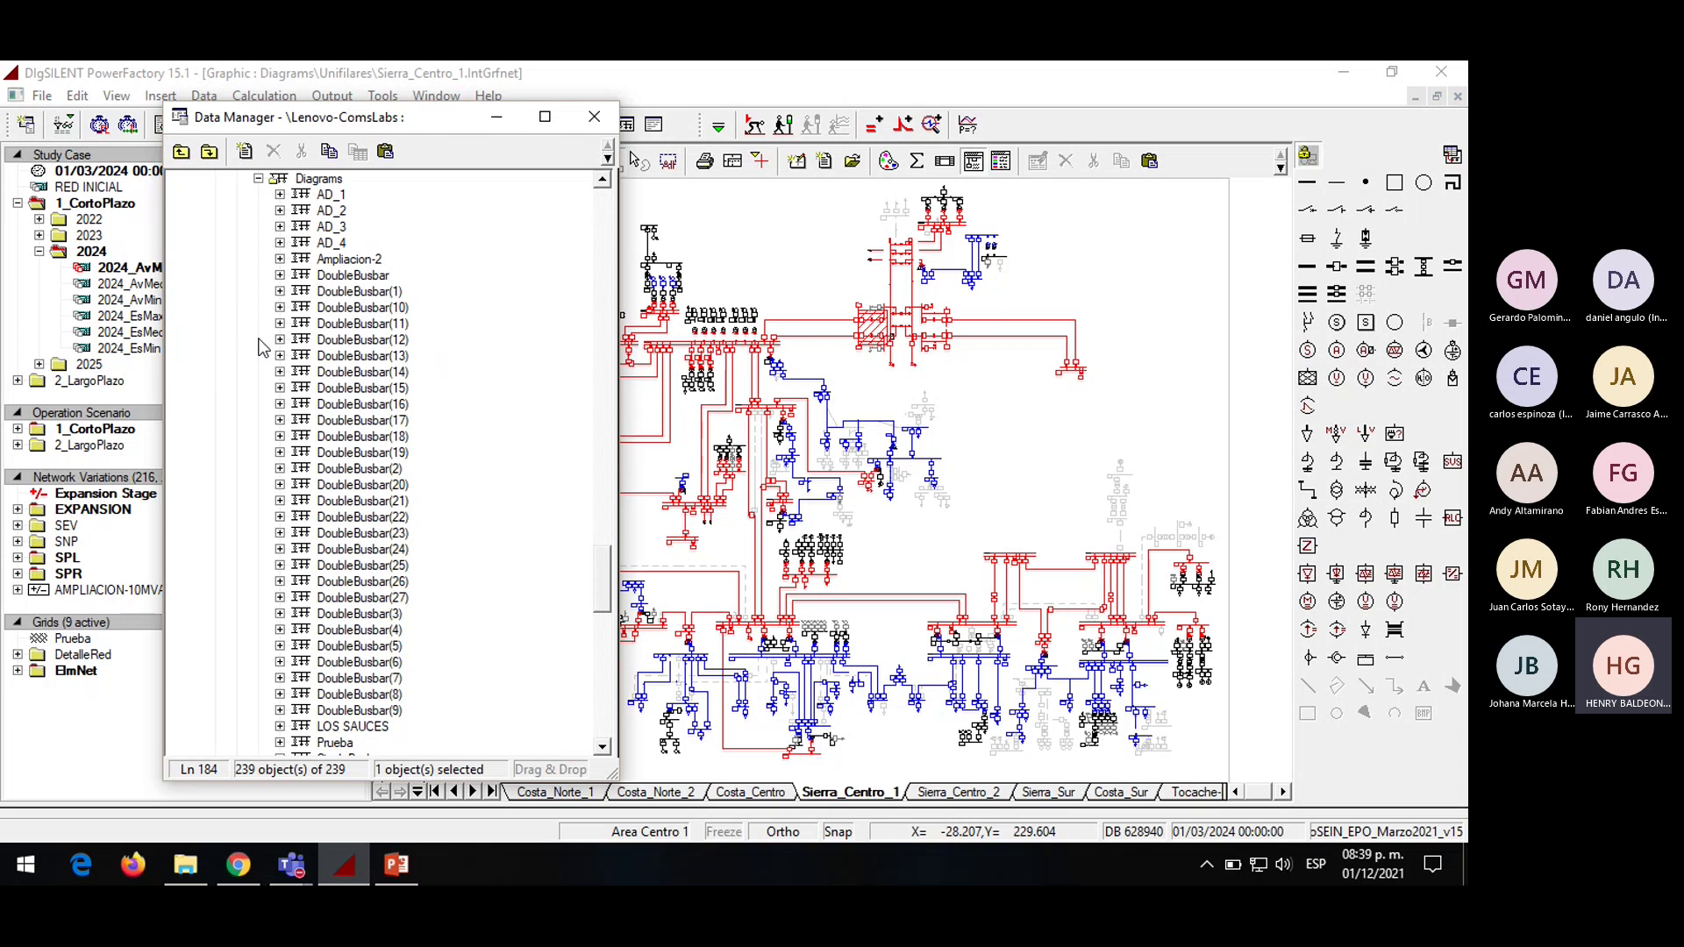
Examine the project's Network Data contents, including the Prueba grid and the DetalleRed folder
scroll(451, 375, down, 12)
scroll(454, 383, up, 15)
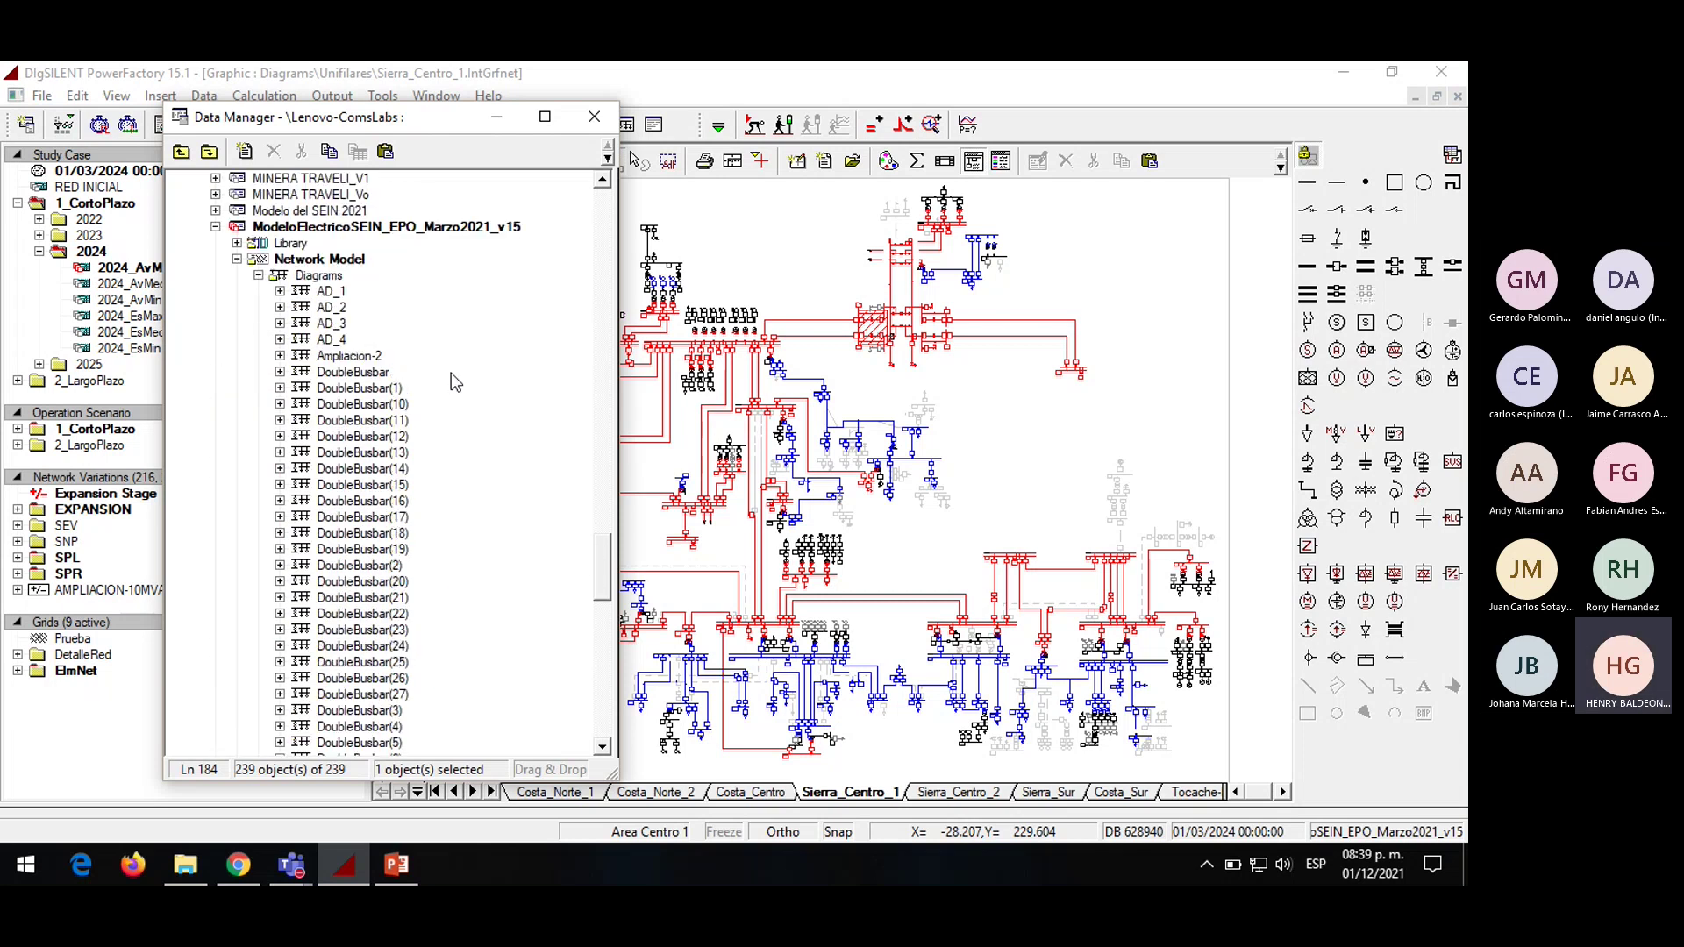
click(259, 276)
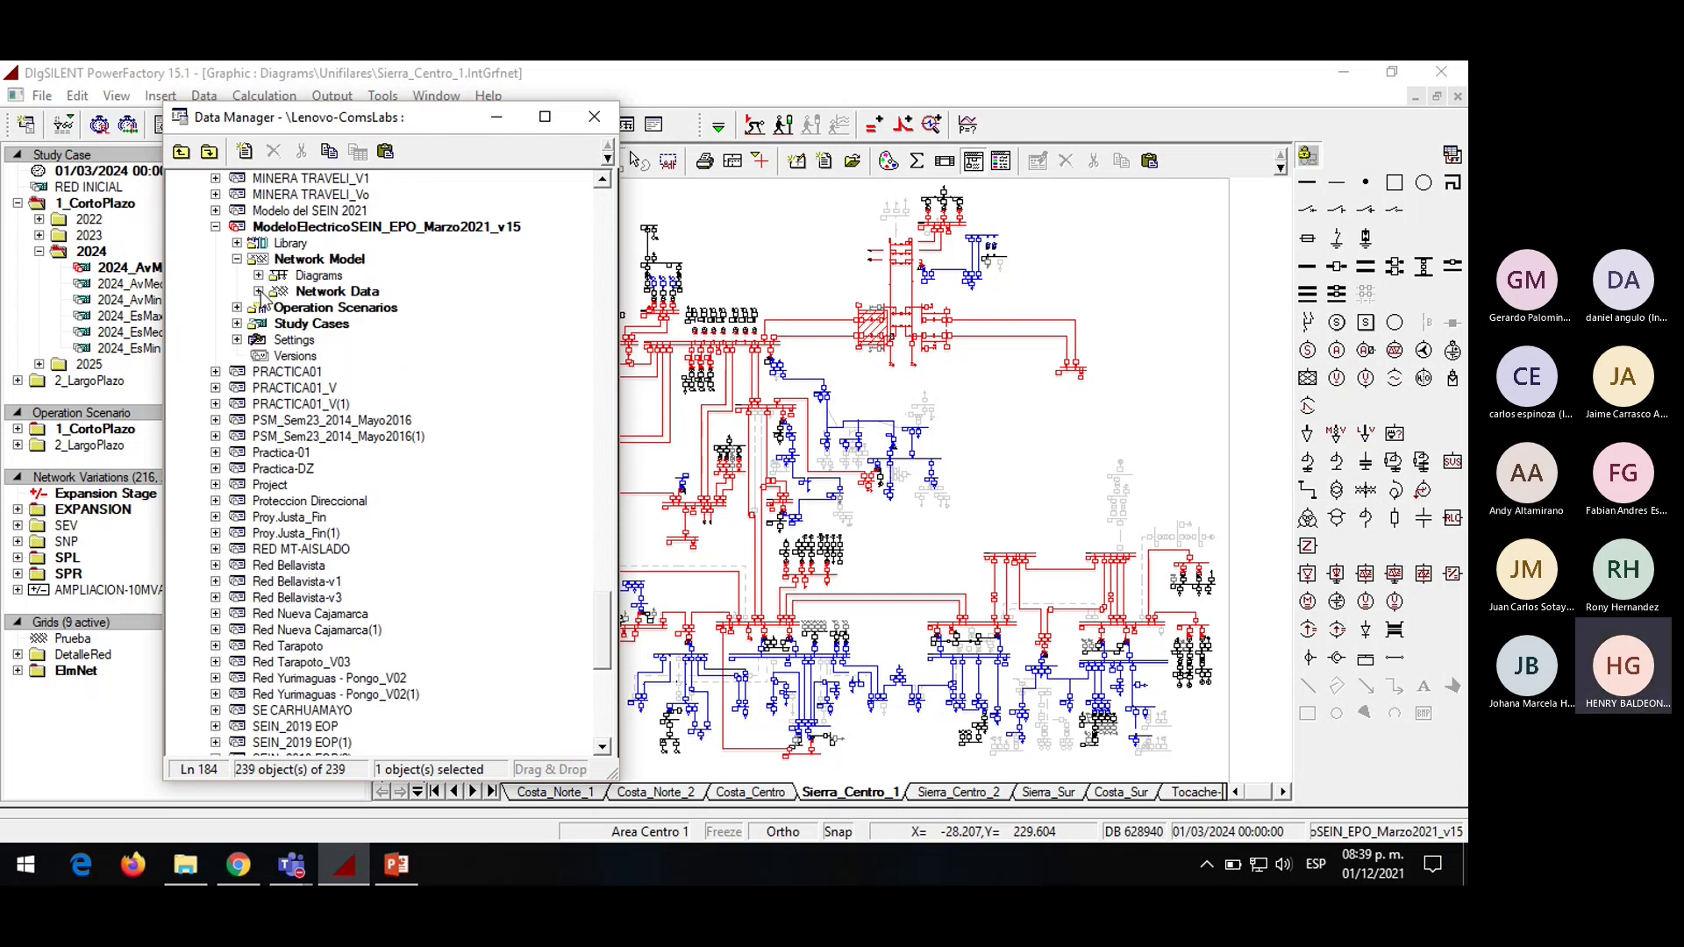
click(258, 292)
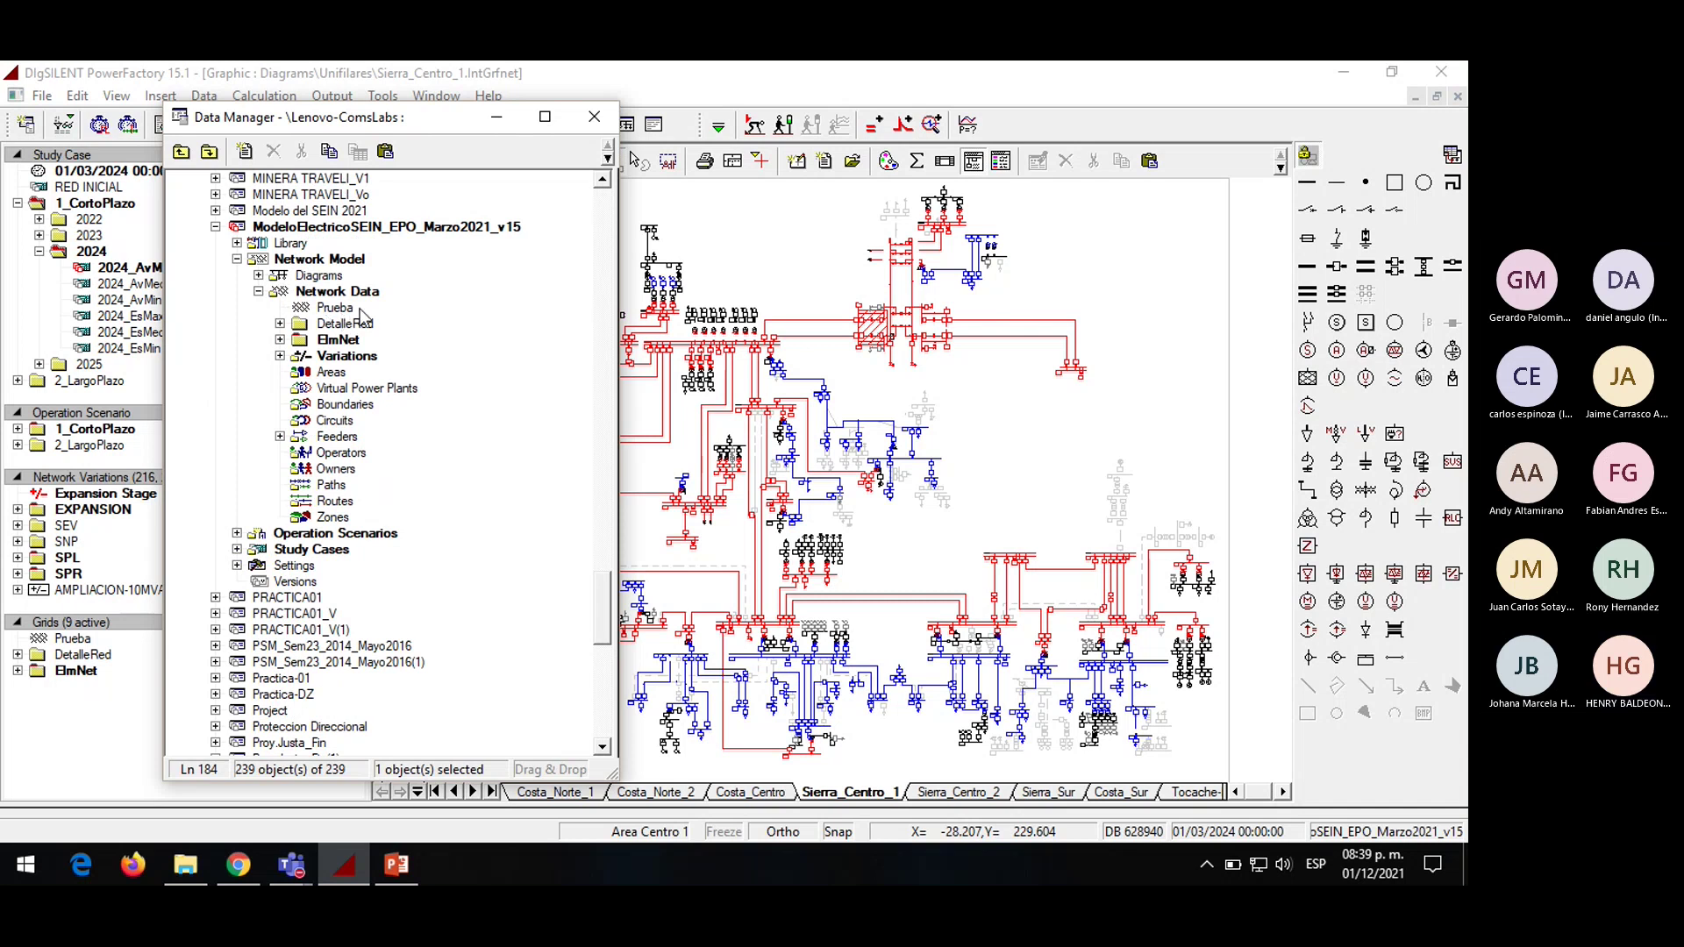
click(336, 308)
click(280, 323)
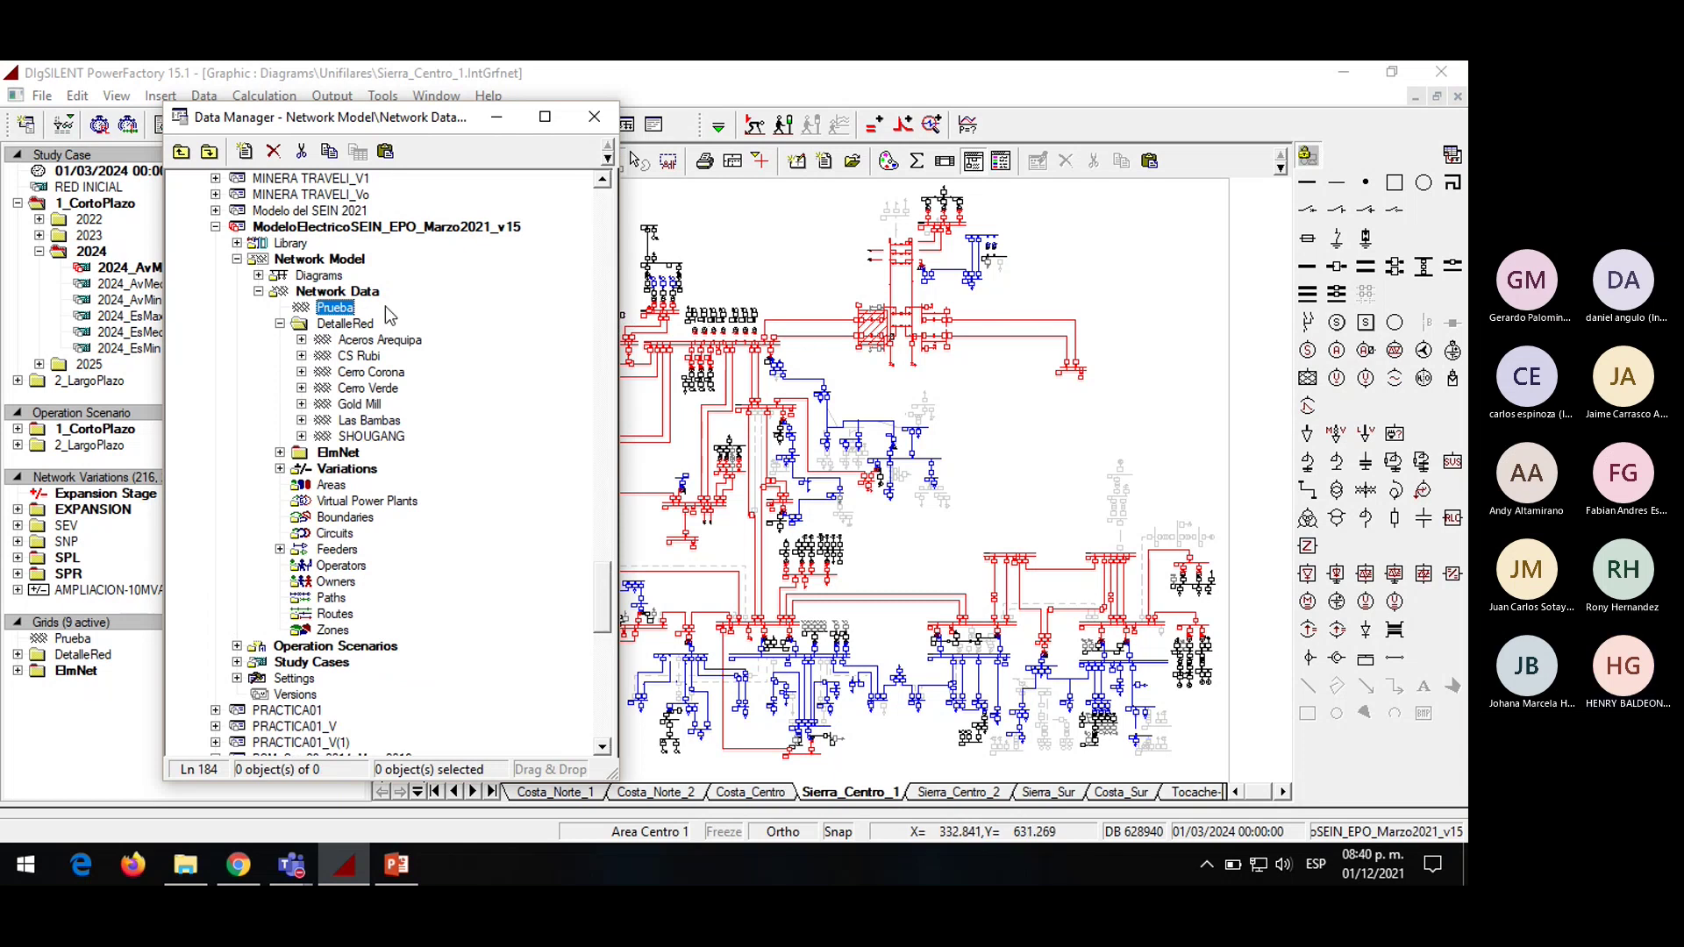
Browse the project's Diagrams folder, checking the contents of Subestaciones and AD_1 in an enlarged Data Manager
click(259, 275)
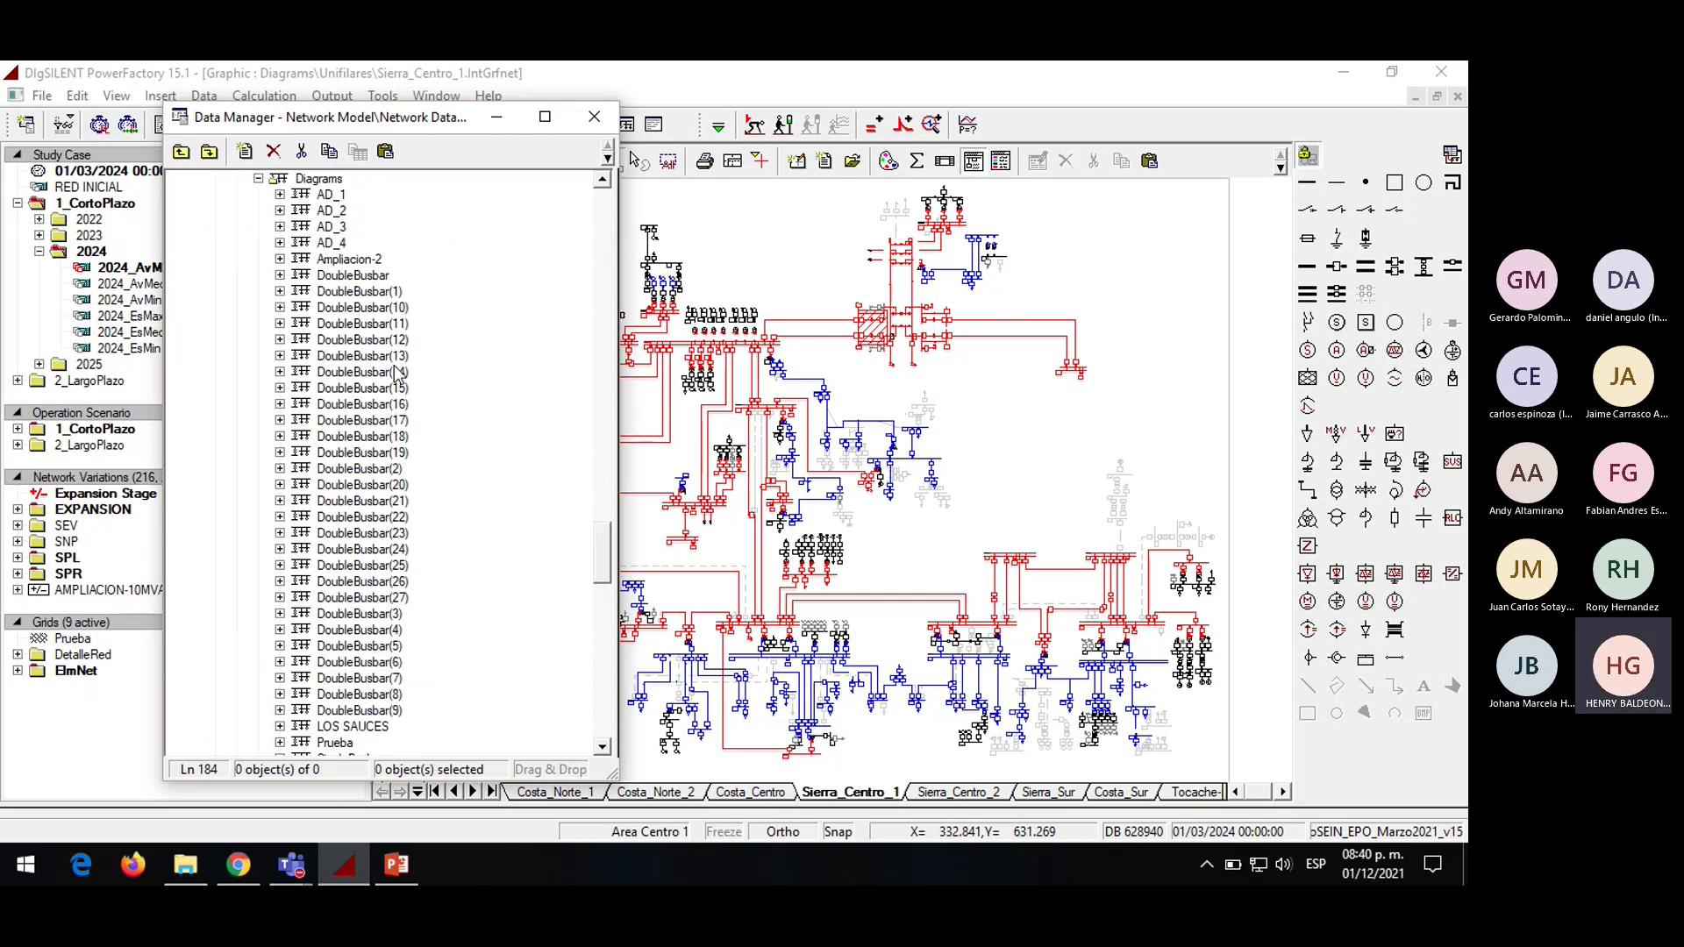
scroll(401, 376, down, 8)
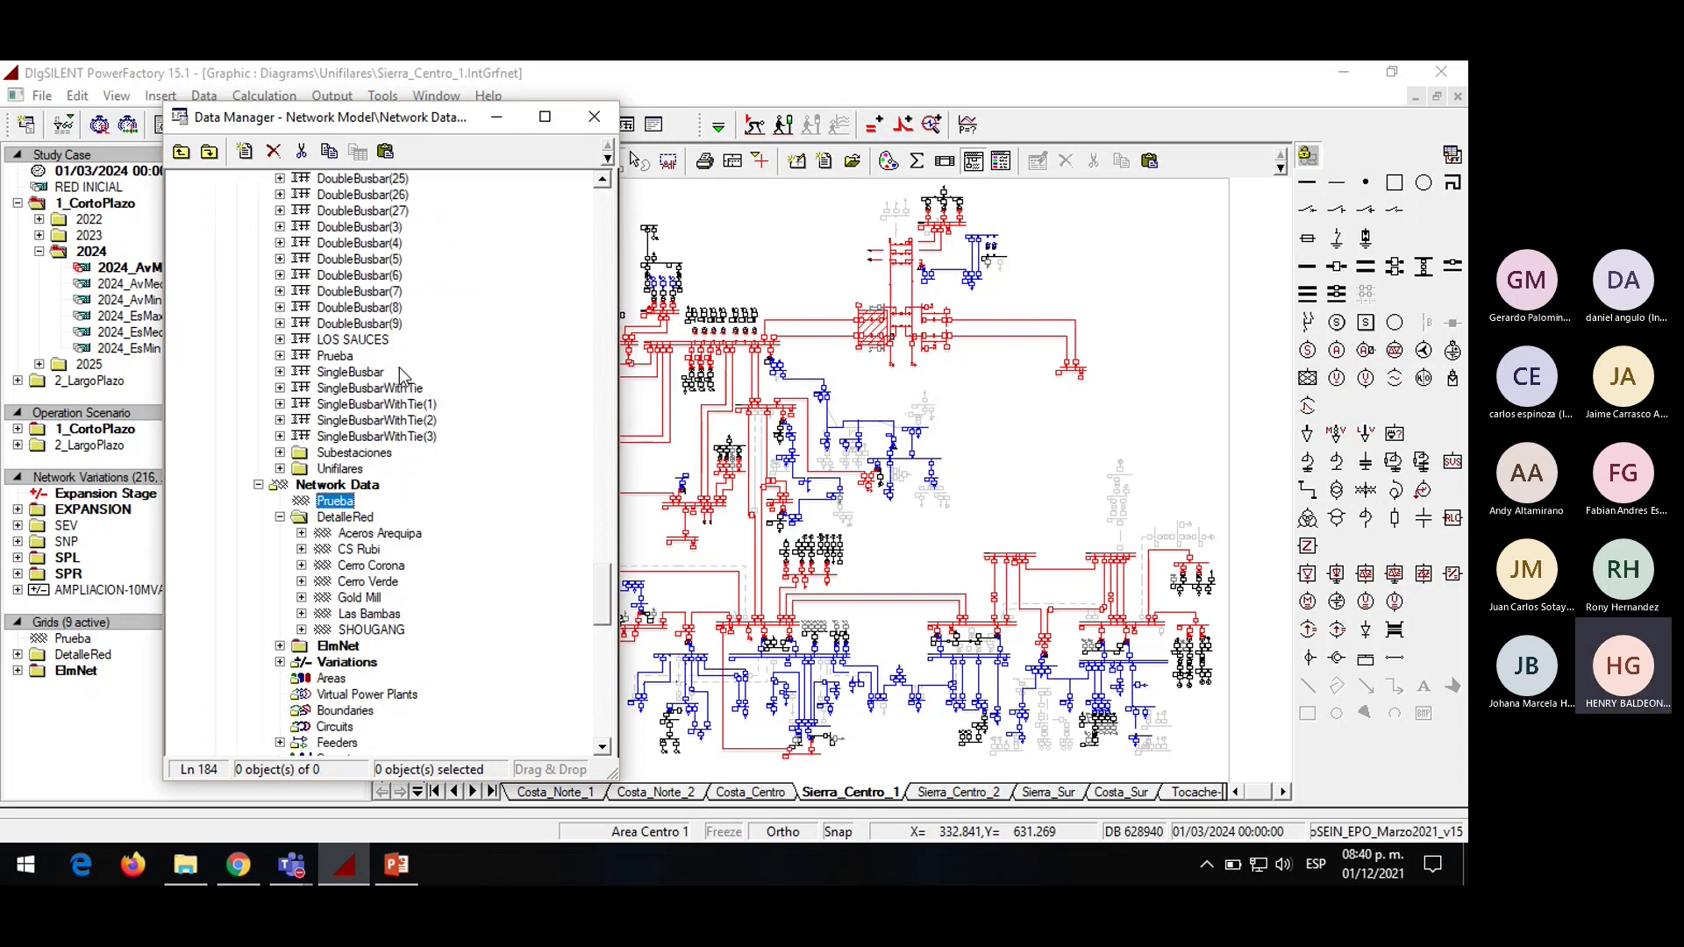
click(354, 454)
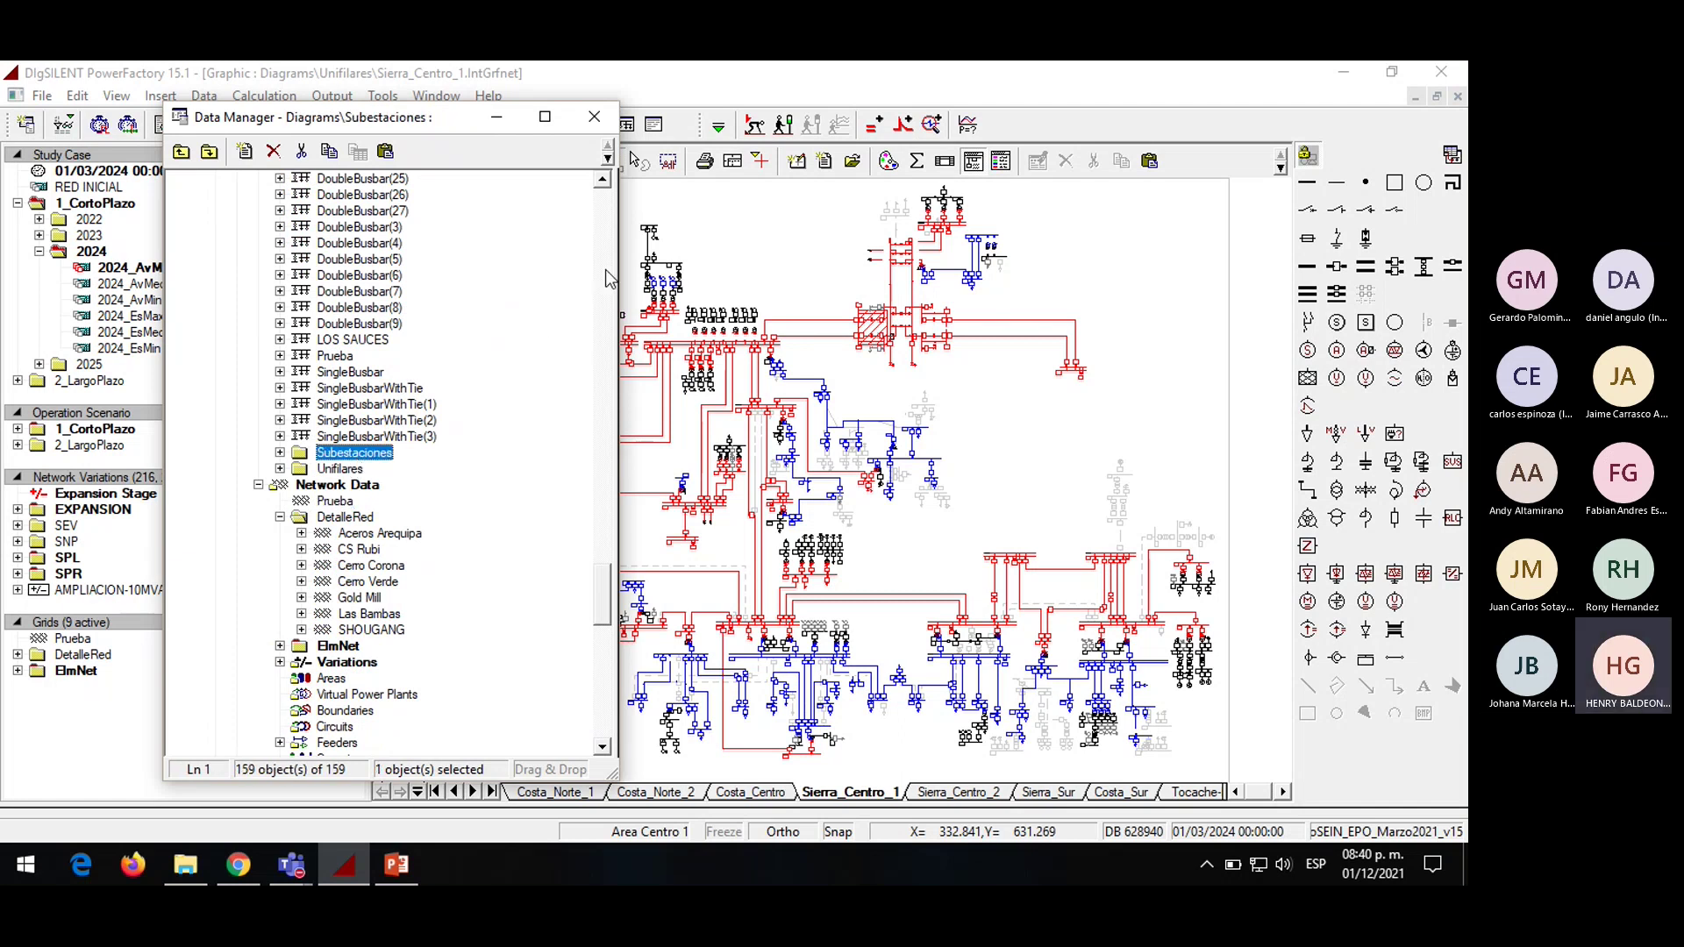
drag(624, 265, 758, 266)
drag(490, 125, 529, 86)
scroll(485, 388, down, 5)
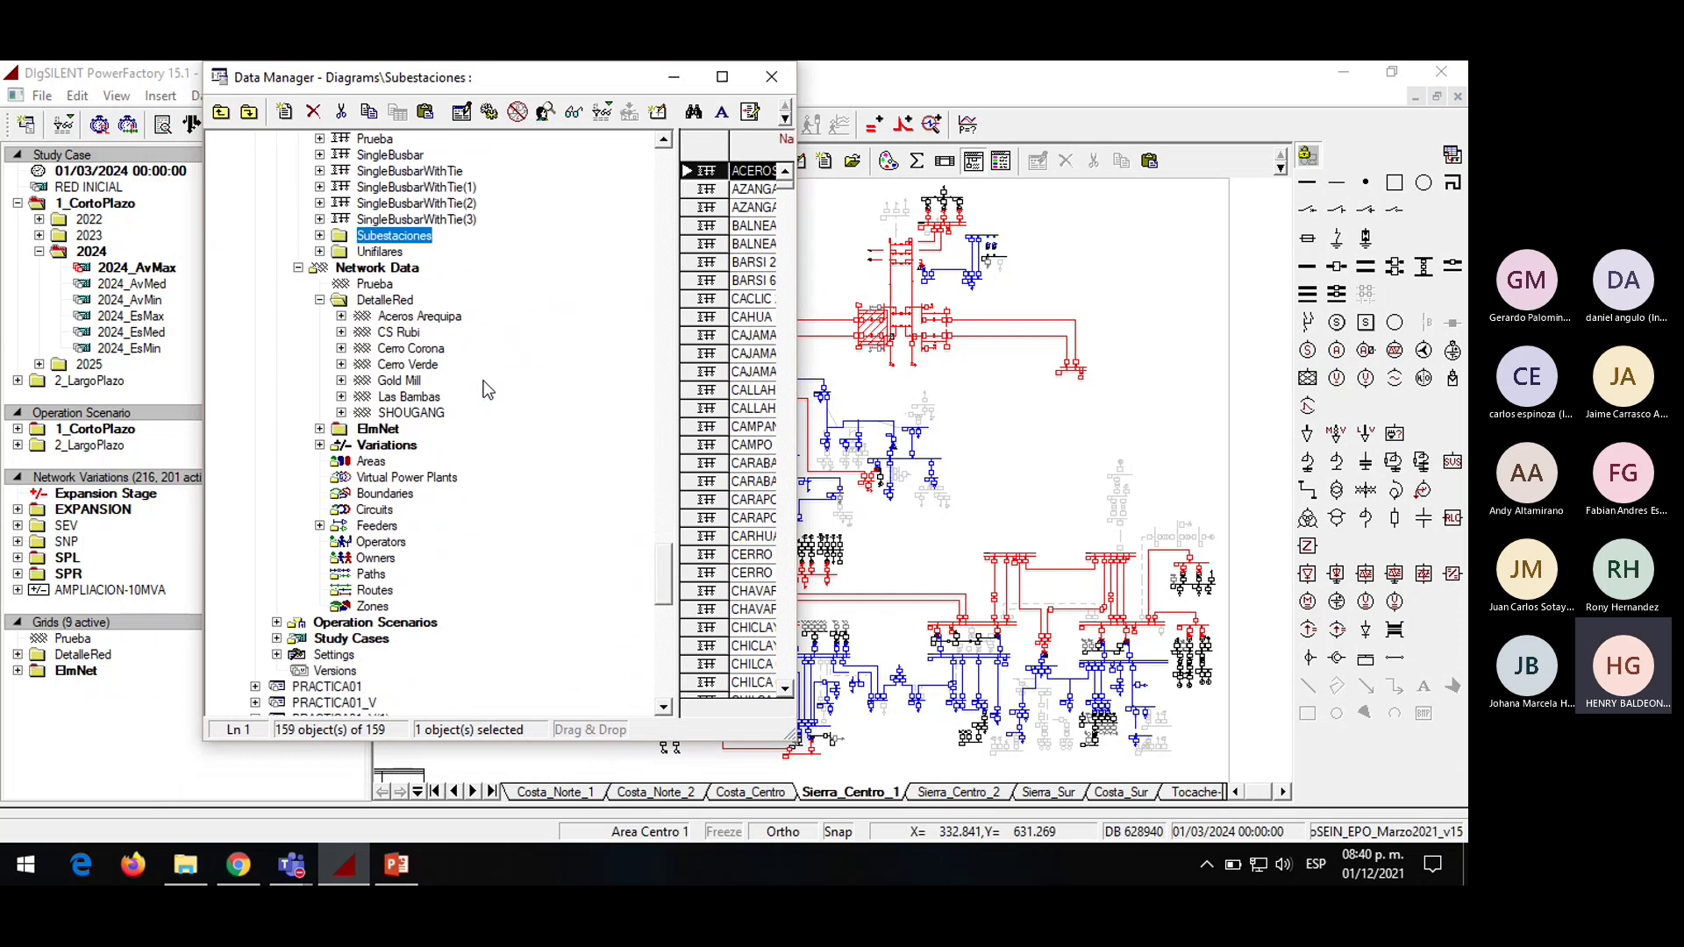
scroll(485, 388, up, 7)
scroll(488, 388, up, 12)
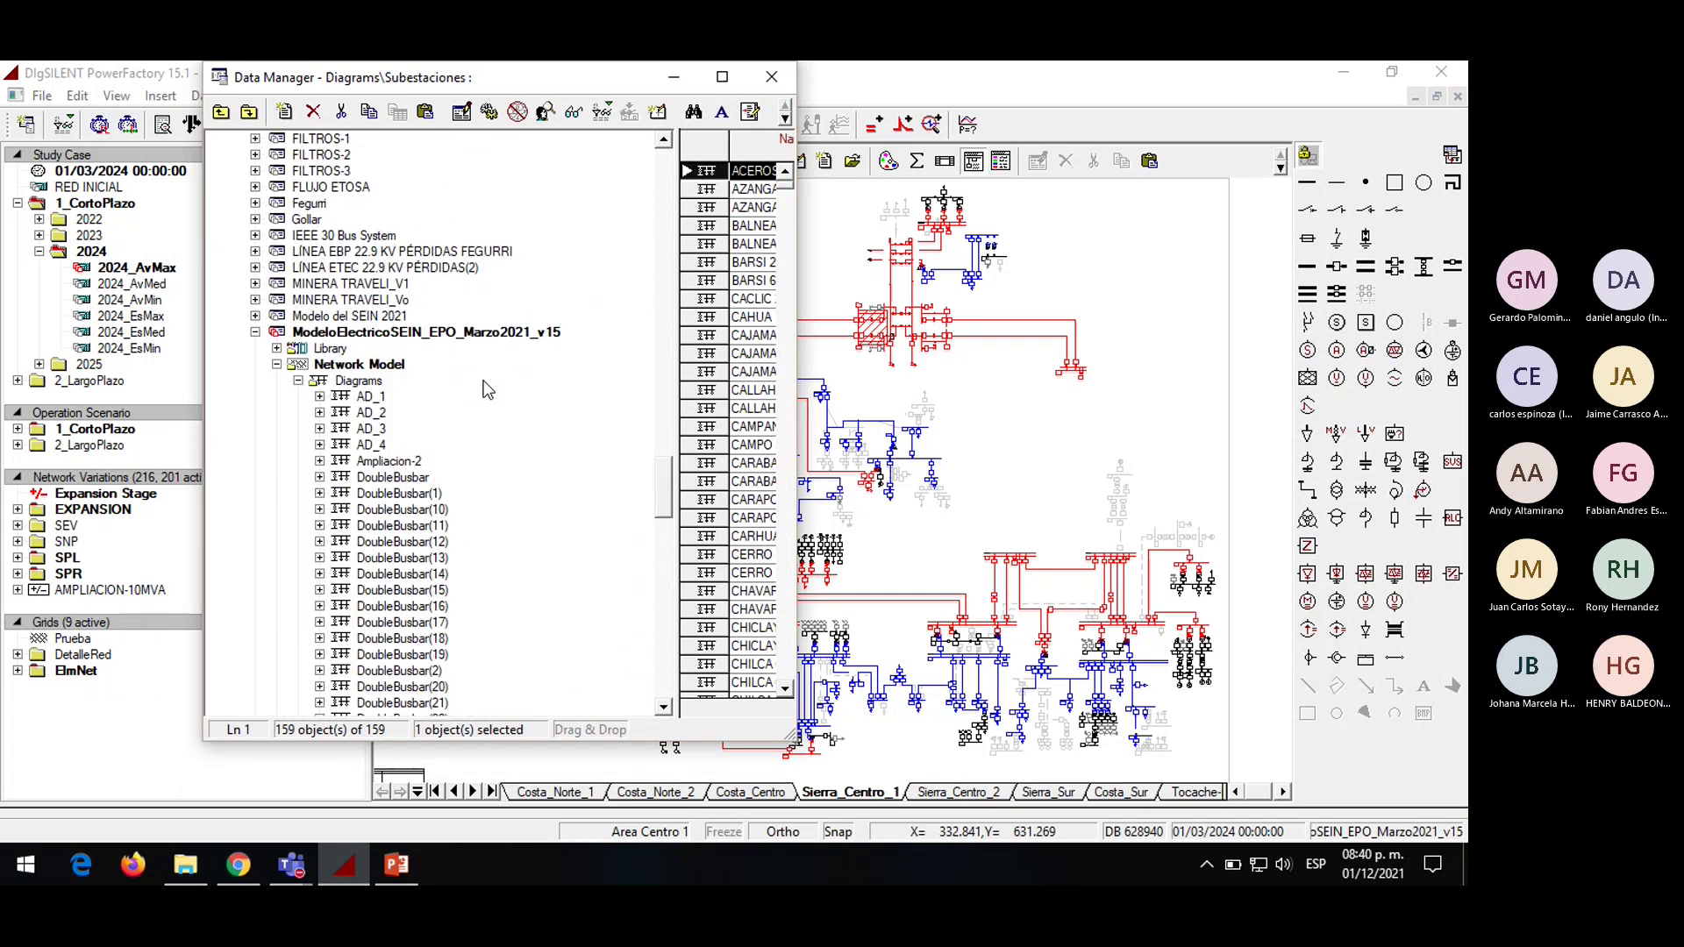
click(368, 401)
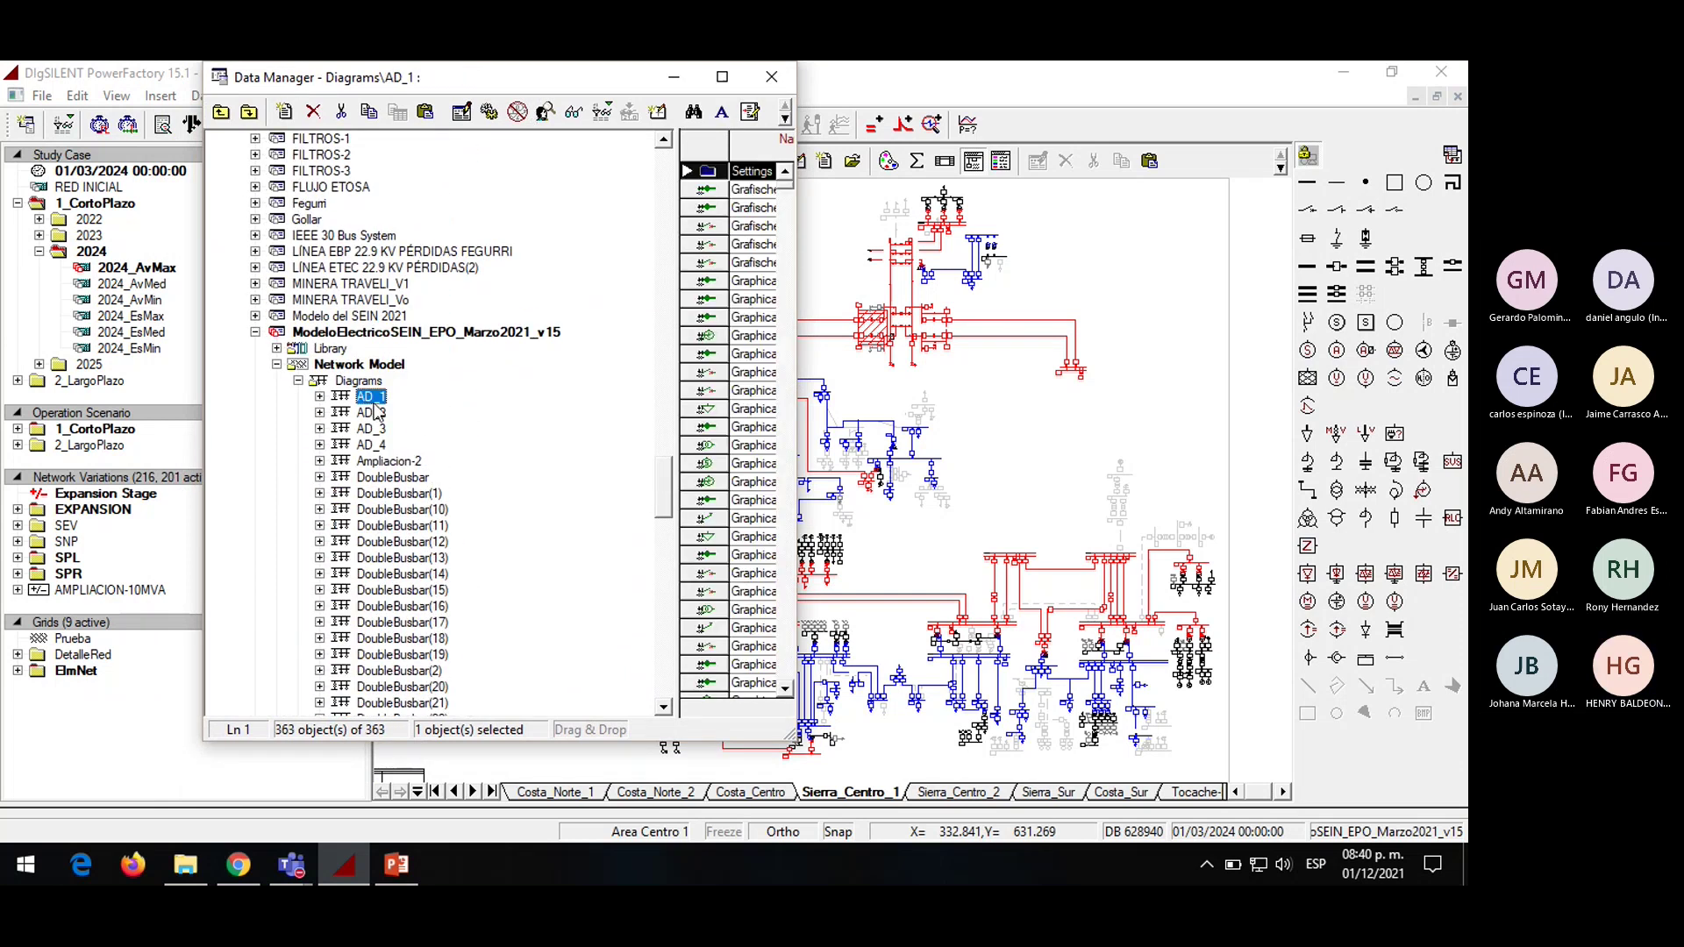
drag(801, 324, 937, 326)
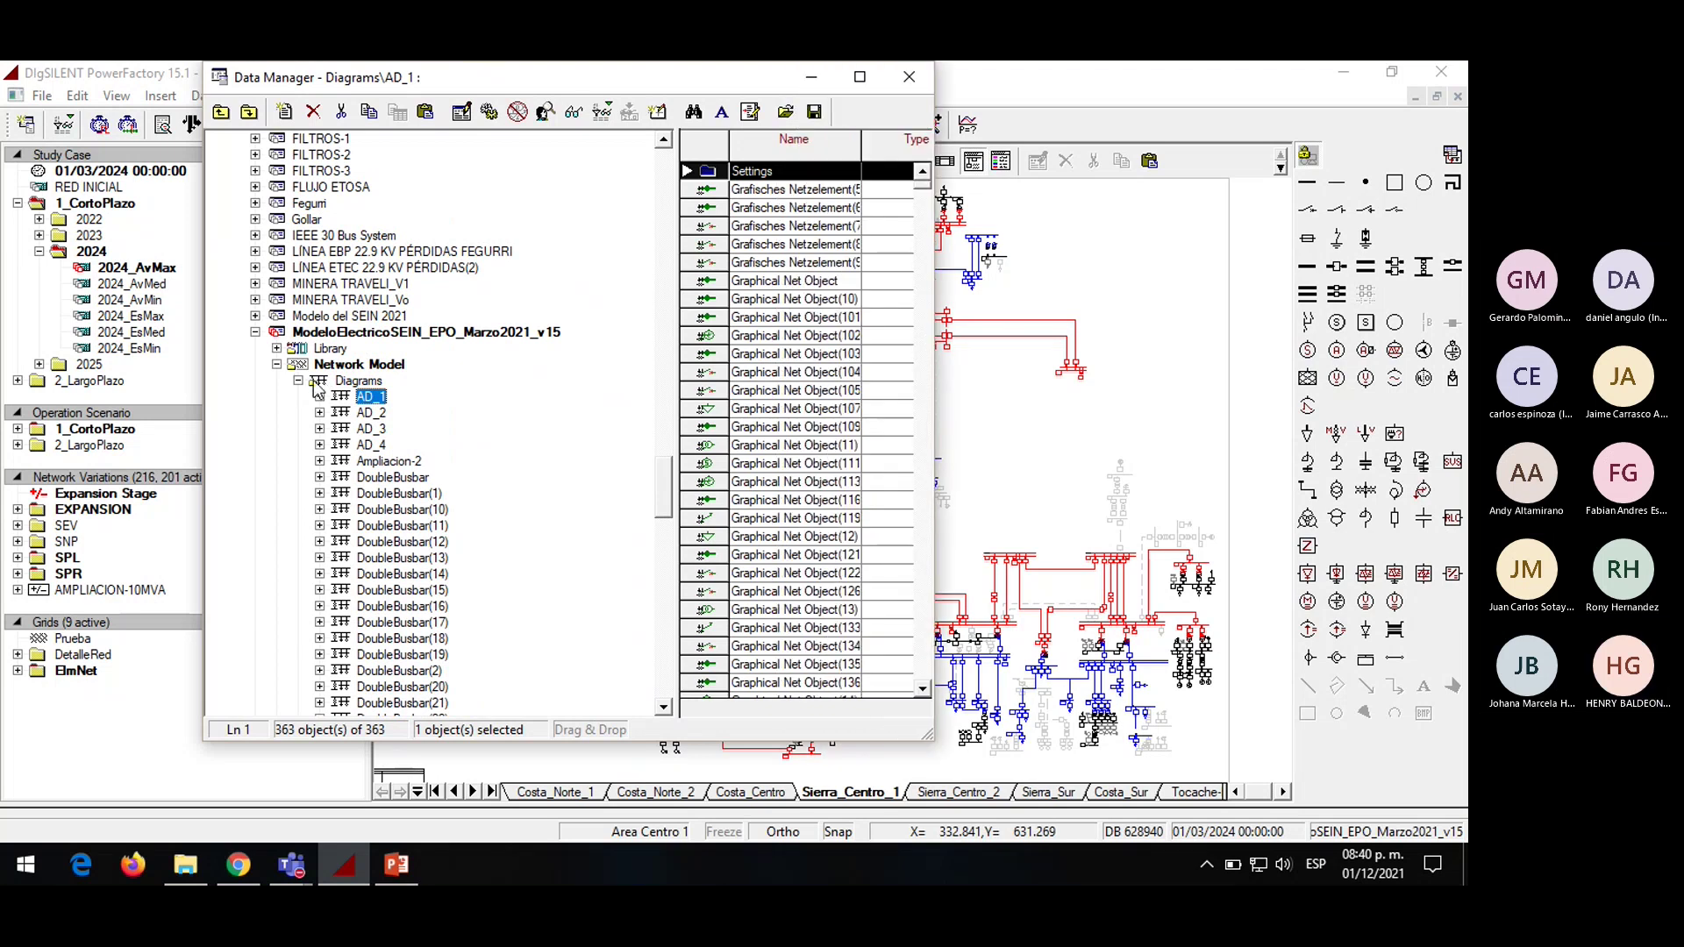
Show the graphic of the Ampliacion-2 diagram and minimize the Data Manager
click(380, 464)
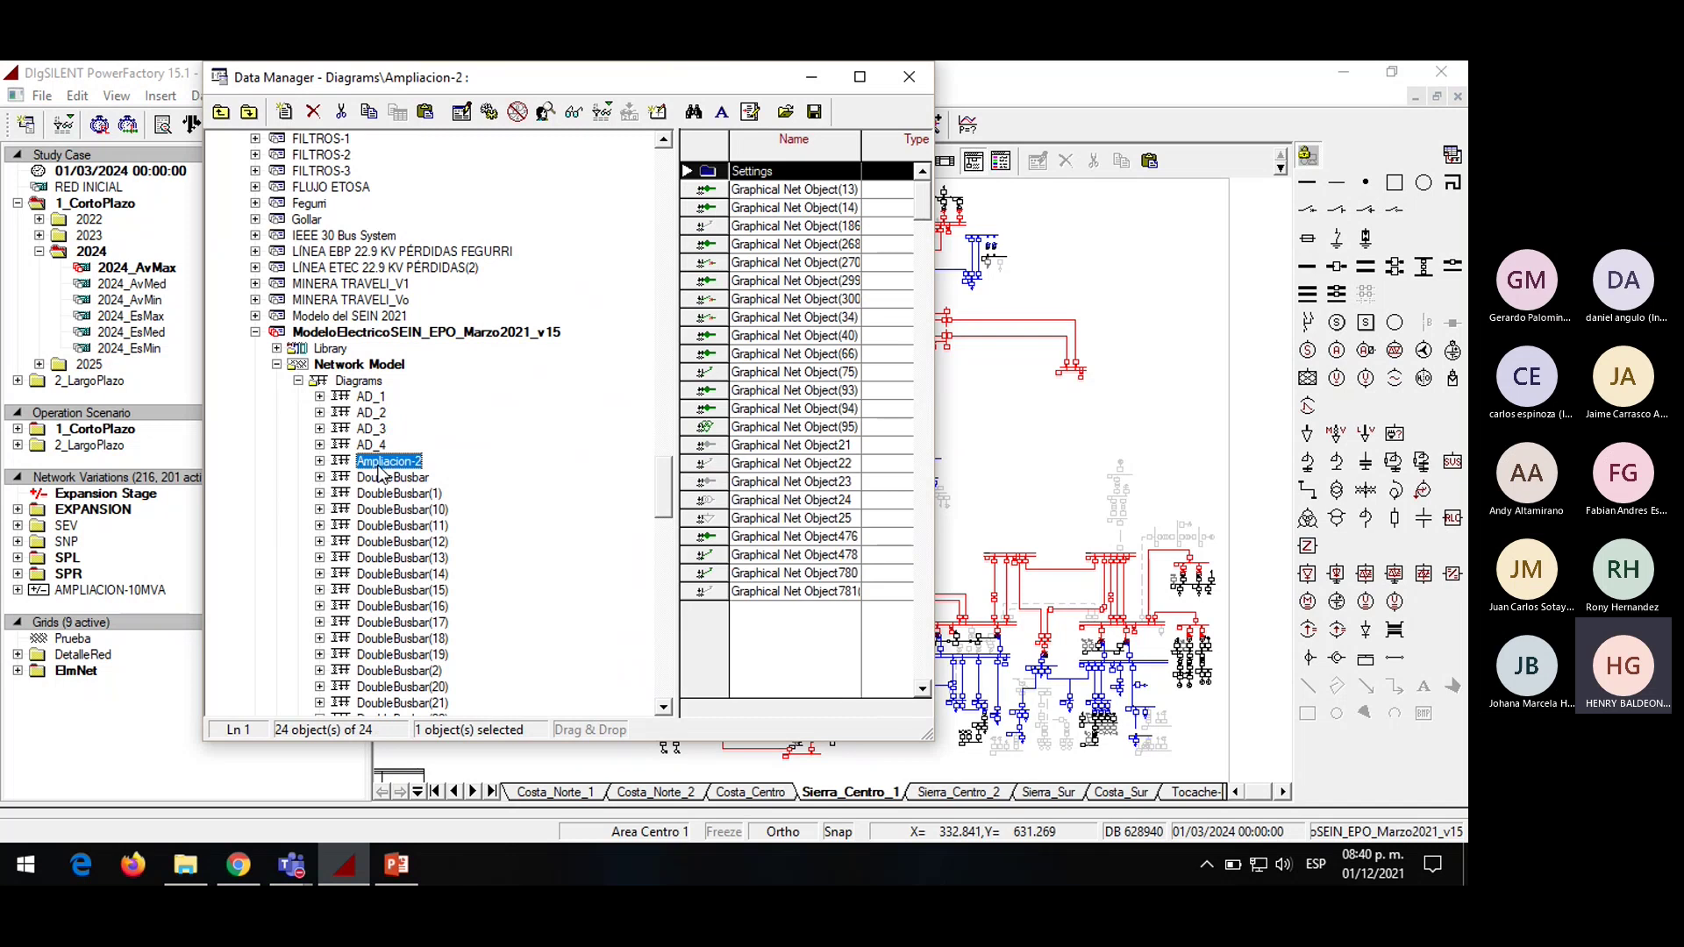
right_click(379, 469)
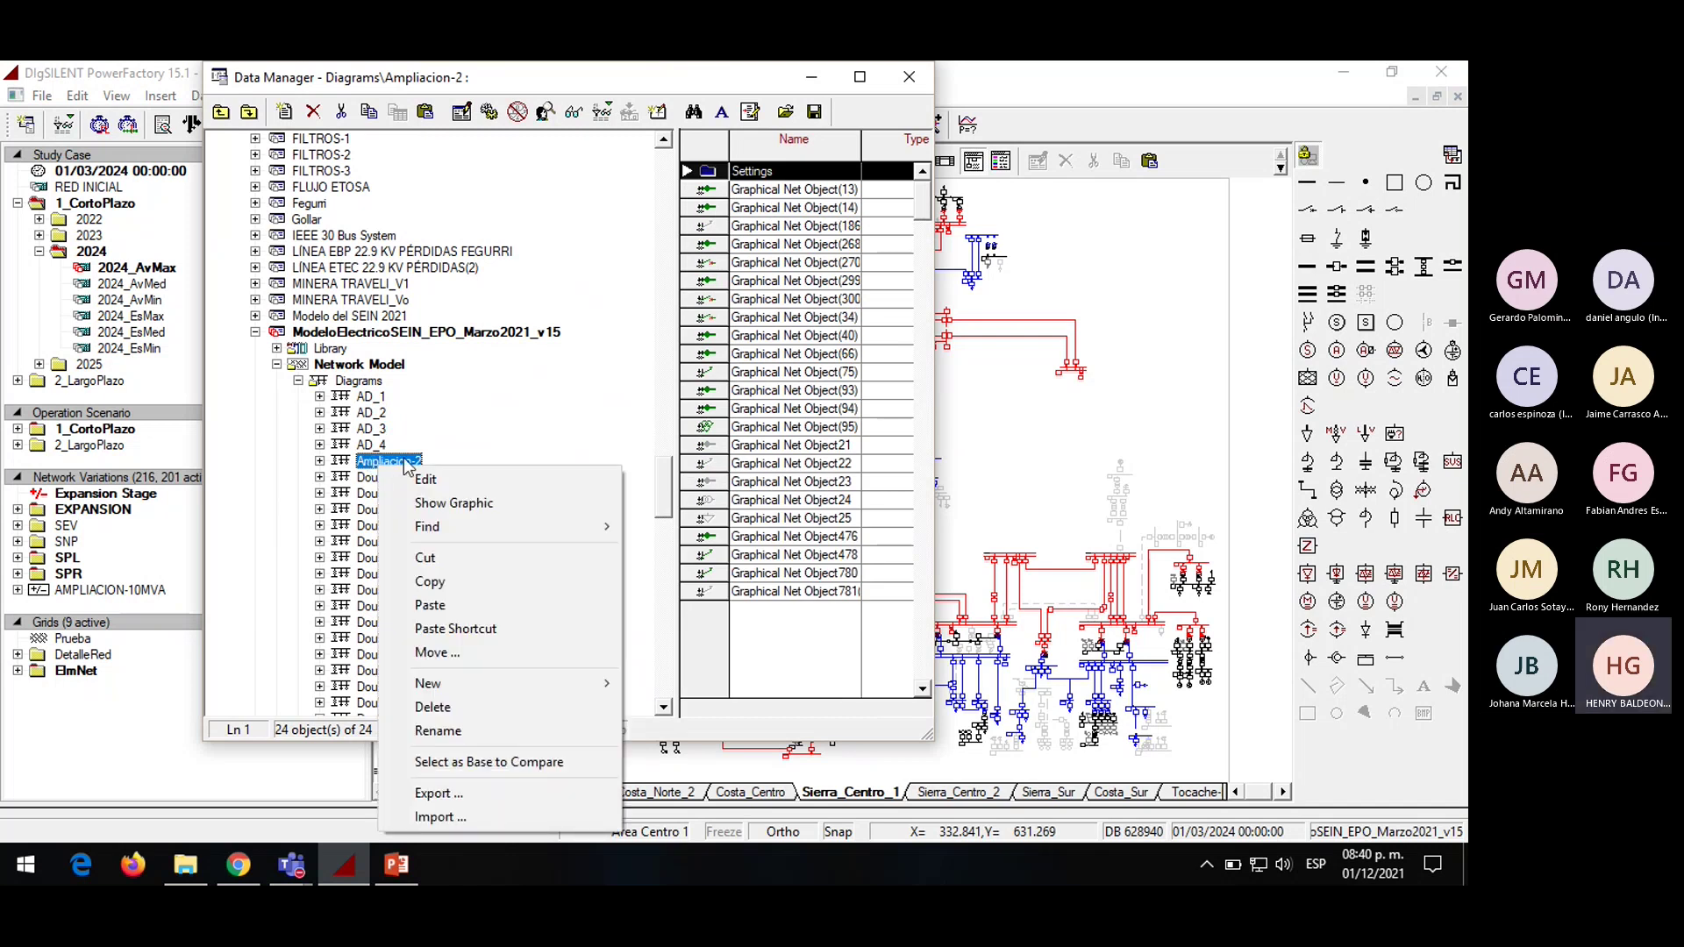
click(449, 513)
drag(657, 88, 908, 168)
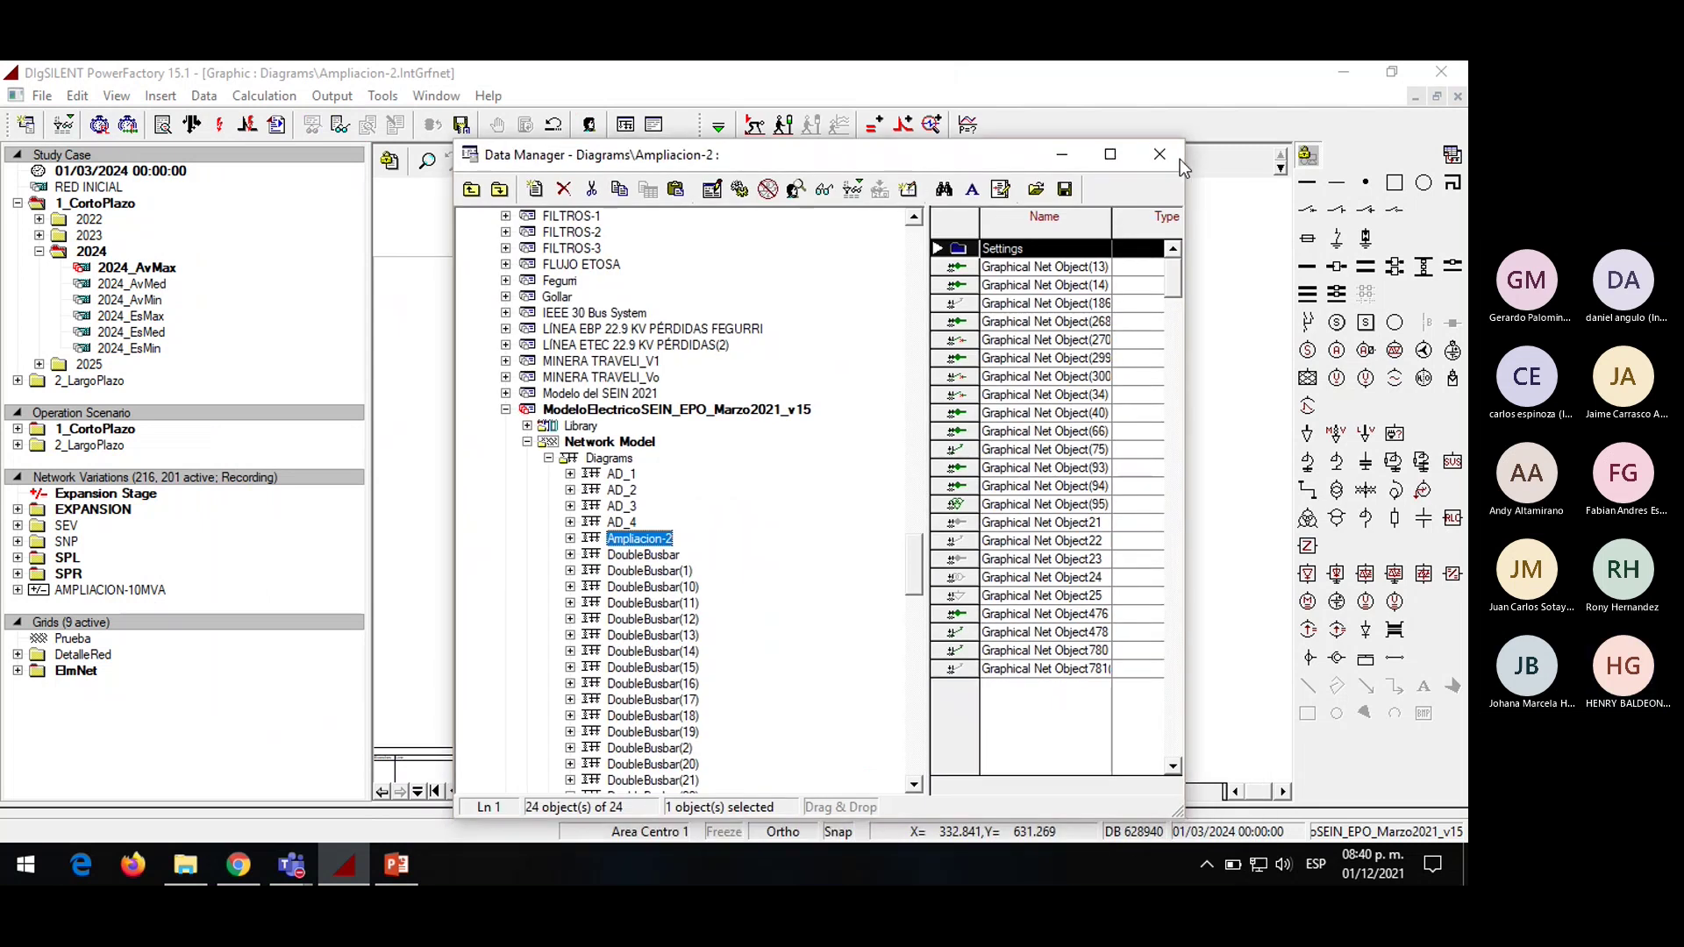
click(1061, 154)
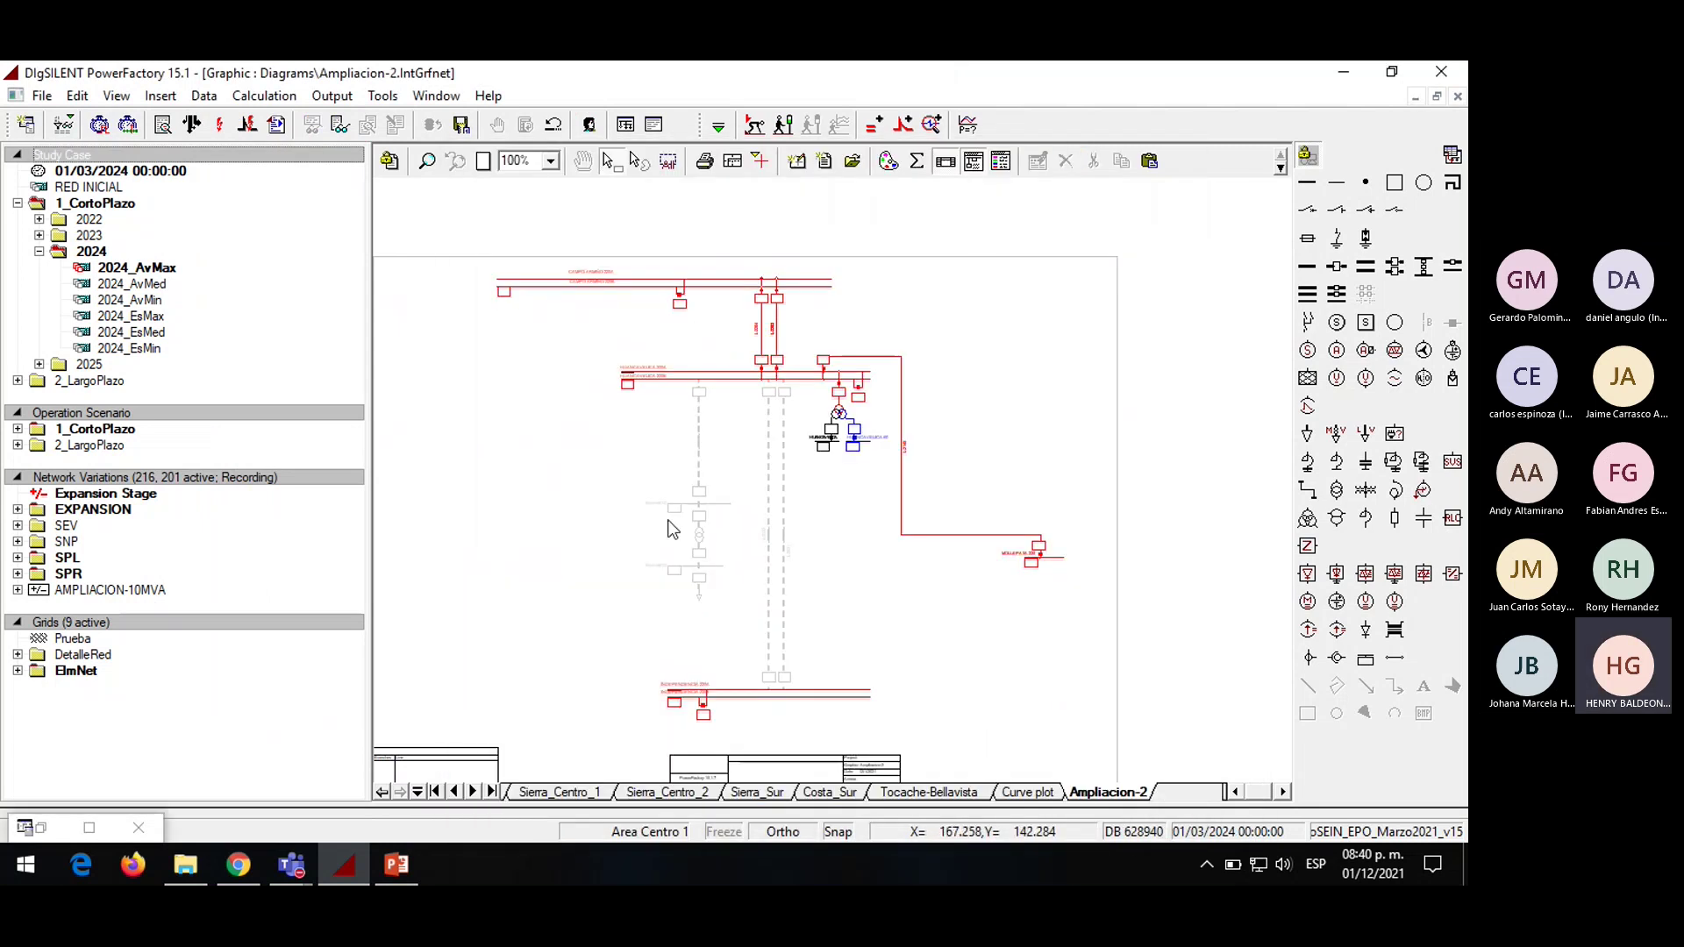
Activate the AMPLIACION-10MVA network variation so that its elements become part of the Ampliacion-2 diagram
click(103, 589)
right_click(102, 590)
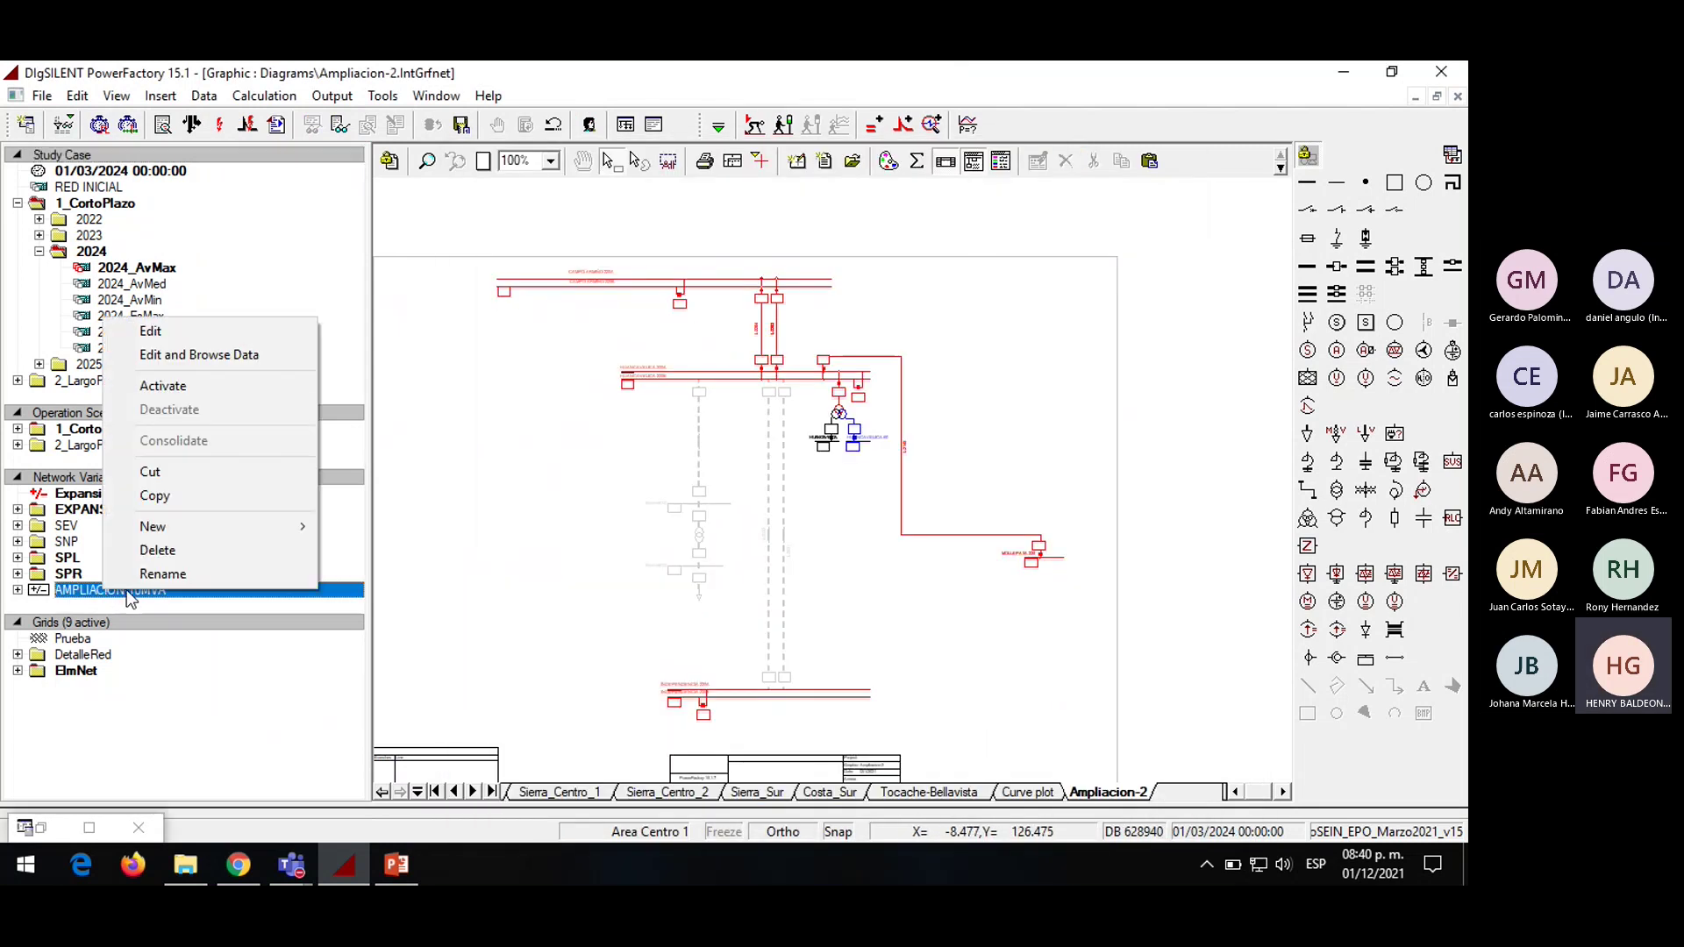
click(180, 385)
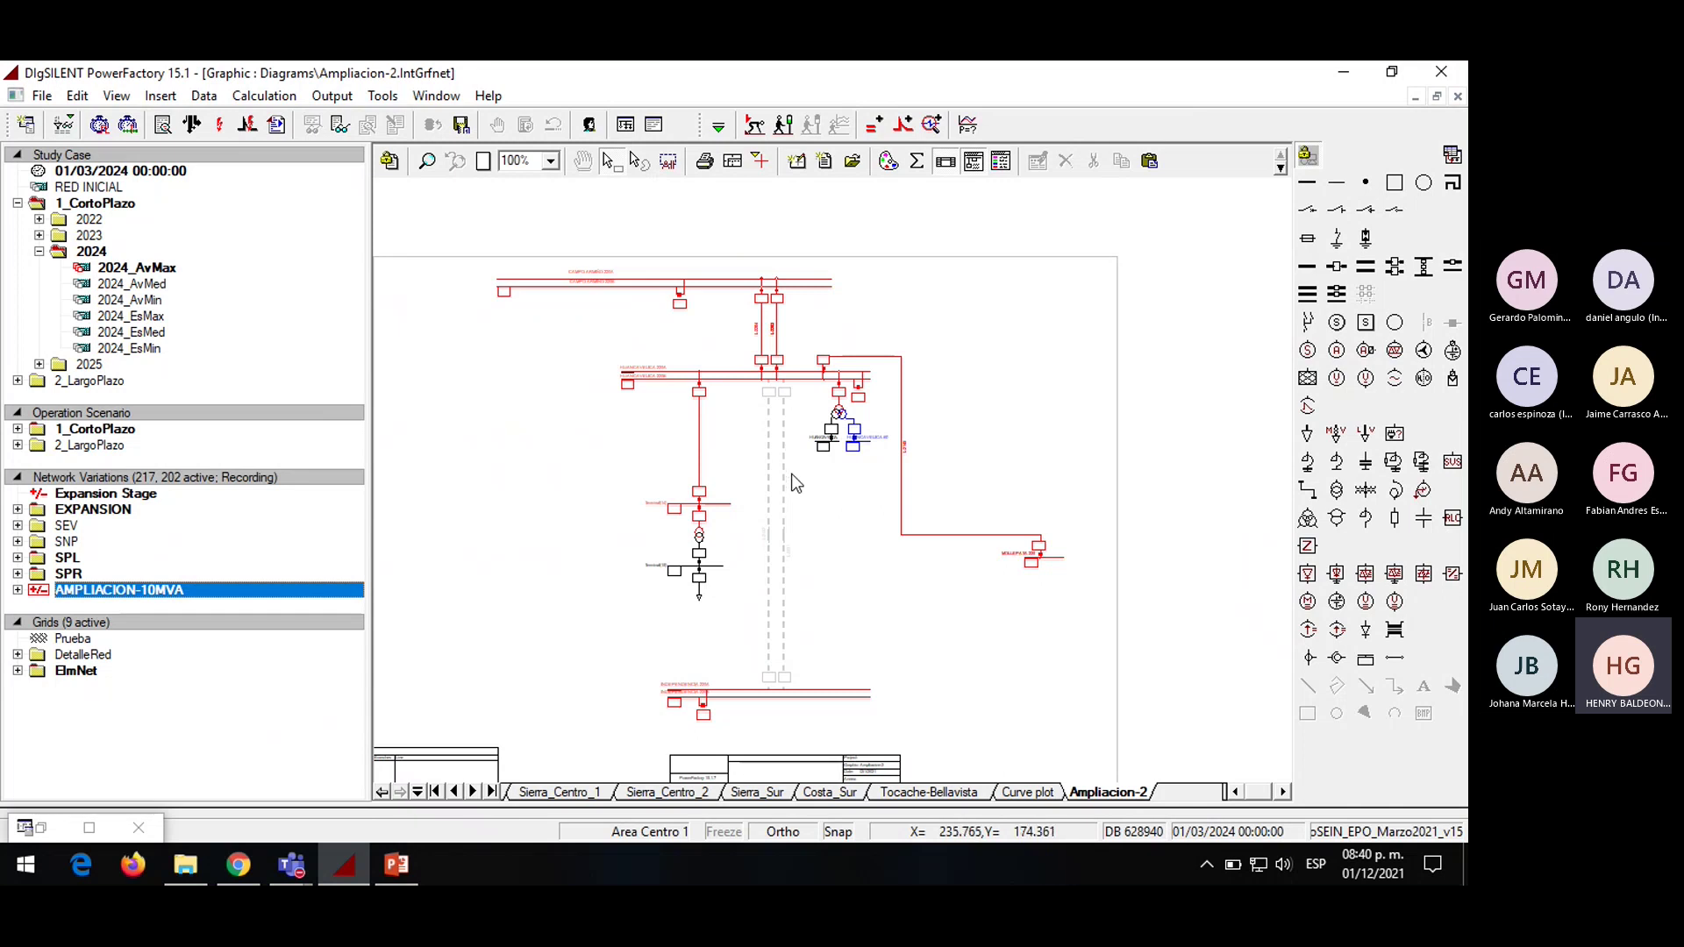
Check the basic data of the dashed line L-2132 and the Curve plot page, and return to the Ampliacion-2 diagram
double_click(770, 488)
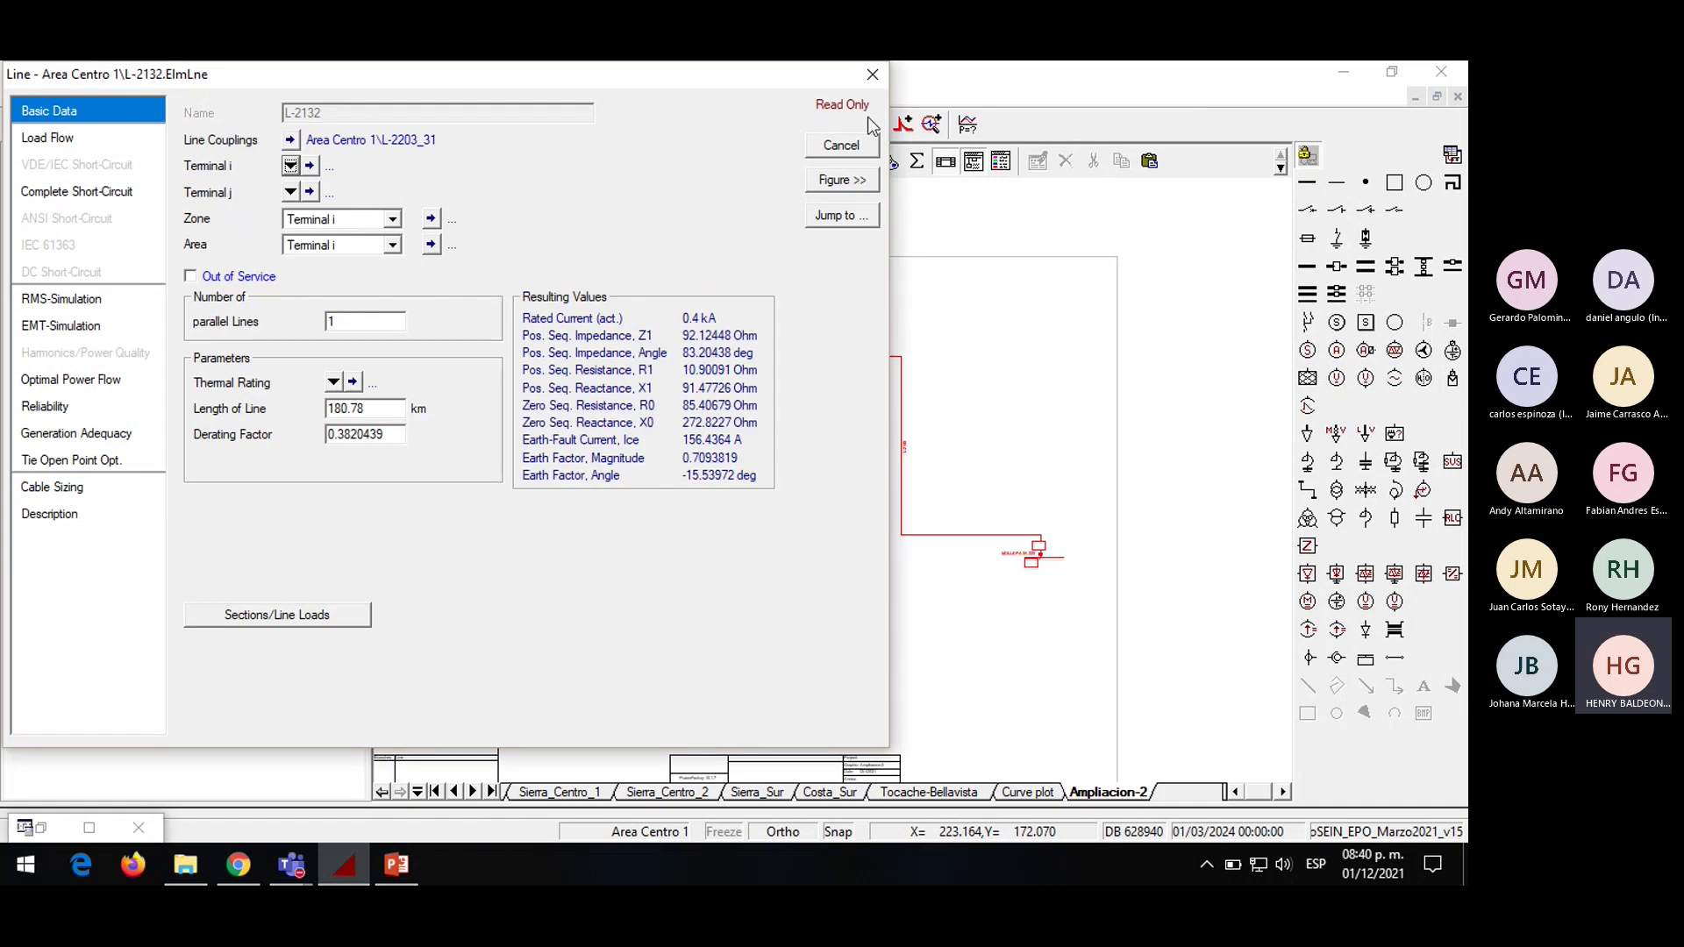
click(883, 76)
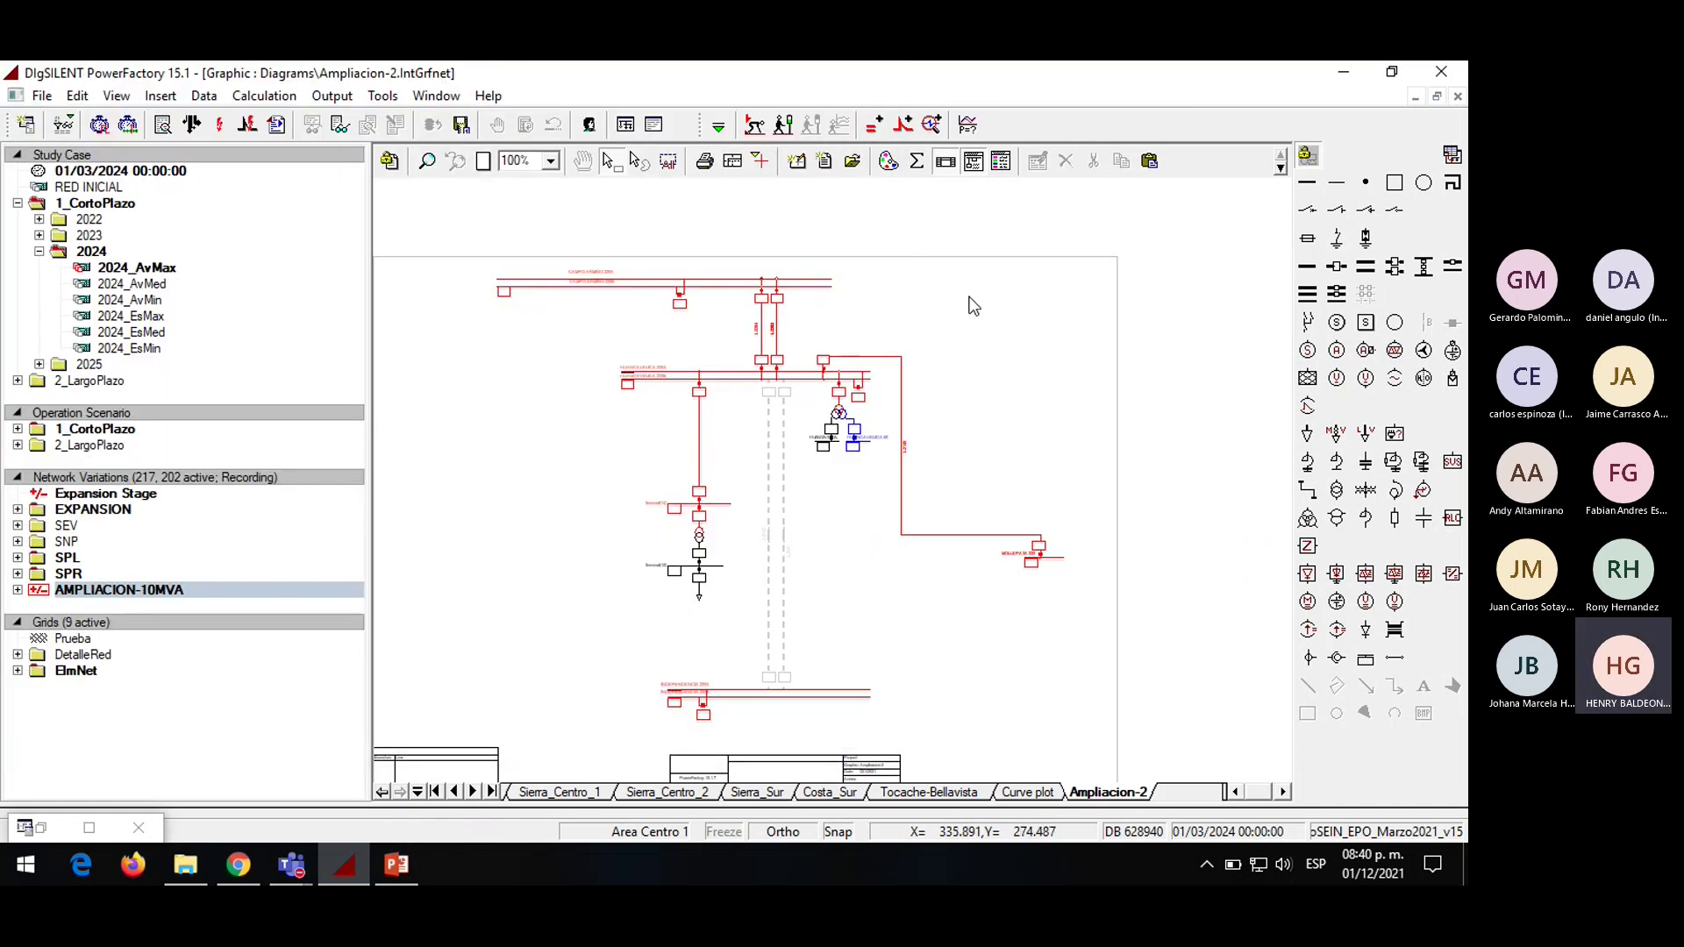
click(1058, 792)
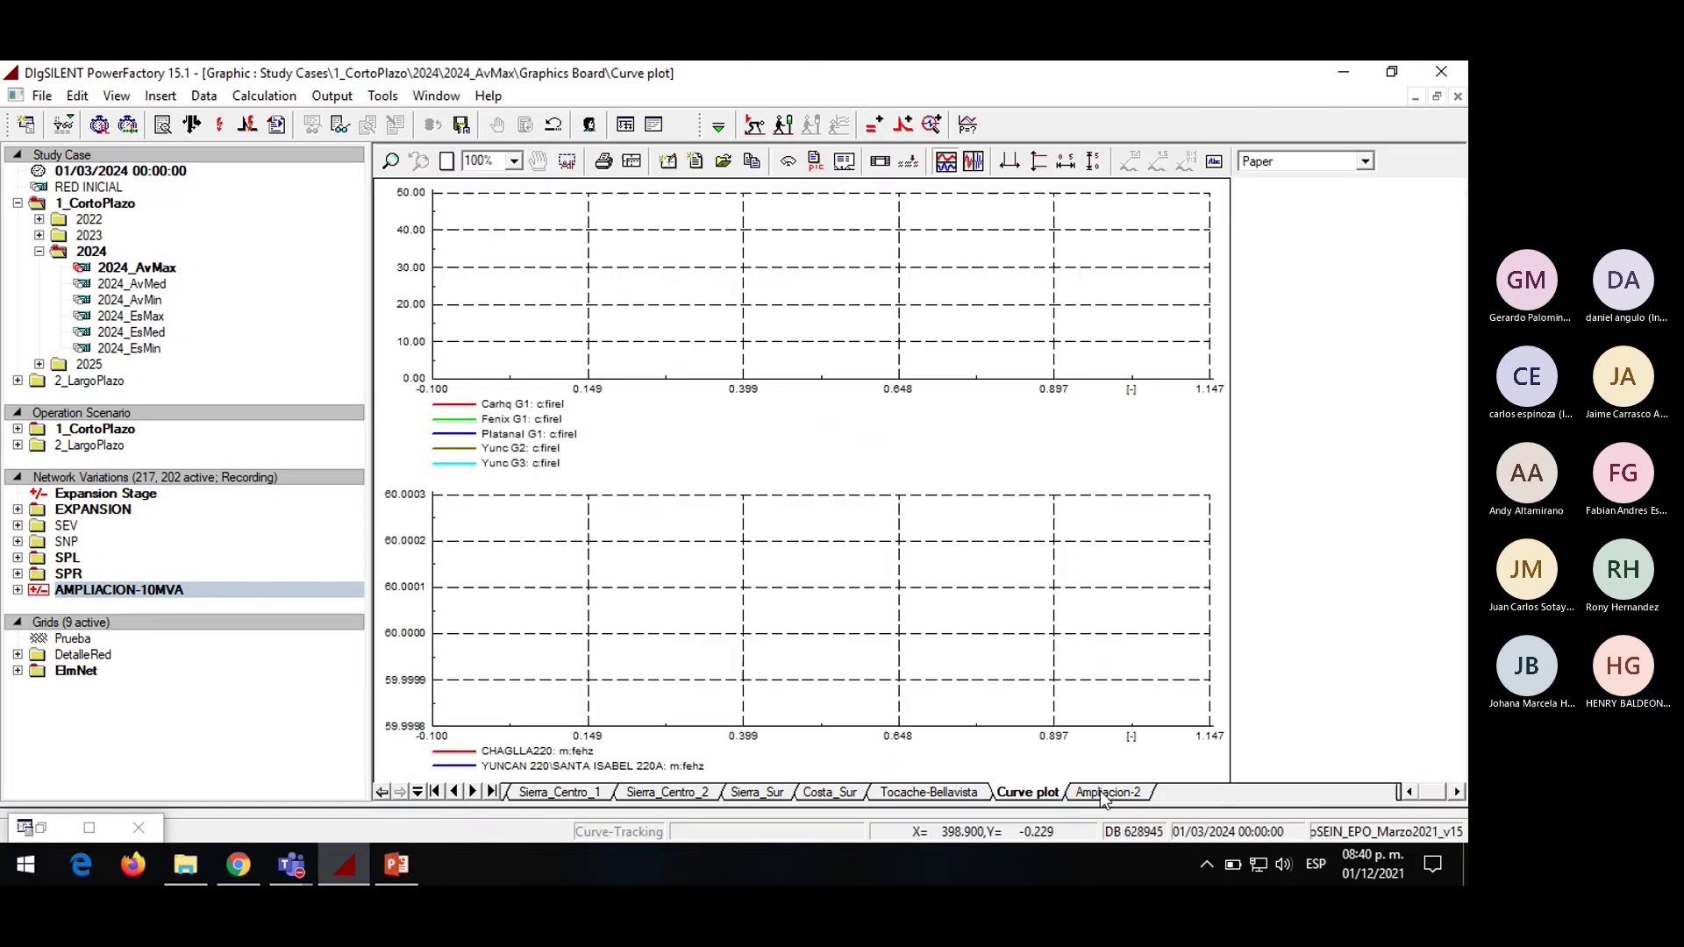
click(1103, 793)
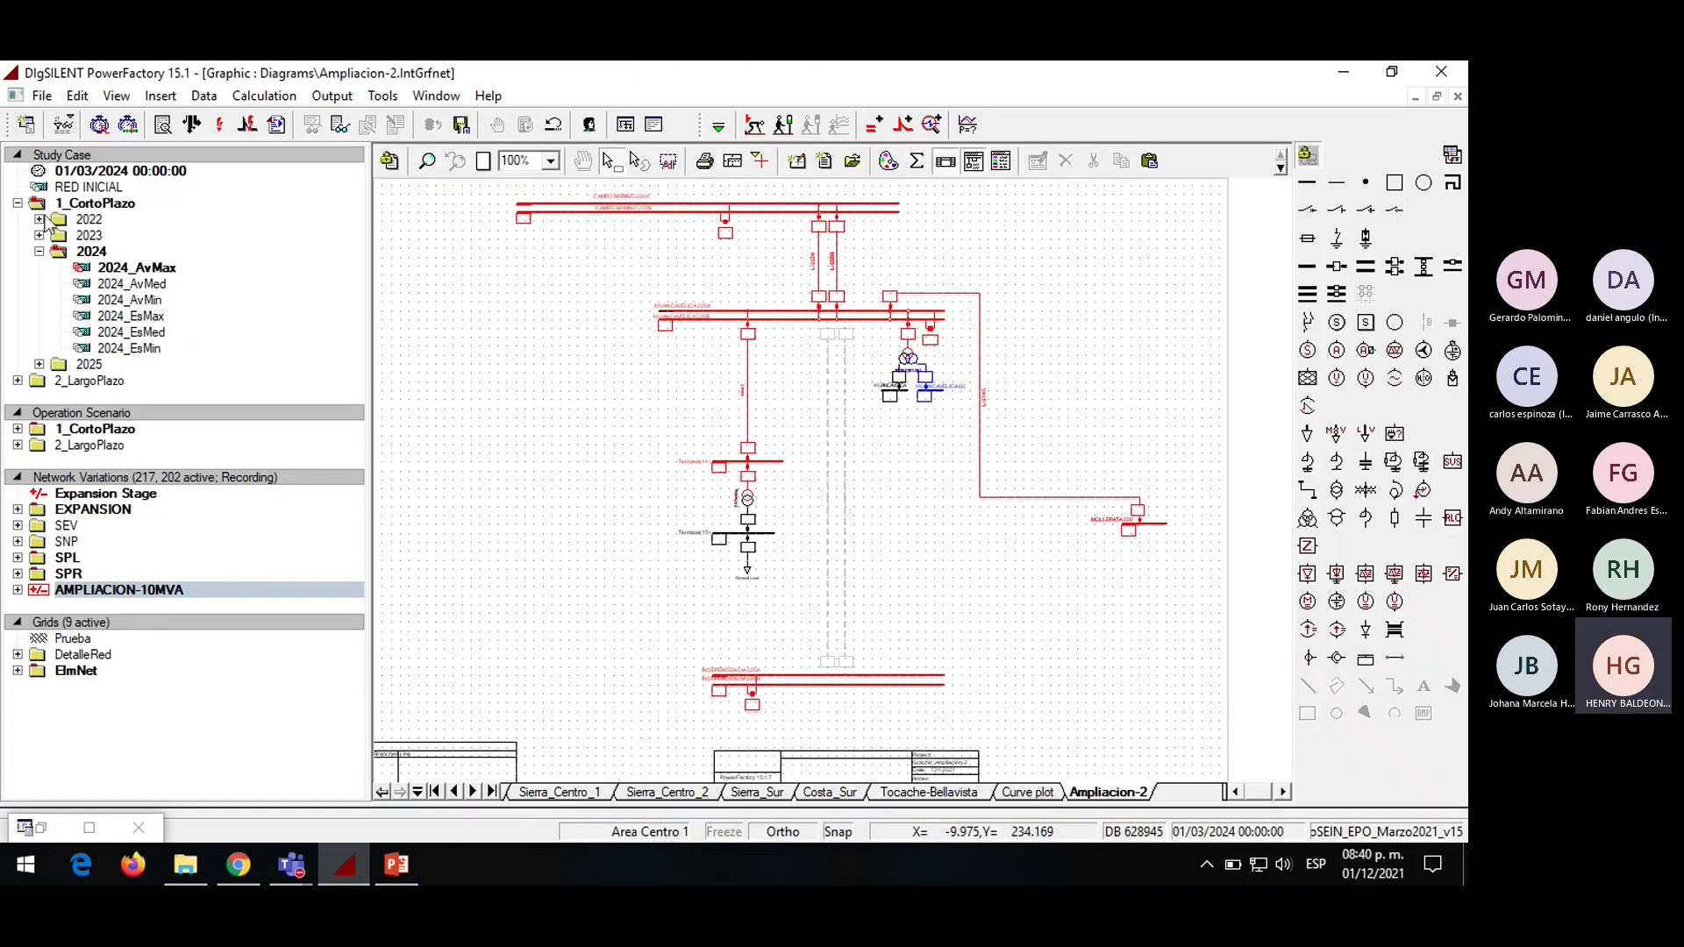
Switch to PowerPoint to view the generator parameters slide of the M01 presentation
click(88, 188)
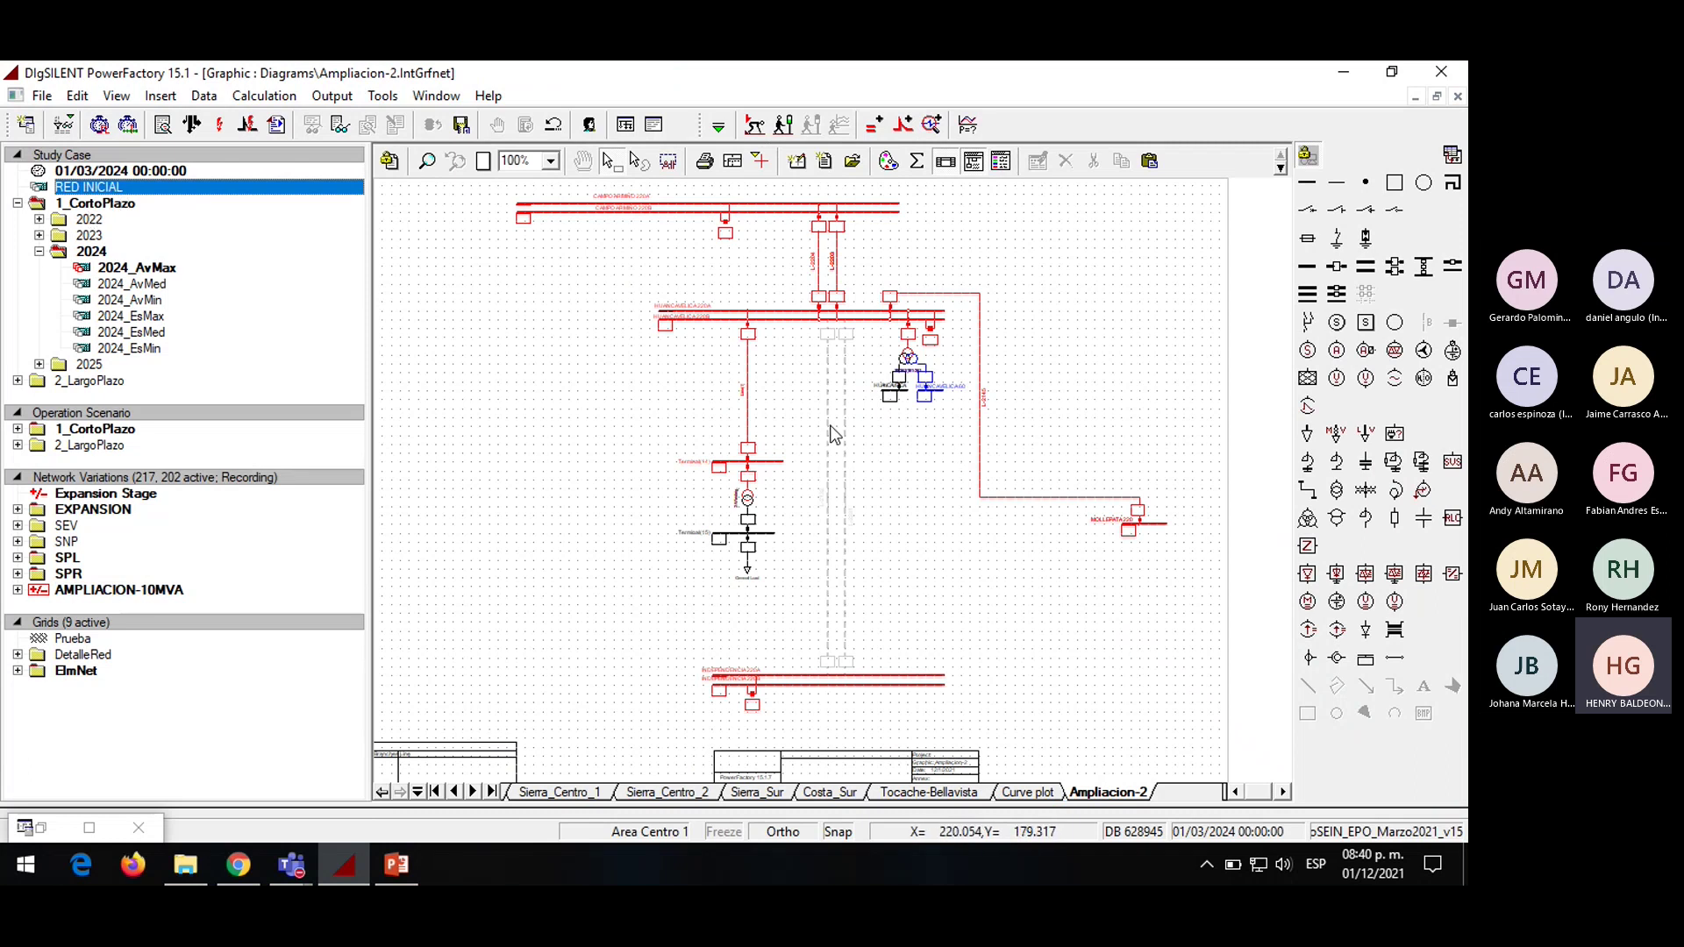
mouse_move(397, 866)
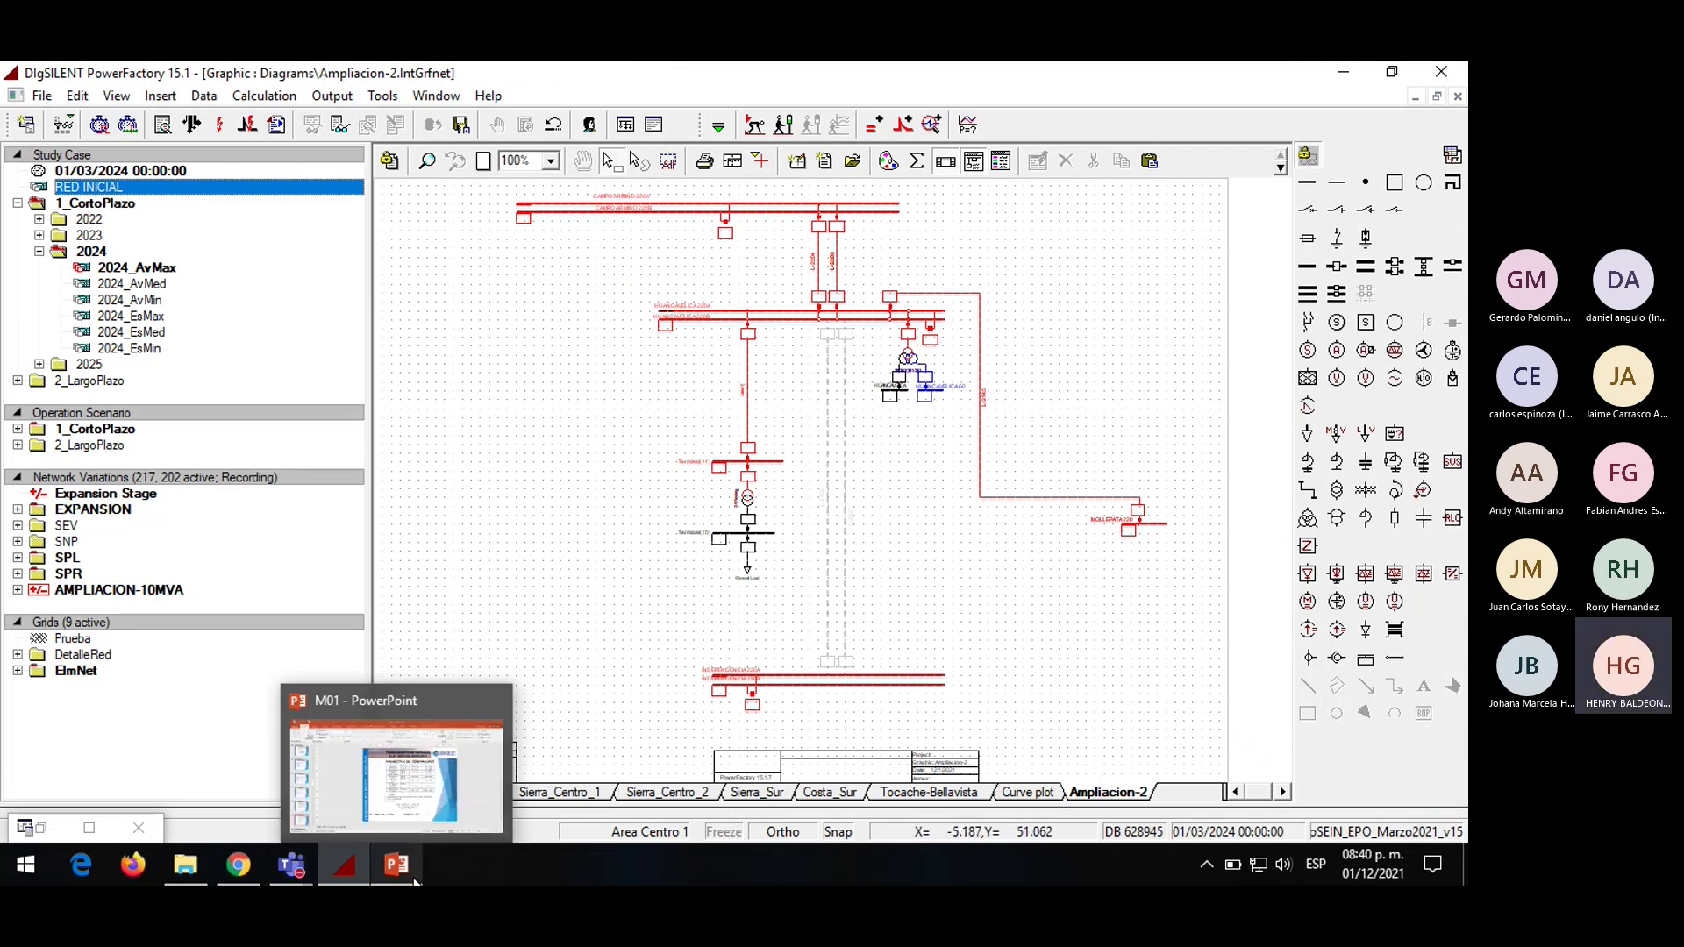
click(413, 829)
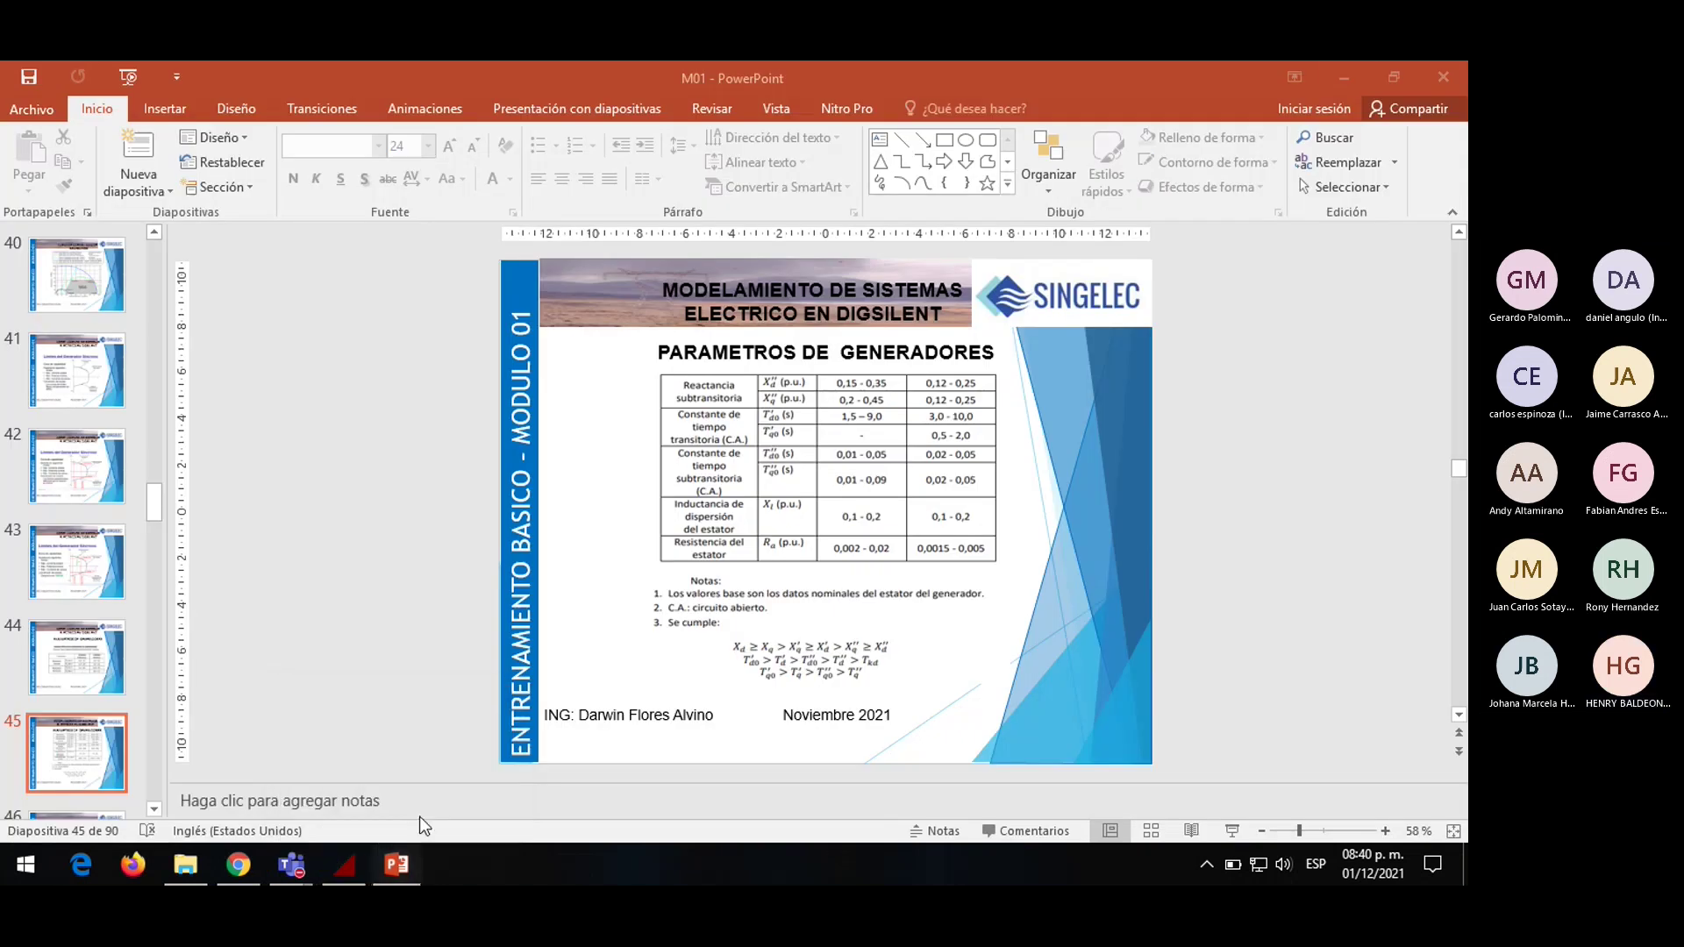
Switch back to PowerFactory and deactivate the 2024_AvMax study case
click(347, 866)
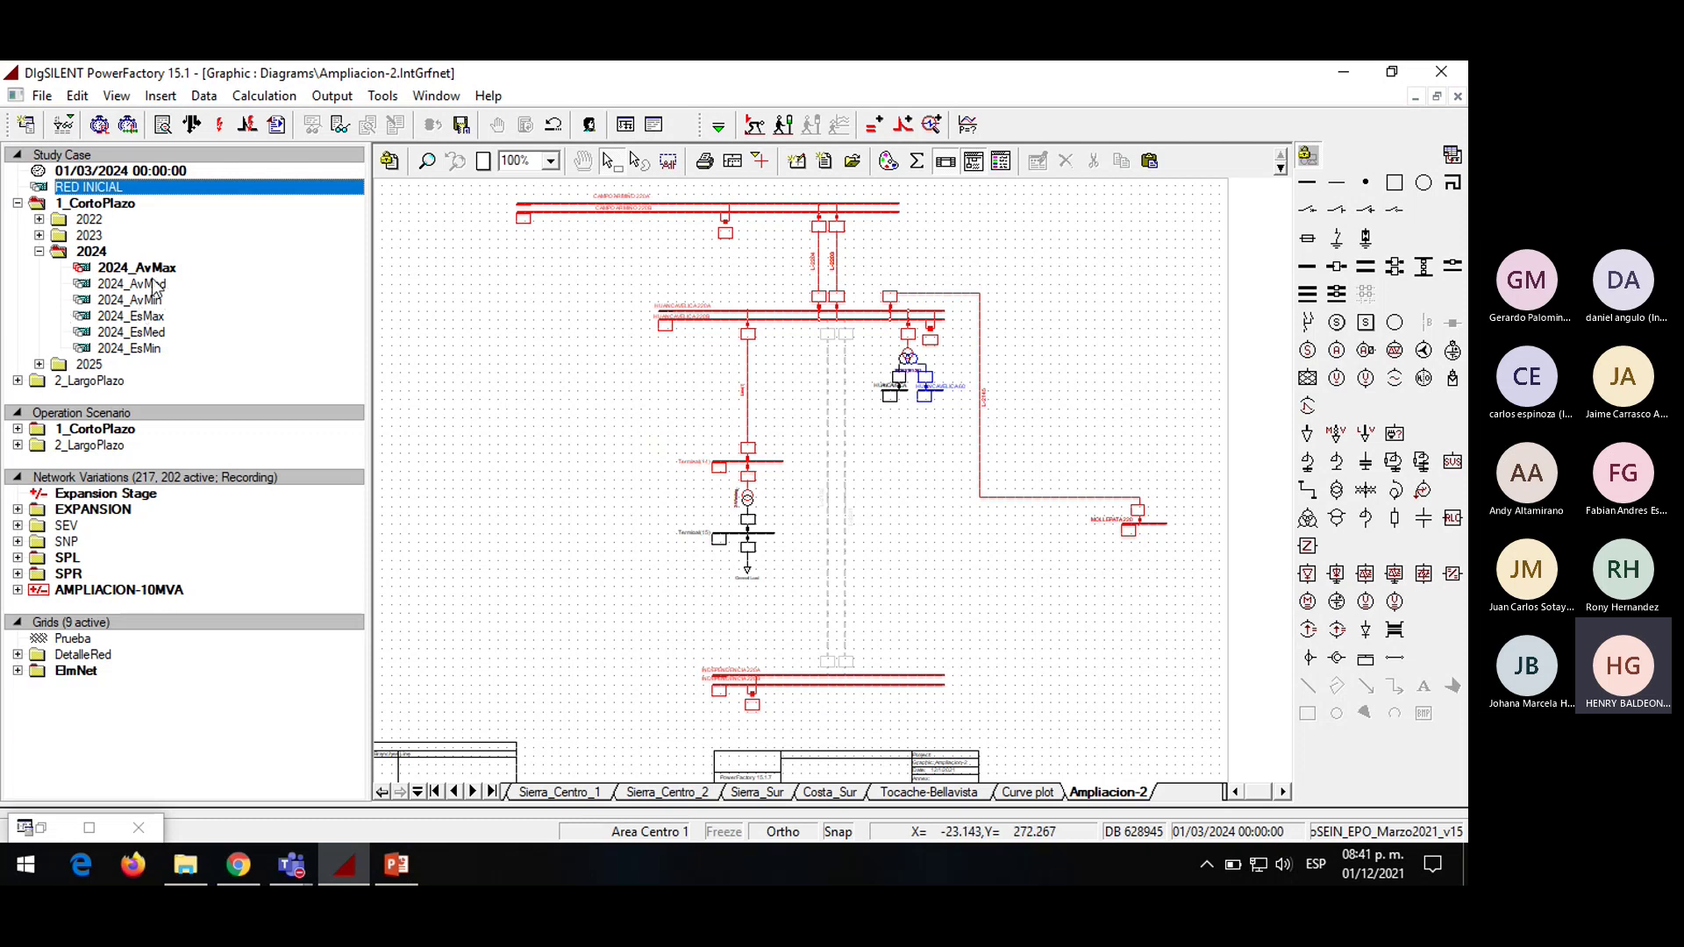
right_click(150, 271)
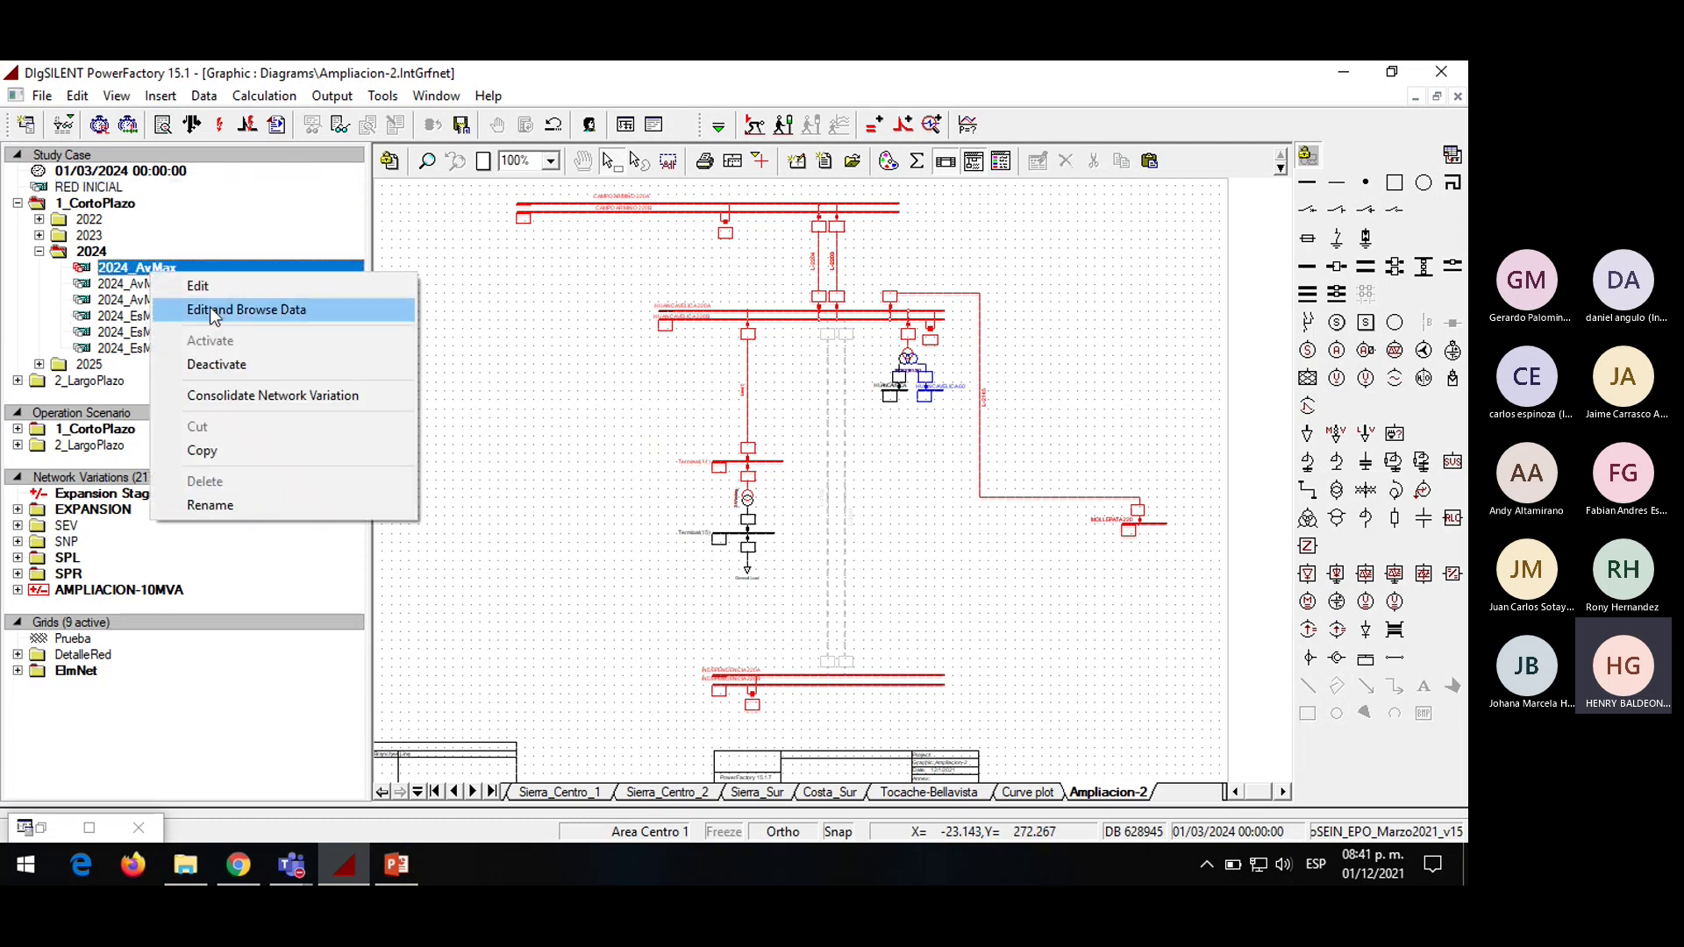
click(219, 364)
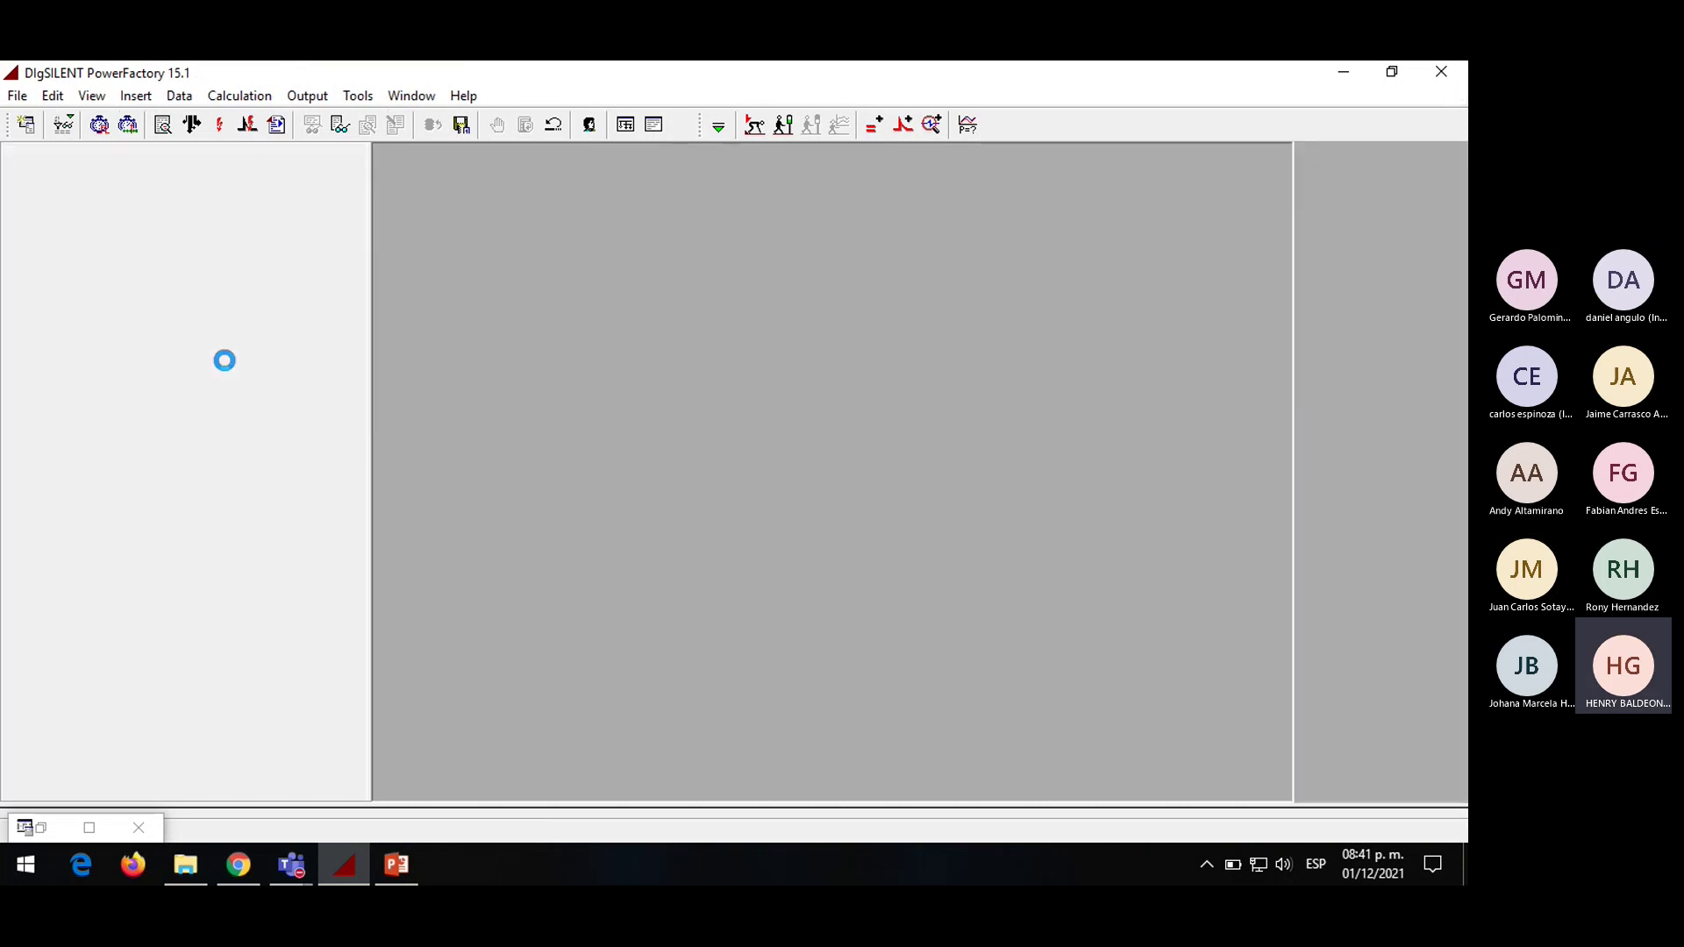
Open the Data Manager, browse the user's project list and activate the Analisis Estacionario project
click(26, 124)
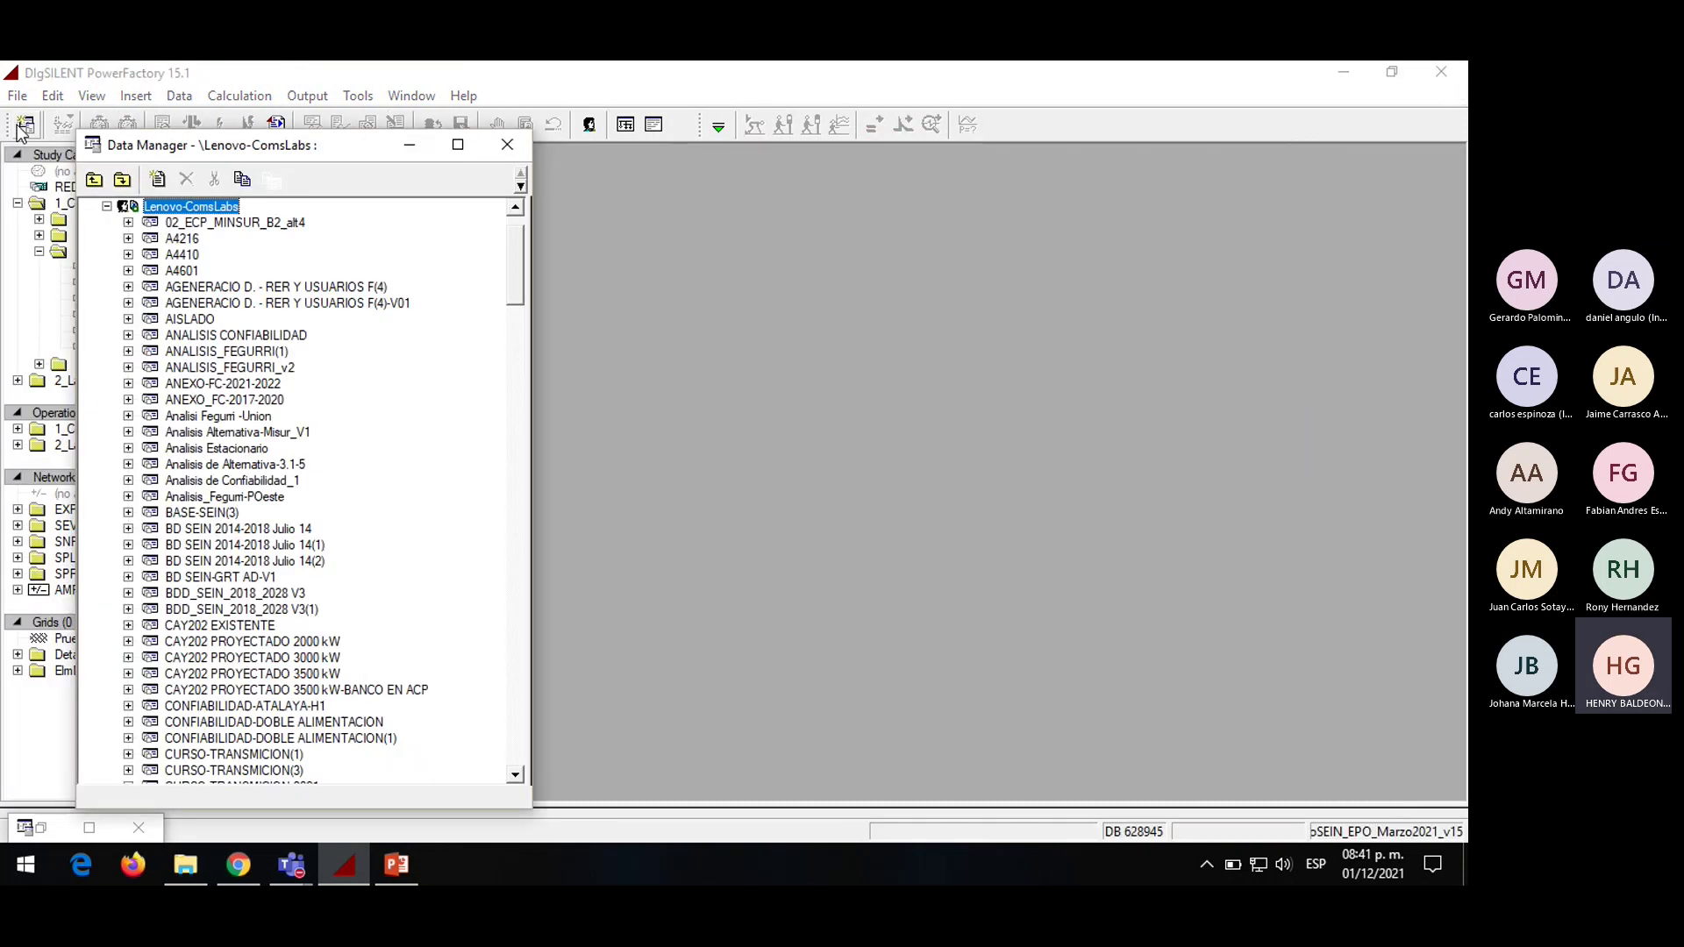
scroll(367, 524, down, 20)
scroll(351, 526, up, 13)
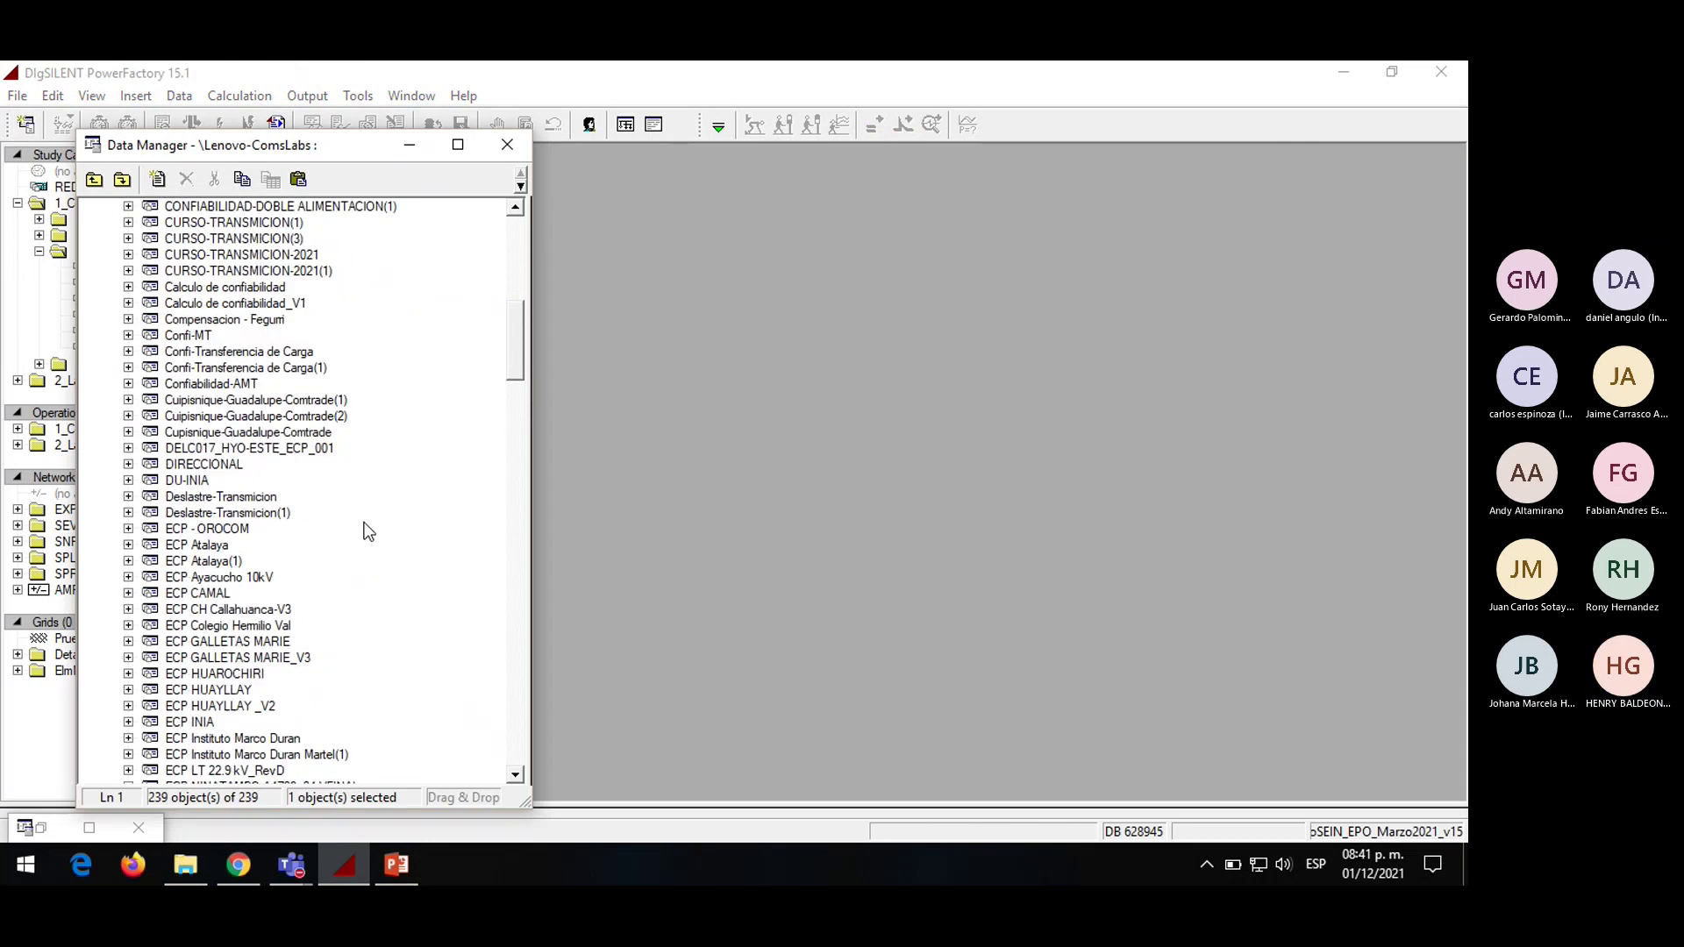
scroll(323, 440, up, 10)
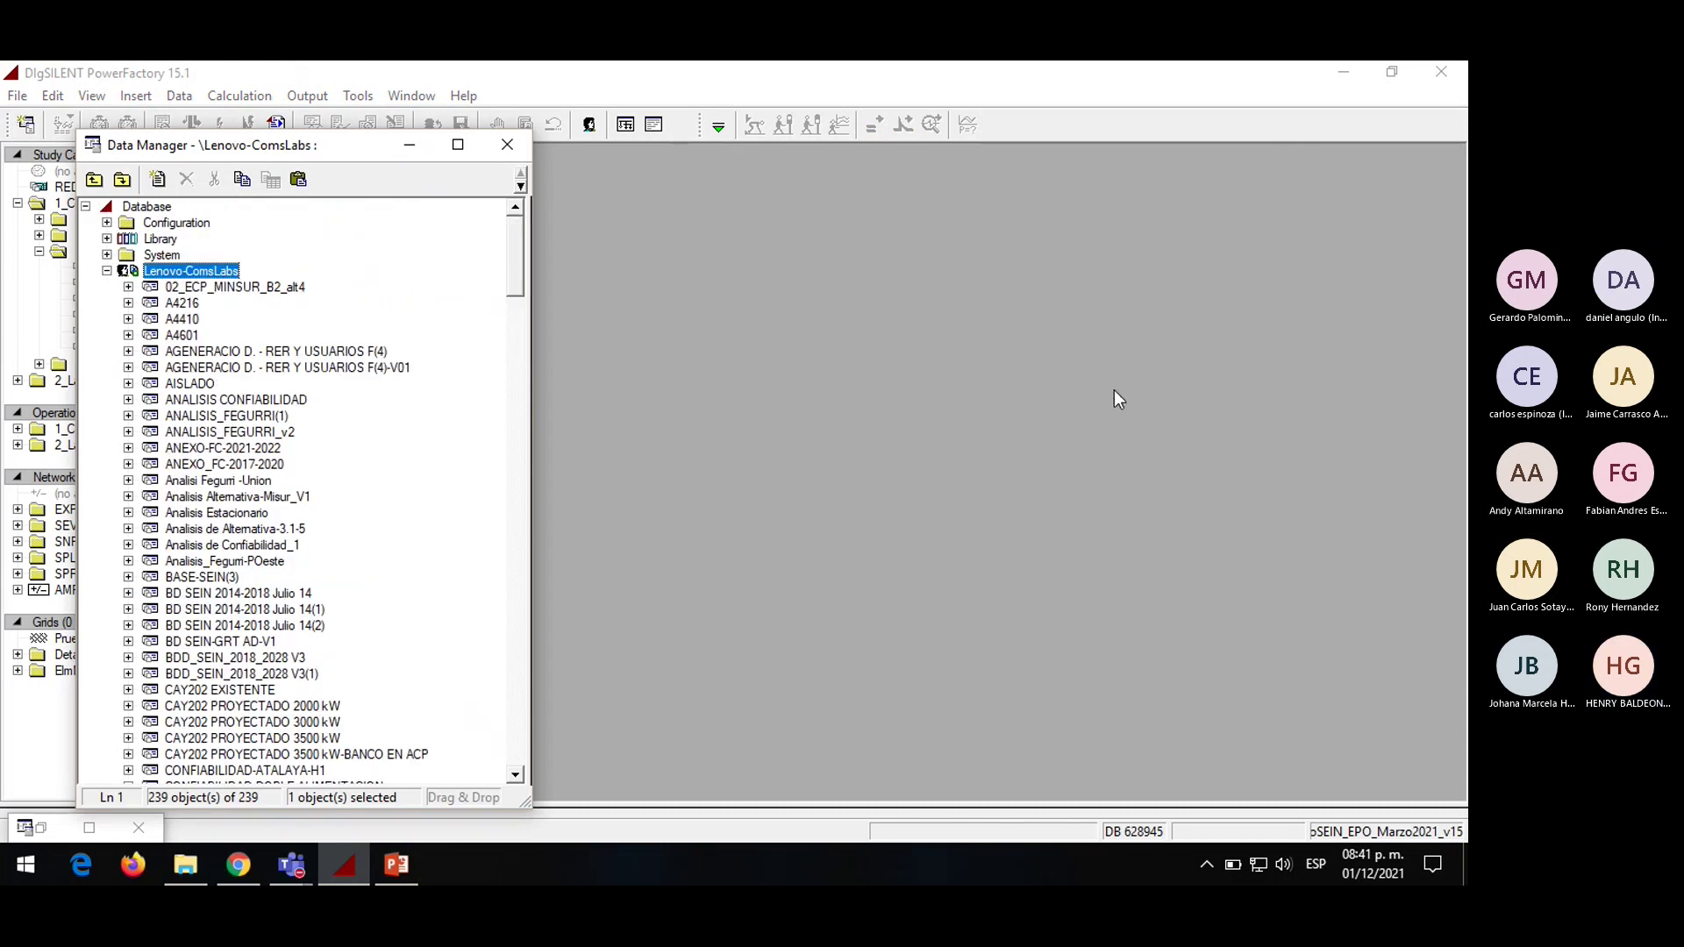
right_click(255, 514)
click(321, 420)
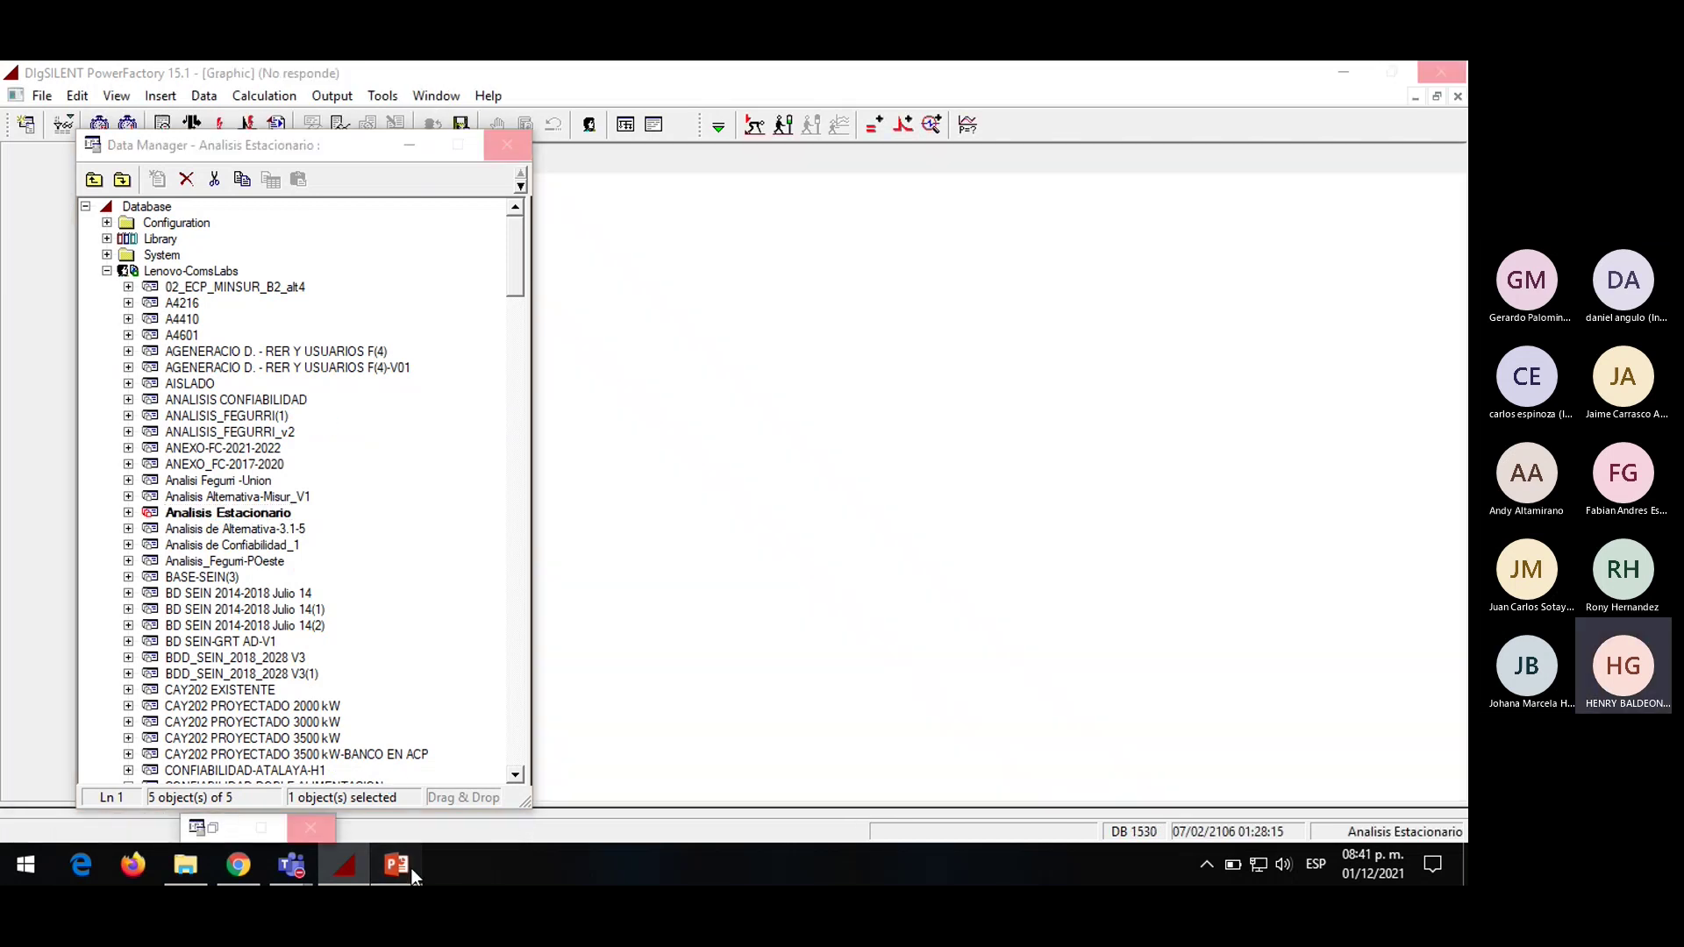
Switch to the M01 presentation in PowerPoint and go through the slides up to slide 55, the definition of short circuit
click(412, 868)
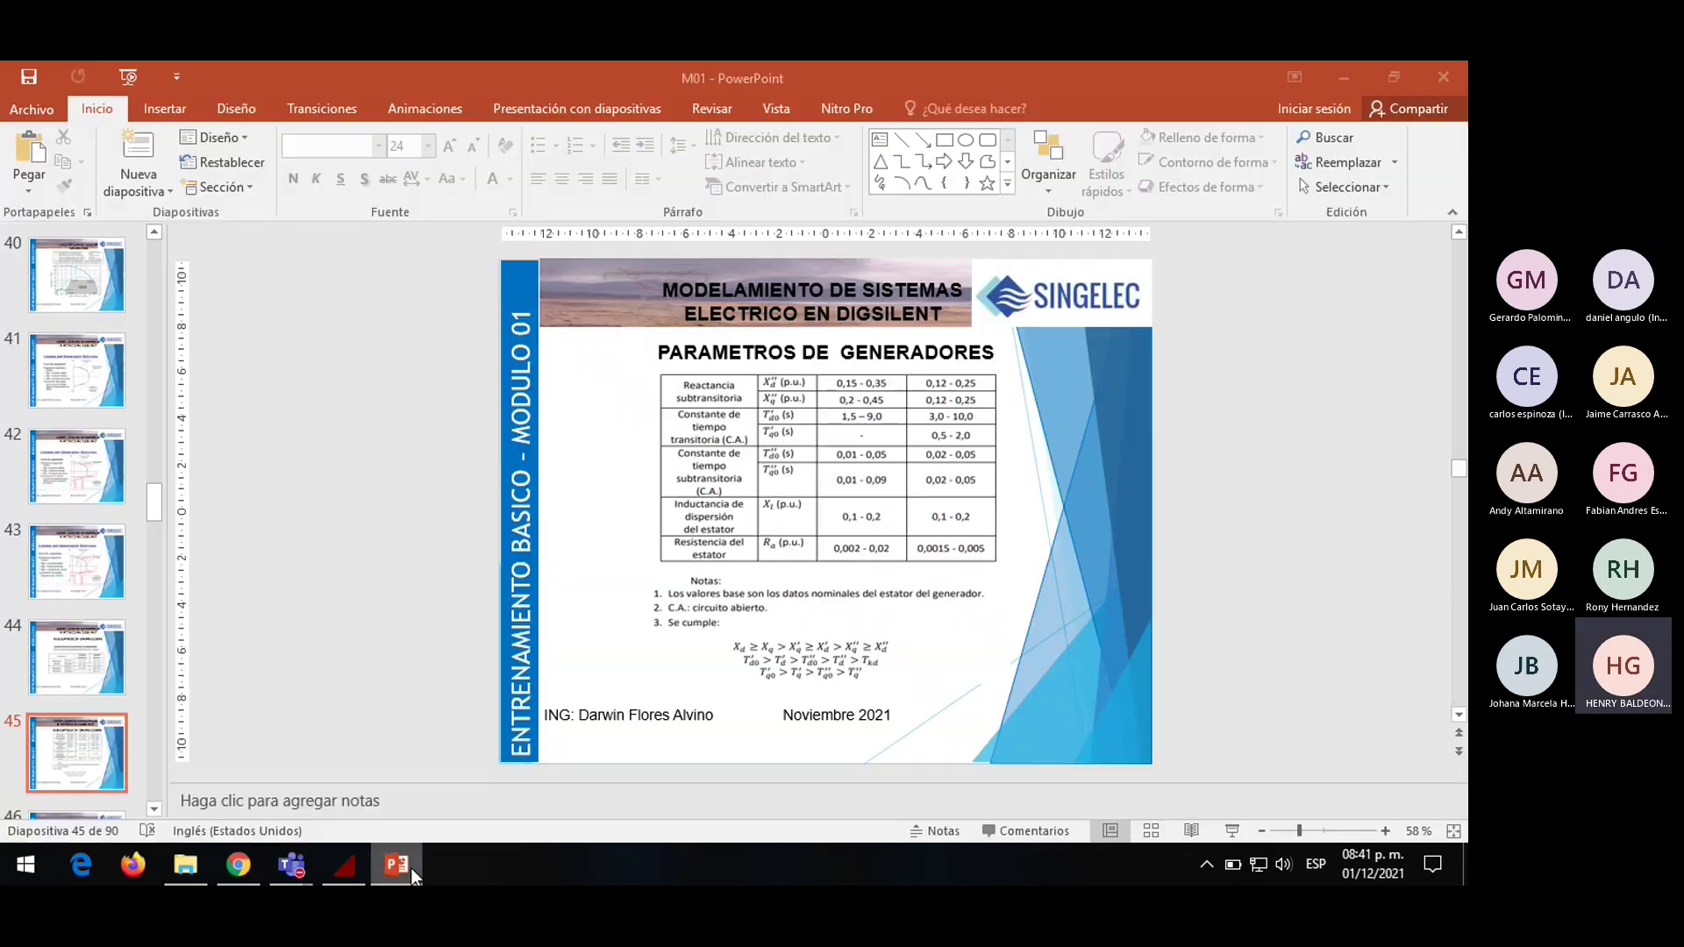
scroll(883, 535, down, 2)
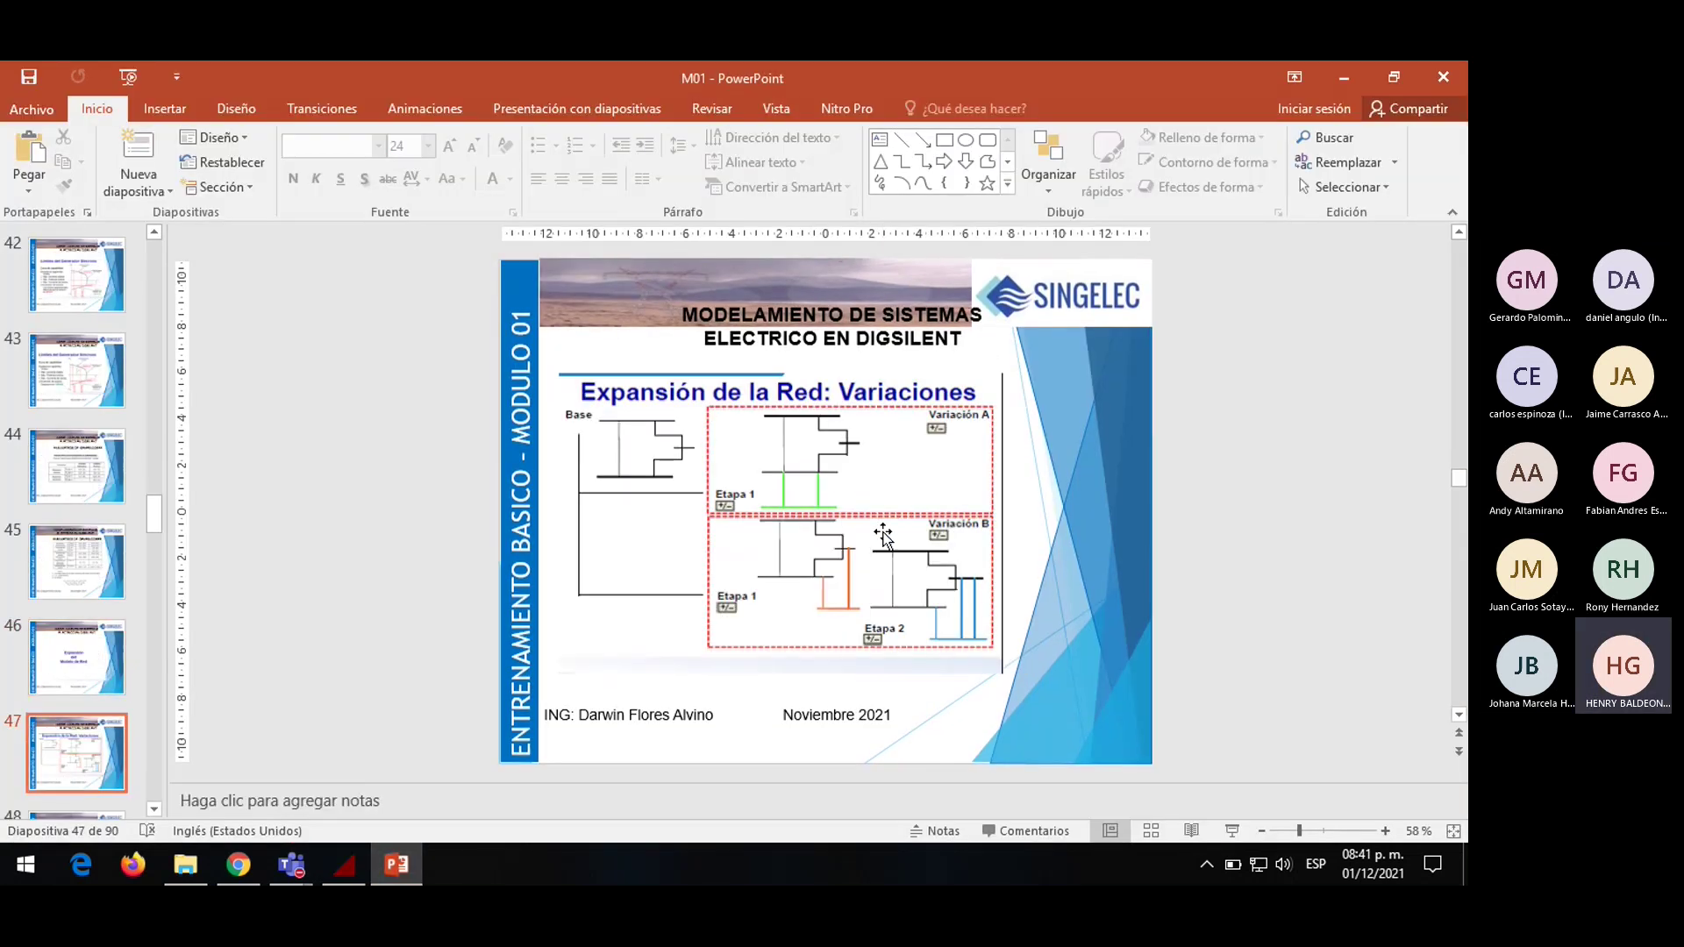
scroll(883, 535, down, 3)
scroll(883, 535, down, 3)
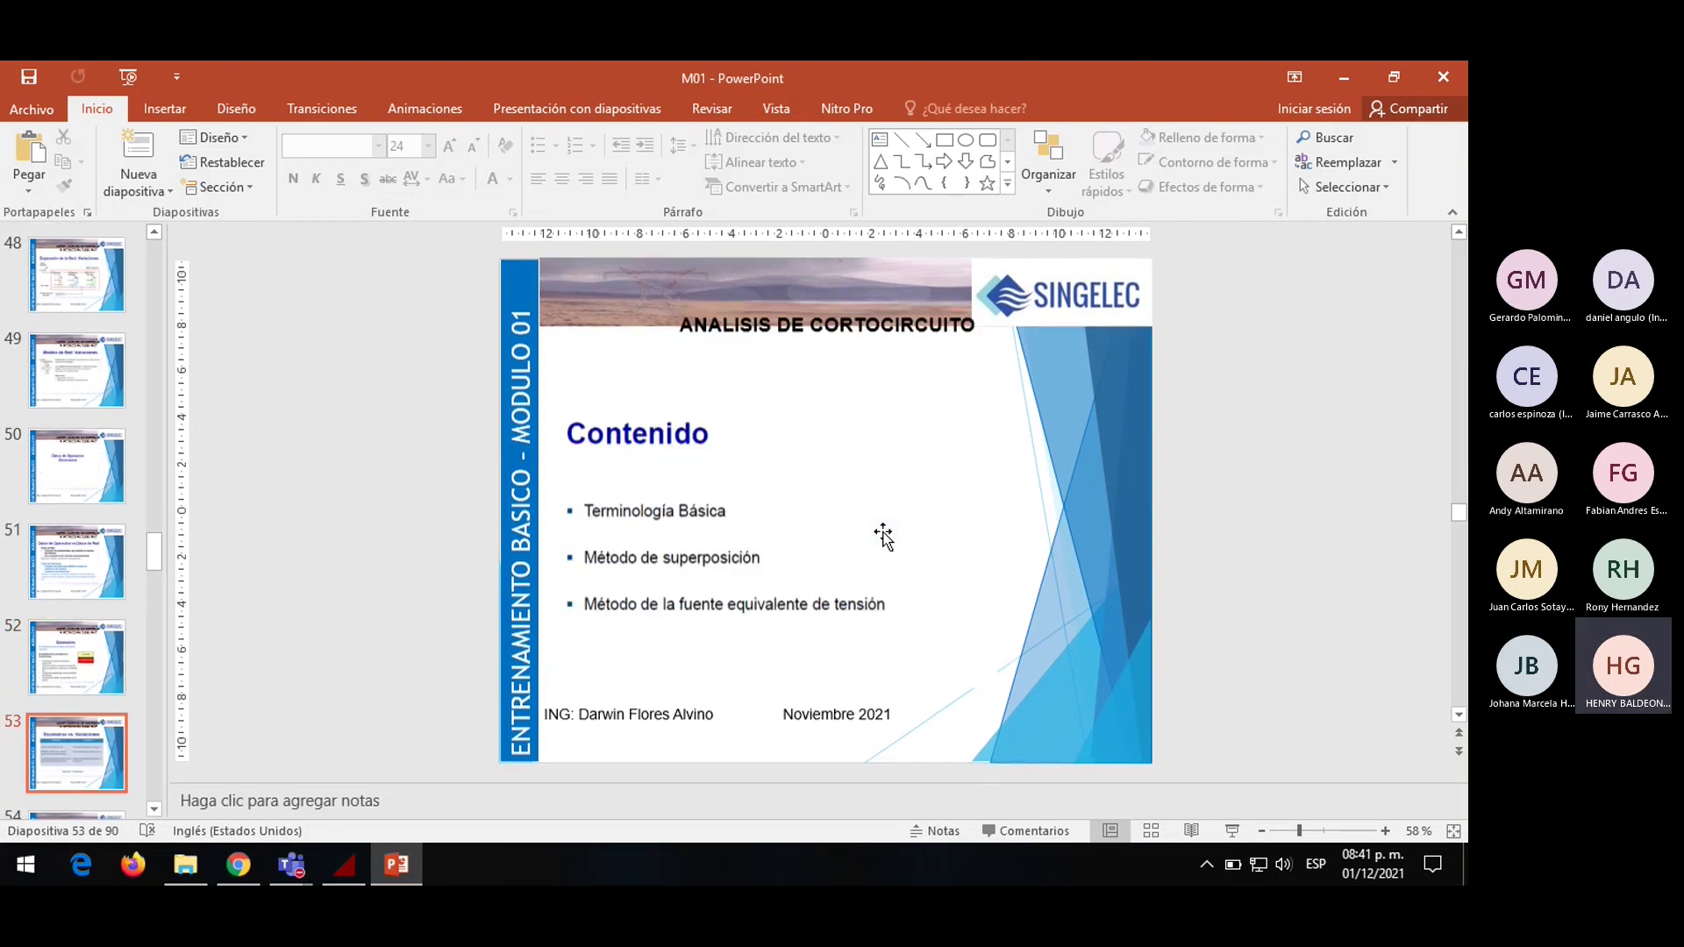
scroll(883, 535, down, 2)
scroll(883, 535, up, 1)
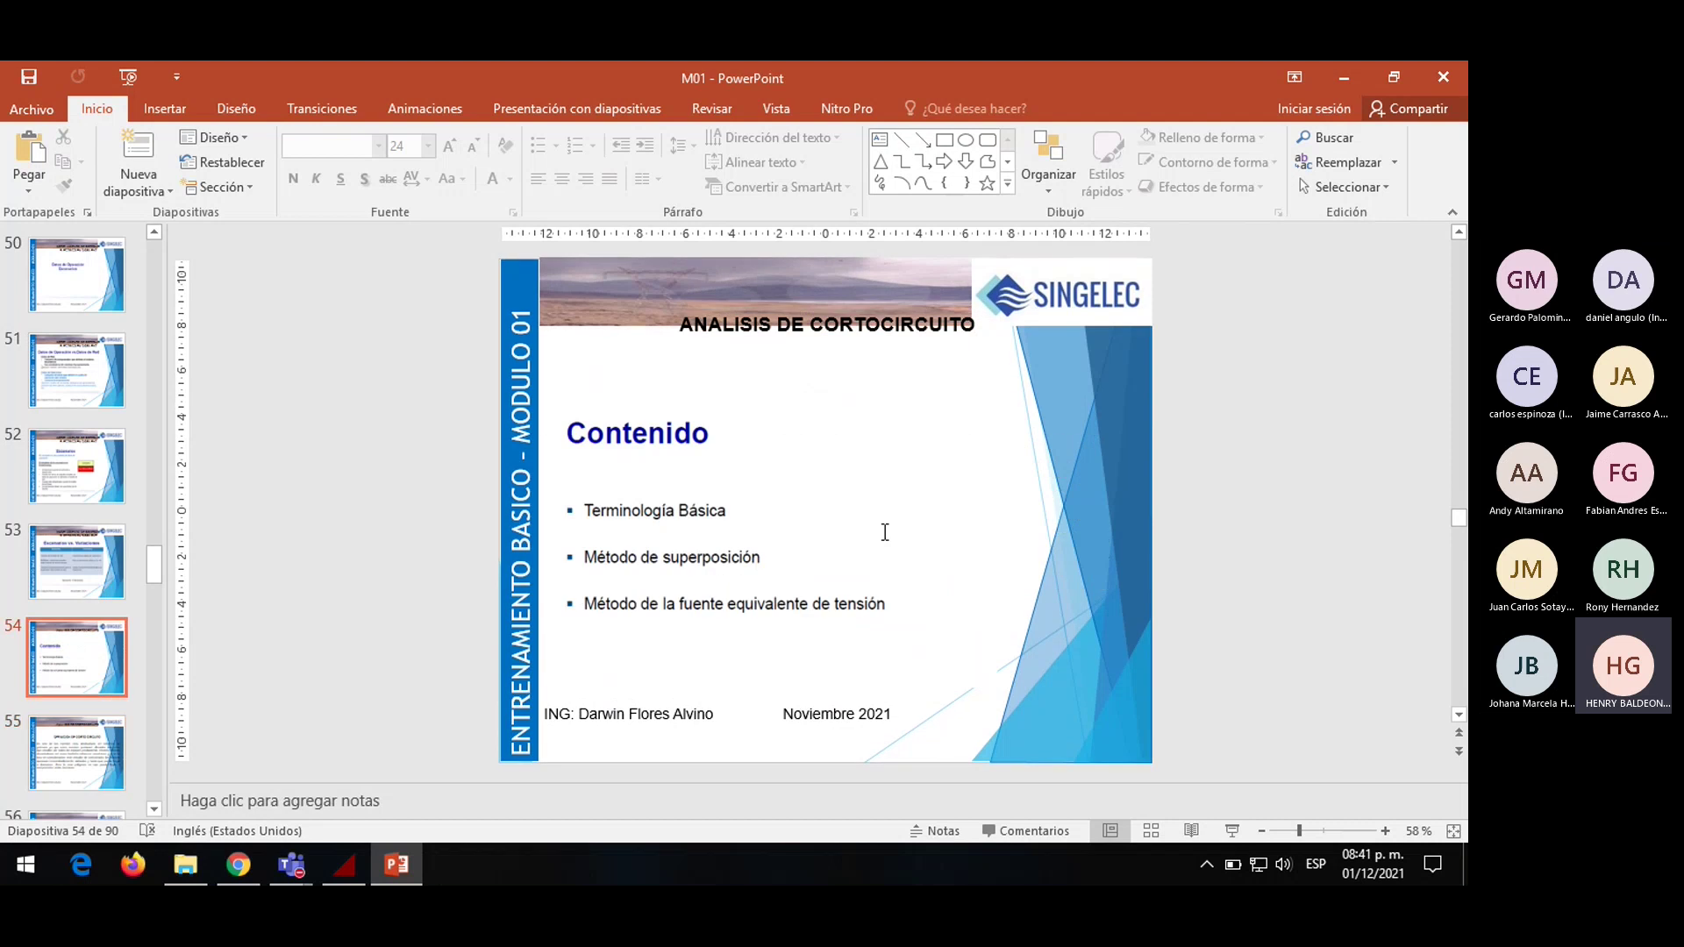
scroll(888, 535, down, 1)
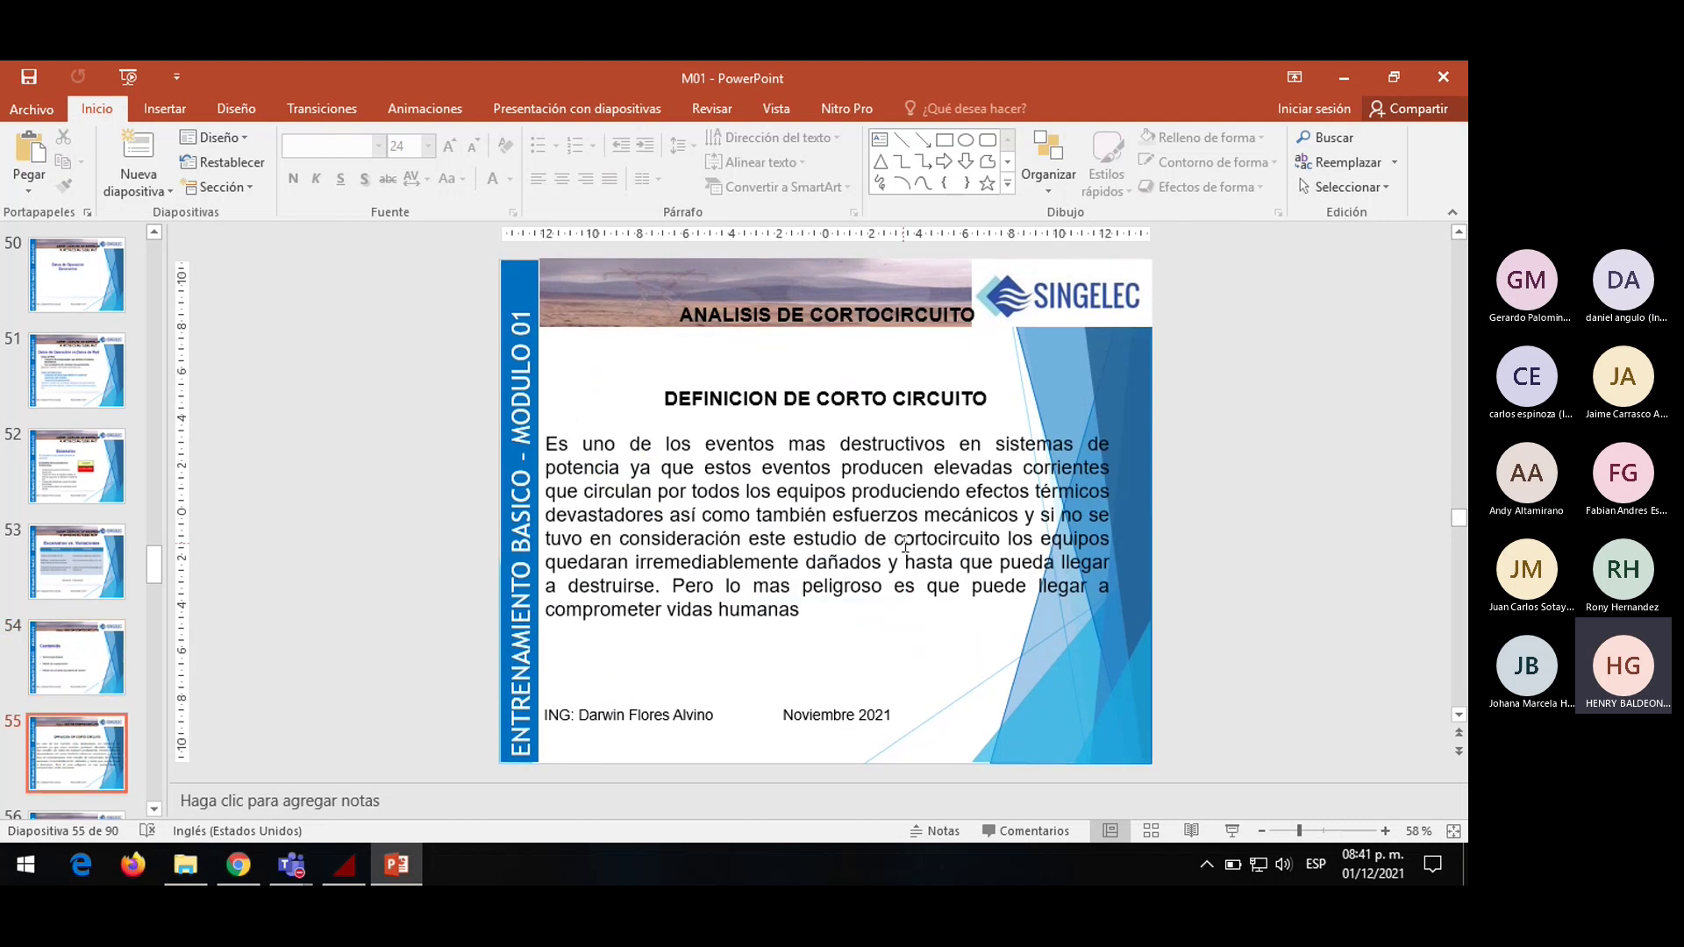
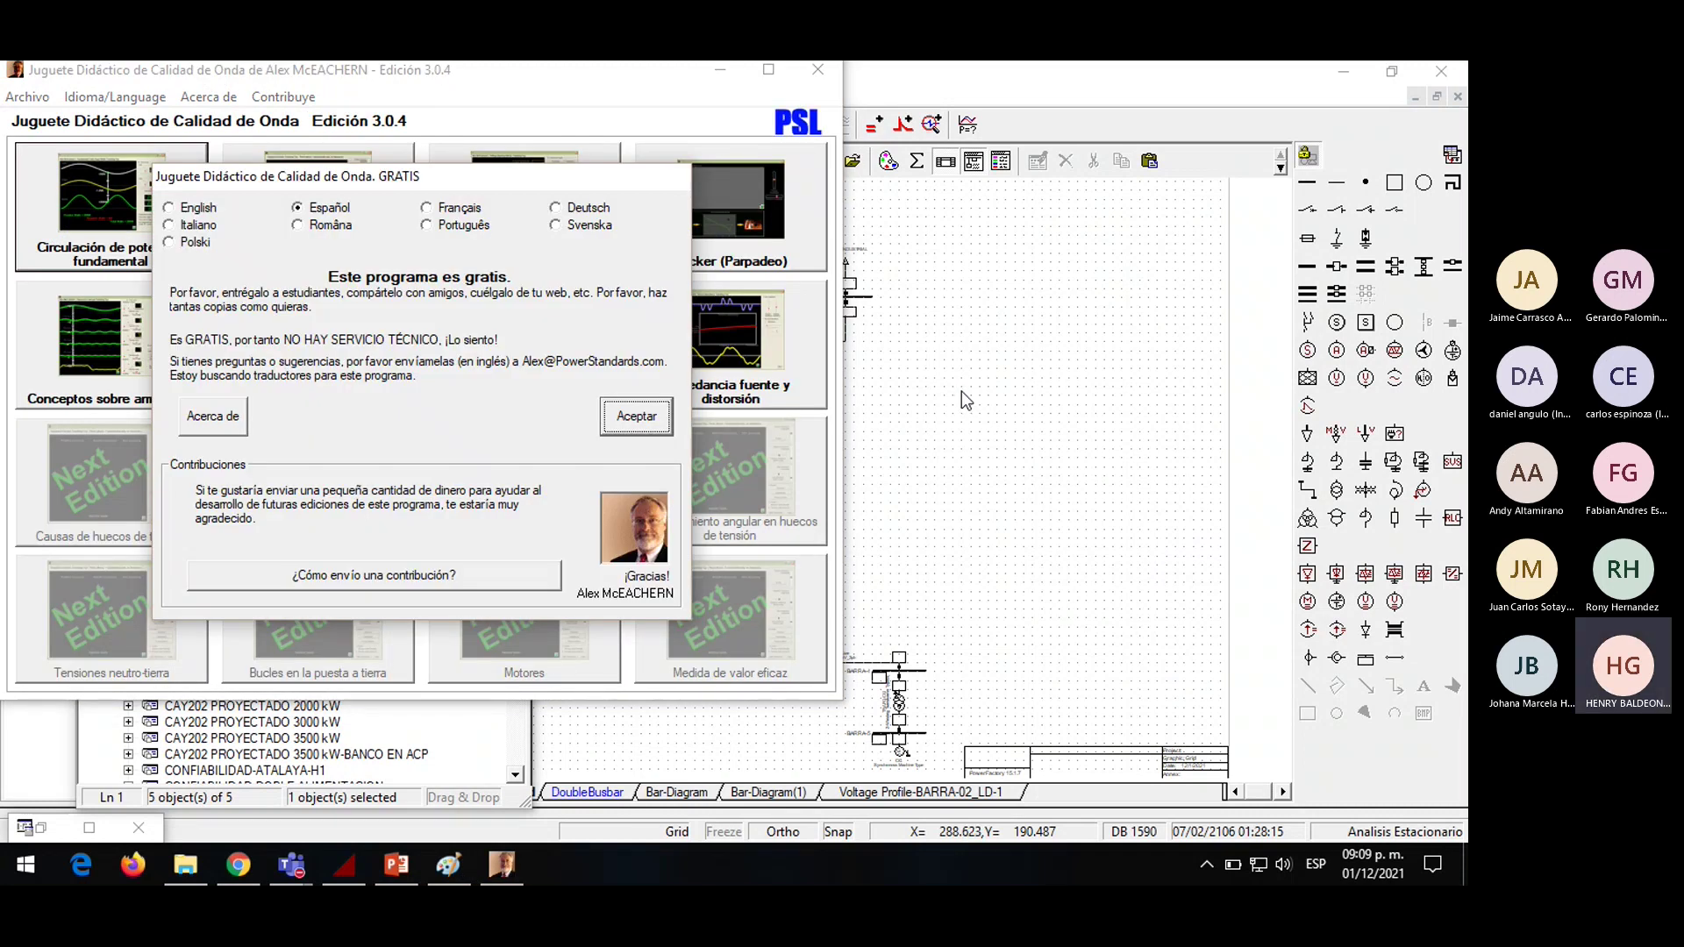
Dismiss the welcome dialog of Juguete Didáctico de Calidad de Onda, maximize it, open Vectores de secuencia fundamentales and move its window clear of the edge
click(658, 421)
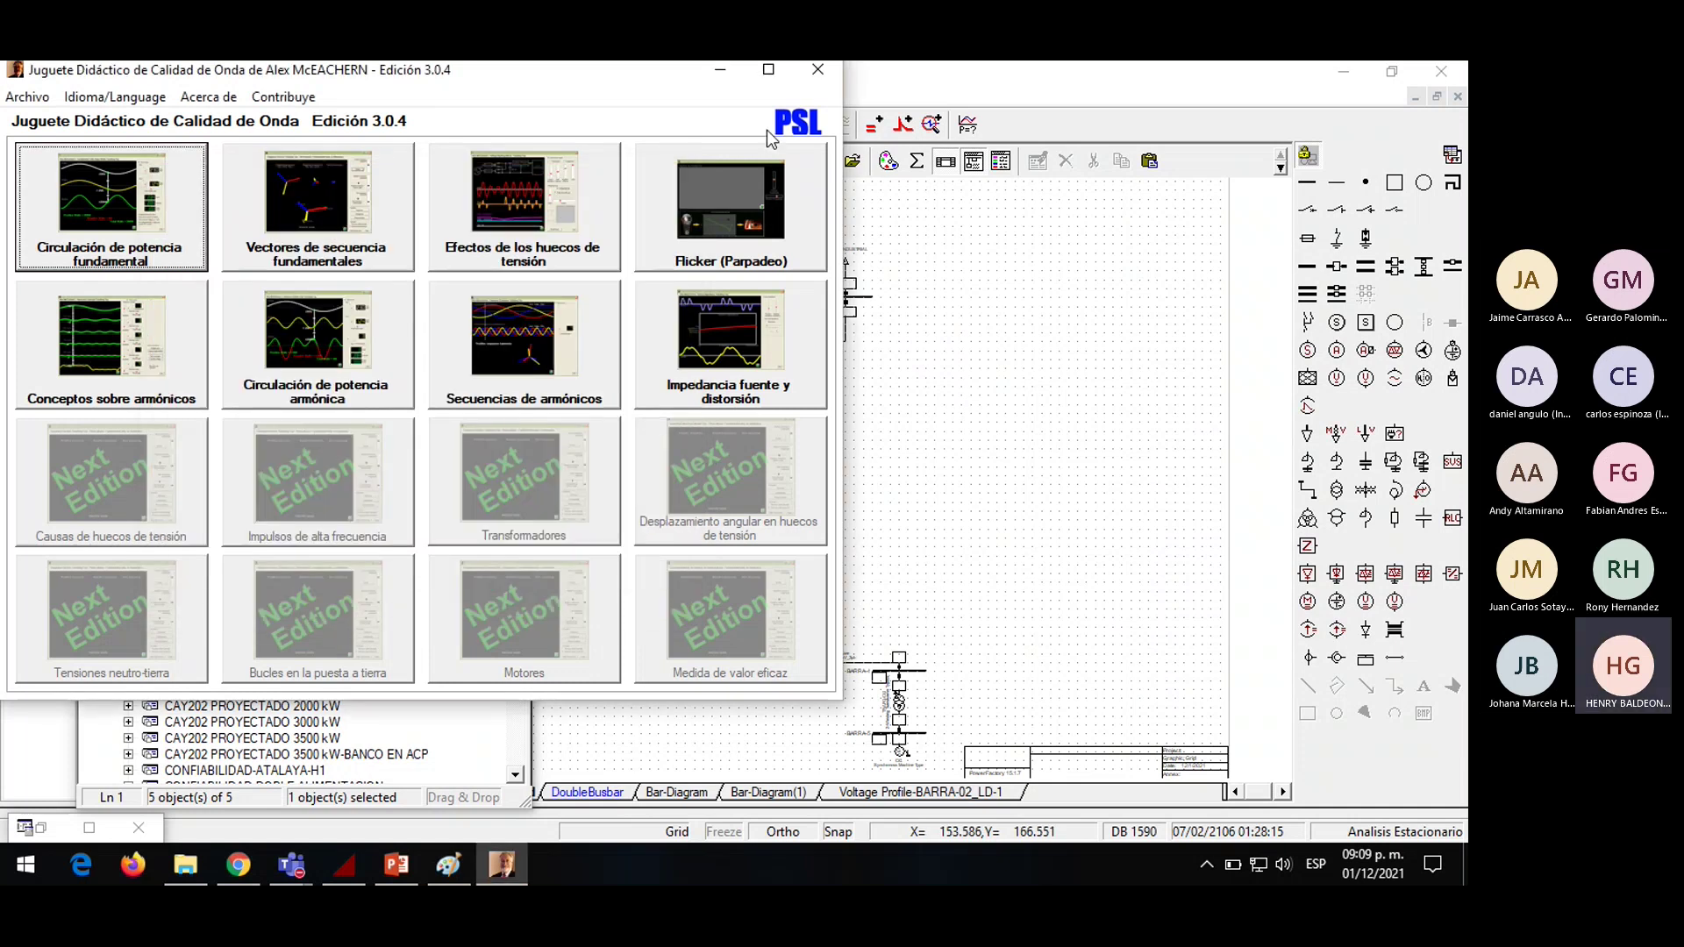
click(767, 72)
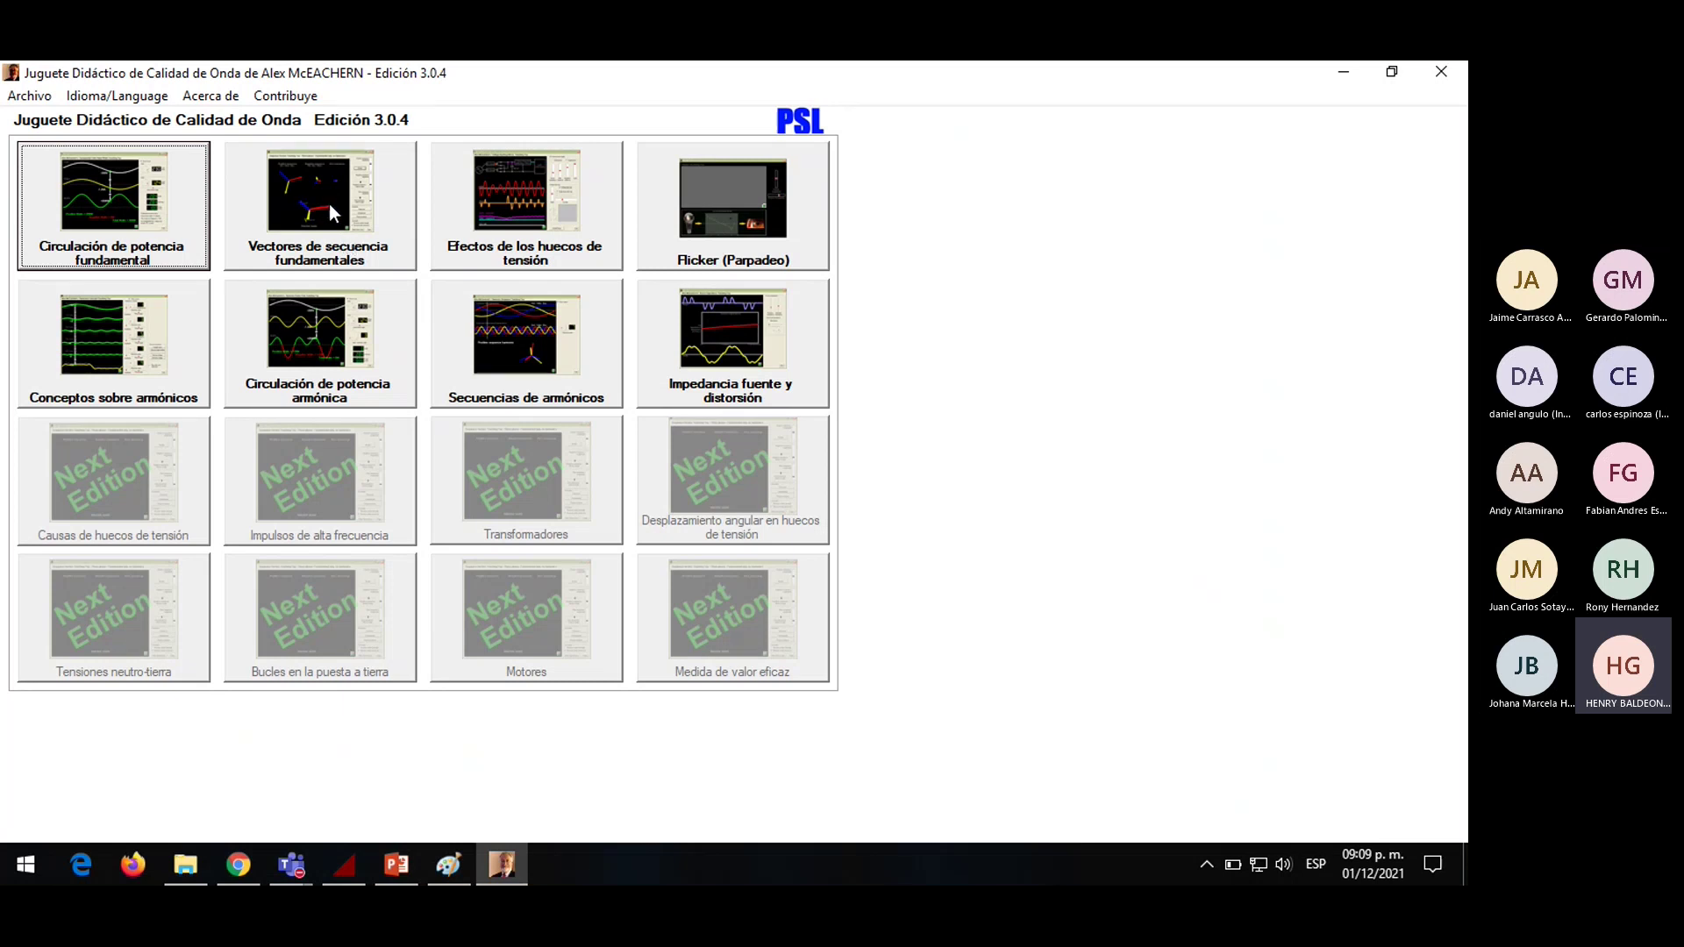
click(351, 215)
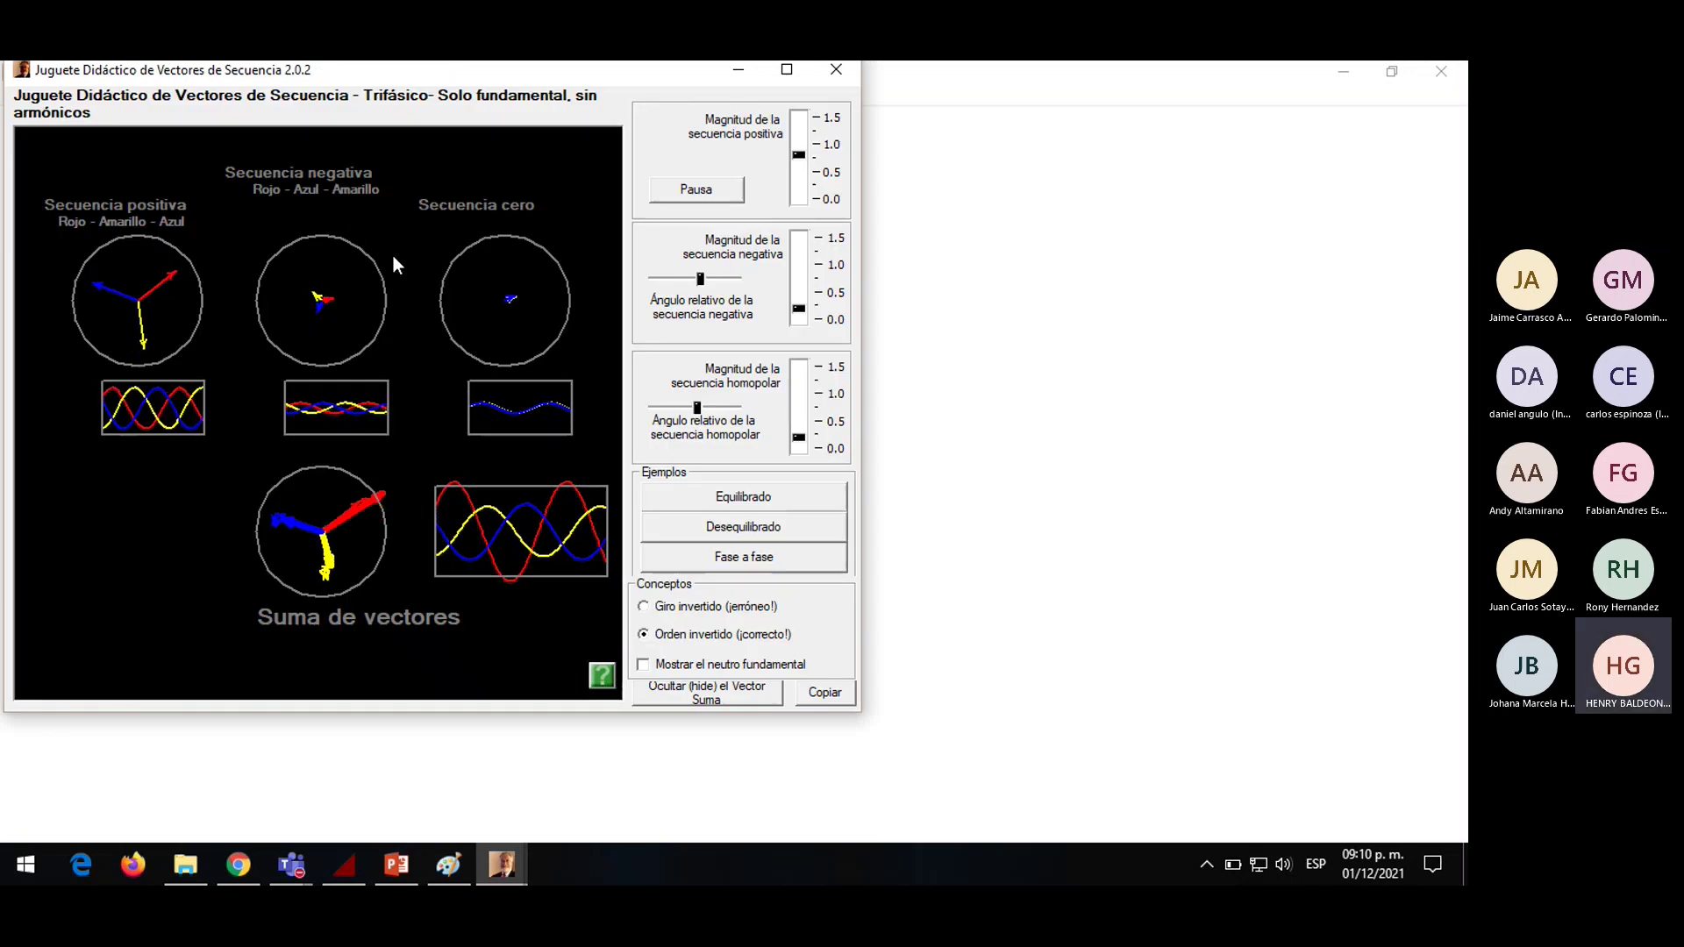
drag(513, 81, 698, 105)
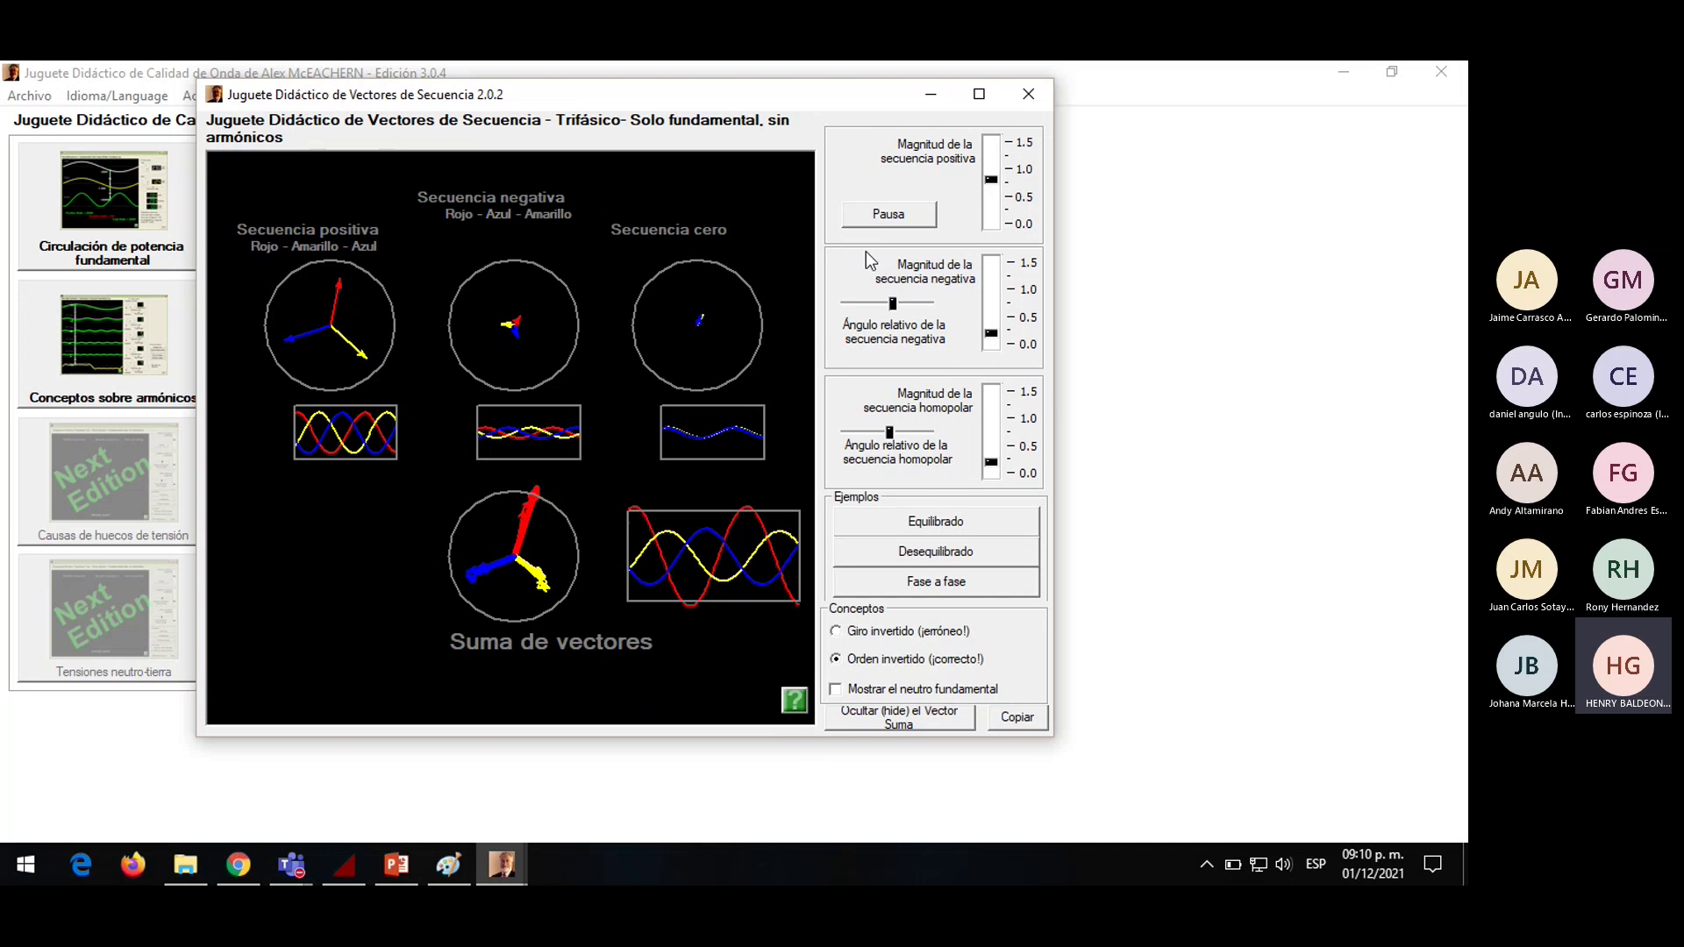
Show the Equilibrado example of the sequence vectors, followed by the Desequilibrado example
click(942, 525)
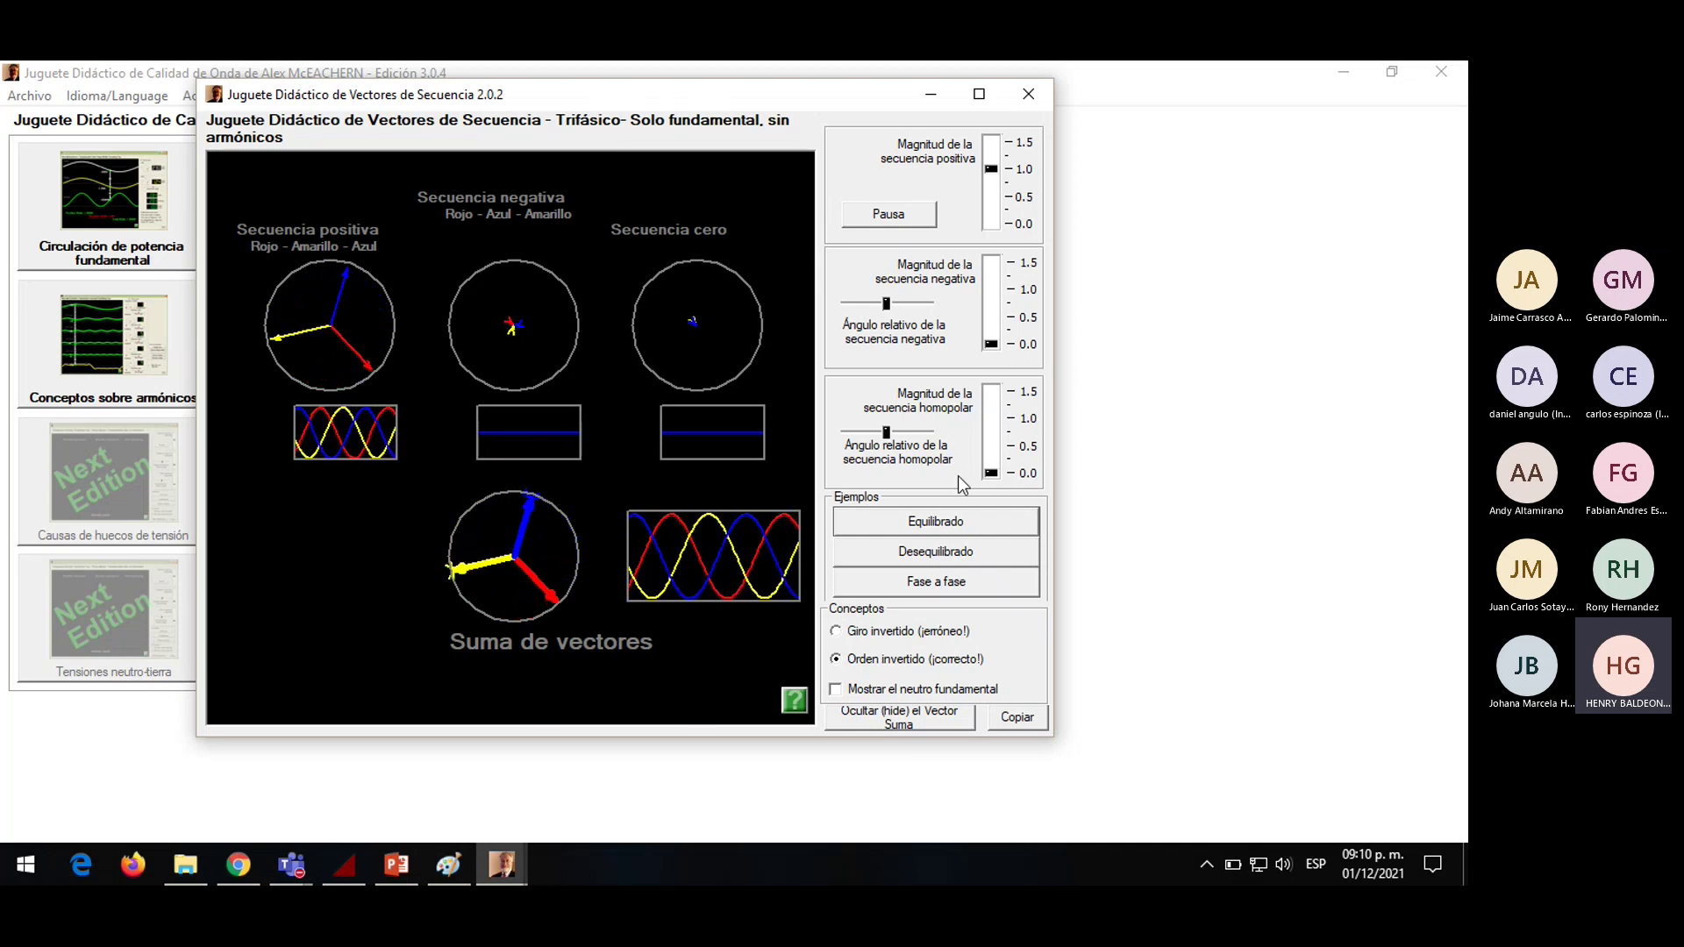
click(935, 552)
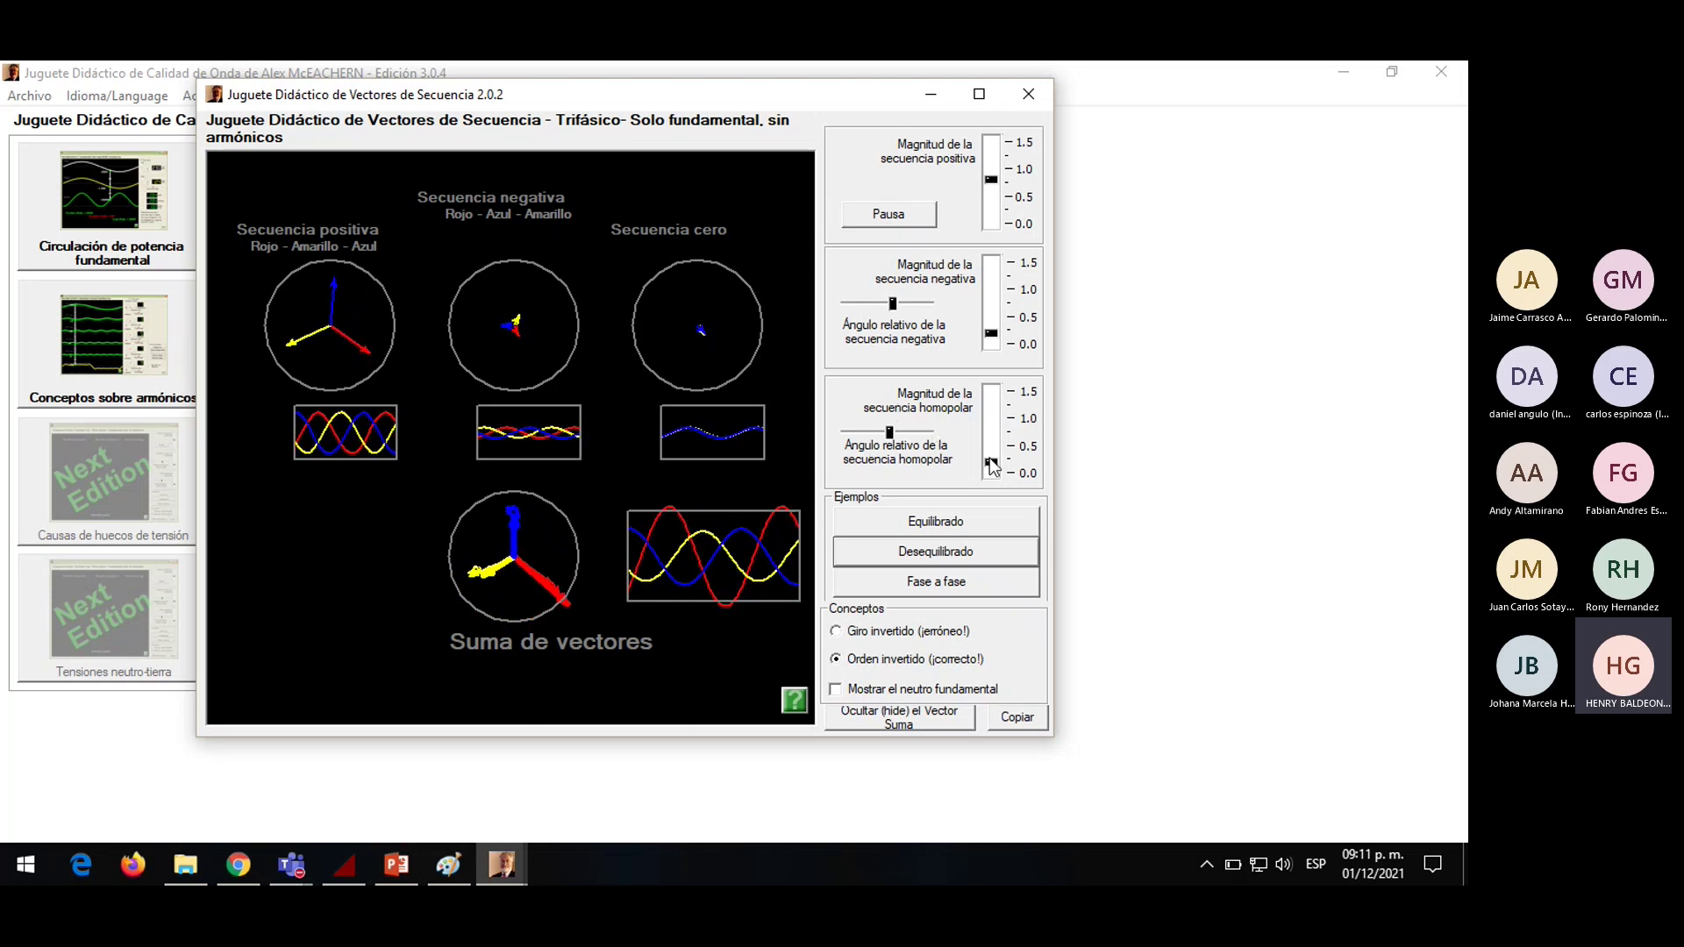
Raise the negative-sequence magnitude to about 0.6 and vary the zero-sequence magnitude, leaving it at about 1.0
drag(994, 470, 989, 437)
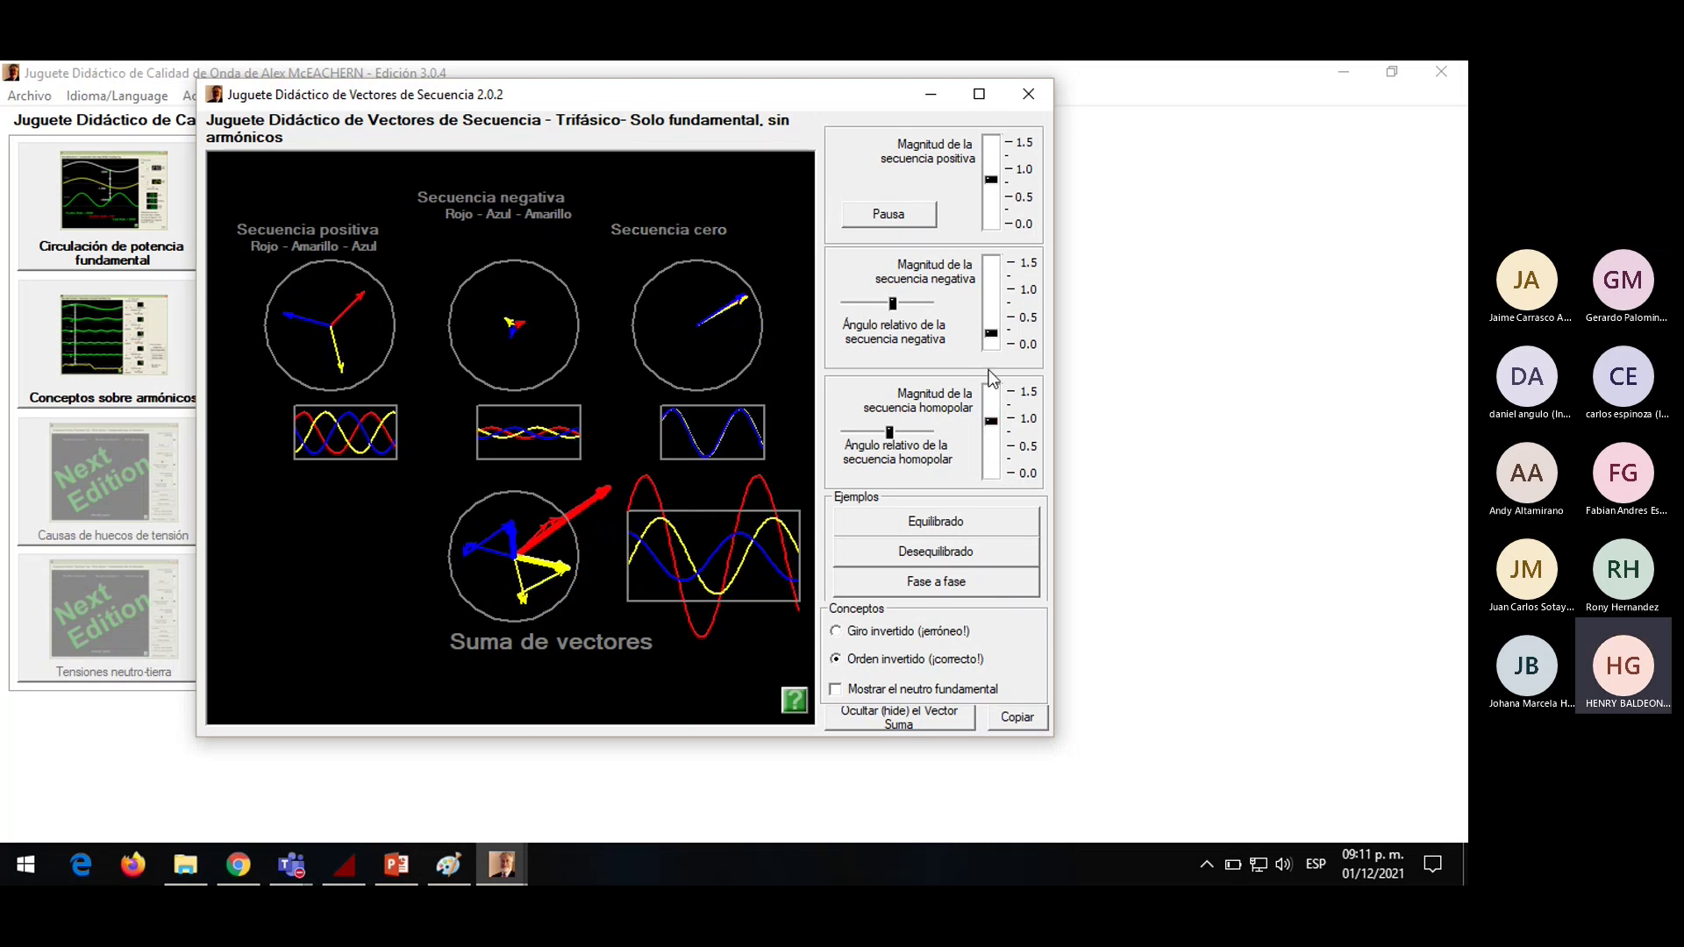
drag(991, 334, 991, 311)
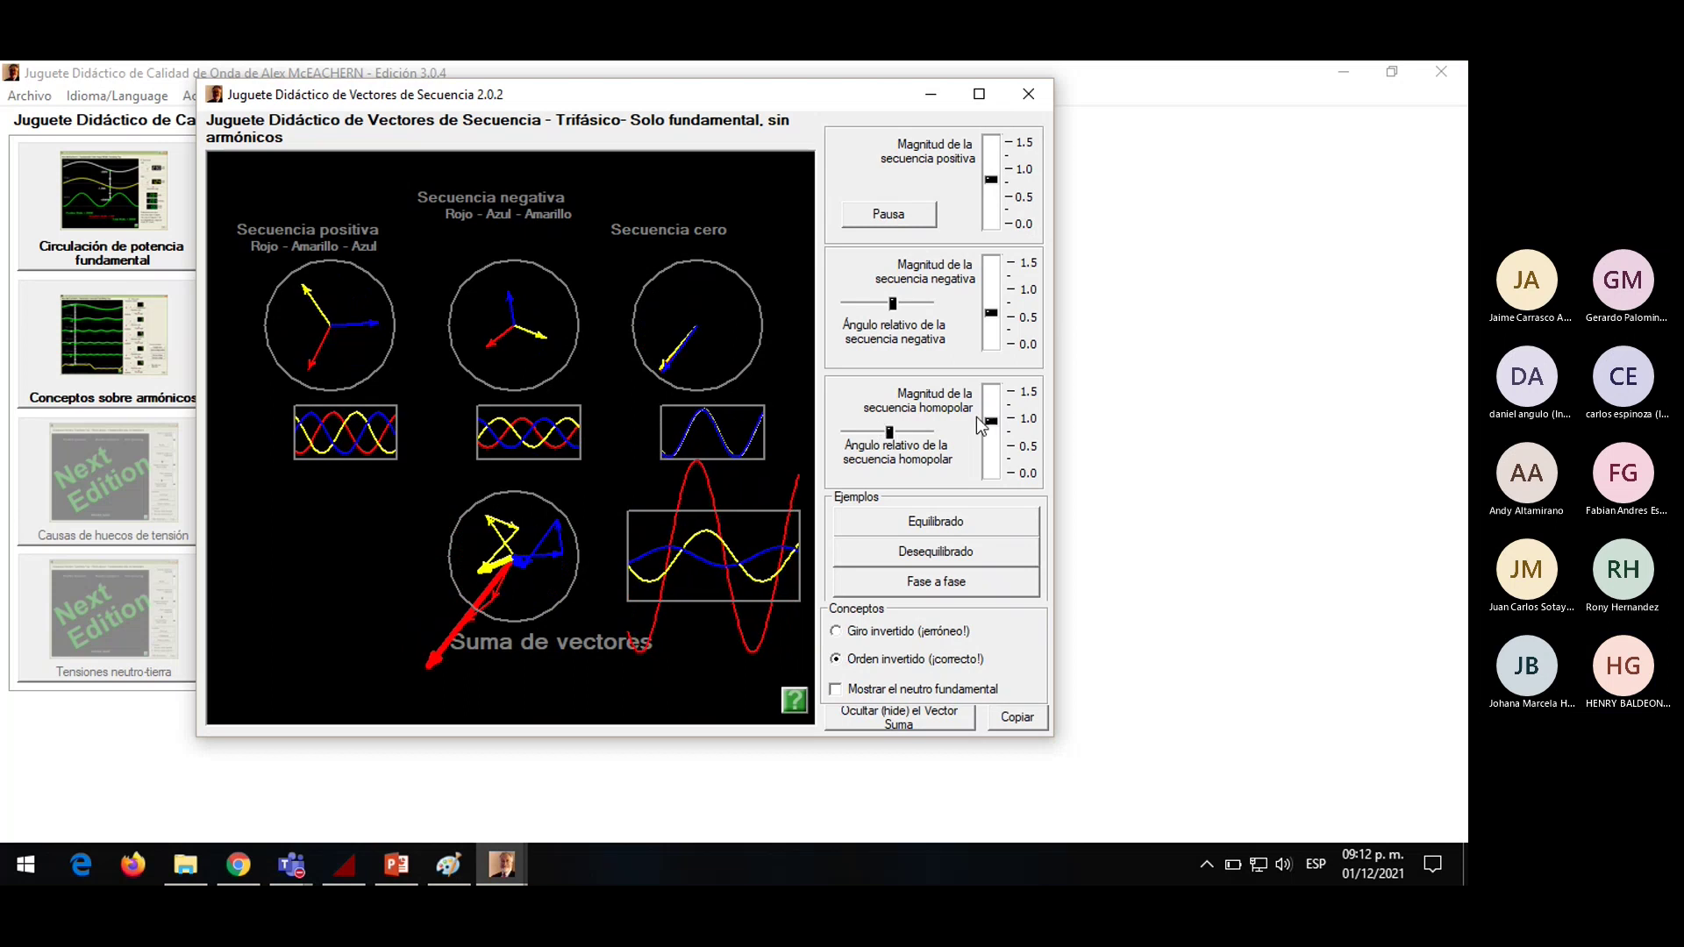
drag(992, 428, 994, 498)
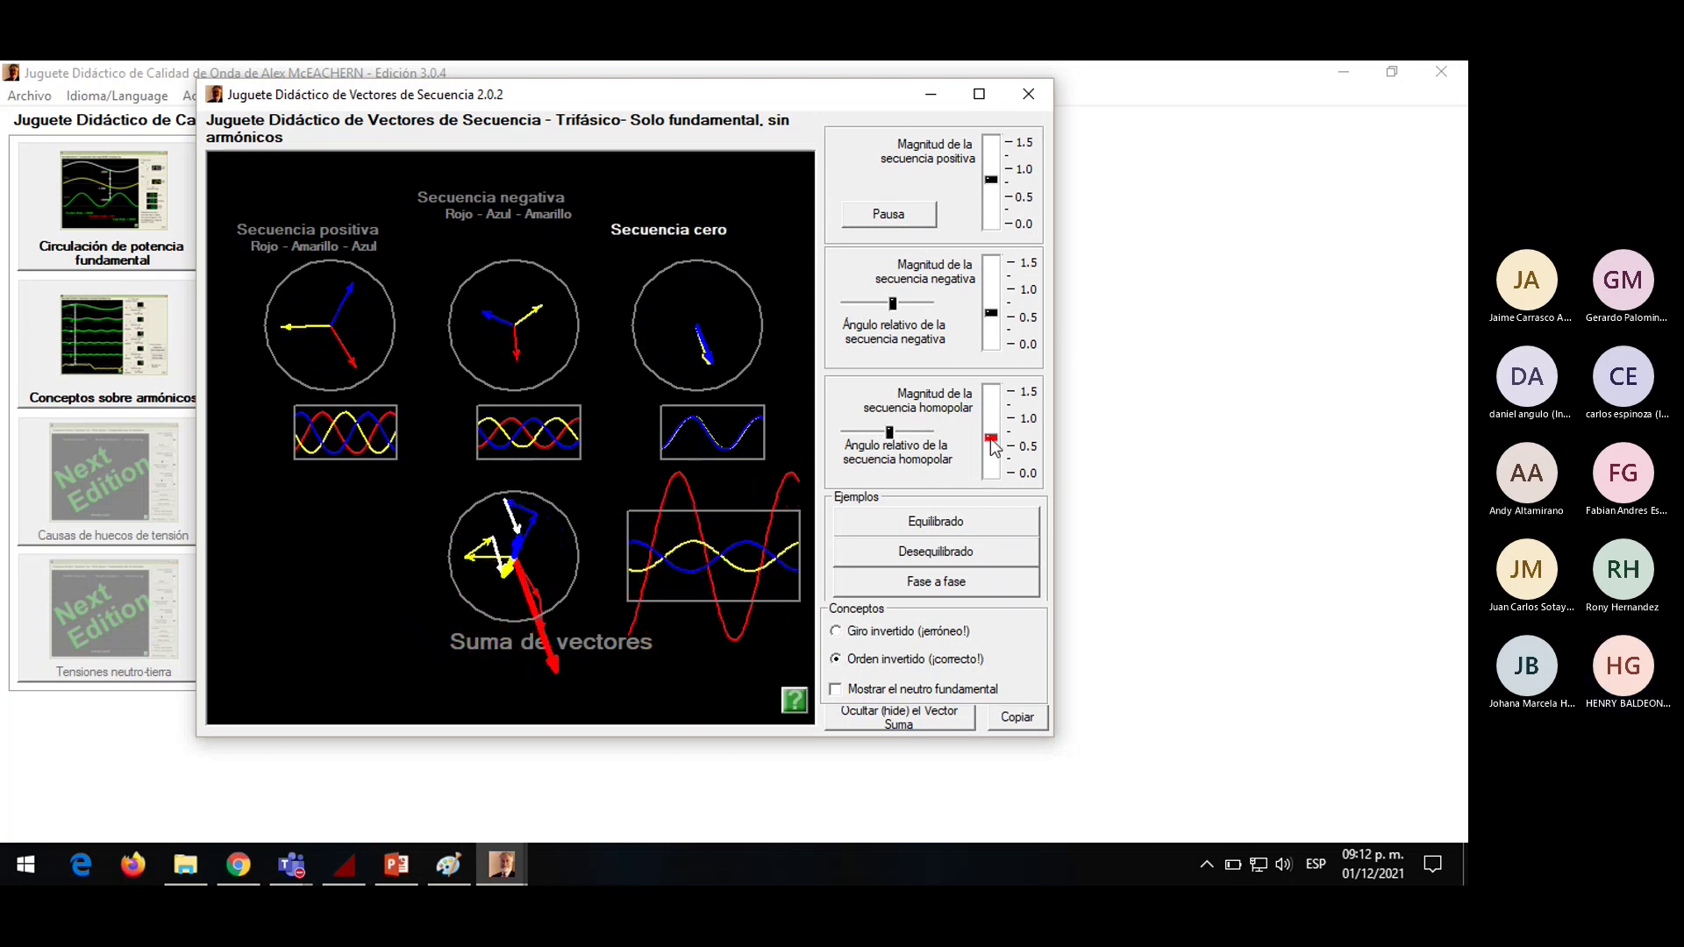
drag(992, 425, 995, 426)
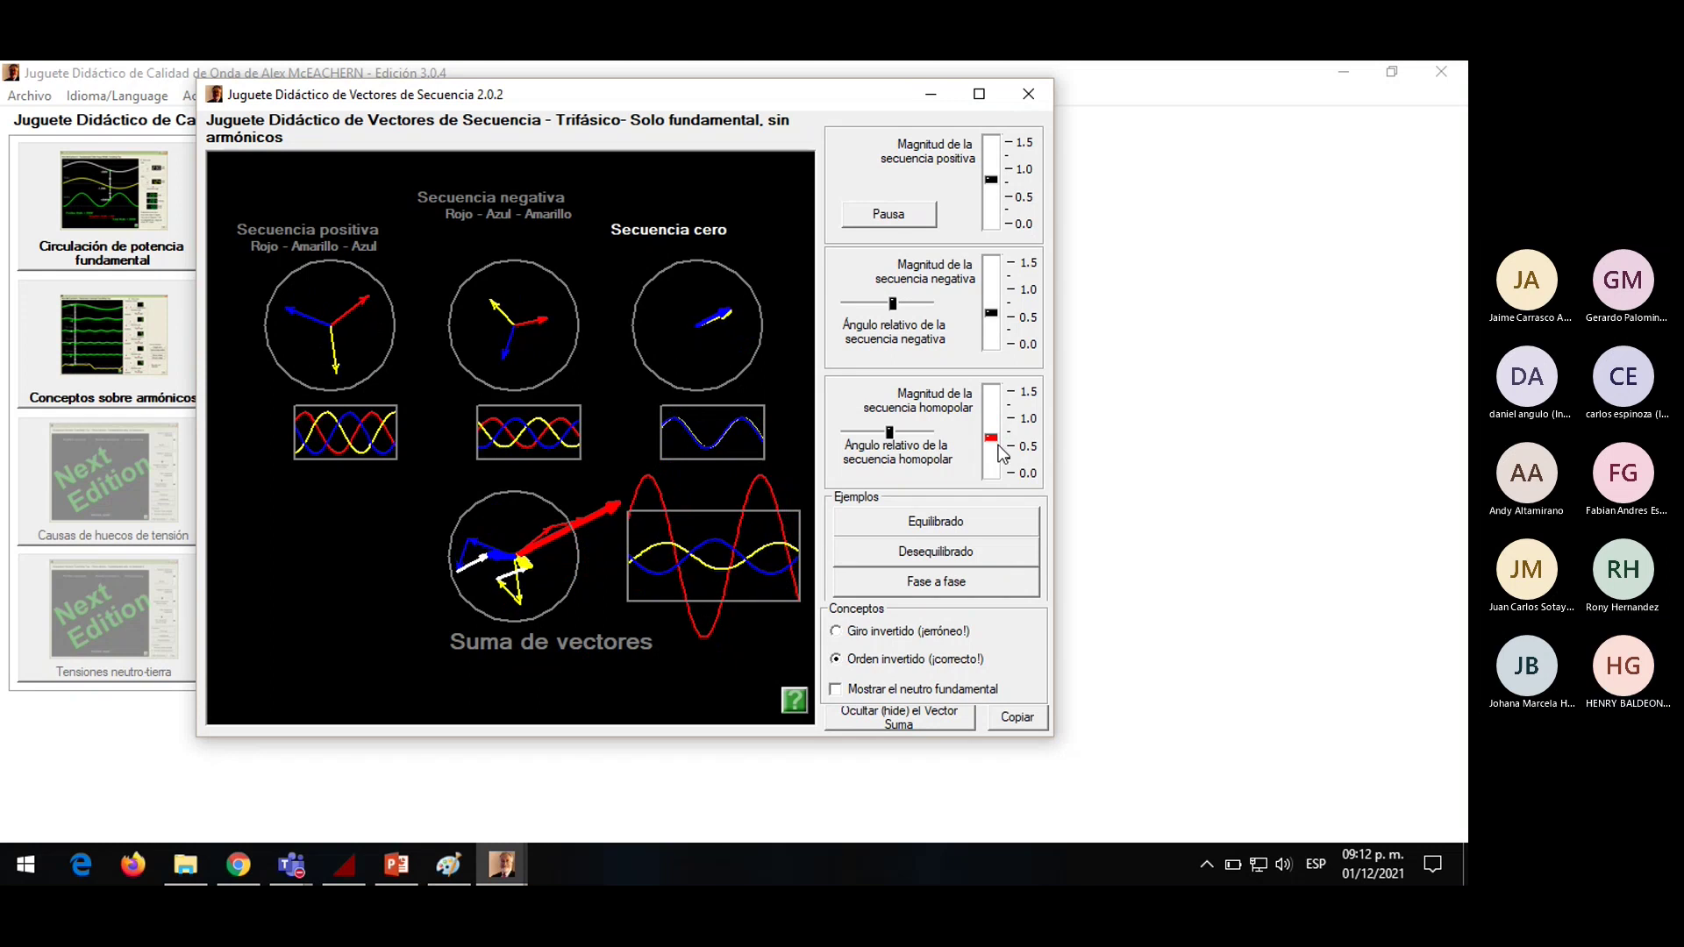
drag(1002, 450, 1002, 428)
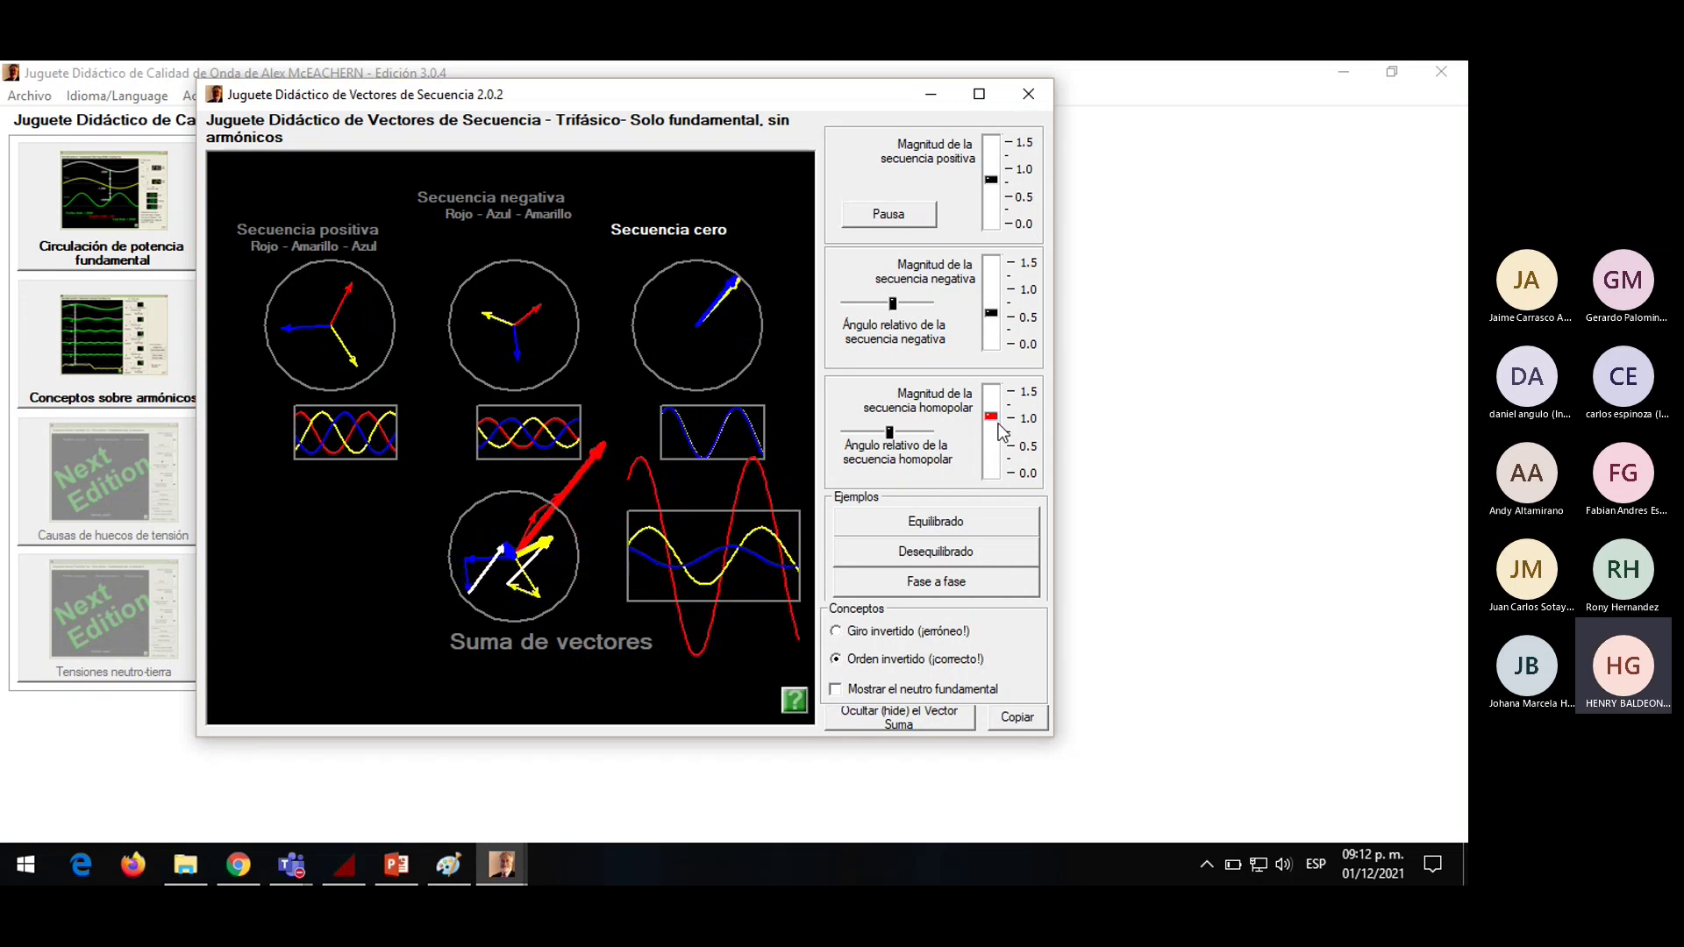
Reset the sequence vectors to the Equilibrado example and load the Desequilibrado example again
click(935, 522)
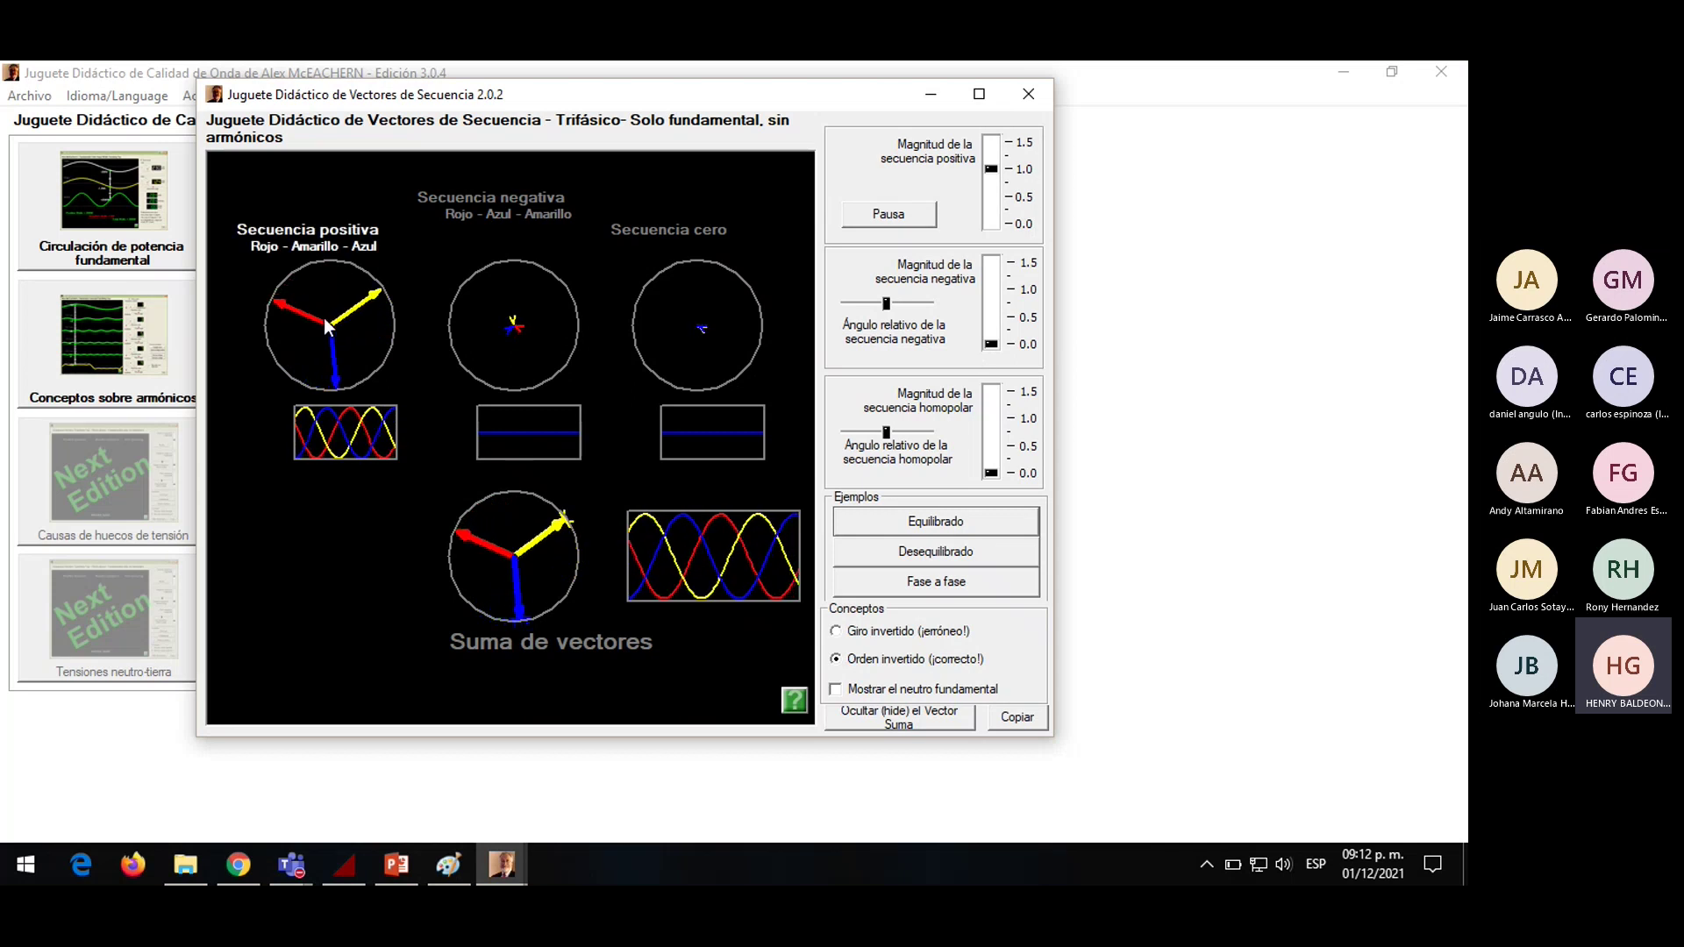
click(961, 561)
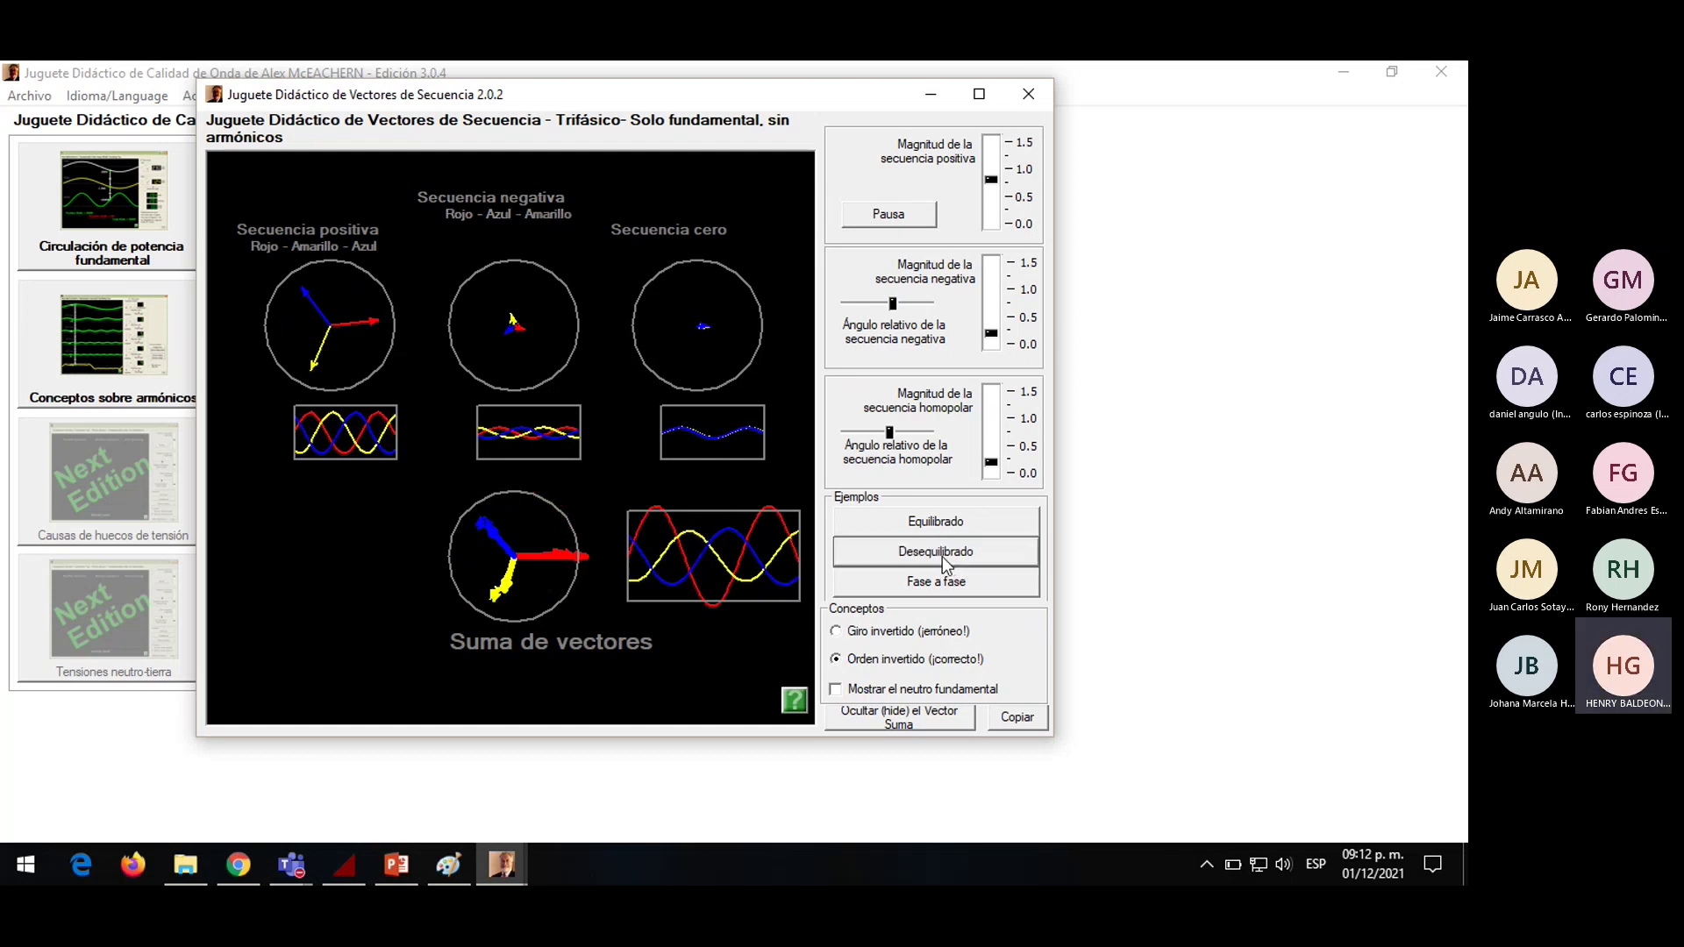
Raise the negative-sequence magnitude to about 0.8 and the zero-sequence magnitude to about 1.0 in the unbalanced example
click(991, 334)
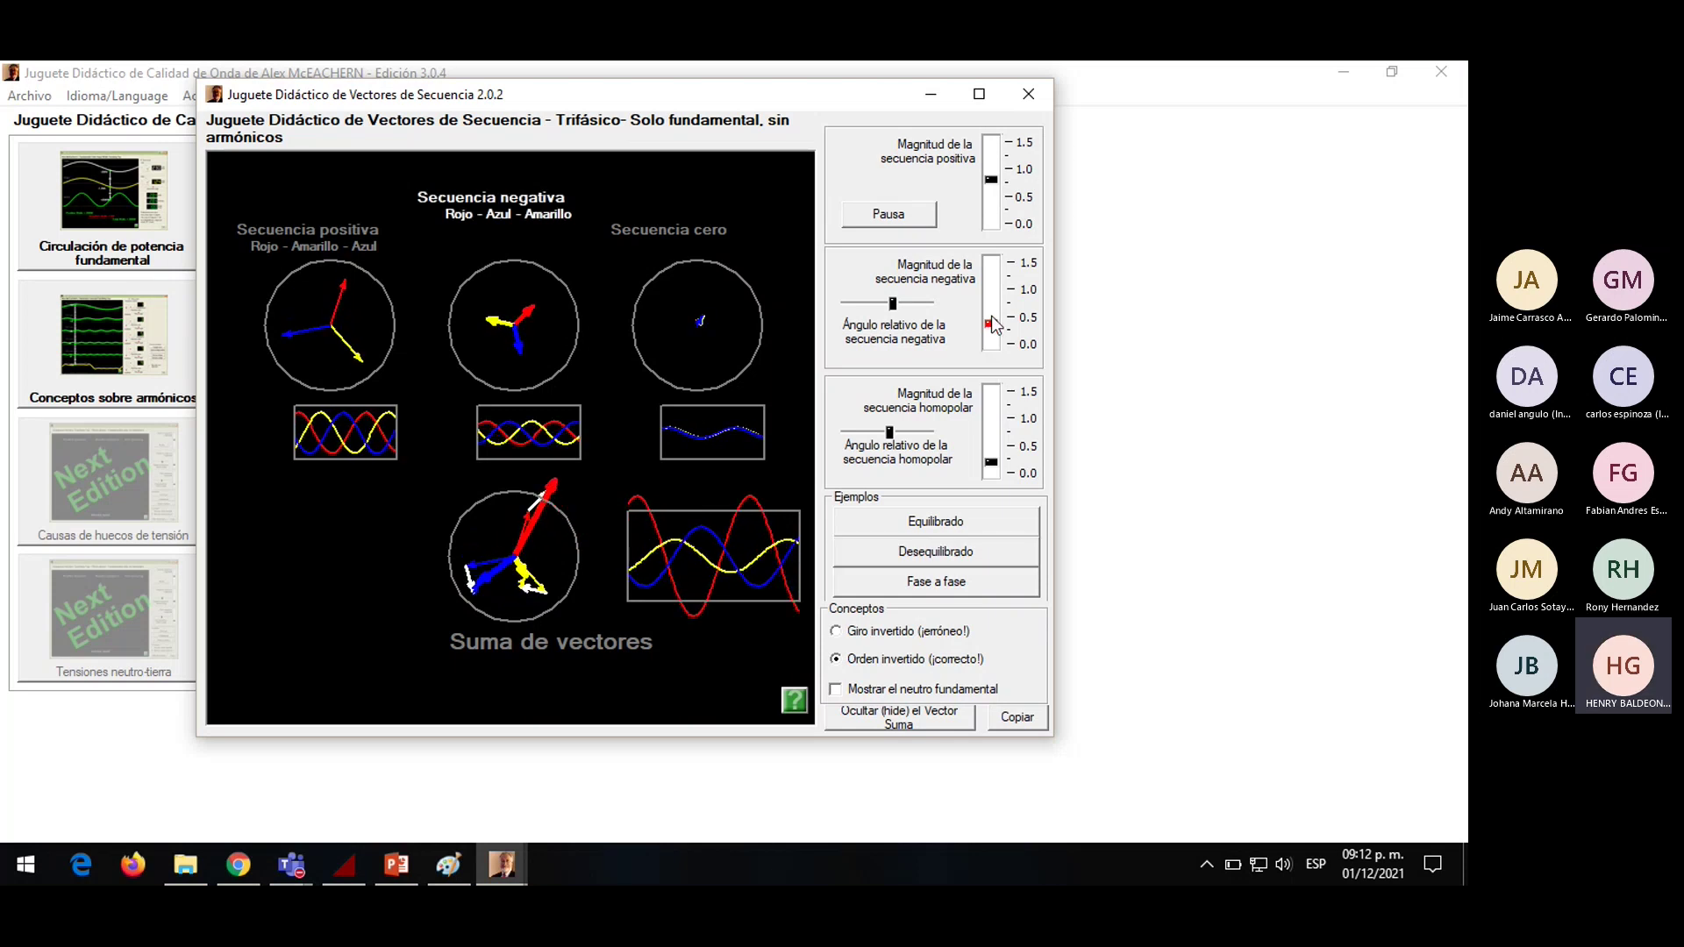
mouse_move(991, 462)
mouse_down()
mouse_move(994, 427)
mouse_move(999, 452)
mouse_up()
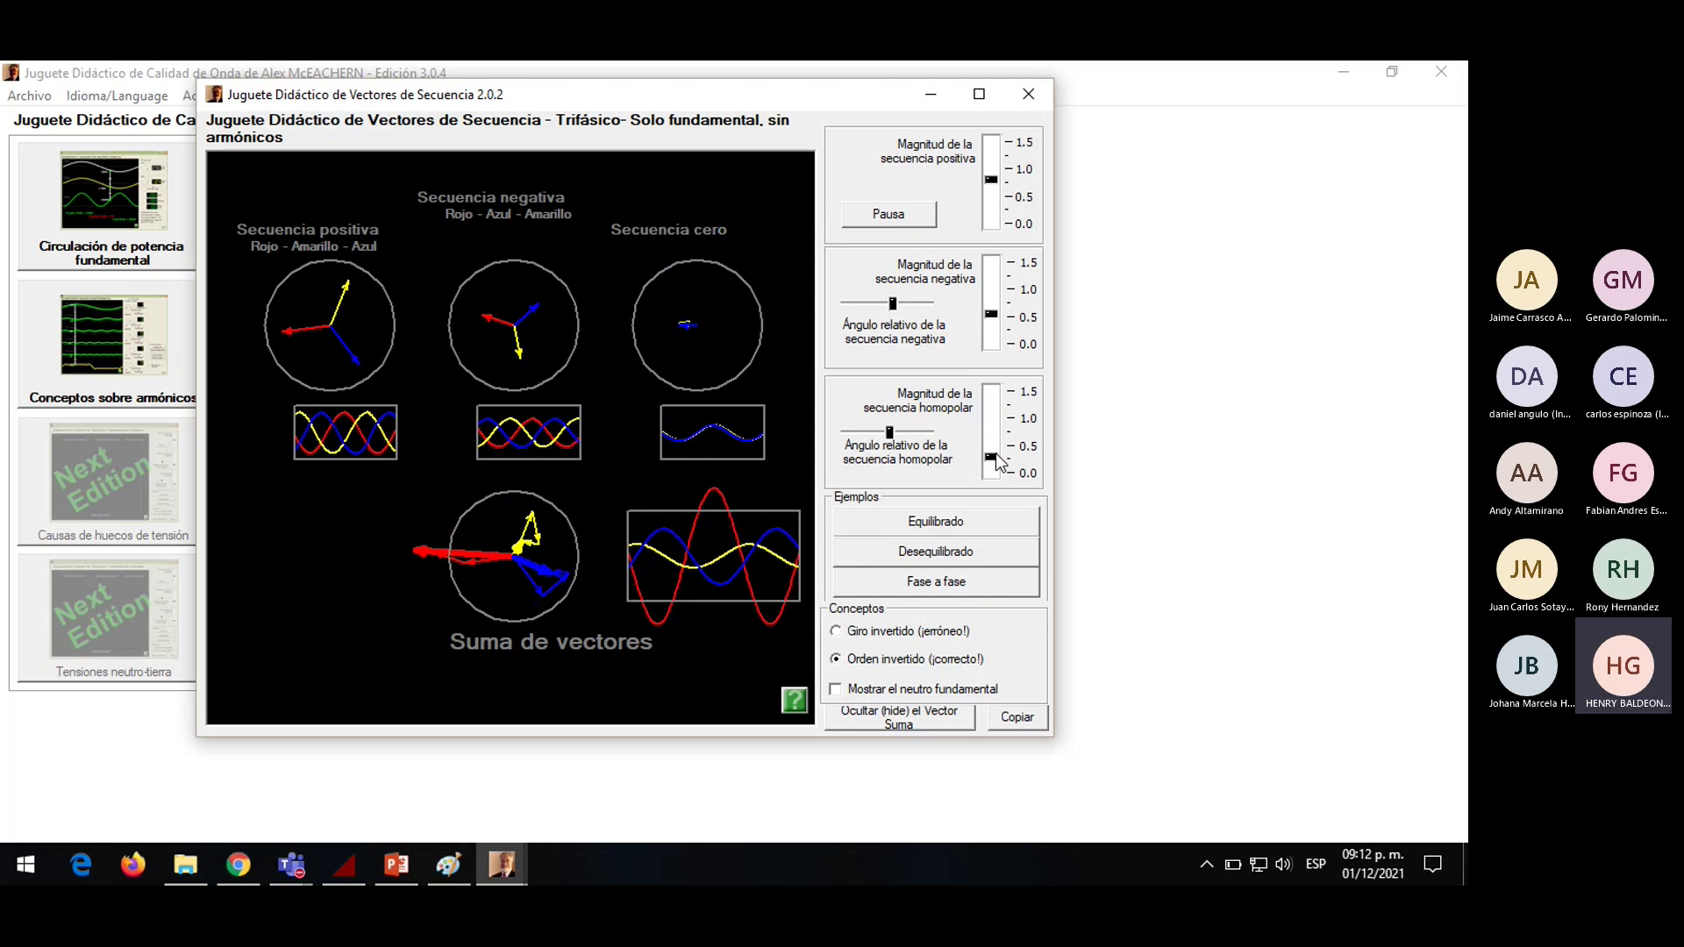
drag(992, 456, 998, 424)
drag(990, 313, 991, 299)
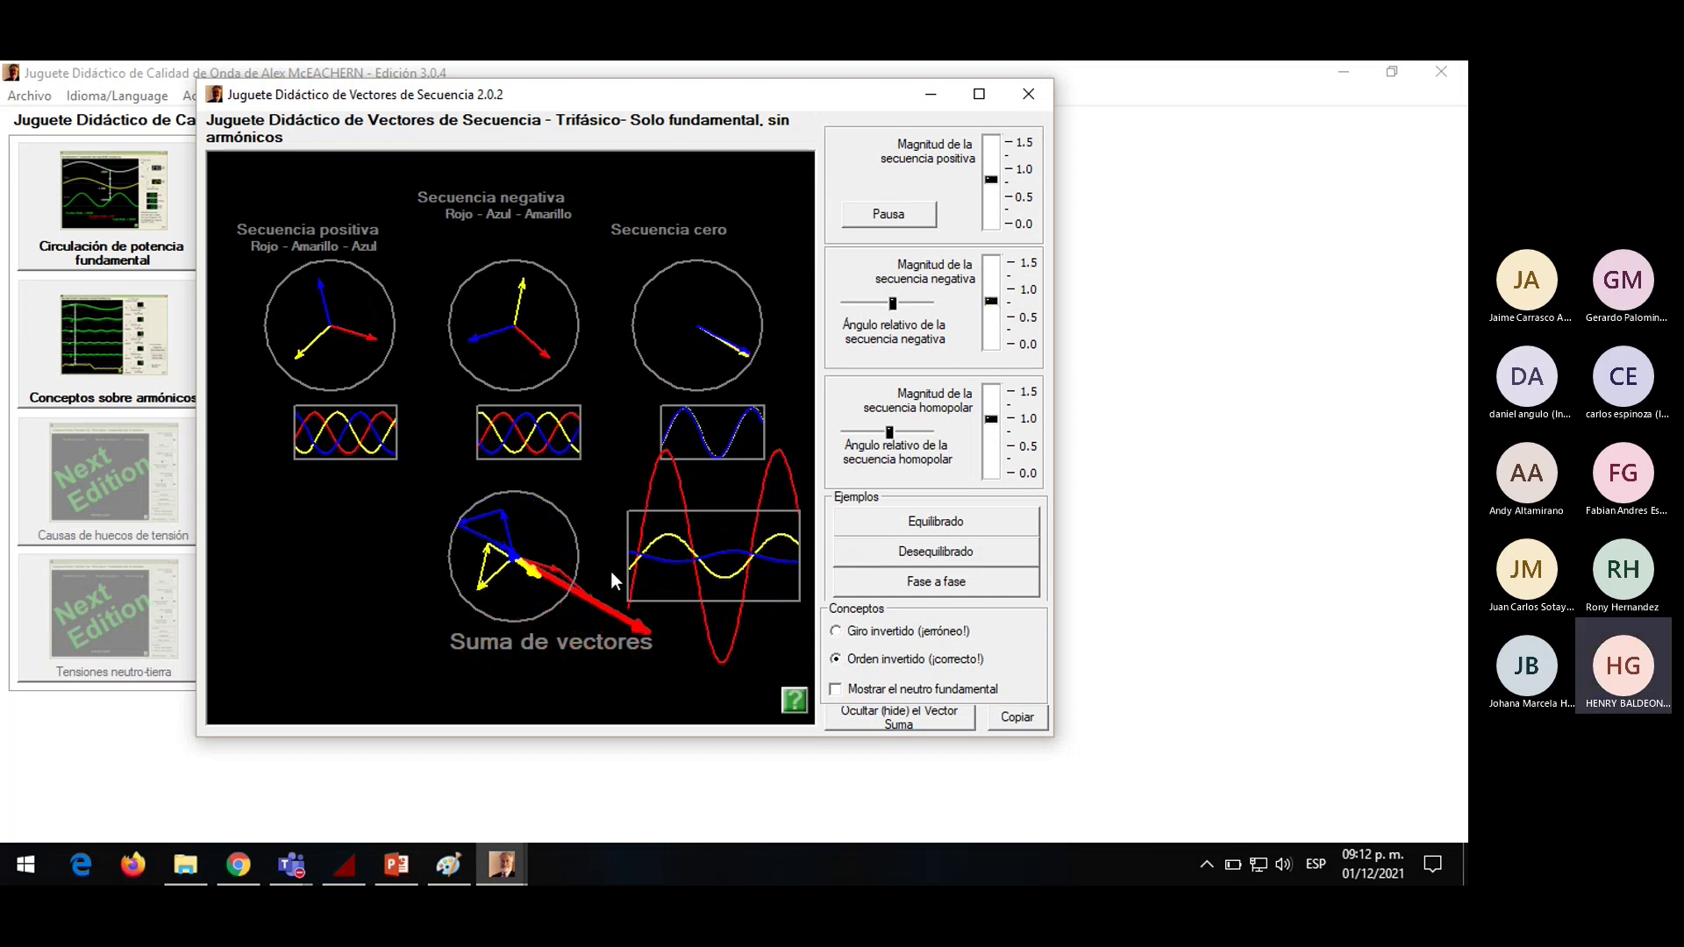
Close the sequence-vectors window, the Juguete Didáctico program and the Data Manager to return to the Grid diagram in PowerFactory
click(1029, 95)
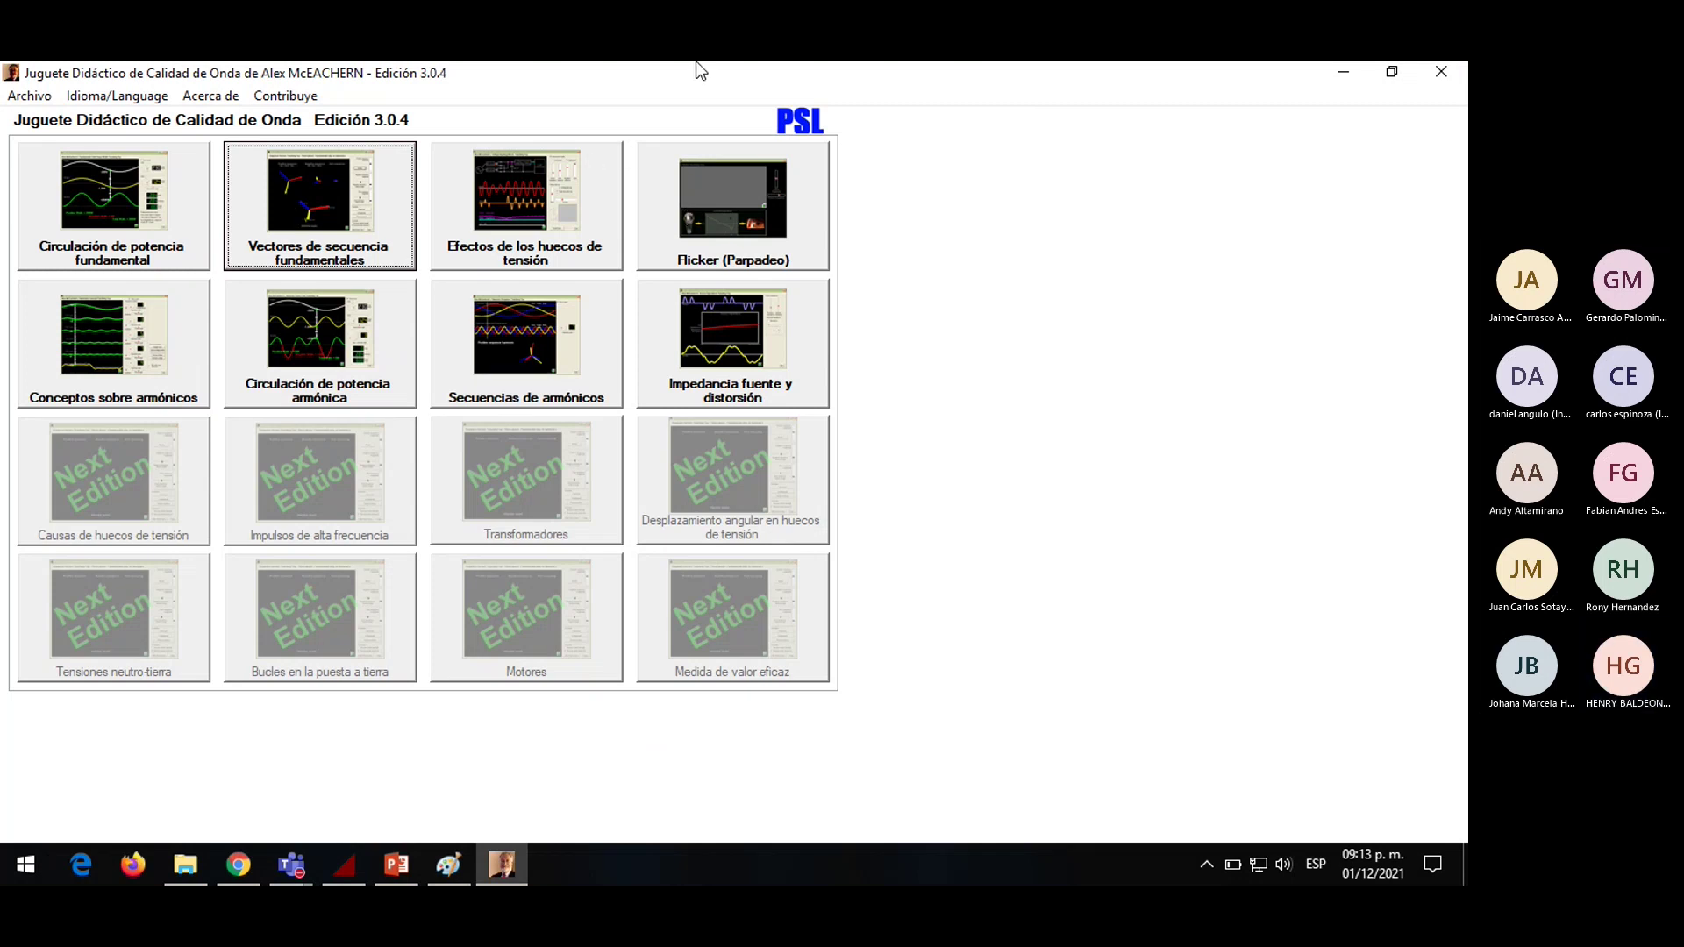
drag(700, 70, 705, 117)
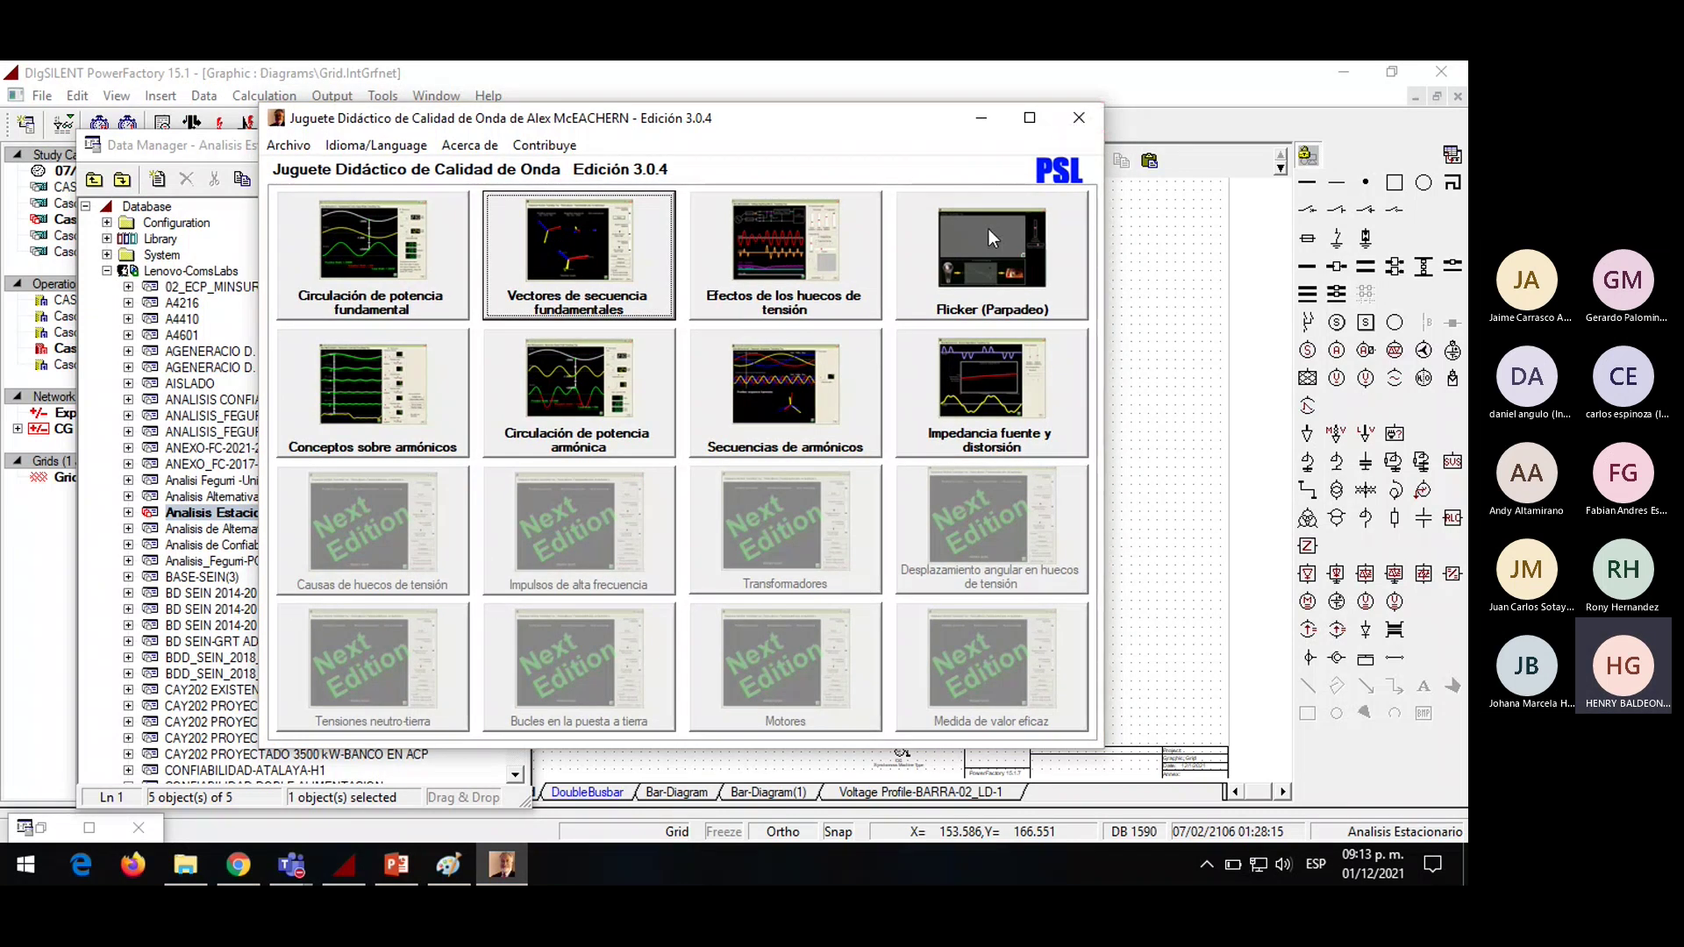
click(1080, 123)
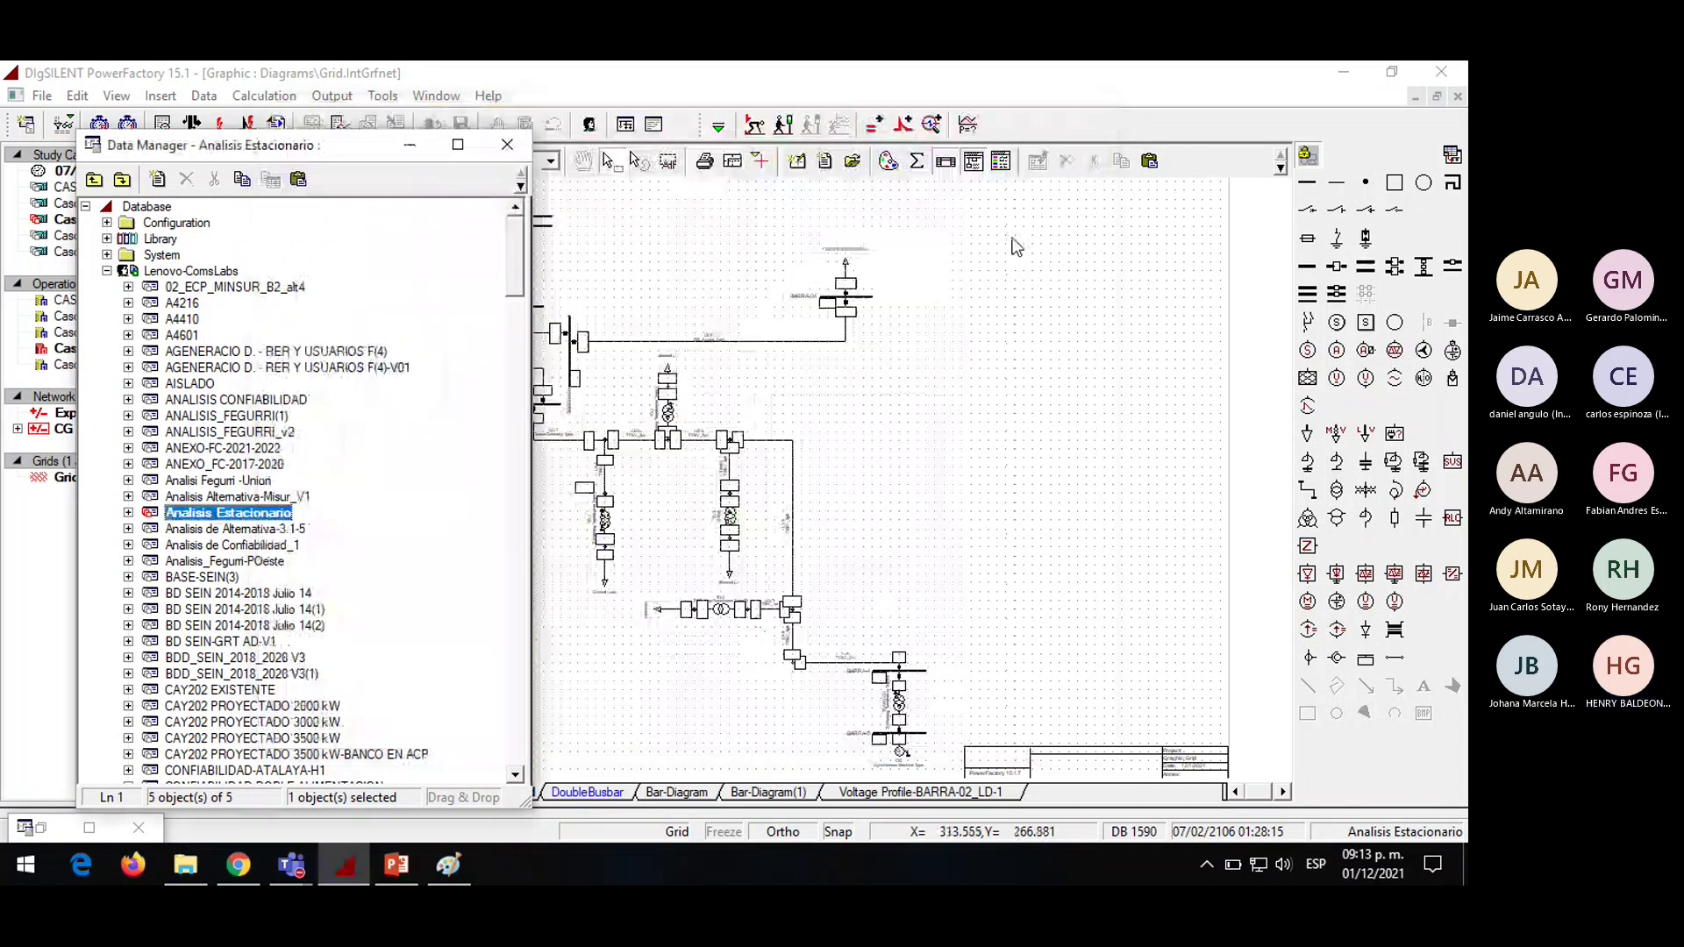
click(507, 144)
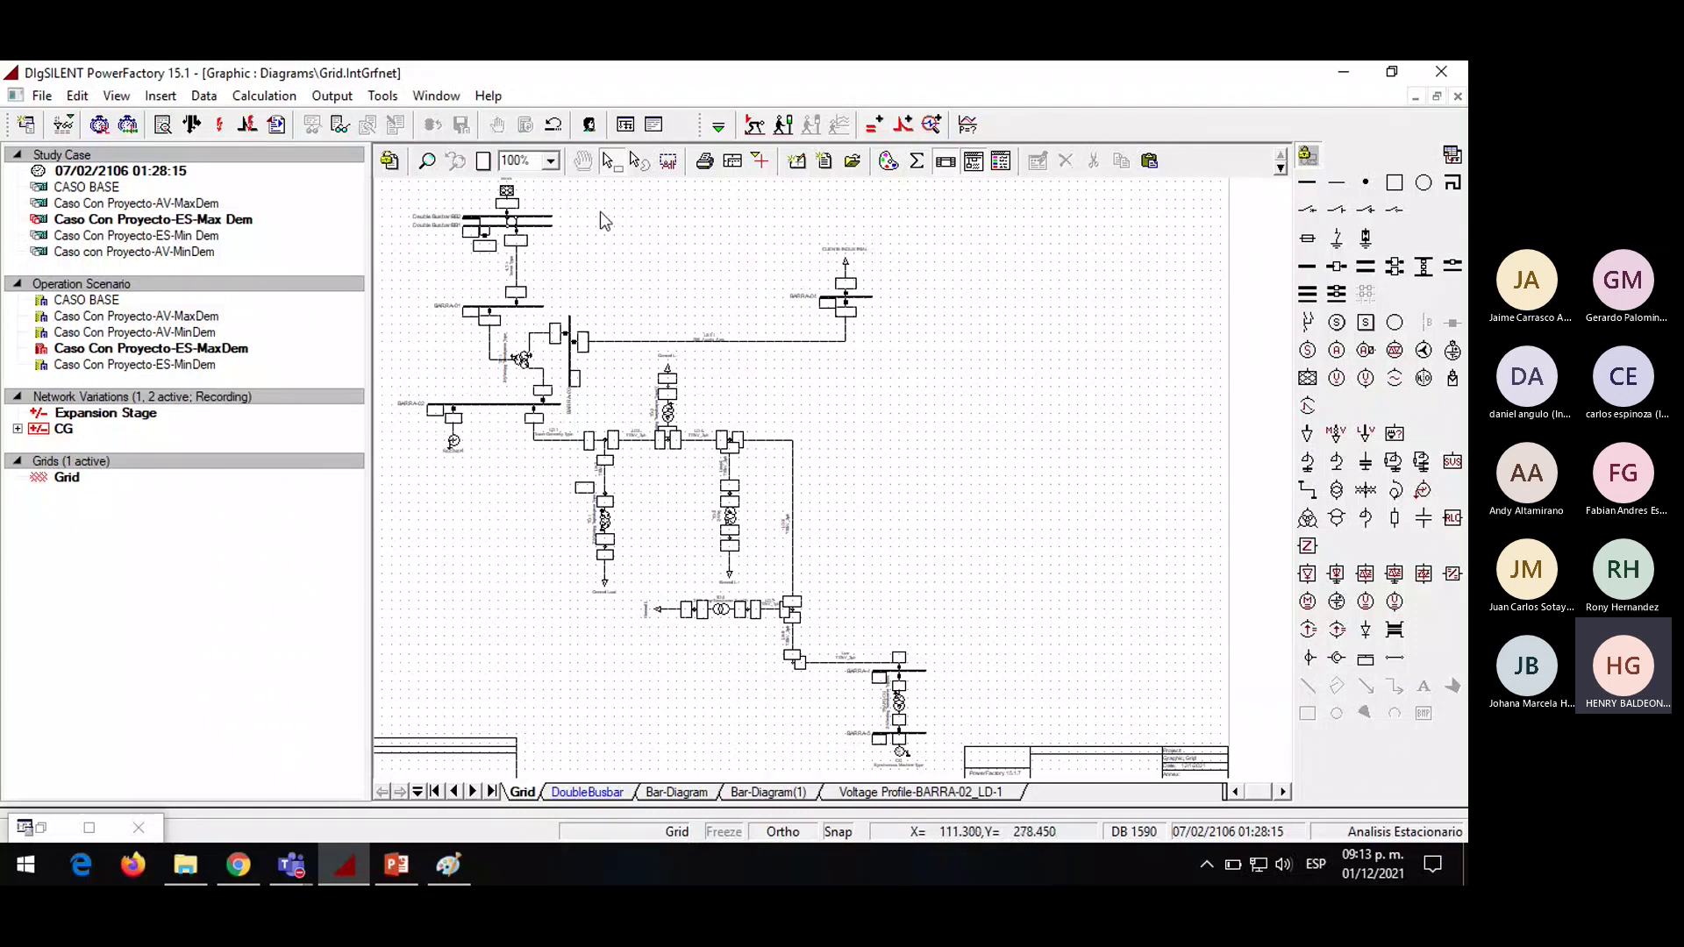
scroll(472, 286, up, 1)
scroll(472, 293, up, 4)
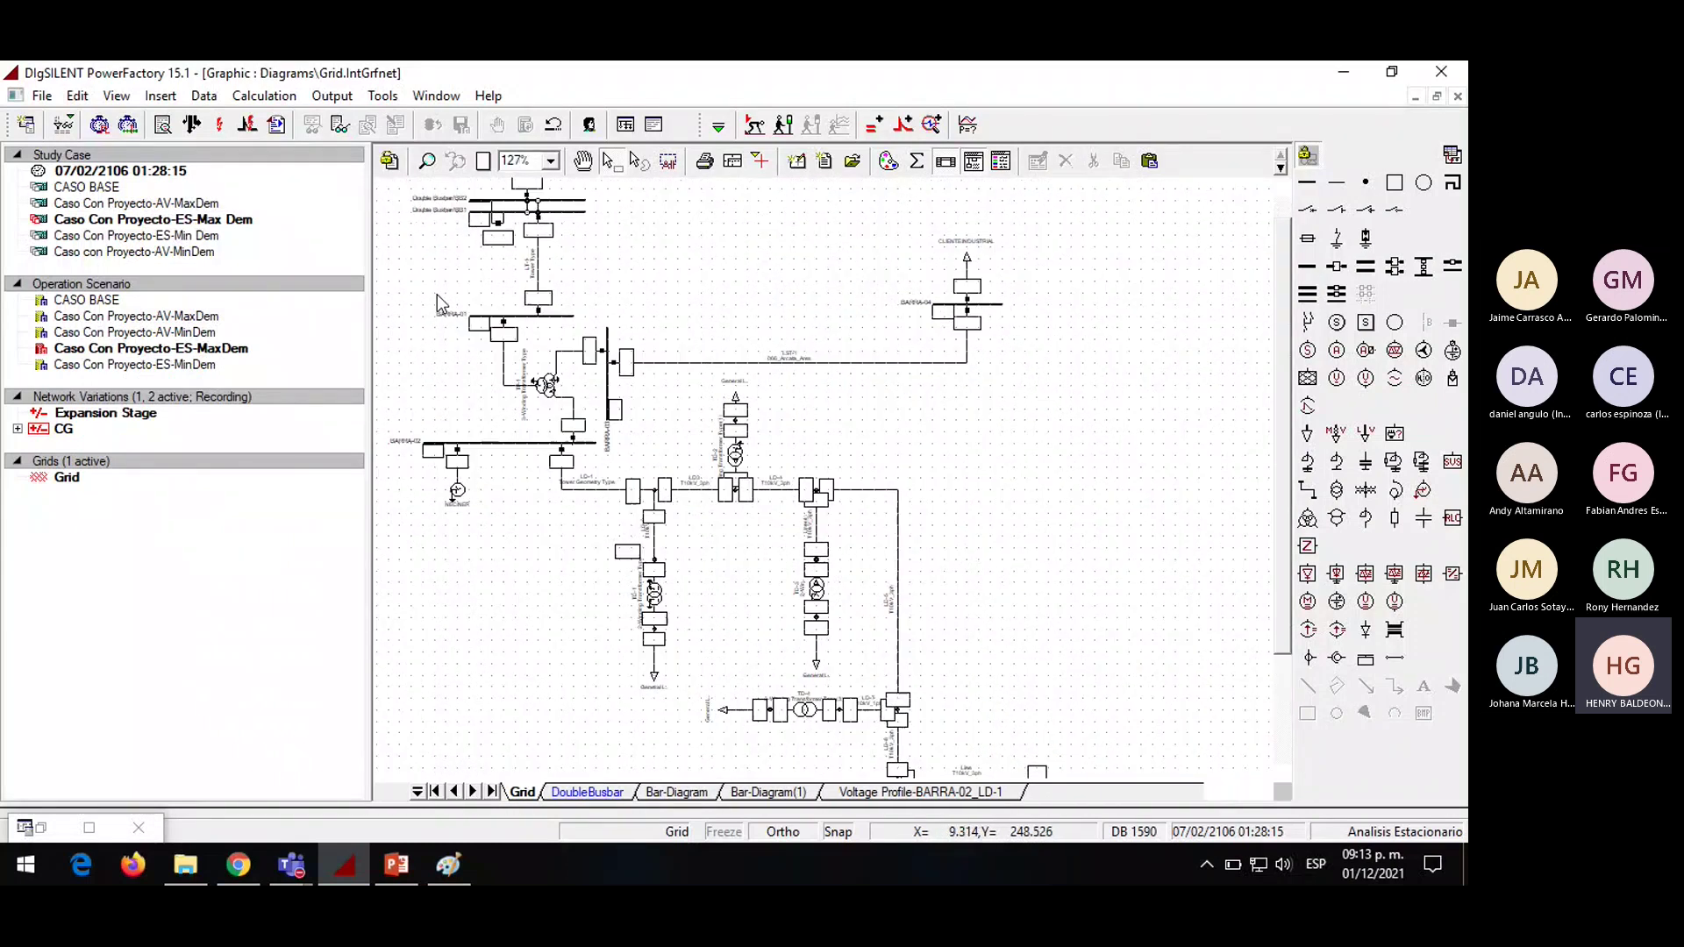
scroll(438, 302, up, 1)
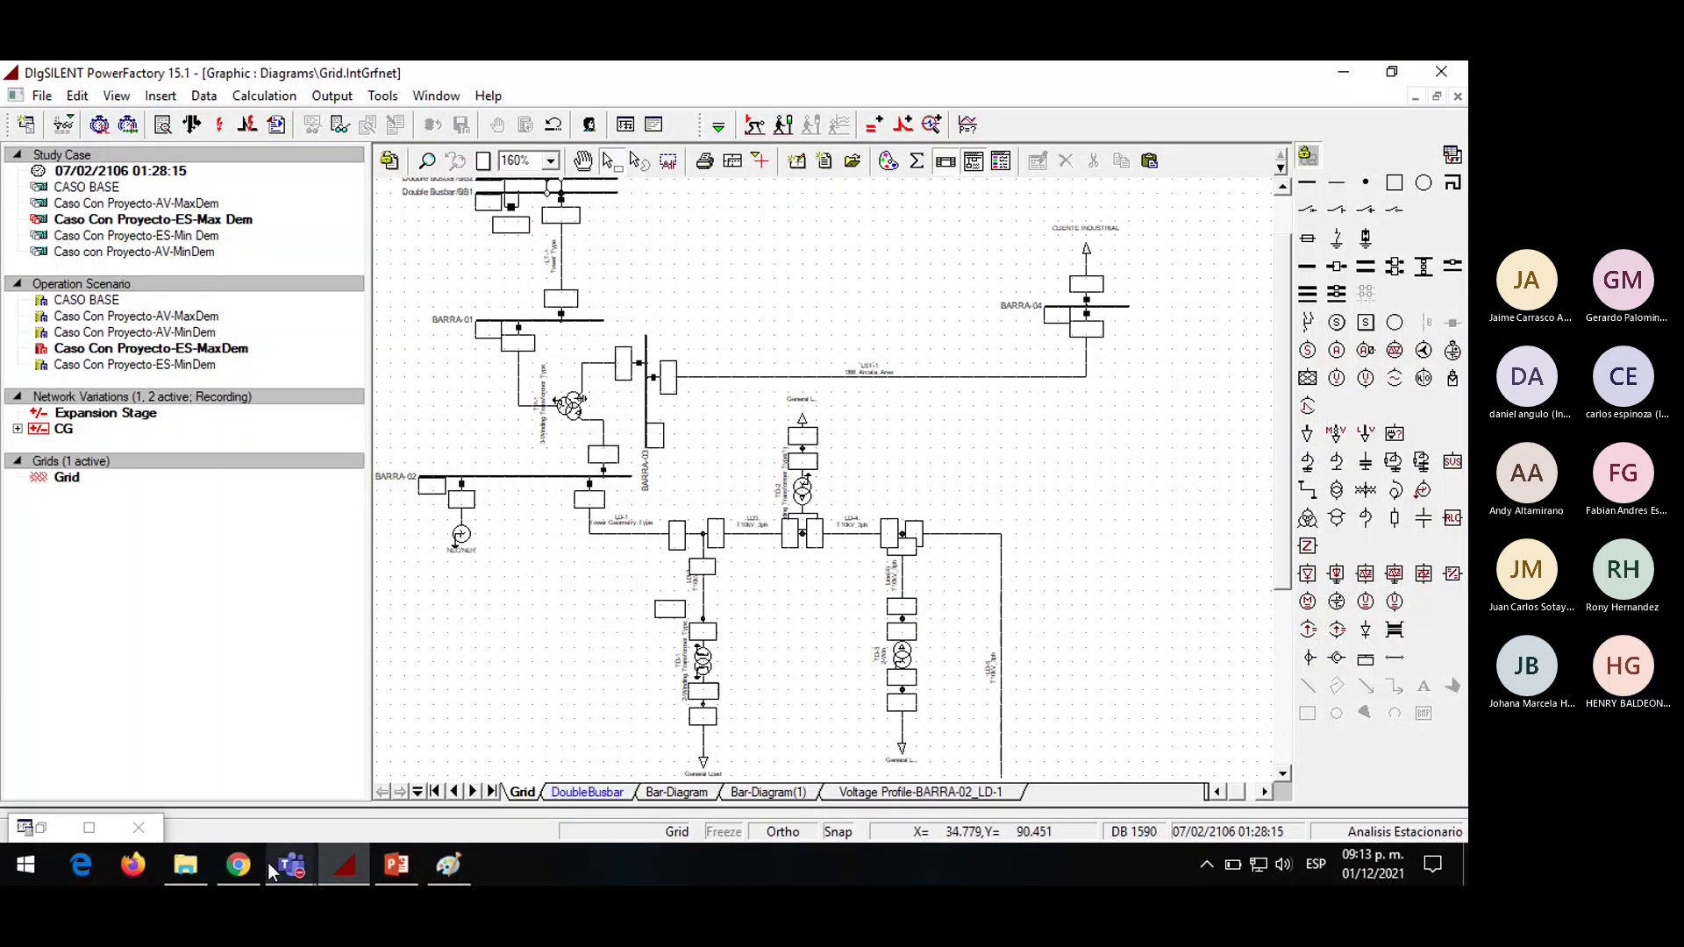
Switch to the M01 presentation in PowerPoint and advance to slide 73 on the METODOS IEC 60909
mouse_move(236, 852)
mouse_move(232, 805)
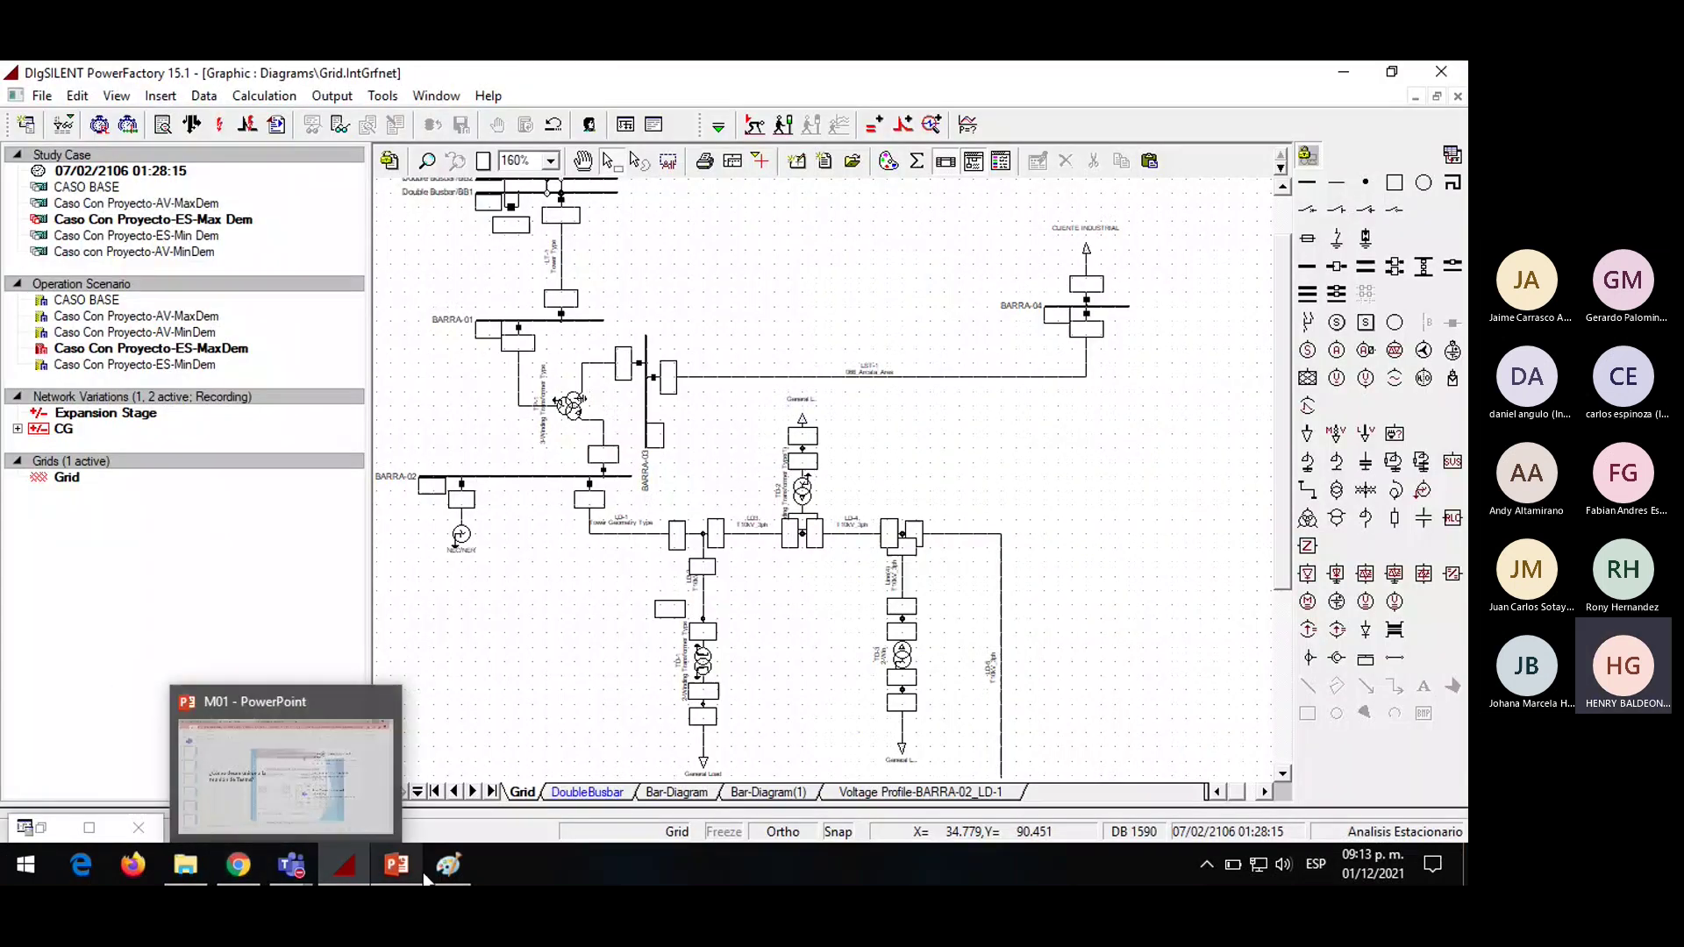
click(422, 814)
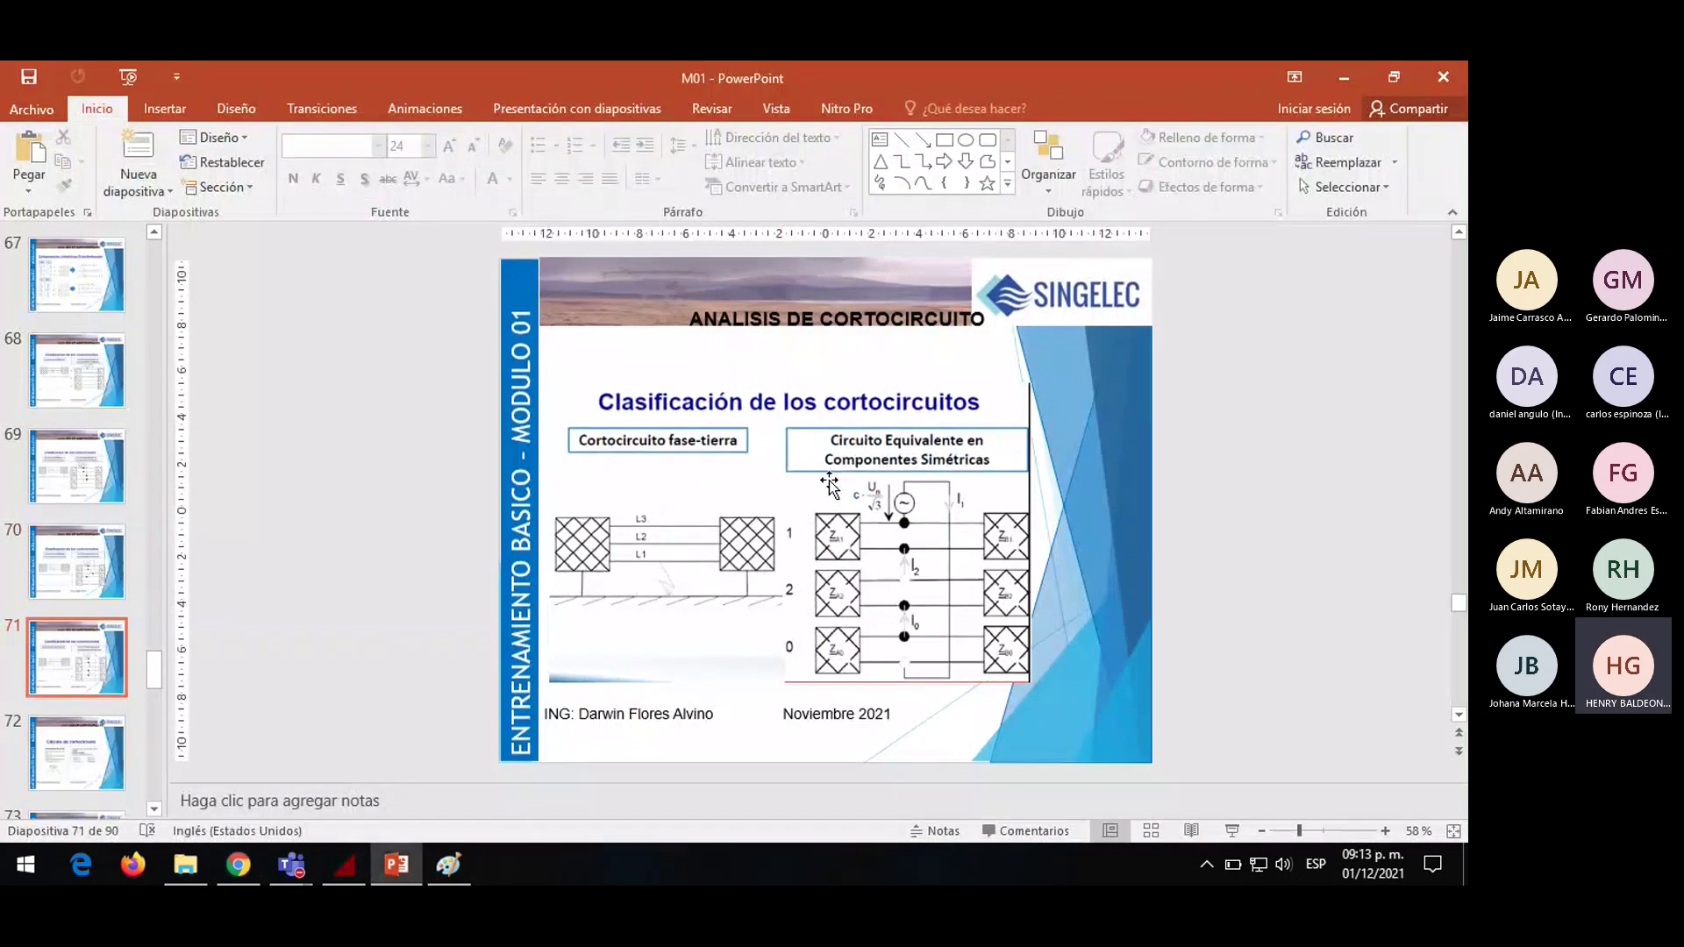
scroll(828, 483, down, 1)
scroll(829, 485, down, 2)
scroll(829, 485, up, 1)
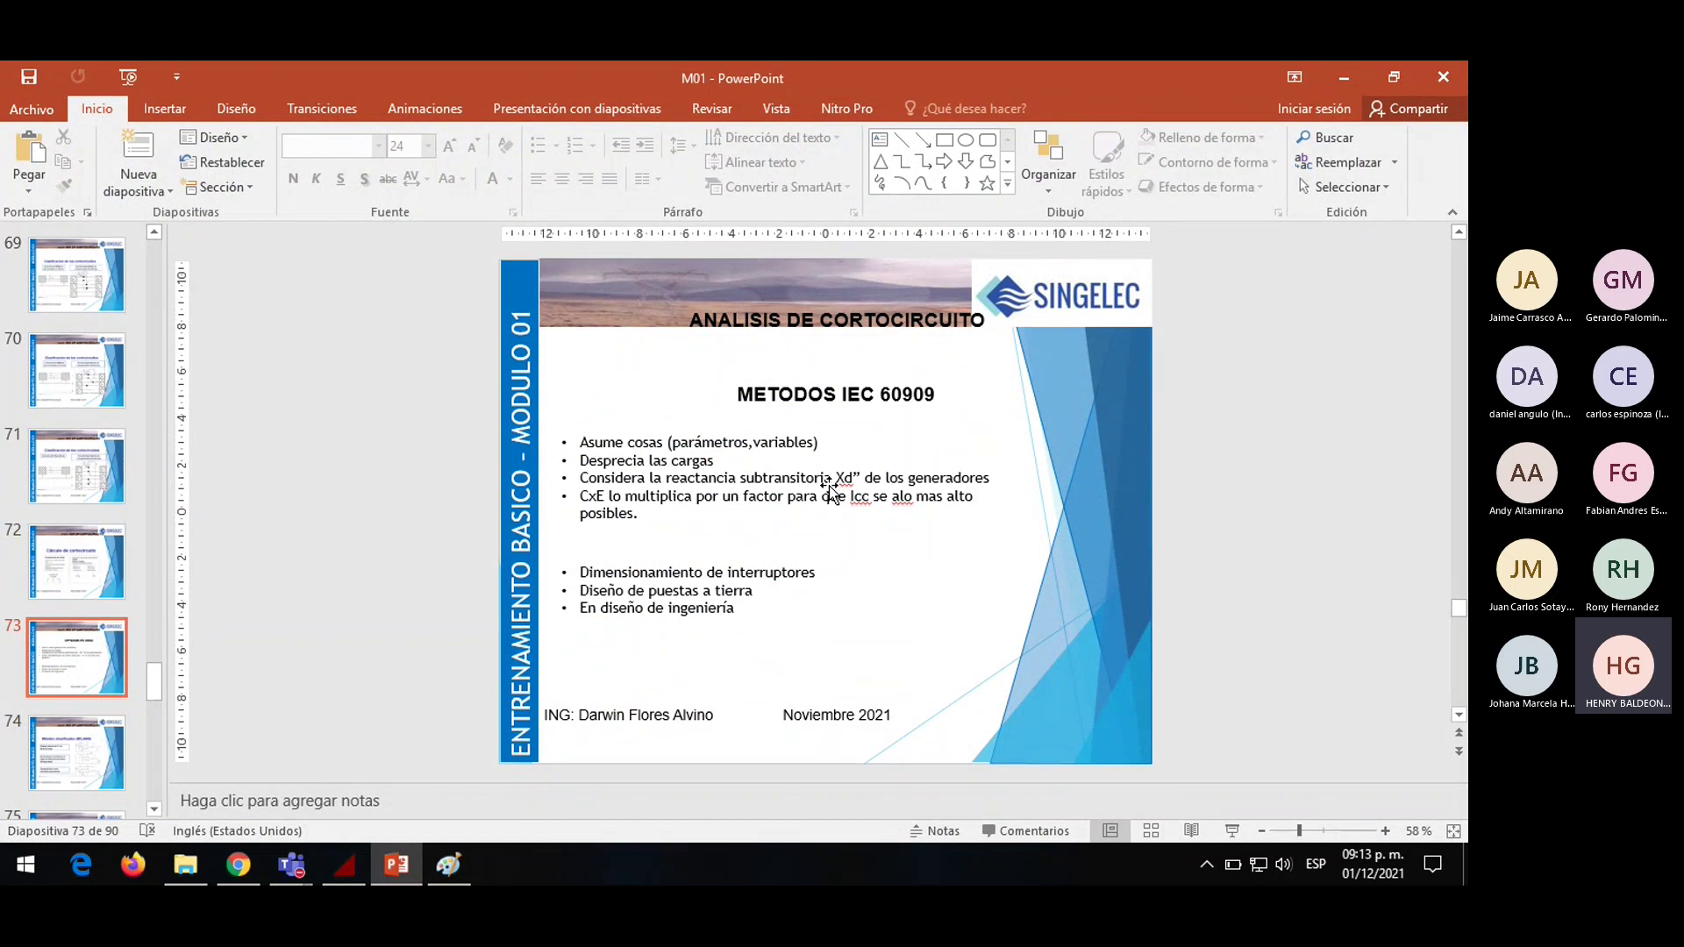
click(830, 396)
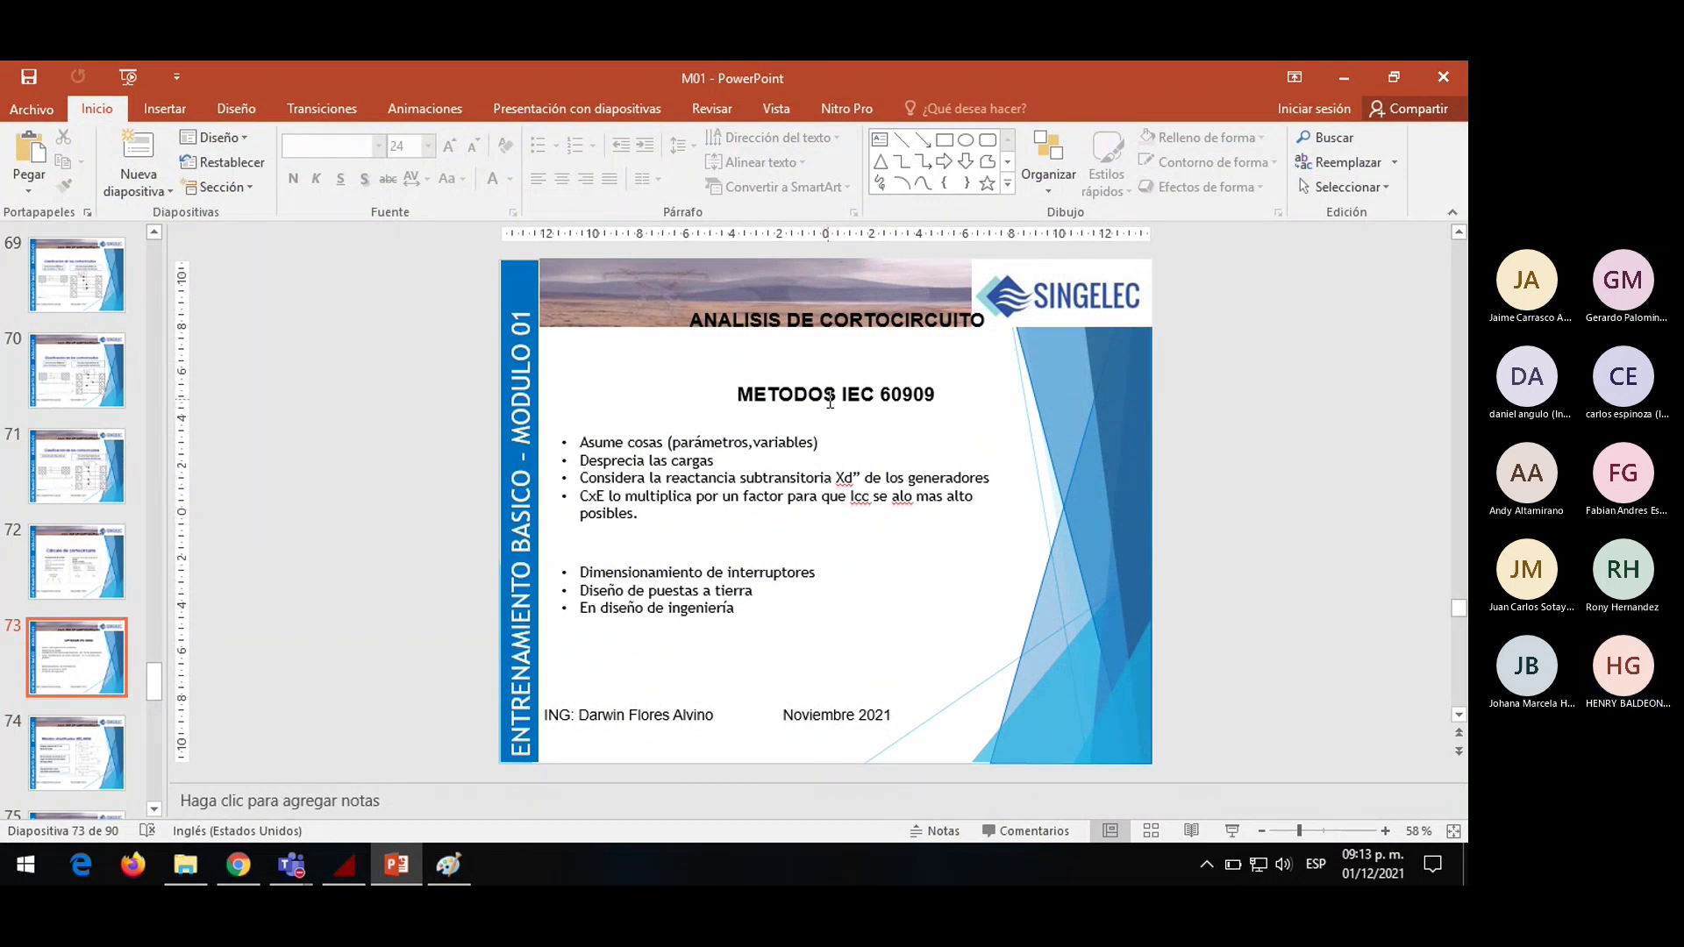
click(918, 455)
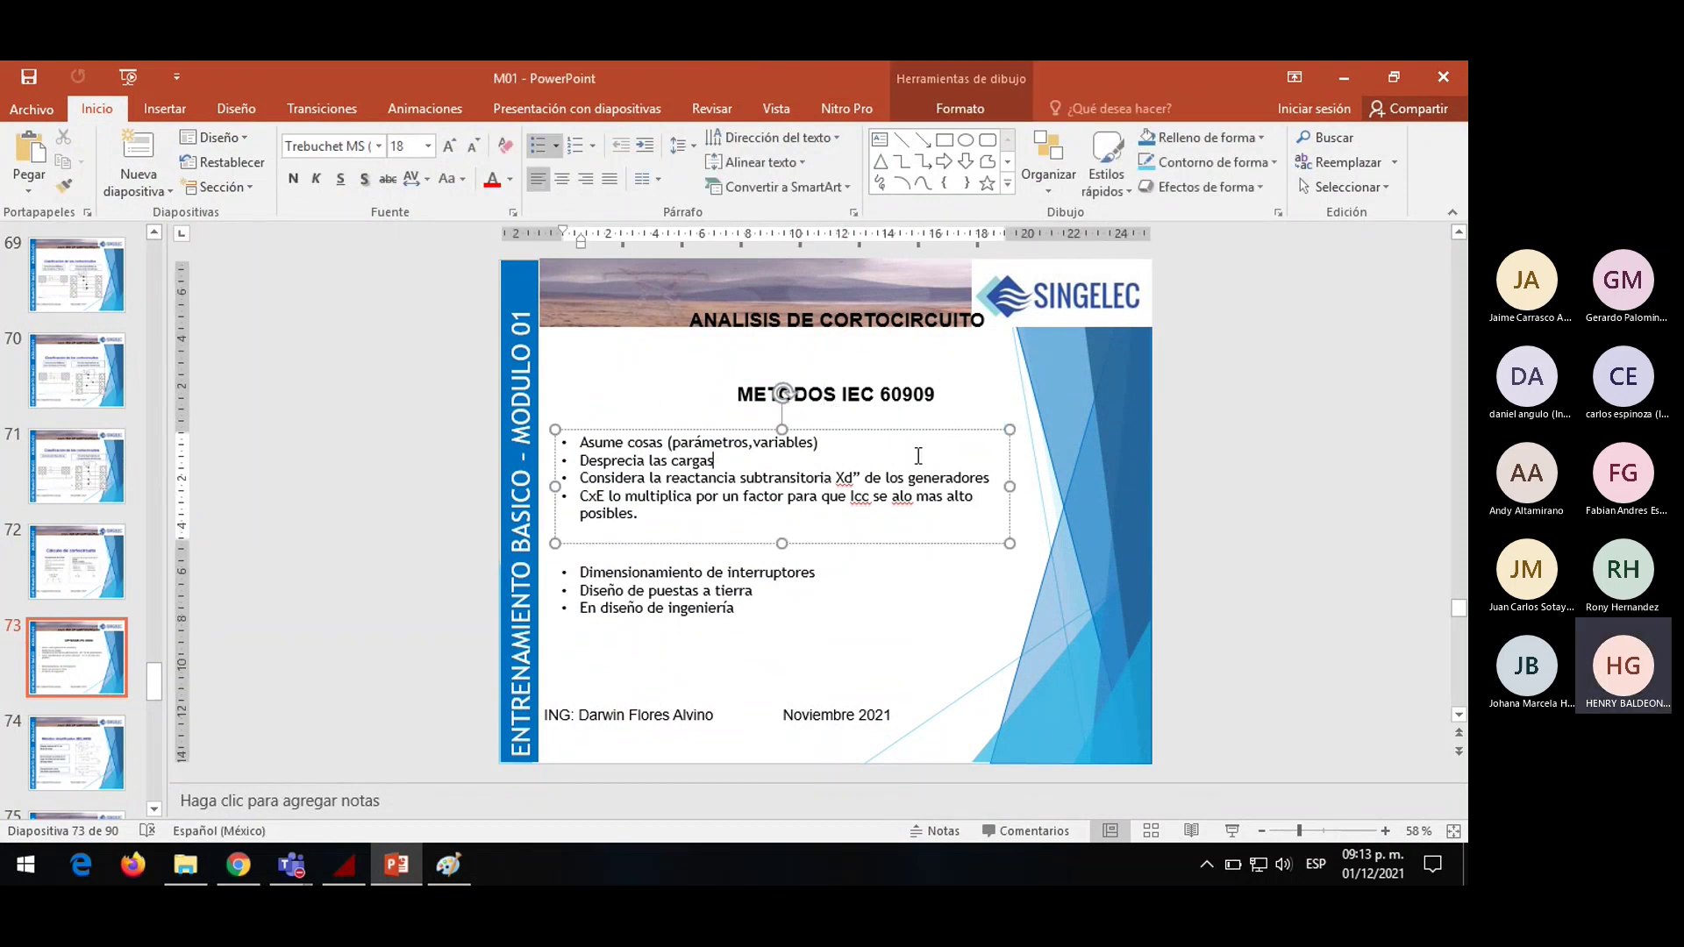
Return to PowerFactory, review the available methods in the Short-Circuit Calculation settings, and close them without calculating
click(351, 854)
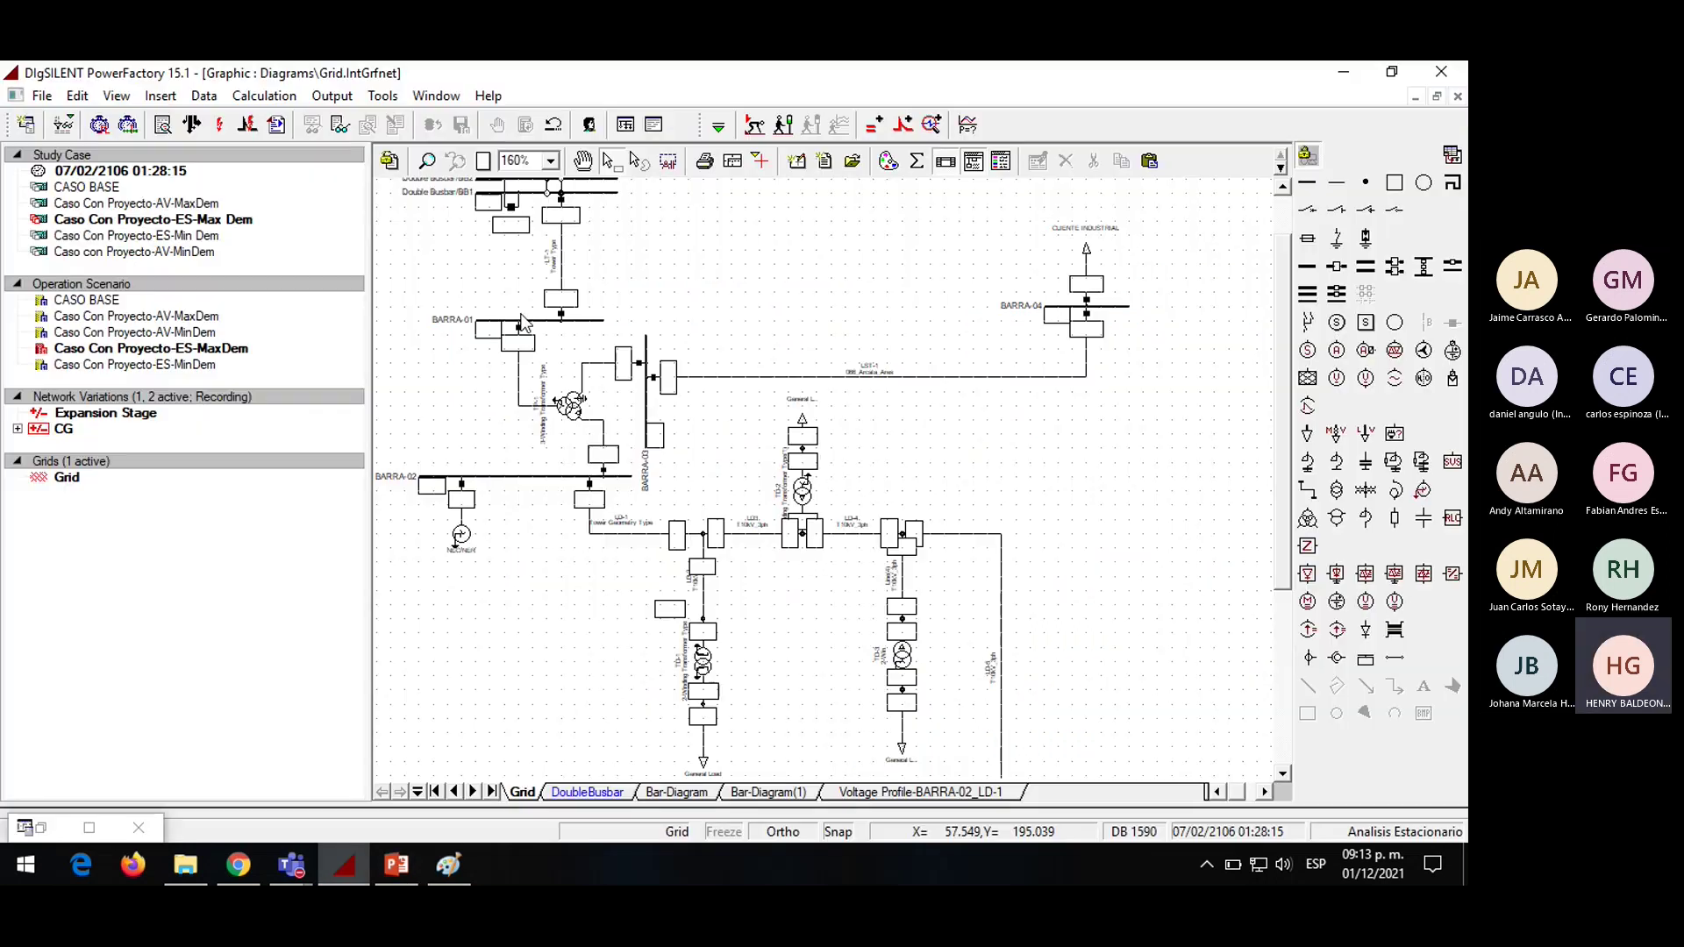
click(221, 125)
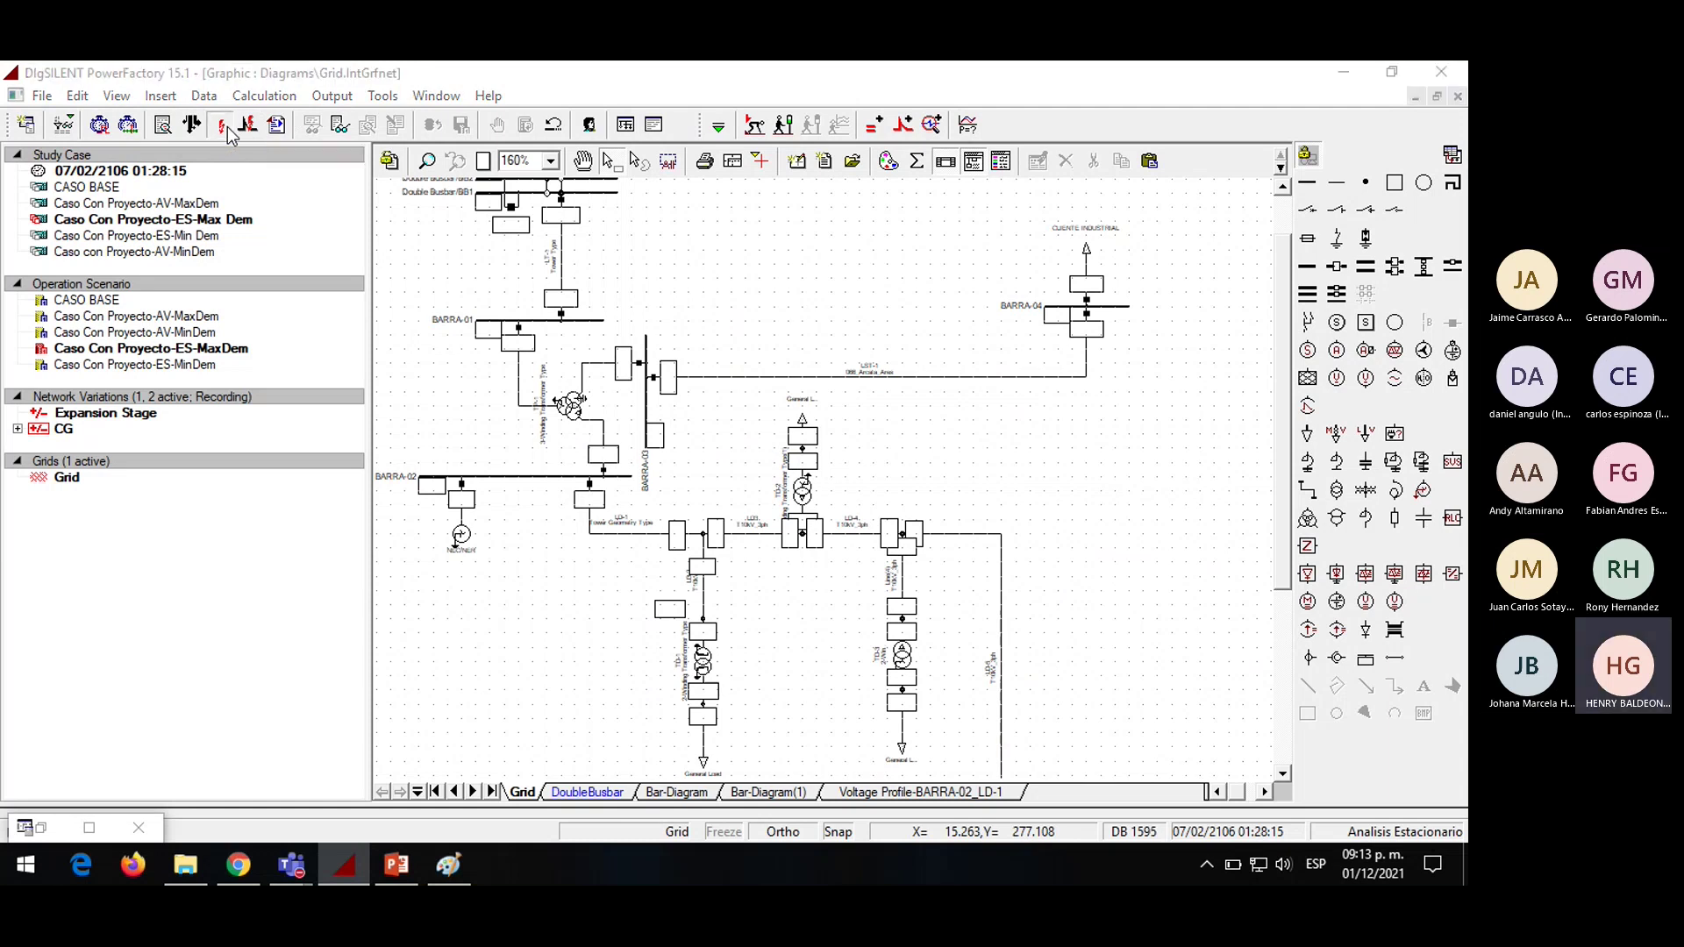
drag(731, 106, 736, 104)
click(780, 140)
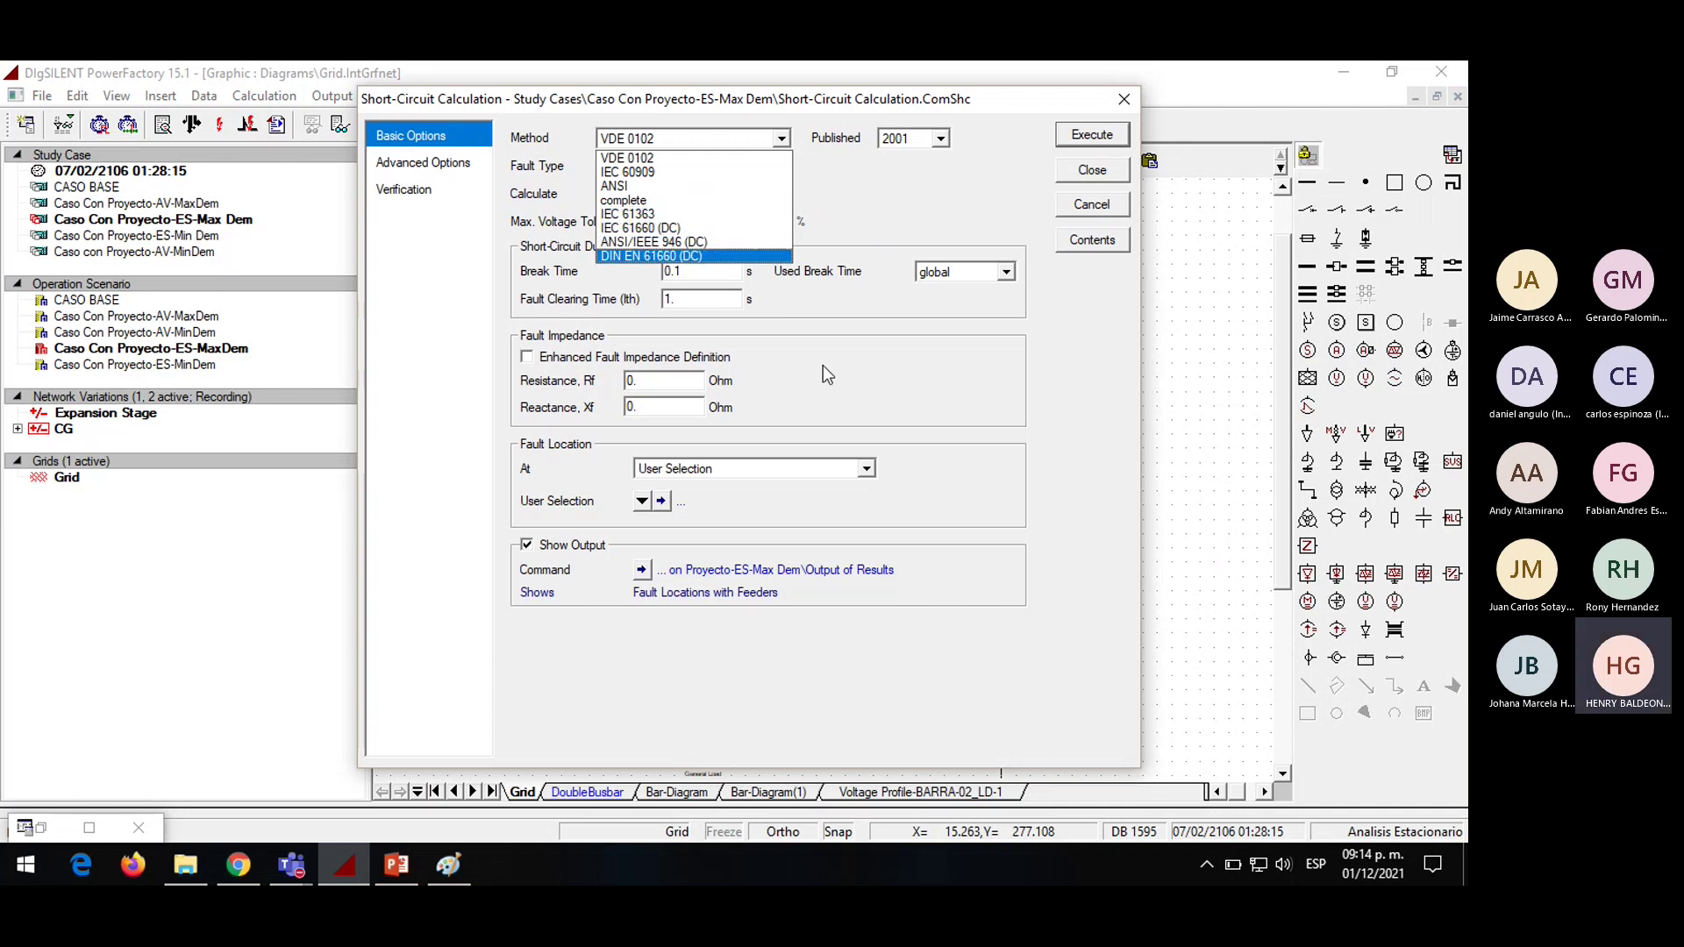
click(891, 217)
click(780, 138)
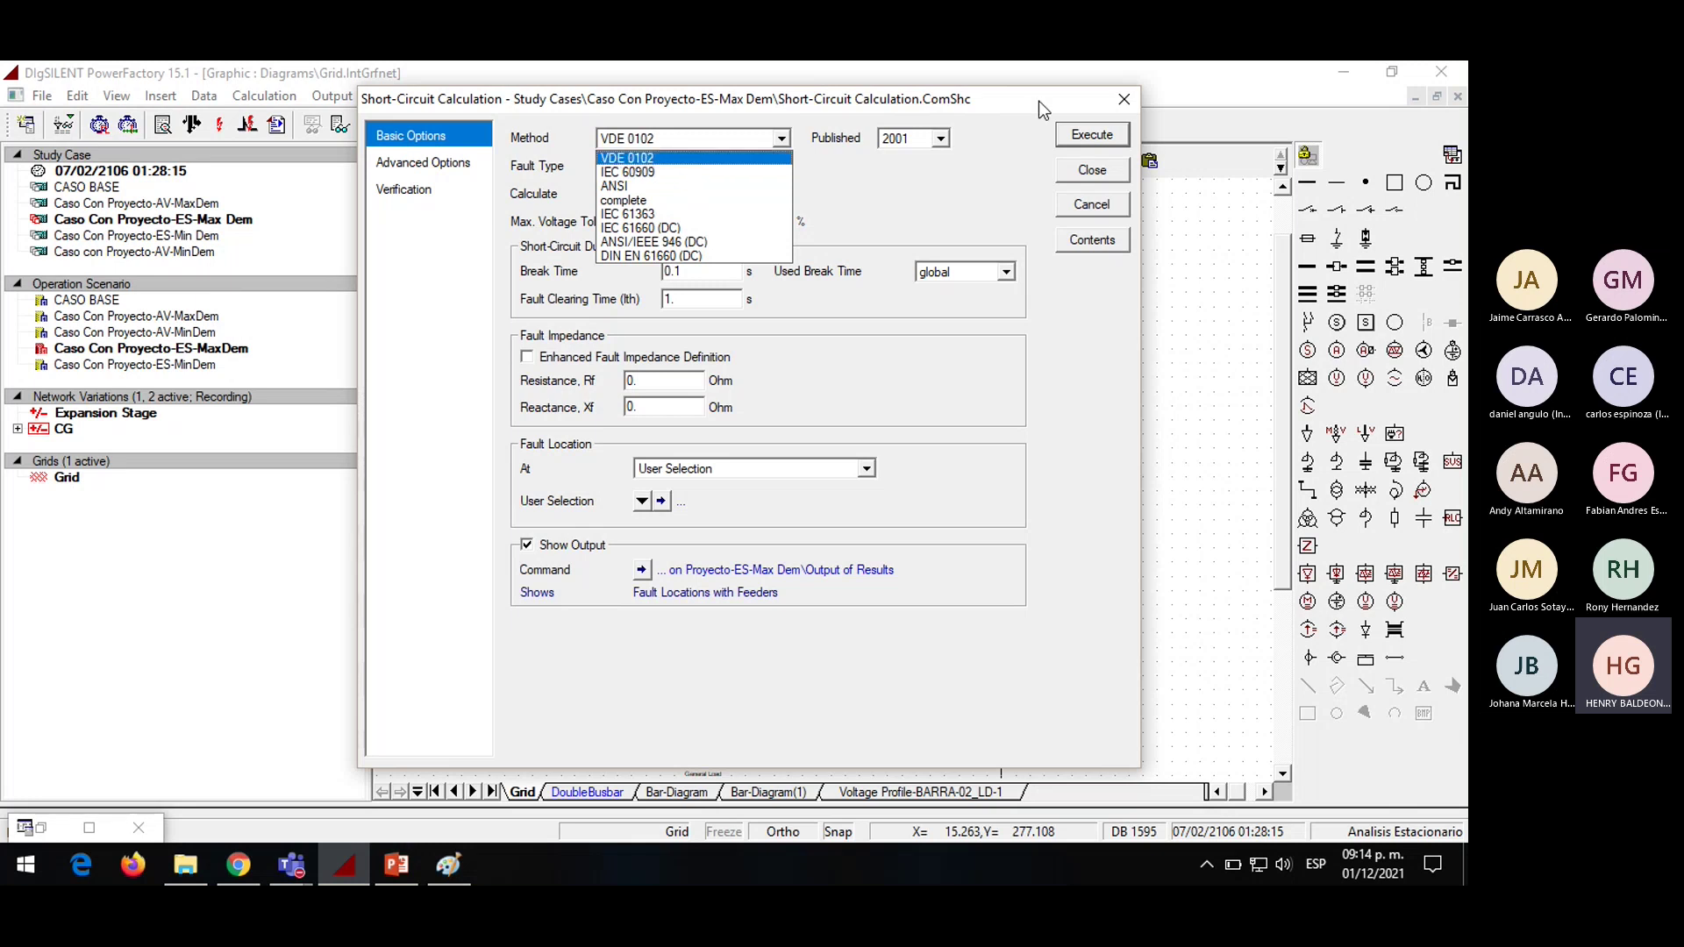
click(1120, 99)
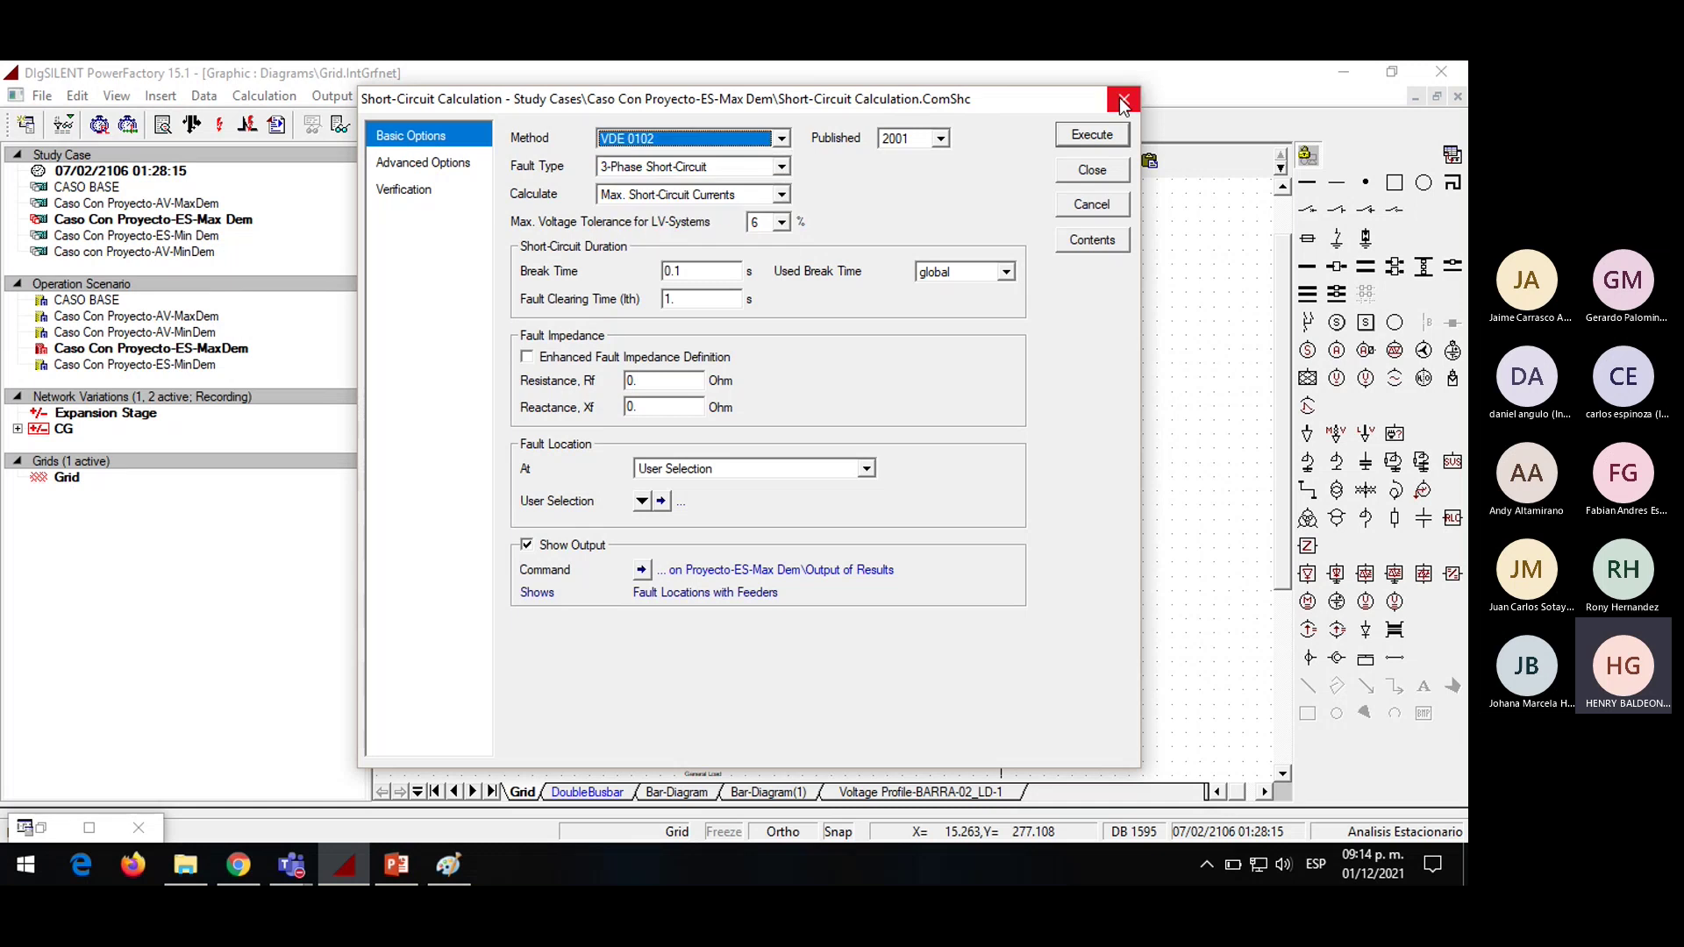
click(1120, 99)
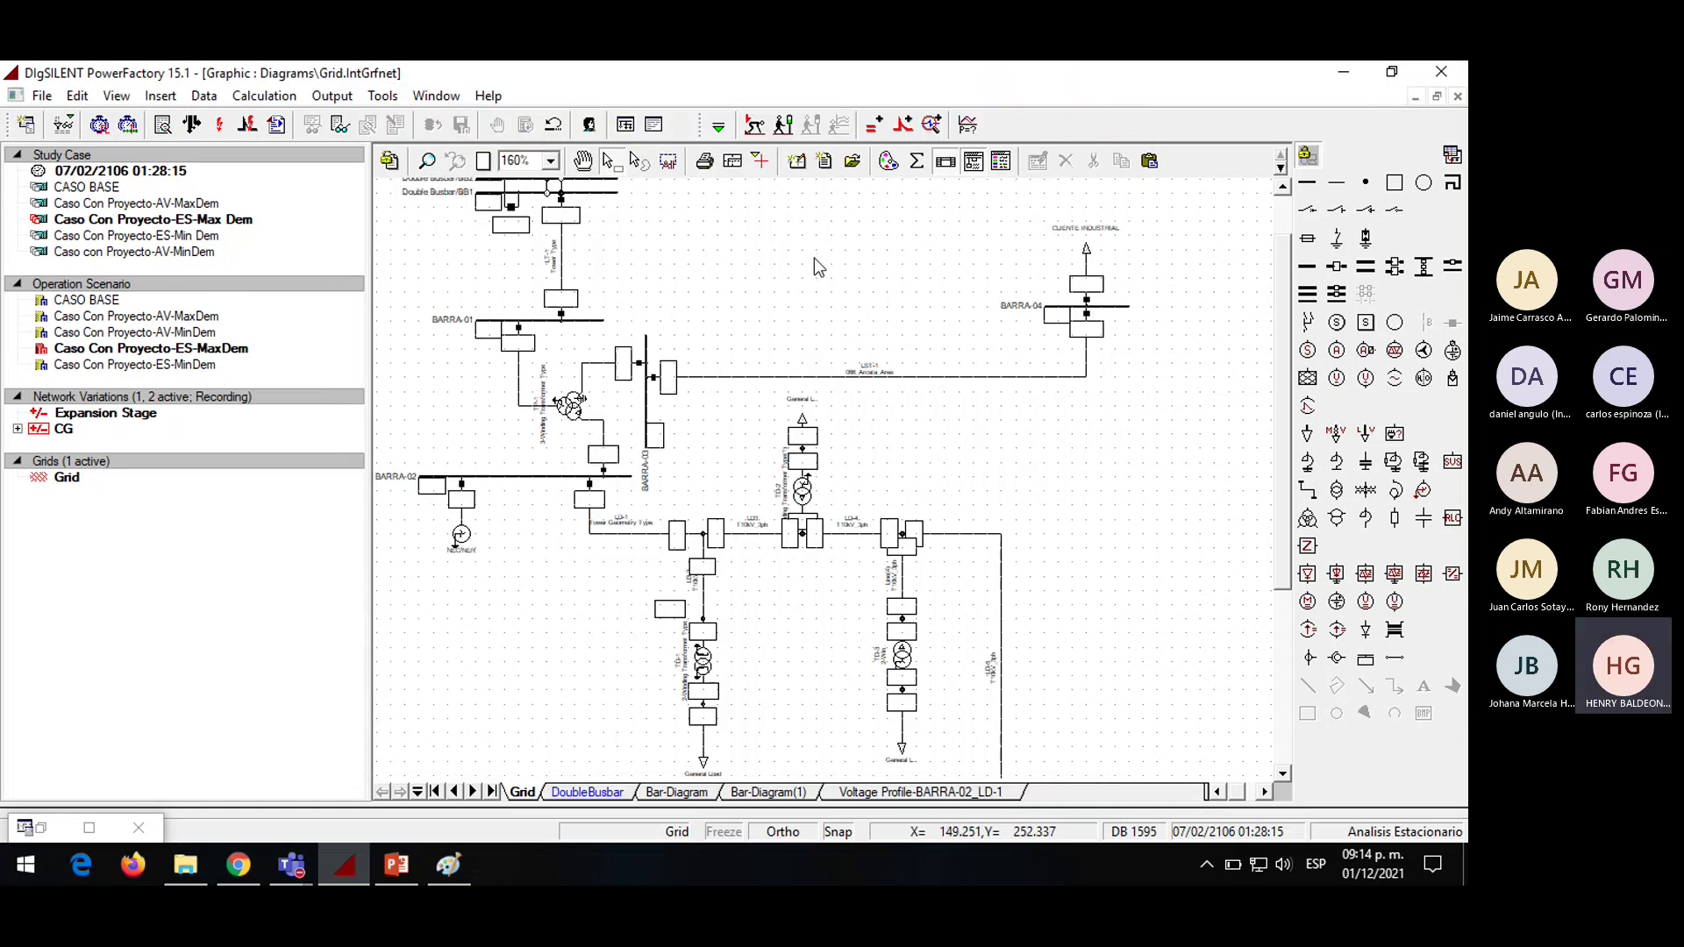
Switch to PowerPoint and move the METODOS IEC 60909 and ANALISIS DE CORTOCIRCUITO headings slightly higher on slide 73
click(390, 881)
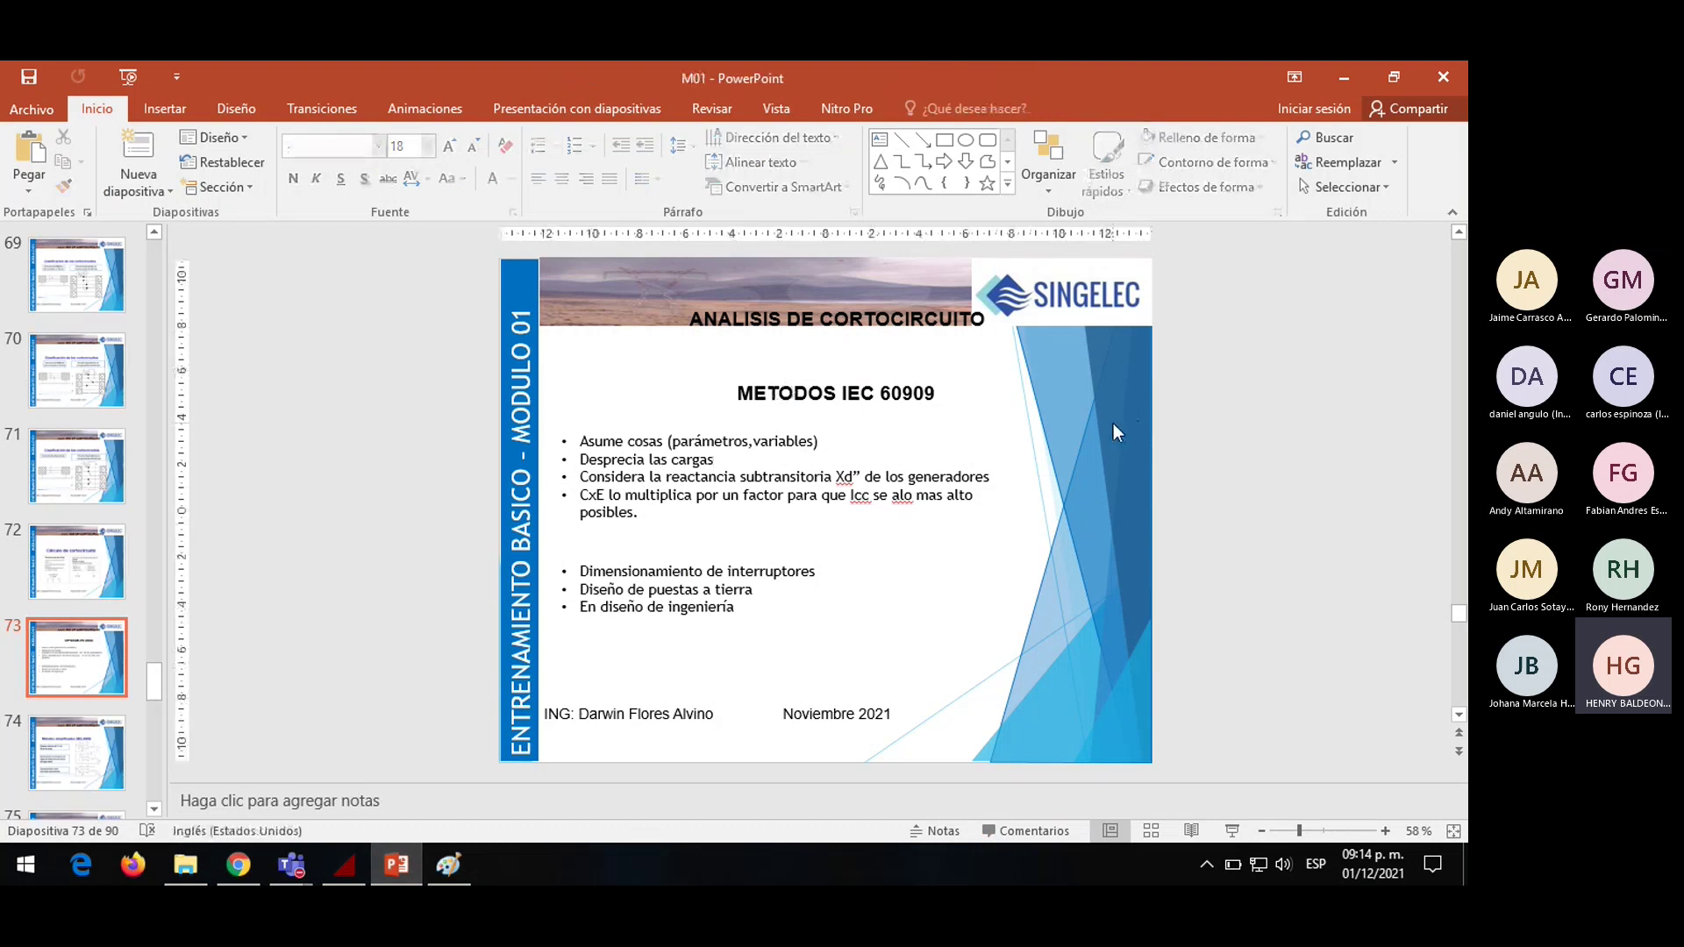
drag(899, 395, 899, 366)
click(876, 322)
drag(903, 303, 882, 277)
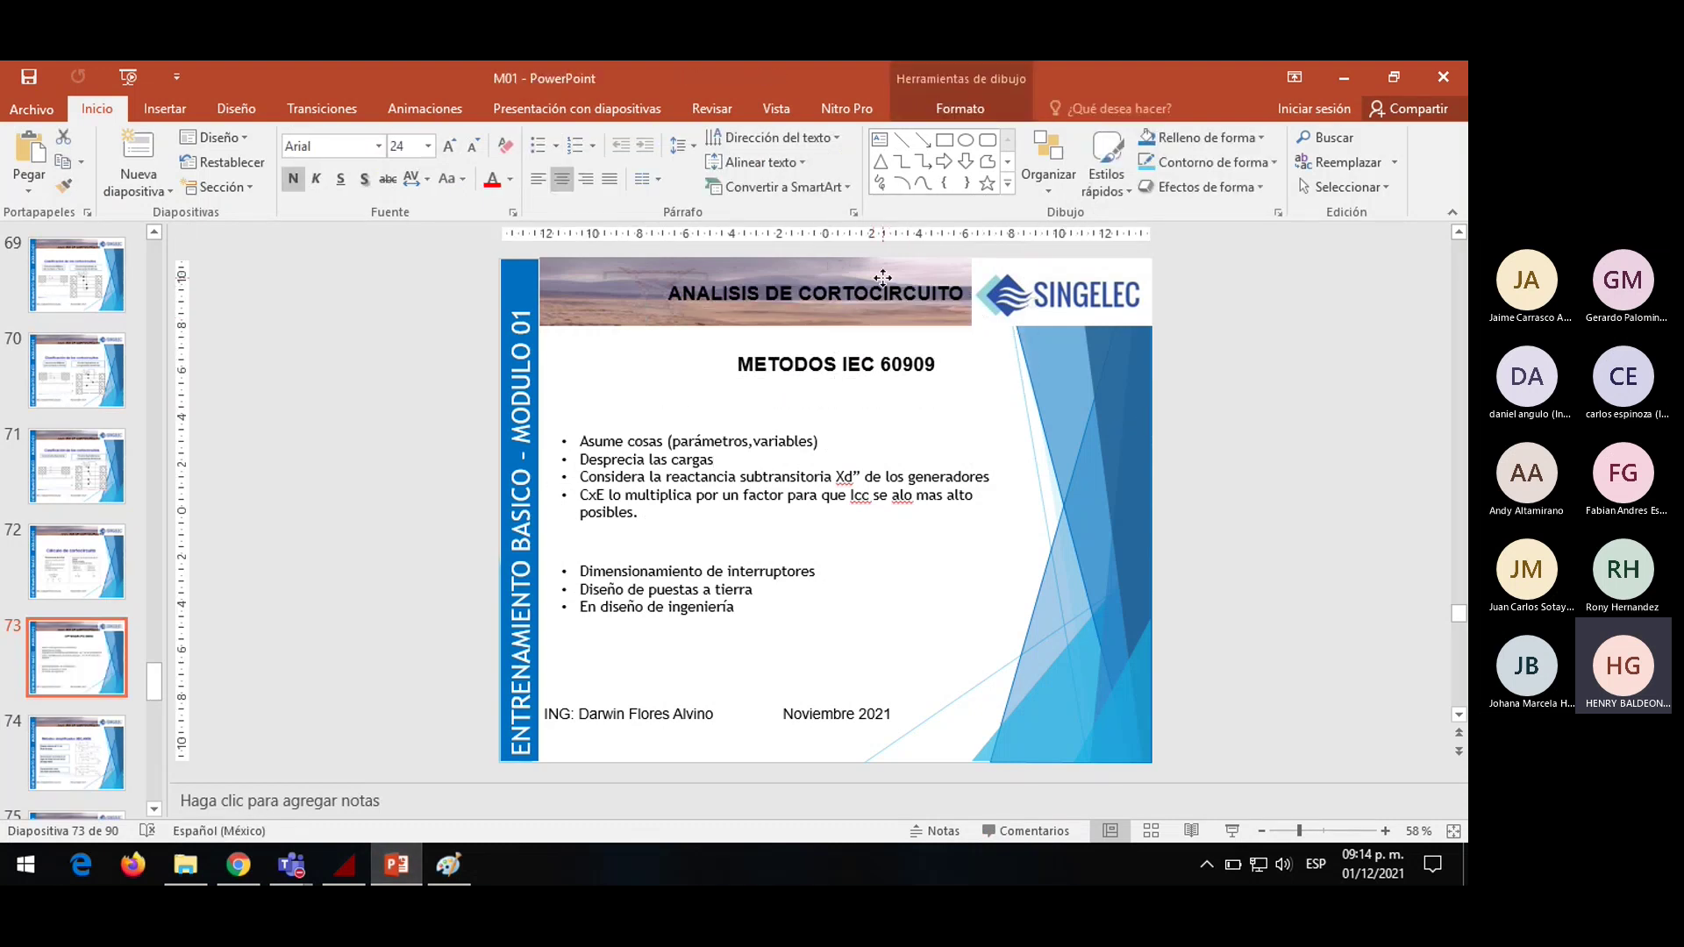
Move both bulleted text boxes on slide 73 upward, closing the gap between the assumptions and the applications lists
click(763, 458)
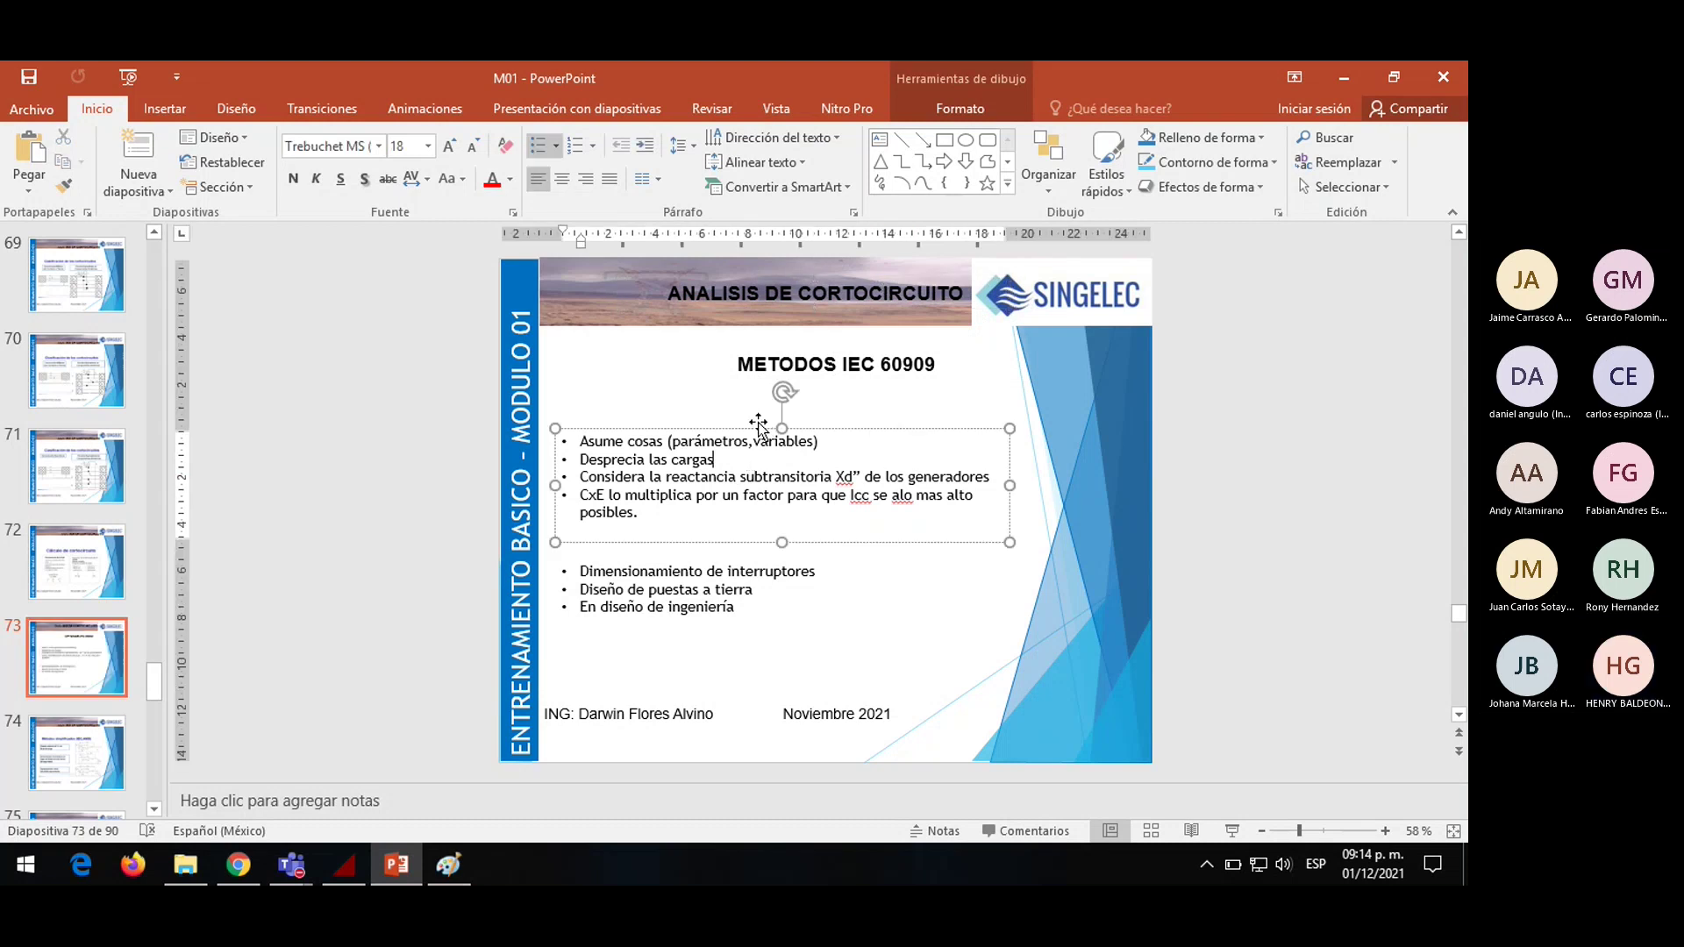
drag(754, 427, 755, 403)
click(701, 589)
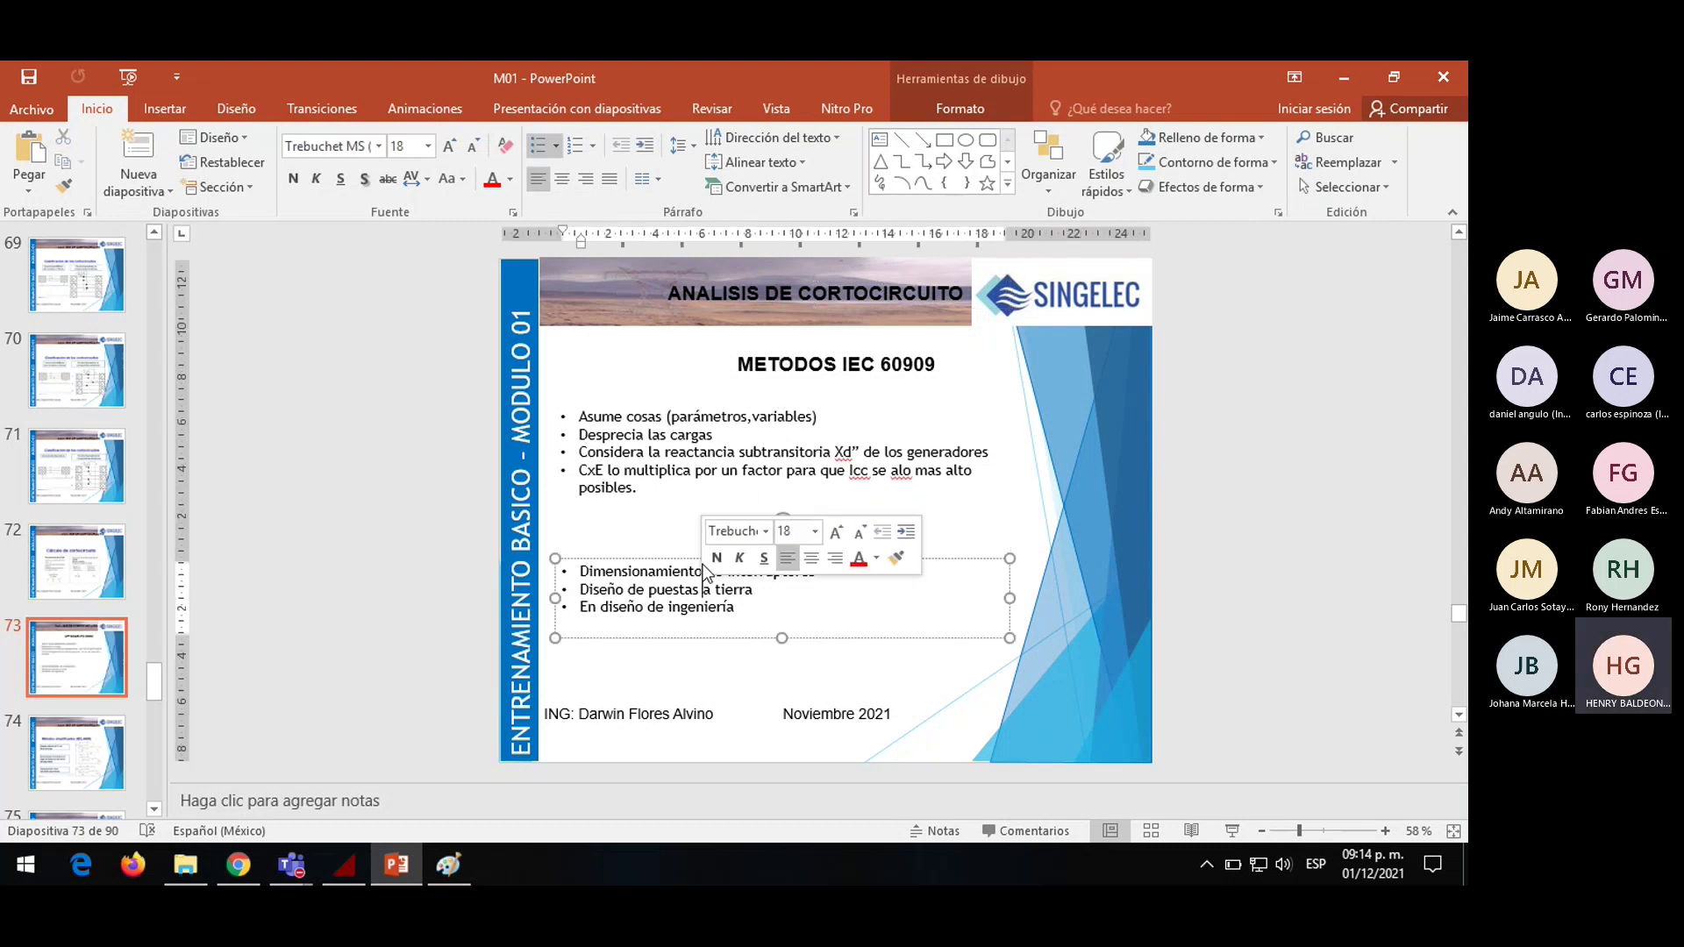
drag(686, 559, 684, 518)
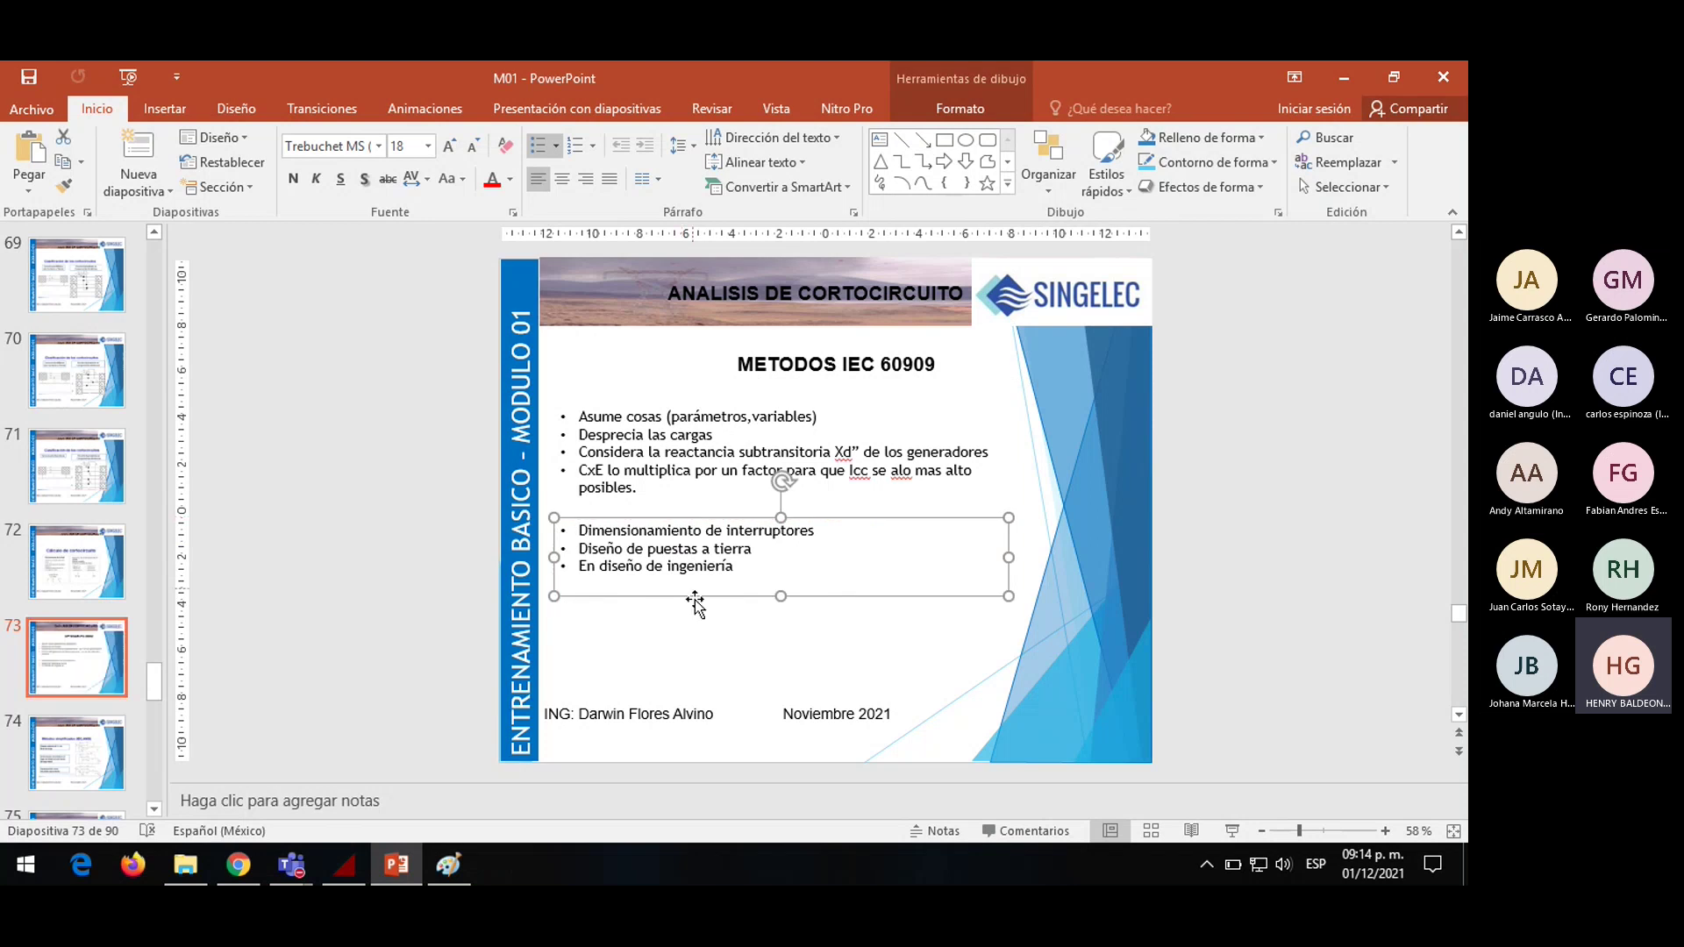
click(702, 641)
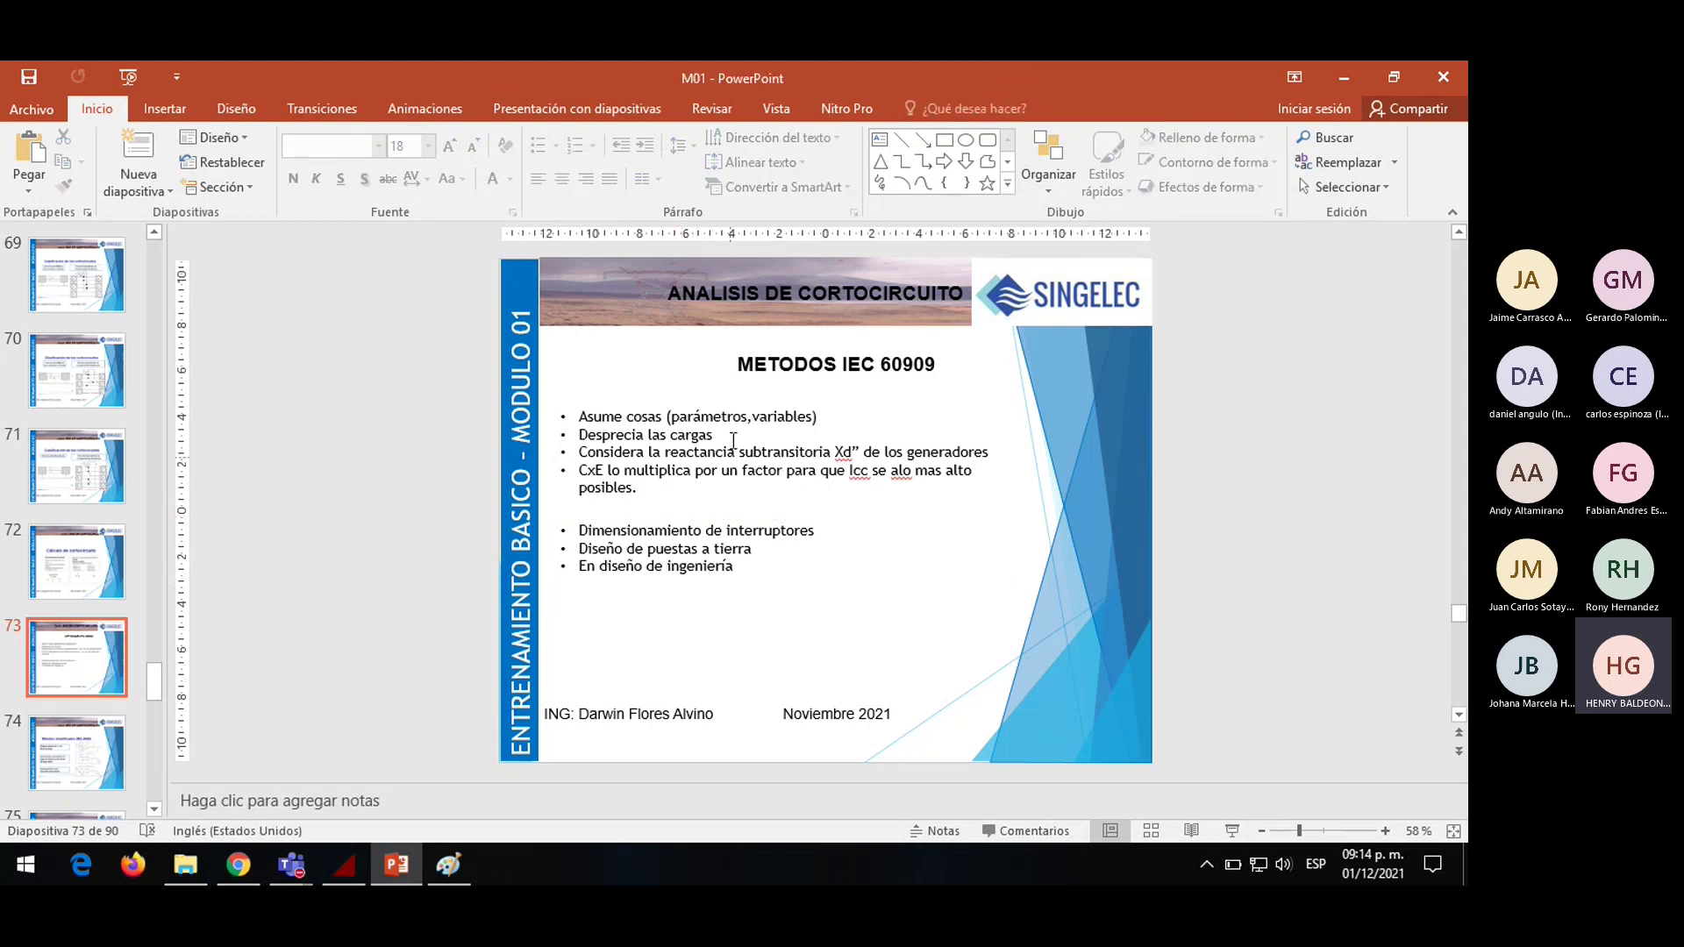
Highlight the three IEC 60909 application bullets one after another, from Dimensionamiento de interruptores to En diseño de ingeniería
triple_click(724, 531)
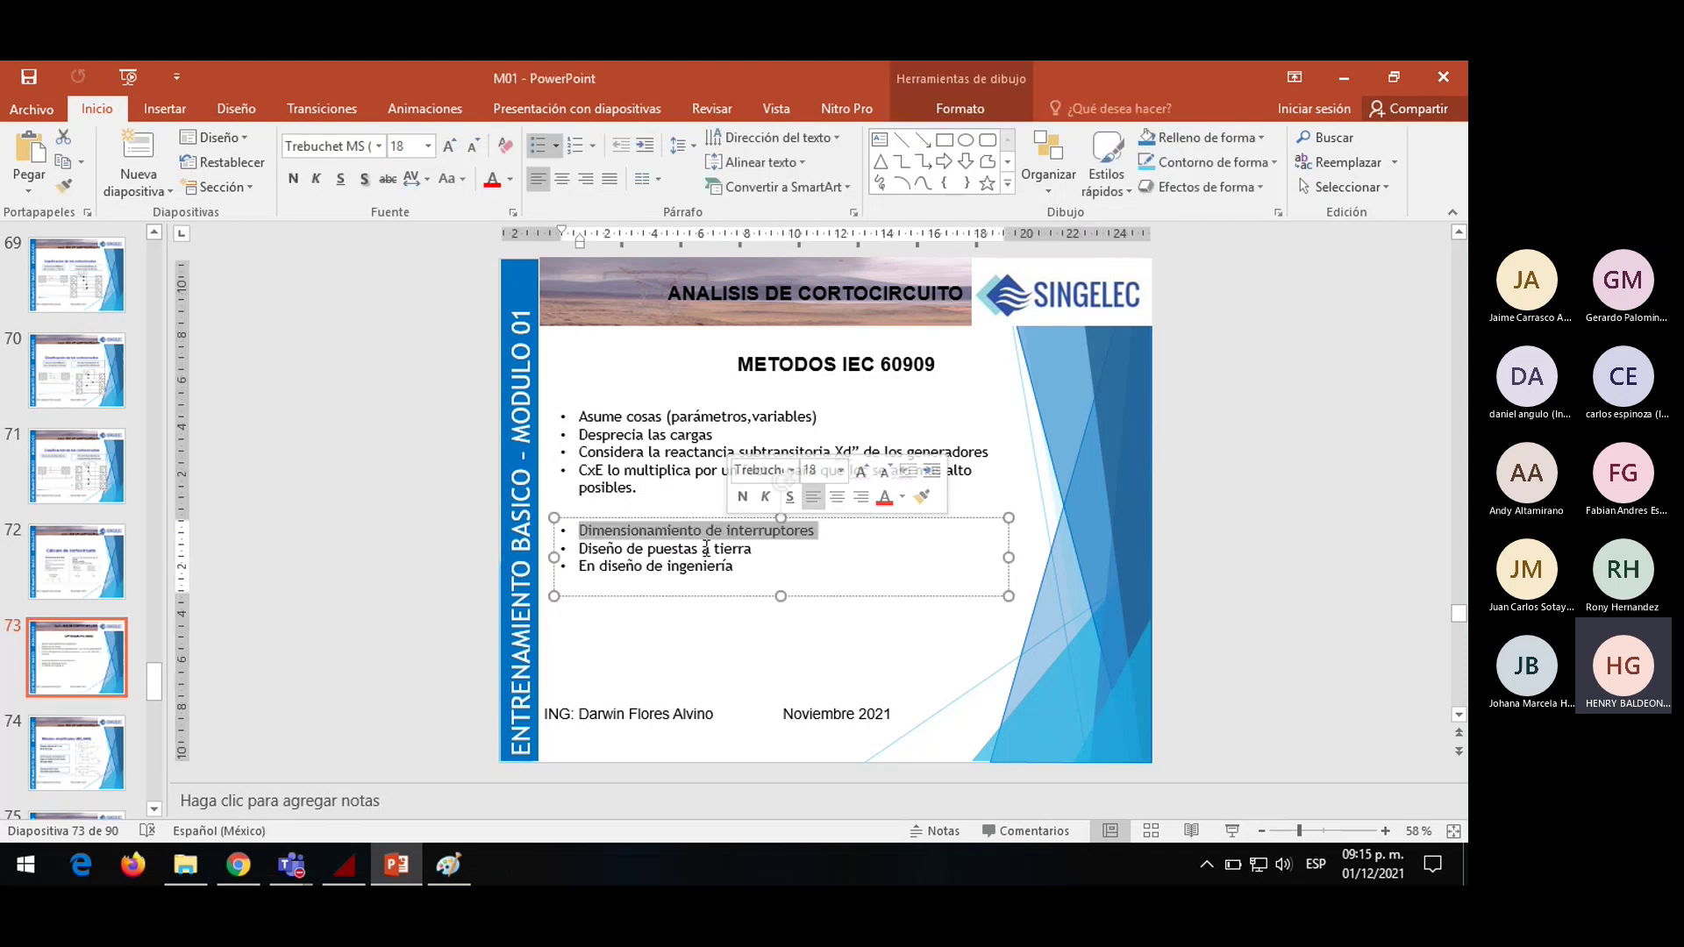
triple_click(706, 548)
triple_click(705, 566)
click(695, 628)
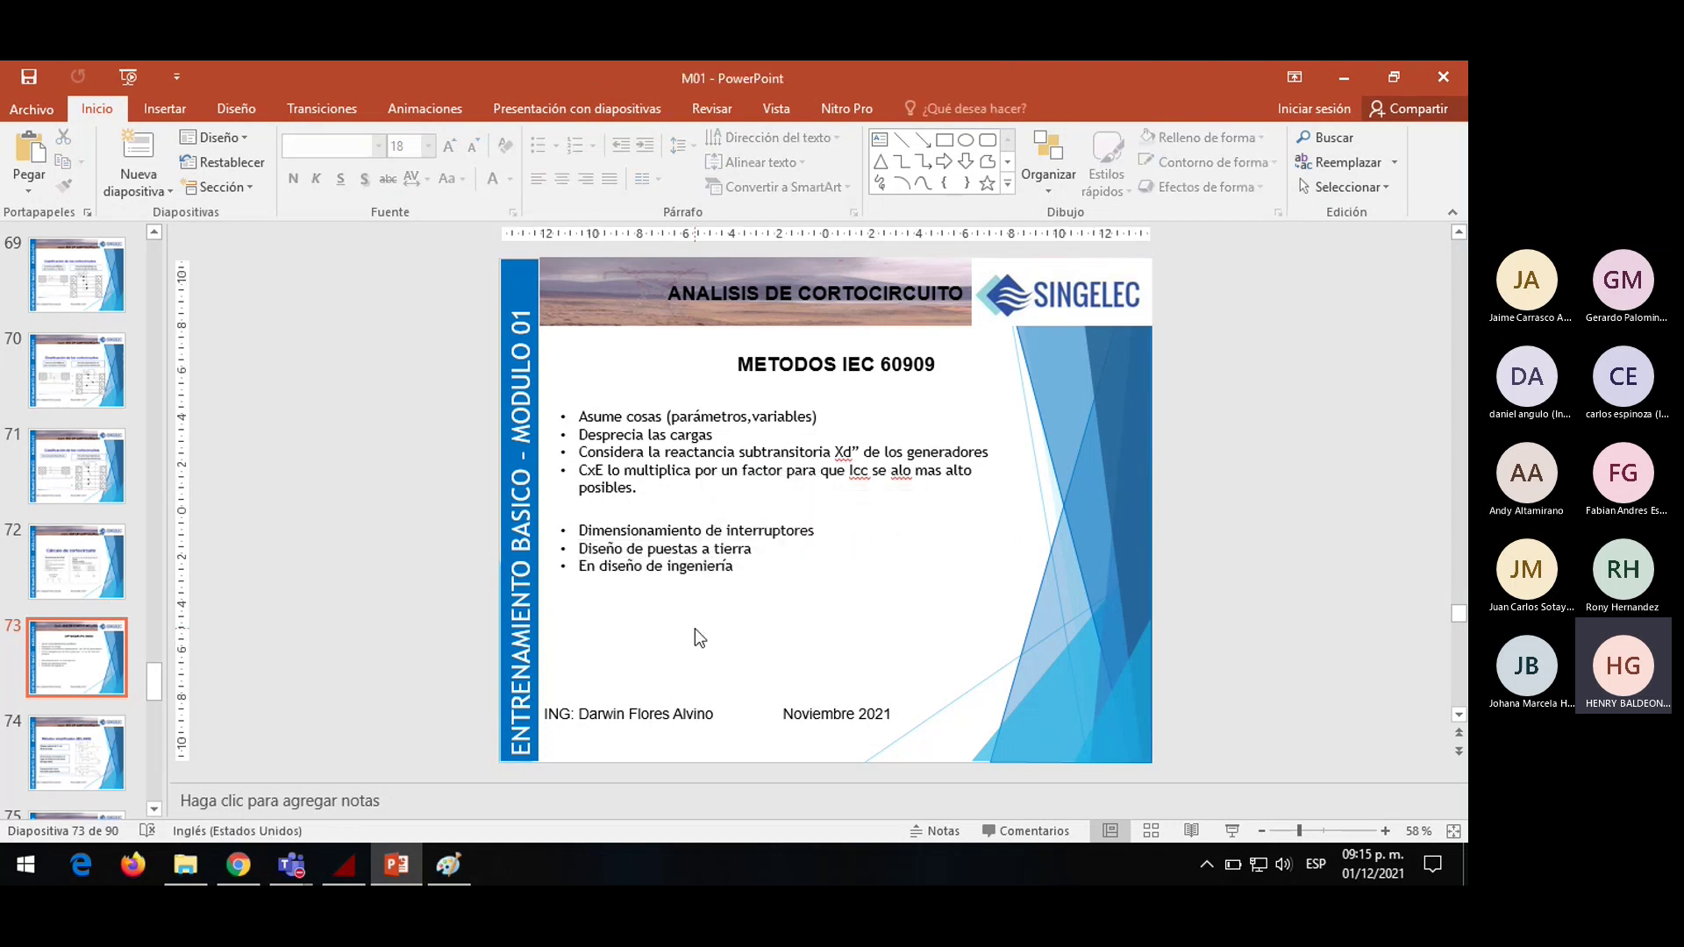
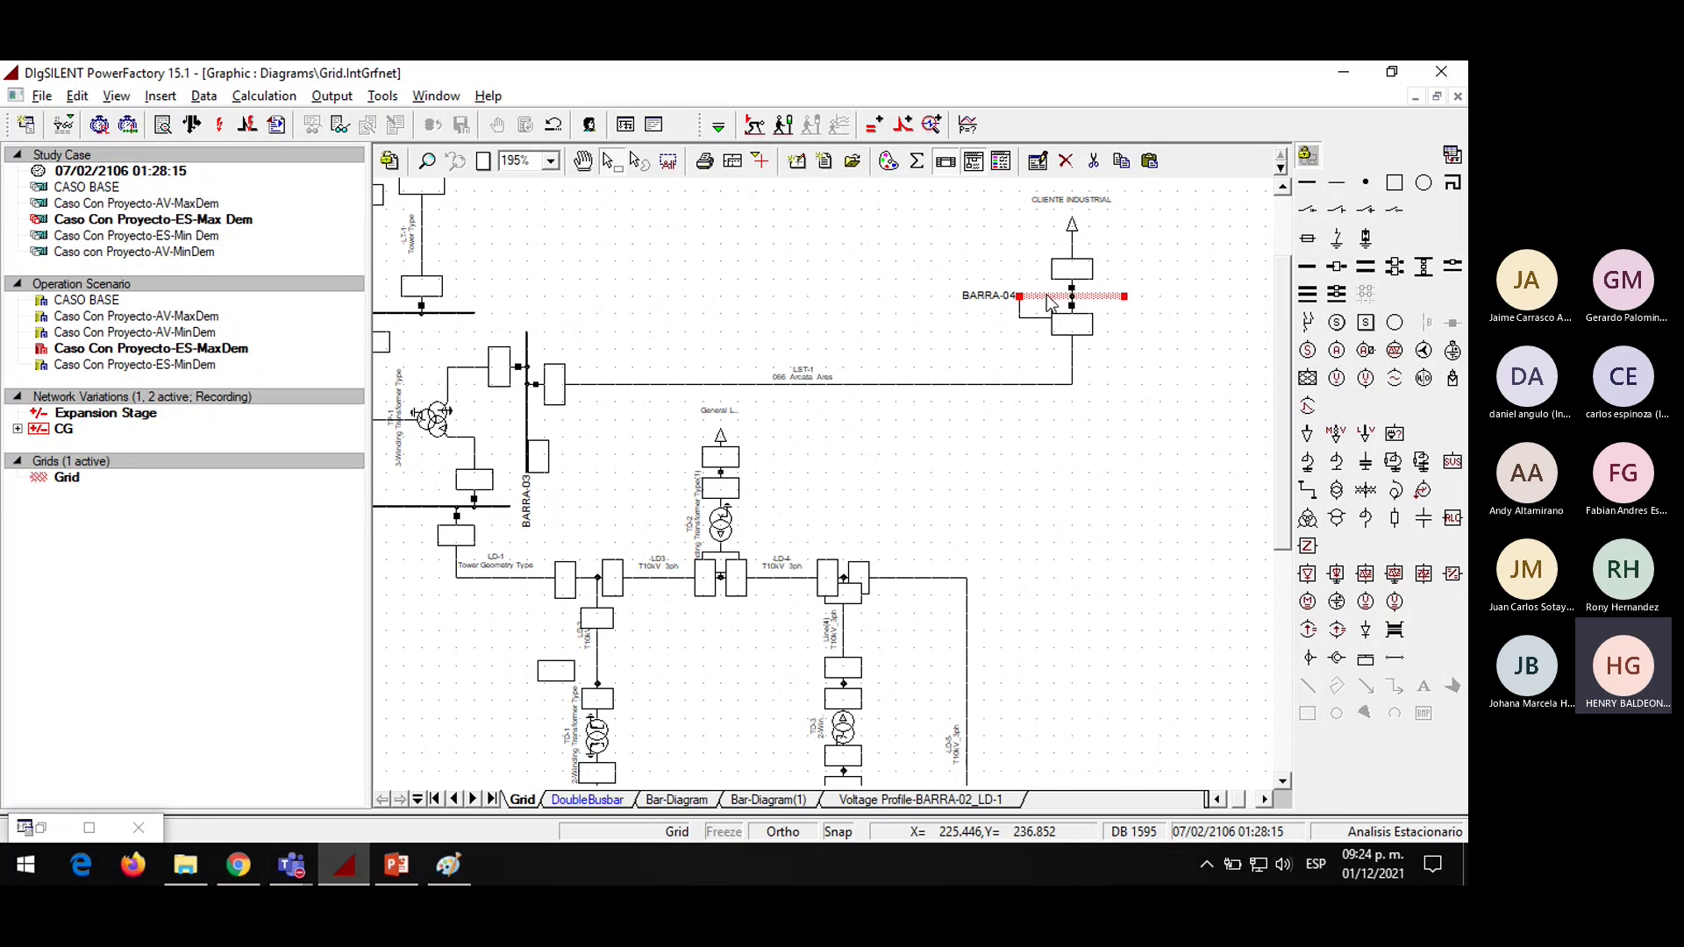
right_click(1050, 302)
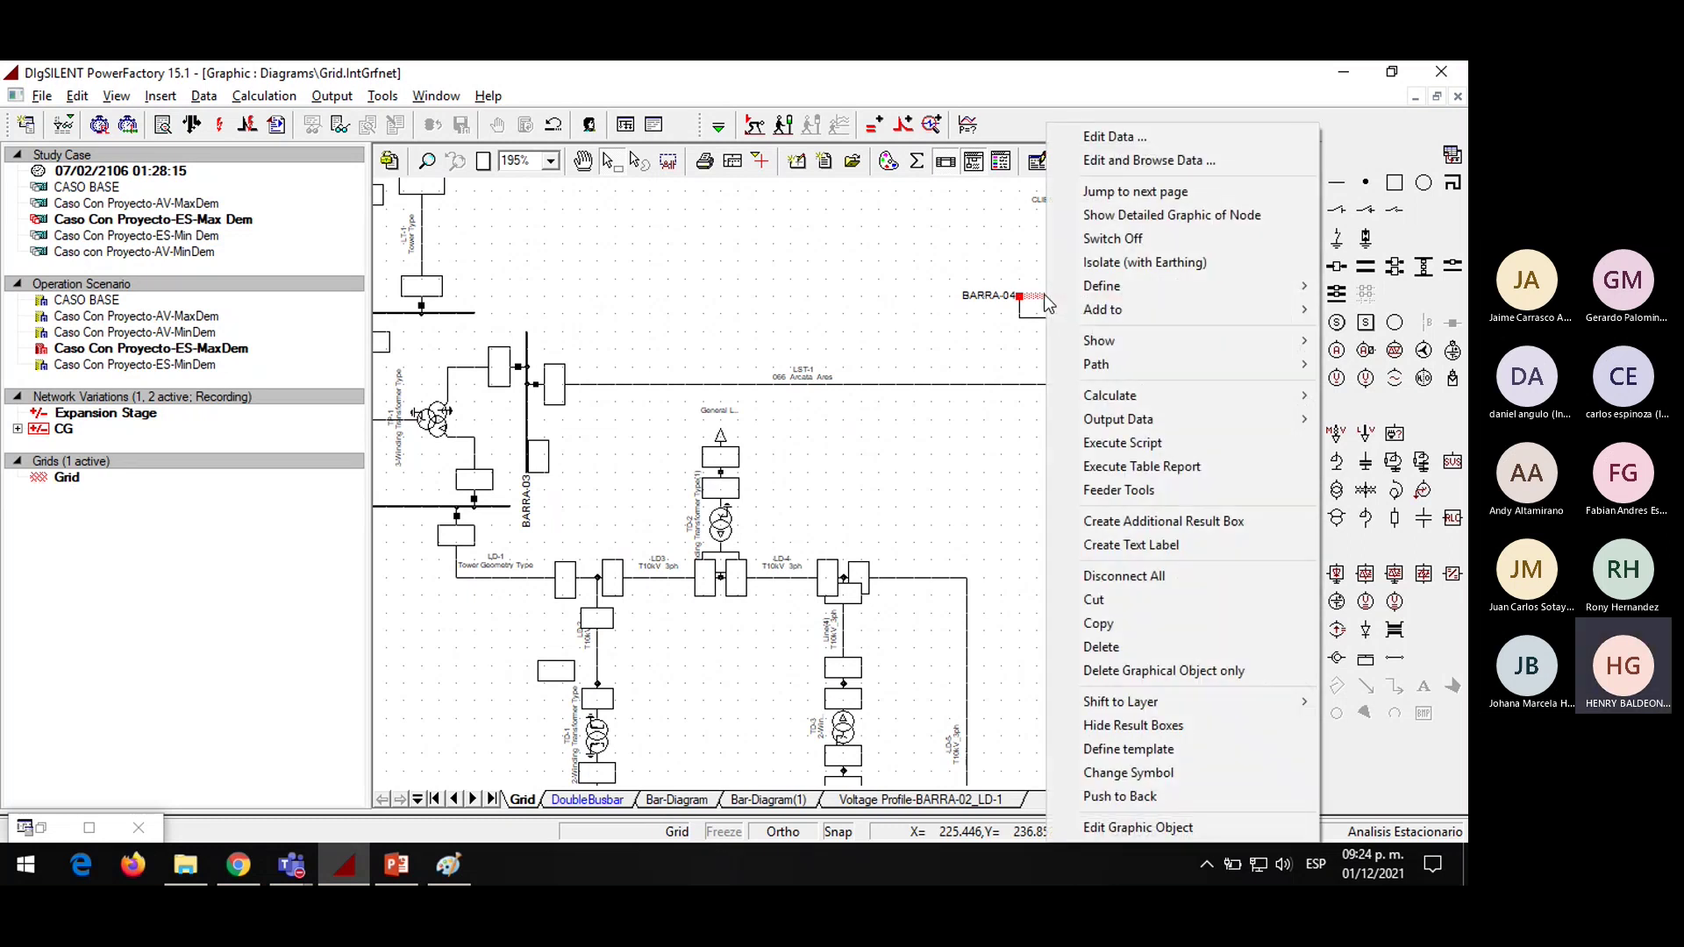
click(938, 283)
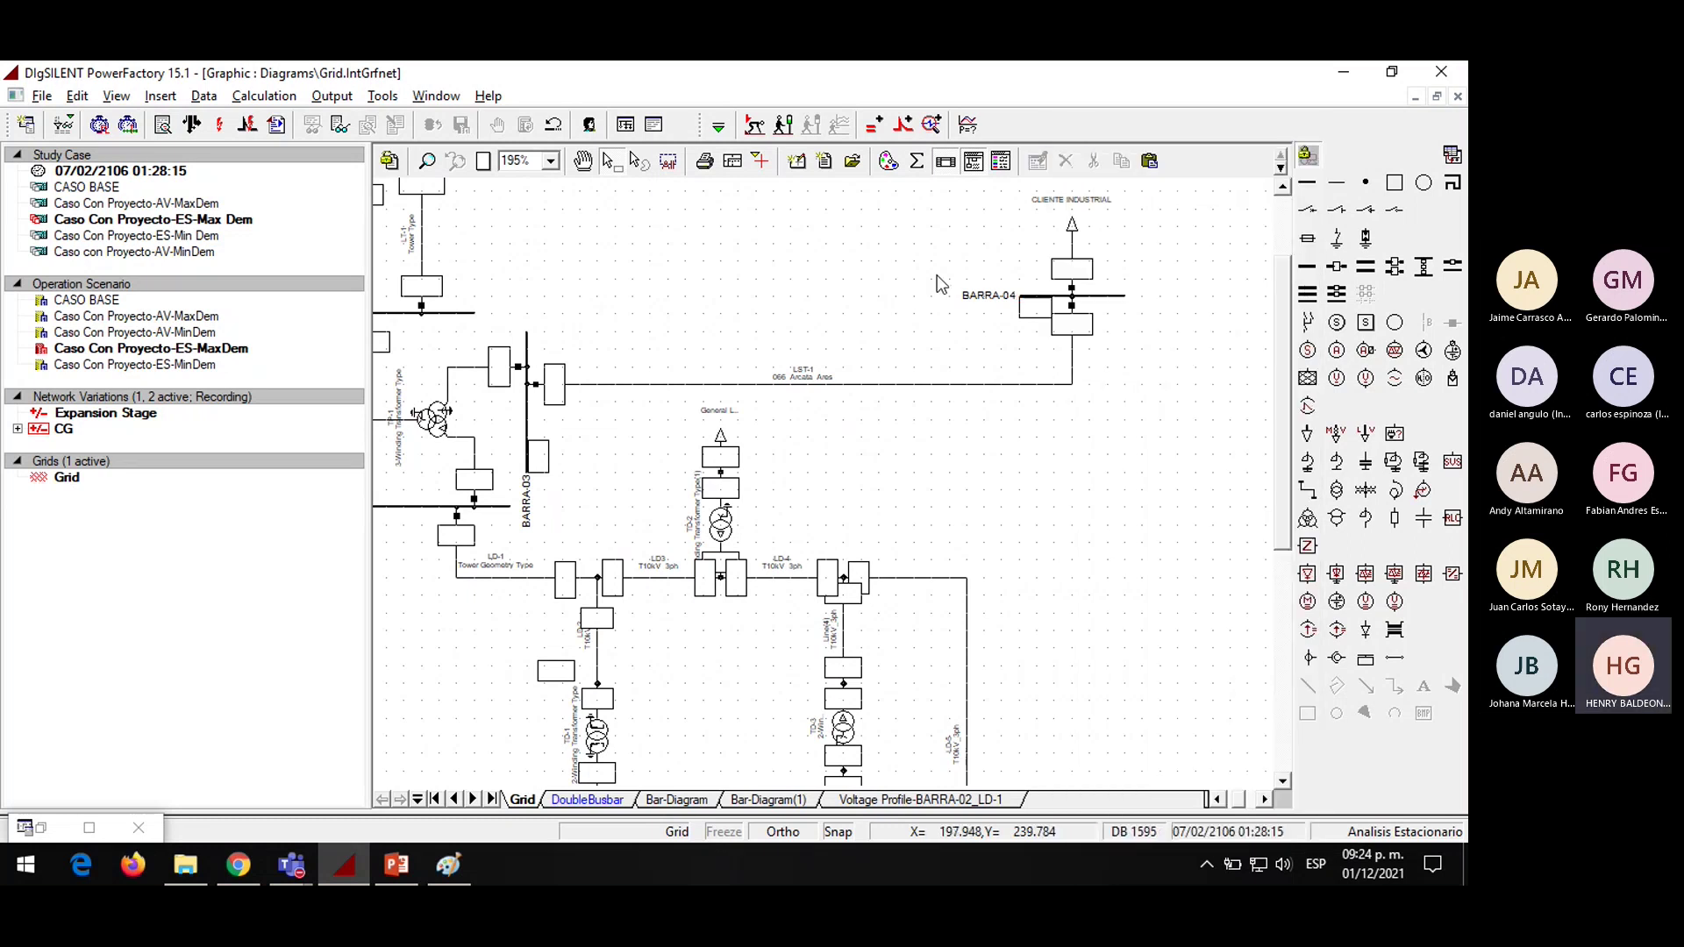
right_click(1044, 293)
mouse_move(1113, 396)
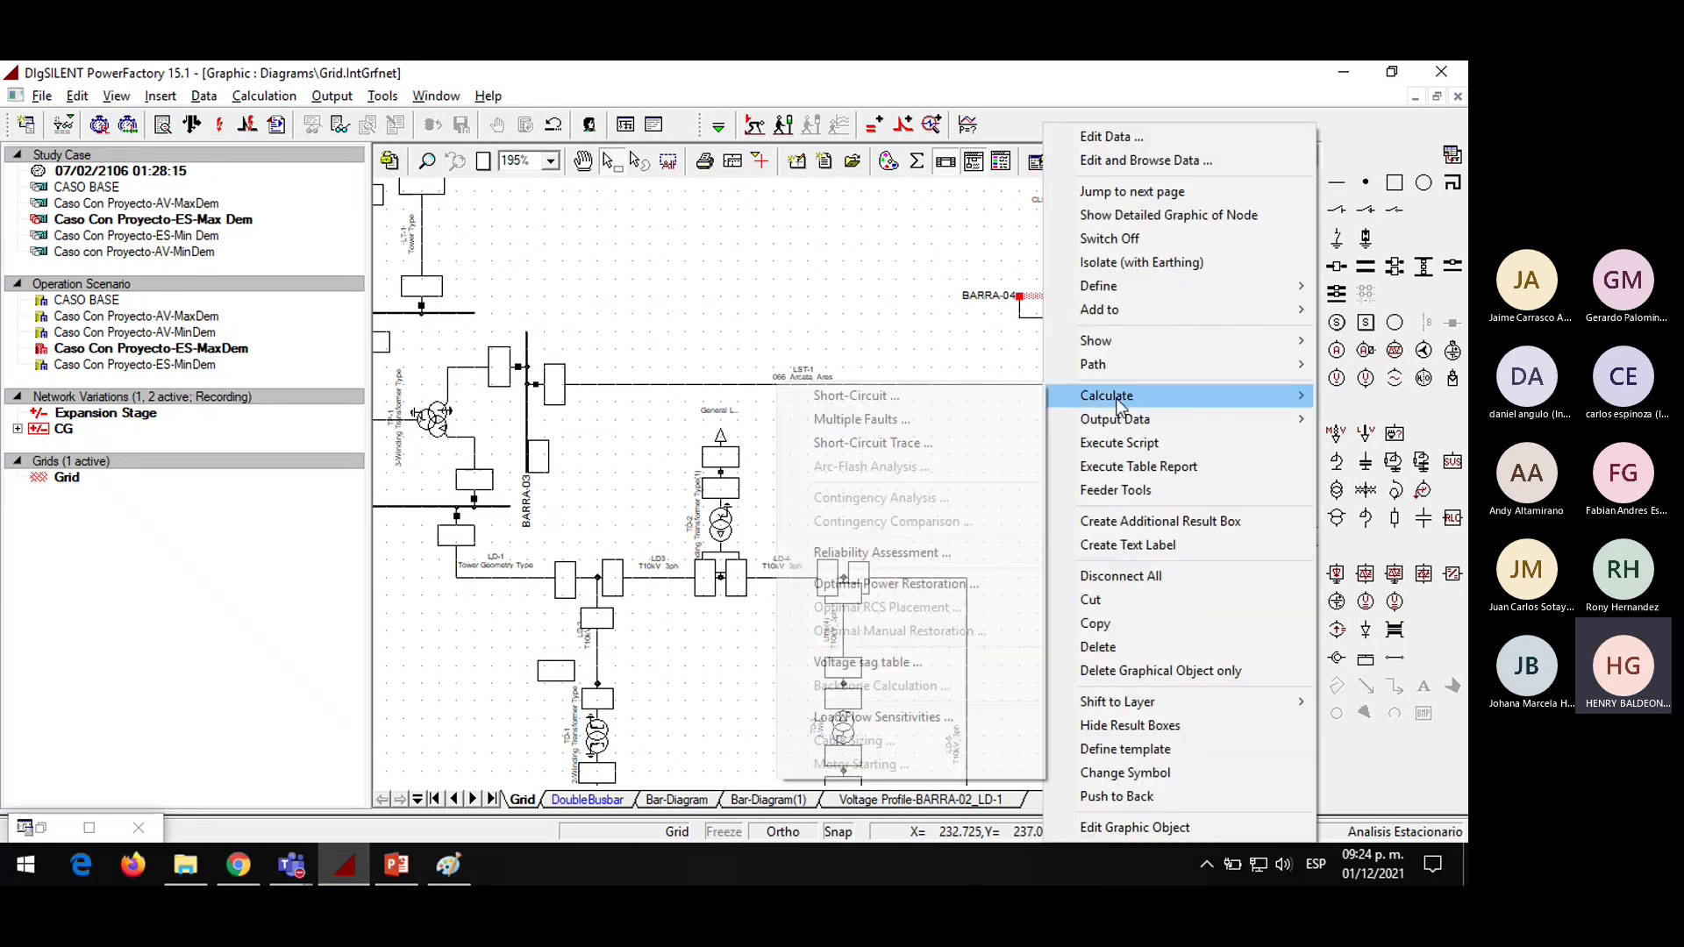
click(914, 281)
Open the short-circuit calculation for busbar BARRA-04 and set its method to IEC 60909
click(1058, 298)
right_click(1058, 303)
mouse_move(1108, 398)
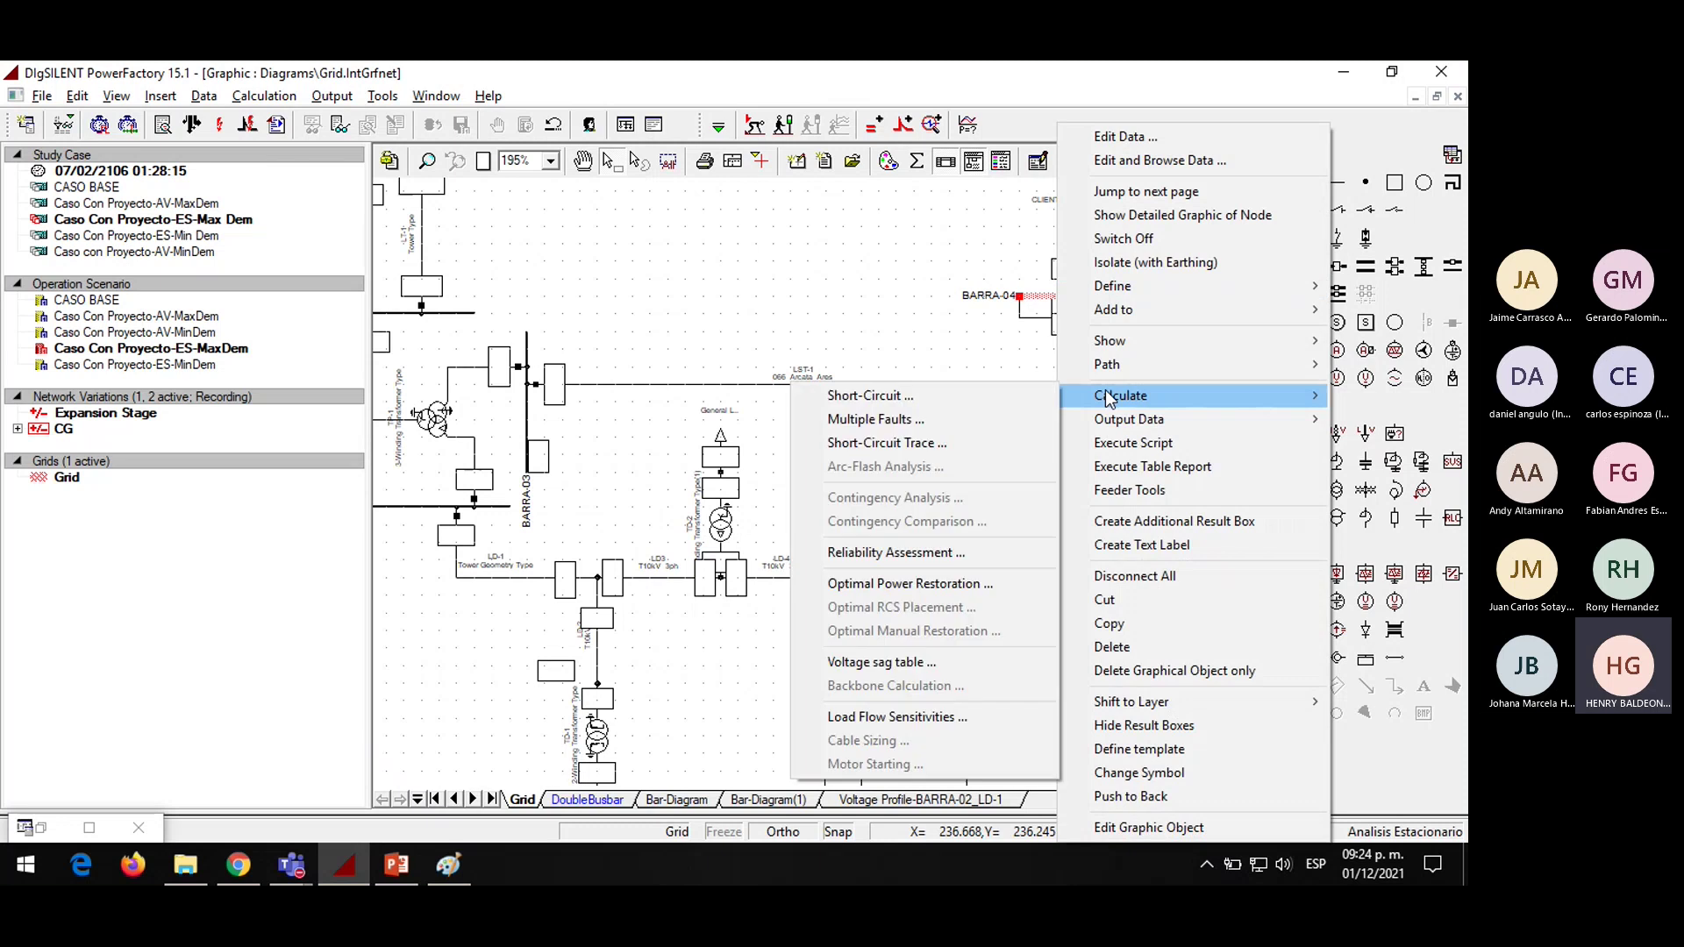
click(995, 395)
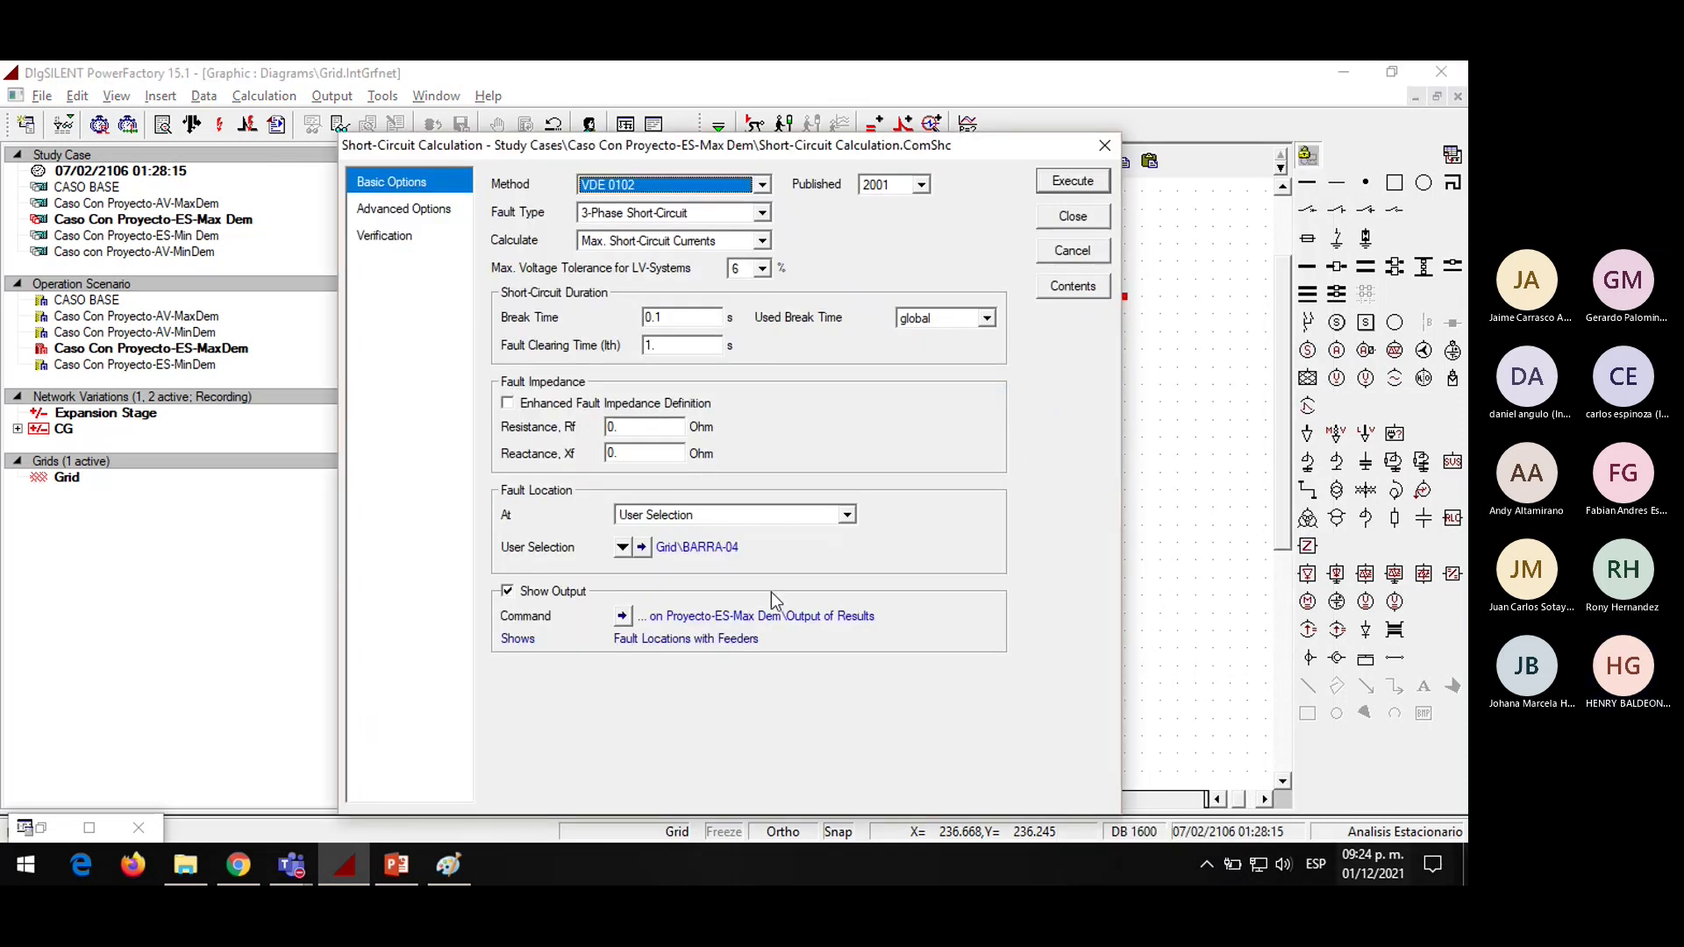
click(707, 185)
click(692, 218)
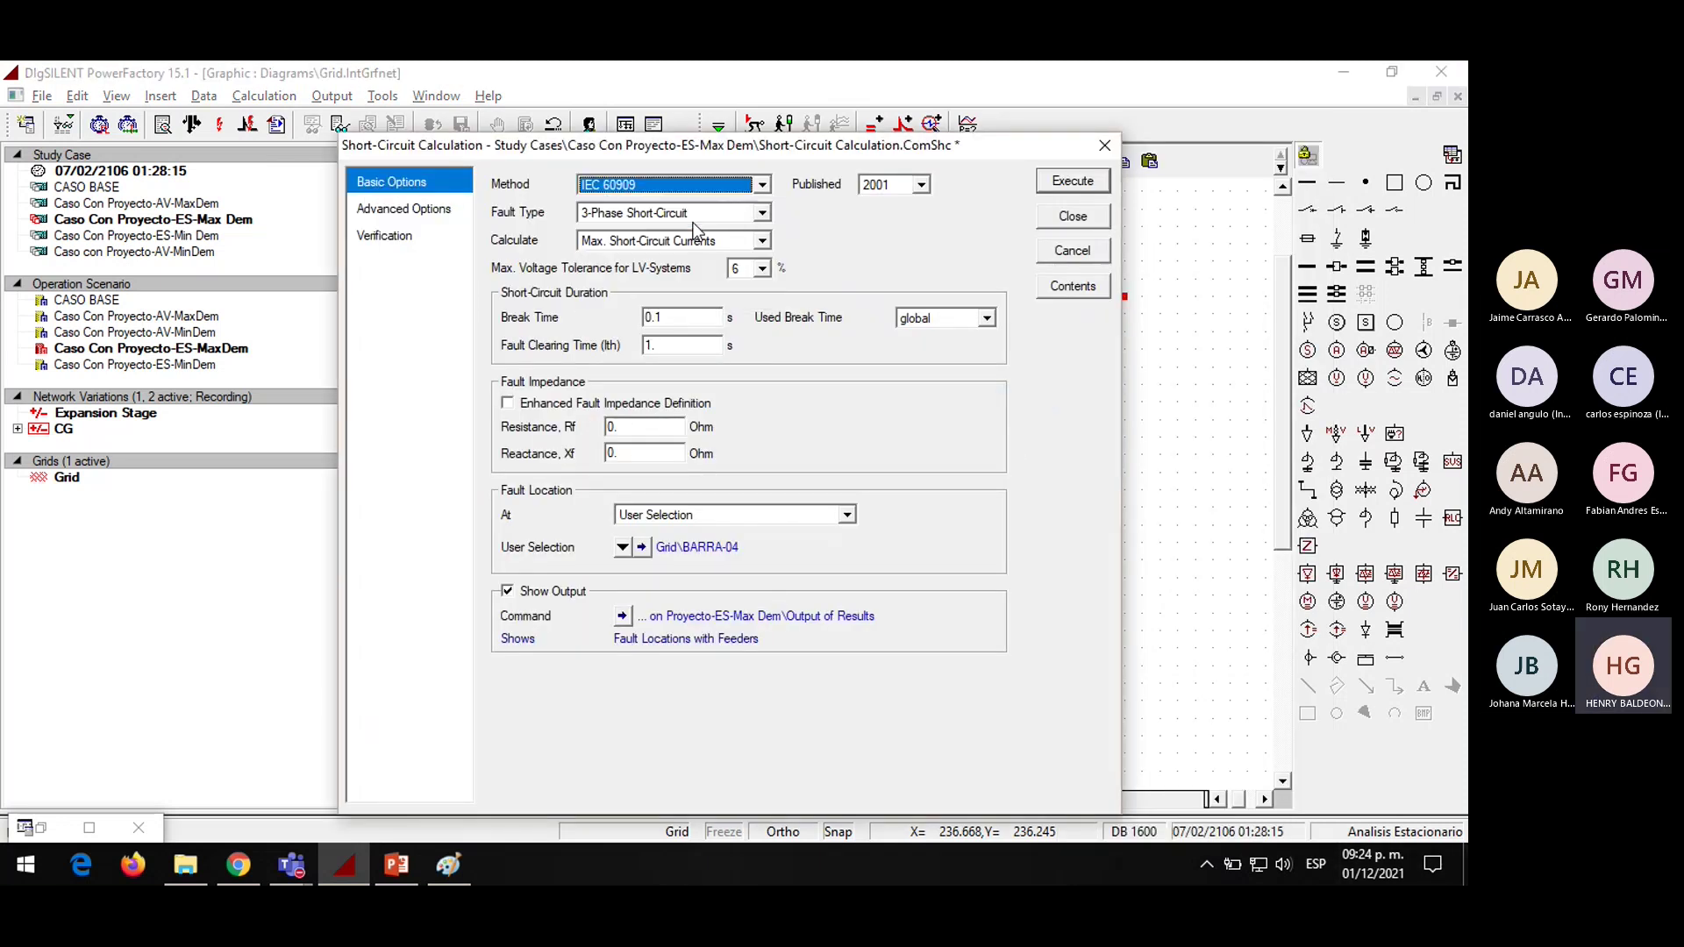
Select 3-Phase Short-Circuit as the fault type and open the advanced options of the short-circuit calculation
click(624, 214)
click(631, 234)
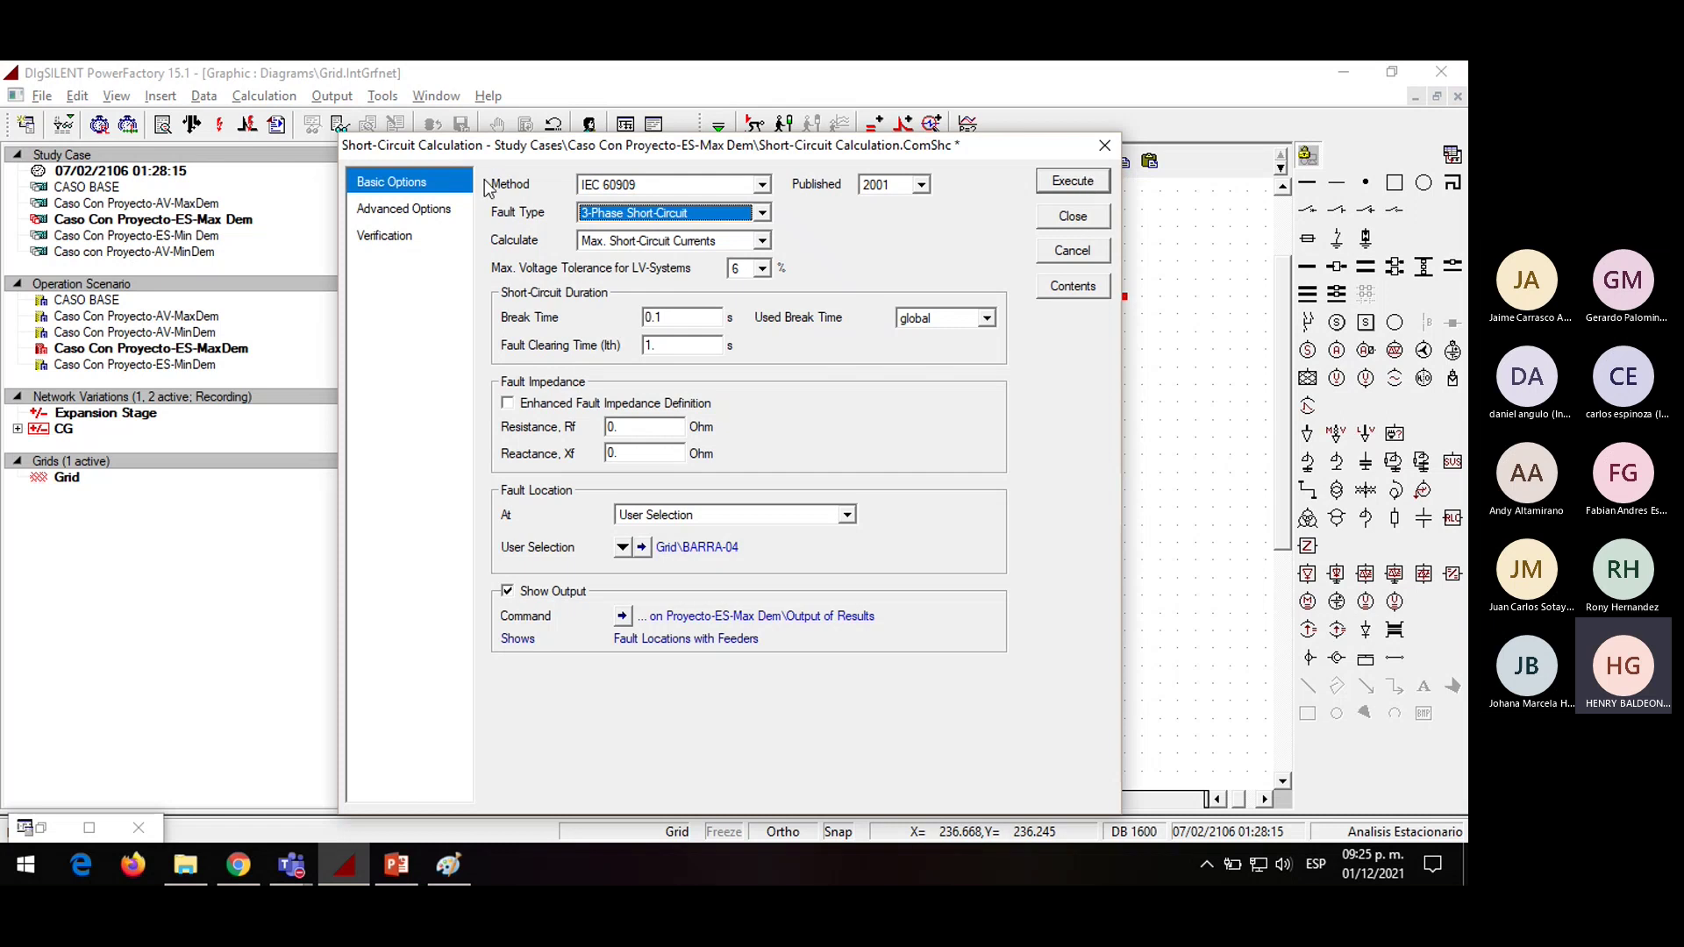
click(428, 215)
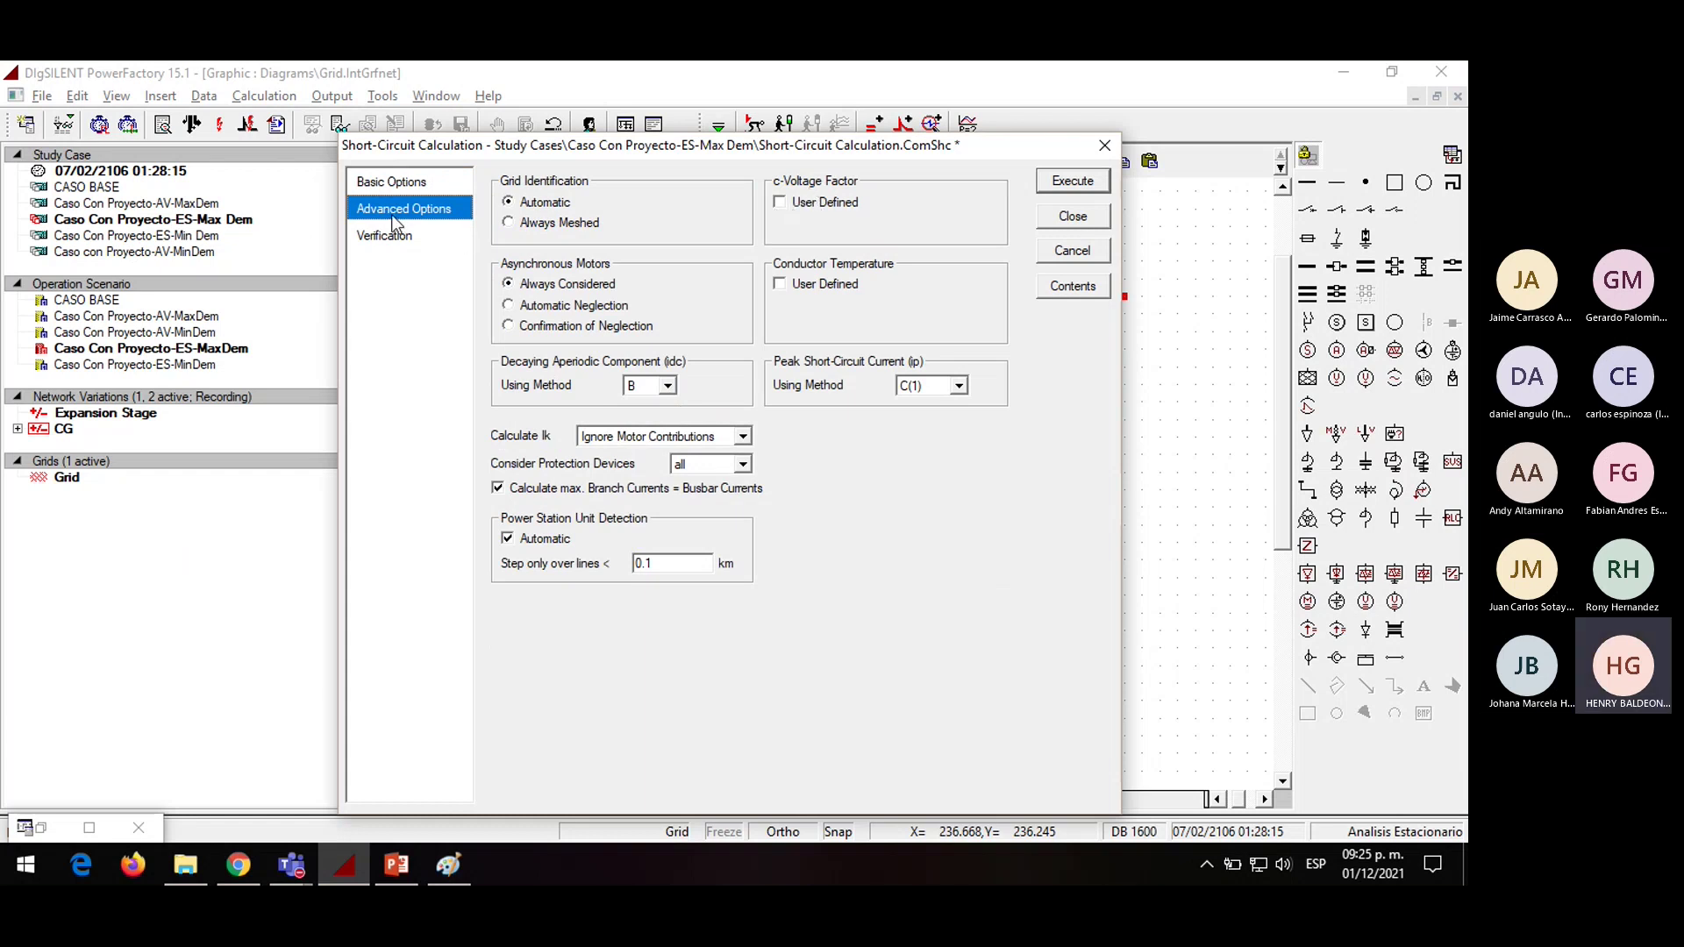
Switch the user-defined c-voltage factor on and off again, twice, in the advanced options
click(821, 210)
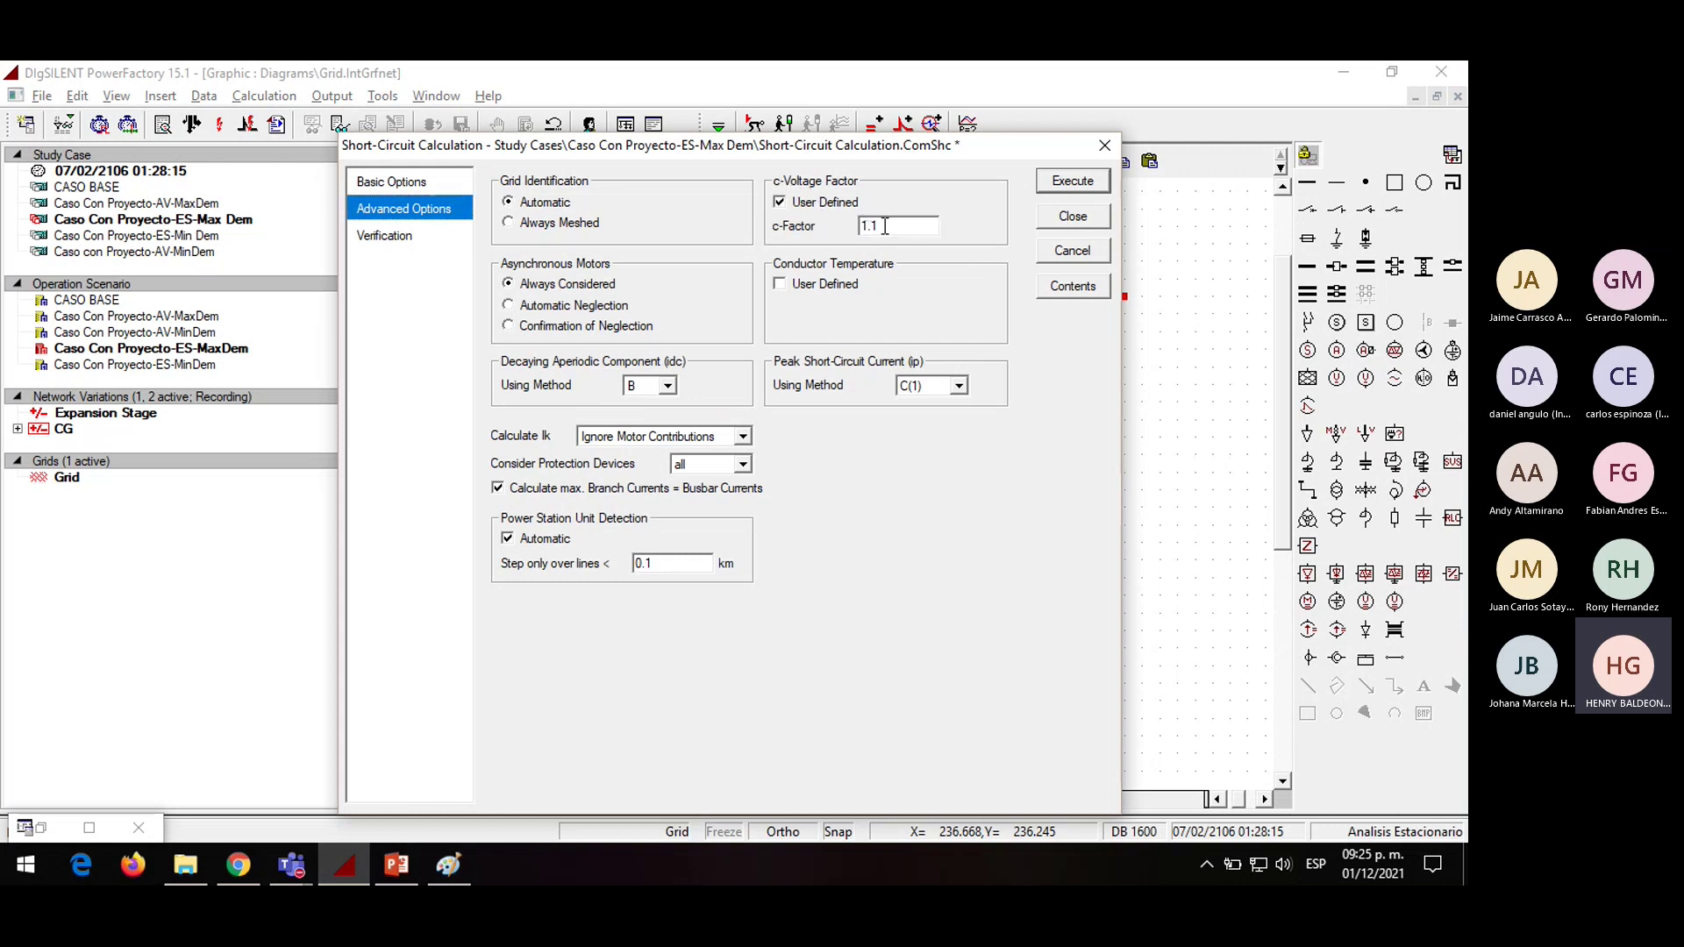
click(816, 212)
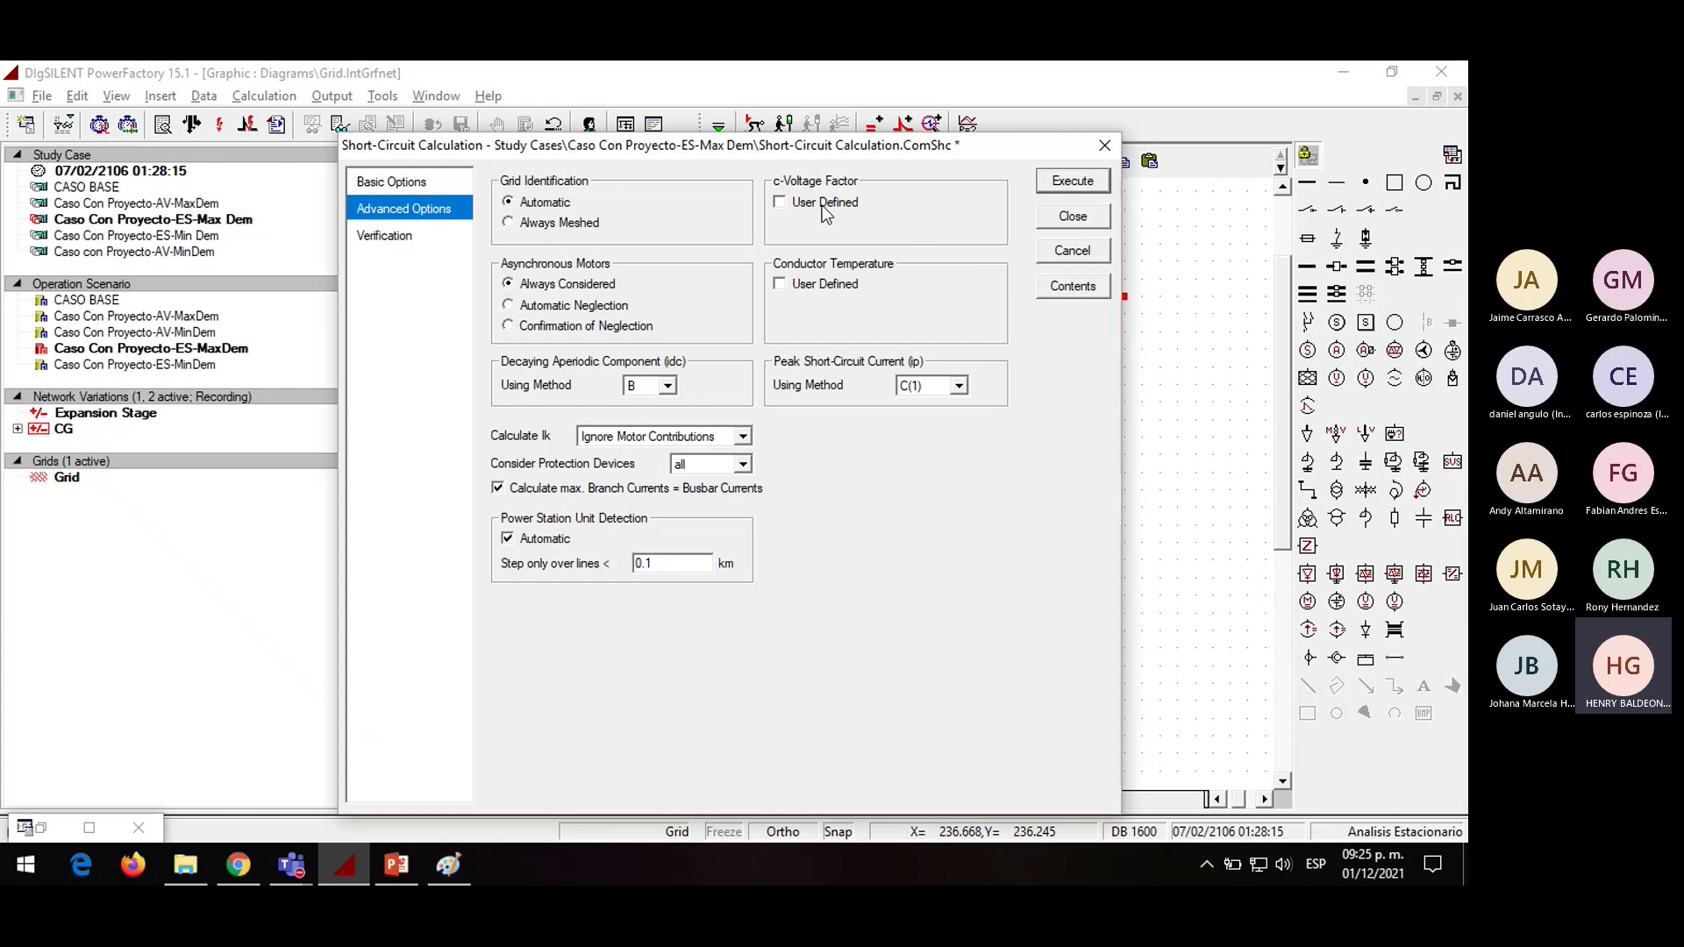
click(825, 213)
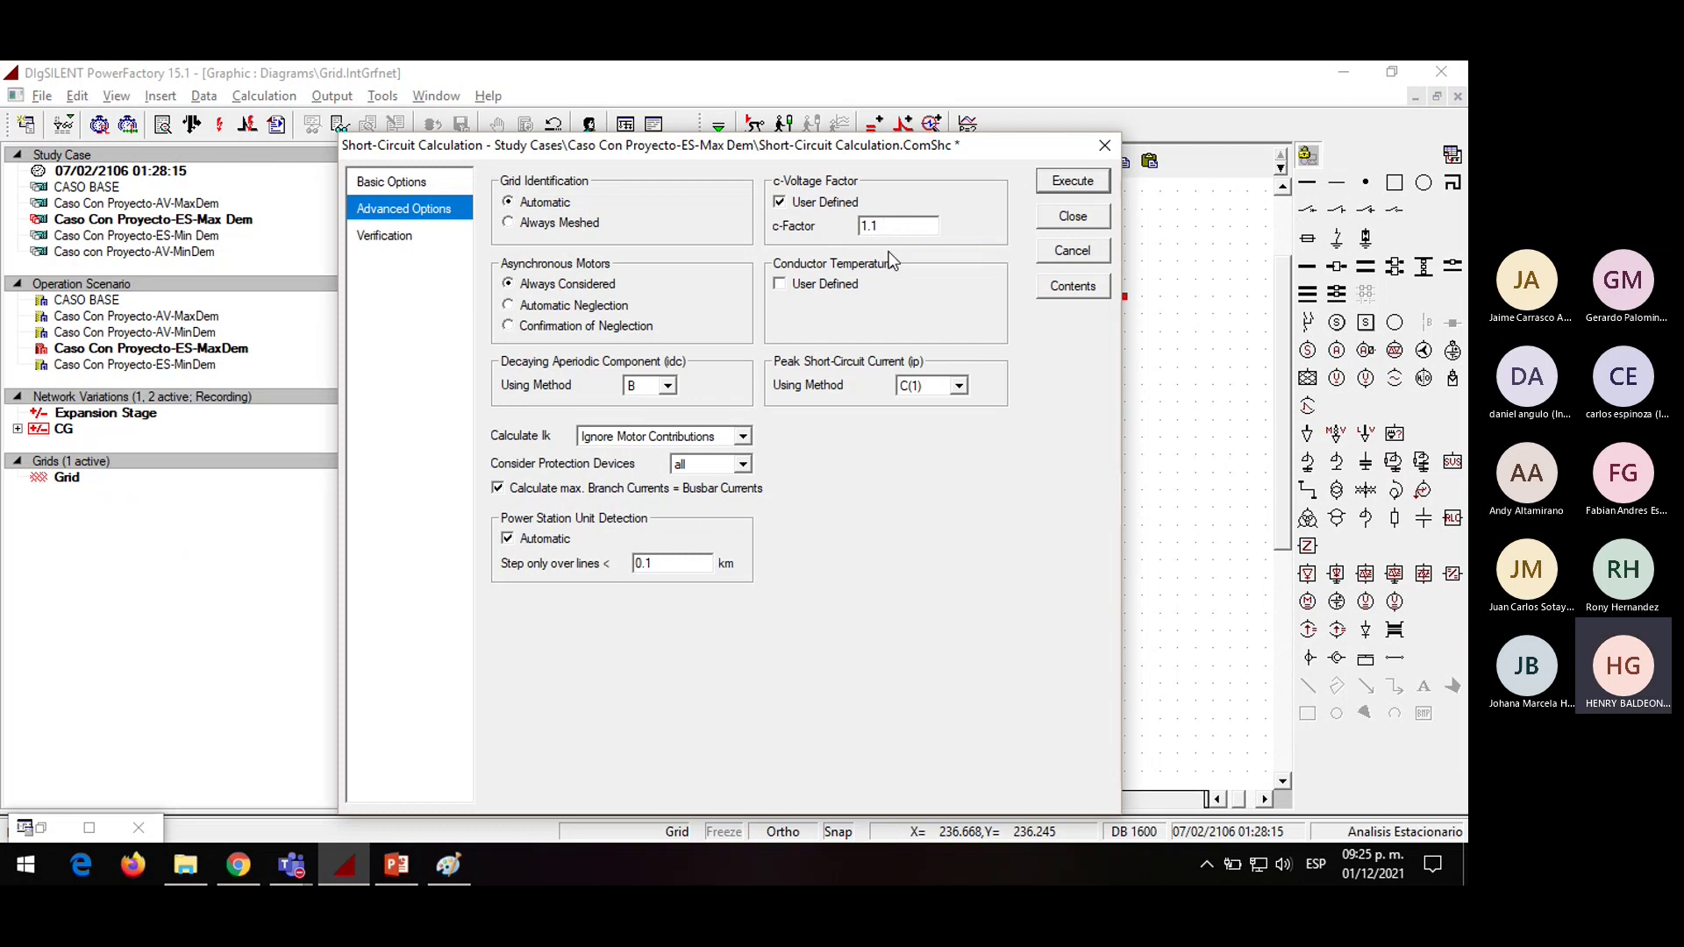
click(814, 203)
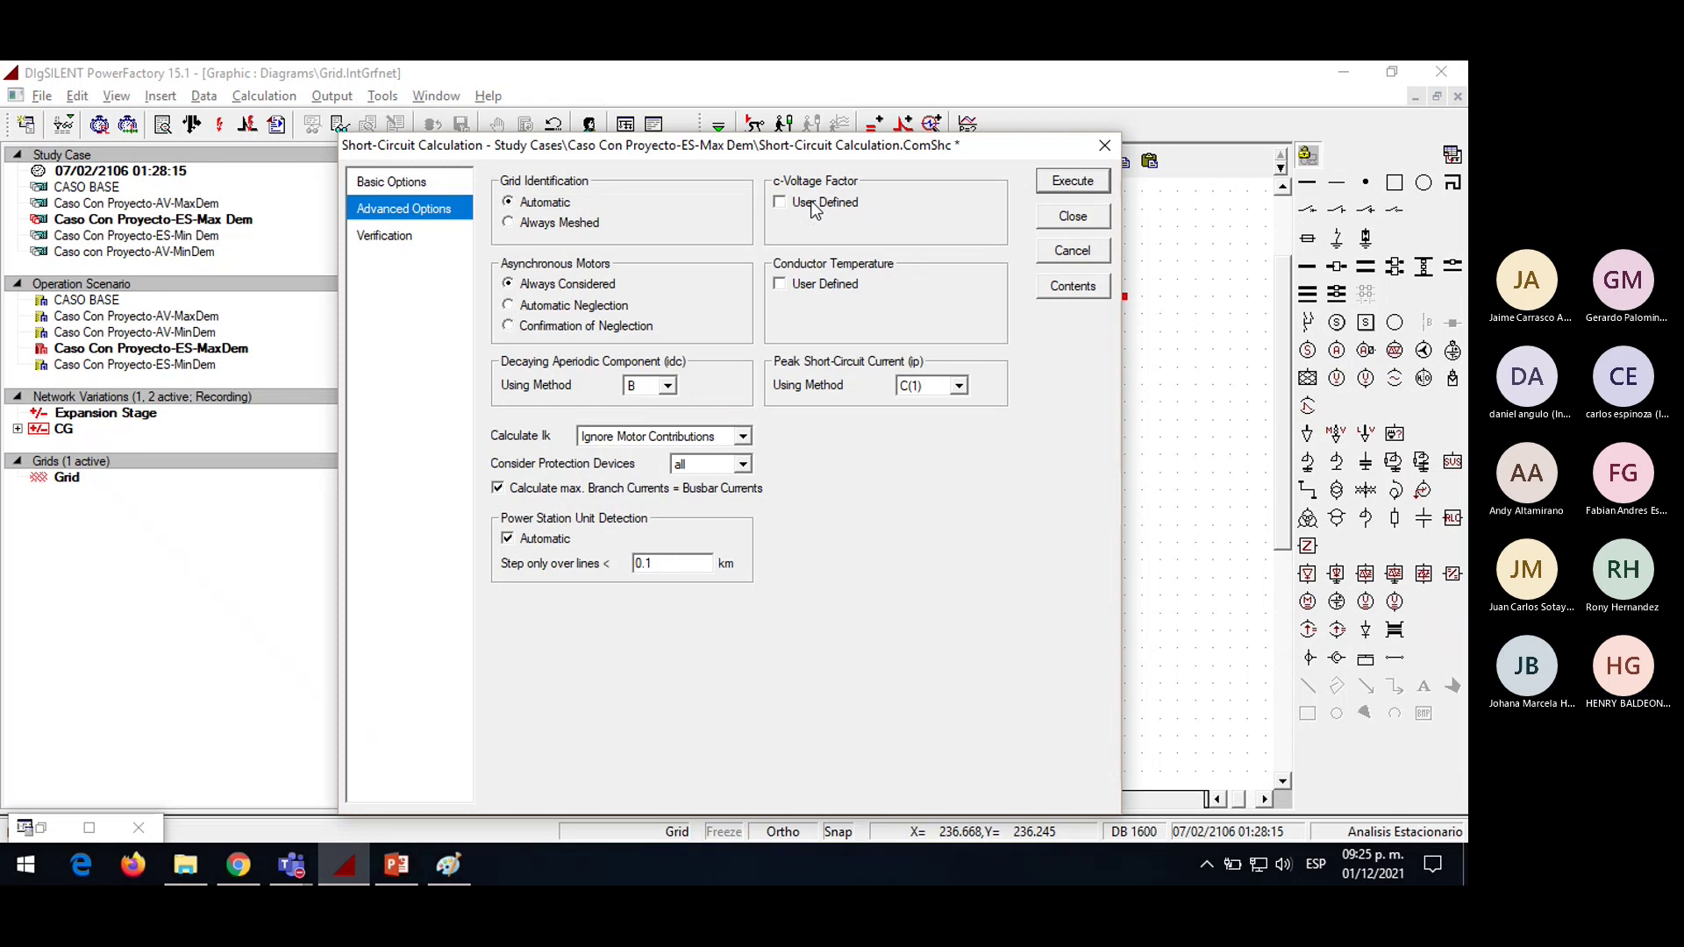
Execute the short-circuit calculation and inspect the result box at busbar BARRA-04
click(1078, 186)
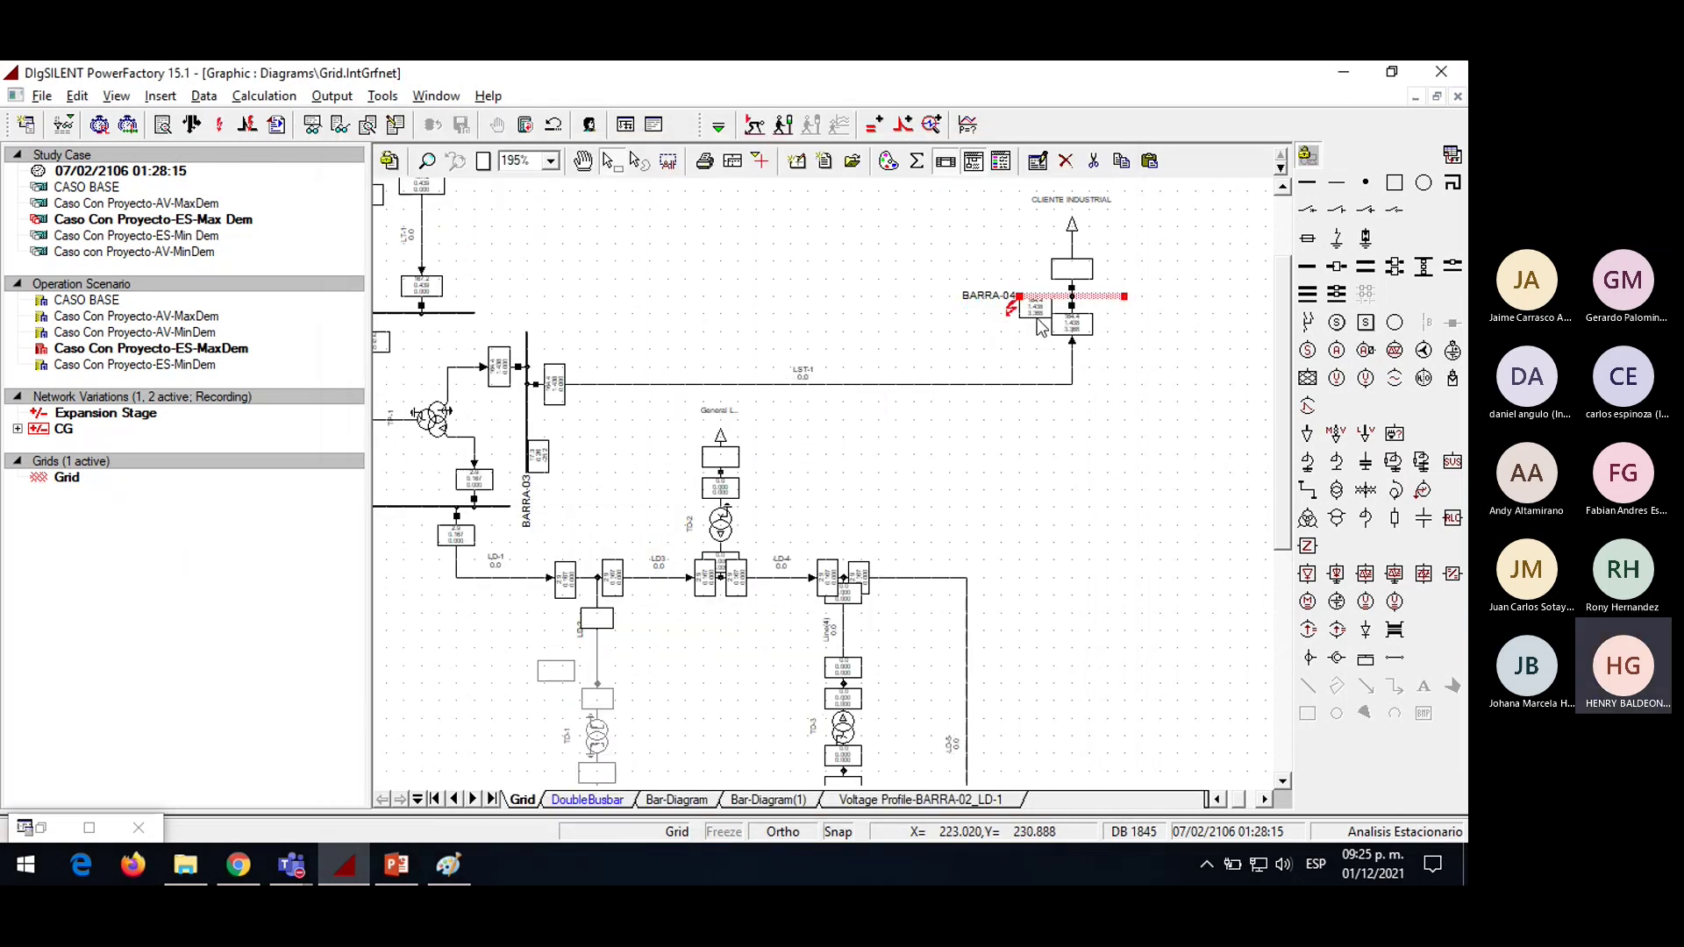
click(1011, 336)
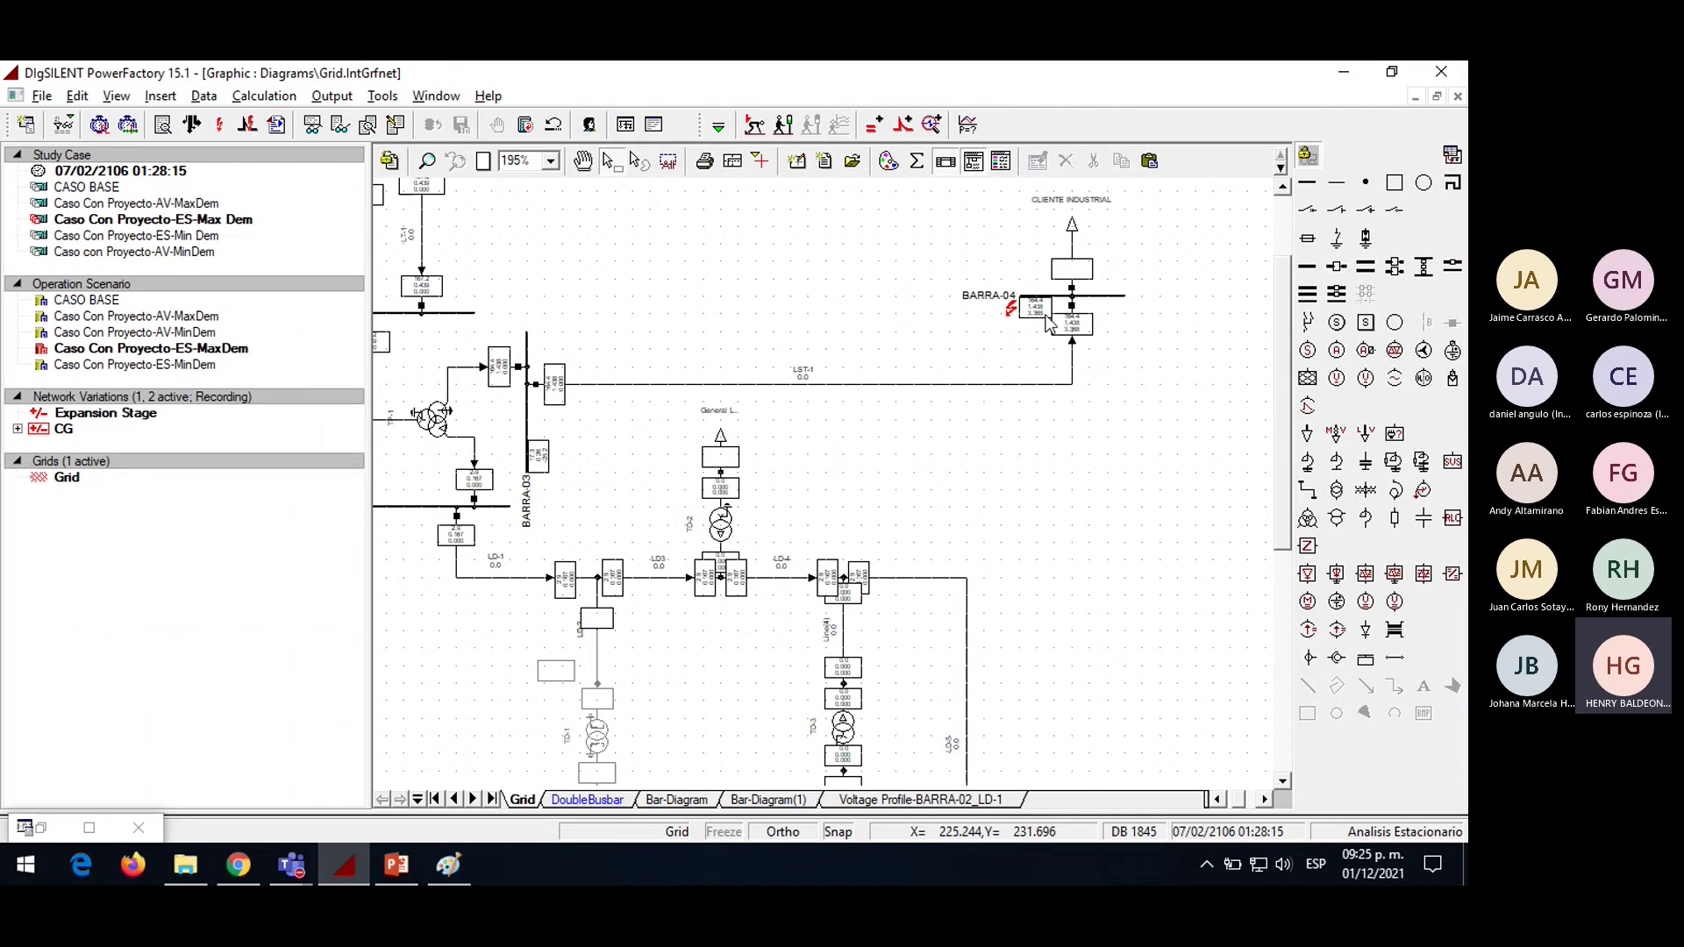
scroll(1046, 322, up, 5)
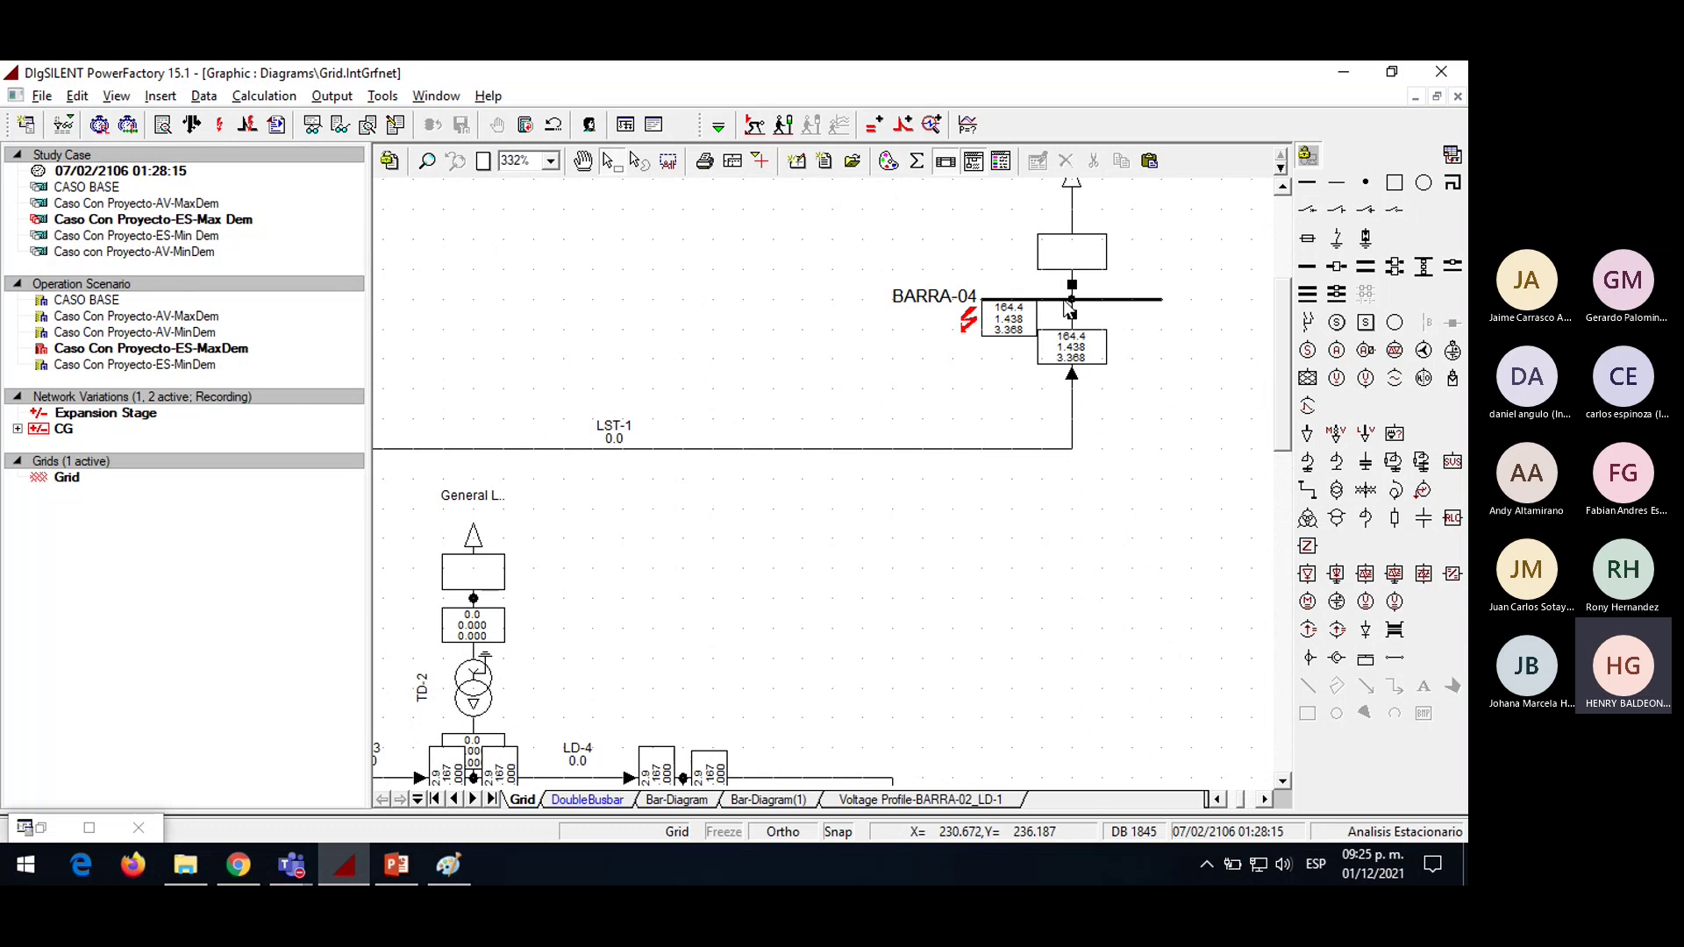
mouse_move(1014, 326)
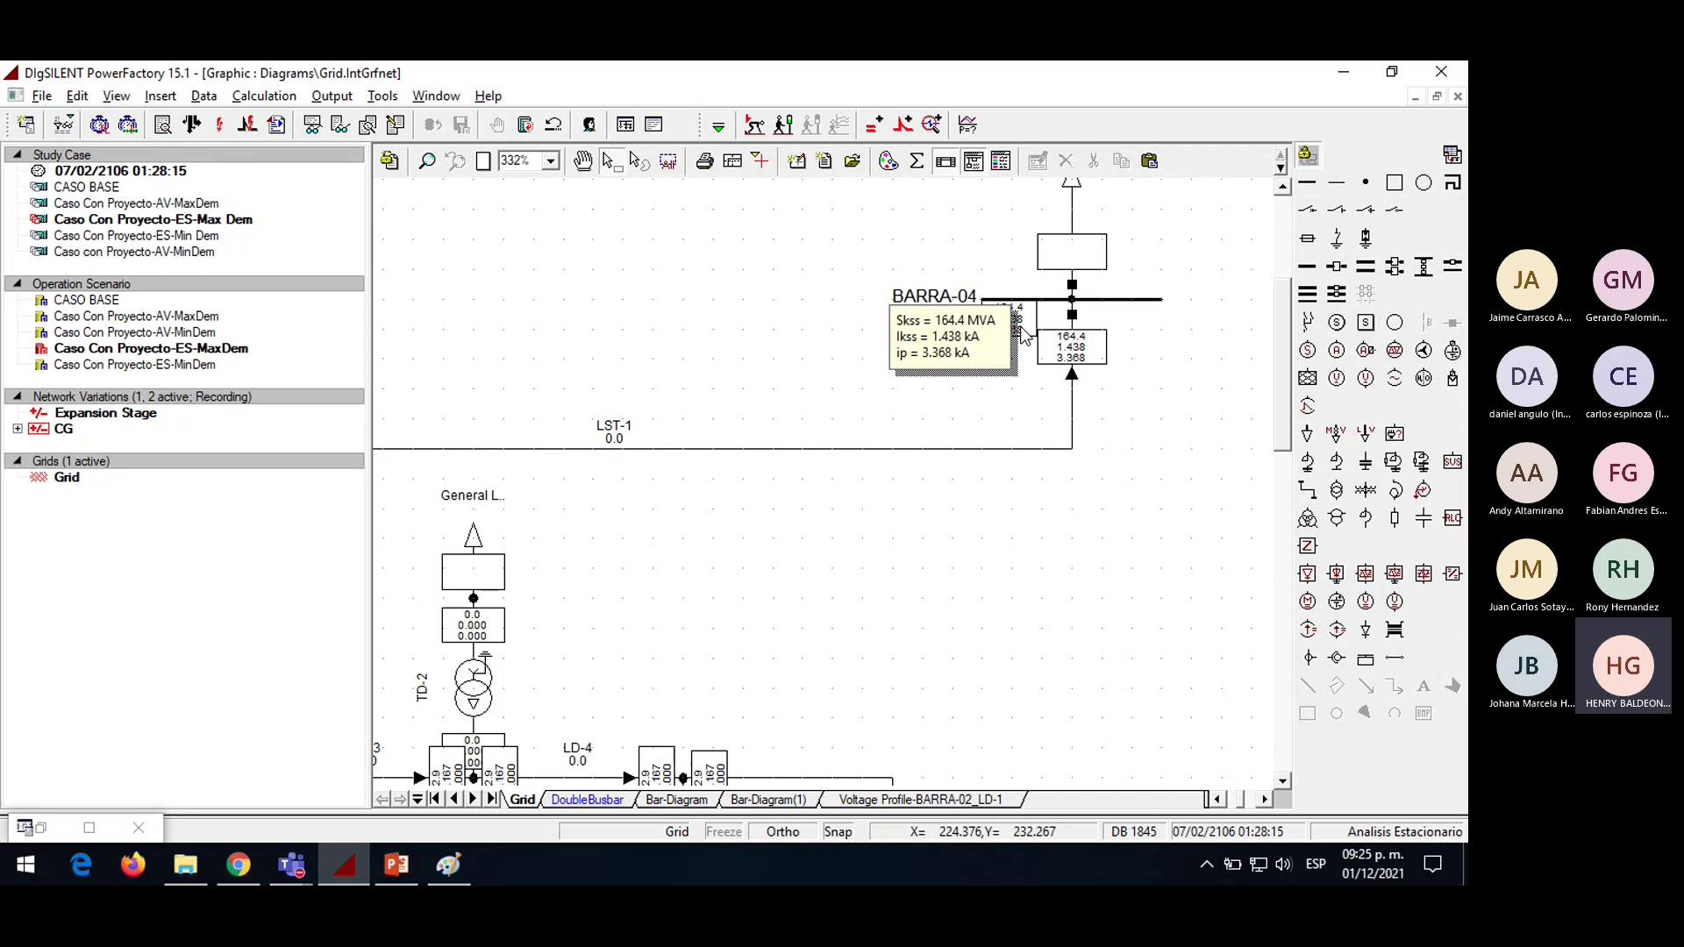
Format the edge-element result boxes with 2 decimal places and visible units for Skss, Ikss and ip
right_click(1096, 341)
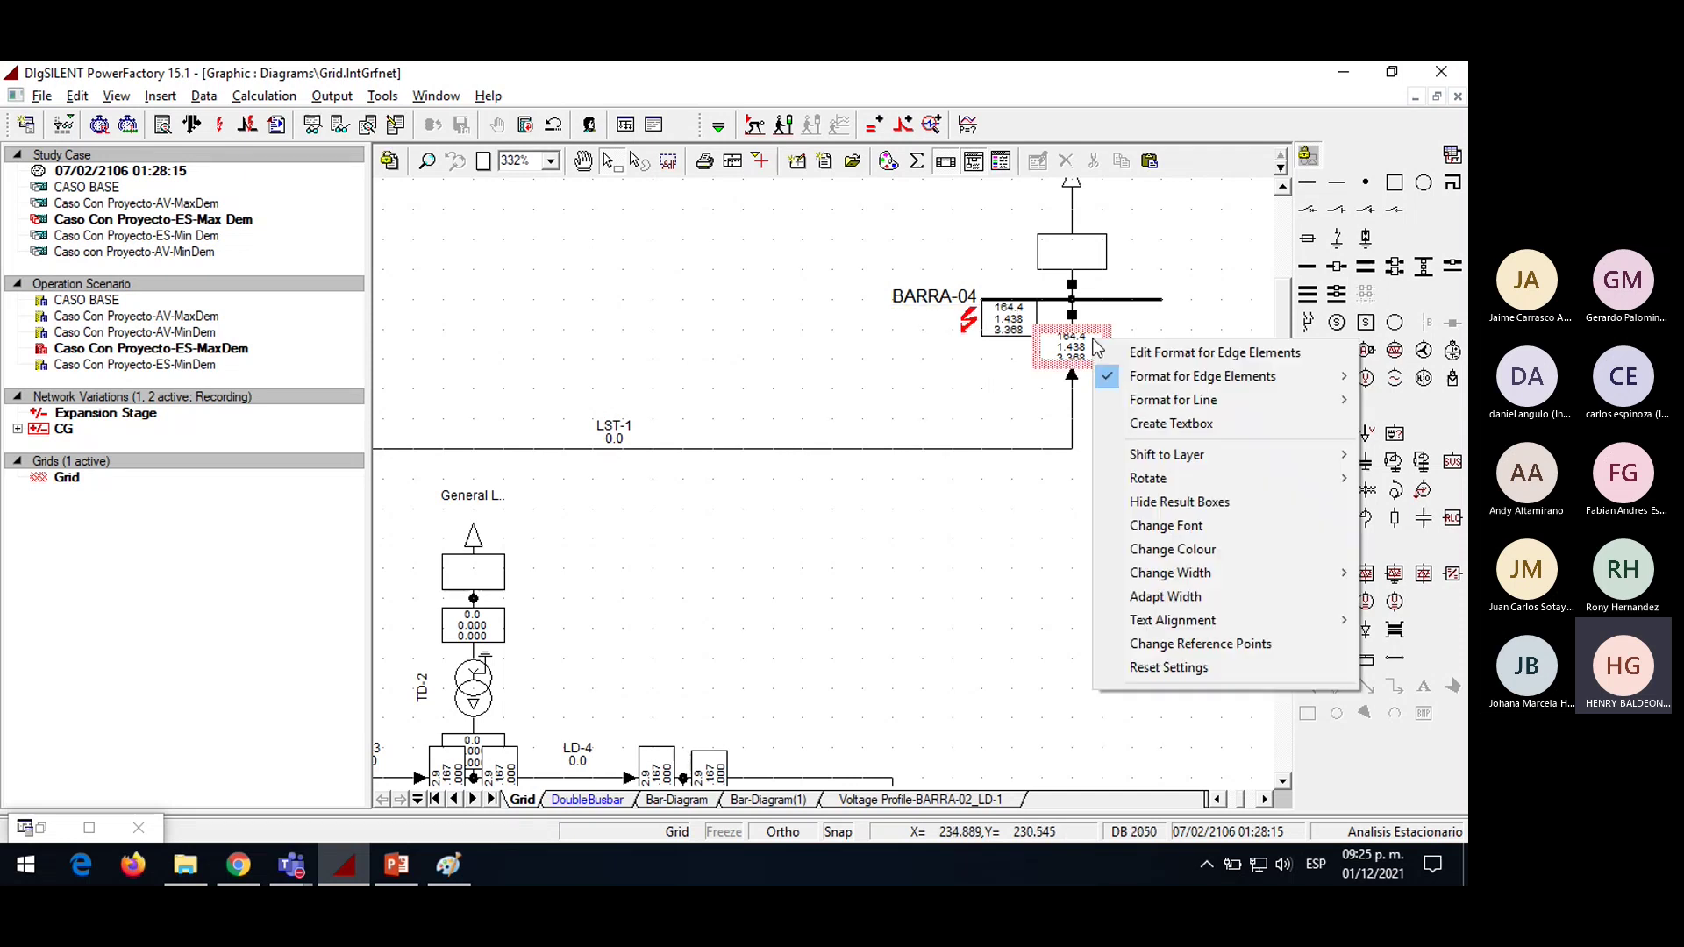
click(1135, 354)
click(886, 338)
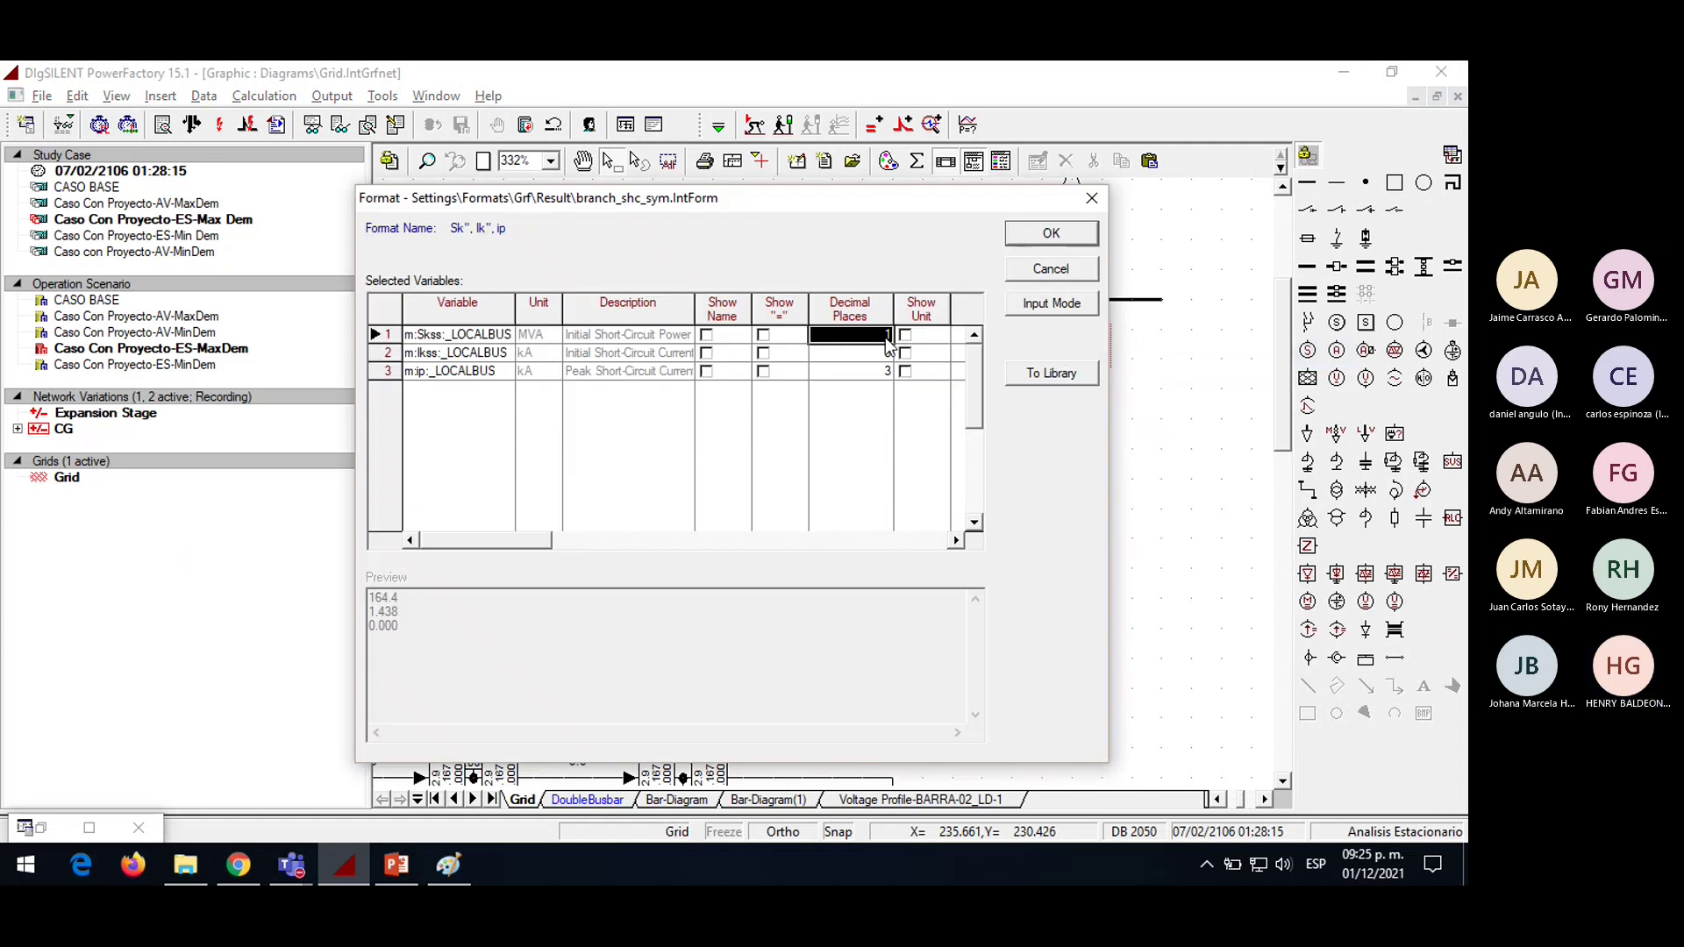
text(2)
key(Down)
text(2)
key(Down)
text(2)
click(907, 335)
click(906, 353)
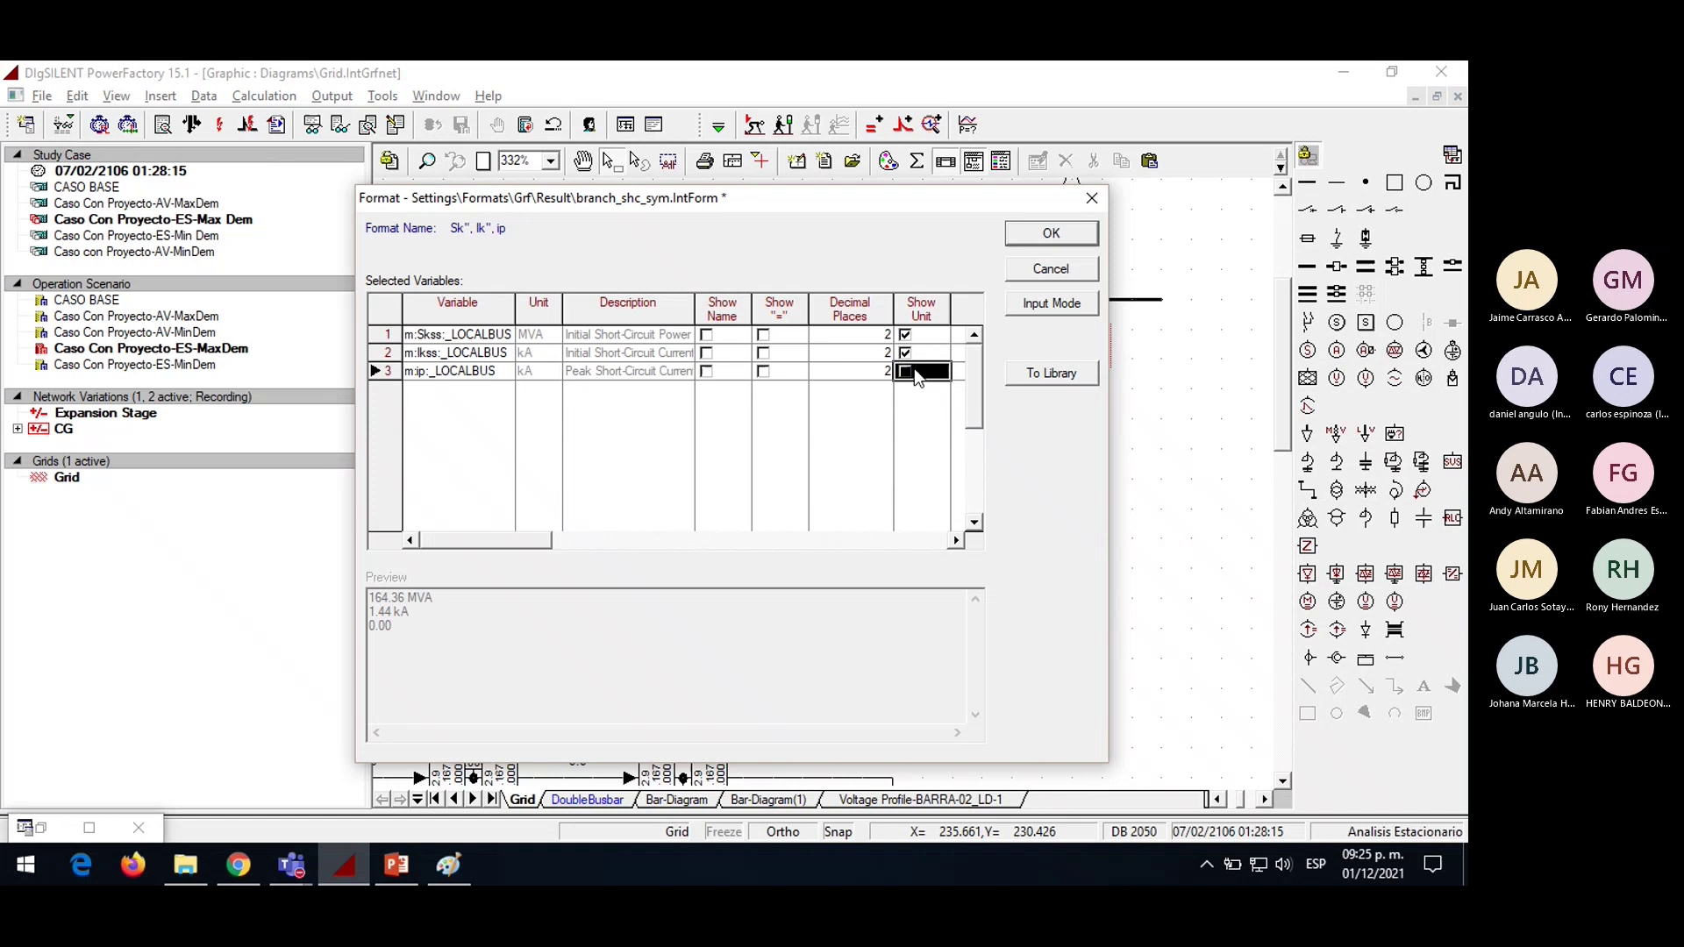
click(1051, 233)
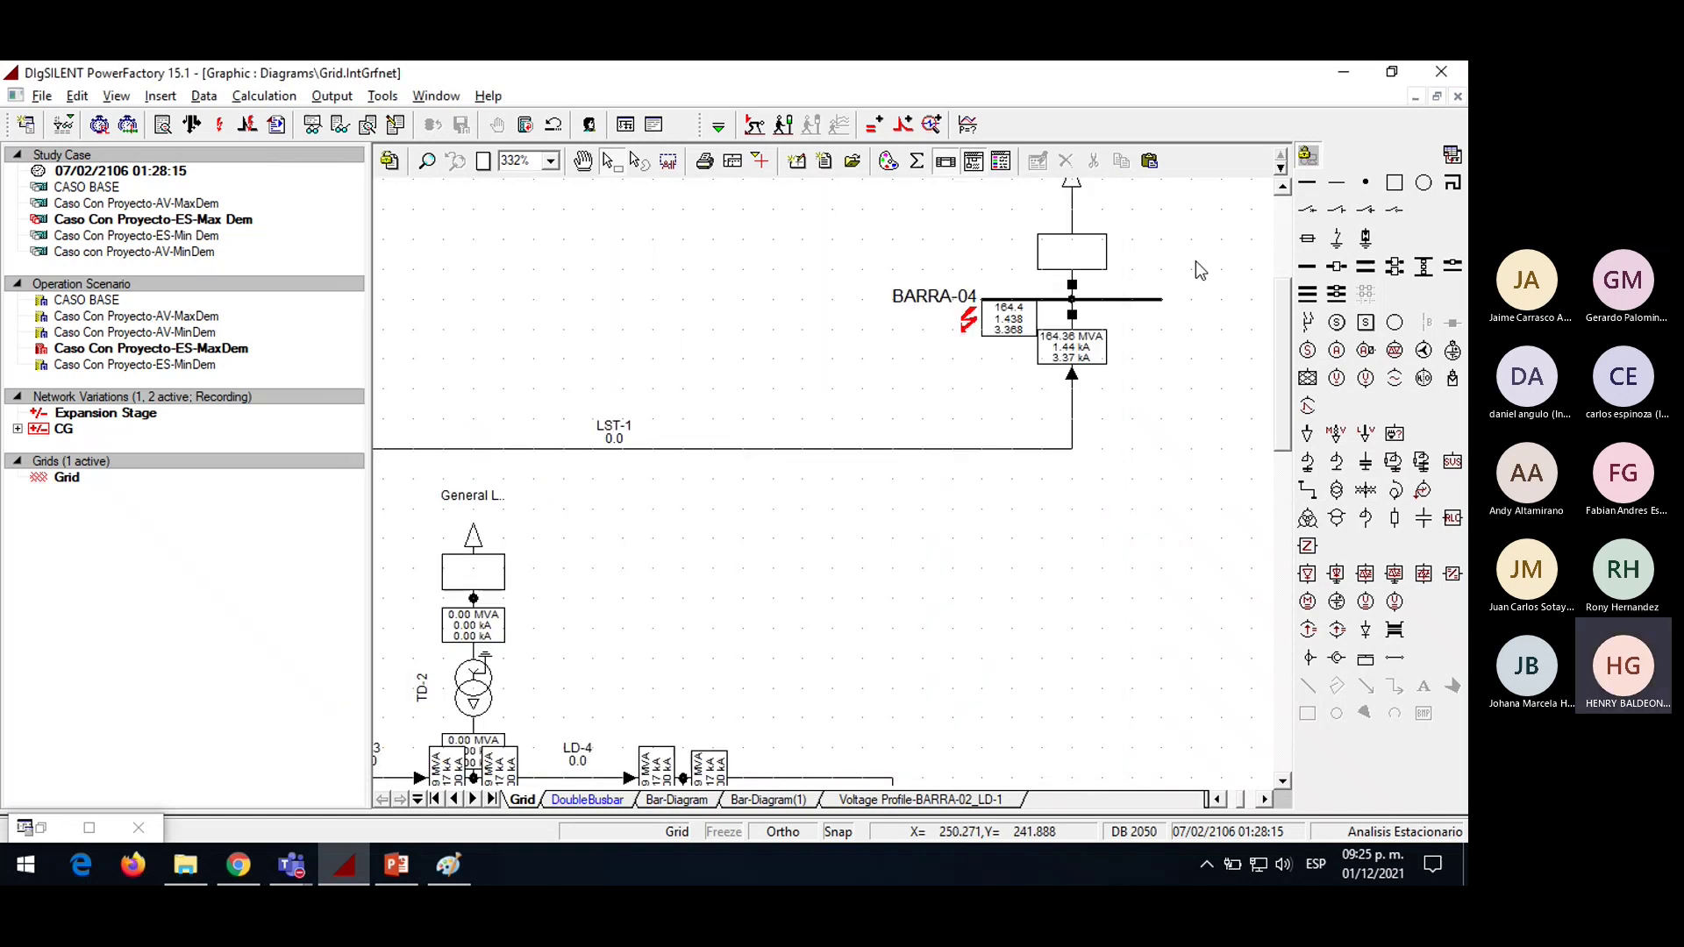
Examine the short-circuit results at both ends of line LST-1, at BARRA-01 and at transformer TP-1
scroll(1205, 250, down, 4)
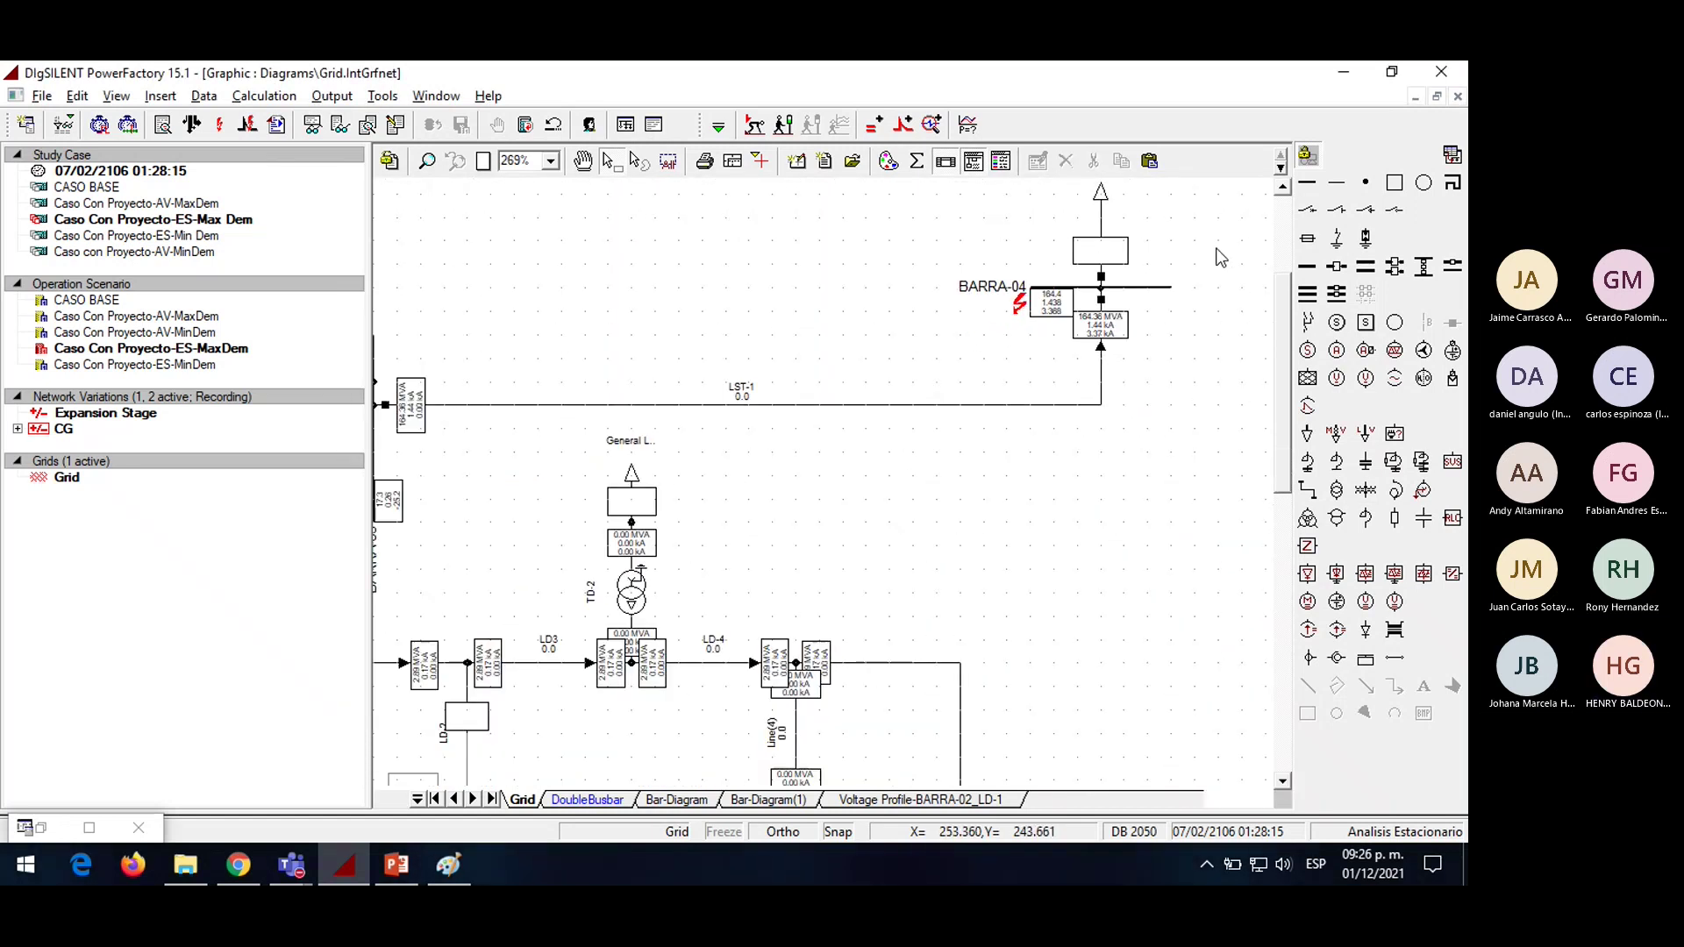
scroll(1217, 256, down, 2)
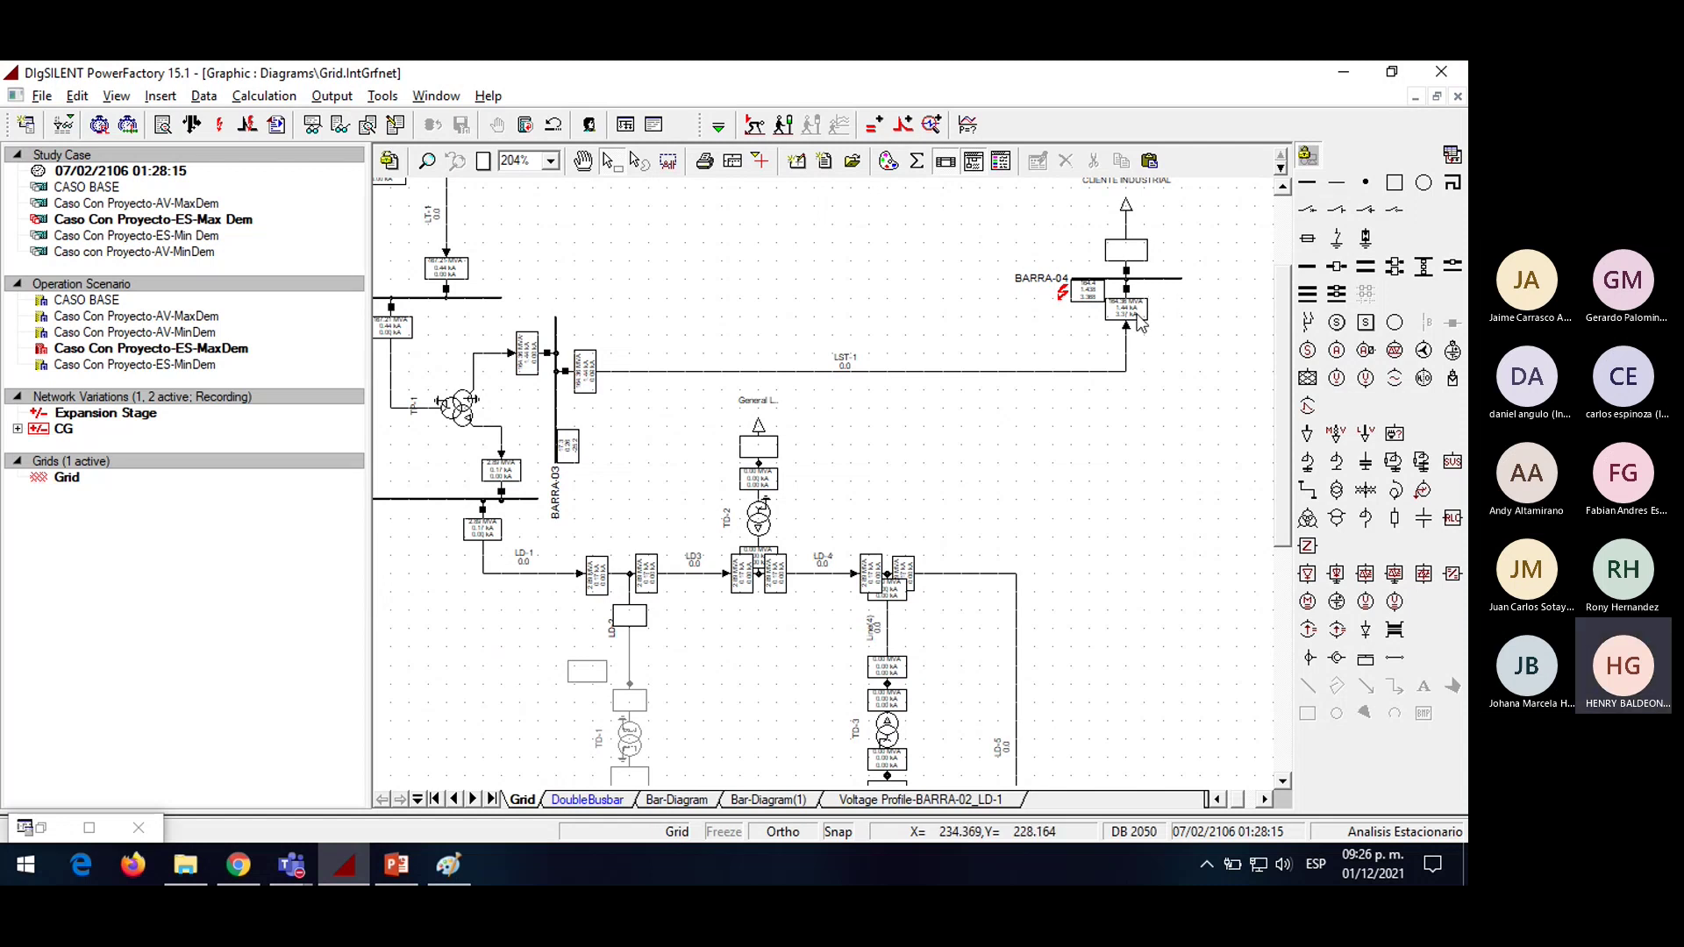
mouse_move(1139, 323)
mouse_move(579, 378)
scroll(1173, 335, down, 3)
scroll(394, 310, up, 4)
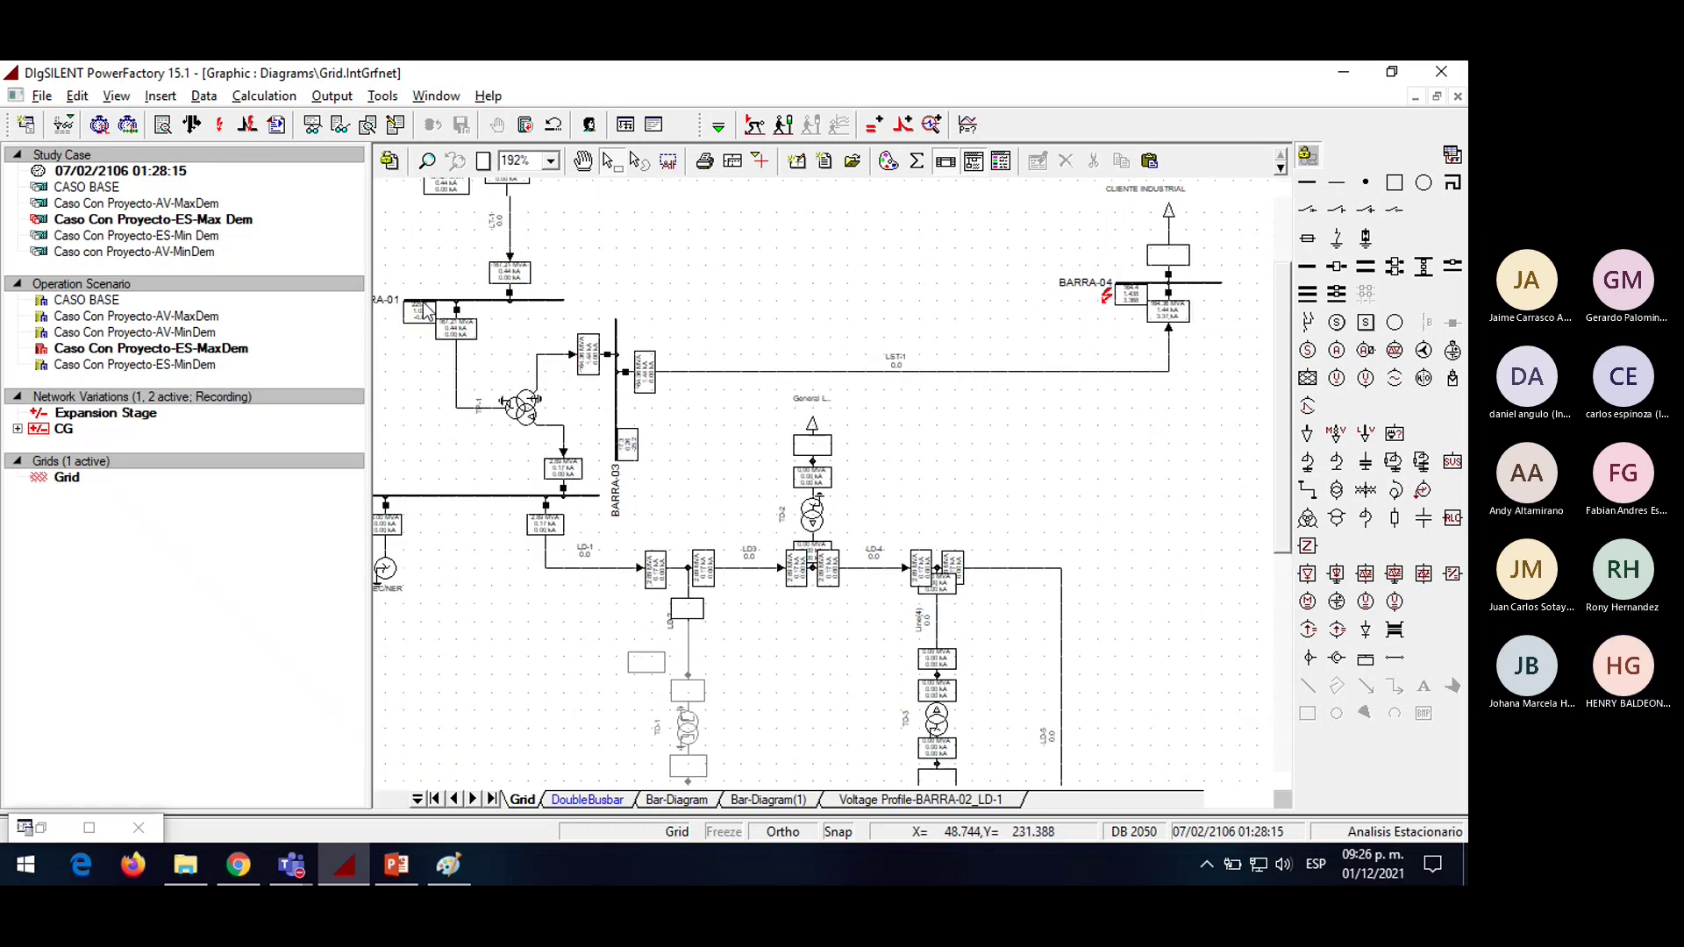
scroll(424, 331, up, 3)
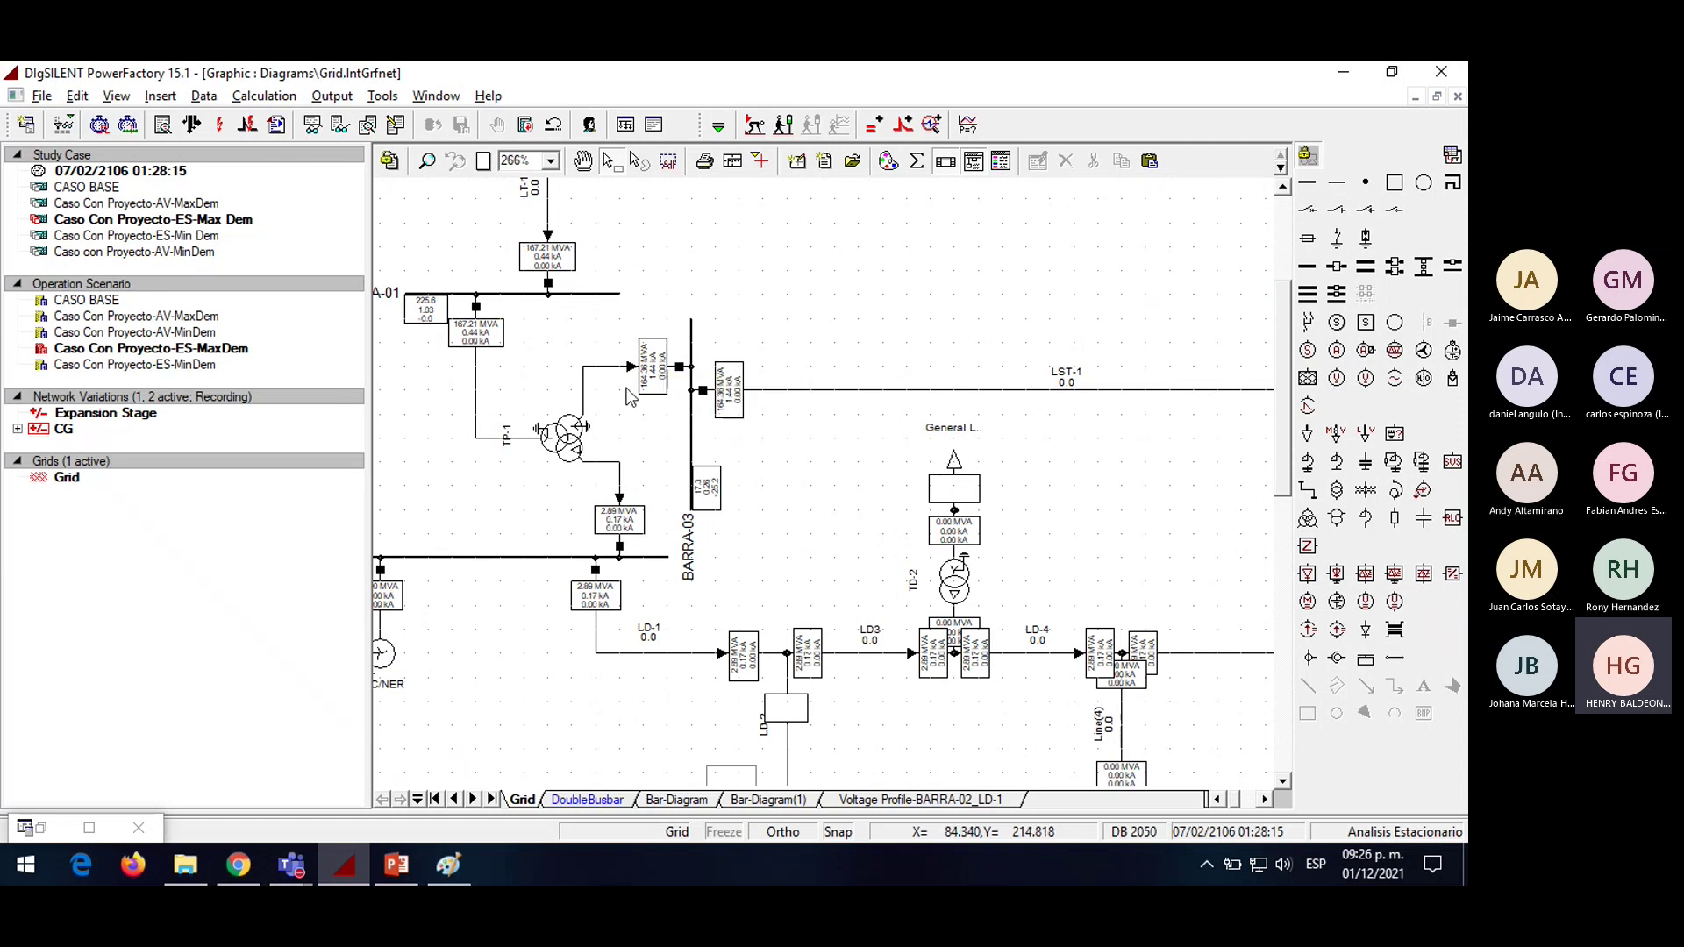
mouse_move(481, 331)
mouse_move(660, 370)
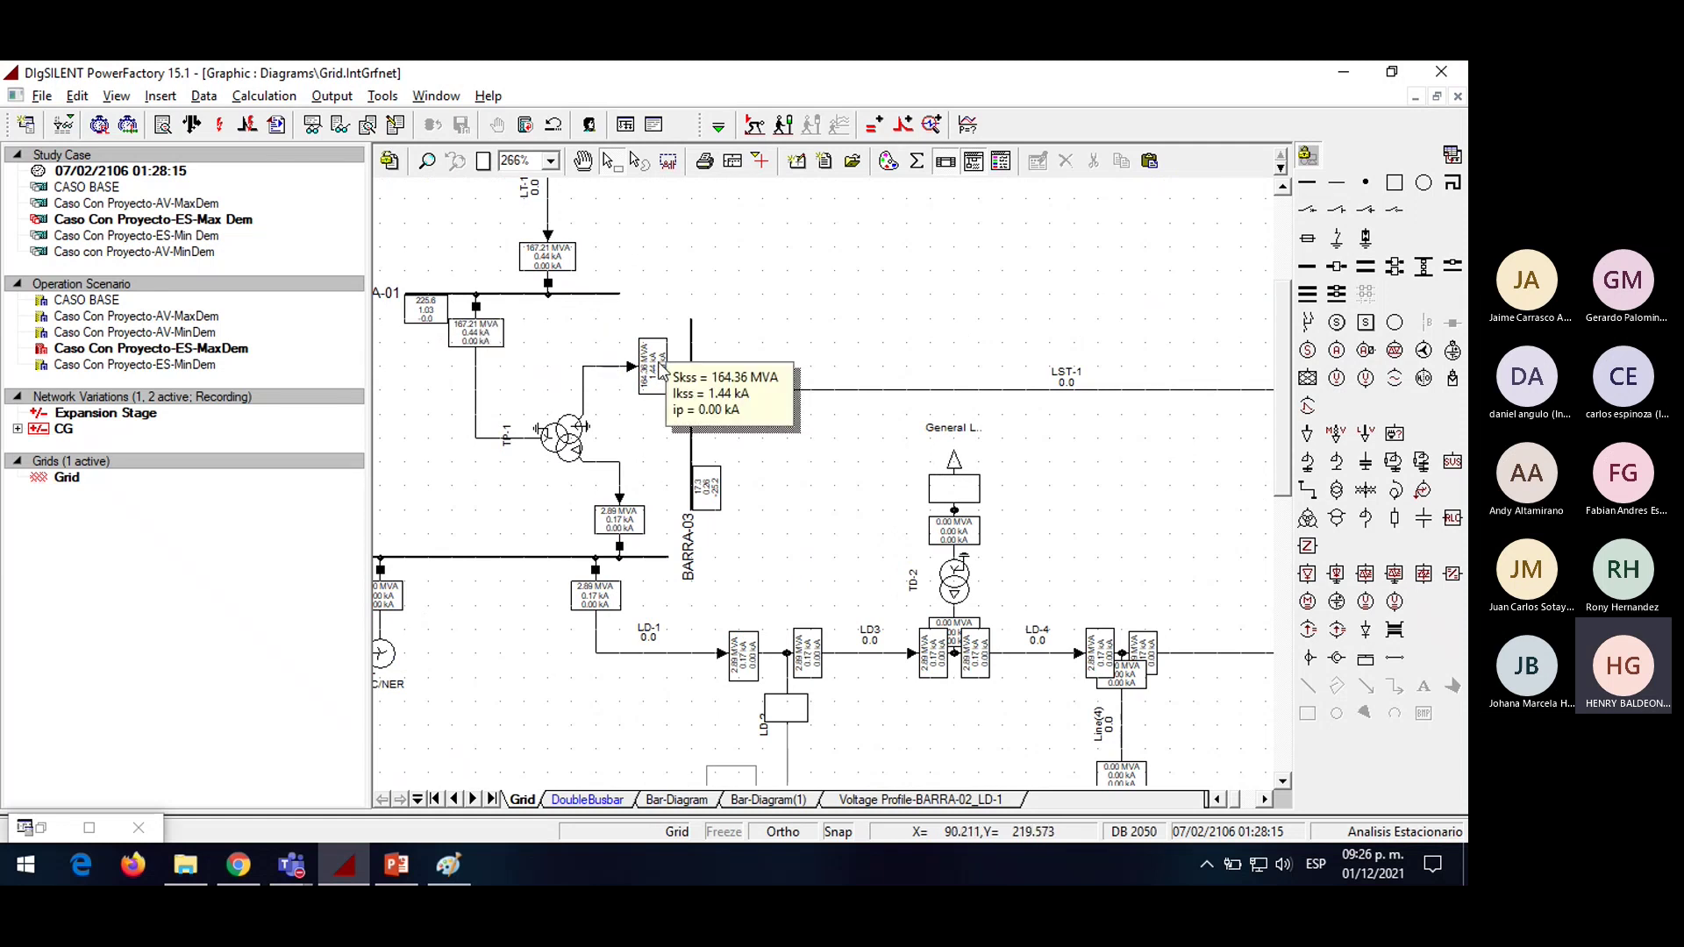
Trace the short-circuit contribution from TP-1 along the LD feeder to BARRA-4 and BARRA-5, and back to the faulted BARRA-04
scroll(659, 369, down, 2)
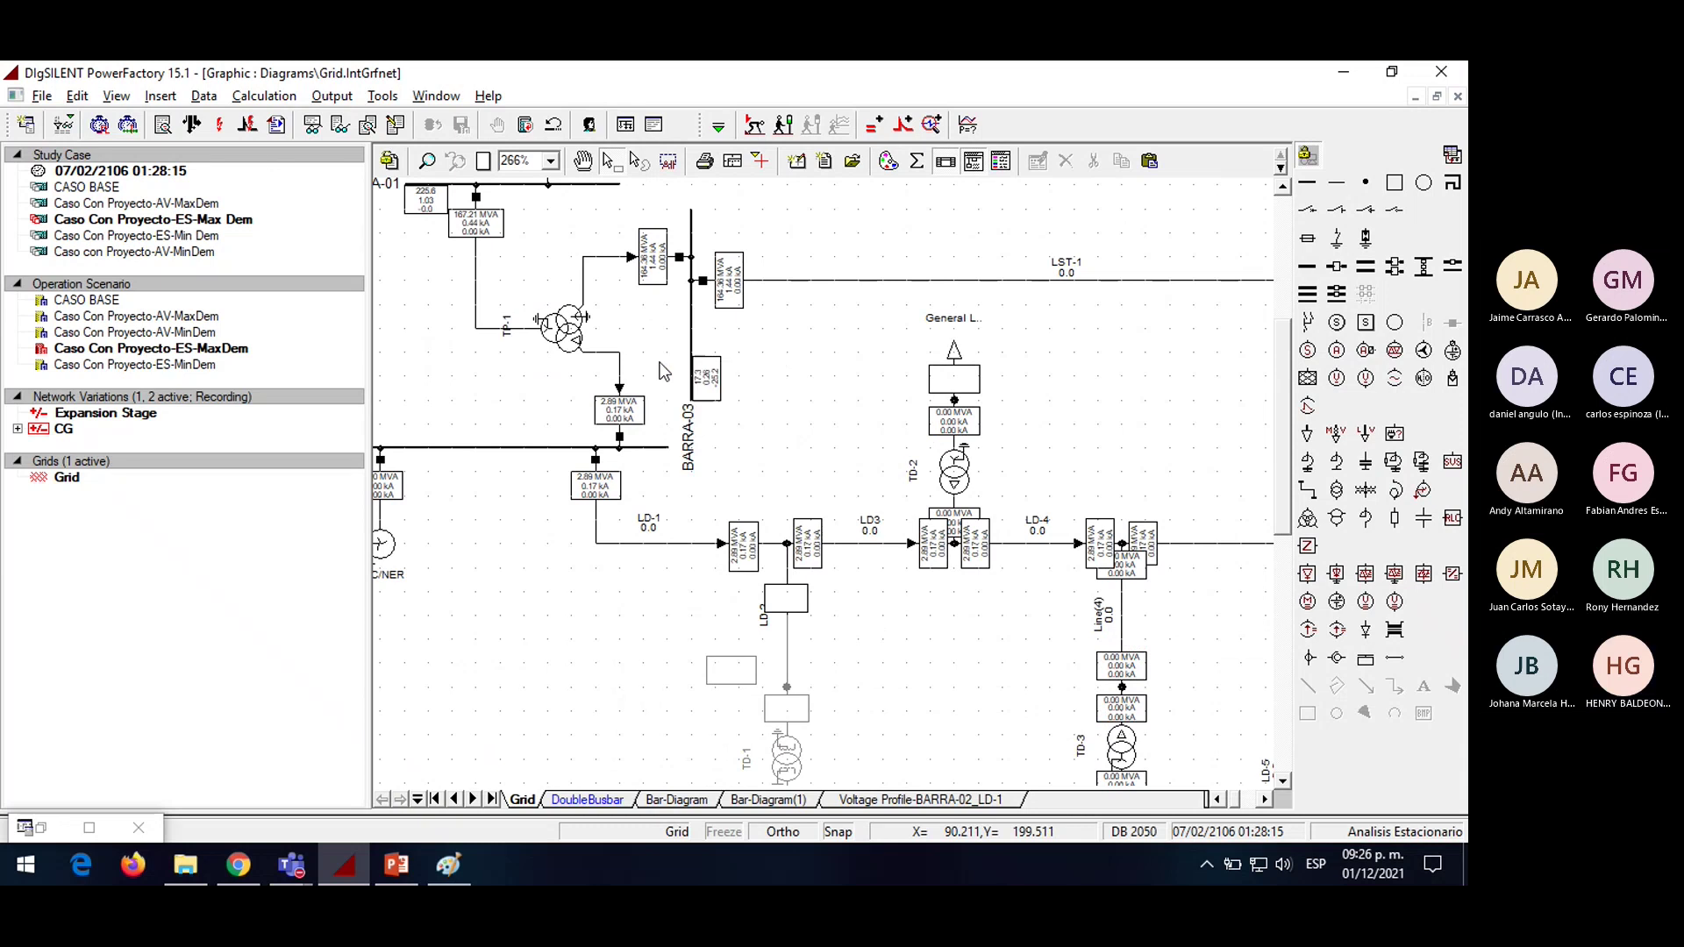
scroll(625, 366, down, 3)
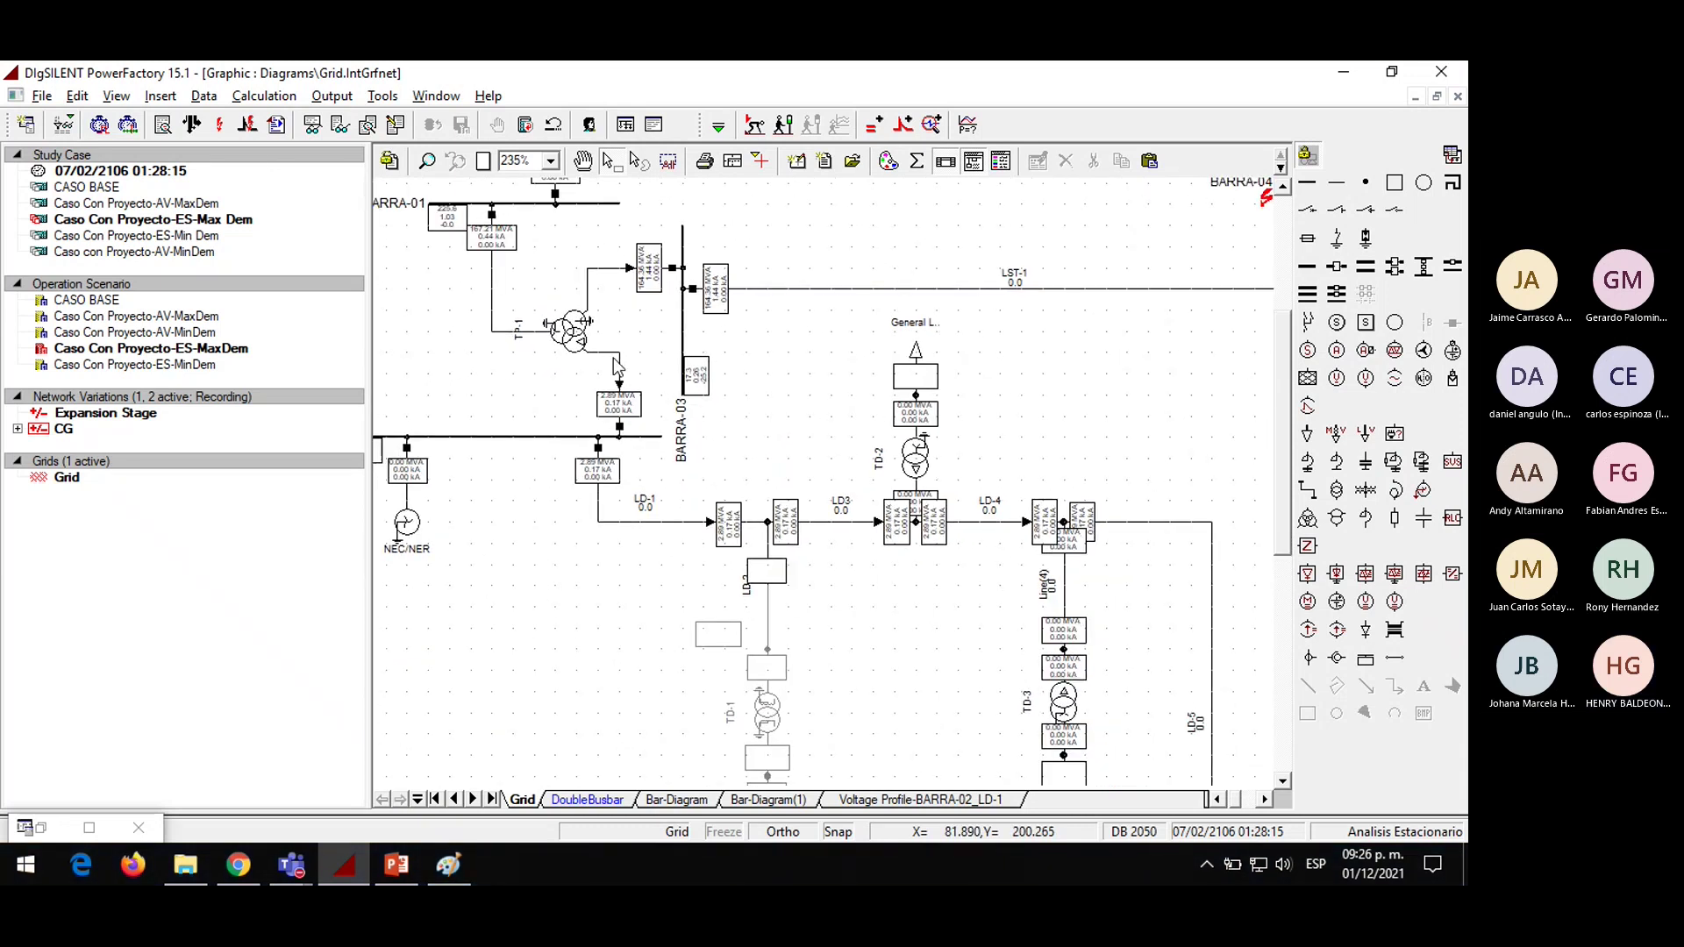
scroll(618, 366, down, 3)
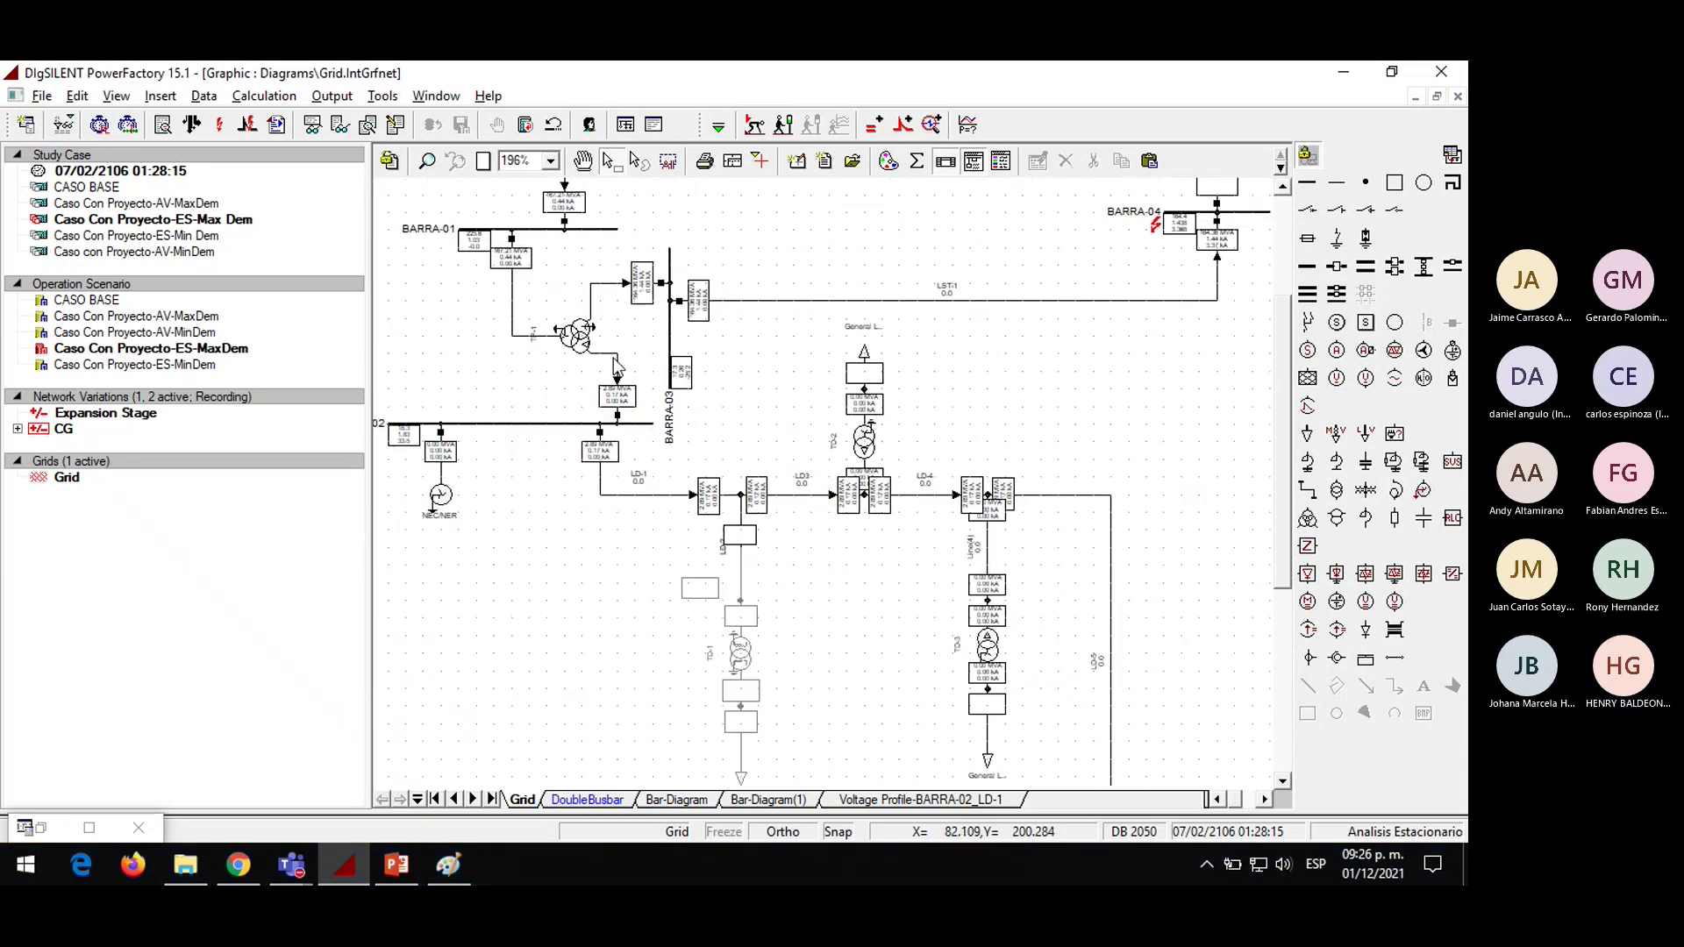
scroll(641, 220, up, 2)
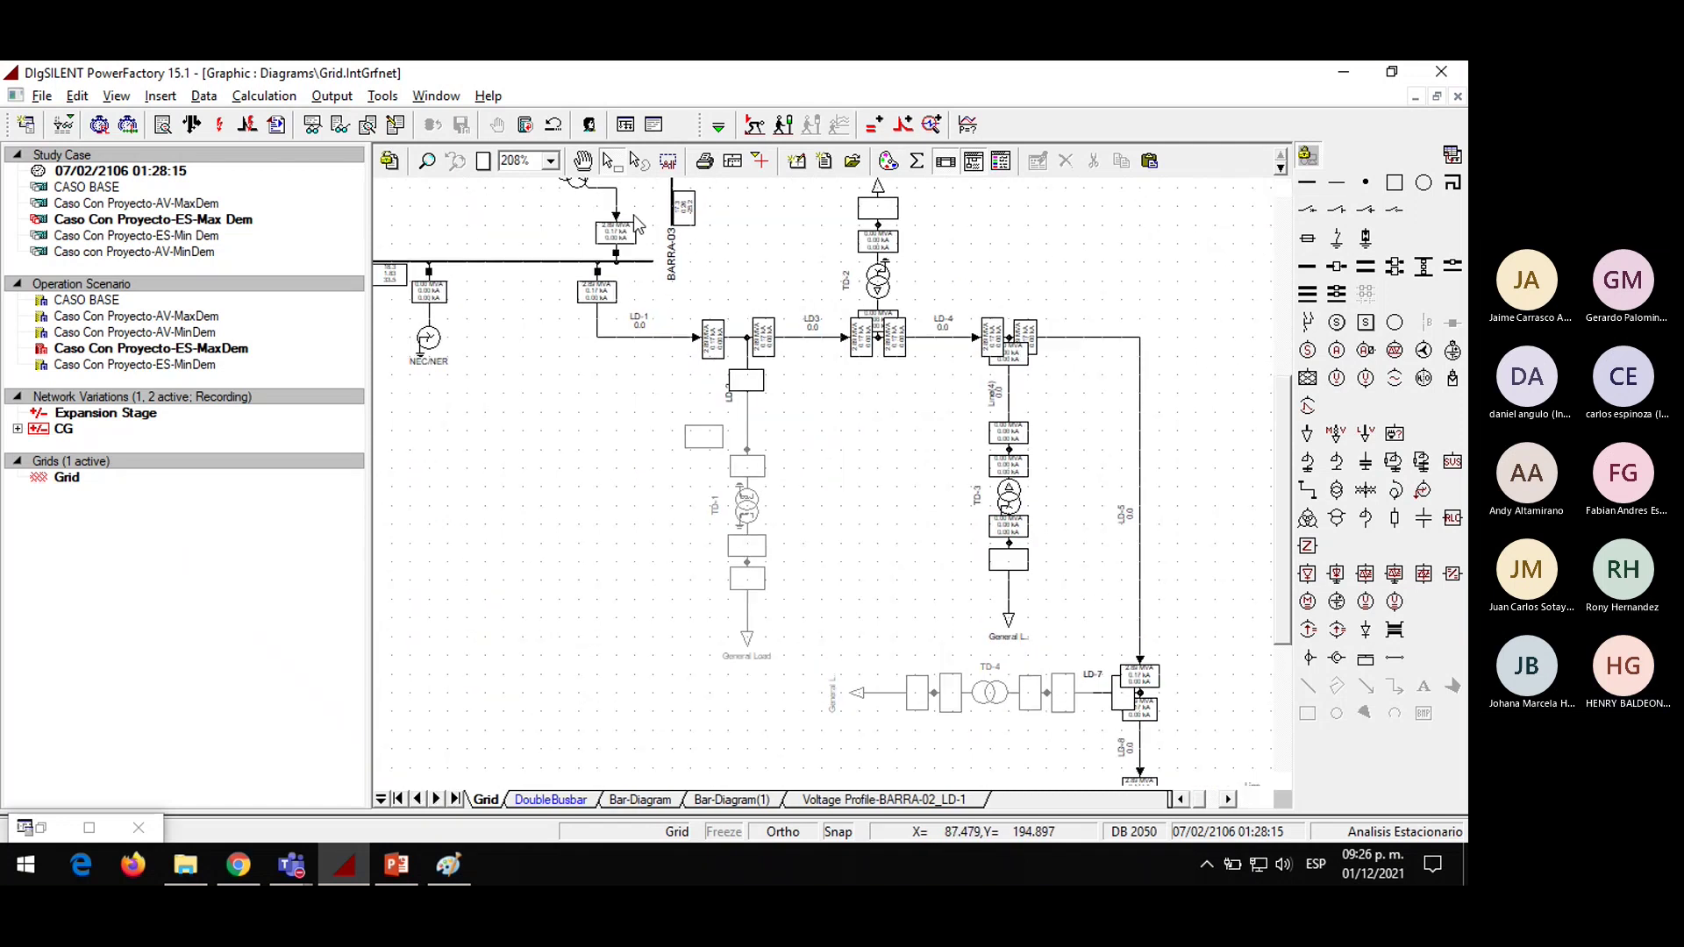
scroll(570, 298, down, 4)
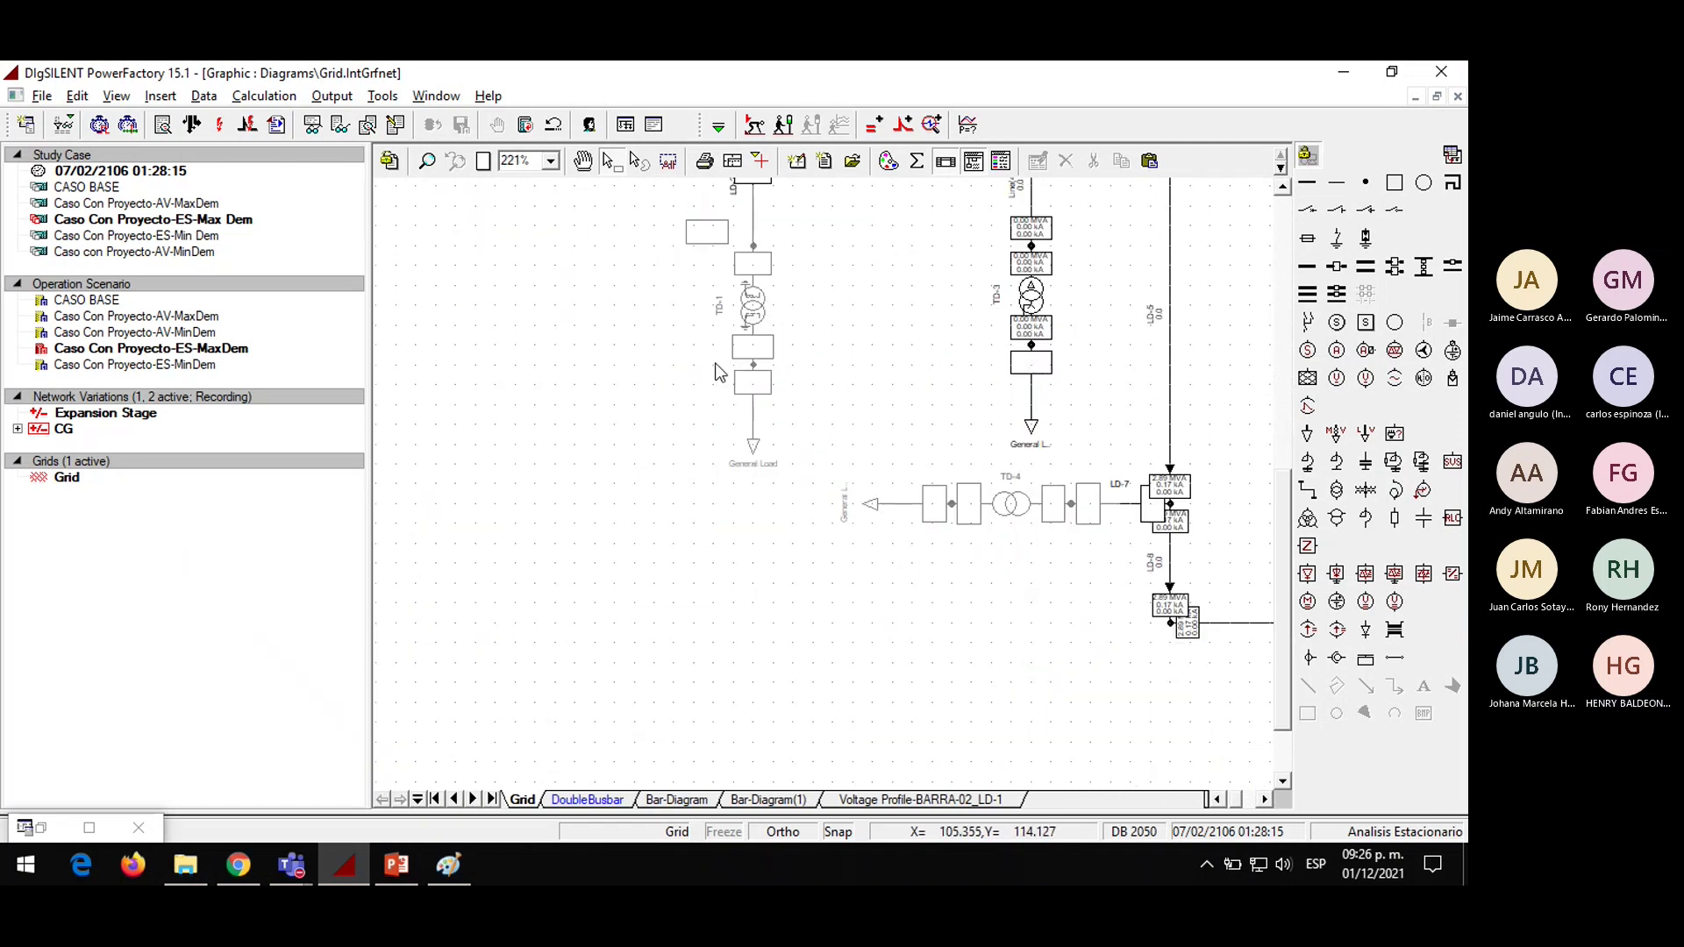
scroll(596, 377, down, 3)
scroll(592, 413, down, 1)
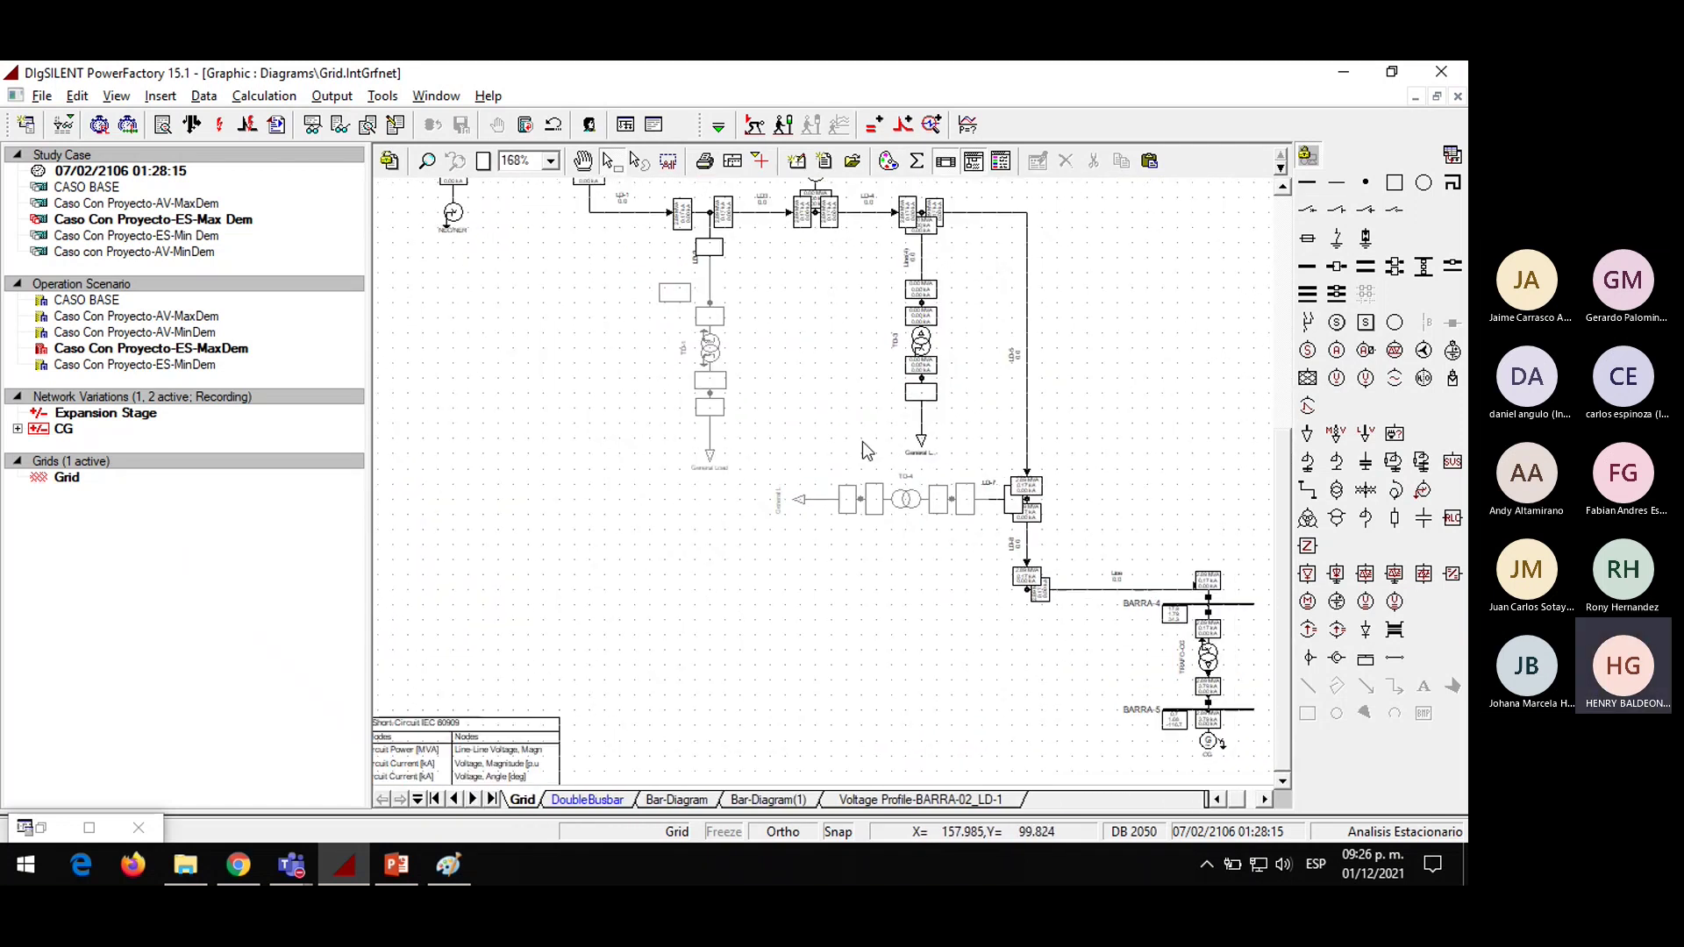
scroll(501, 440, up, 3)
scroll(614, 244, up, 8)
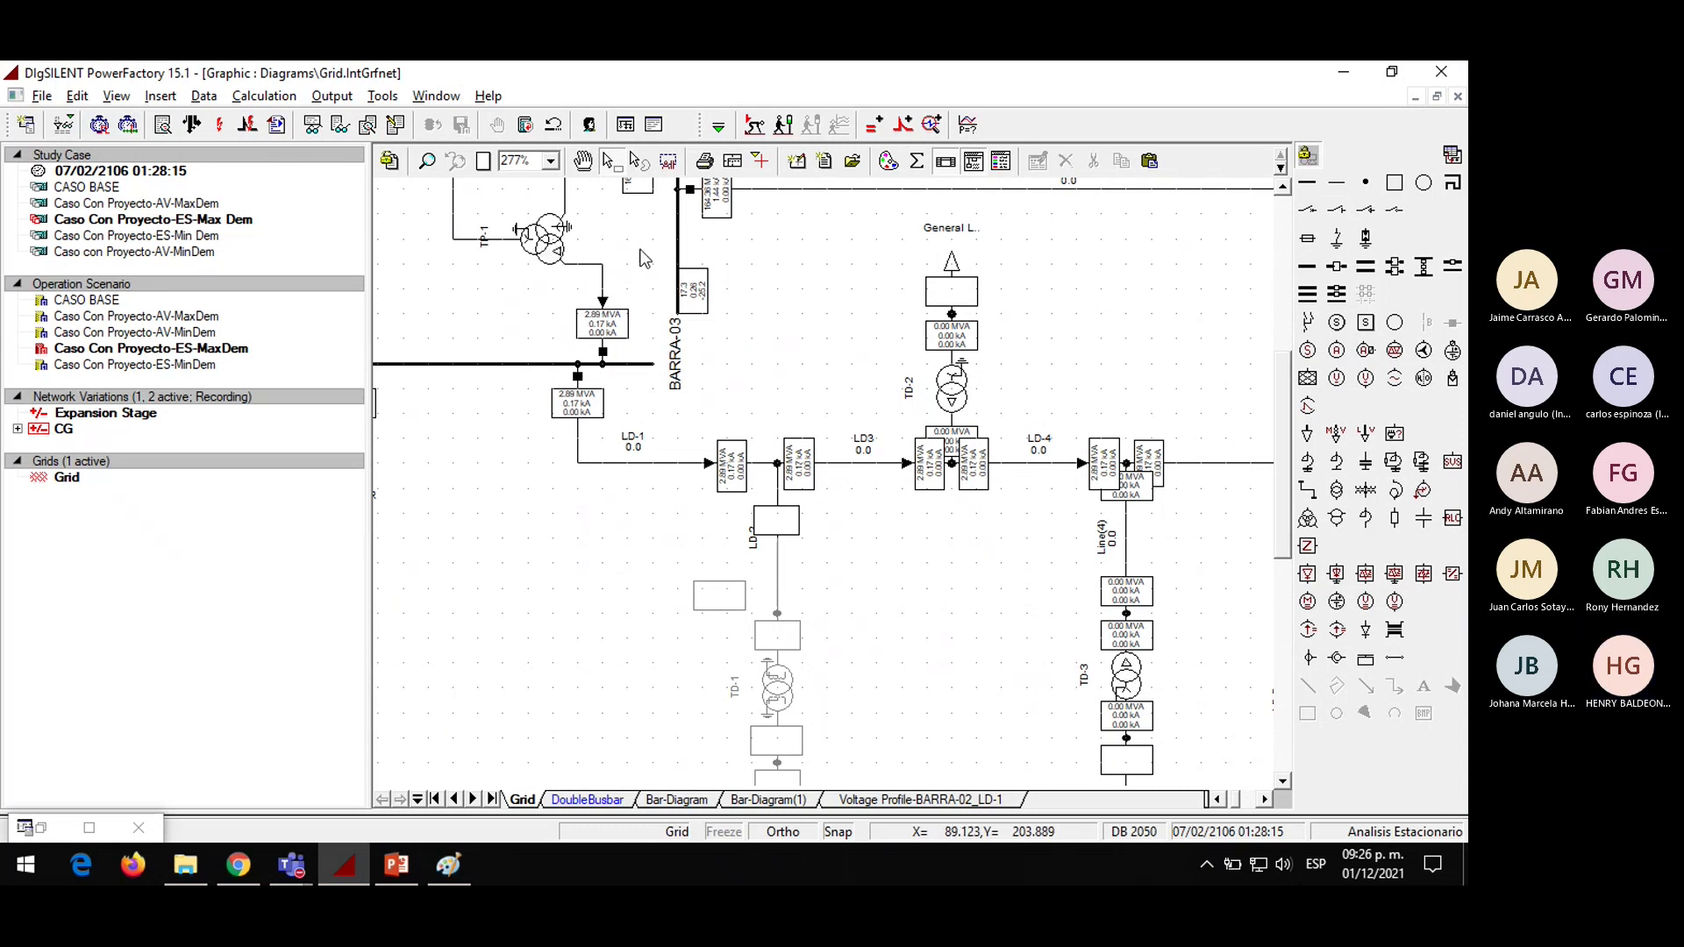
scroll(792, 307, up, 1)
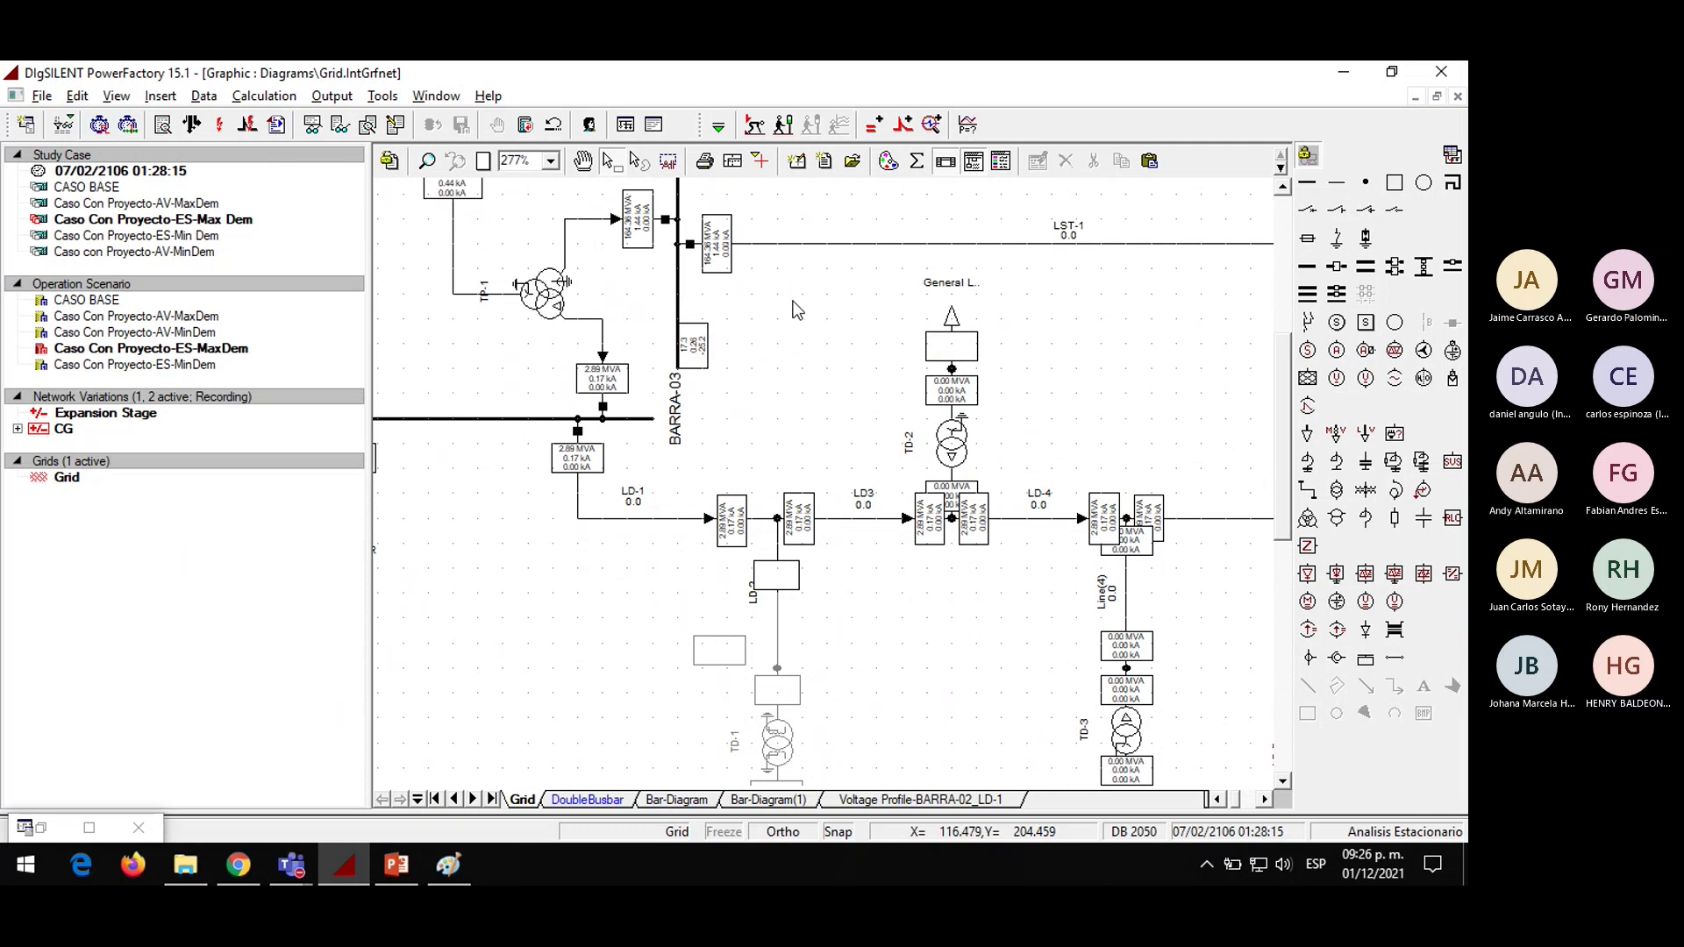
scroll(626, 328, down, 3)
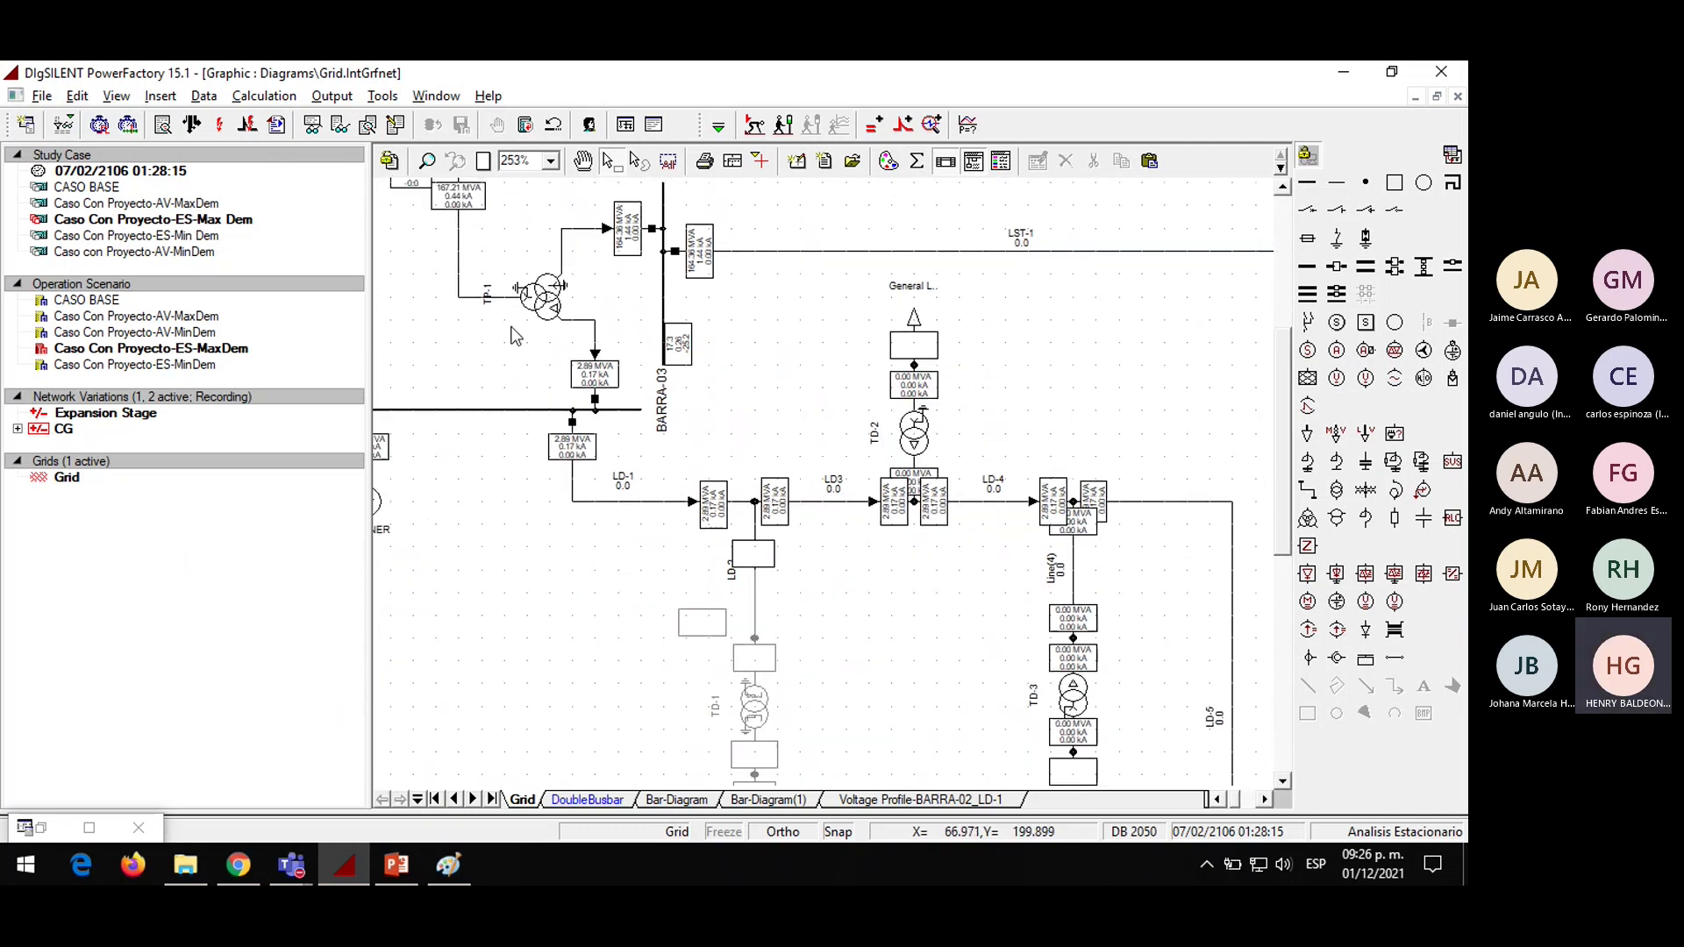
scroll(530, 338, down, 1)
scroll(1121, 205, up, 2)
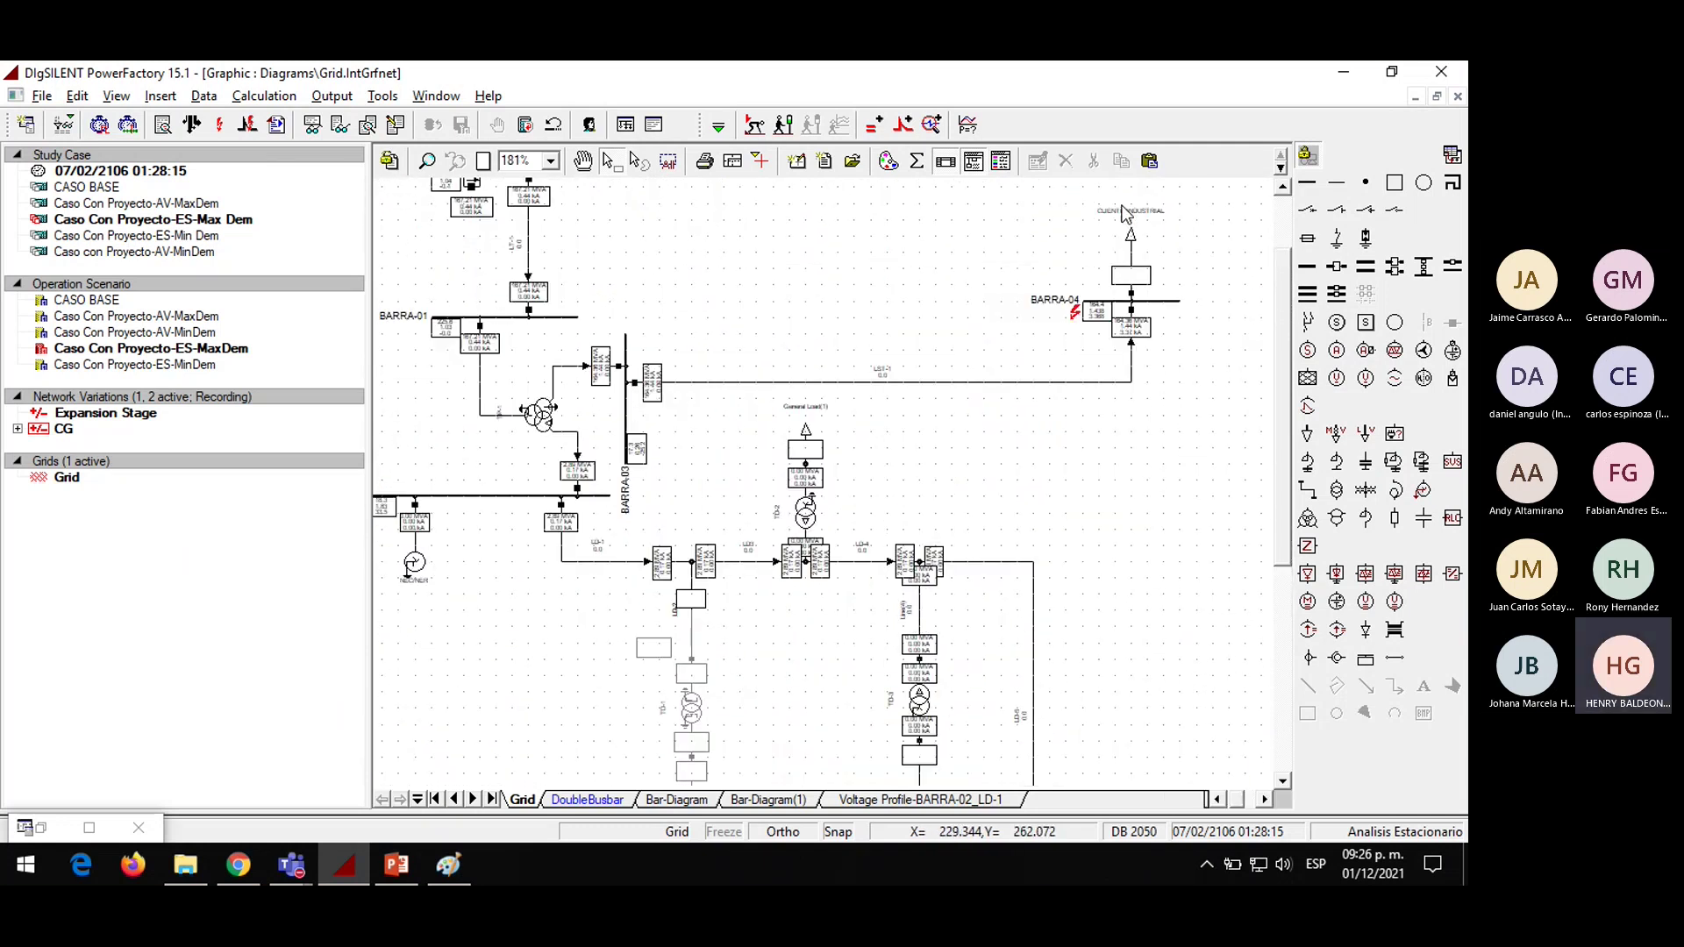
scroll(1149, 255, up, 2)
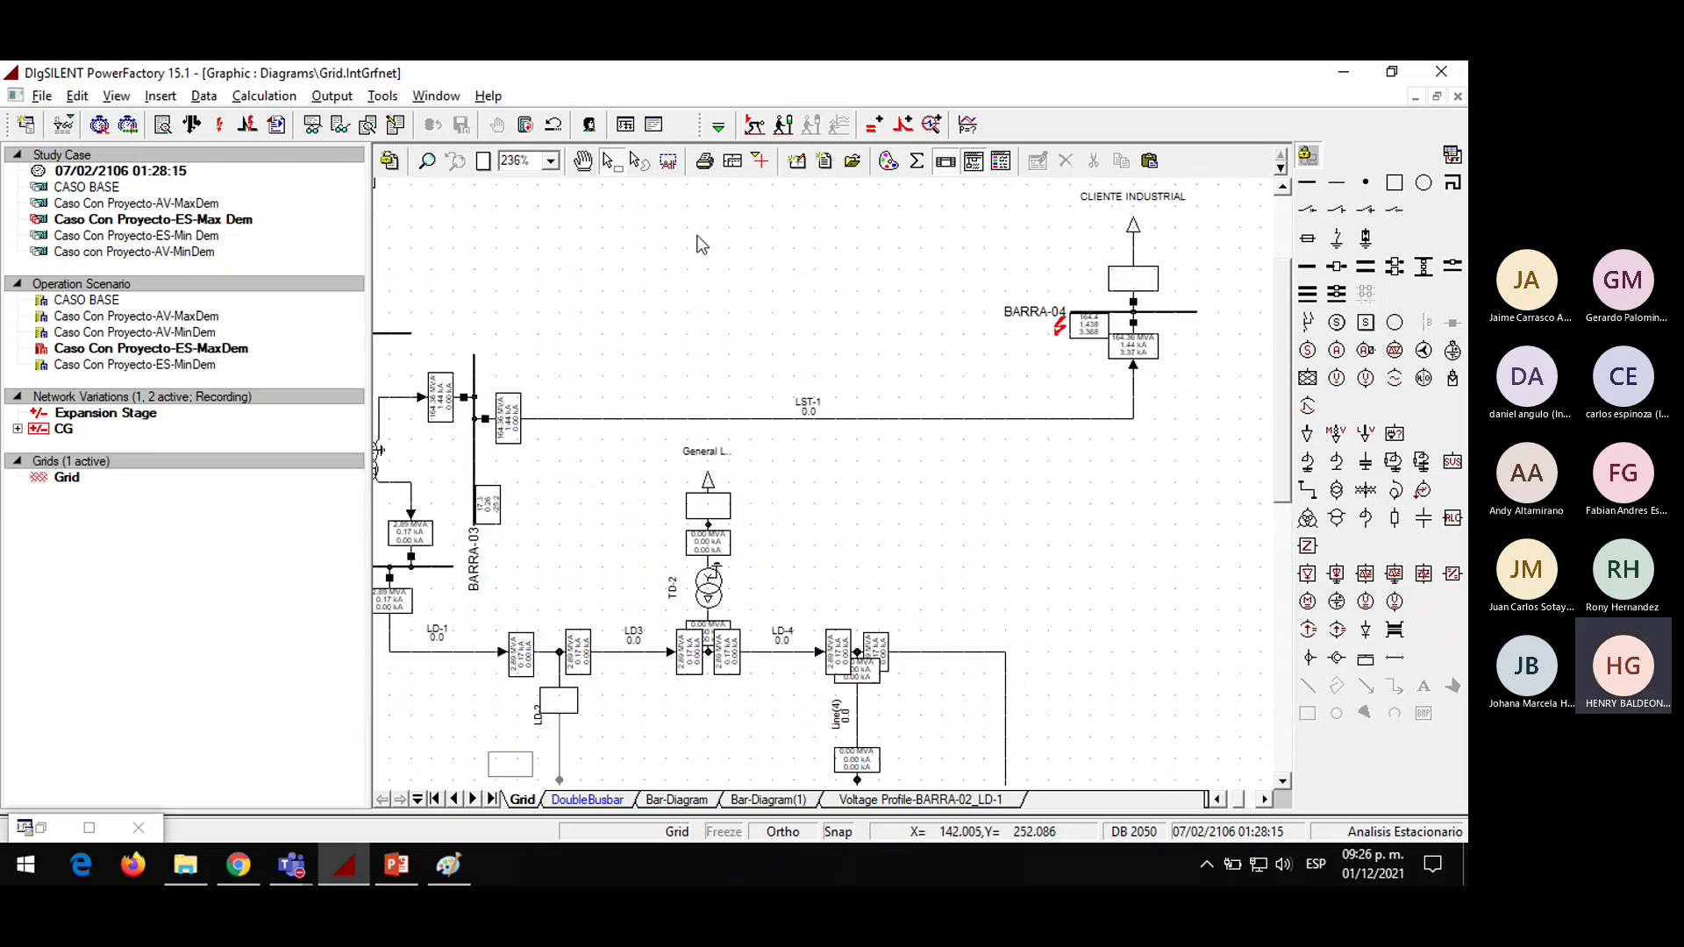
Rerun the IEC 60909 short-circuit calculation at BARRA-04 and review the branch results from line LST-1 down to the BARRA-4 feeder end
click(219, 125)
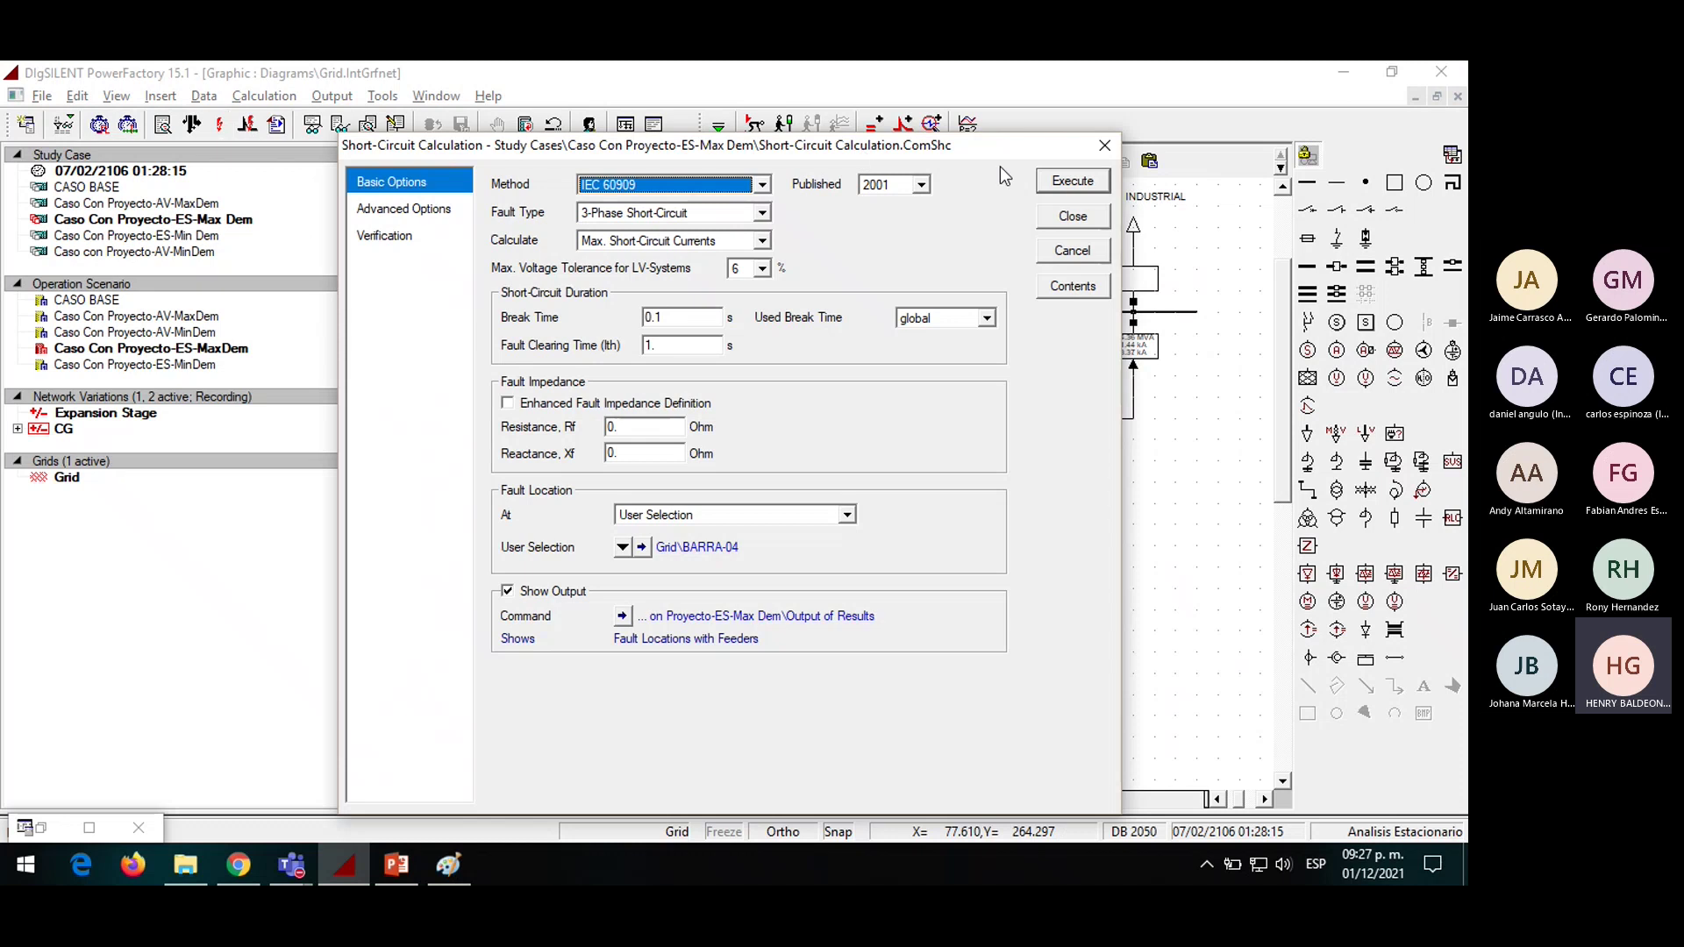
click(1073, 182)
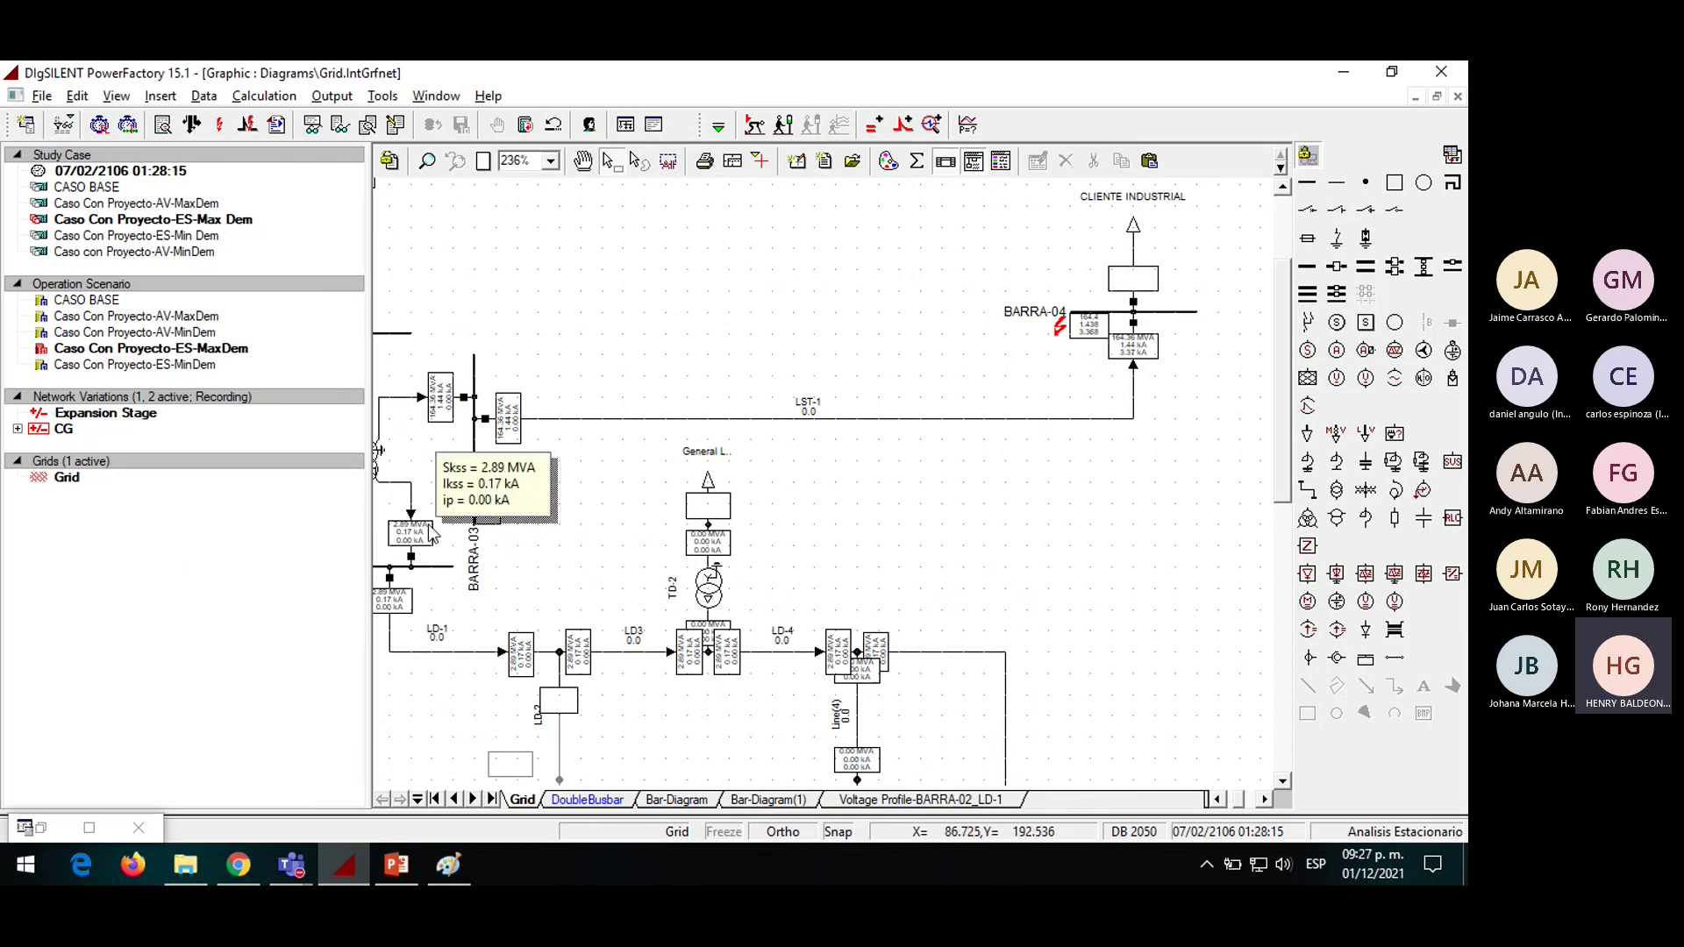
mouse_move(1134, 361)
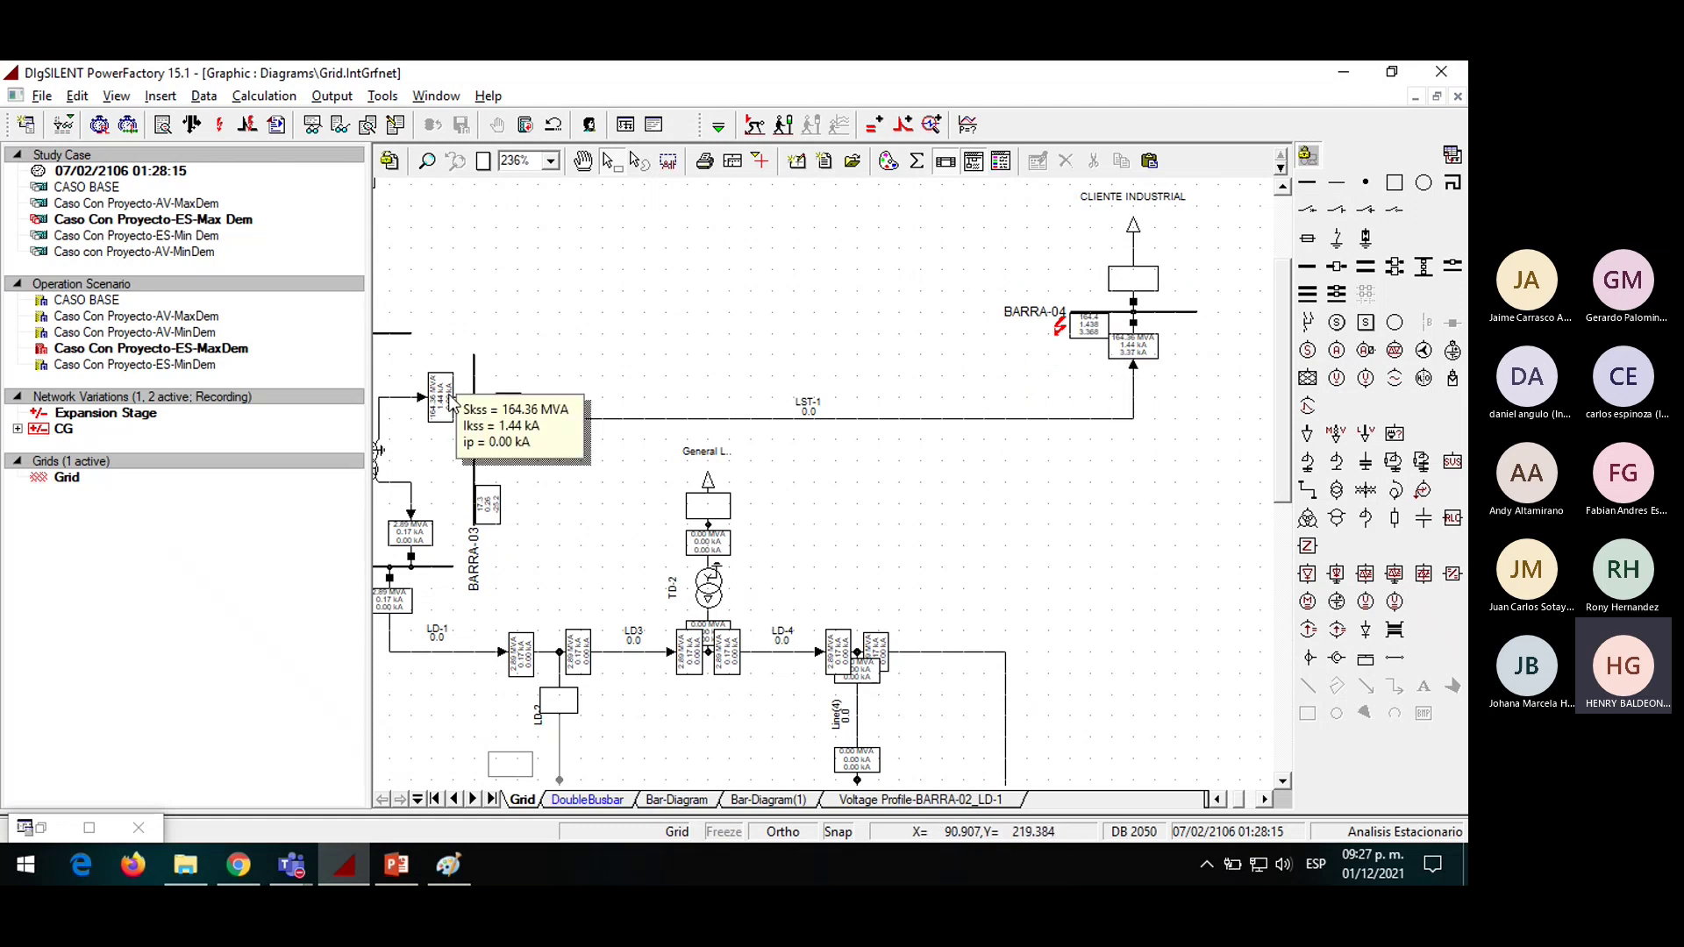
mouse_move(513, 427)
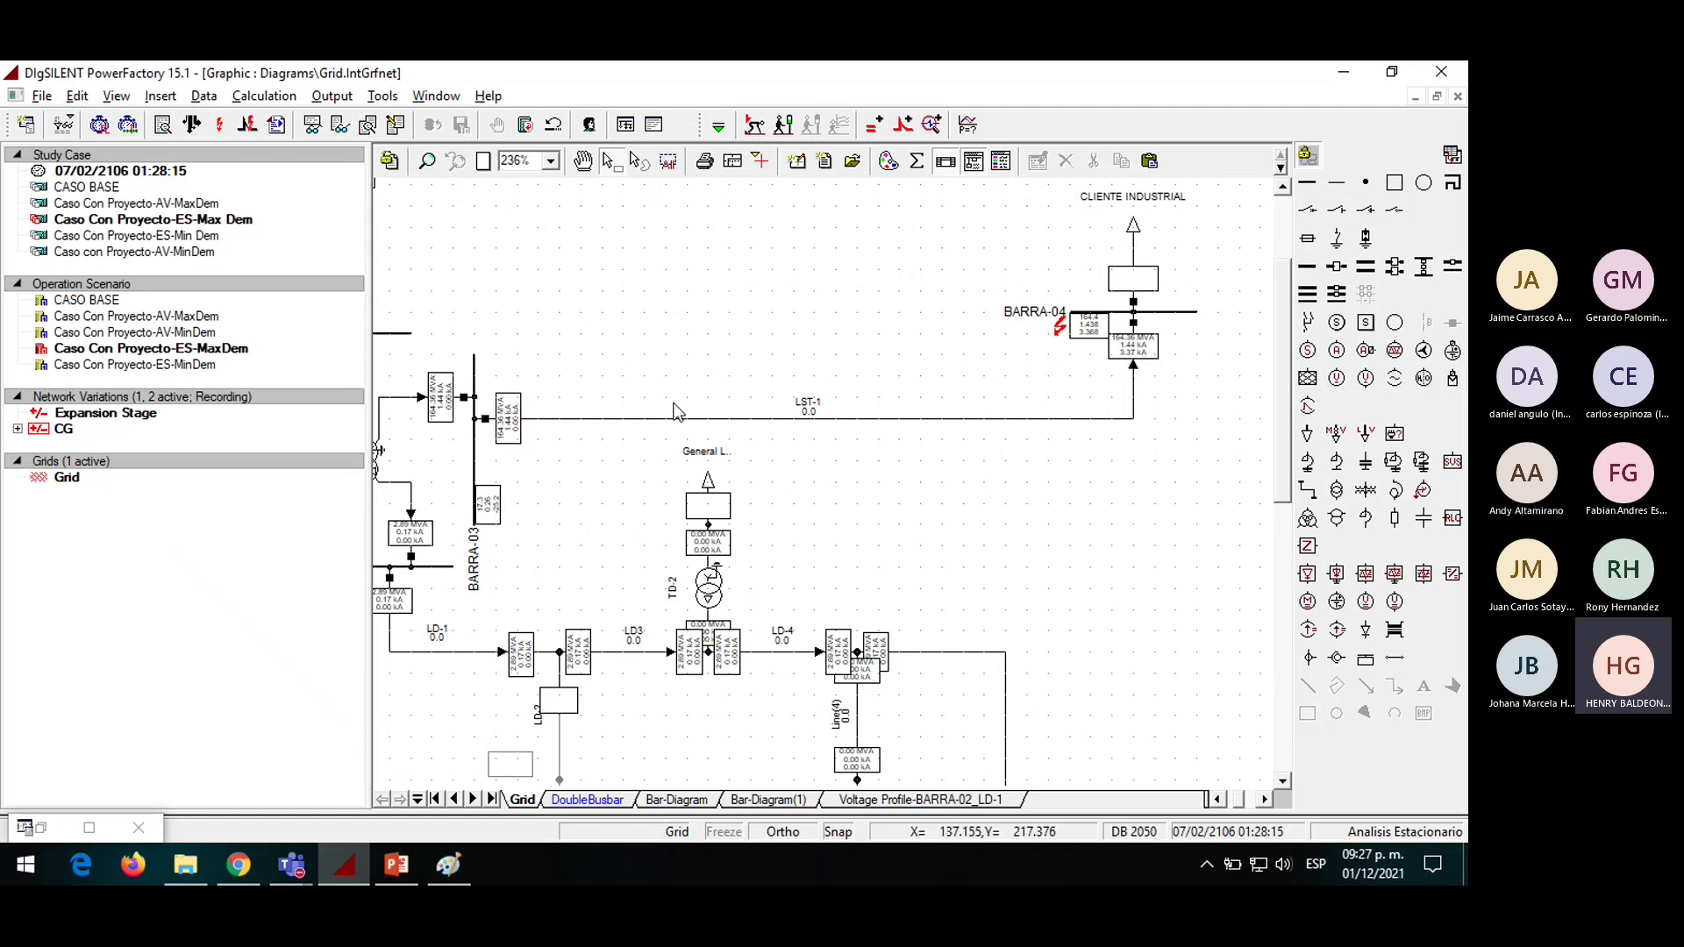
scroll(685, 344, down, 1)
scroll(685, 333, down, 1)
scroll(792, 341, down, 8)
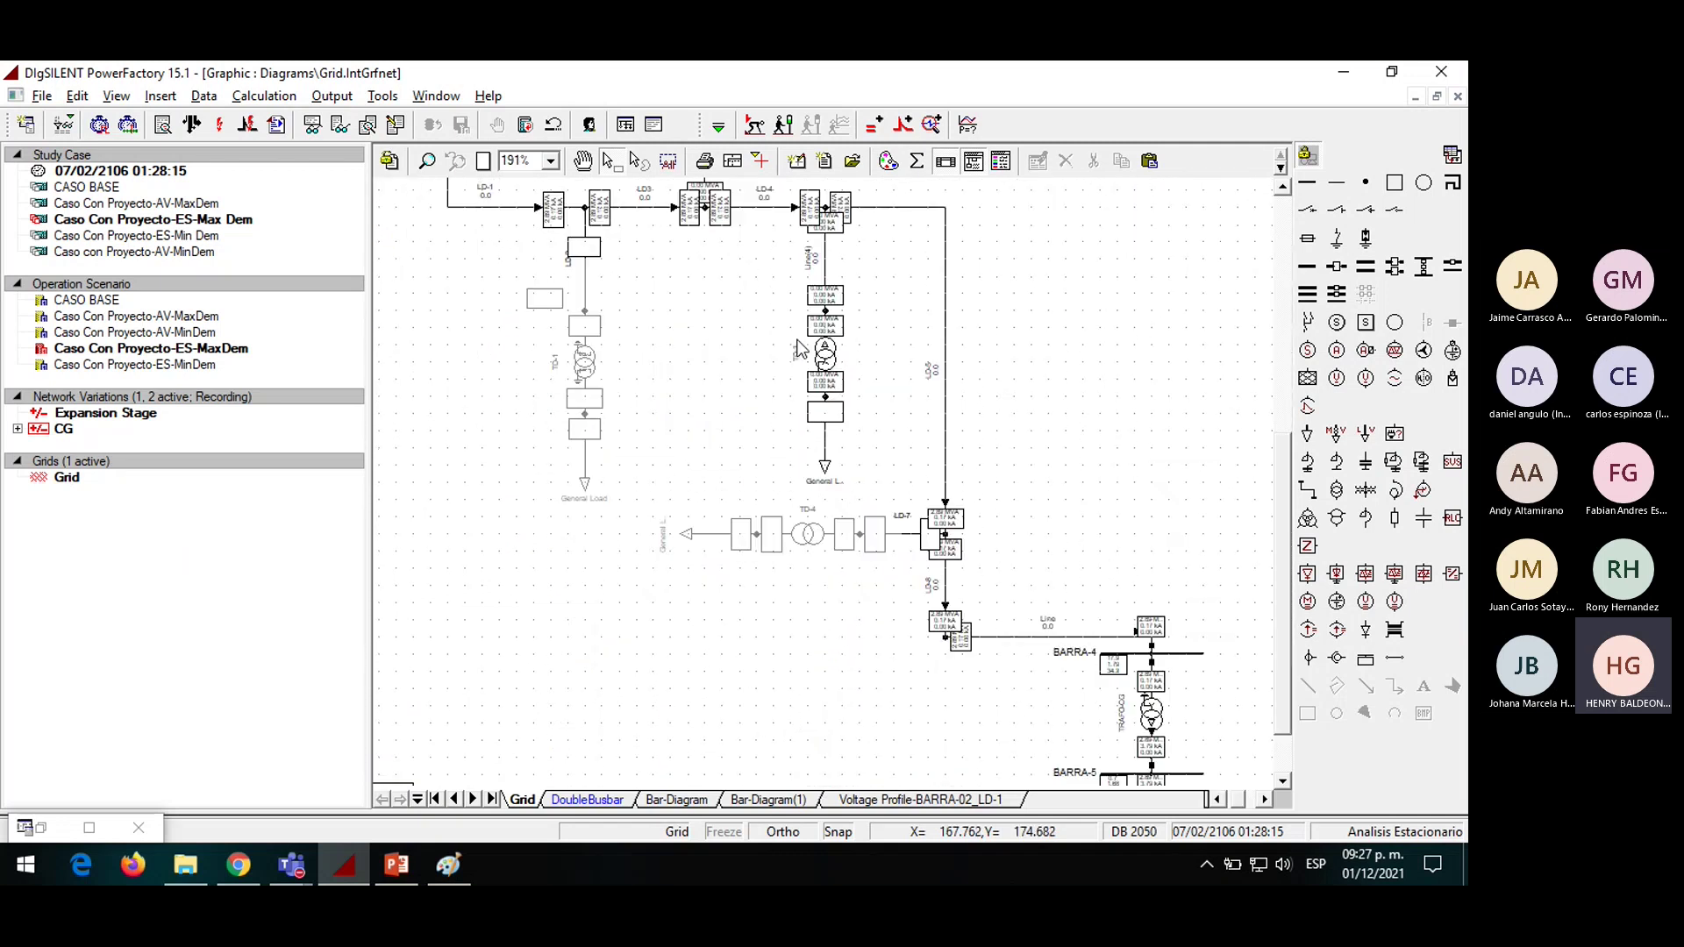
Compare the short-circuit contribution around TRAFO-CG and BARRA-5 with the results at the faulted BARRA-04
scroll(1144, 596, up, 3)
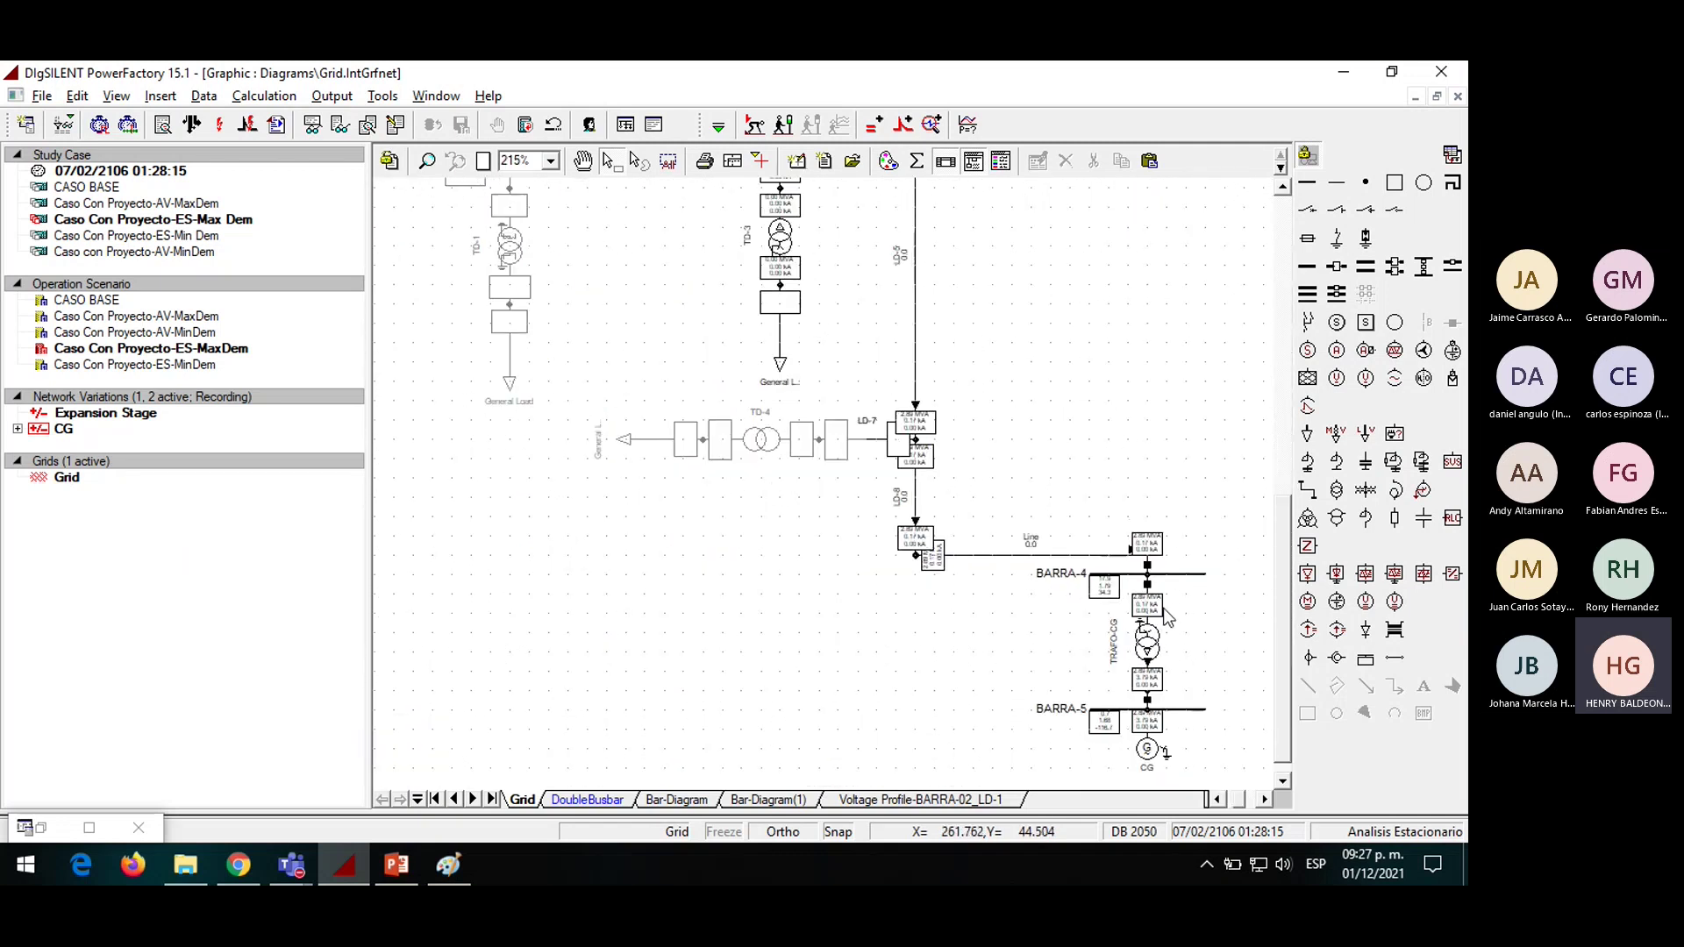
mouse_move(1151, 611)
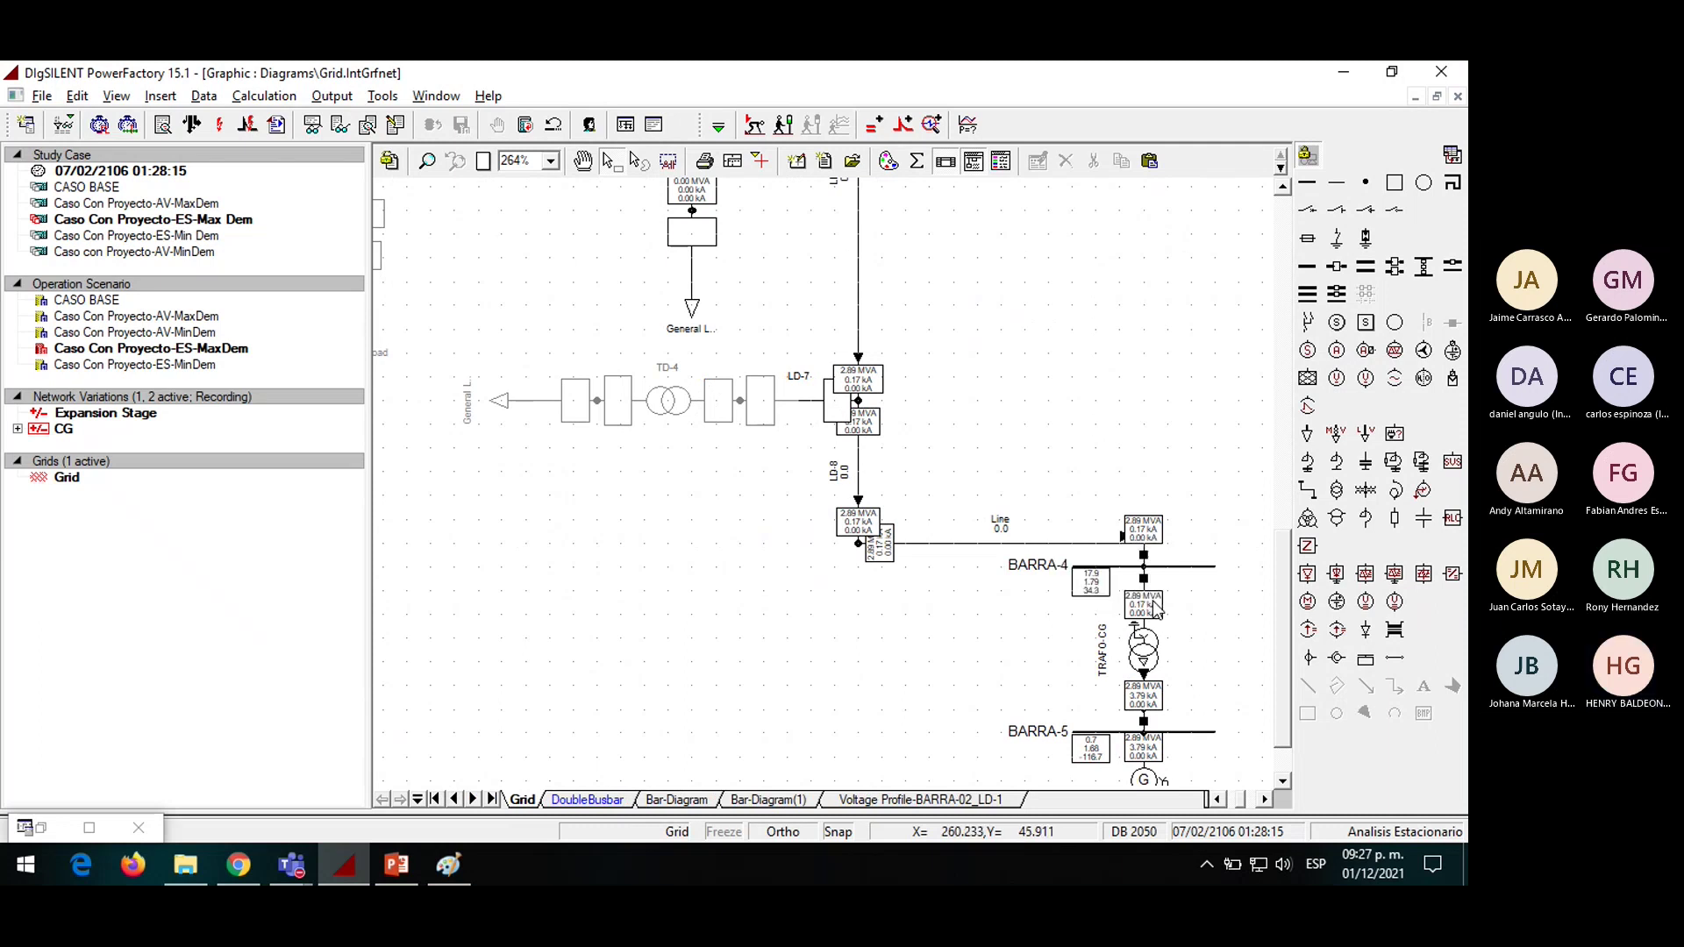
scroll(1097, 599, down, 4)
scroll(1095, 599, up, 3)
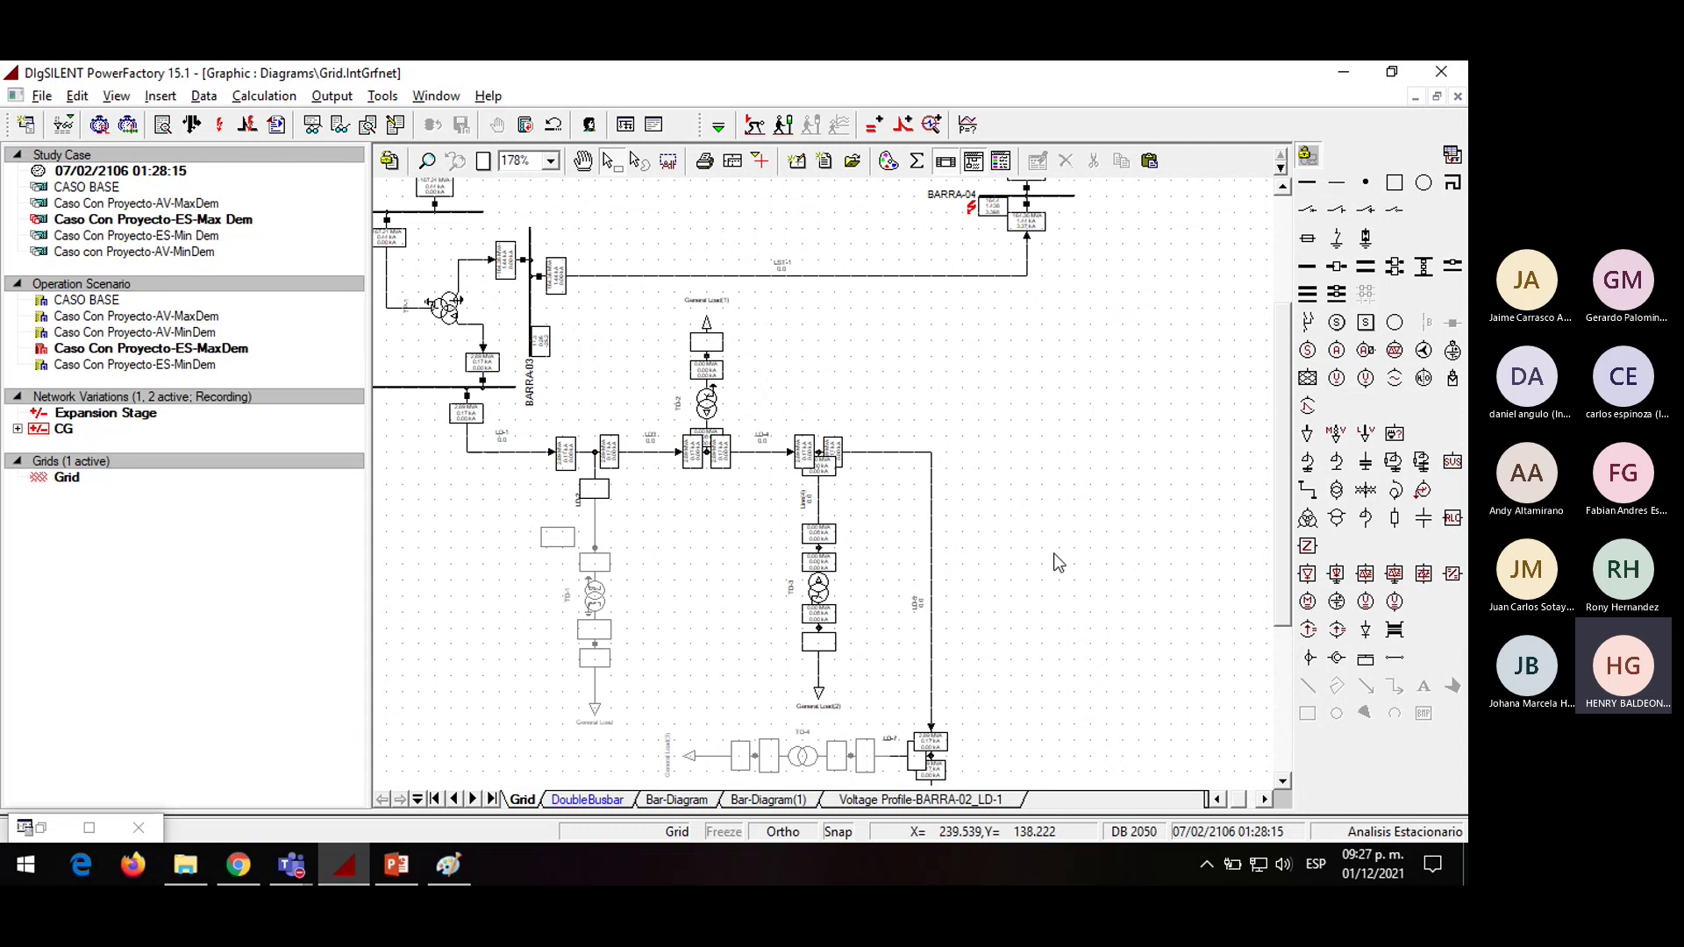
scroll(998, 197, up, 1)
scroll(998, 196, up, 4)
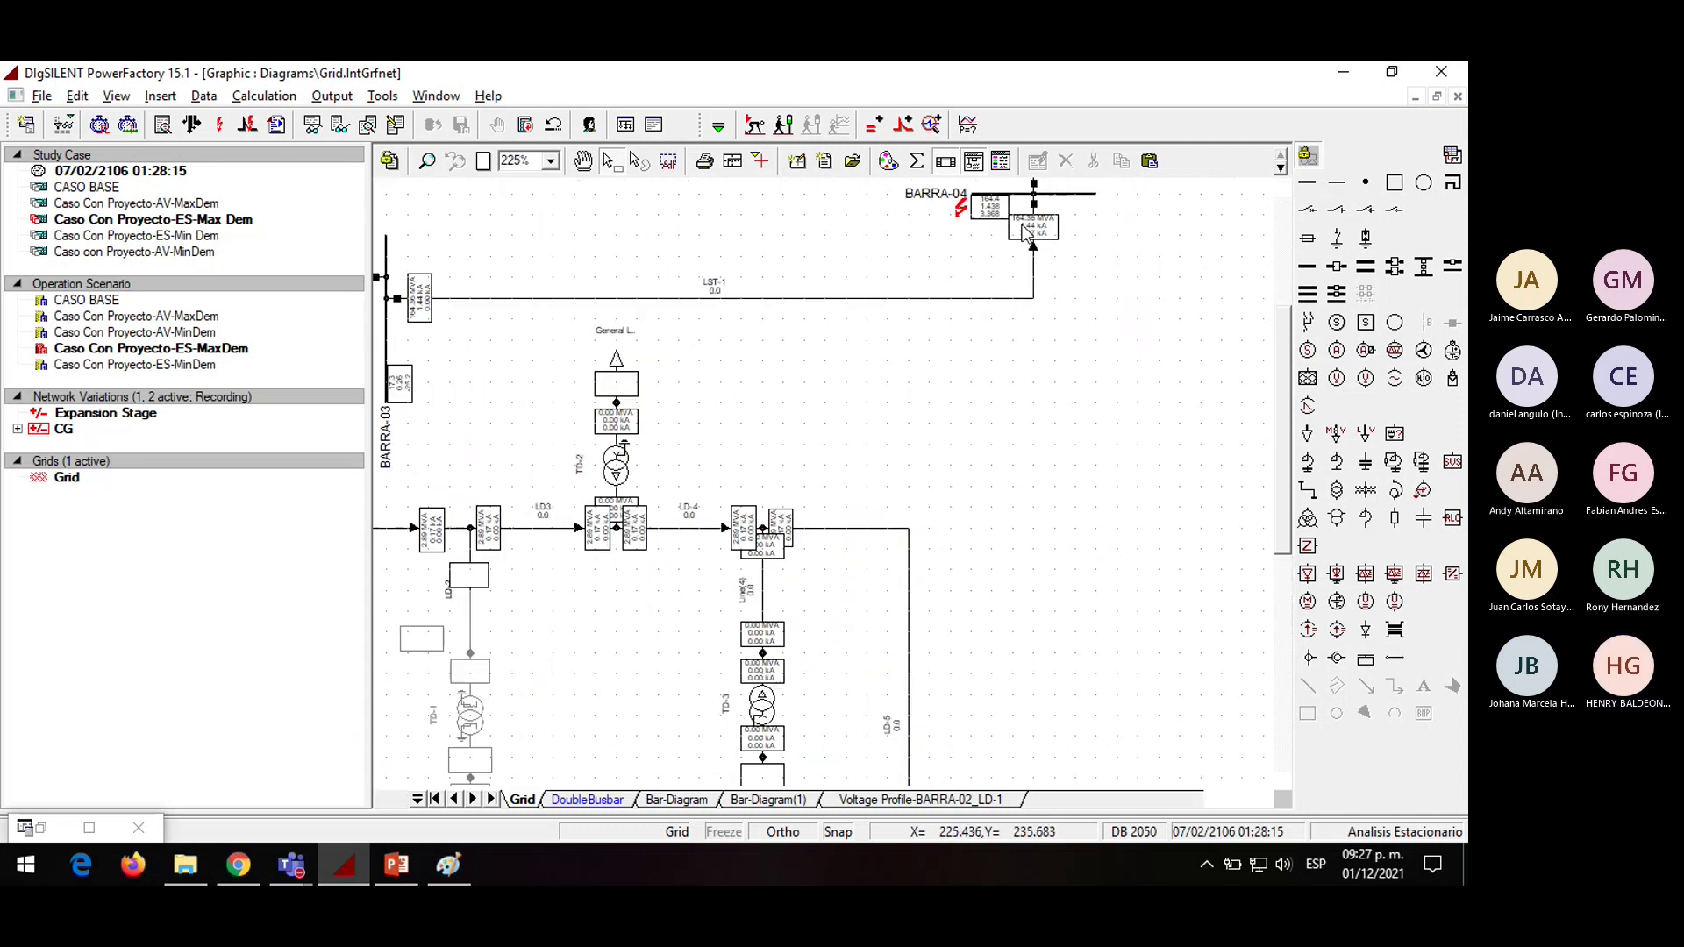
scroll(1125, 272, up, 1)
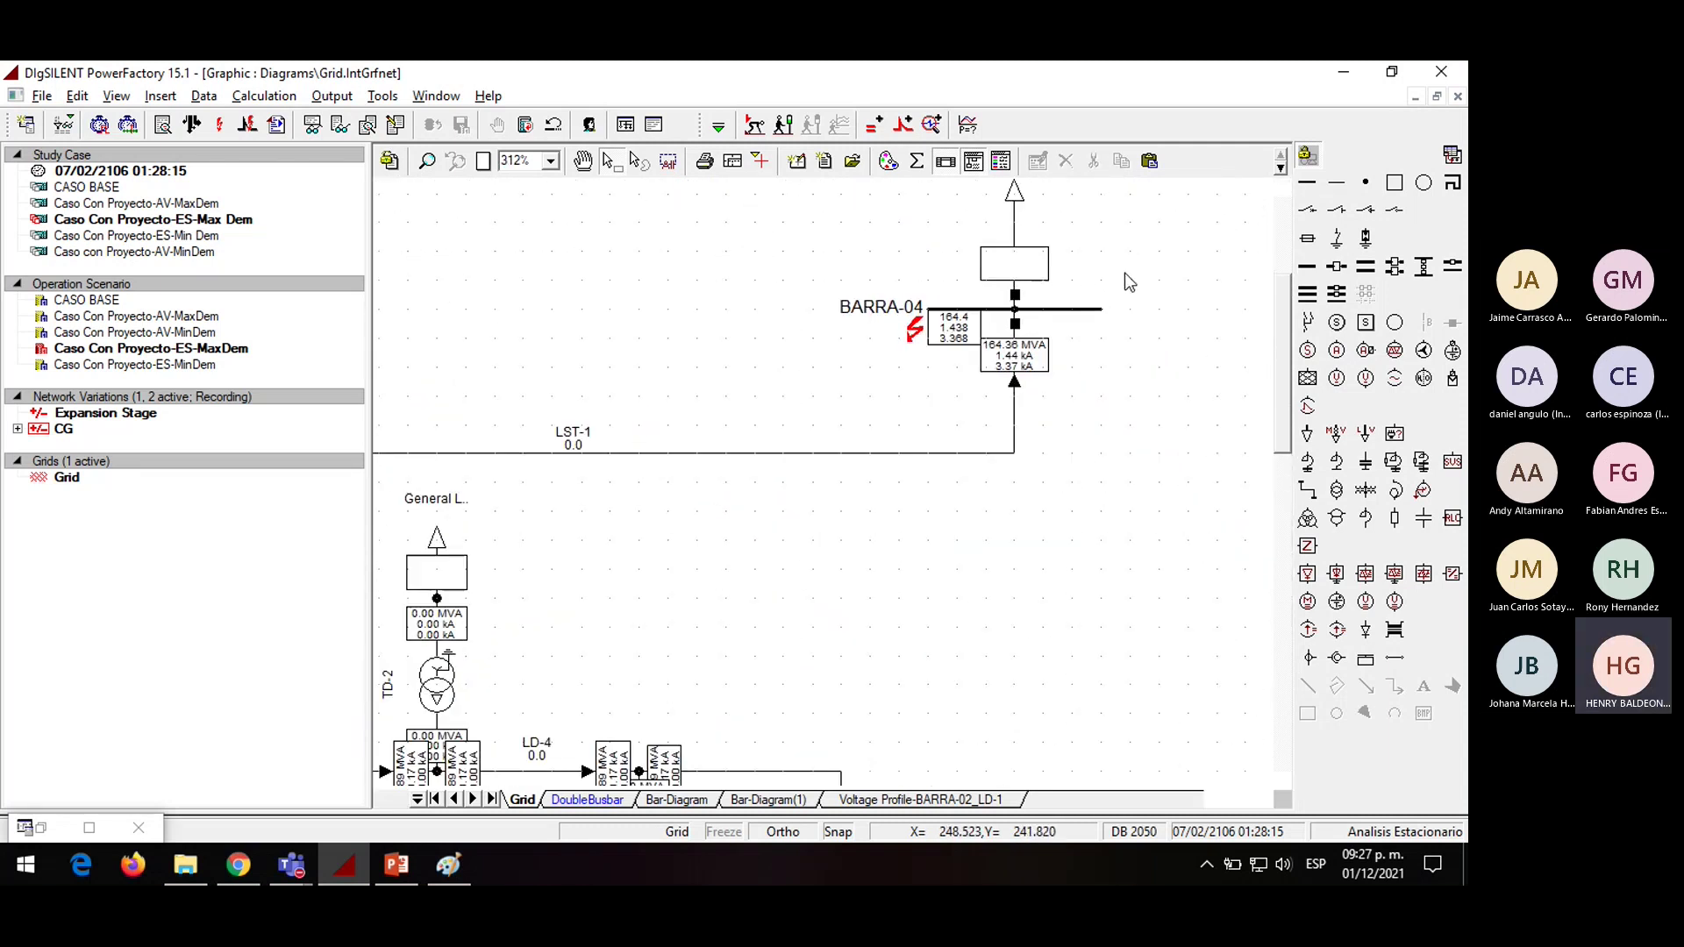
mouse_move(964, 337)
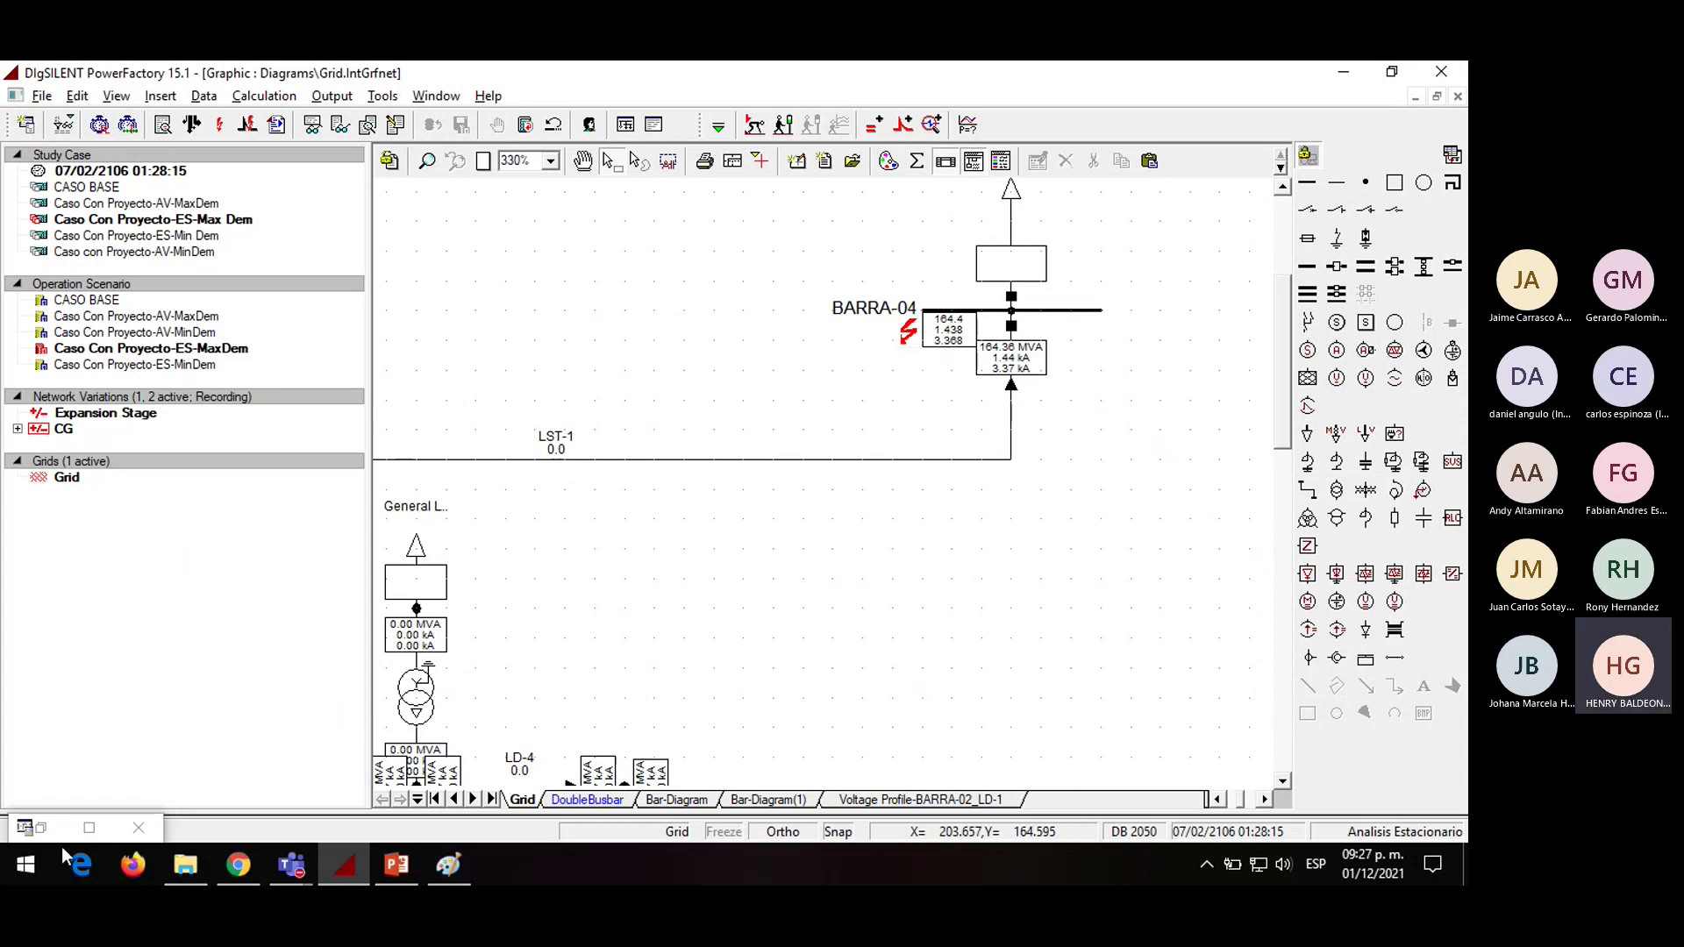
Switch to Excel 2016 and create a blank workbook
click(33, 858)
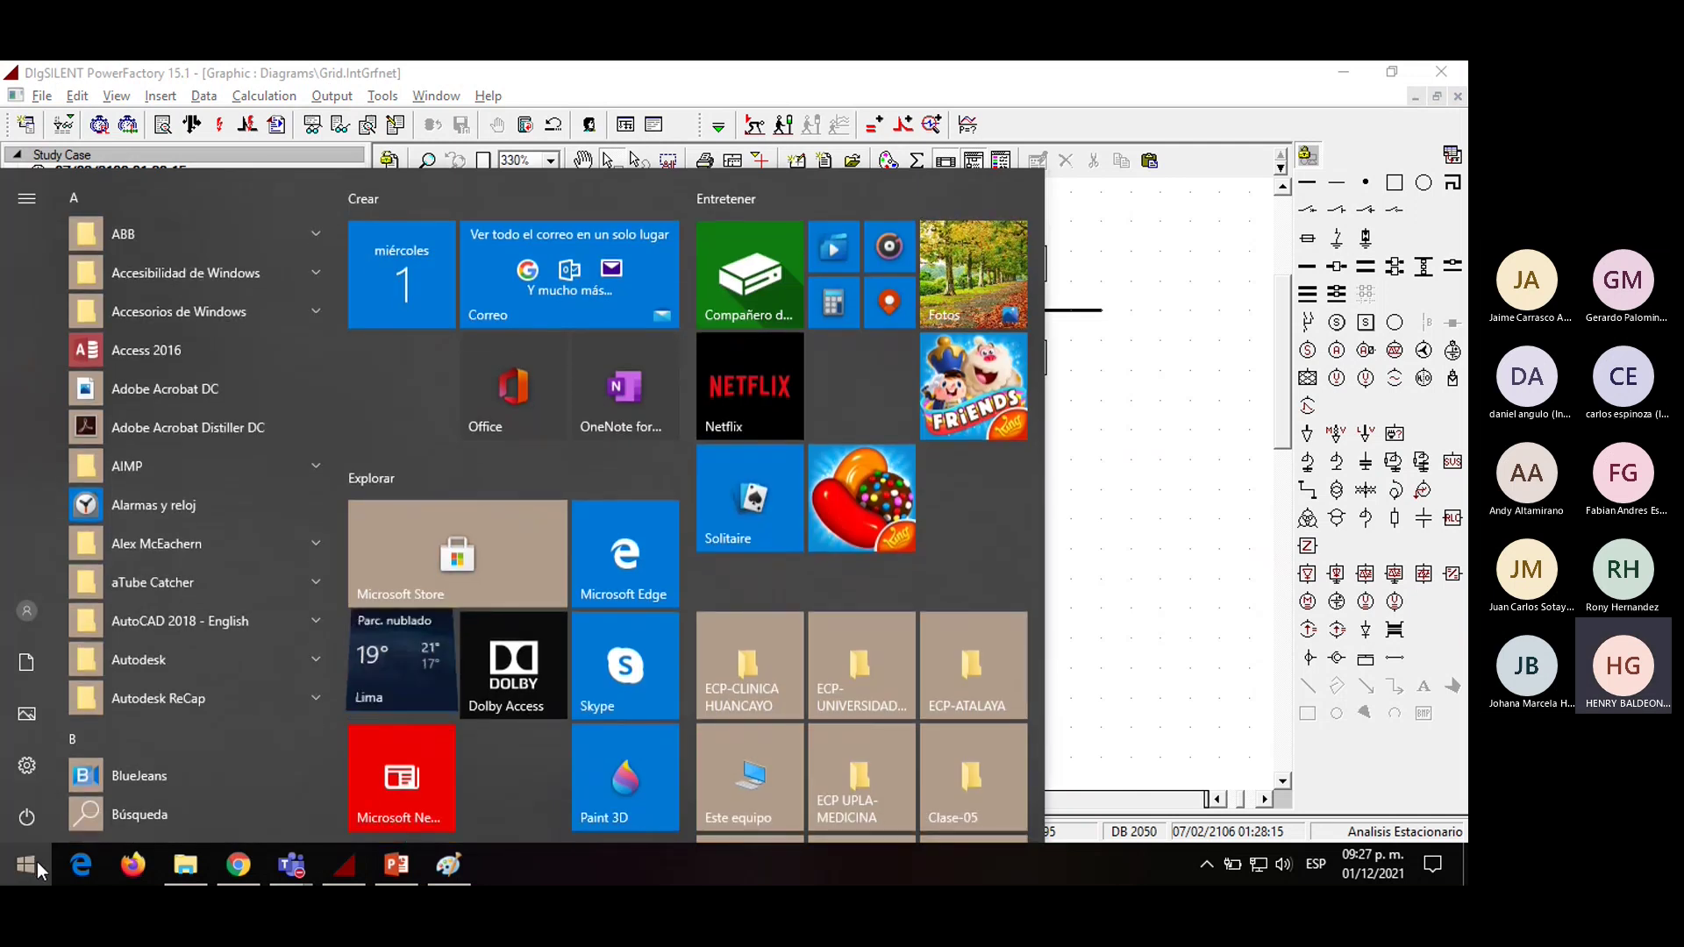
text(EX)
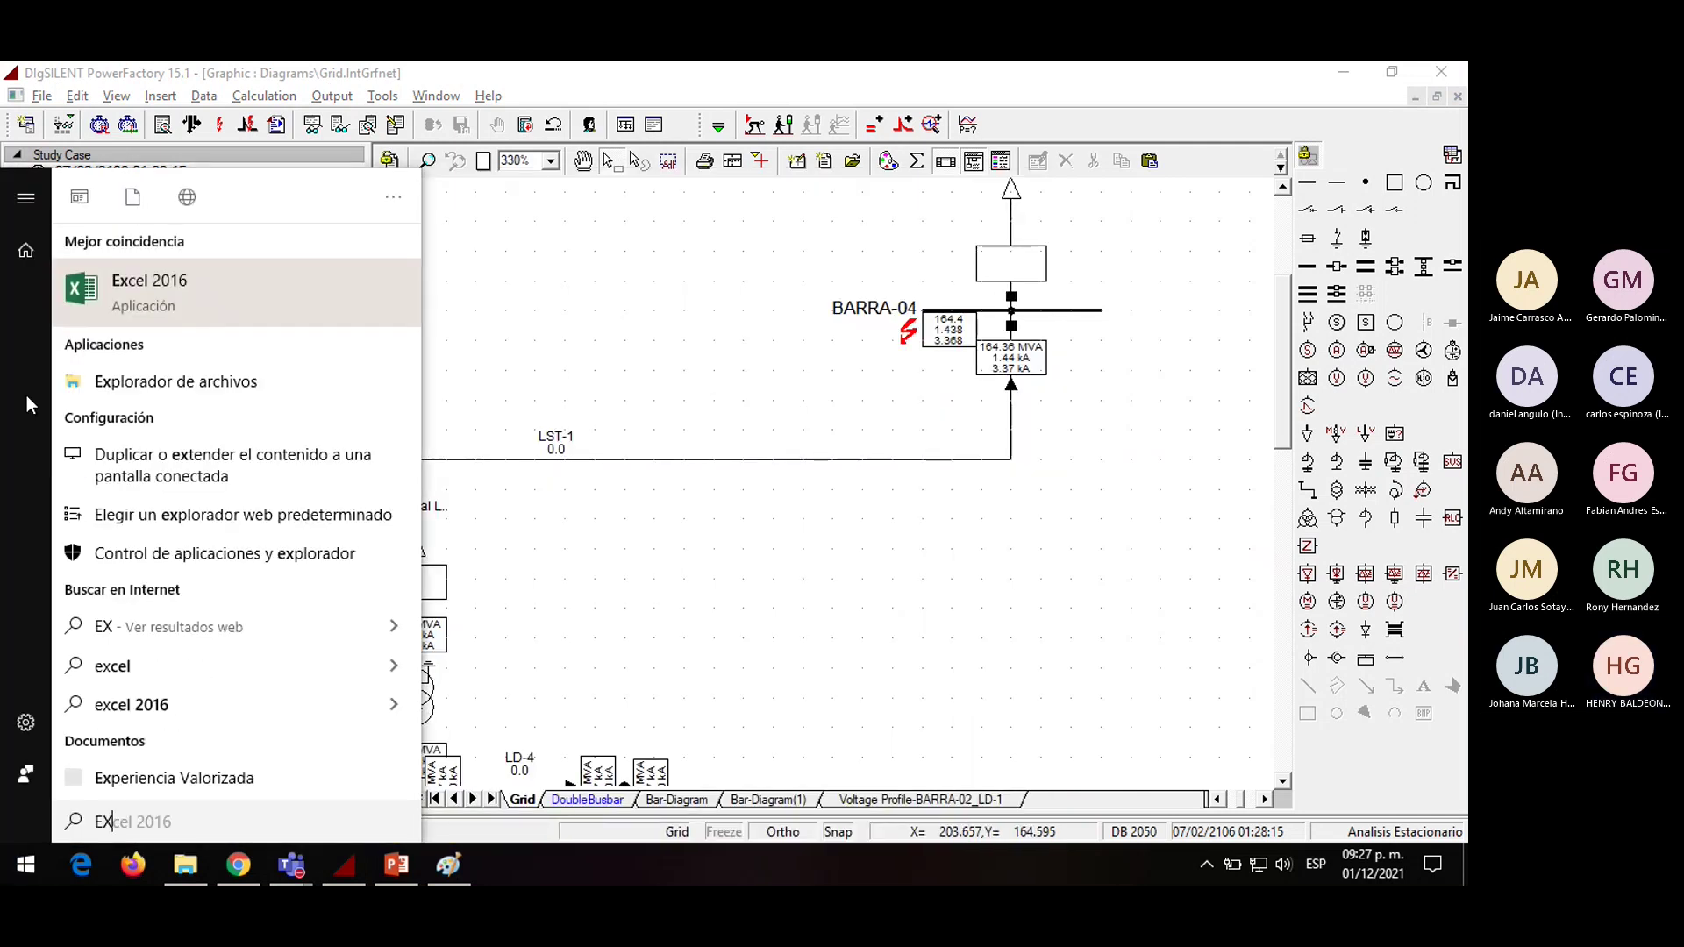
click(195, 289)
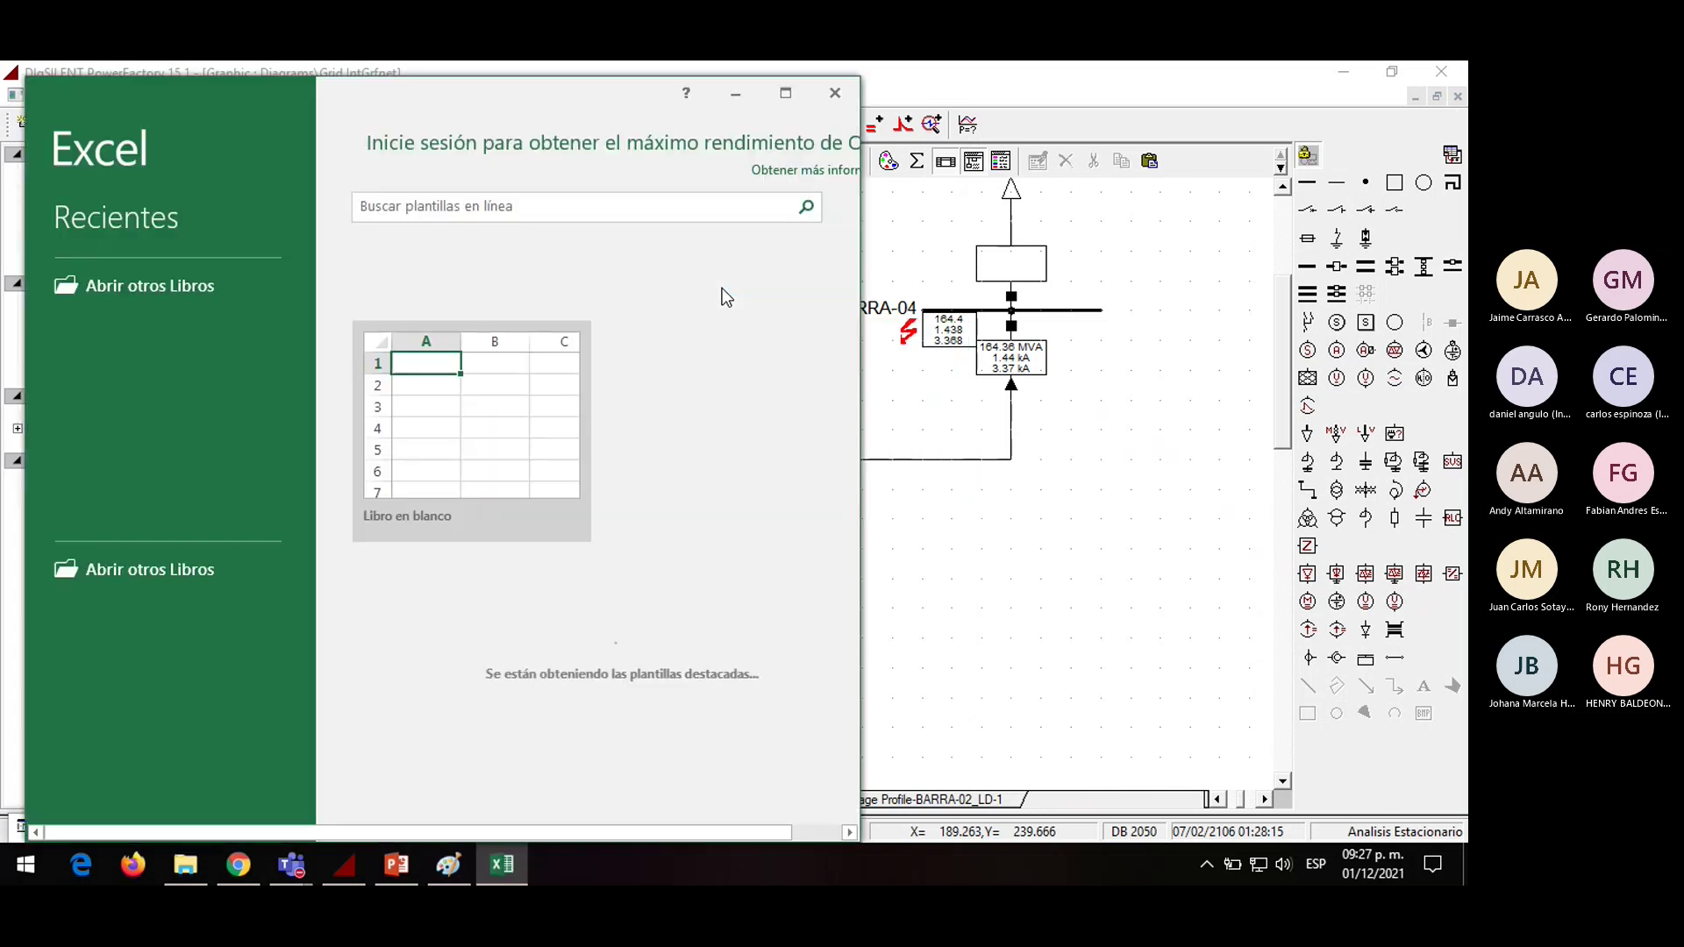
click(504, 461)
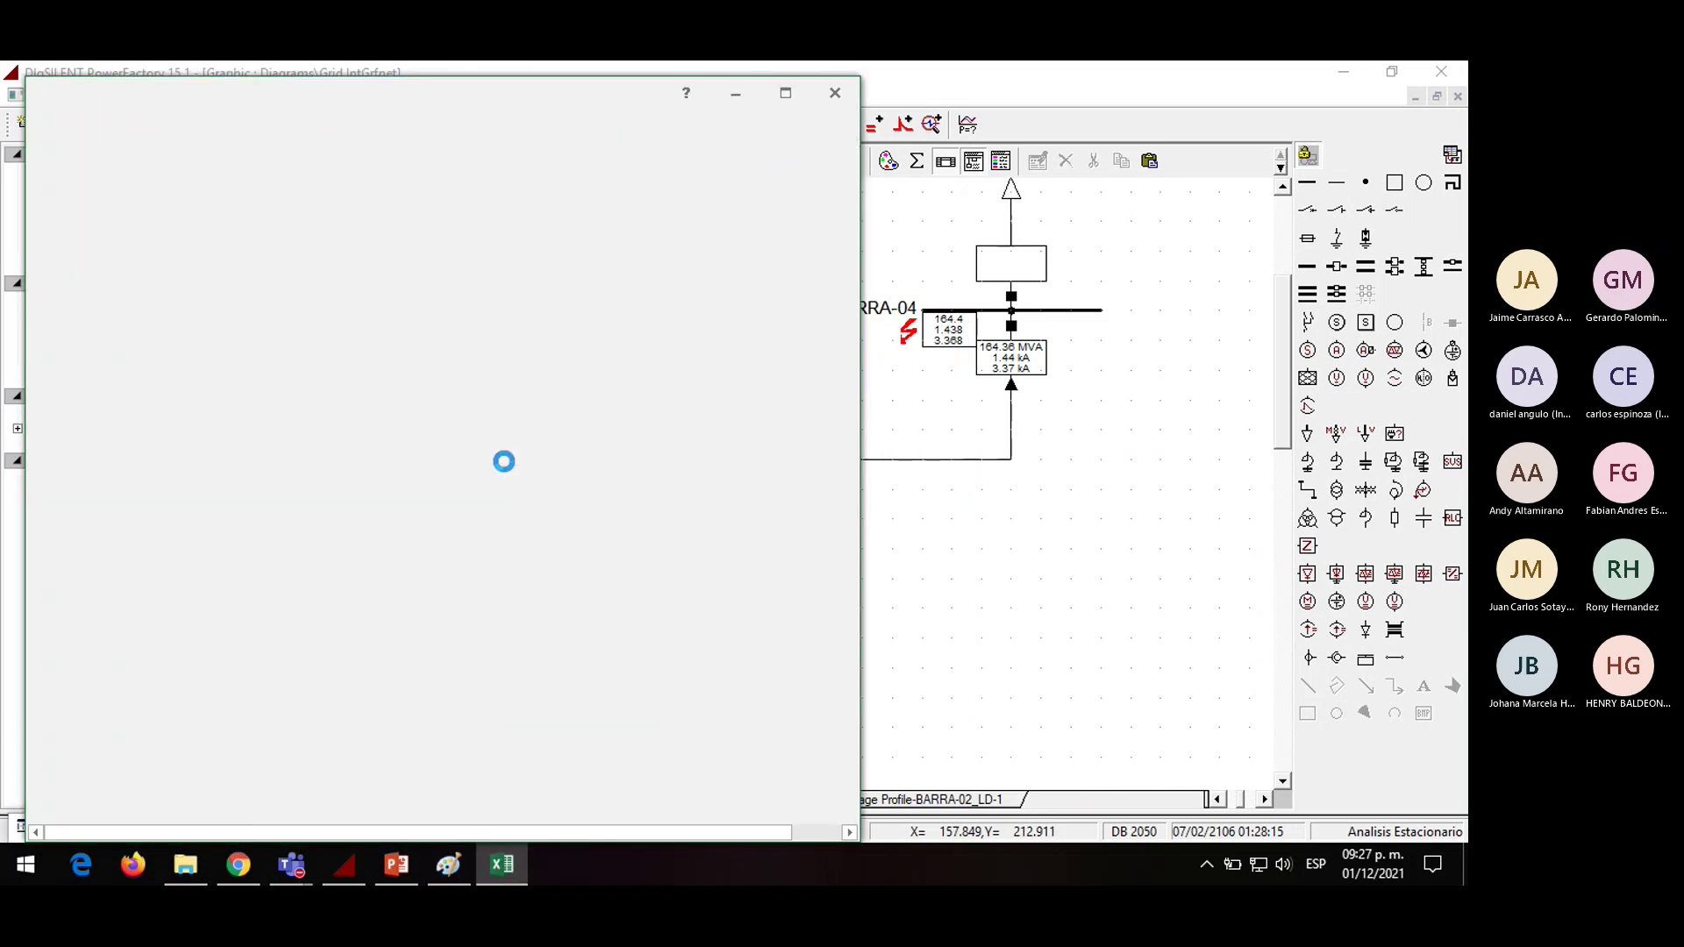
click(504, 461)
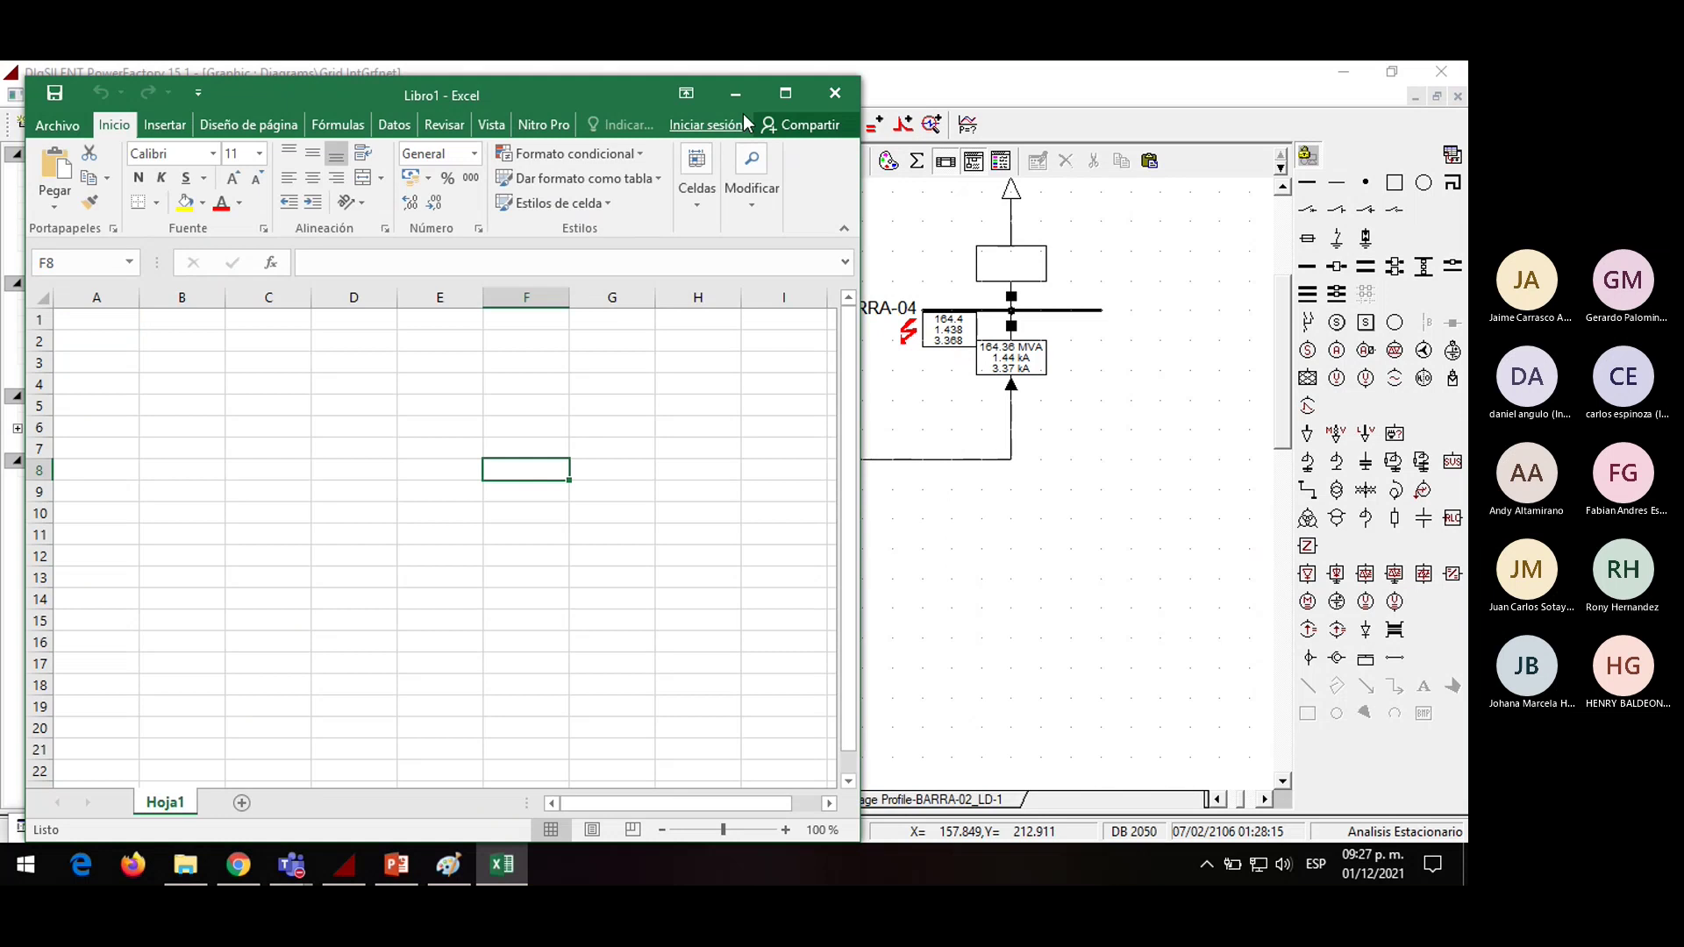
Record the BARRA-04 fault current of 1.44 in cell B2 and return to the PowerFactory grid diagram
click(252, 360)
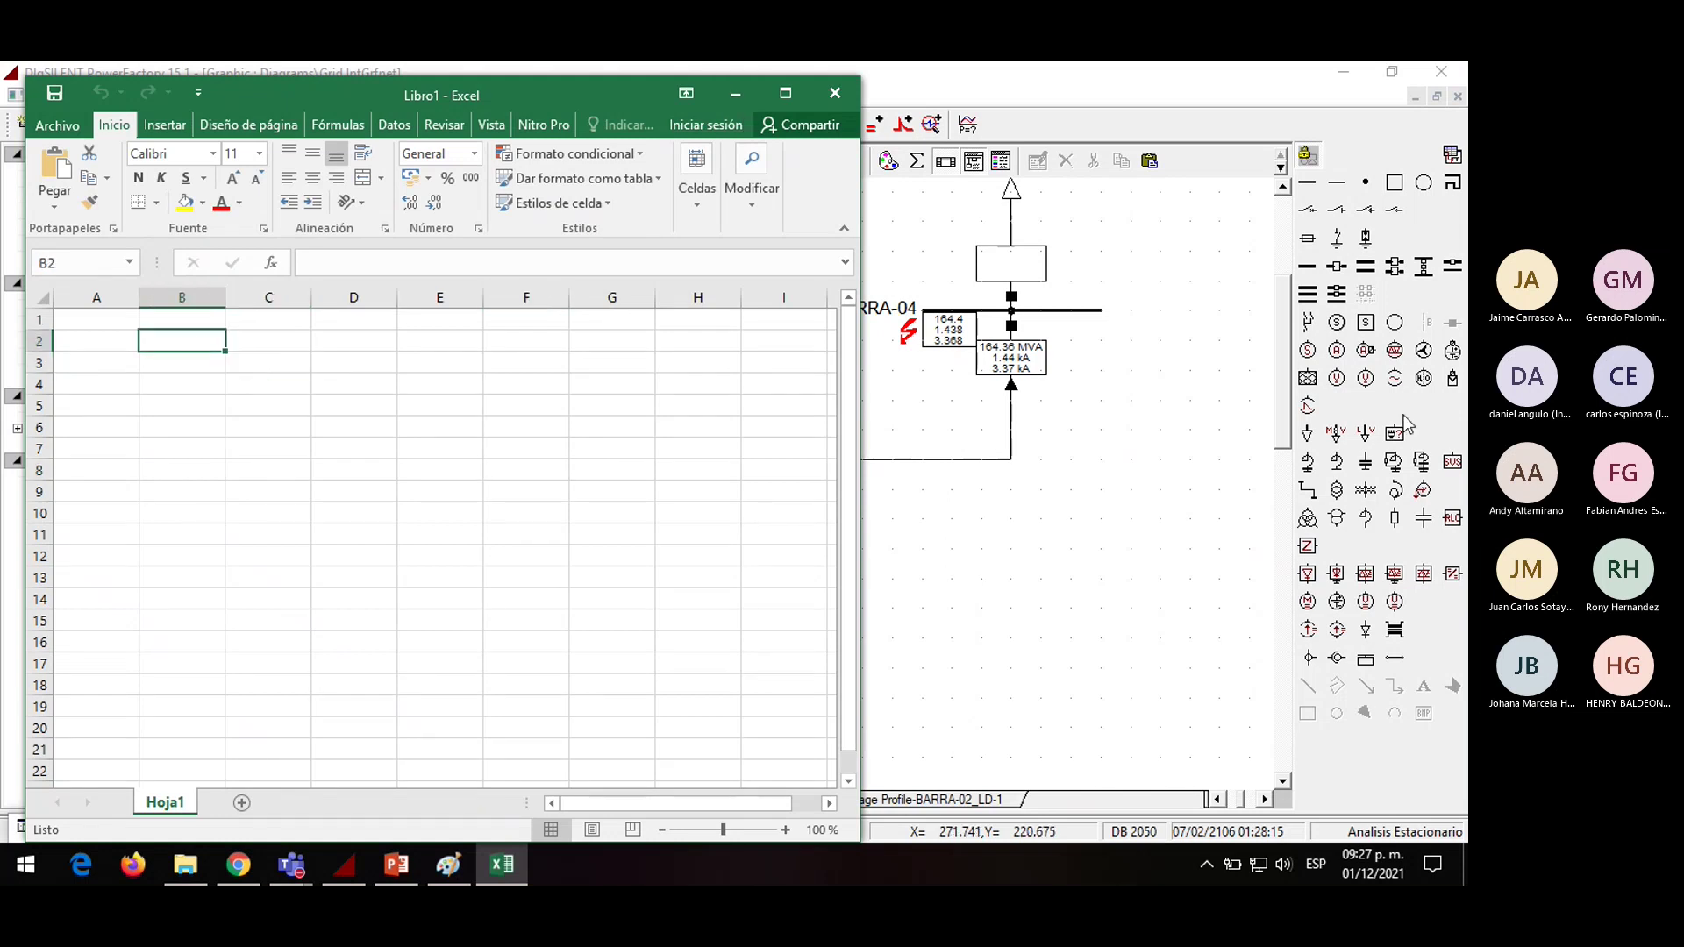
text(1.44)
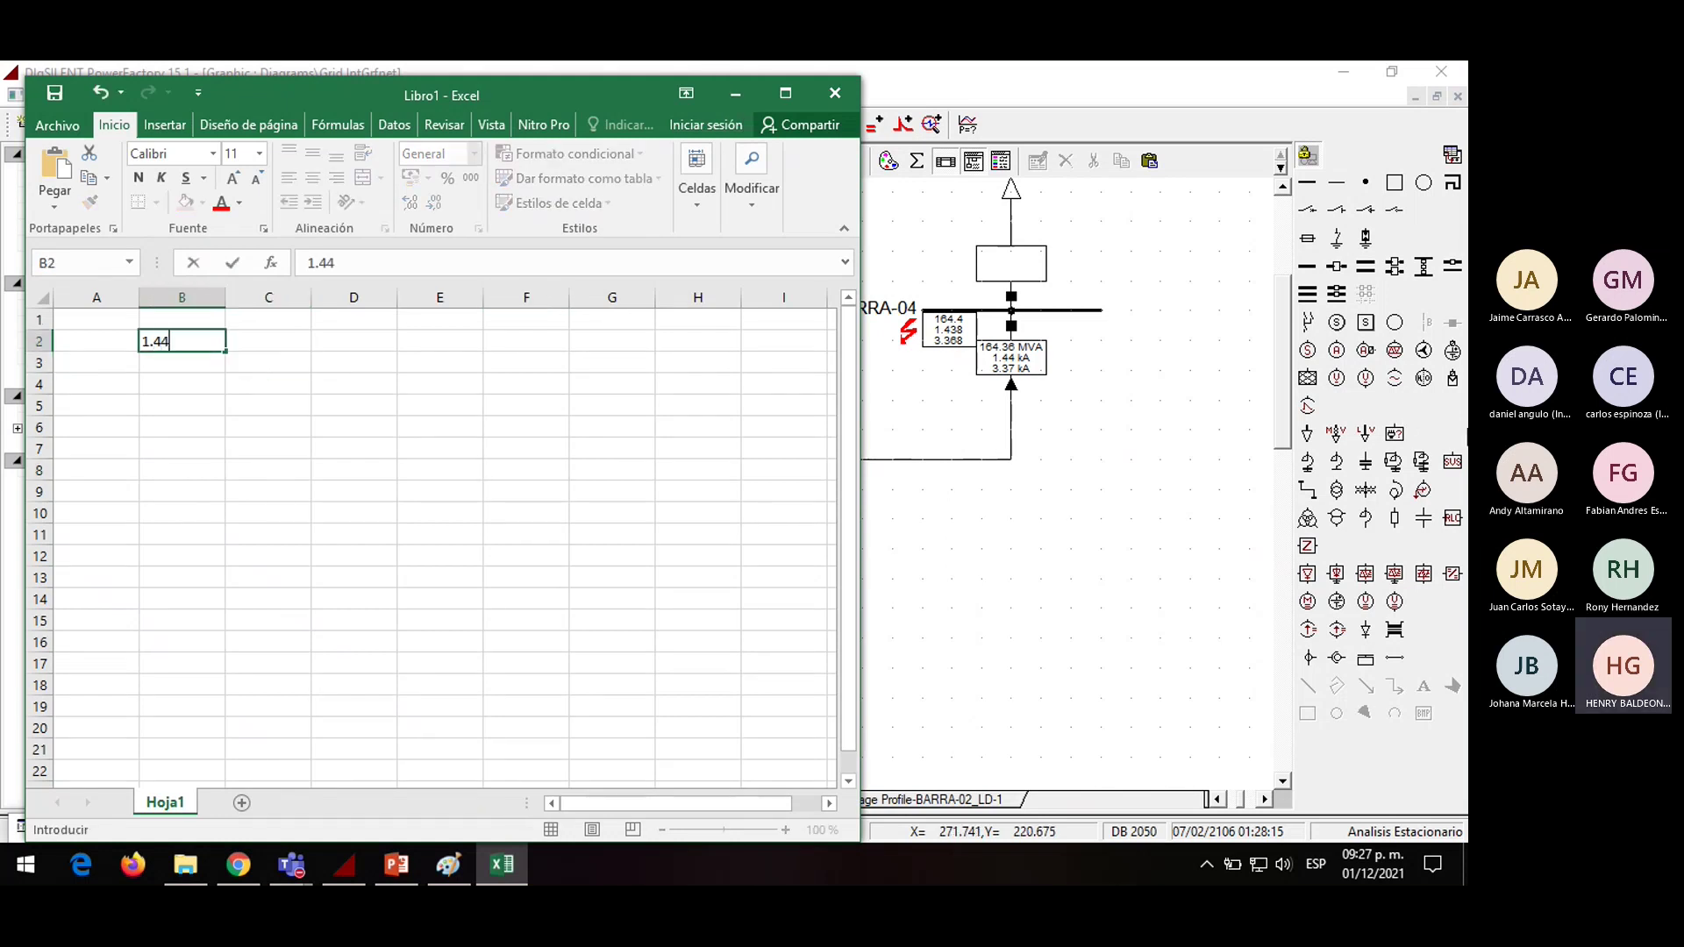
key(Return)
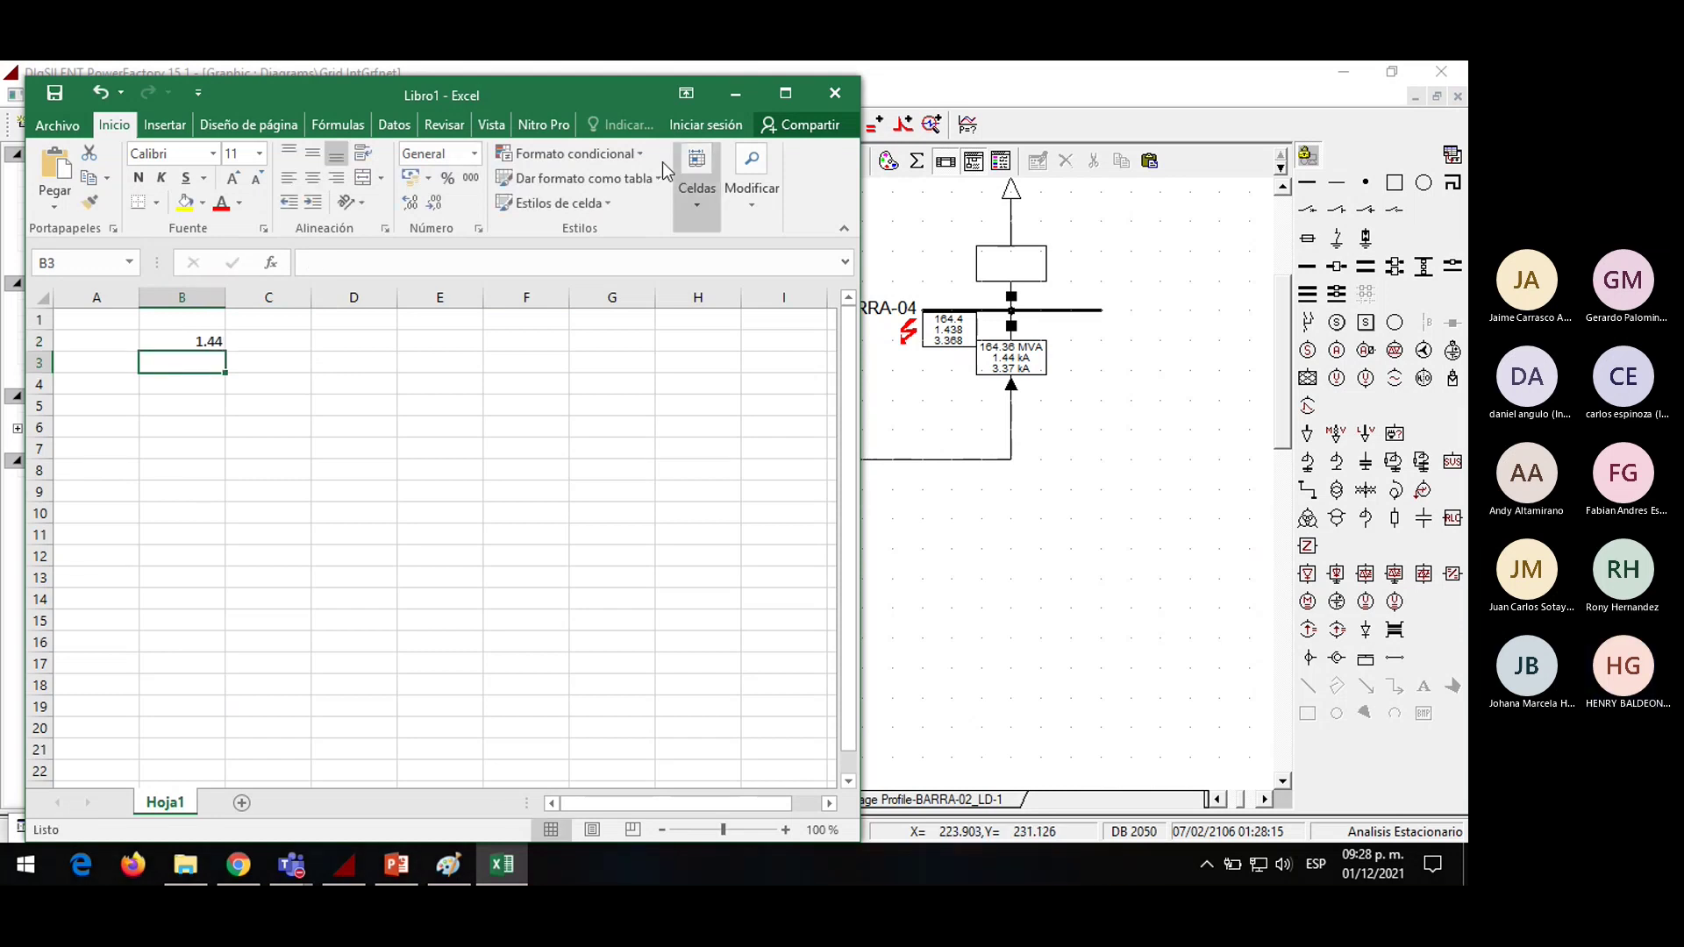
click(750, 92)
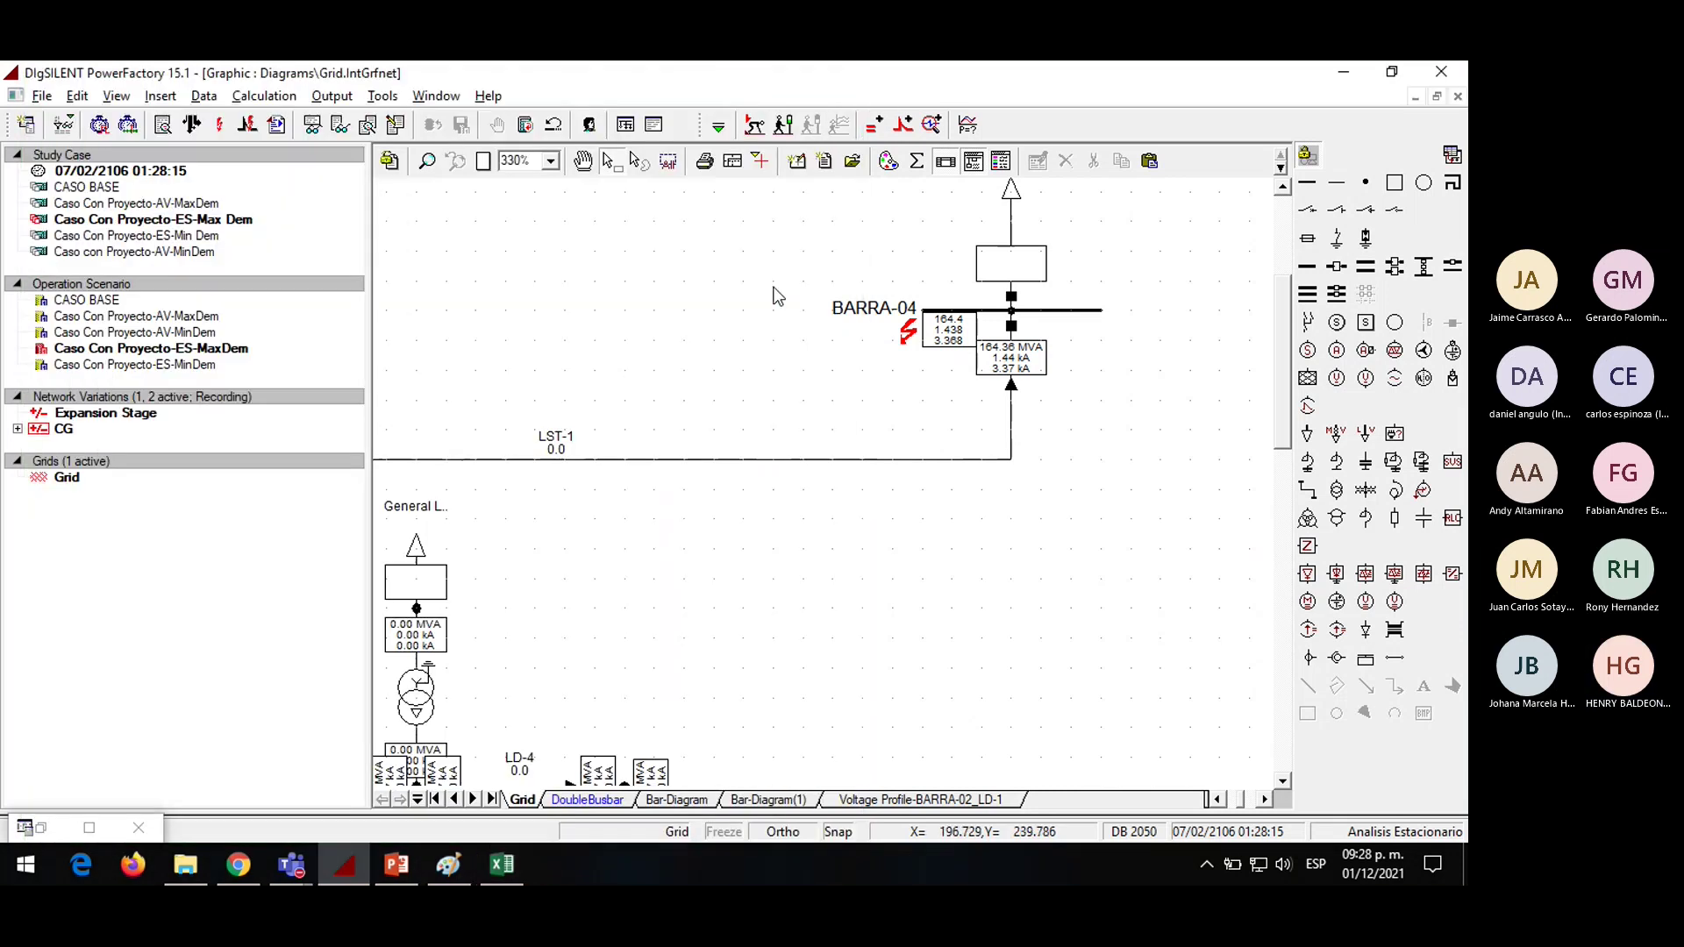
click(500, 867)
click(496, 868)
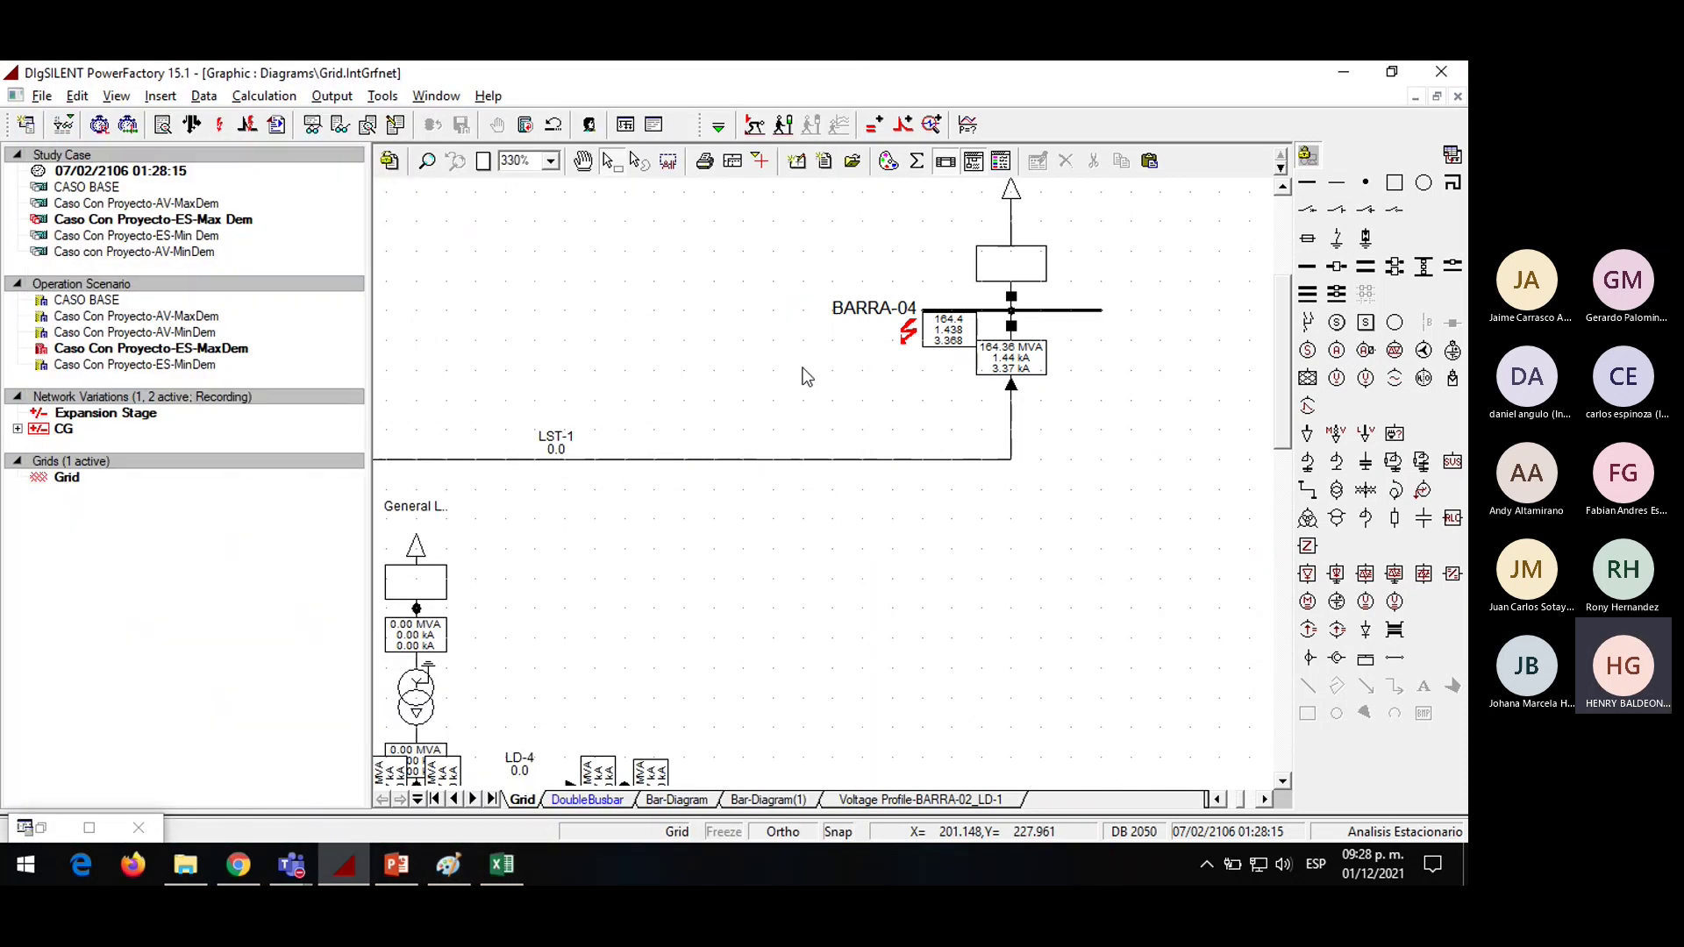
Check the short-circuit calculation method and look over the results from LD-4 down to BARRA-4 and back at BARRA-04
click(219, 124)
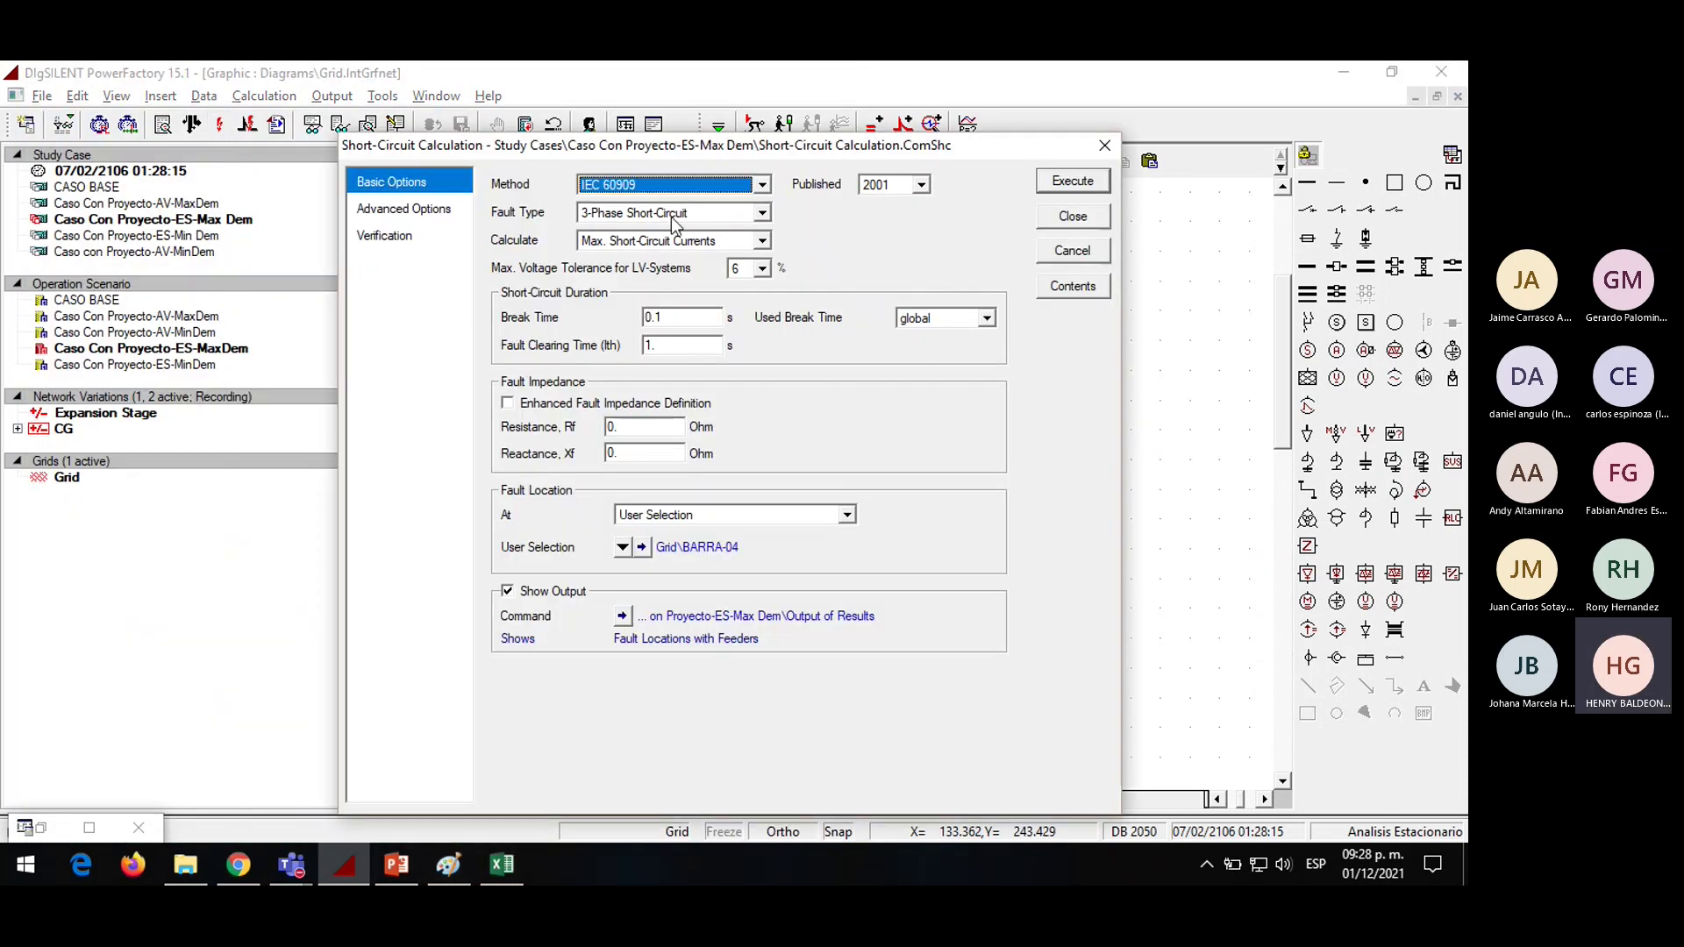
click(670, 193)
click(670, 193)
click(1093, 150)
scroll(896, 331, down, 3)
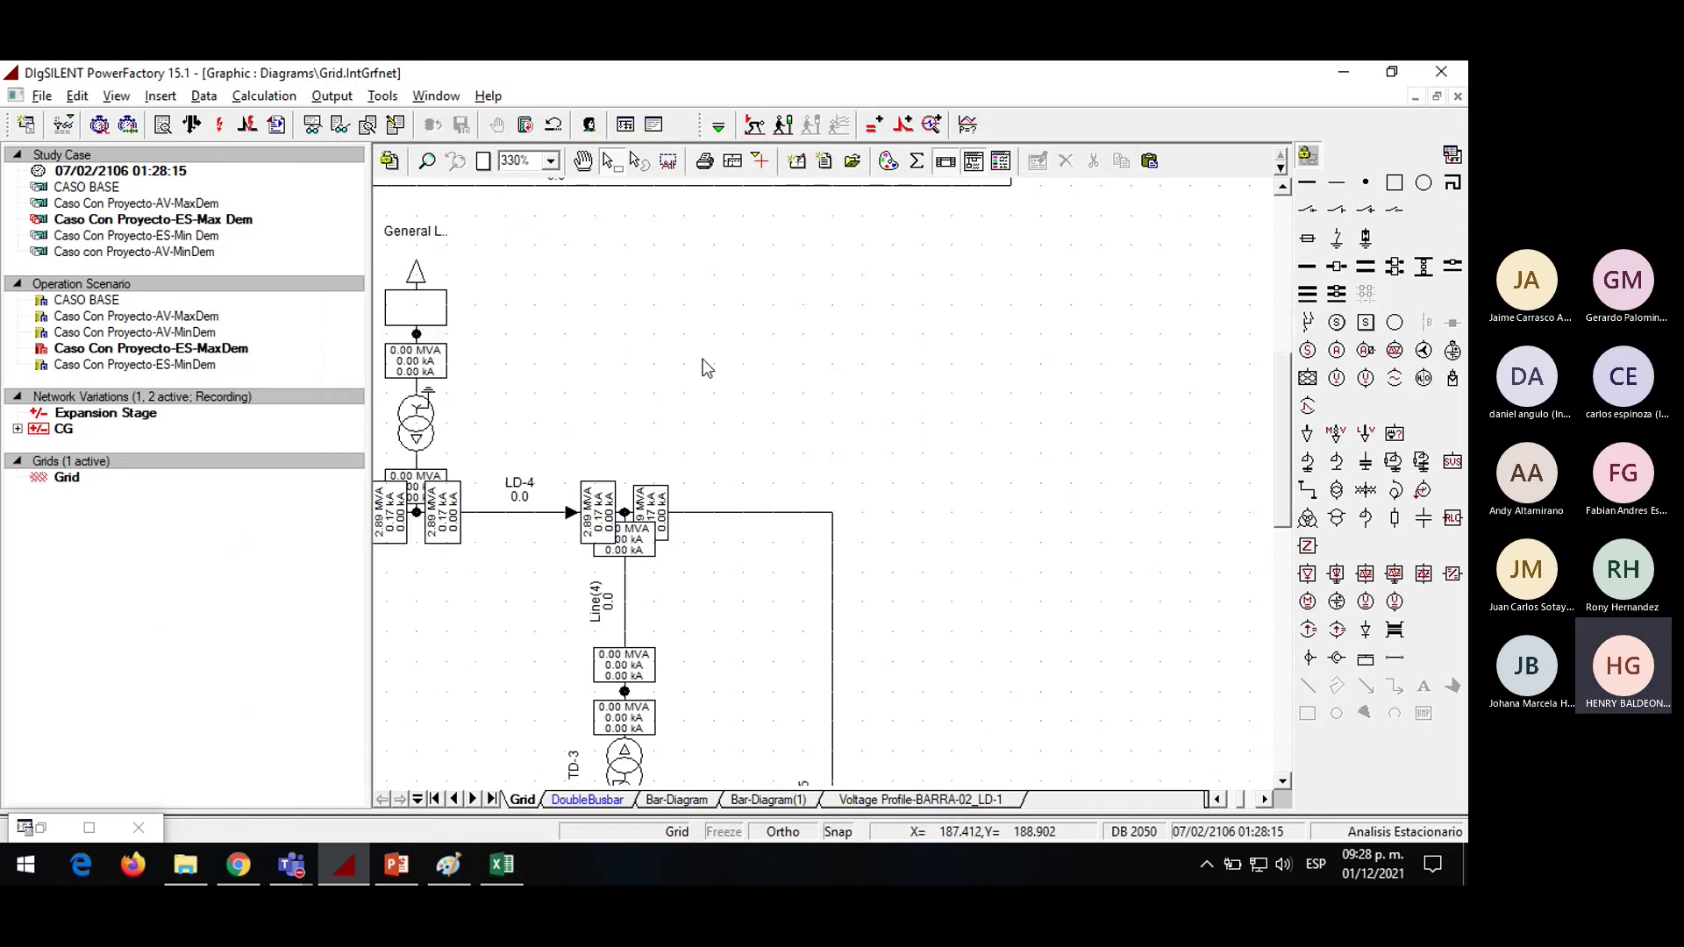
scroll(813, 314, down, 2)
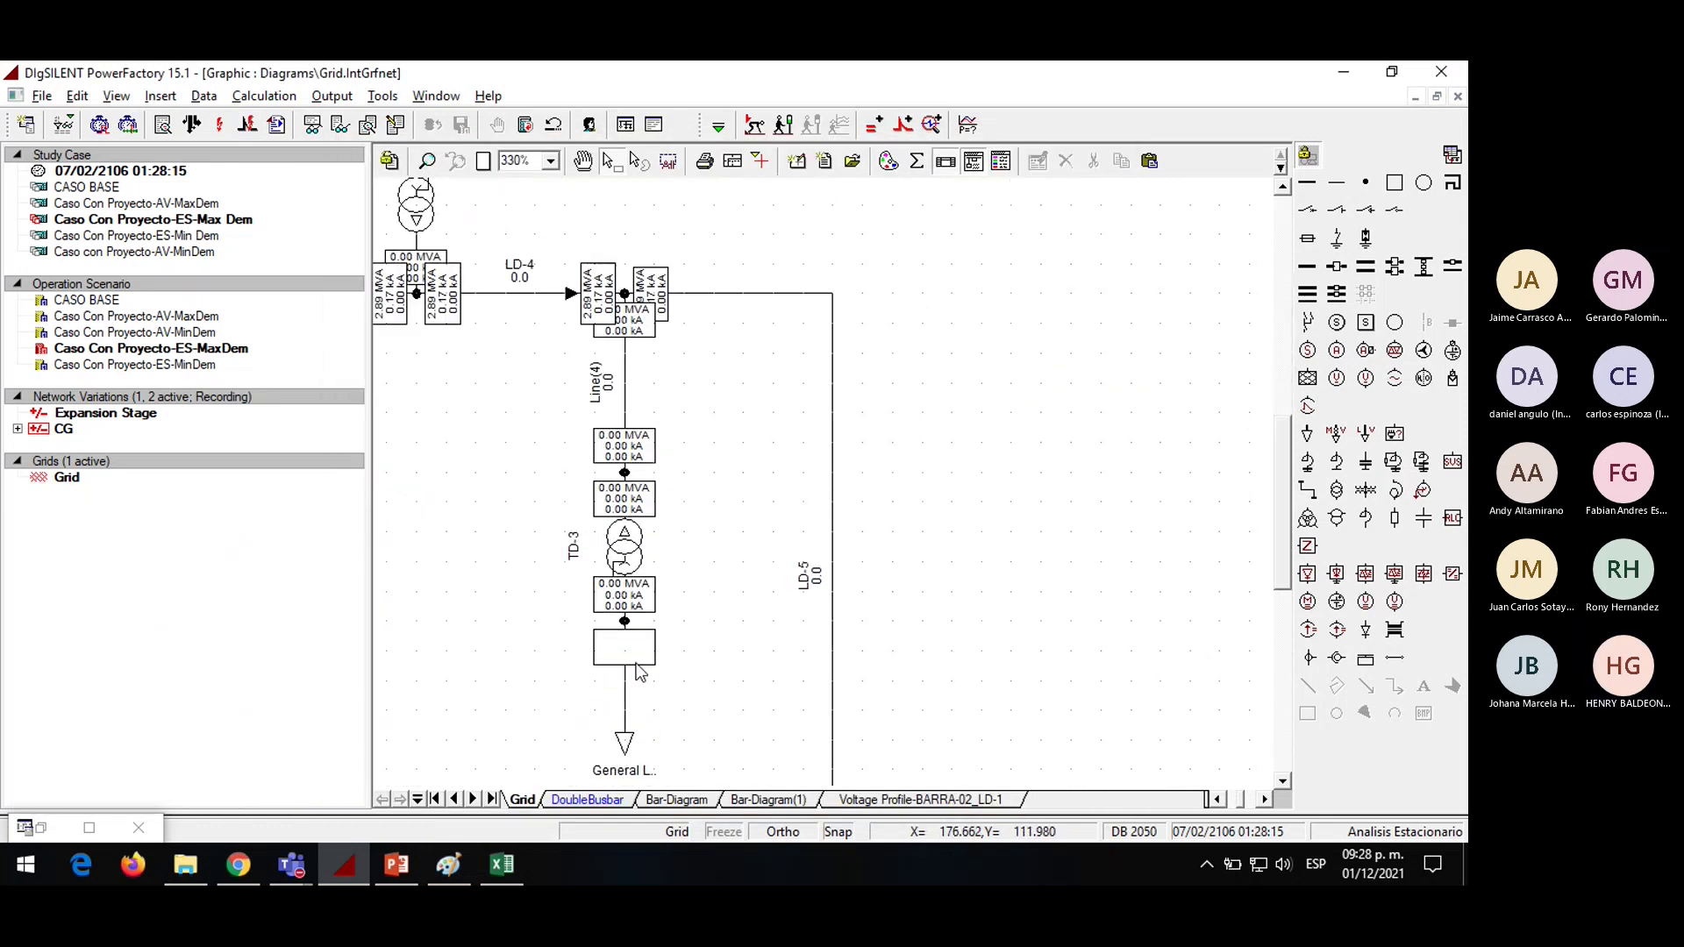
scroll(710, 433, down, 3)
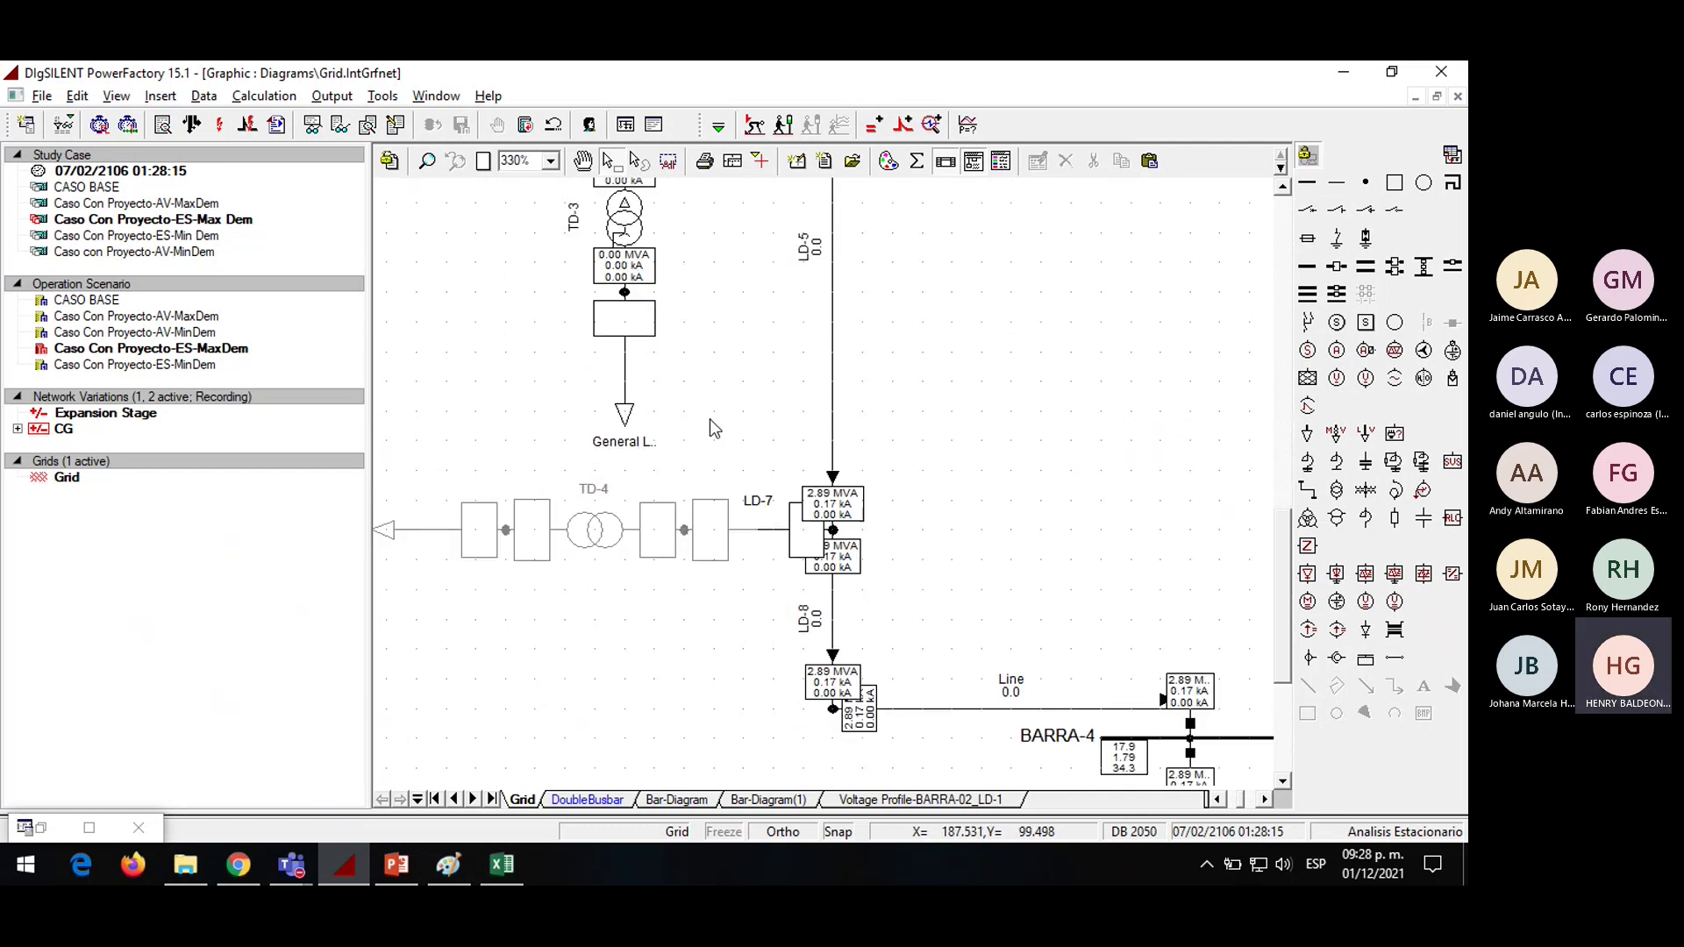
scroll(723, 490, up, 12)
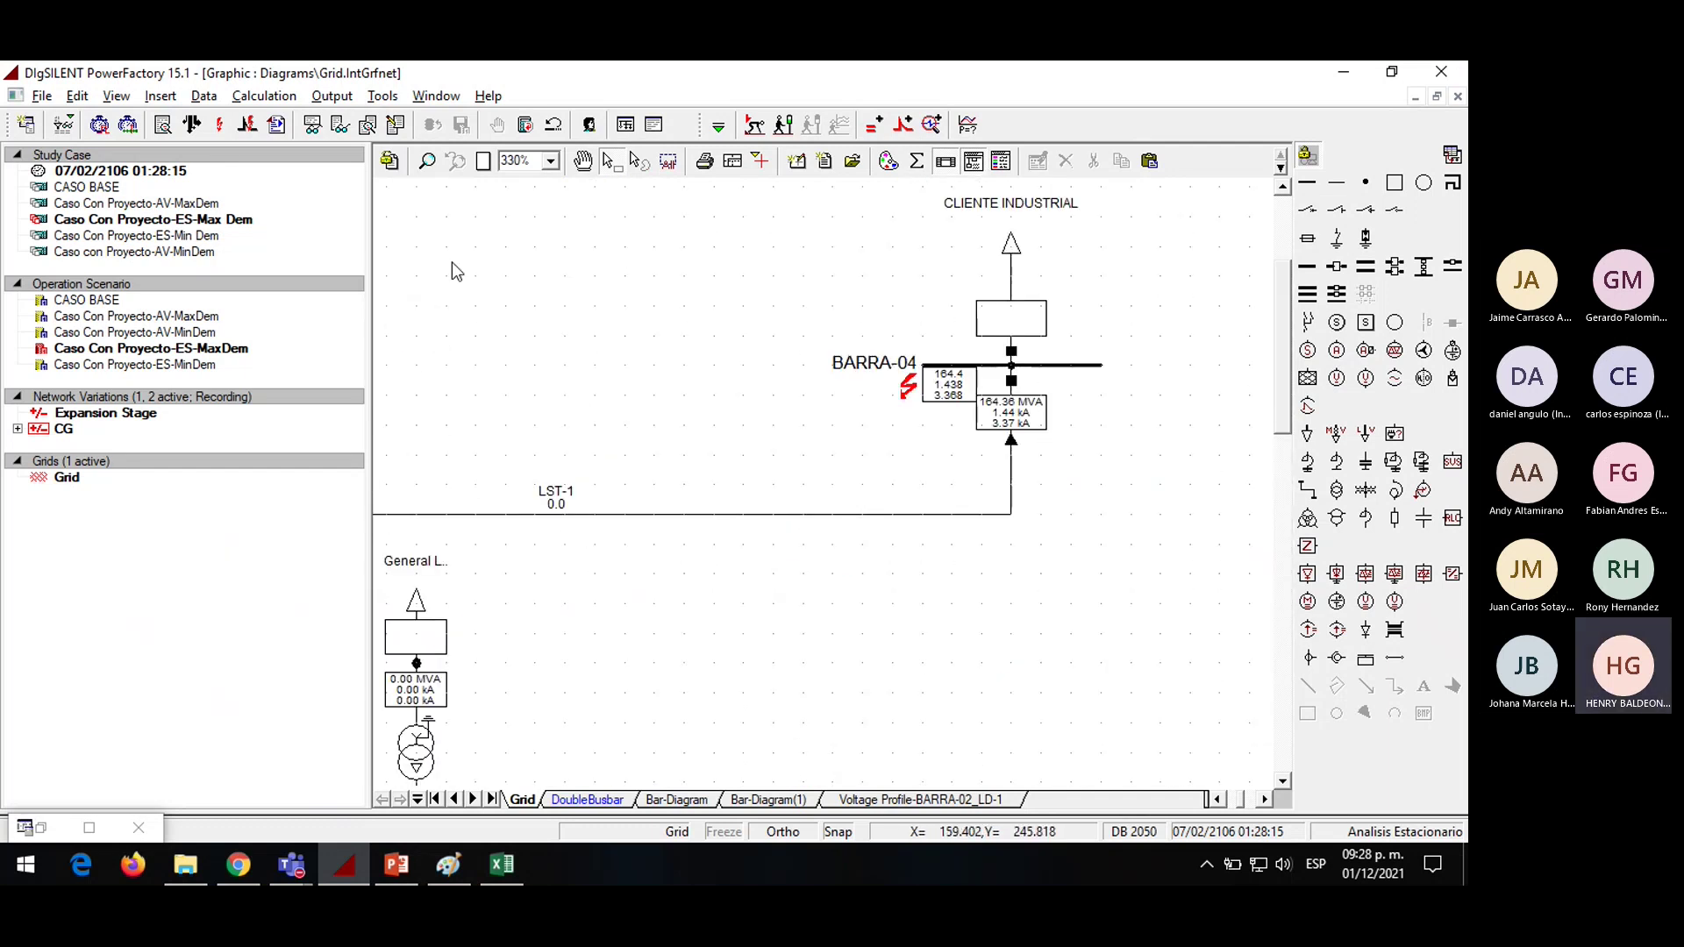
Set the short-circuit method to complete and try to run the 3-phase calculation at BARRA-04
click(219, 124)
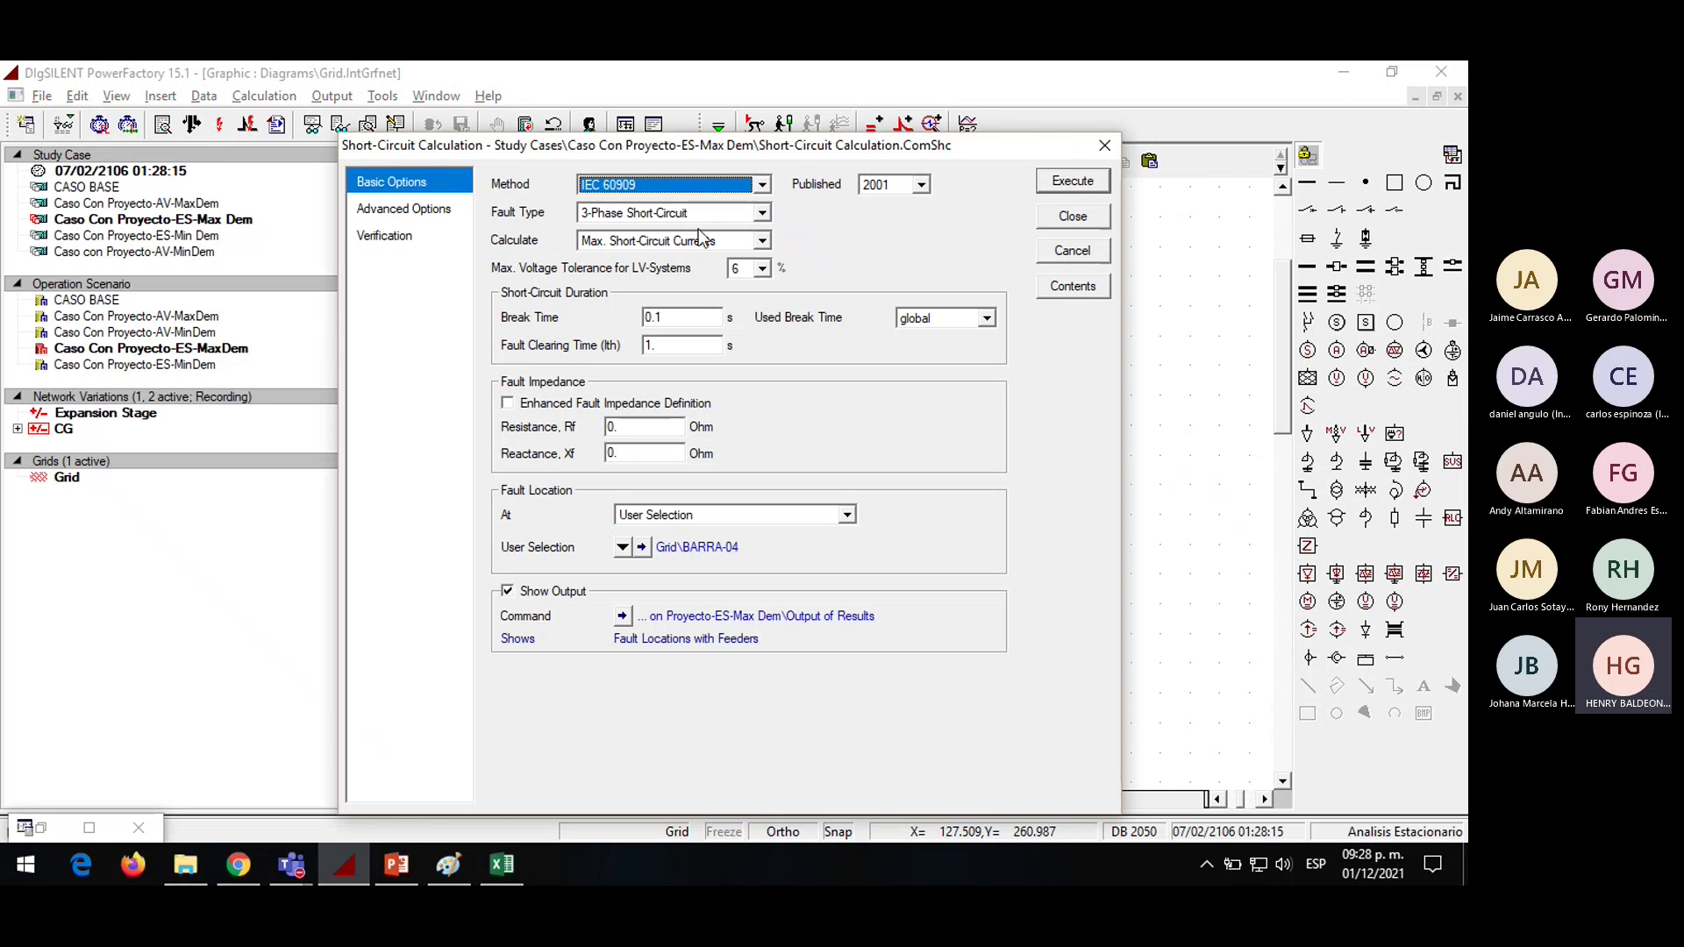
click(698, 214)
click(698, 214)
click(699, 191)
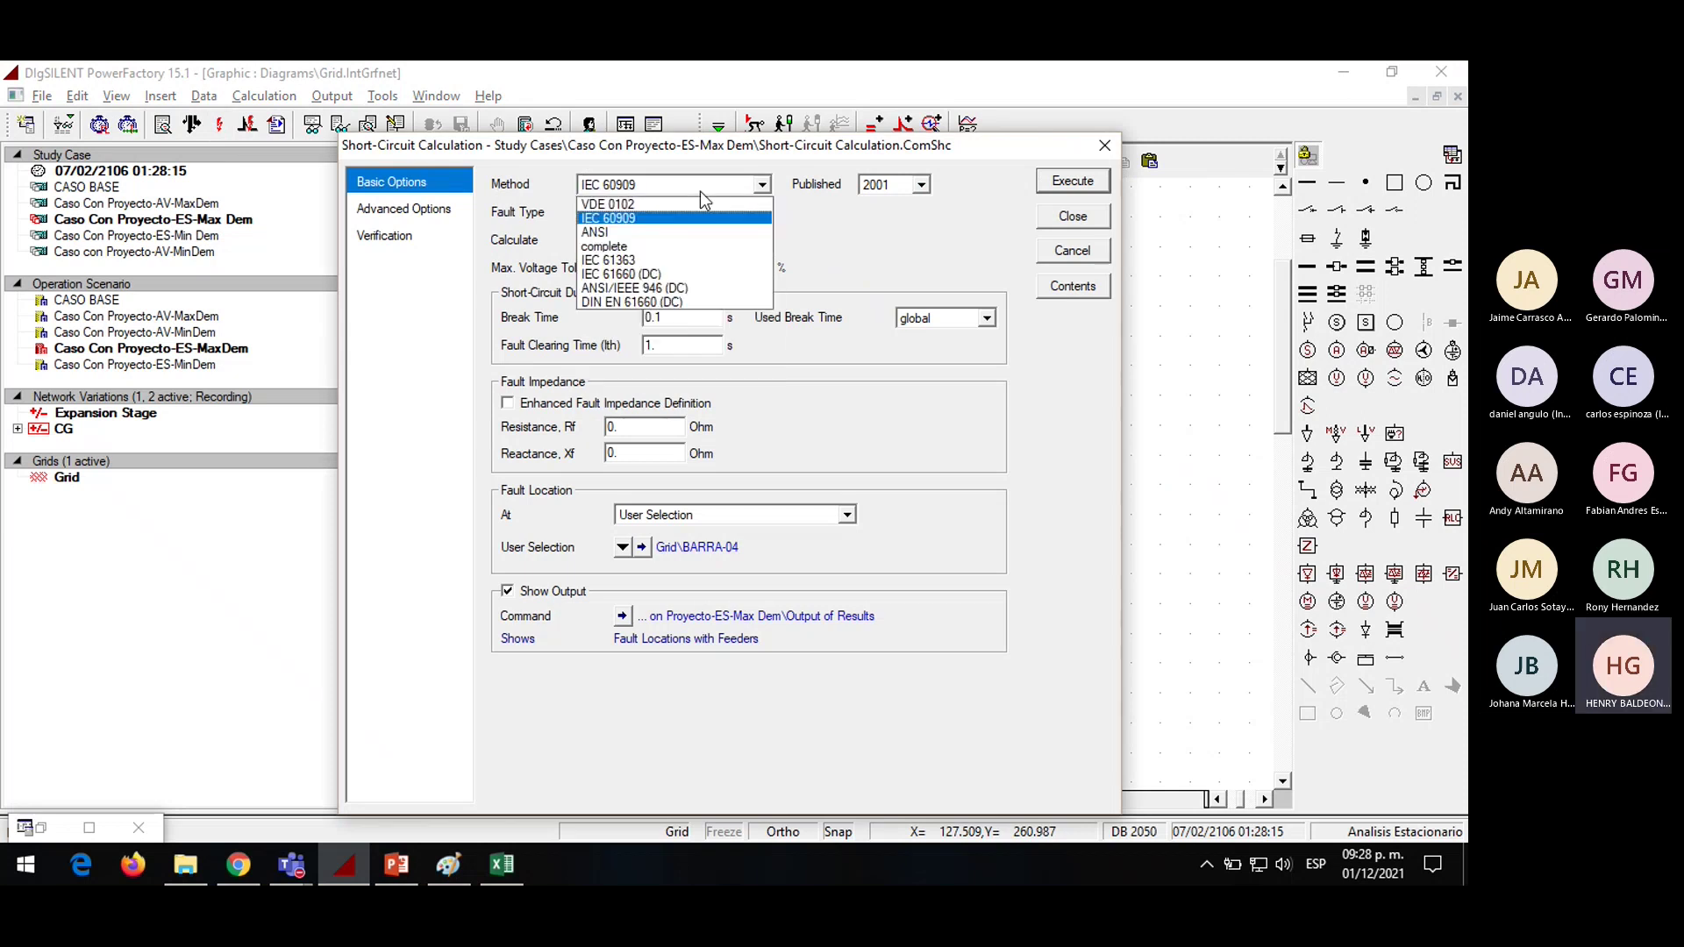
click(678, 248)
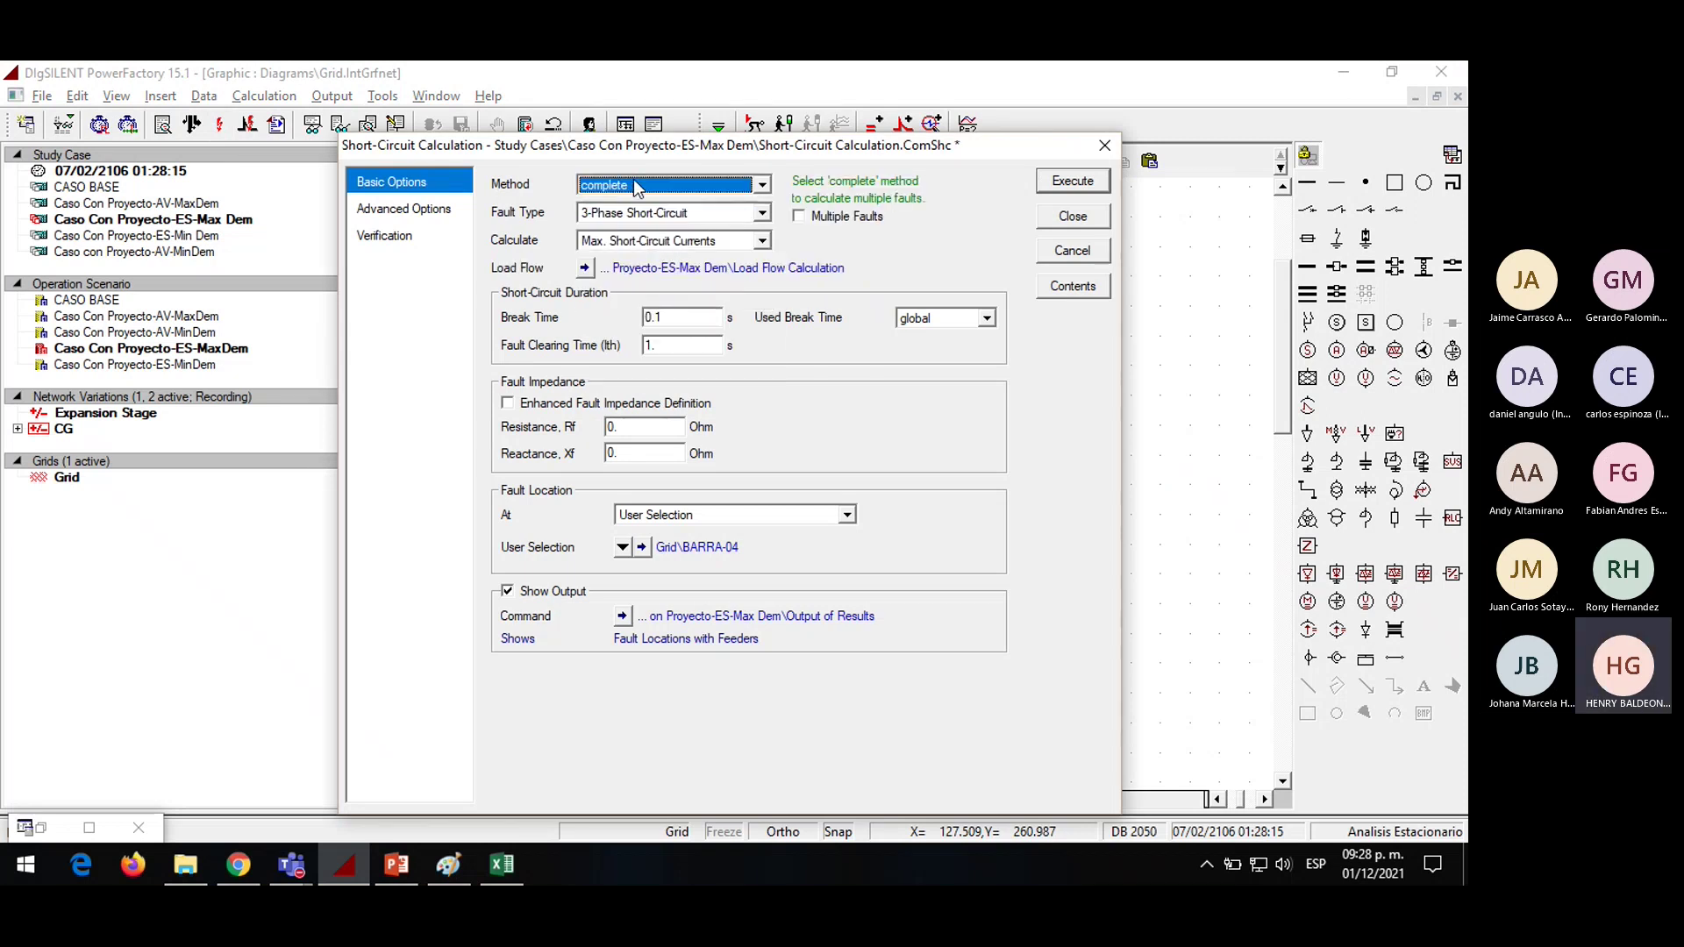
click(1043, 183)
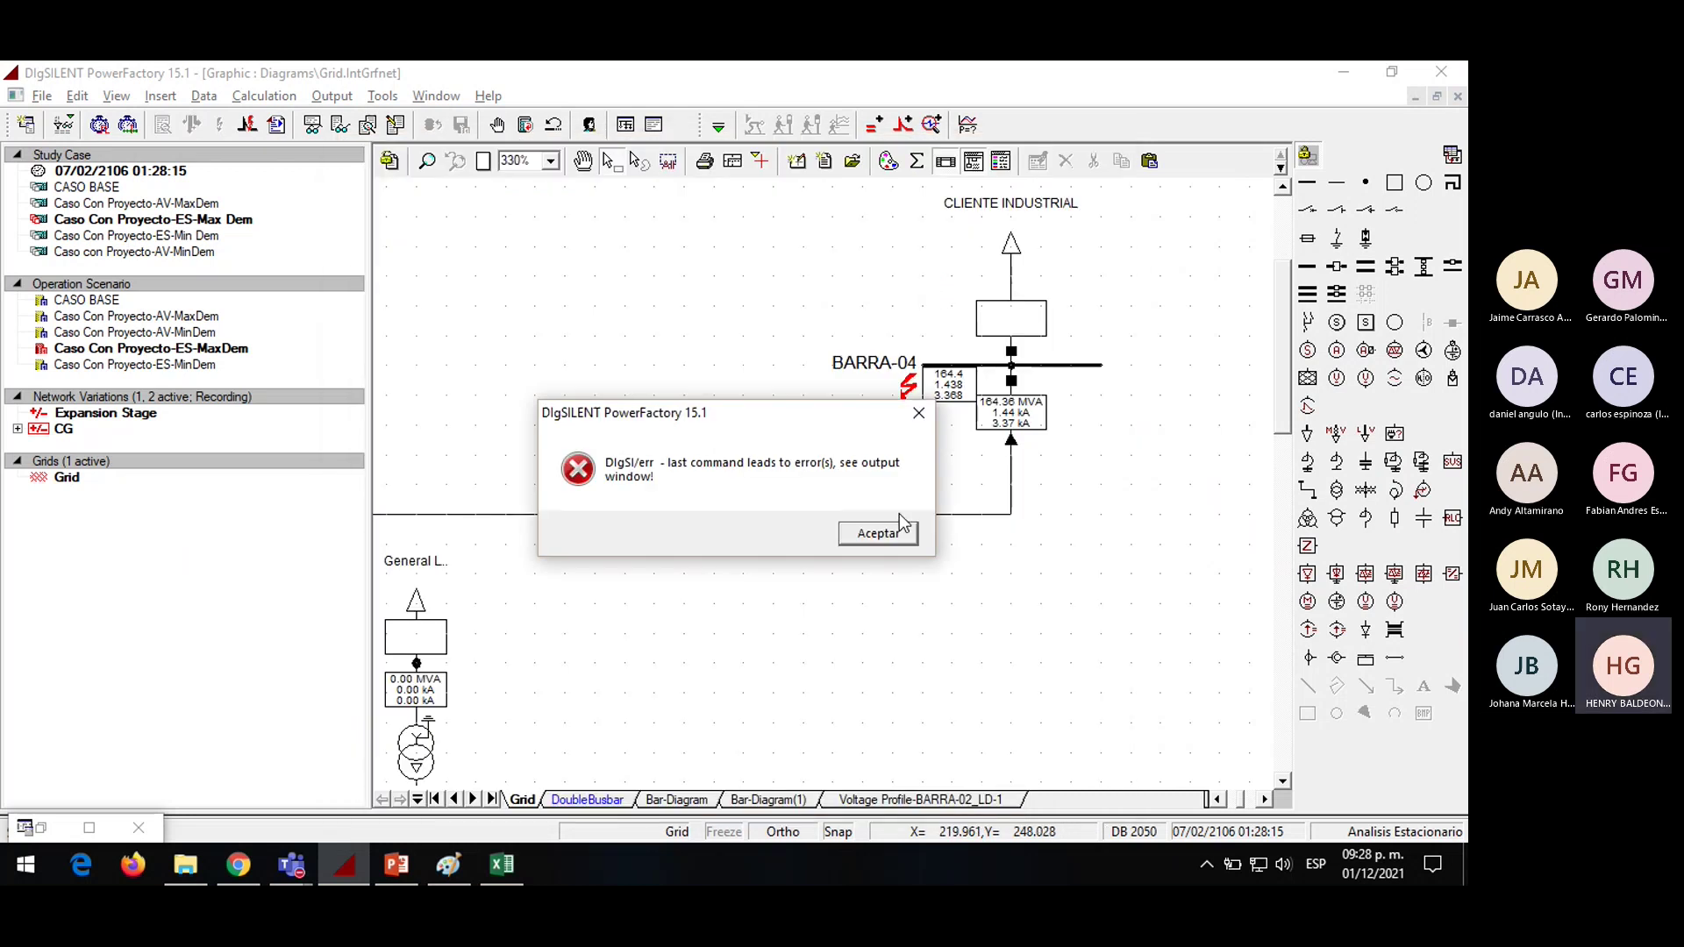
click(875, 539)
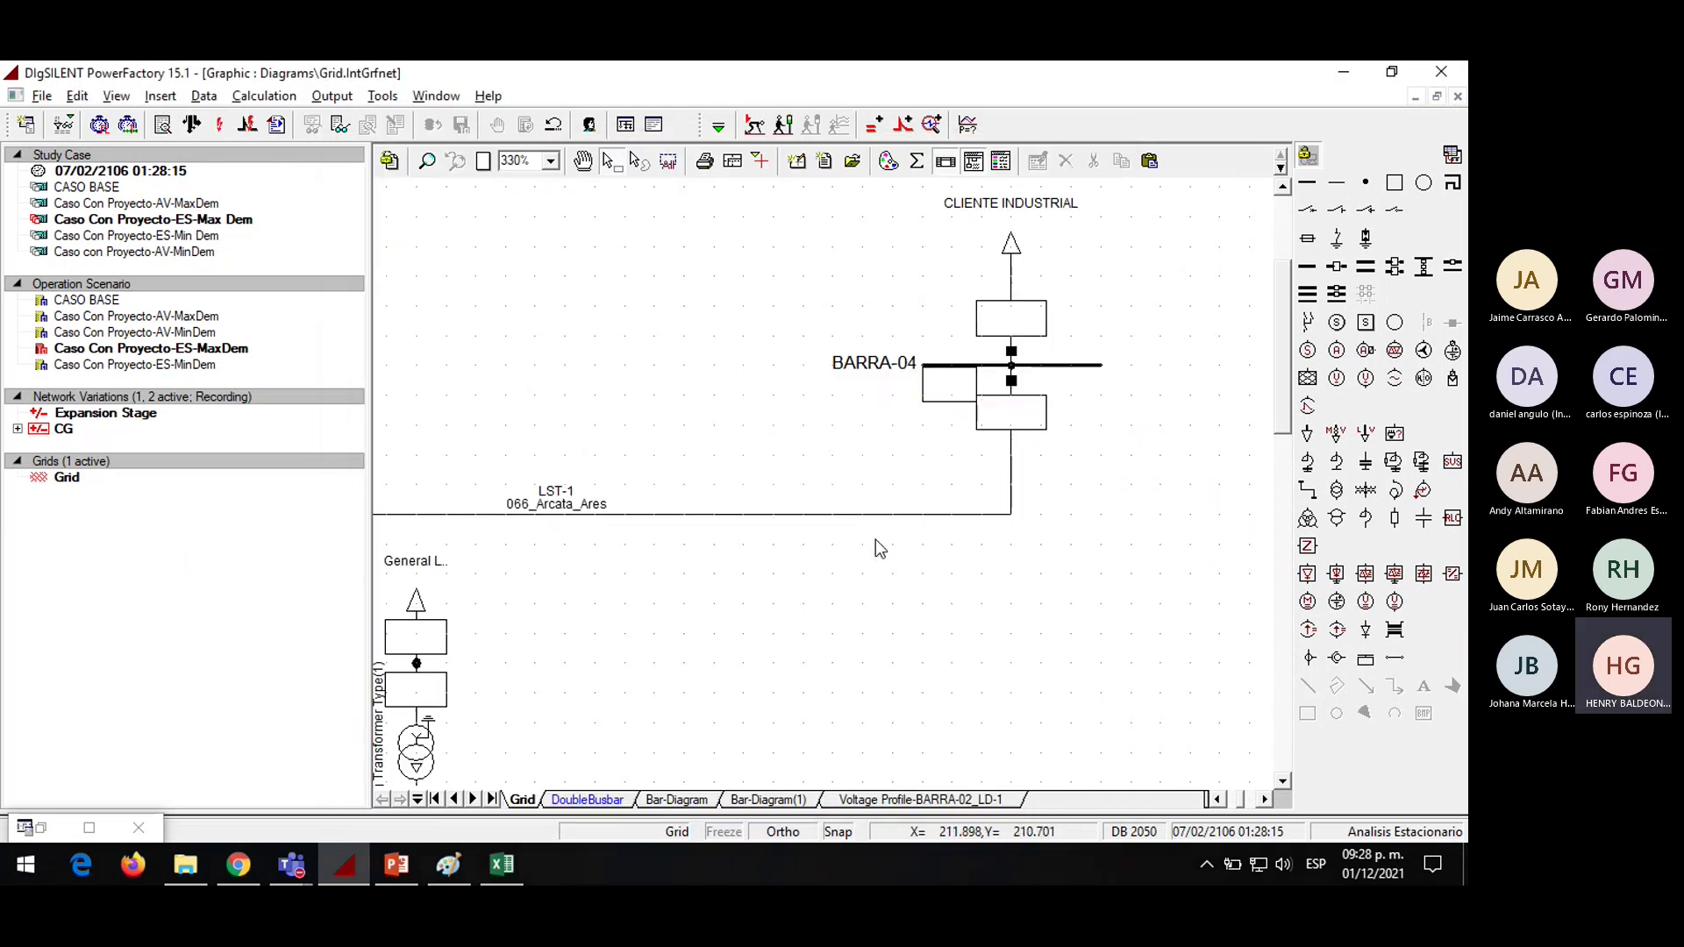
Reopen the short-circuit calculation settings and review the ANSI and complete method slides in PowerPoint to compare their assumptions
click(219, 125)
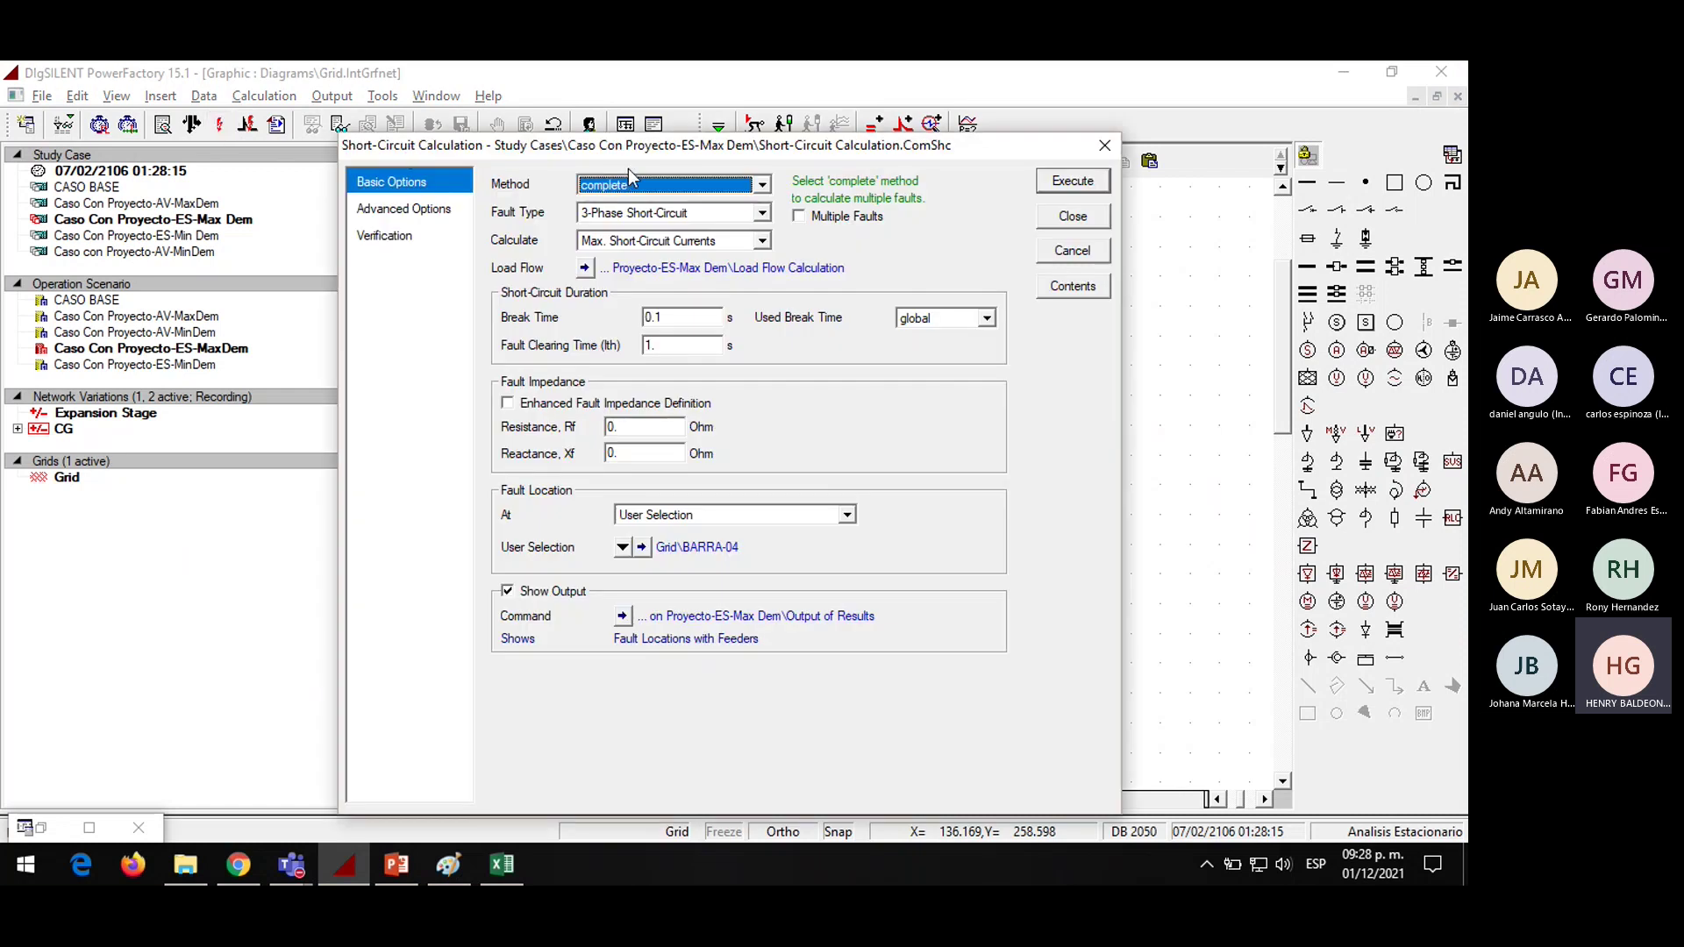
drag(650, 155, 643, 190)
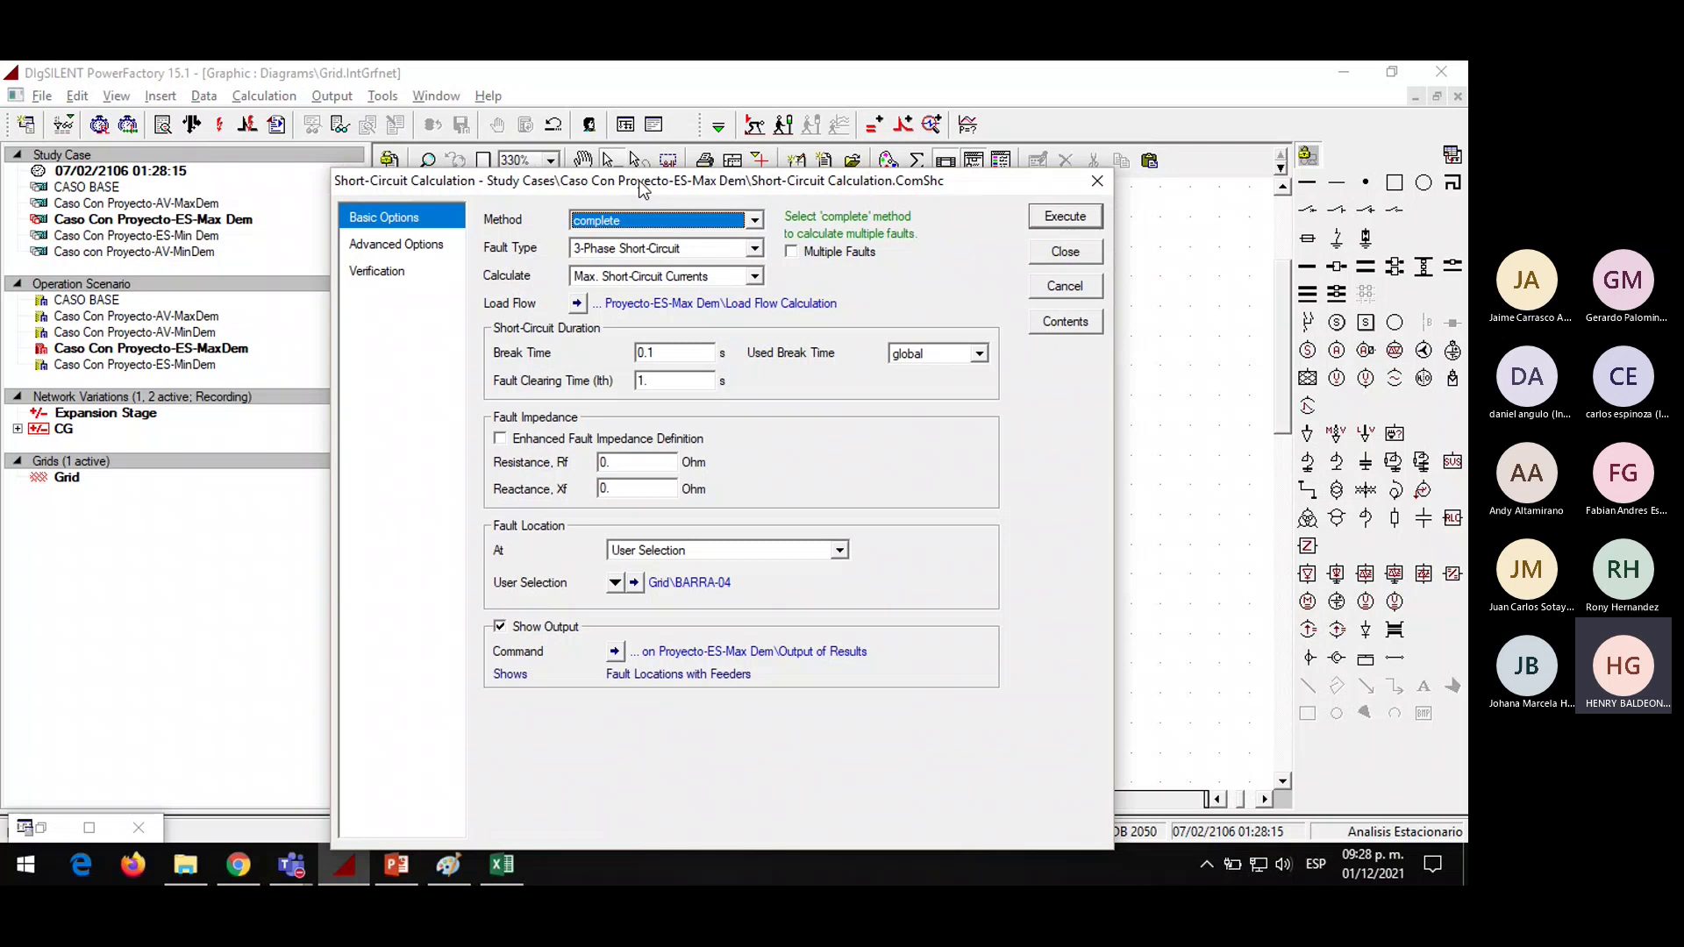
drag(638, 188, 644, 160)
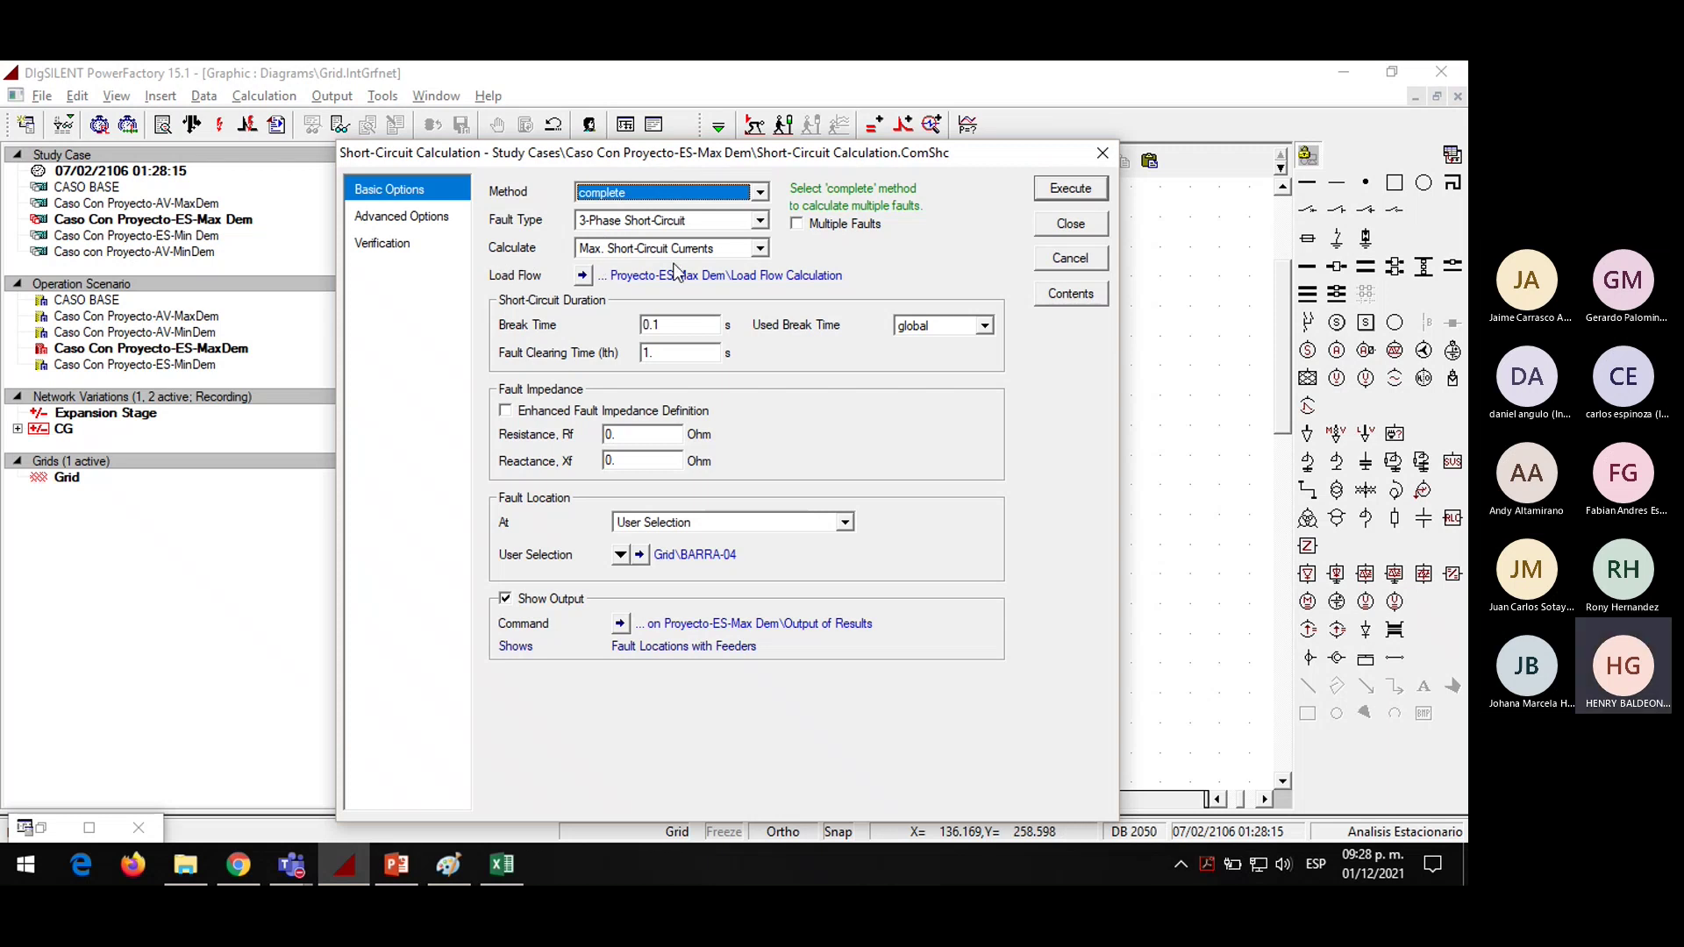
click(392, 866)
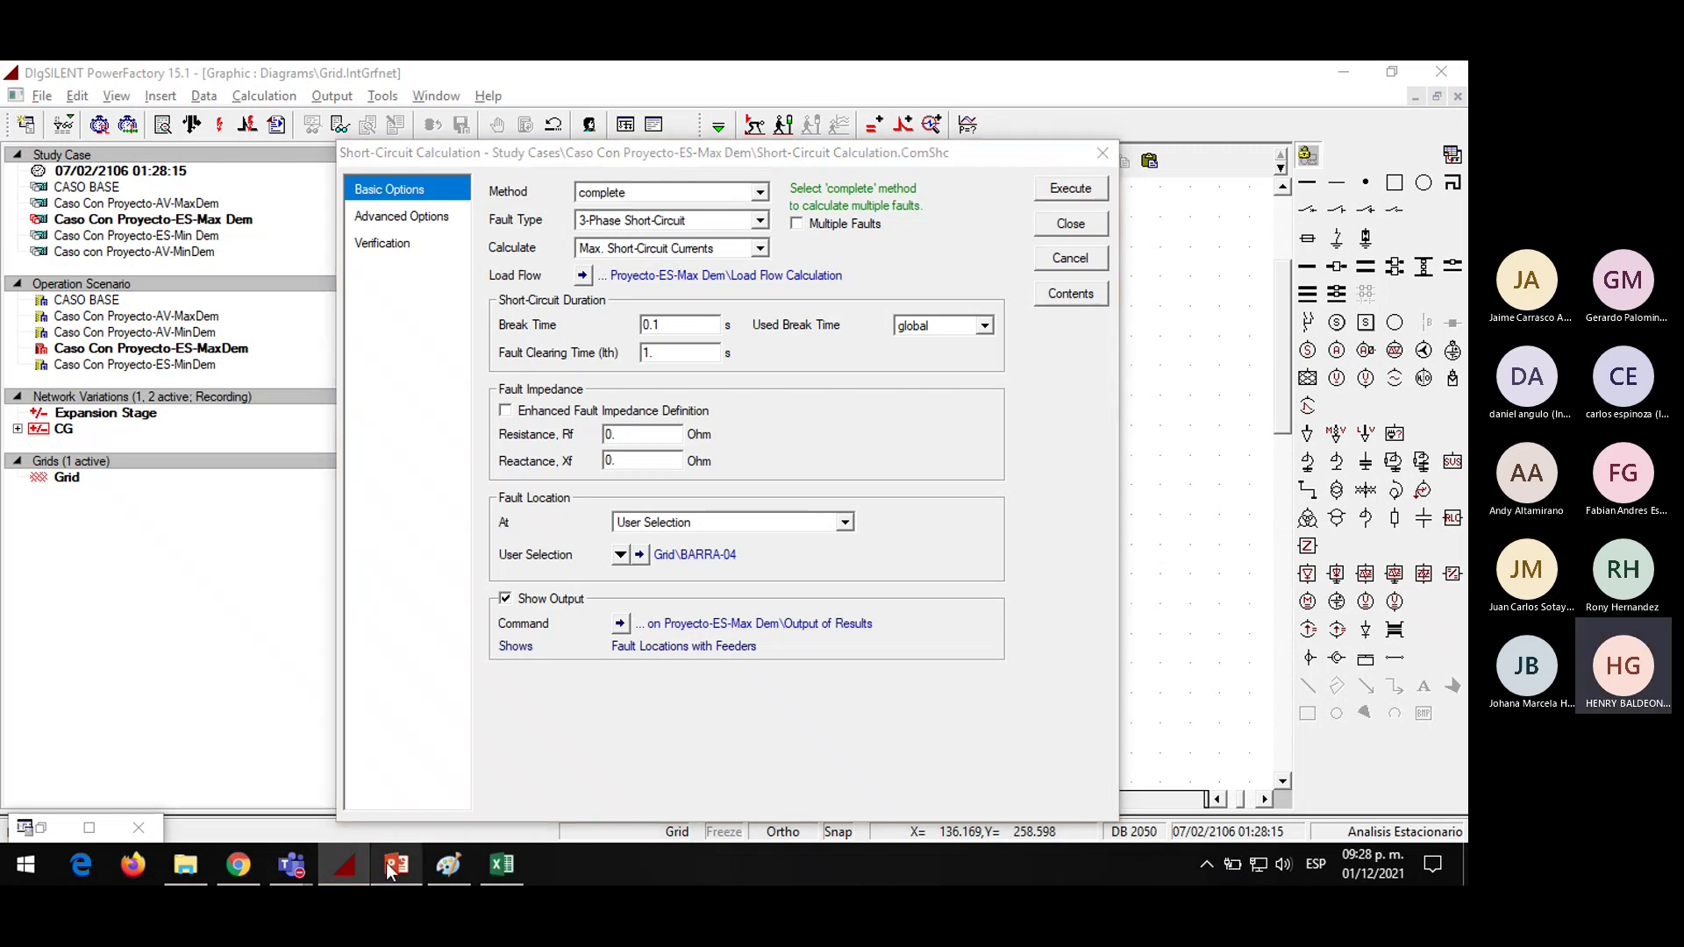
scroll(725, 460, down, 1)
scroll(724, 460, up, 3)
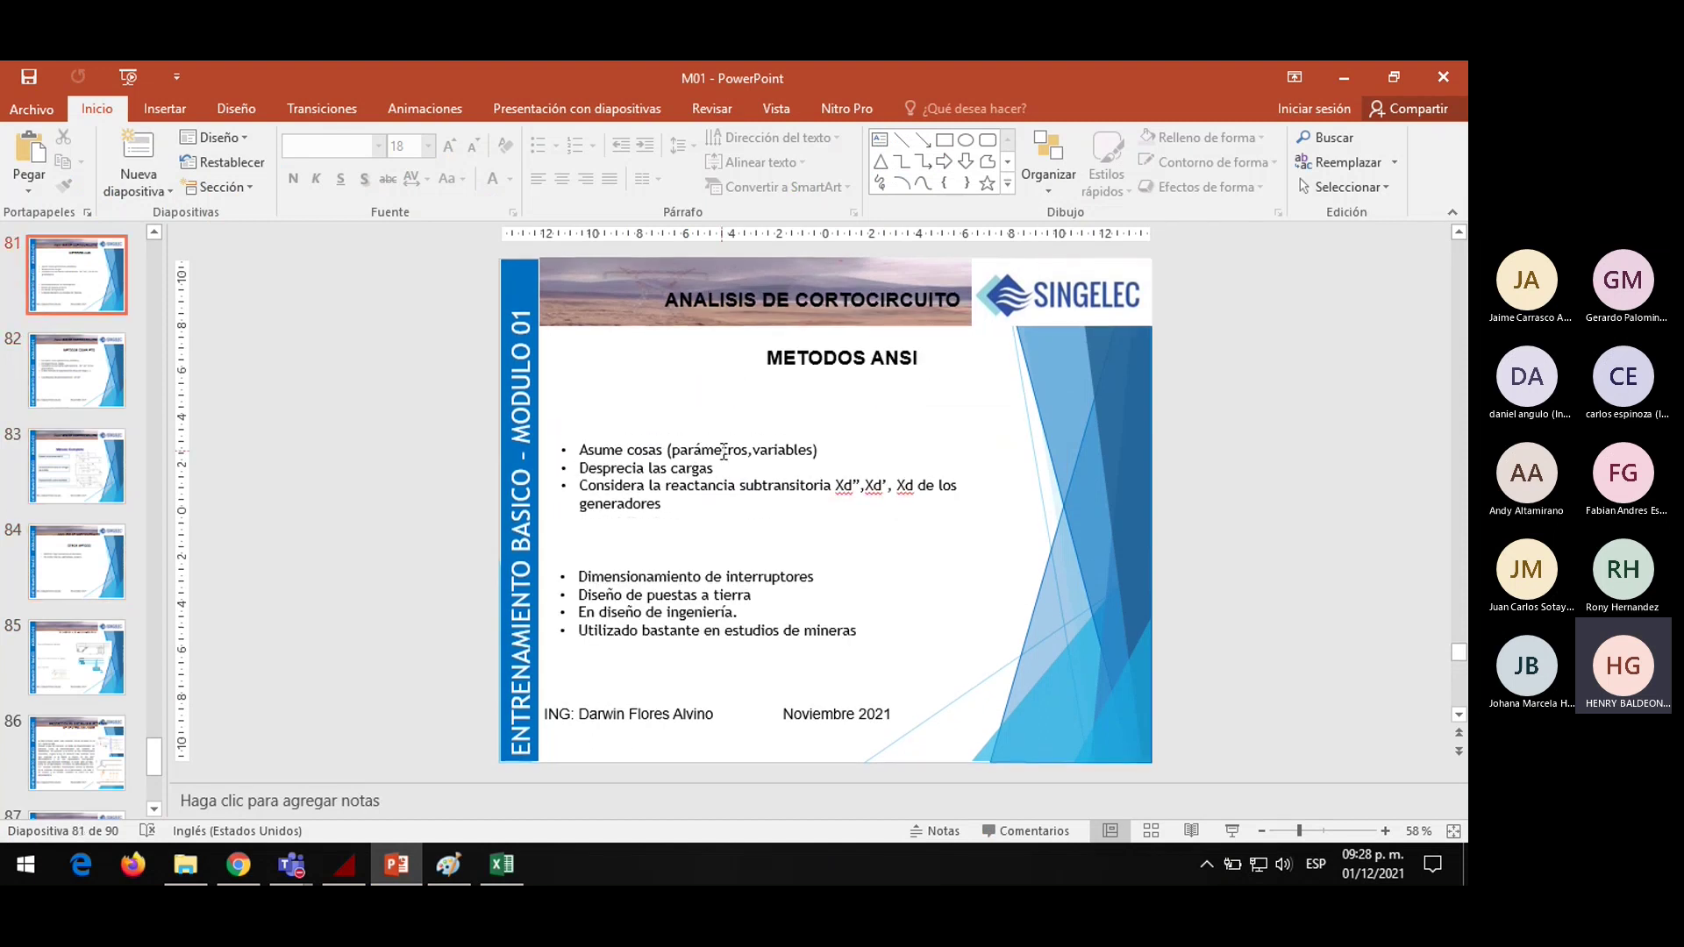
scroll(724, 451, down, 1)
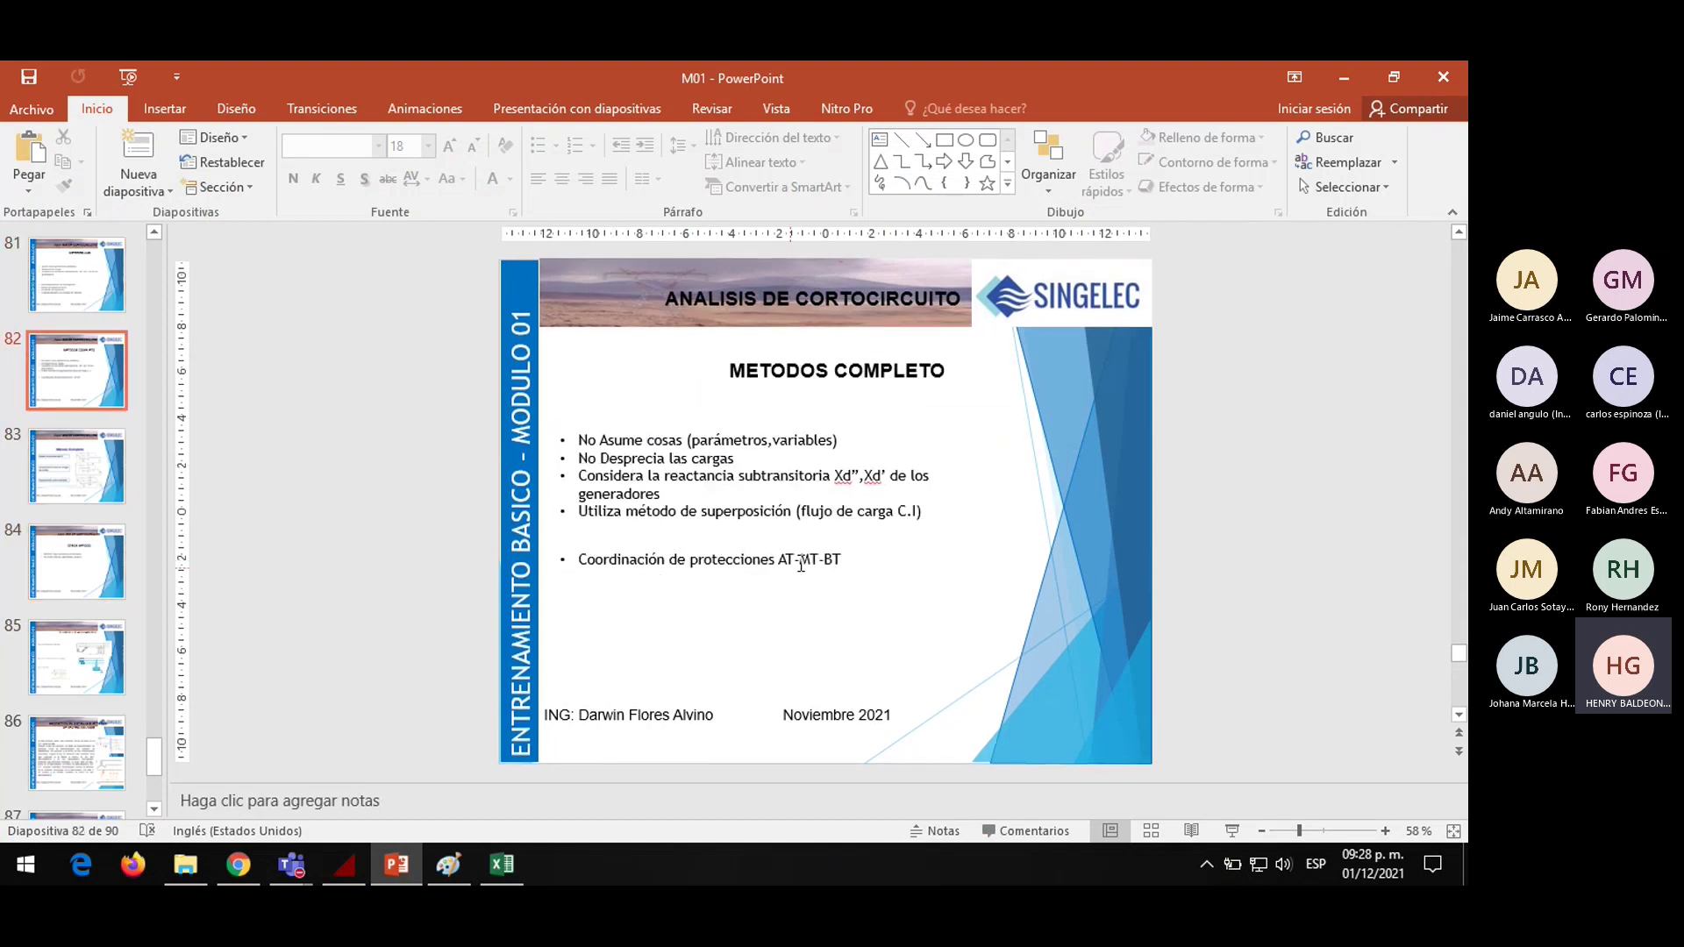
click(1343, 78)
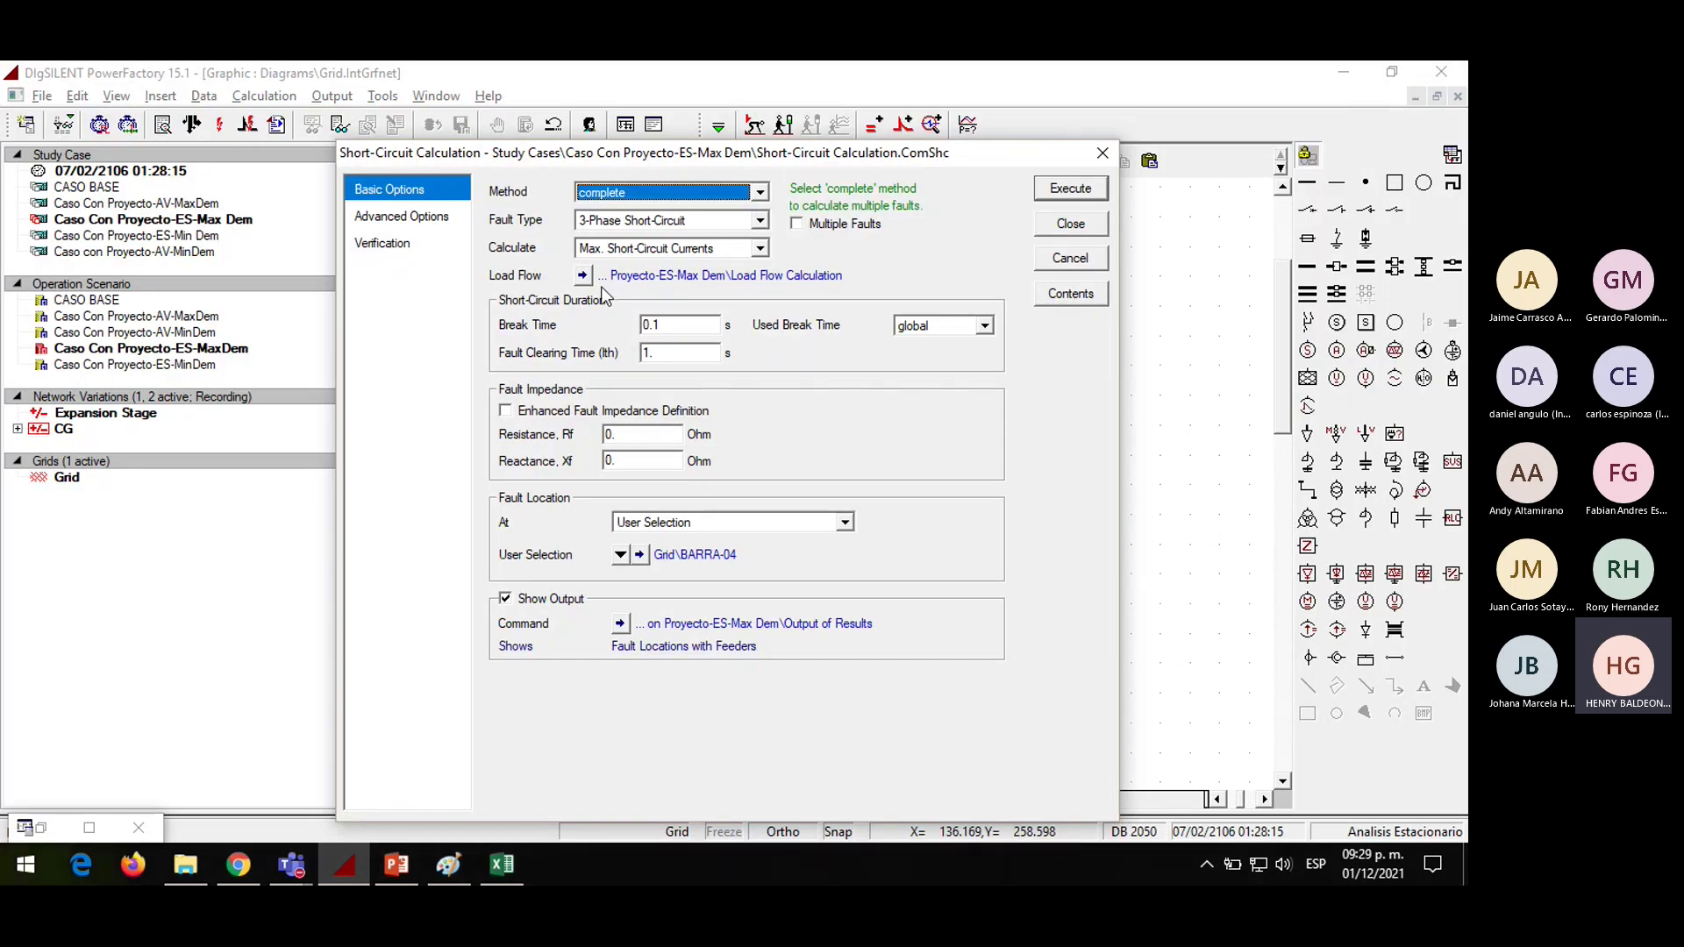
Set the linked load flow to AC balanced, positive sequence, and run the complete-method 3-phase short-circuit at BARRA-04
click(583, 277)
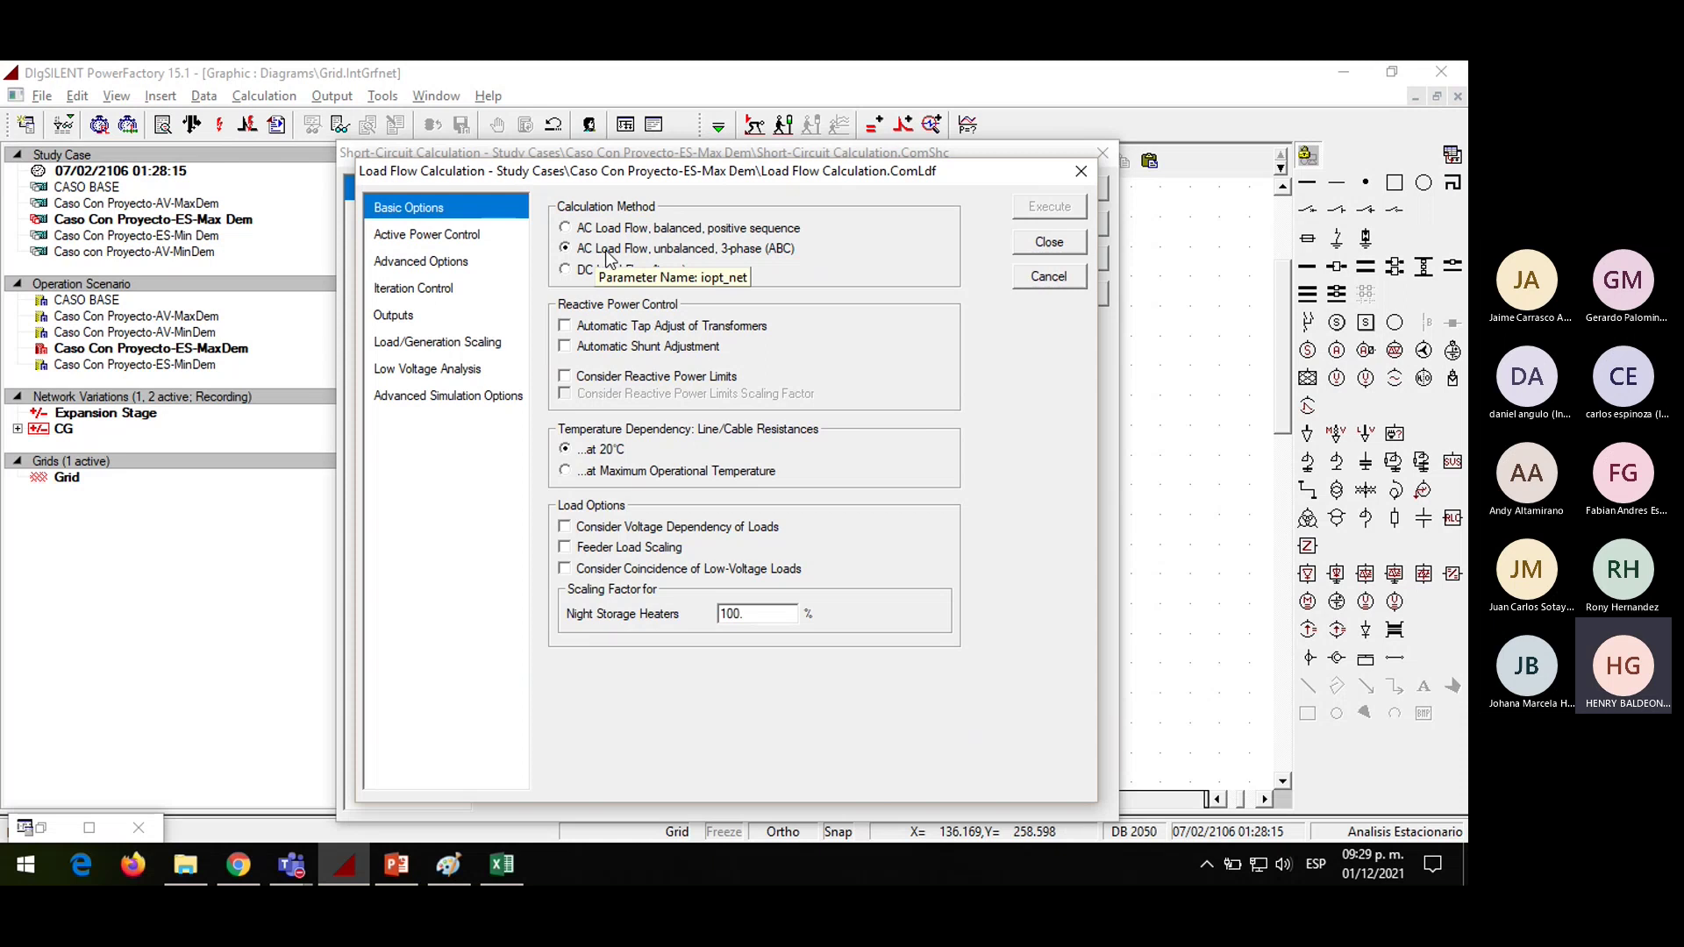
drag(596, 176, 573, 323)
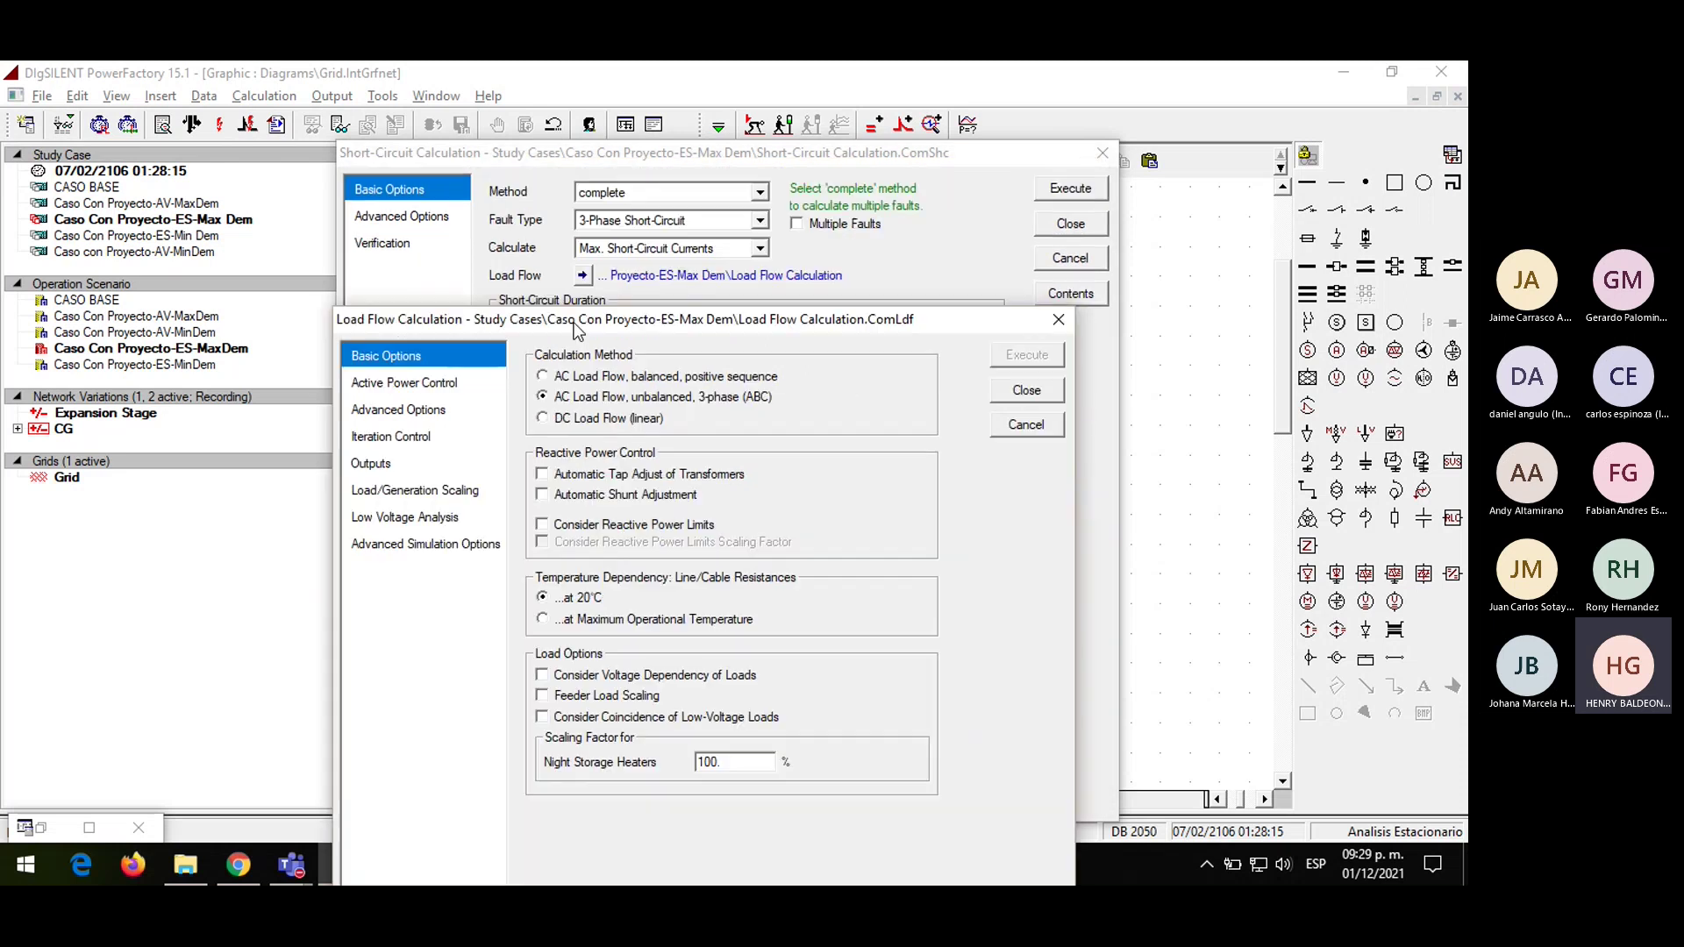
click(566, 377)
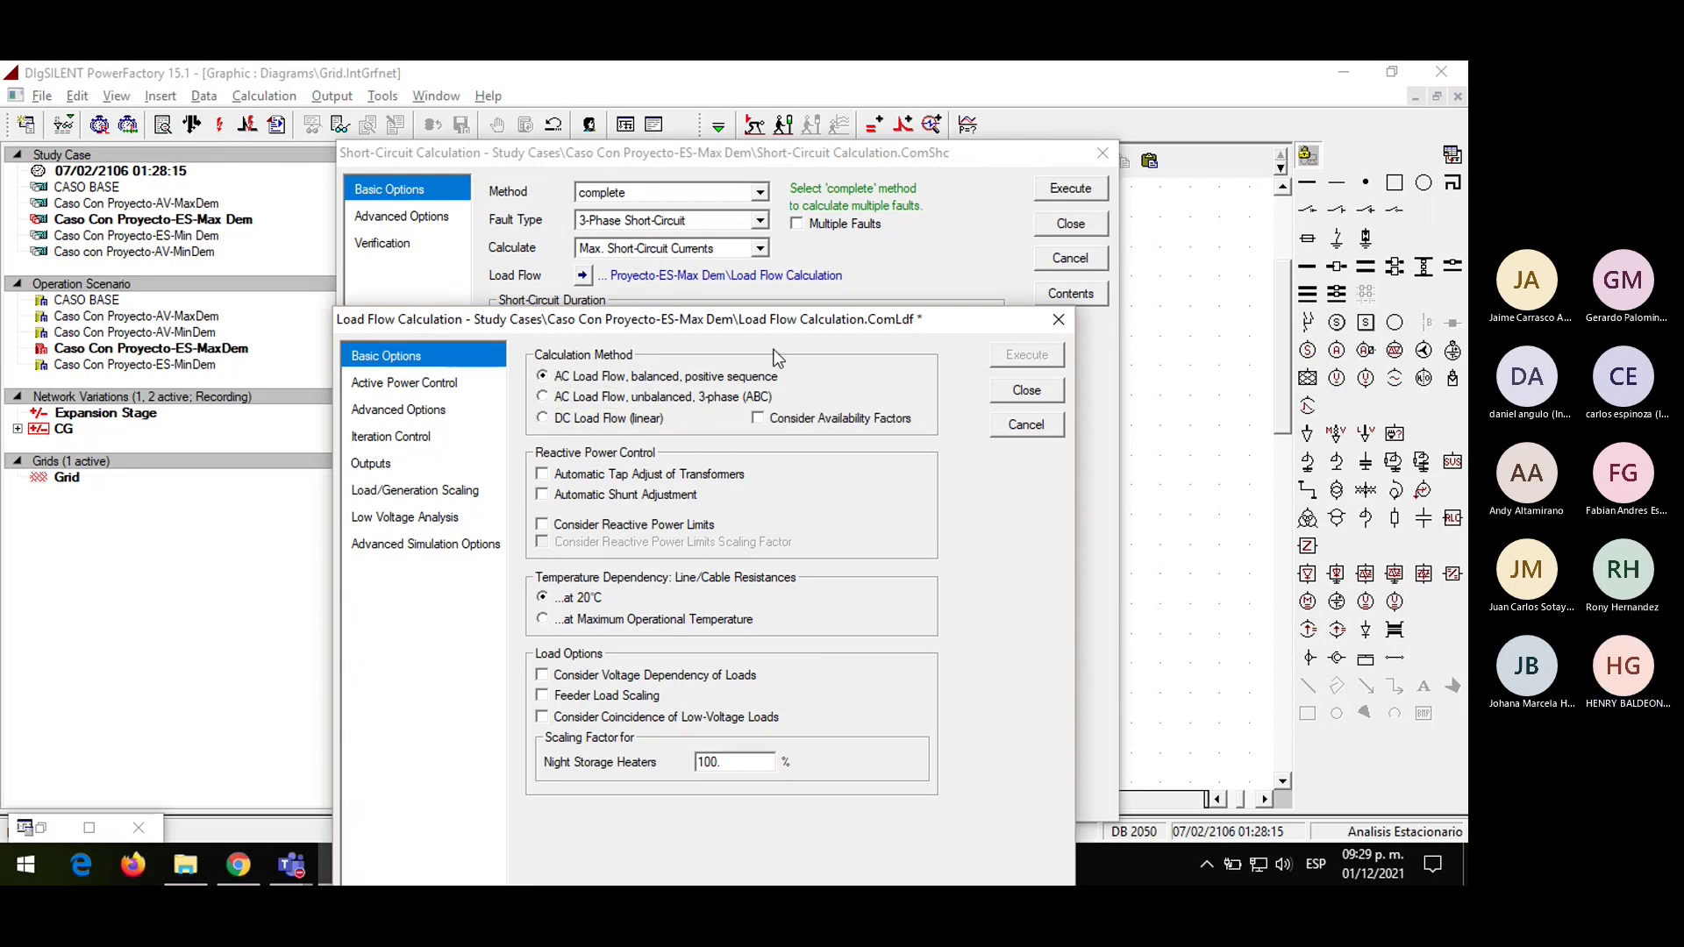
click(1017, 392)
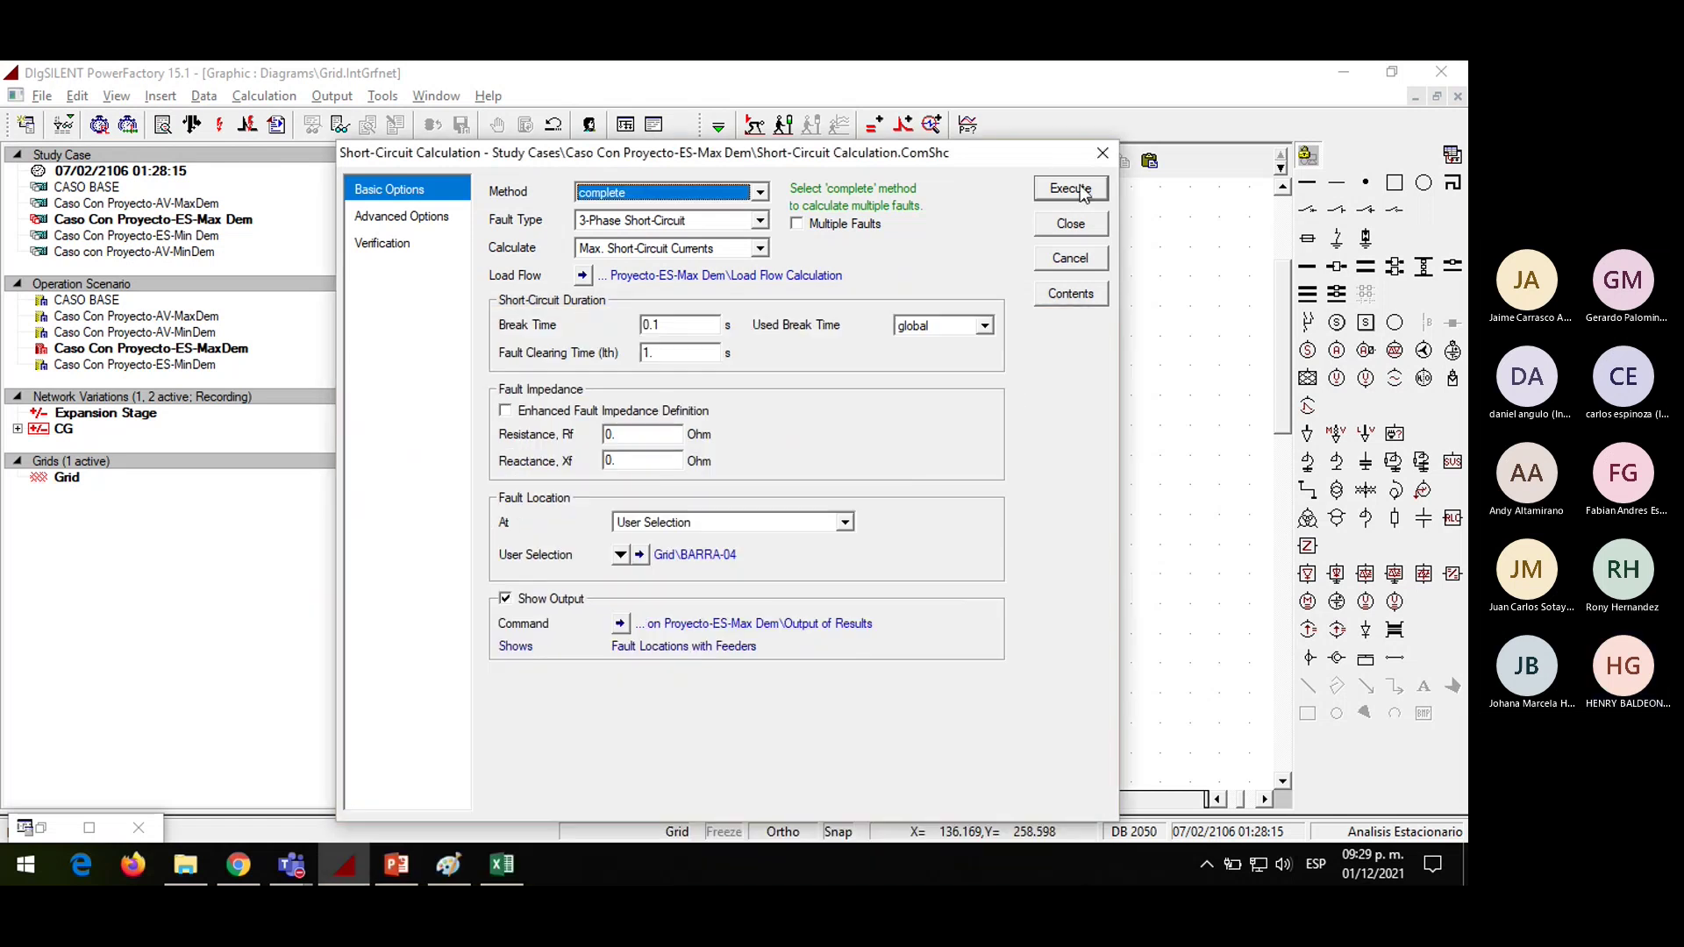
click(1078, 189)
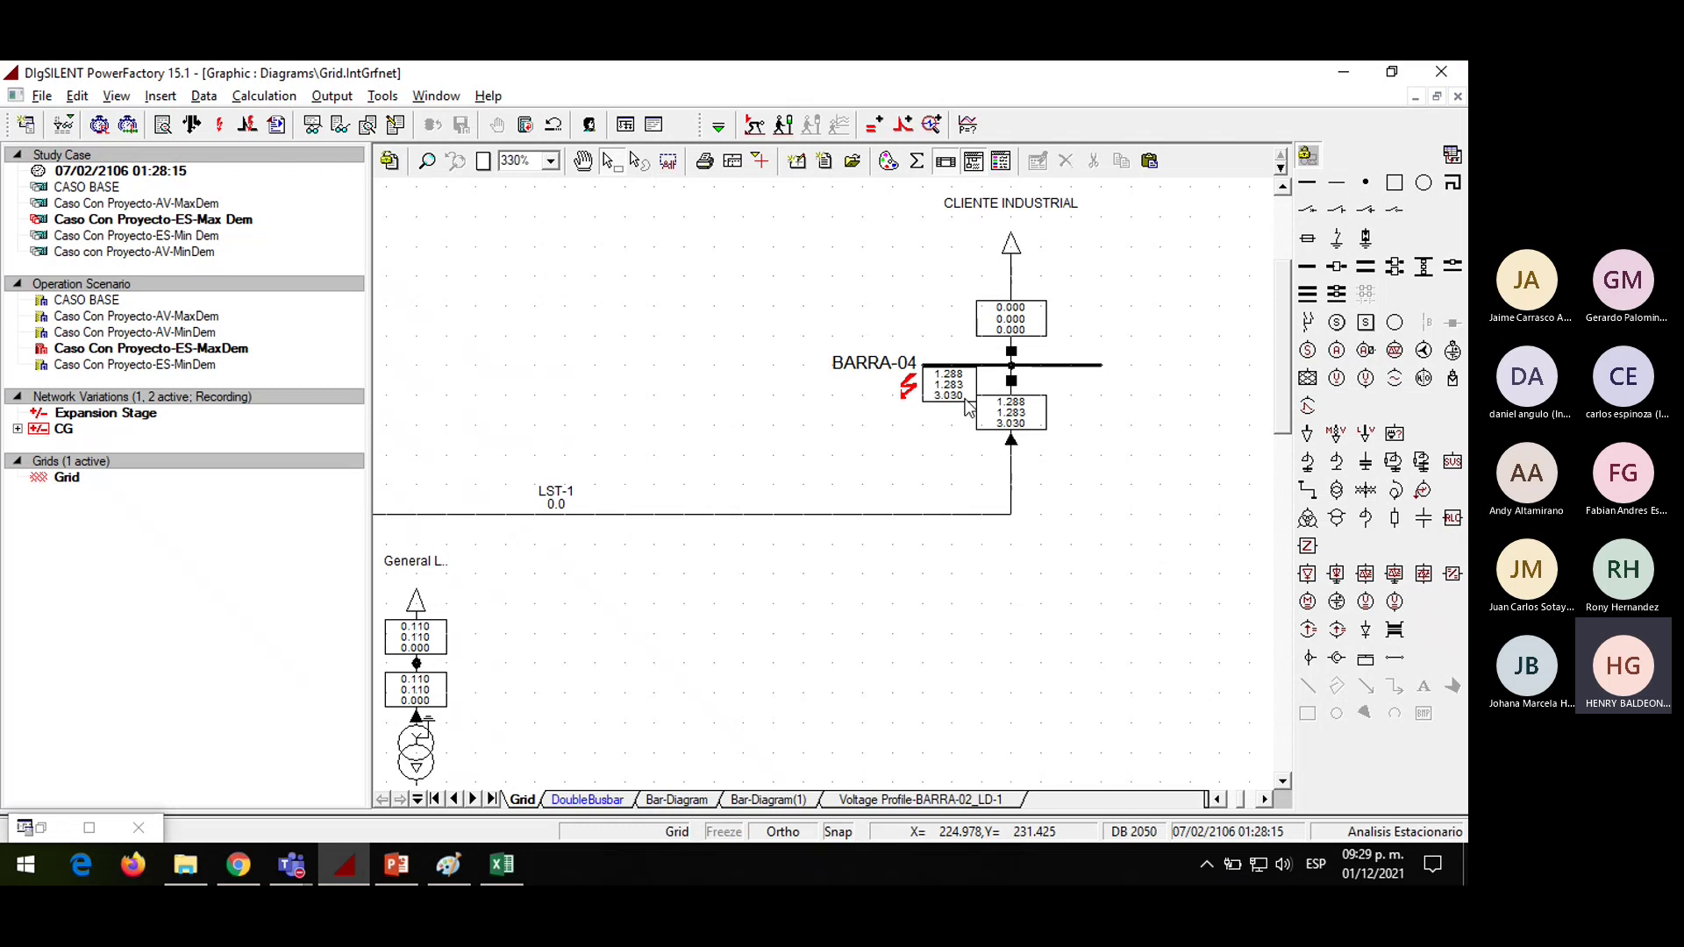
Record the complete-method BARRA-04 fault current of 1.28 in cell B3 of the Excel sheet and return to the PowerFactory diagram
mouse_move(967, 406)
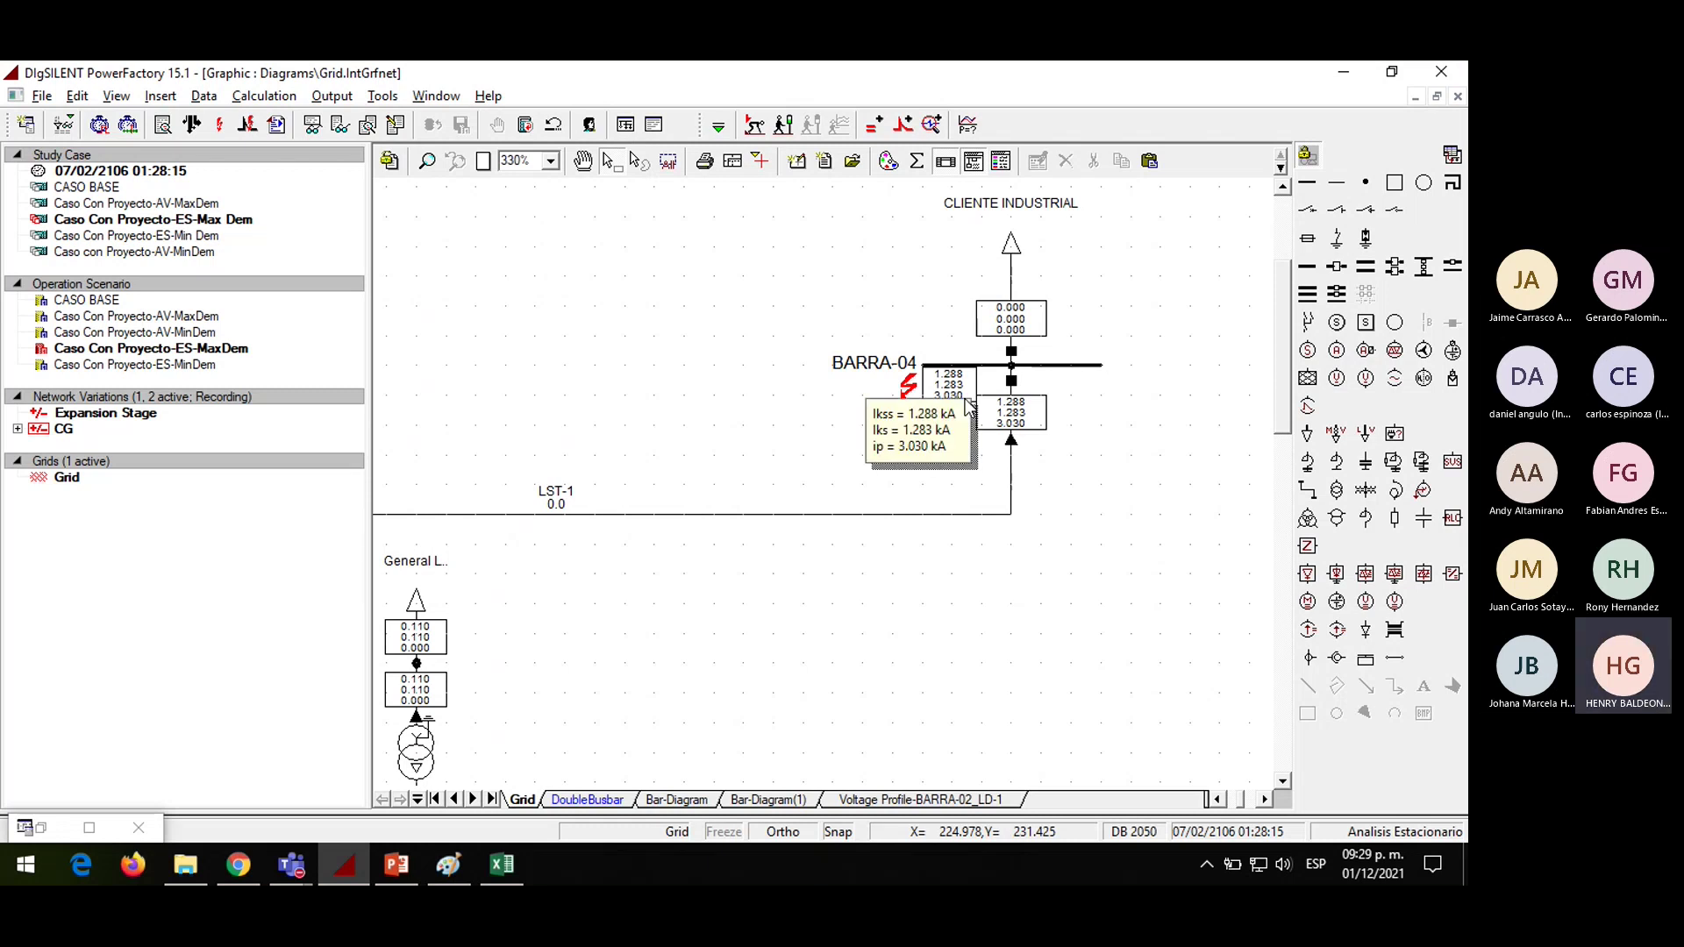
click(402, 859)
click(355, 856)
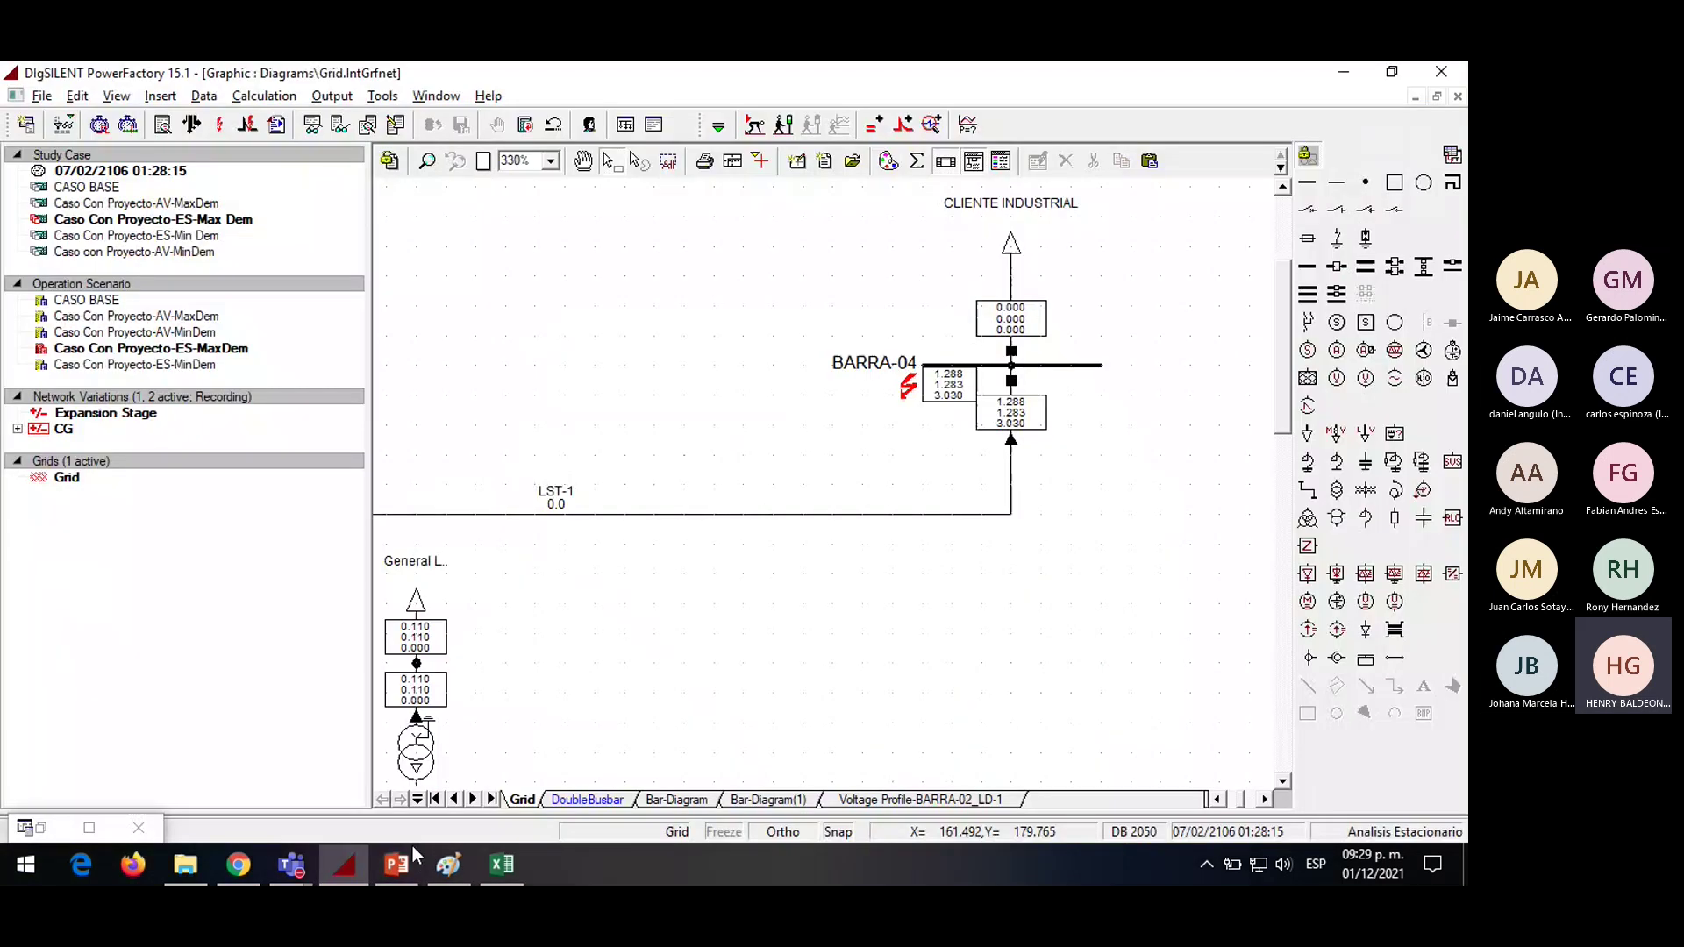
click(501, 864)
click(218, 361)
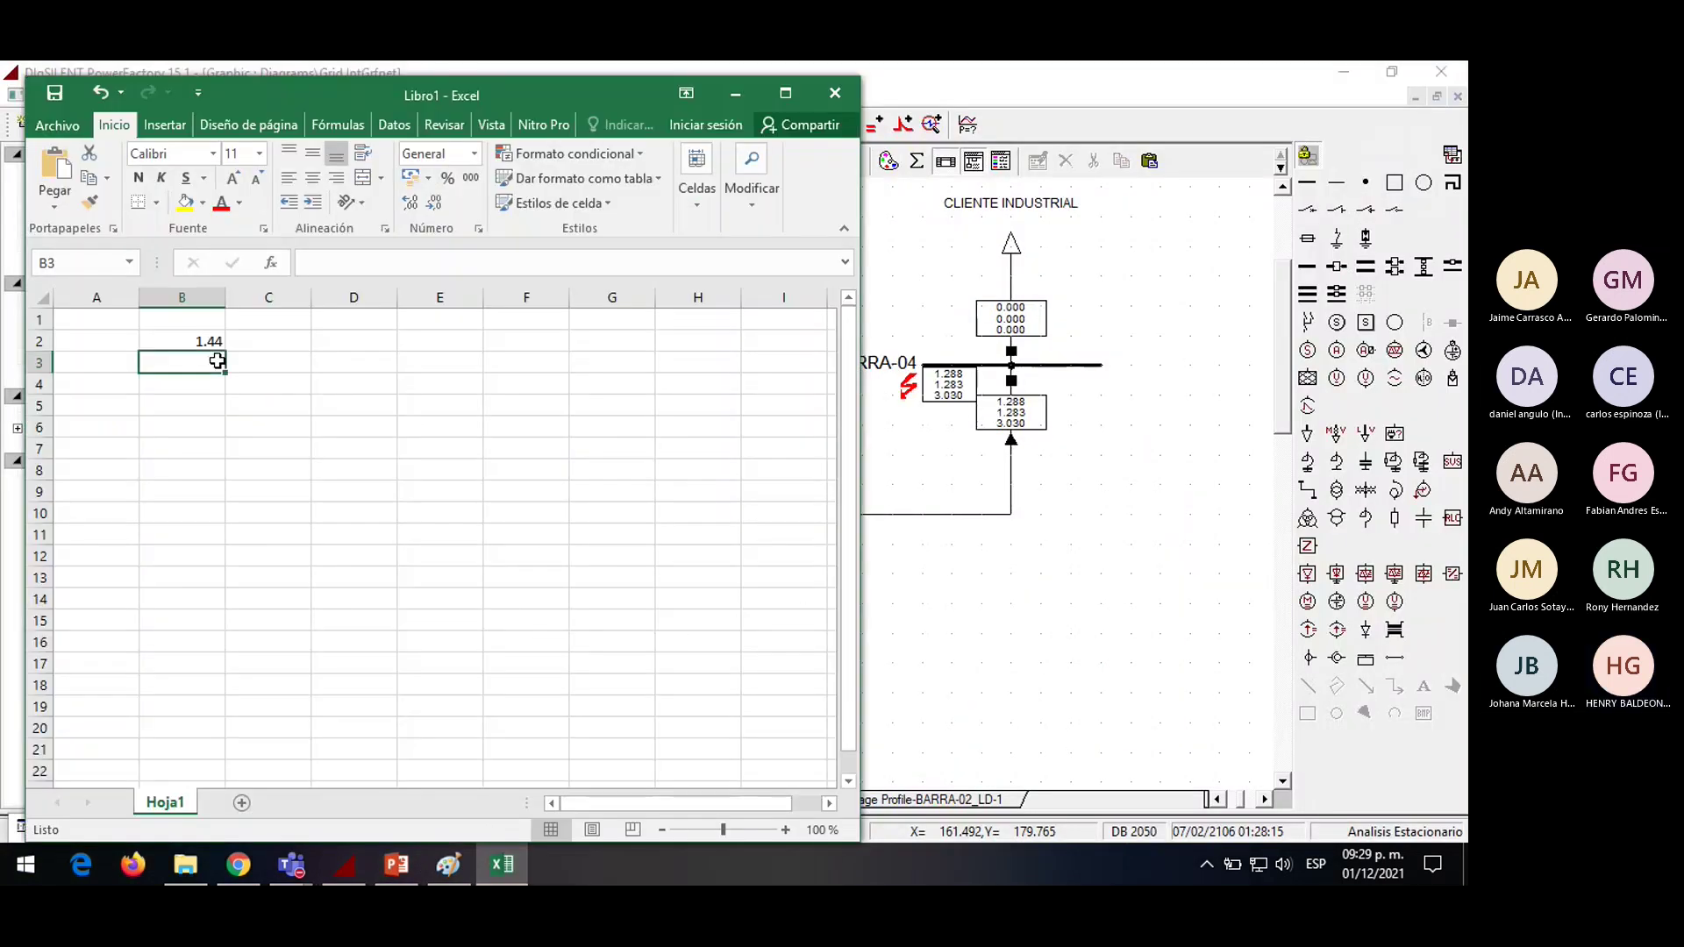
text(1.28)
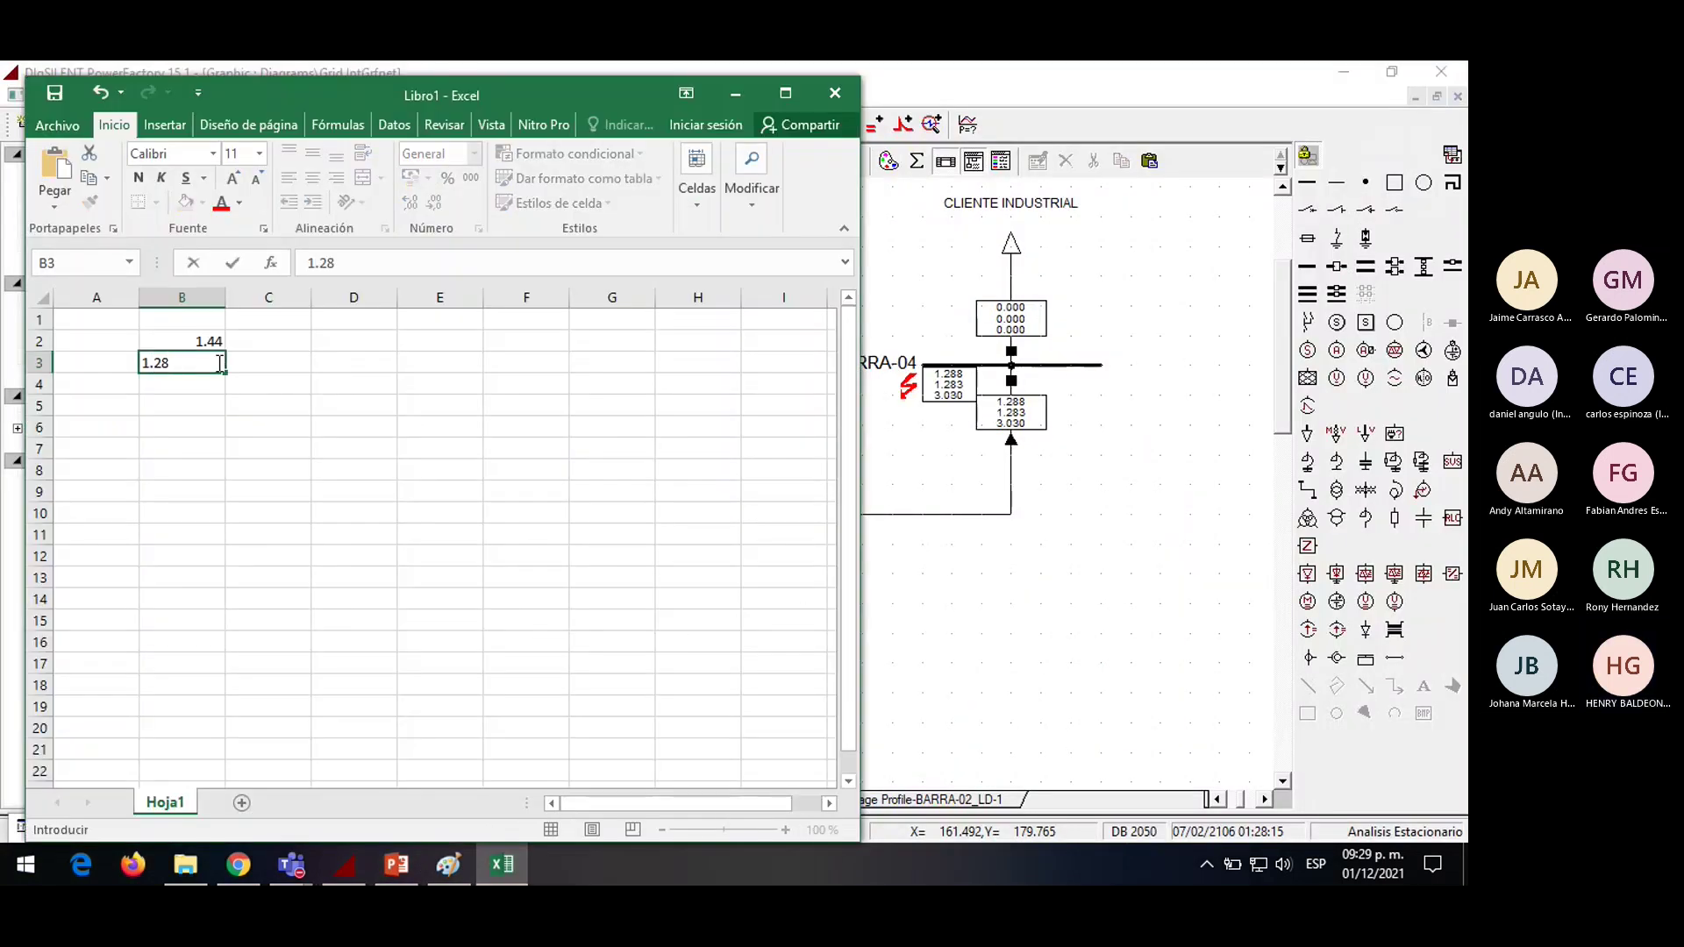
click(896, 446)
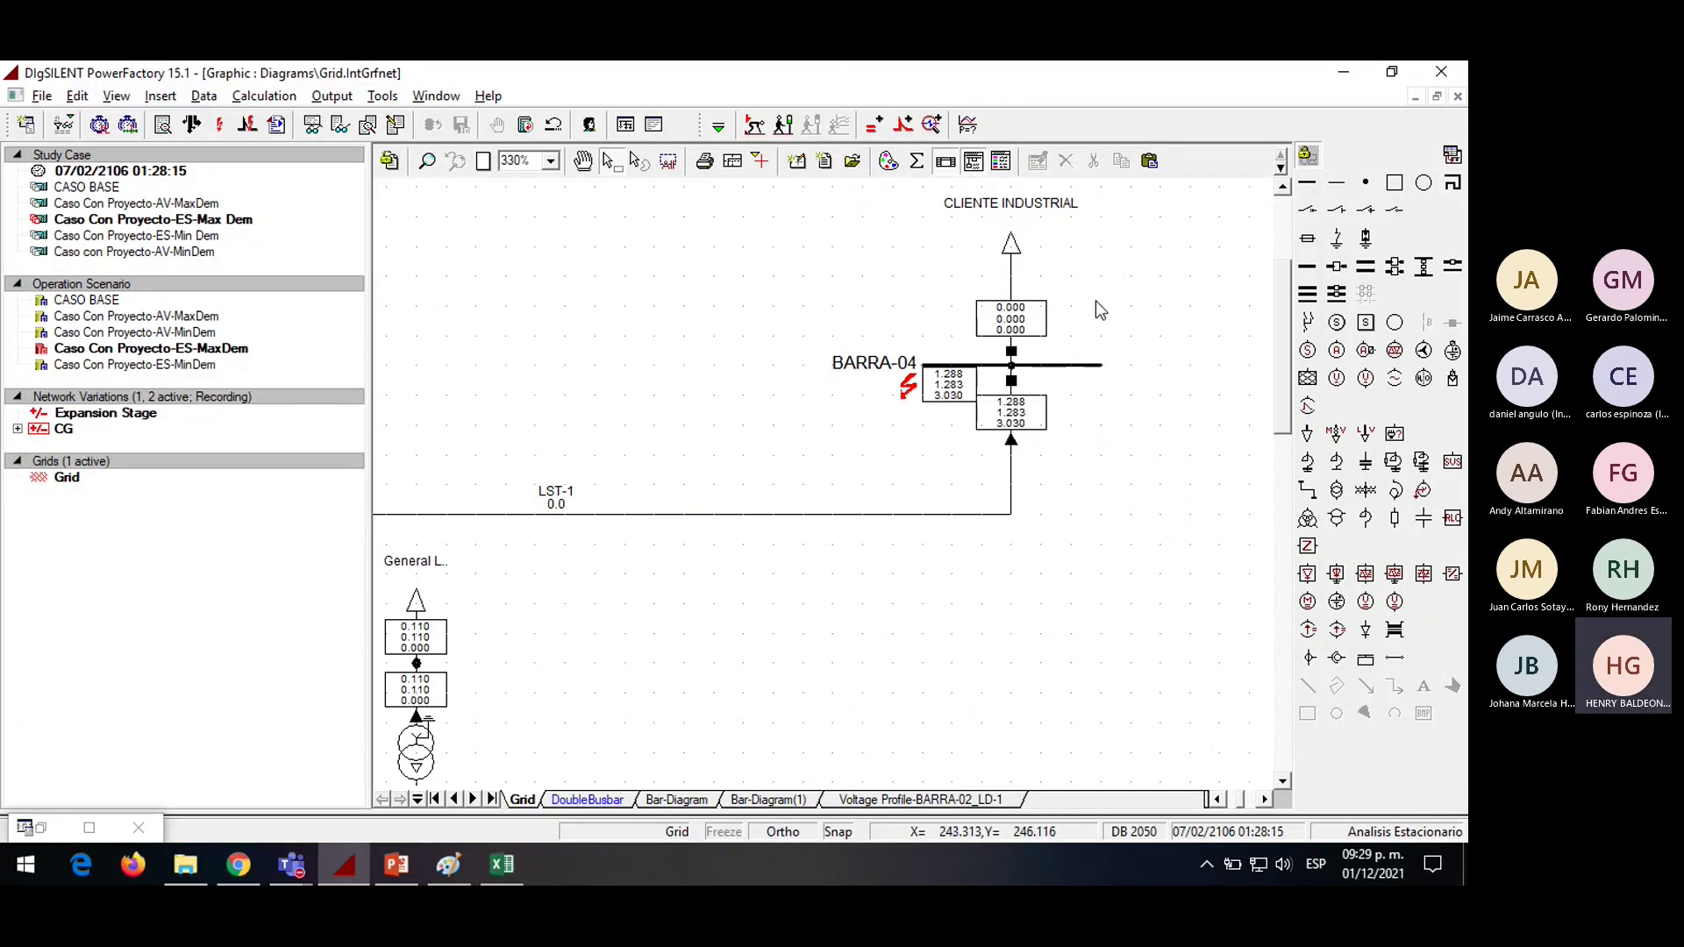
Examine the complete-method short-circuit results across the grid, from the LD-4 feeder and its transformers to the double busbar and BARRA-04
scroll(1109, 315, down, 4)
mouse_move(638, 553)
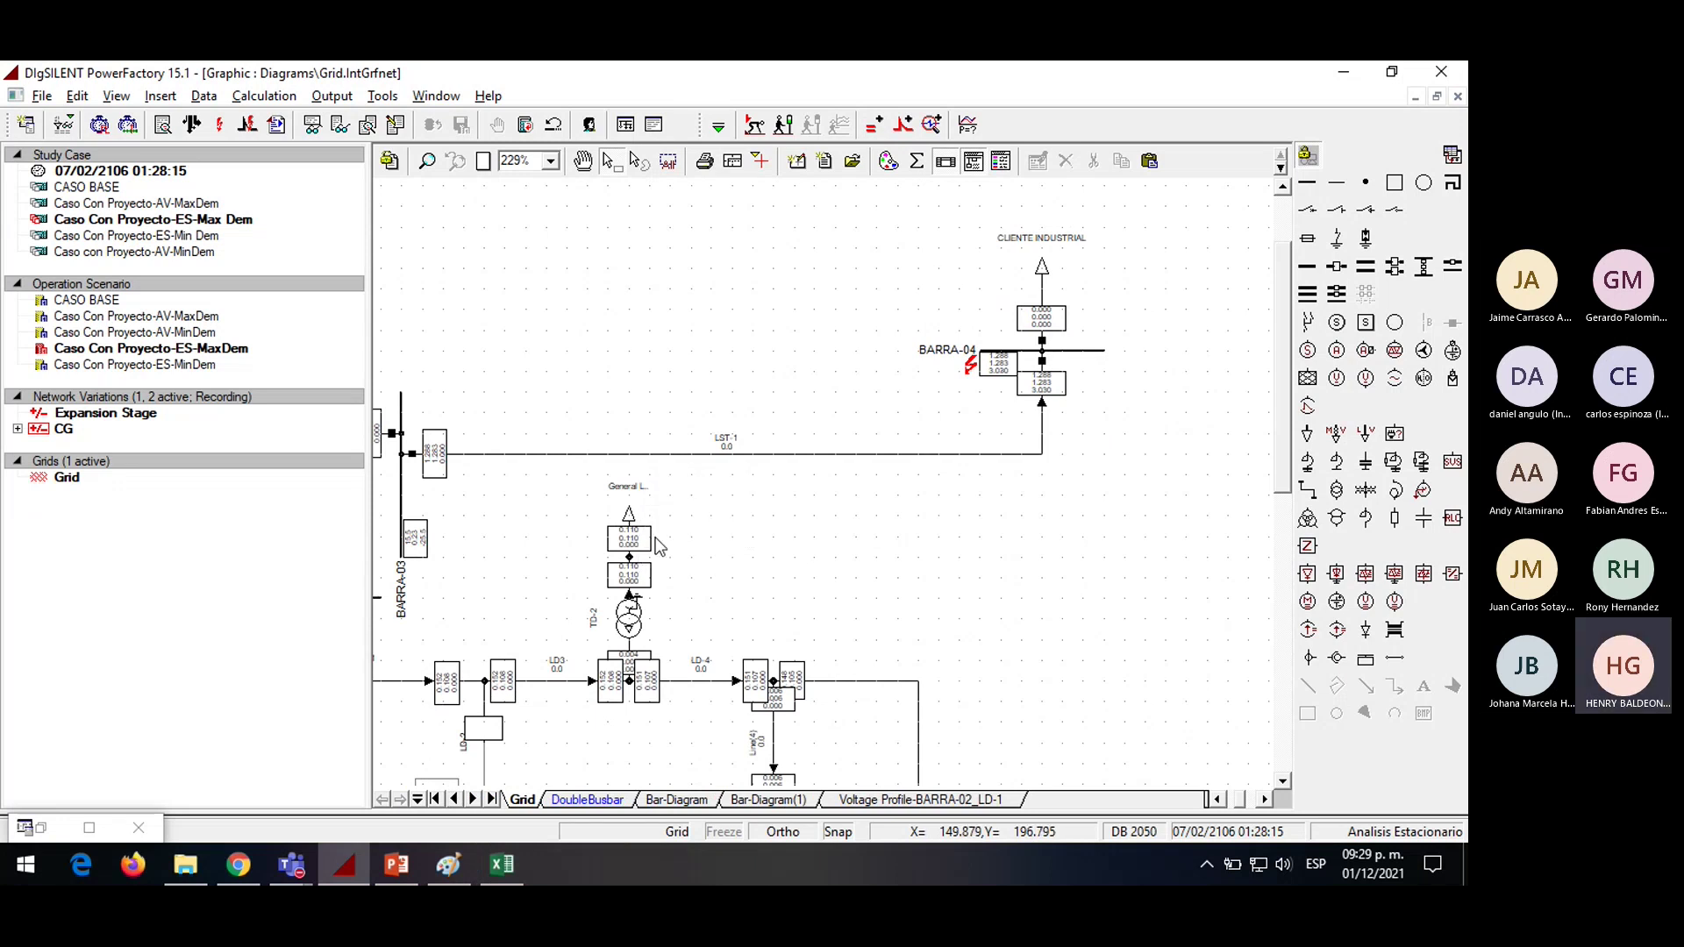
scroll(684, 561, down, 3)
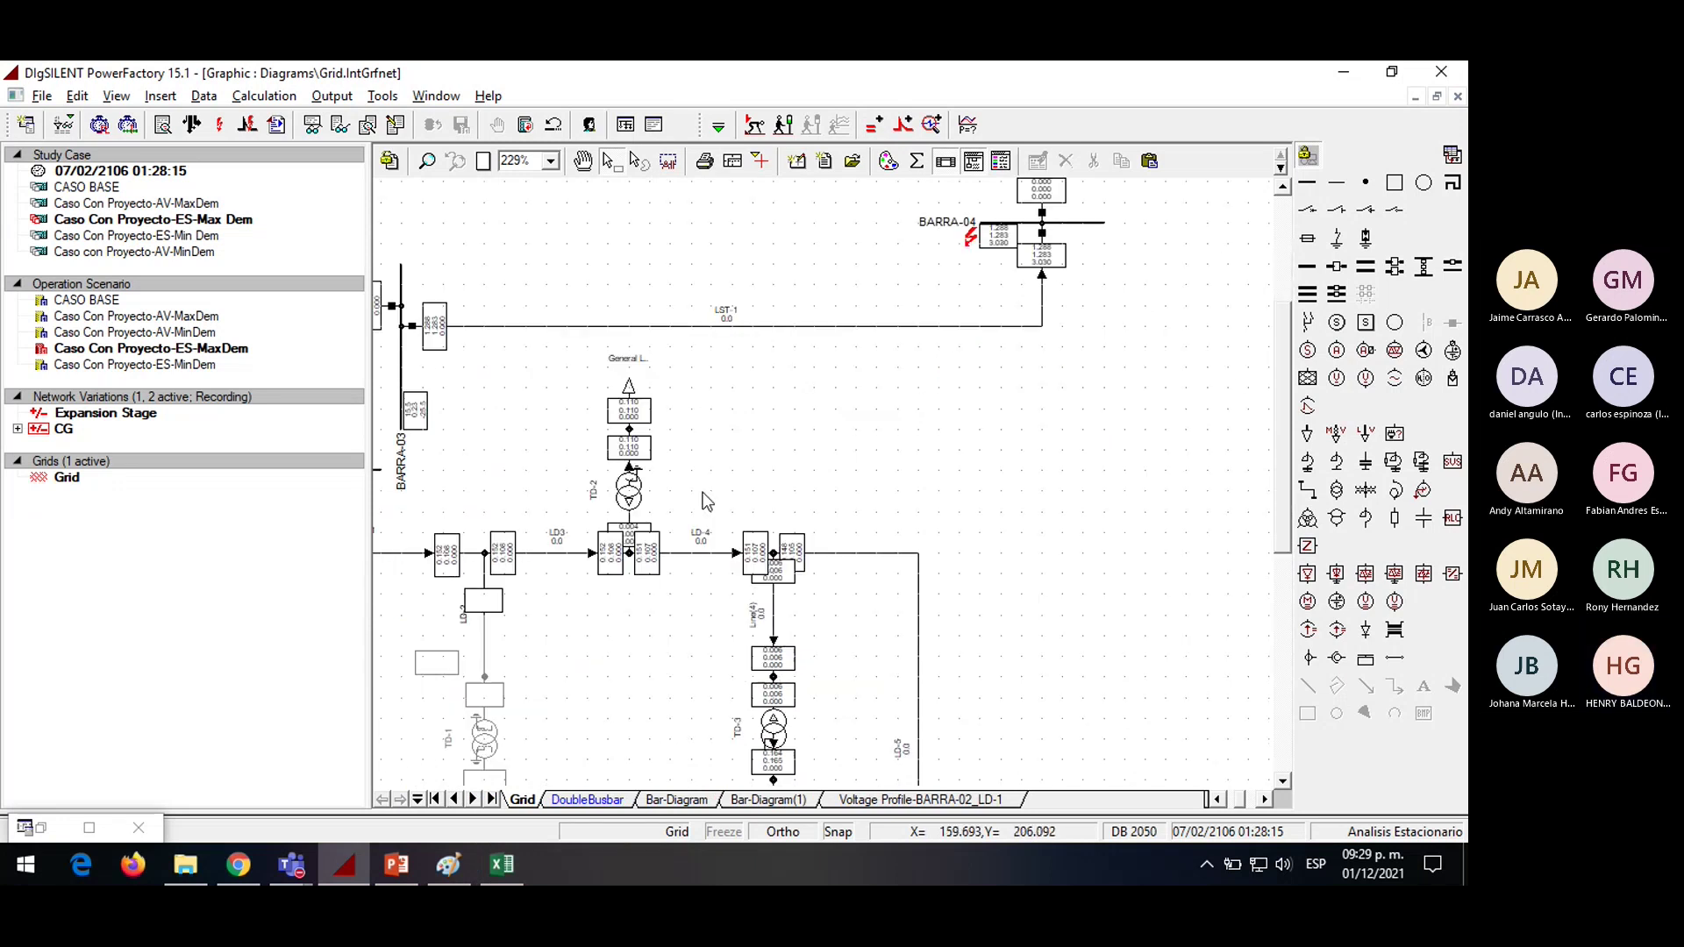
mouse_move(781, 585)
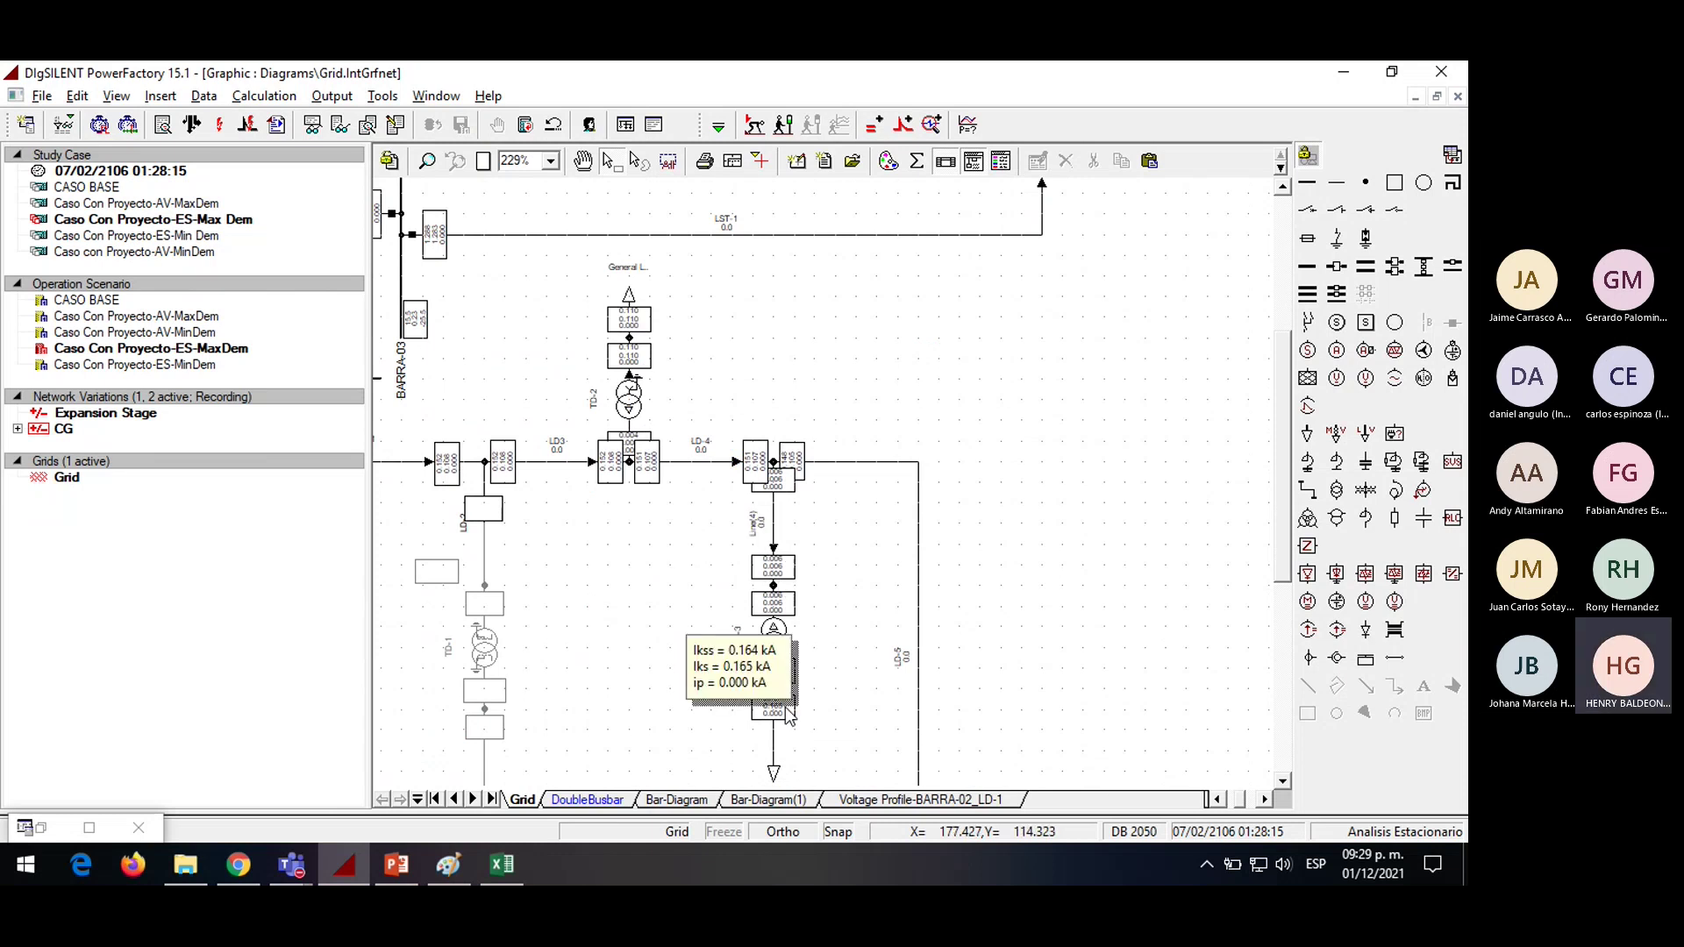
scroll(969, 581, down, 1)
scroll(894, 446, up, 3)
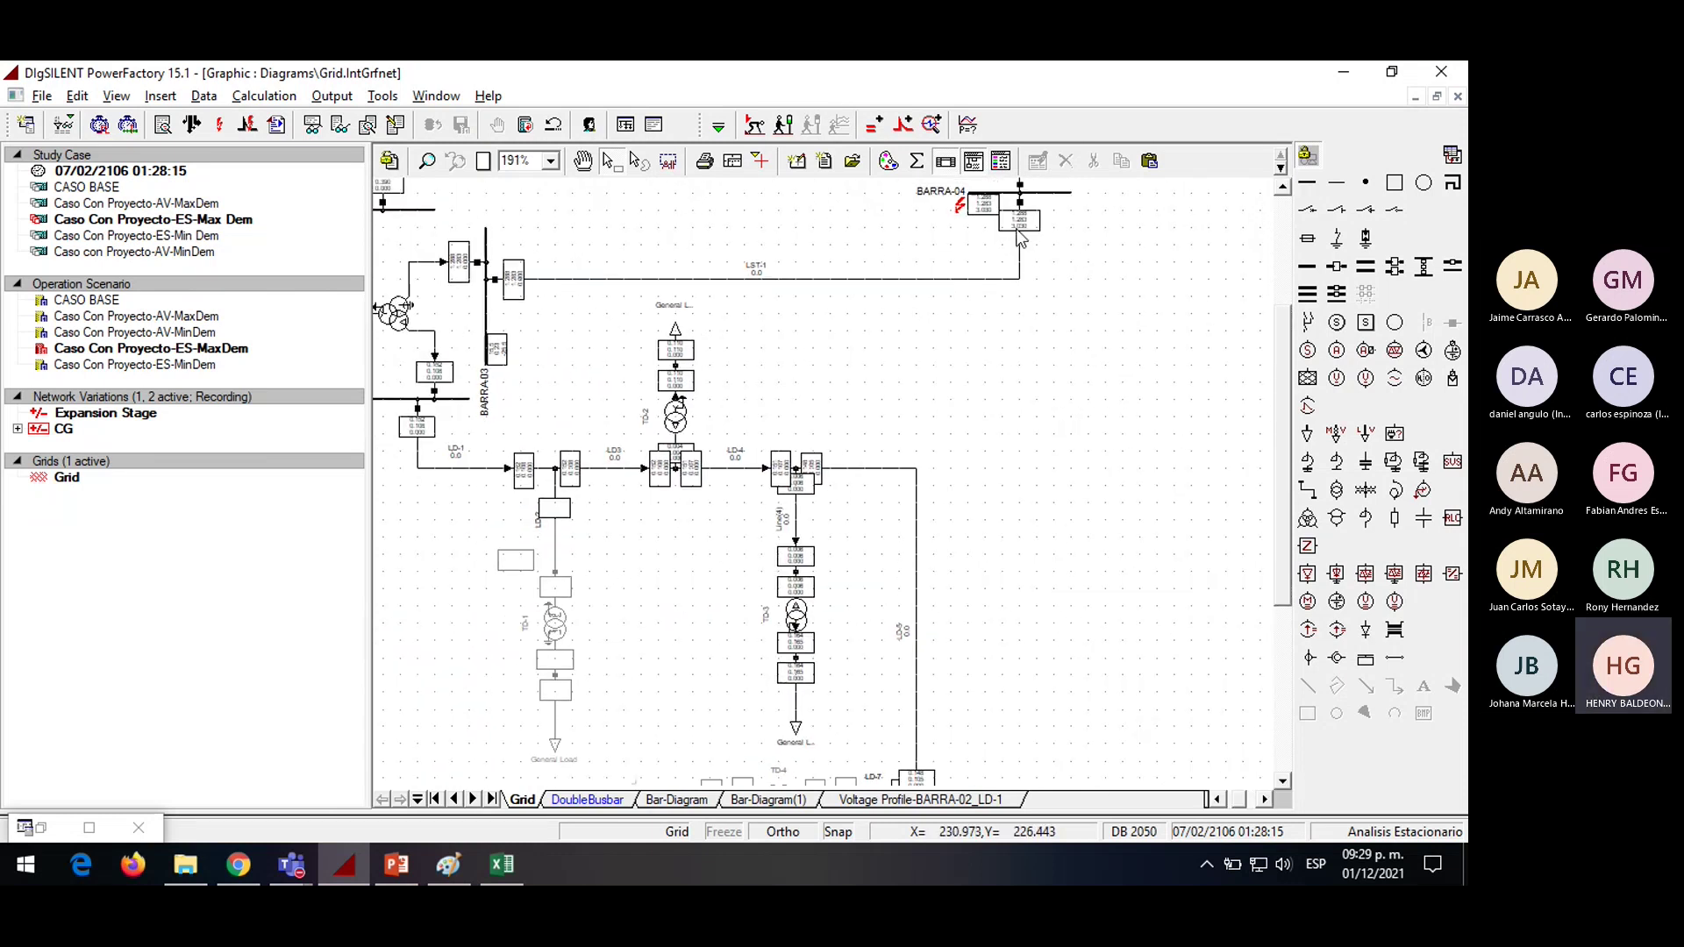
scroll(900, 316, up, 3)
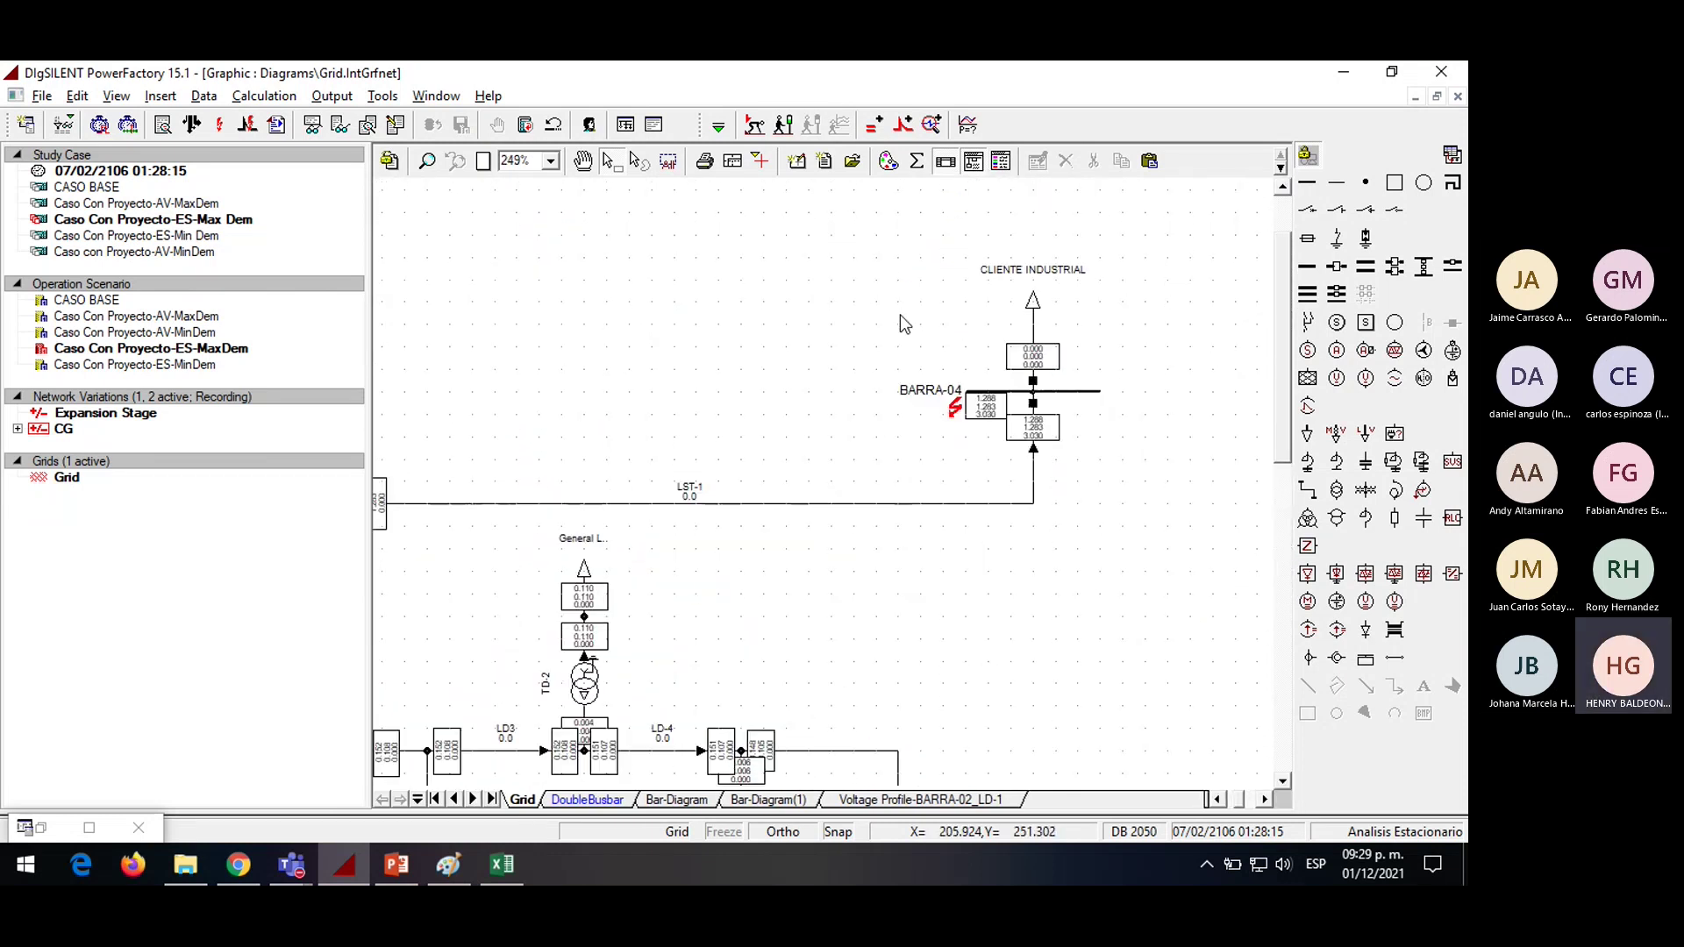
mouse_move(991, 417)
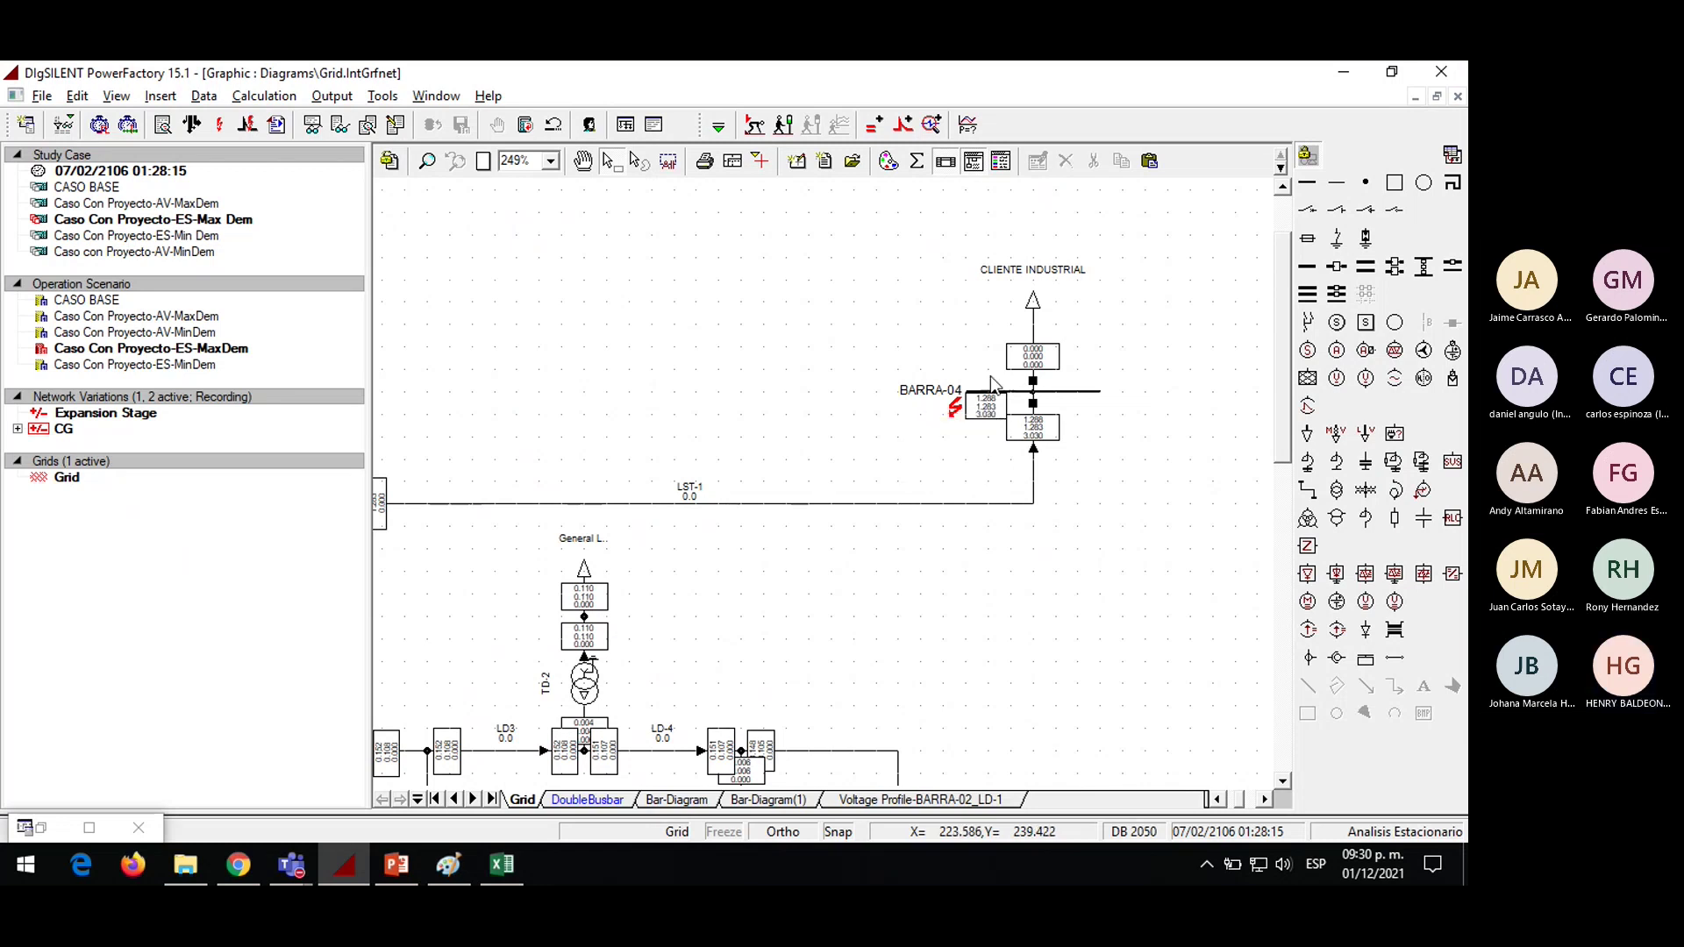
scroll(964, 400, down, 2)
scroll(965, 400, down, 3)
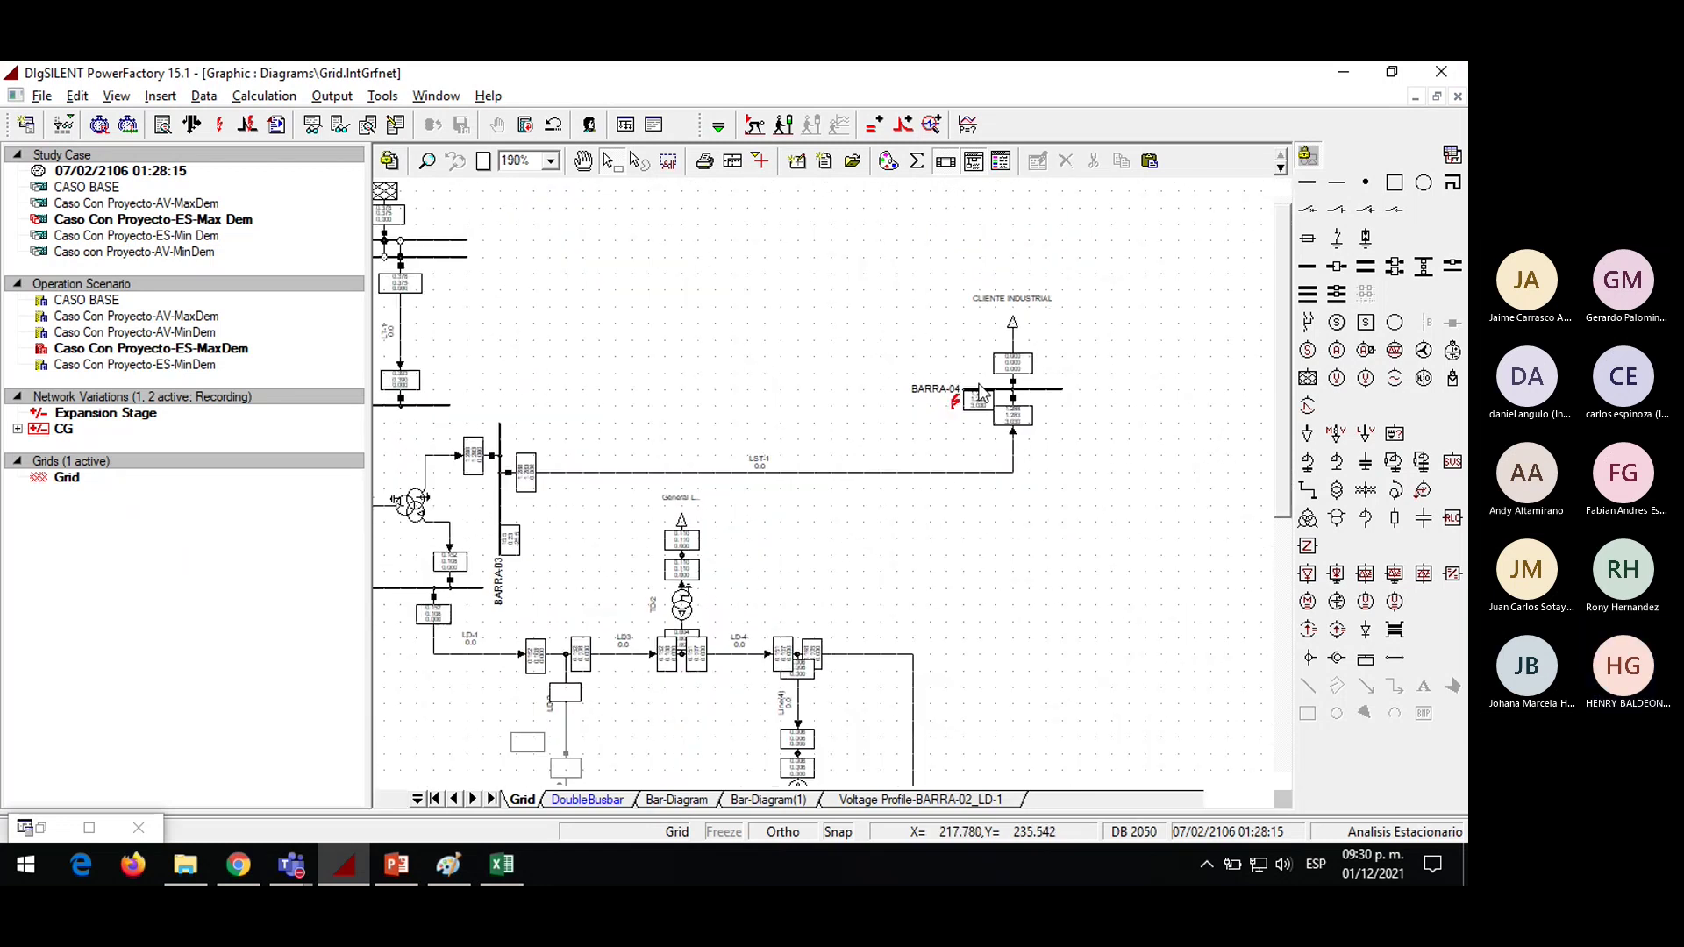
scroll(489, 235, up, 3)
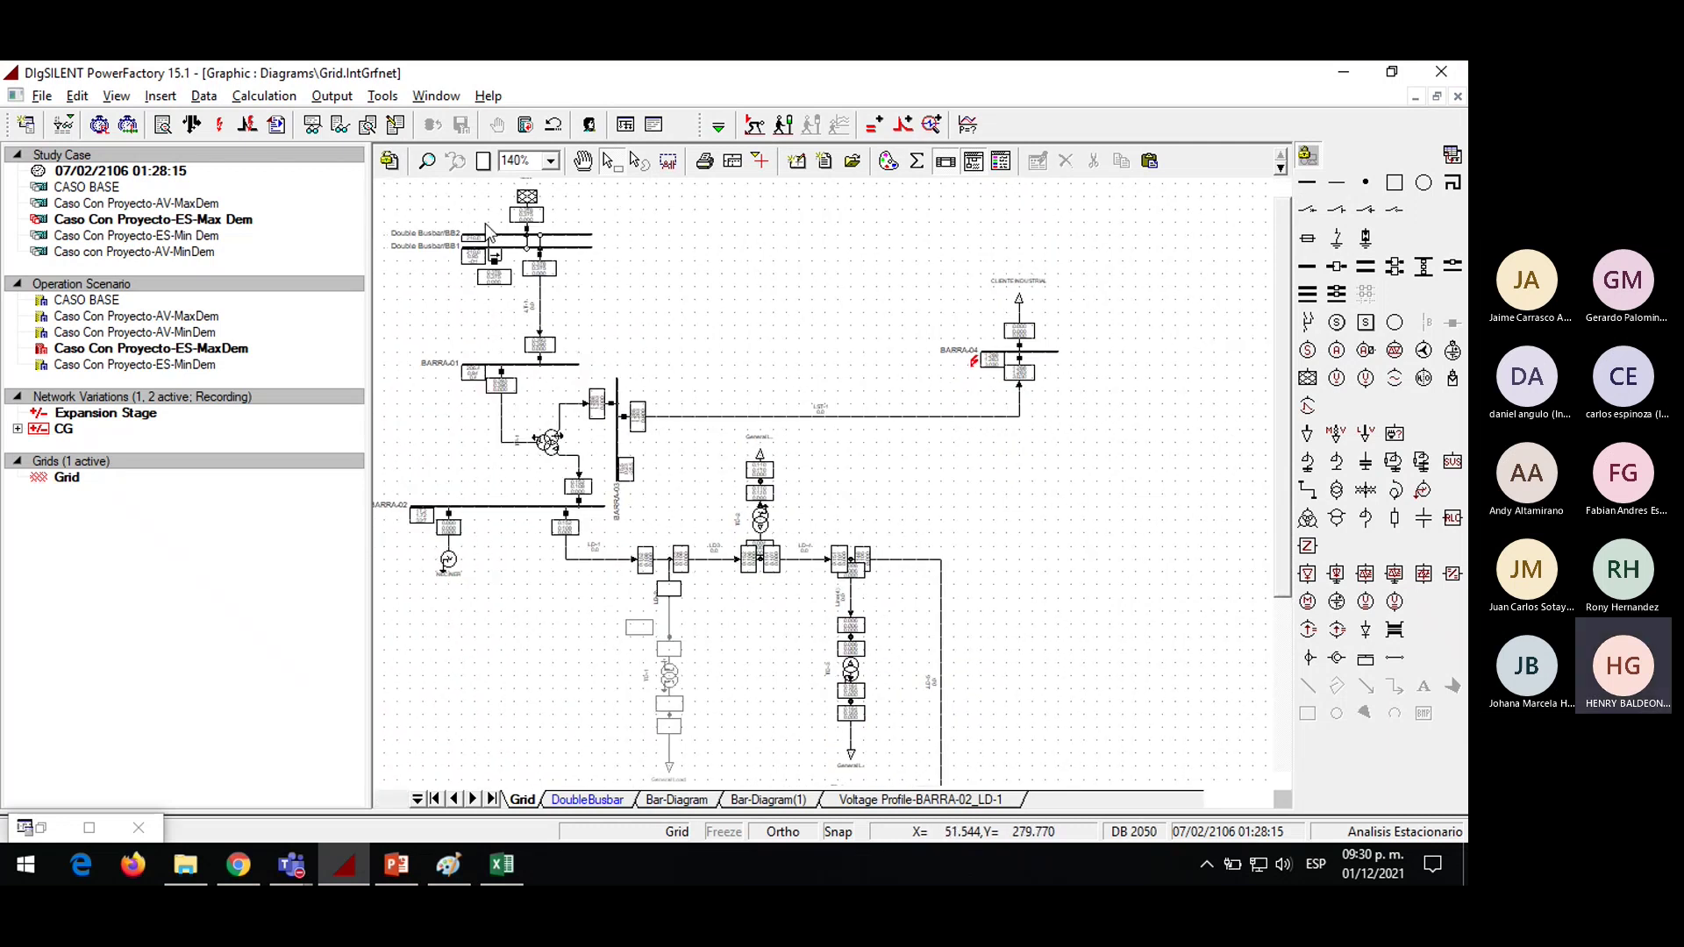
scroll(1210, 403, up, 2)
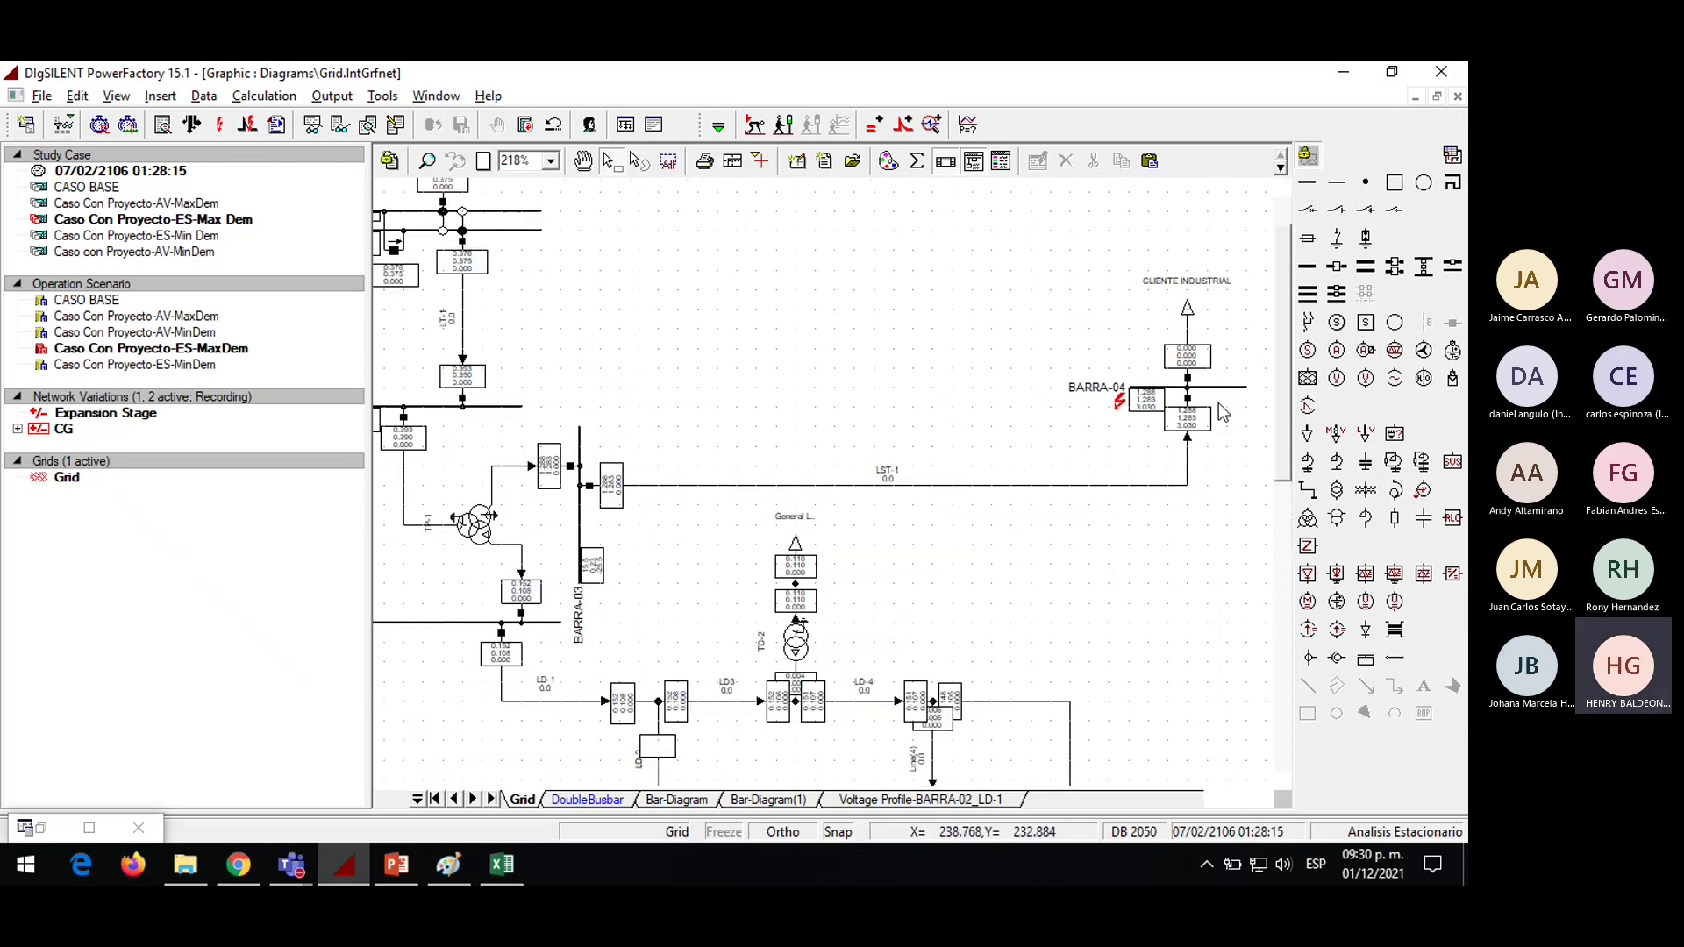
scroll(1224, 412, up, 1)
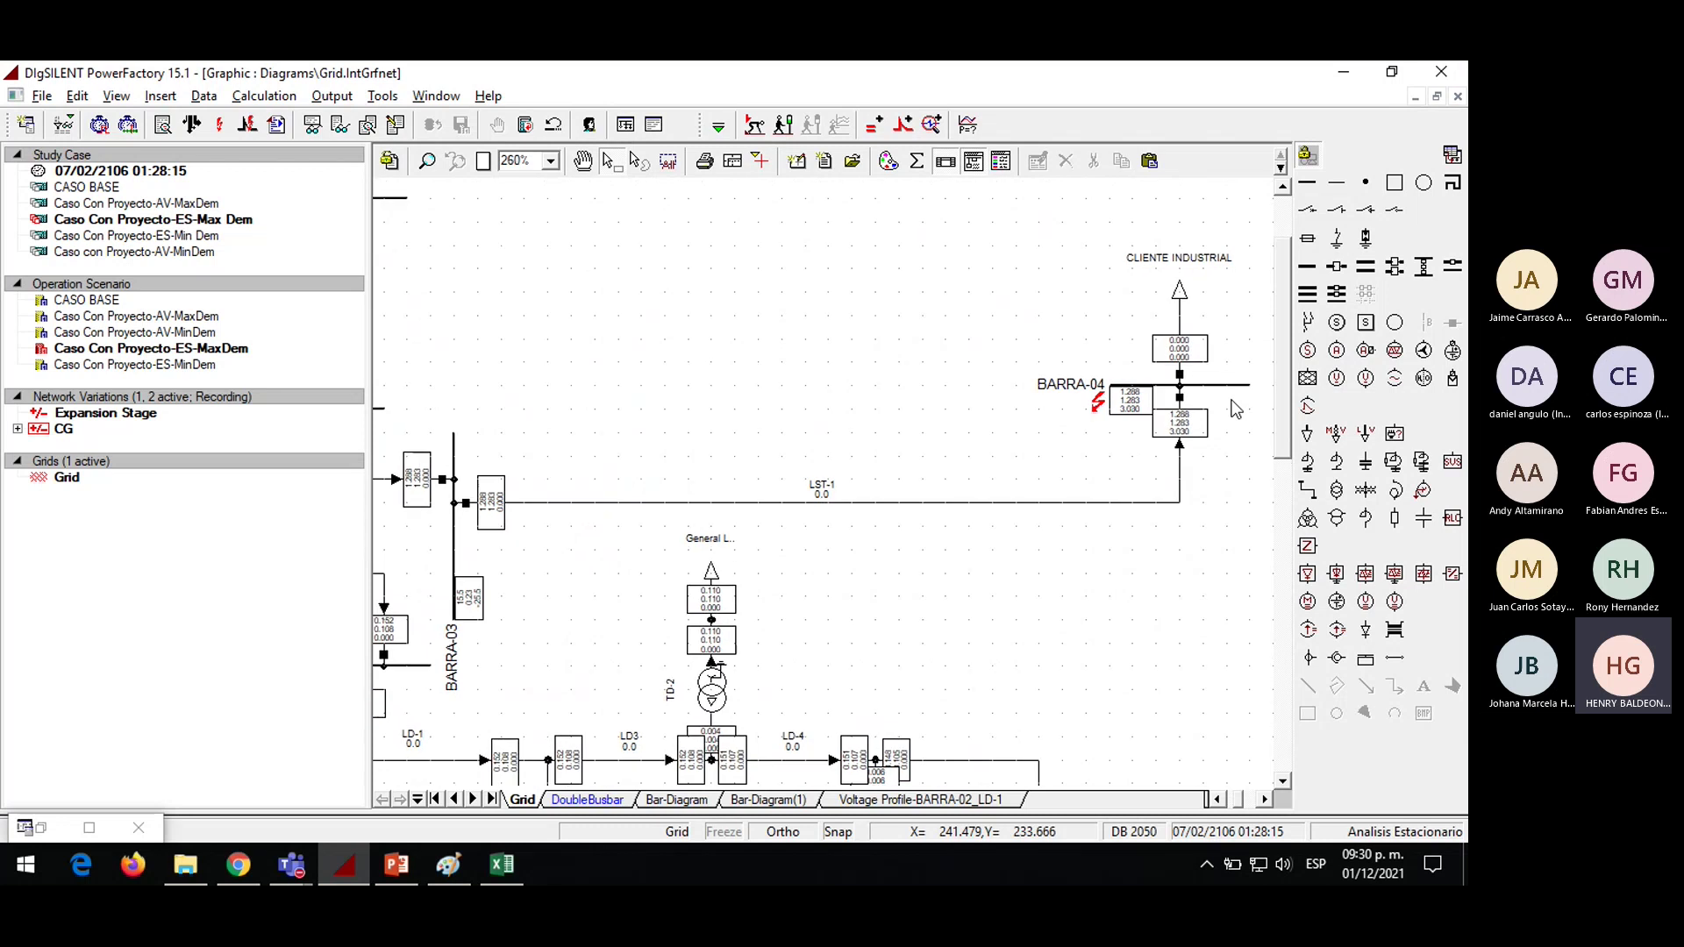
Run a Single Phase to Ground short-circuit at BARRA-04 with the IEC 60909 method and check the fault currents per phase
click(219, 126)
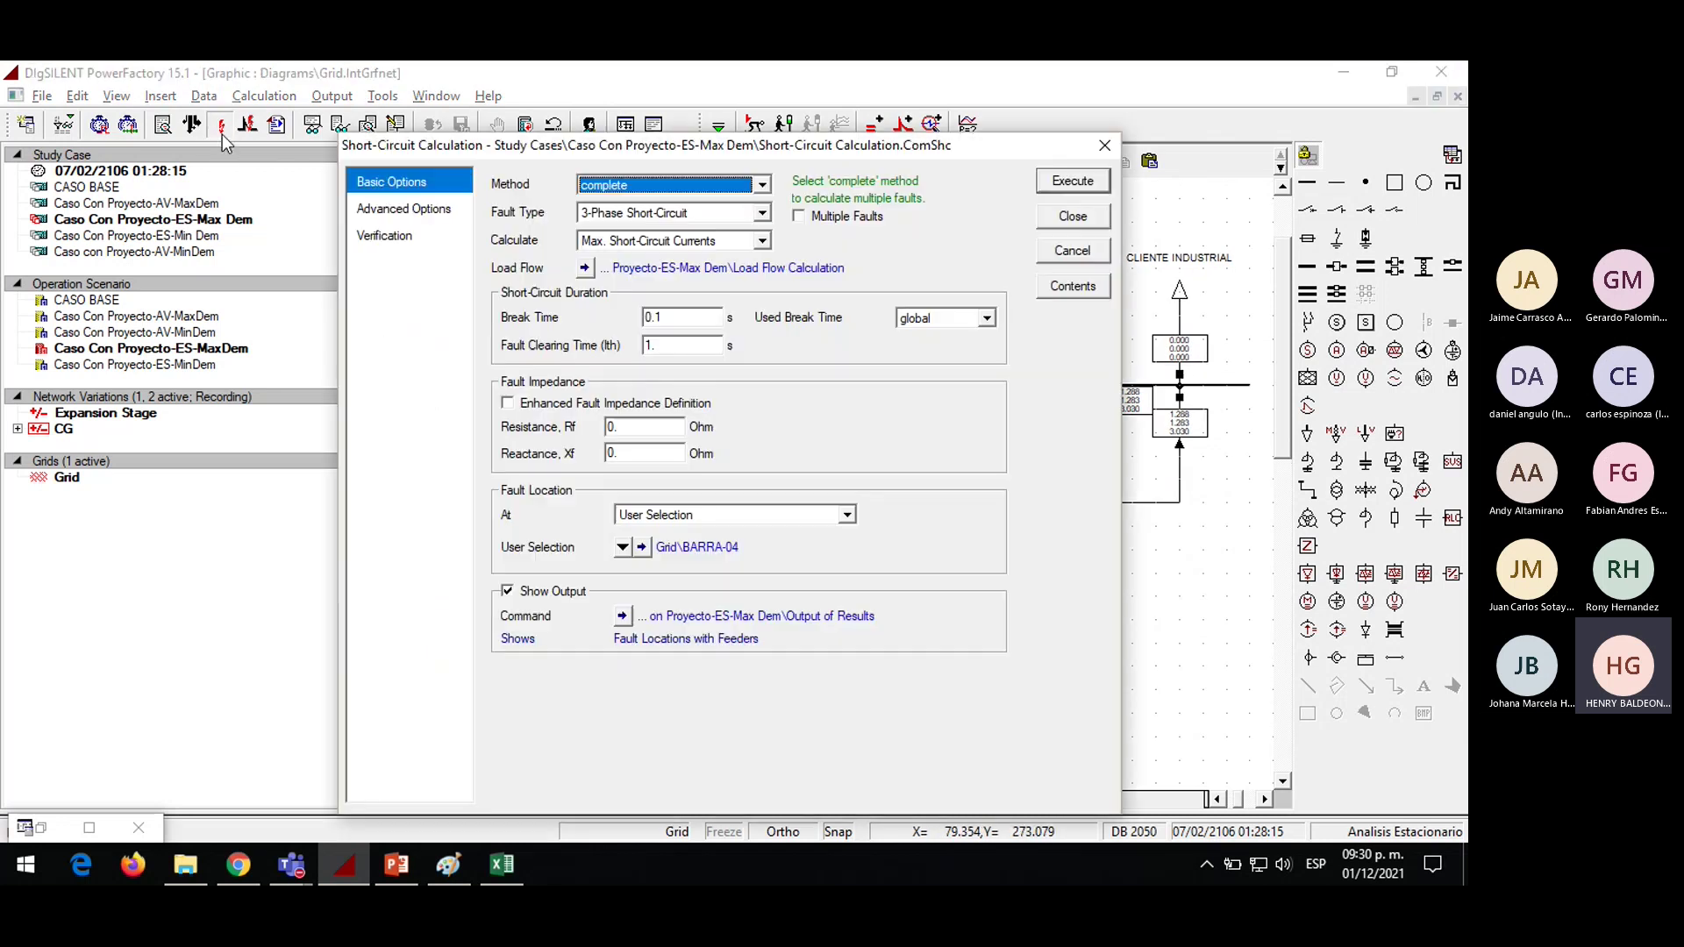
click(645, 220)
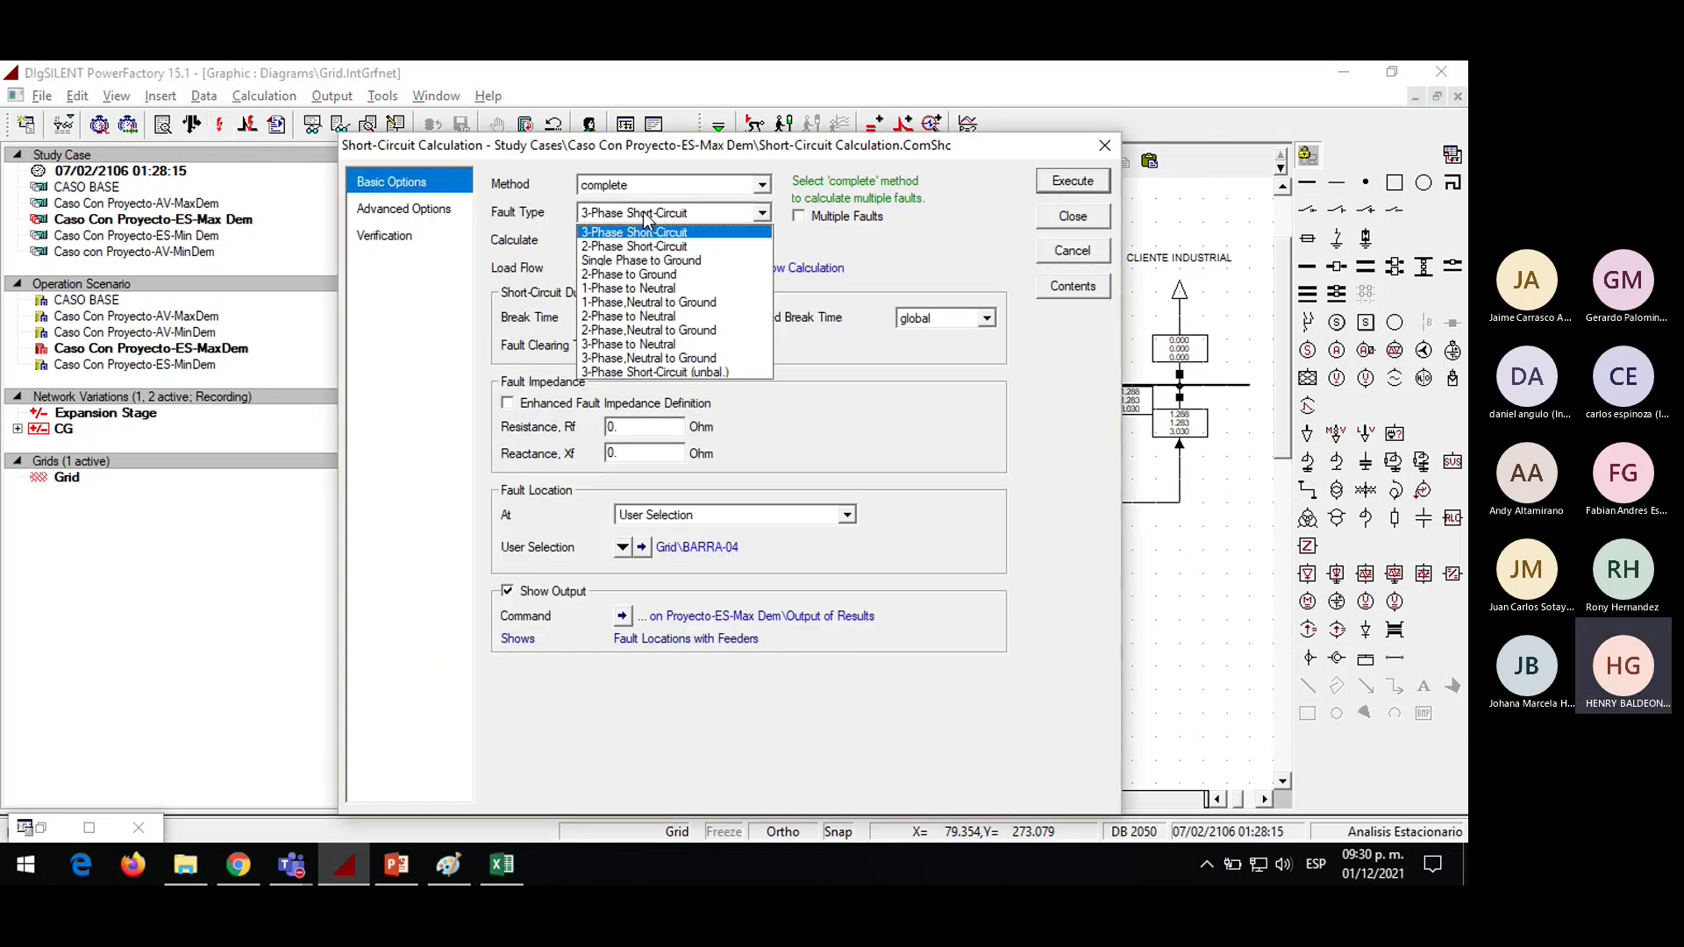
click(627, 259)
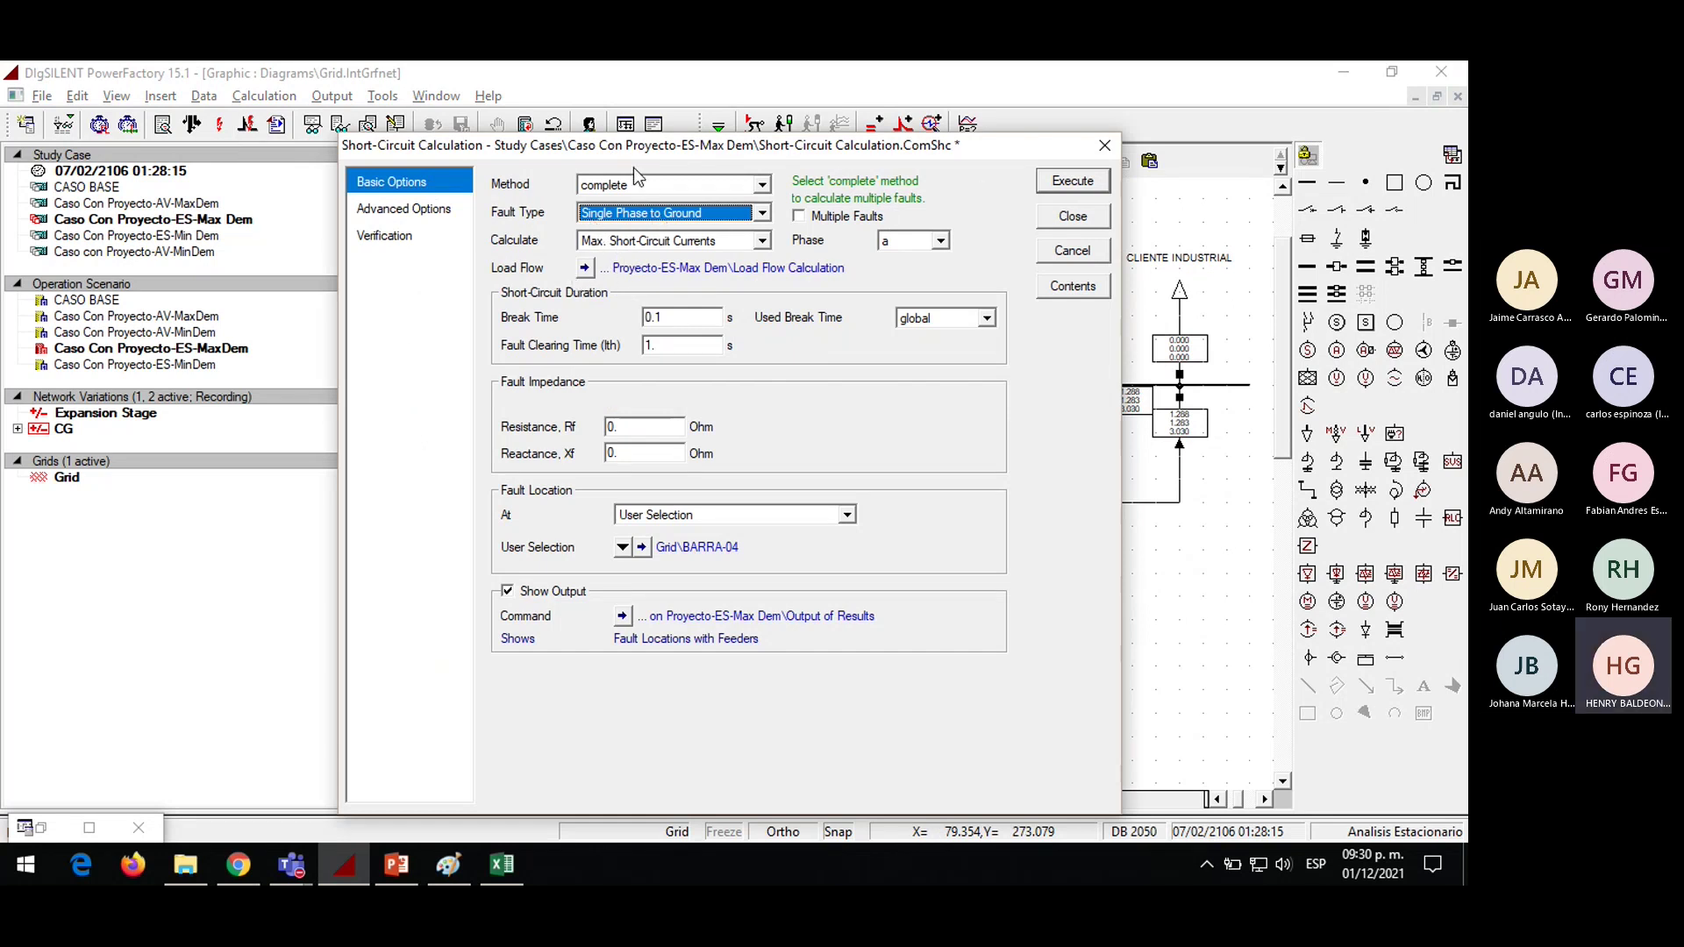
click(637, 195)
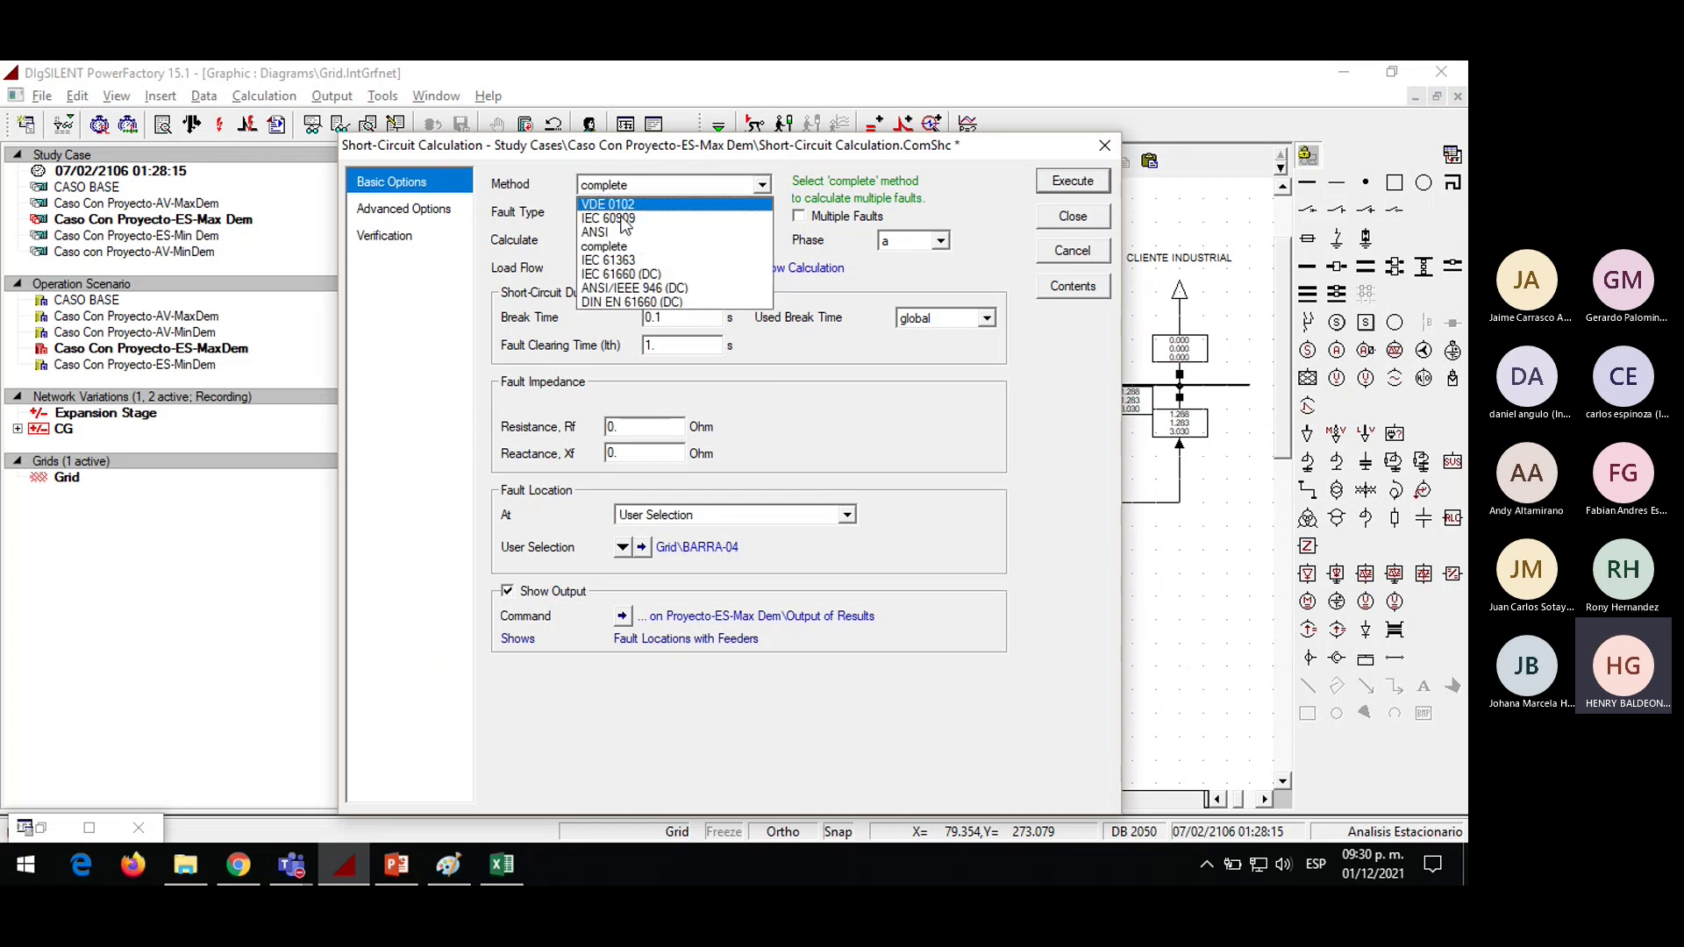
click(618, 226)
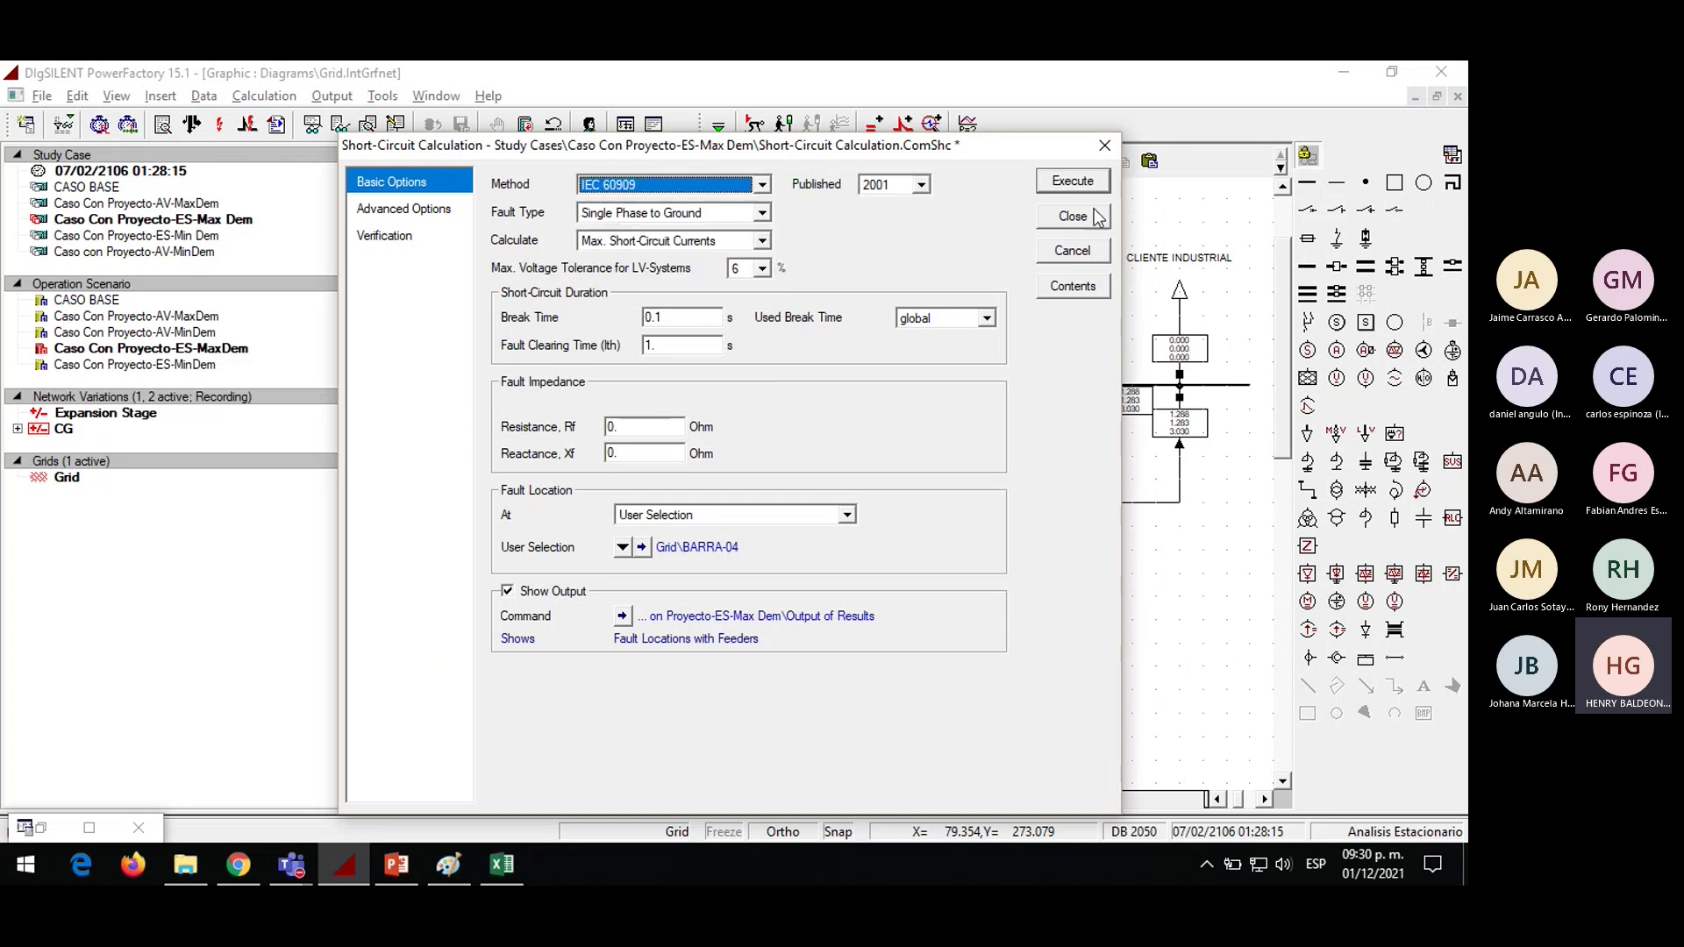
click(1062, 183)
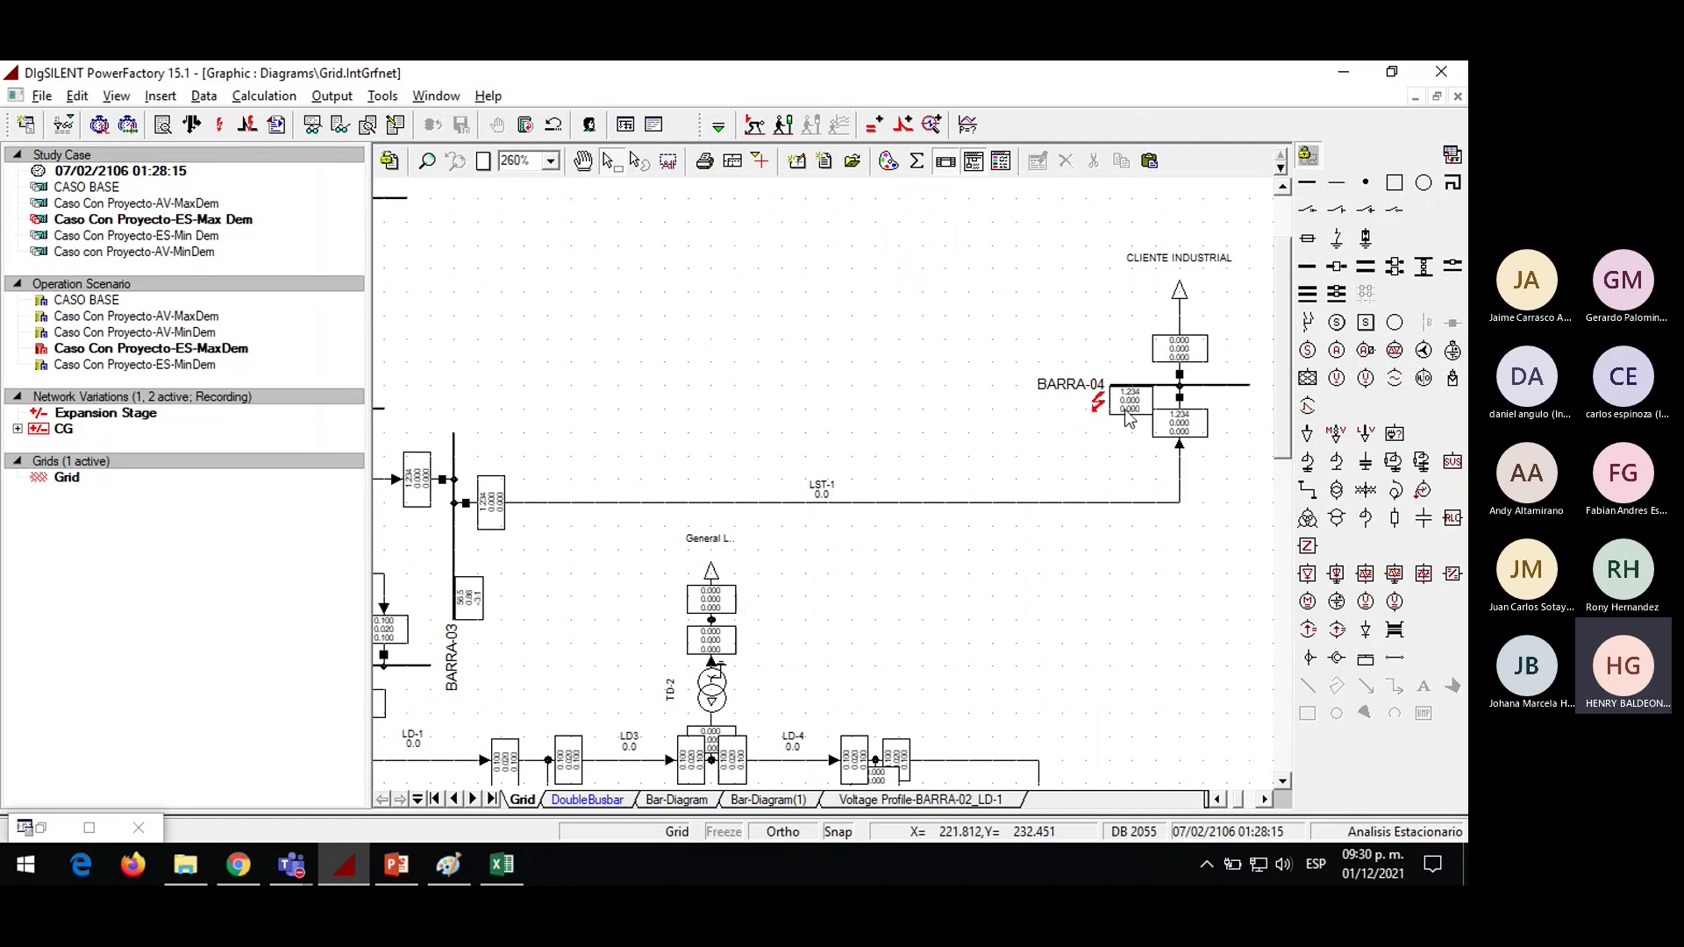
mouse_move(1129, 420)
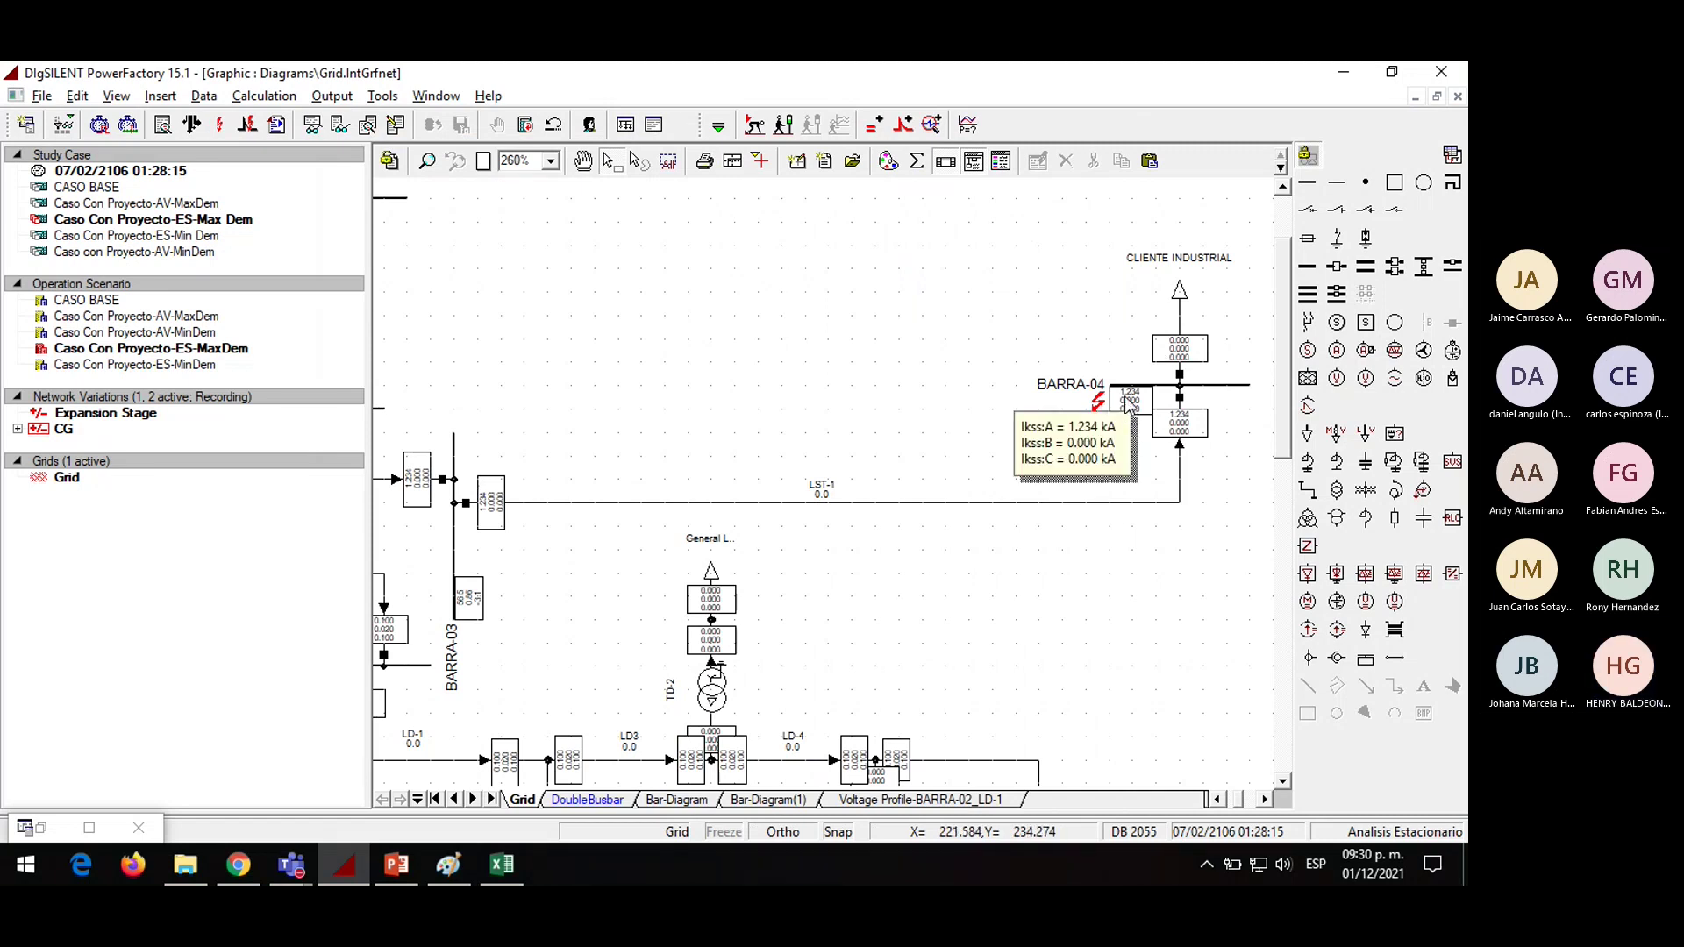
Execute the short-circuit calculation for a fault at BARRA-04 and check the phase currents at the bus
click(220, 127)
click(1069, 182)
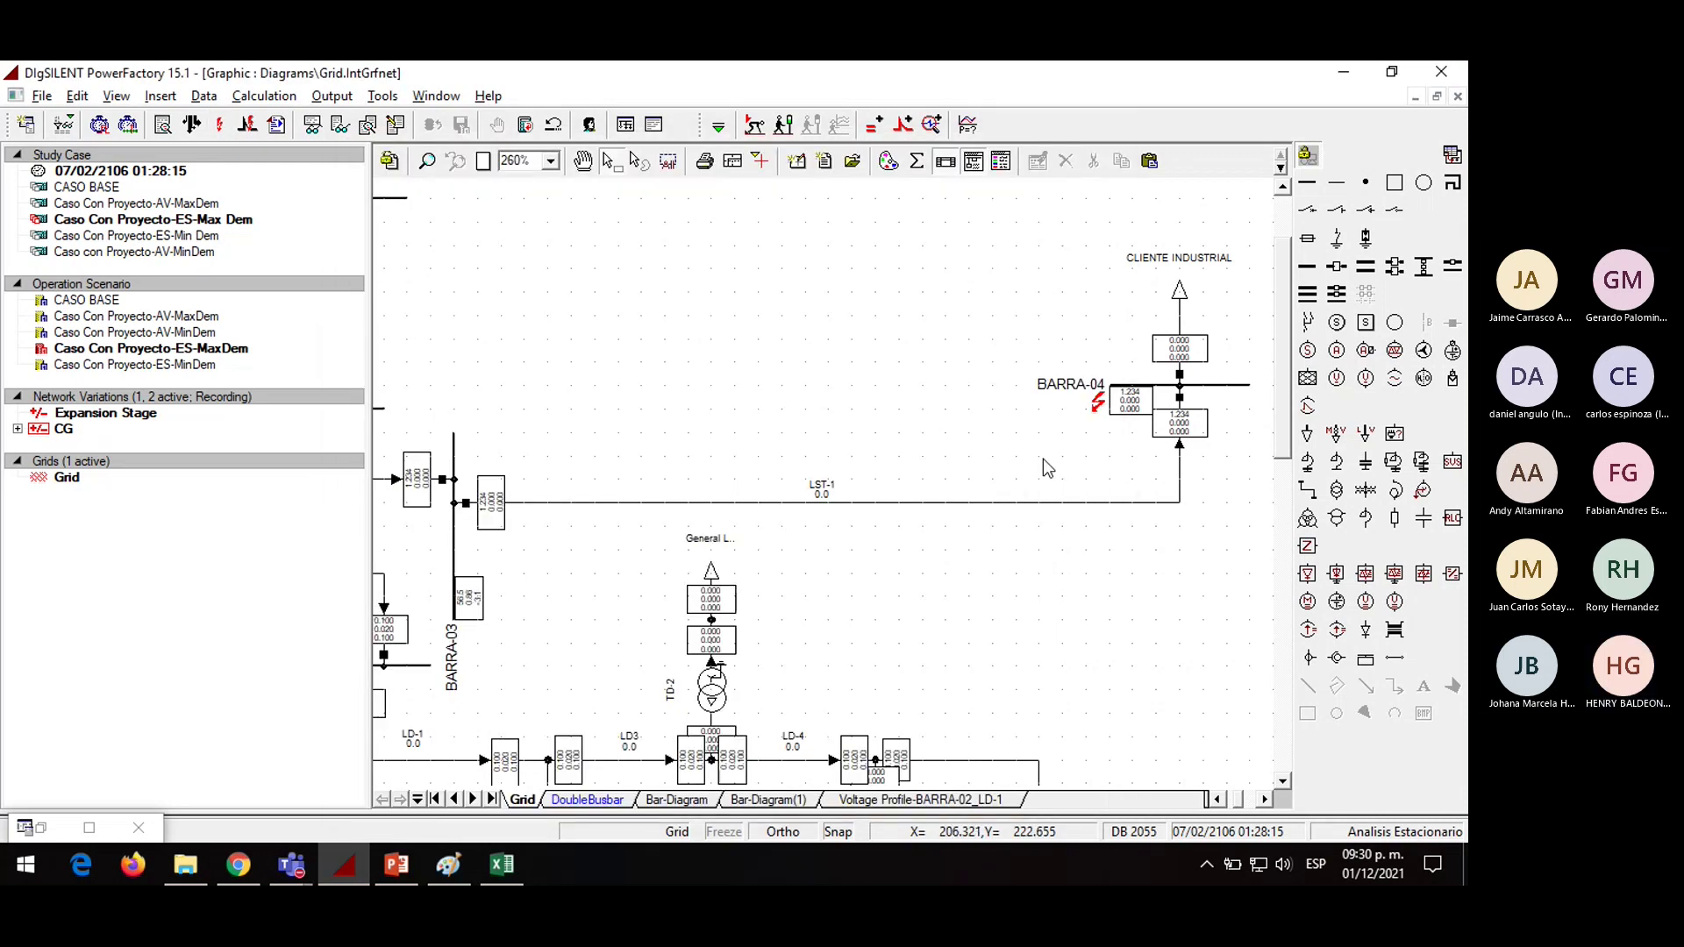
mouse_move(1145, 413)
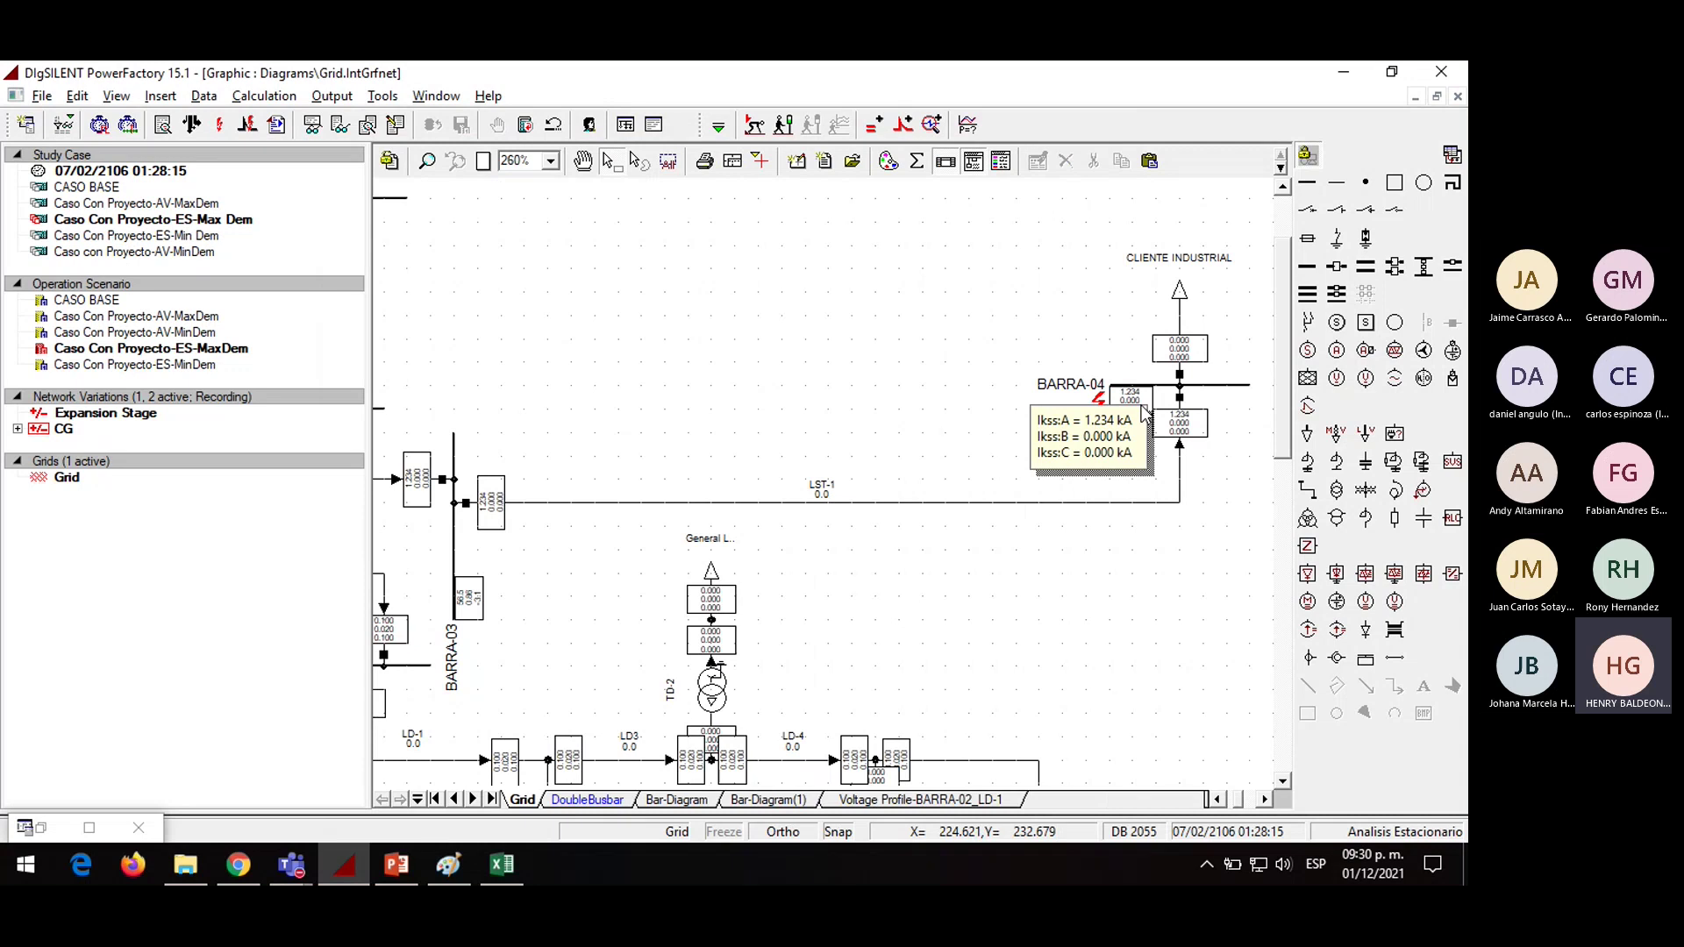
Switch to Excel, commit 1.28 in cell B3, enter 1.23 in cell D2, and return to PowerFactory
key(alt+Tab)
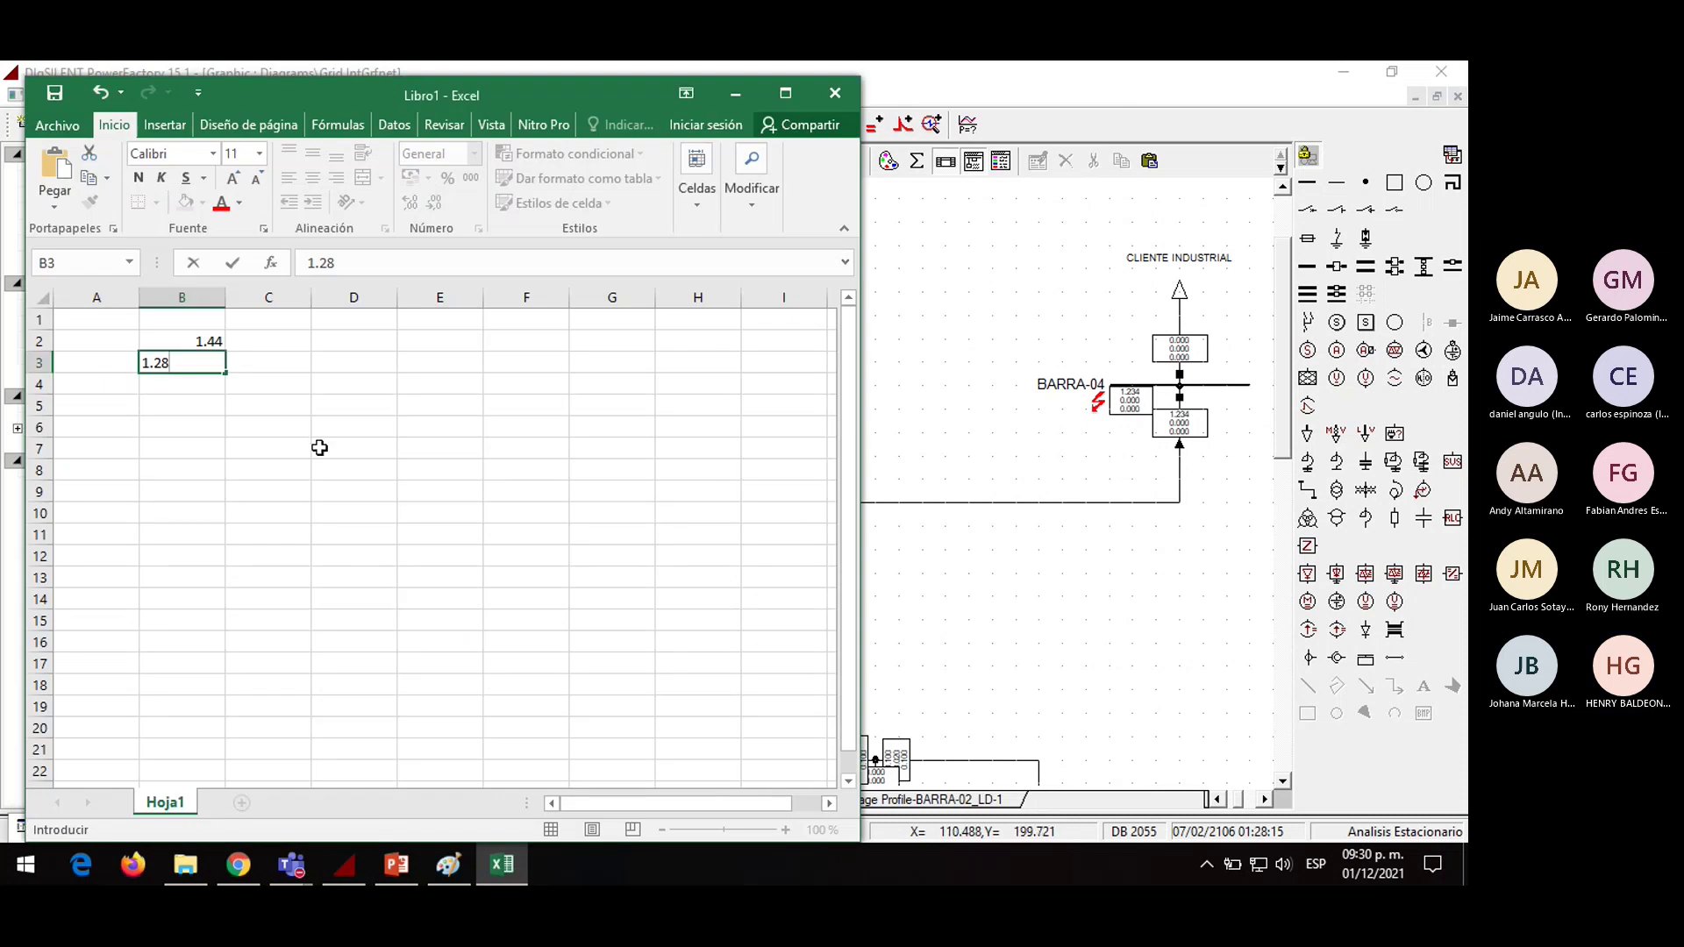
click(246, 400)
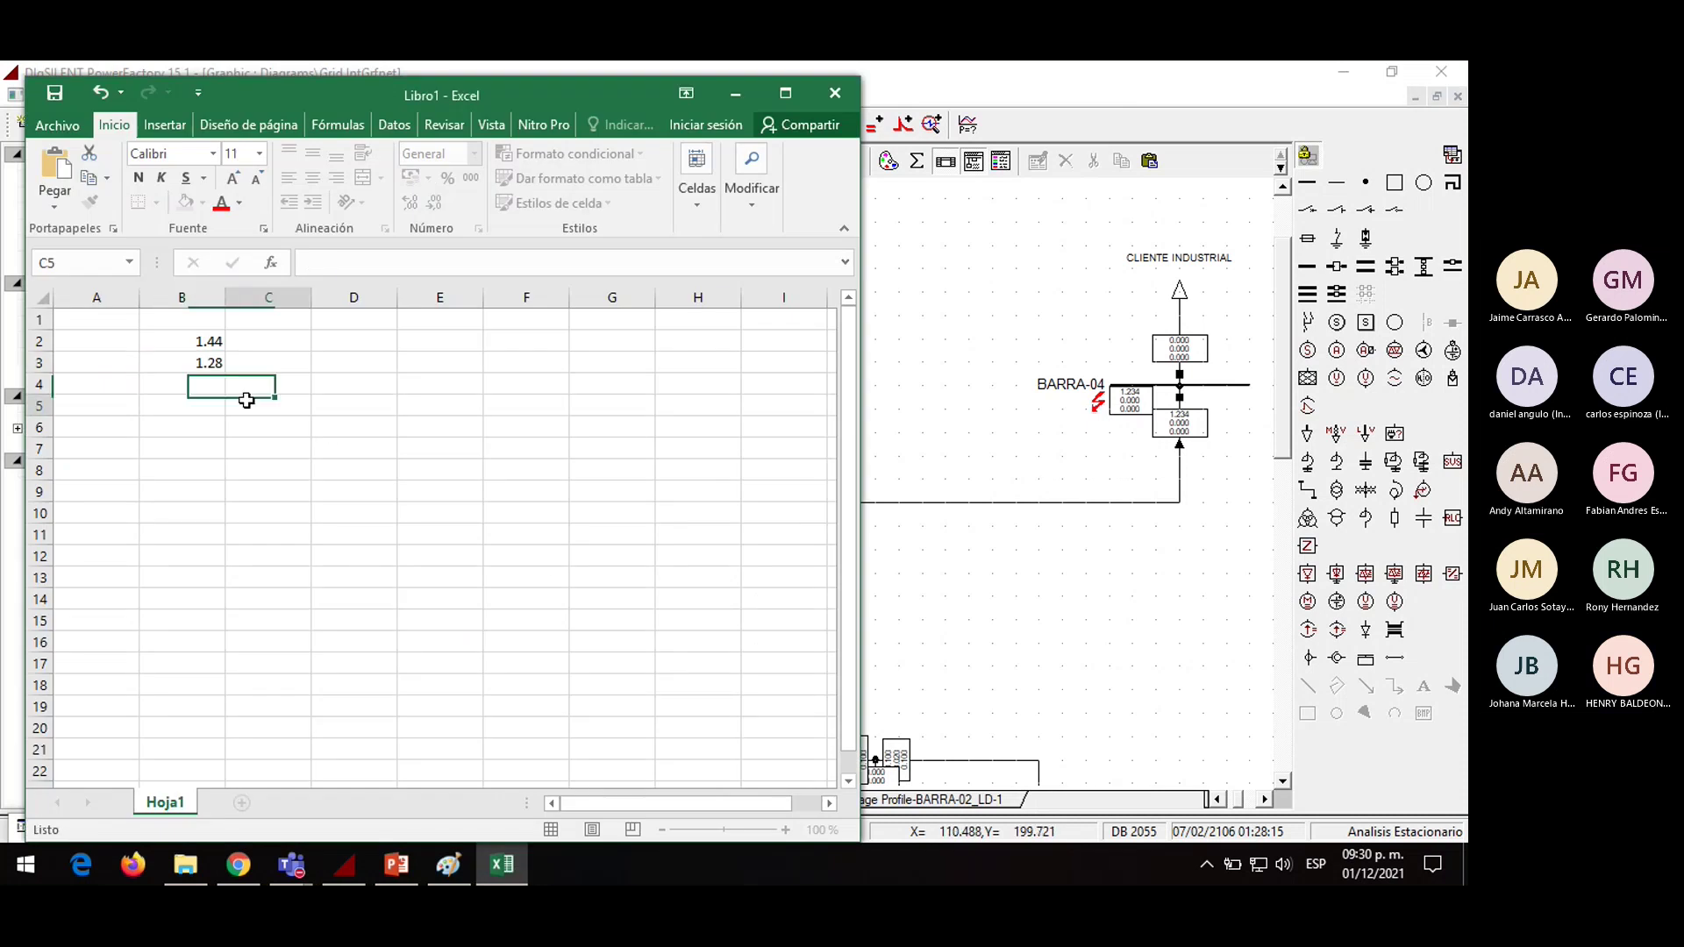
click(373, 344)
text(1.23)
click(415, 386)
click(376, 345)
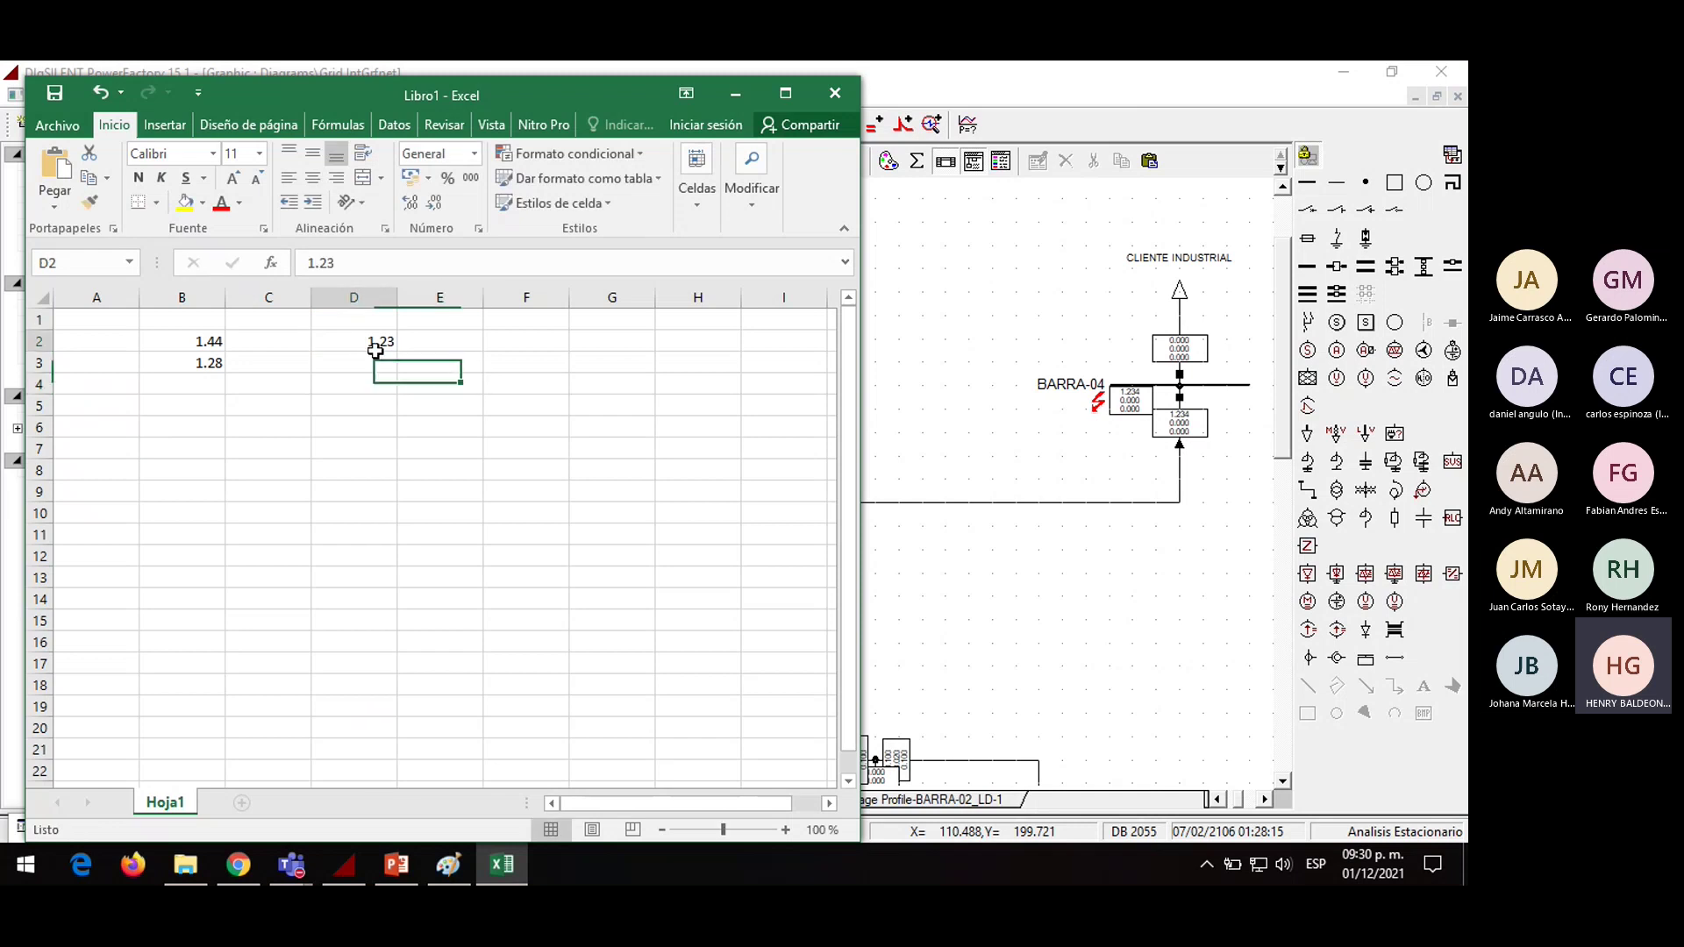
key(alt+Tab)
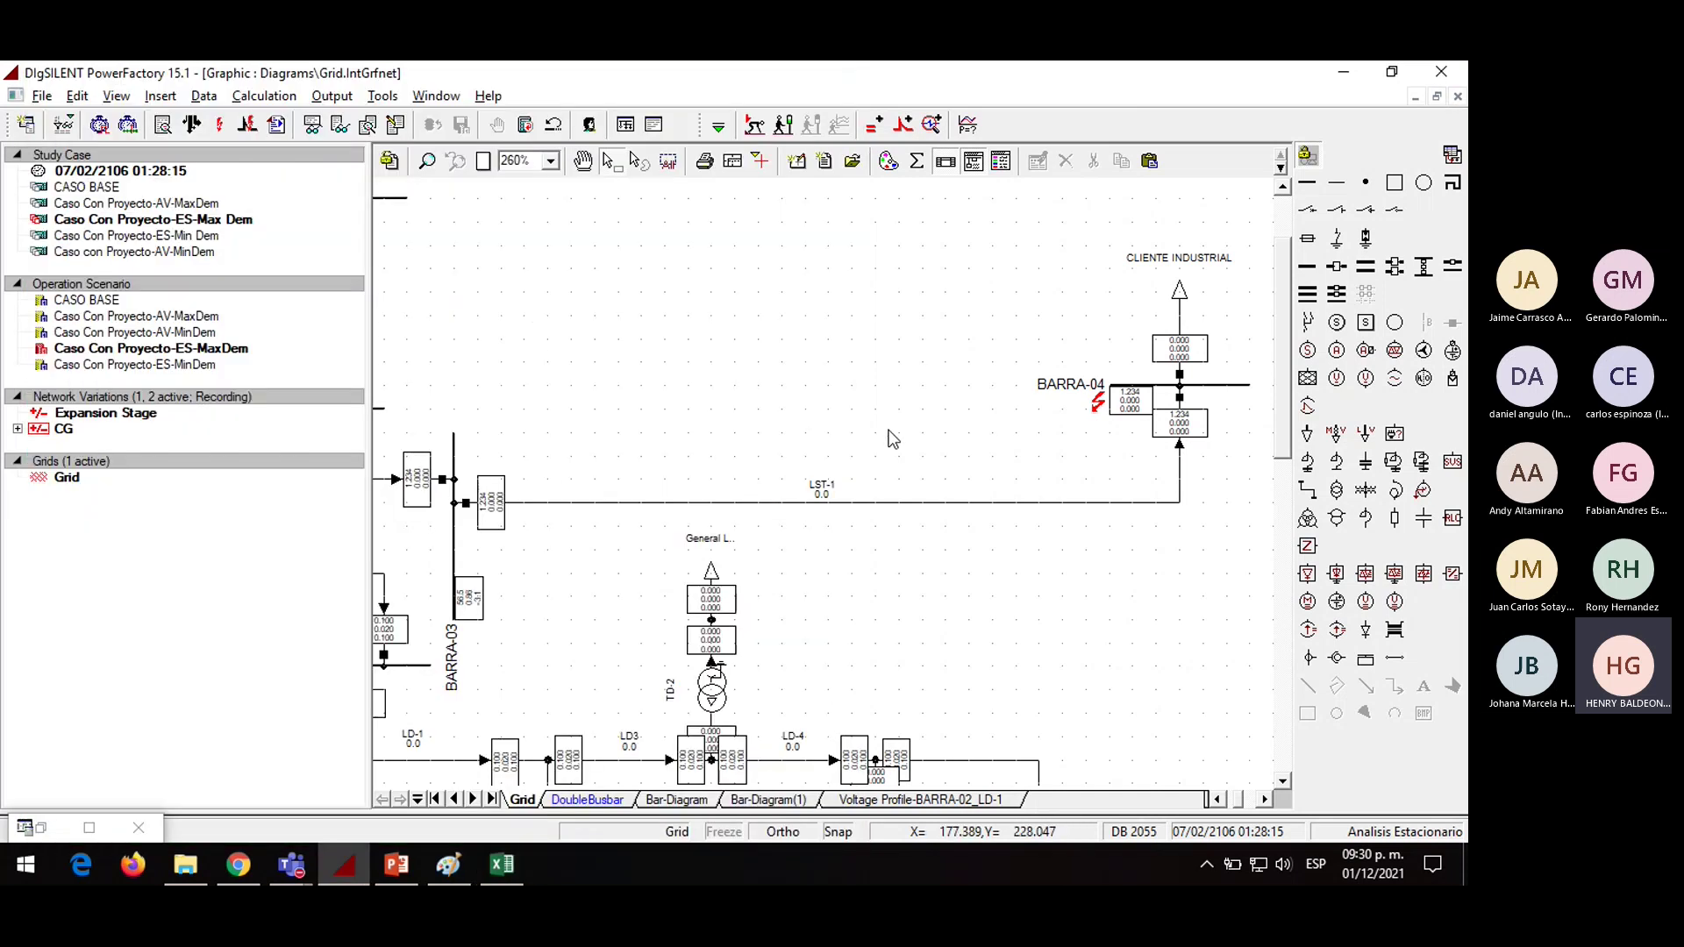
mouse_move(1196, 433)
right_click(1201, 425)
click(1216, 443)
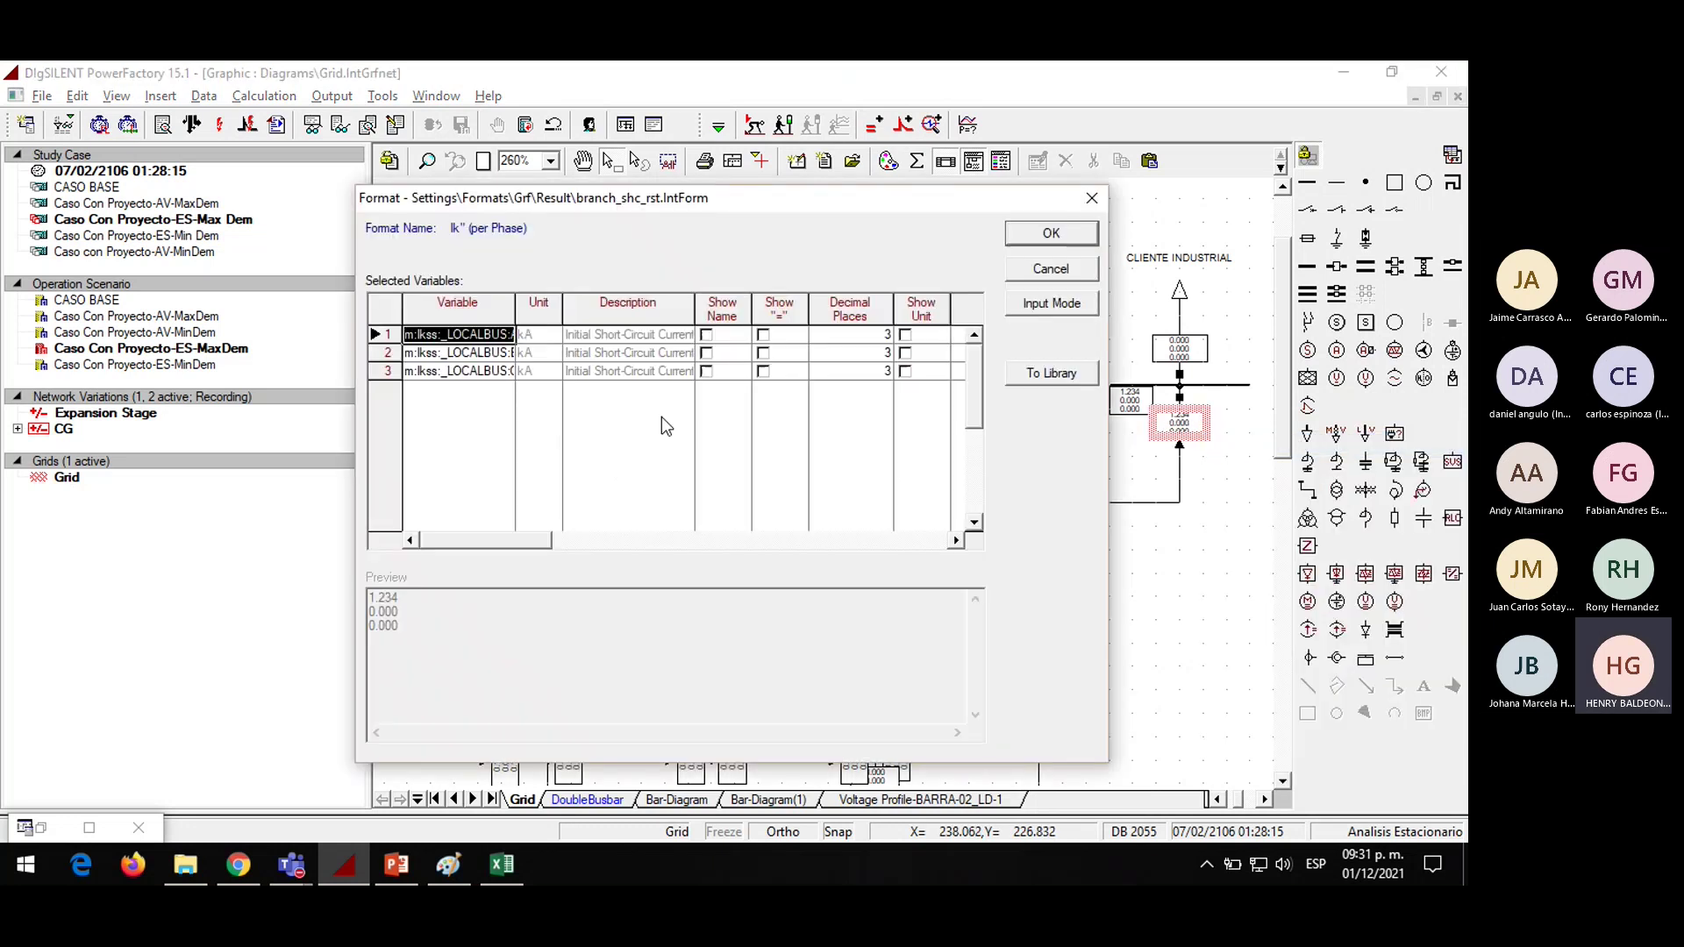
click(1093, 197)
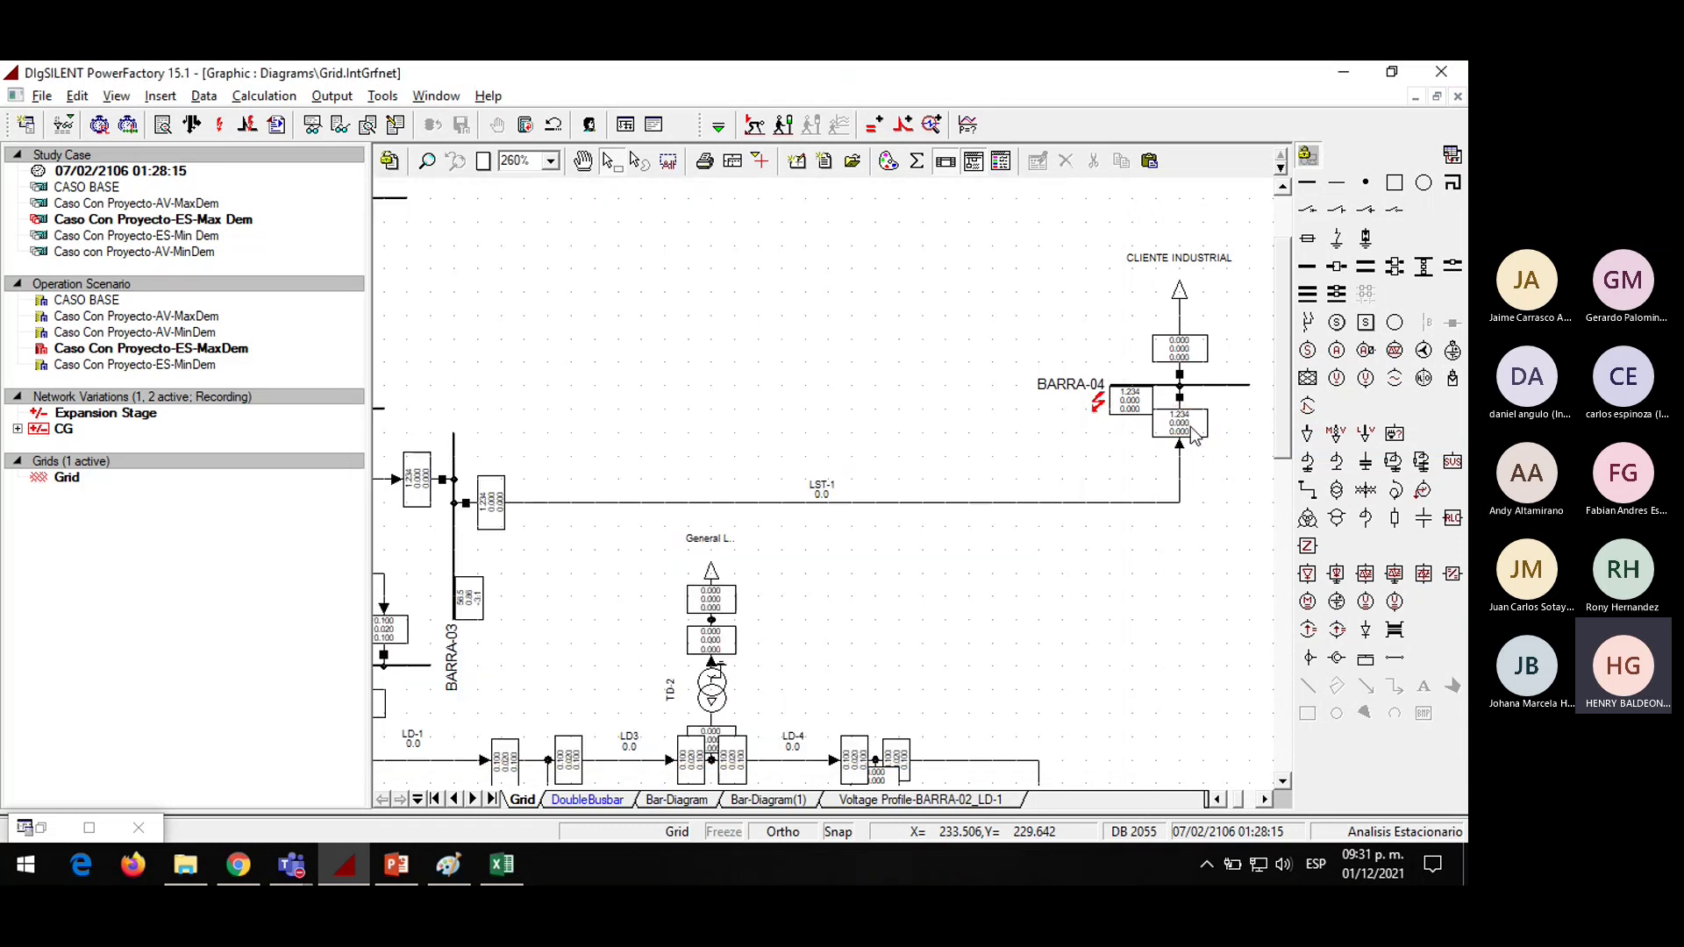
double_click(1194, 434)
click(441, 371)
double_click(441, 371)
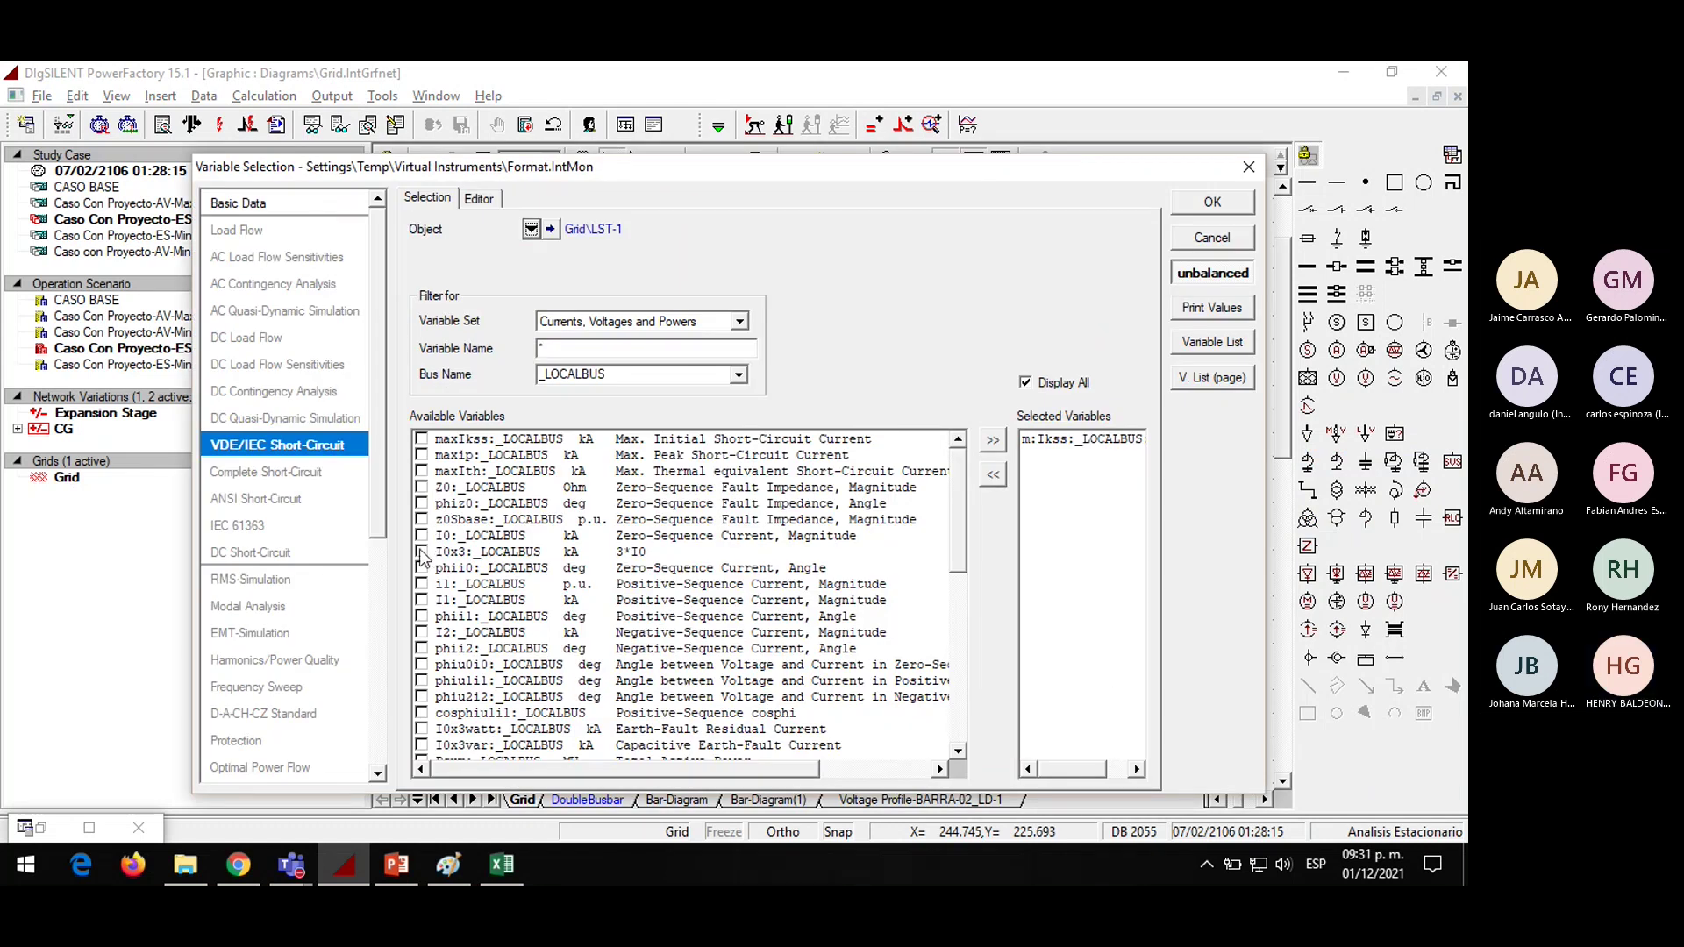
click(1249, 167)
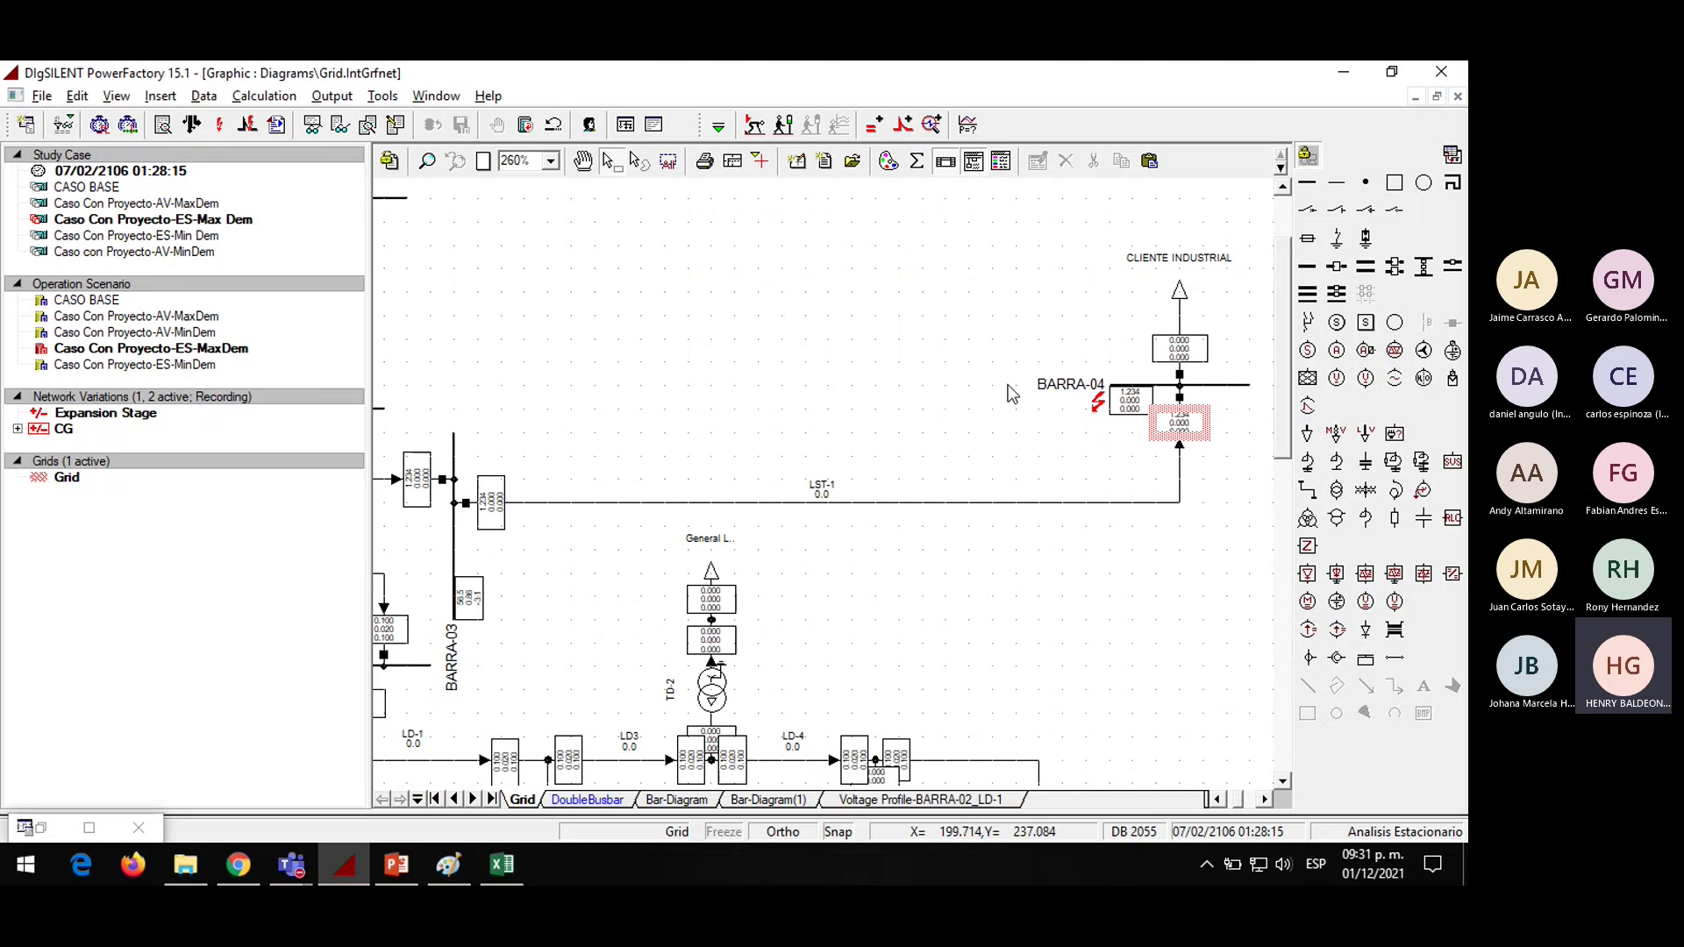
click(1224, 437)
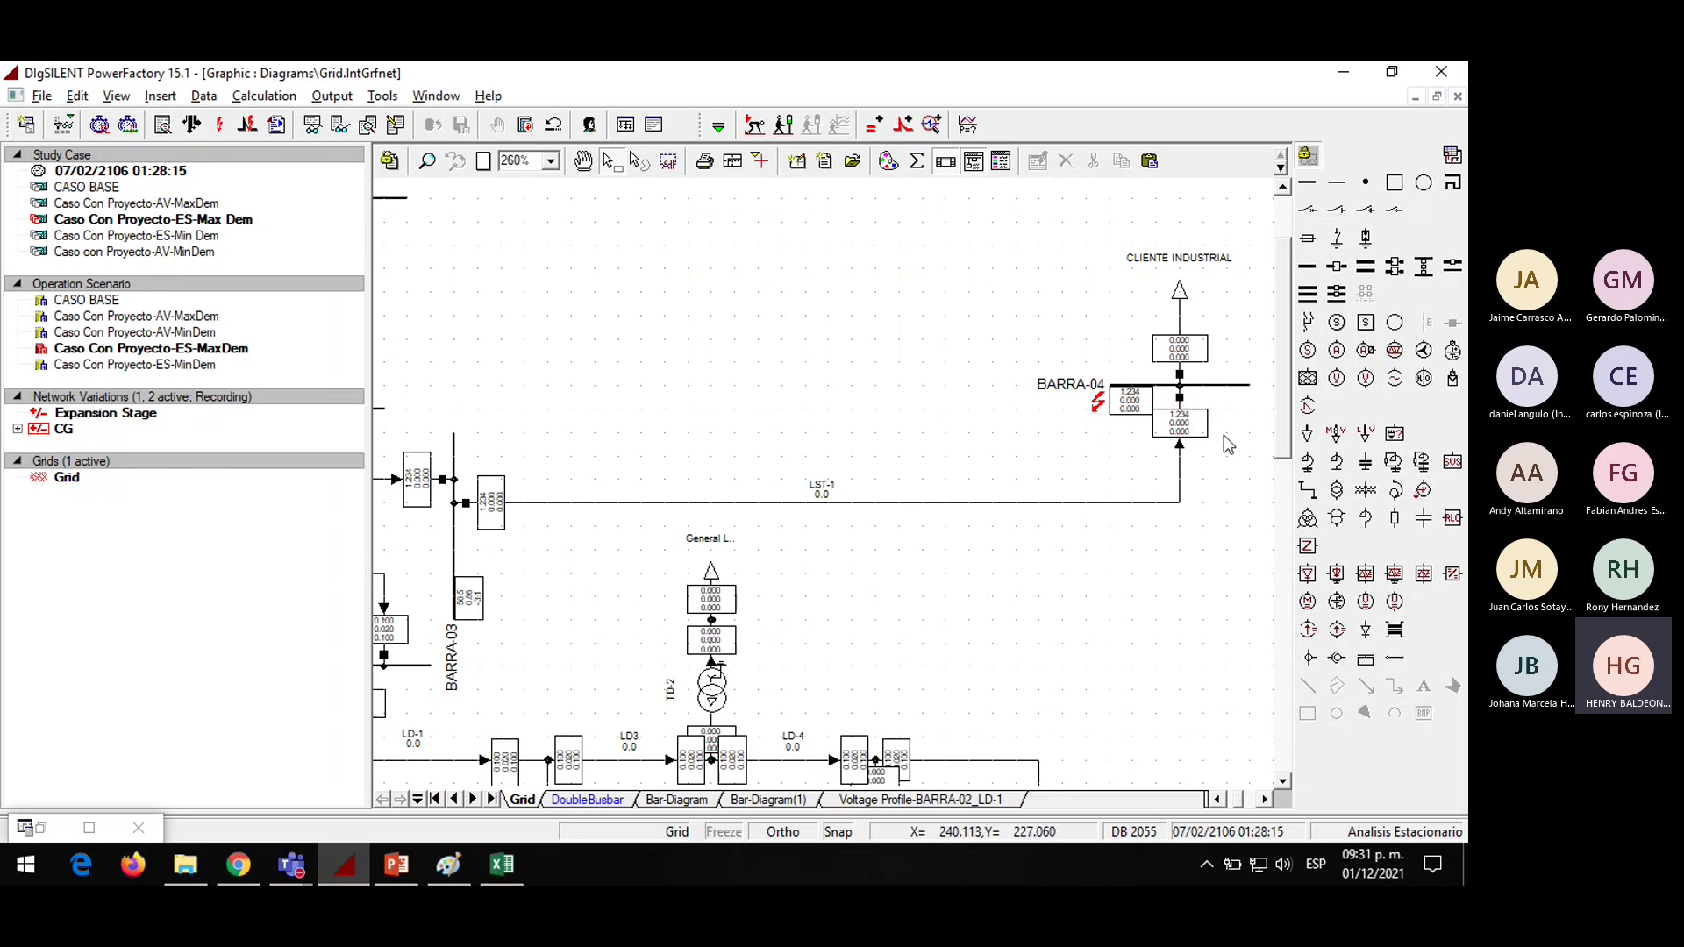
Add the 3*I0 variable (I0x3) to the edge element result format, using the LST-1 result box at BARRA-04
right_click(1164, 432)
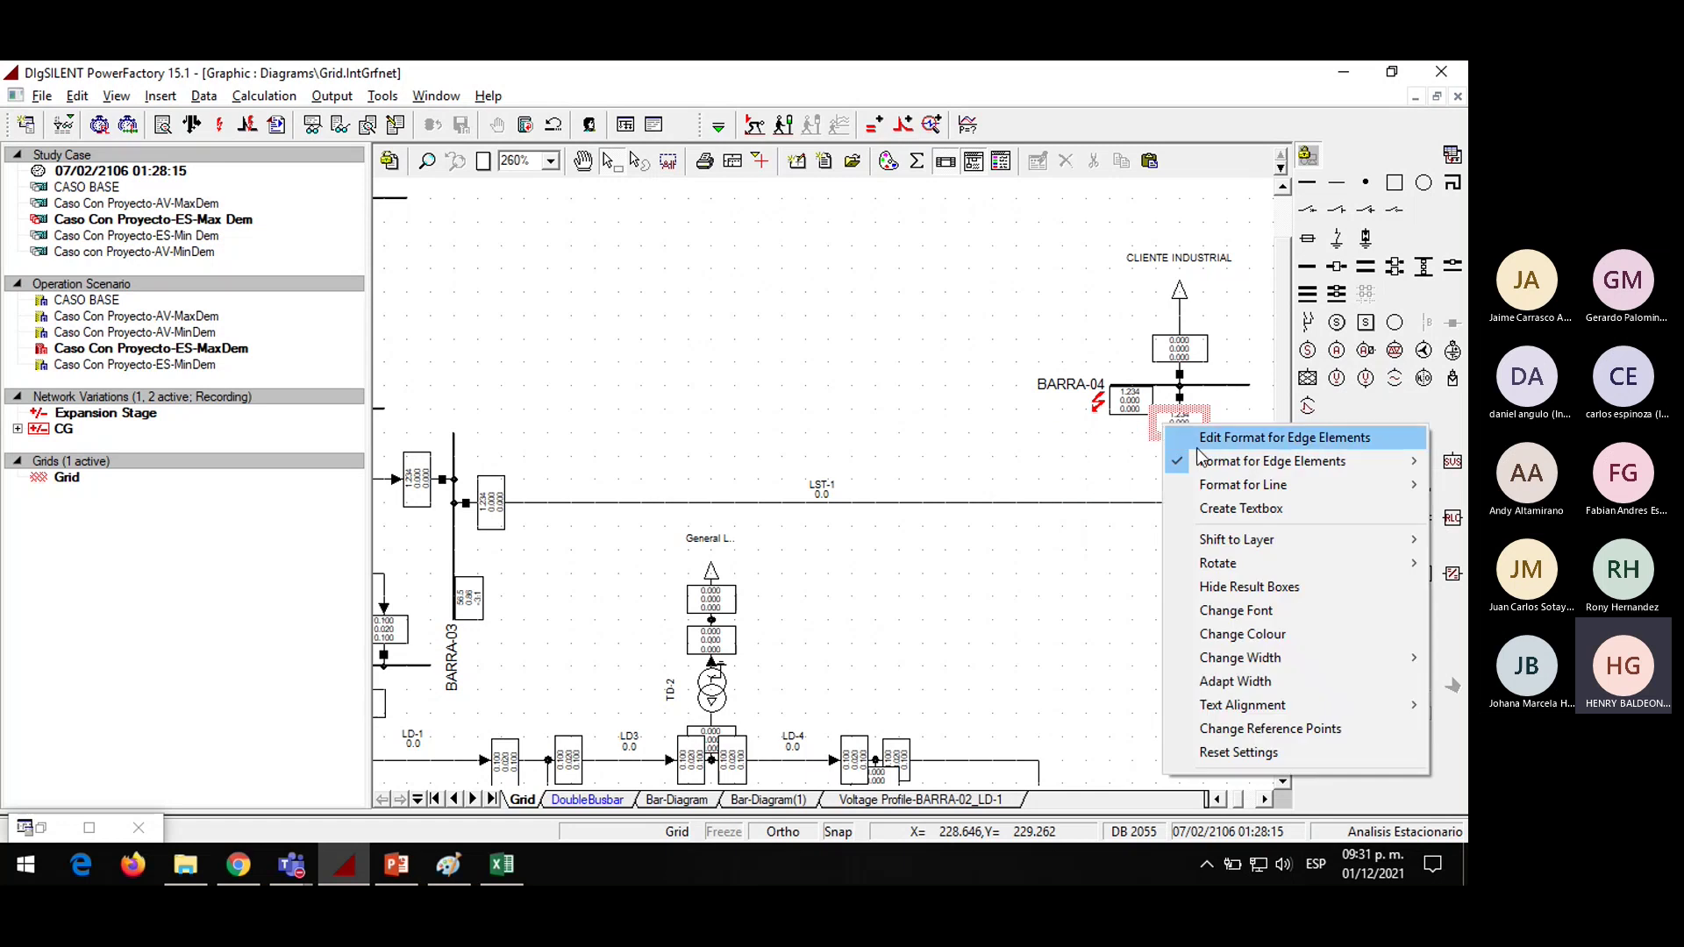
click(1195, 437)
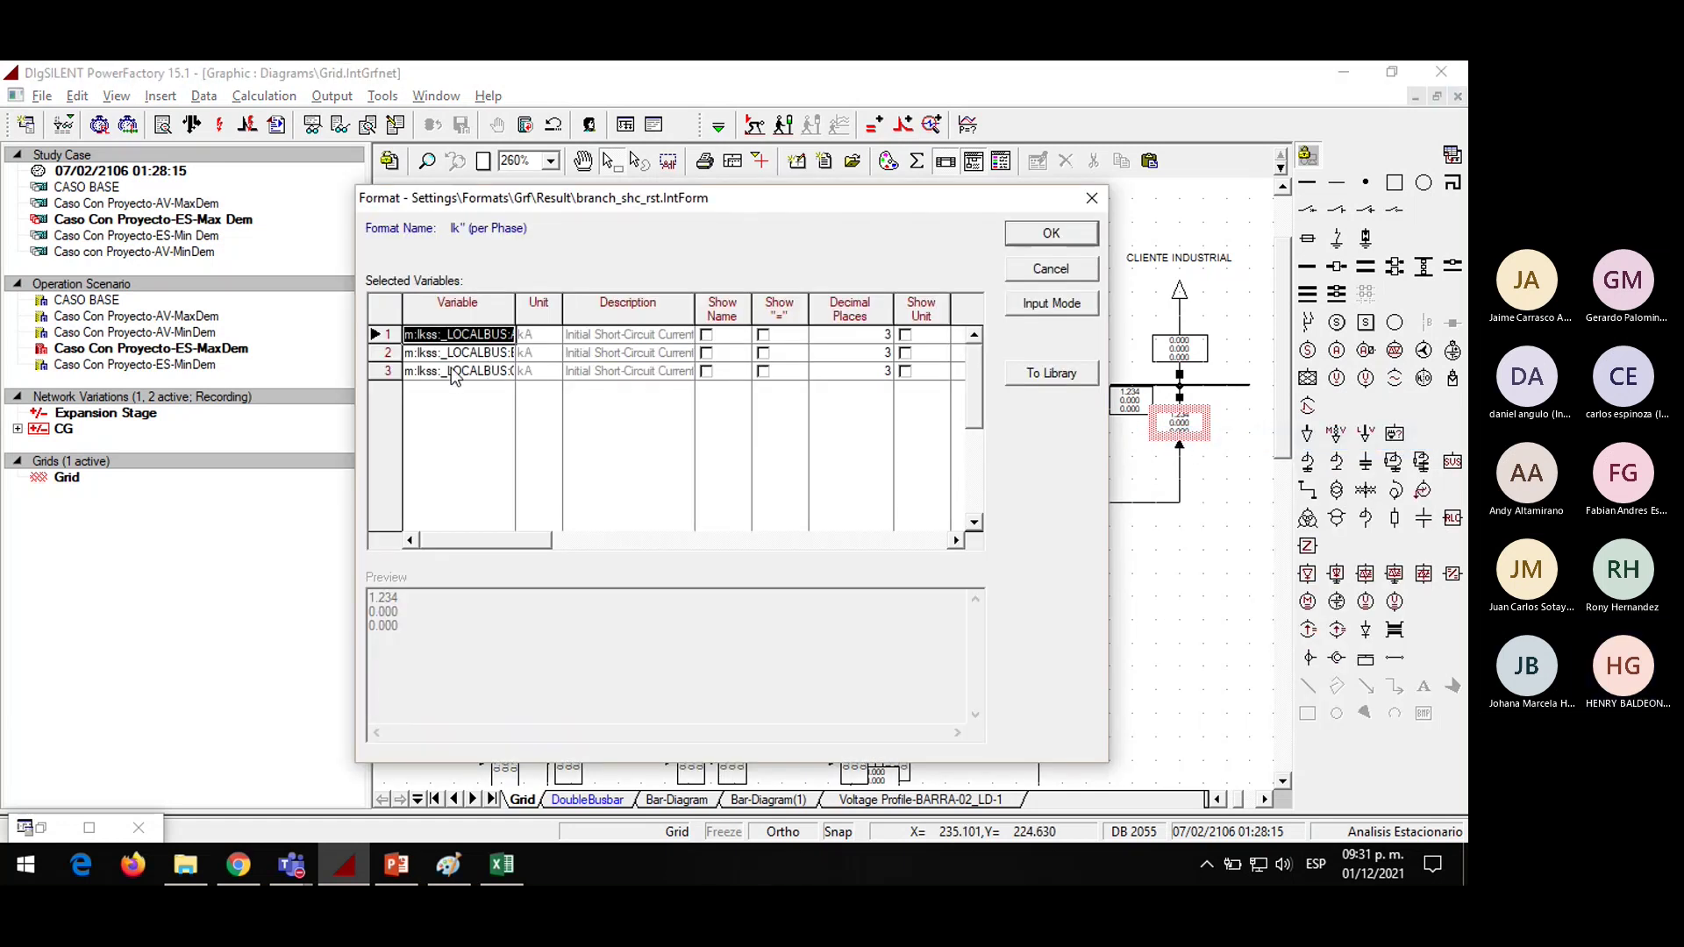
double_click(451, 377)
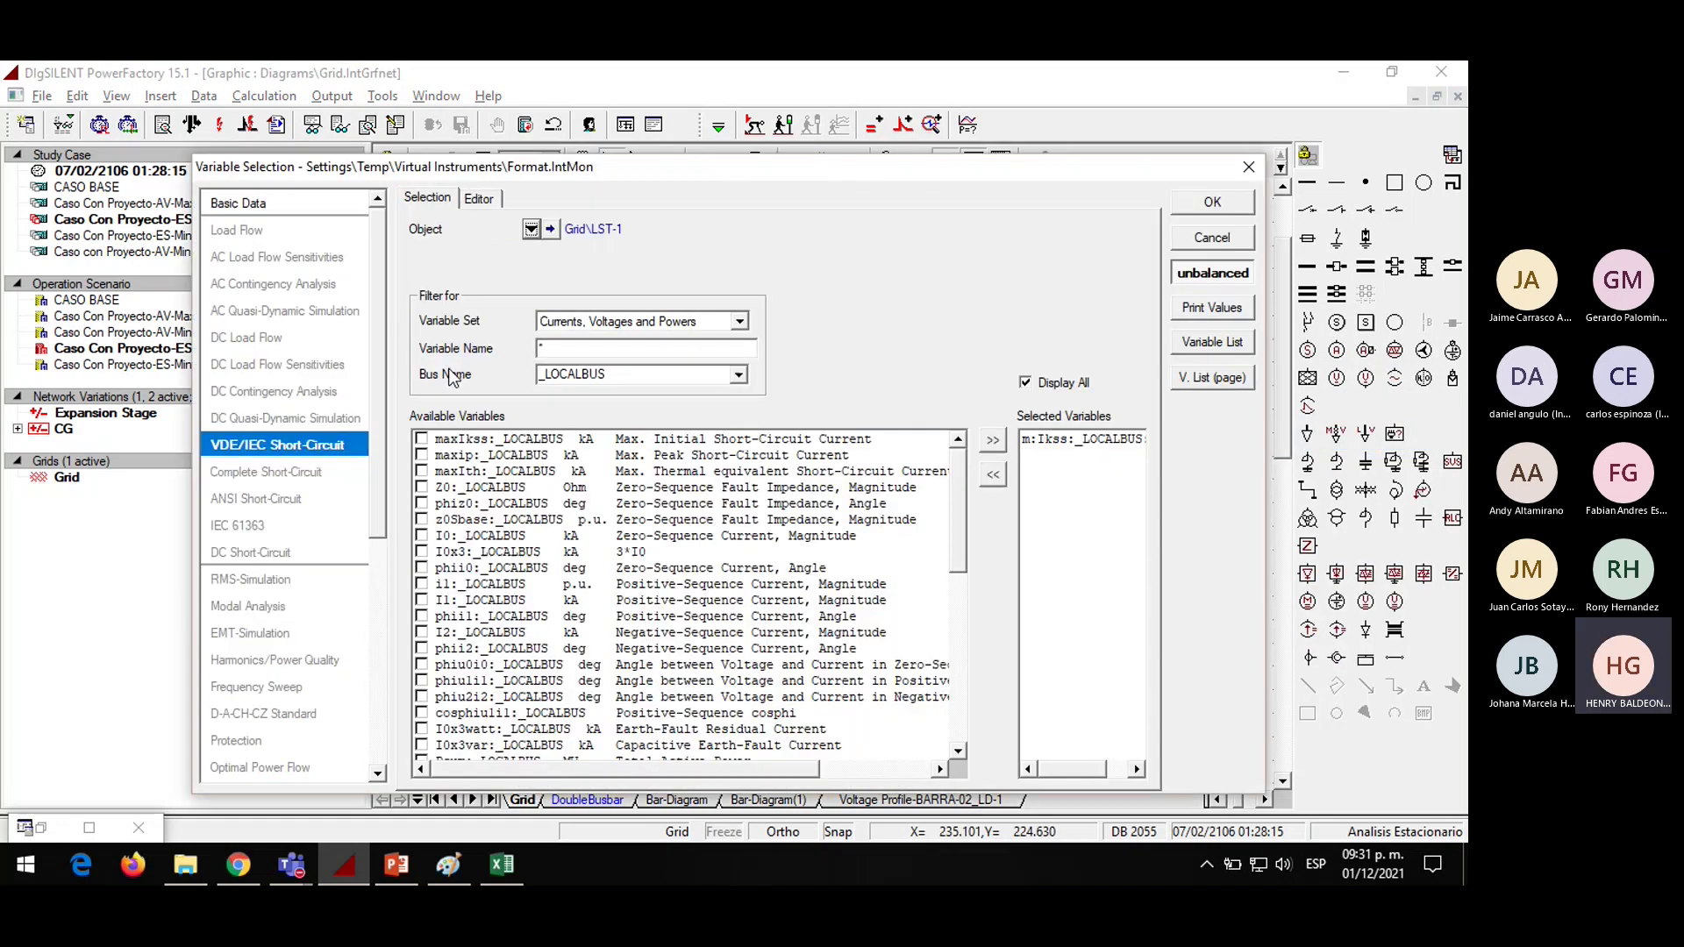
click(421, 552)
click(1213, 204)
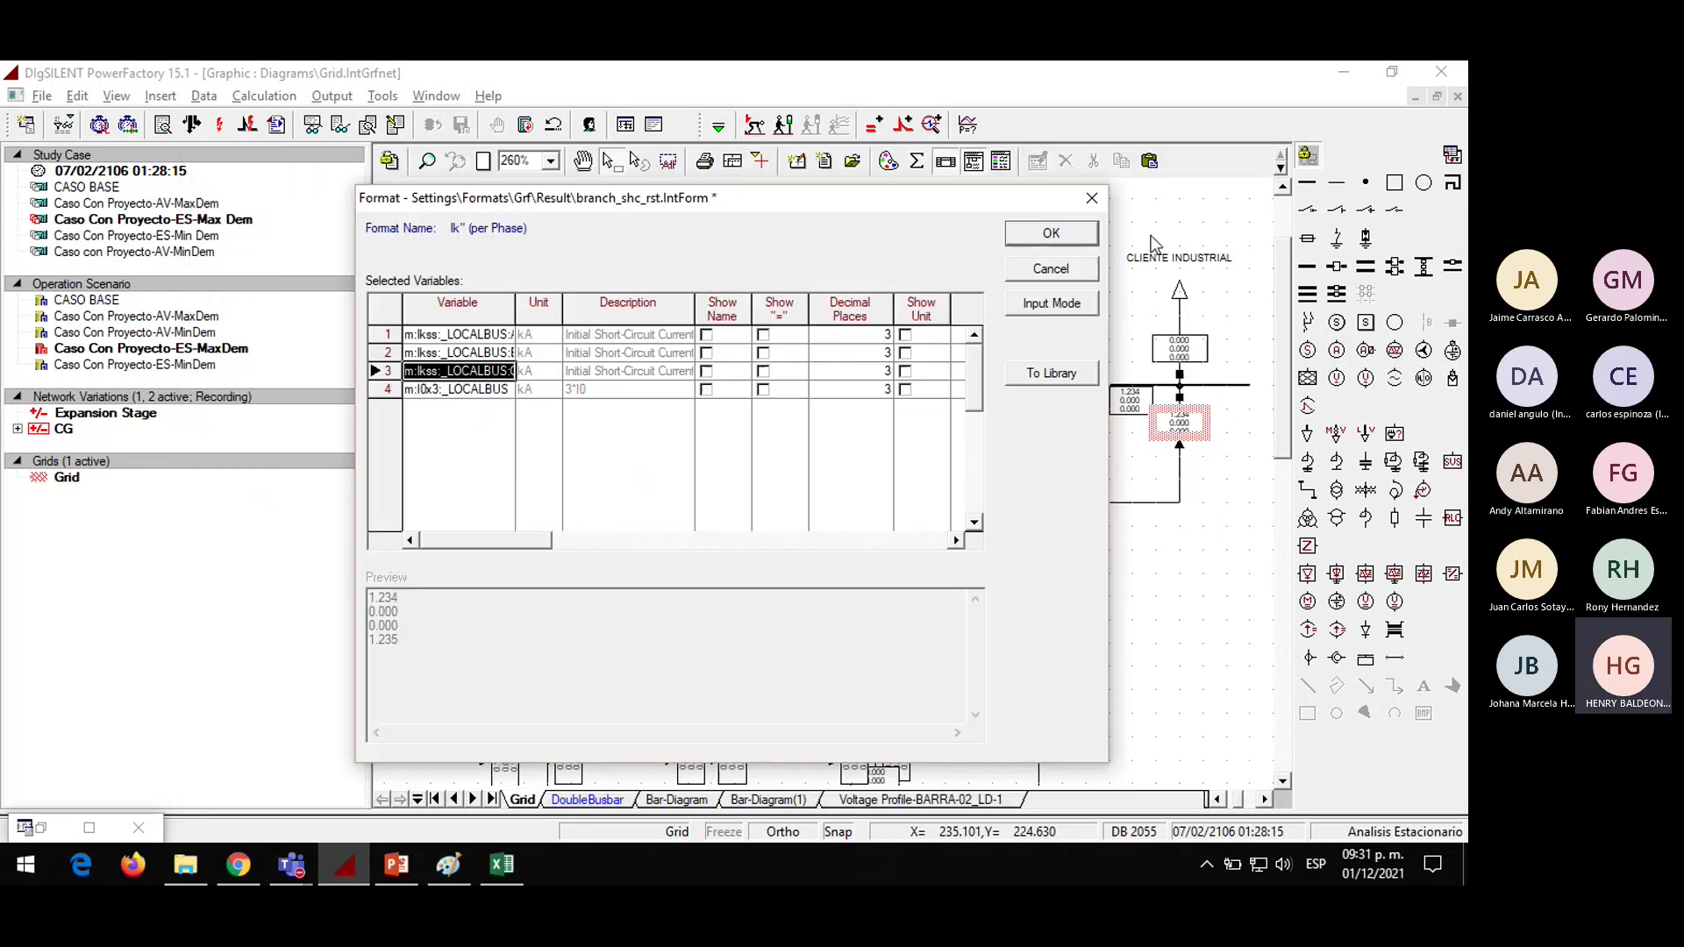
click(1052, 234)
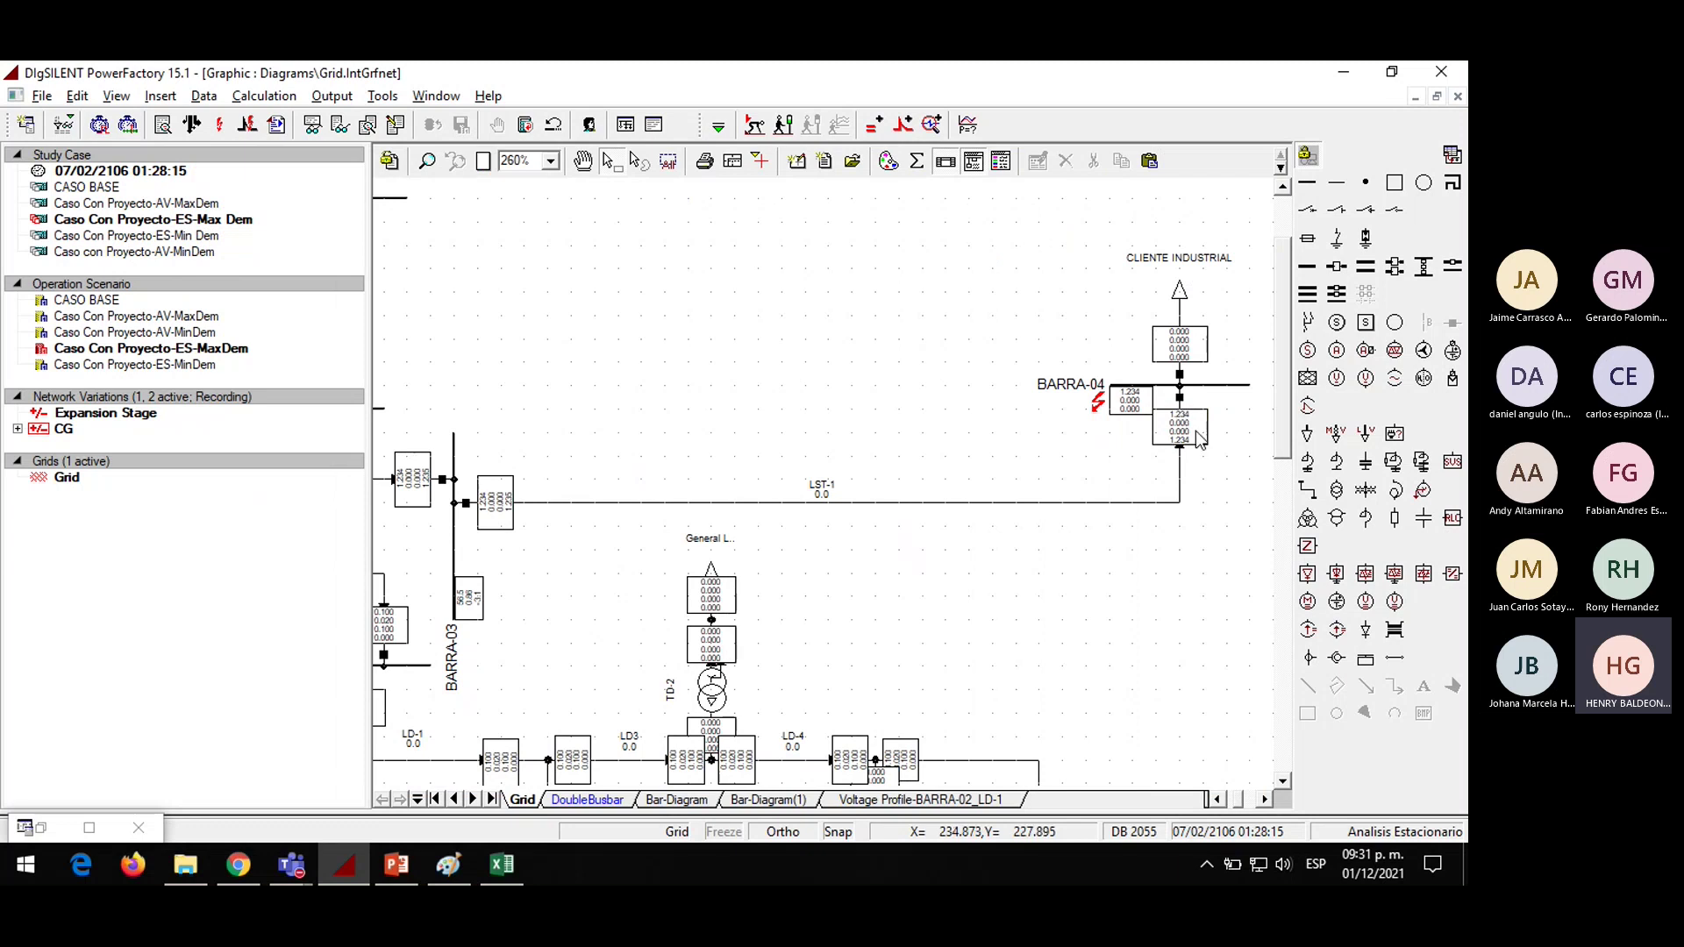
Examine the phase currents and 3*I0 in the result boxes around BARRA-04, BARRA-03 and the three-winding transformer
mouse_move(1200, 438)
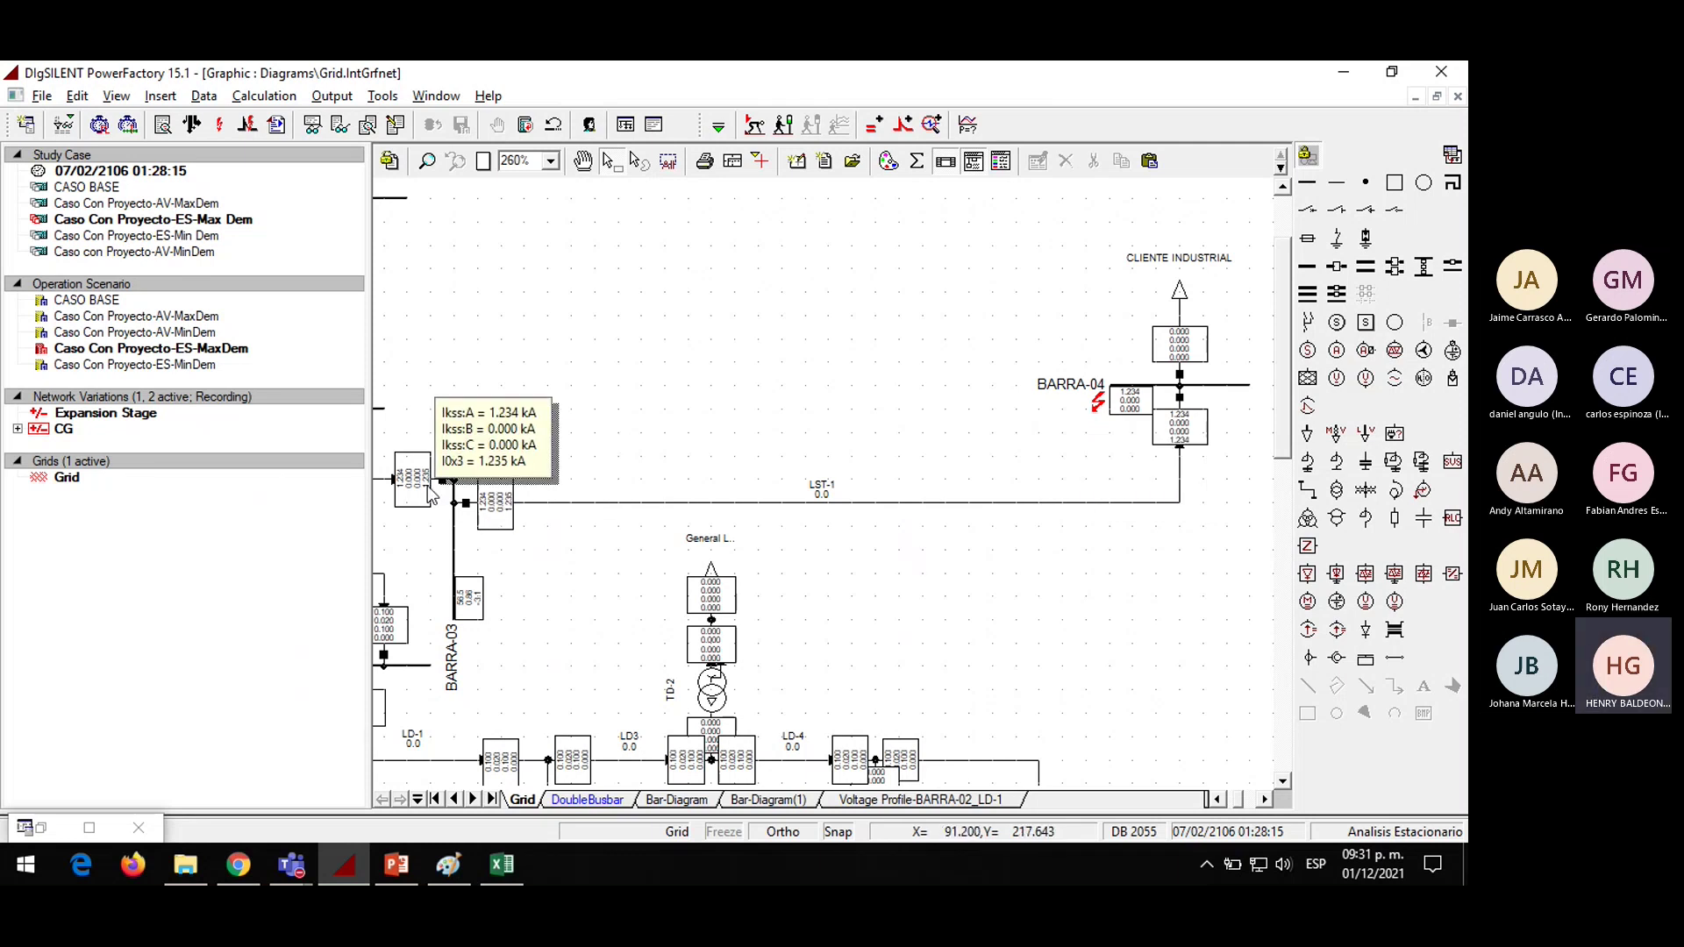
scroll(934, 366, down, 3)
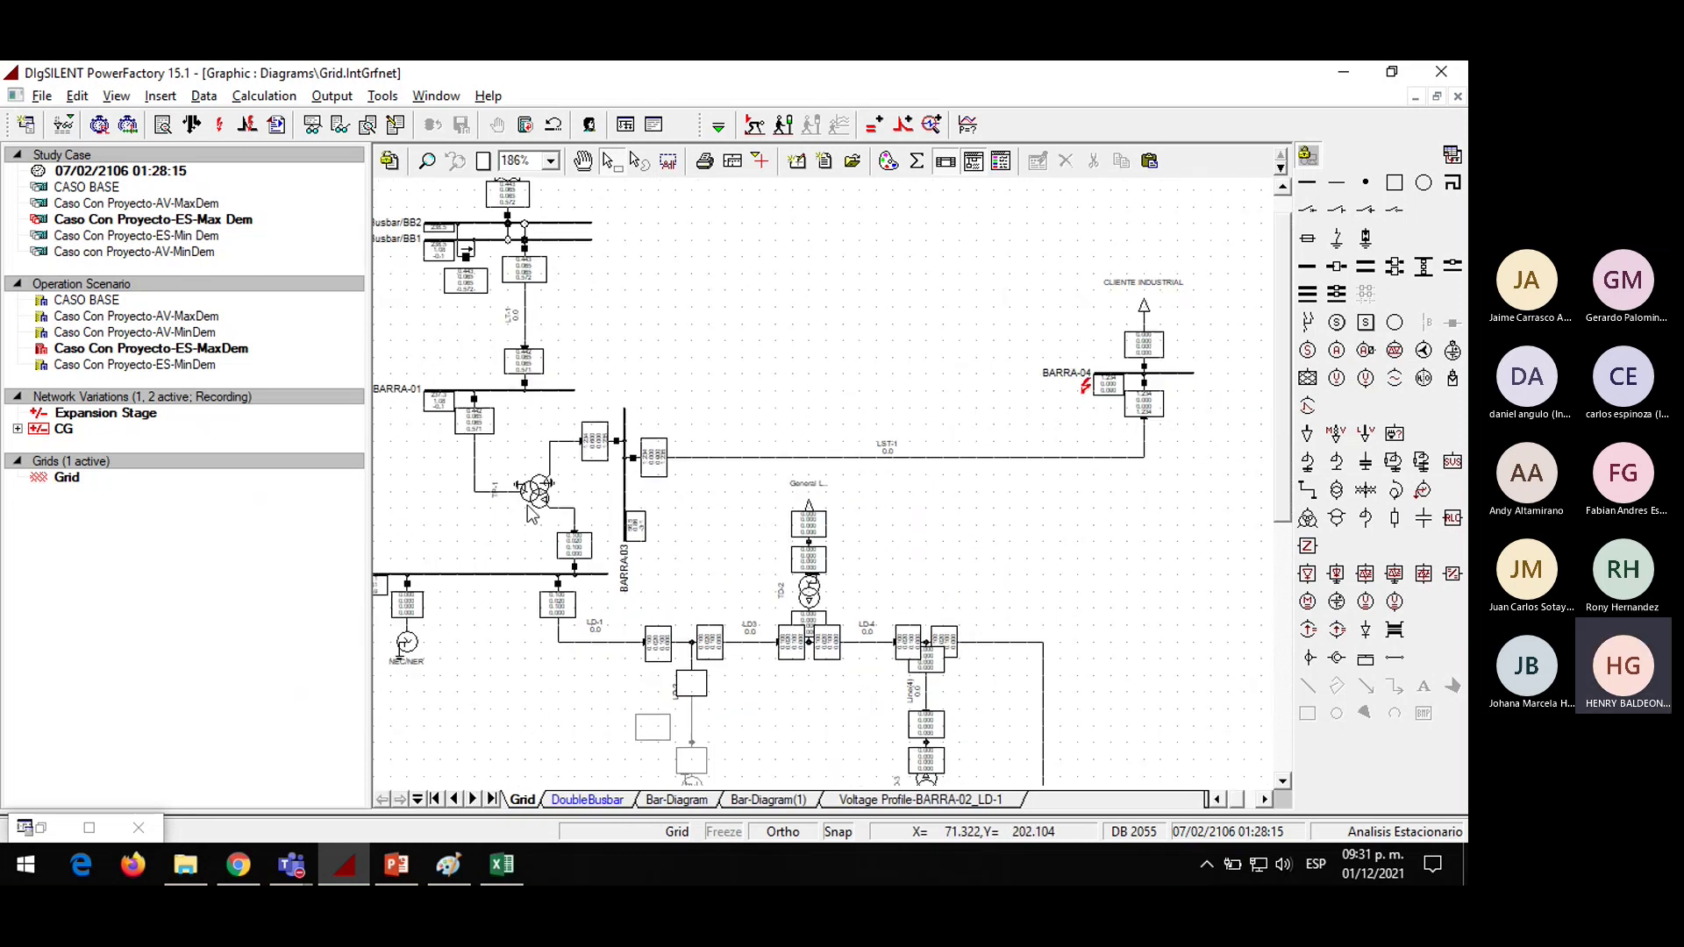
scroll(474, 515, up, 3)
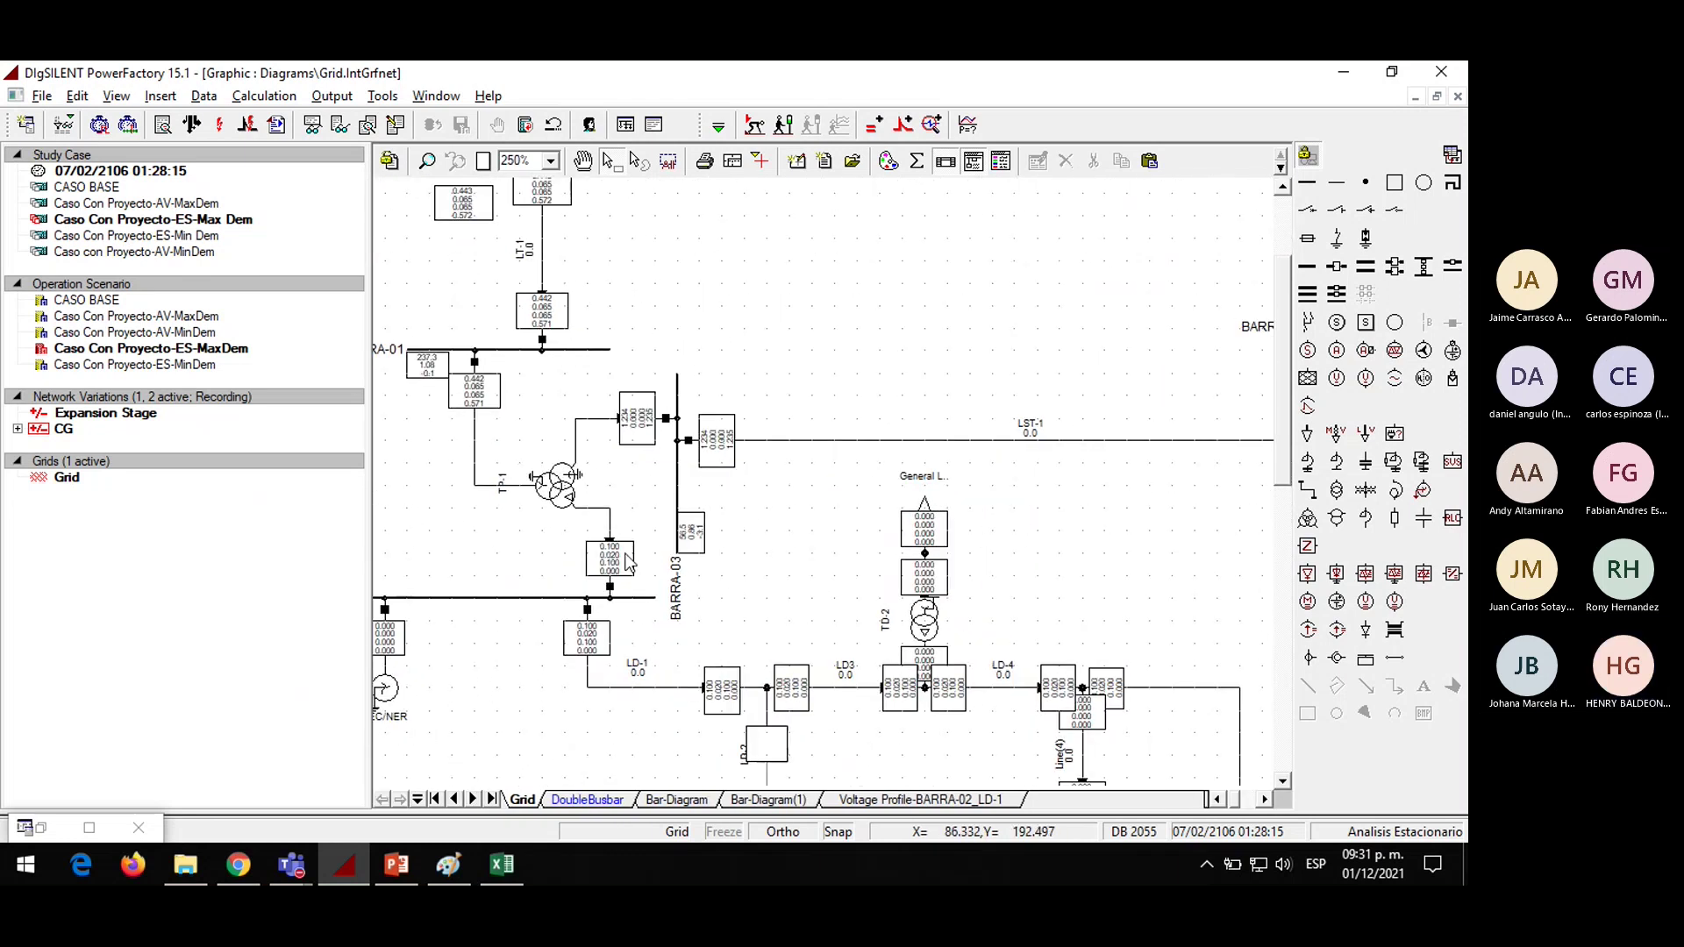
mouse_move(626, 565)
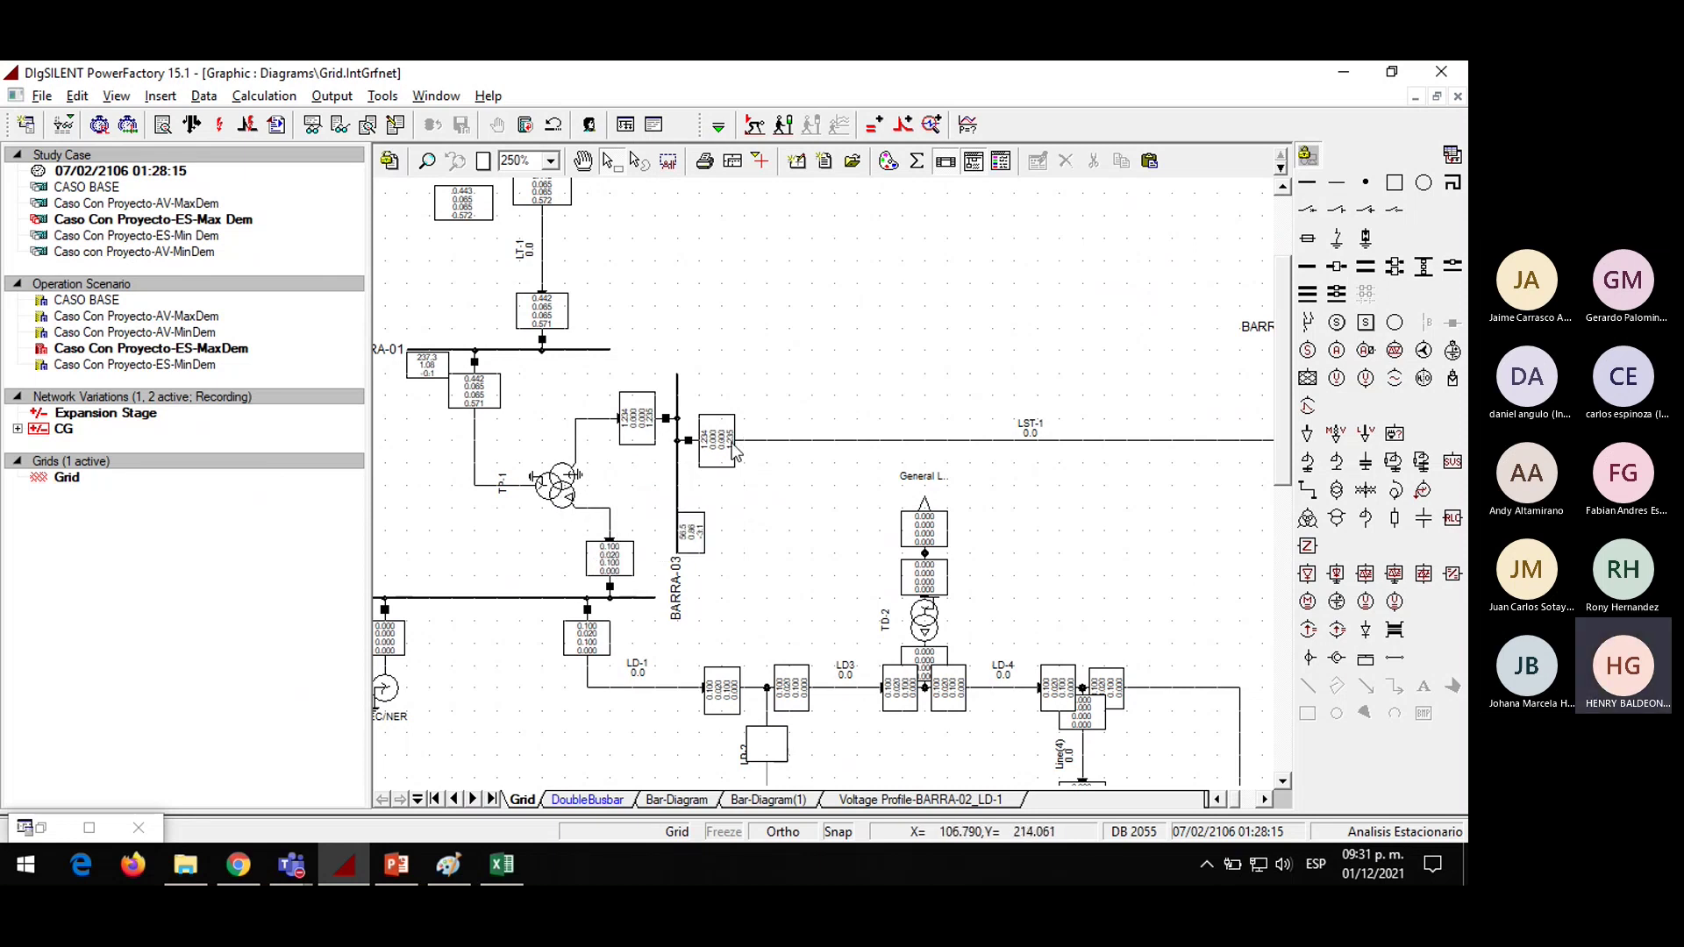
scroll(620, 416, down, 3)
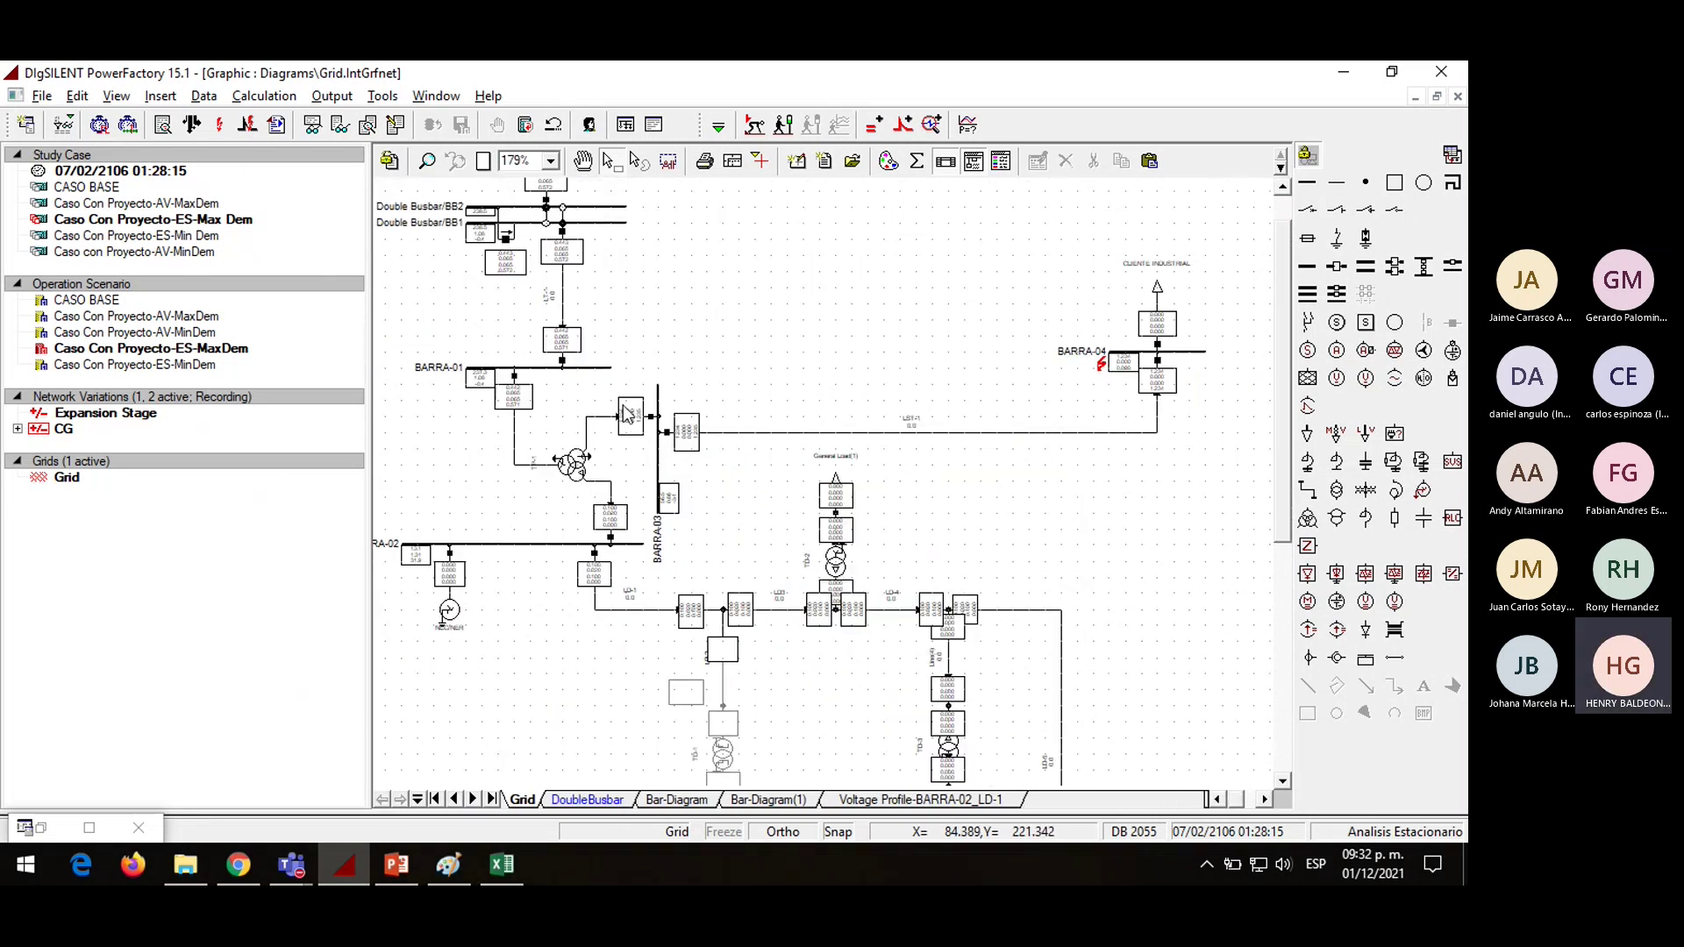
mouse_move(1128, 366)
mouse_move(631, 427)
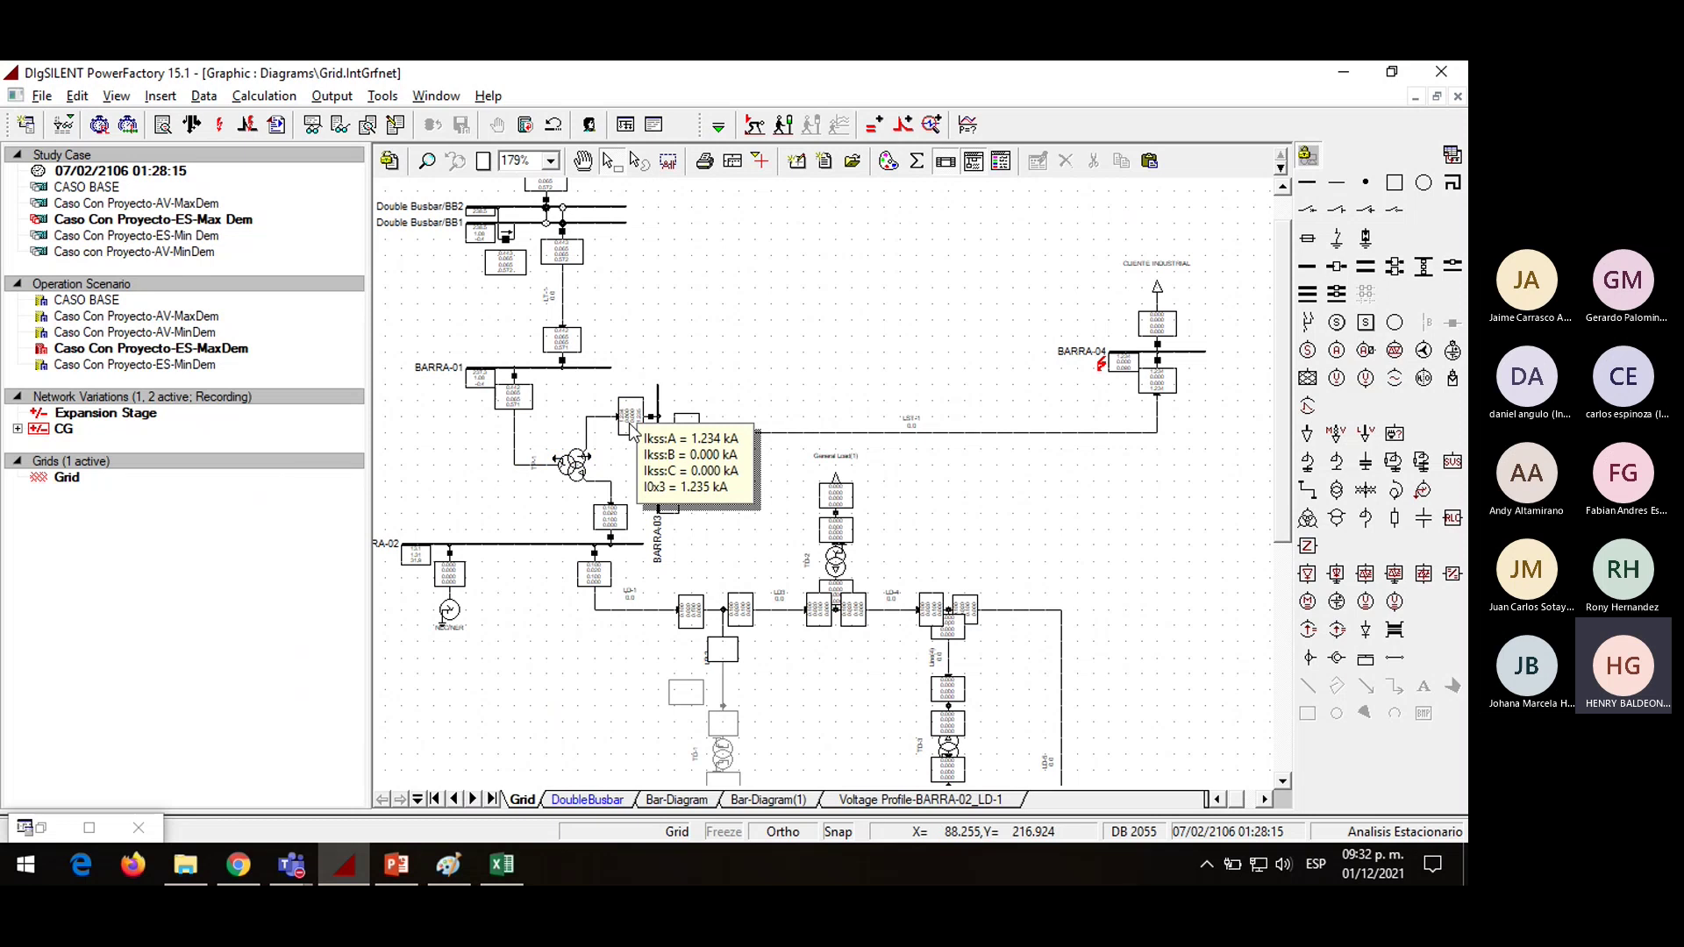
mouse_move(1159, 395)
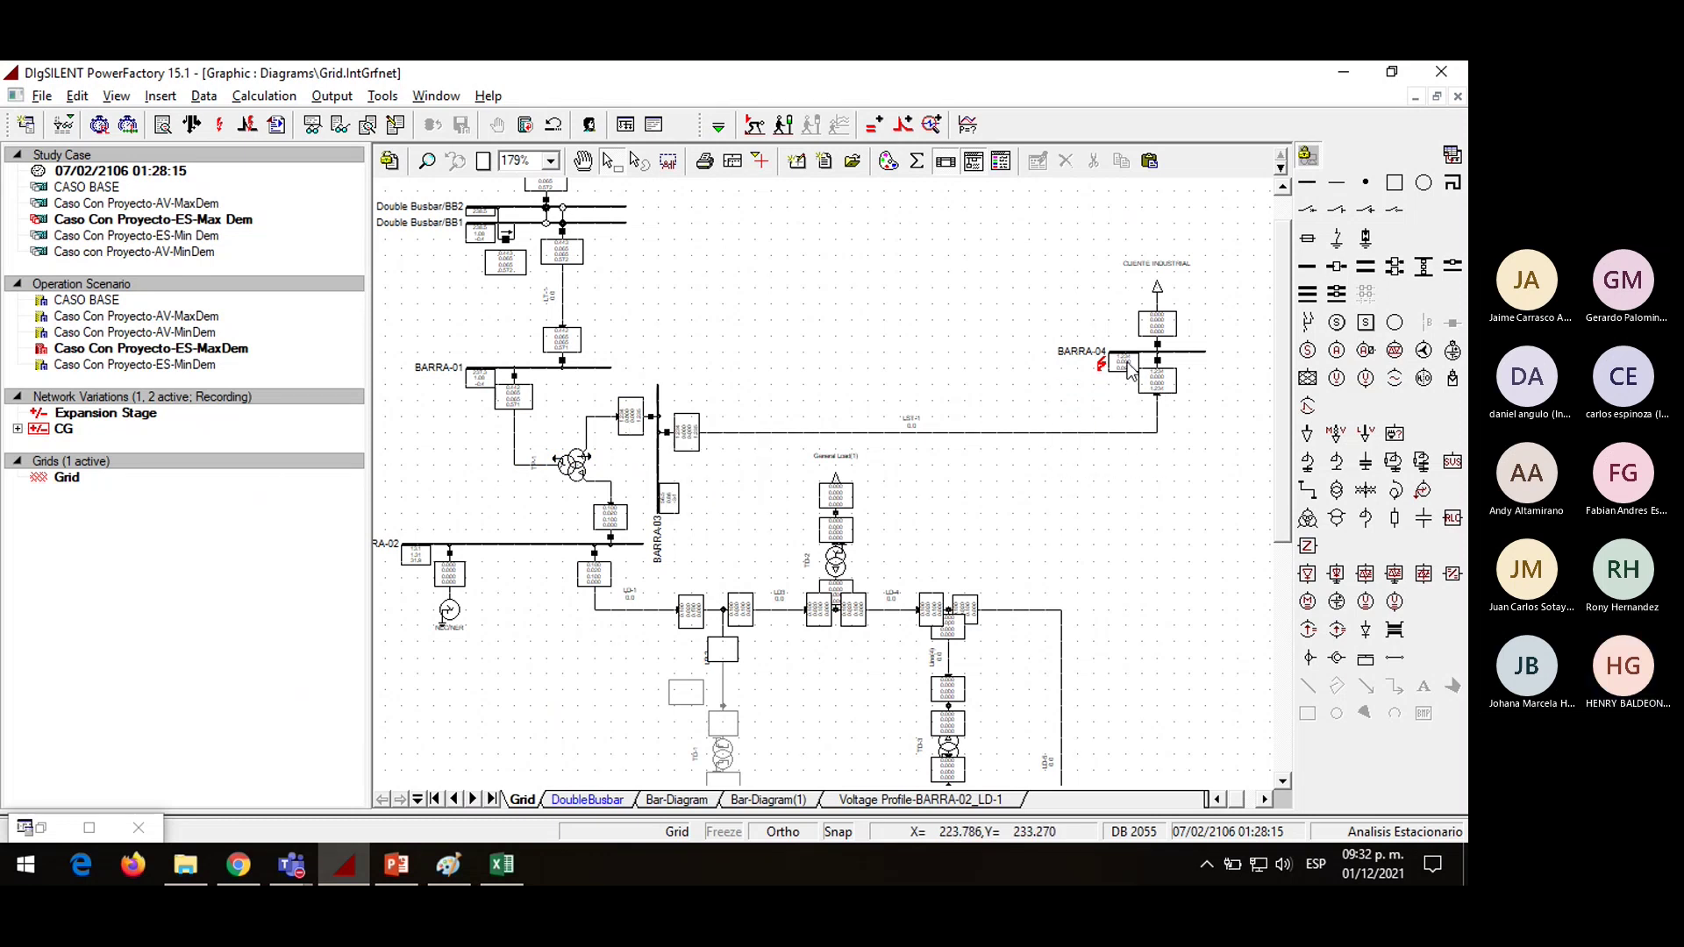
scroll(1215, 298, up, 1)
scroll(1211, 292, up, 3)
scroll(1004, 300, down, 2)
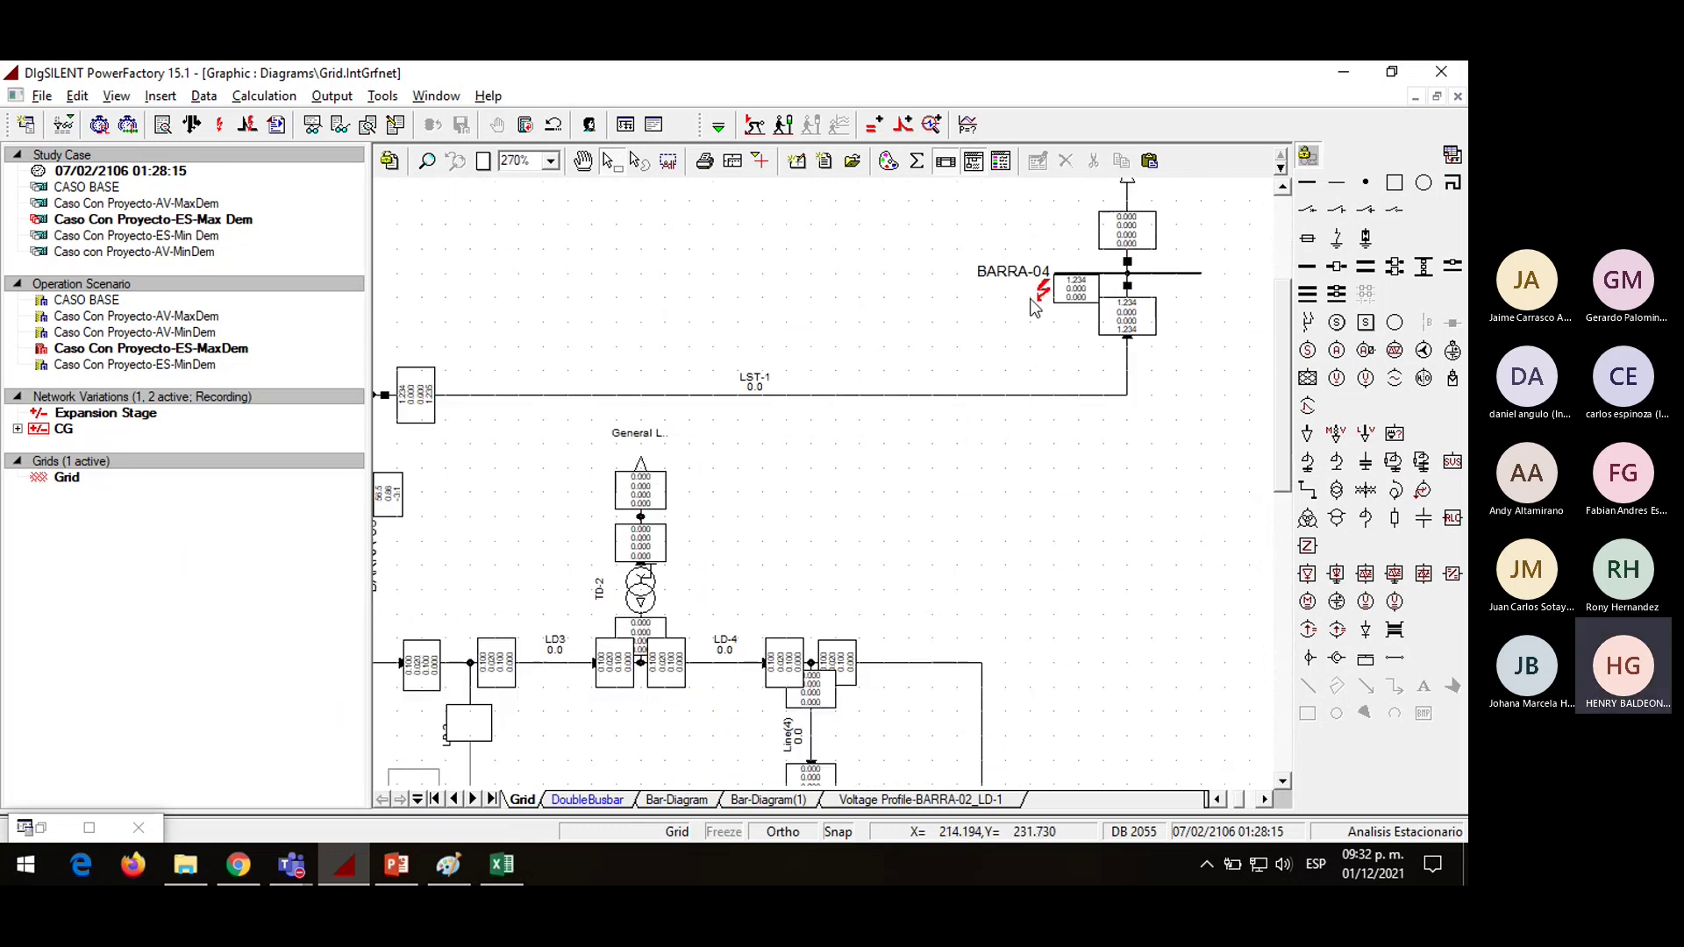
scroll(1006, 307, down, 3)
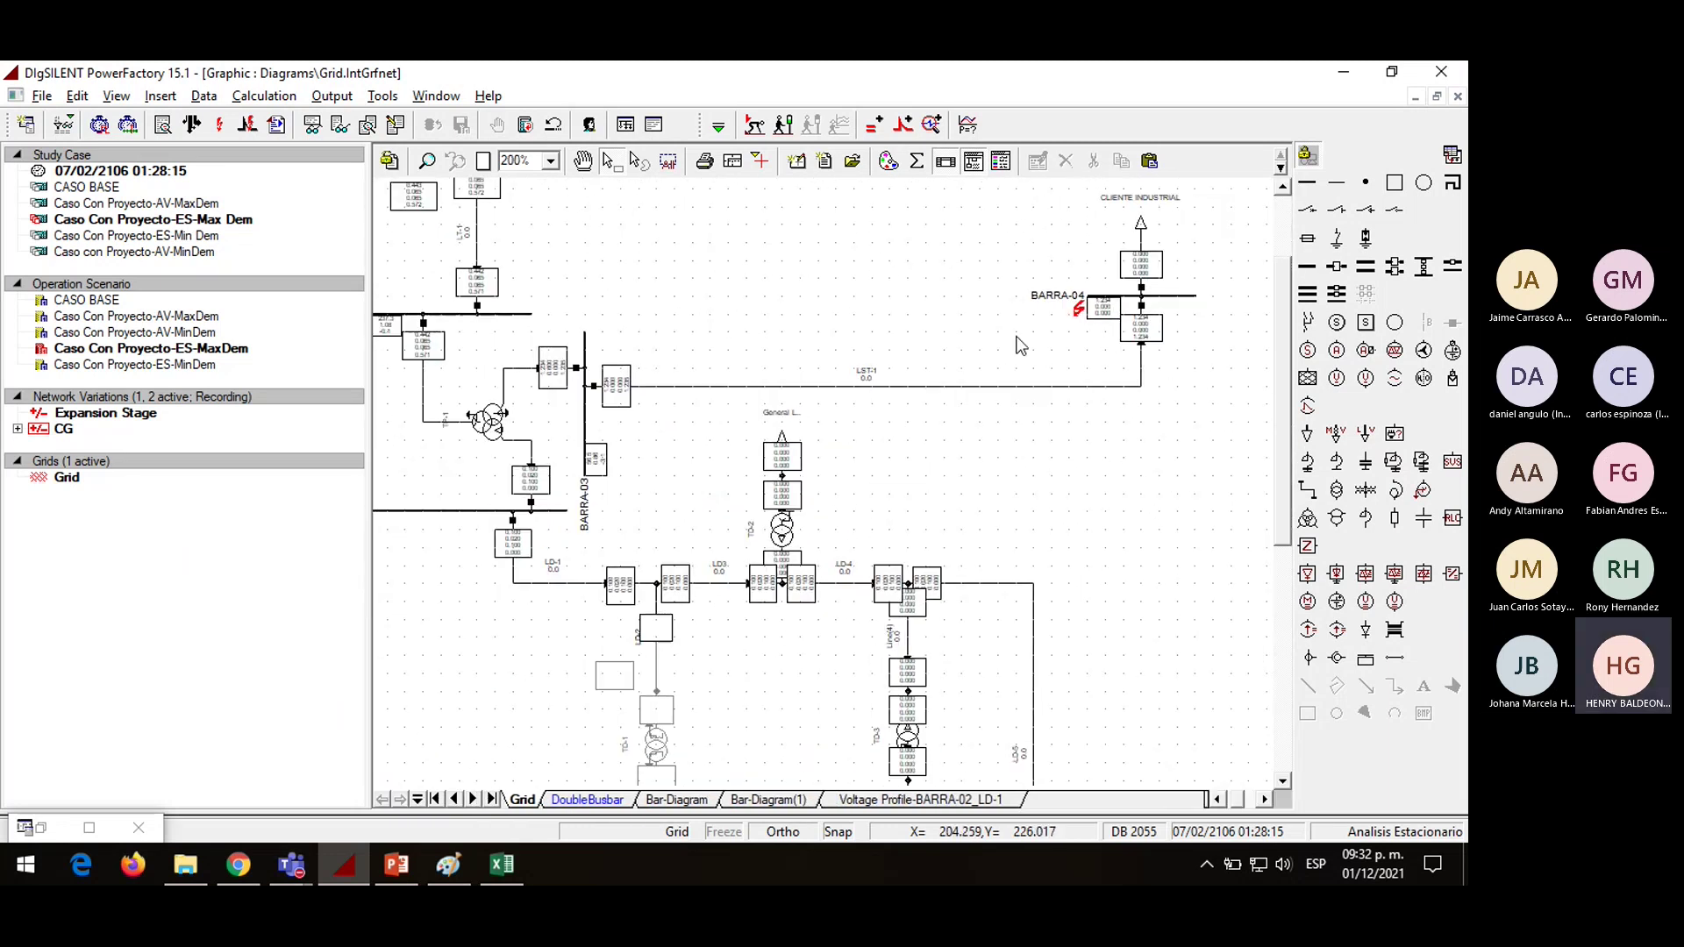
scroll(1008, 334, down, 7)
scroll(1009, 334, up, 6)
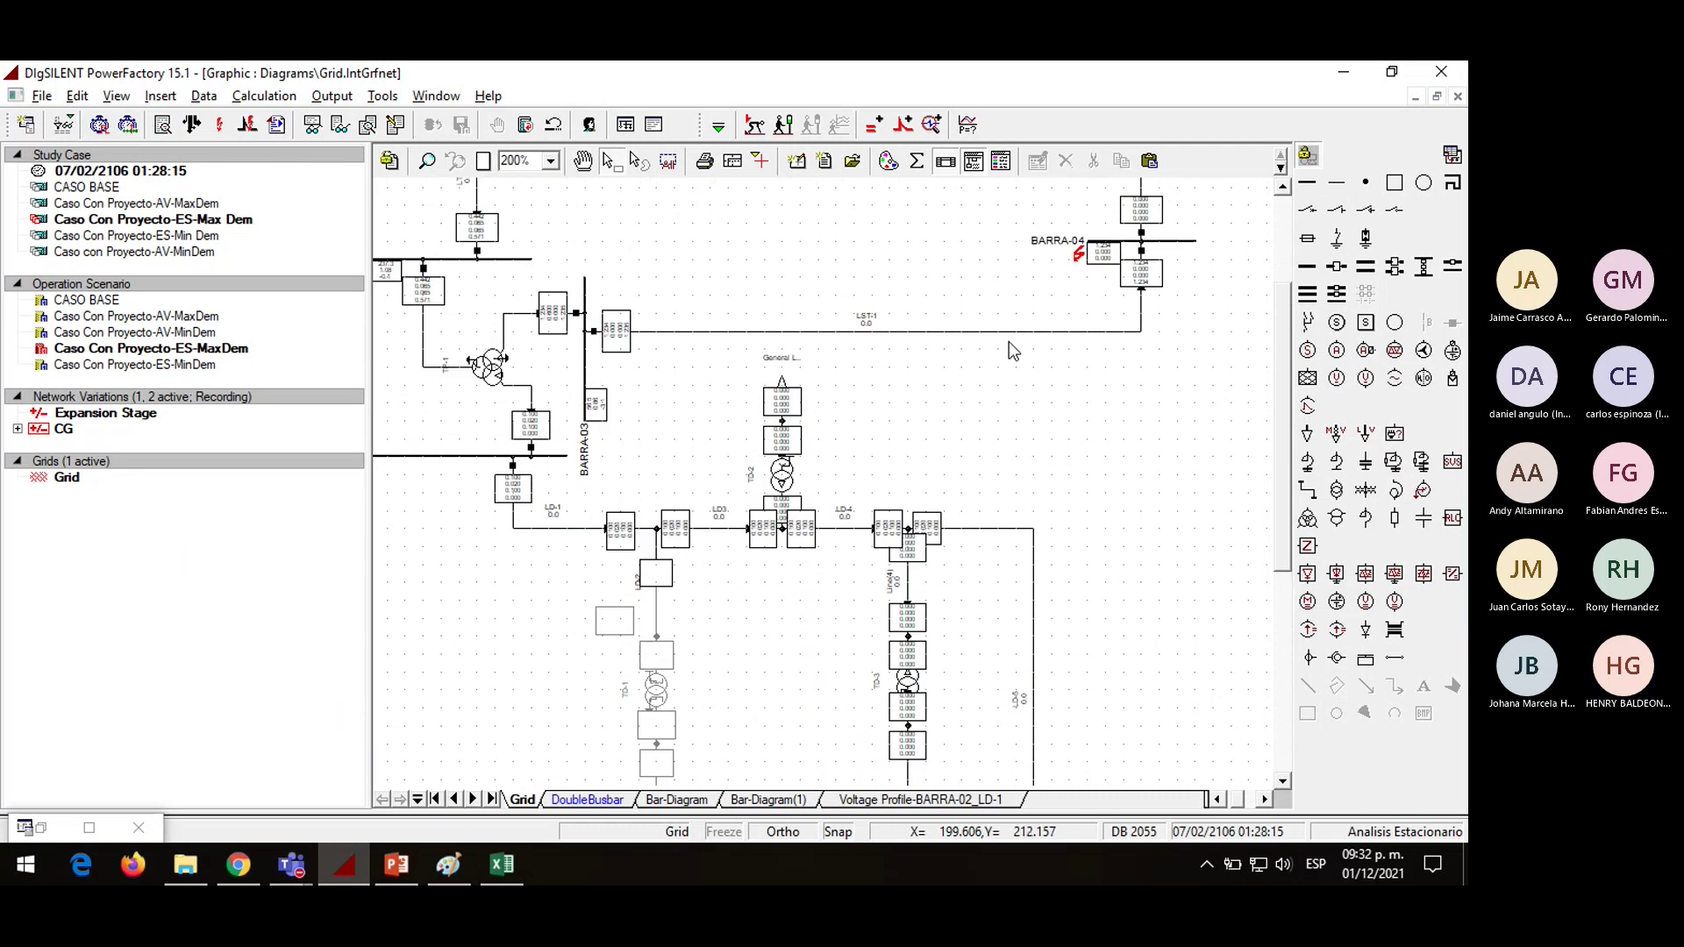
scroll(1008, 340, up, 2)
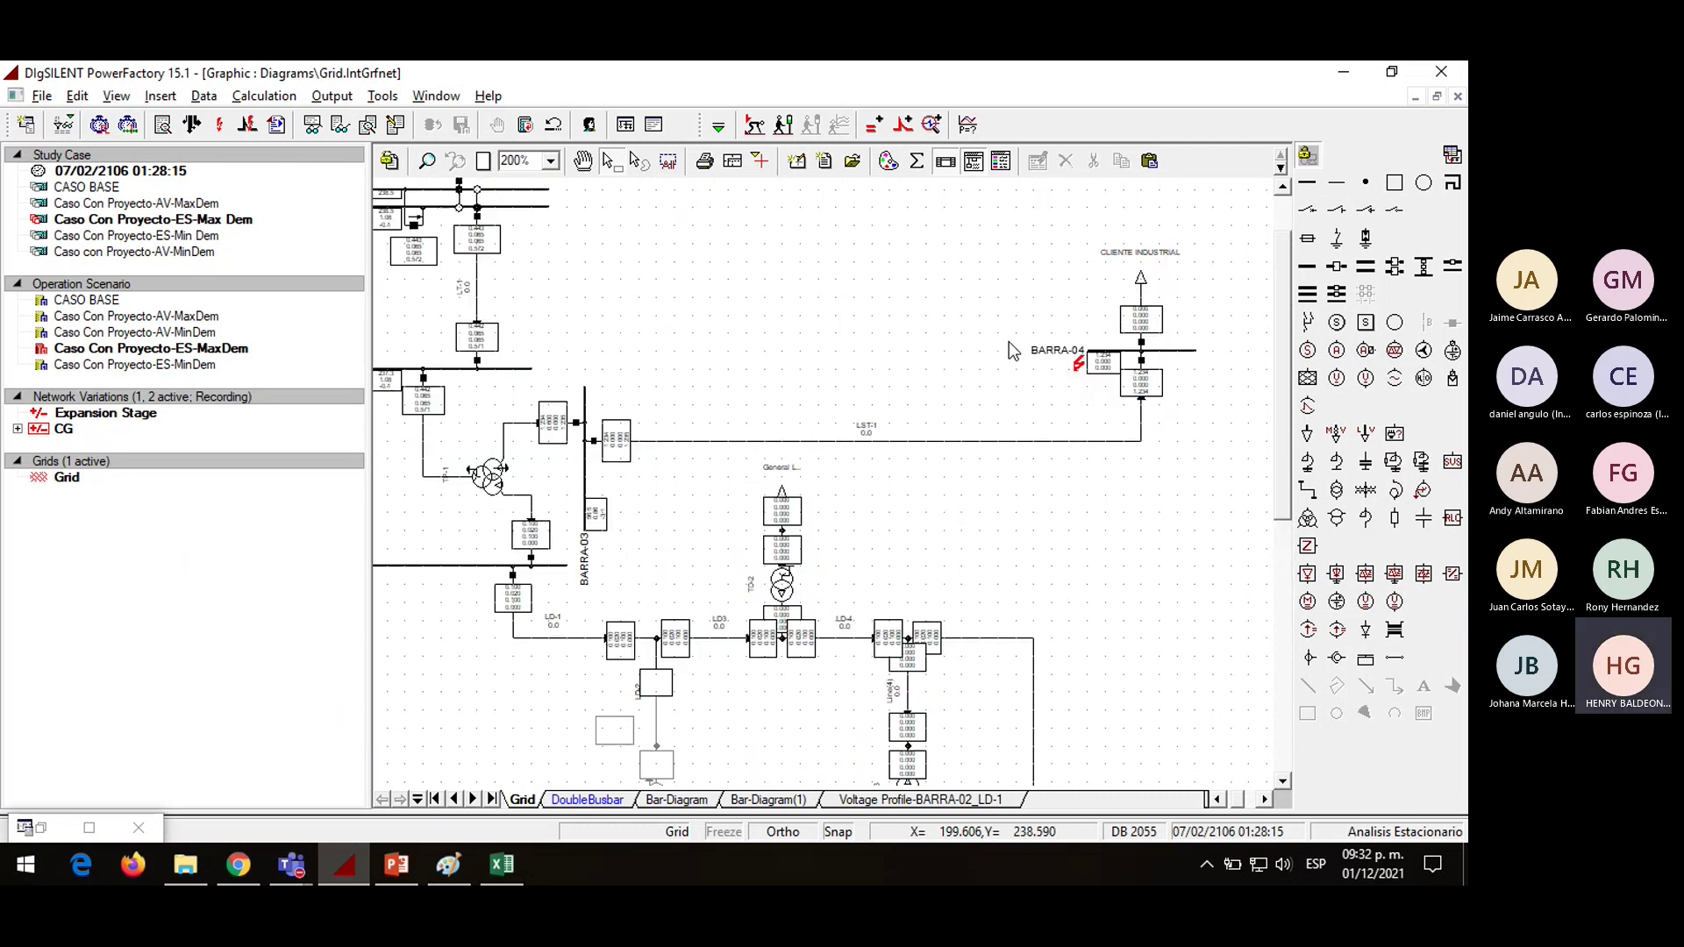
Set the short-circuit calculation method to complete for the single-phase-to-ground fault at BARRA-04
click(219, 124)
click(670, 214)
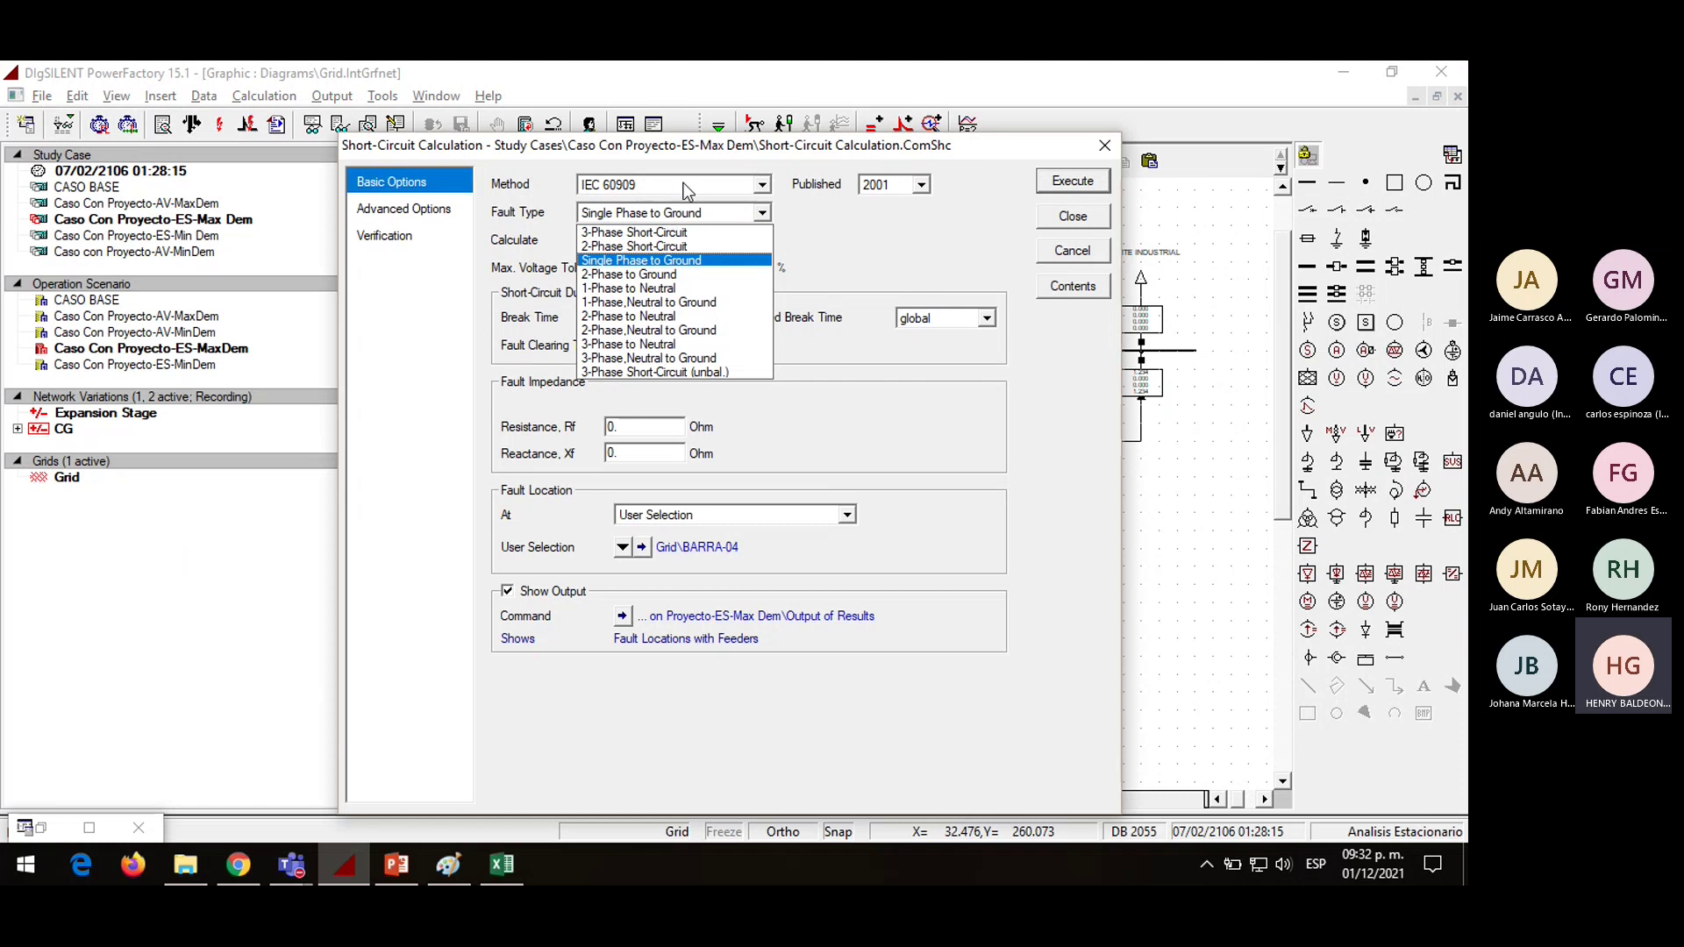
click(683, 184)
key(Down)
key(Down)
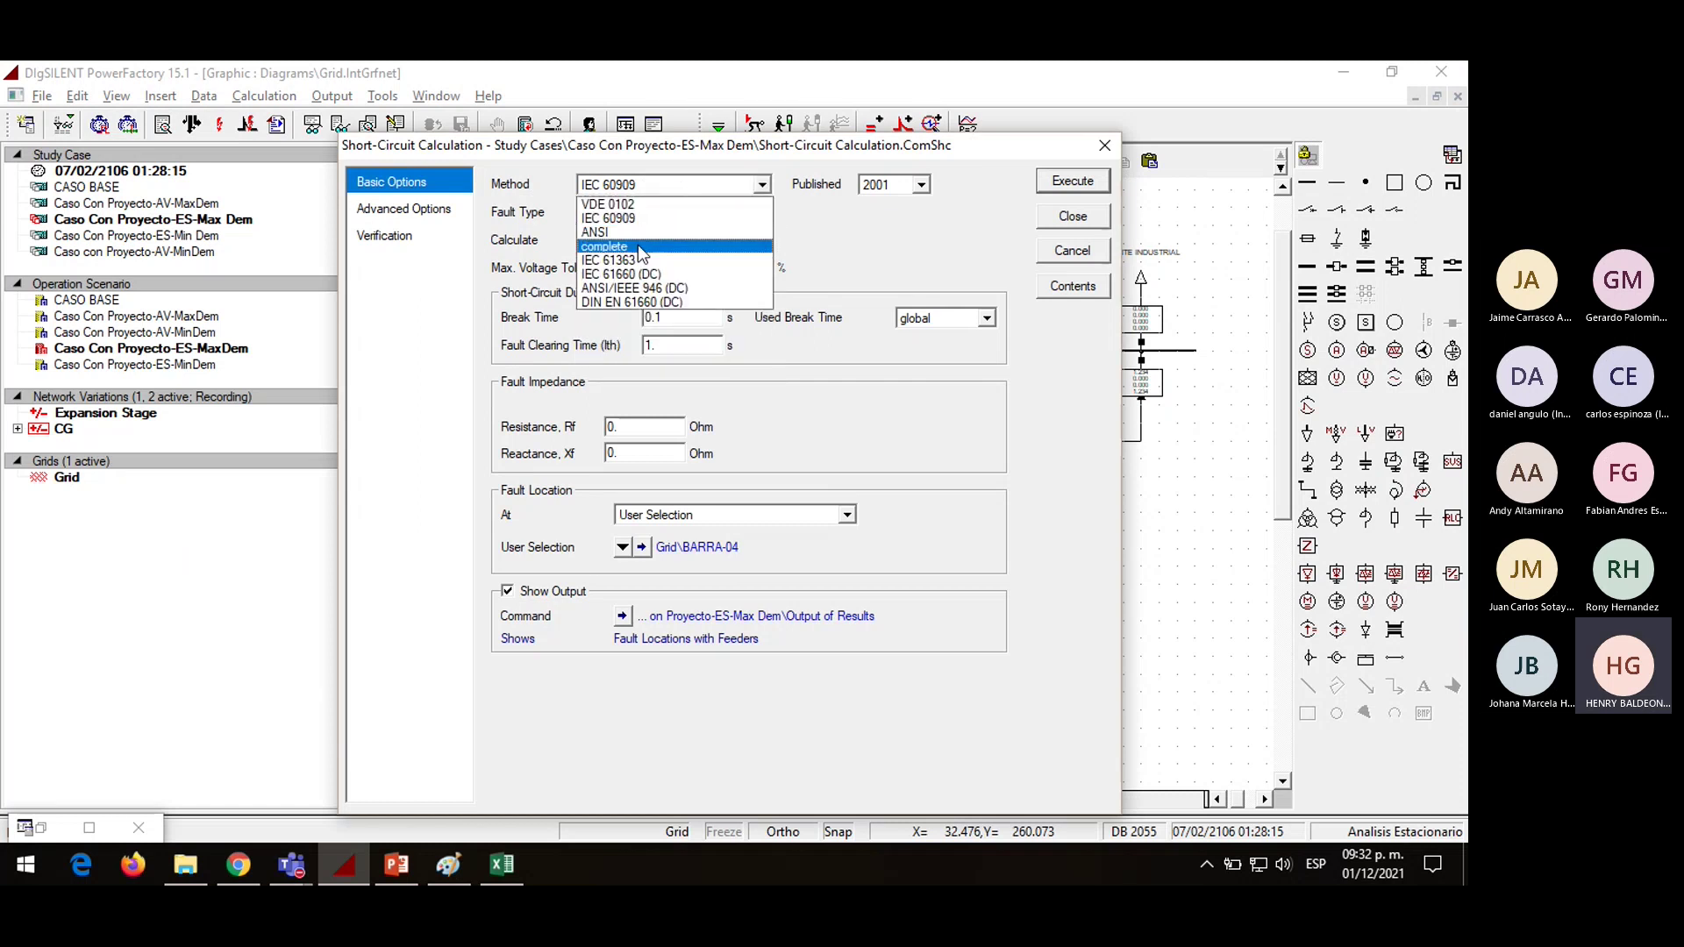
key(Return)
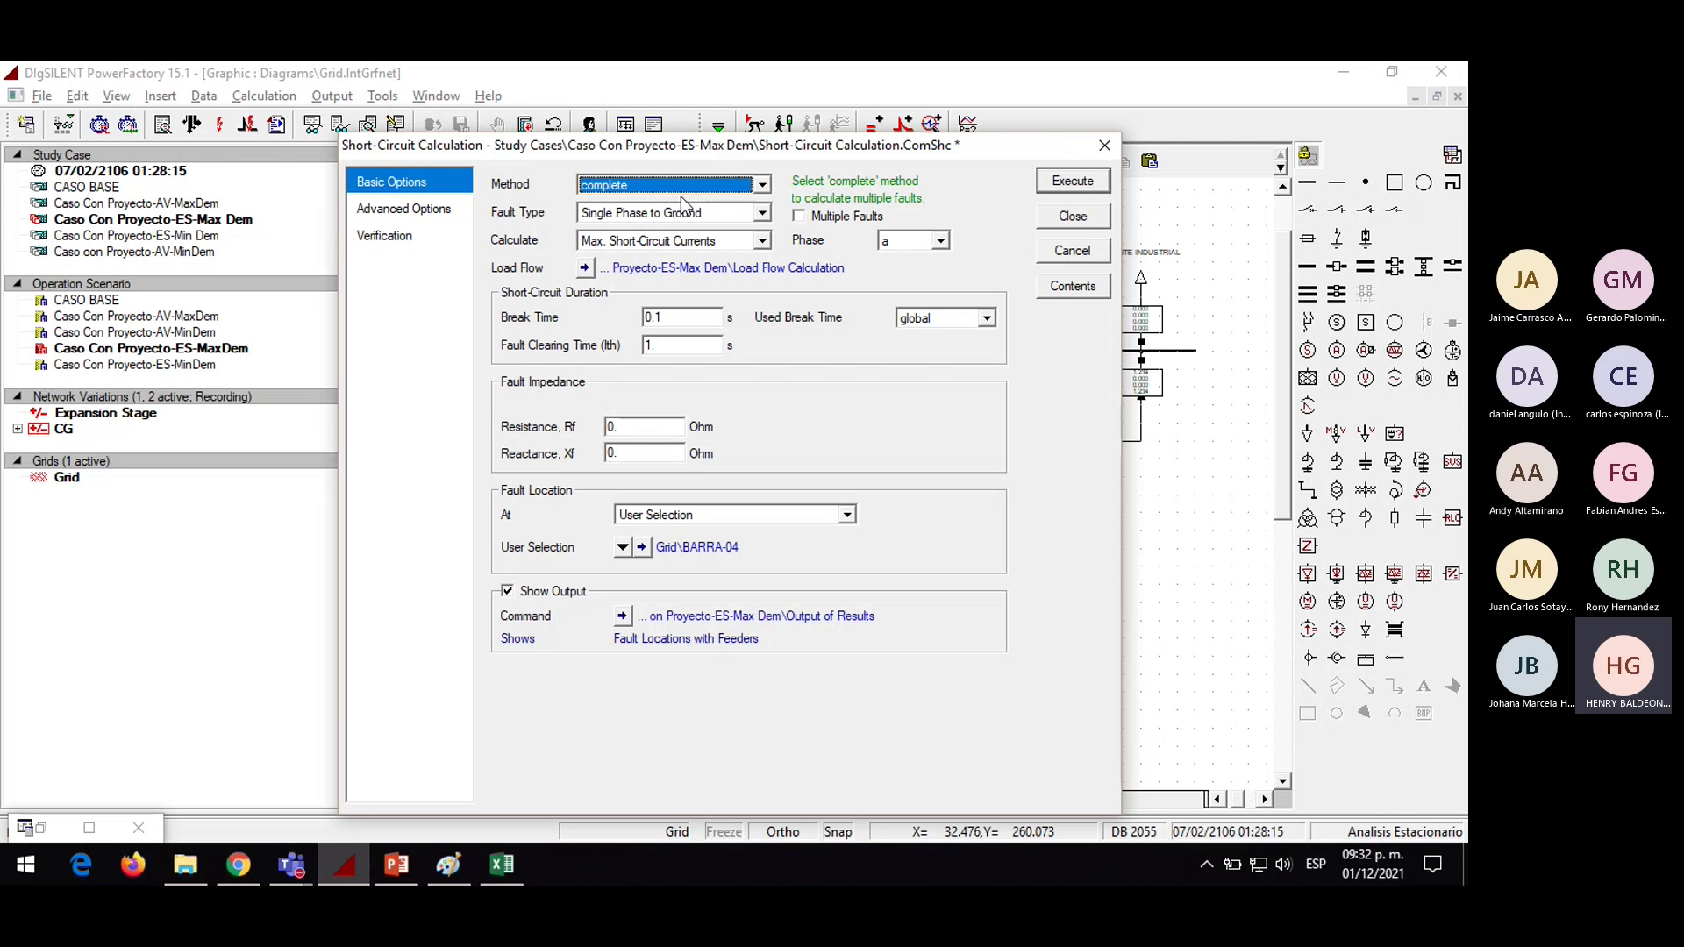
Set the linked load flow to AC unbalanced, 3-phase (ABC), and execute the short-circuit calculation
click(587, 268)
click(588, 243)
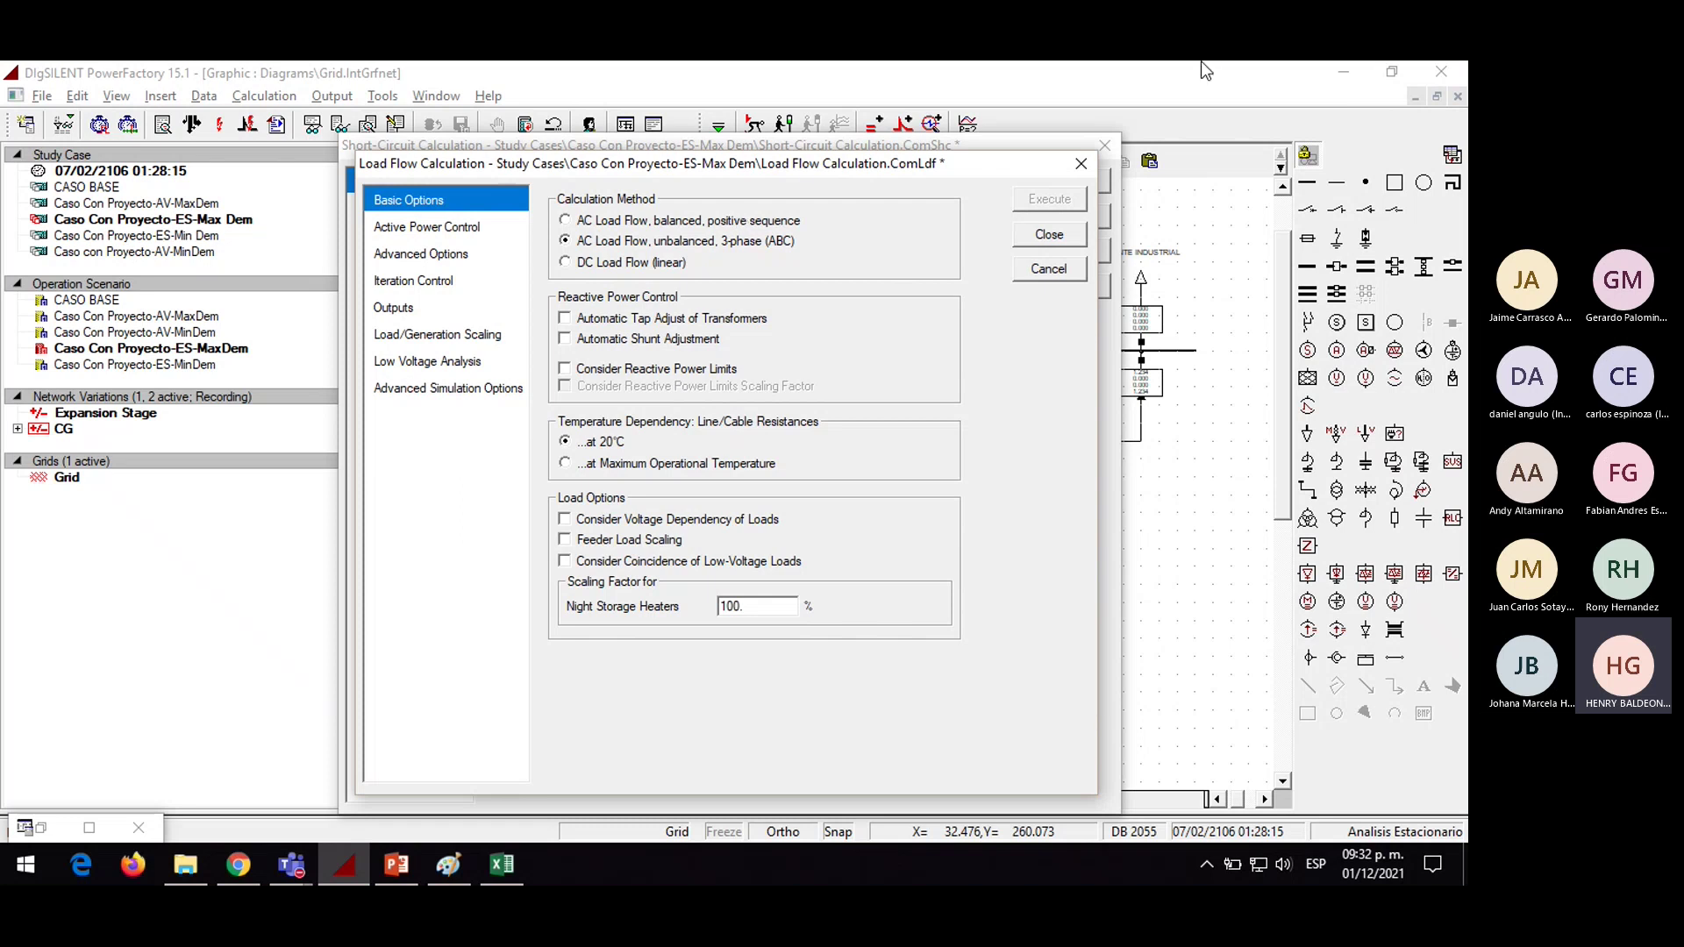
click(1049, 239)
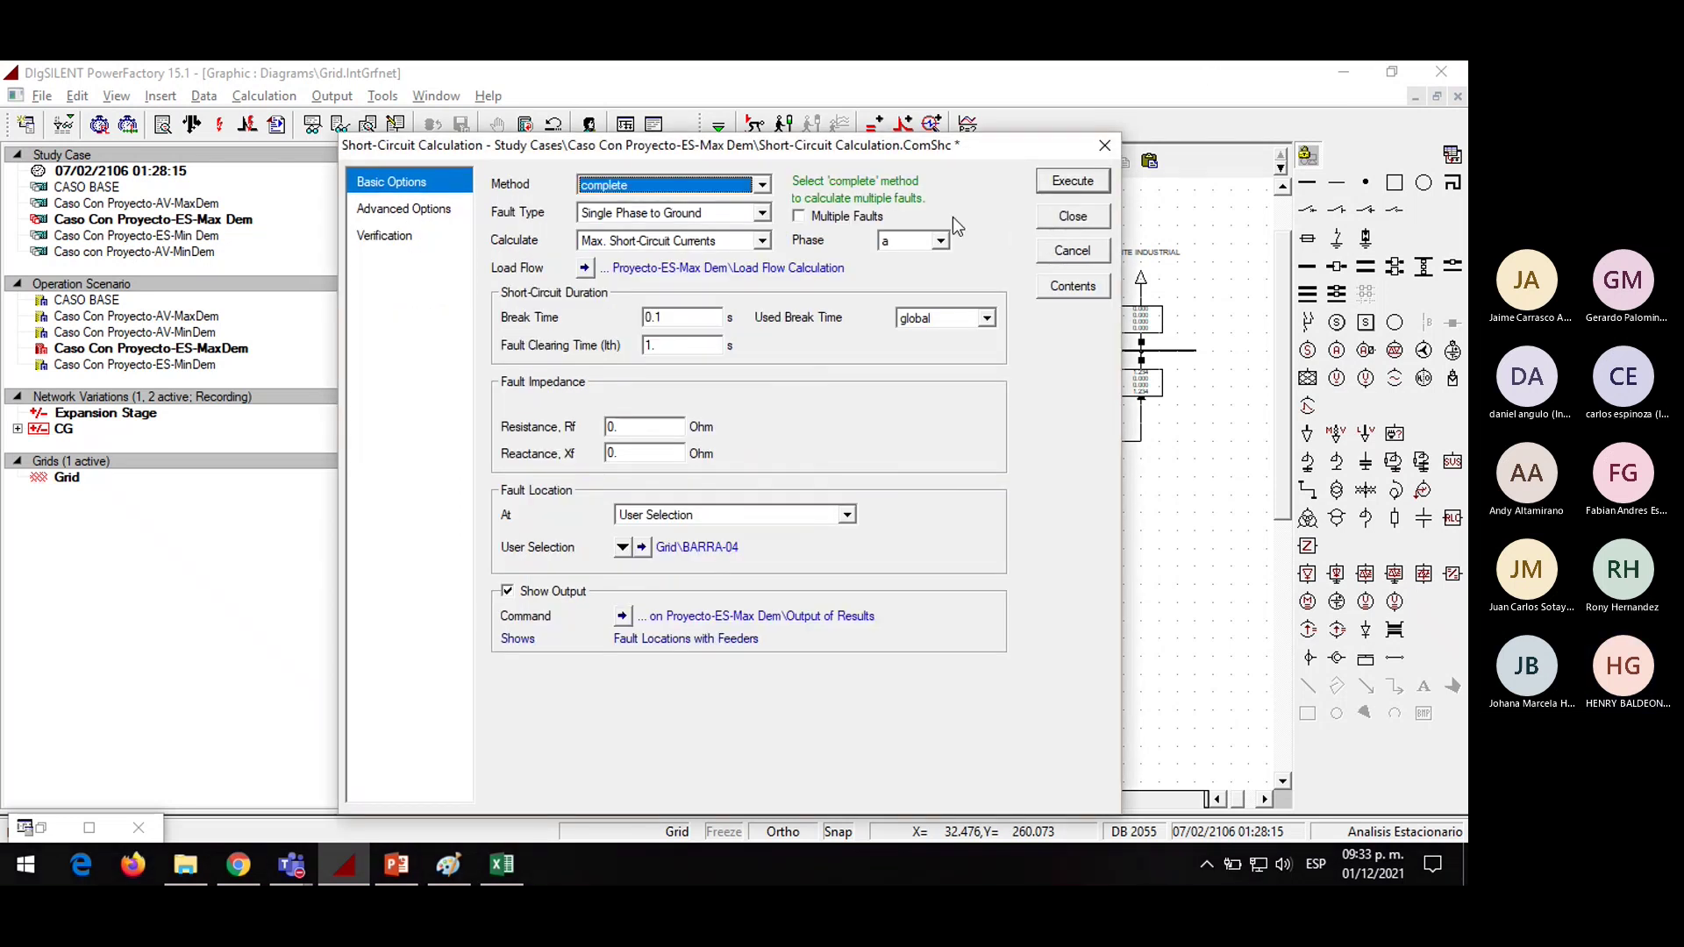
click(1061, 188)
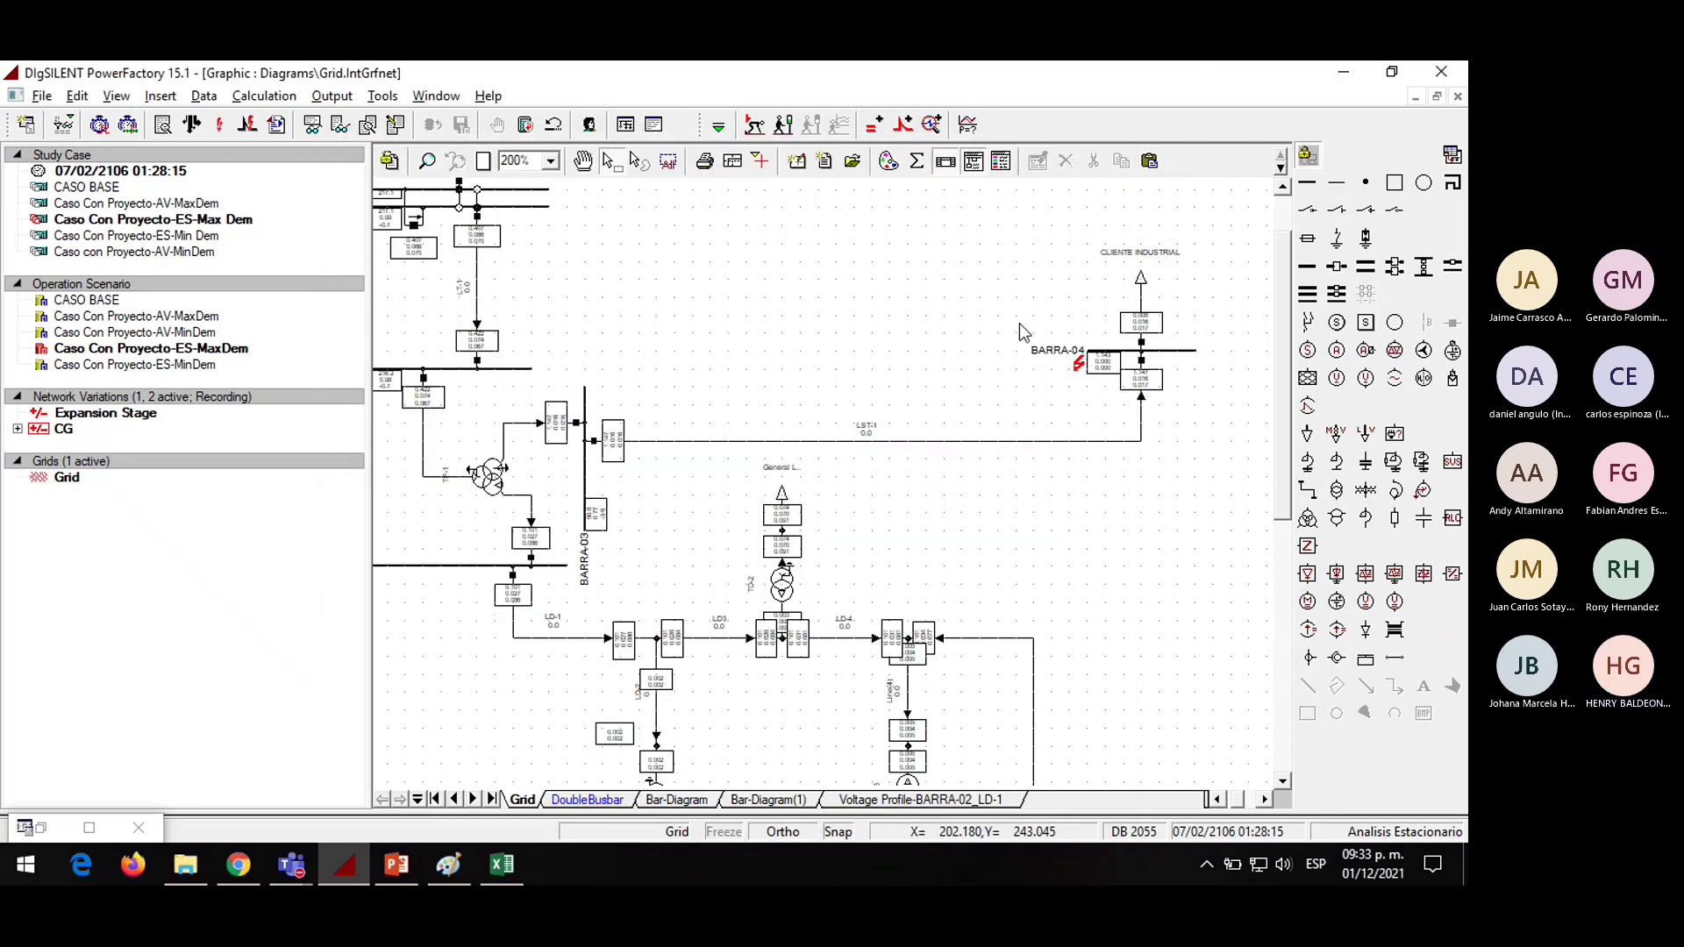
Add the 3*I0 variable (I0x3) to the busbar short-circuit result format, using the result box of BARRA-04
mouse_move(1106, 377)
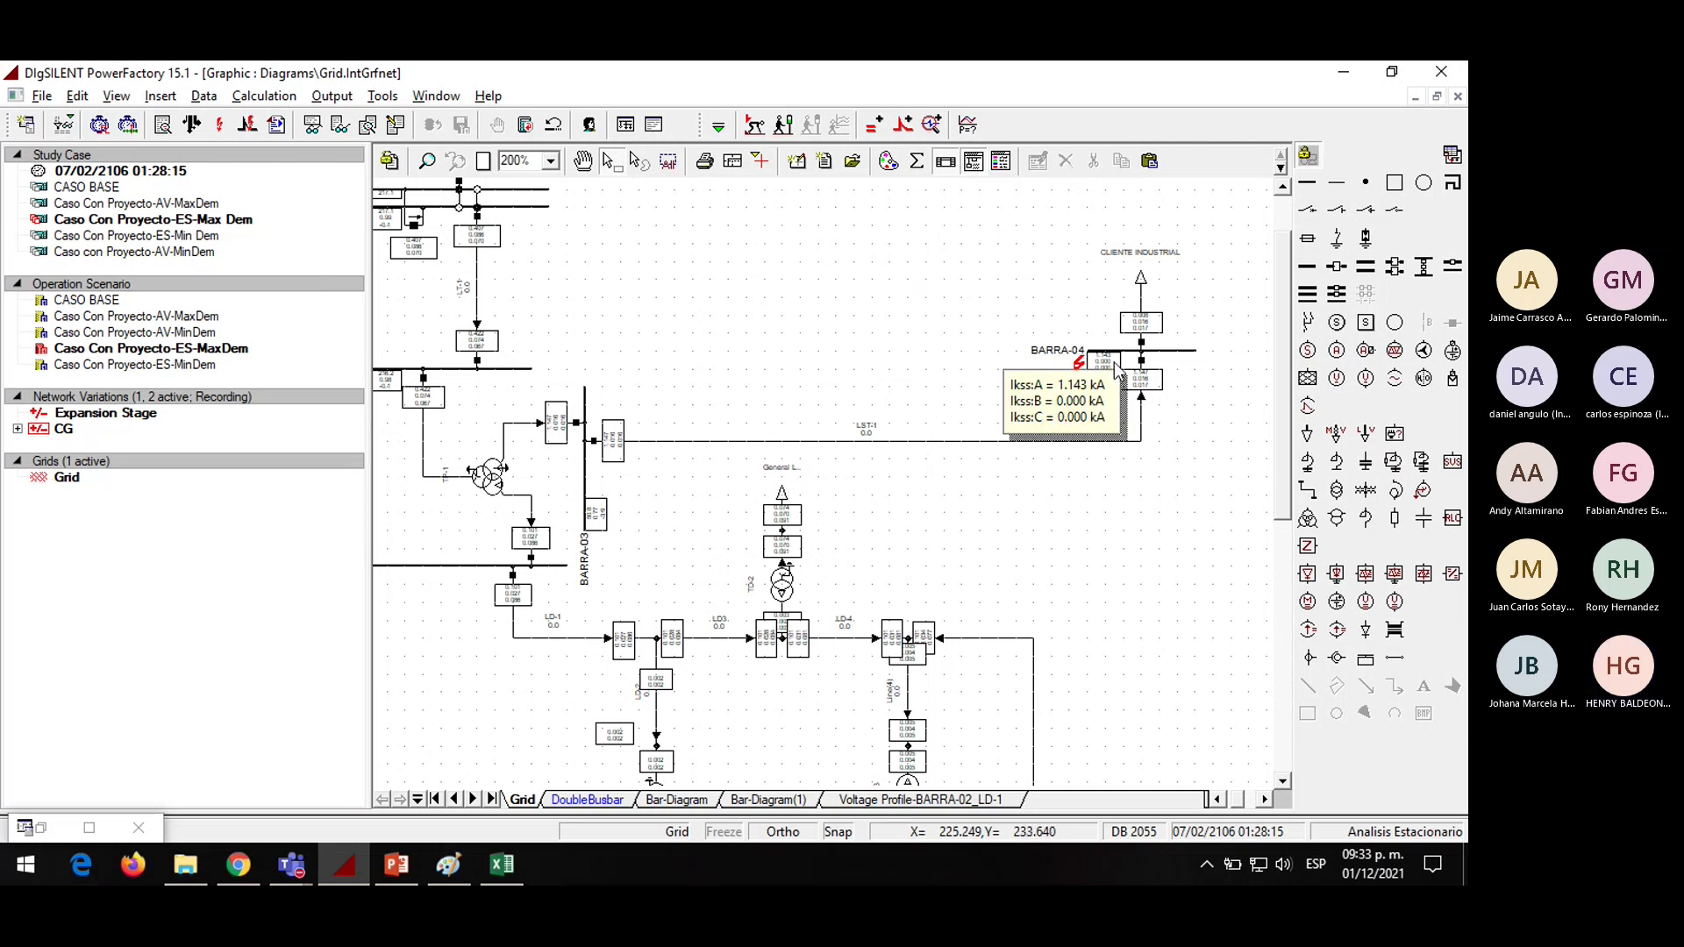
right_click(1115, 362)
click(1156, 375)
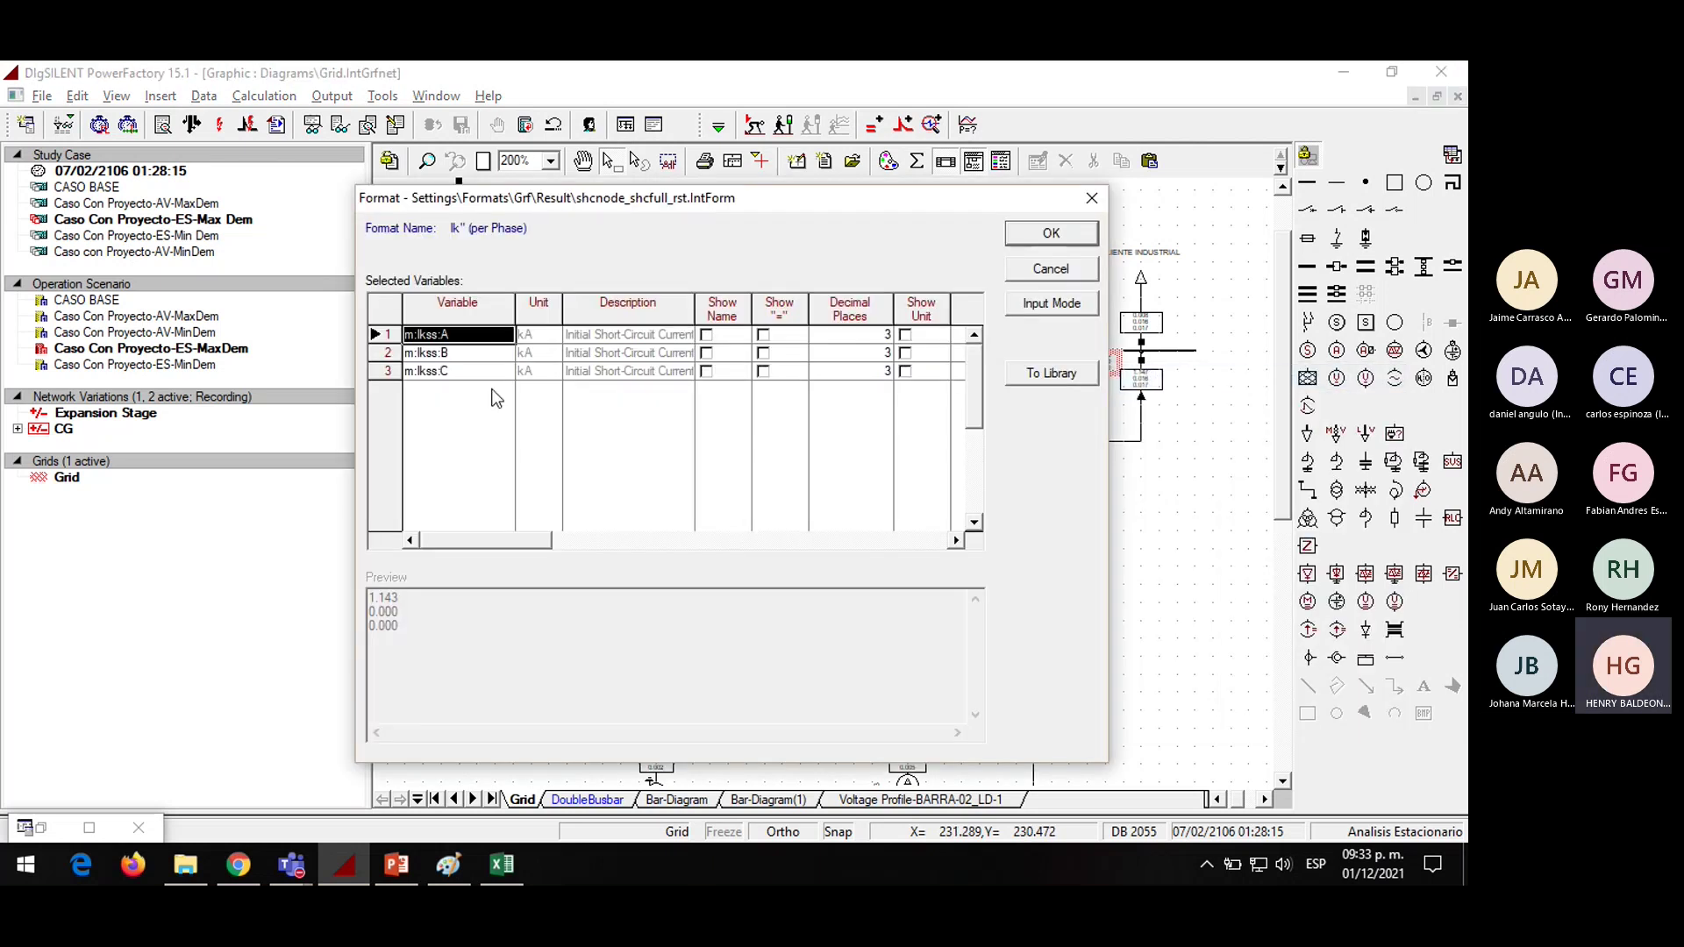
double_click(457, 371)
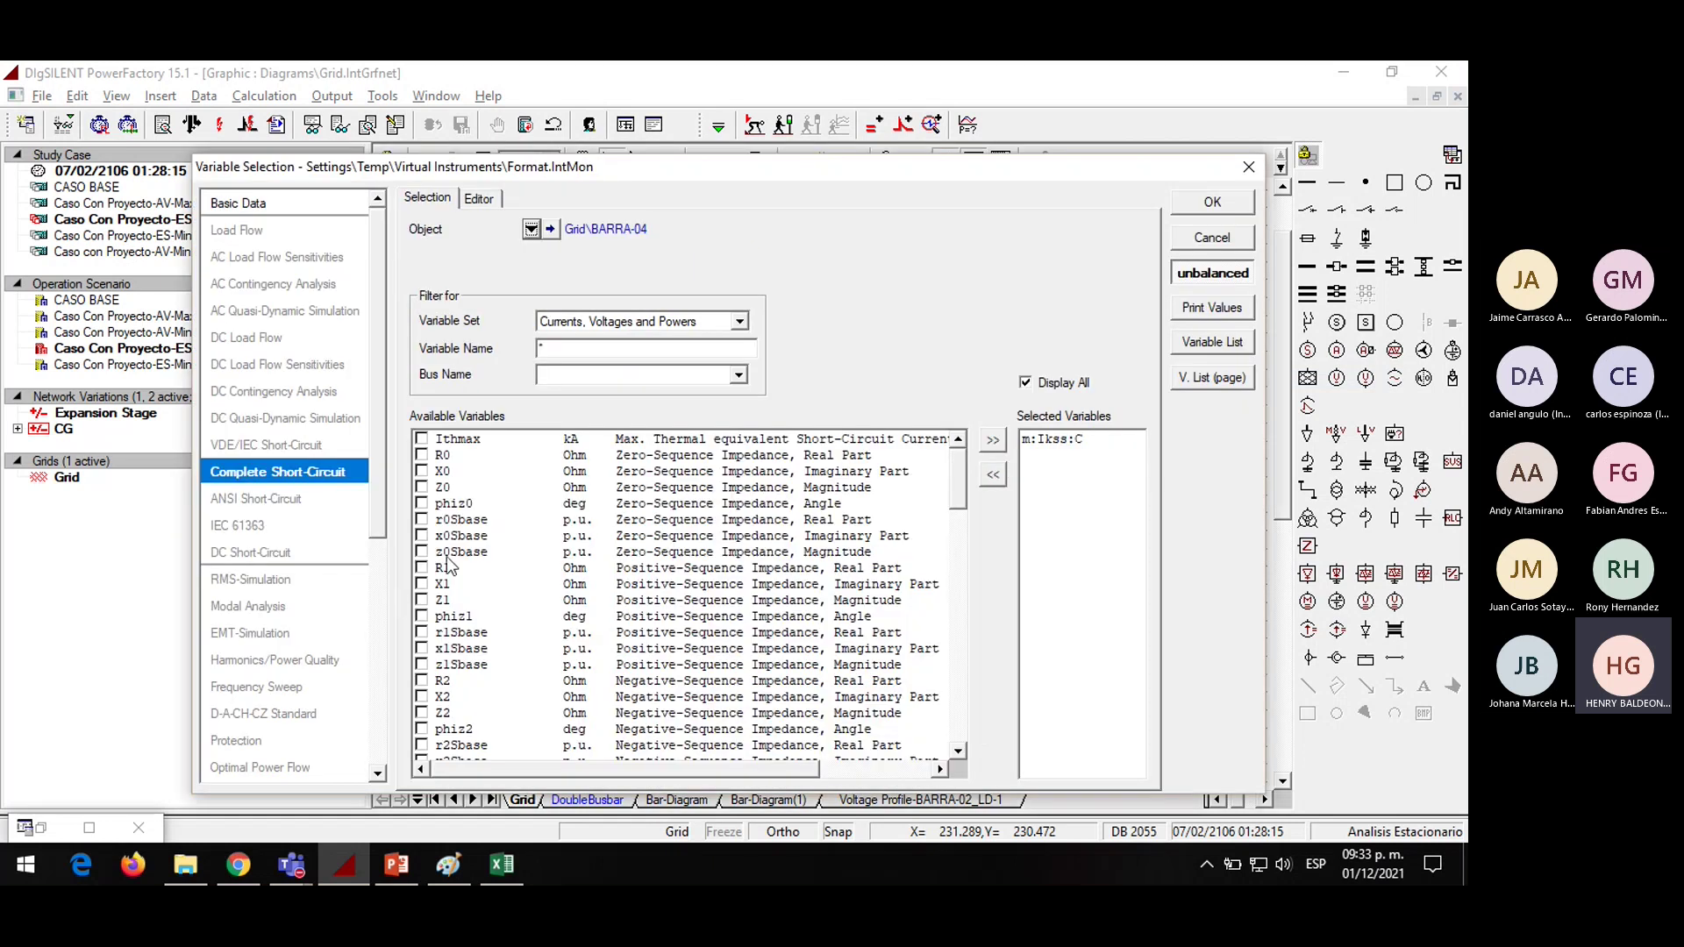
scroll(449, 570, down, 8)
click(422, 599)
click(1210, 203)
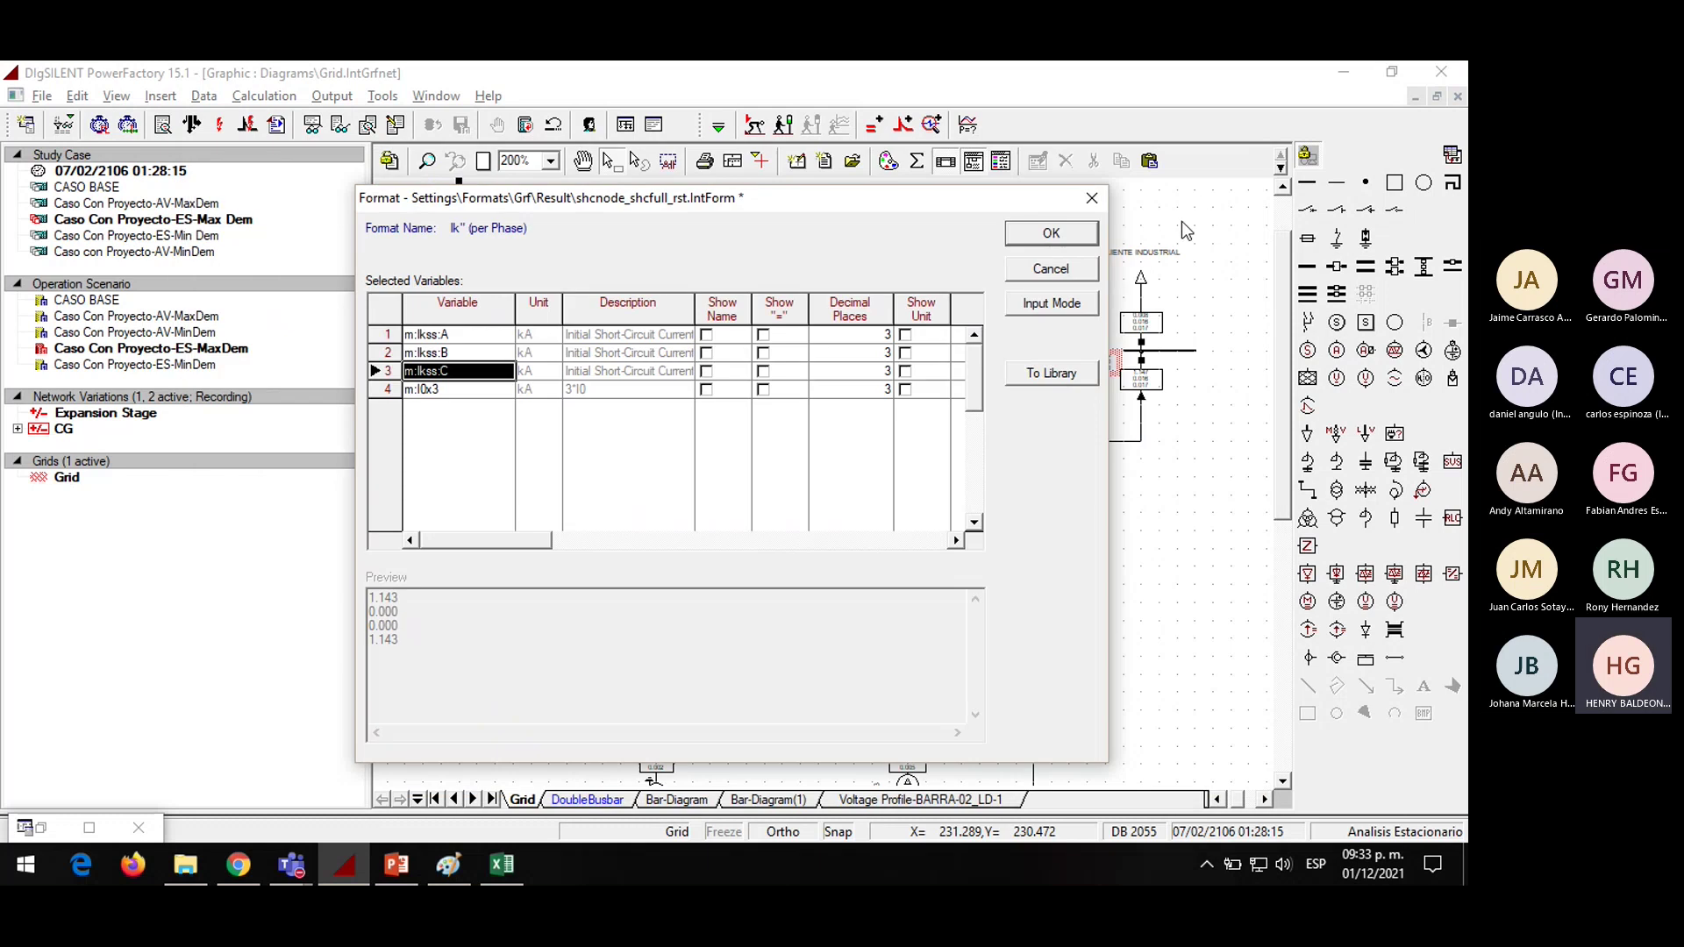
click(1046, 230)
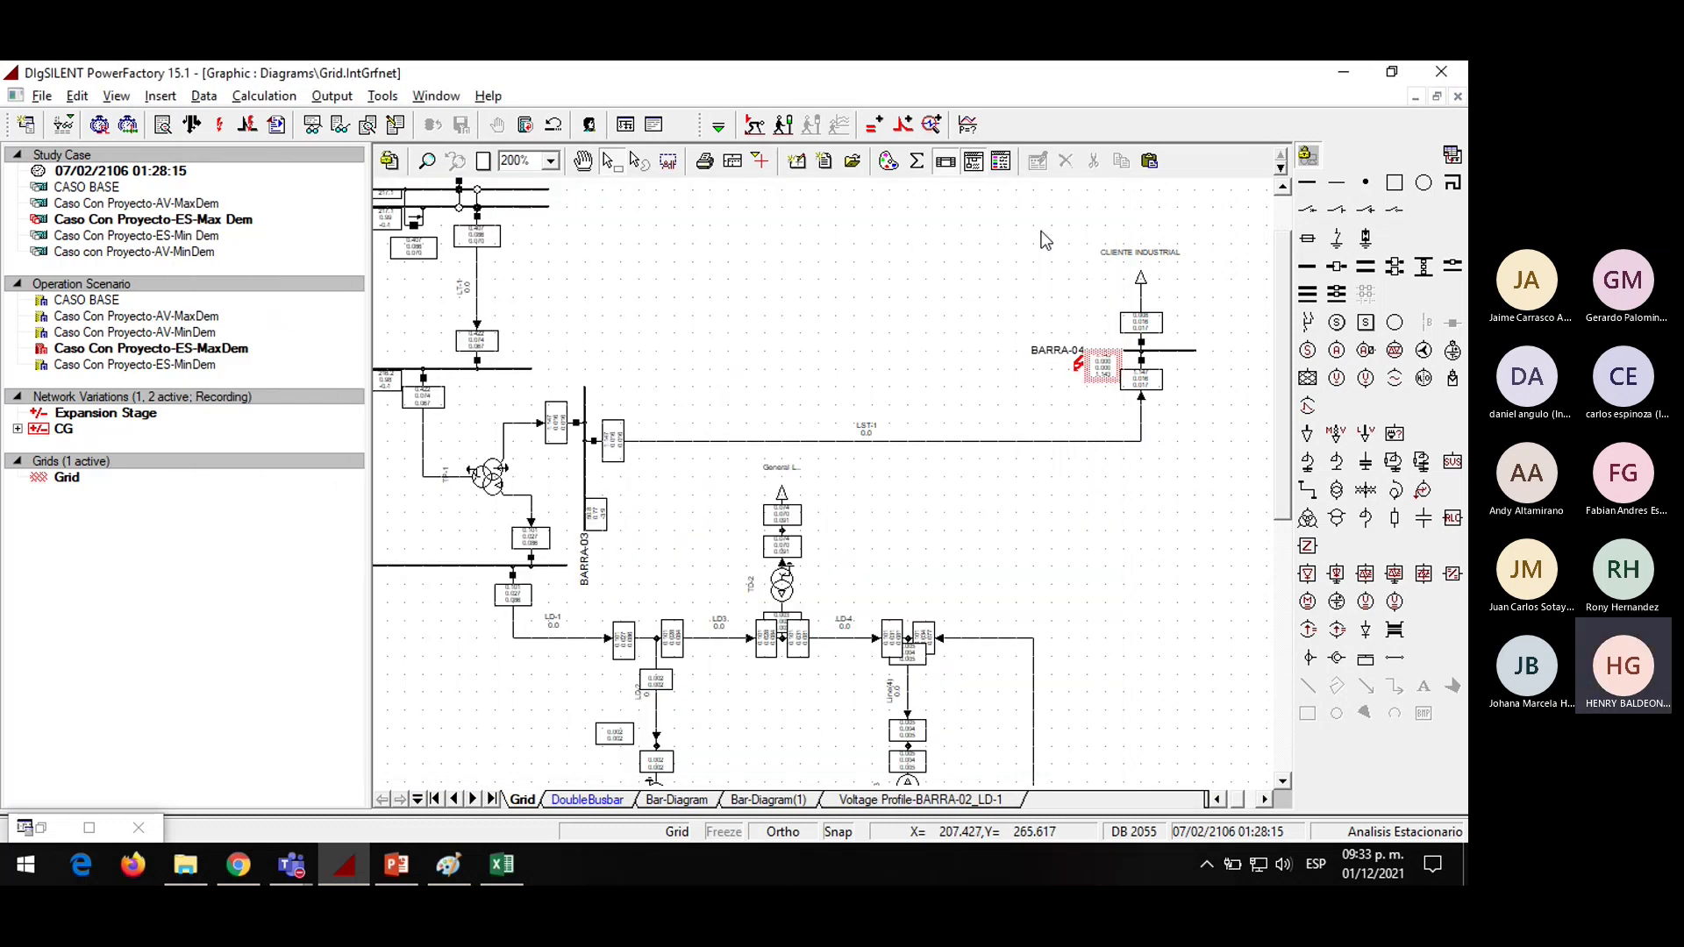
Add the 3*I0 variable (I0x3) to the branch result format, using the LST-1 result box at BARRA-04
right_click(1158, 388)
click(1190, 403)
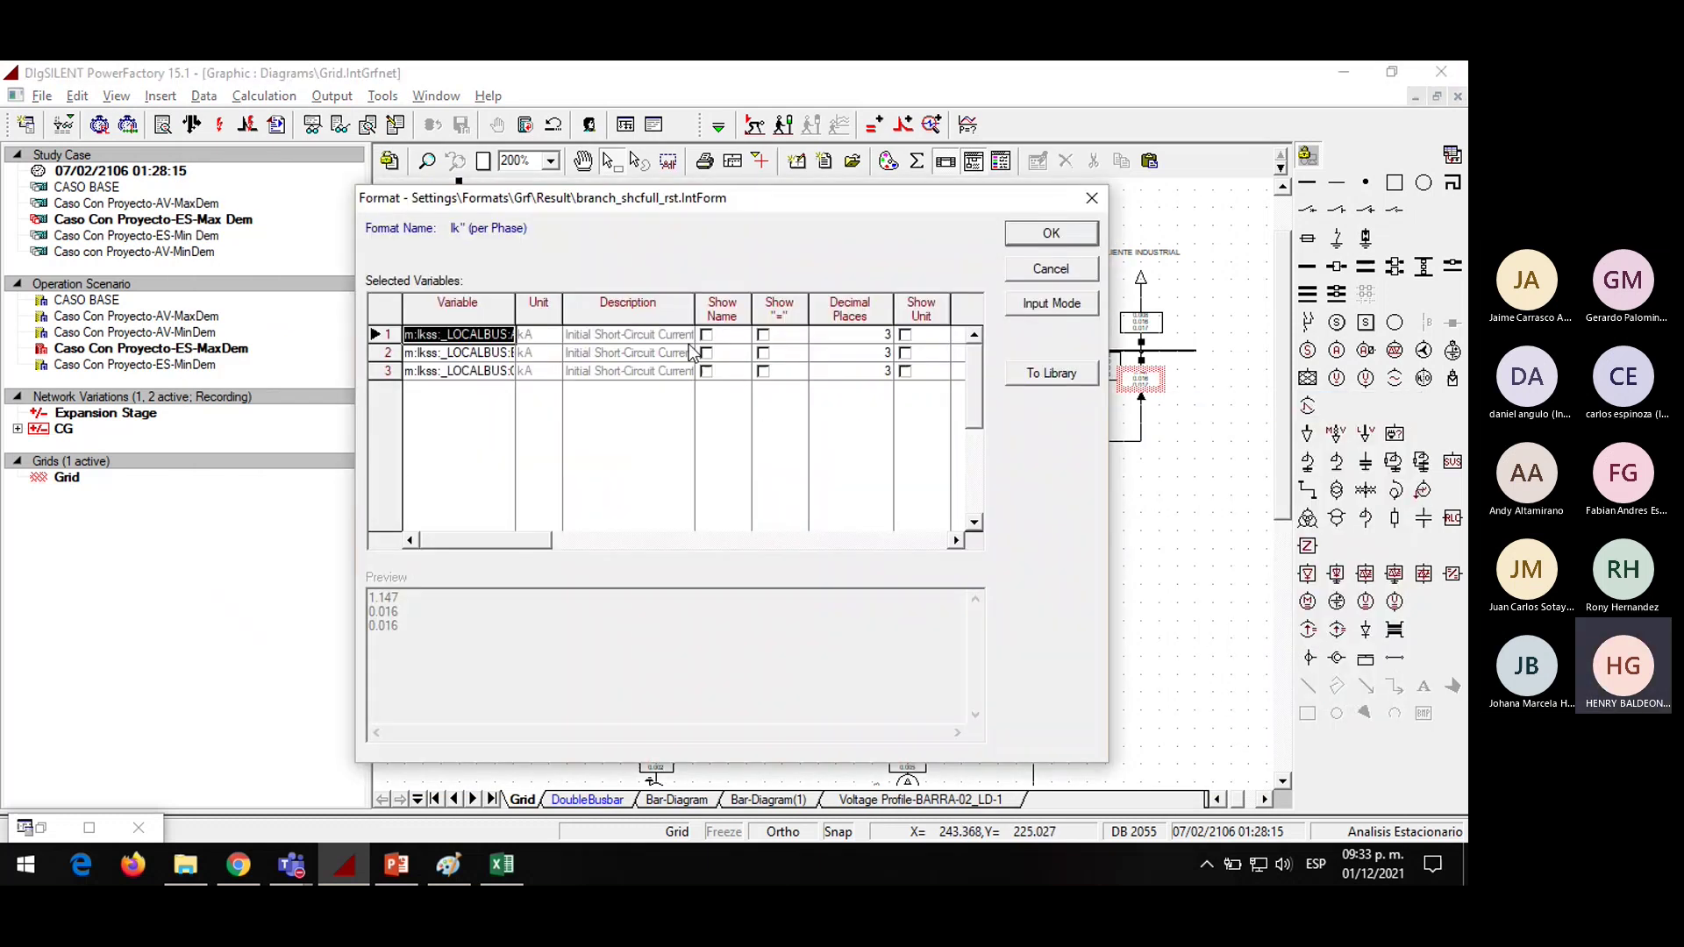
double_click(445, 370)
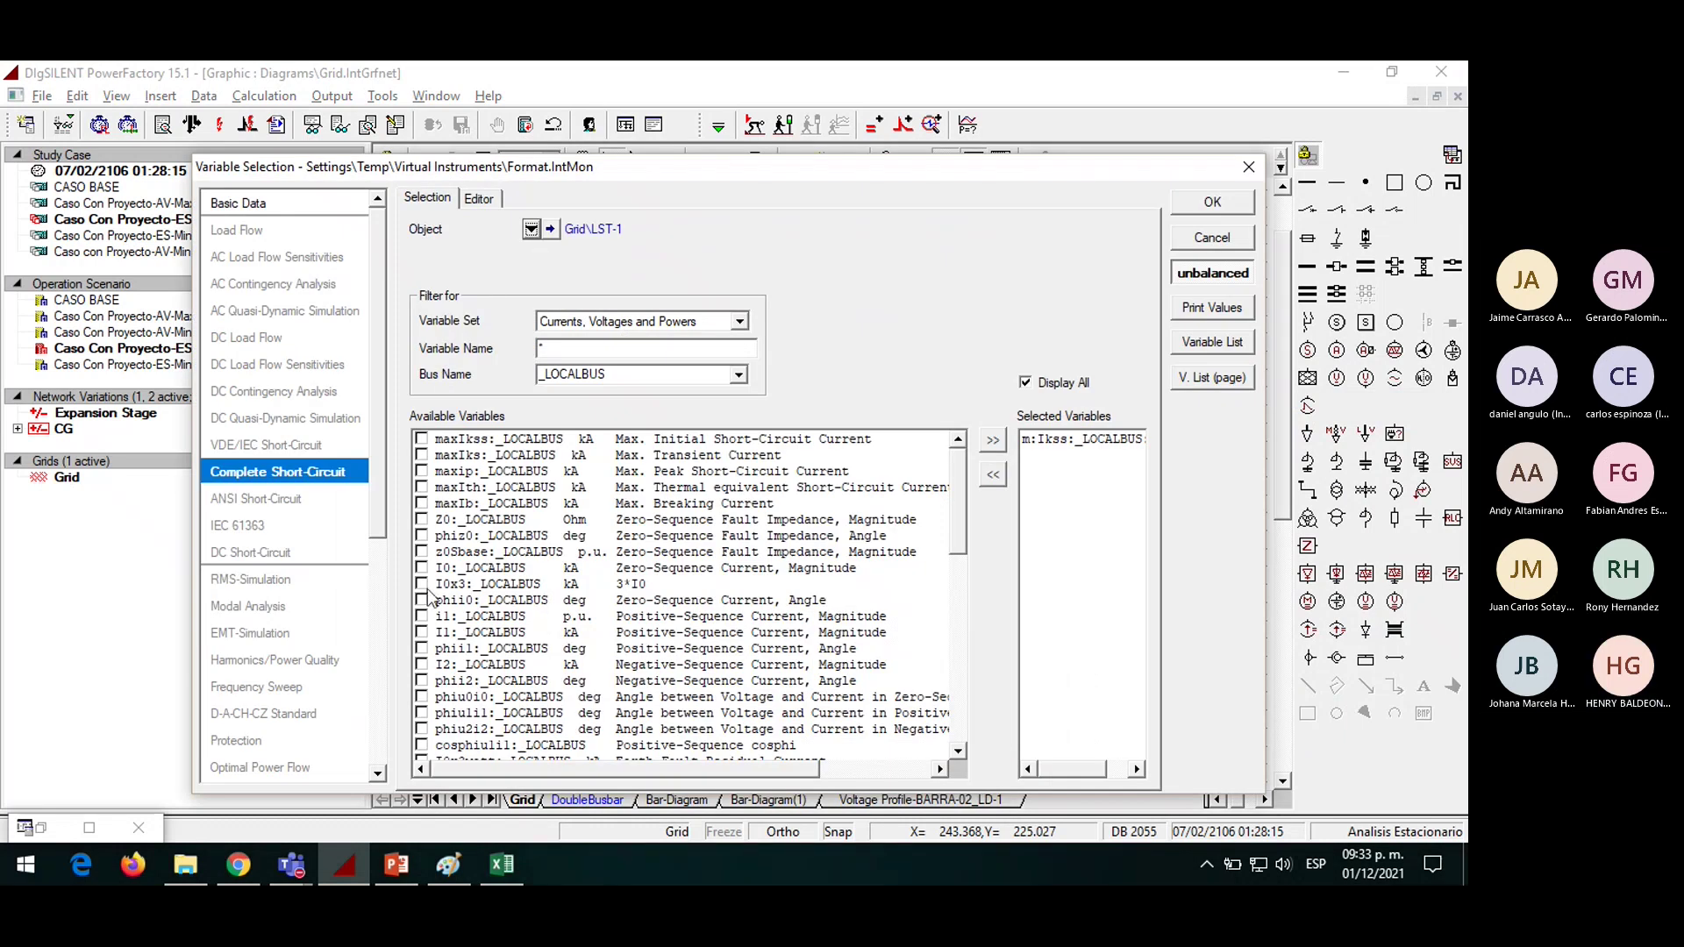
click(421, 584)
click(1190, 209)
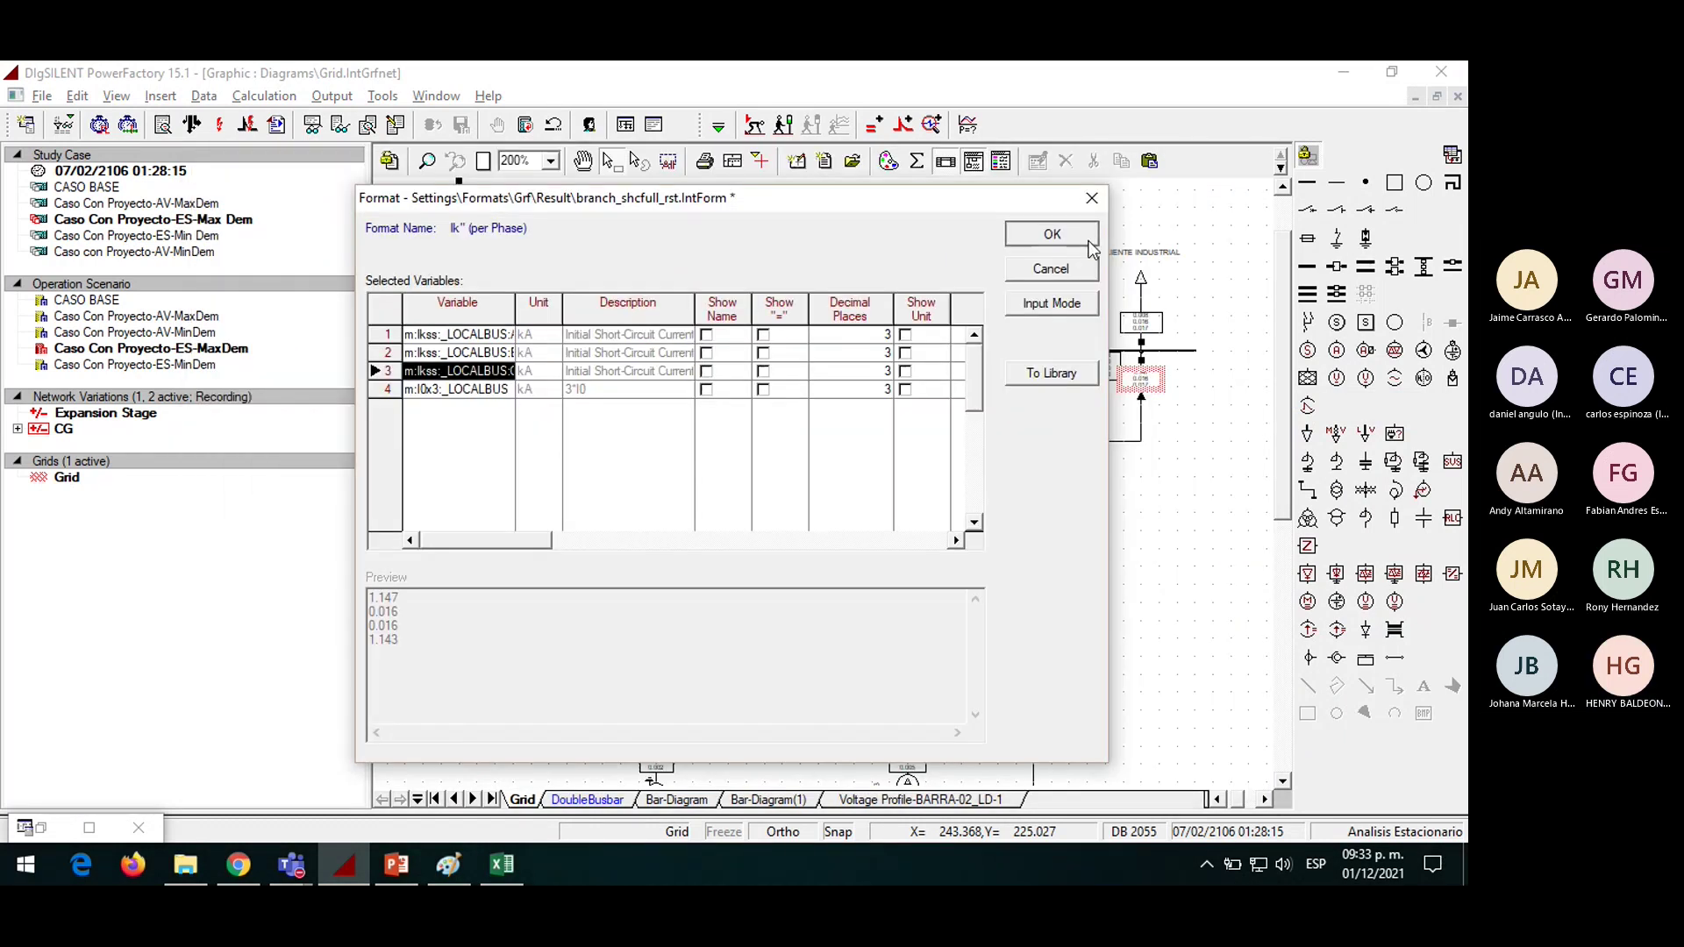
click(1086, 239)
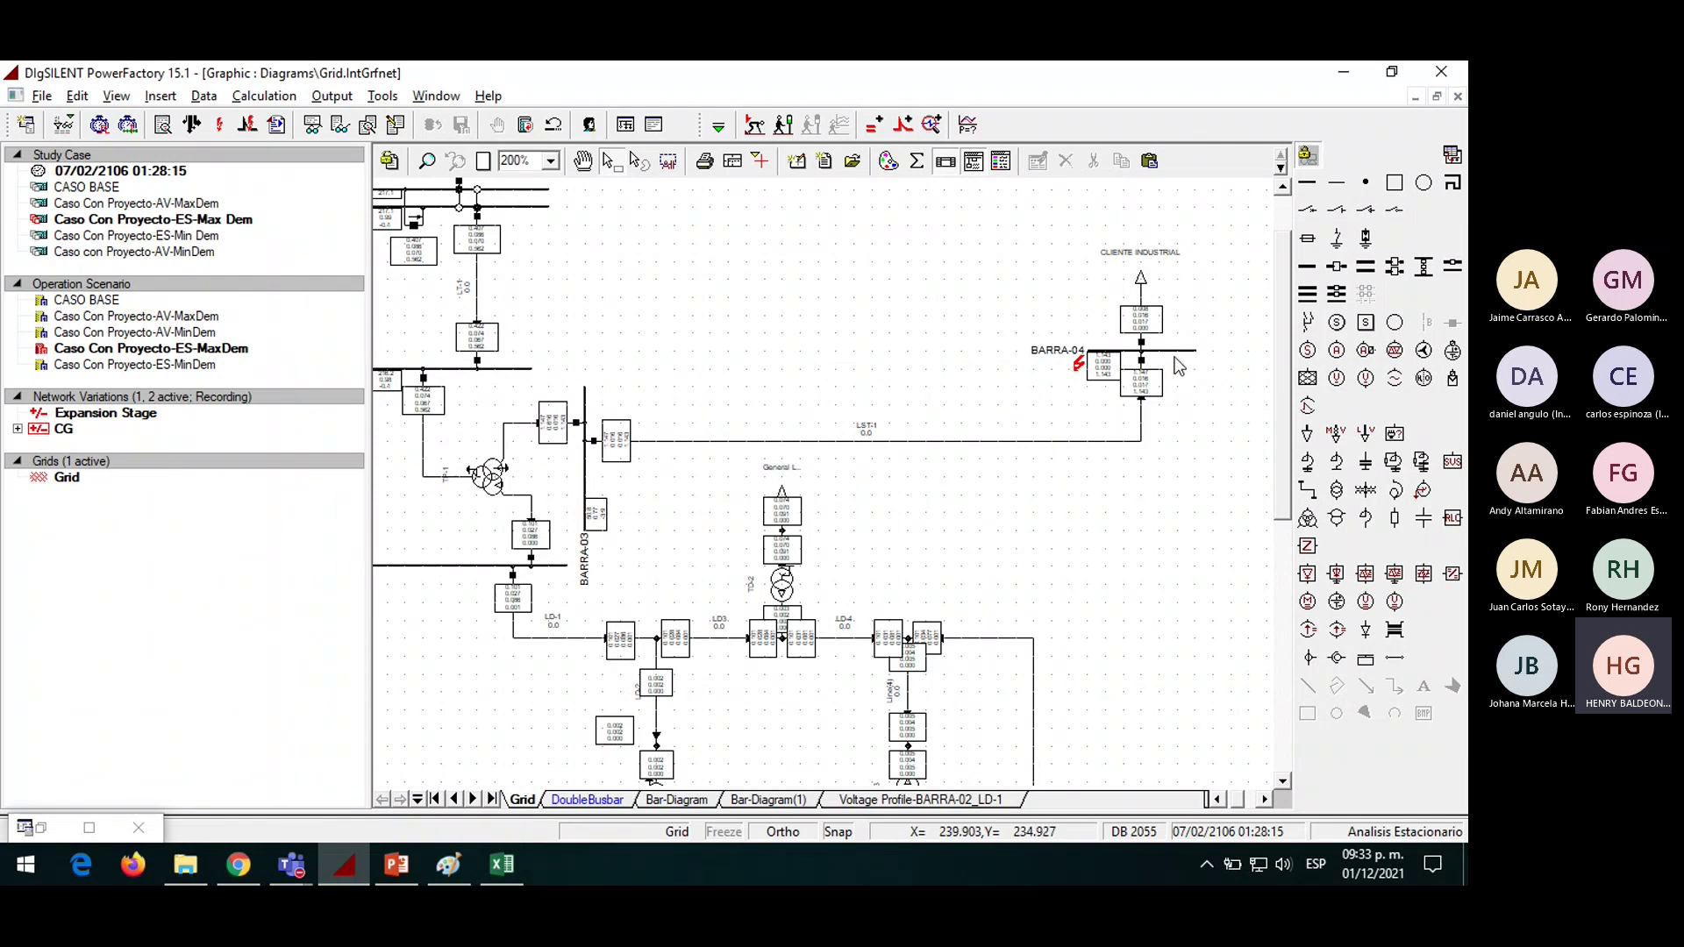
Examine the fault results from BARRA-04 back through the three-winding transformer to BARRA-02, and check the basic data of BARRA-02
mouse_move(1160, 391)
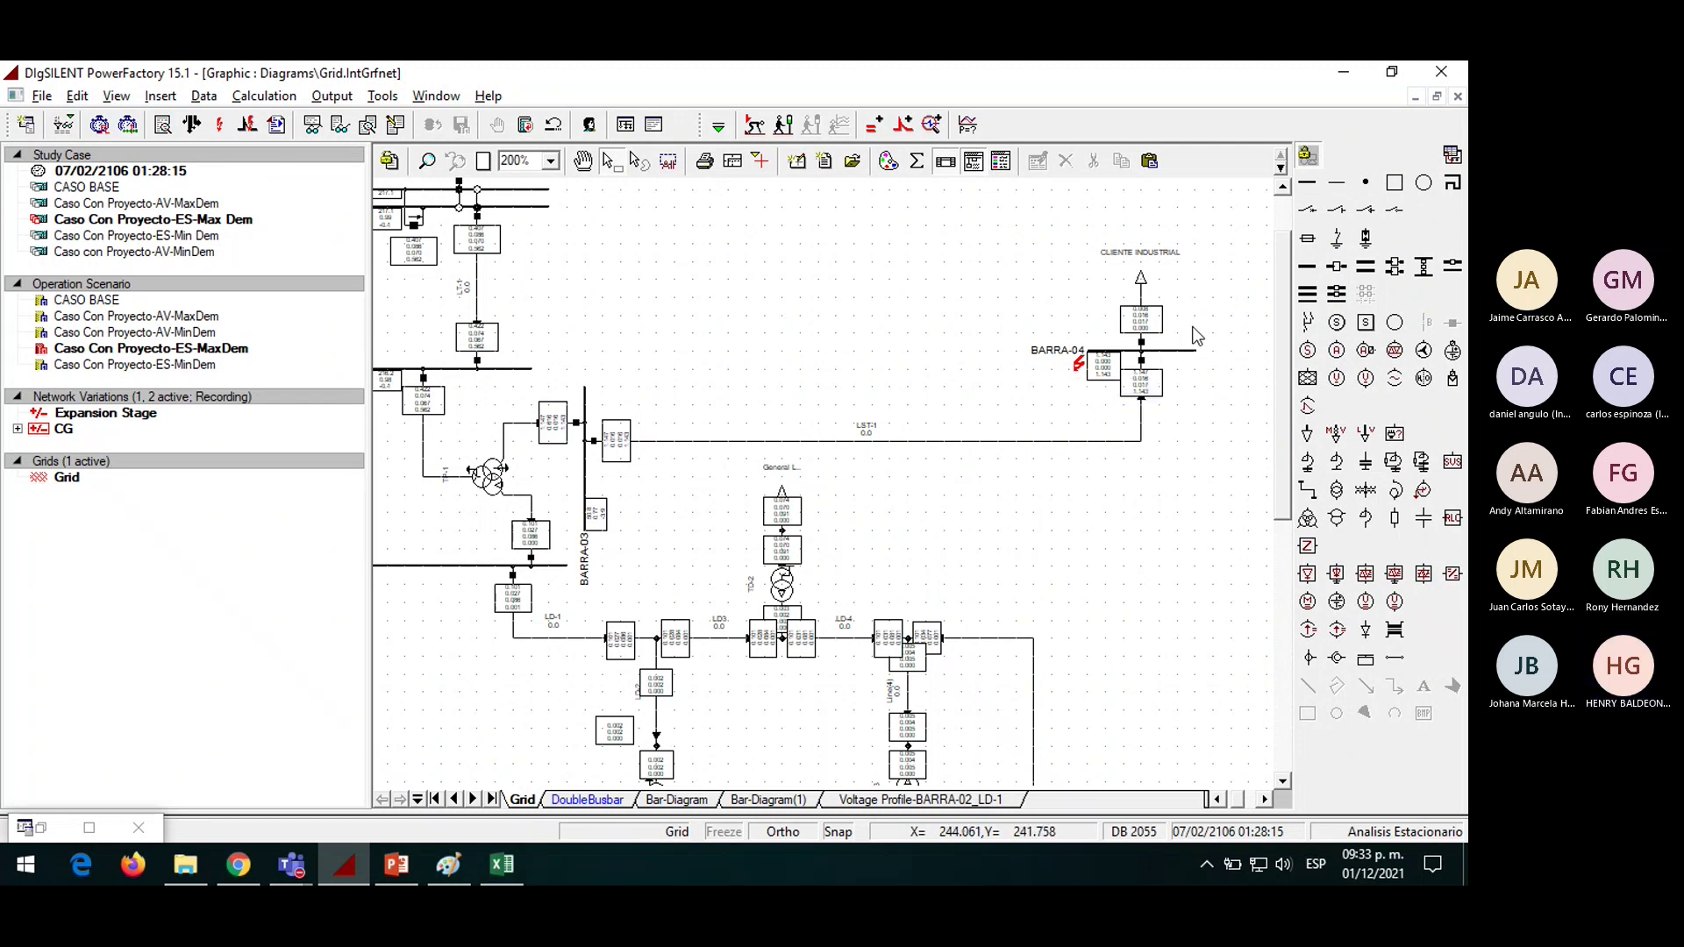
scroll(1176, 339, down, 1)
scroll(702, 570, up, 2)
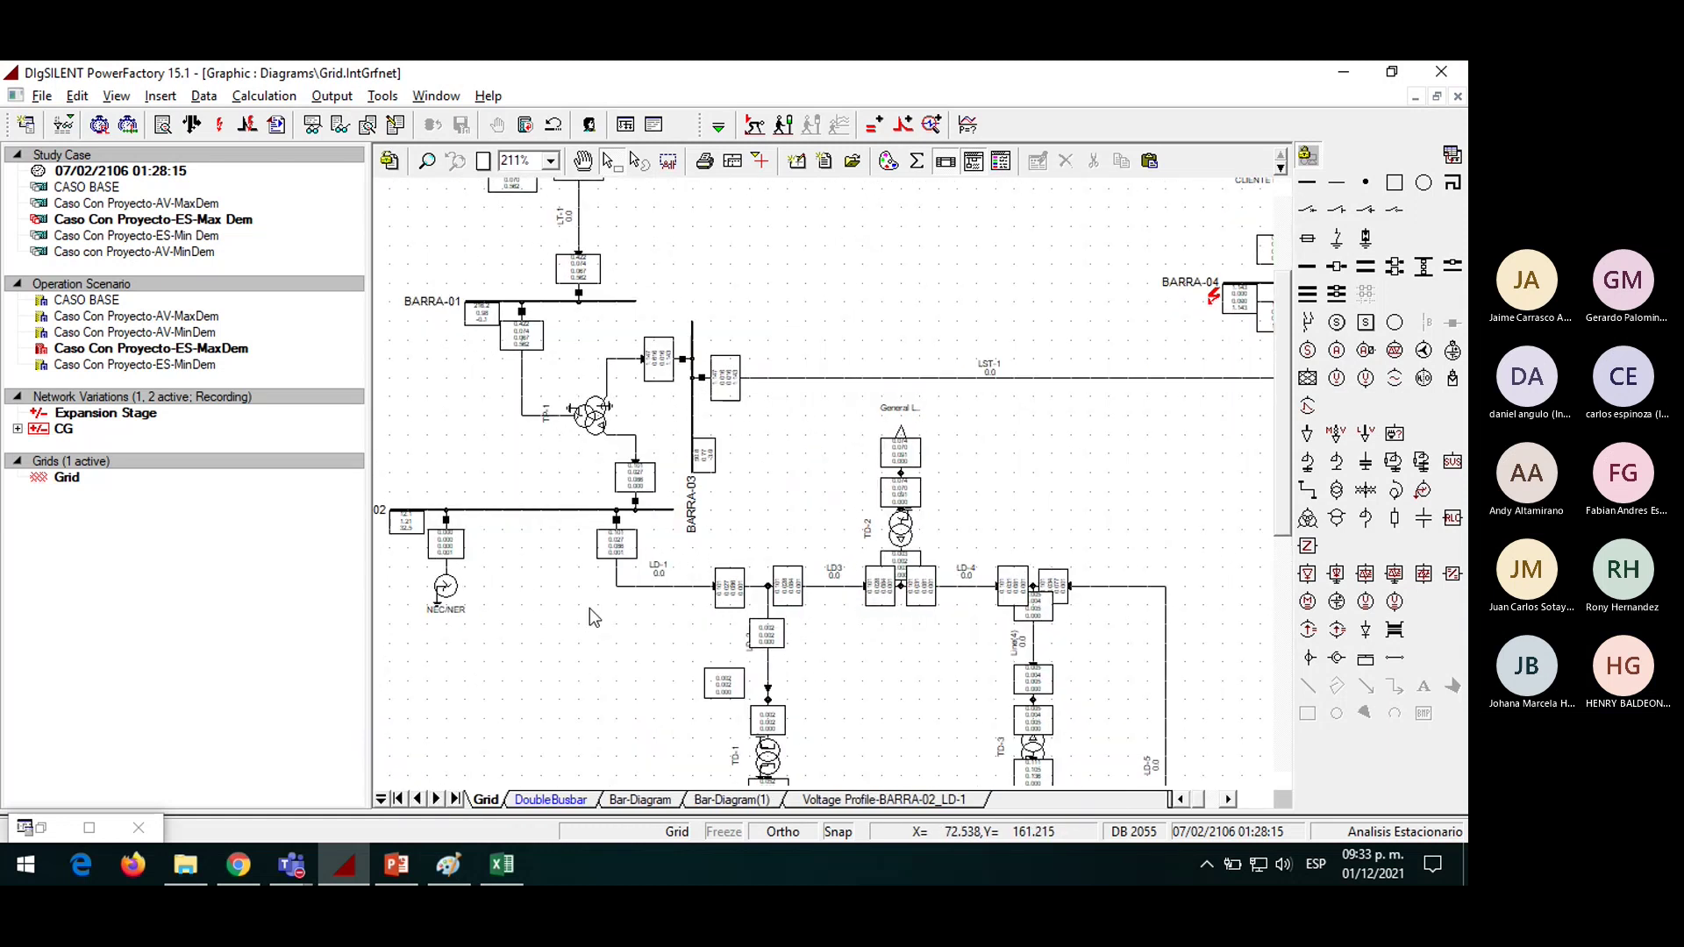
scroll(800, 326, down, 2)
scroll(815, 342, down, 1)
scroll(824, 324, down, 1)
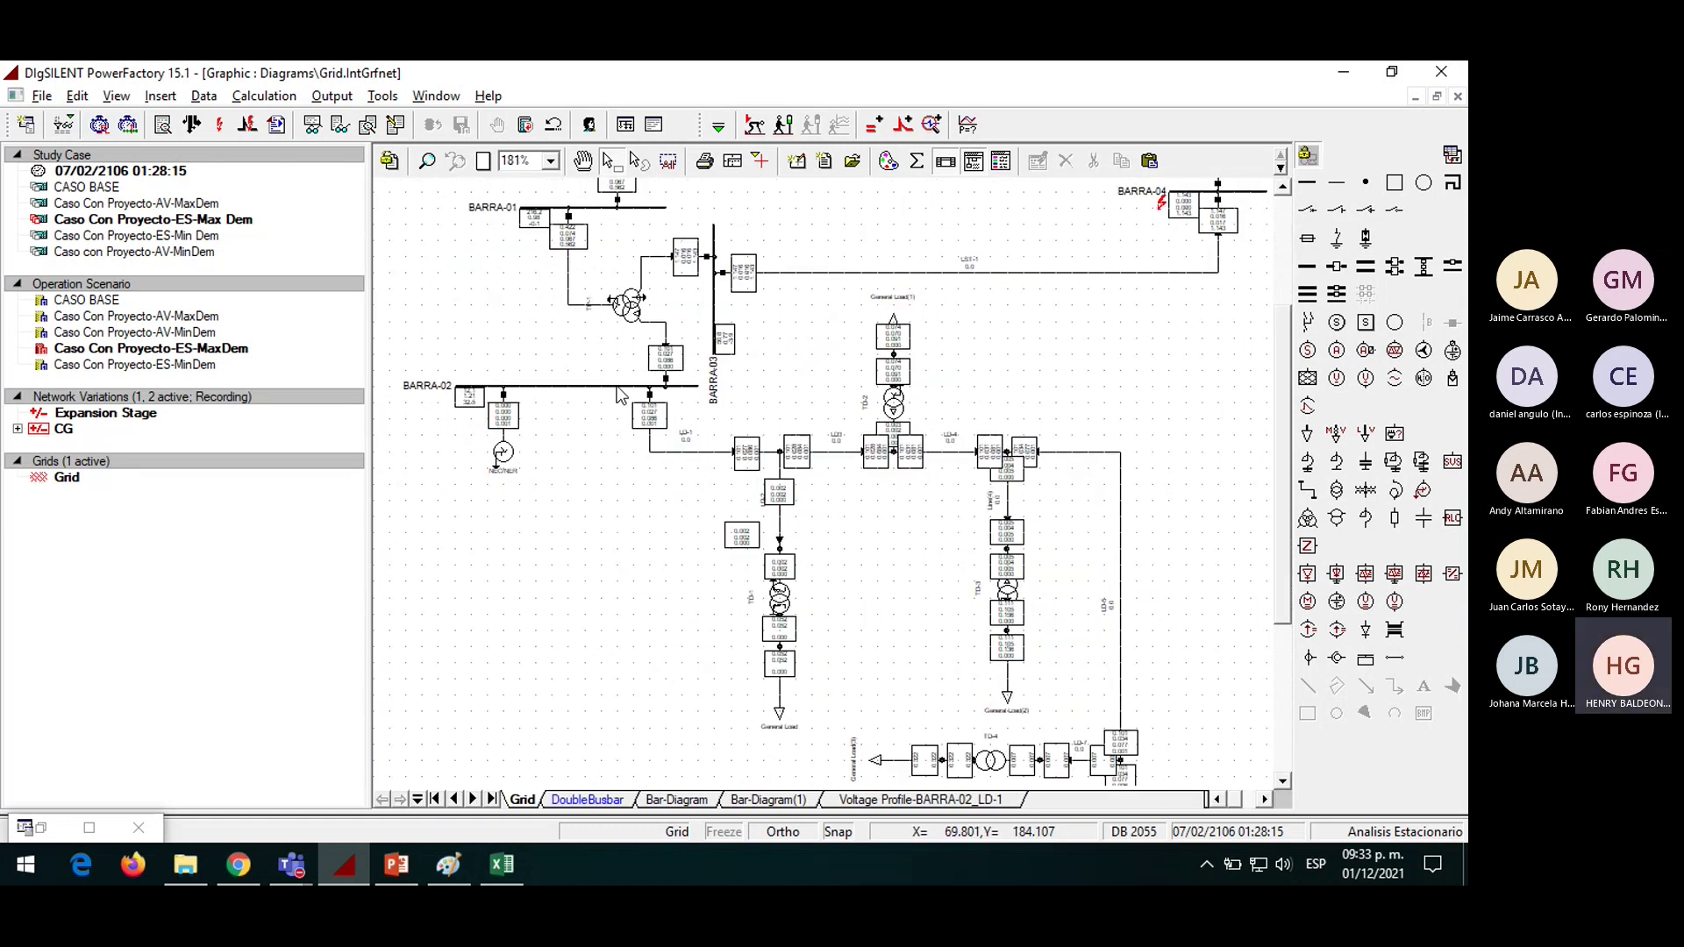
double_click(624, 388)
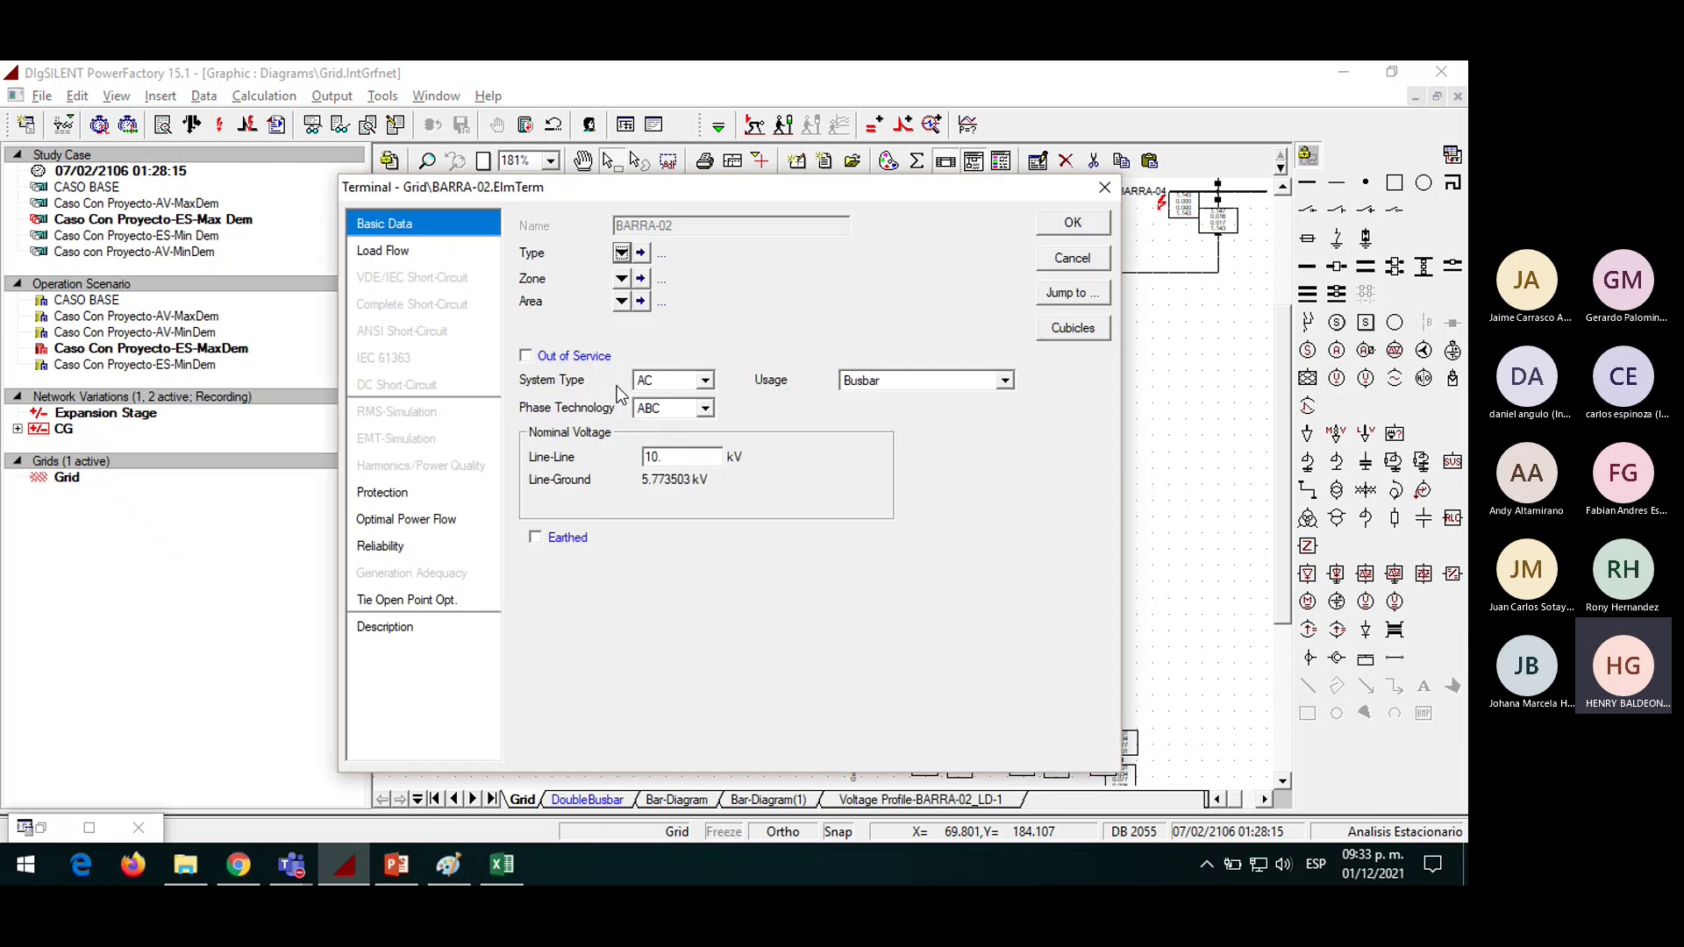
click(1104, 188)
click(629, 508)
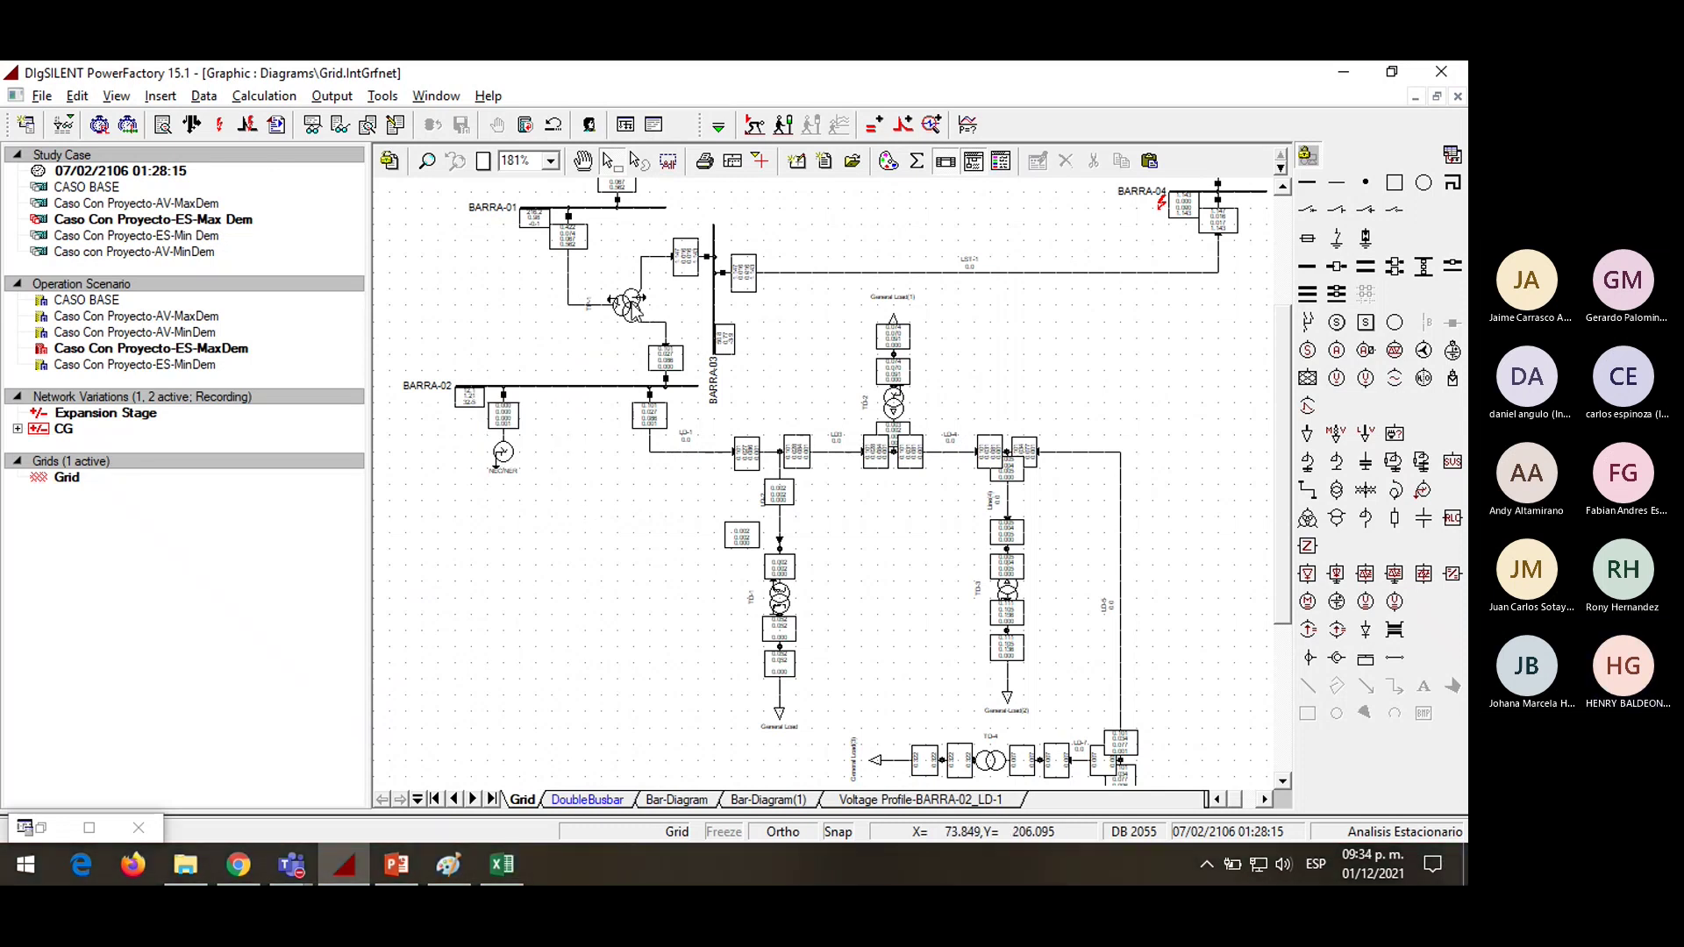
scroll(631, 312, up, 2)
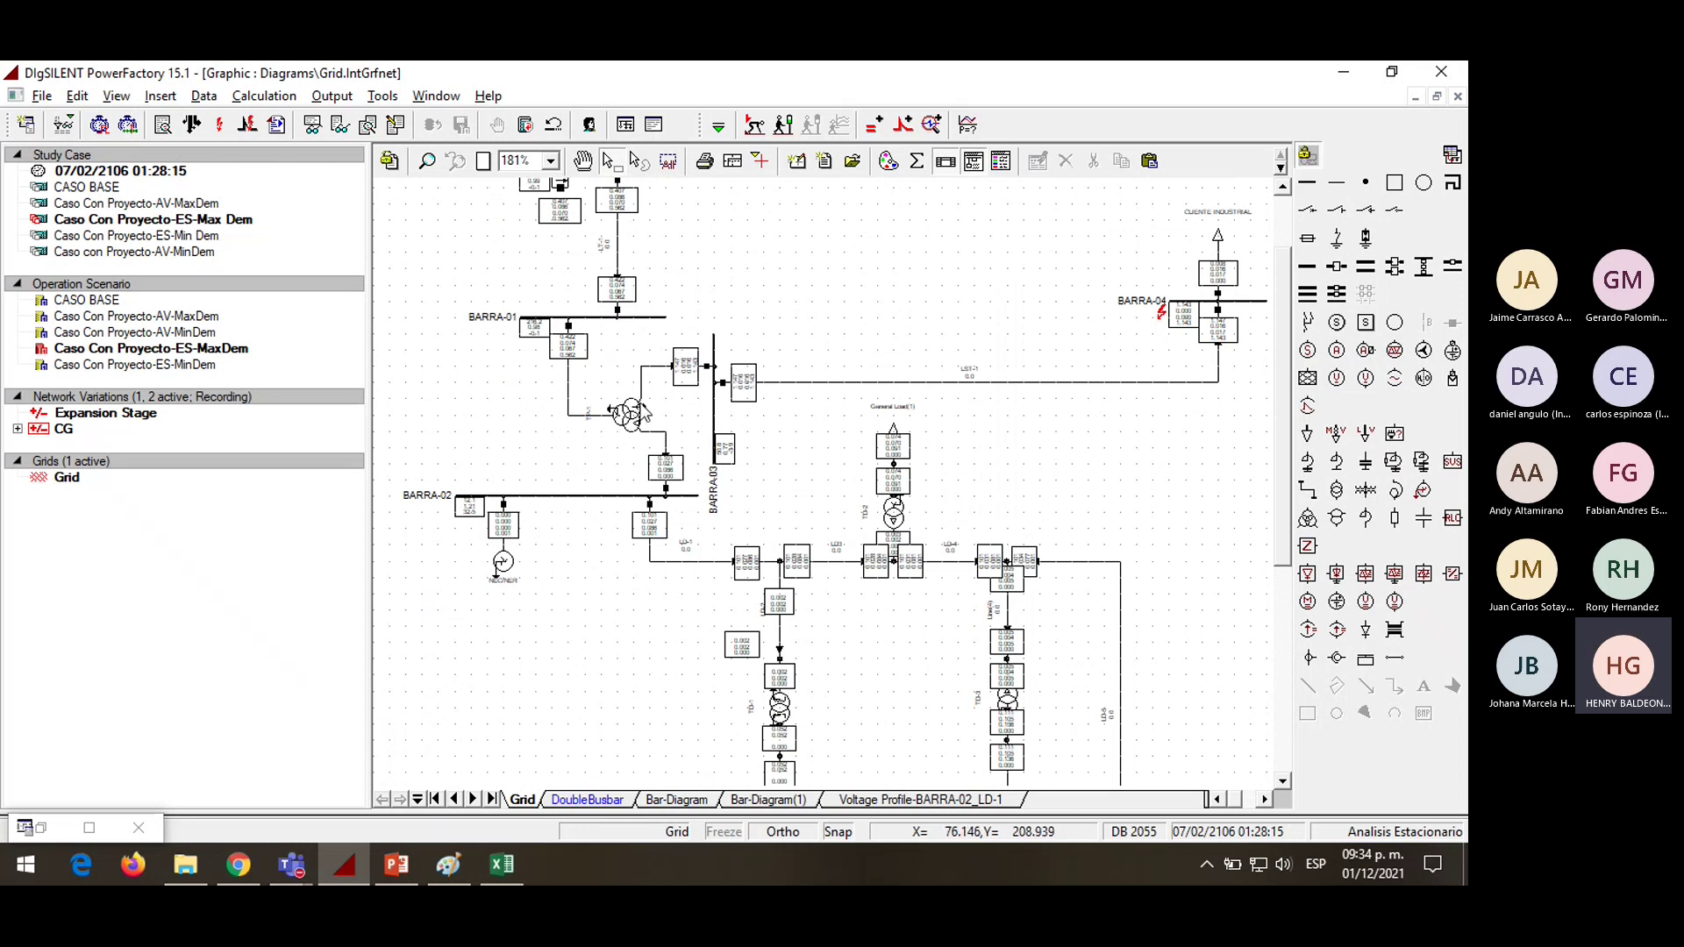
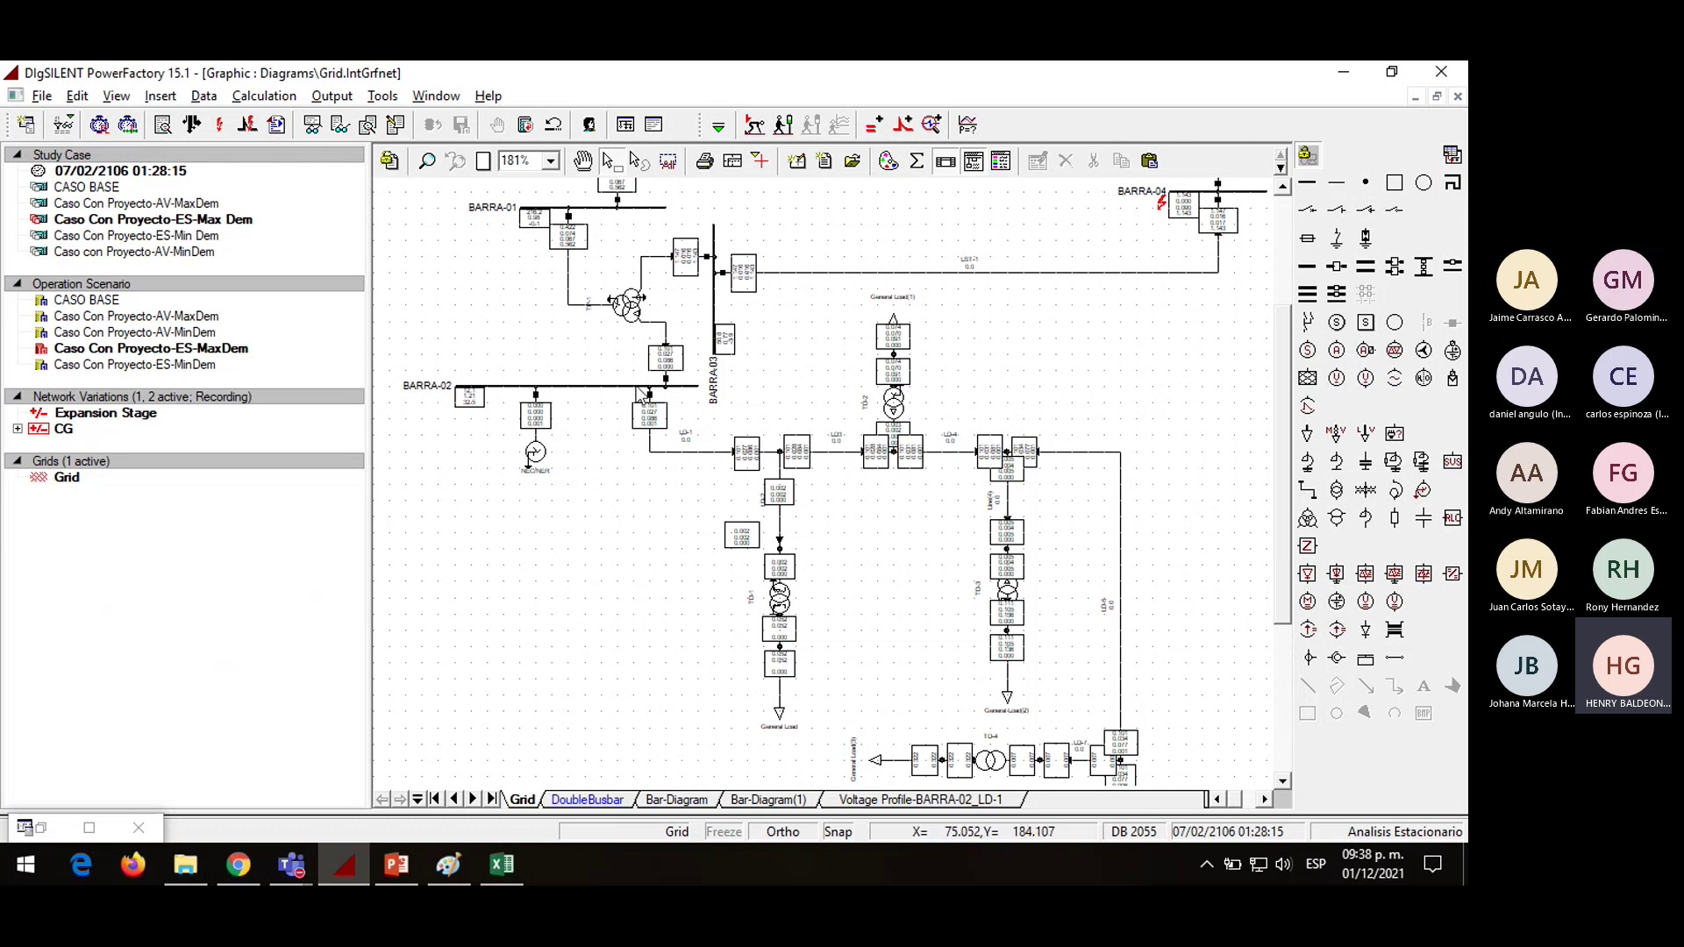
click(609, 397)
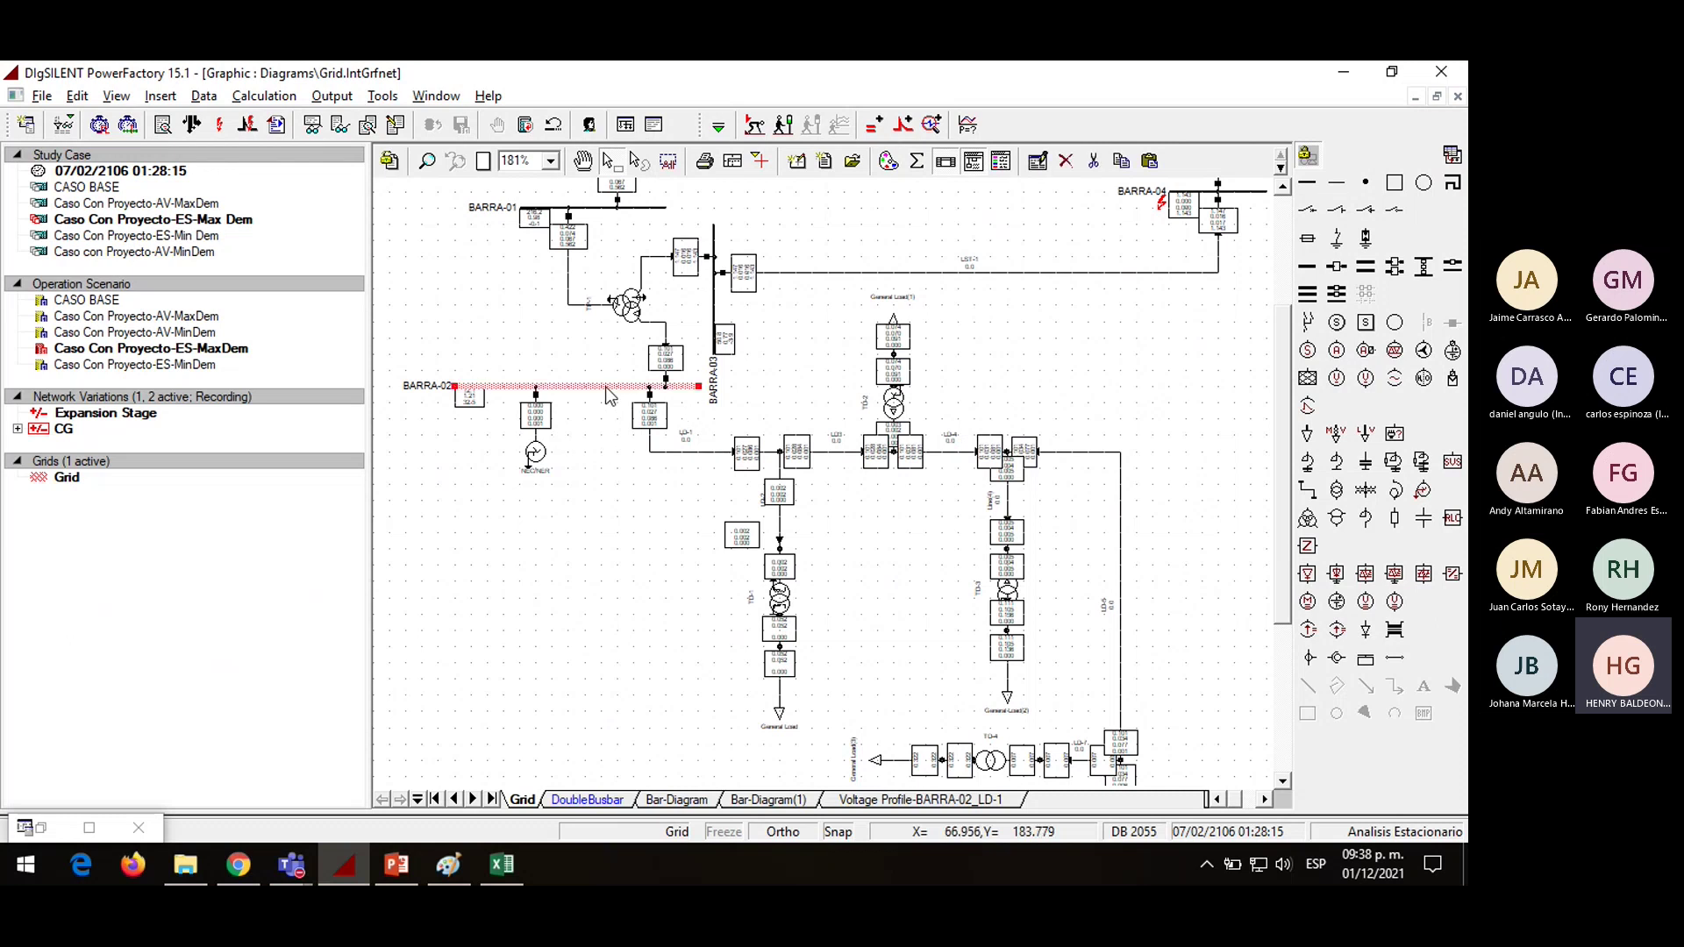
click(605, 451)
click(613, 387)
right_click(613, 388)
mouse_move(672, 376)
click(961, 375)
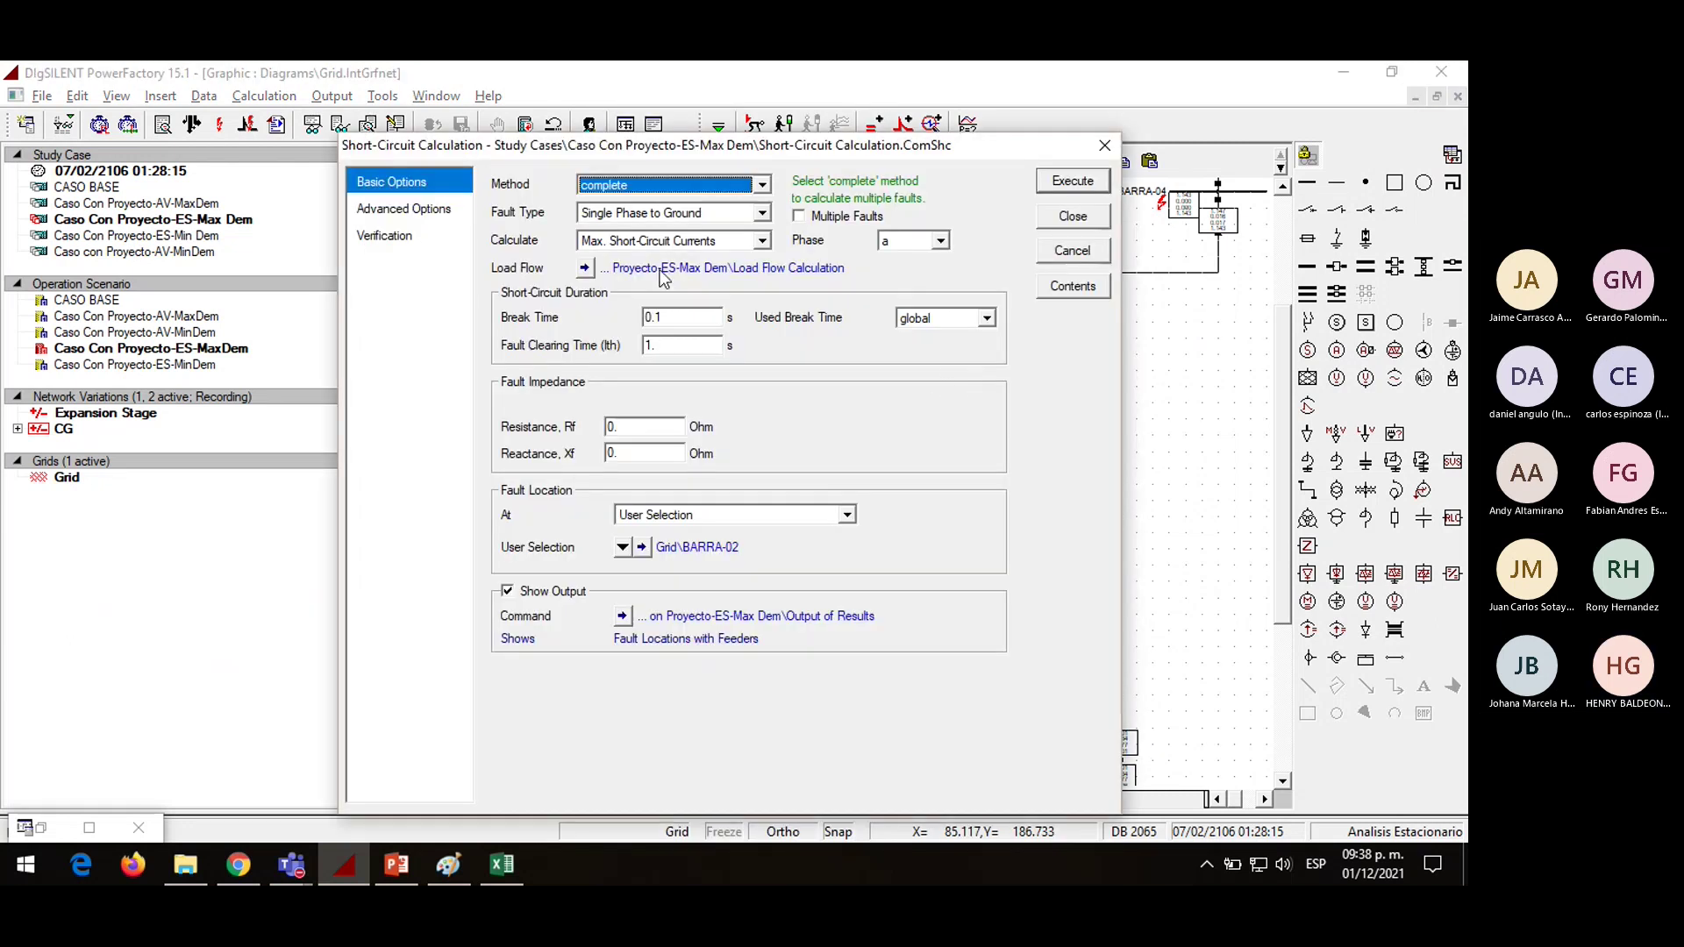
click(585, 267)
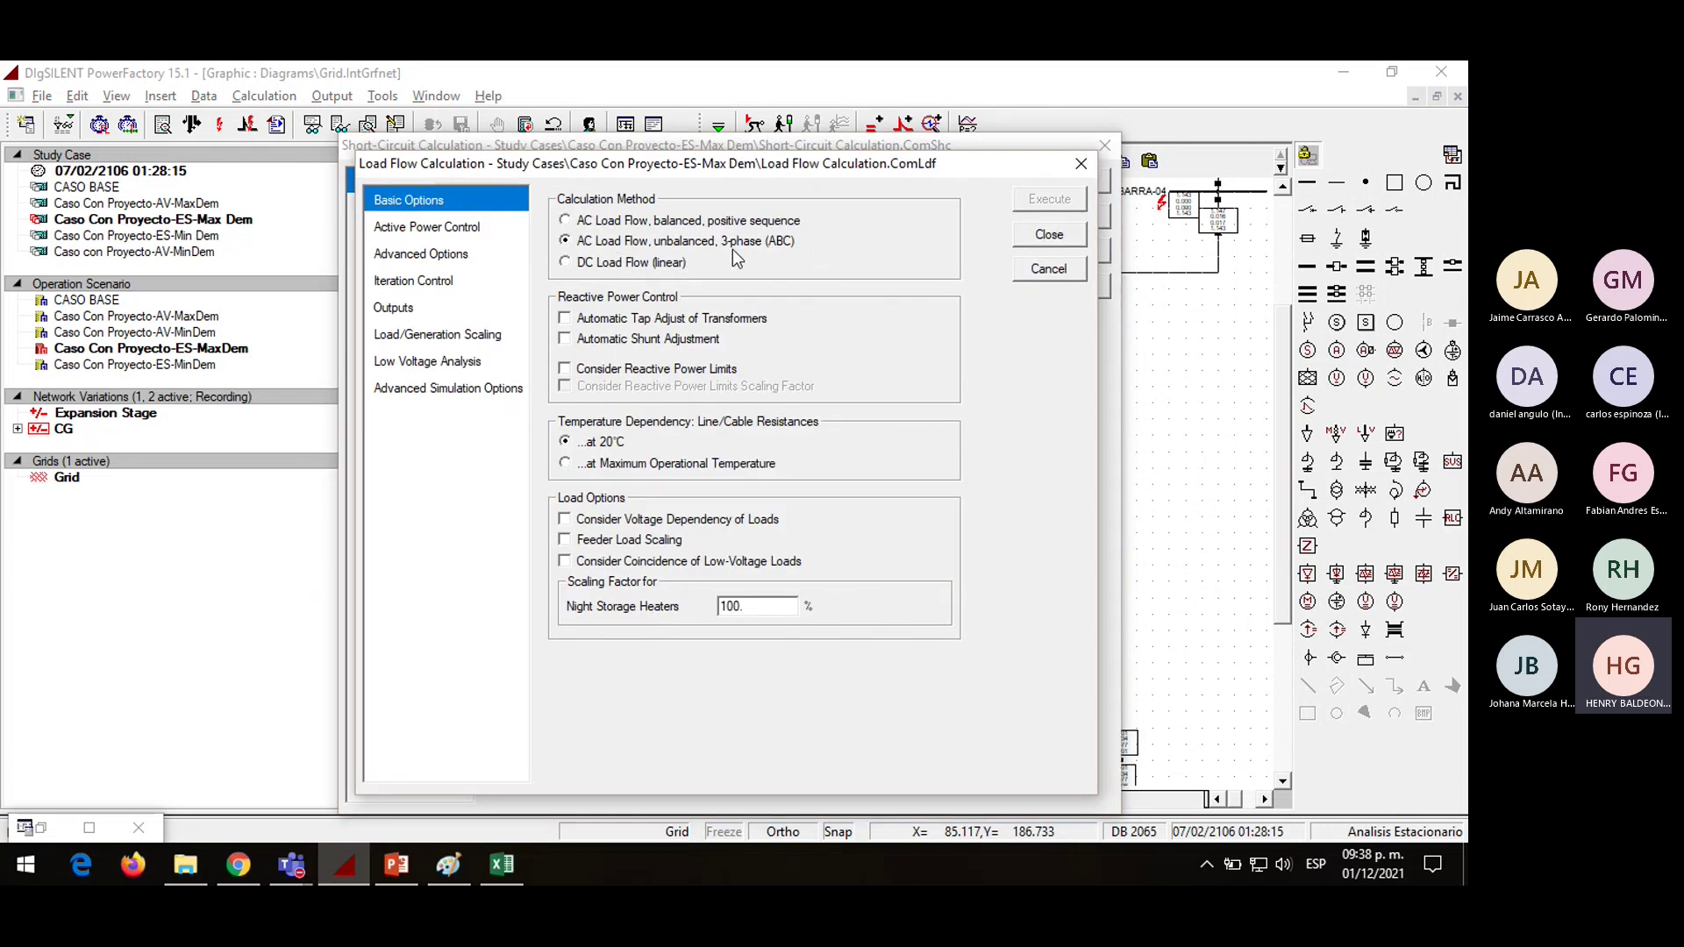
click(1082, 163)
click(1104, 145)
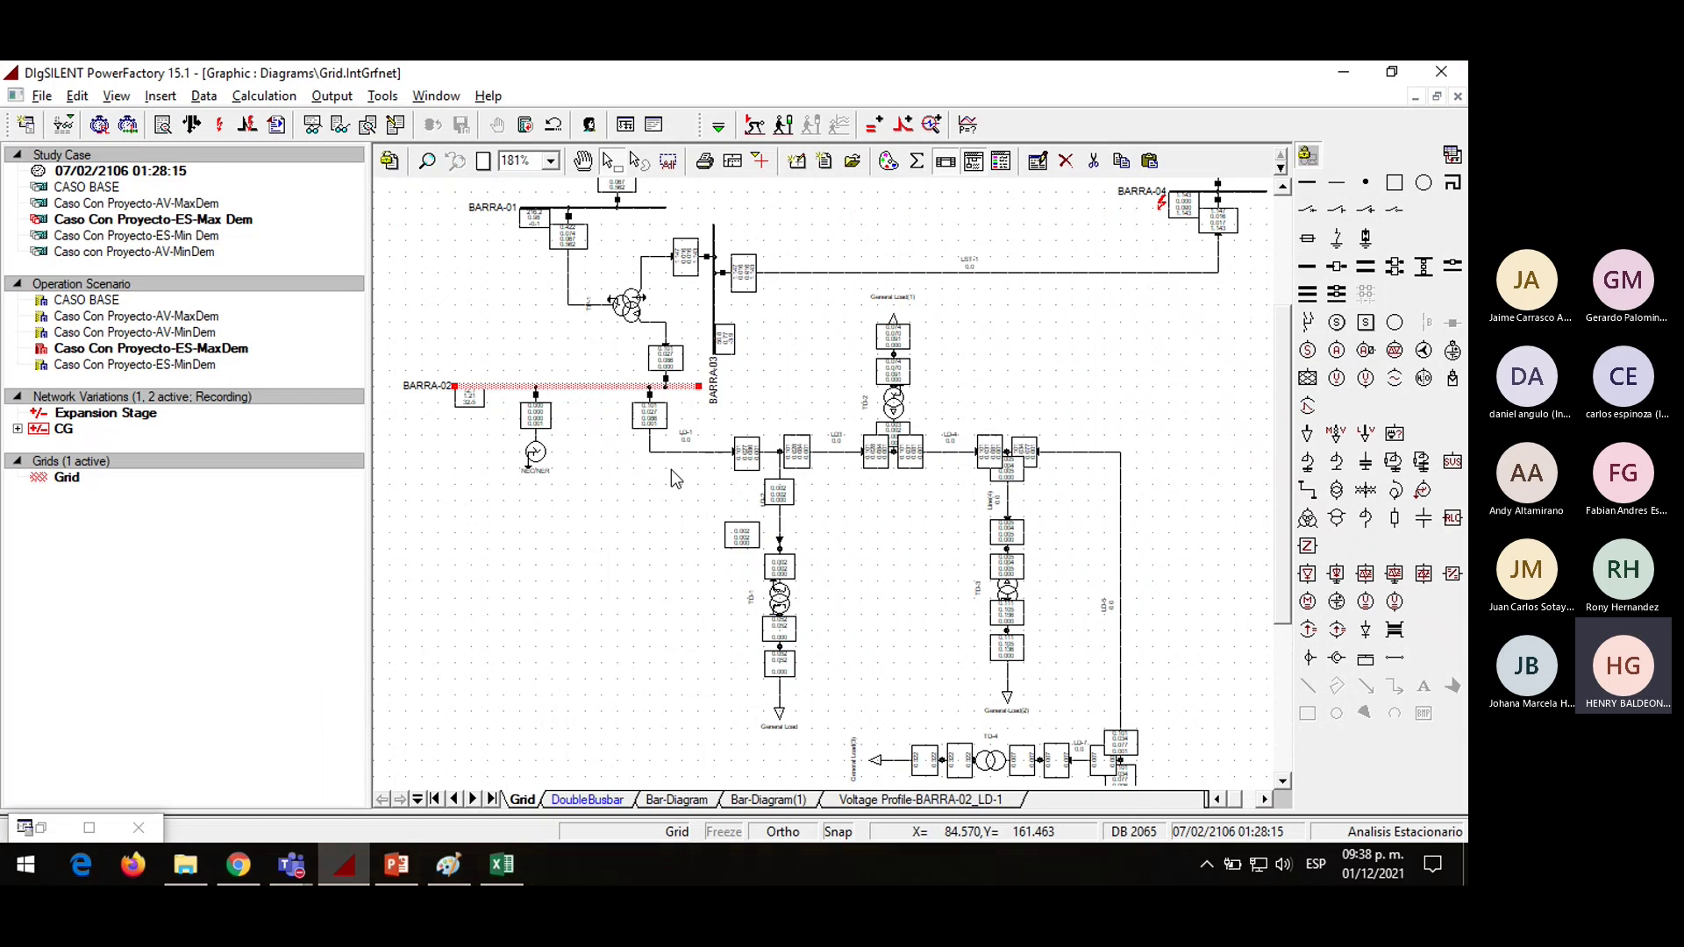
click(605, 467)
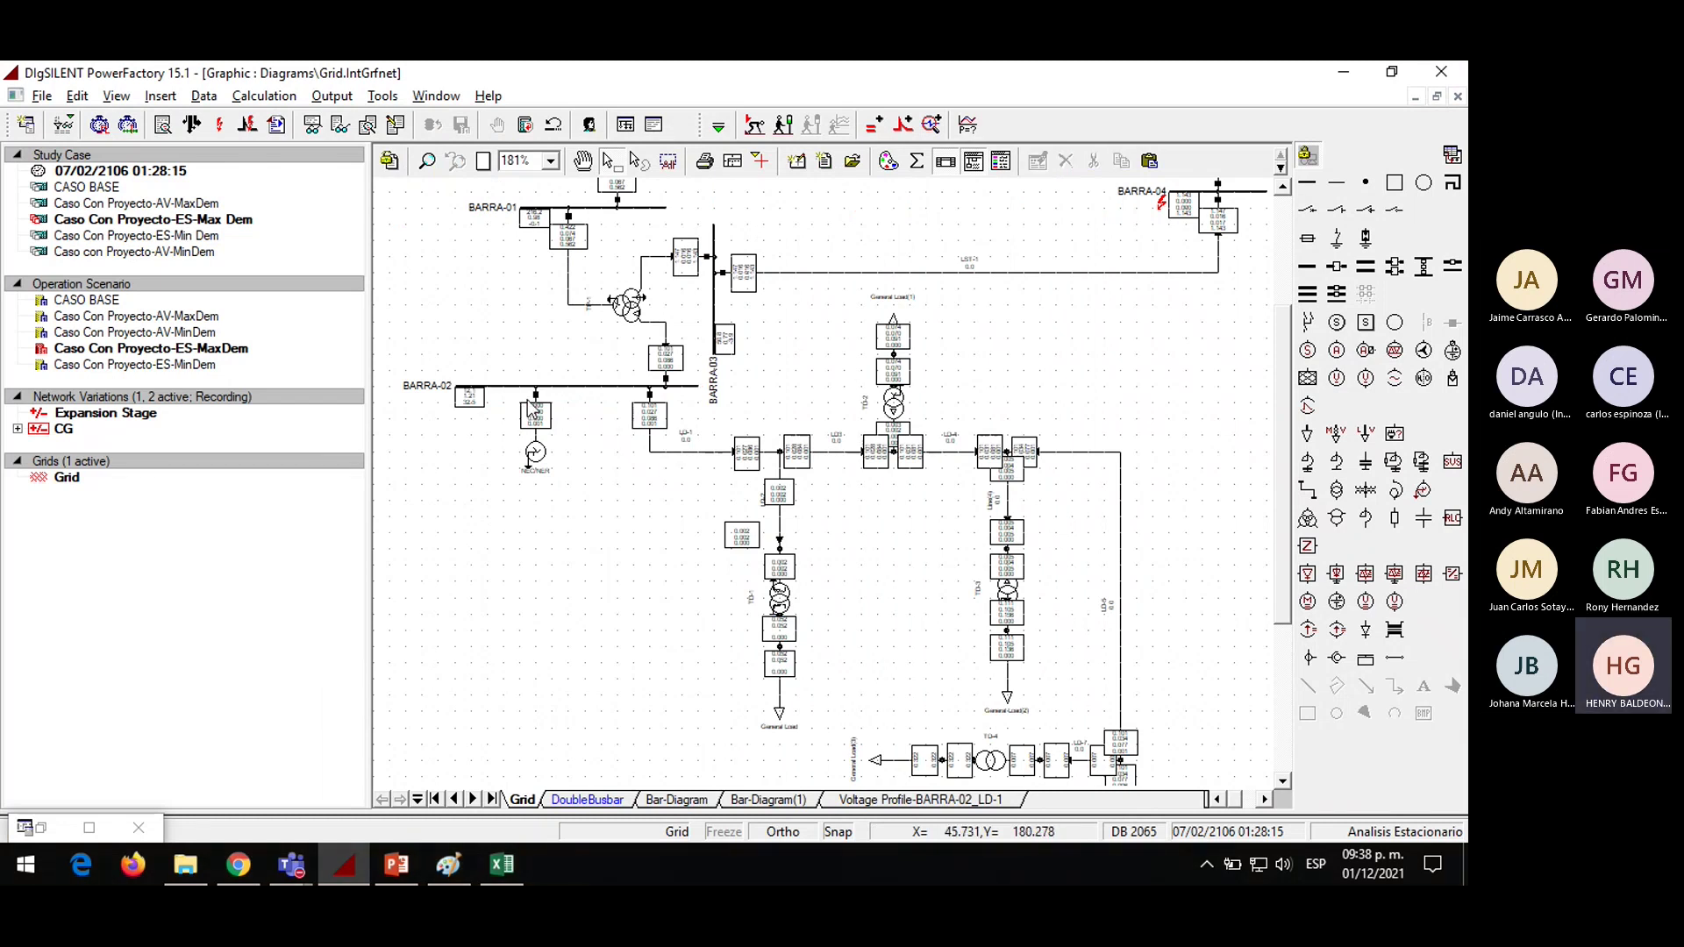
Calculate a single-phase-to-ground short circuit at BARRA-02 with the complete method, linked to the unbalanced 3-phase (ABC) load flow
click(576, 387)
click(585, 429)
click(576, 387)
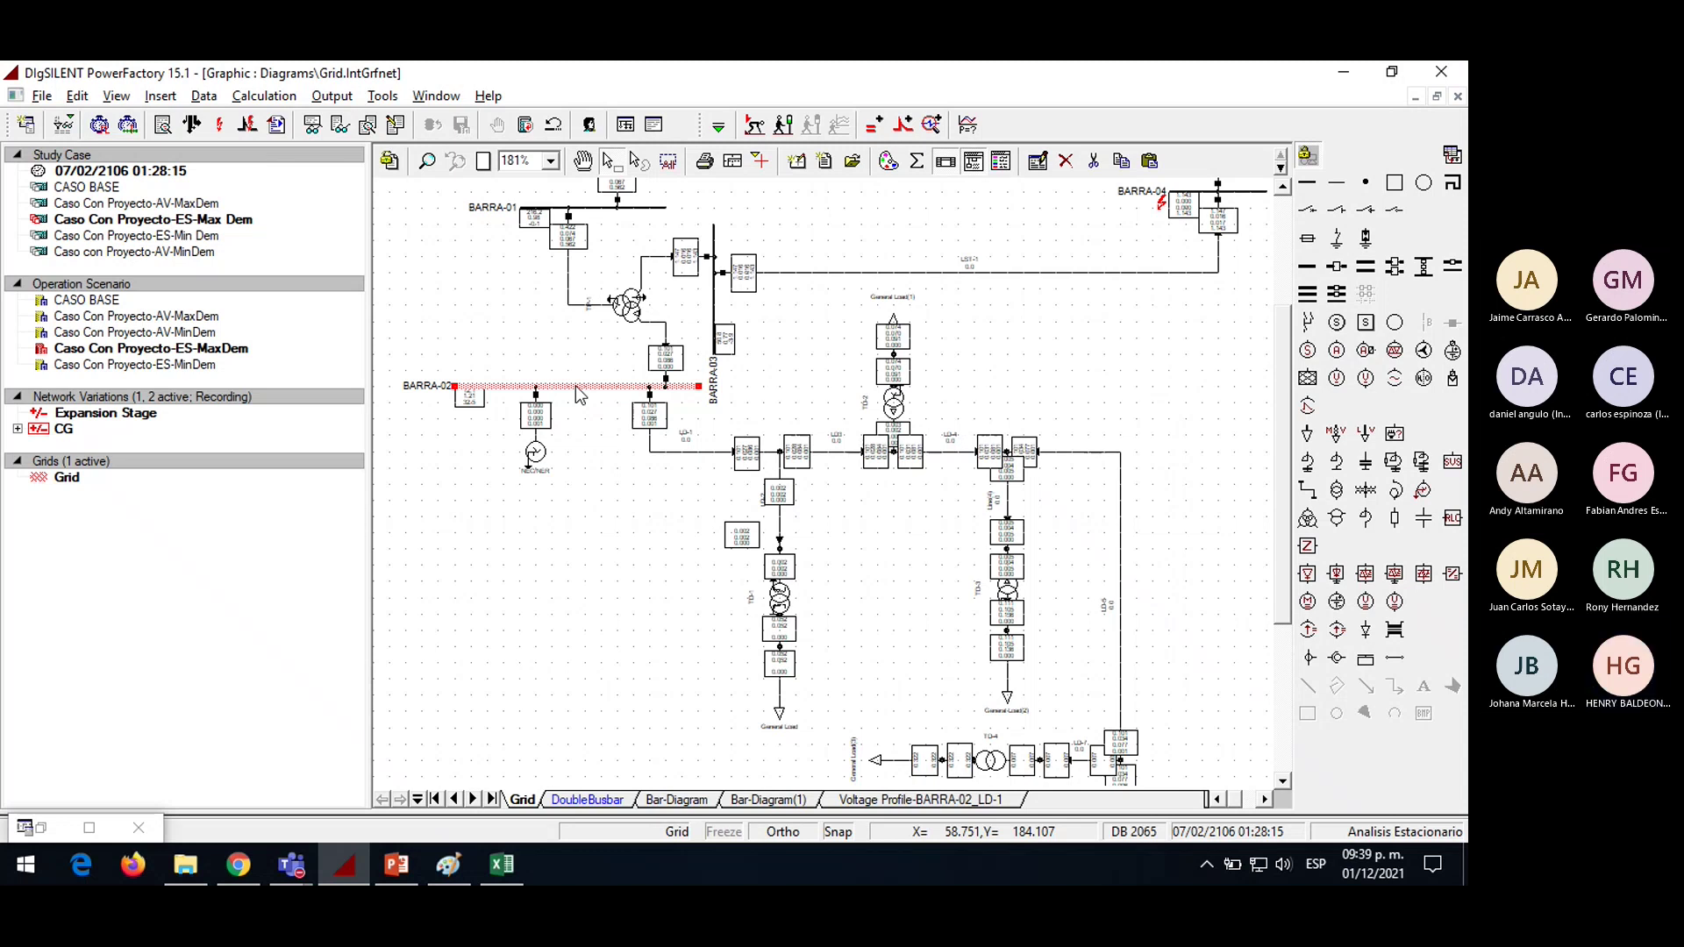
right_click(579, 395)
mouse_move(638, 372)
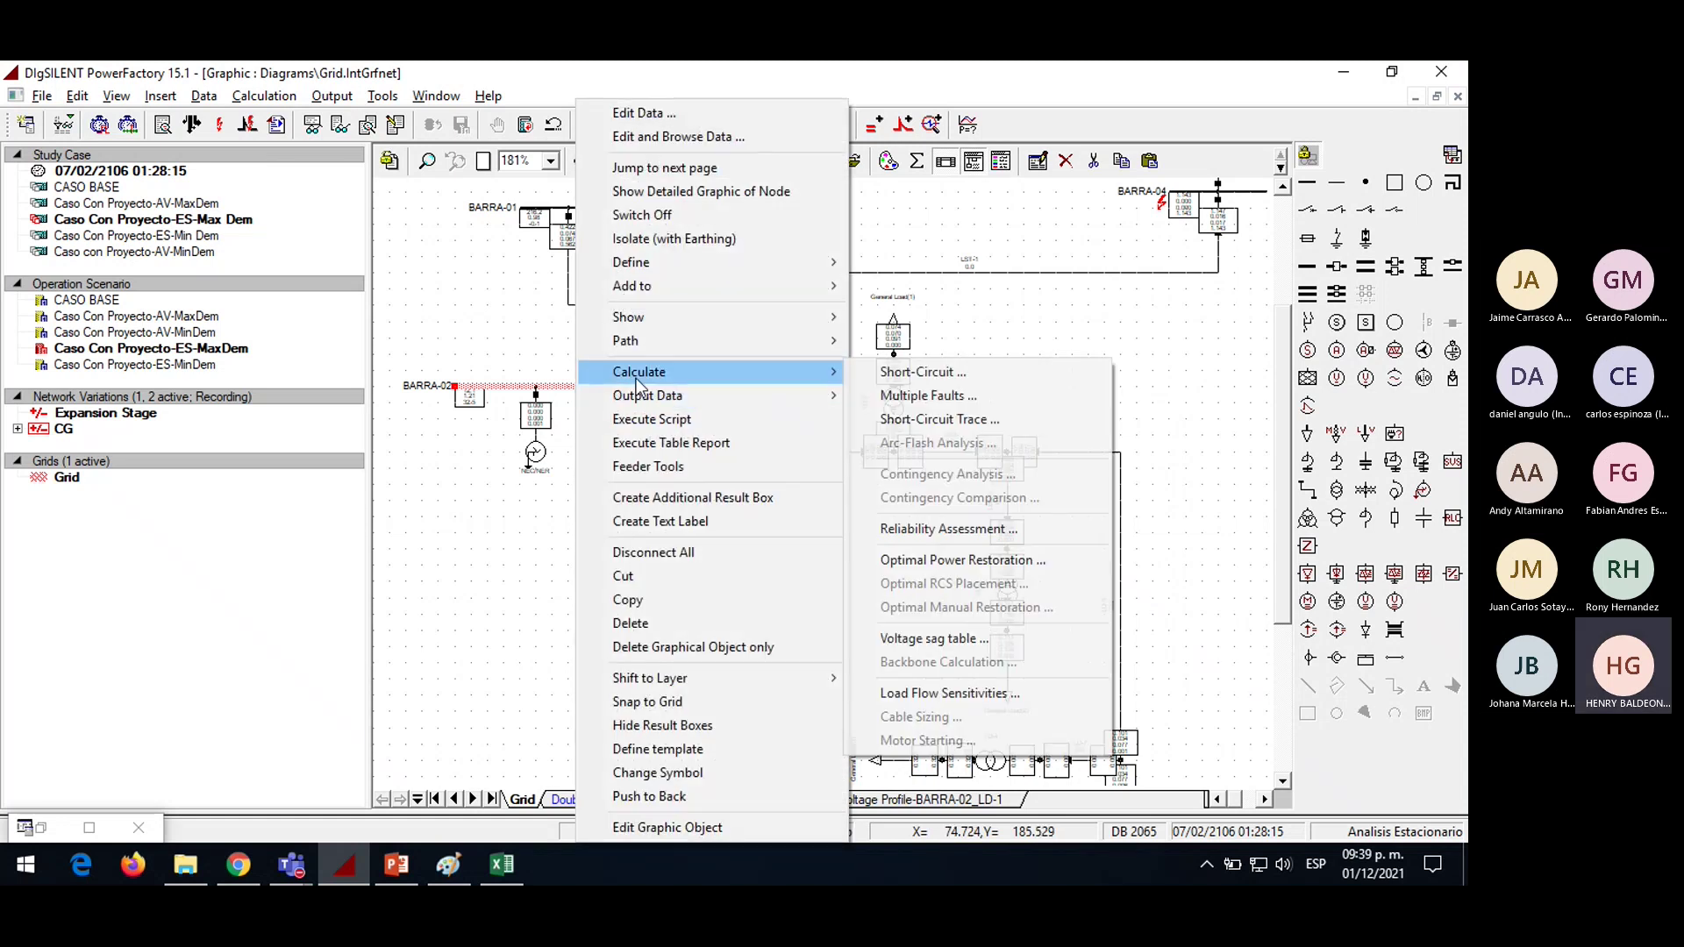
click(881, 373)
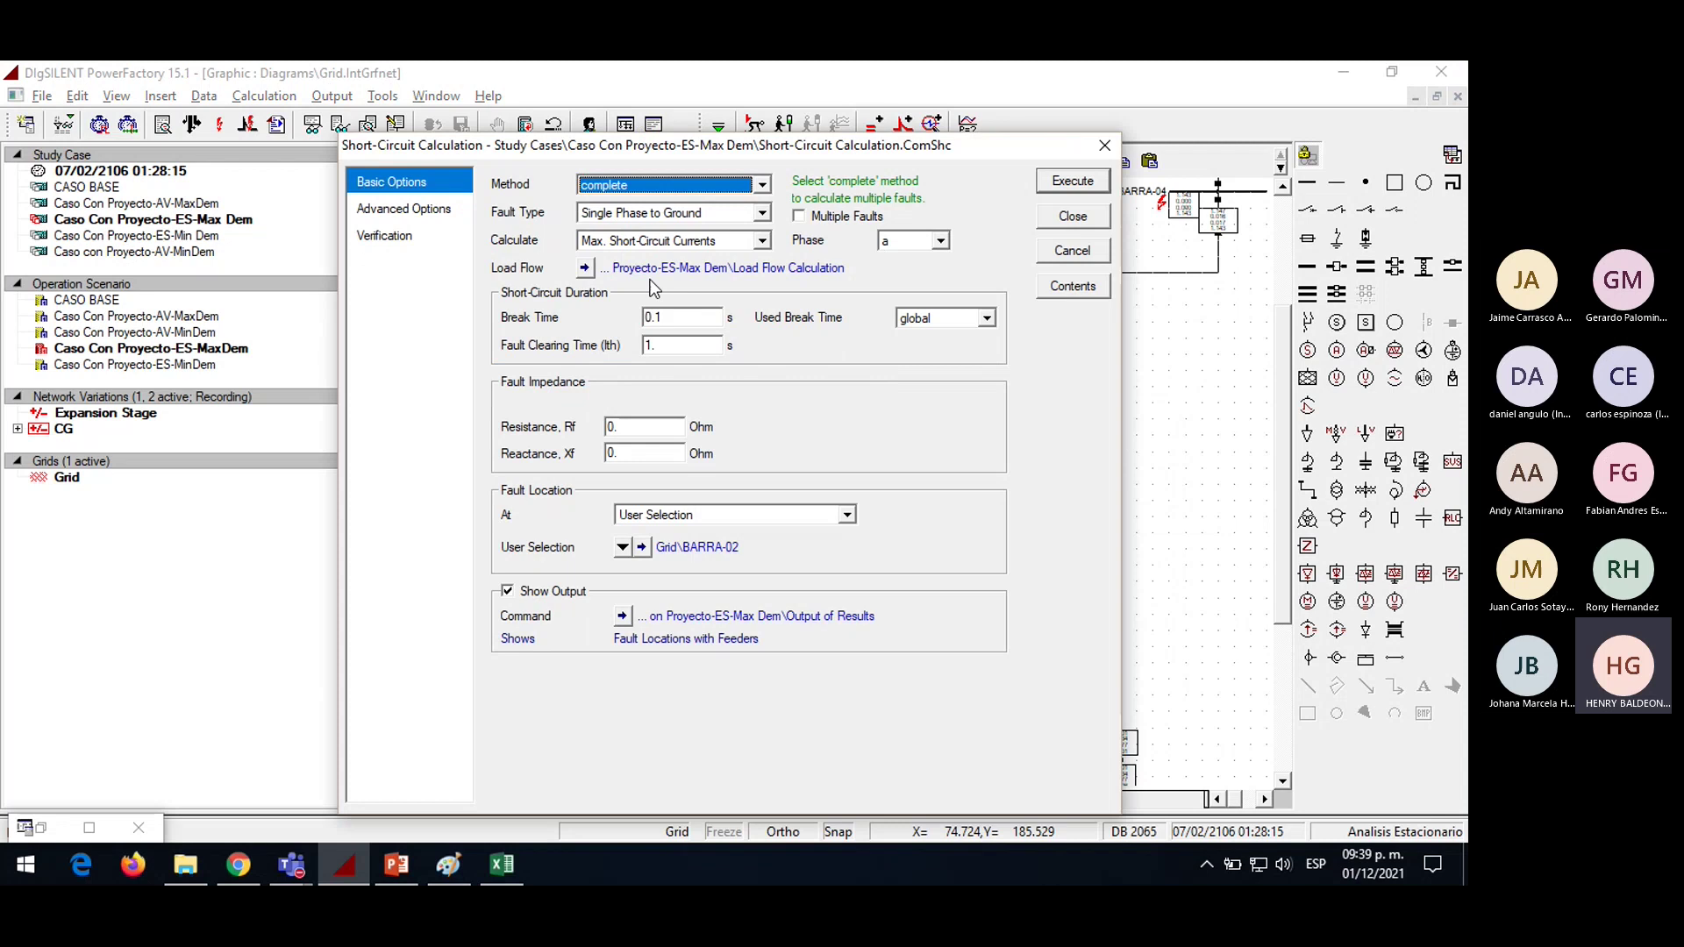
click(604, 274)
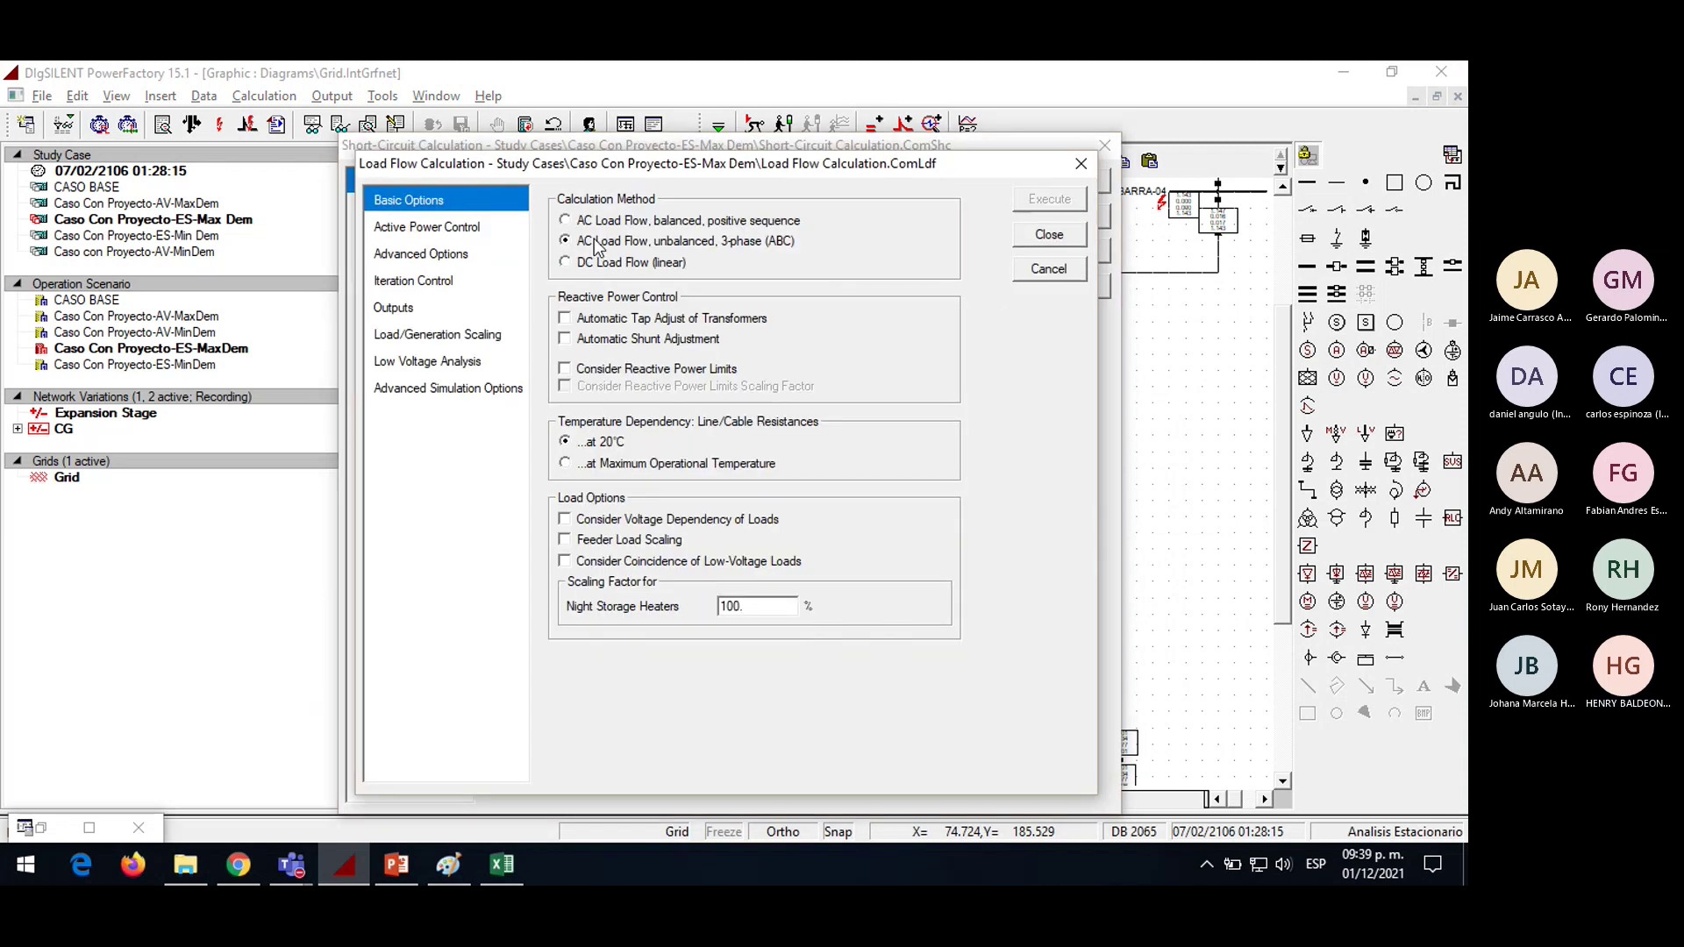
click(1039, 237)
click(1061, 186)
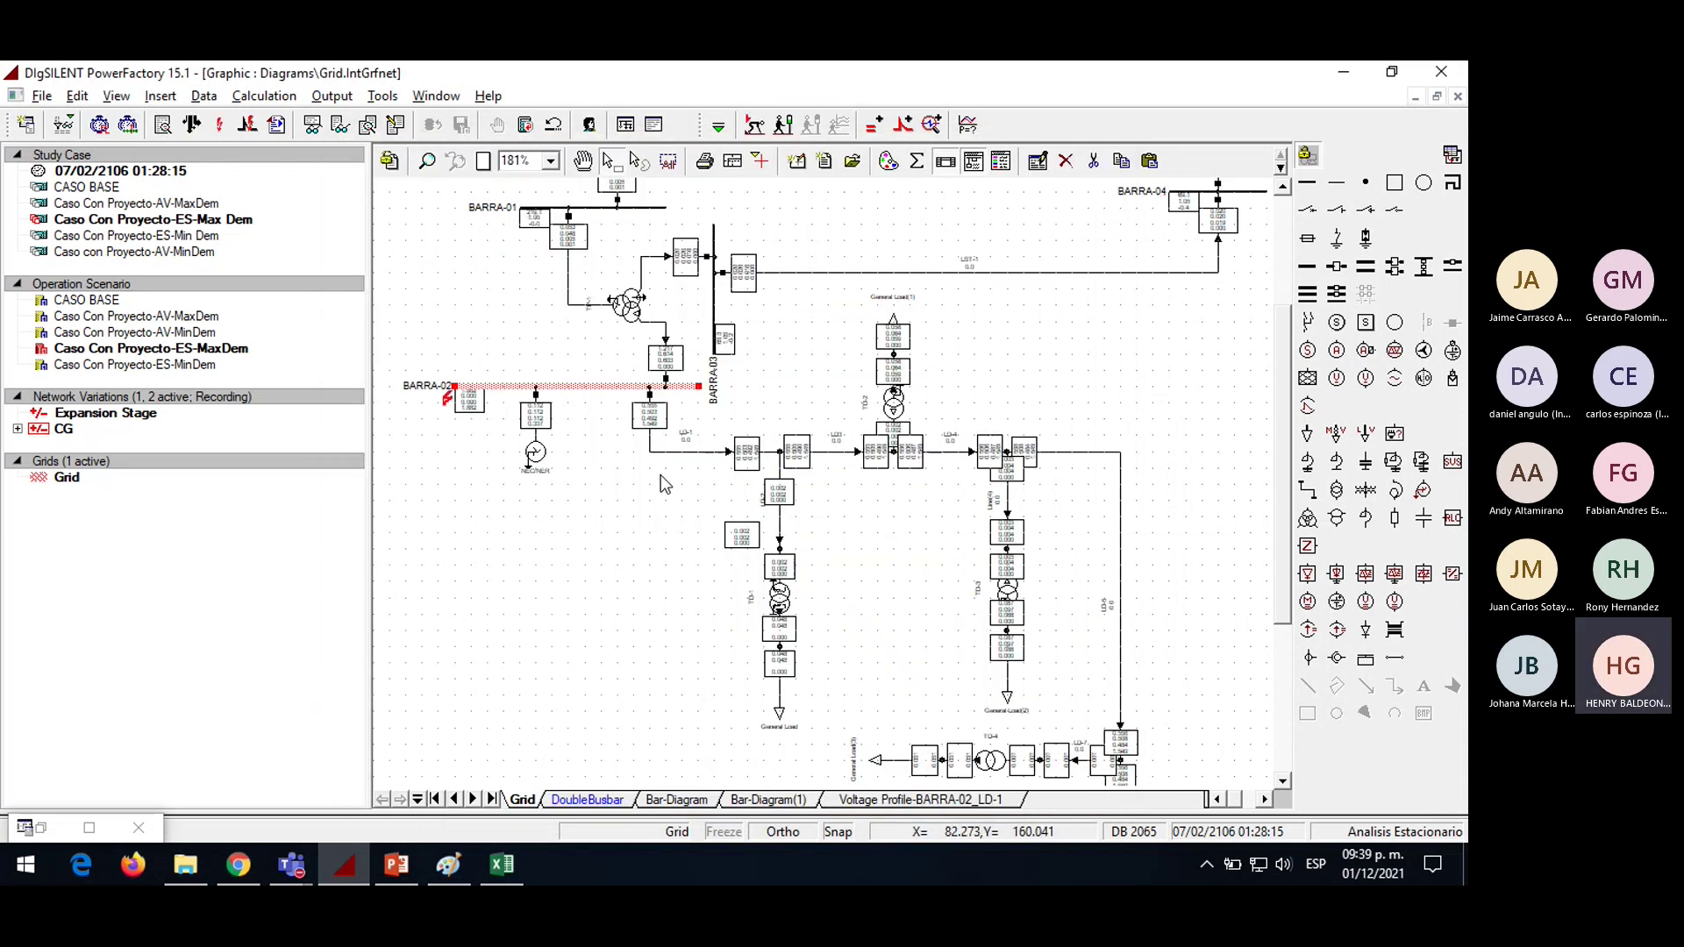
click(622, 480)
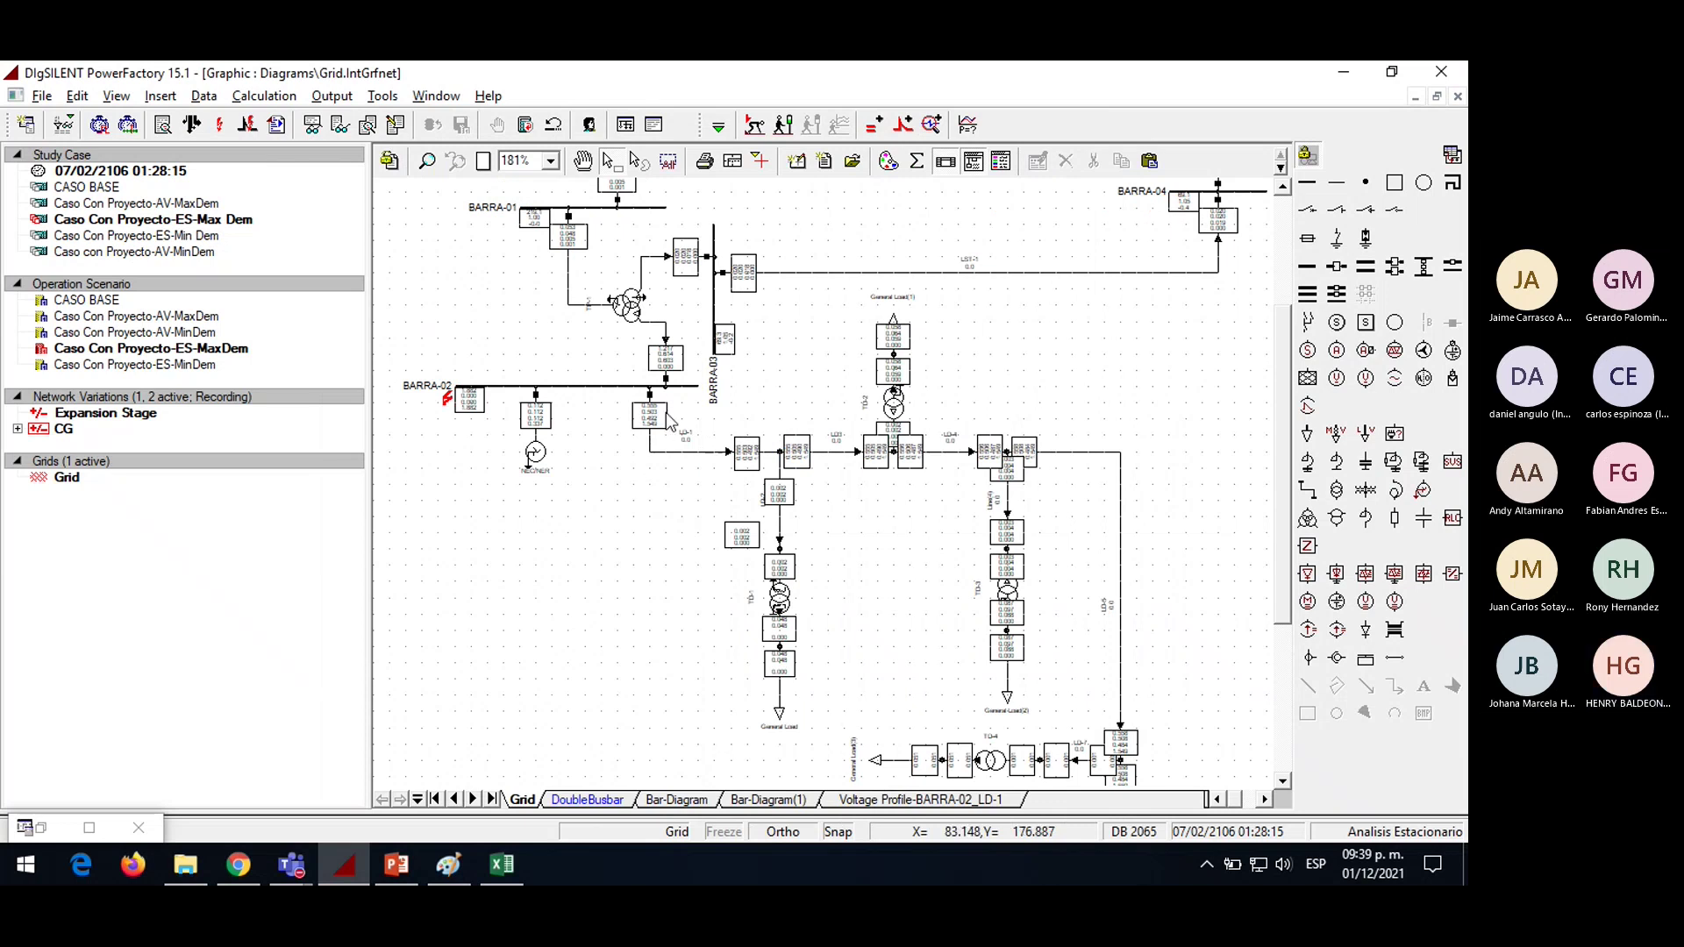
Examine the phase currents and 3*I0 in the result boxes of the LD-1 feeder and the NEC/NER at BARRA-02
mouse_move(667, 424)
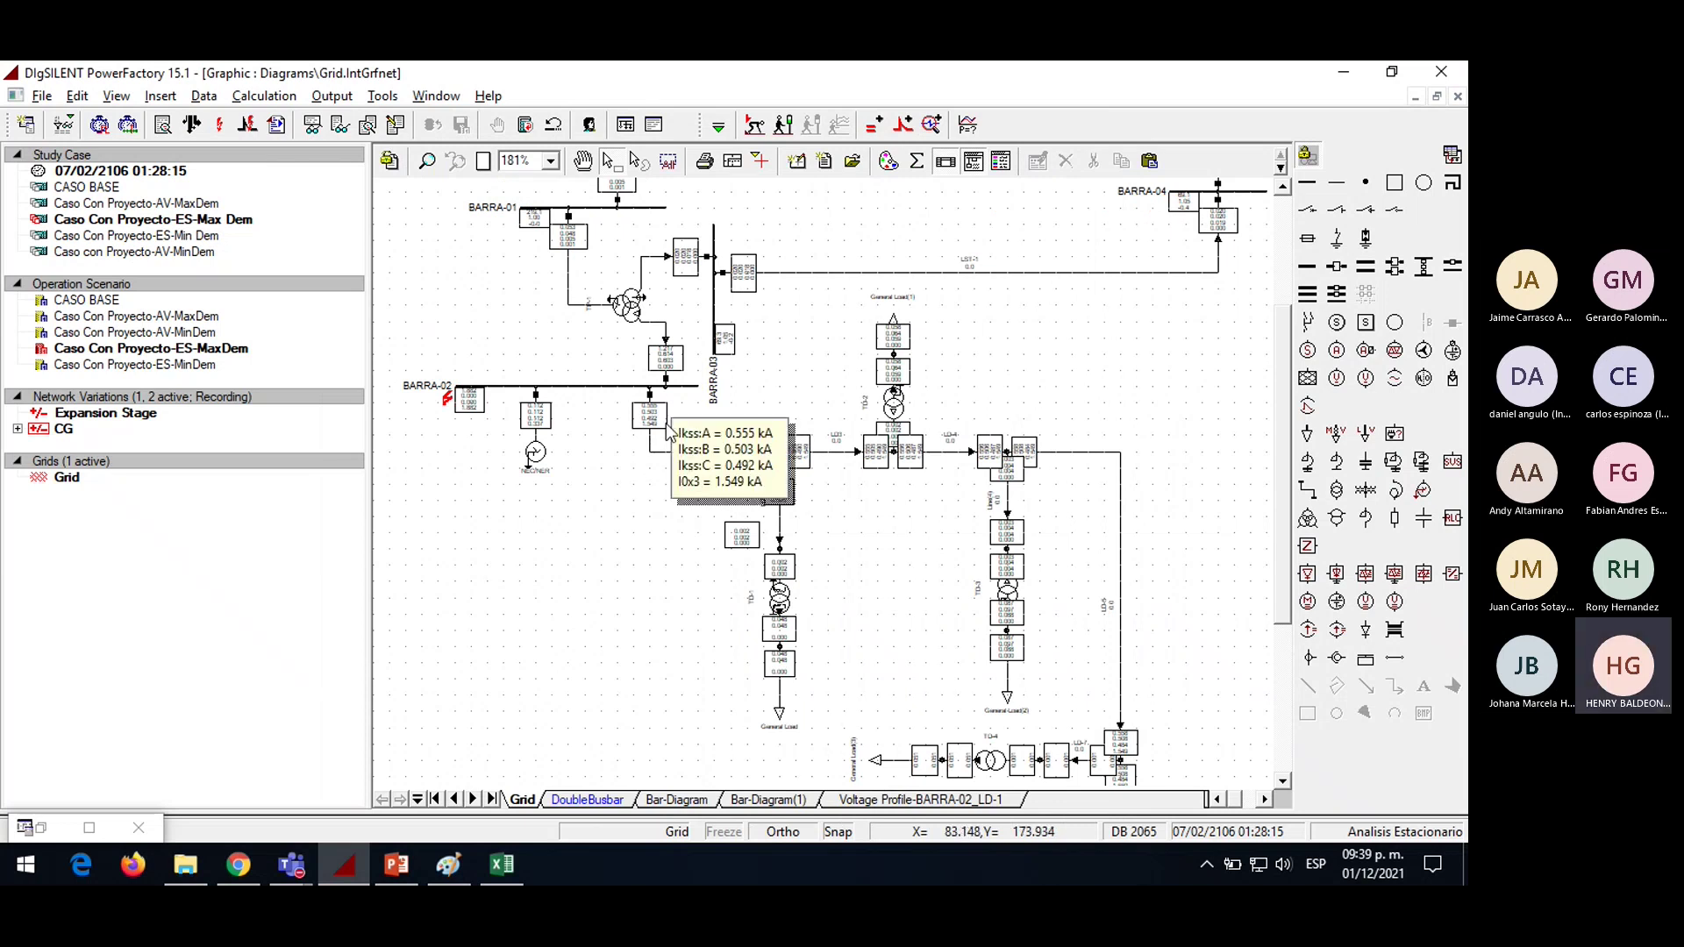
mouse_move(678, 359)
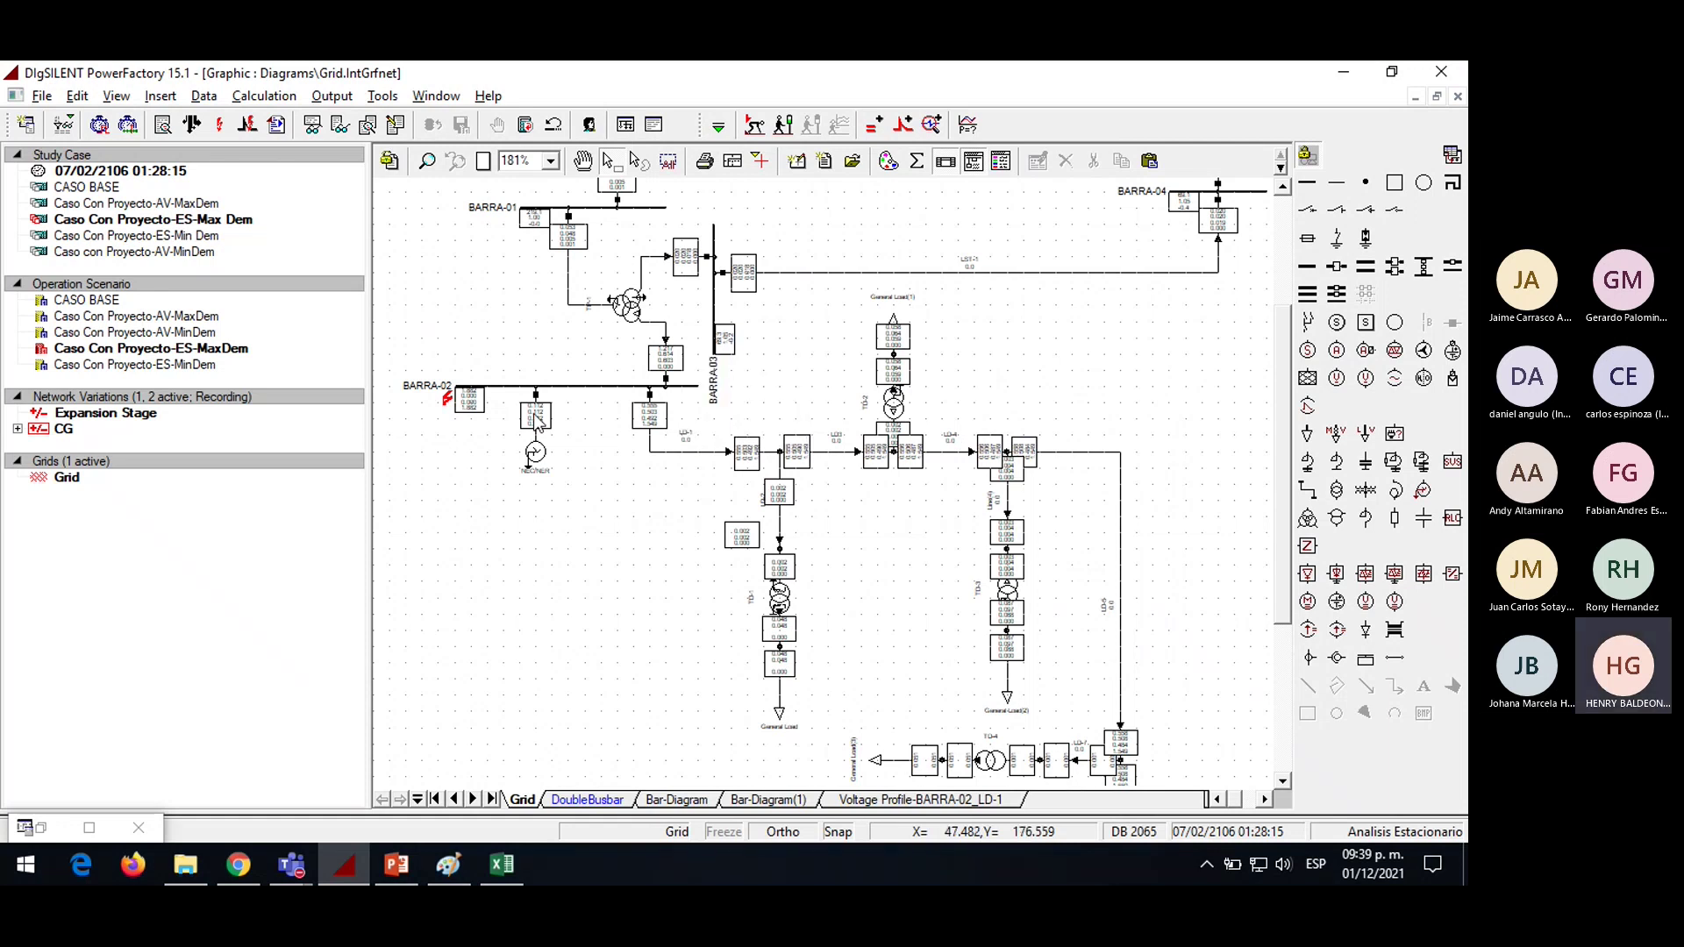
mouse_move(536, 413)
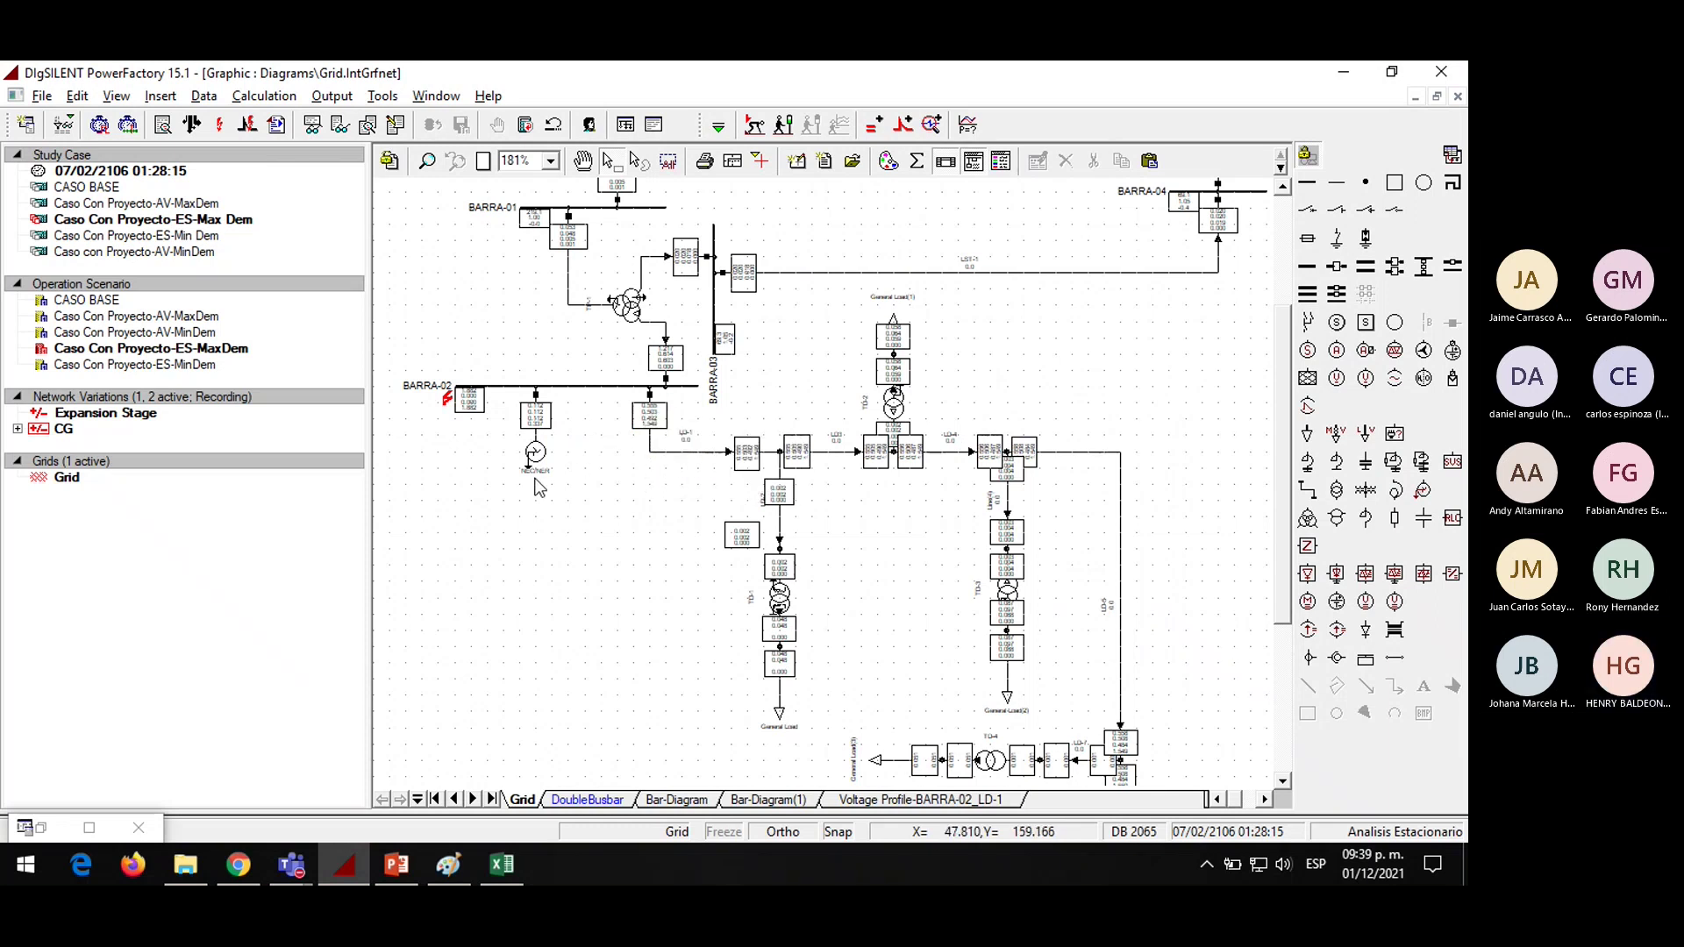
scroll(537, 479, down, 1)
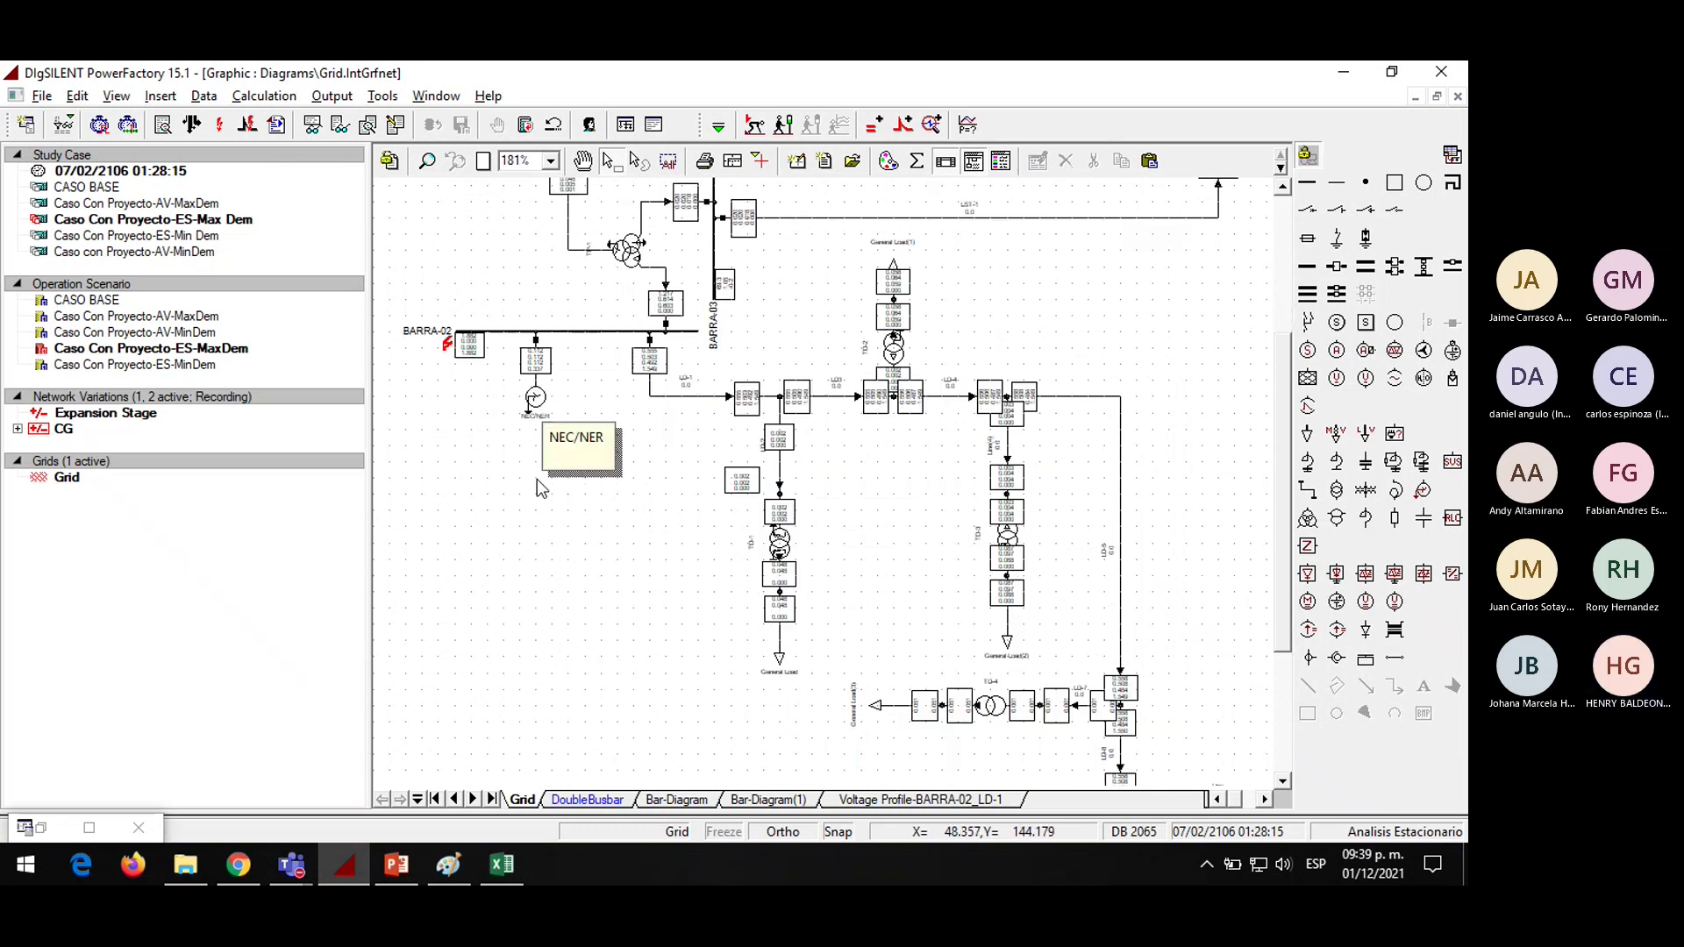
click(536, 399)
drag(535, 400, 534, 400)
click(587, 398)
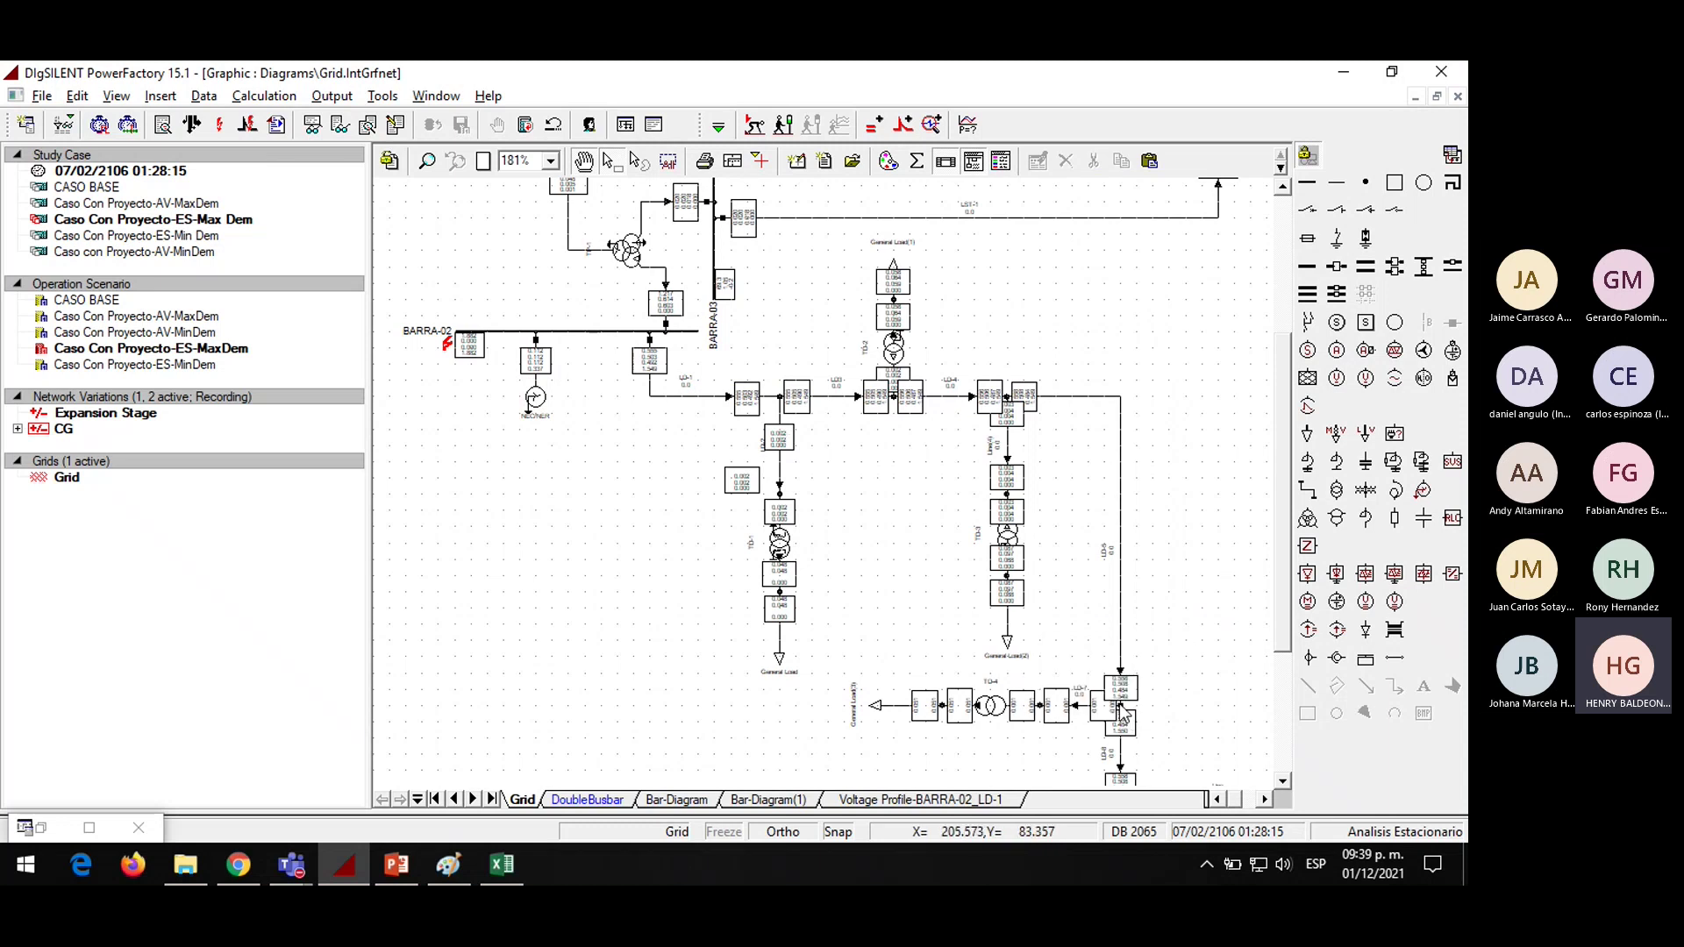
Calculate a single-phase-to-ground short circuit with the complete method at Terminal(7), farther down the feeder from BARRA-02
scroll(1105, 526, down, 5)
click(1120, 586)
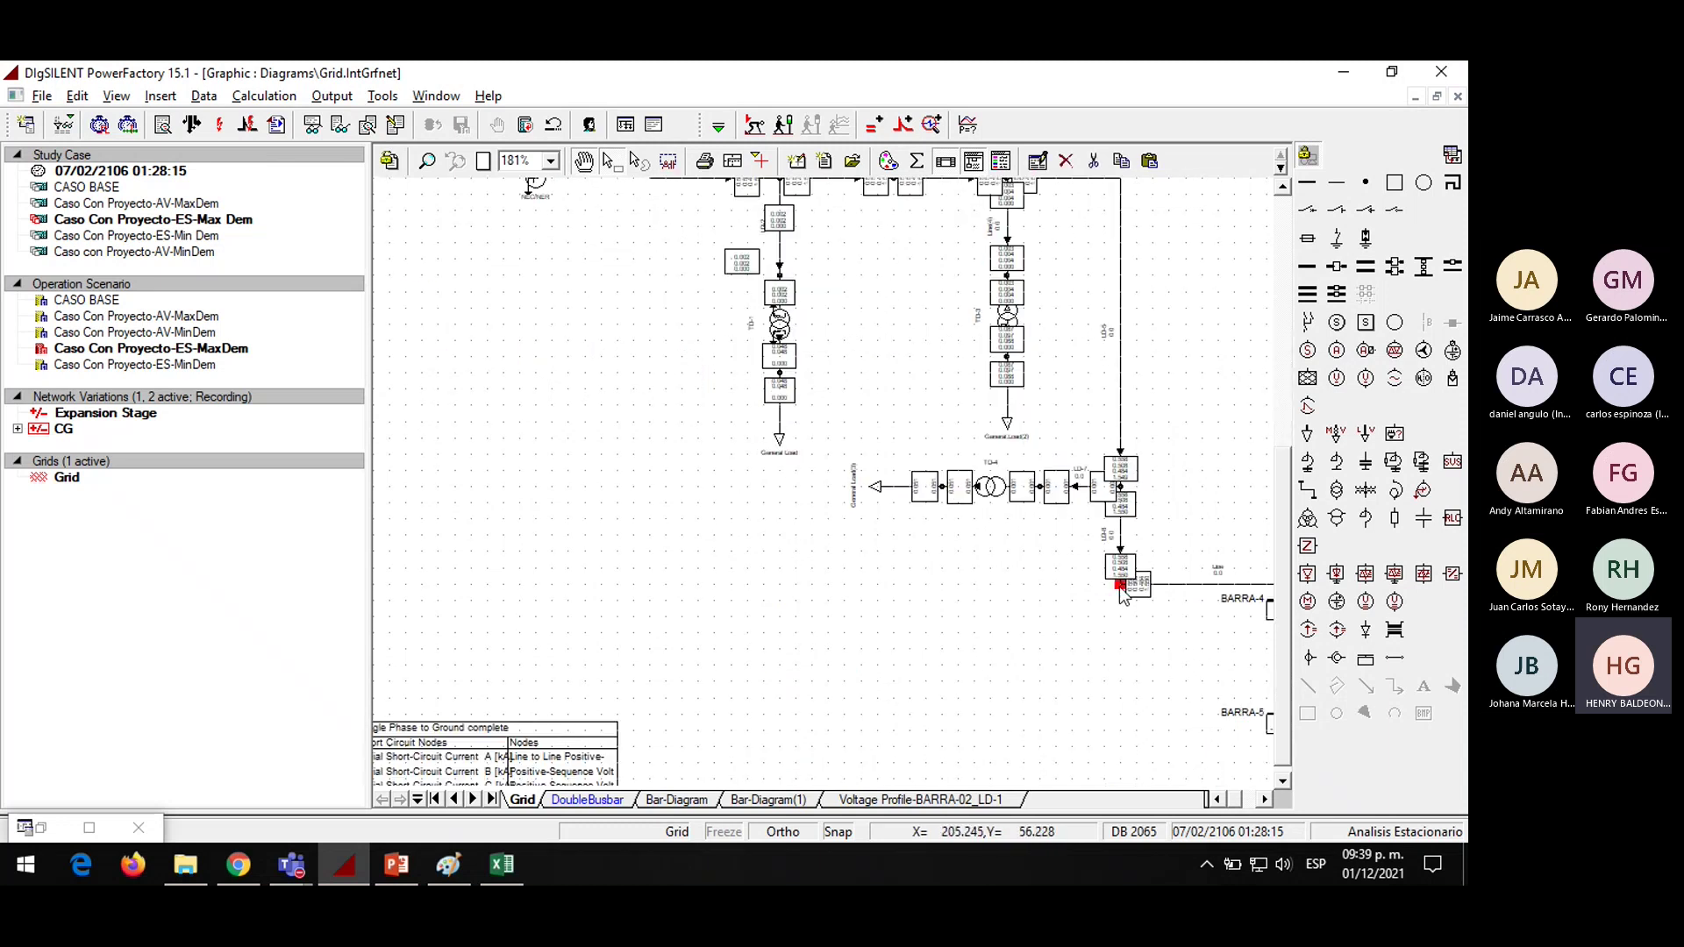
right_click(1121, 586)
mouse_move(1202, 396)
click(1034, 403)
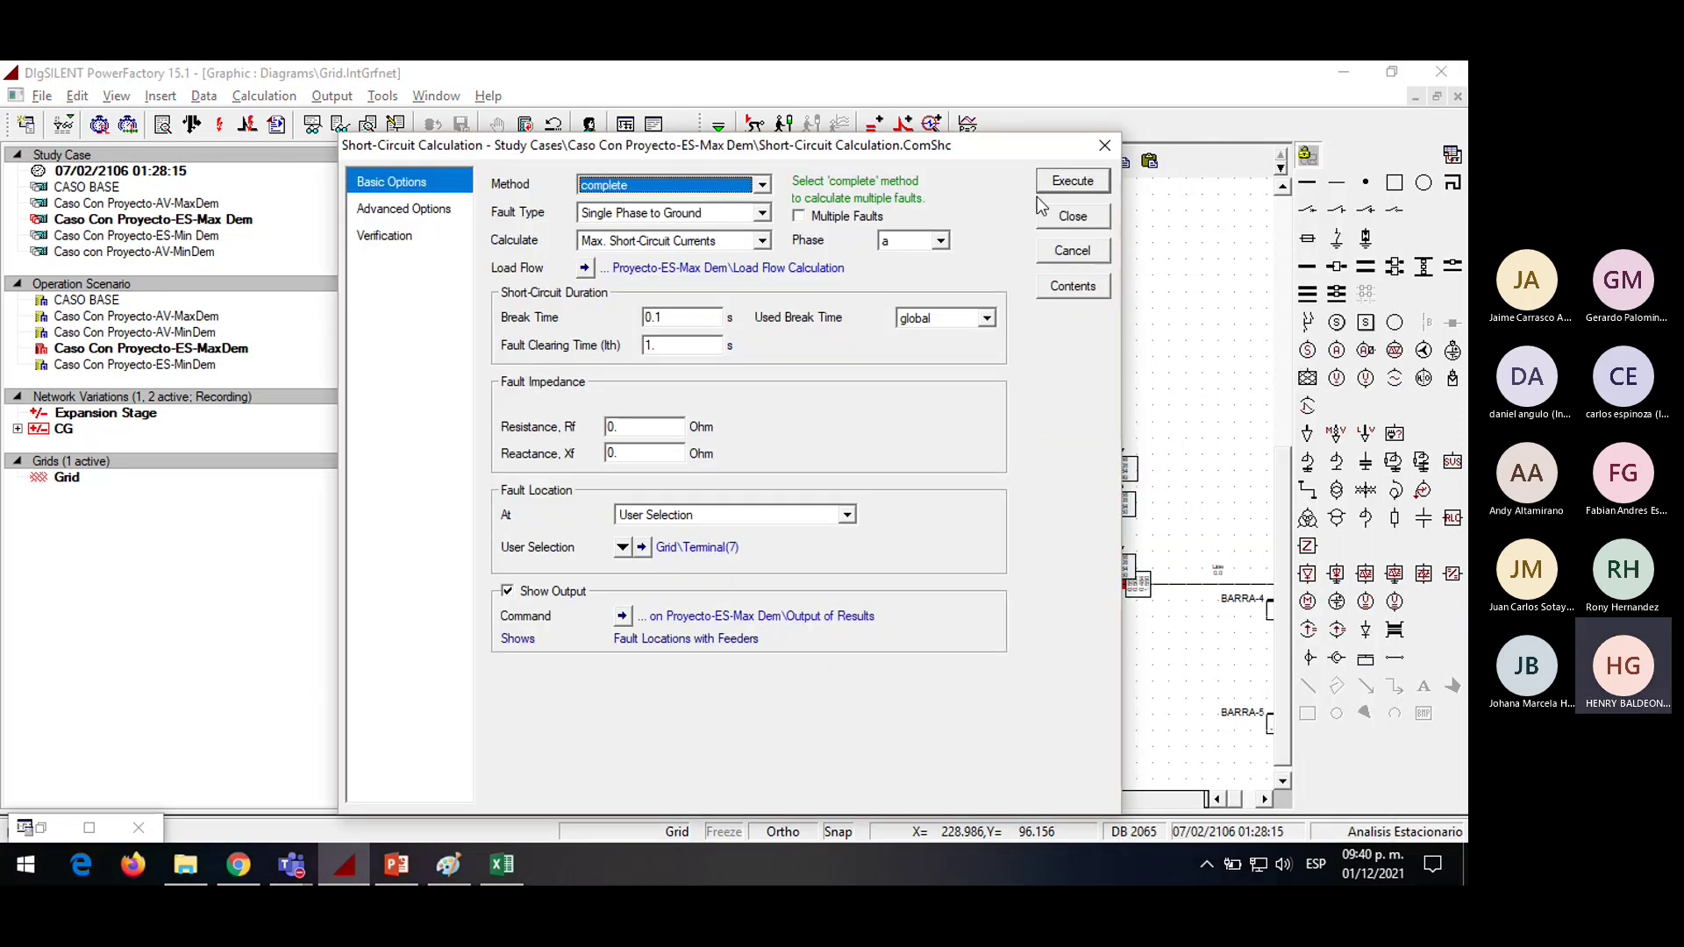
click(1085, 183)
scroll(967, 650, up, 3)
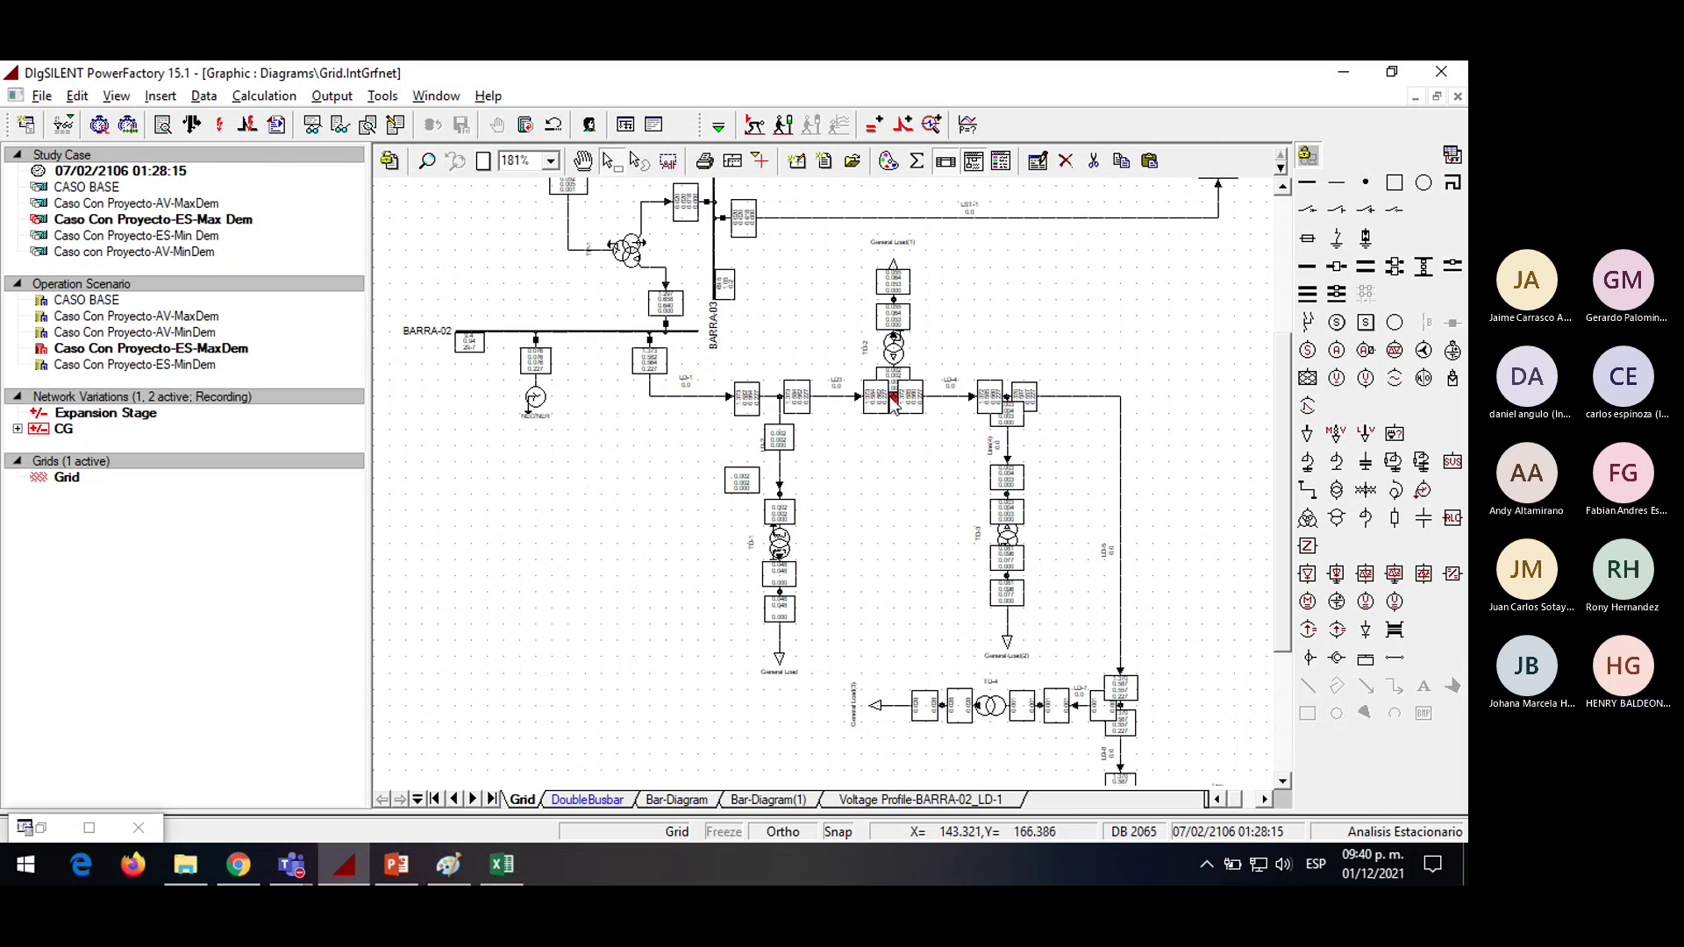
Reveal the output window below the grid diagram and clear its contents
scroll(898, 576, up, 5)
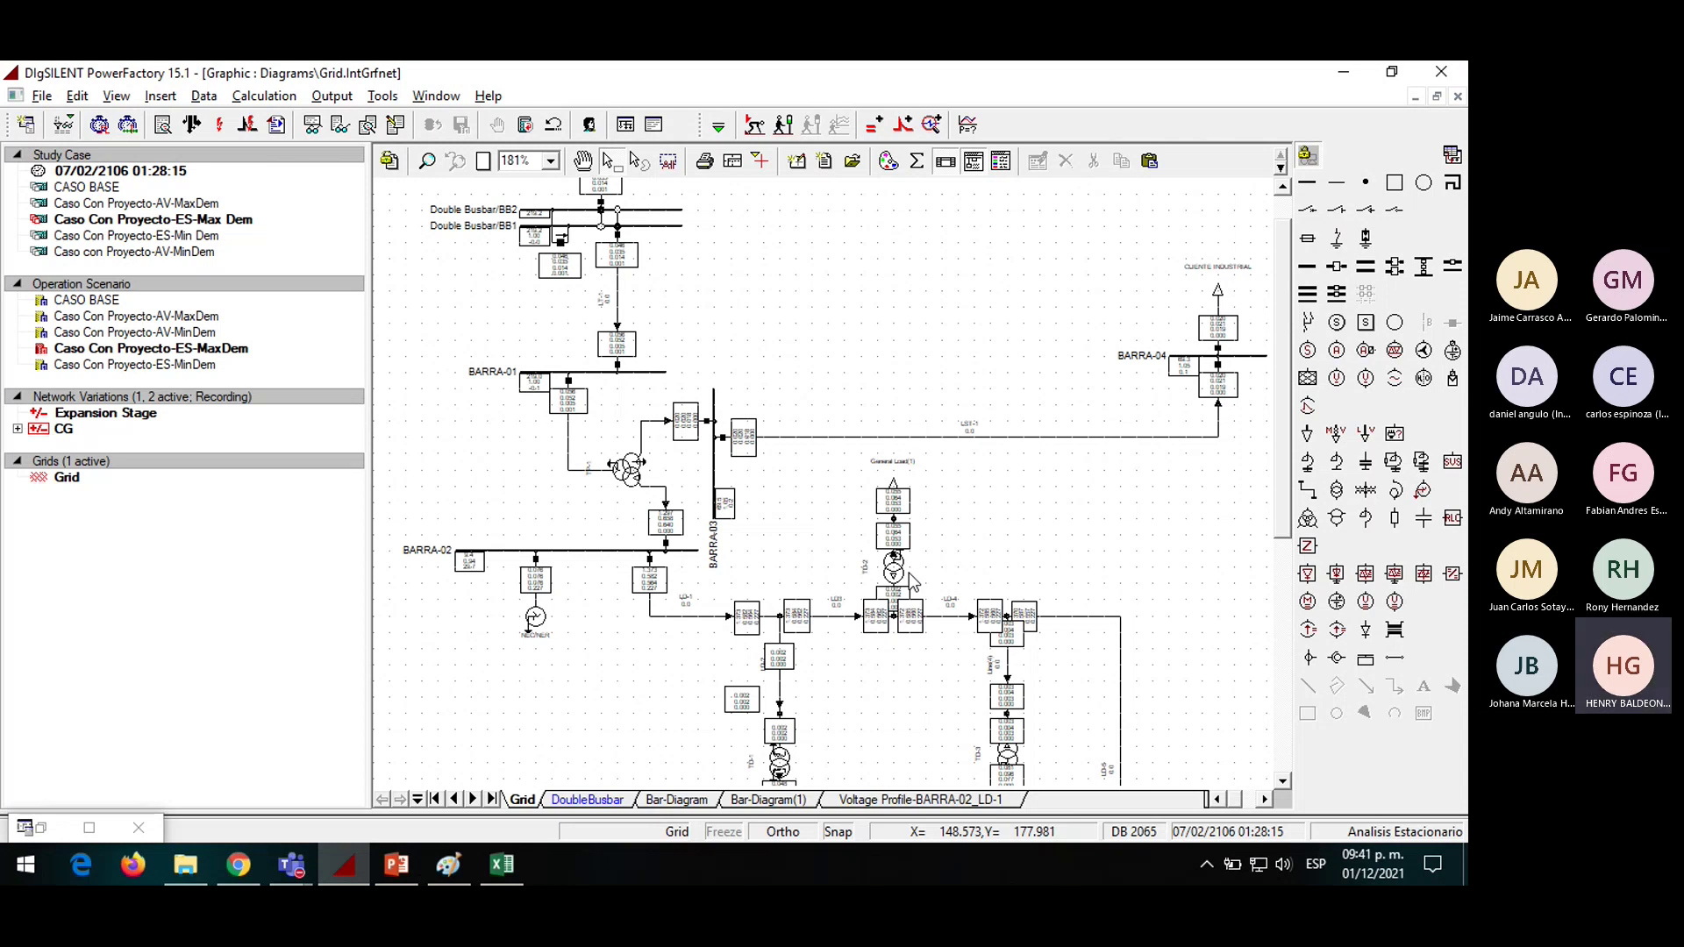
scroll(912, 580, down, 7)
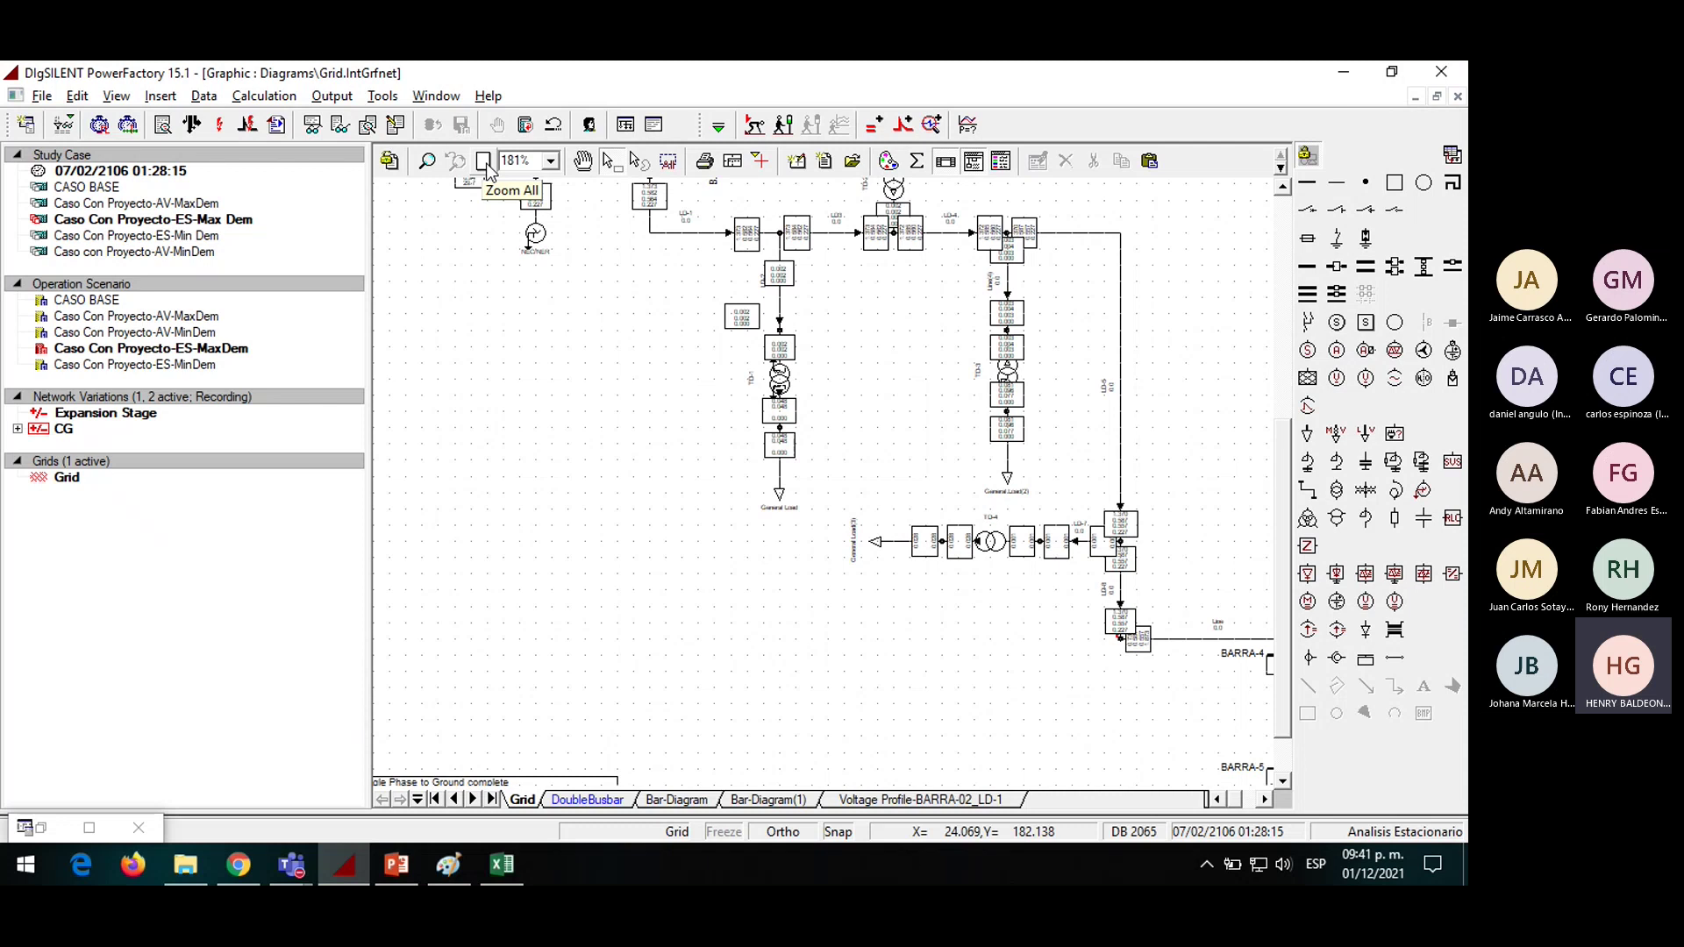
scroll(586, 346, up, 3)
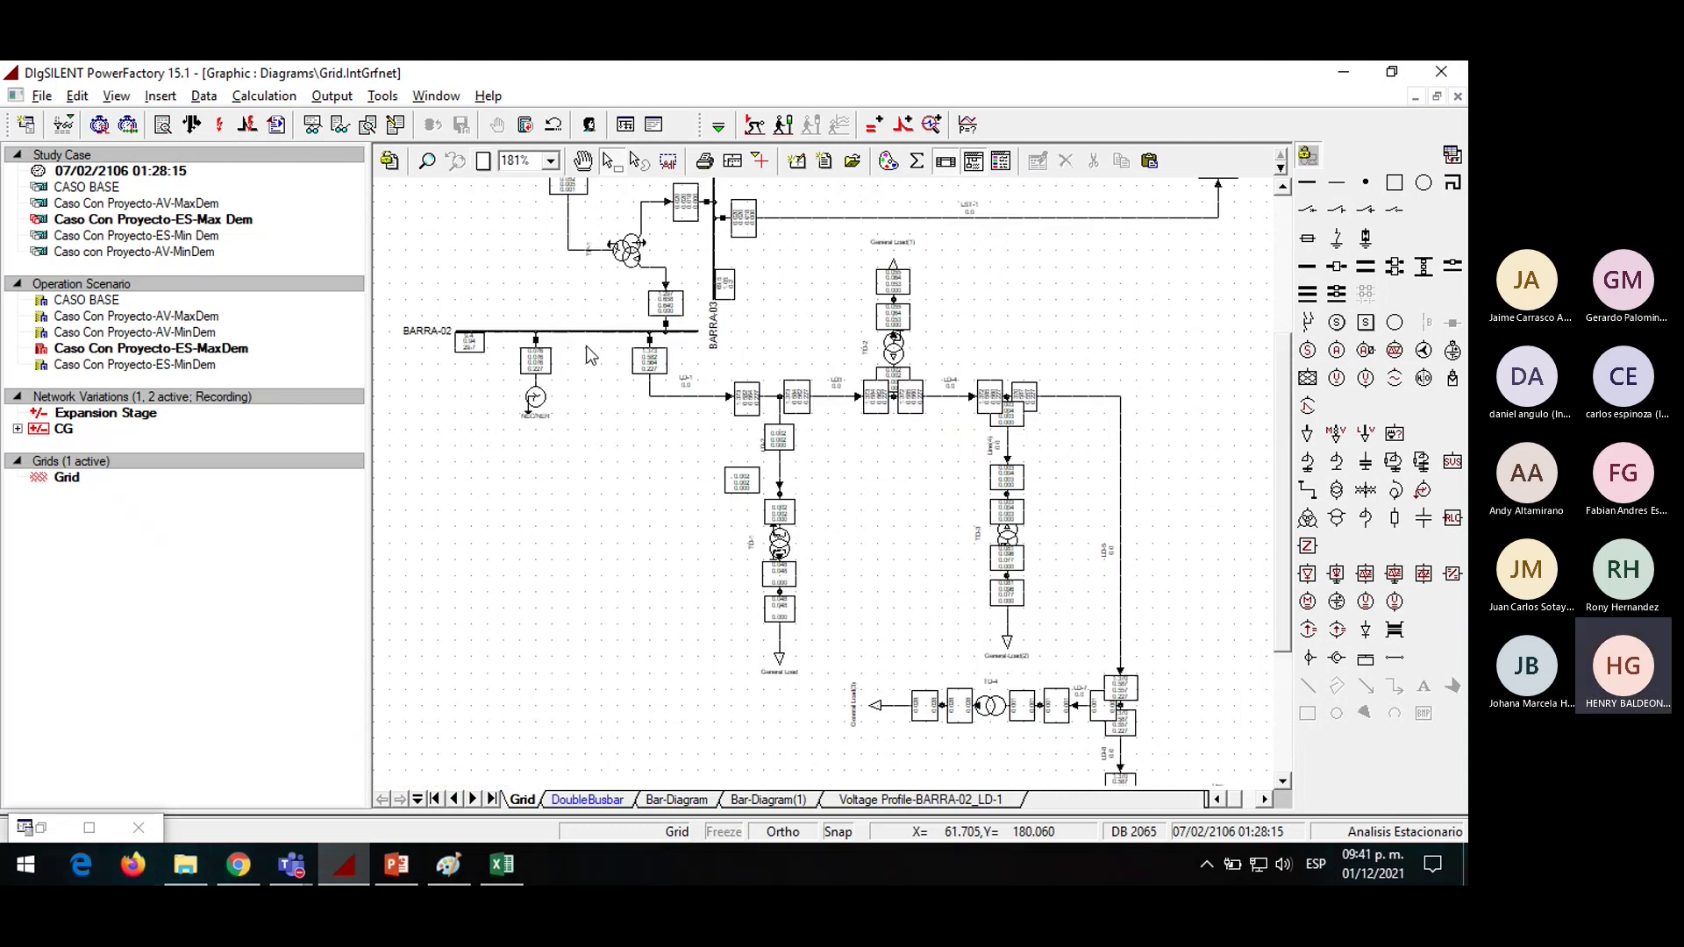
drag(735, 815, 735, 549)
click(1443, 605)
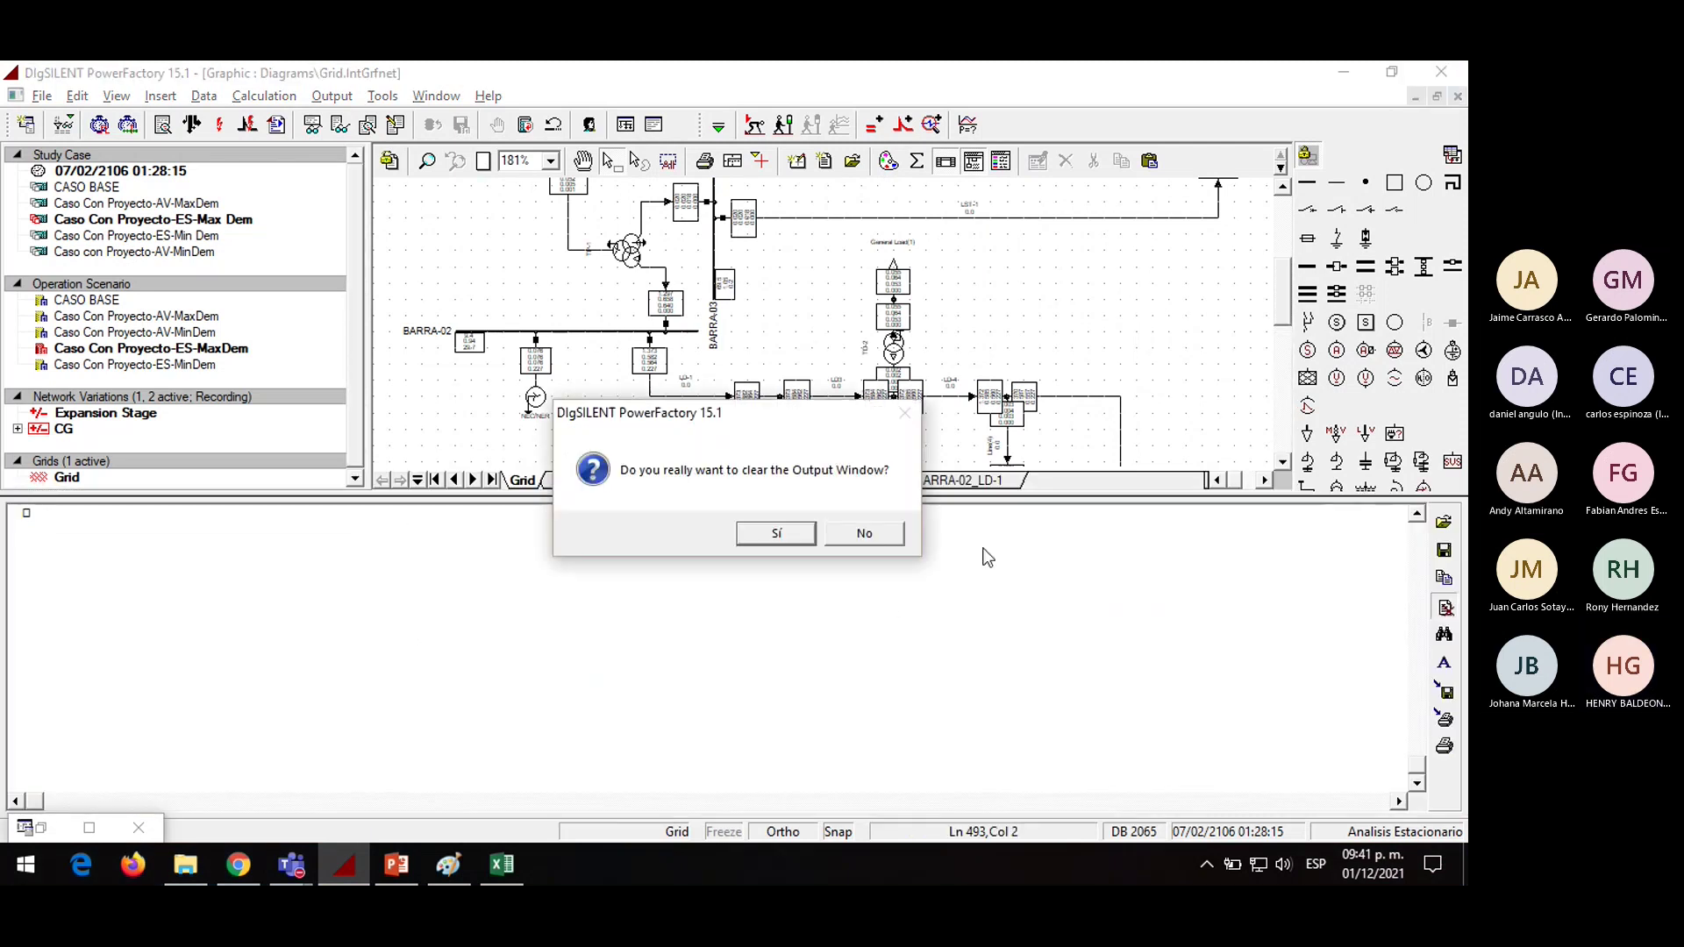
click(777, 544)
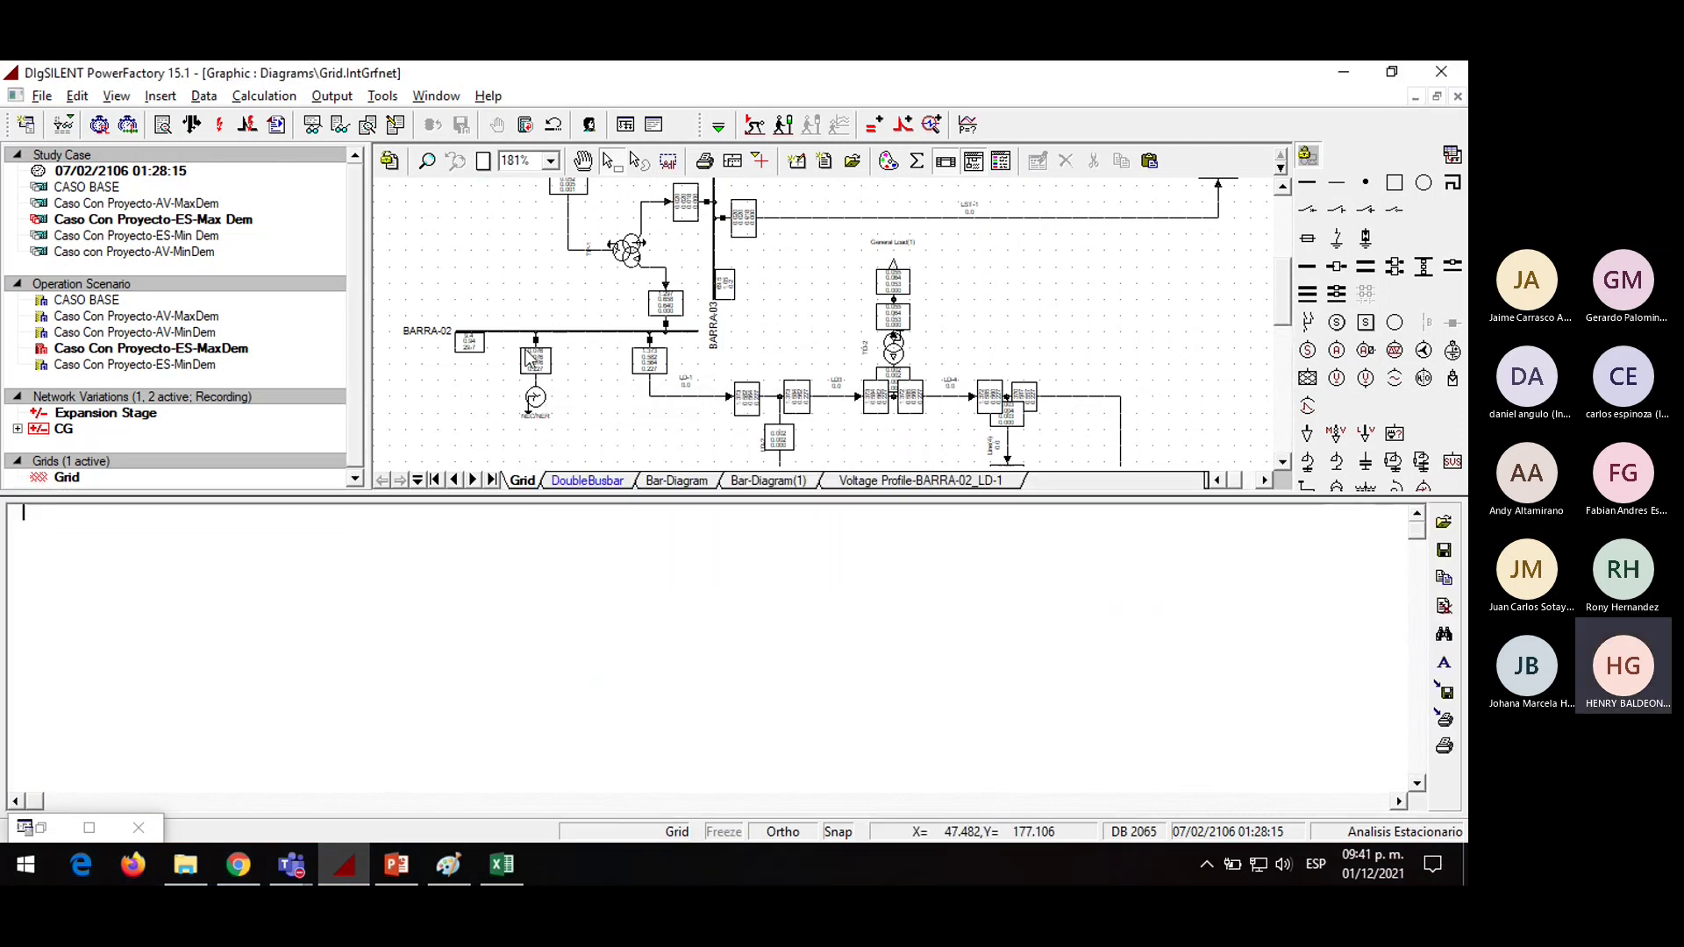
click(591, 332)
right_click(591, 332)
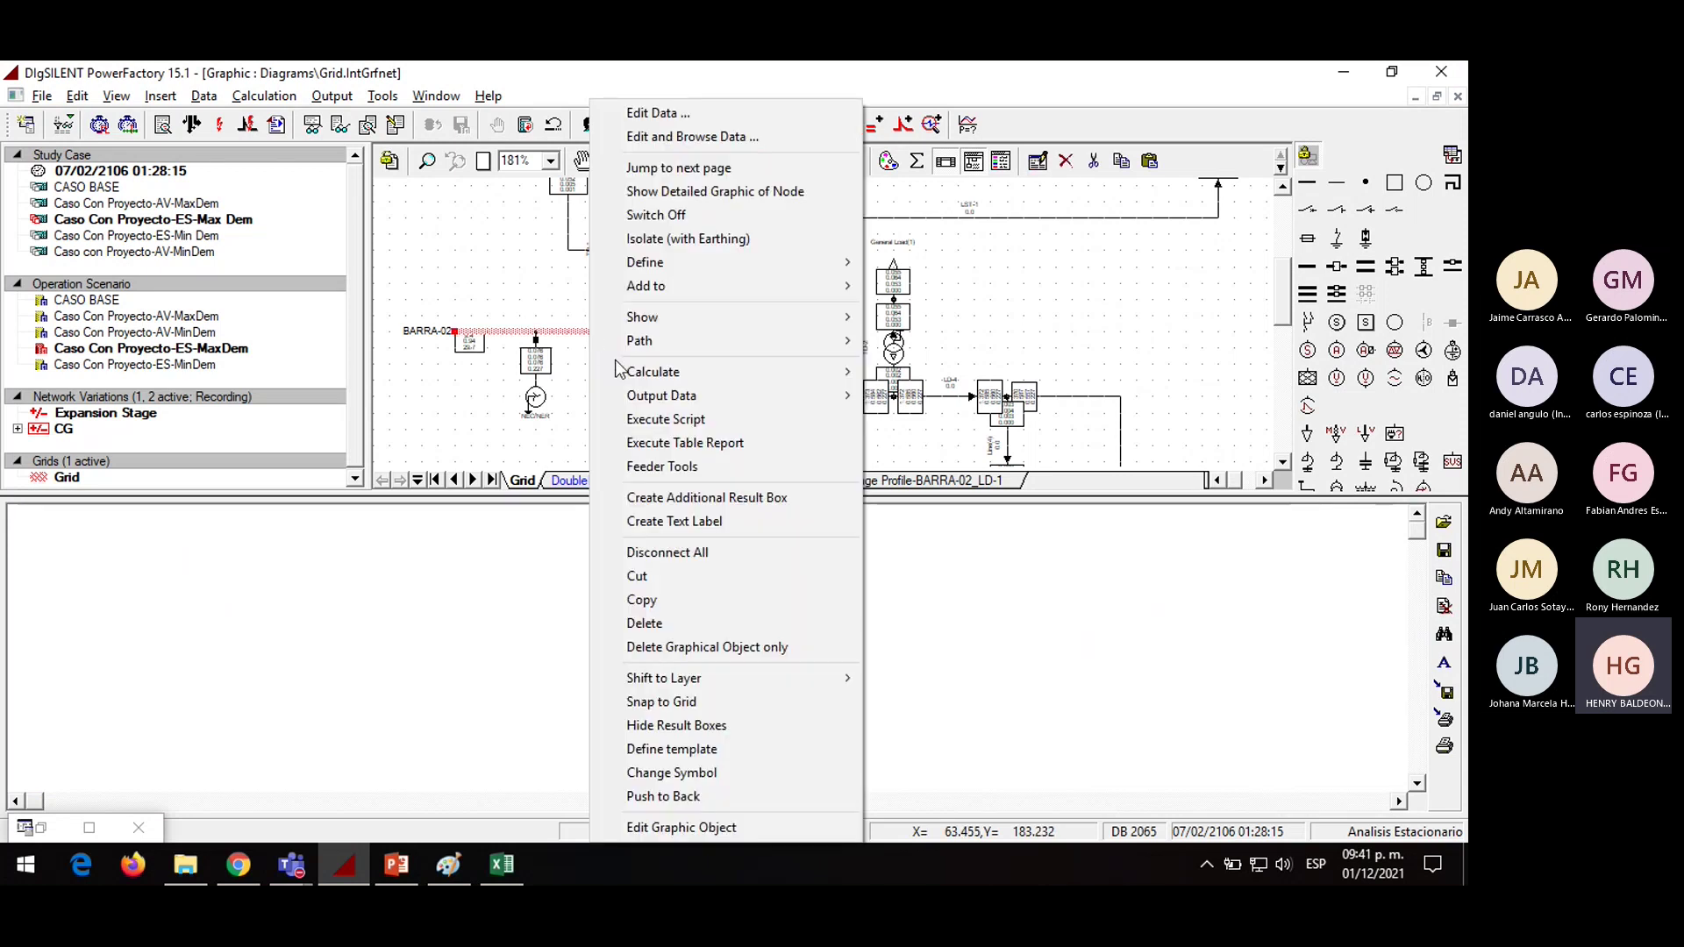
click(555, 276)
Open a short-circuit calculation for BARRA-01 and set the fault type to 3-Phase Short-Circuit
scroll(767, 304, up, 2)
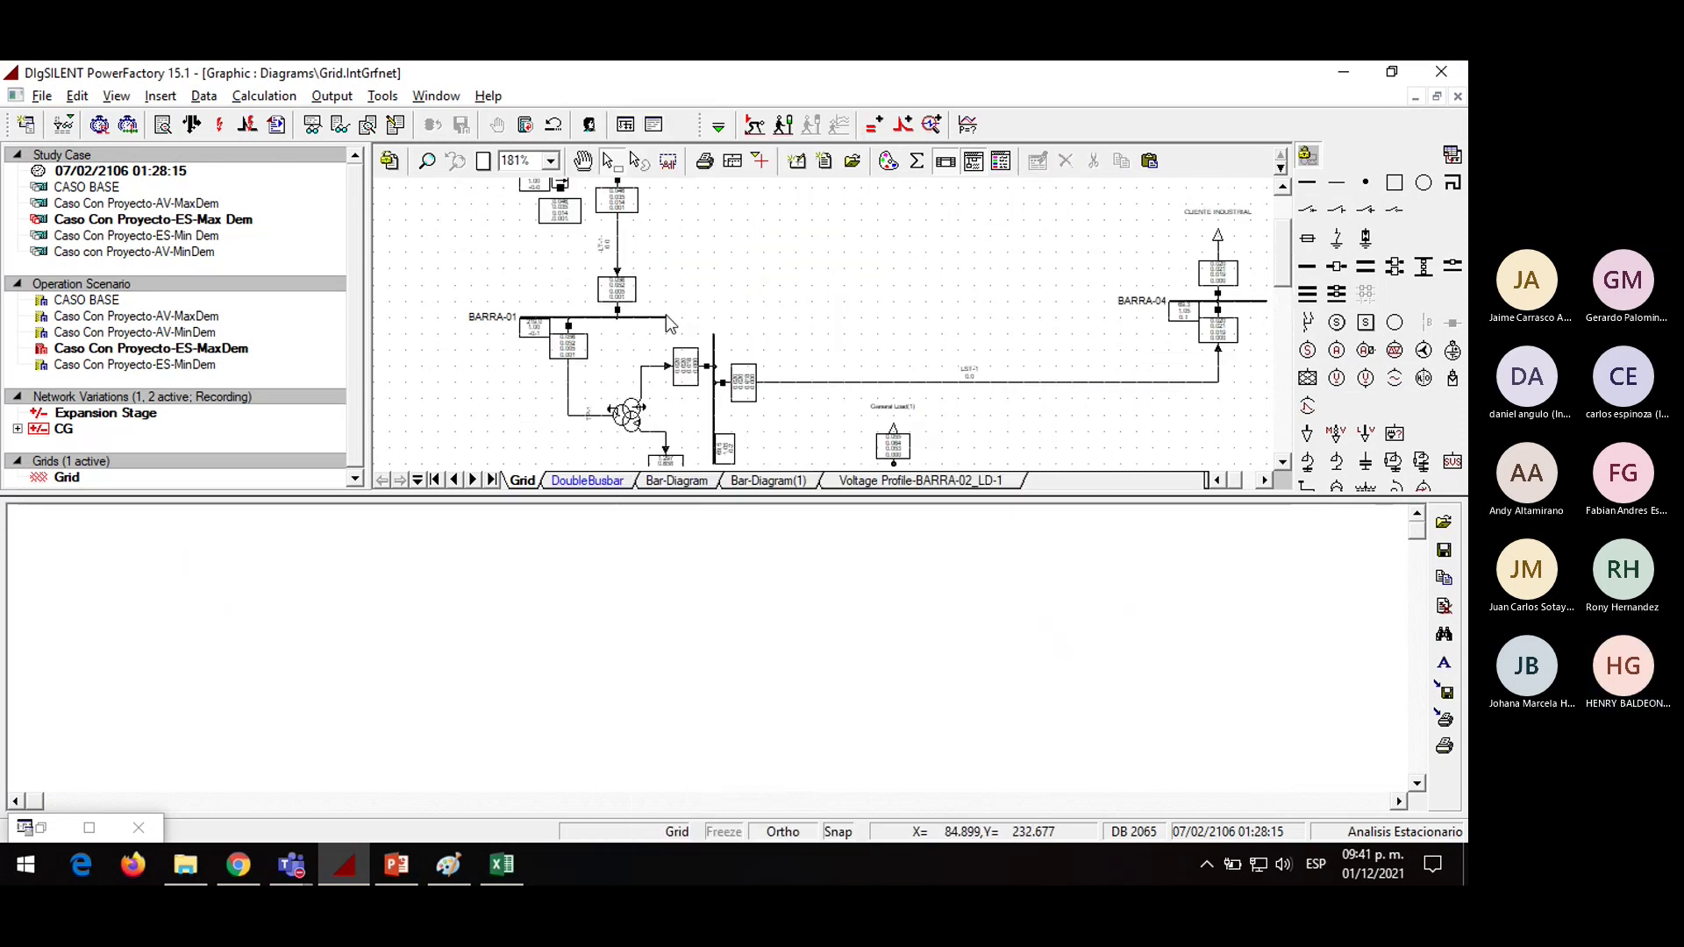
click(616, 319)
right_click(616, 320)
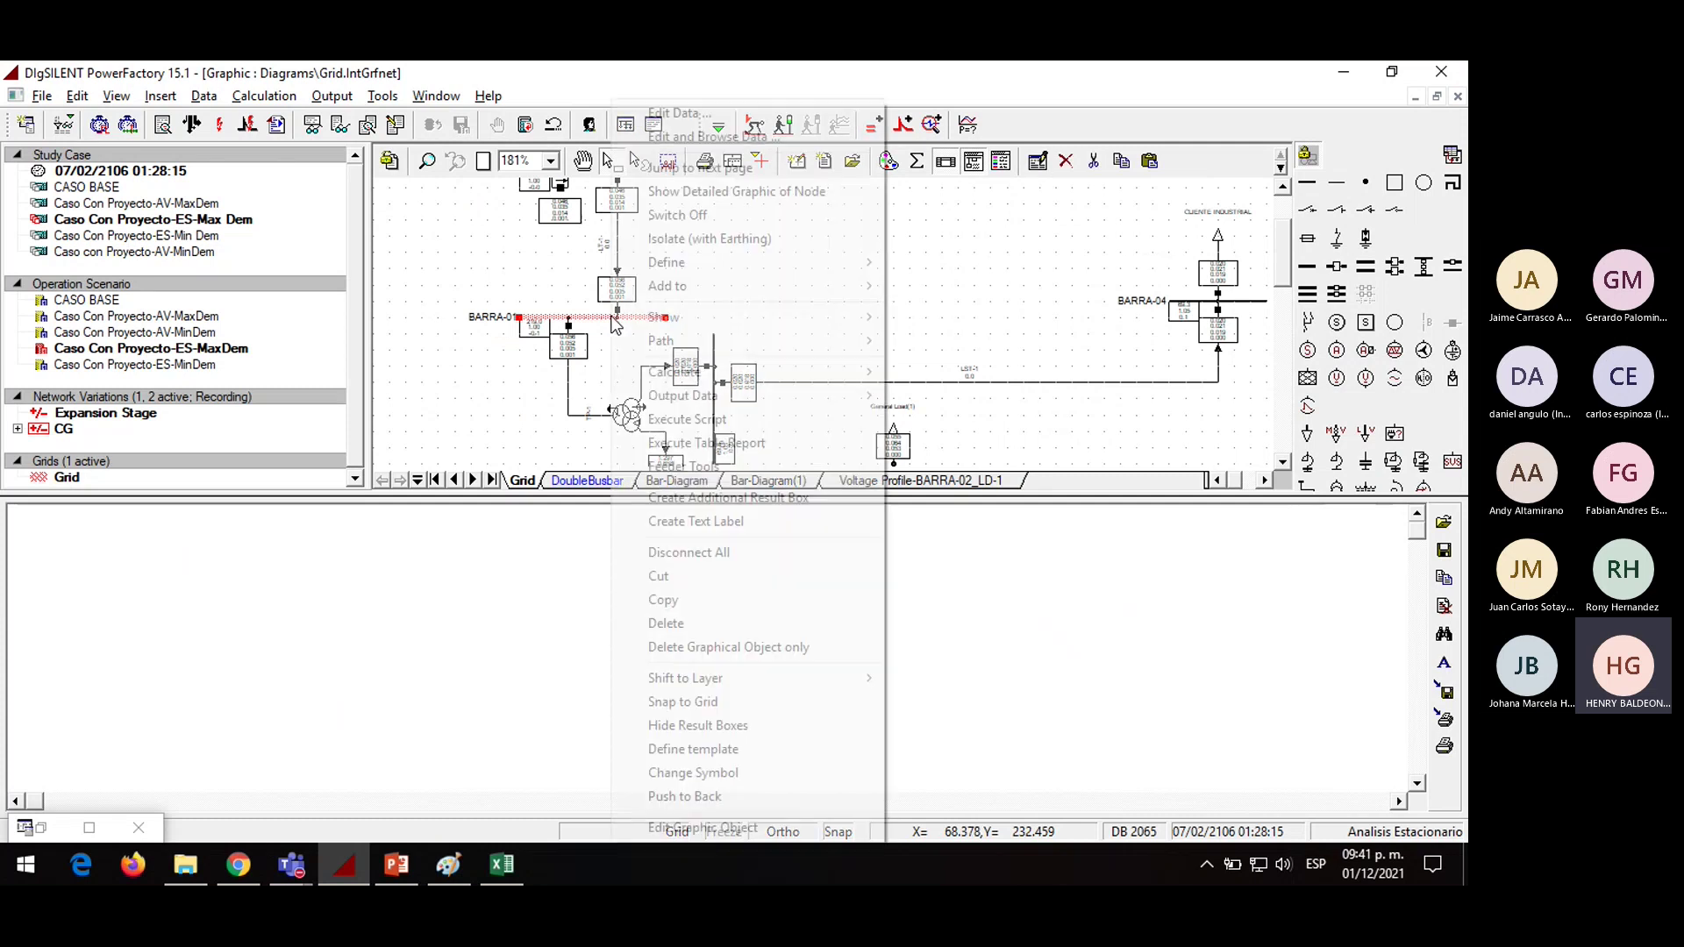
mouse_move(684, 372)
click(911, 365)
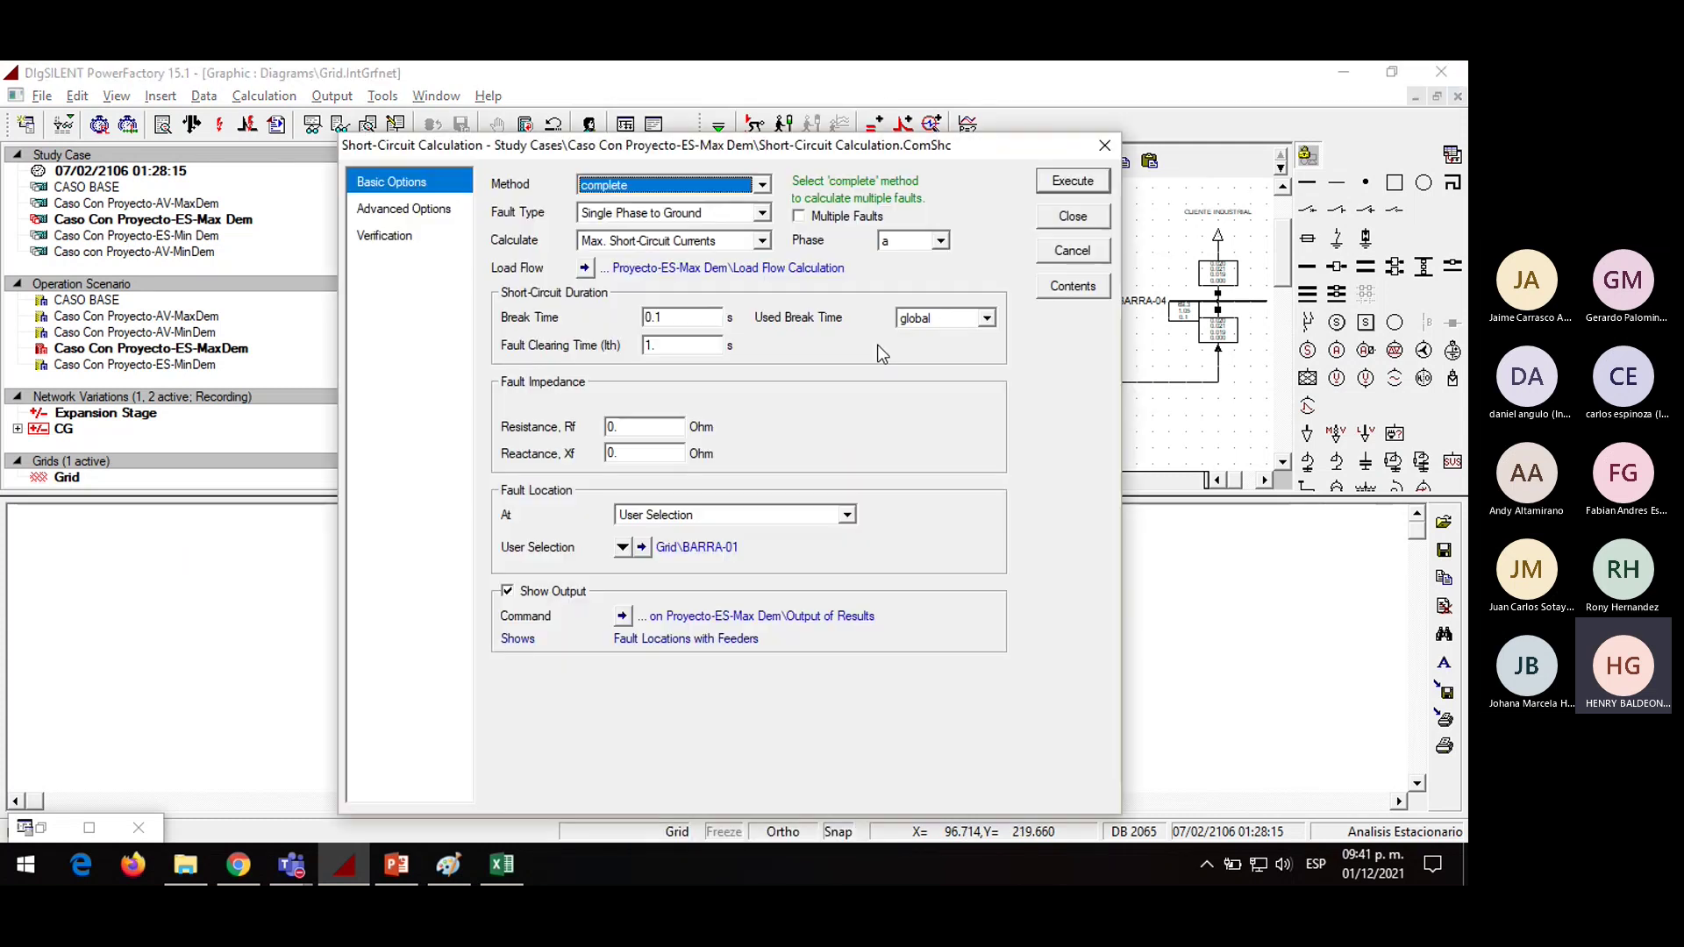
click(709, 213)
click(702, 231)
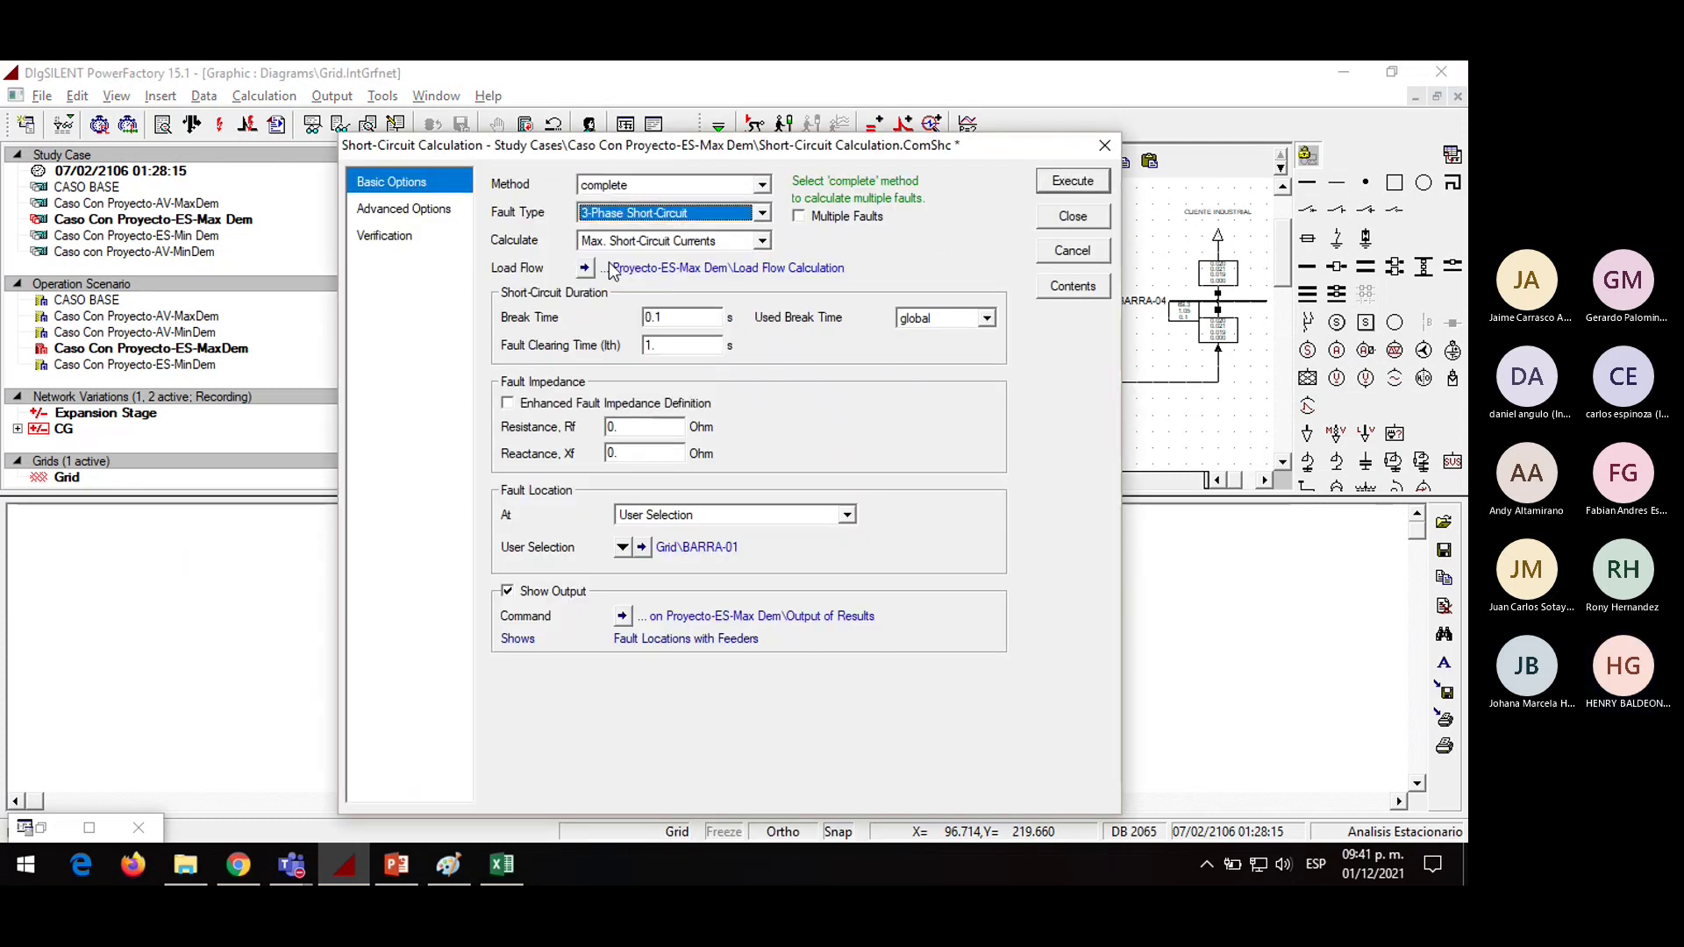
Check the linked load flow's calculation method, and run the BARRA-01 short circuit with the IEC 60909 method
click(586, 268)
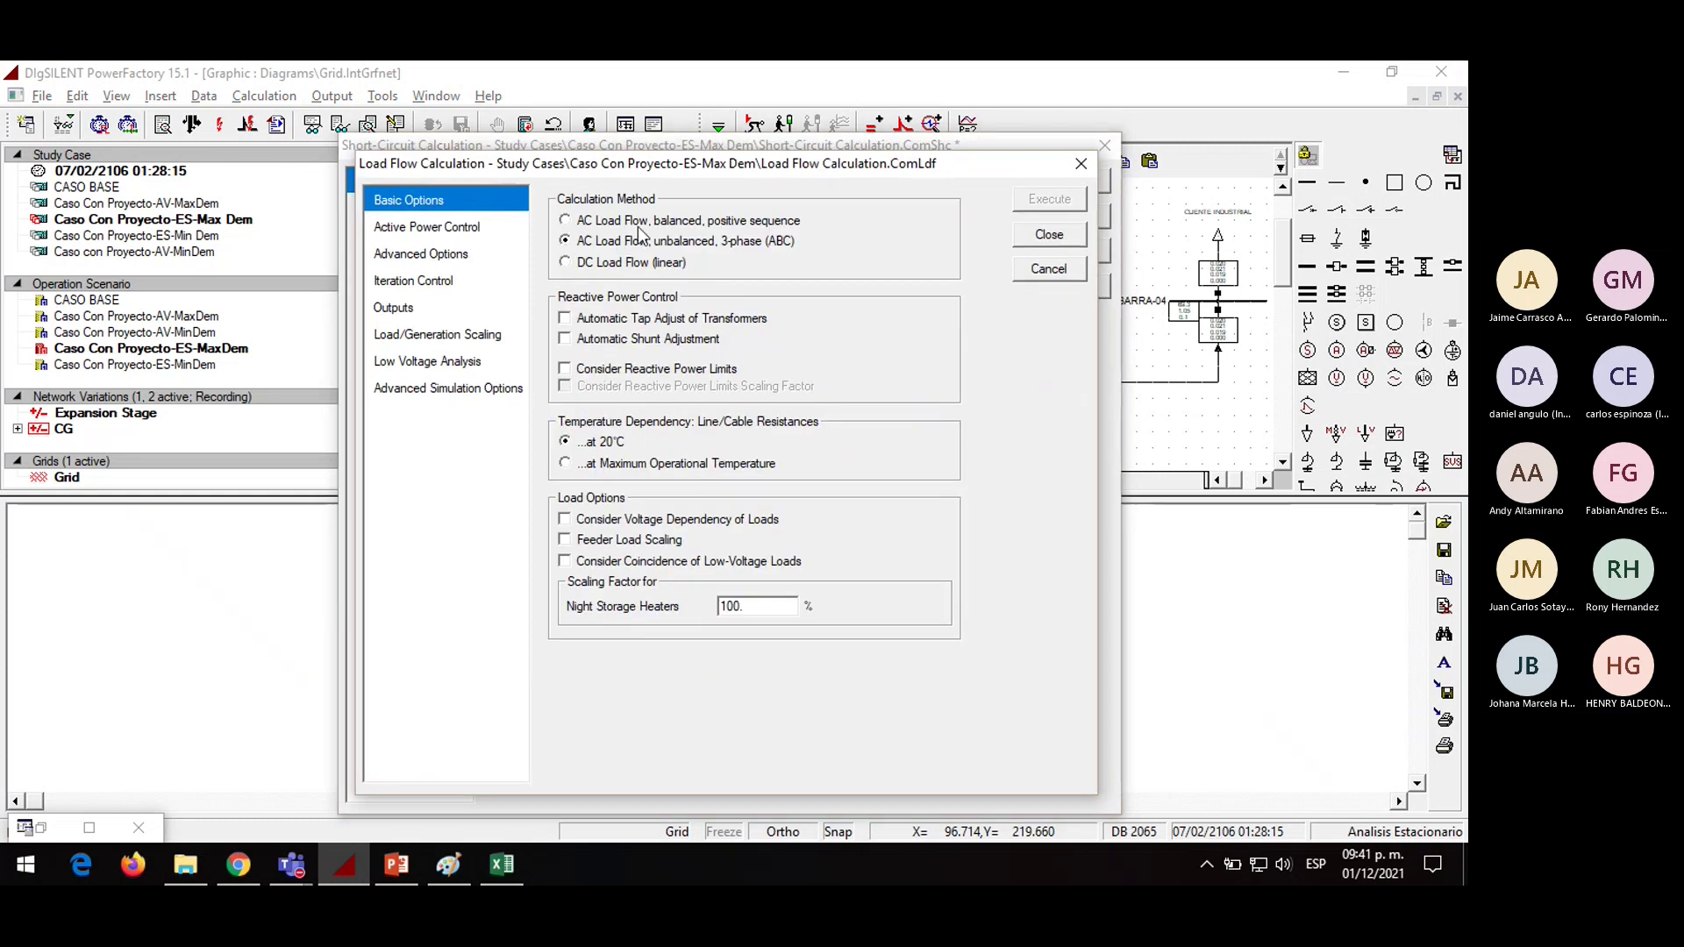
drag(655, 166, 673, 325)
click(1090, 317)
click(666, 184)
click(679, 217)
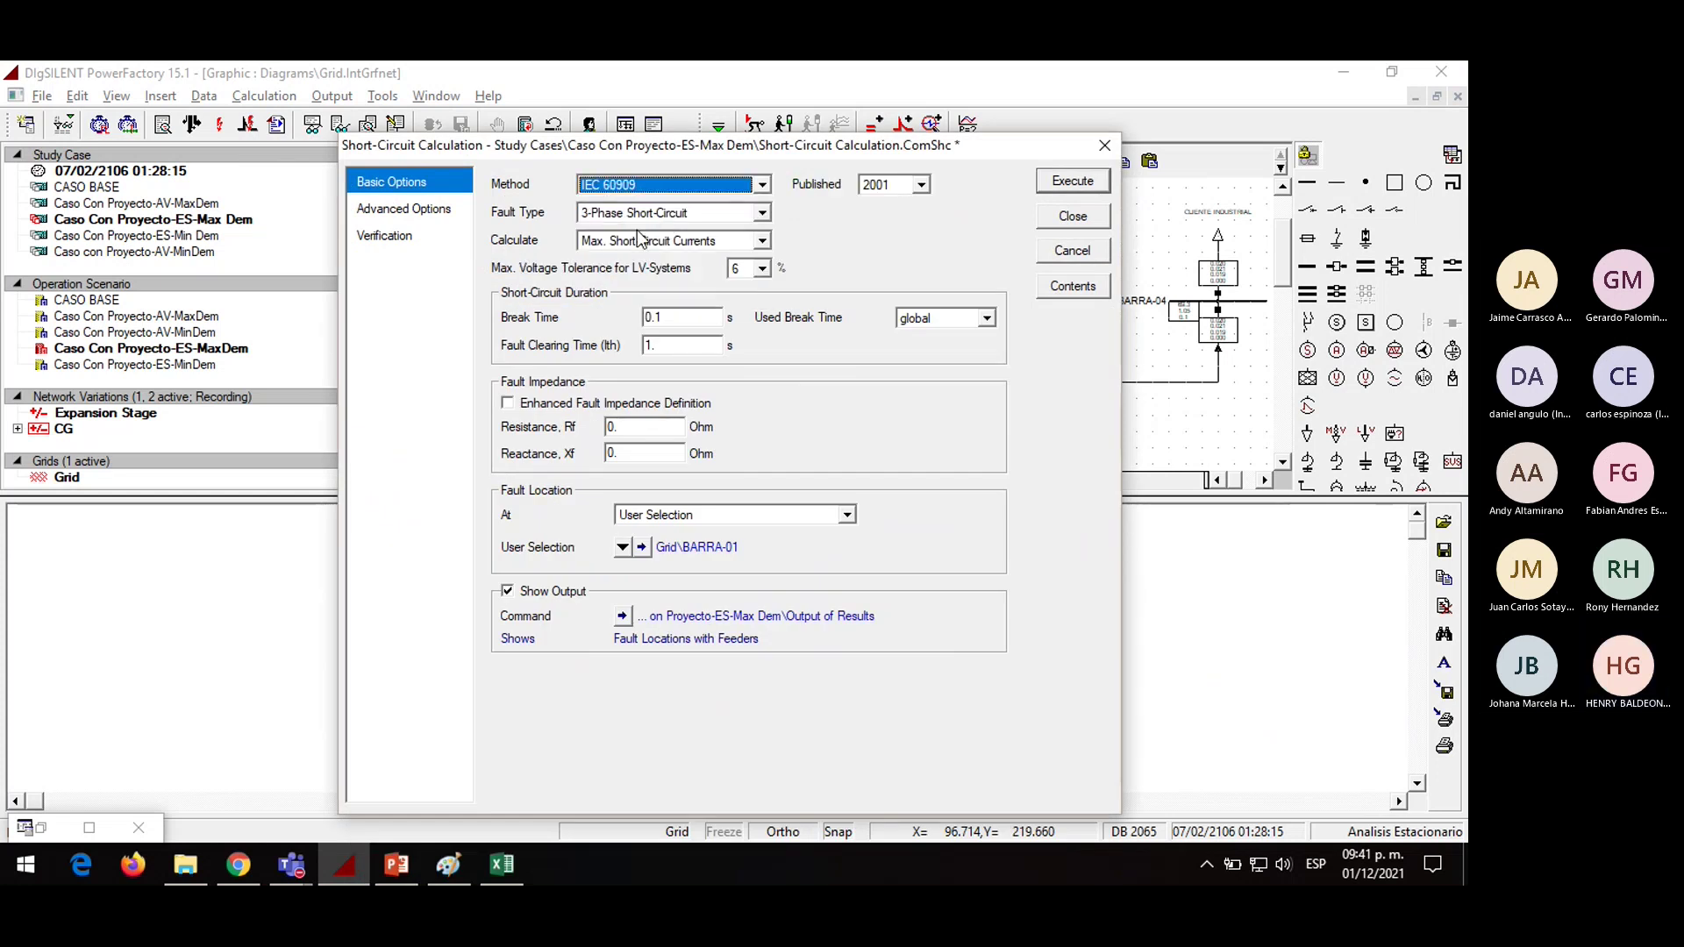
click(1086, 216)
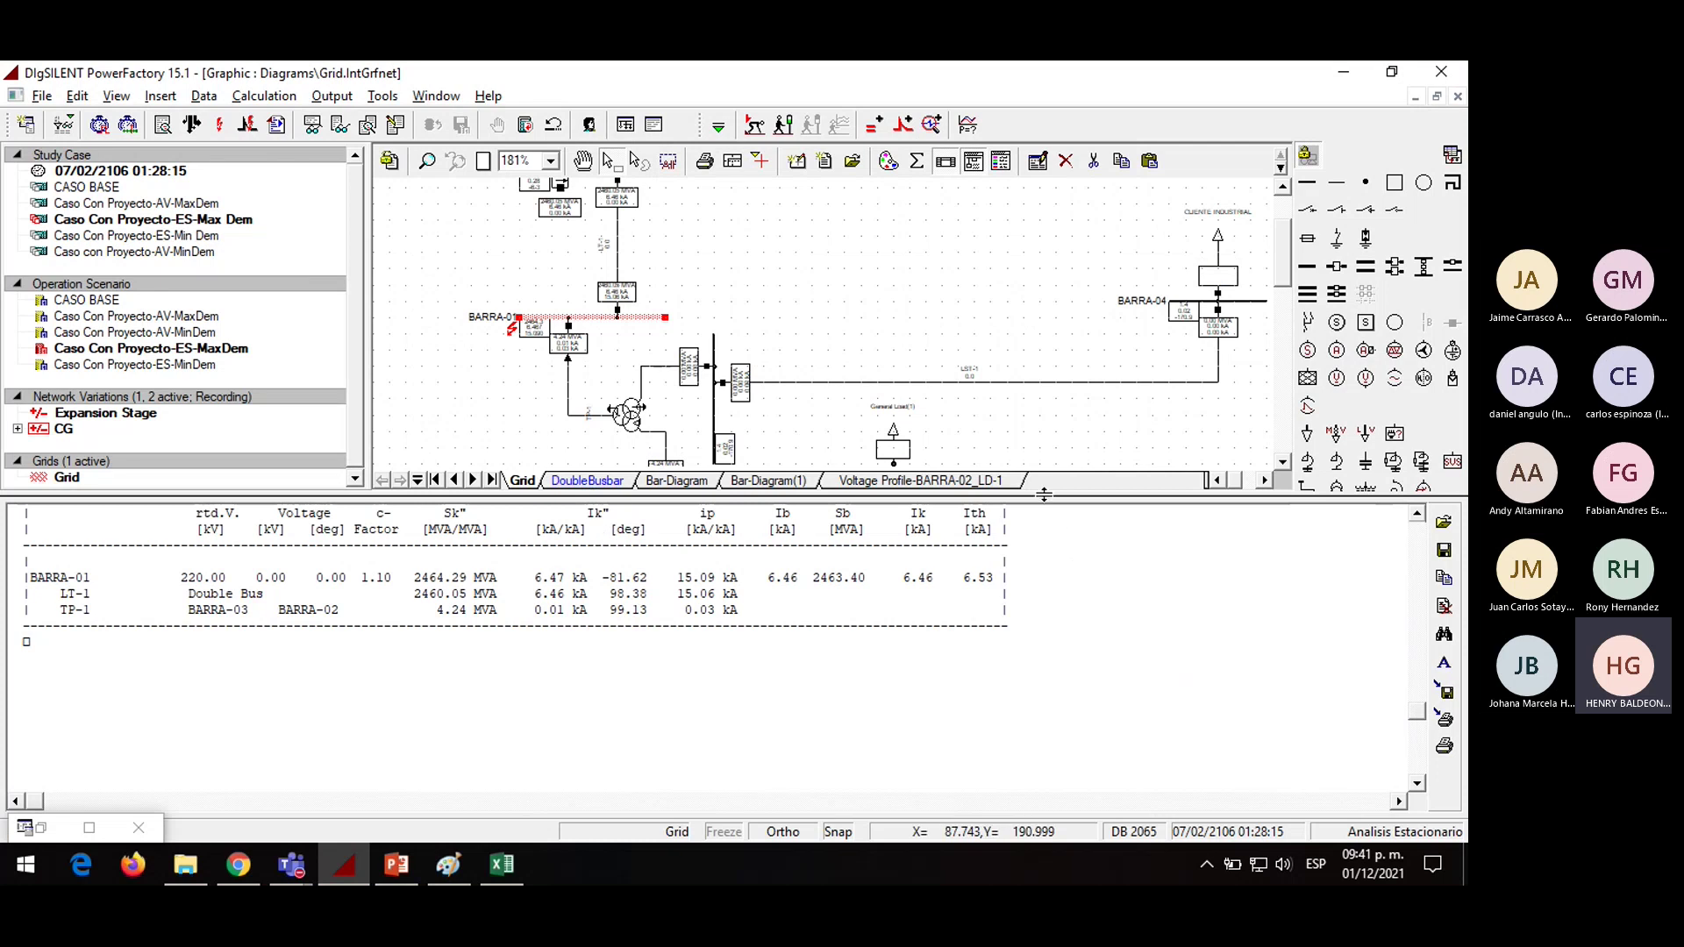
Examine the BARRA-01 fault report in the output window, including the contributions from LT-1 and TP-1
drag(1043, 665, 1044, 745)
drag(1042, 745, 963, 388)
scroll(720, 482, up, 2)
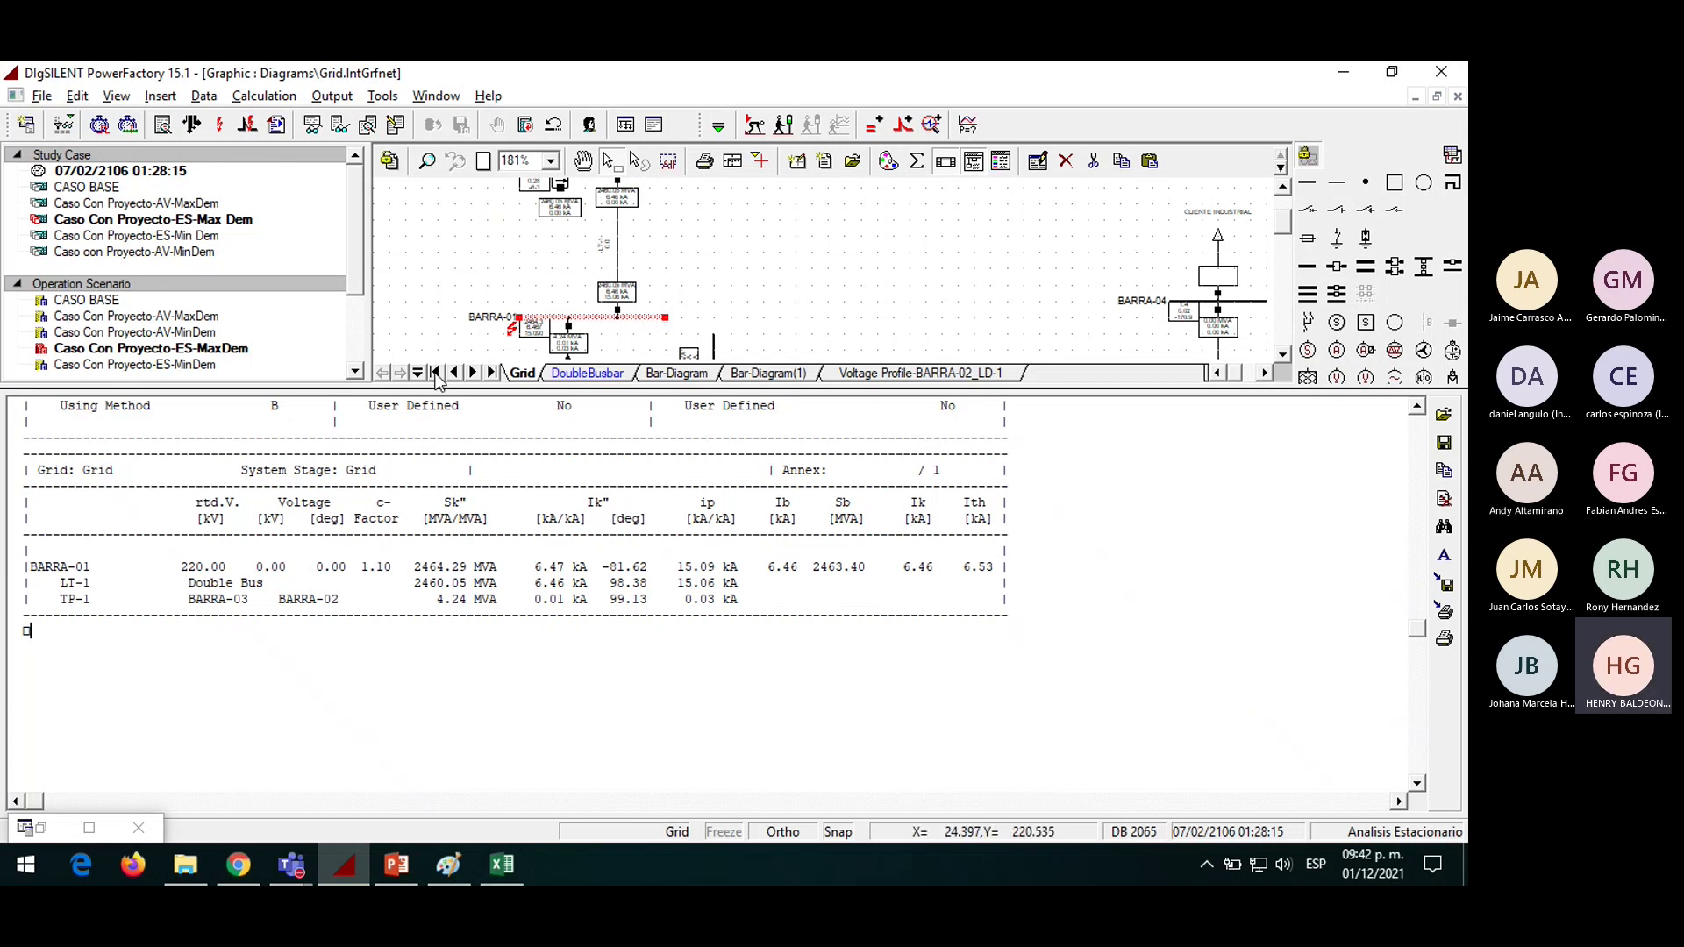
drag(421, 386, 523, 778)
Examine the BARRA-01 fault contributions in the diagram's result boxes around transformer TP-1, BARRA-02 and the LD-1 feeder
scroll(586, 600, down, 3)
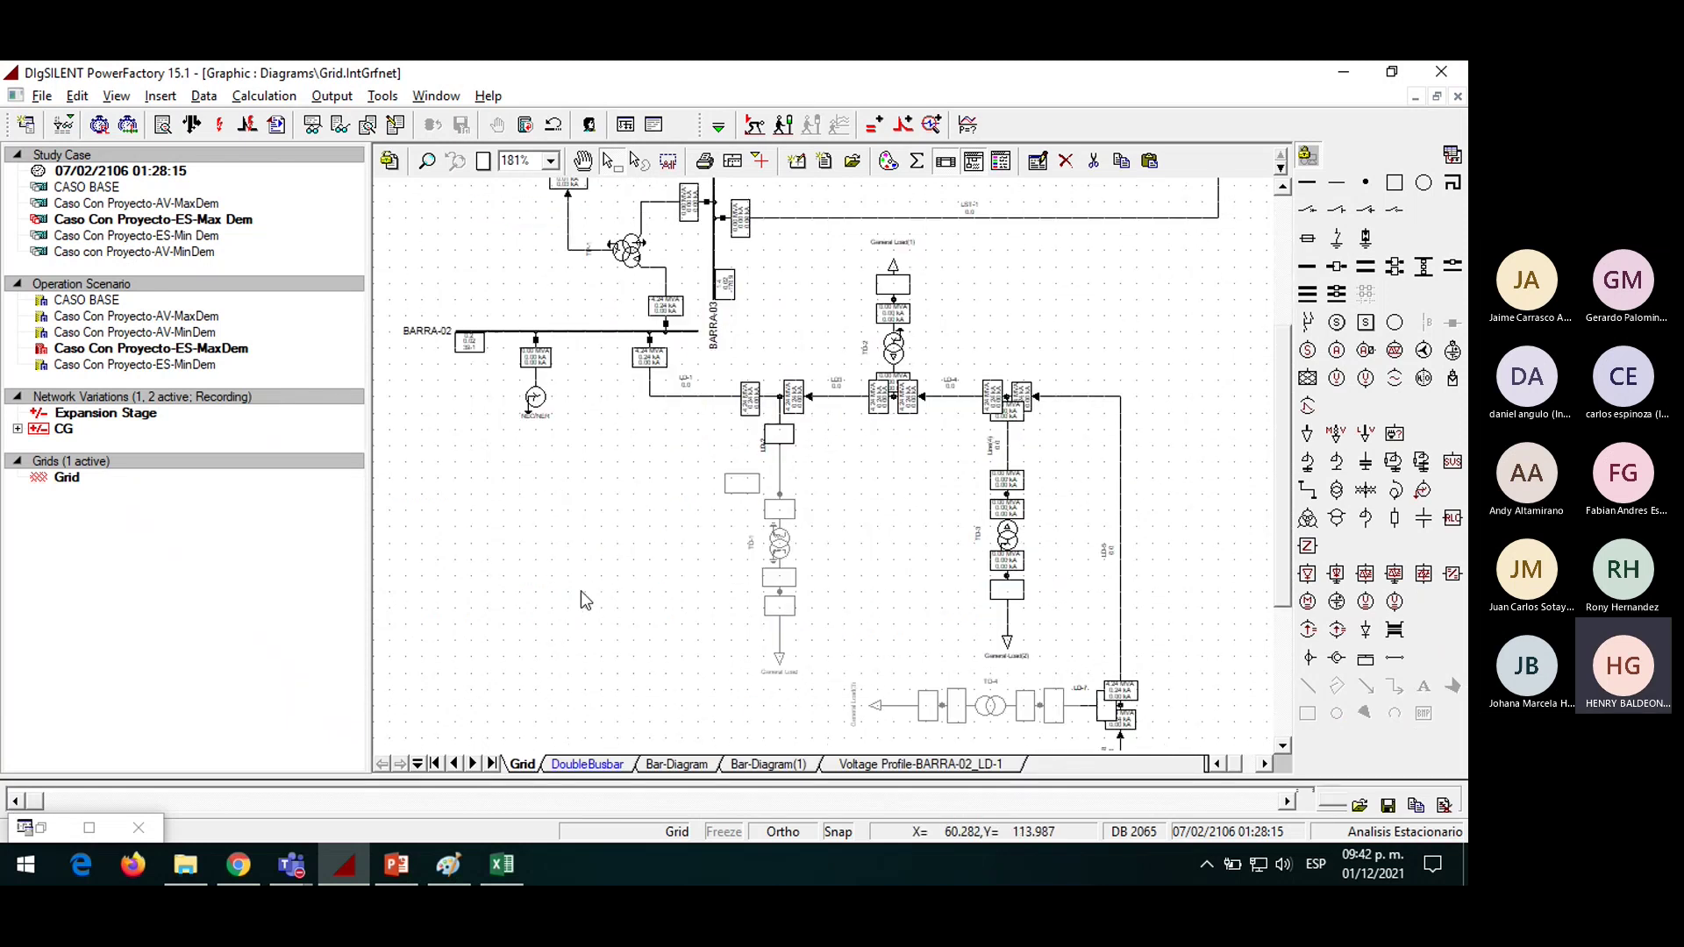
scroll(586, 600, up, 3)
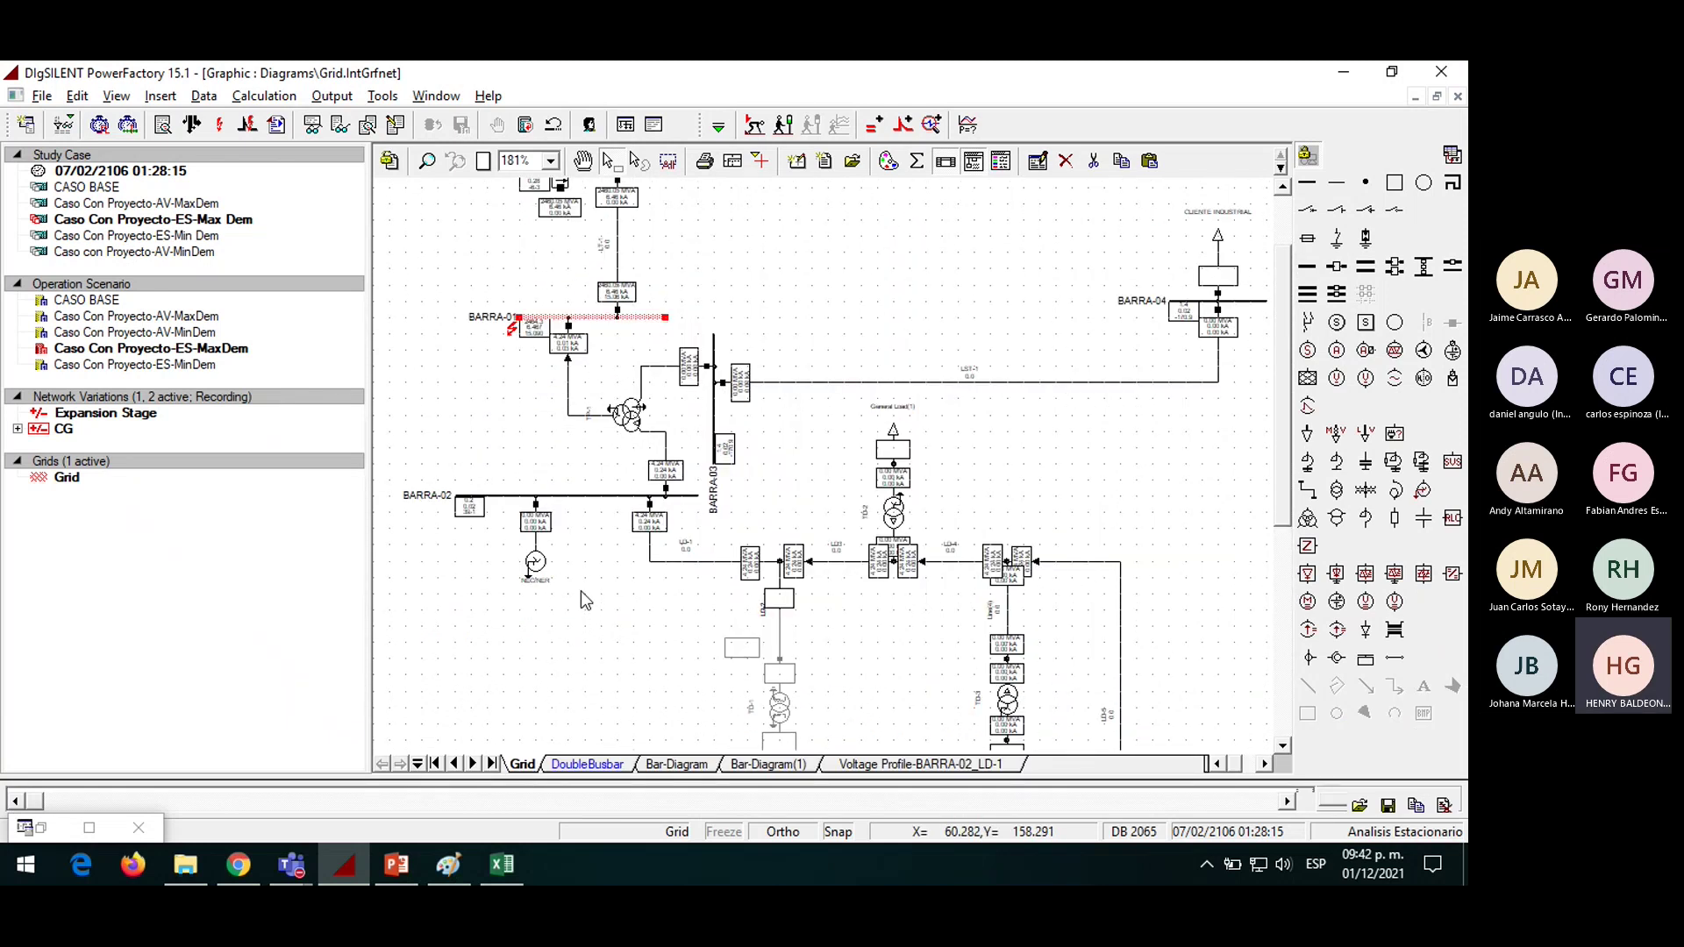
scroll(582, 598, up, 3)
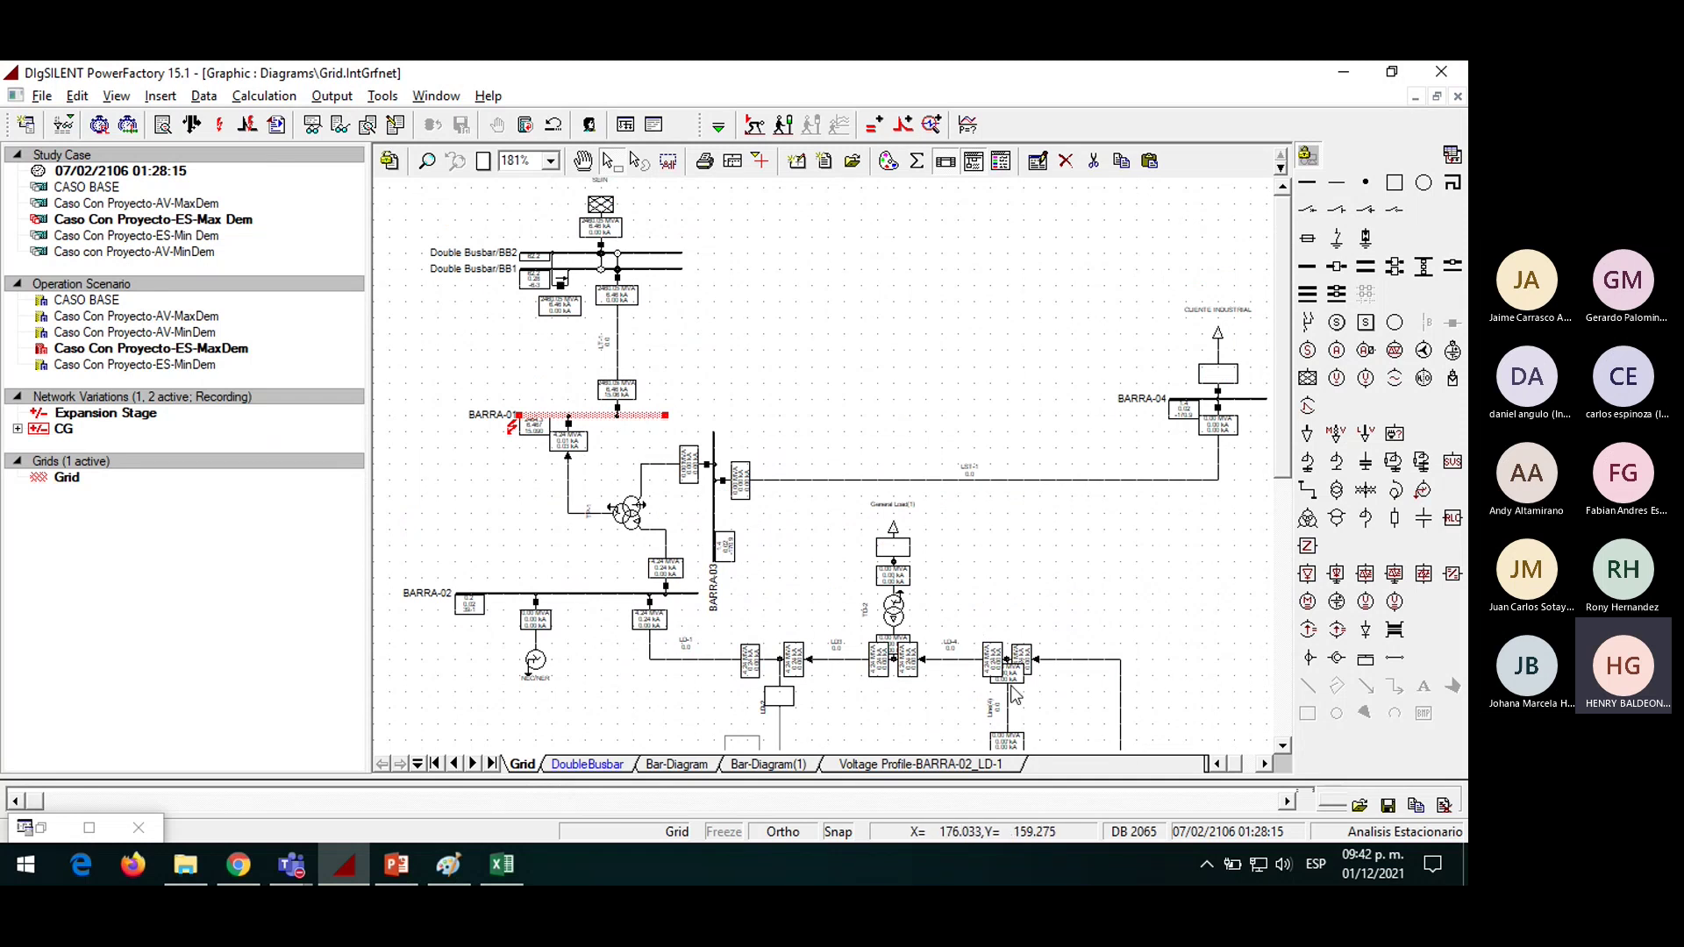
click(1264, 764)
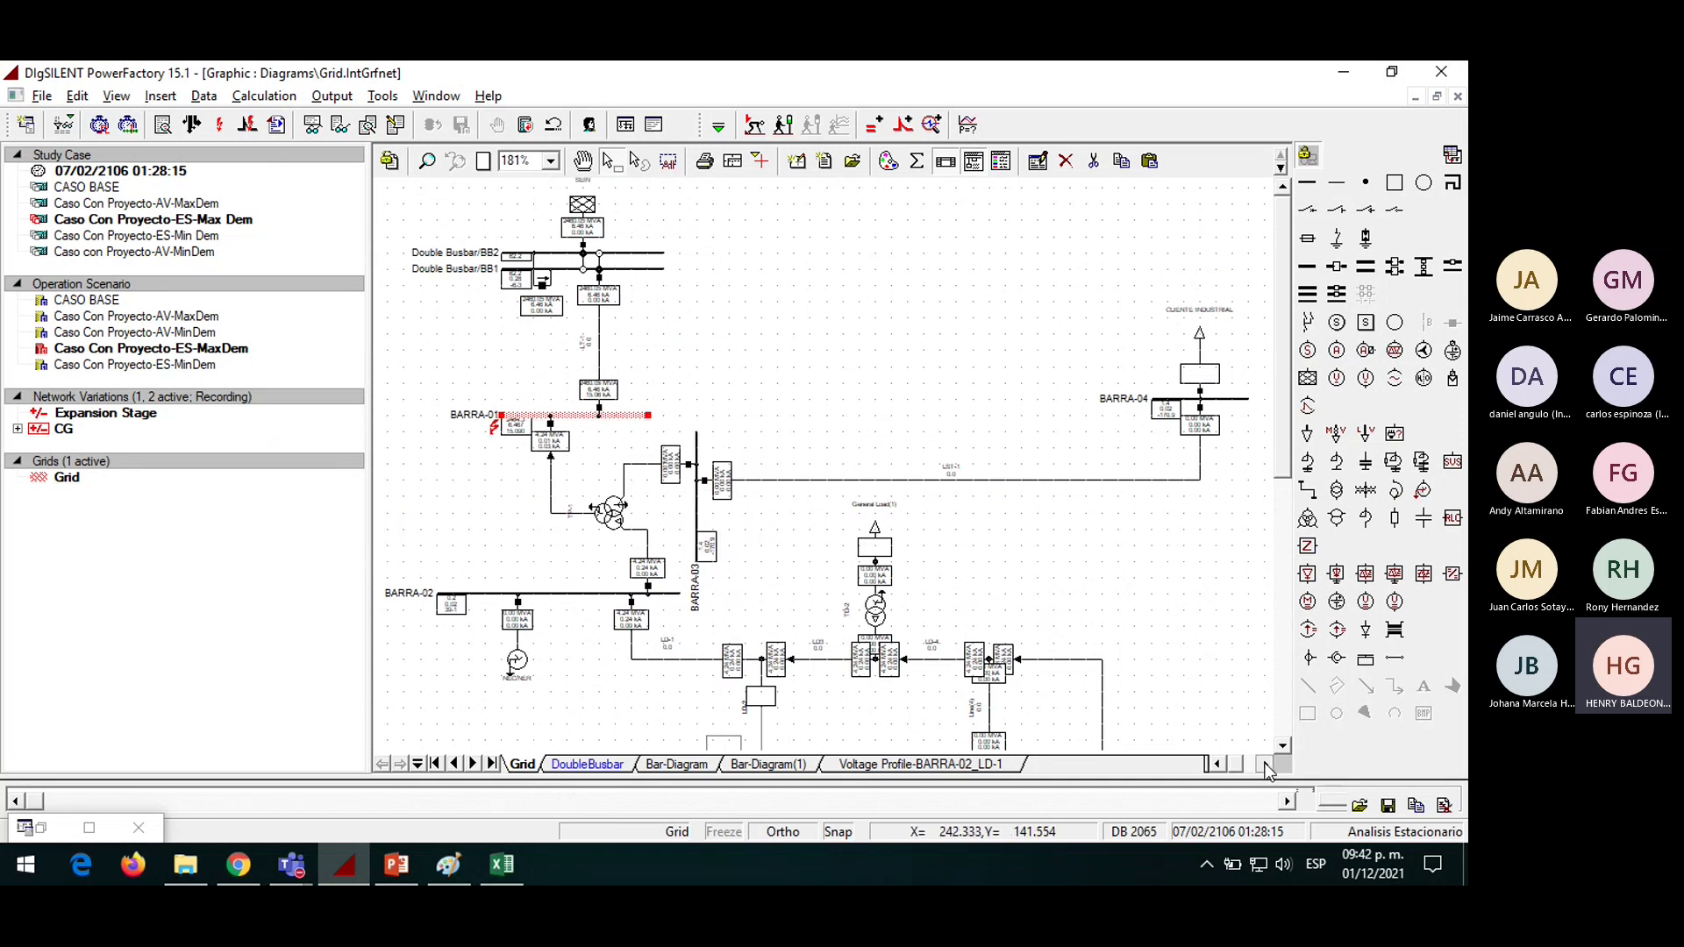
click(1215, 766)
scroll(821, 544, down, 5)
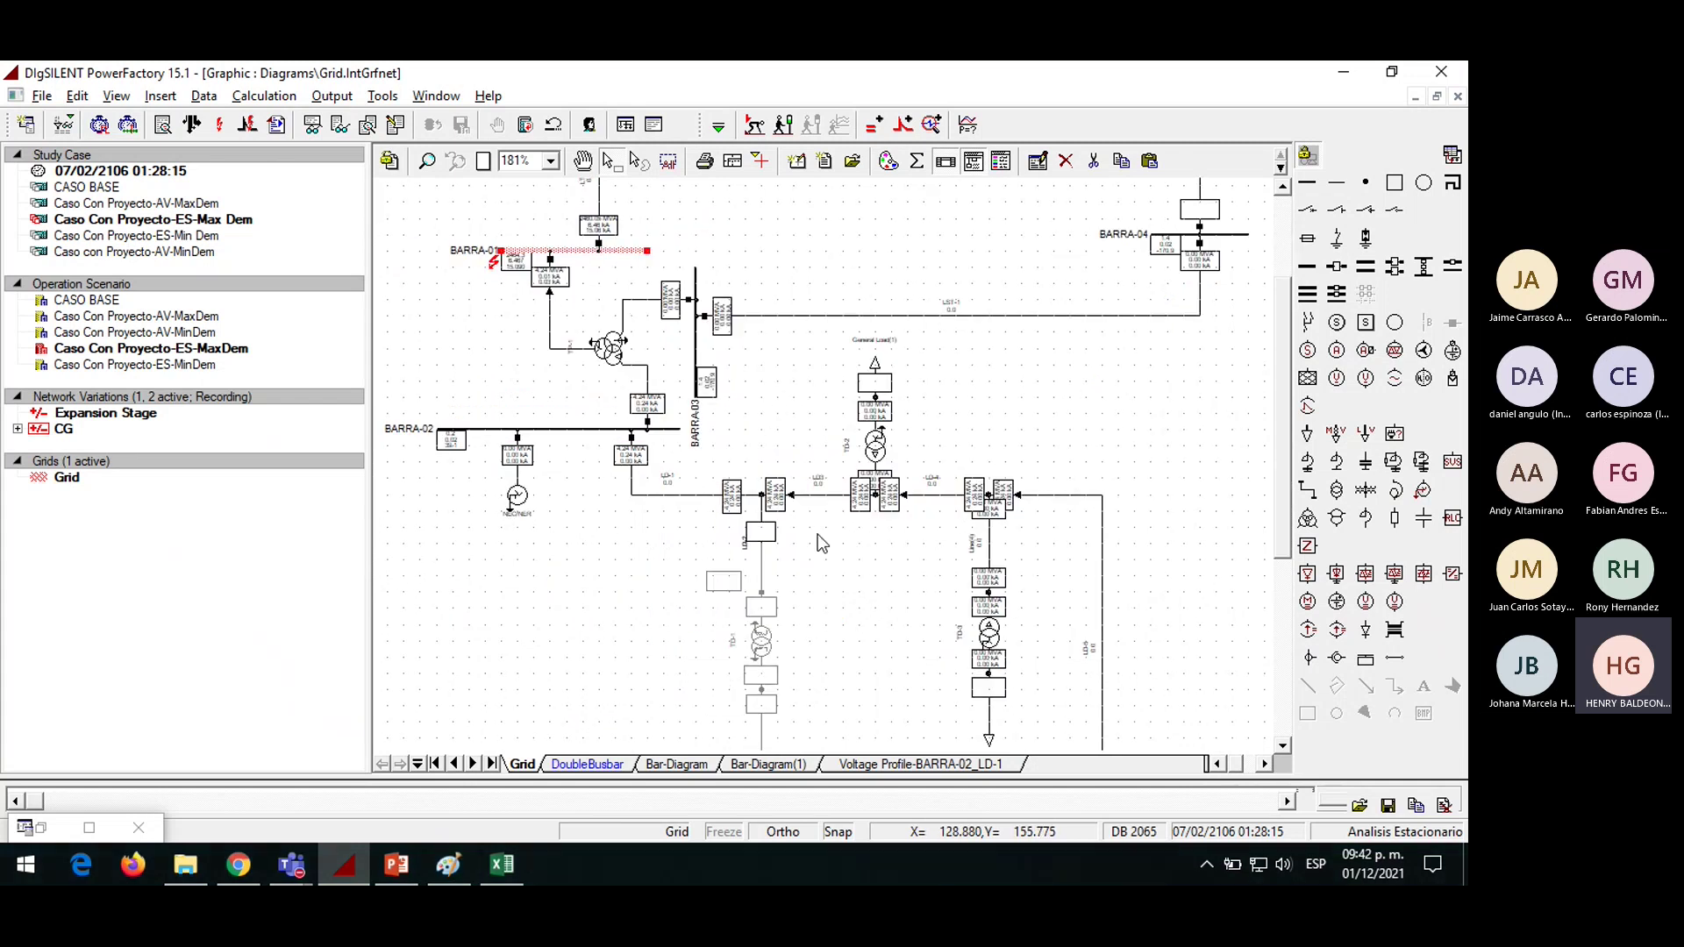
scroll(821, 543, down, 8)
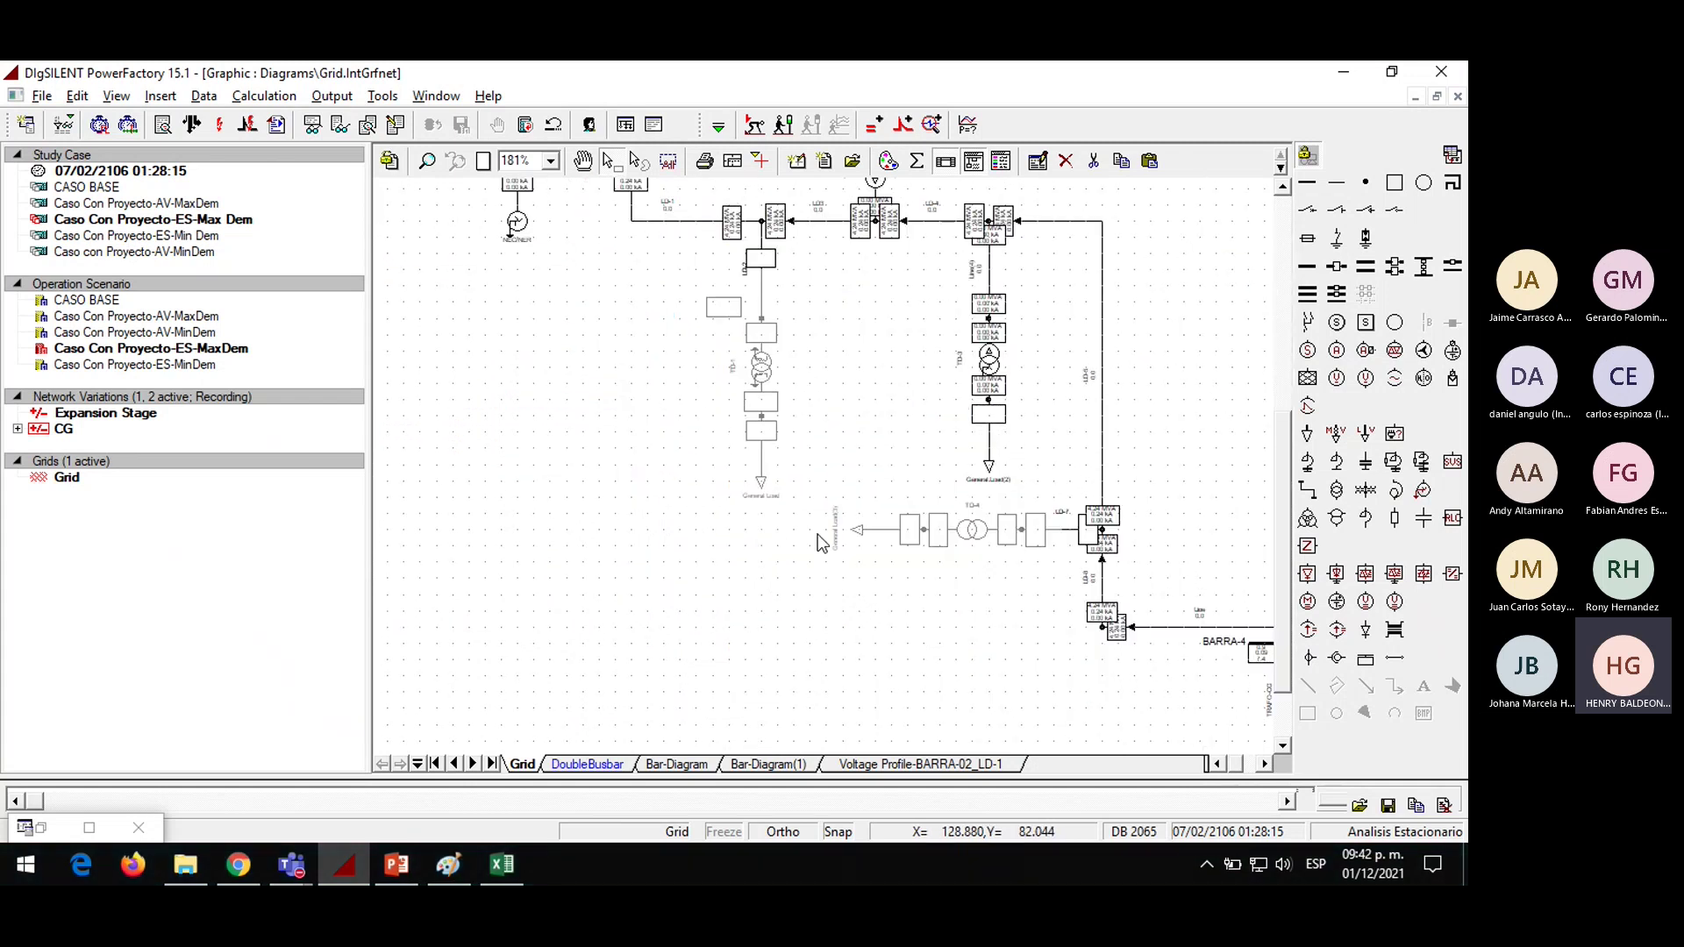
click(488, 165)
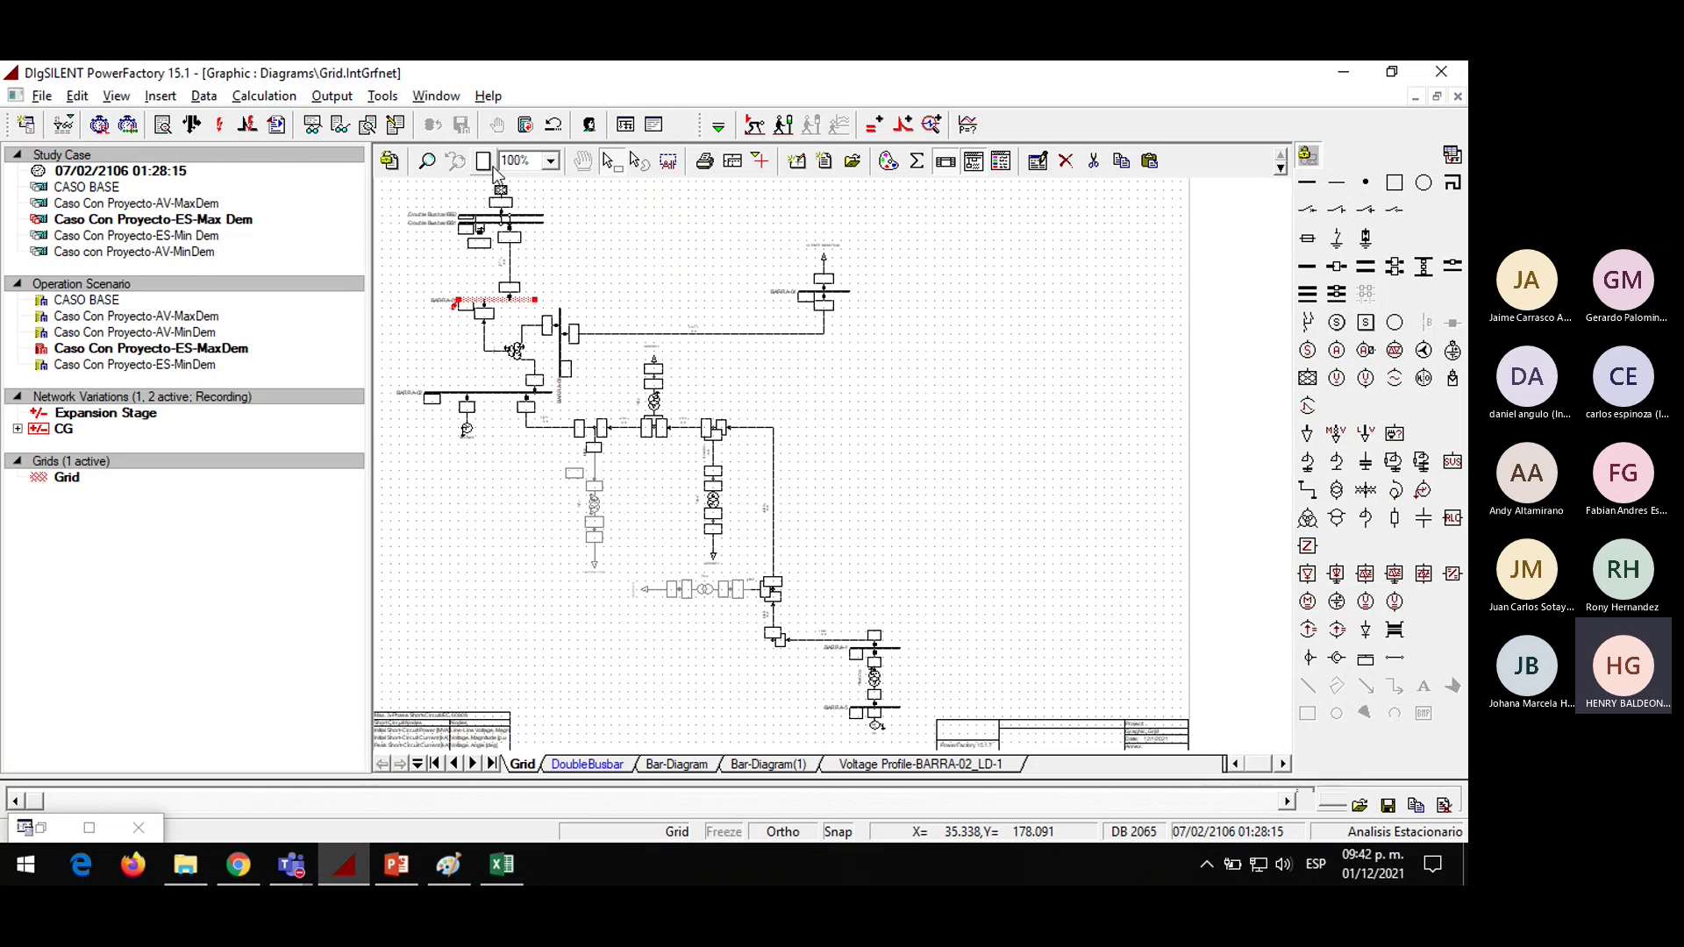
click(428, 163)
drag(444, 289, 683, 474)
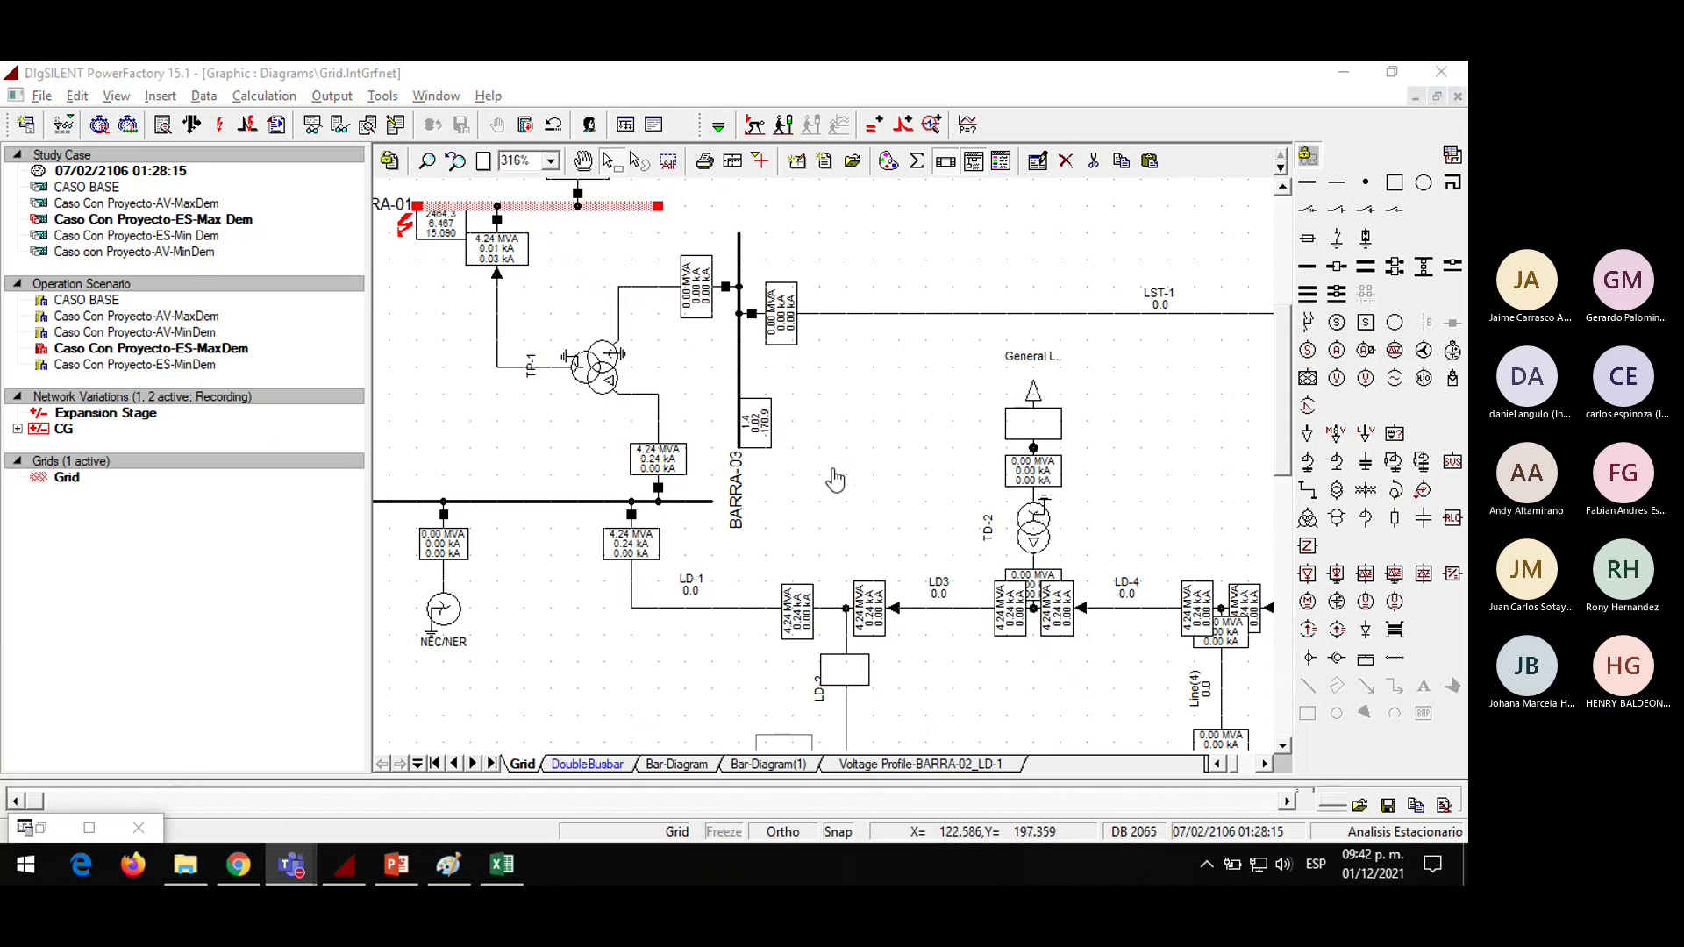
click(834, 480)
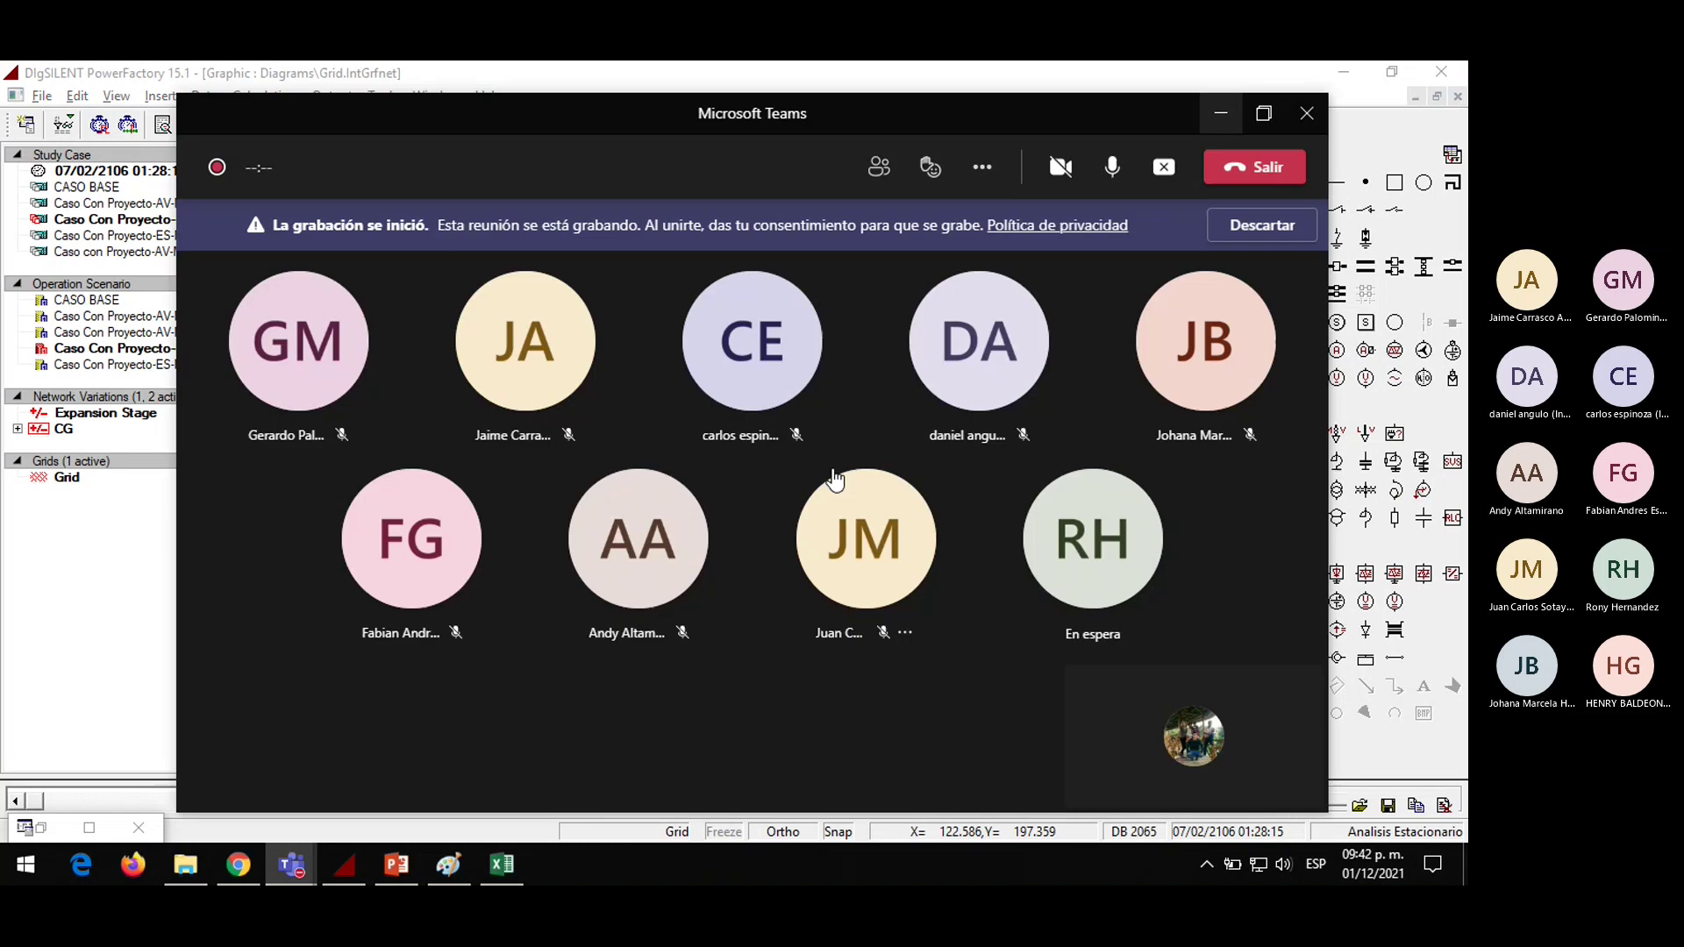
click(1220, 118)
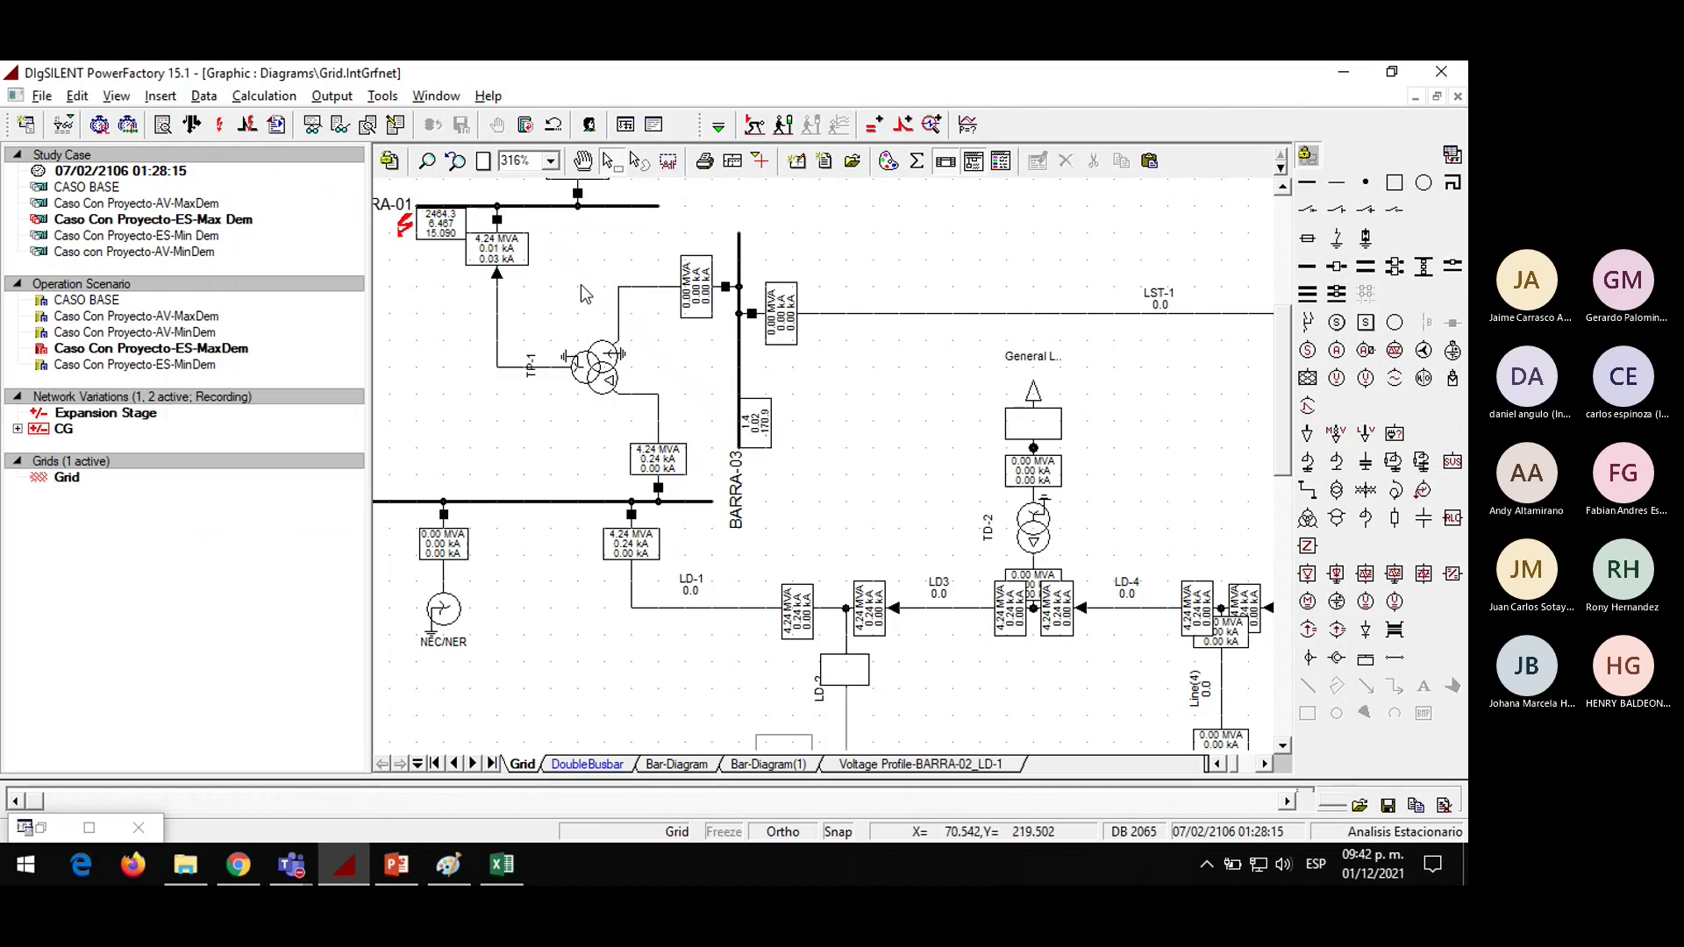
click(482, 163)
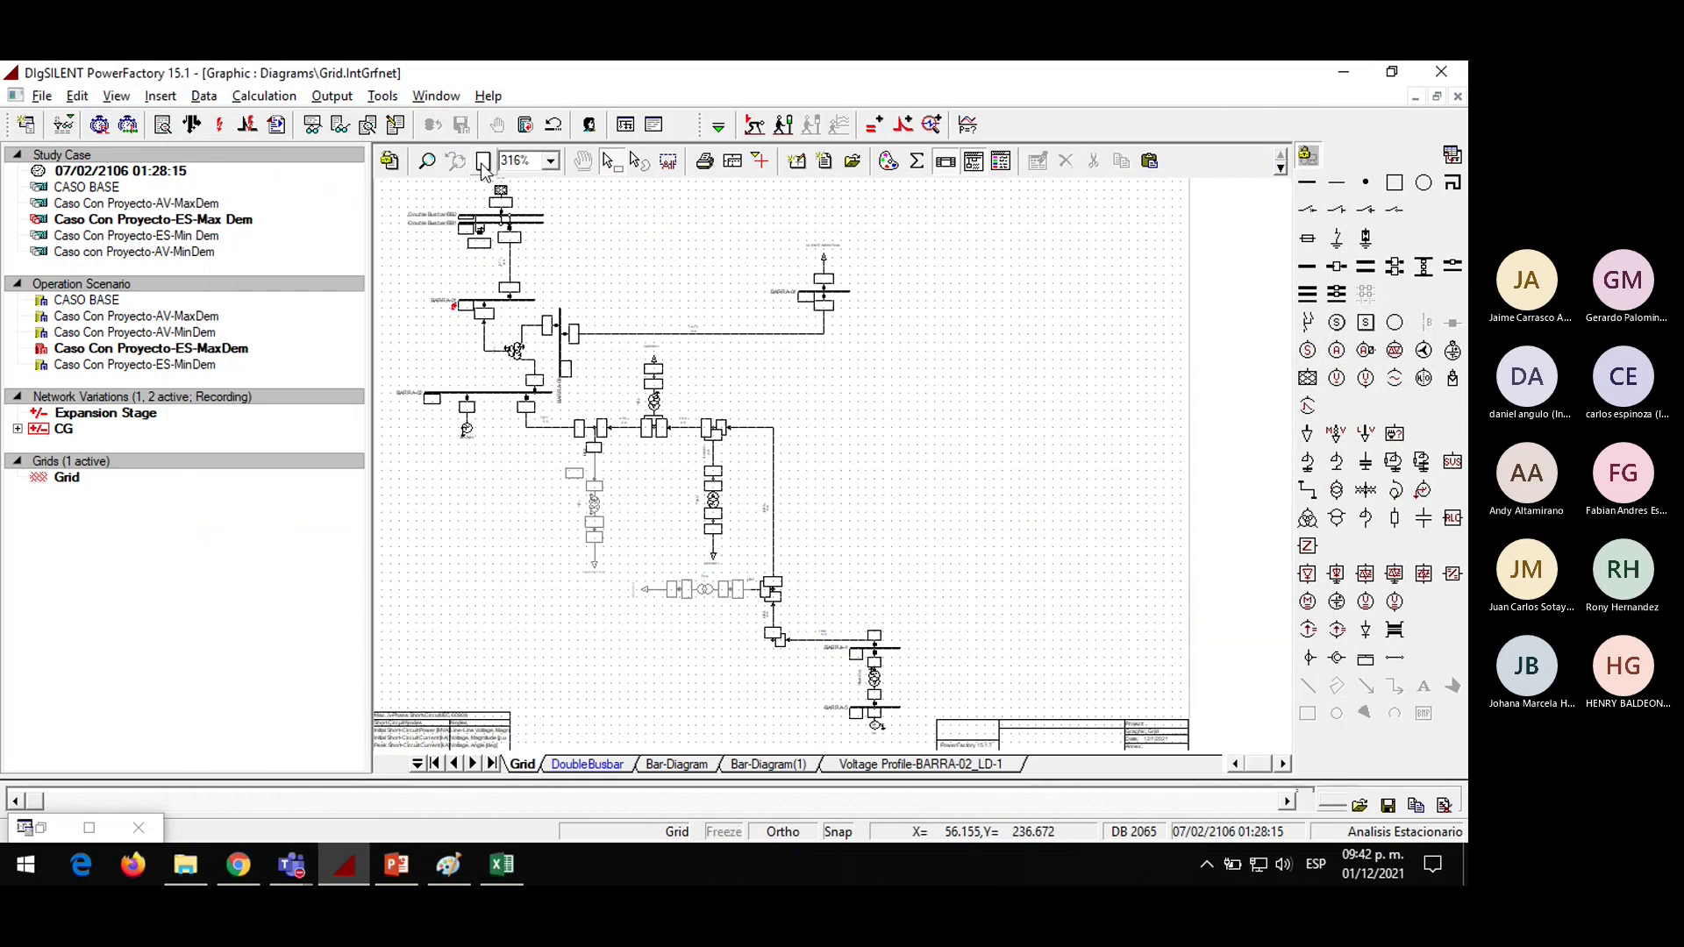
click(1379, 719)
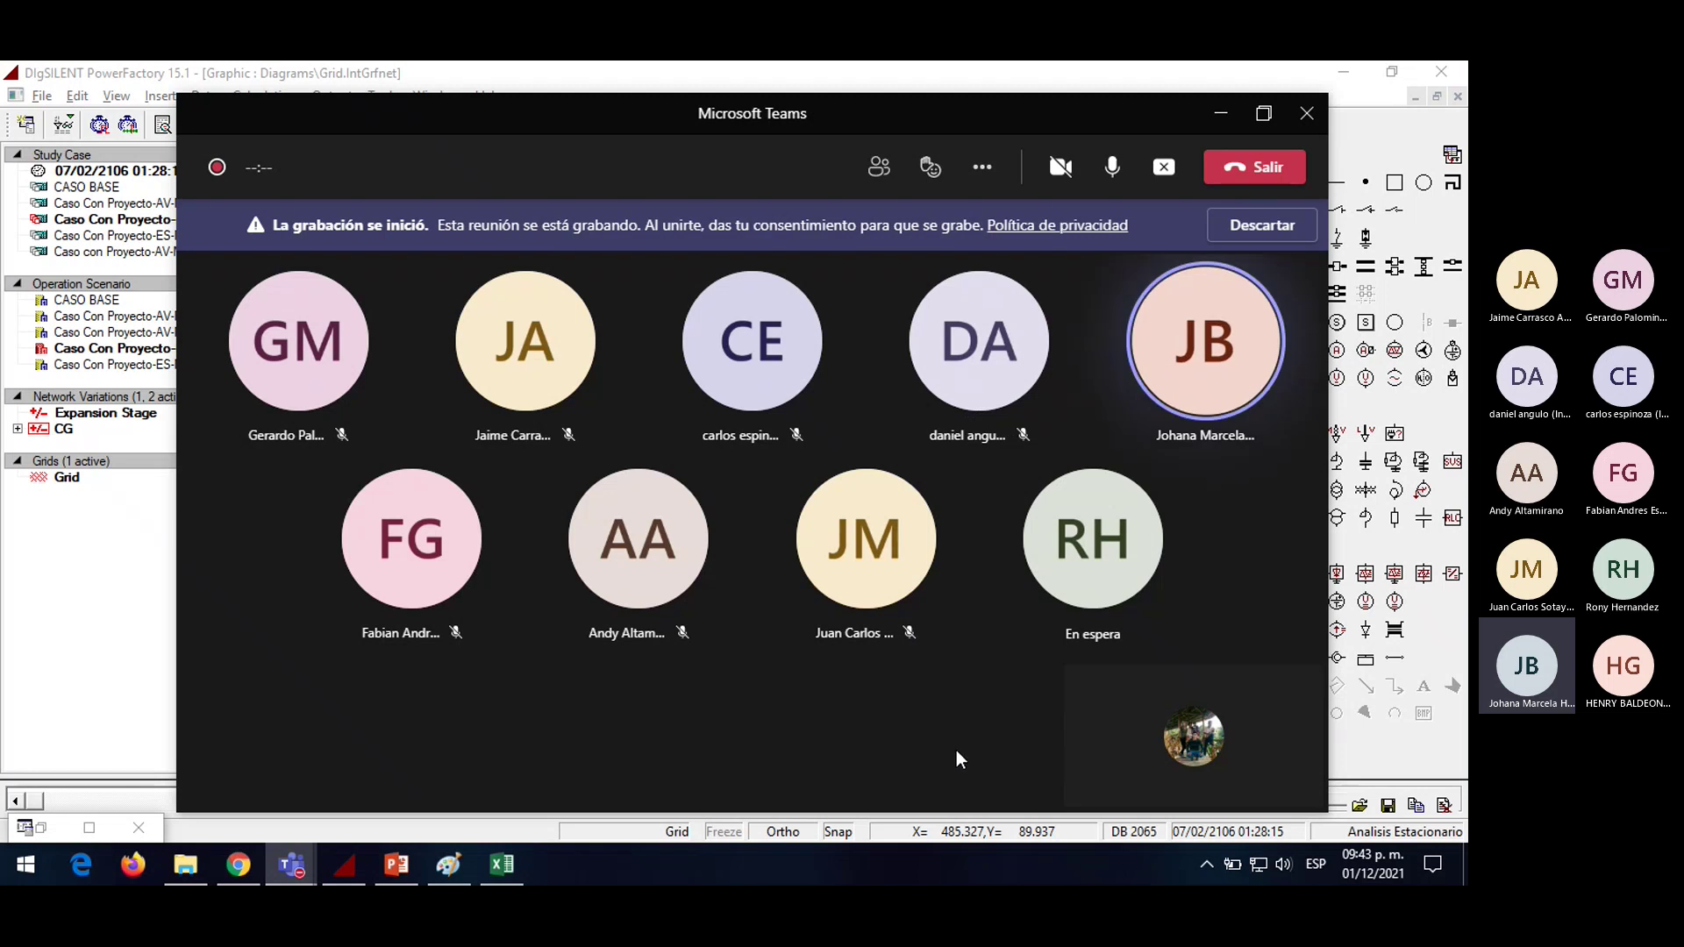
click(1210, 128)
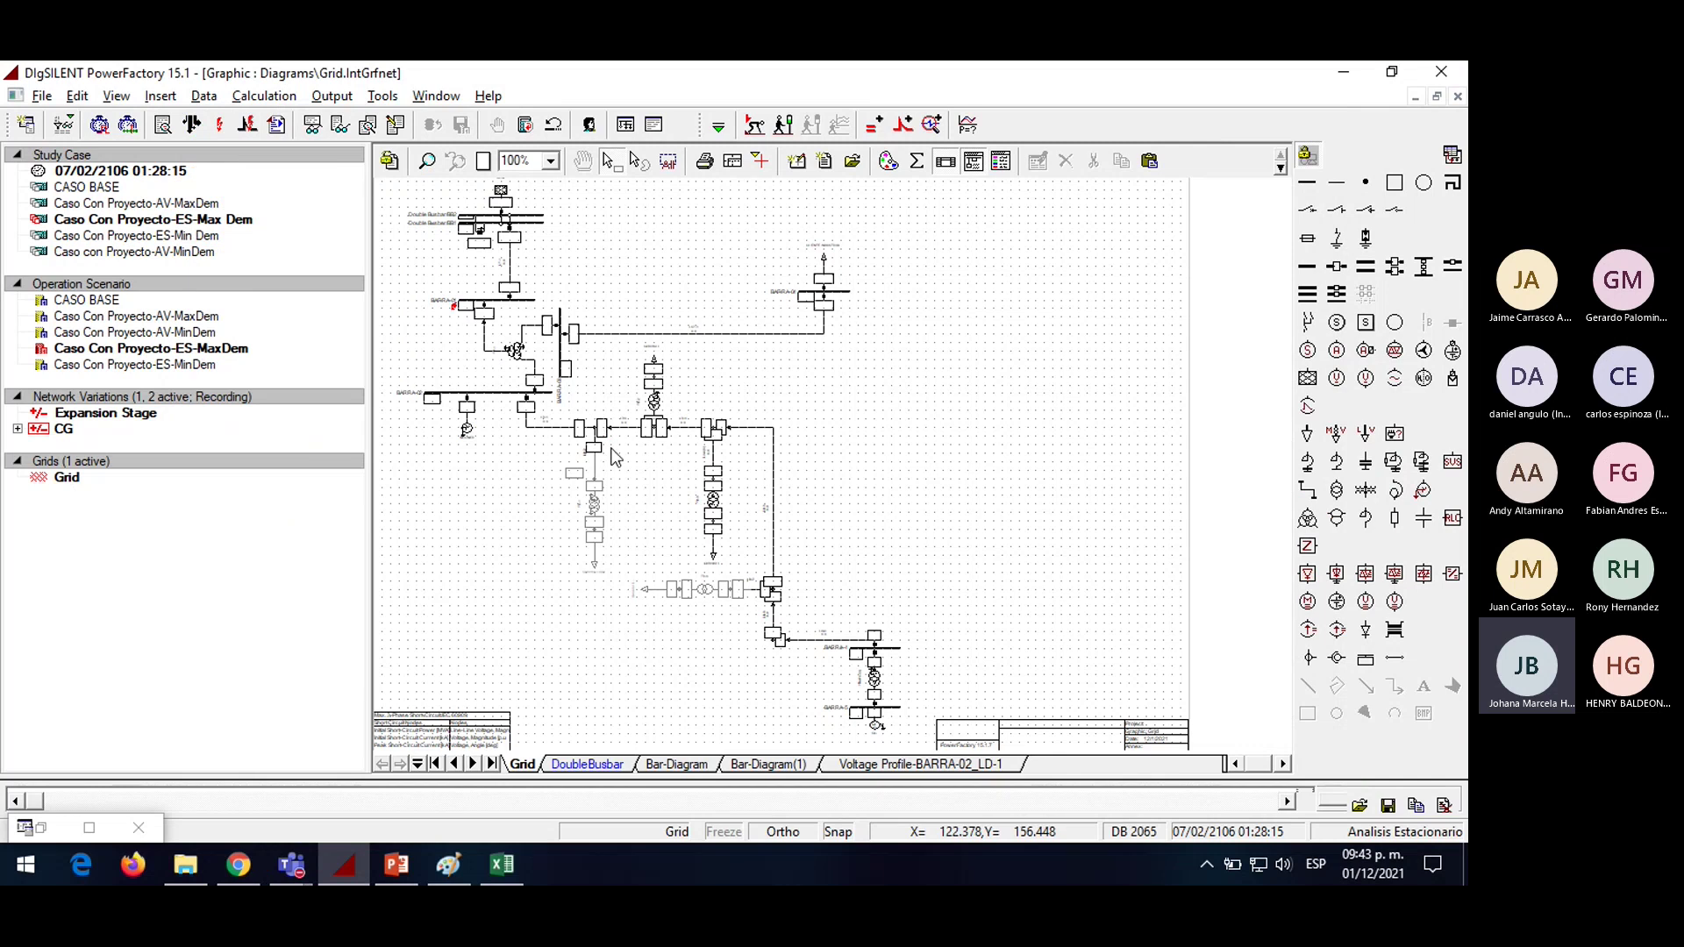
Reopen the short-circuit calculation for BARRA-01 and set its method to complete
click(427, 161)
drag(406, 188, 565, 459)
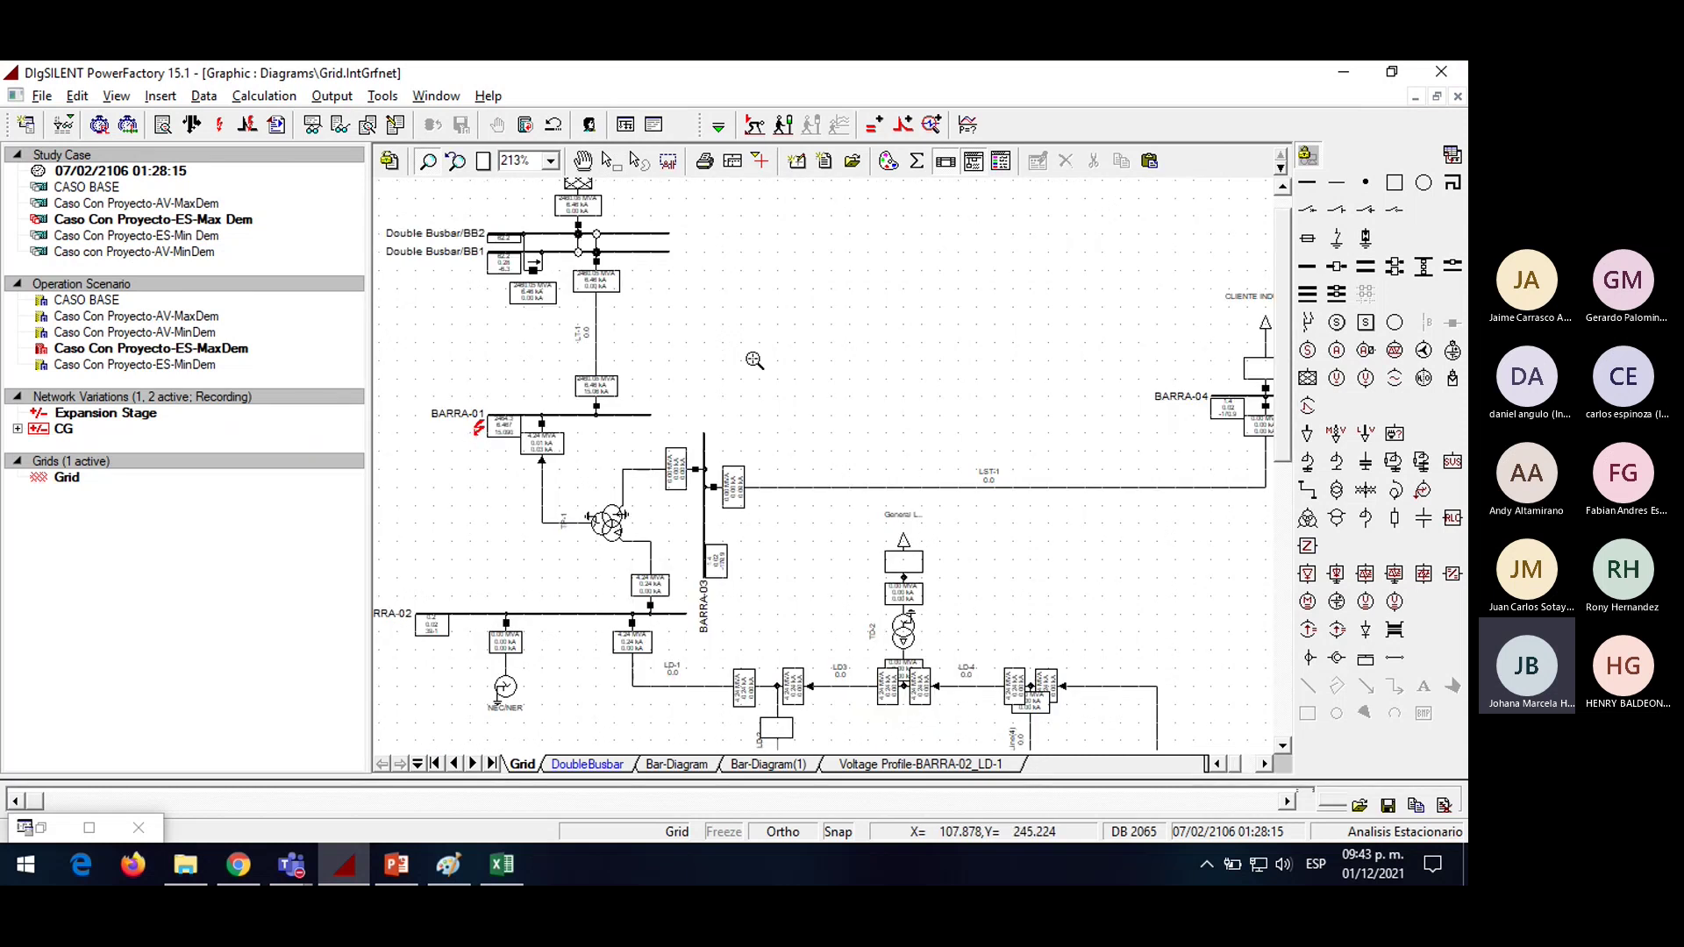
key(Escape)
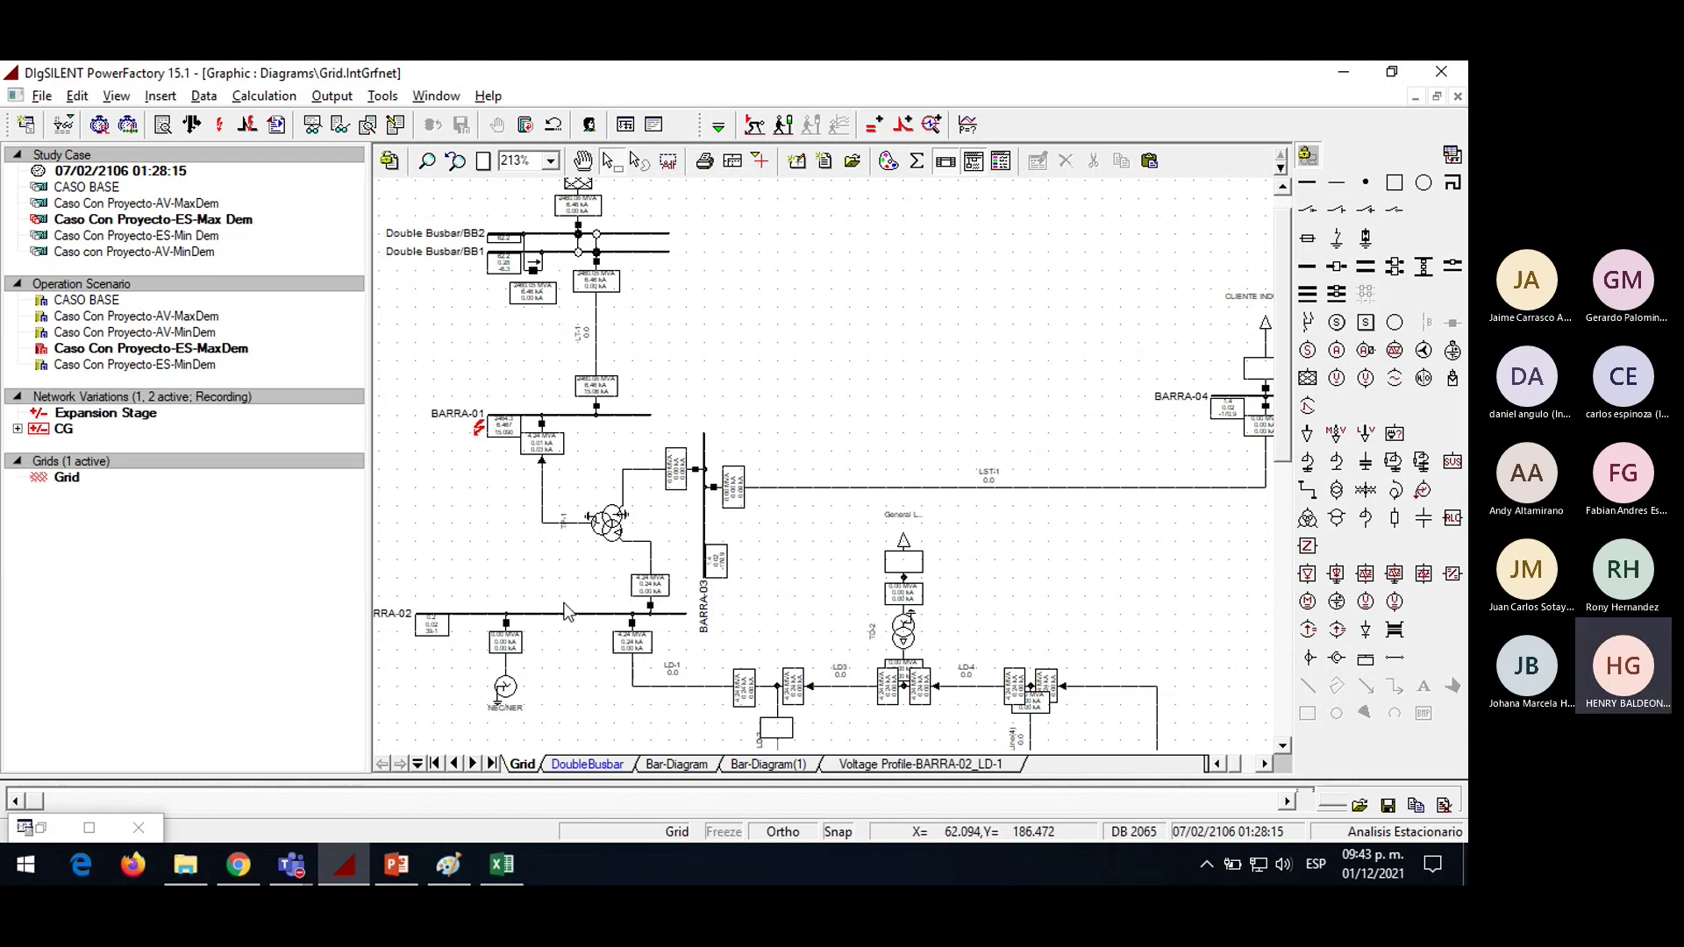
click(219, 135)
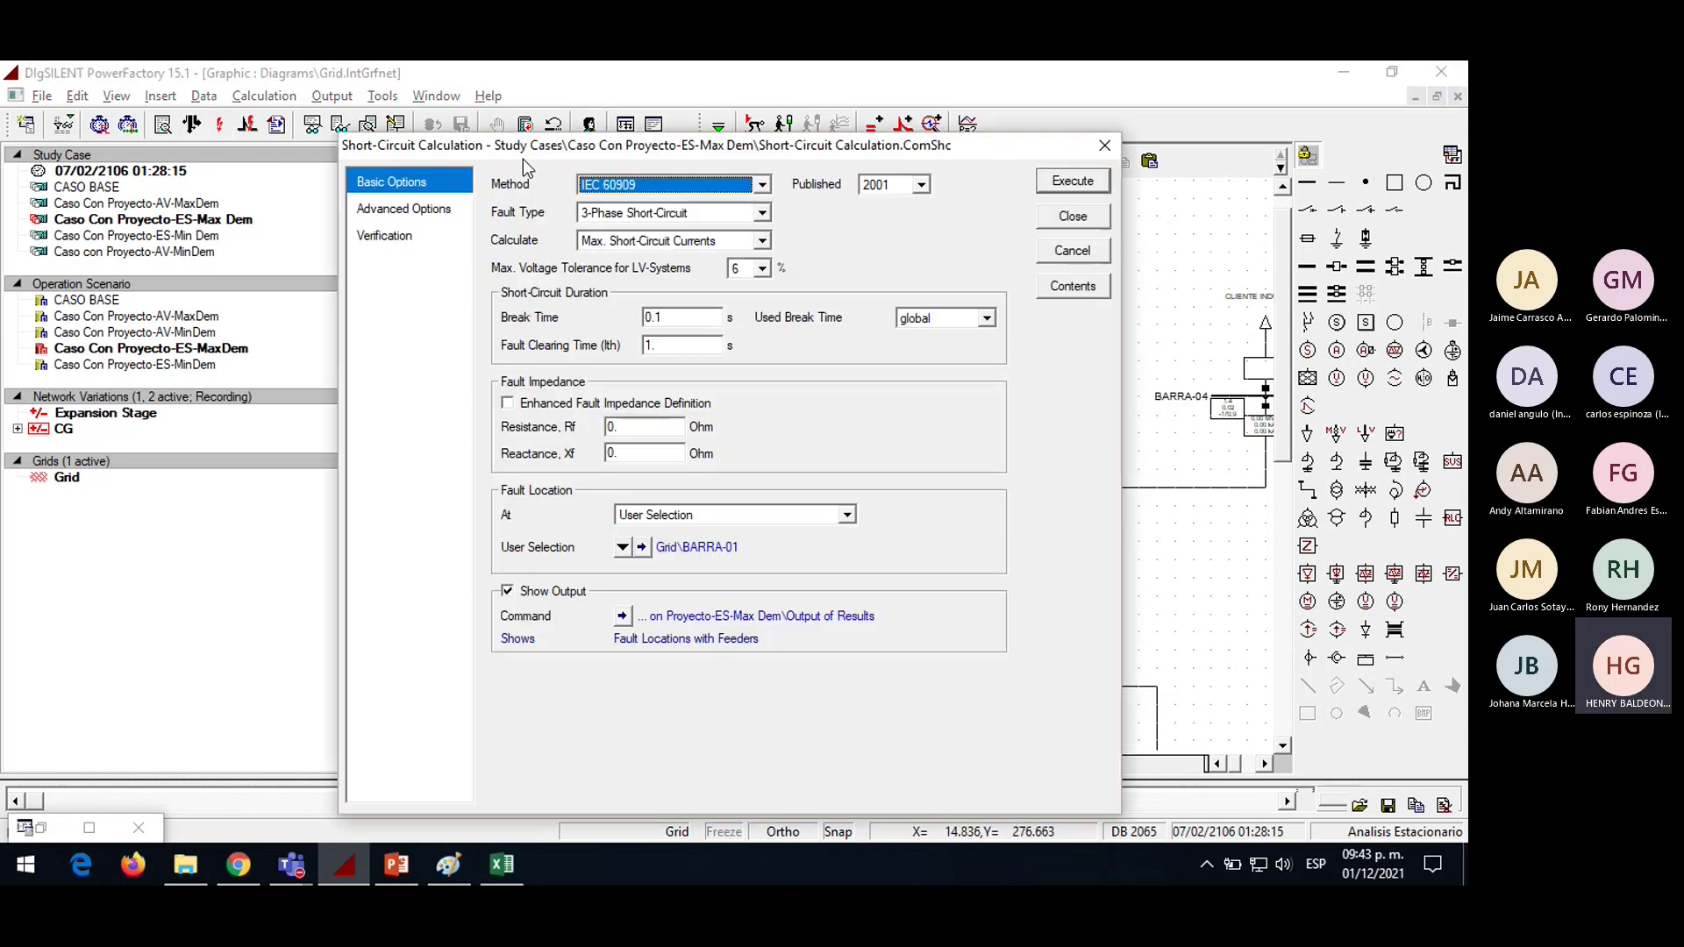
drag(604, 91, 901, 110)
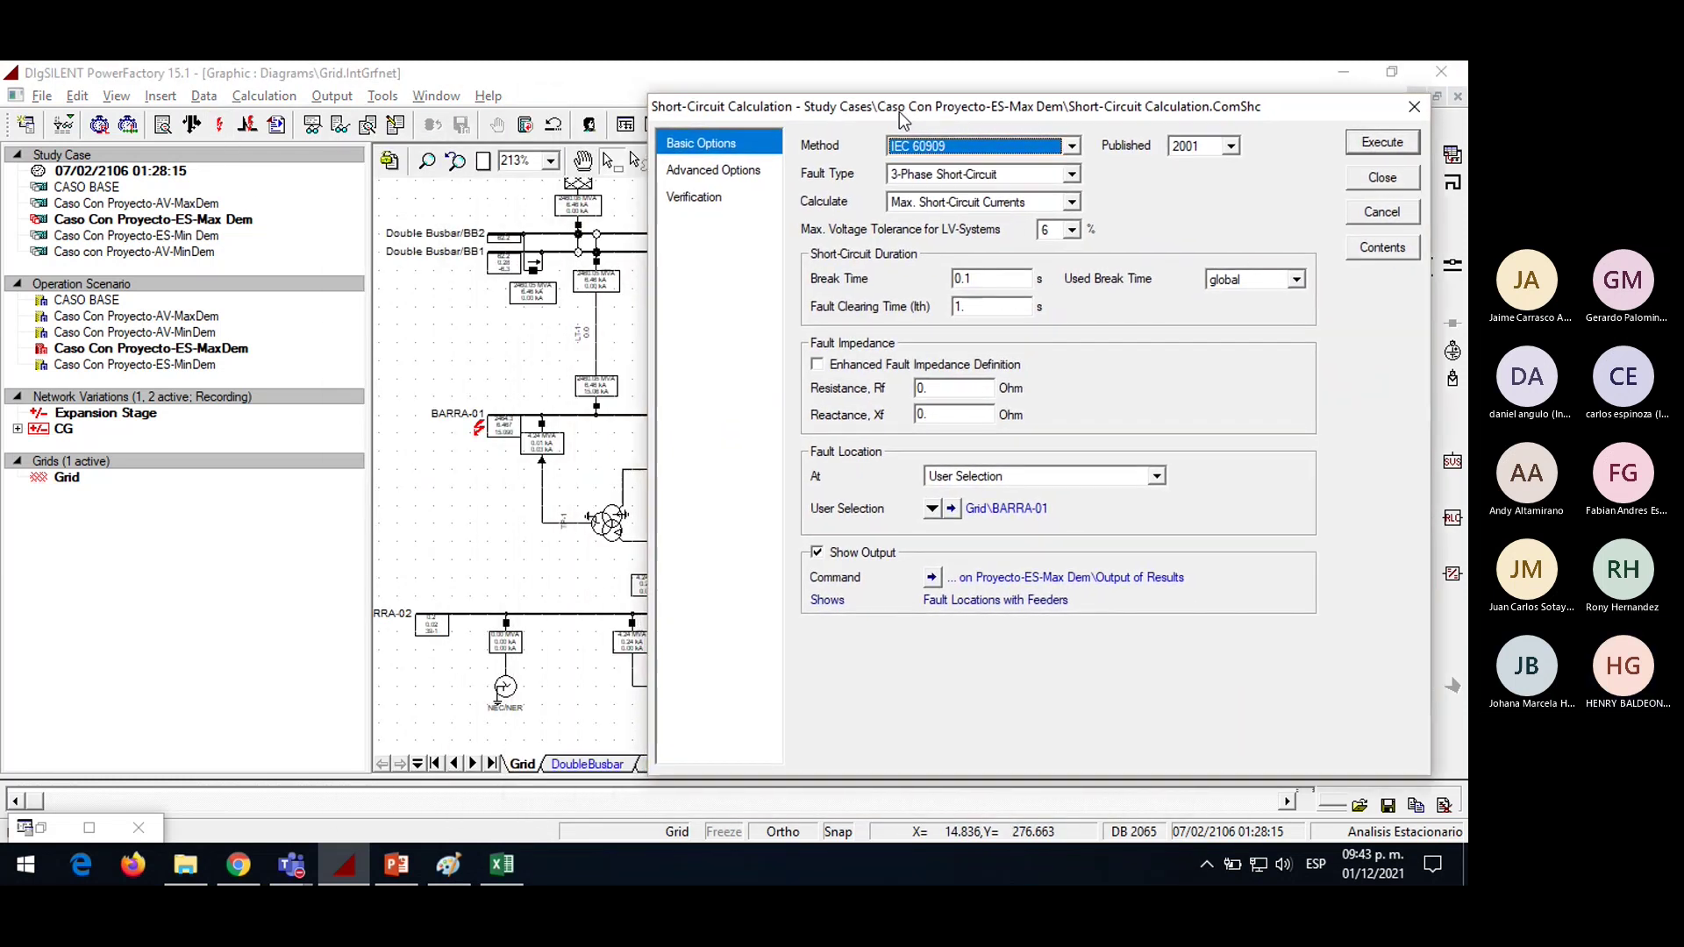
click(921, 147)
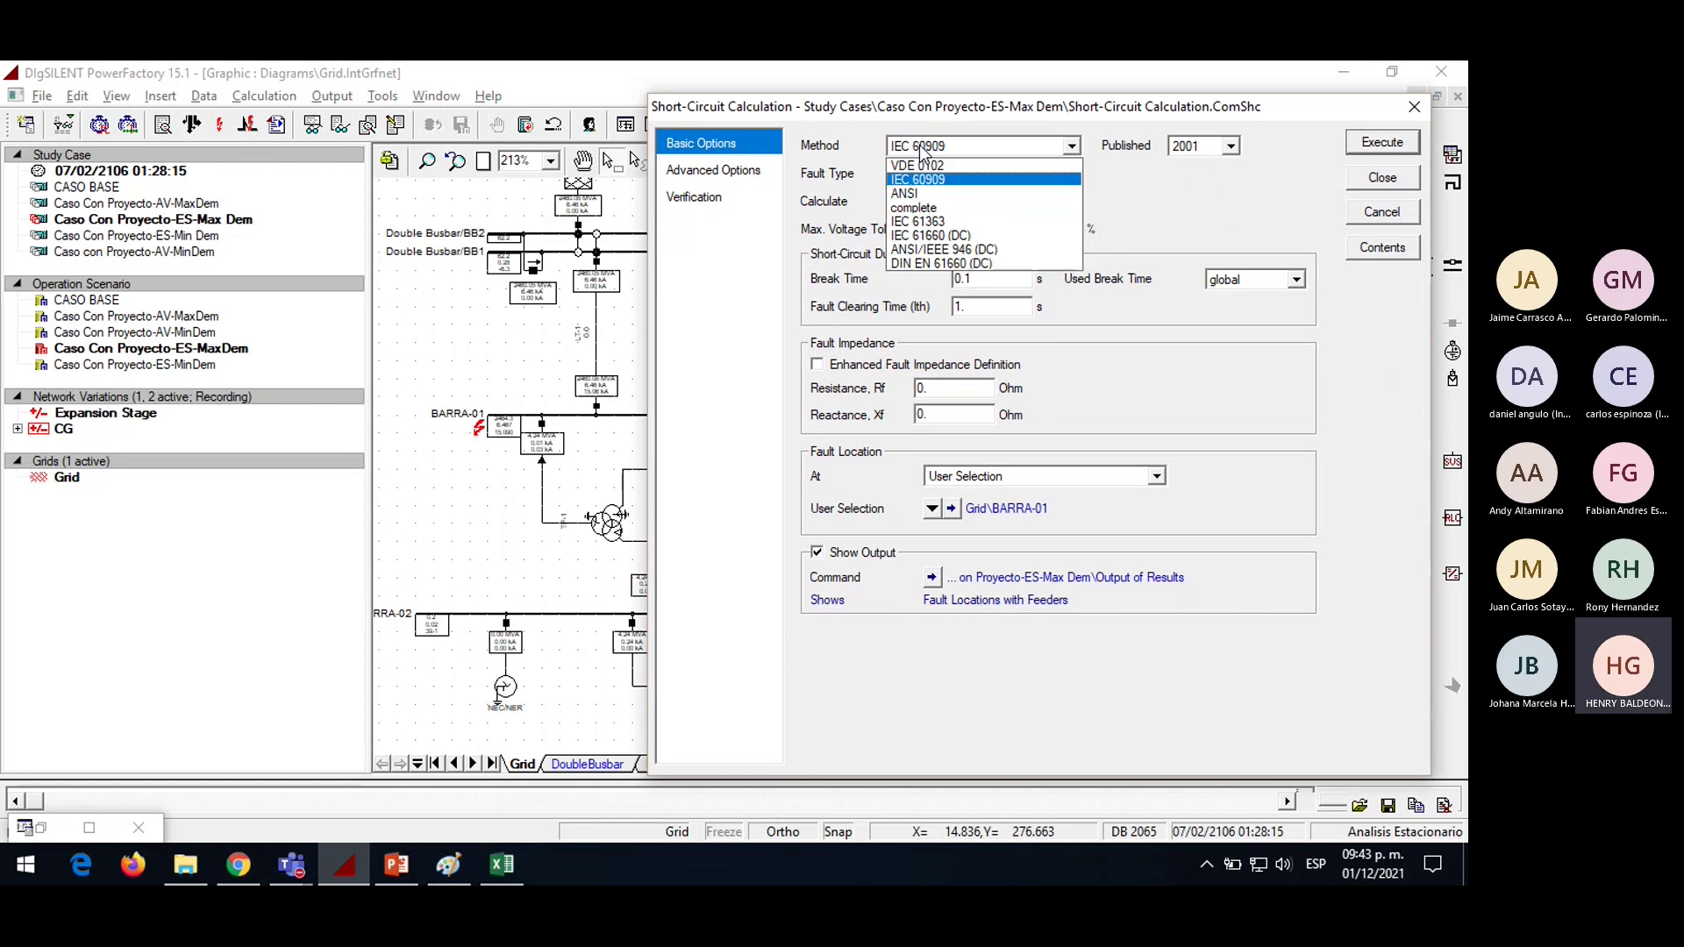
click(920, 208)
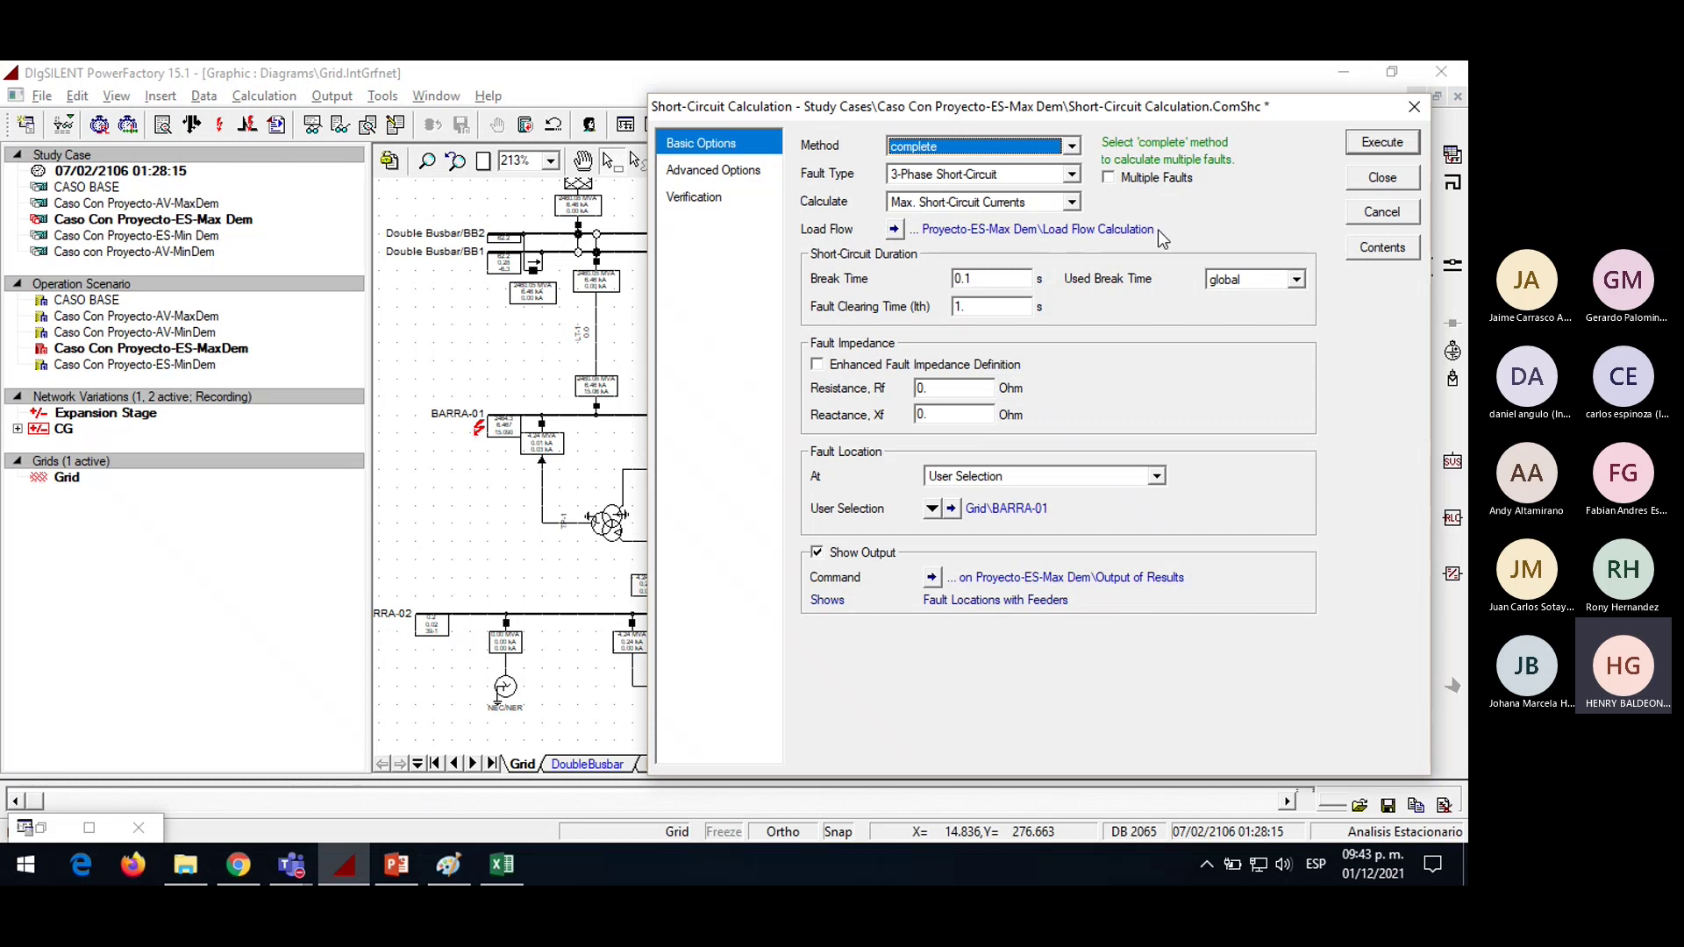
Check the calculation method in the load flow command linked to the complete short-circuit method
click(894, 230)
drag(868, 129, 263, 214)
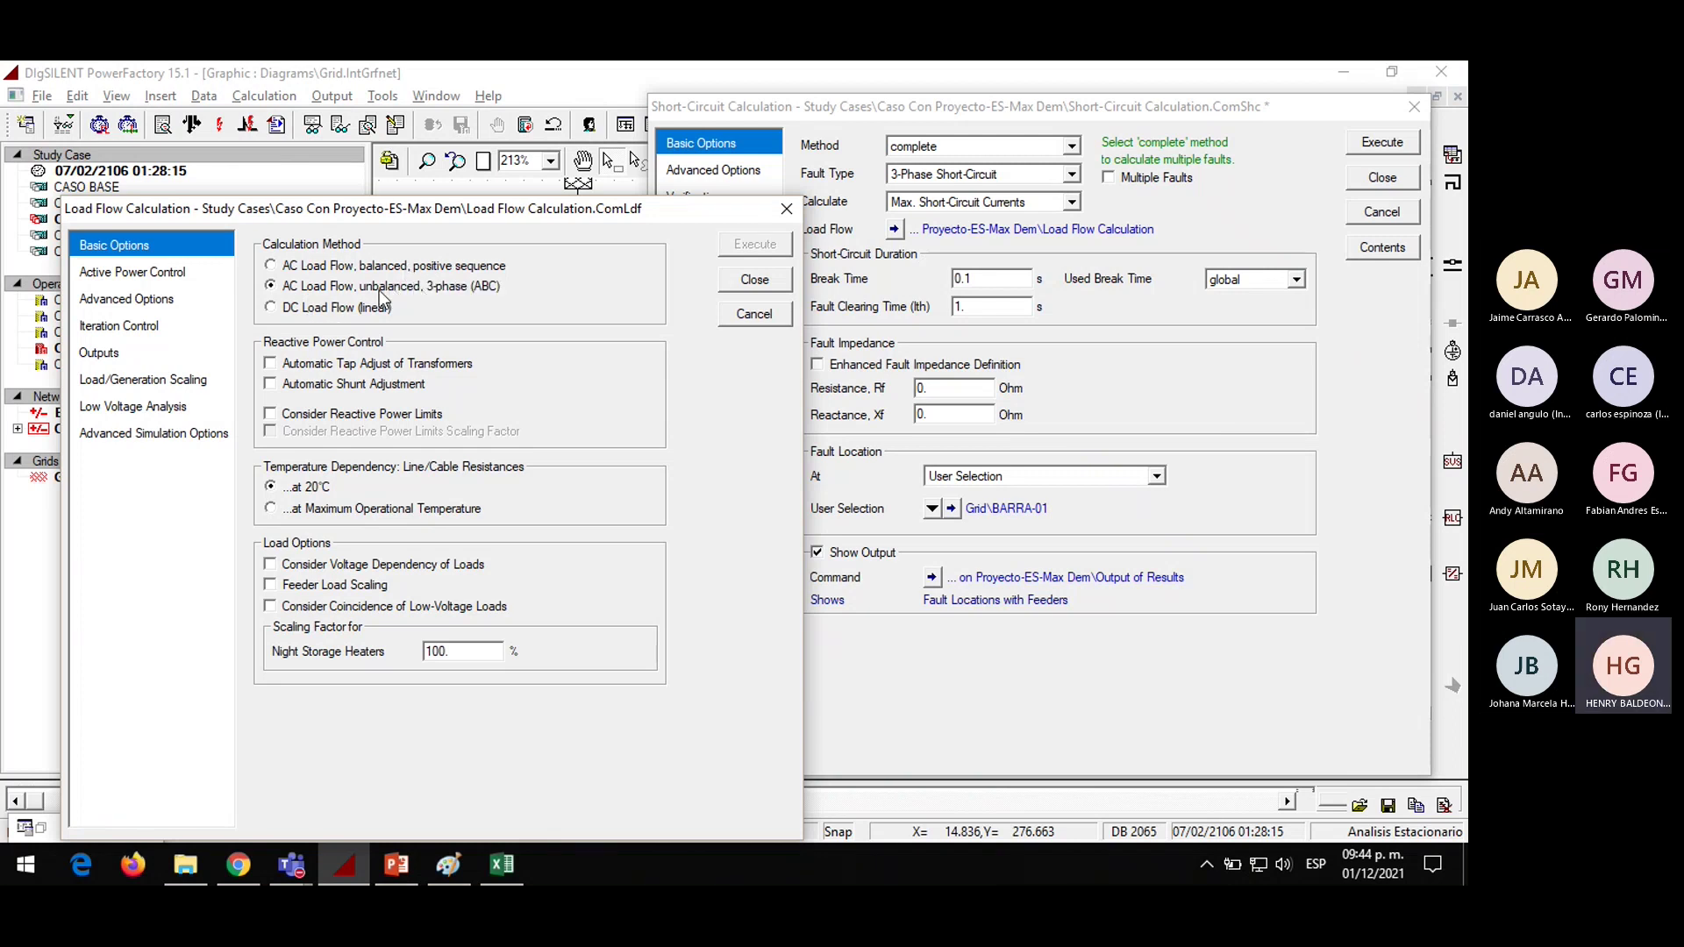
click(753, 279)
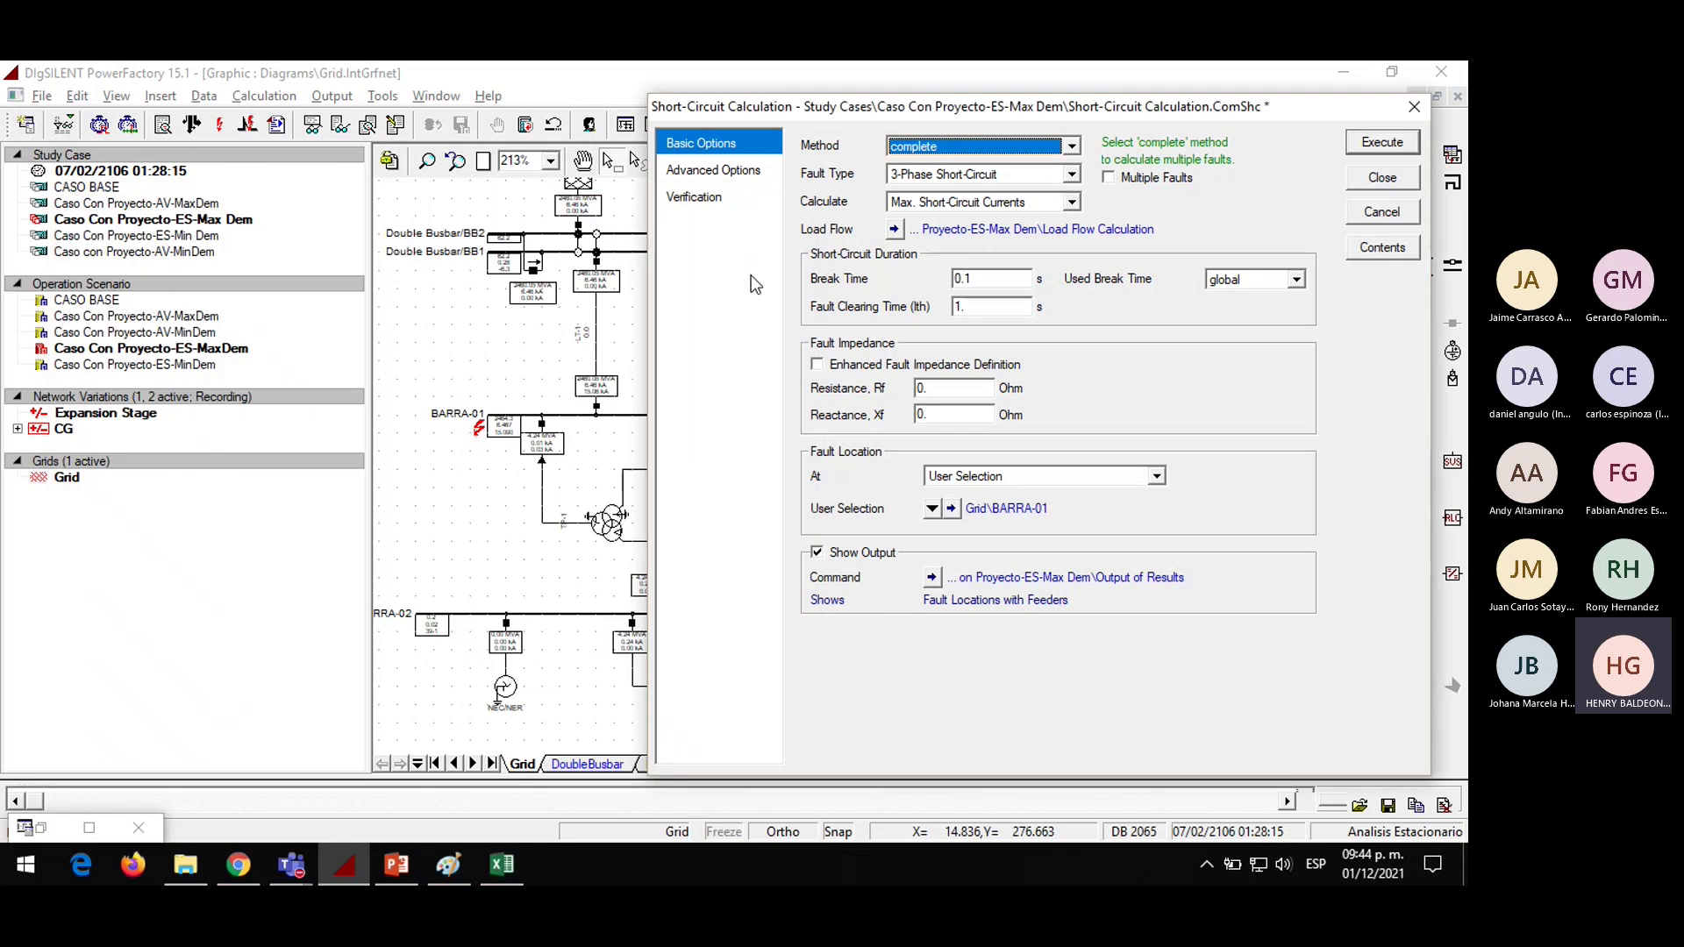
Set the BARRA-01 short-circuit calculation's method to IEC 60909 and close the settings without executing
drag(1337, 104, 1192, 134)
click(870, 179)
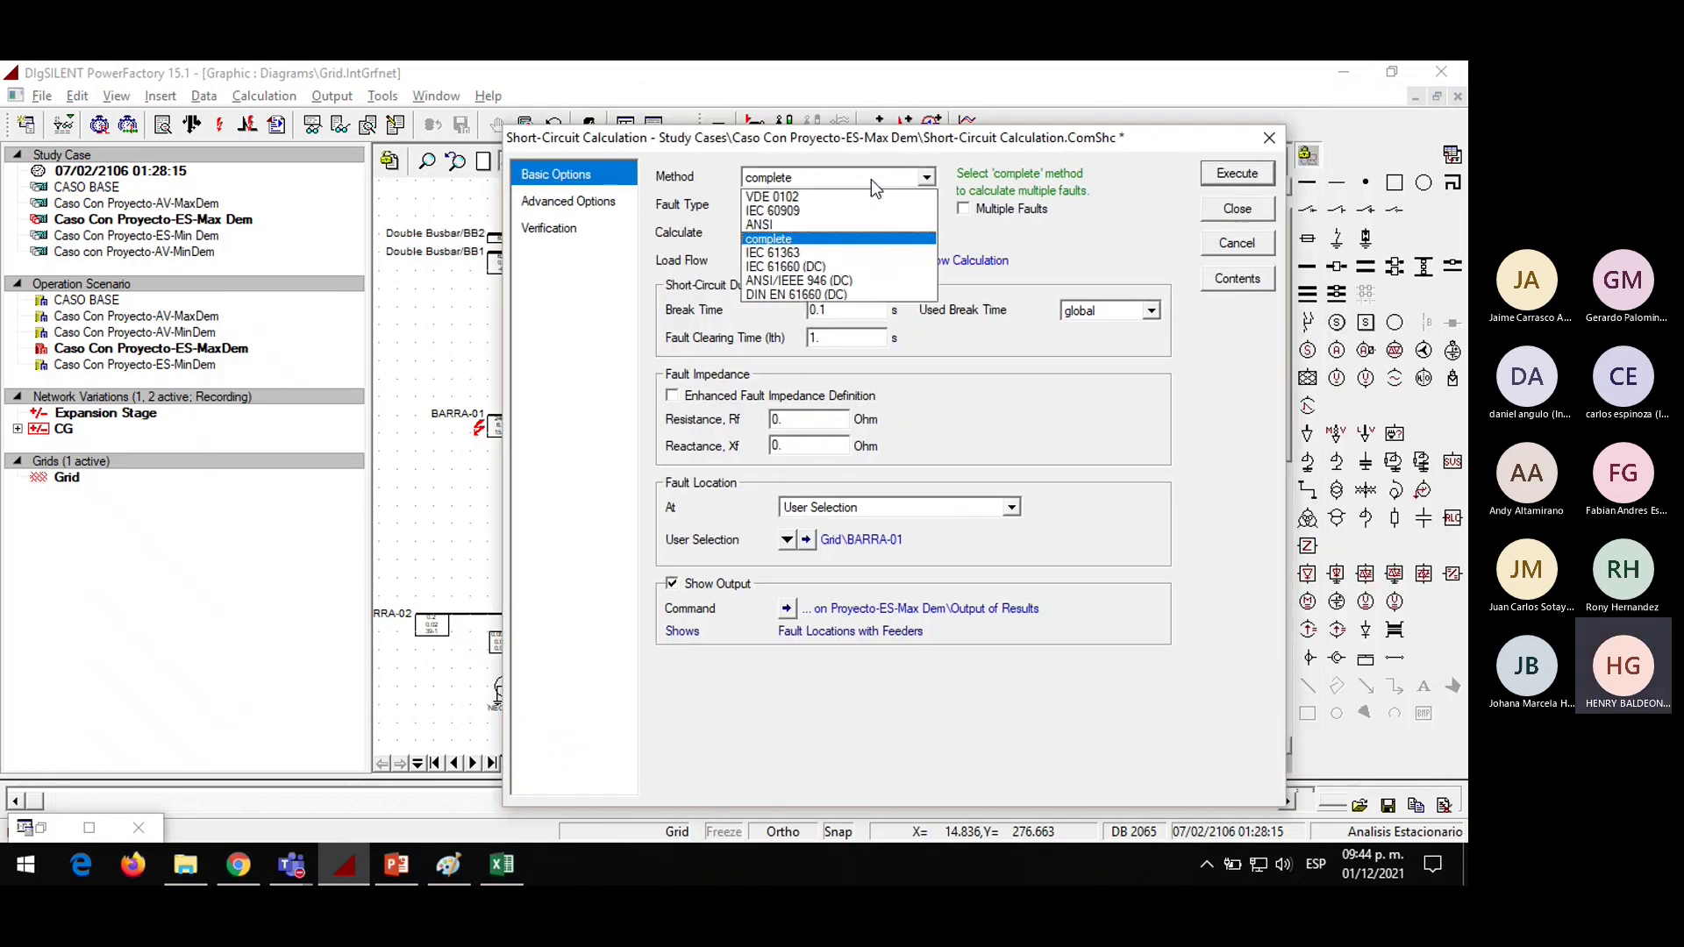
click(808, 211)
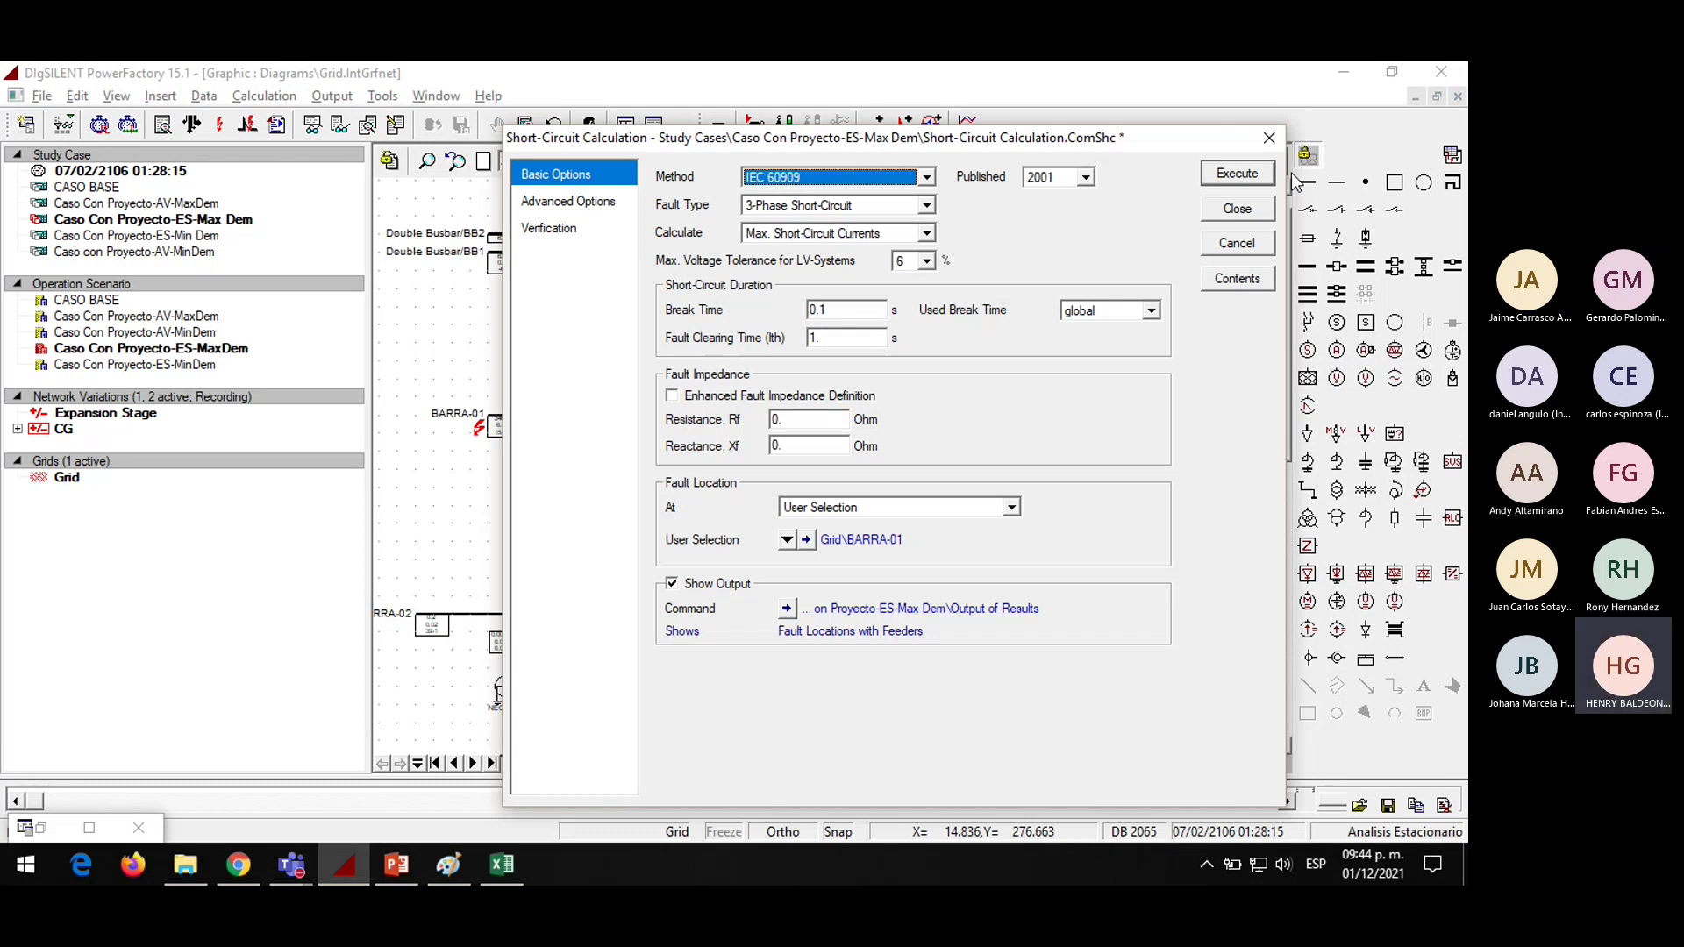
click(1265, 203)
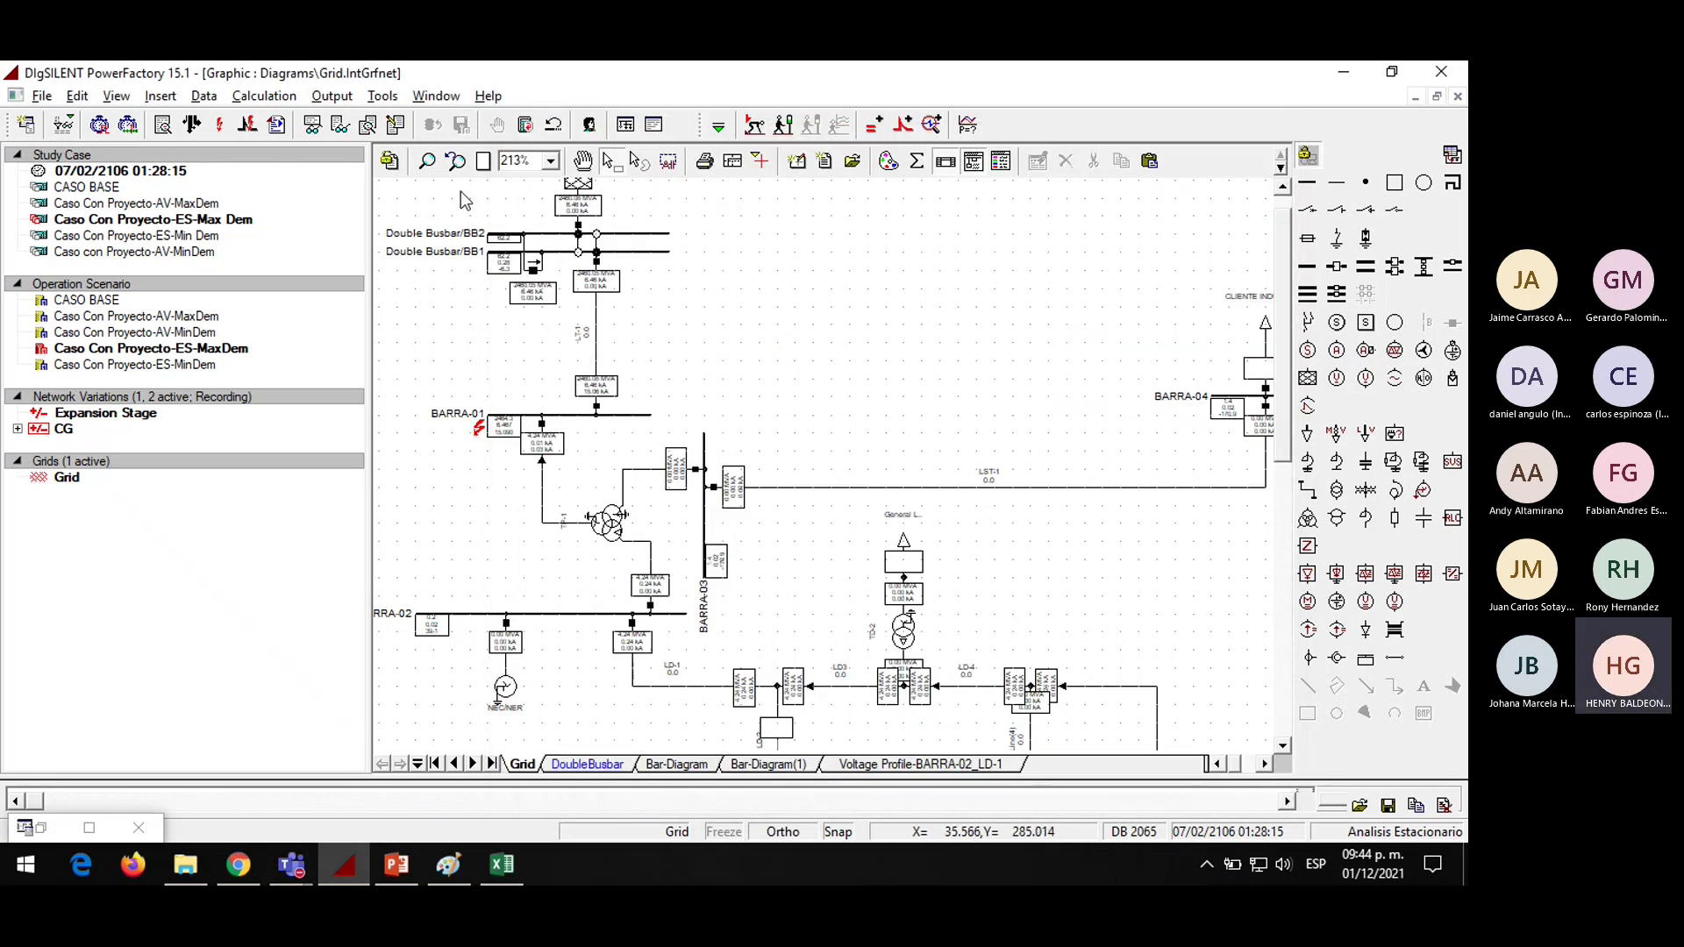
Reopen the short-circuit calculation and review its available methods without changing the selection
click(220, 125)
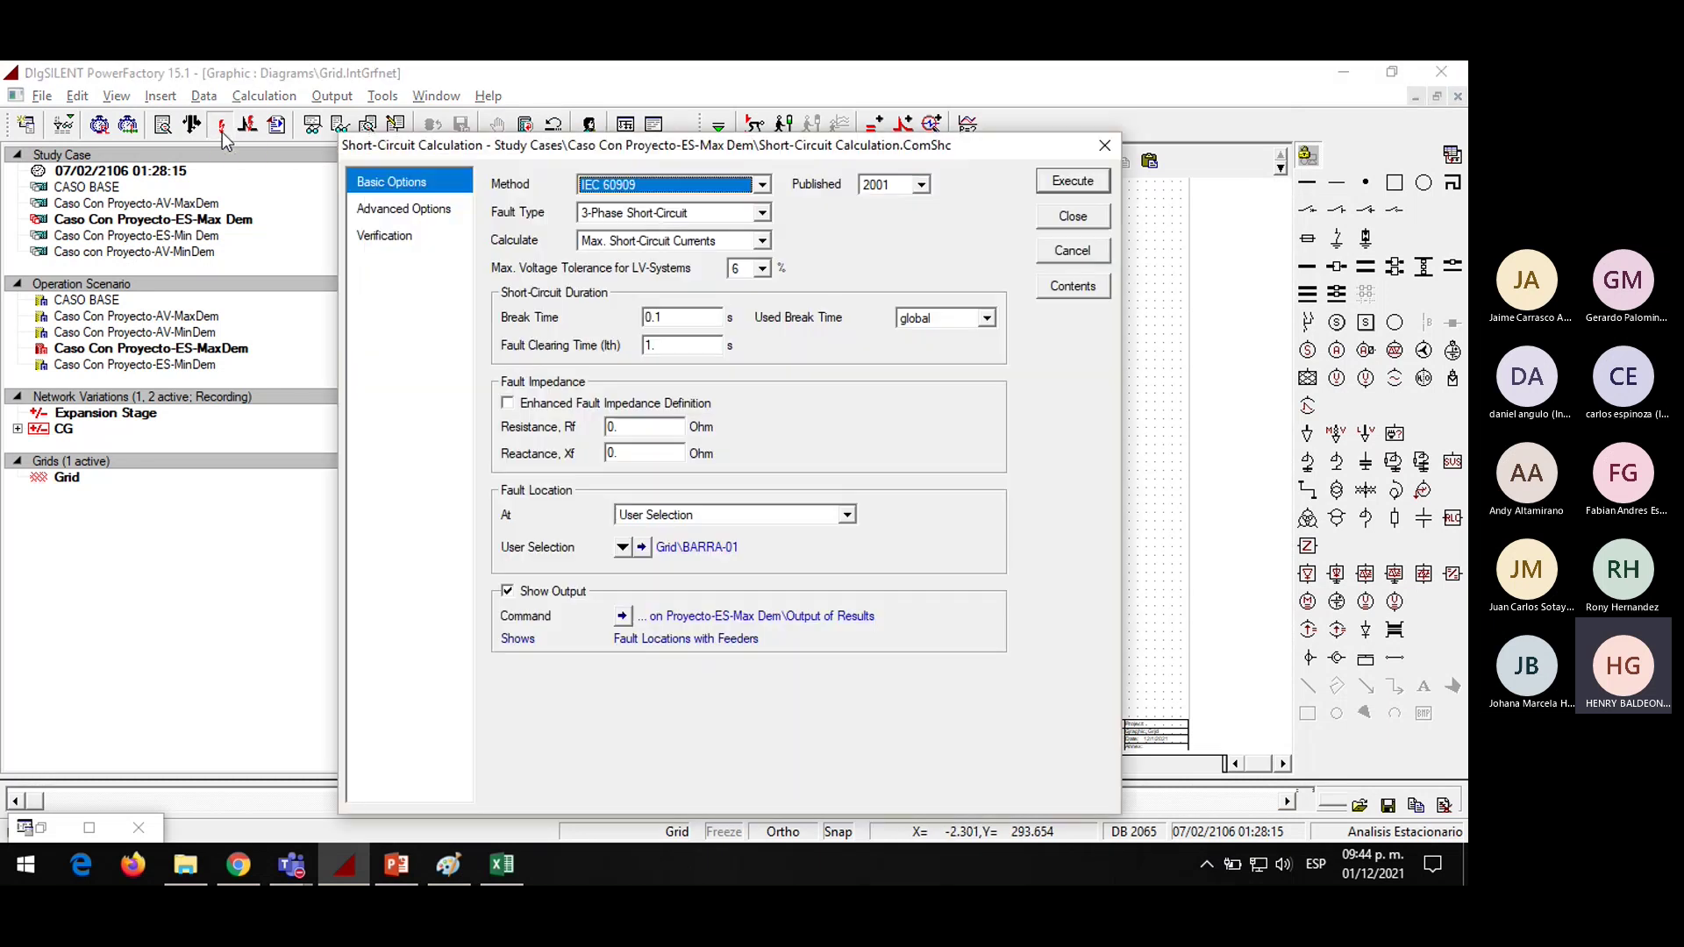
click(661, 185)
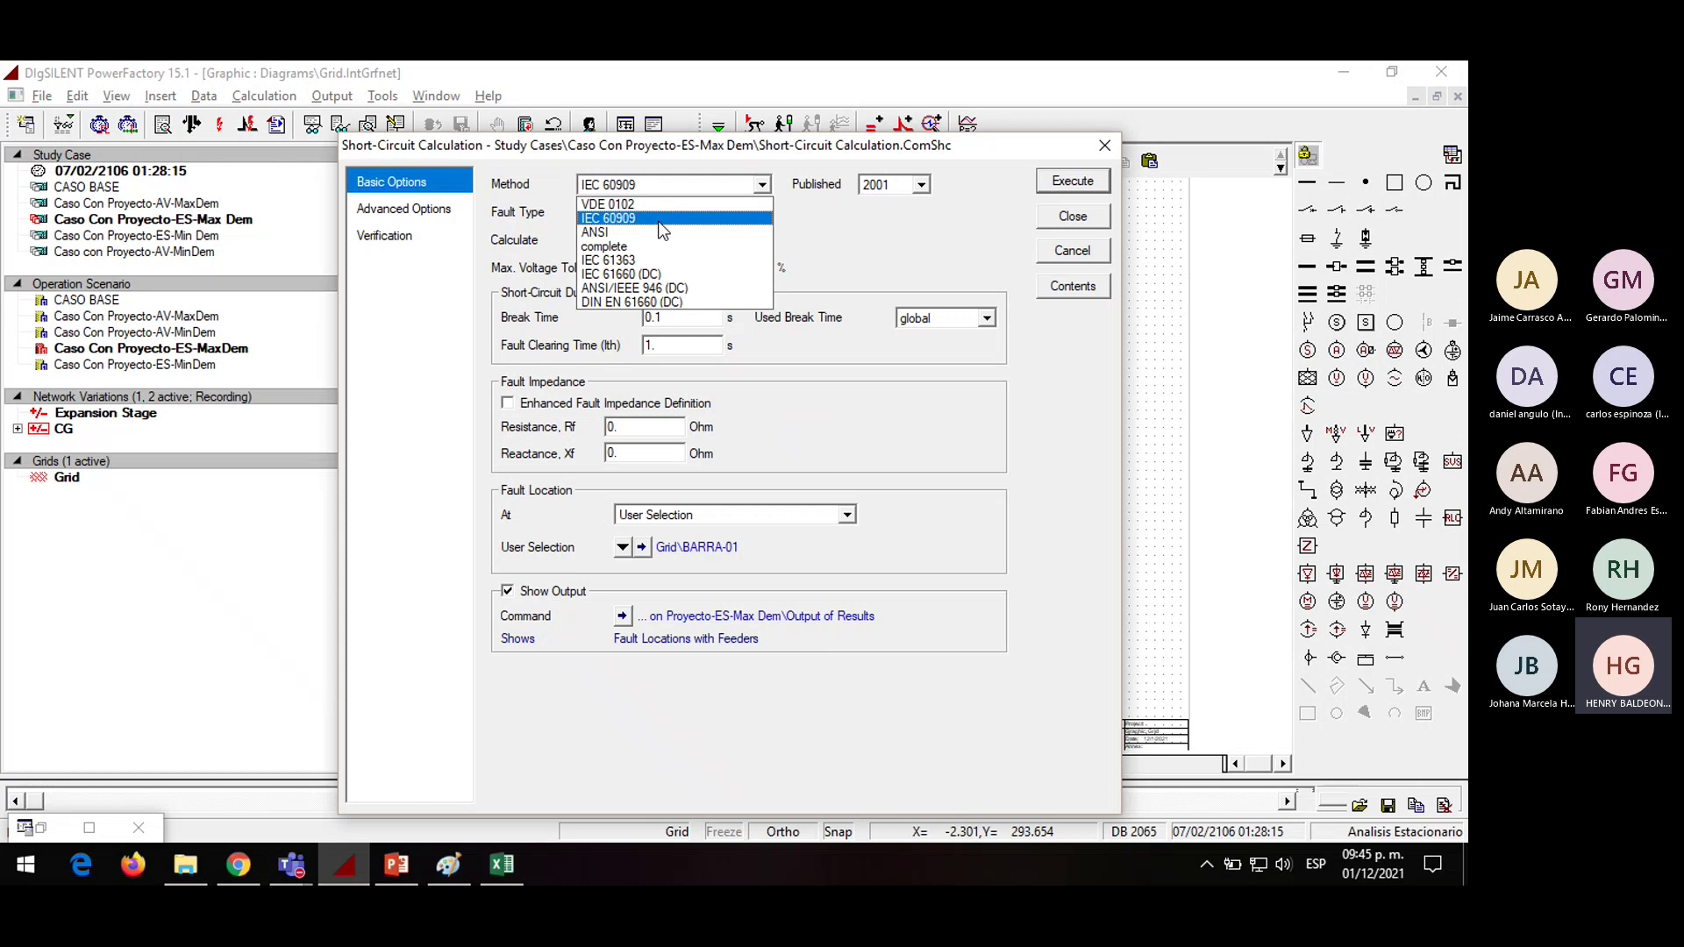
click(839, 244)
click(1104, 145)
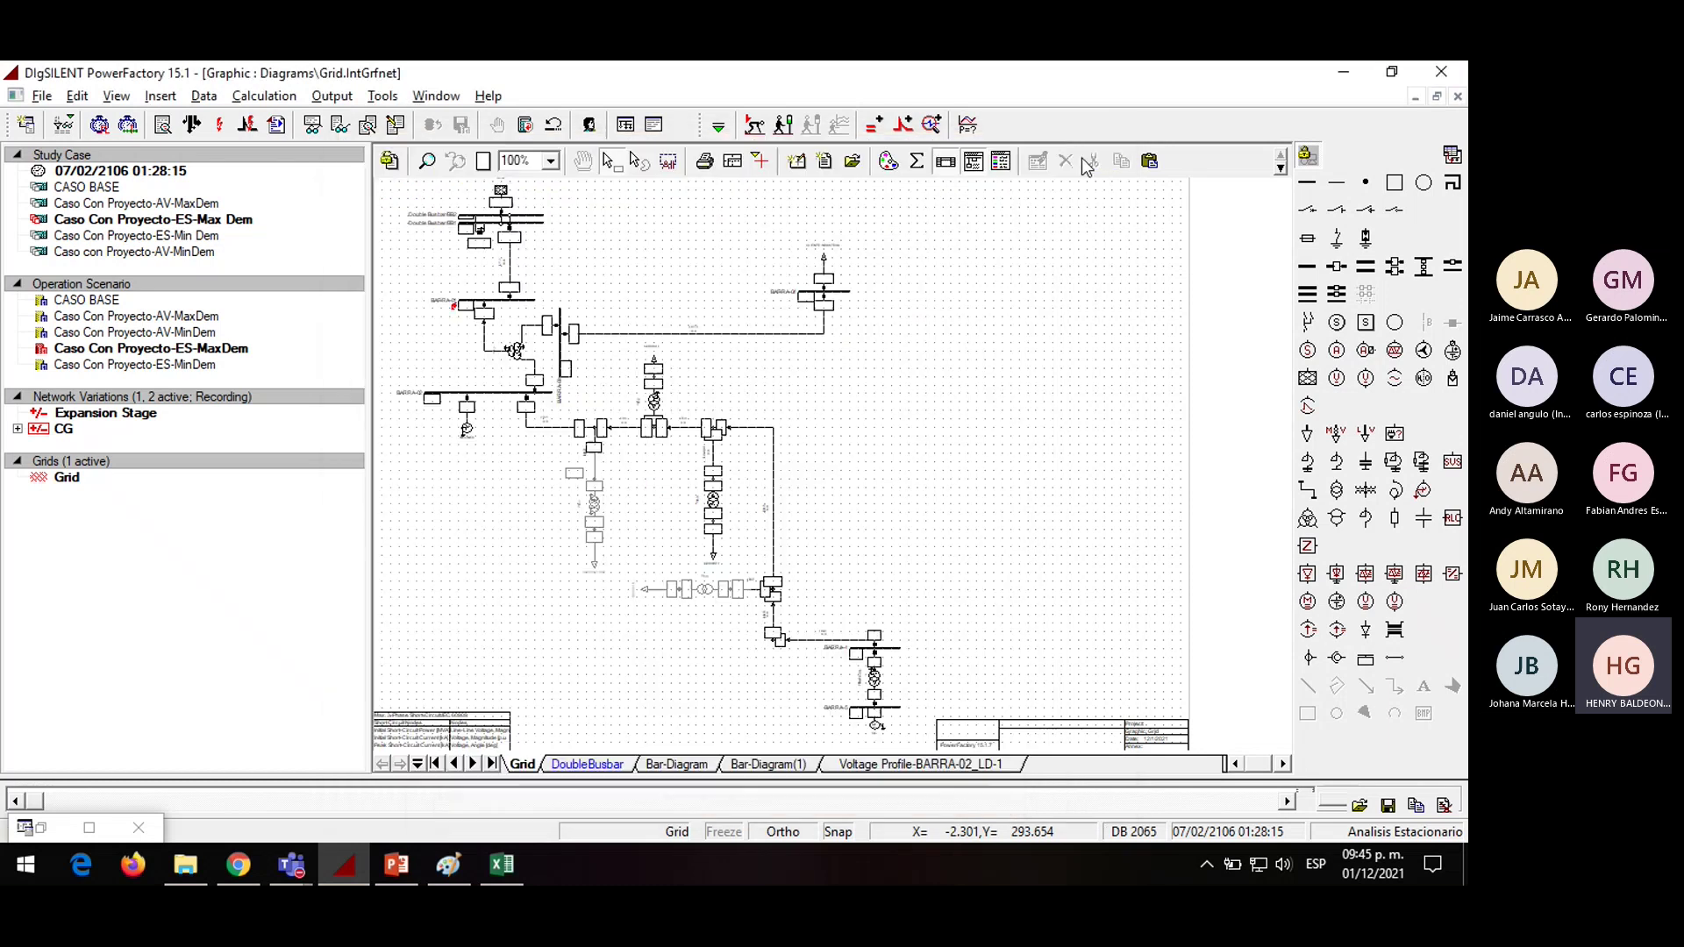
Examine the short-circuit power, initial current and peak current in BARRA-01's result box in the diagram
click(426, 161)
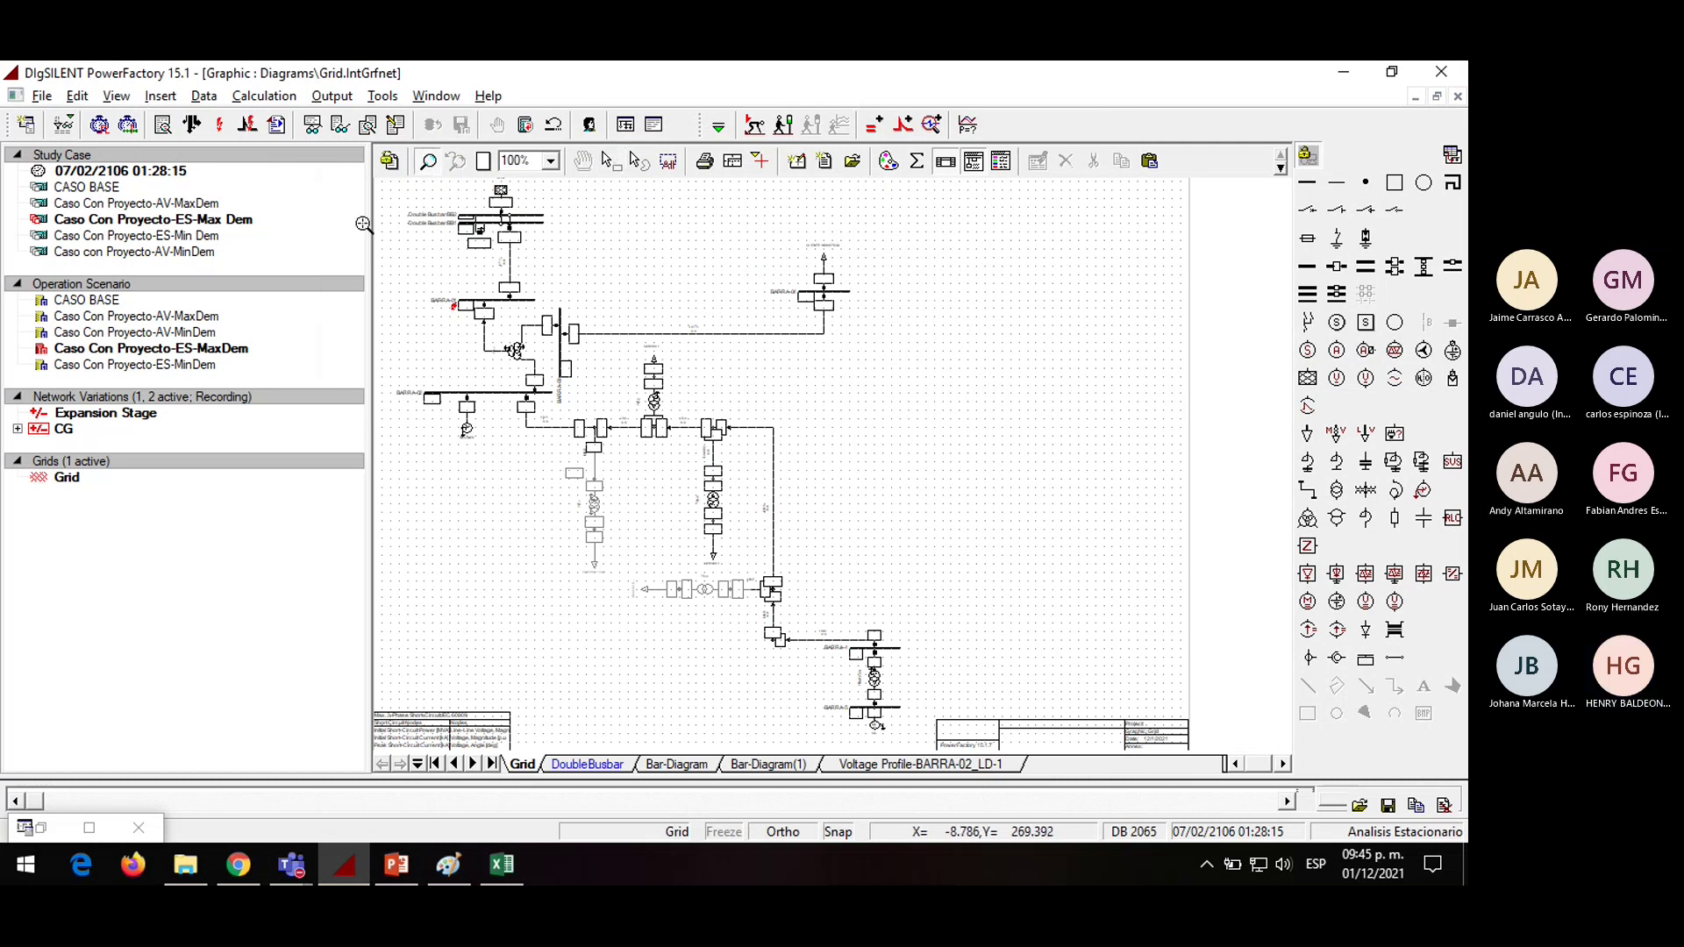
drag(401, 245, 603, 388)
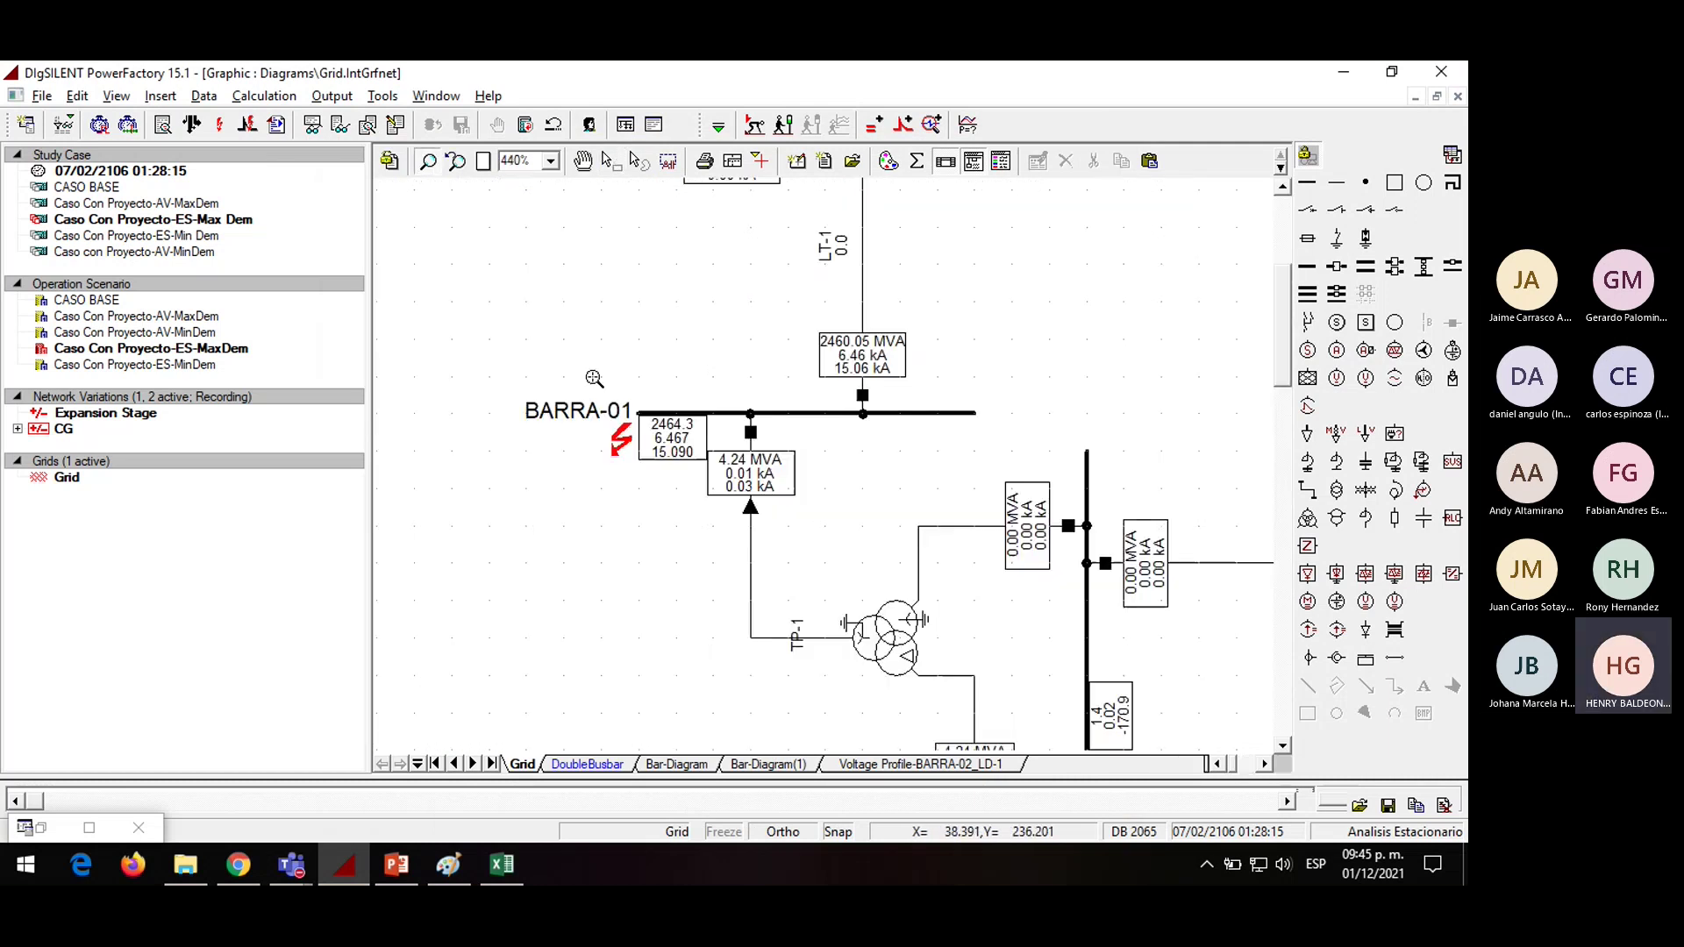
mouse_move(664, 465)
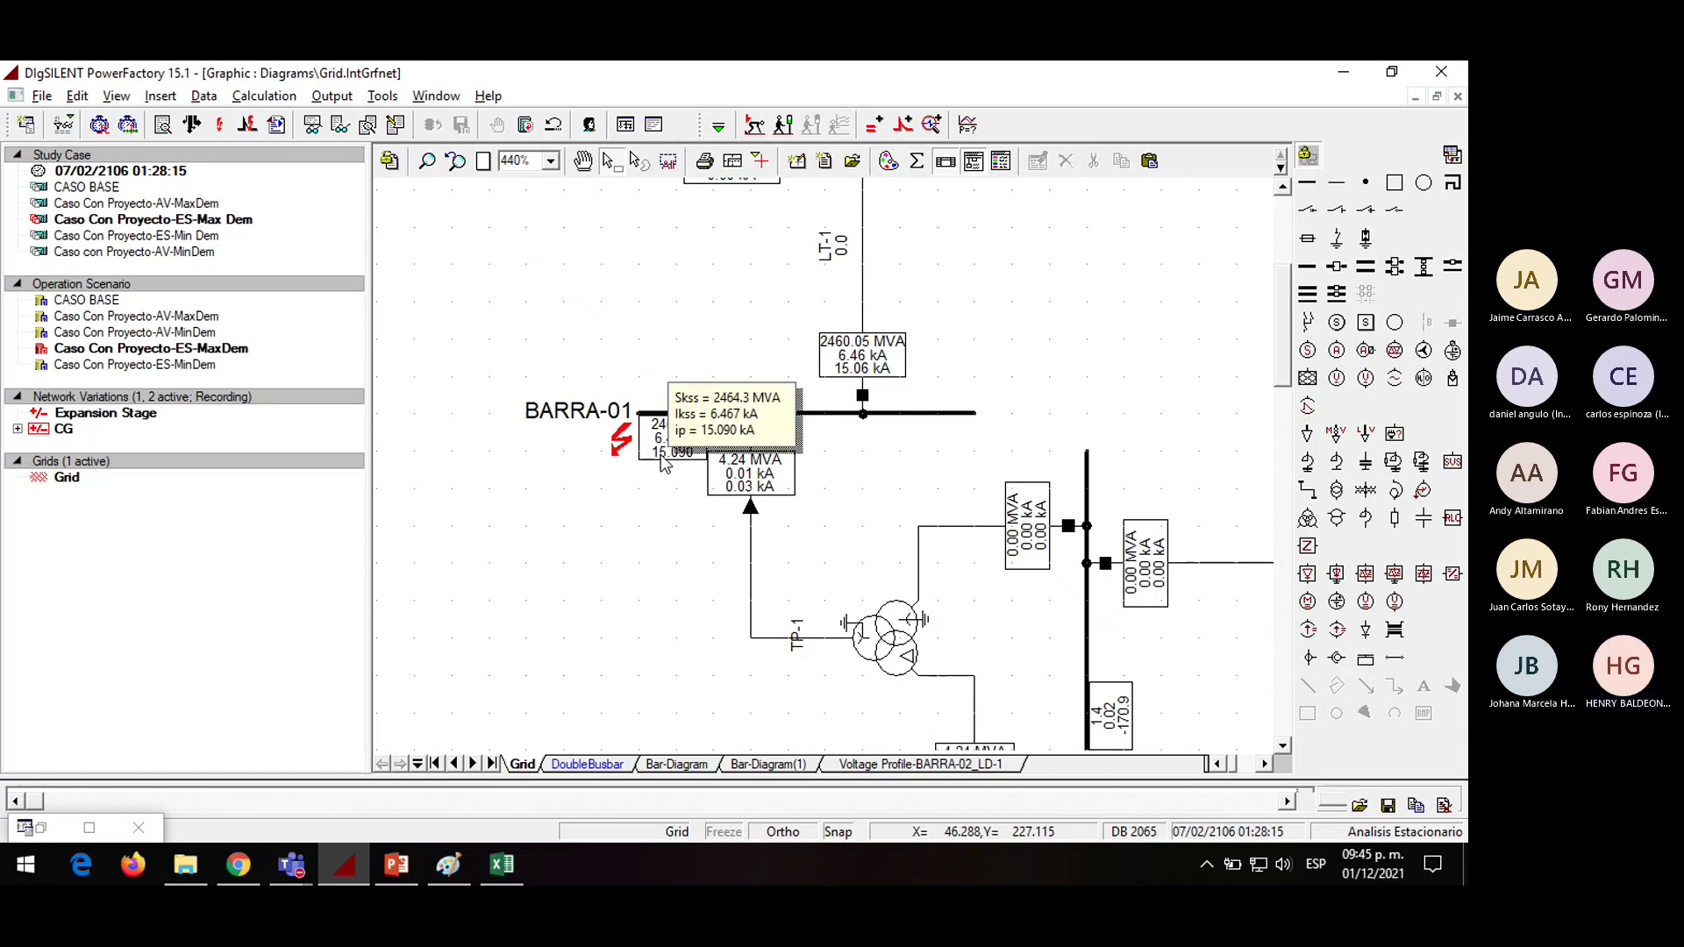
Run a three-phase short circuit at BARRA-01 with the ANSI method and check the busbar's result box
click(219, 124)
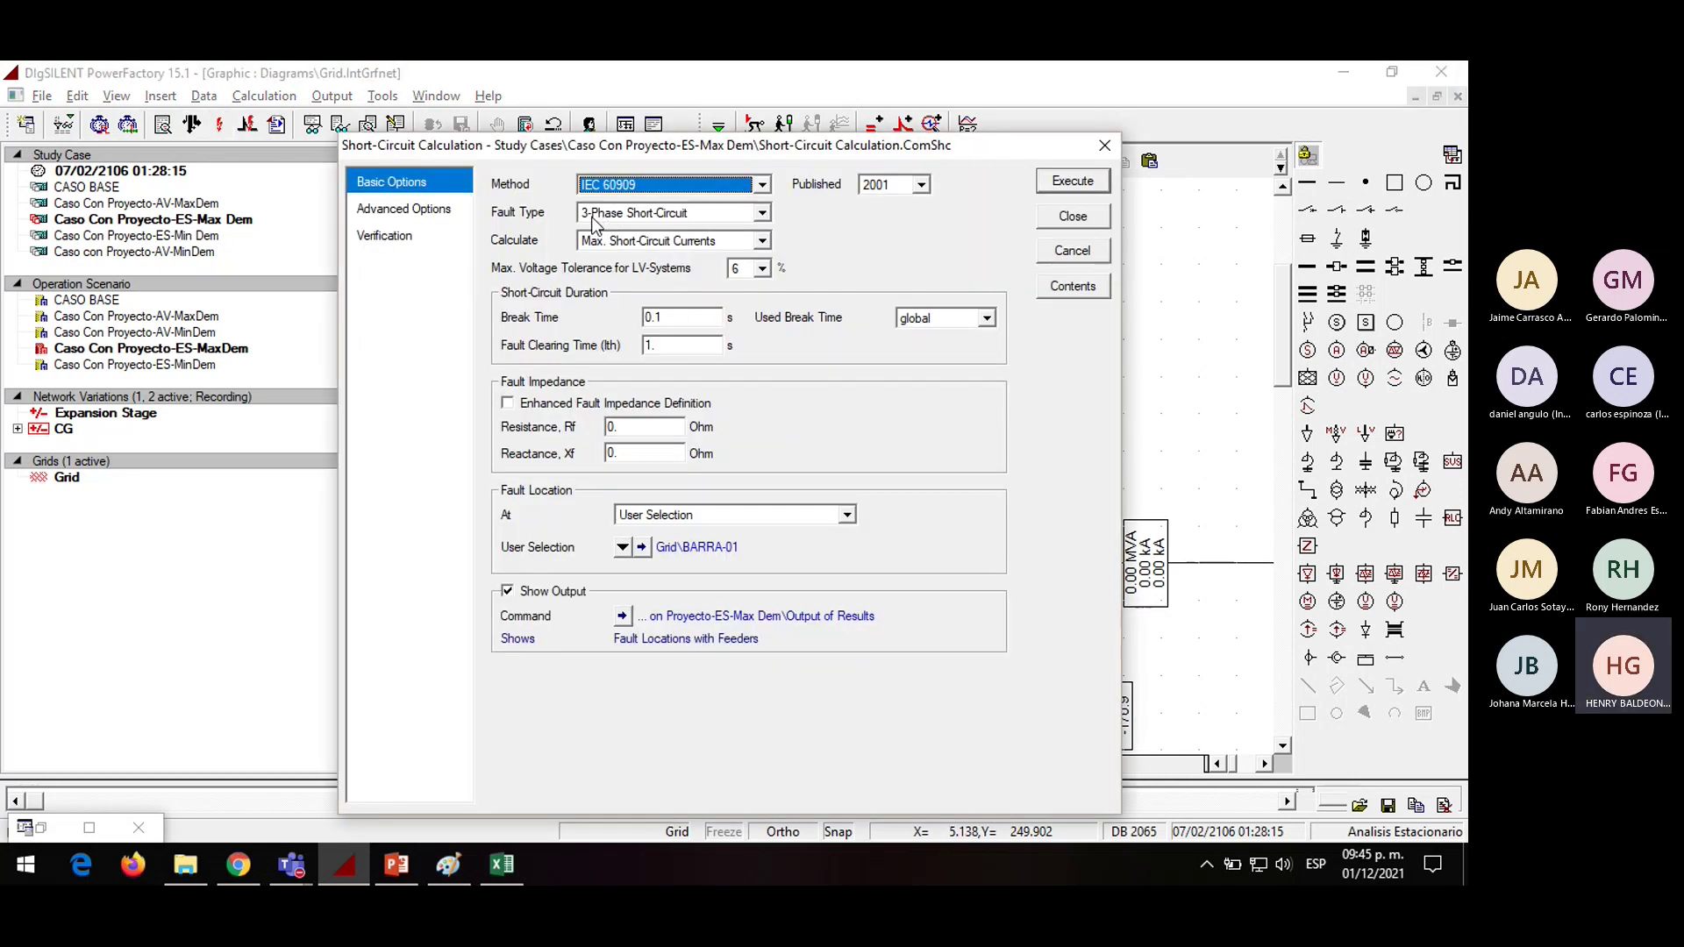
click(1115, 147)
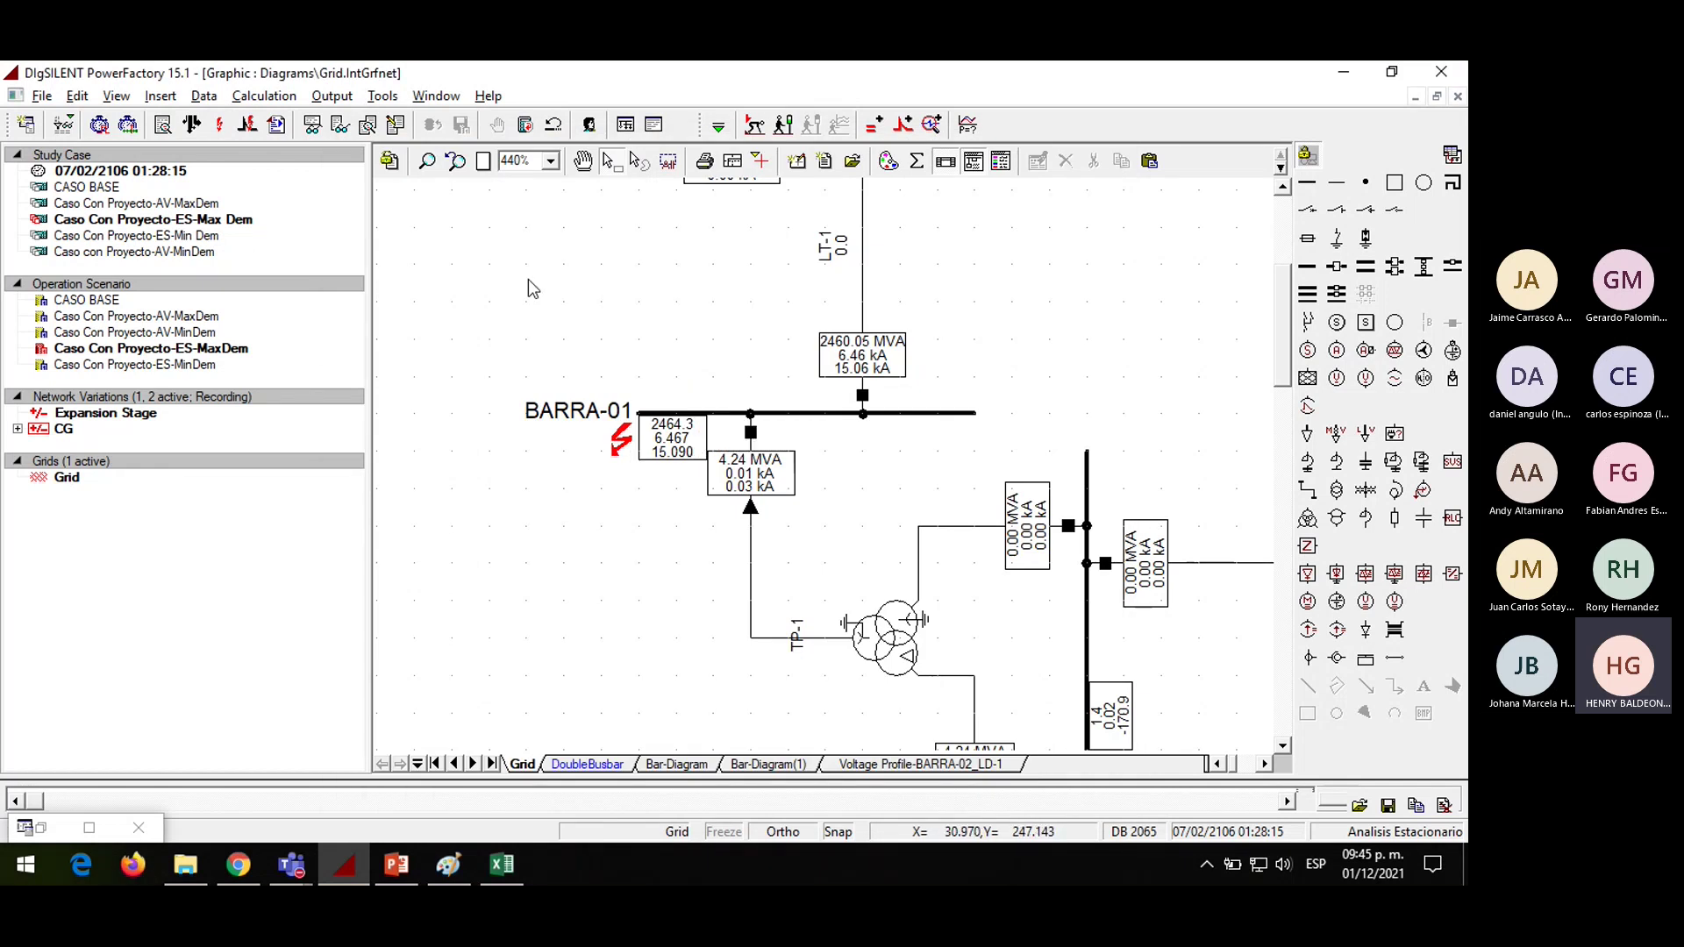
click(220, 124)
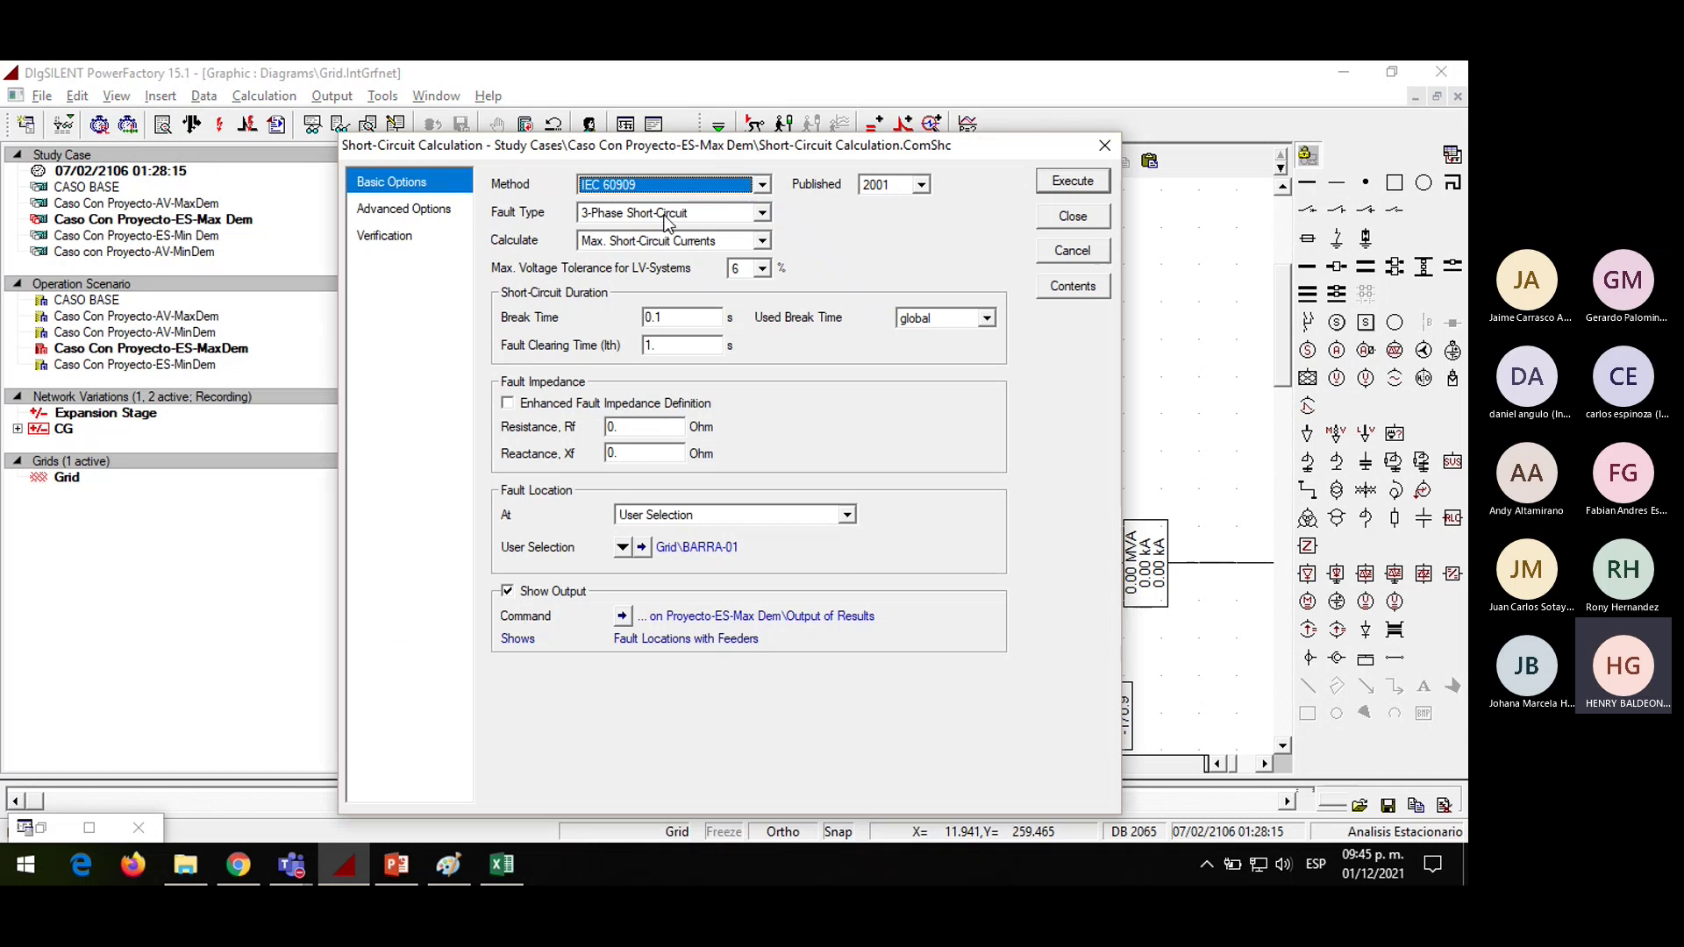
click(665, 214)
click(665, 214)
click(675, 181)
click(639, 233)
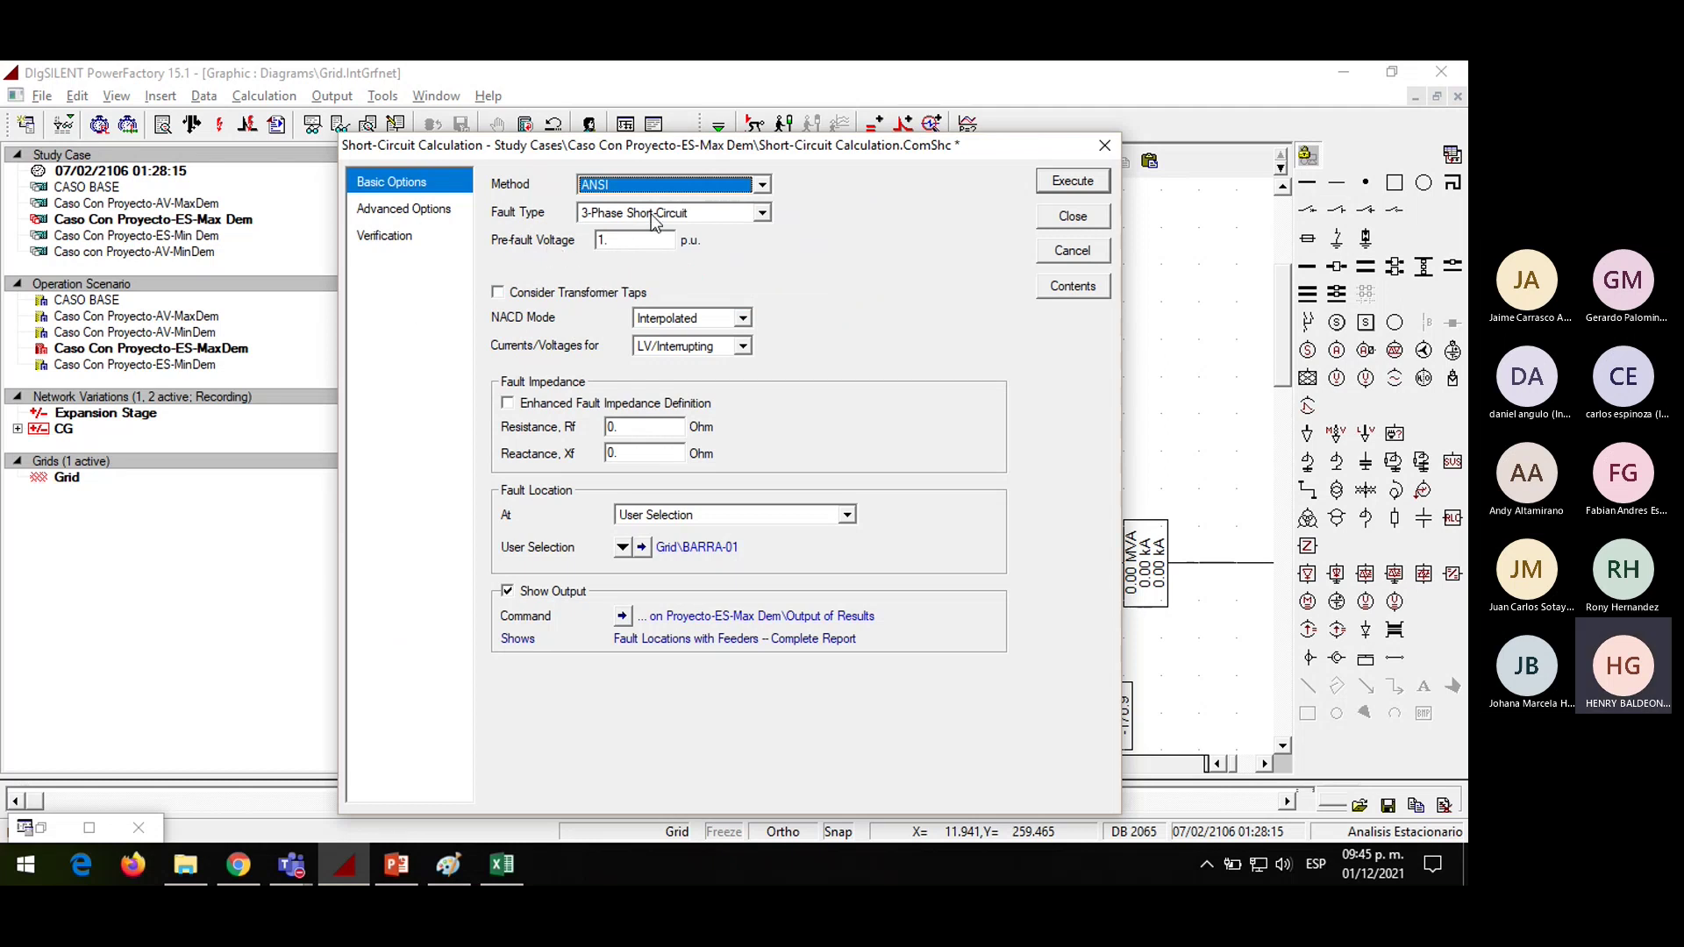
click(1092, 194)
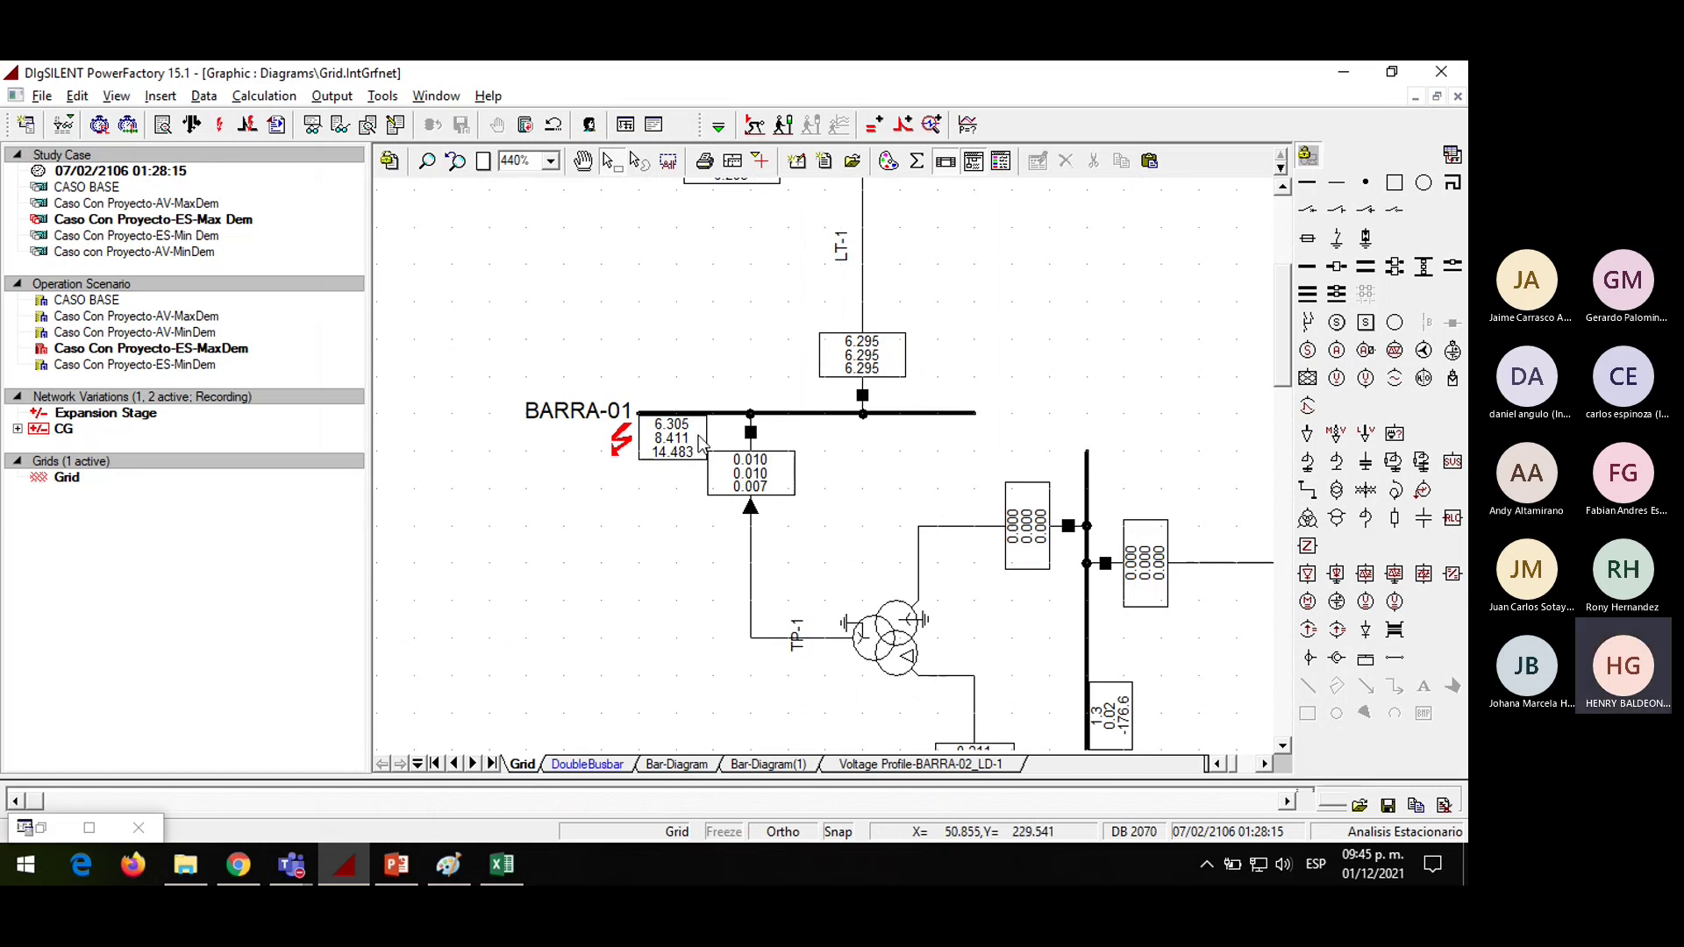
mouse_move(699, 442)
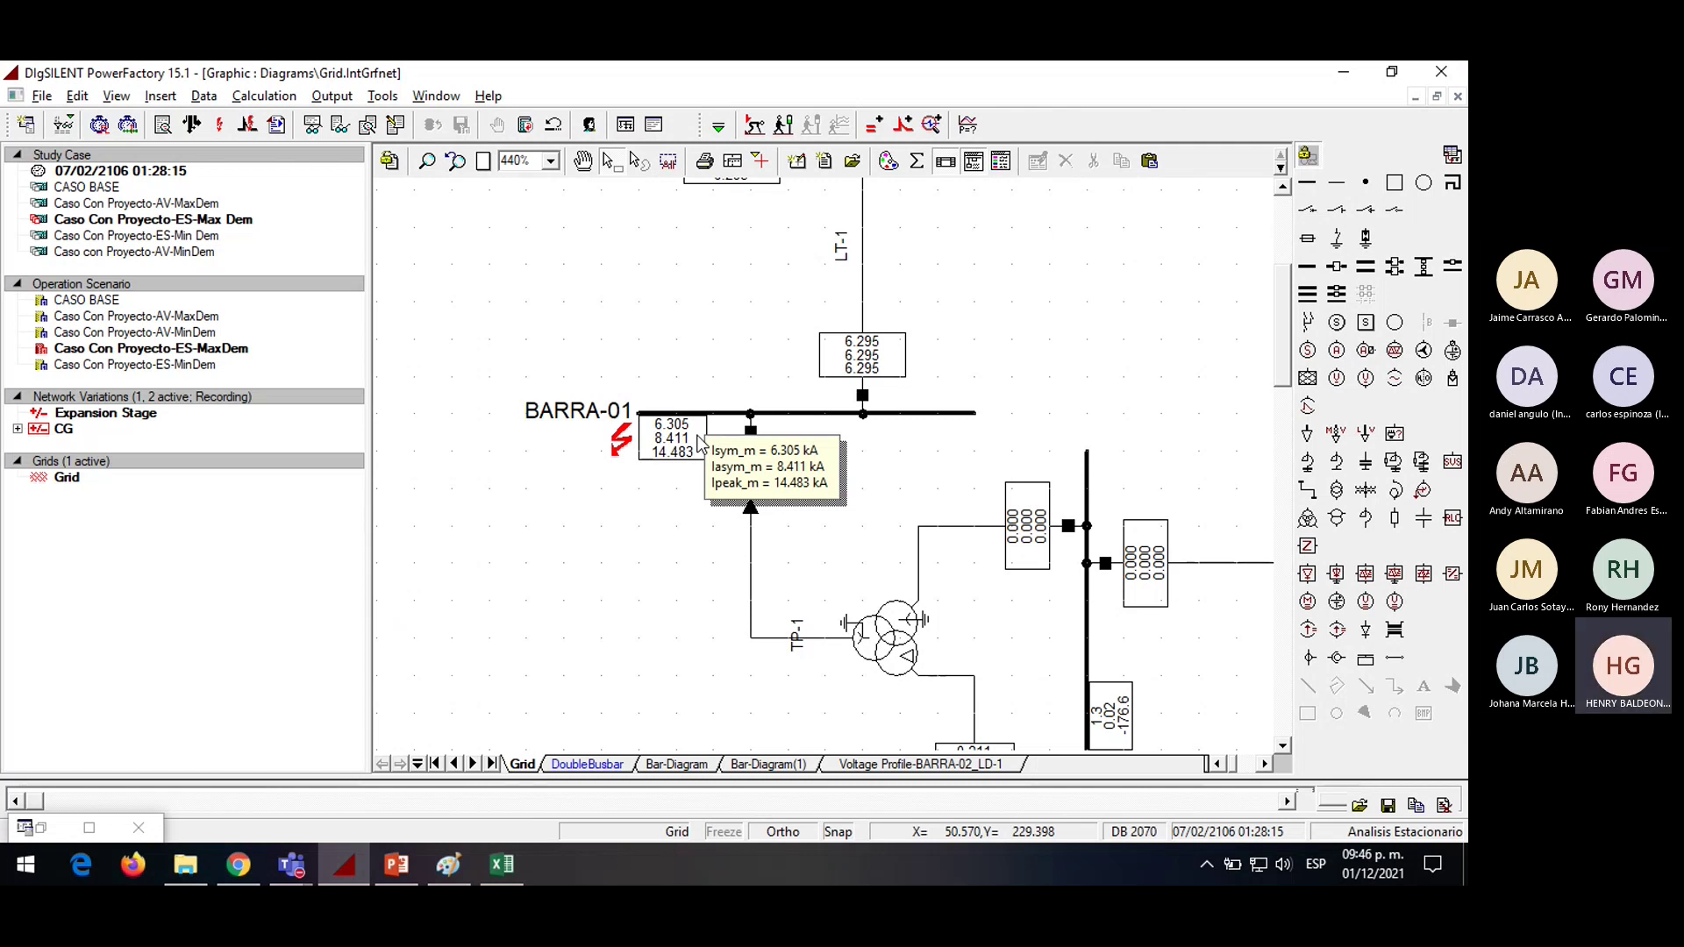
Switch to File Explorer and check the contents of the Analisis de CortoCircuito course folder
click(197, 867)
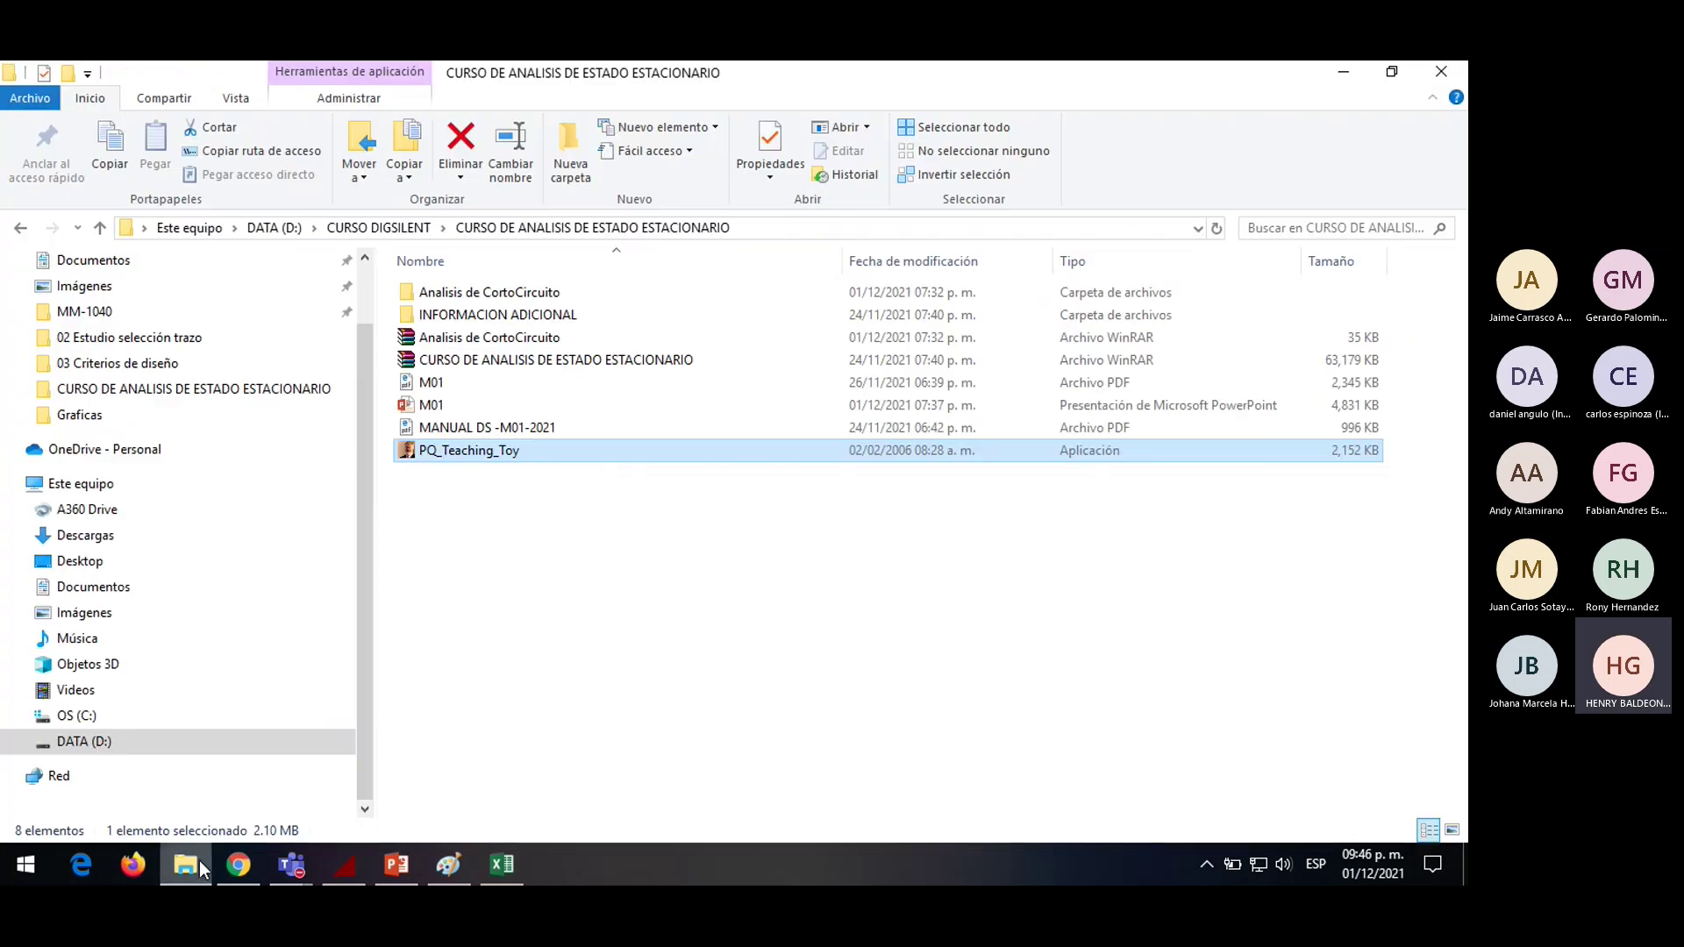
click(600, 470)
click(481, 303)
double_click(480, 303)
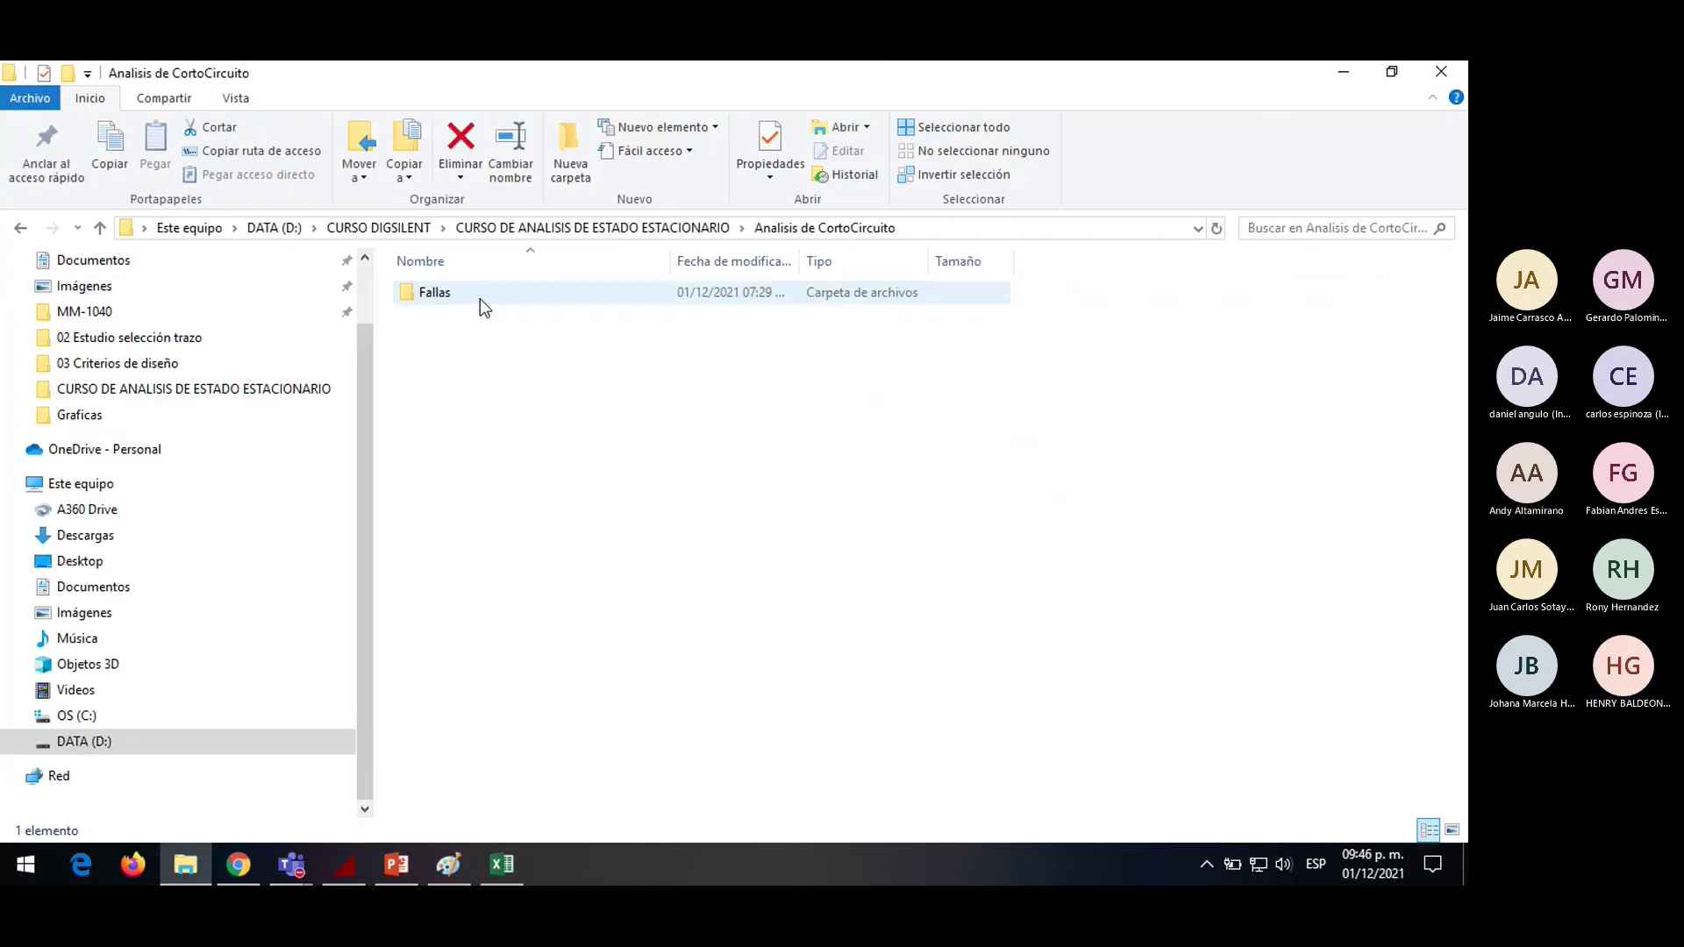
click(19, 228)
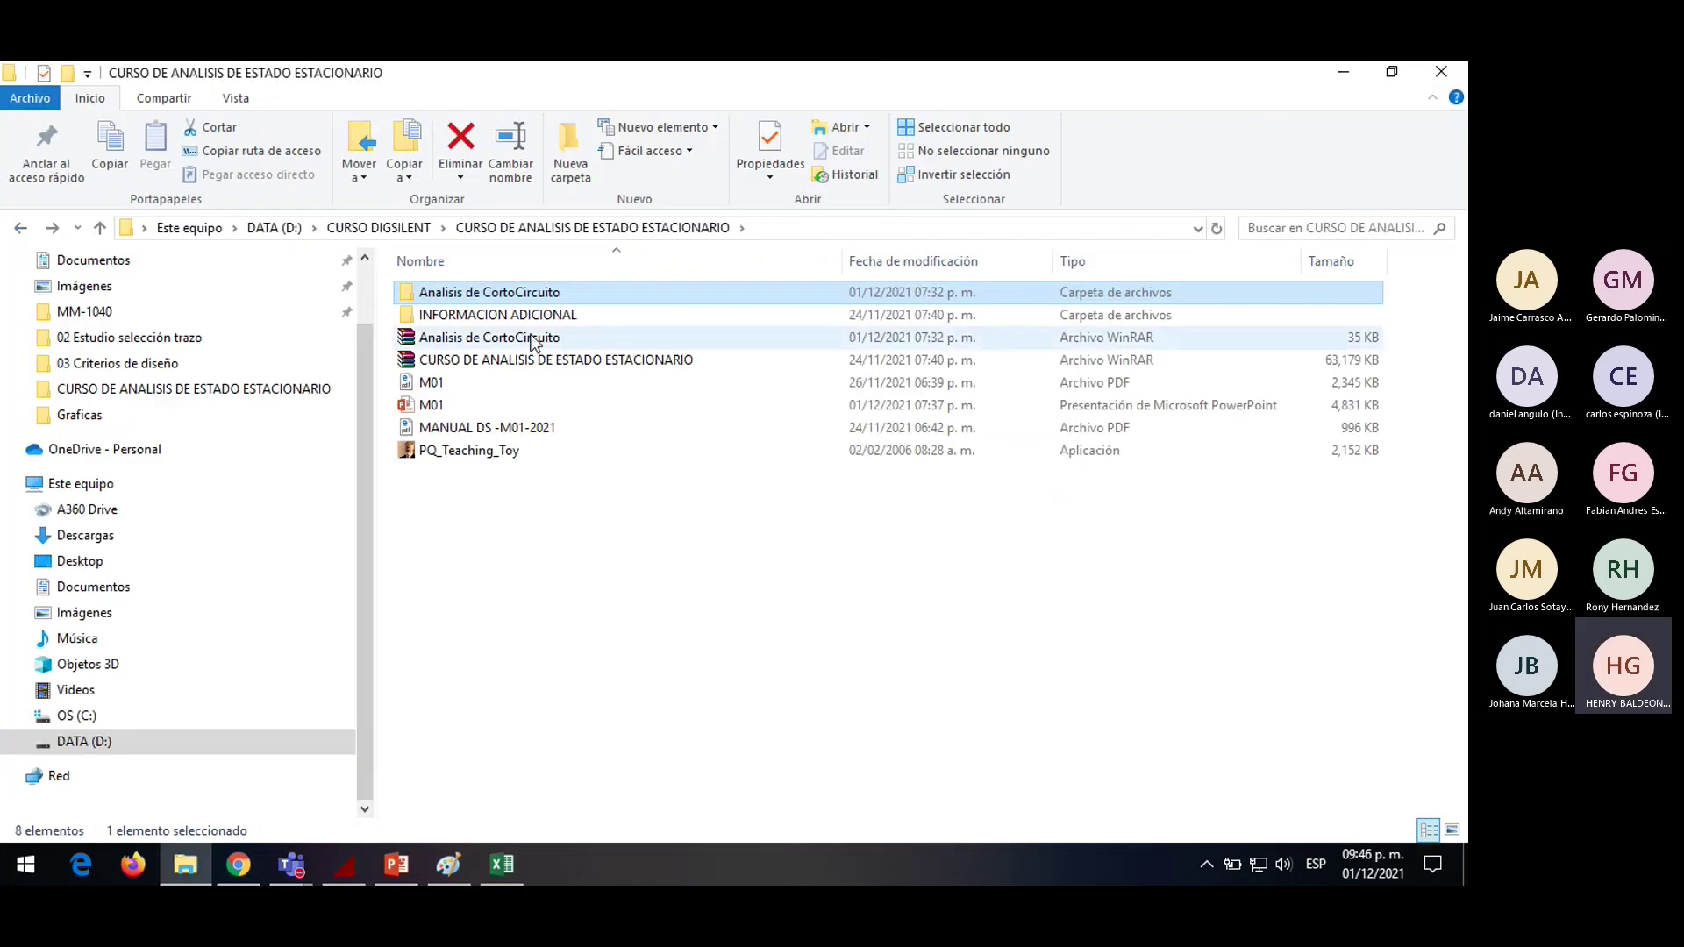
mouse_move(487, 325)
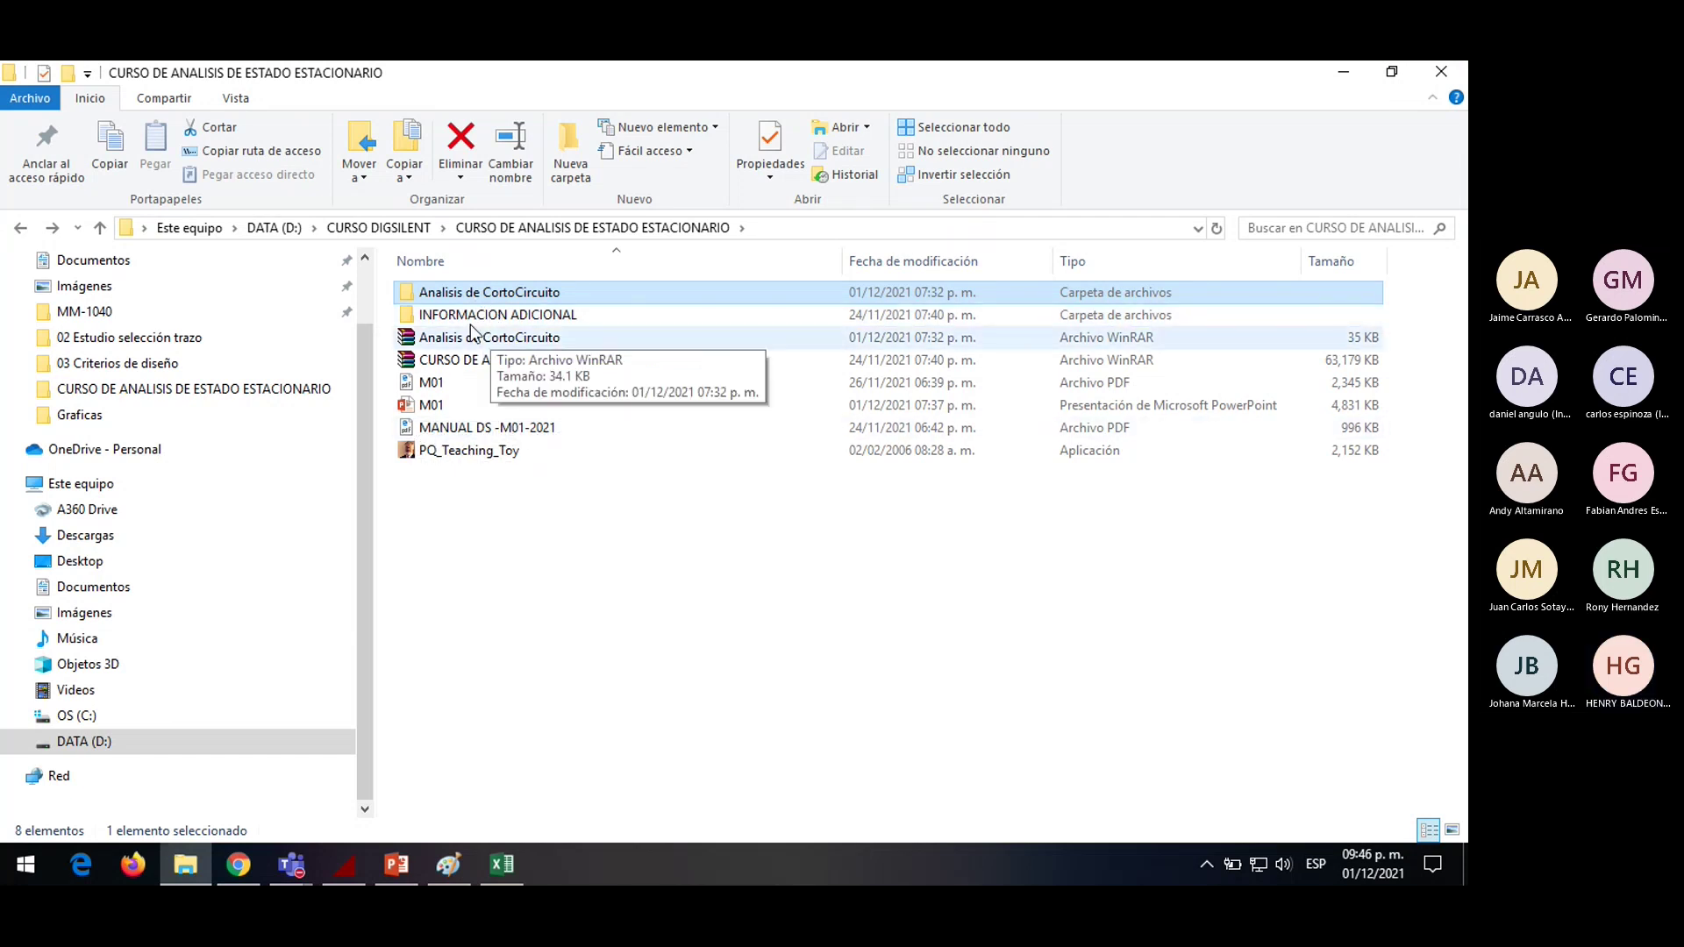
double_click(490, 318)
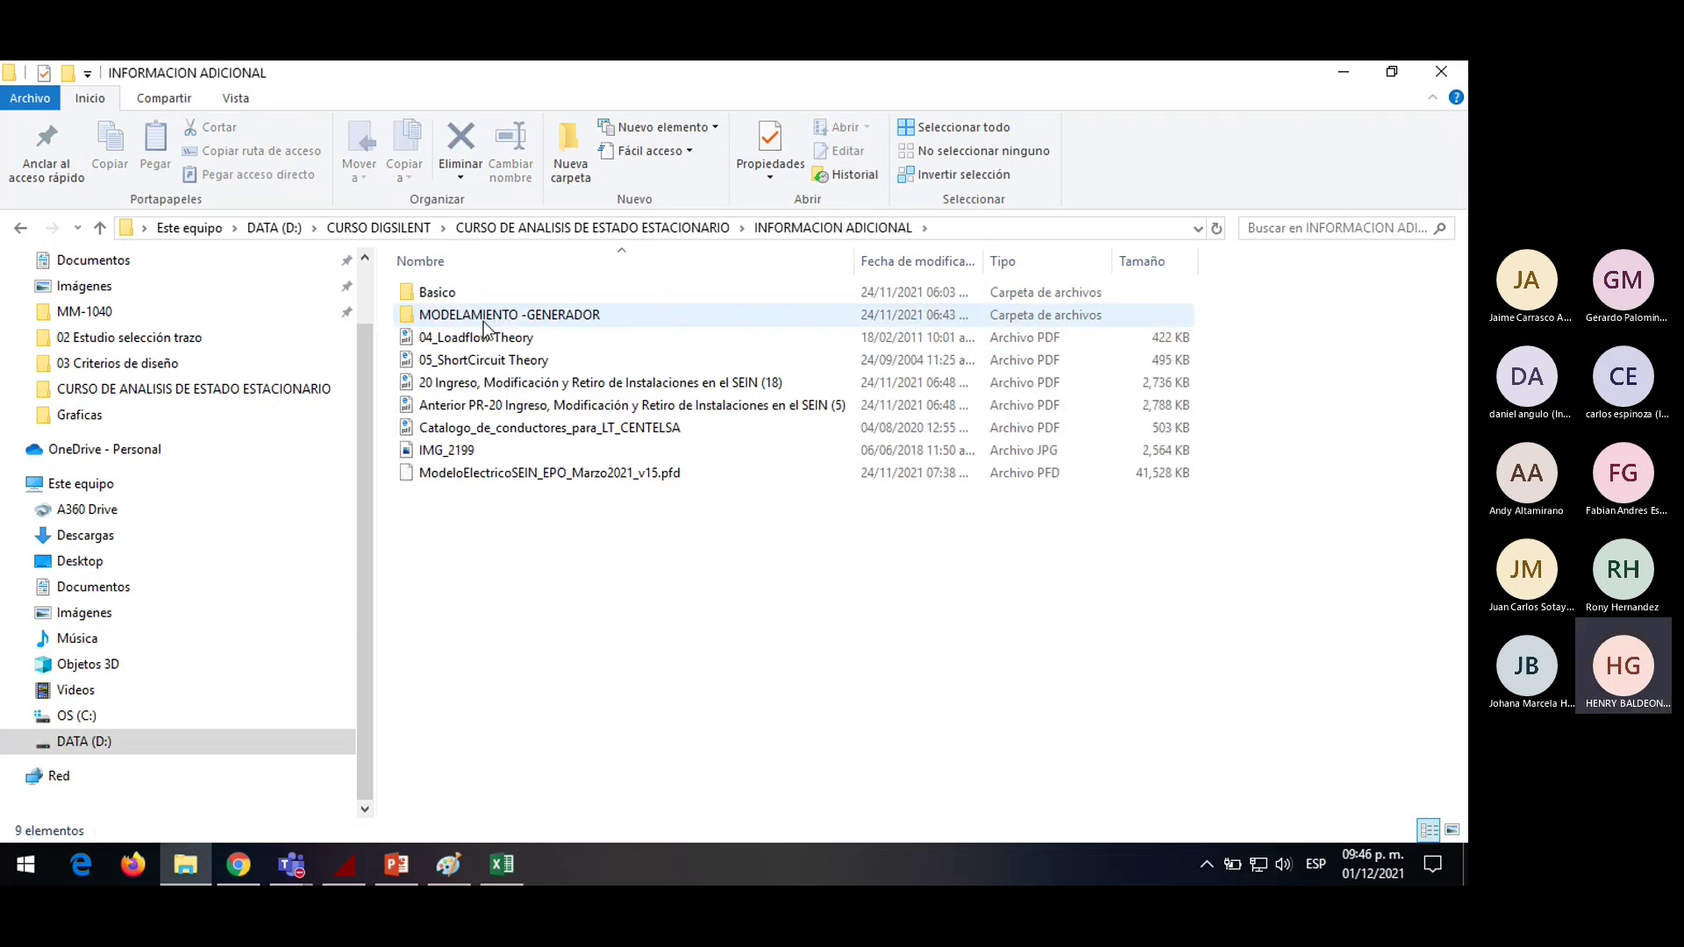
double_click(485, 358)
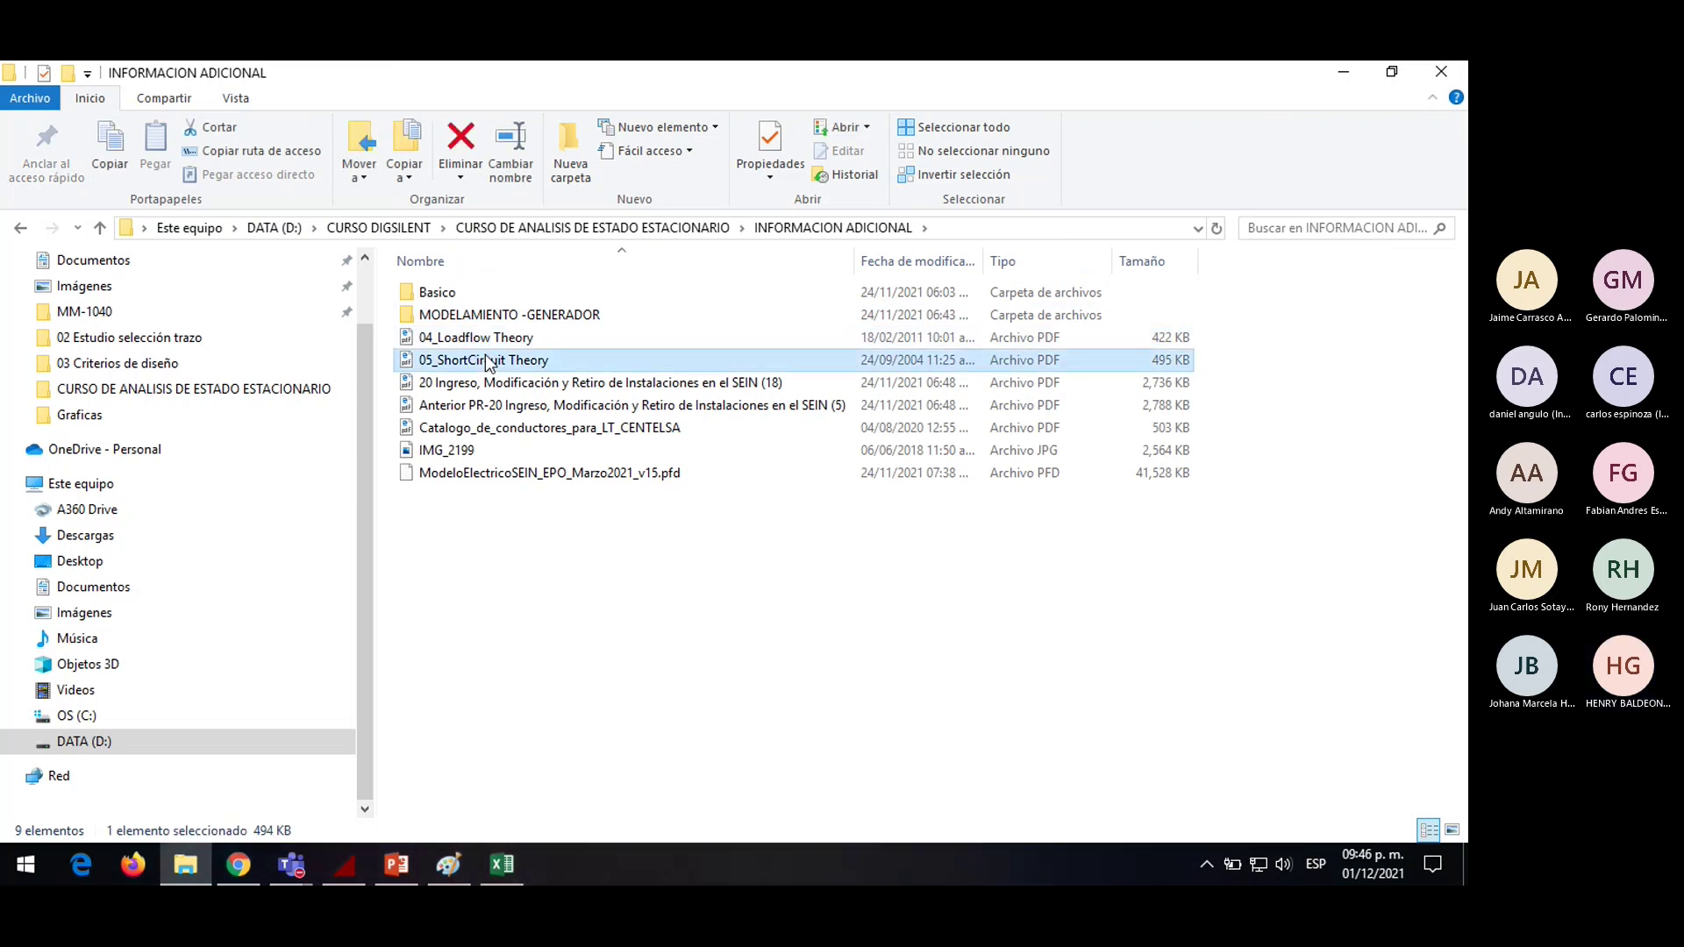
right_click(485, 357)
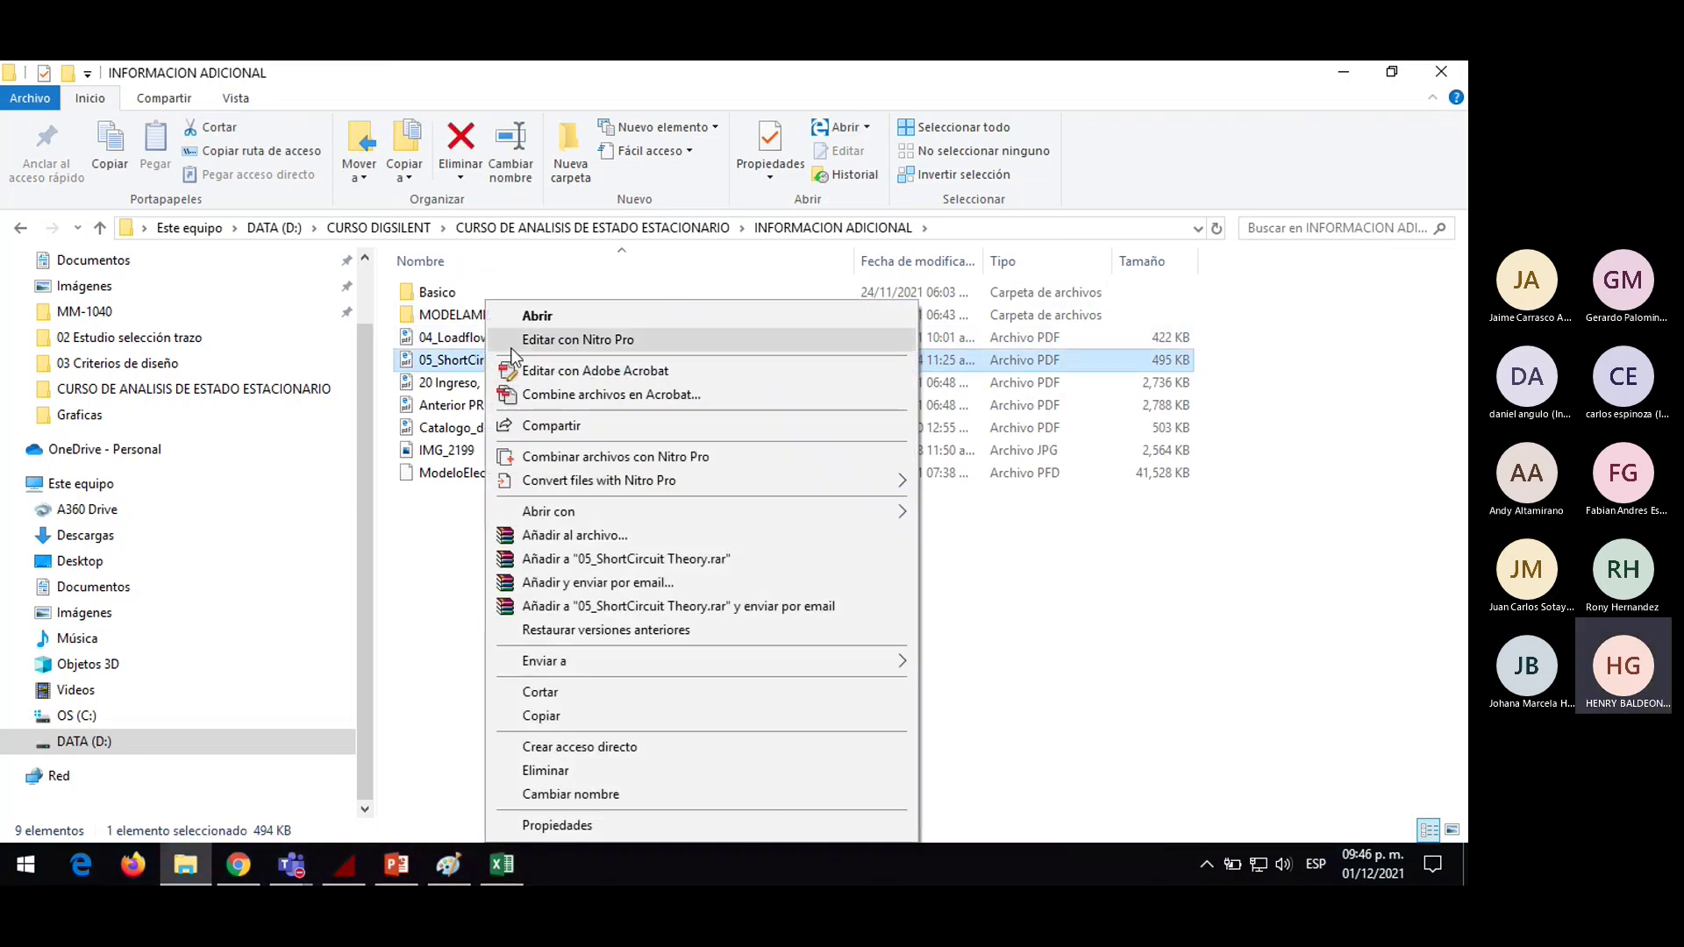
click(960, 516)
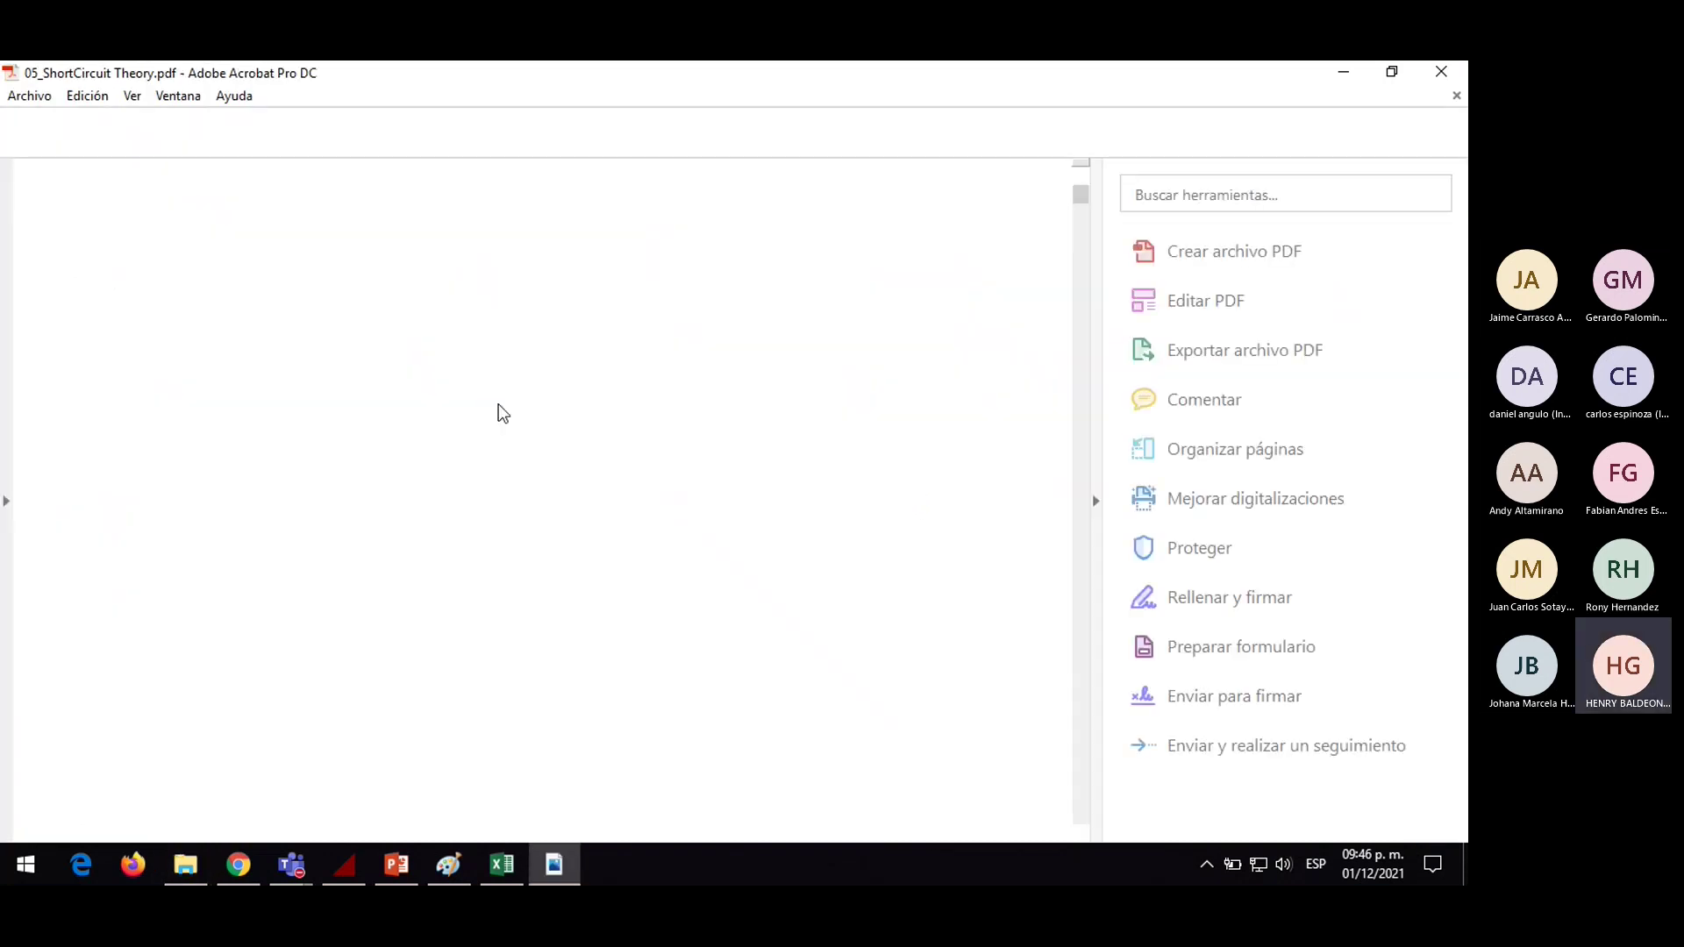
click(1441, 72)
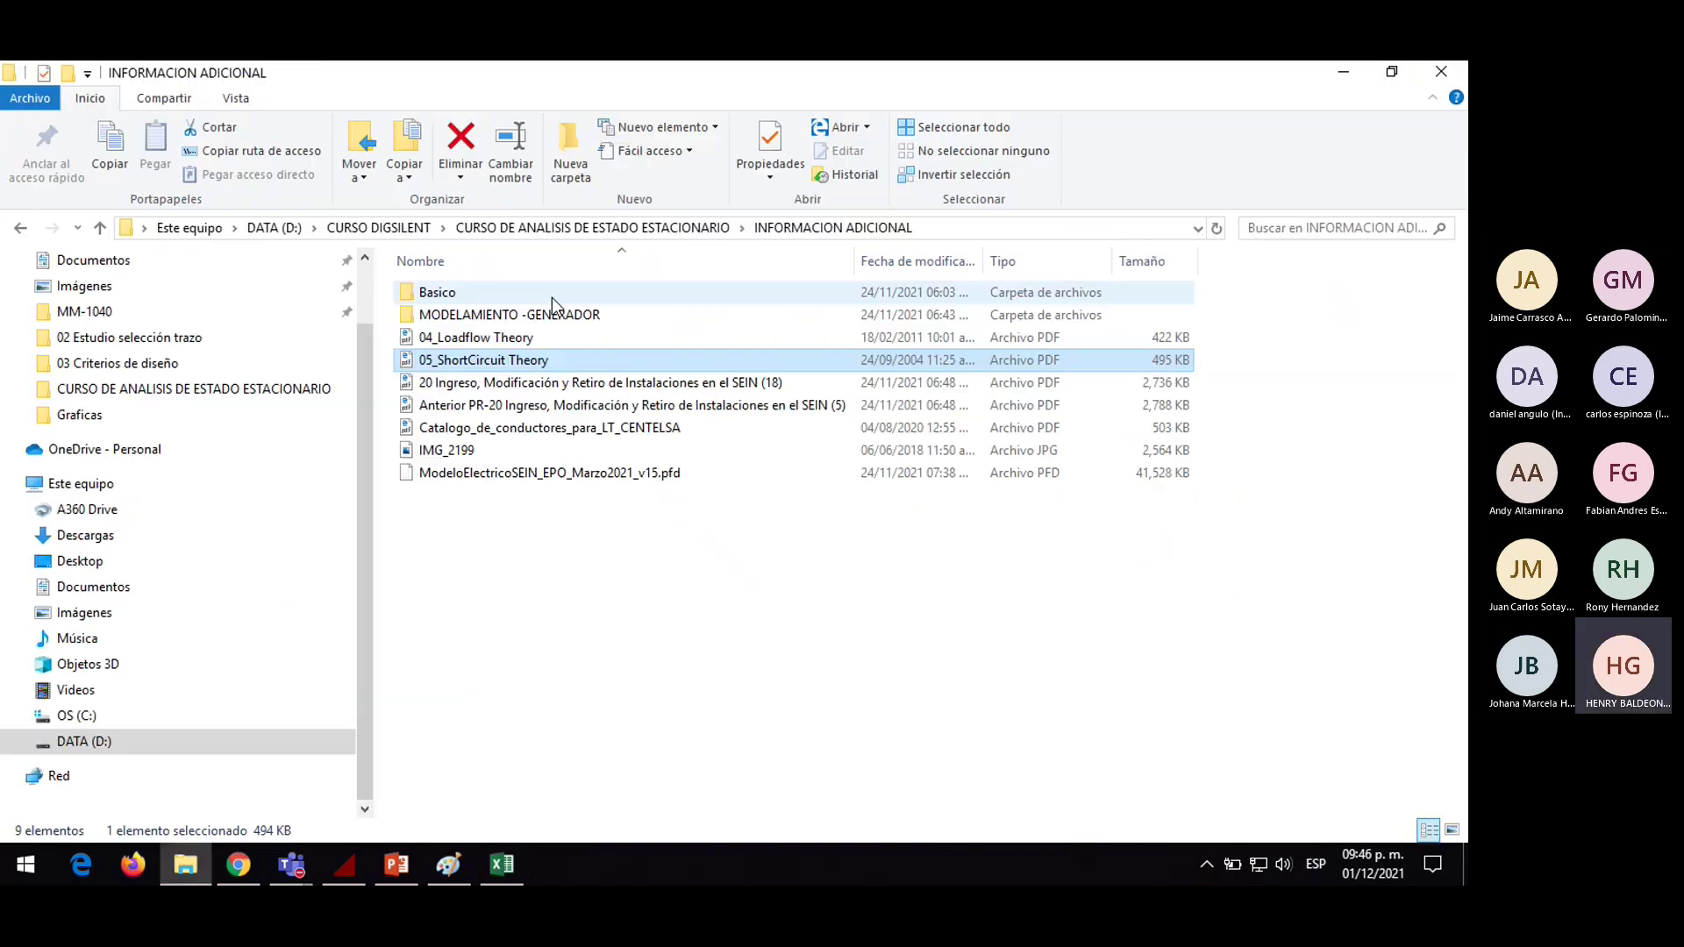
click(19, 228)
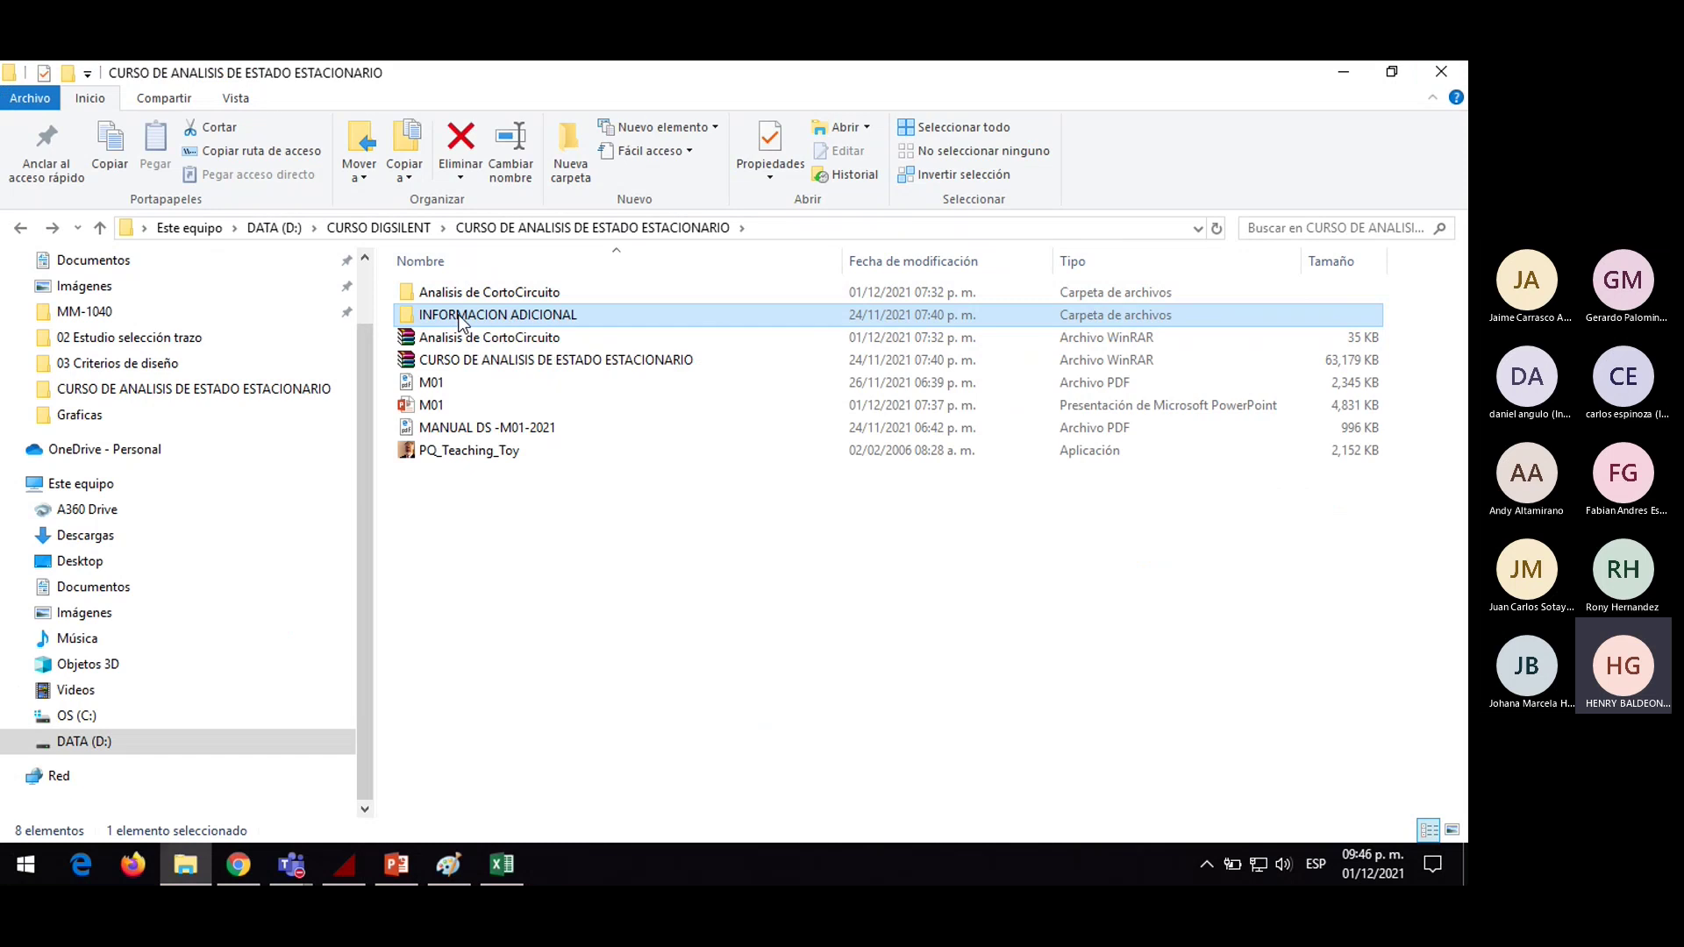
Open the 05_ShortCircuit Theory PDF from the INFORMACION ADICIONAL folder in Adobe Acrobat DC
double_click(460, 316)
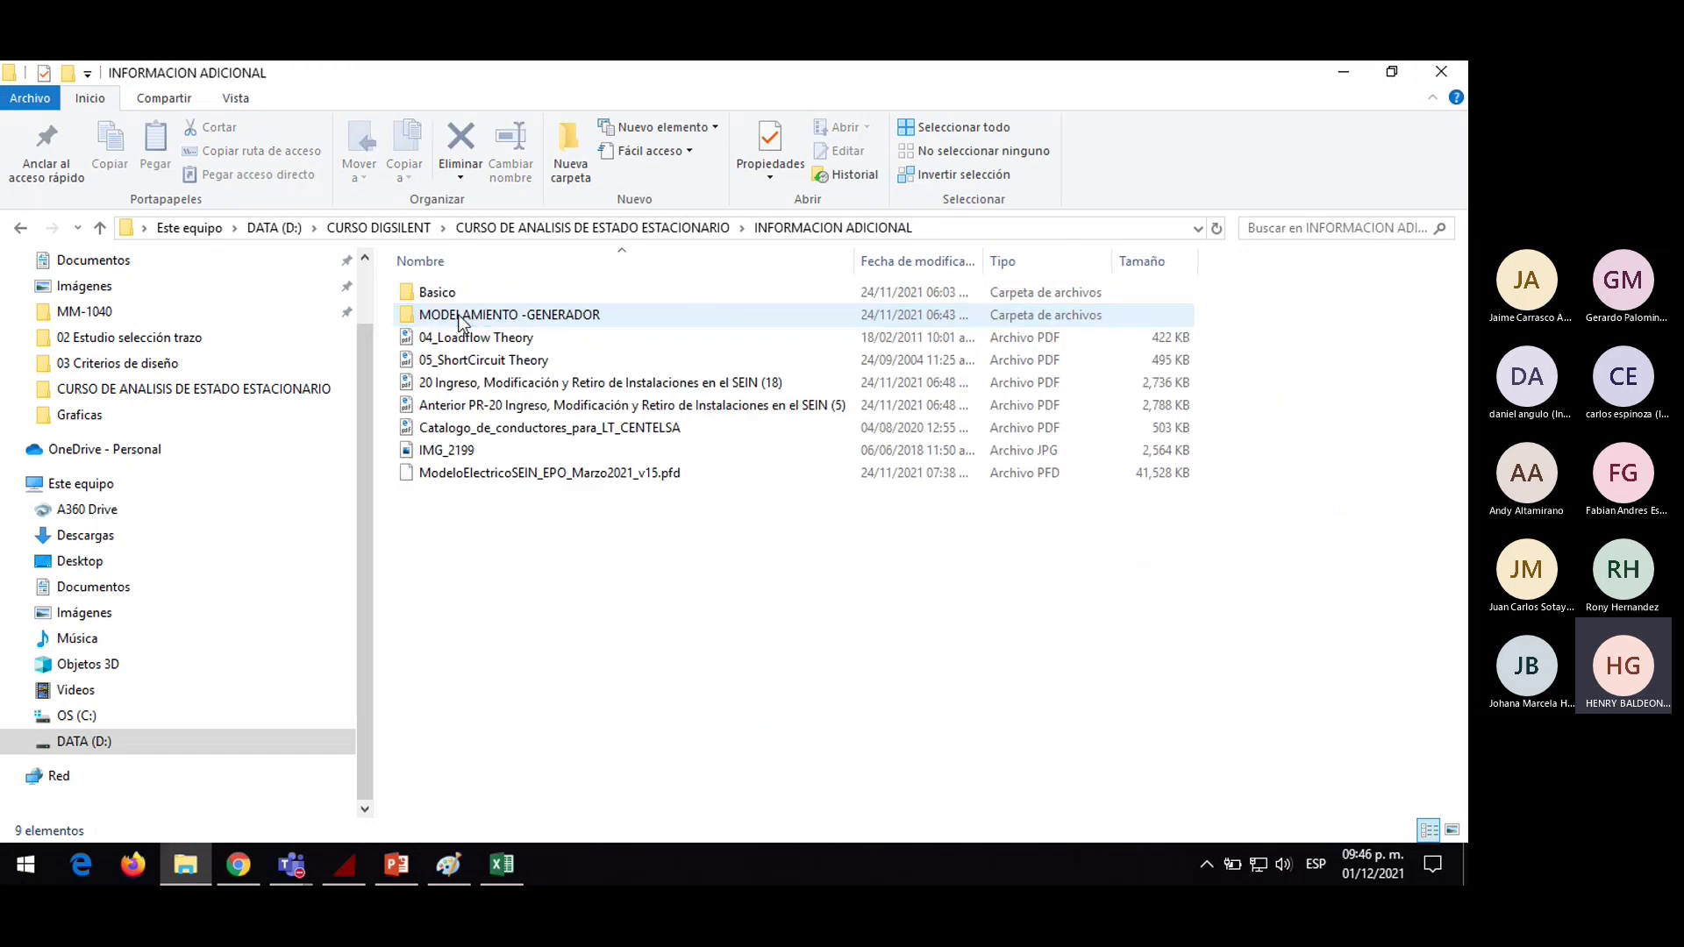
click(460, 367)
right_click(460, 366)
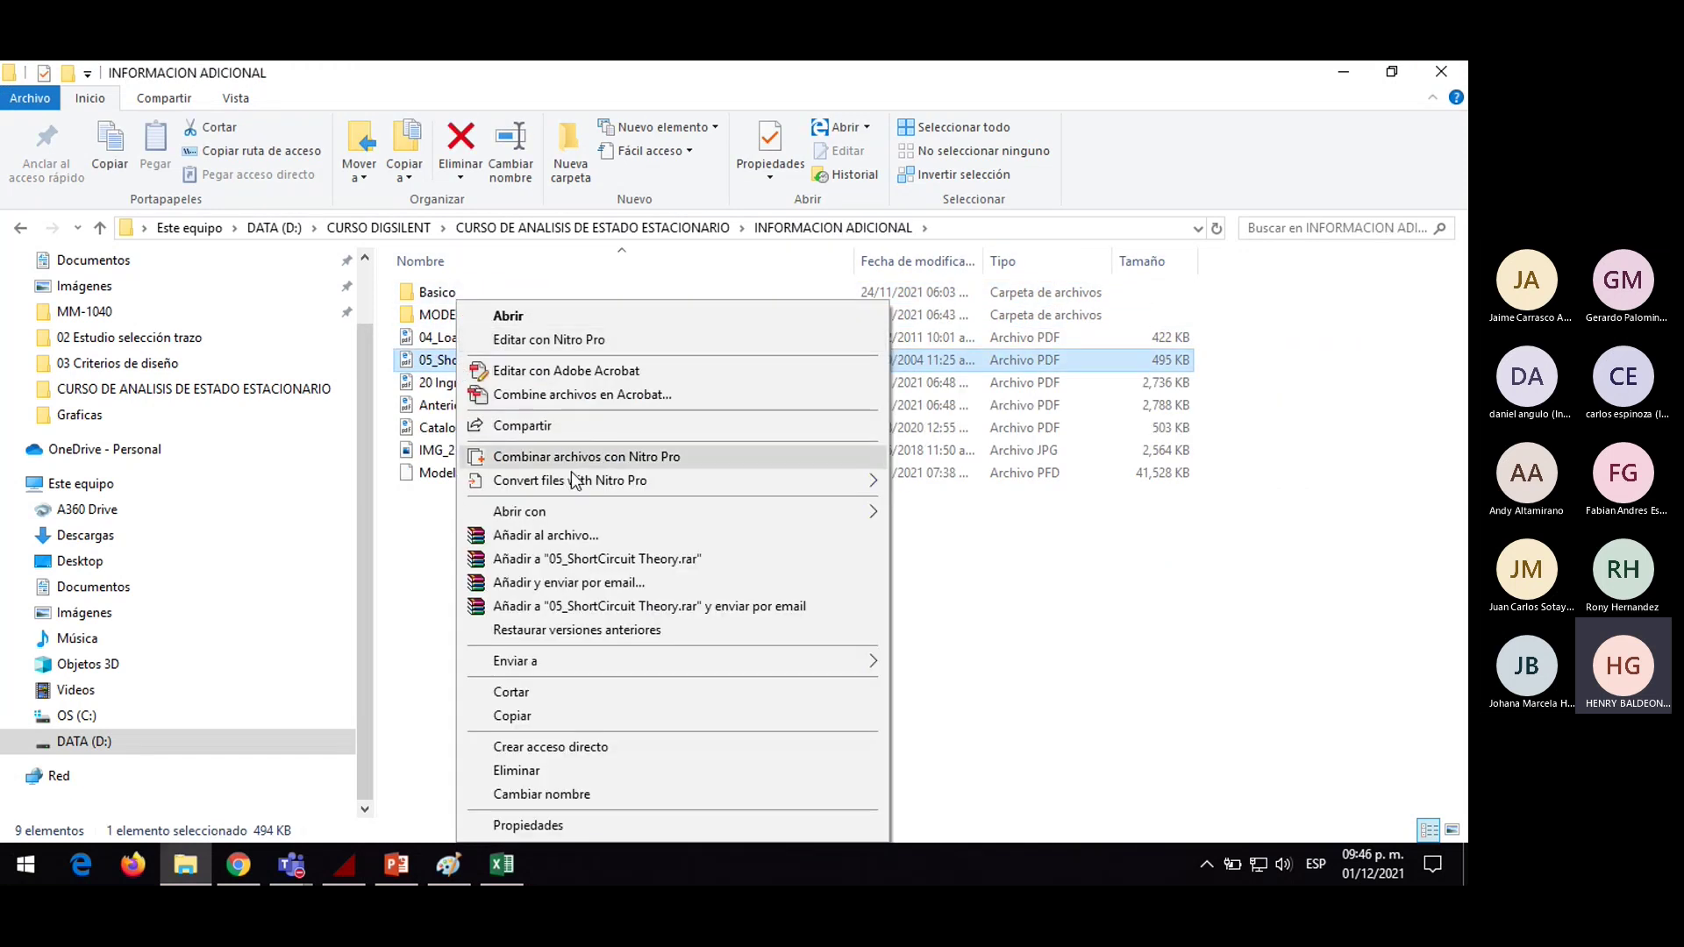
mouse_move(572, 519)
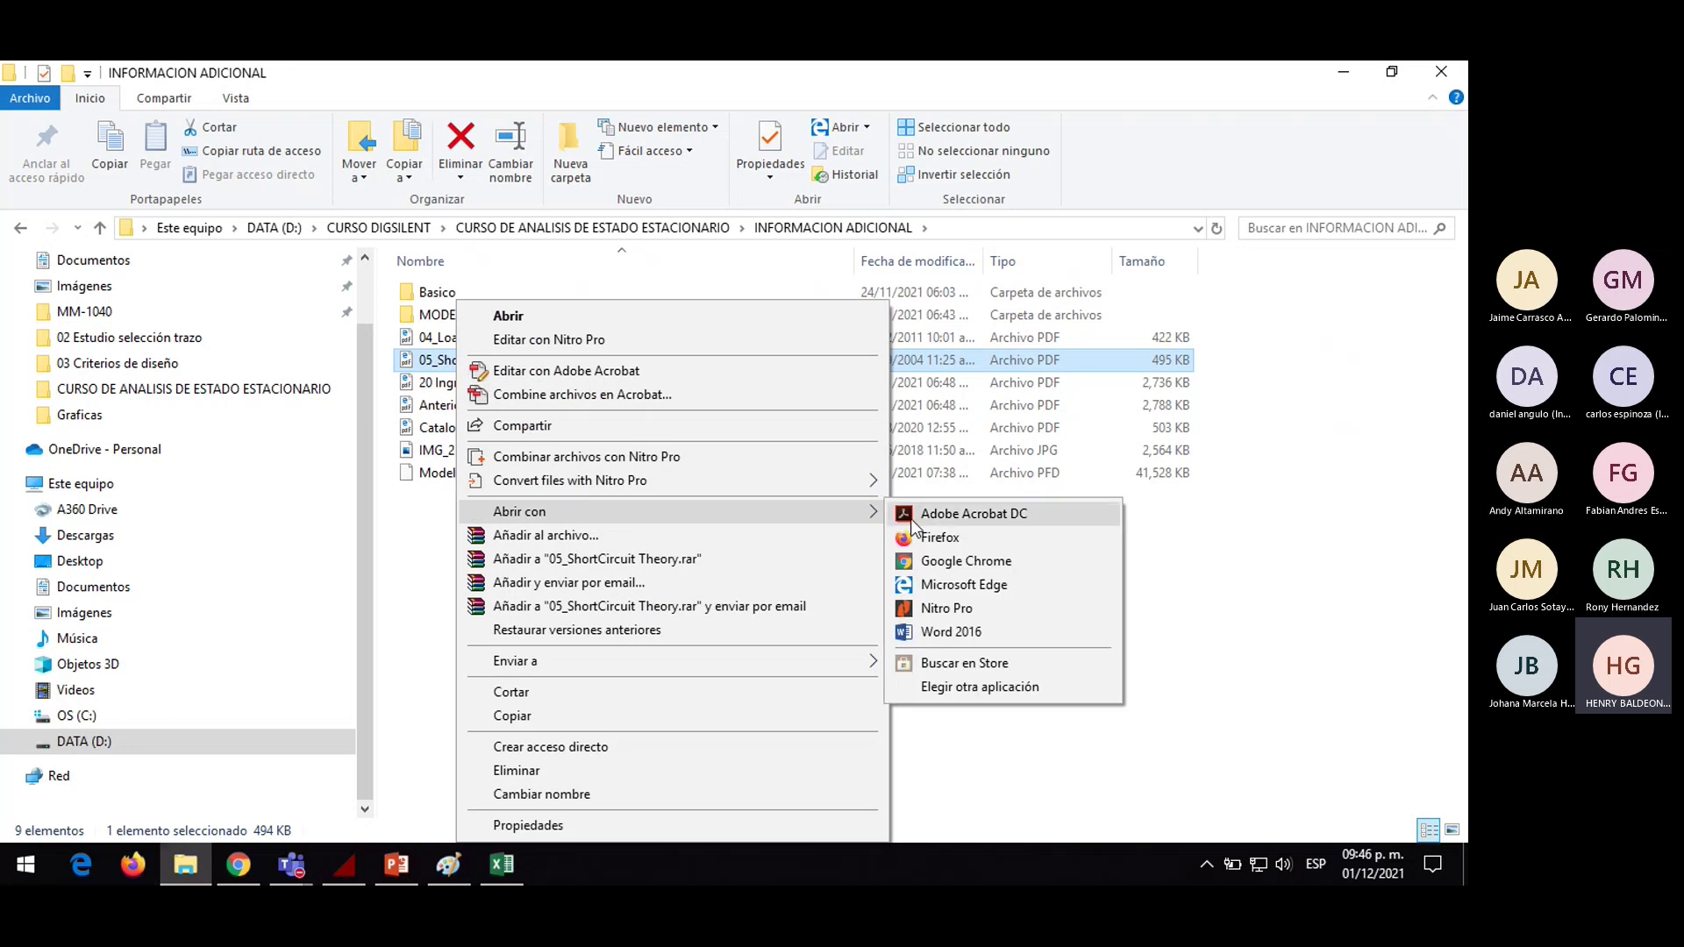
click(912, 516)
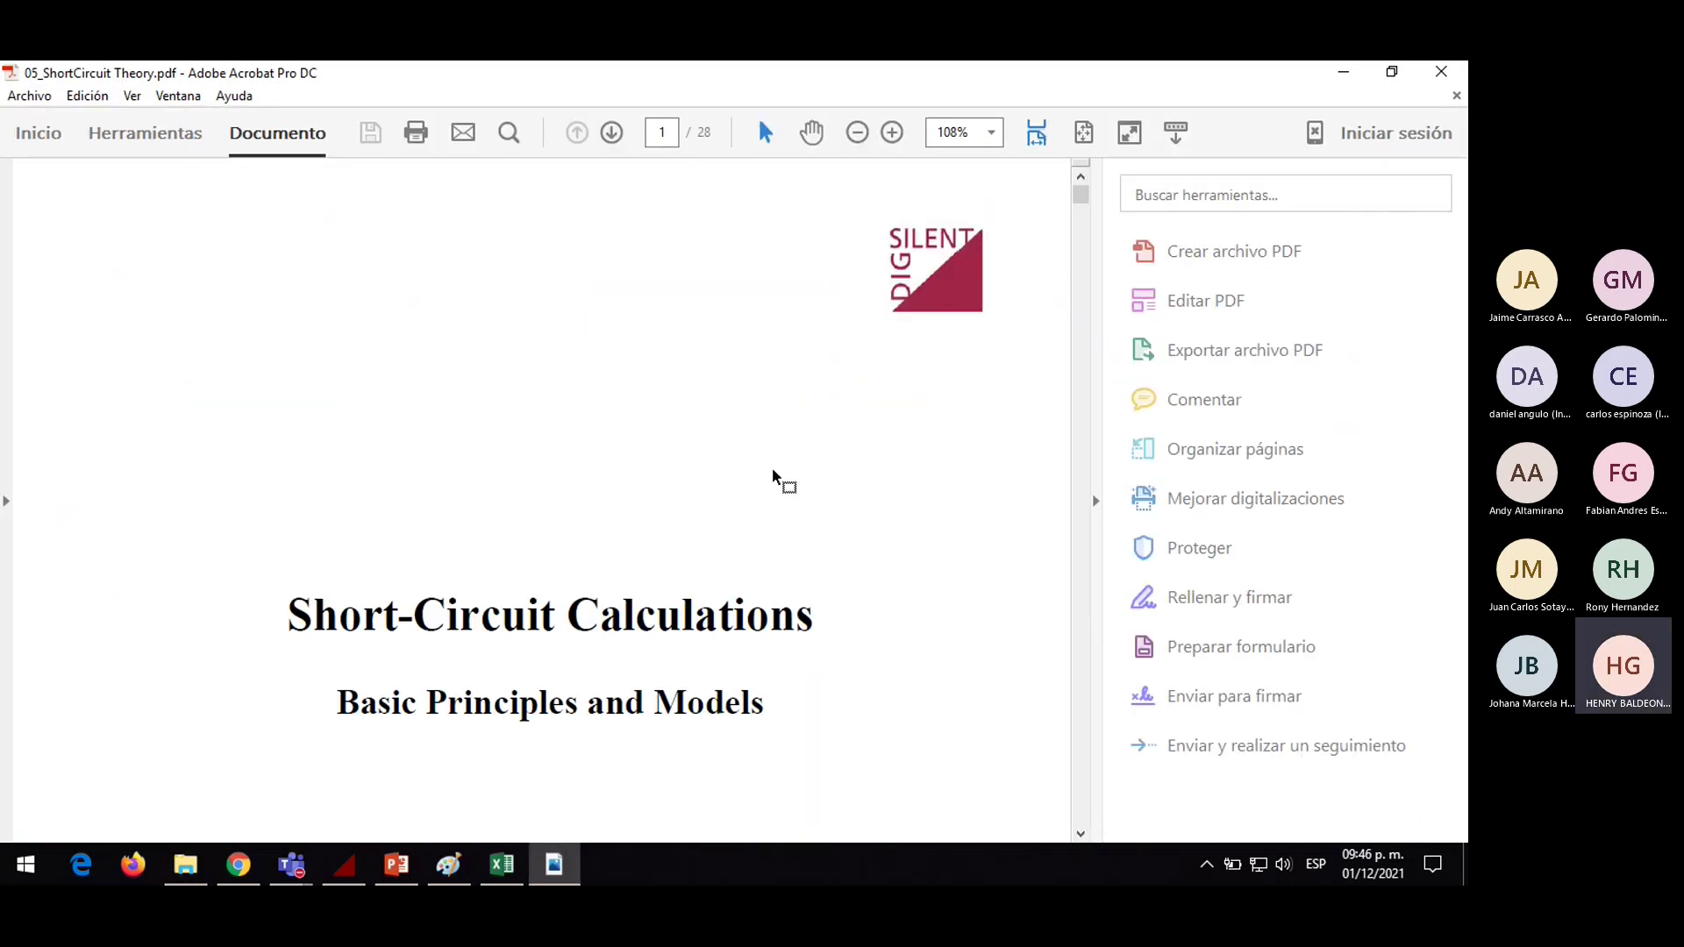
Check the Contents pages of the short-circuit theory document and hide the tools pane to widen the page view
scroll(772, 472, down, 5)
scroll(773, 474, down, 15)
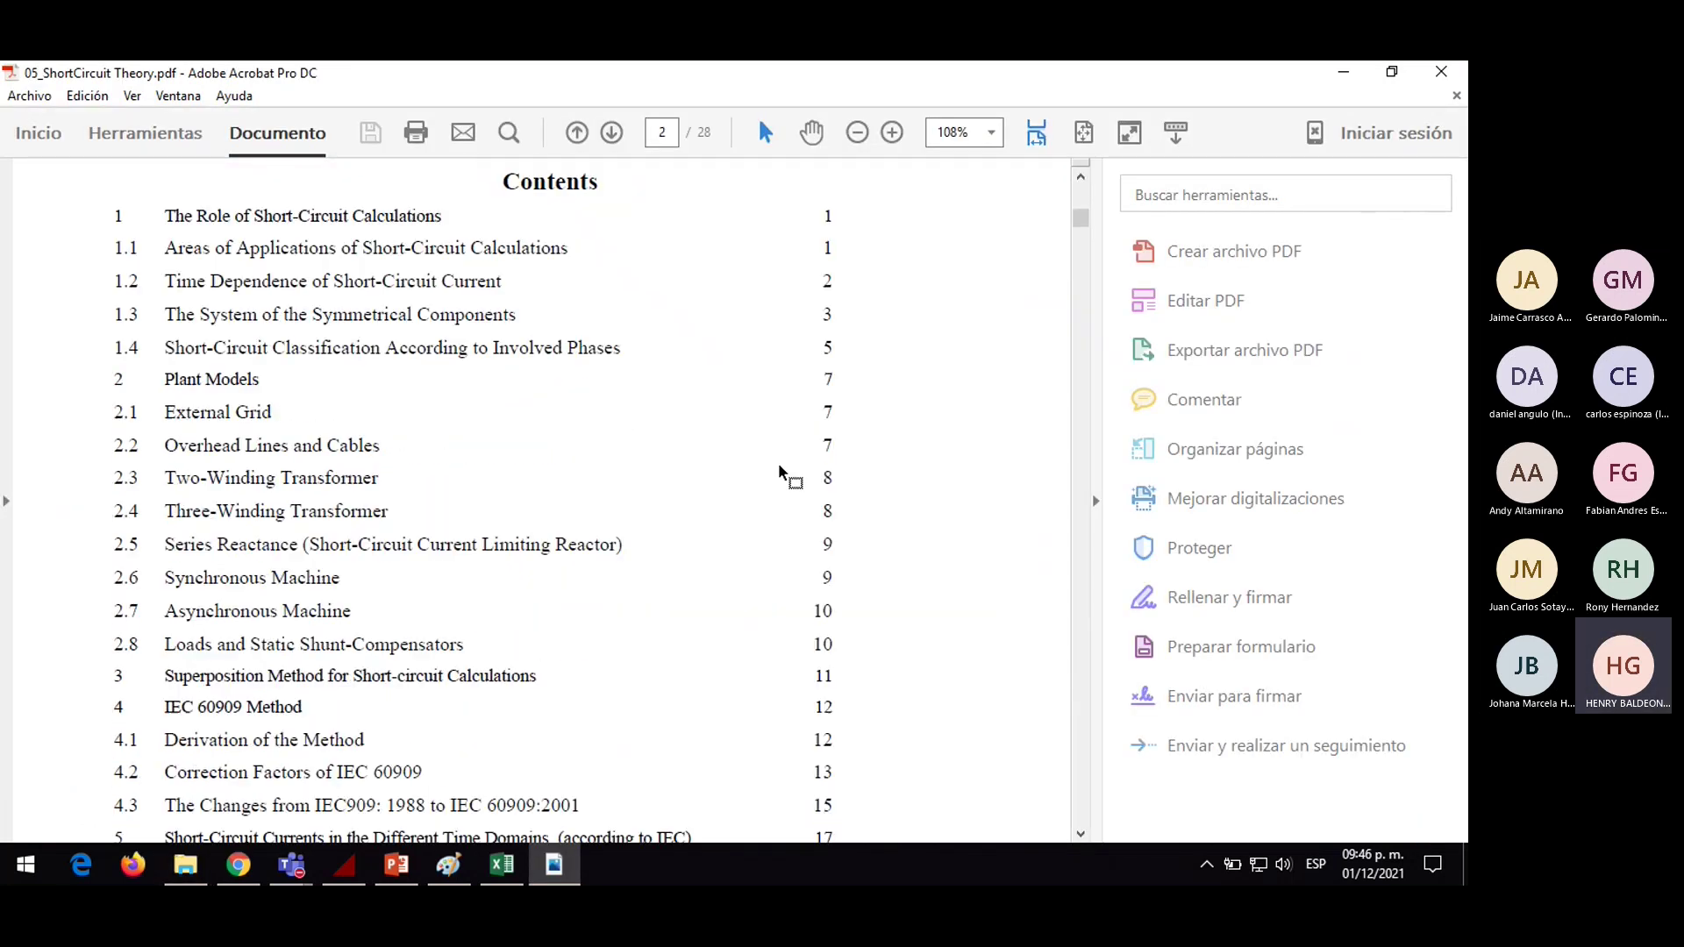
scroll(785, 473, up, 5)
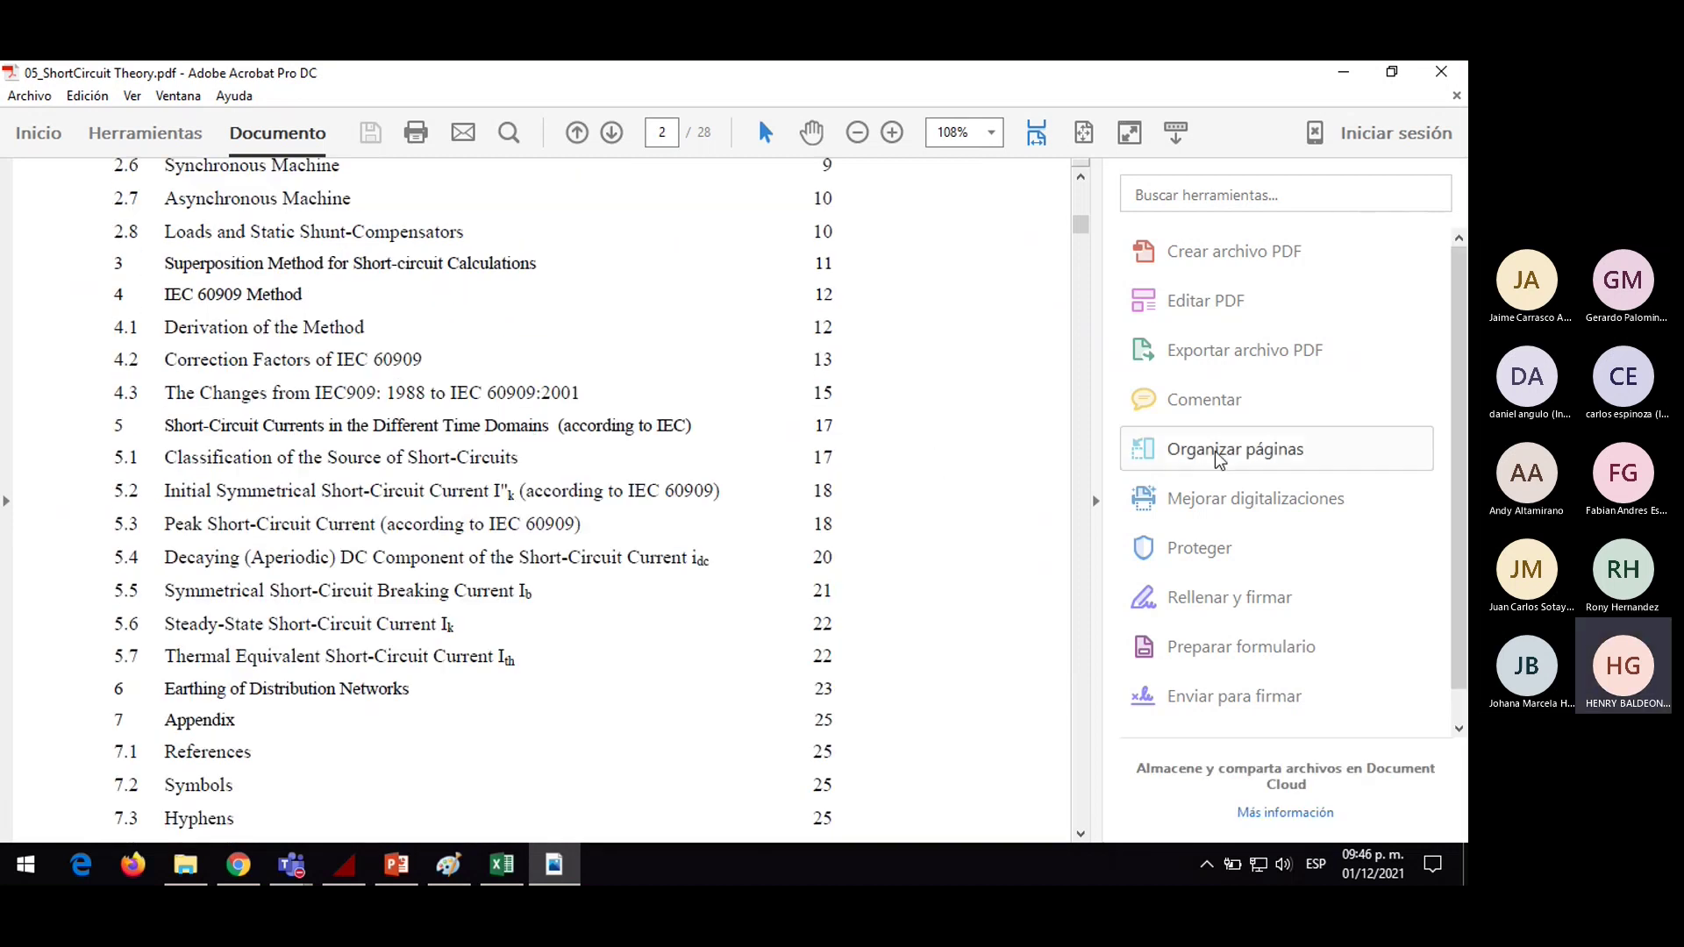
click(1096, 498)
scroll(870, 331, down, 4)
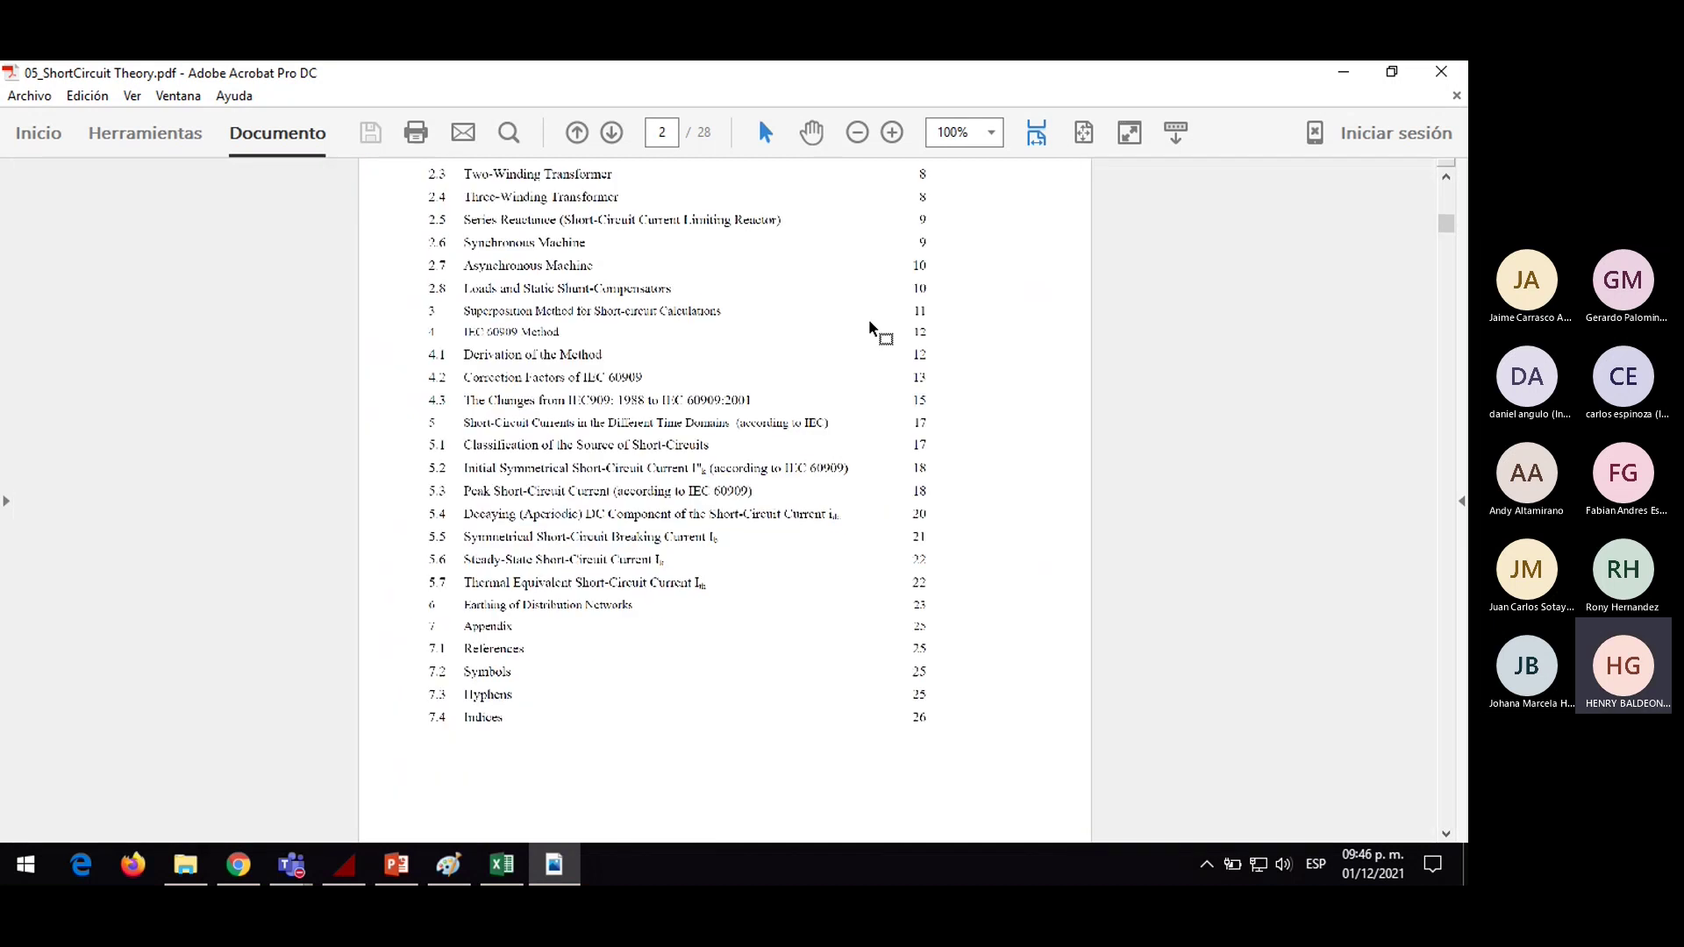
Skim the theory document from time dependence and symmetrical components through the element models to the superposition and IEC 60909 methods
scroll(870, 330, down, 9)
scroll(870, 331, down, 15)
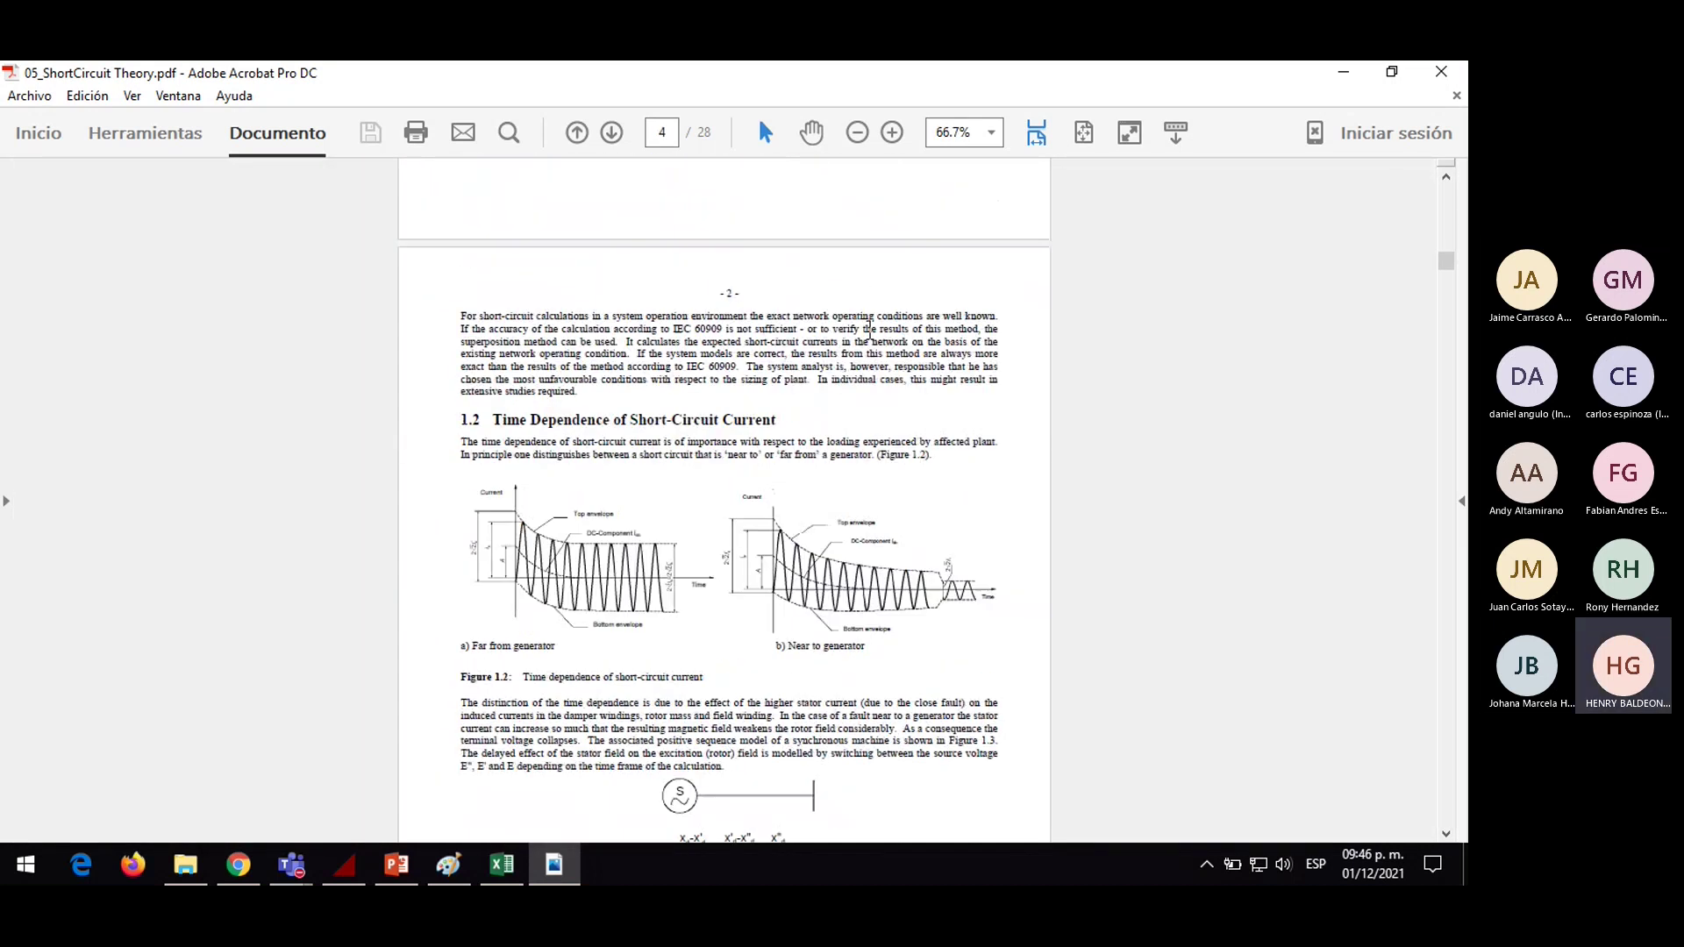
scroll(870, 330, down, 20)
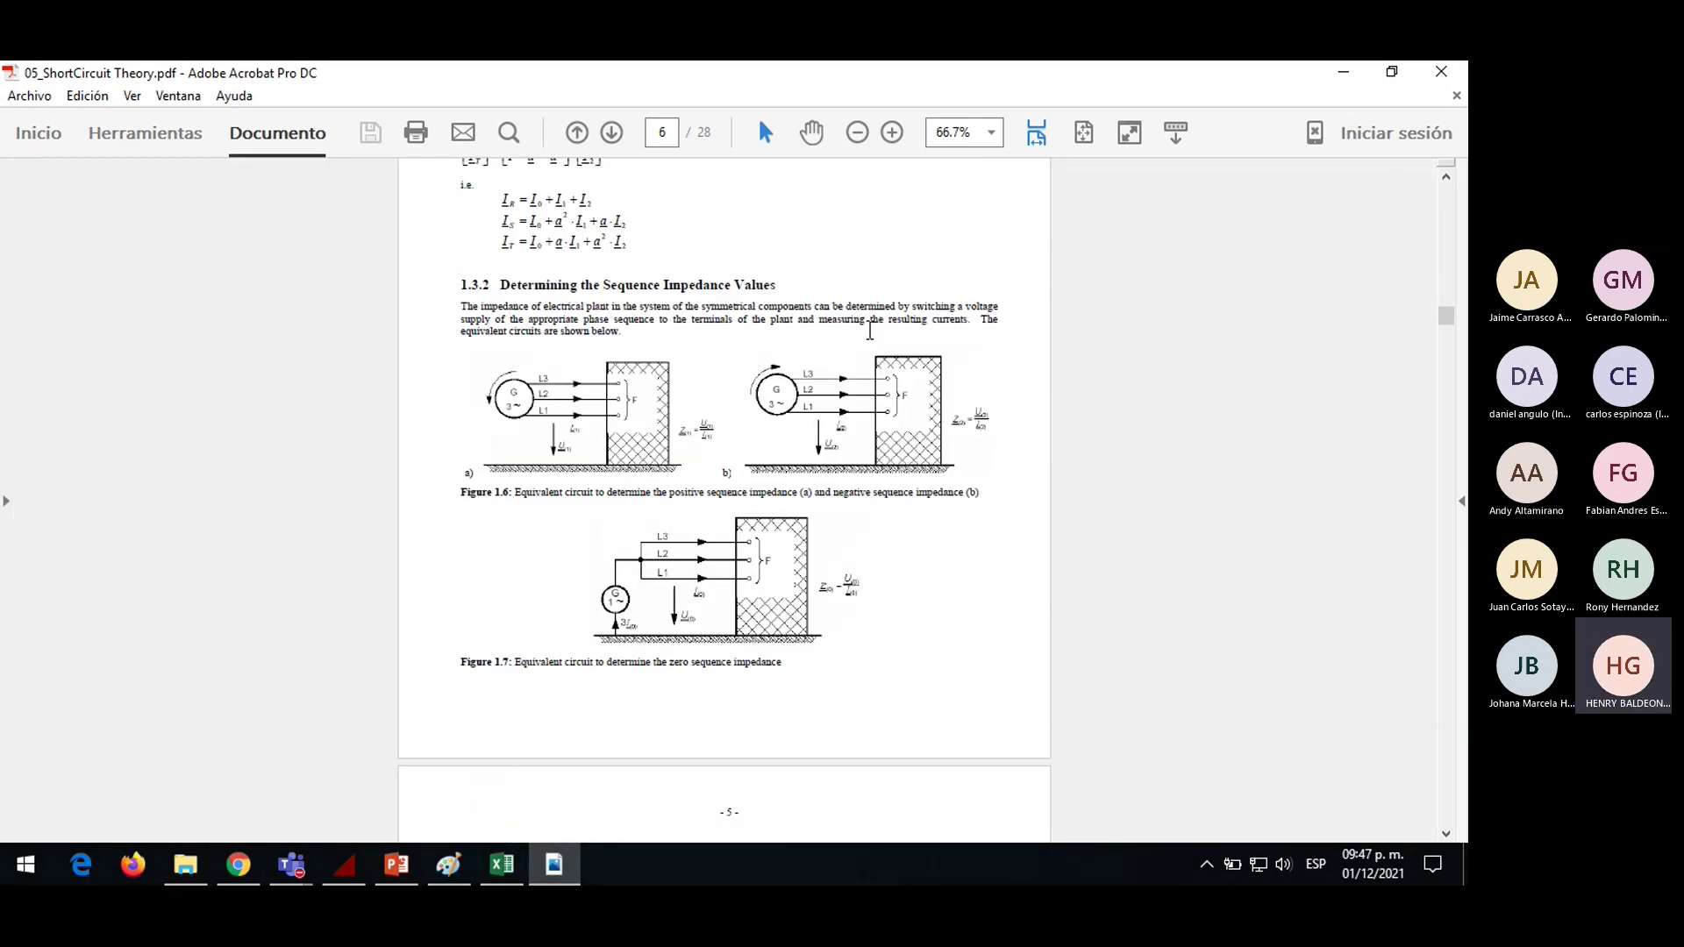
scroll(869, 330, down, 15)
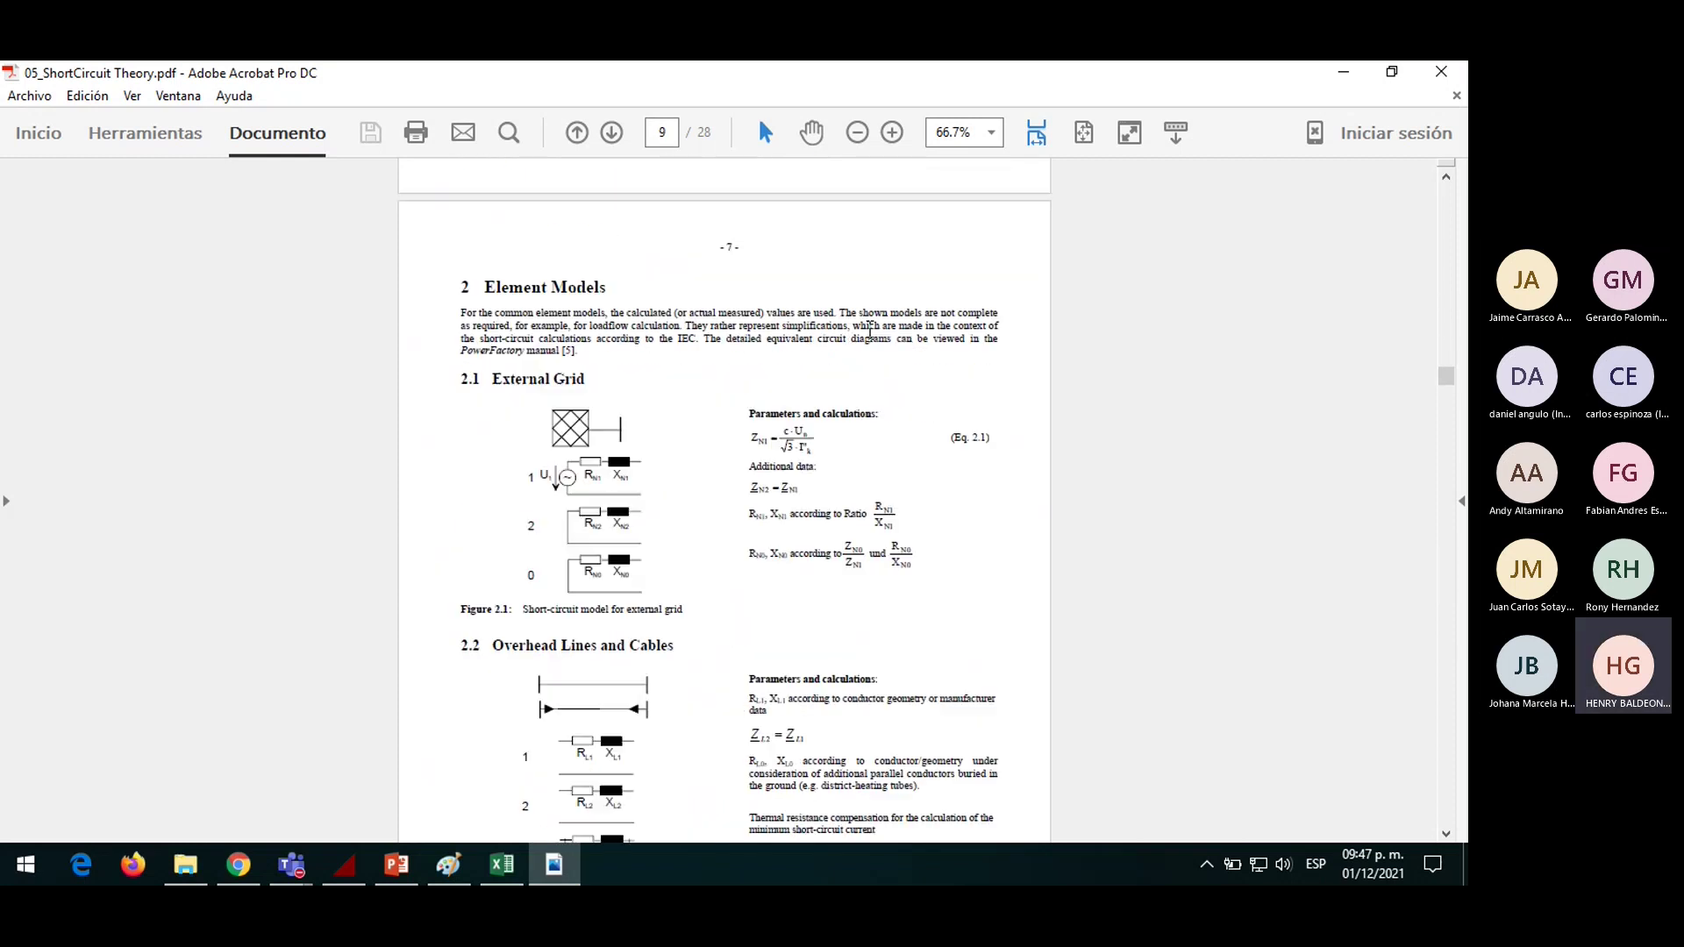
scroll(894, 322, down, 15)
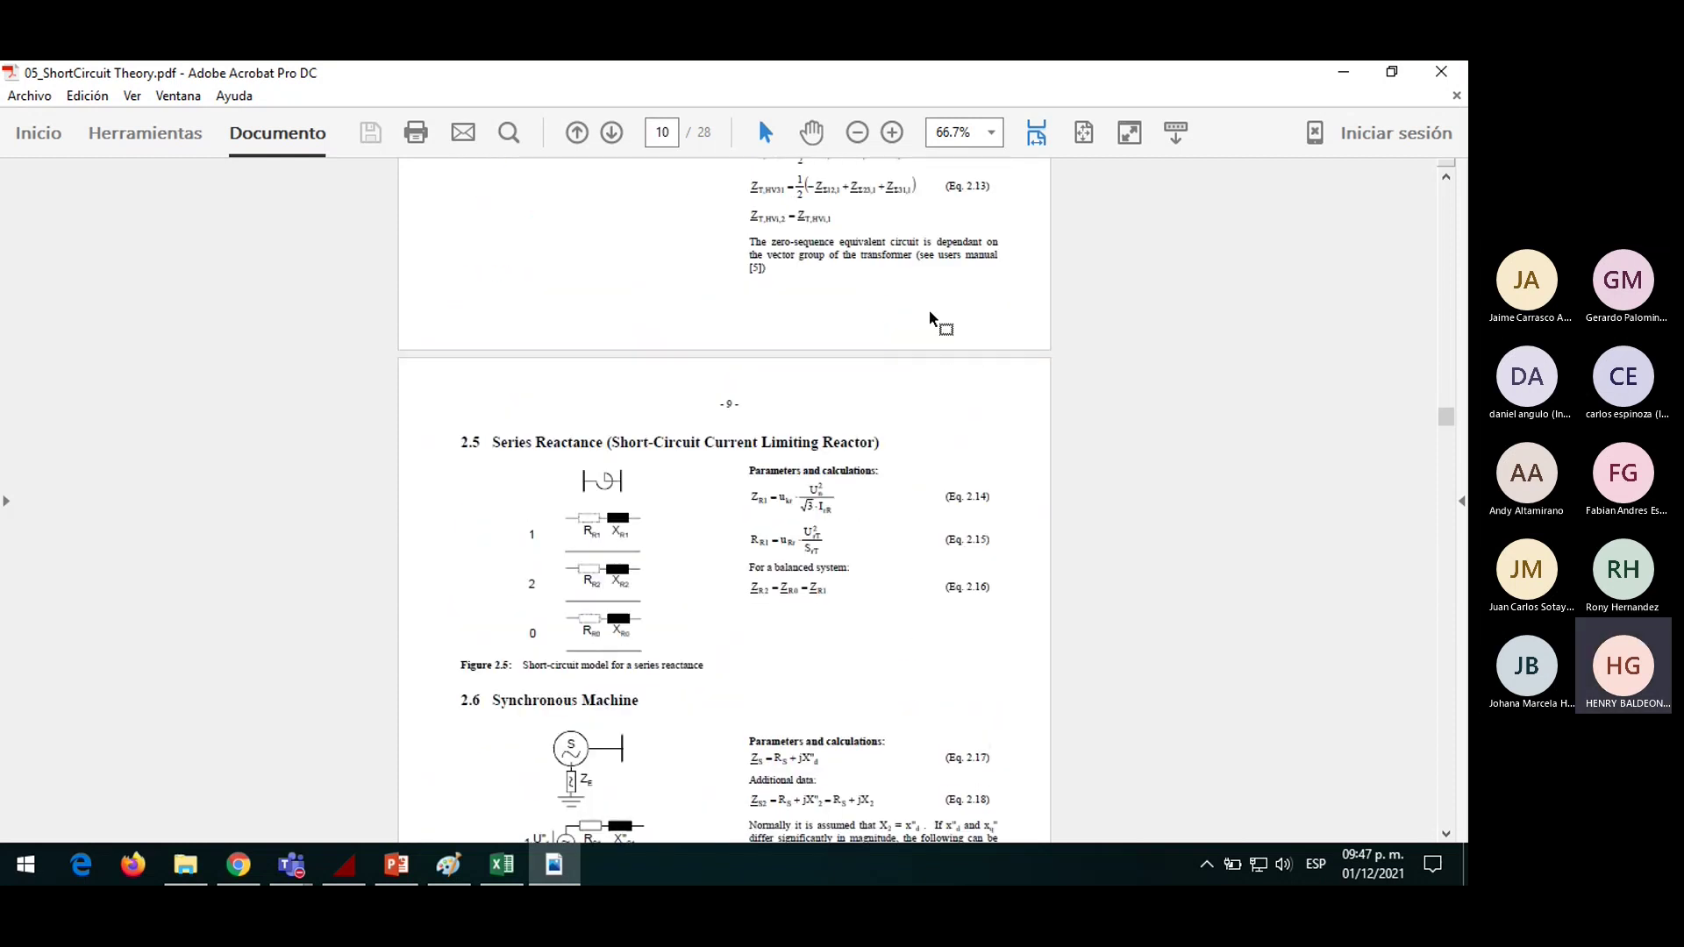
scroll(889, 341, down, 10)
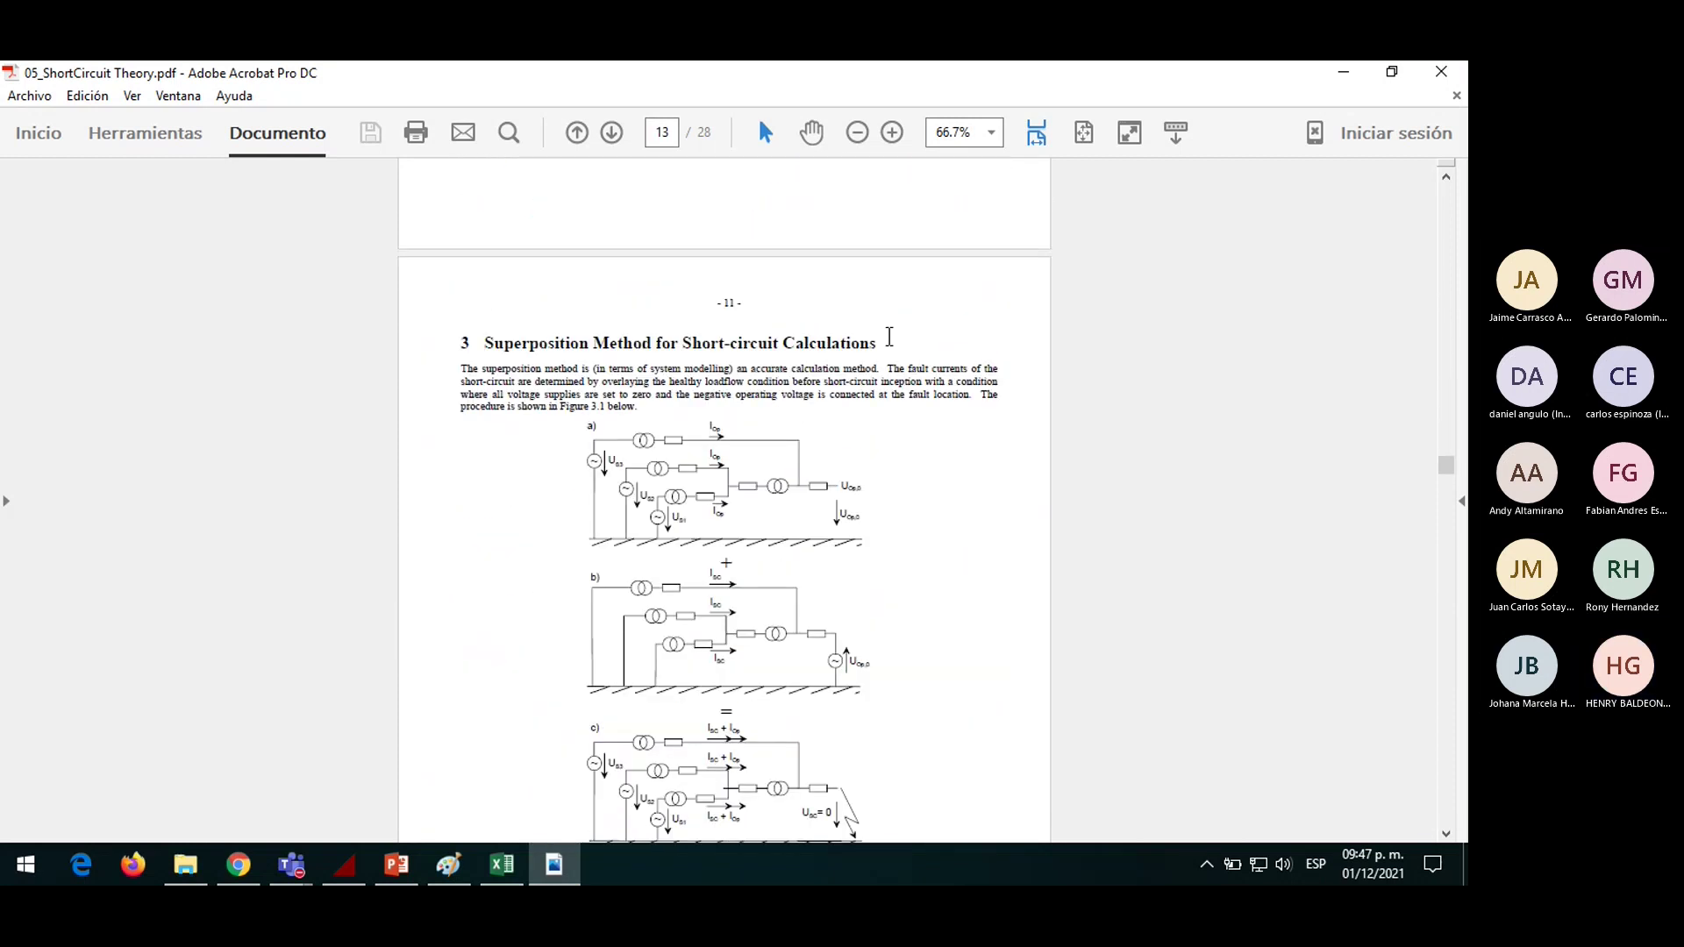
scroll(888, 341, down, 10)
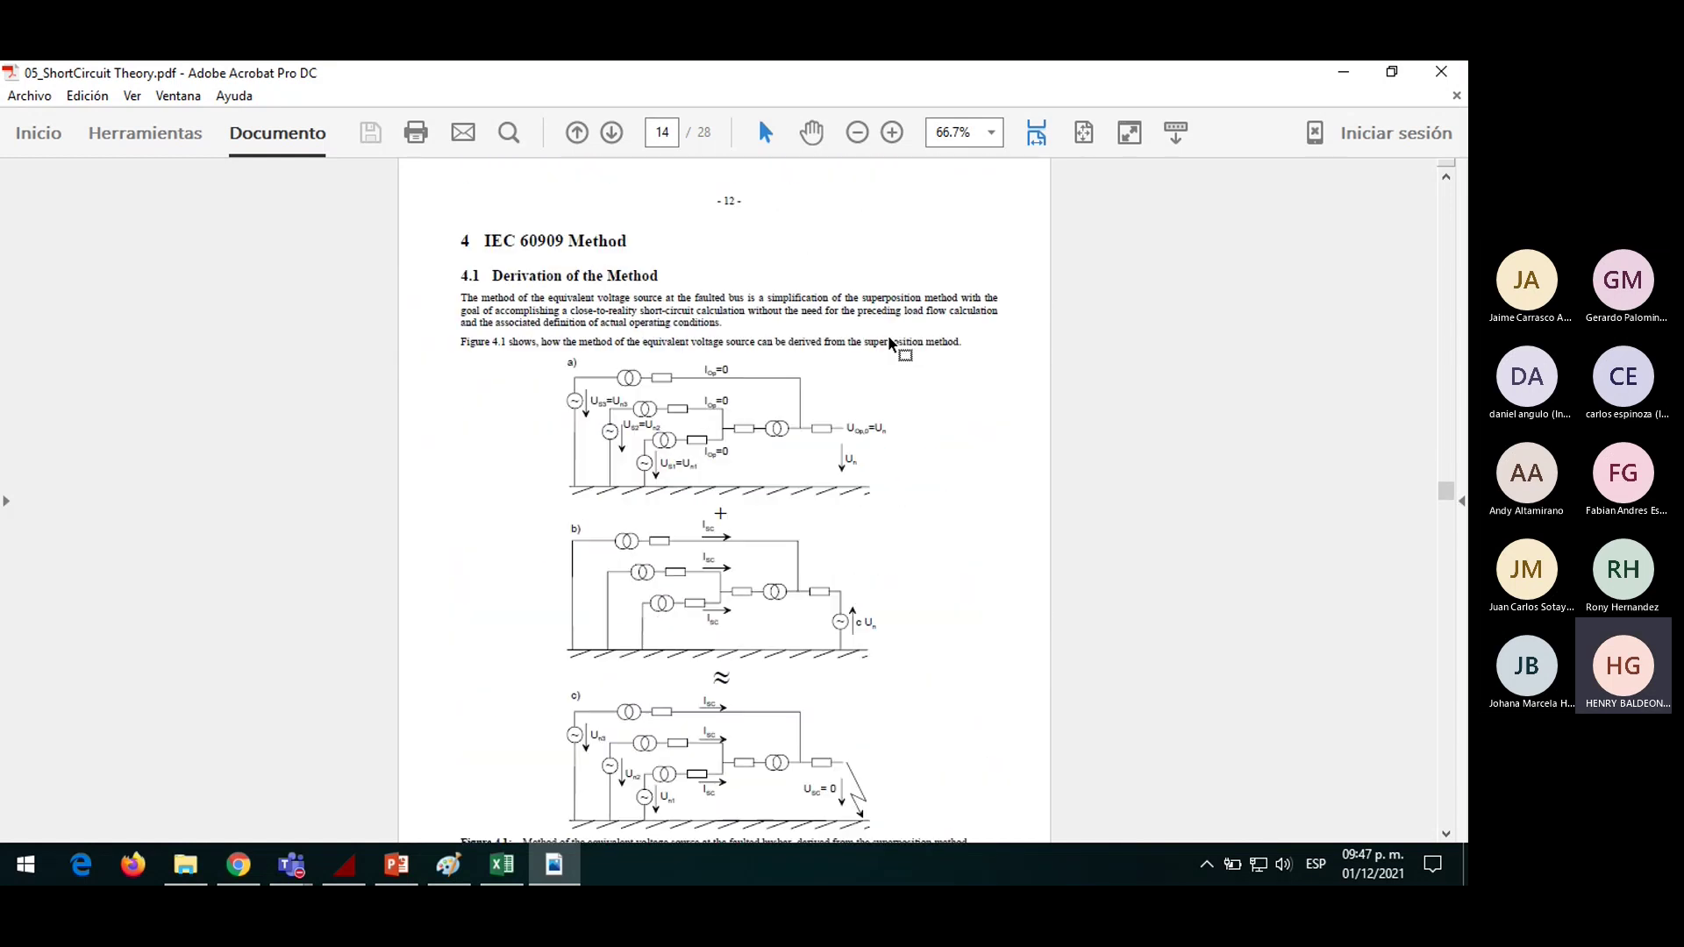
Examine the IEC 60909 correction factors and the short-circuit current formulas of chapters 4 and 5, continuing to the appendix
scroll(801, 284, down, 5)
scroll(715, 270, up, 5)
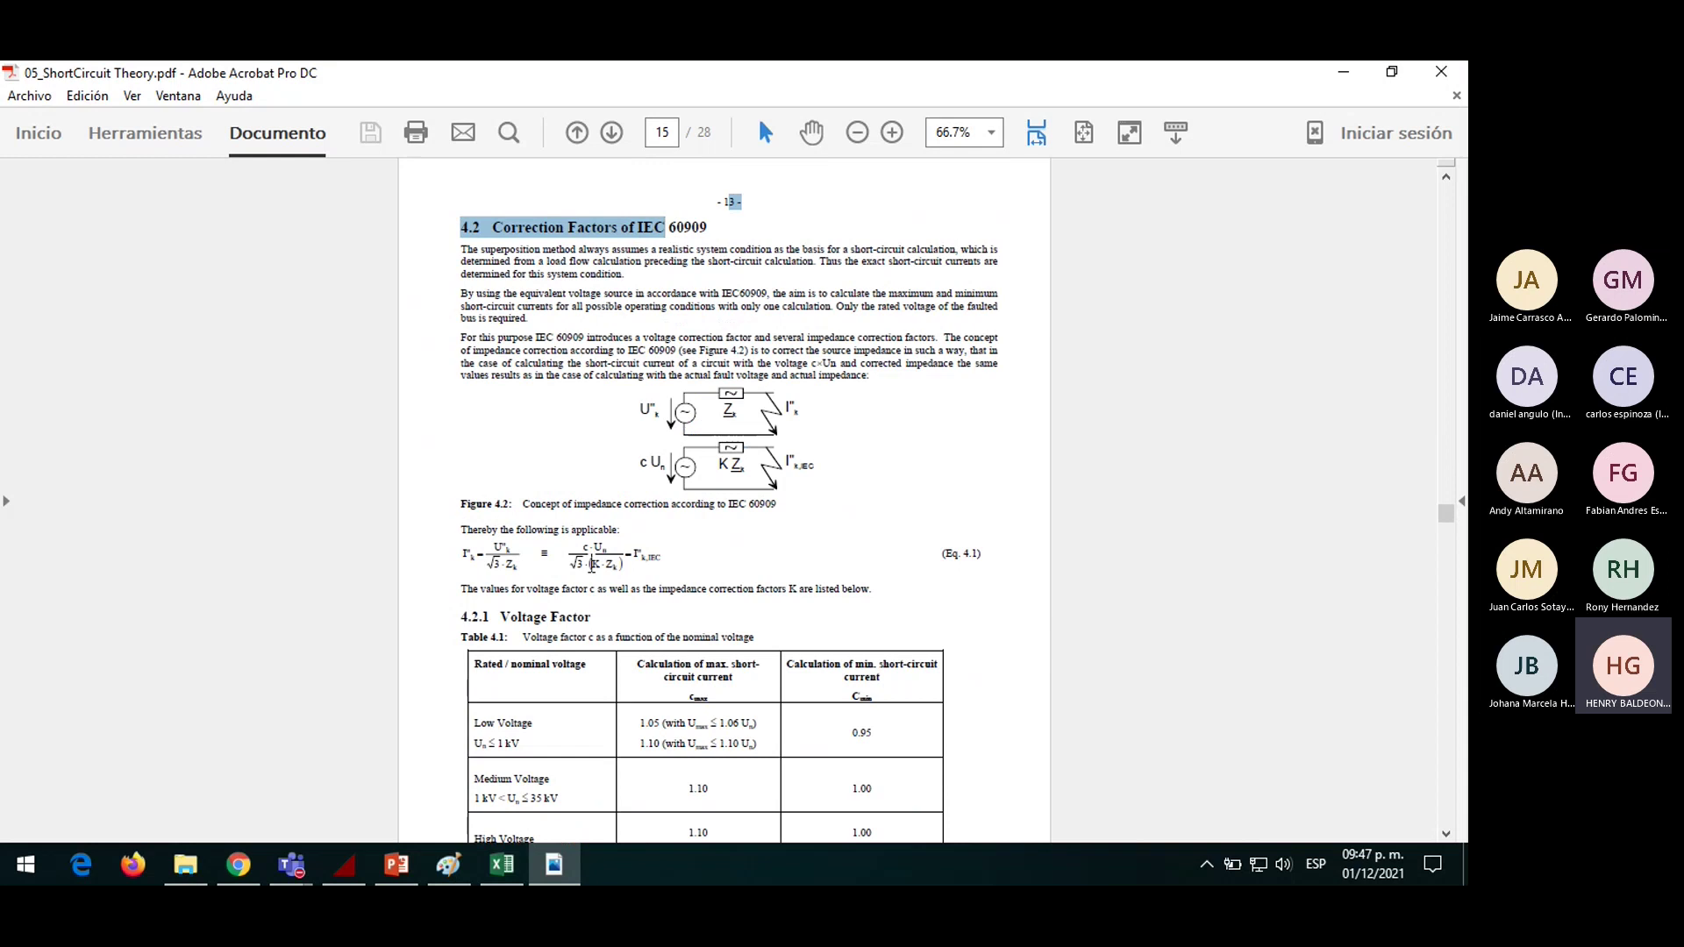
scroll(675, 424, down, 3)
scroll(675, 424, down, 18)
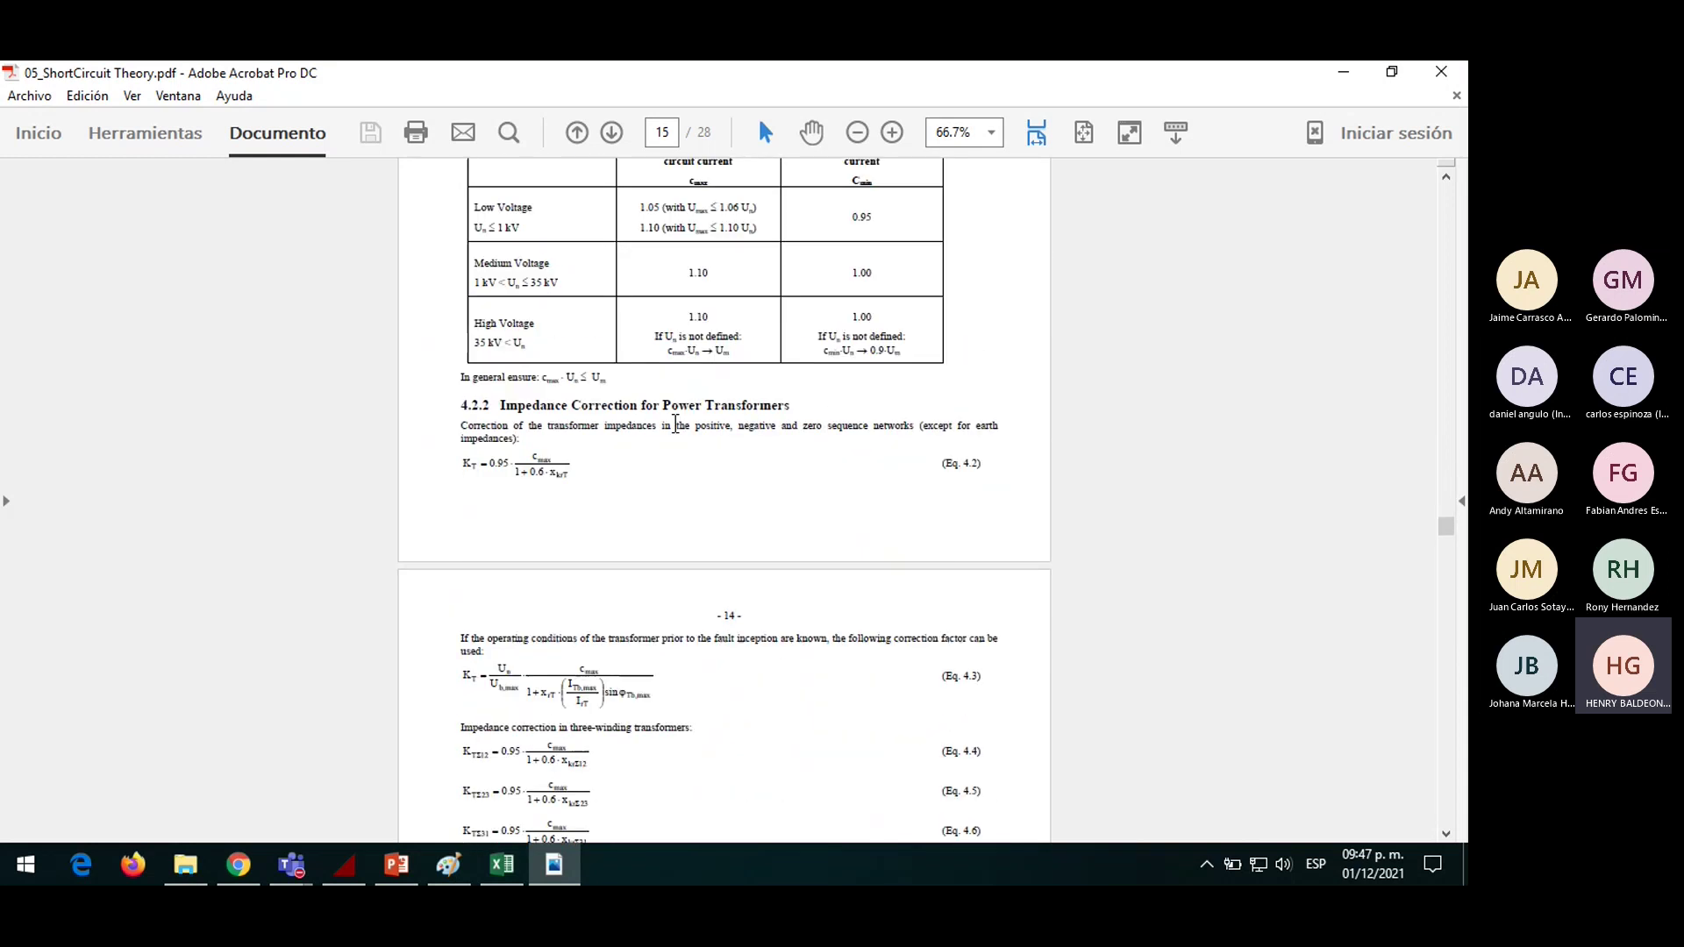
scroll(675, 424, down, 20)
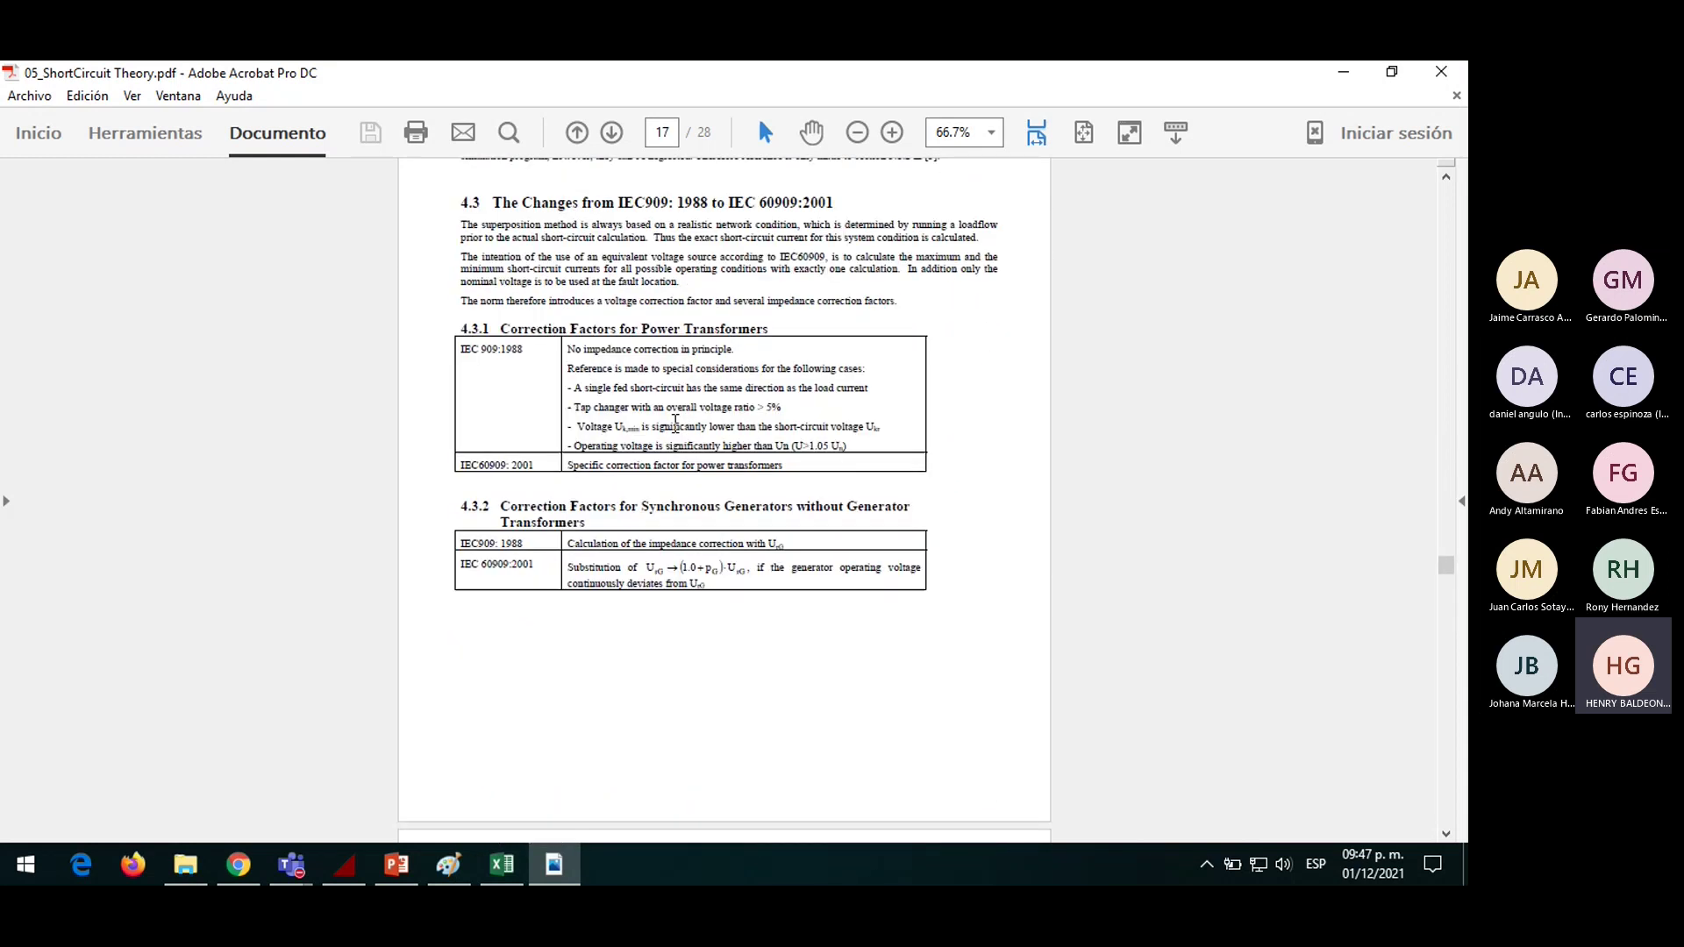
scroll(675, 424, down, 15)
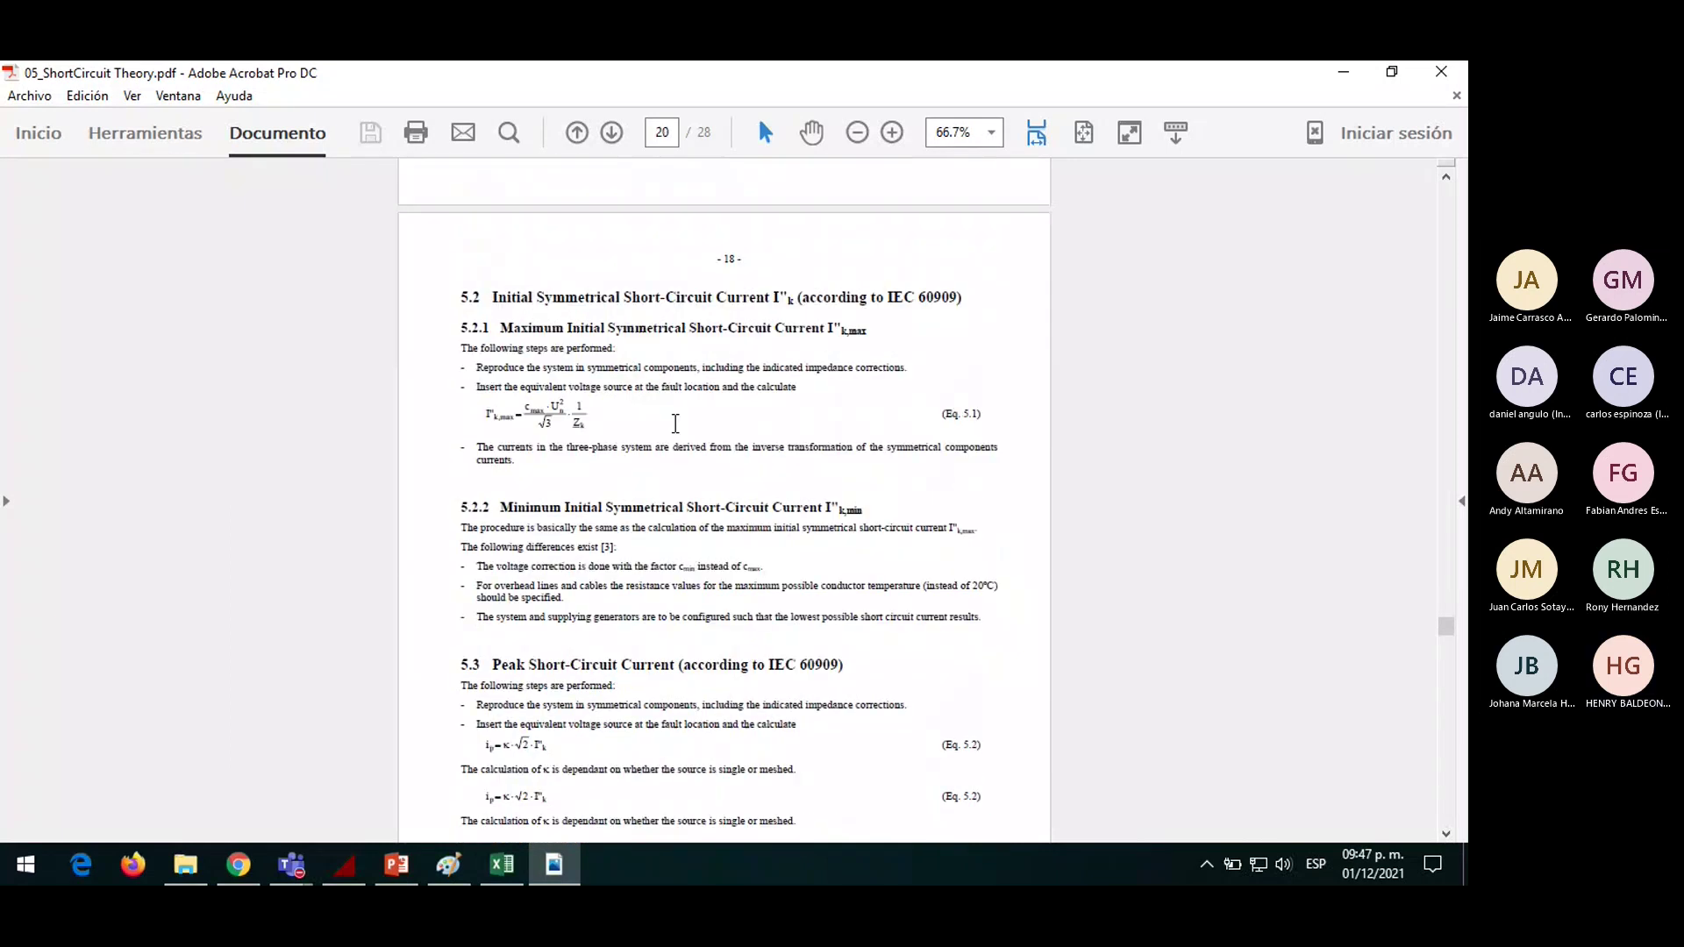
scroll(675, 425, down, 20)
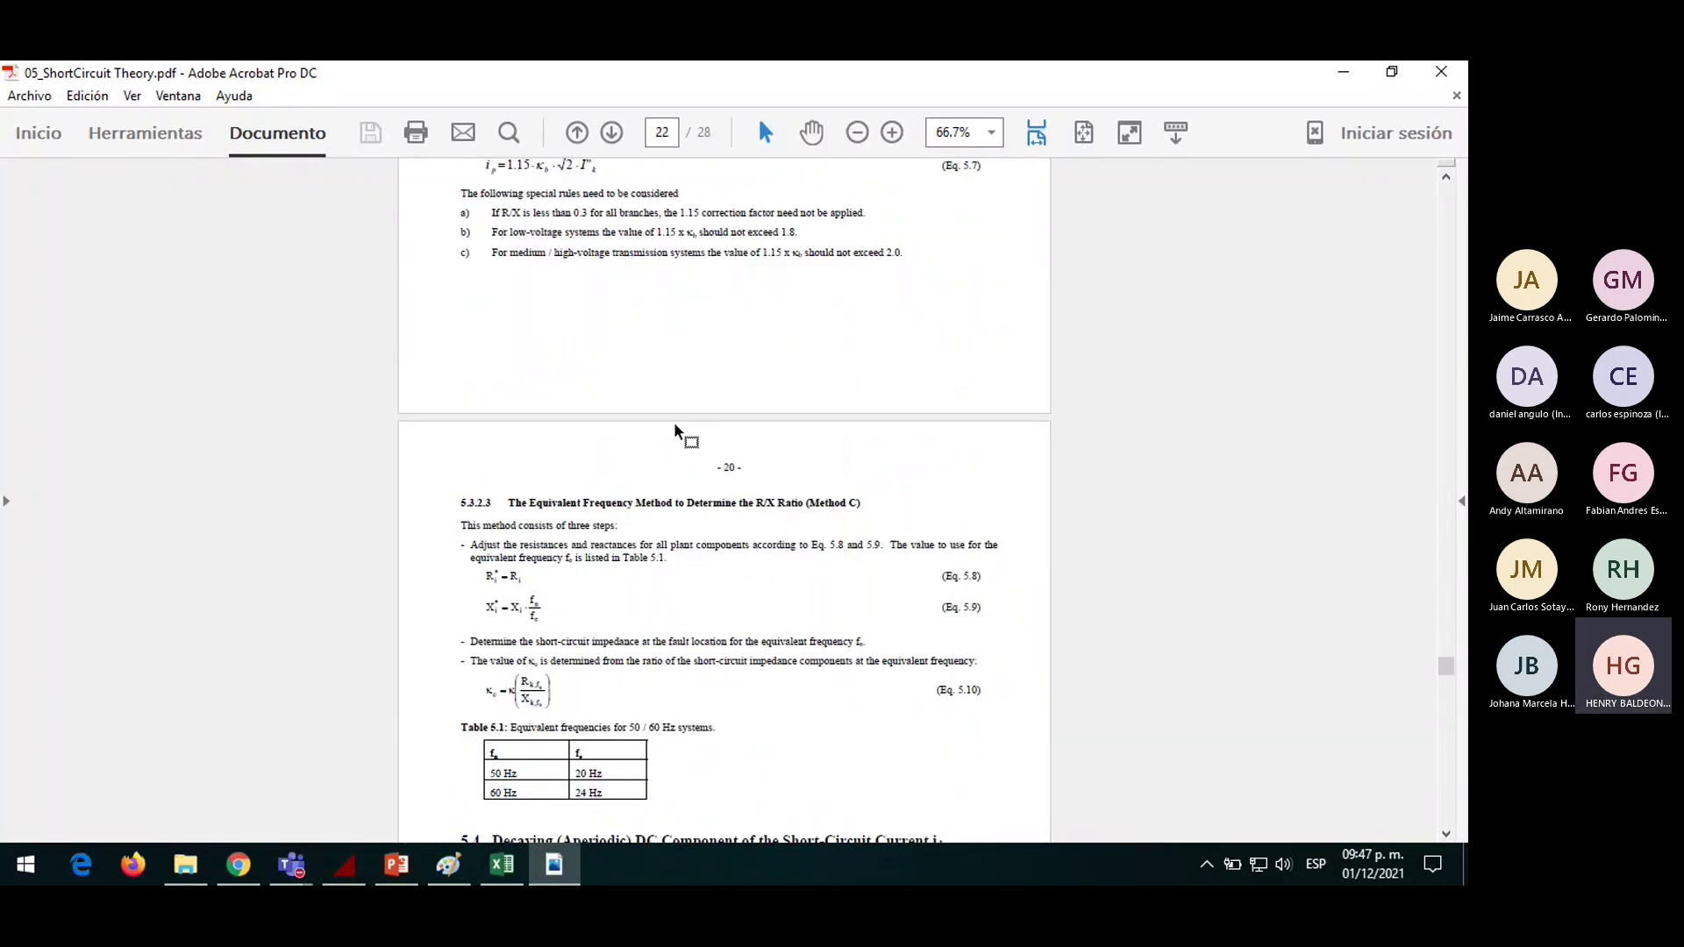
scroll(675, 424, down, 20)
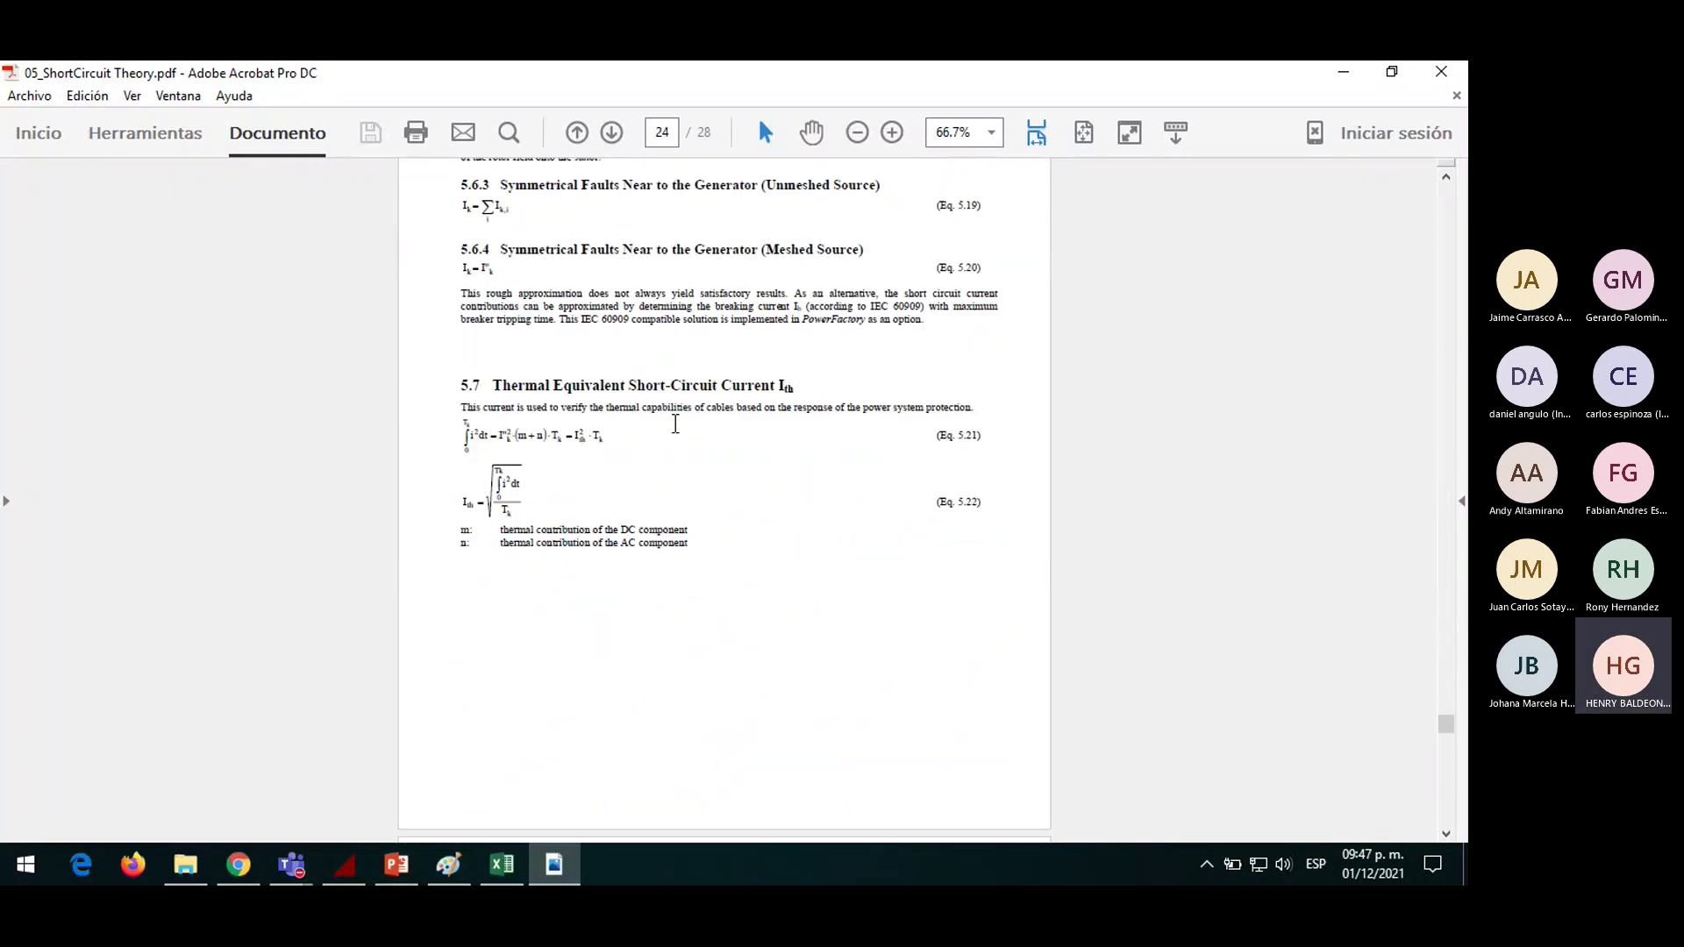
scroll(675, 425, down, 20)
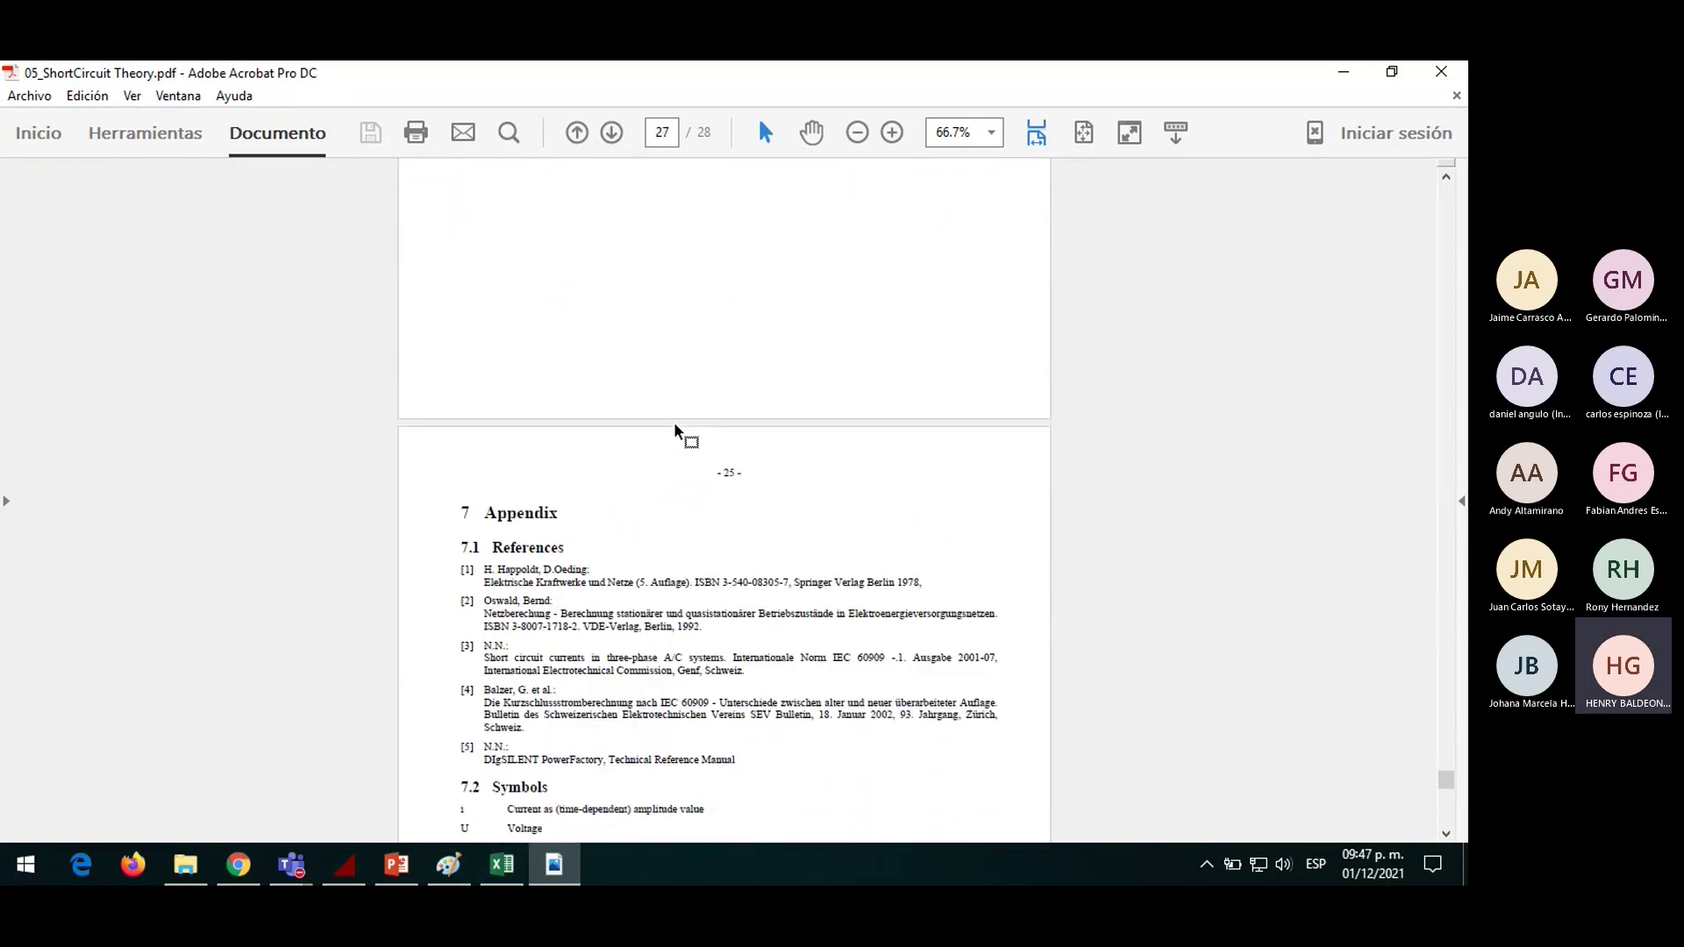
scroll(676, 429, down, 8)
Look back through the theory document from the appendix to the symmetrical components section, and close the PDF
scroll(675, 430, up, 15)
scroll(680, 416, up, 20)
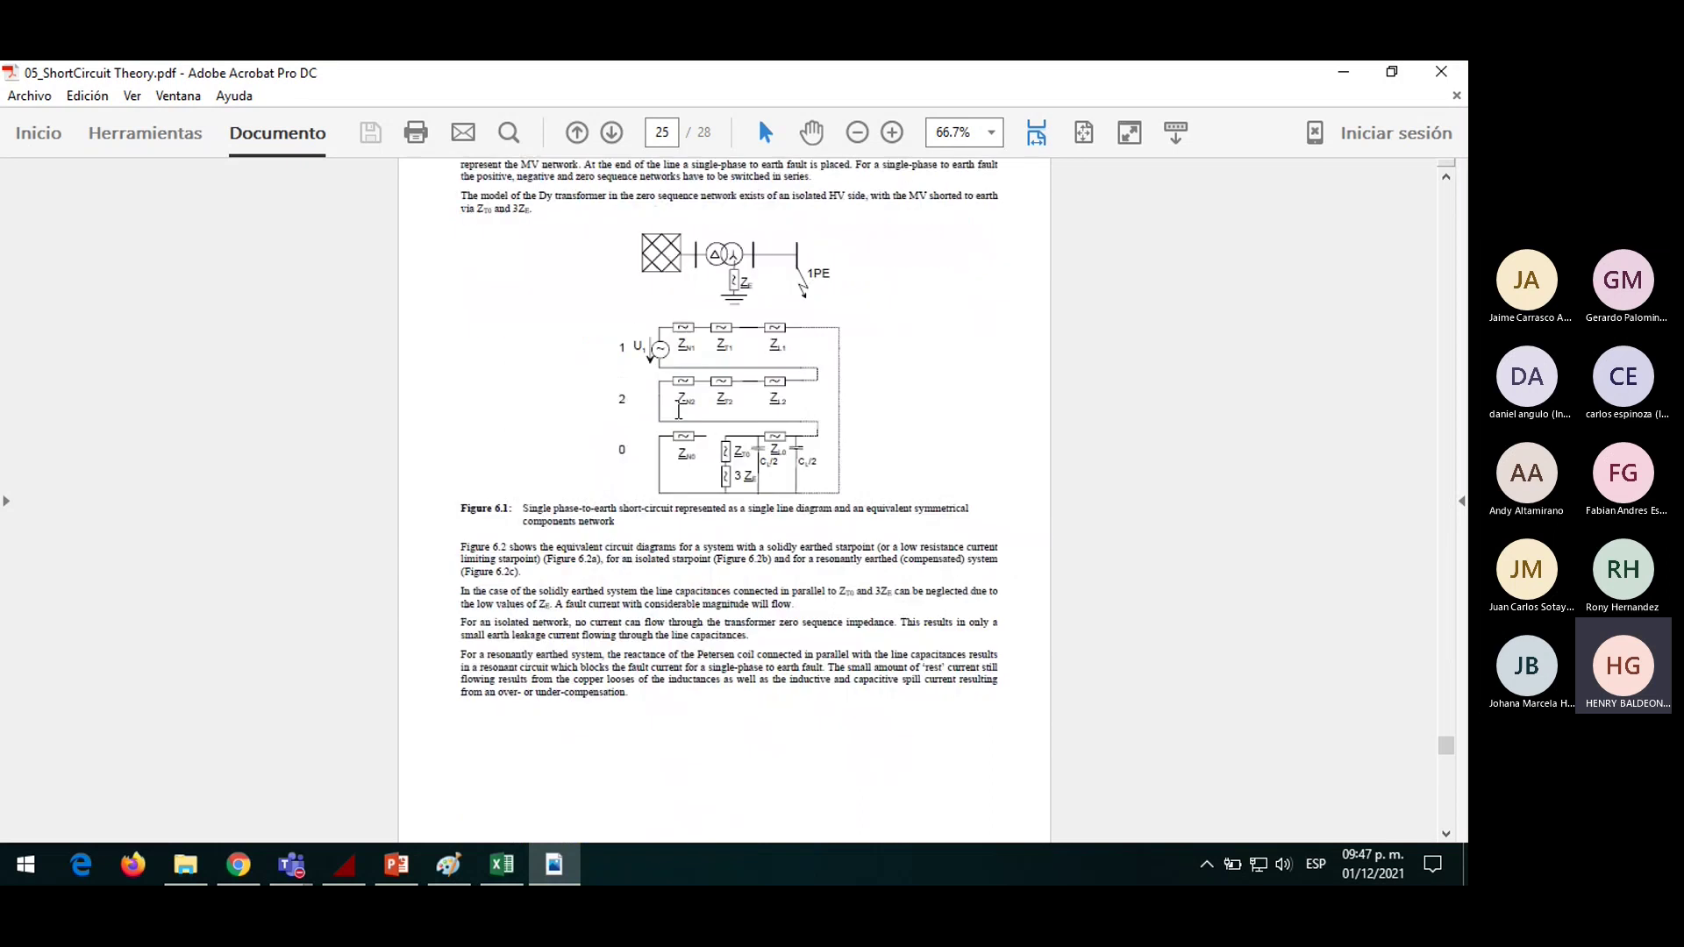
scroll(685, 409, up, 20)
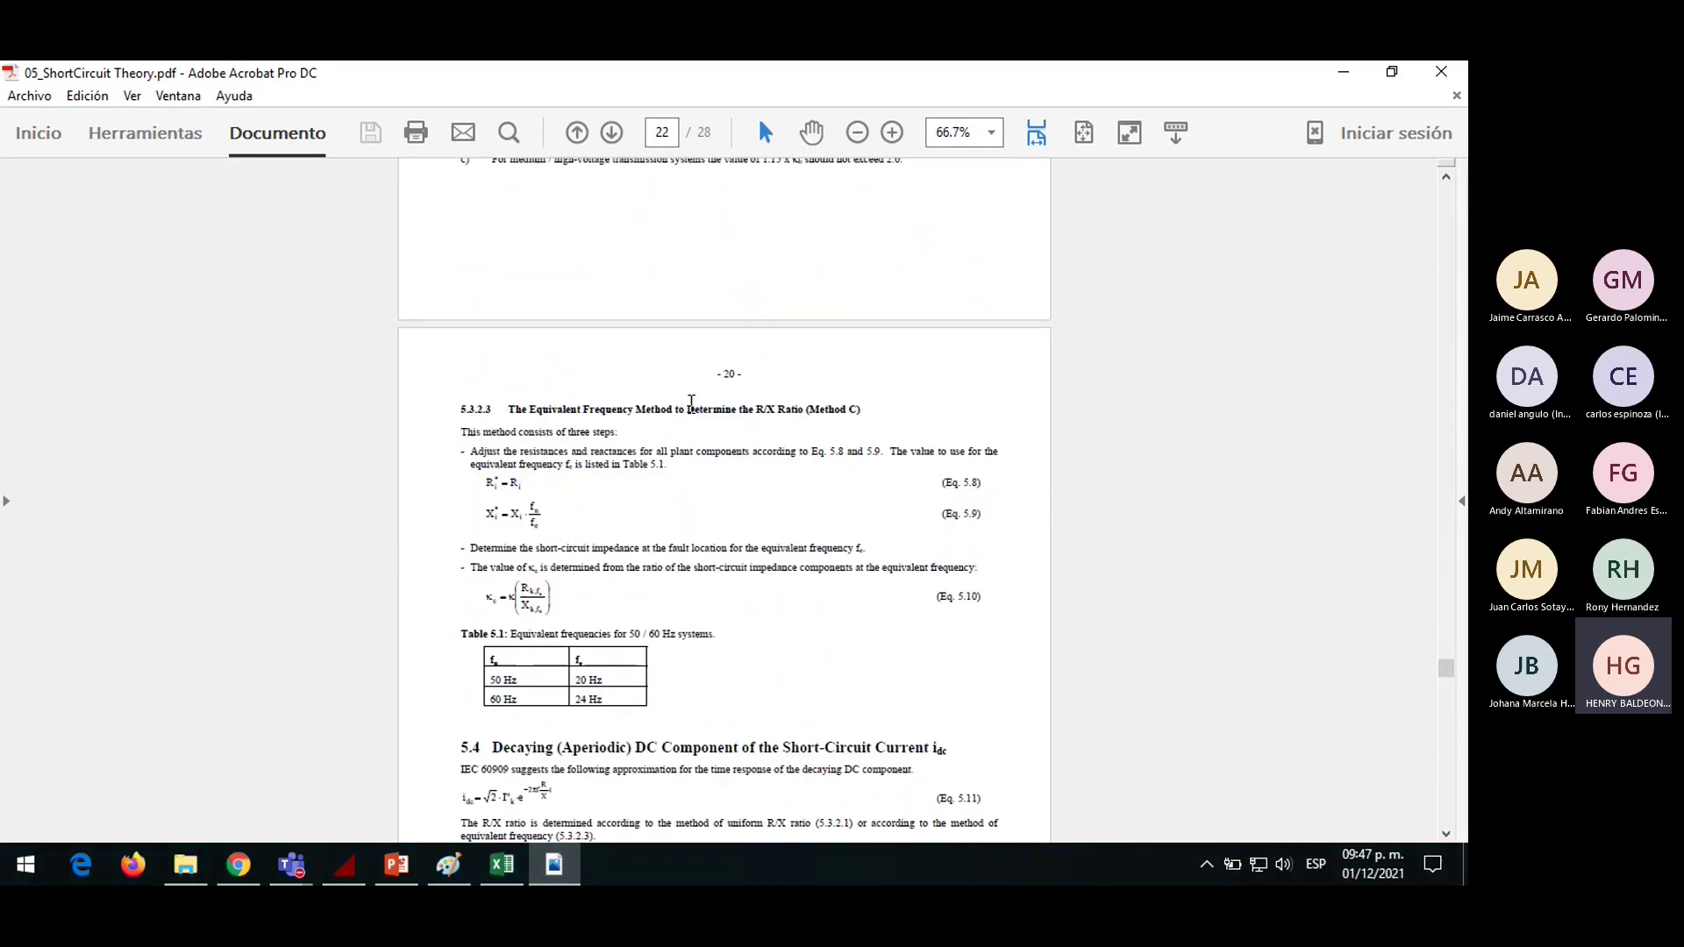
scroll(691, 410, up, 20)
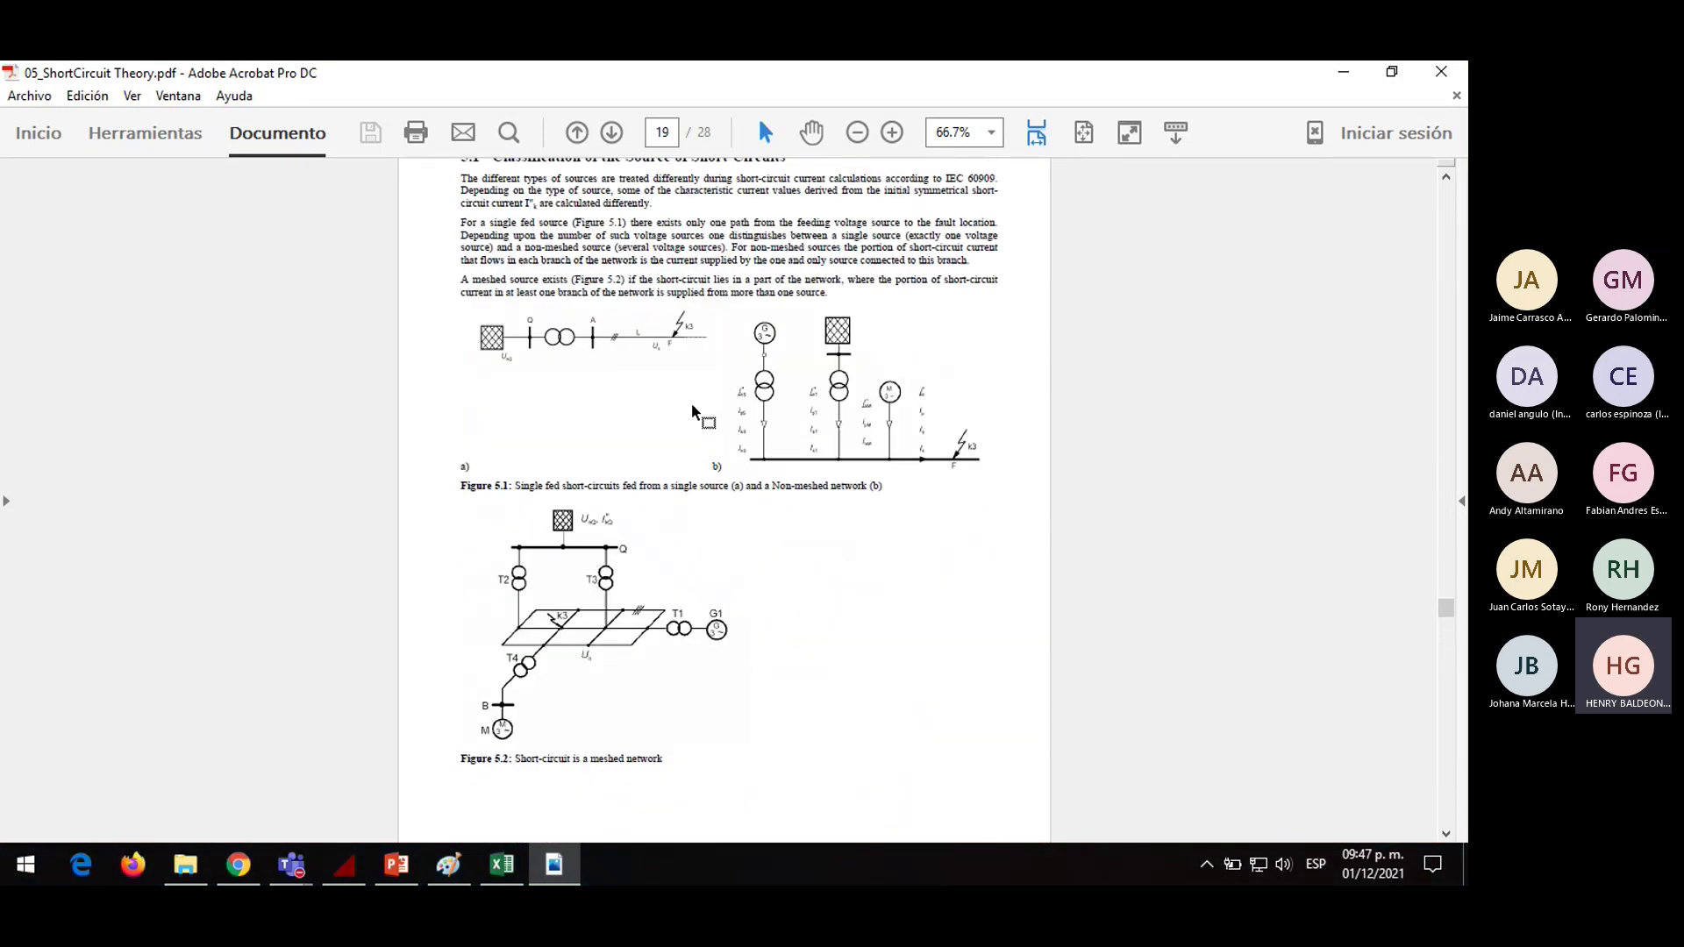
scroll(691, 411, up, 20)
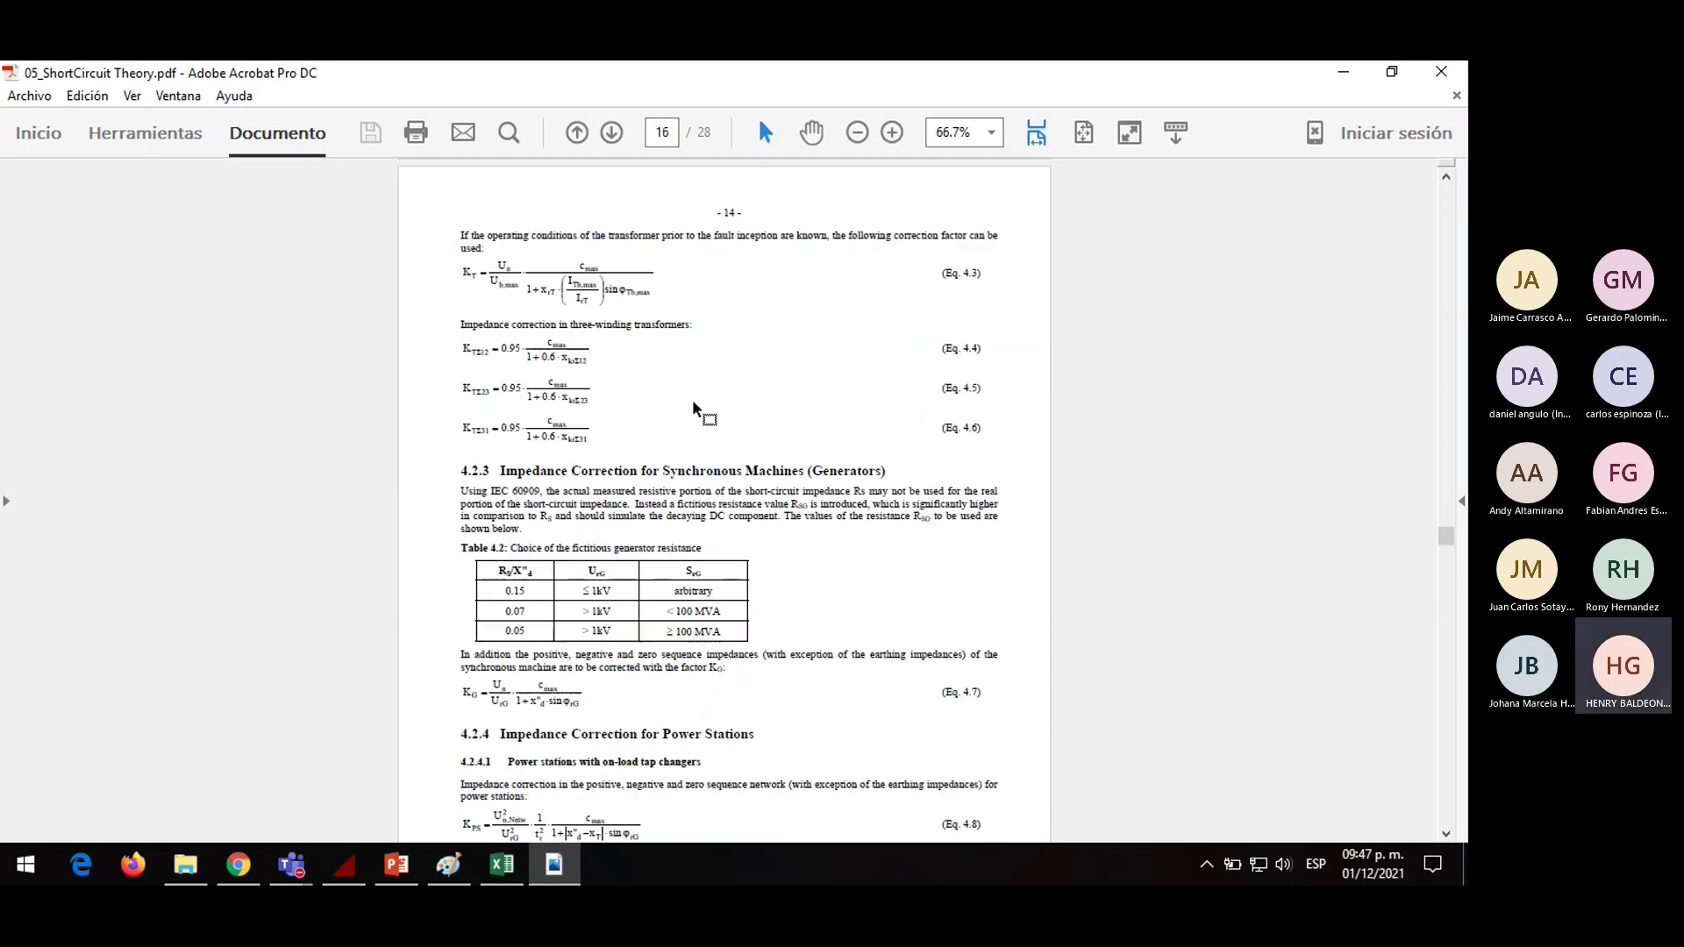
scroll(693, 408, up, 20)
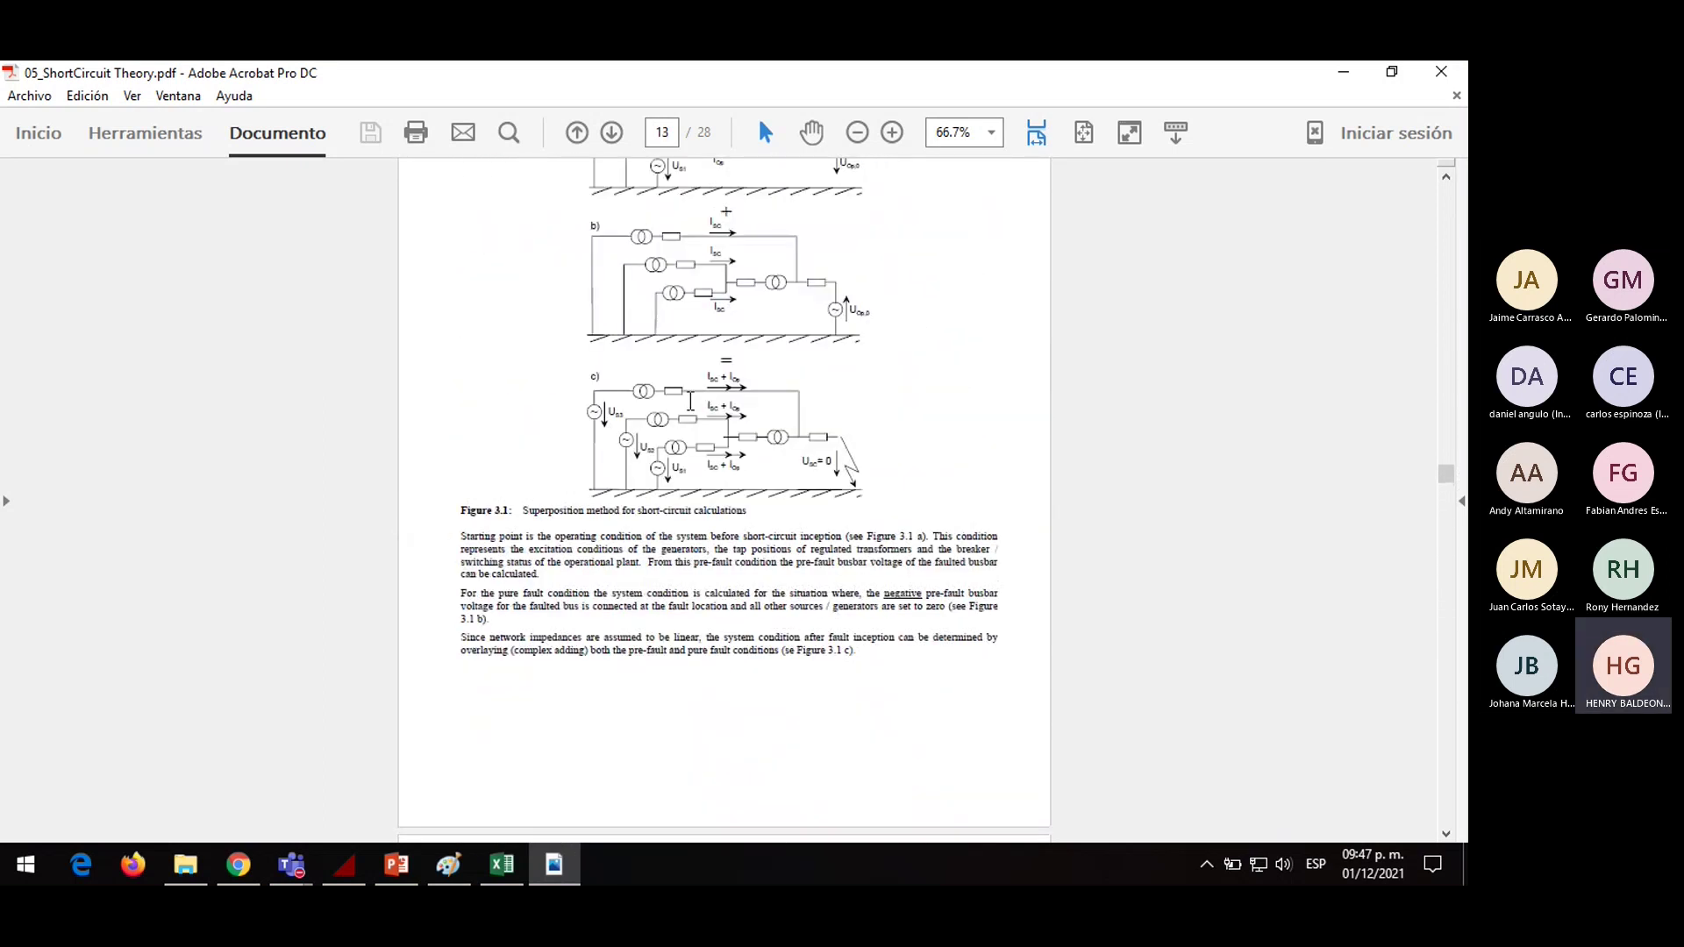
scroll(692, 409, up, 20)
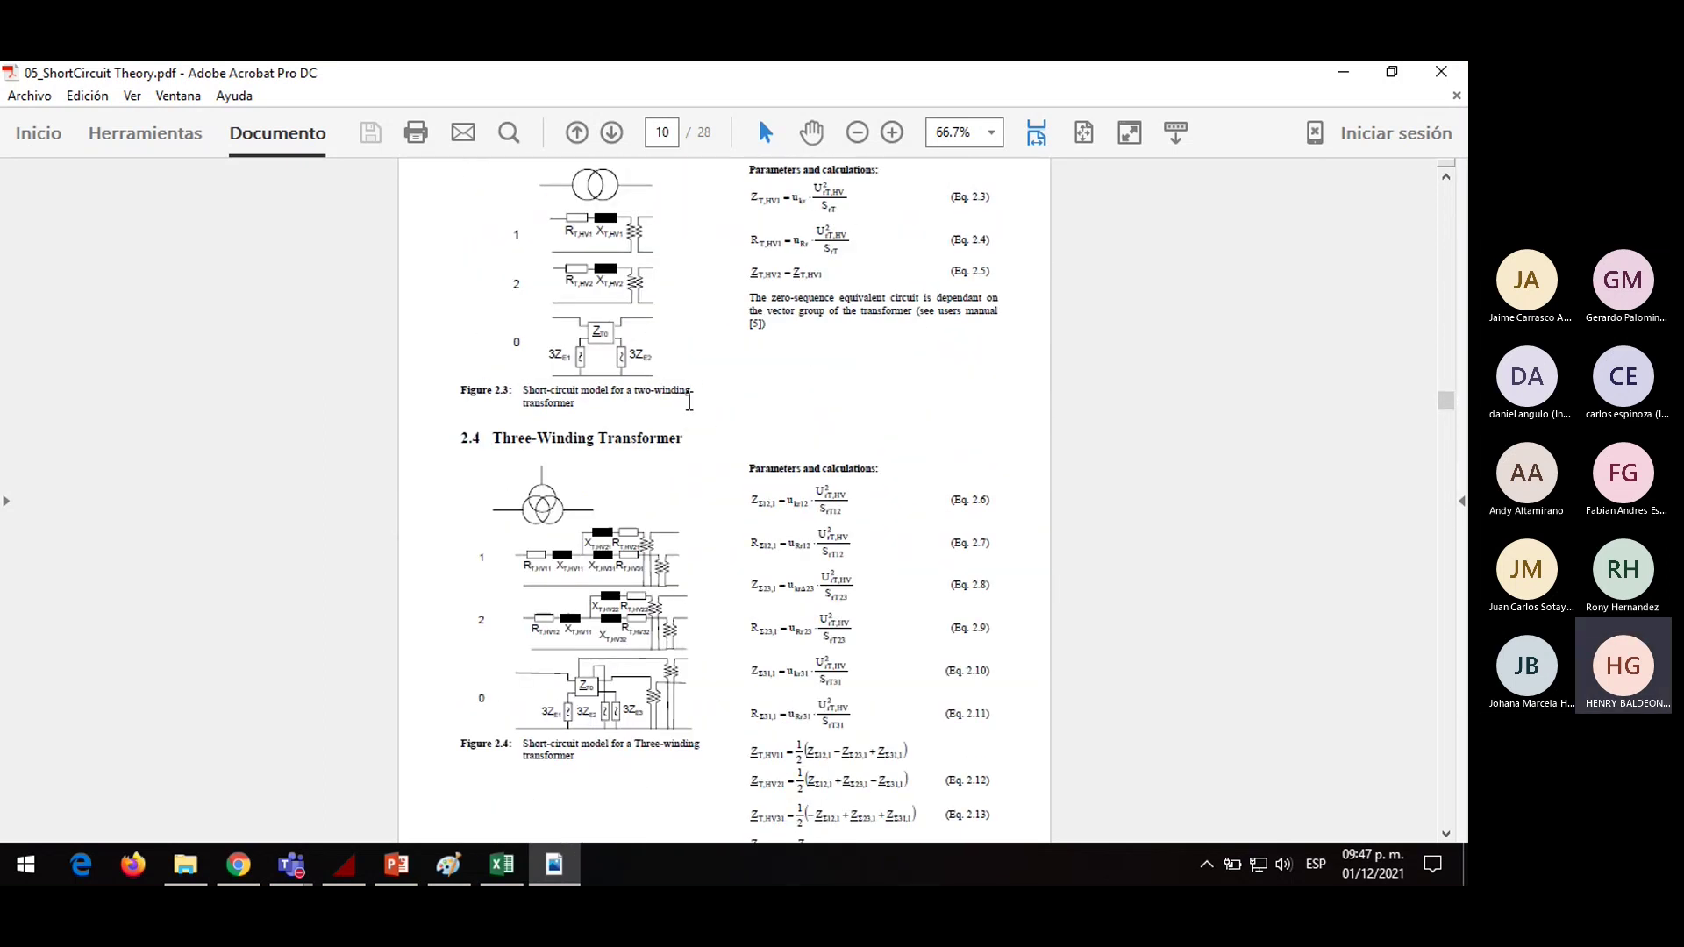
scroll(693, 409, up, 20)
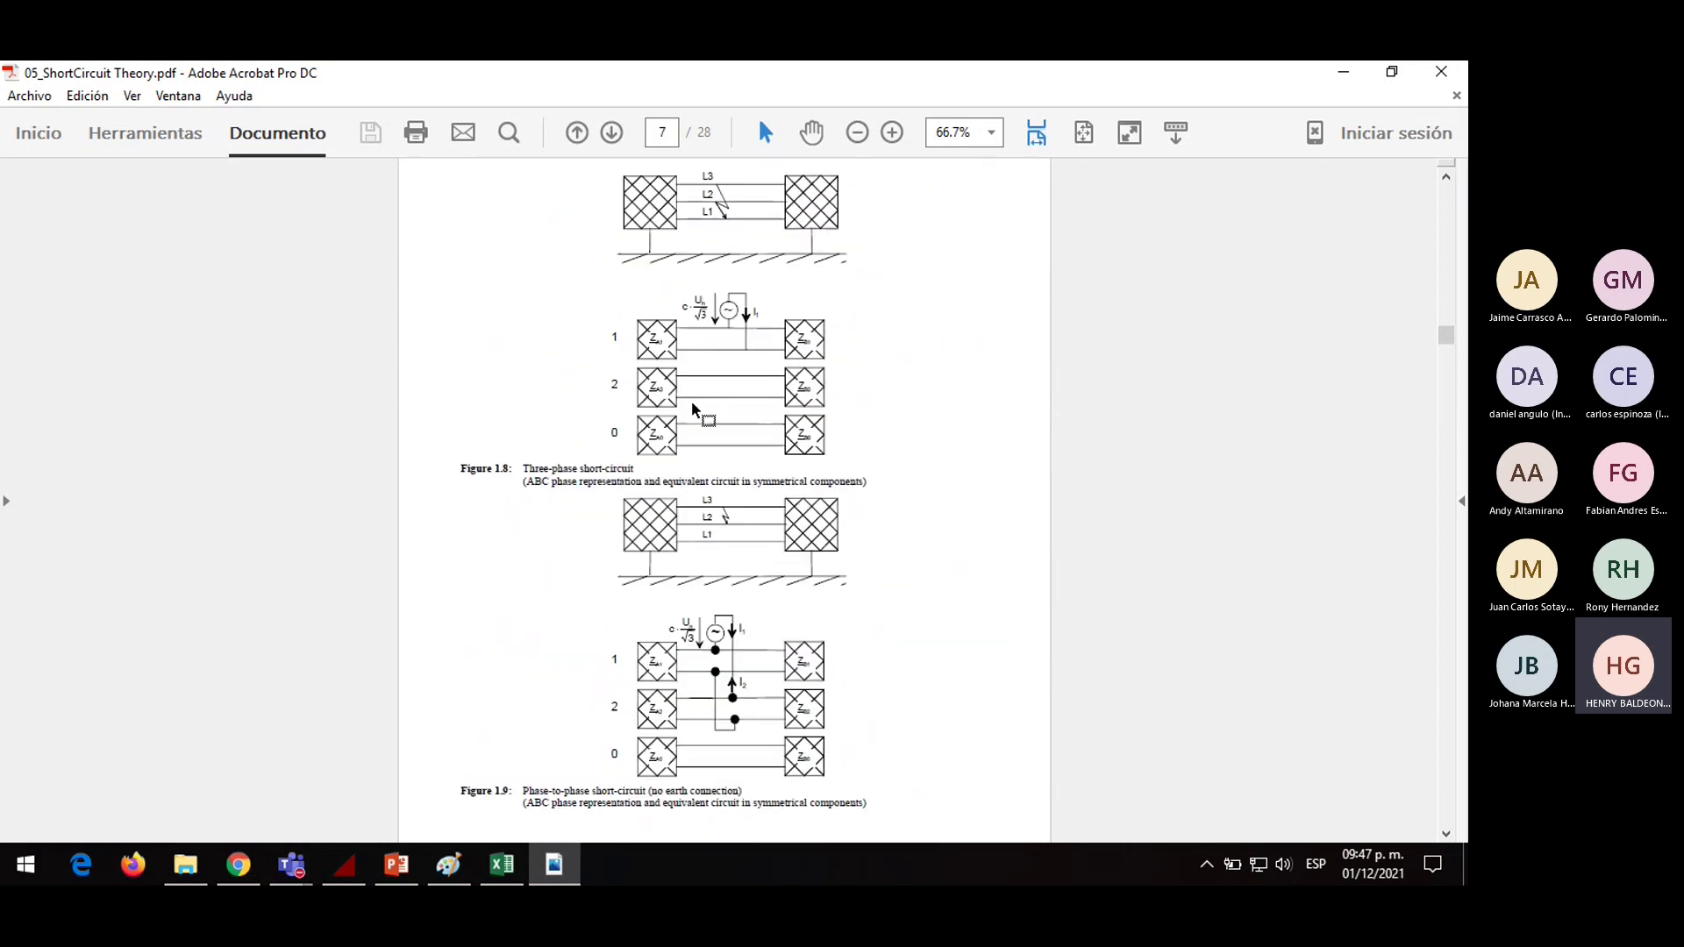
scroll(693, 410, up, 17)
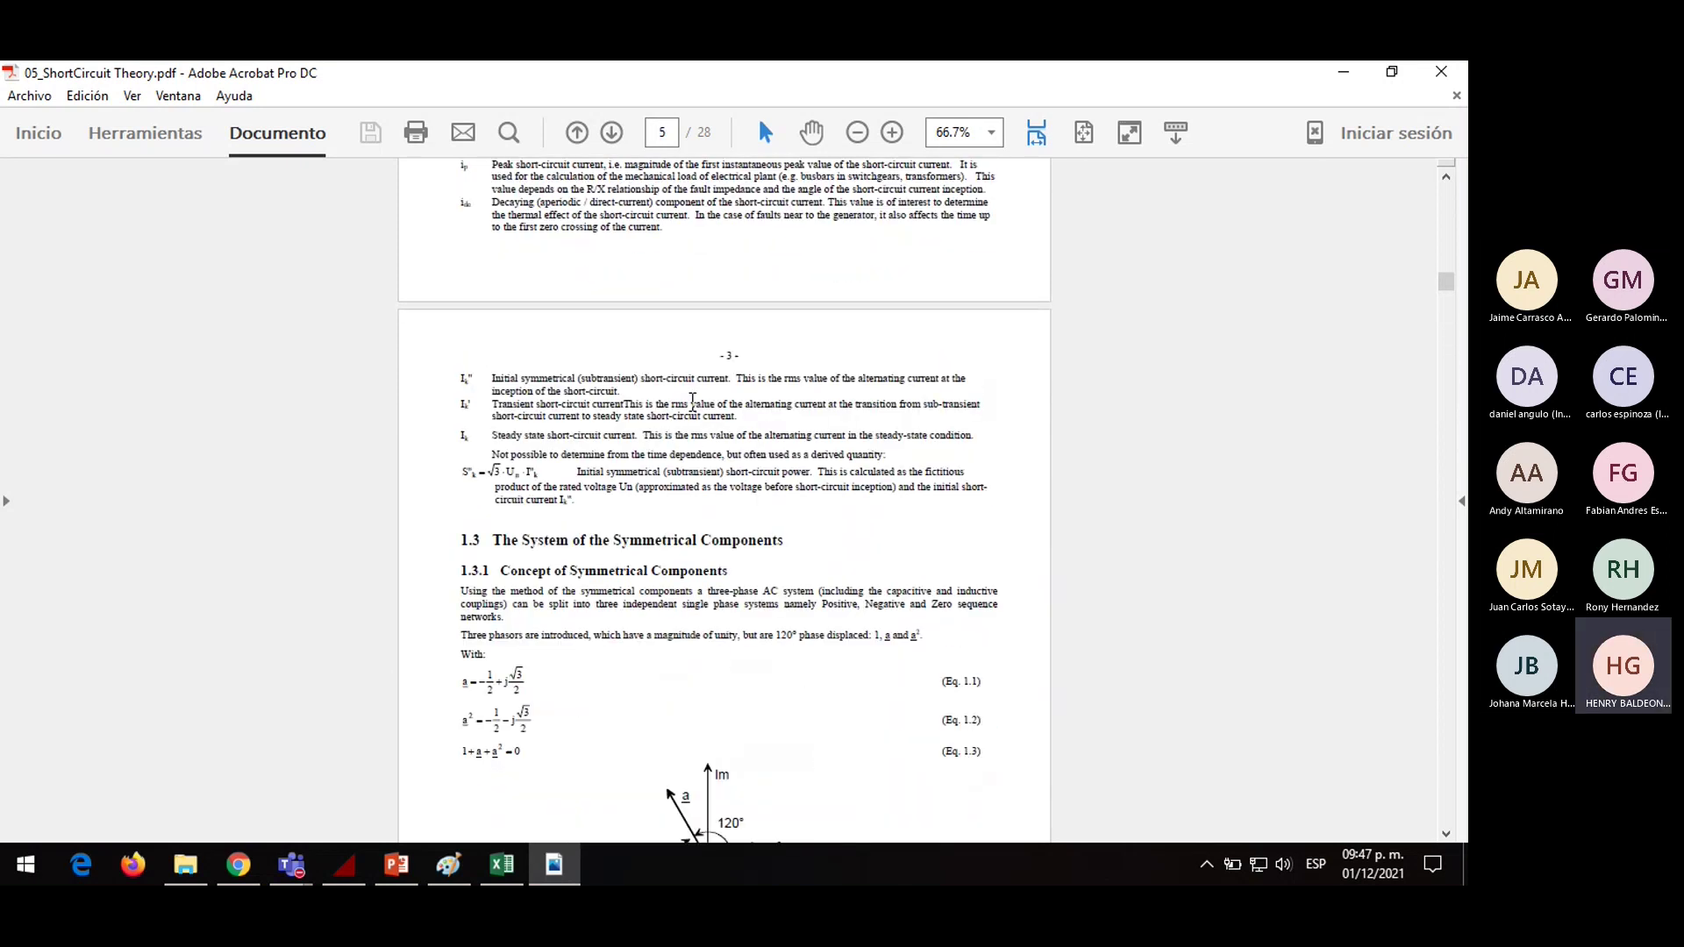
click(1459, 70)
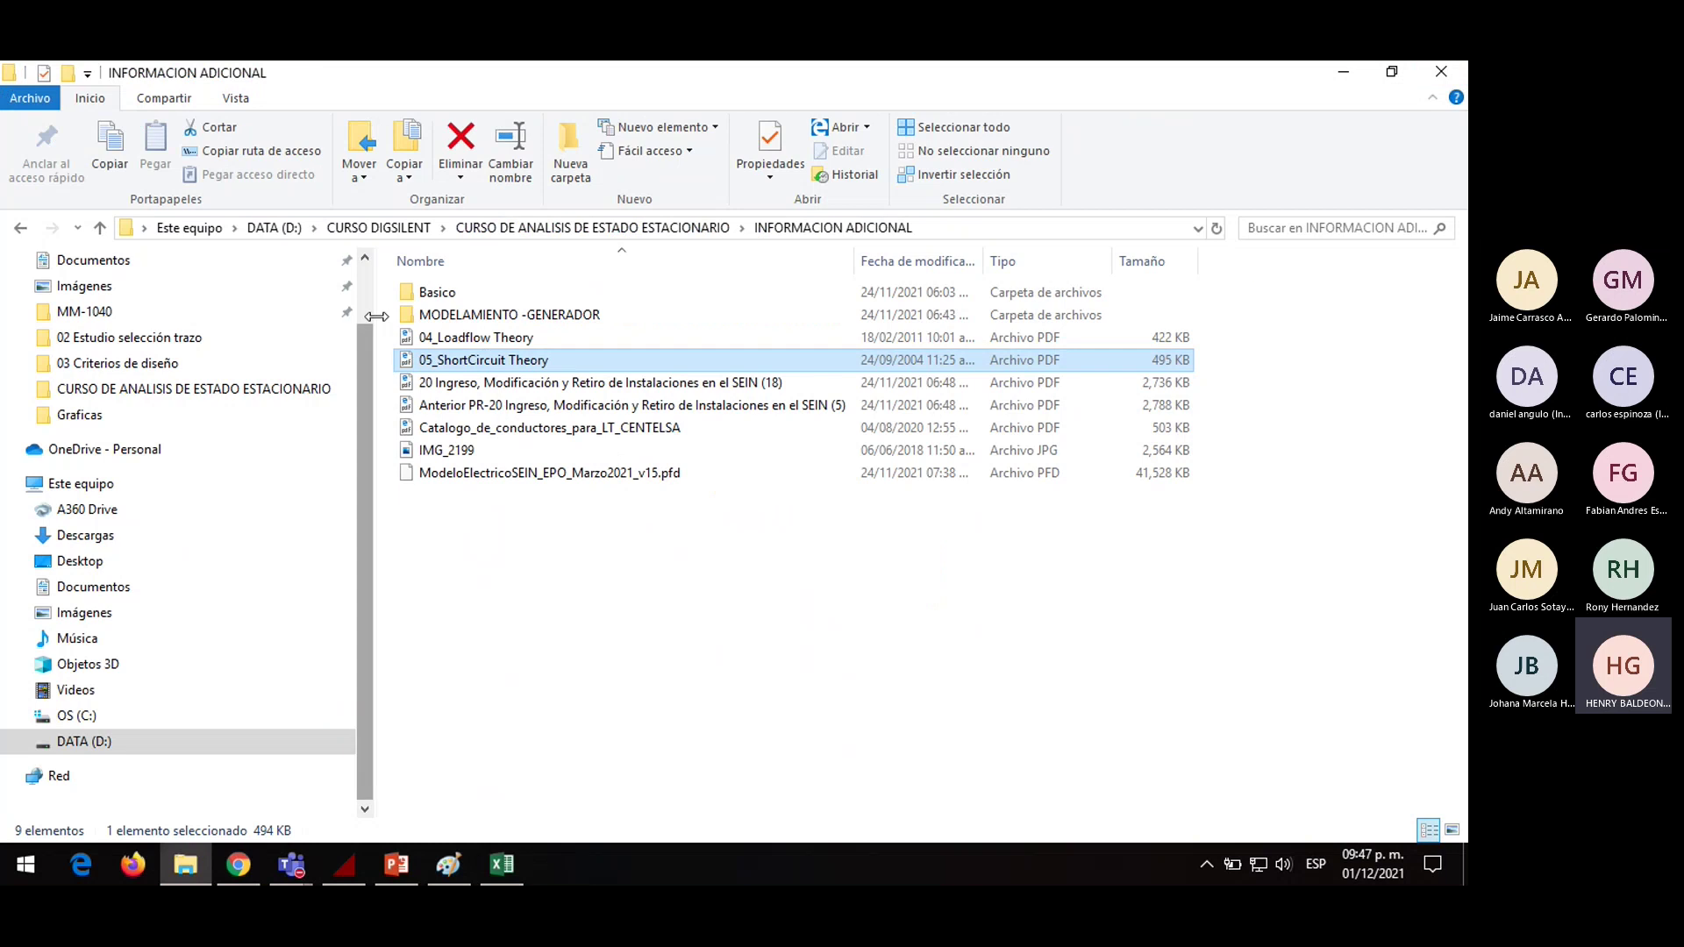
Go up to the CURSO DIGSILENT folder, check the Basico folder and open the CLASE-02-2021 folder
click(17, 228)
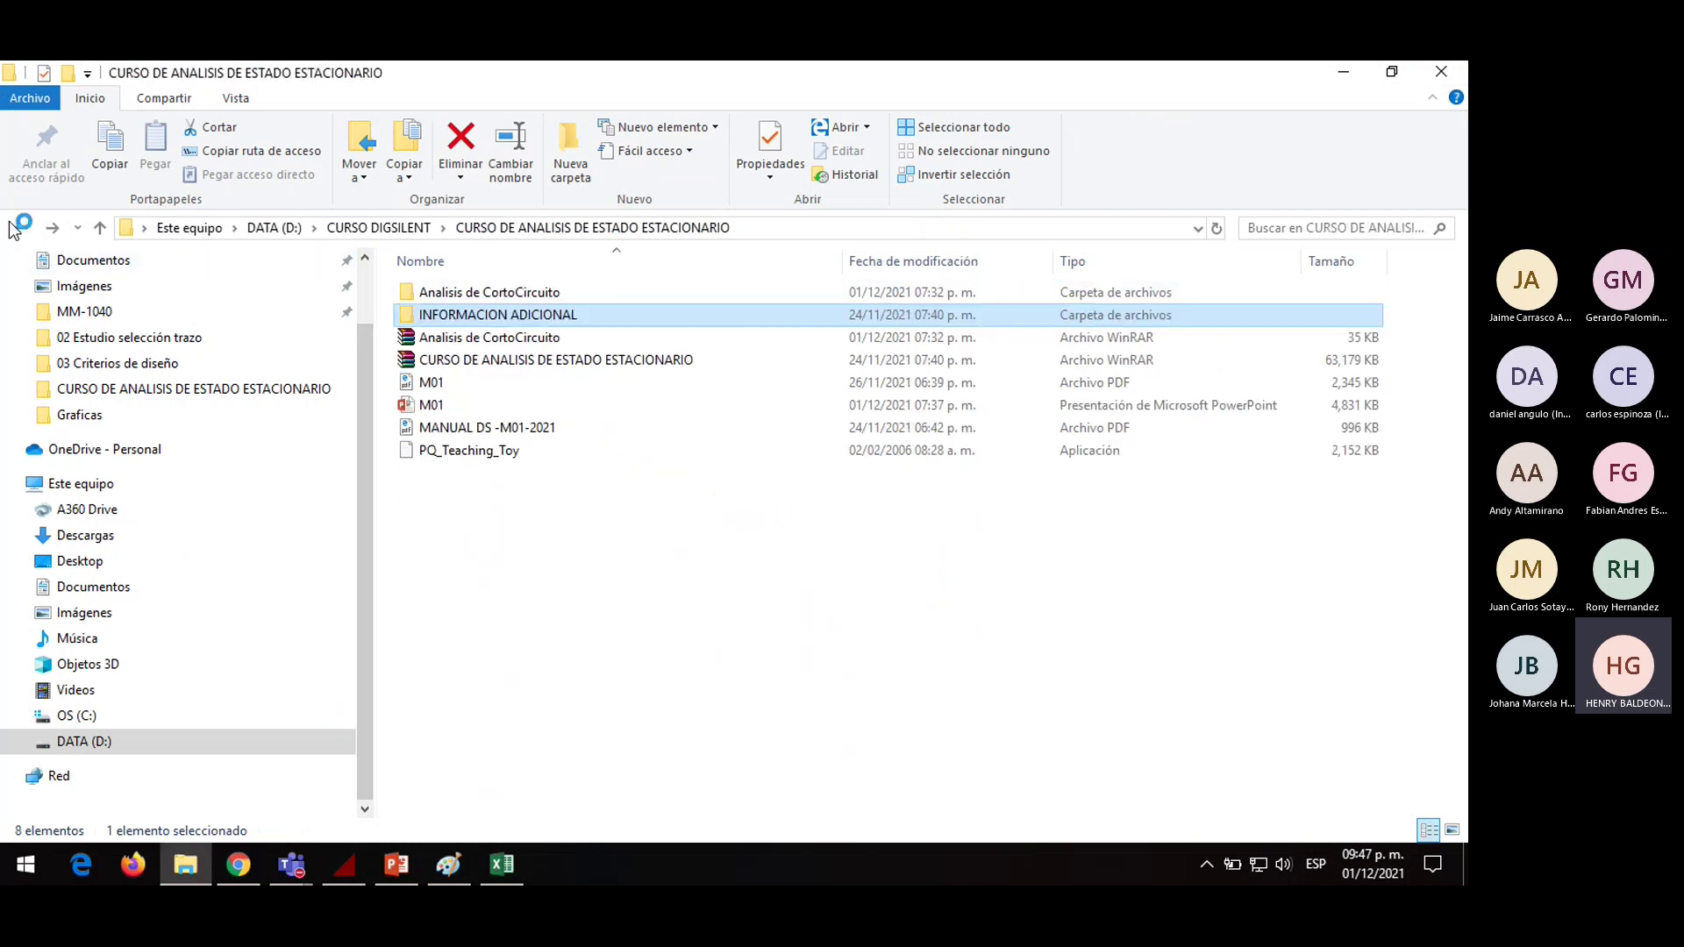
click(18, 228)
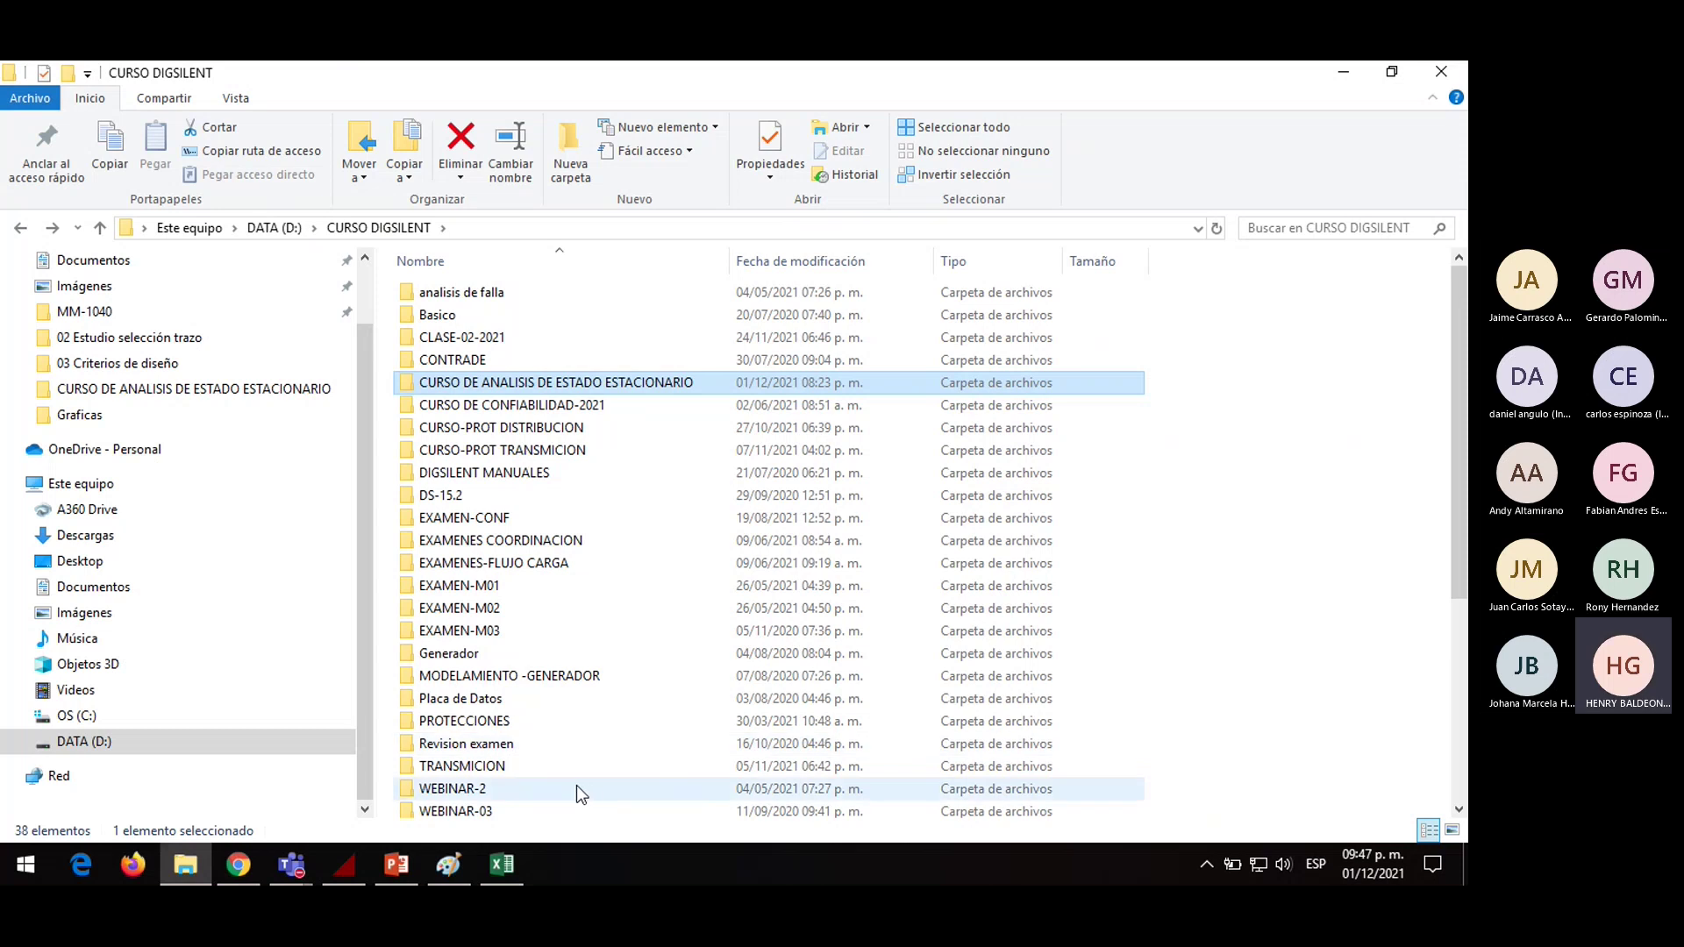
double_click(443, 315)
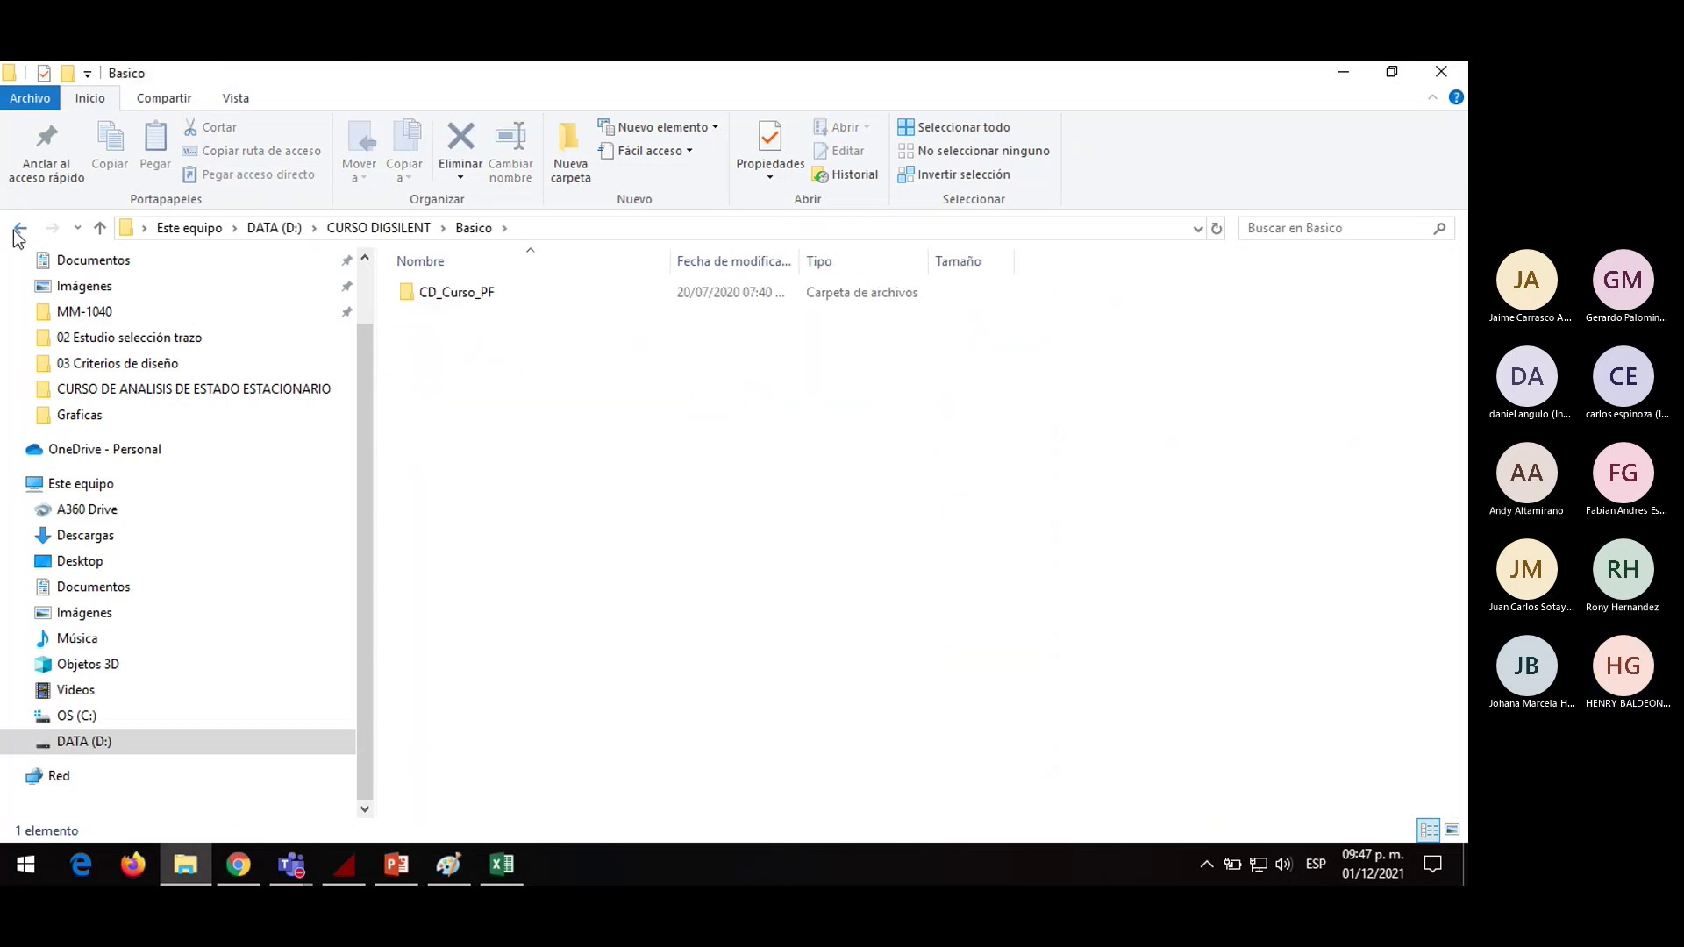
click(19, 230)
double_click(444, 340)
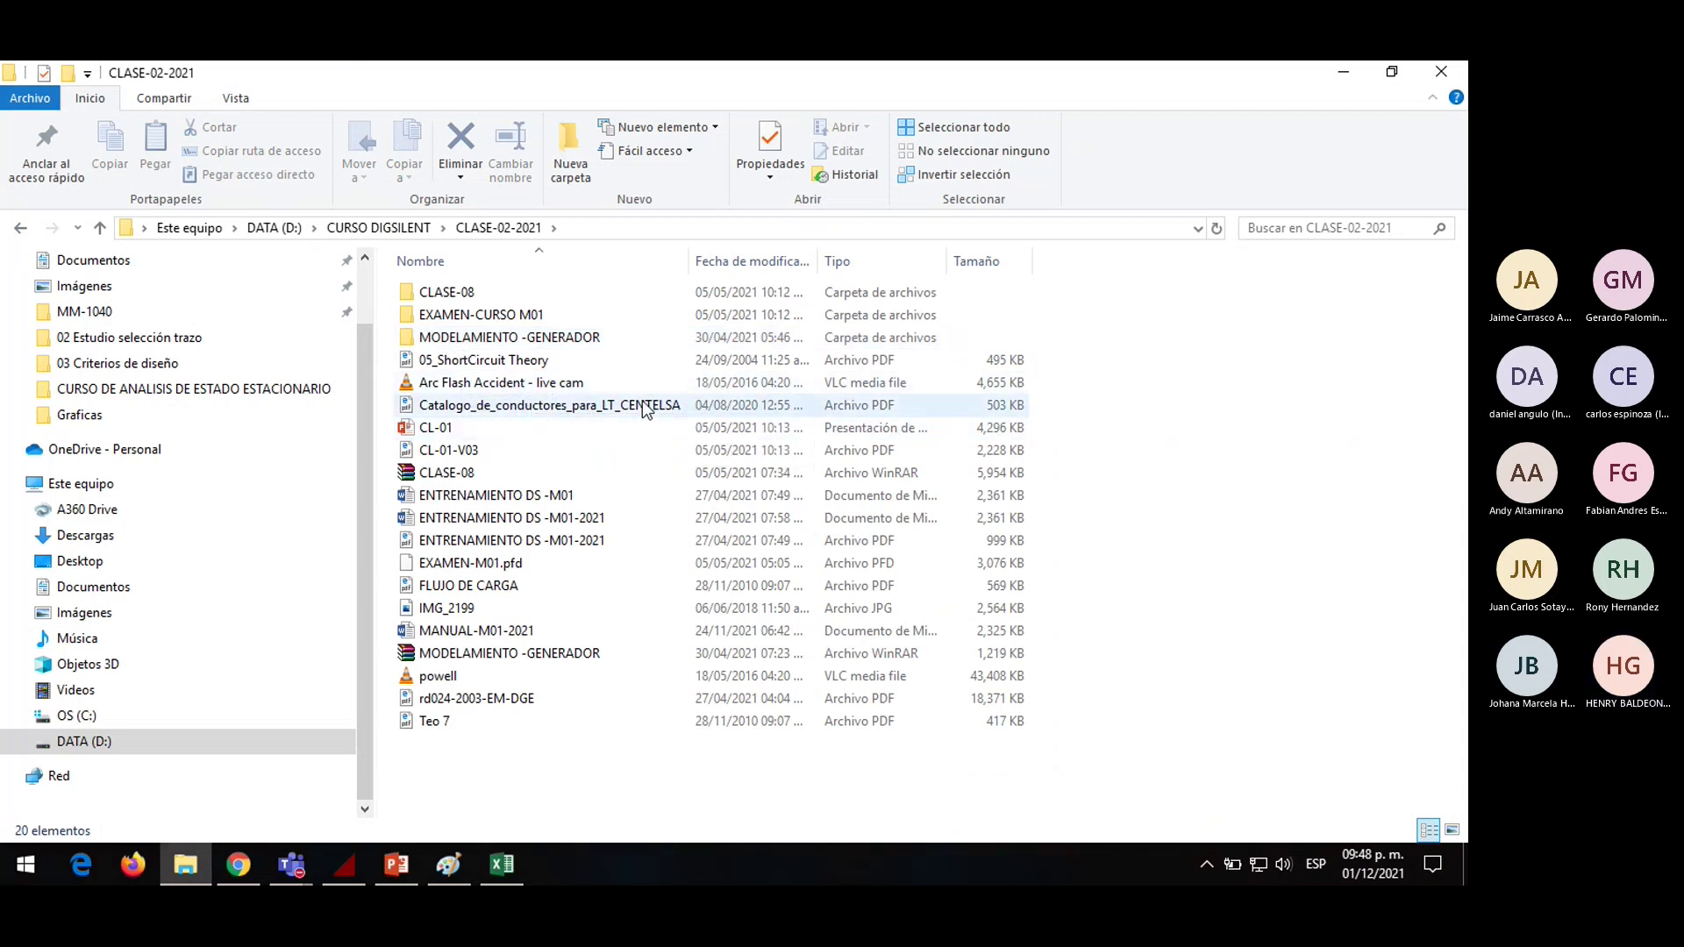
Open the Teo 7 PDF in Adobe Acrobat DC and skim its slides to the IEC-909 short-circuit section
click(555, 365)
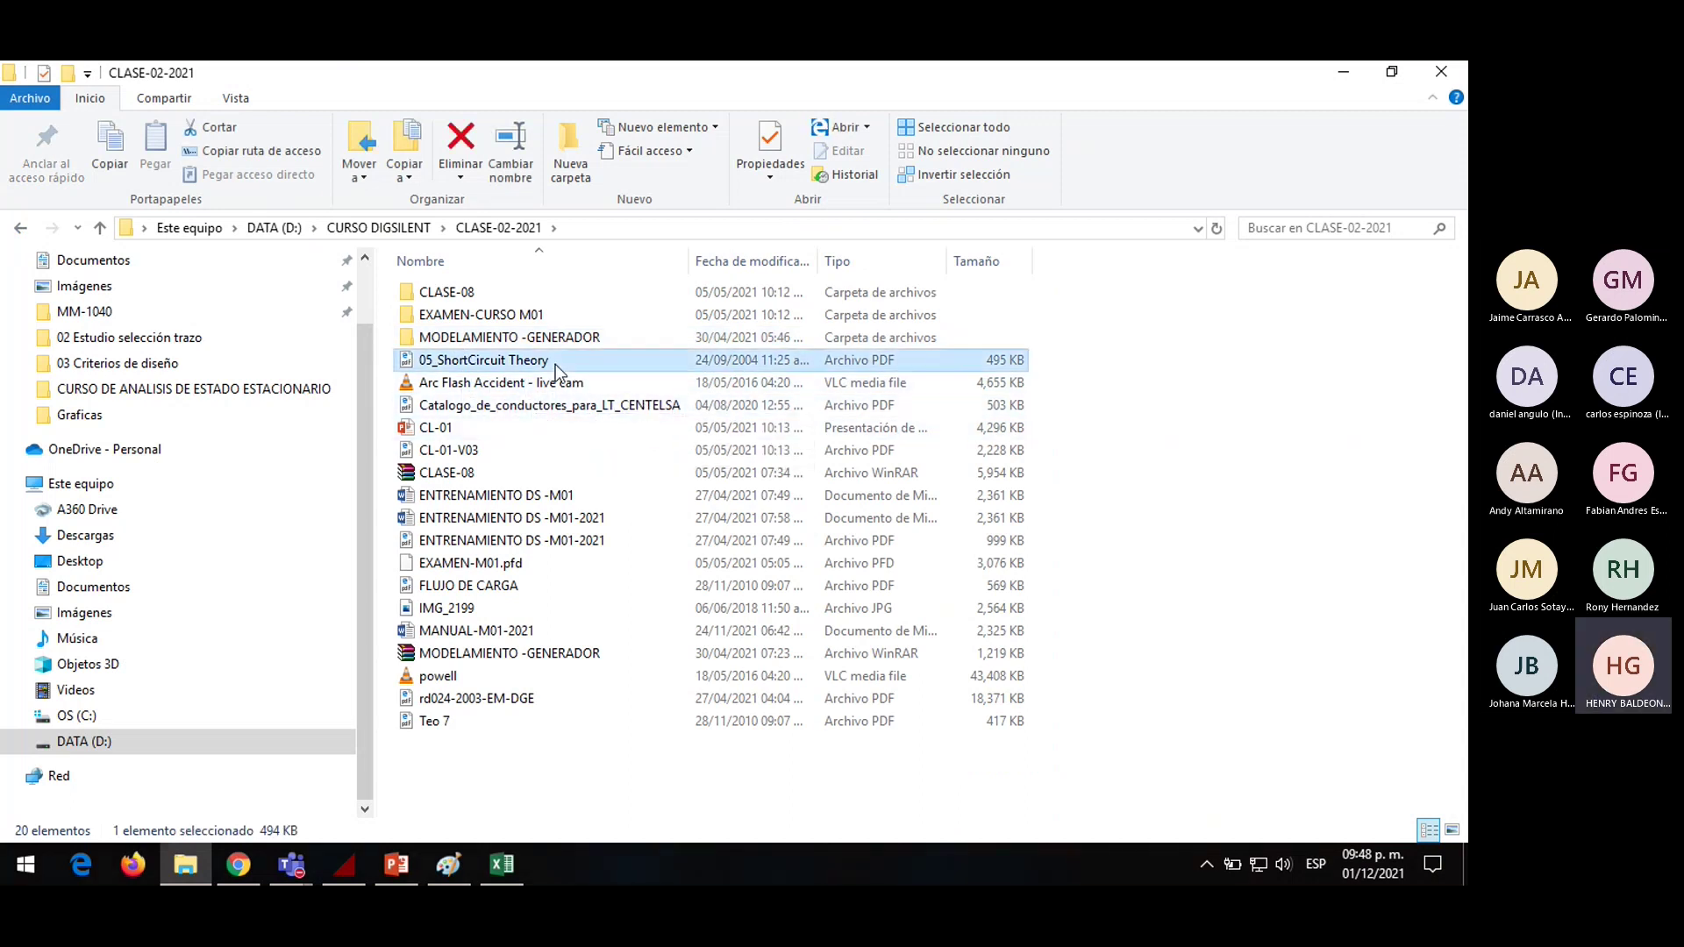
right_click(451, 730)
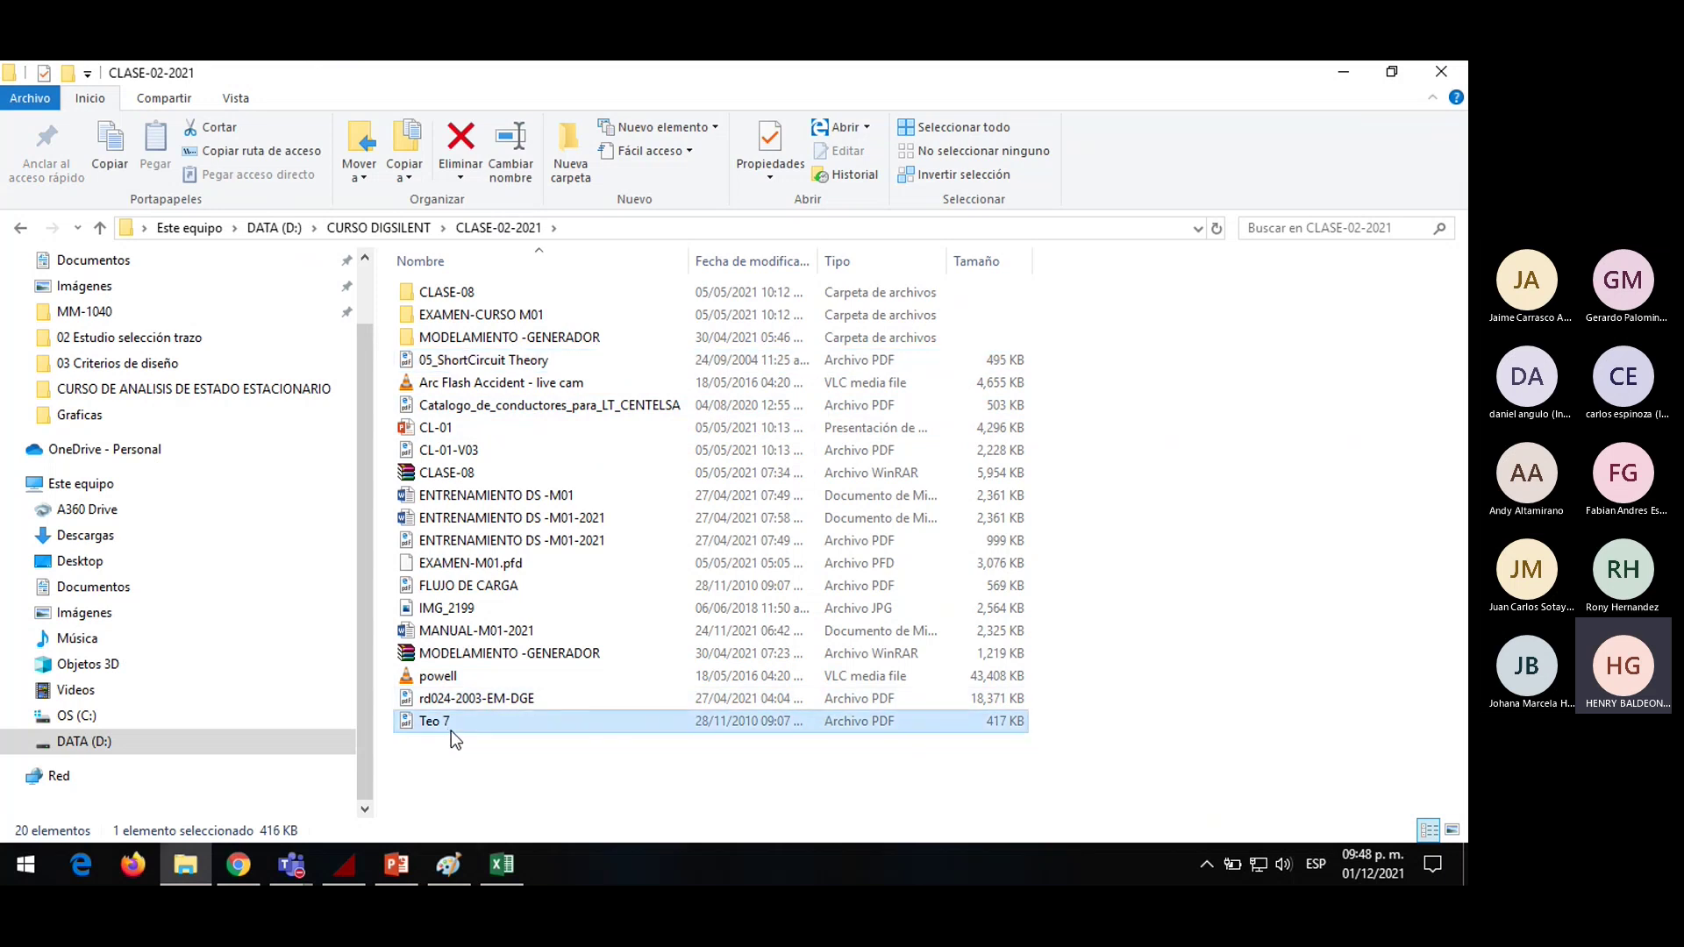
mouse_move(531, 399)
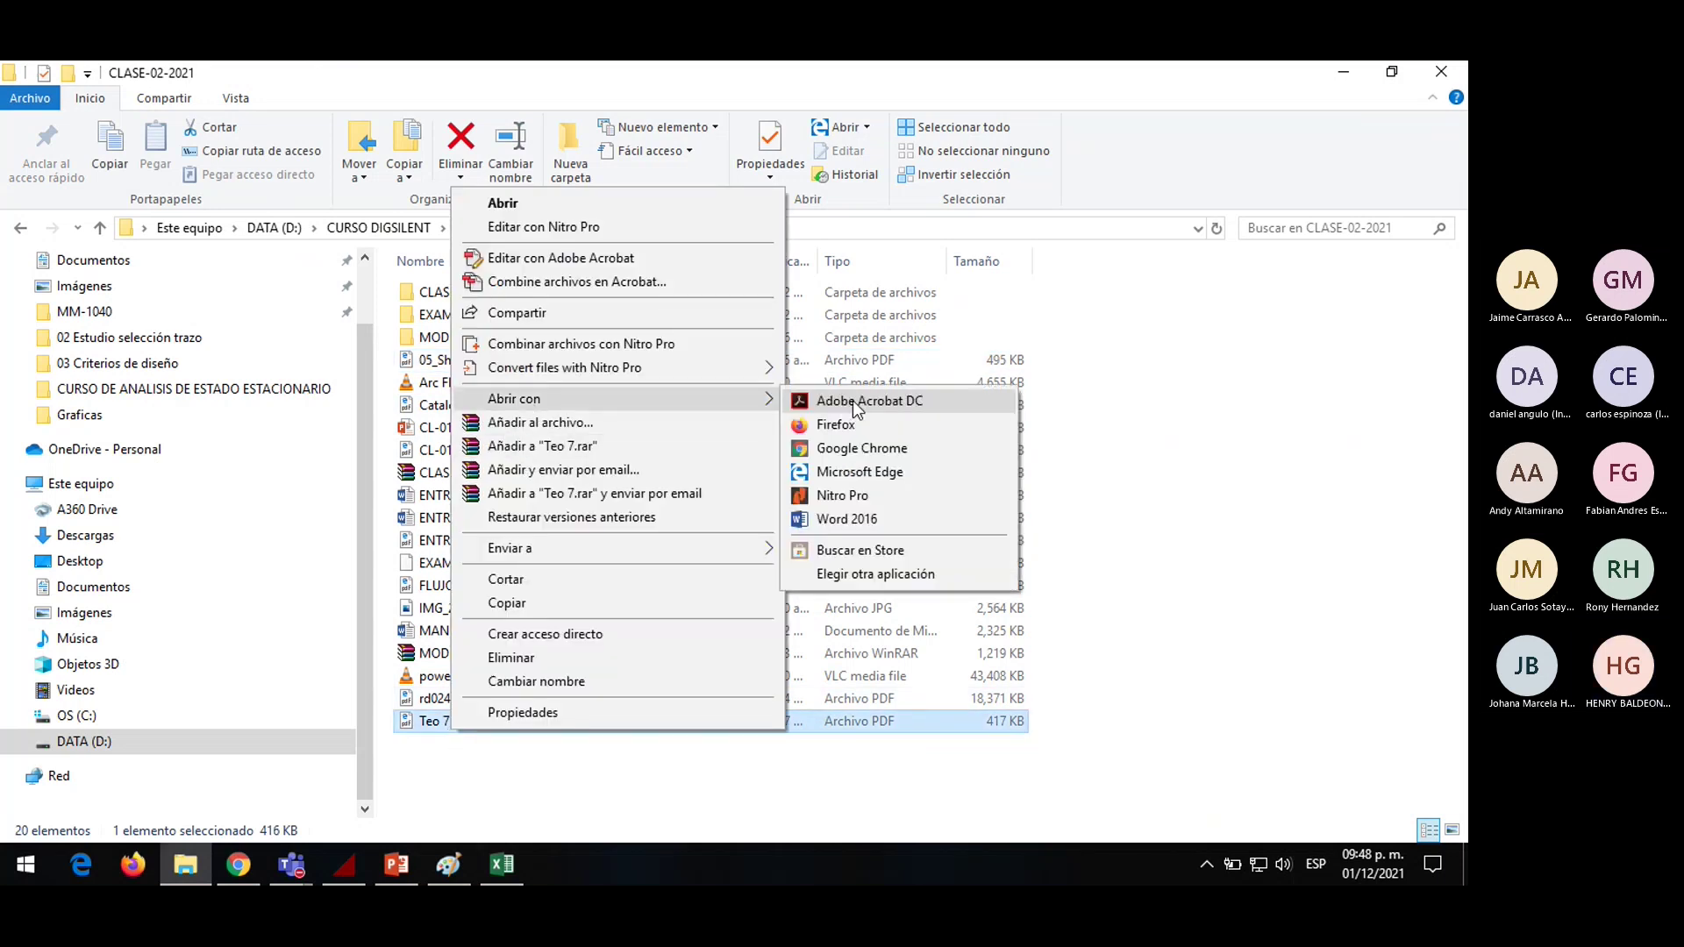
click(852, 406)
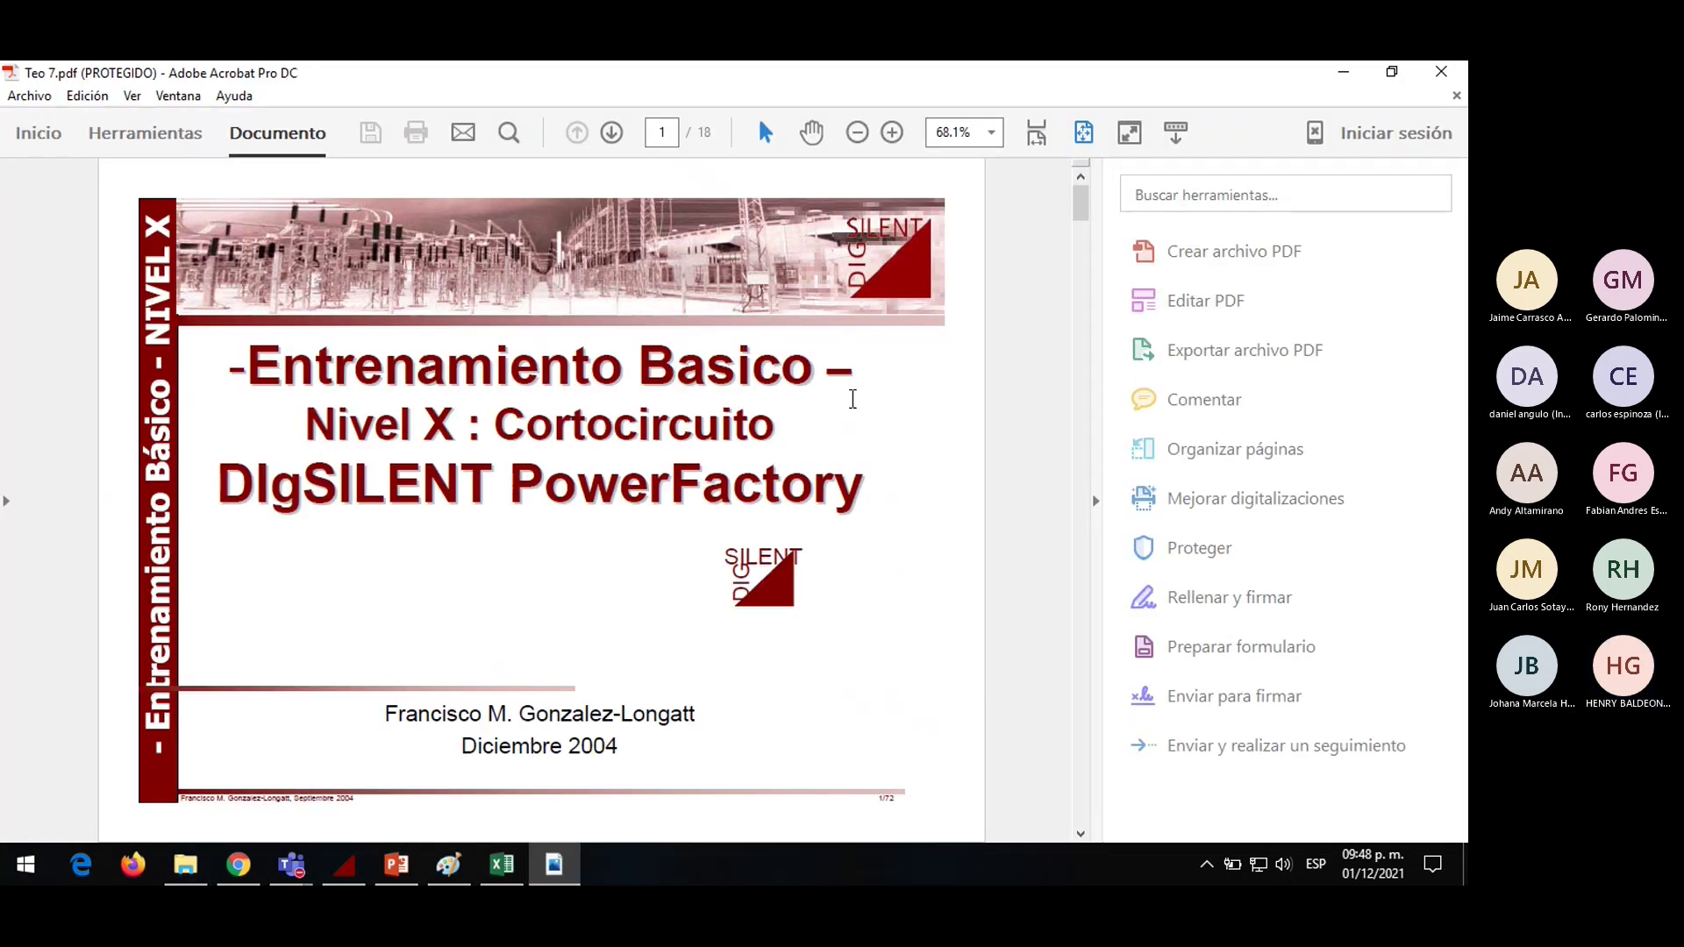
scroll(853, 399, down, 5)
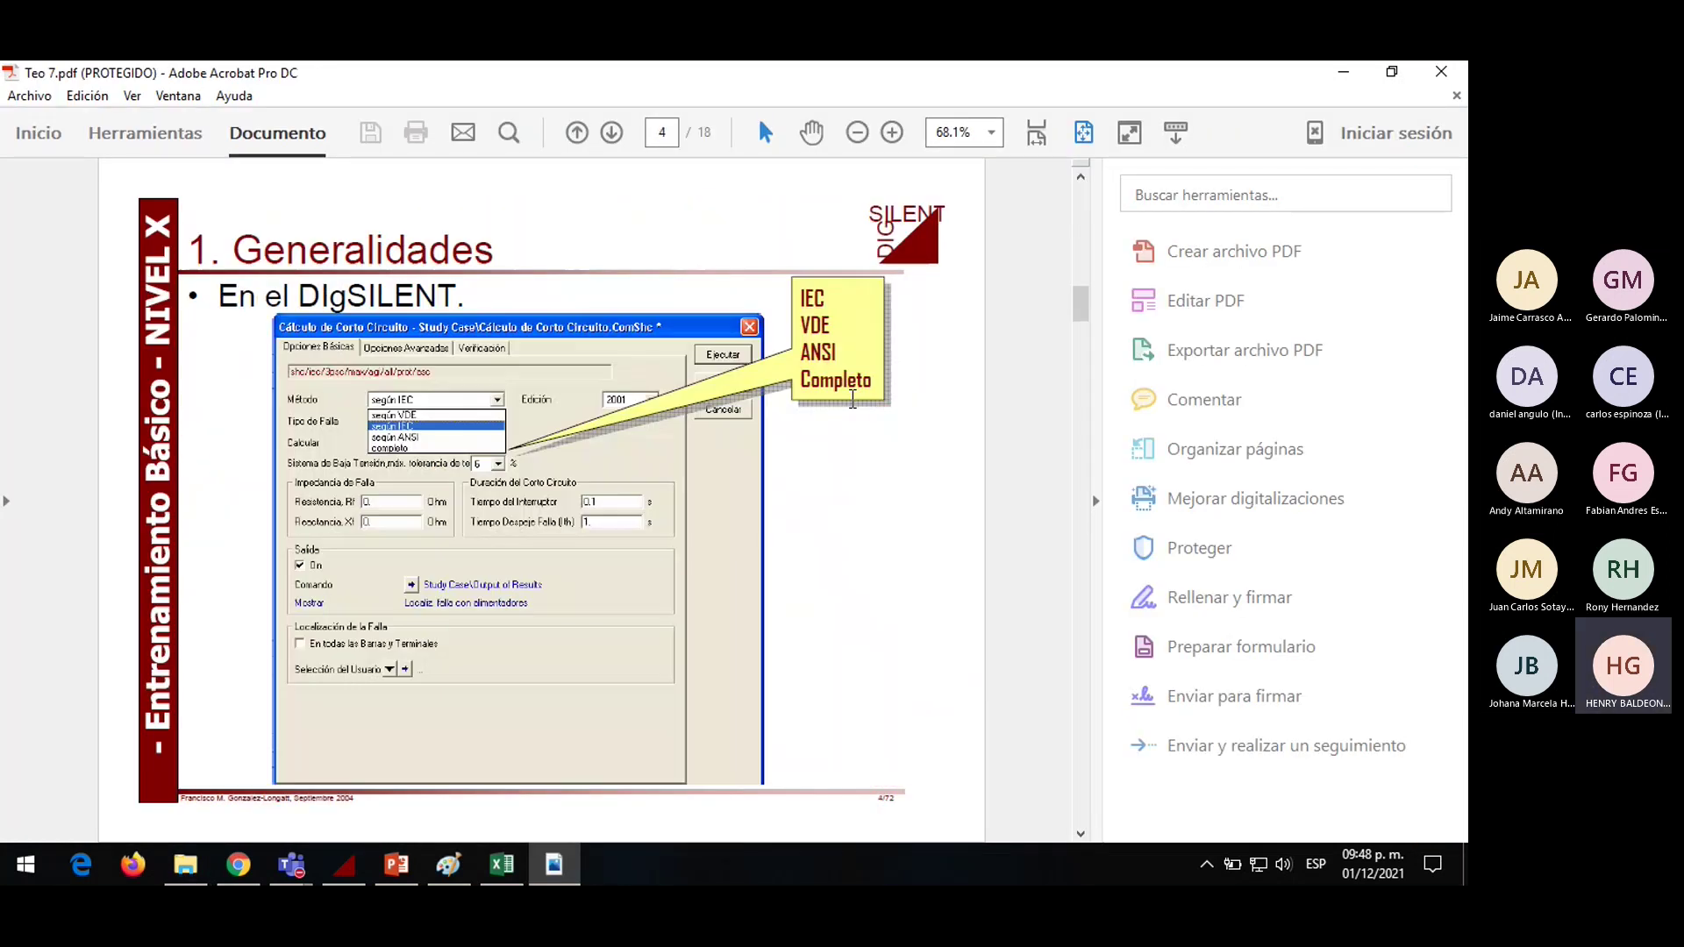
scroll(853, 399, down, 2)
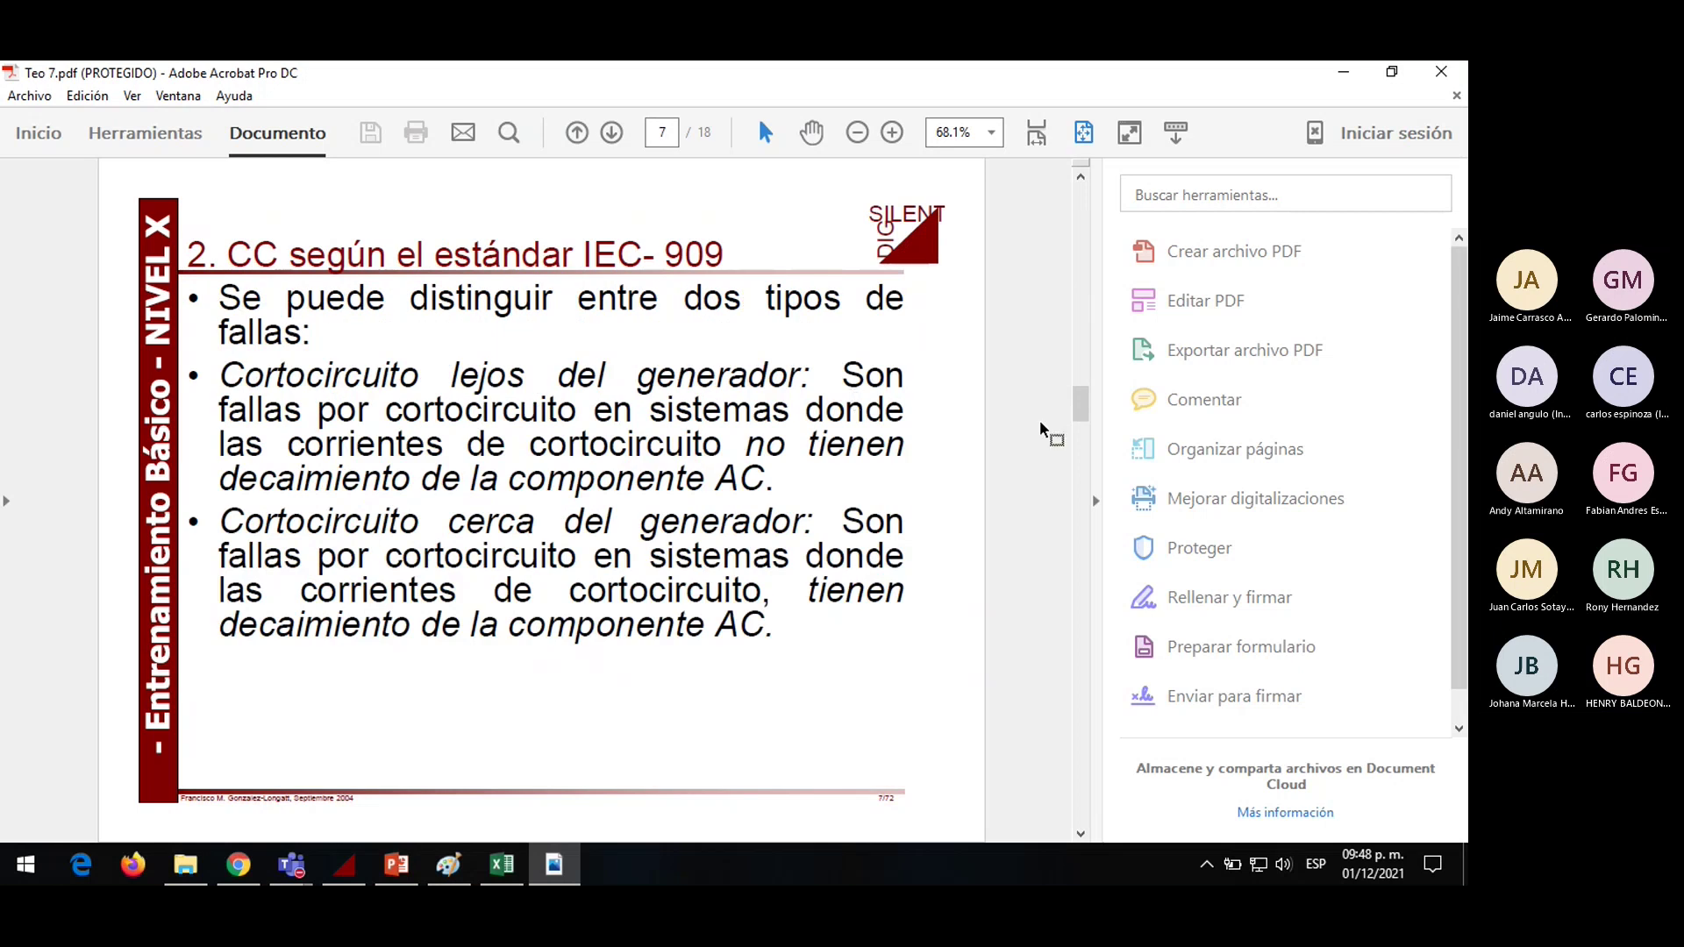
Hide the tools pane and skim the remaining IEC-909 slides and the first ANSI-C37 slides
click(1096, 498)
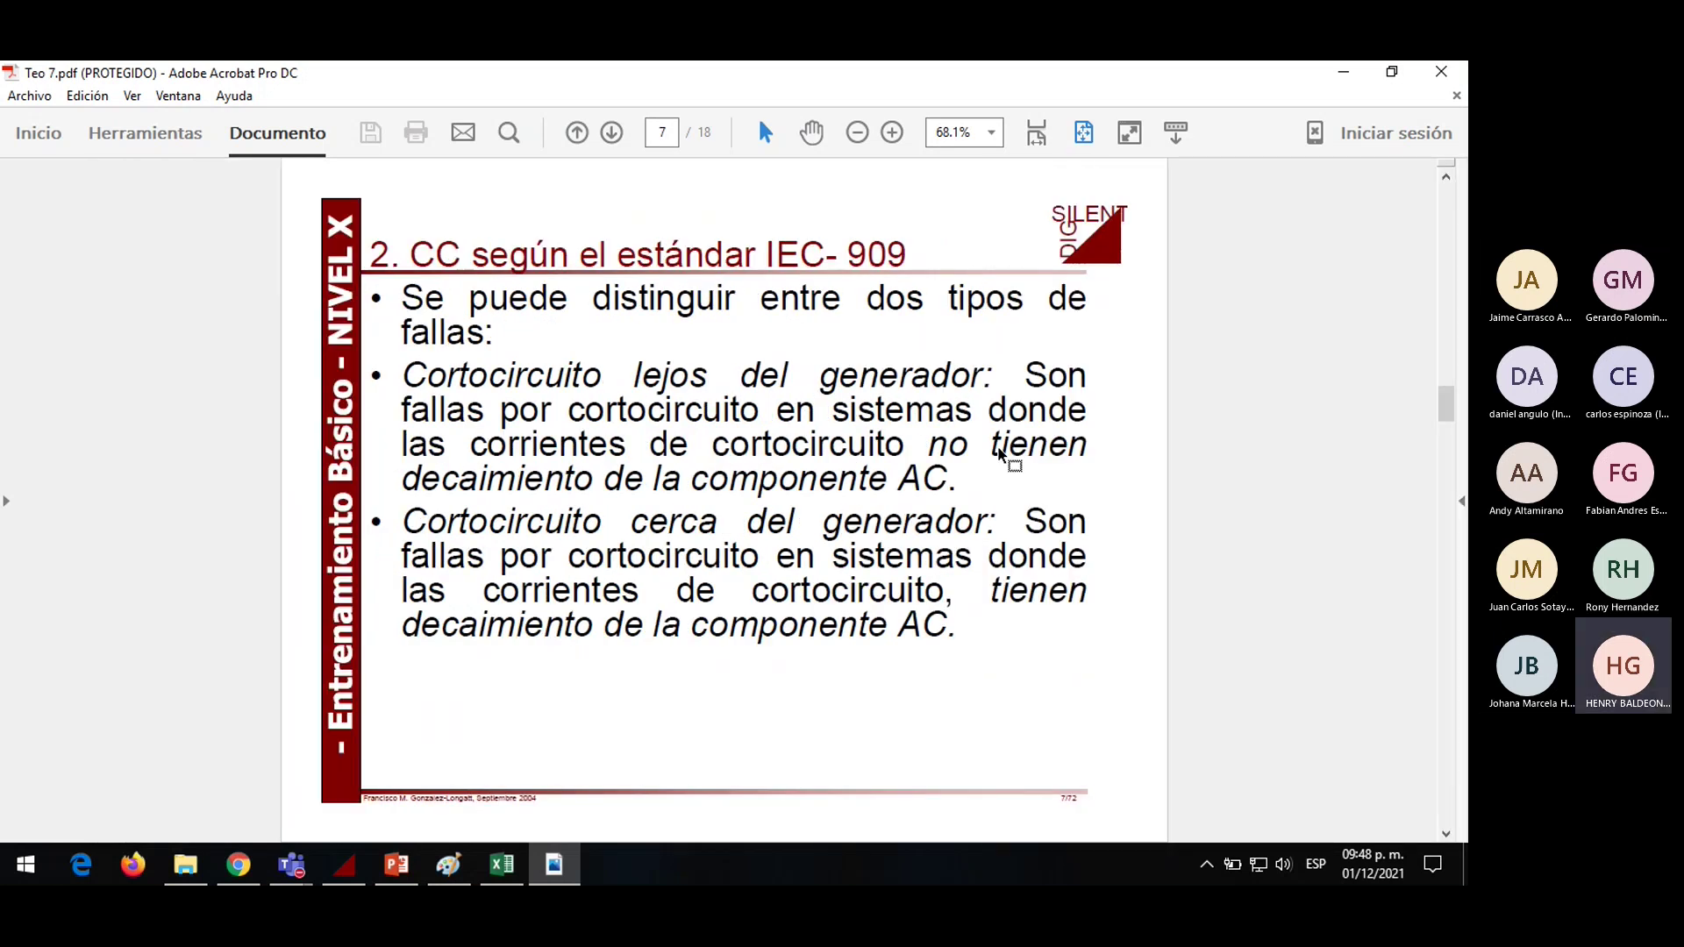
scroll(997, 445, down, 2)
scroll(929, 427, down, 6)
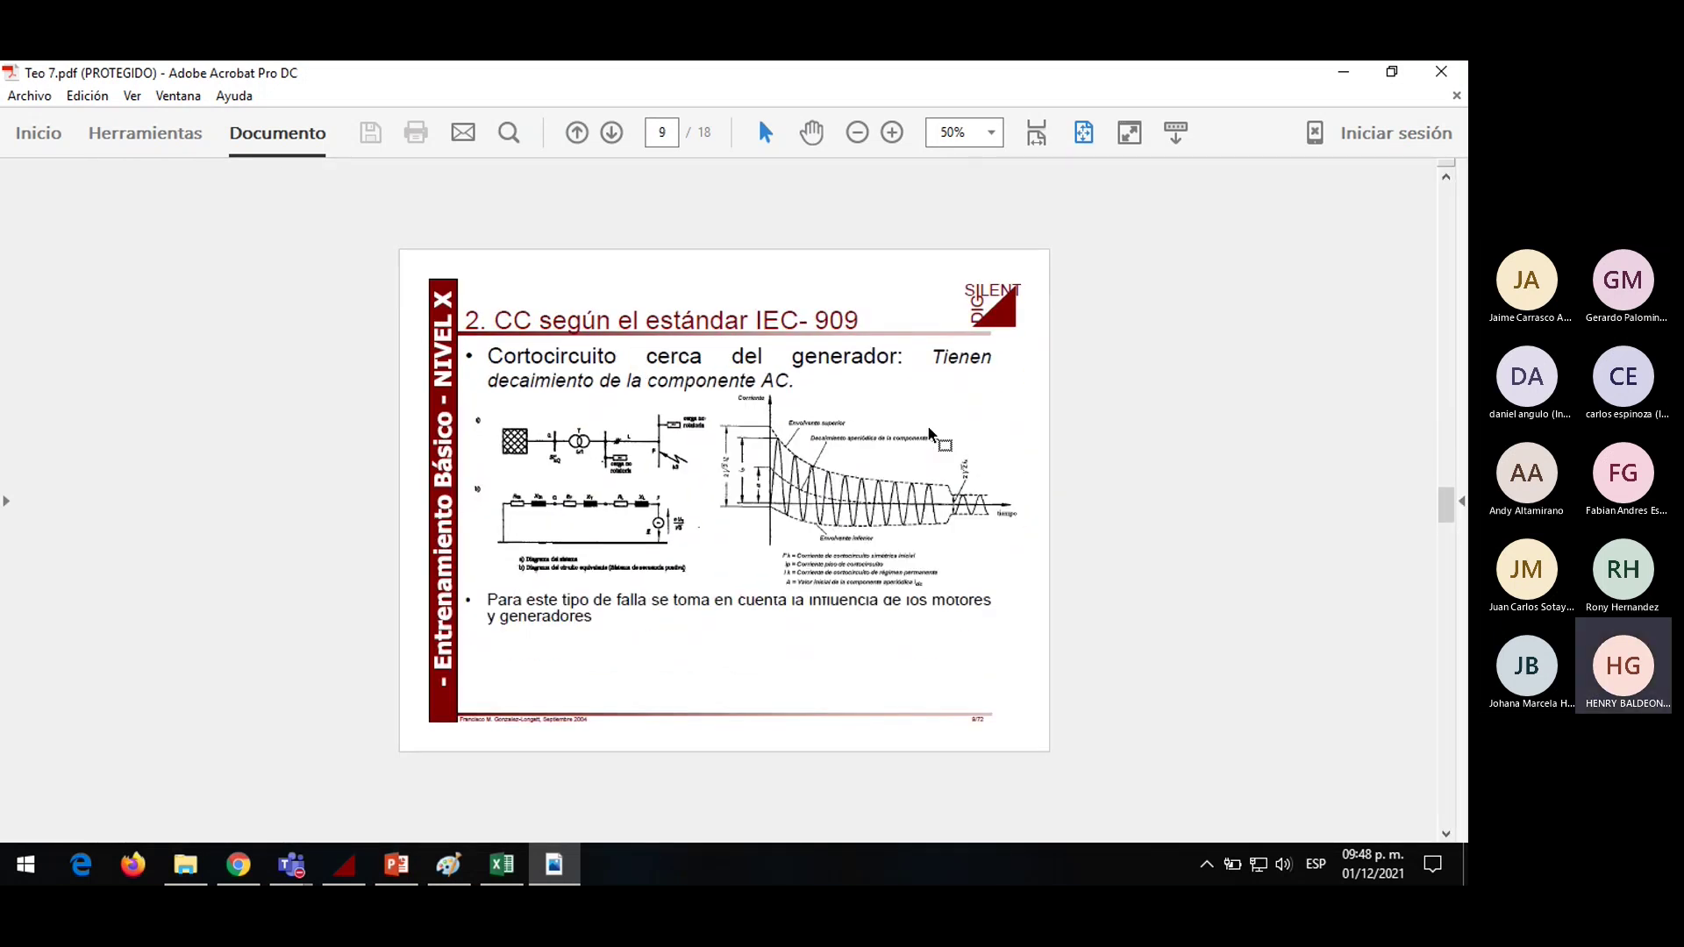
scroll(929, 427, down, 1)
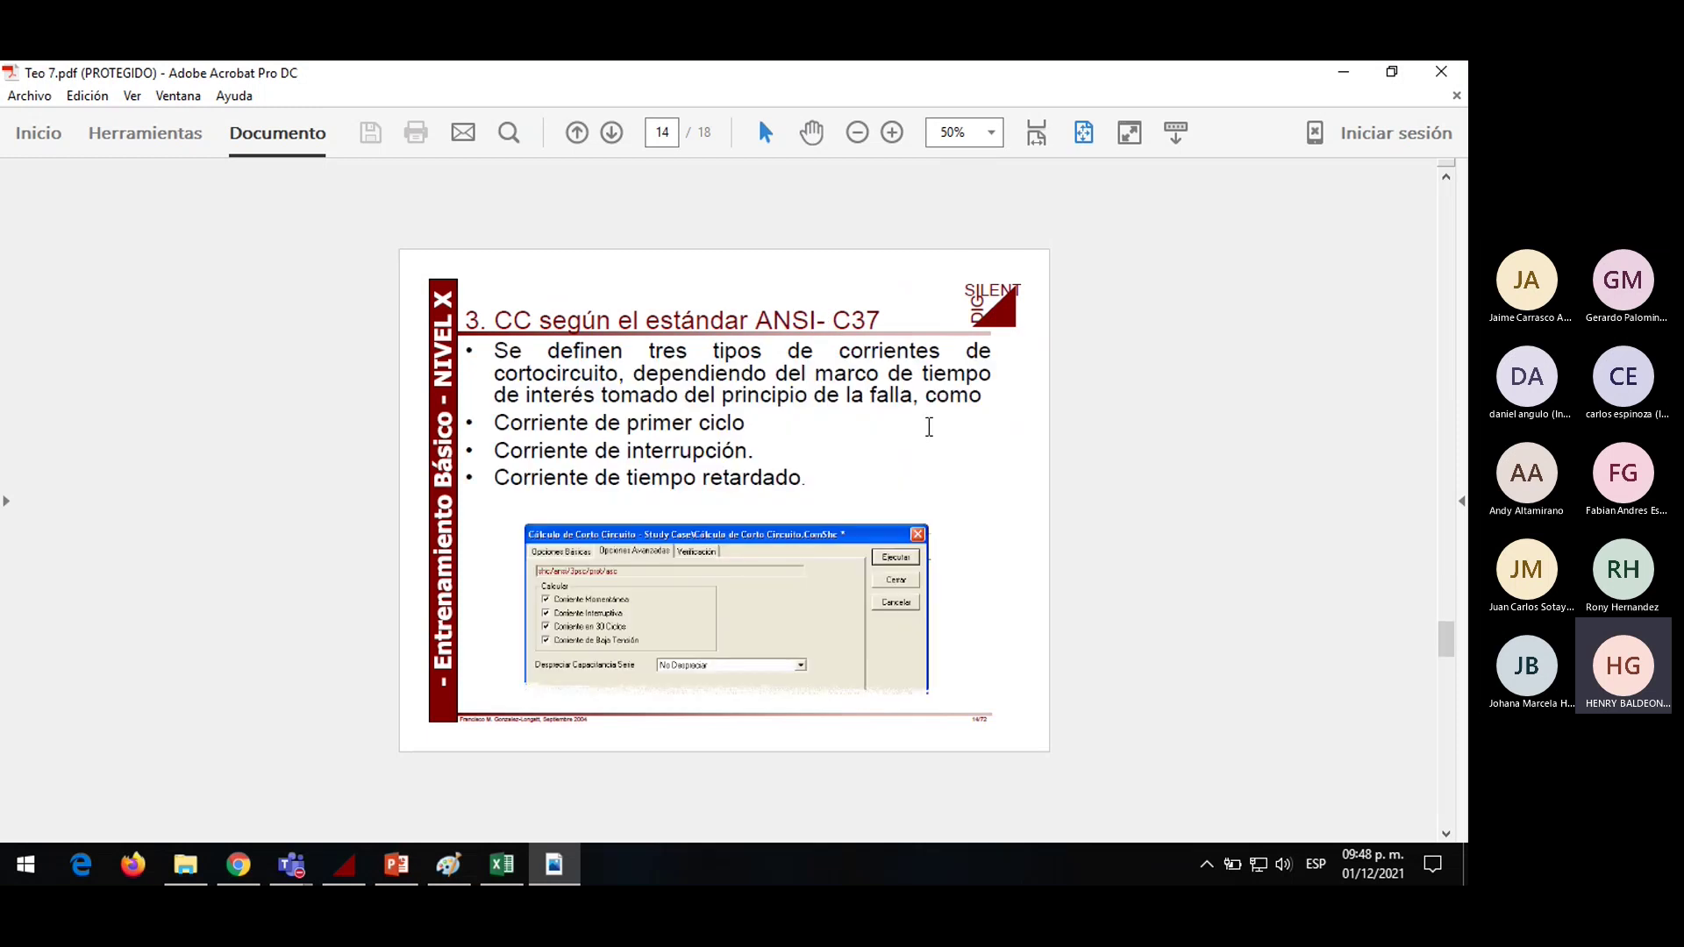
scroll(929, 427, up, 1)
scroll(928, 428, up, 3)
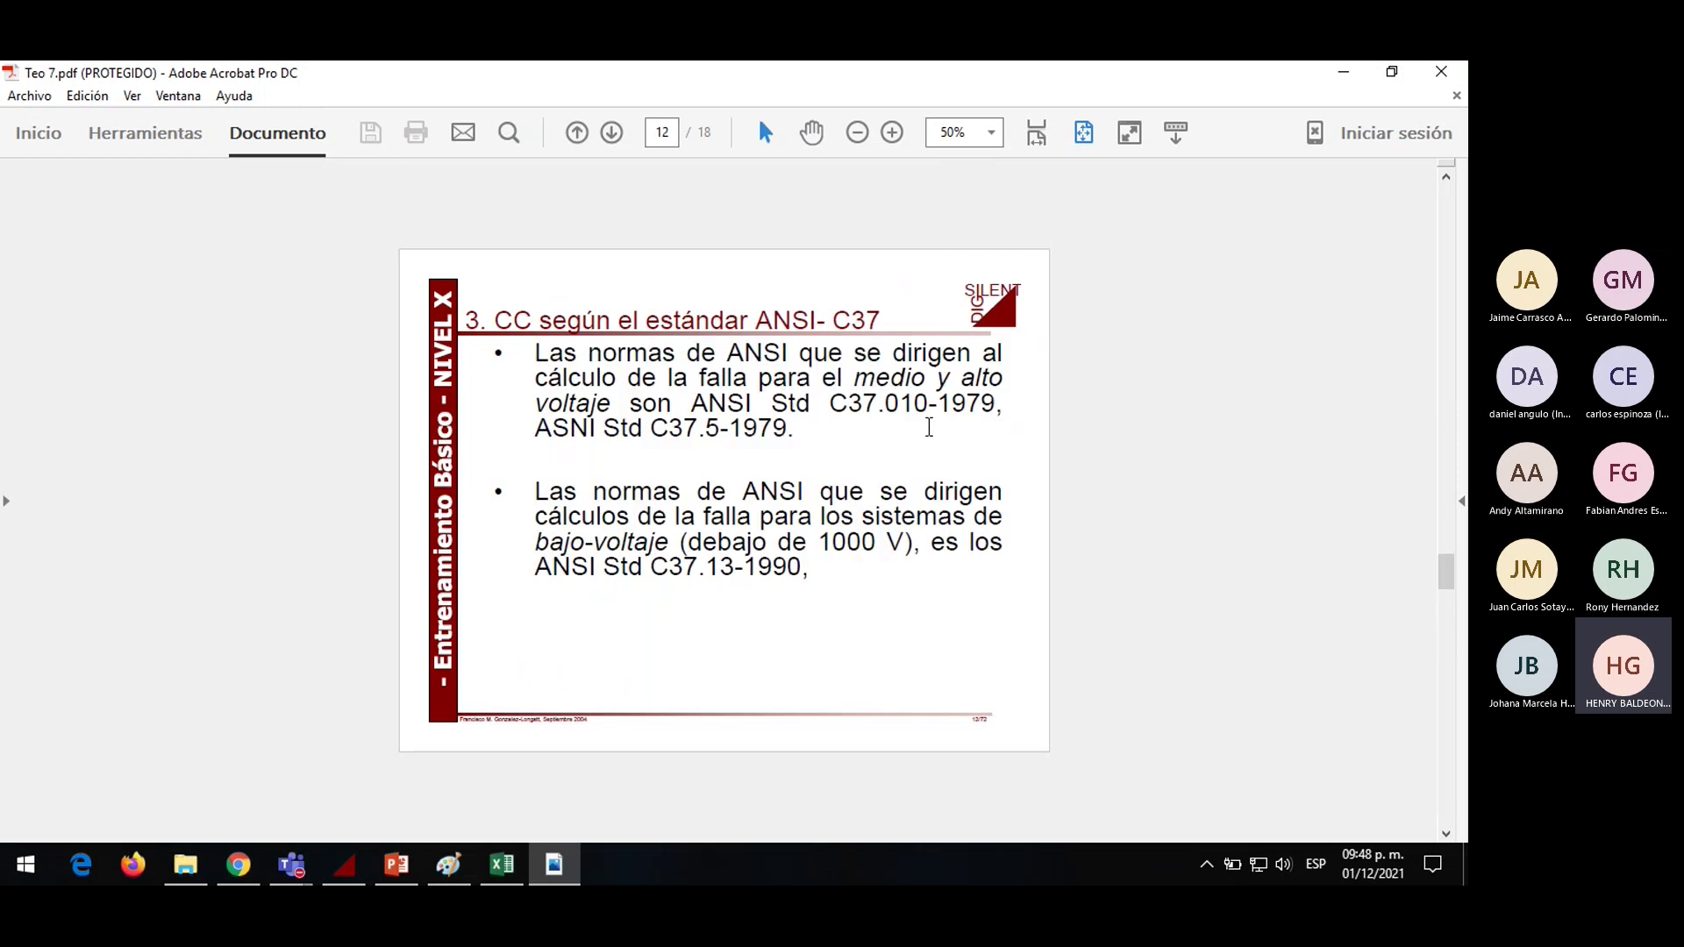
scroll(928, 429, down, 2)
scroll(928, 427, down, 2)
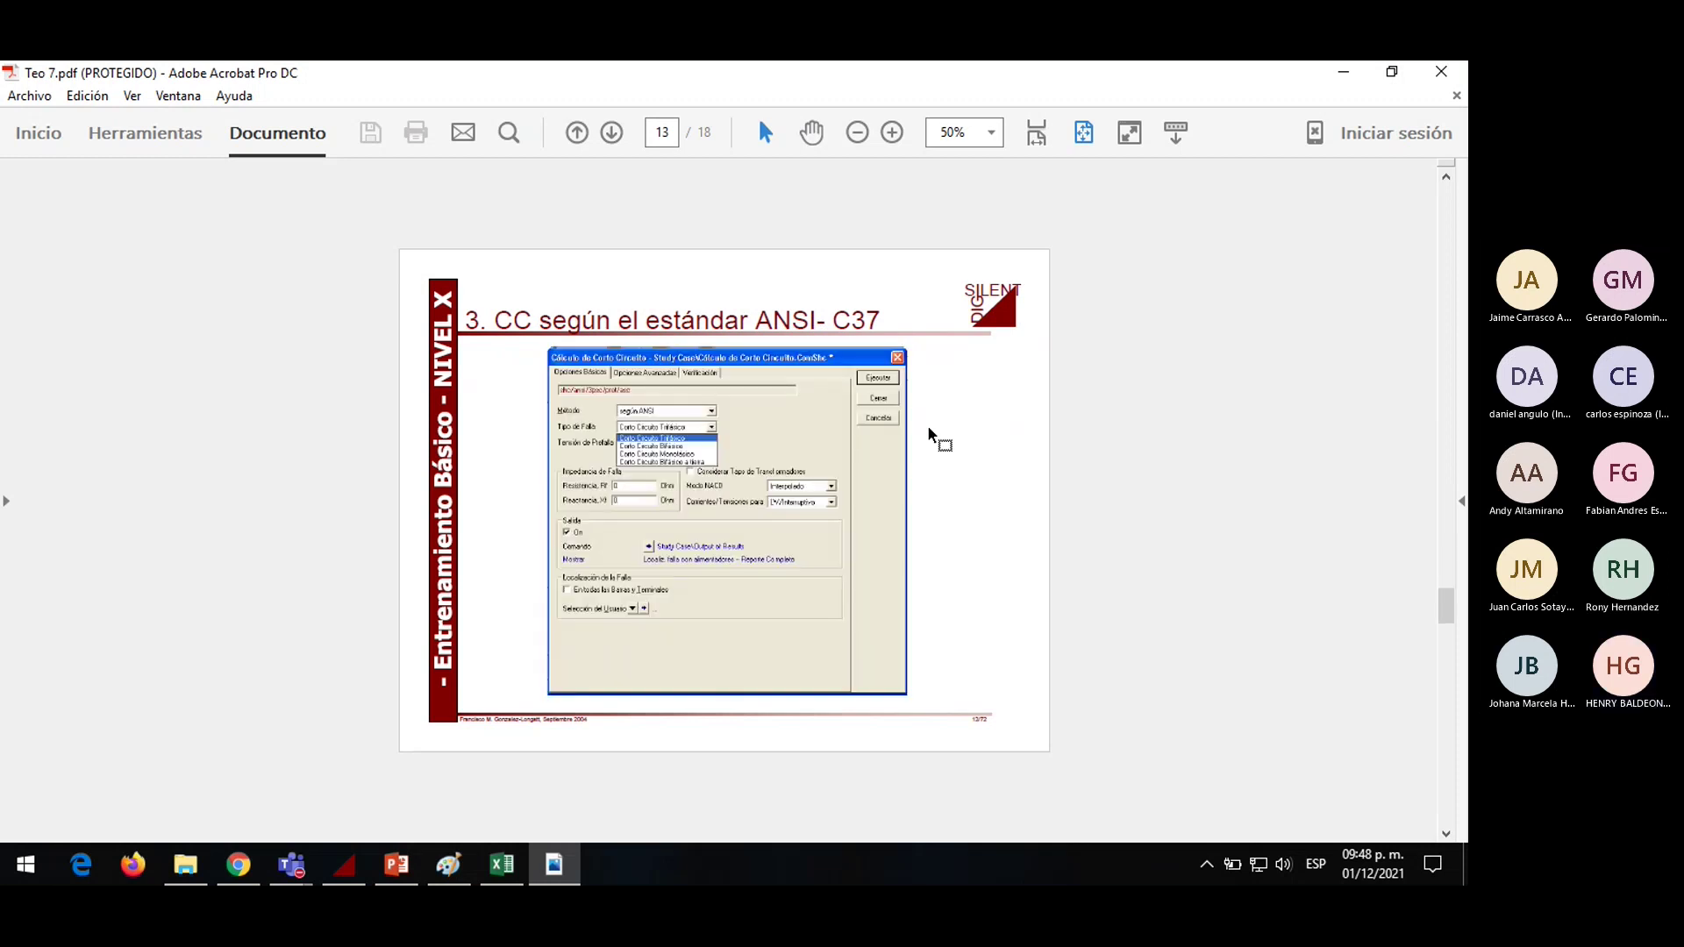
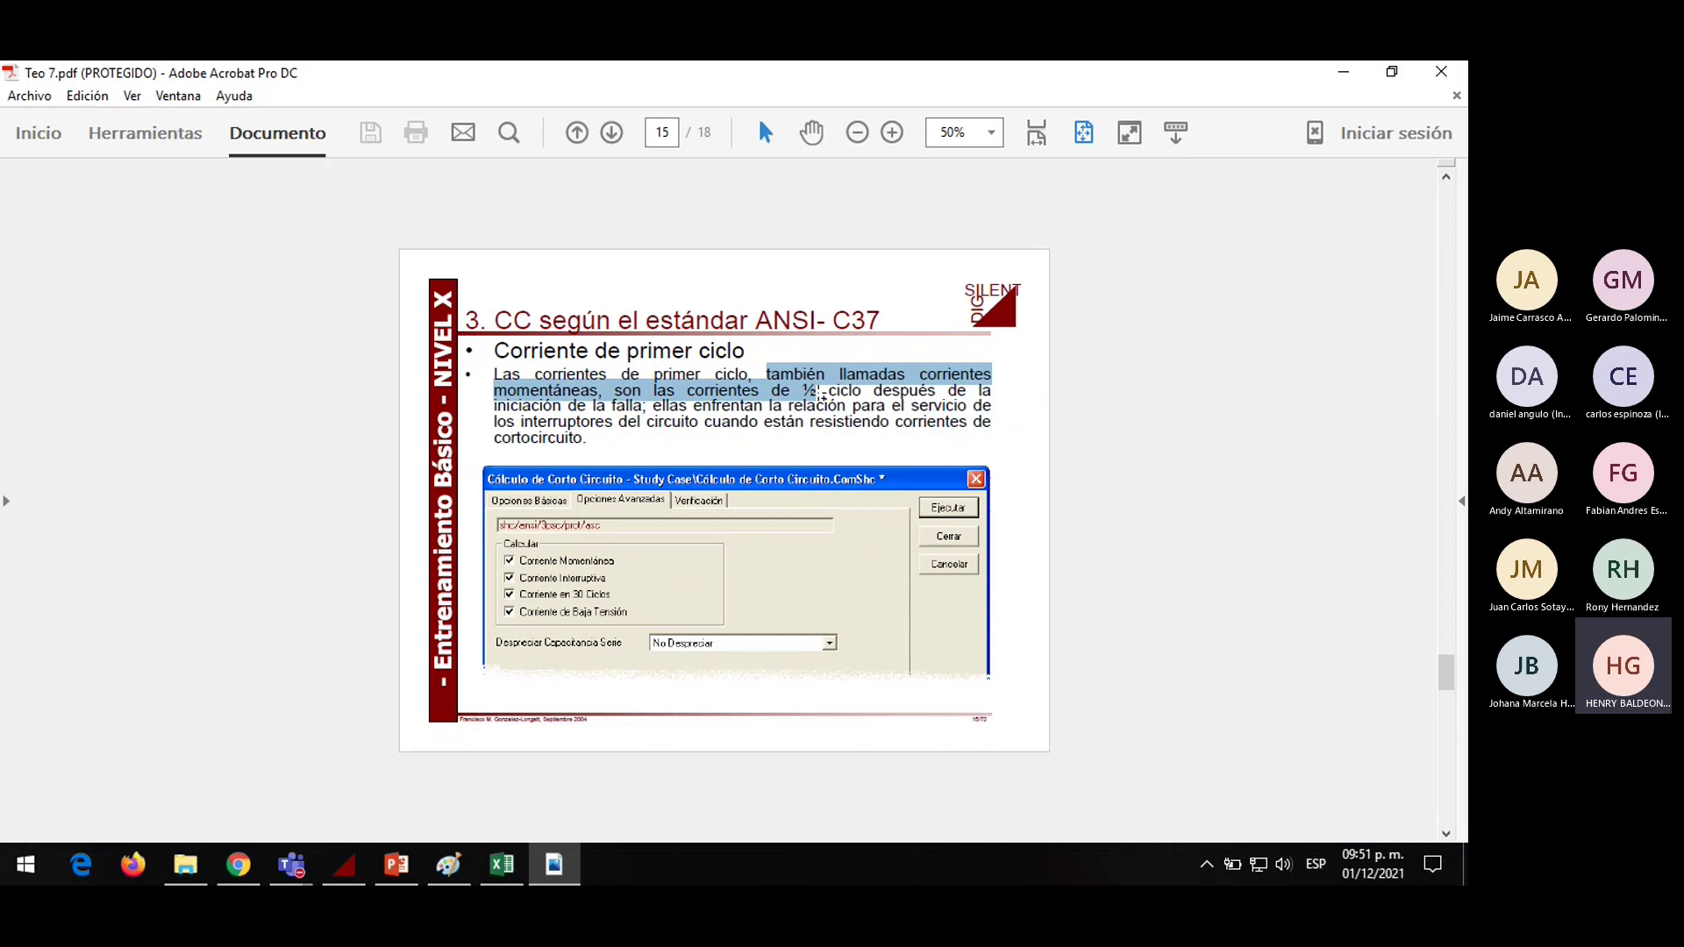
Examine the ANSI-C37 slides defining the first-cycle, interrupting and time-delayed currents, highlighting the key passages
click(817, 392)
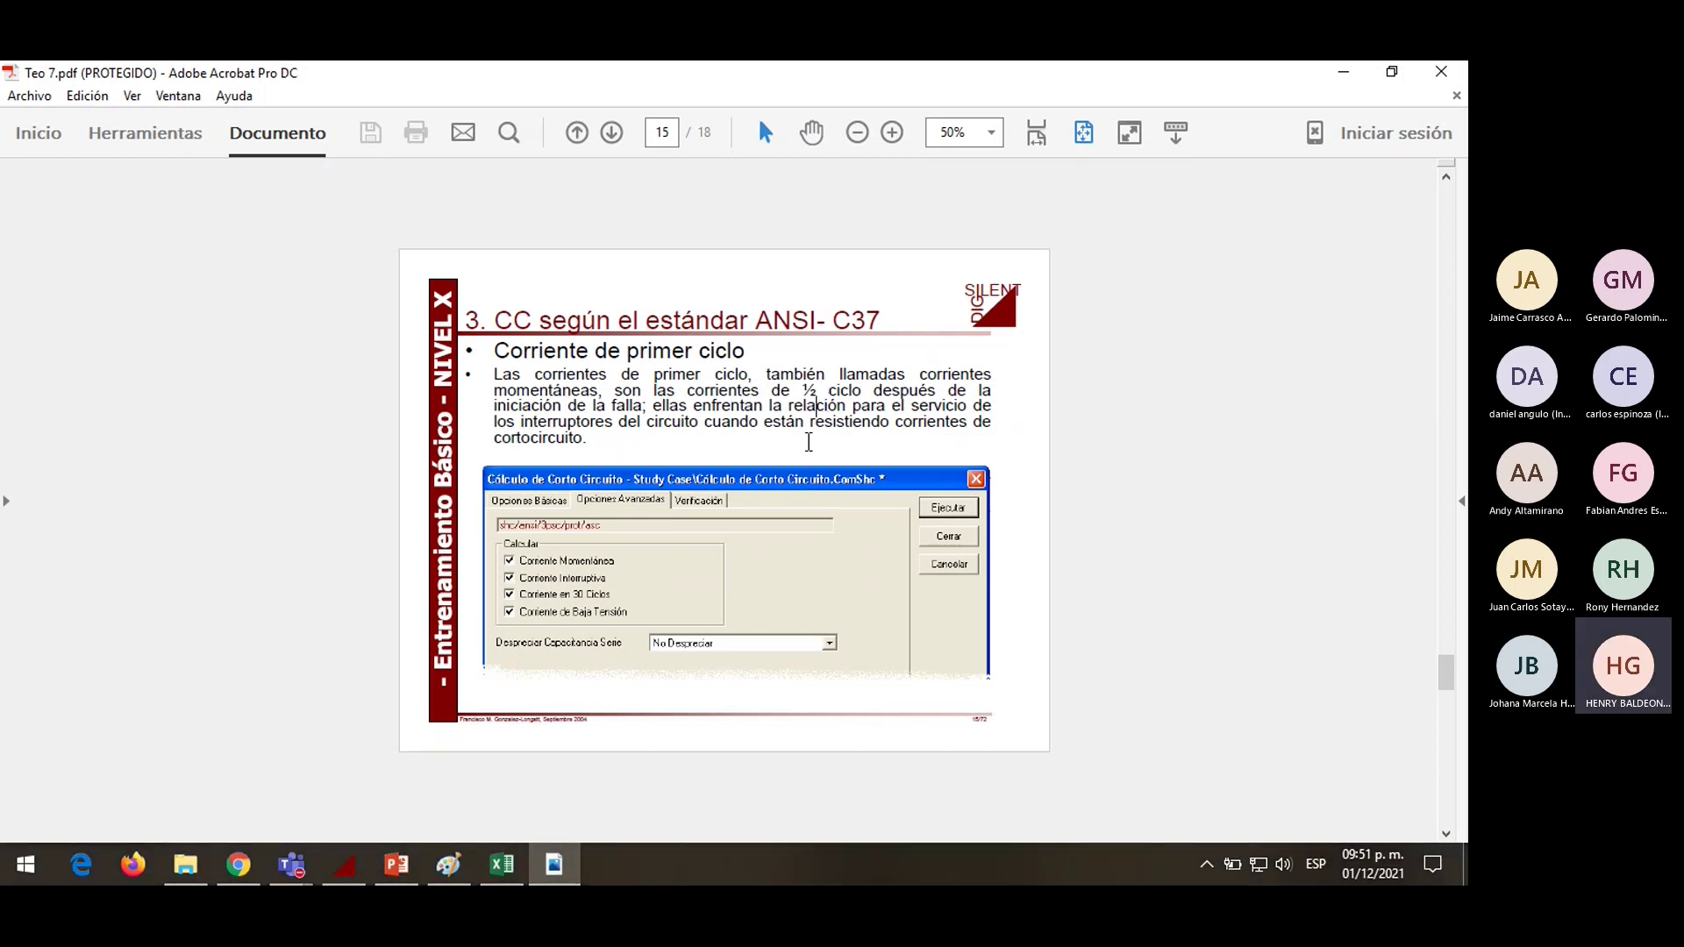
scroll(807, 441, down, 1)
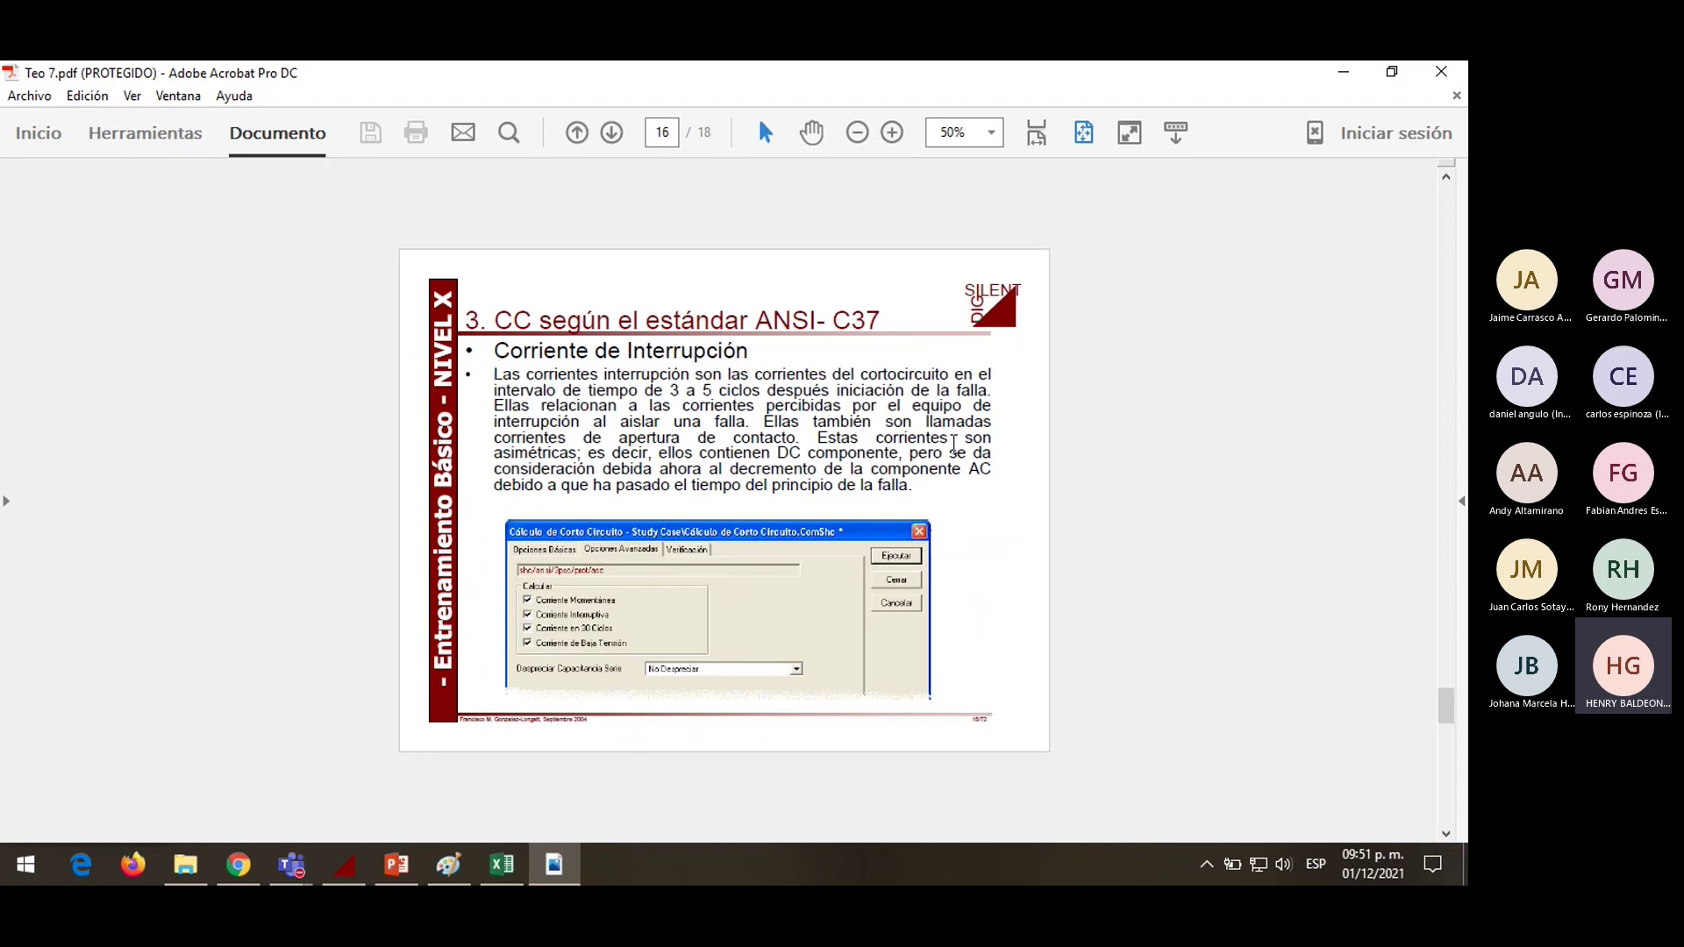
scroll(737, 423, down, 1)
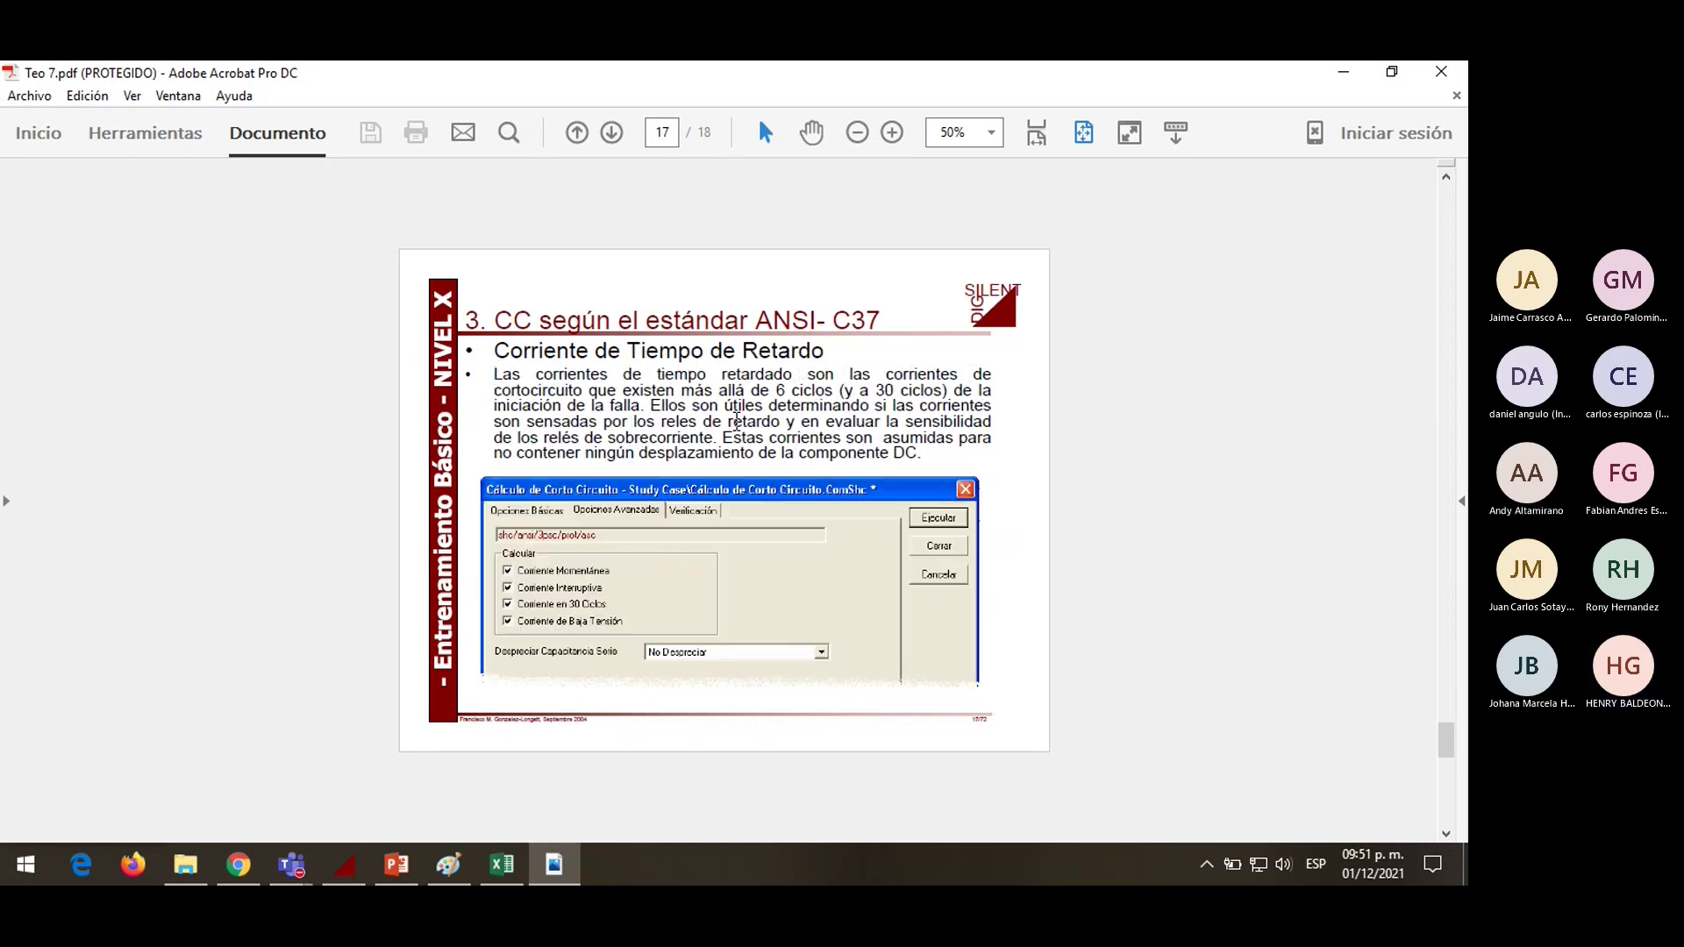
scroll(737, 423, up, 2)
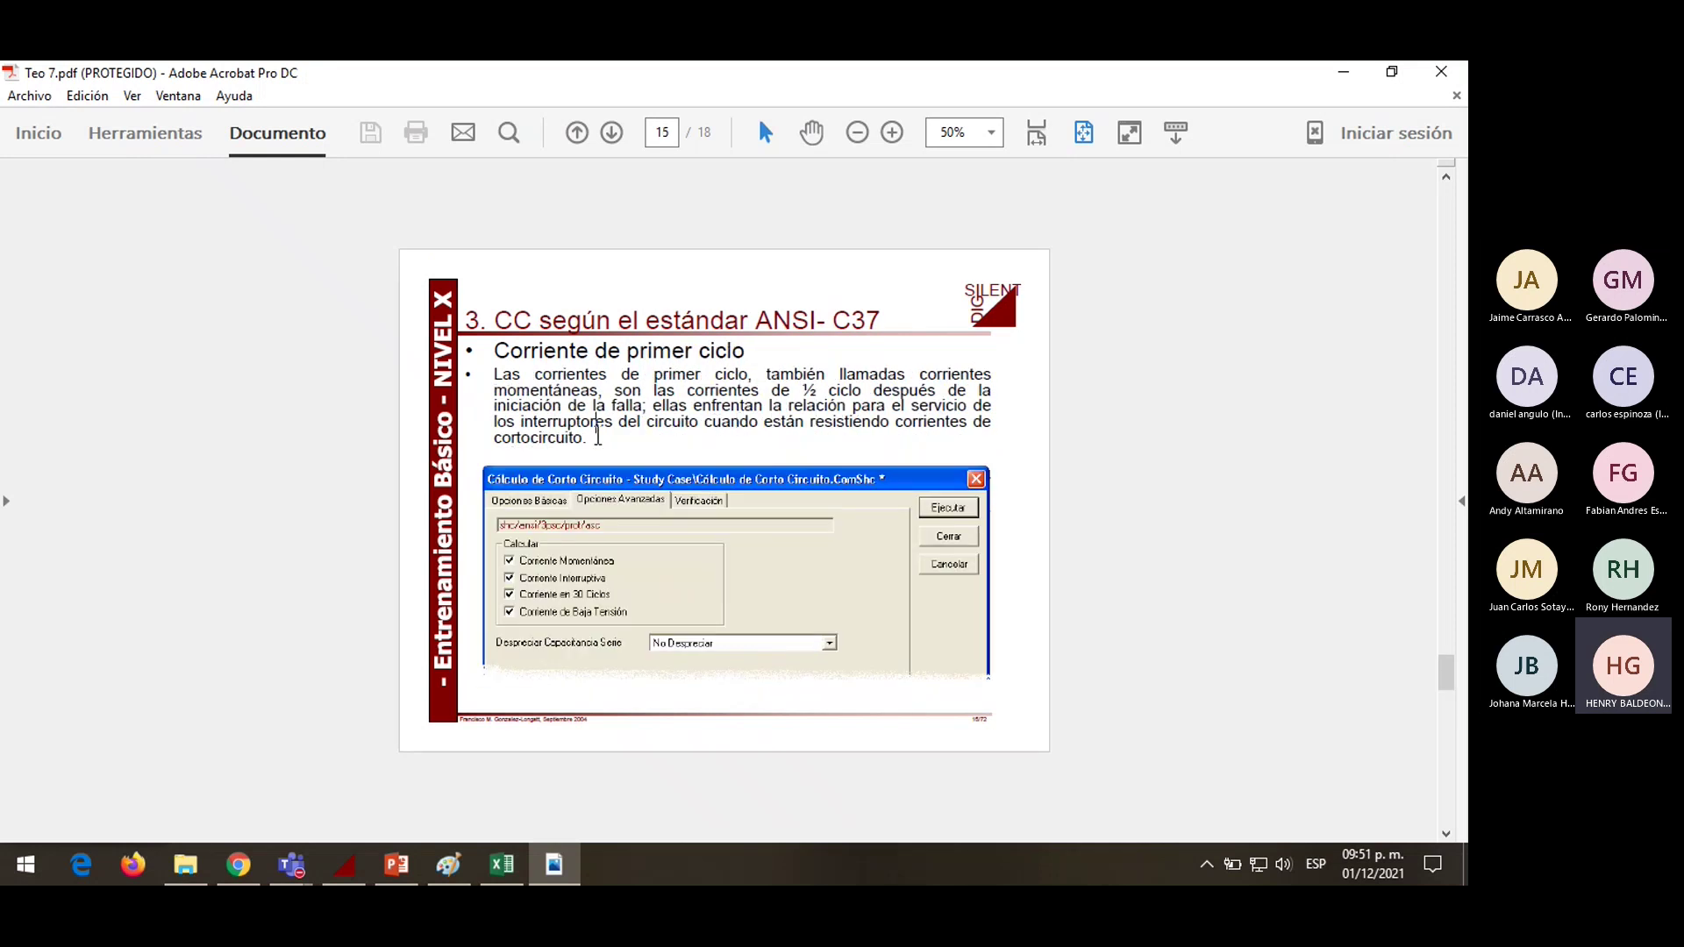
drag(592, 438, 494, 375)
click(645, 384)
scroll(644, 384, down, 1)
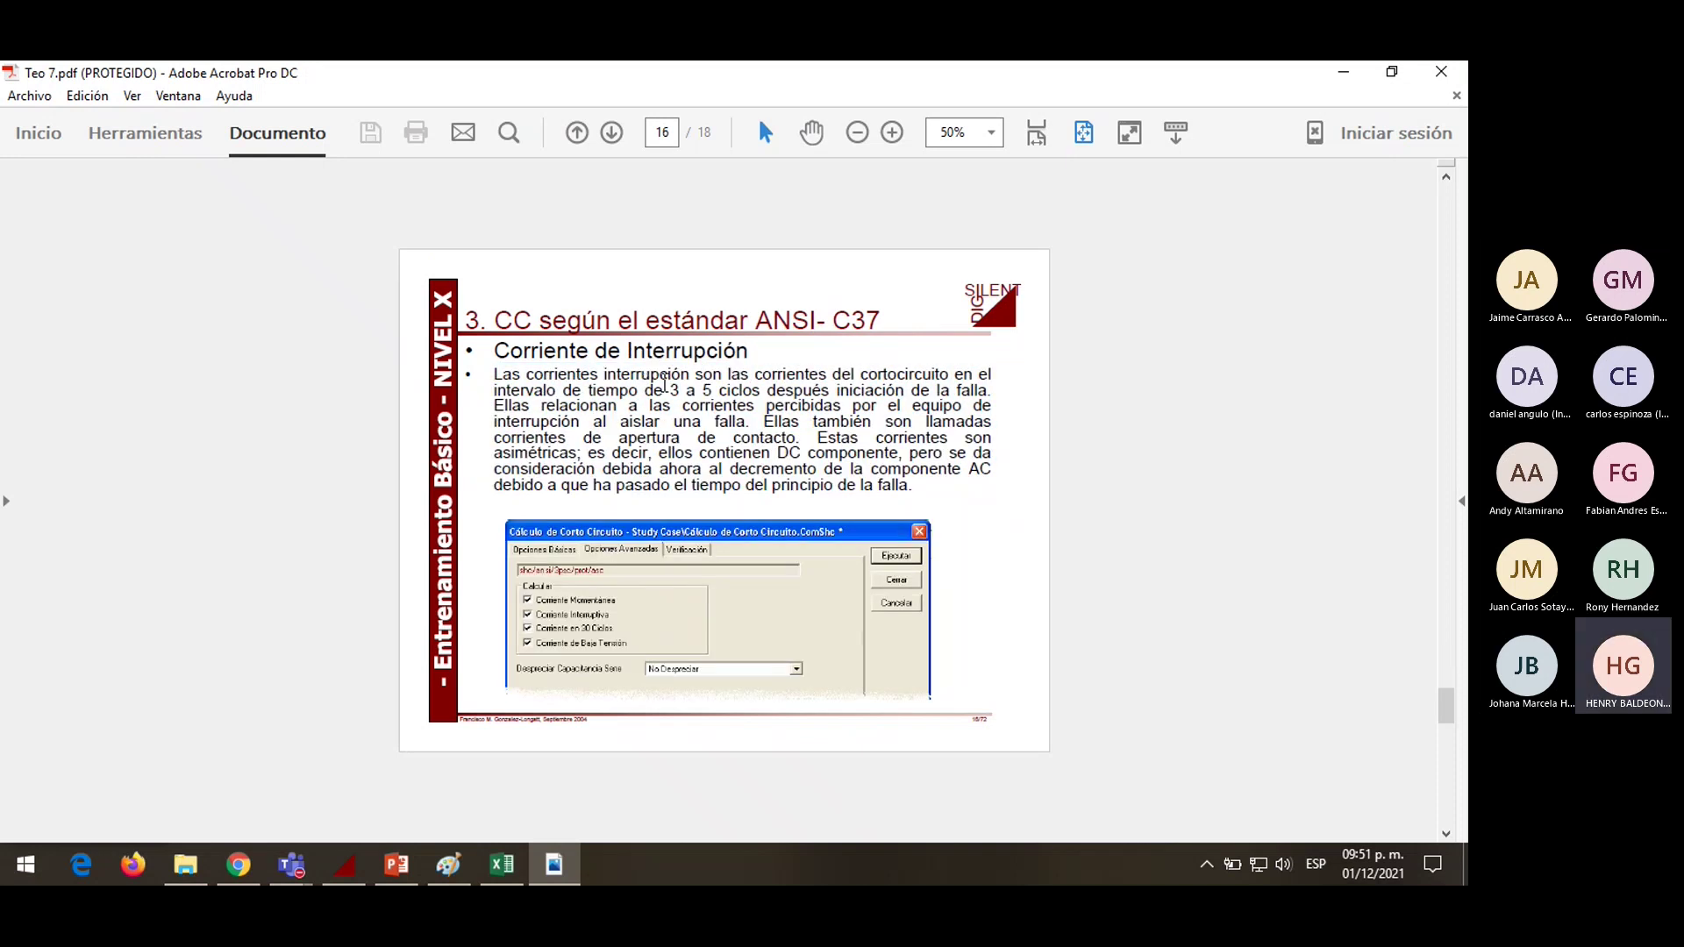
drag(669, 391, 915, 489)
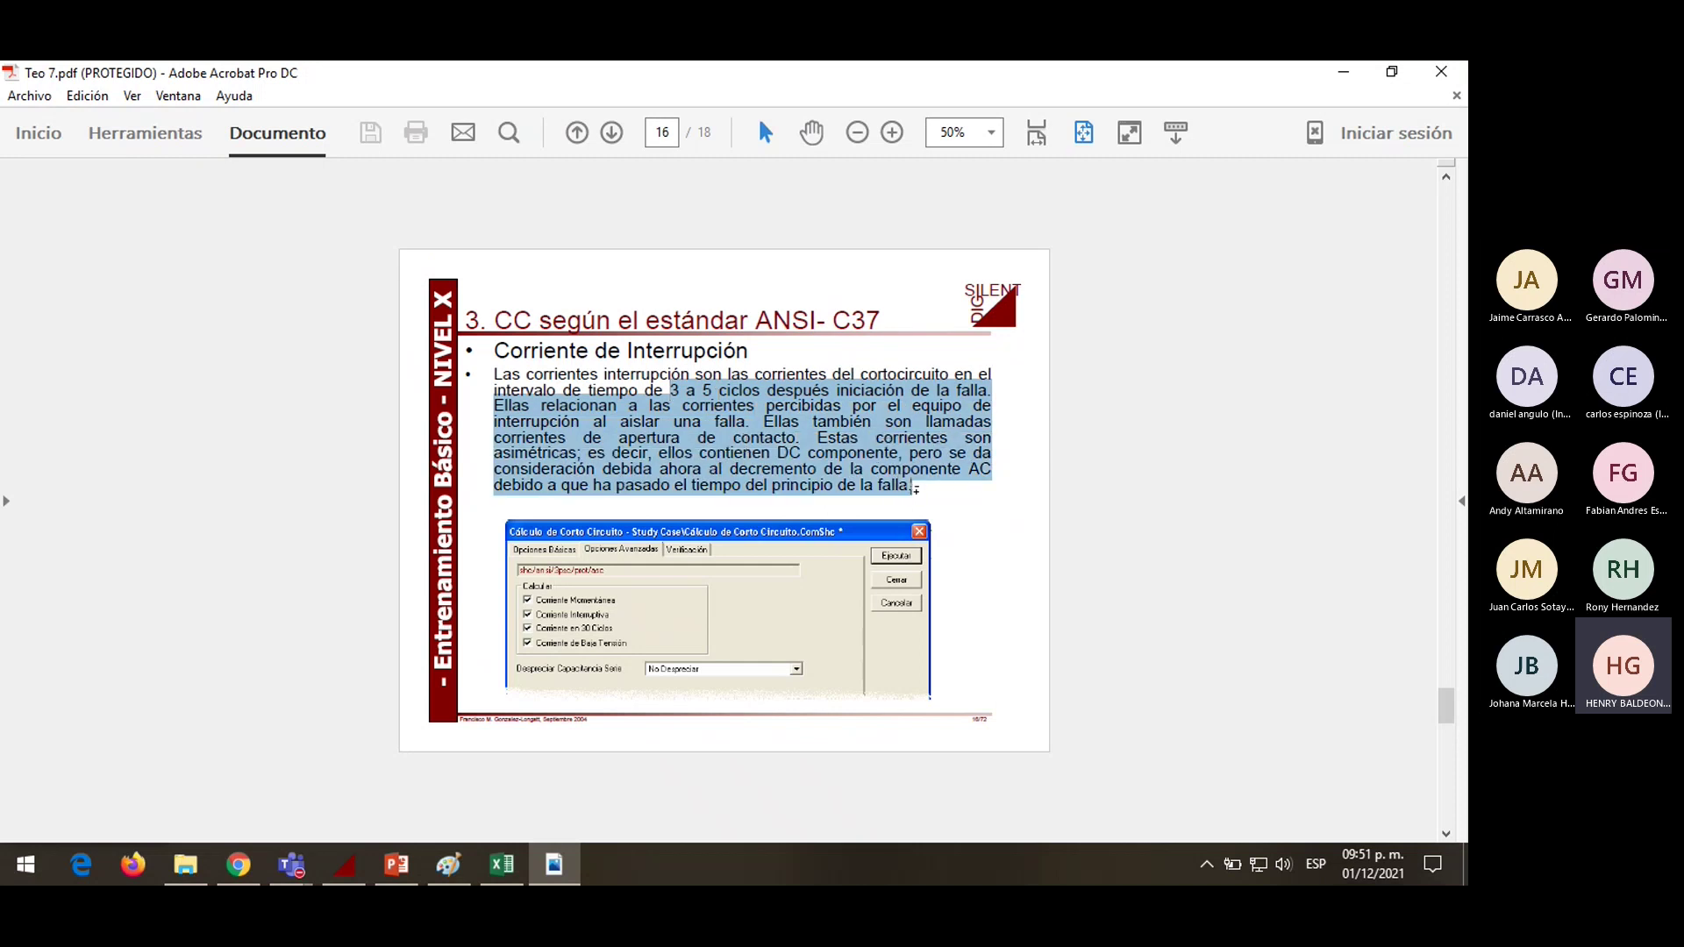
click(903, 444)
scroll(903, 445, down, 3)
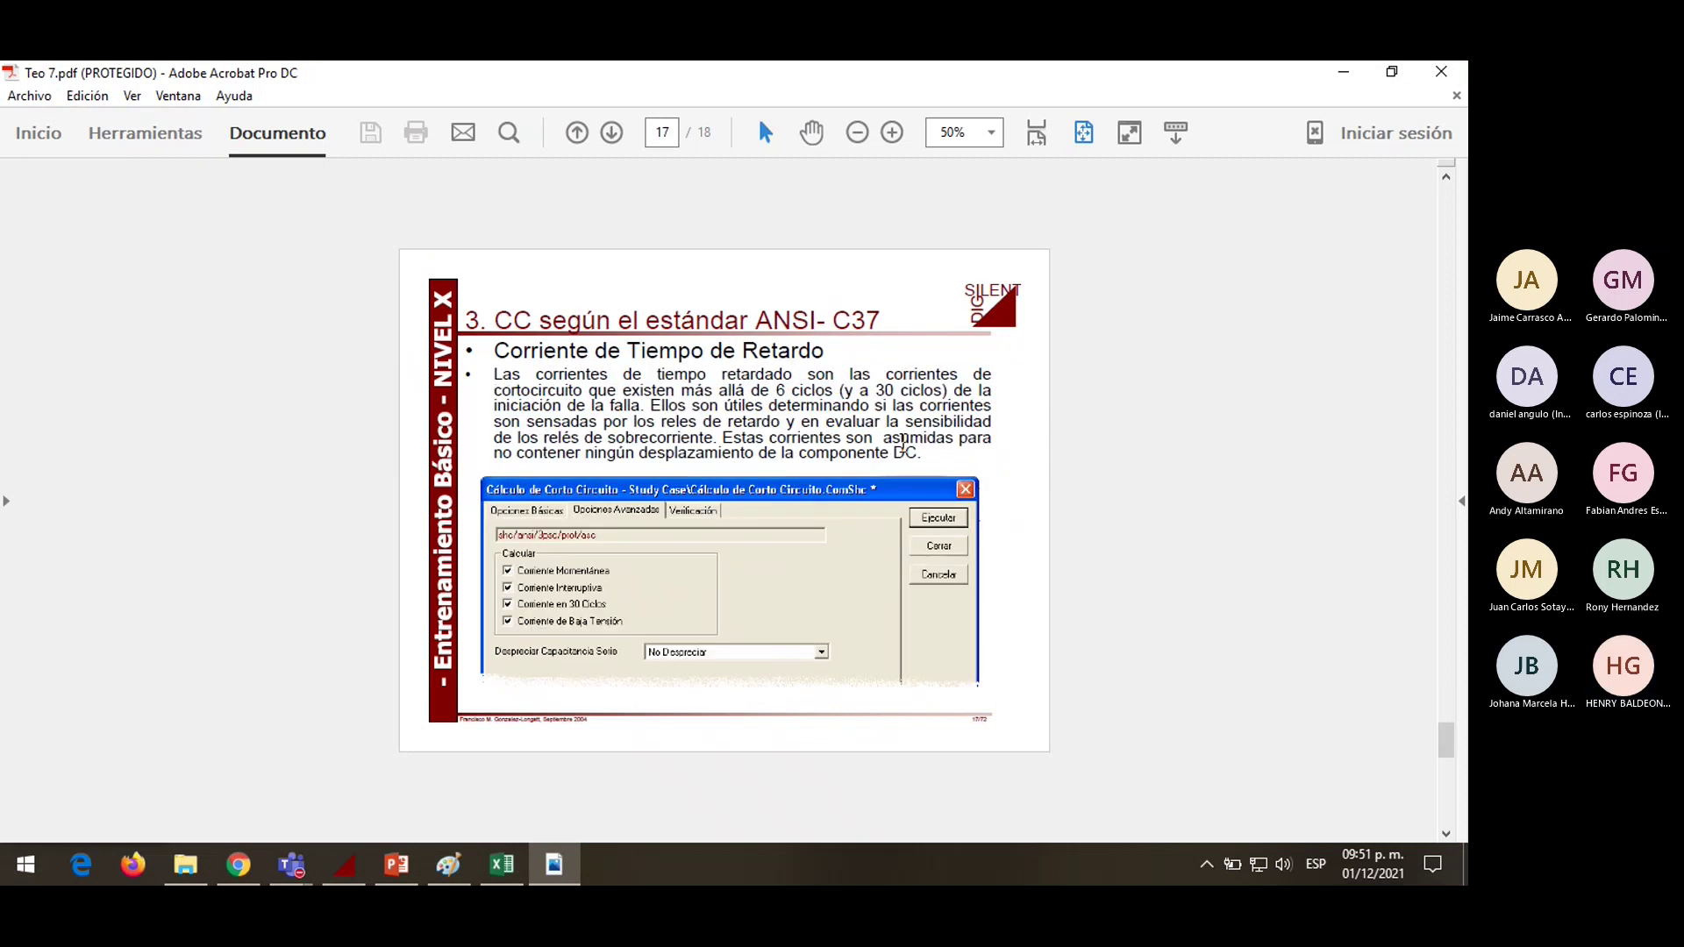
scroll(903, 444, down, 3)
scroll(902, 449, up, 3)
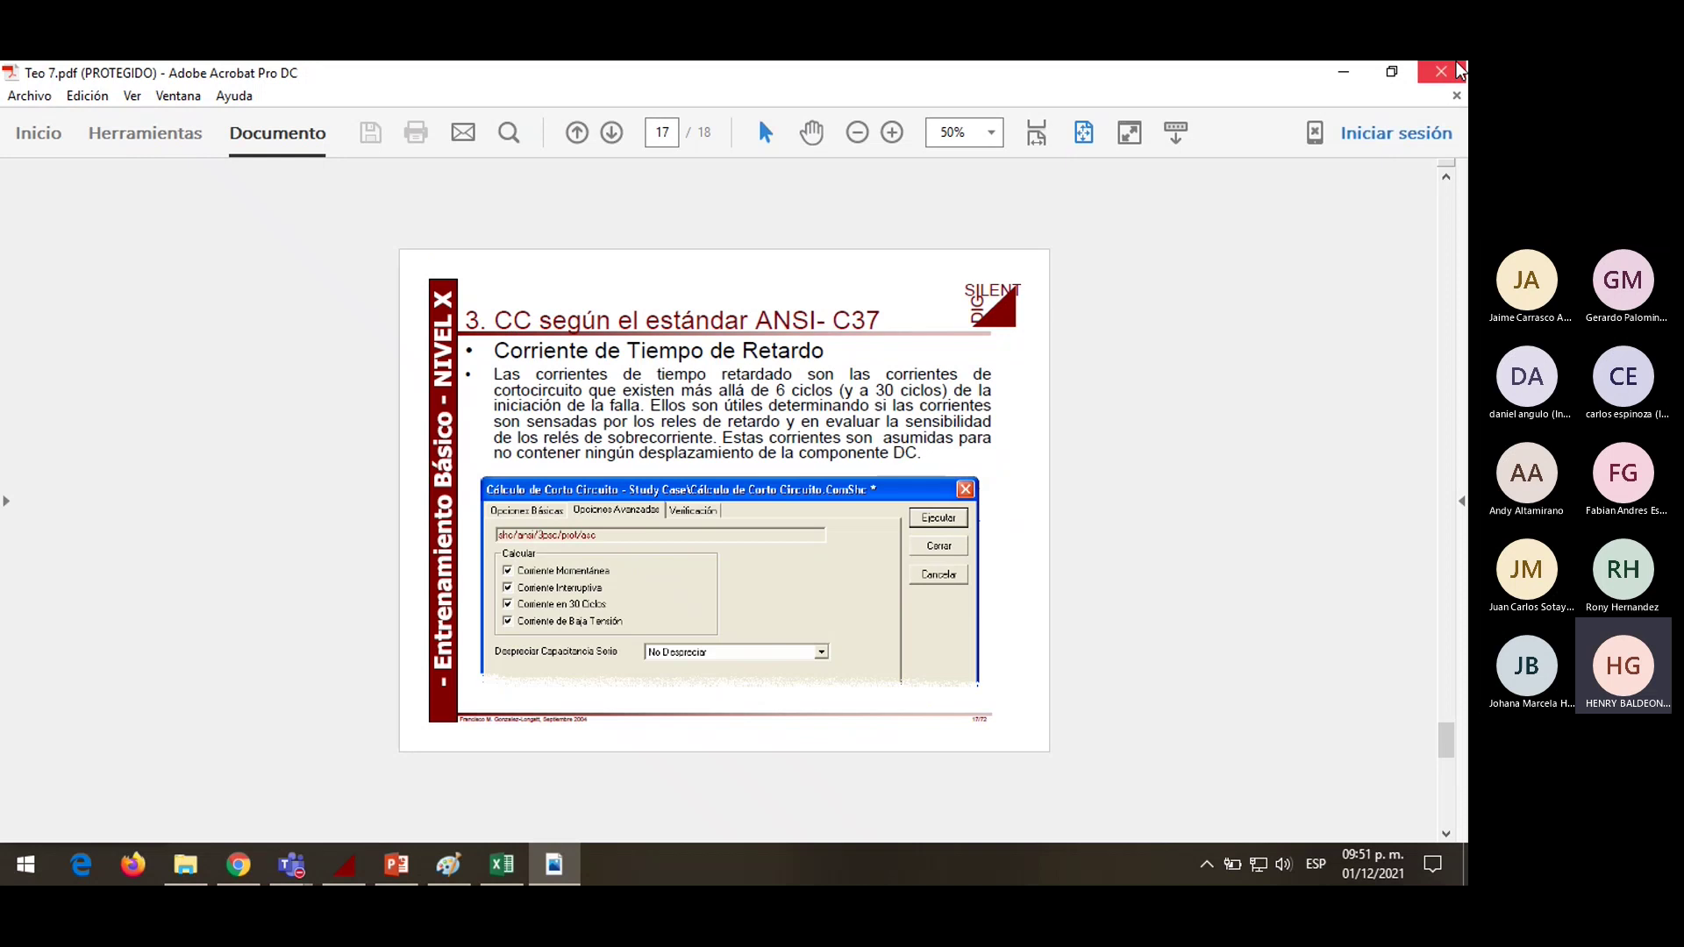
Minimize the PDF, switch to DIgSILENT PowerFactory and run the 3-phase short circuit at BARRA-01 with the ANSI method
click(1344, 71)
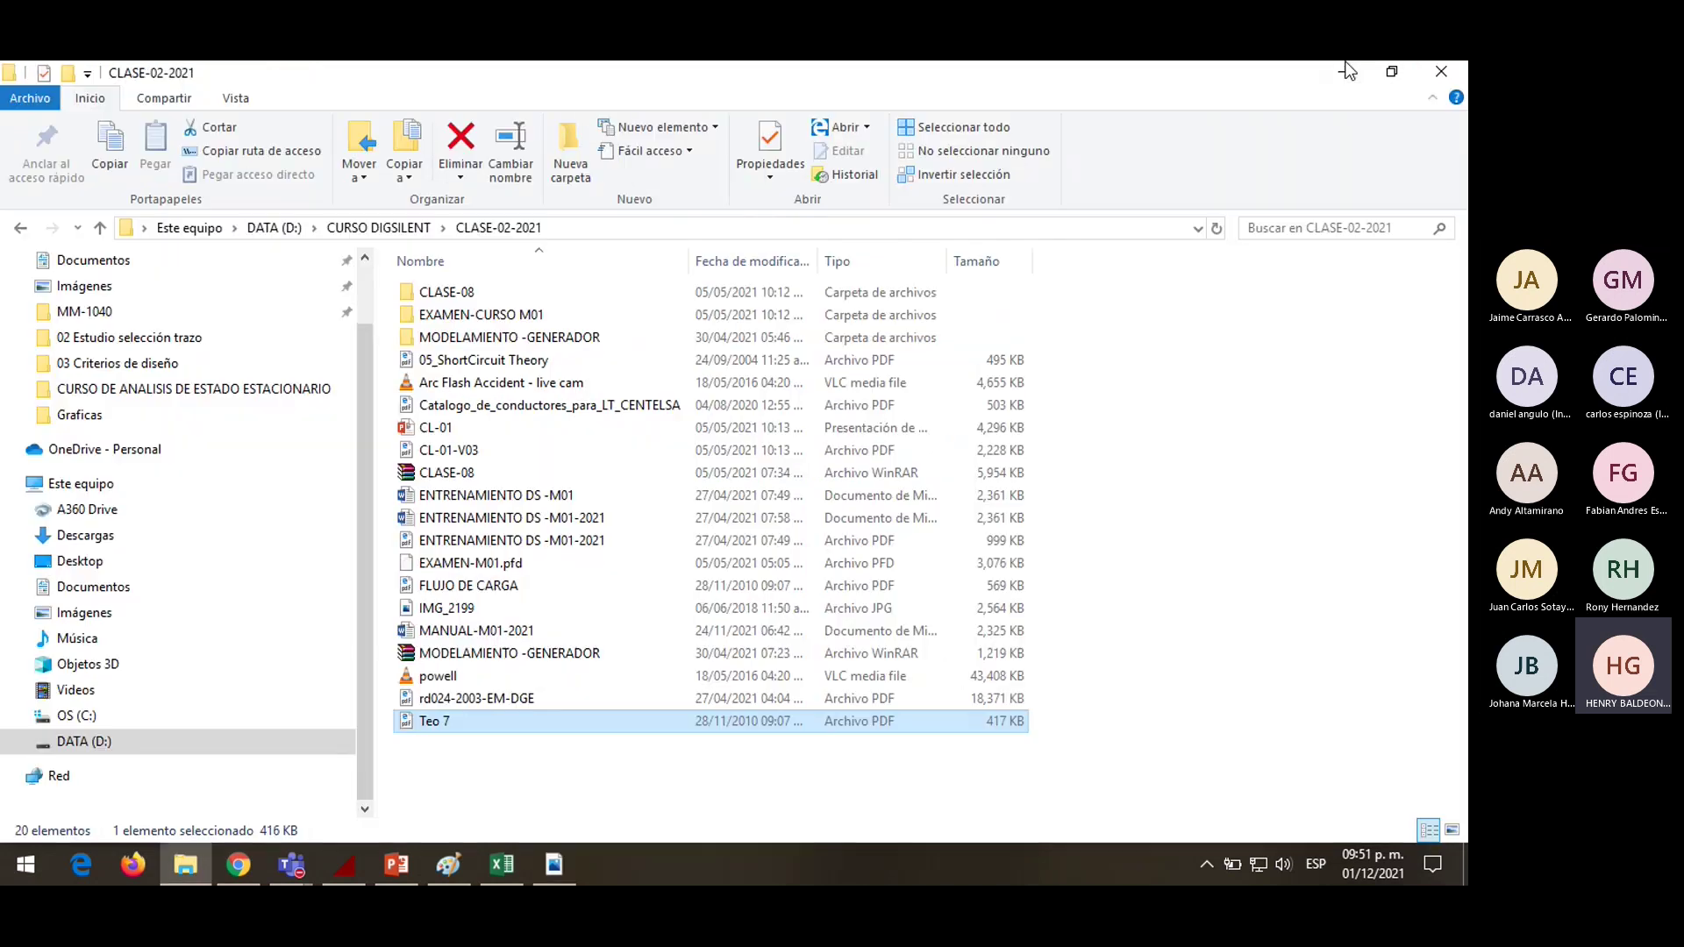
click(349, 866)
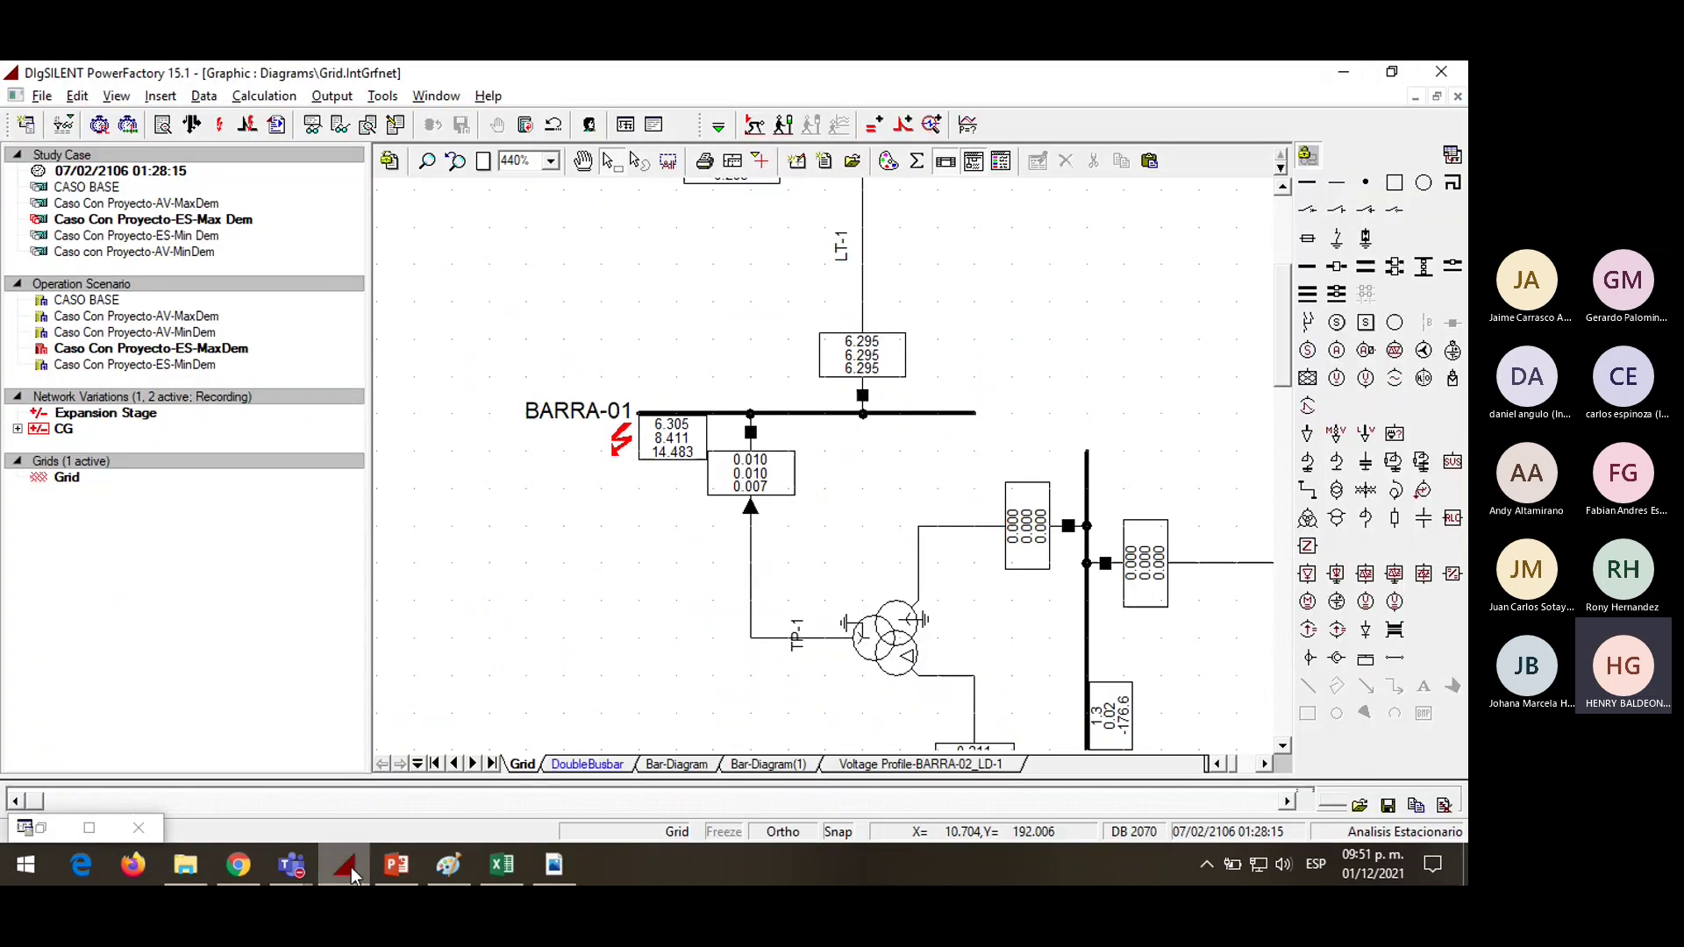
click(219, 124)
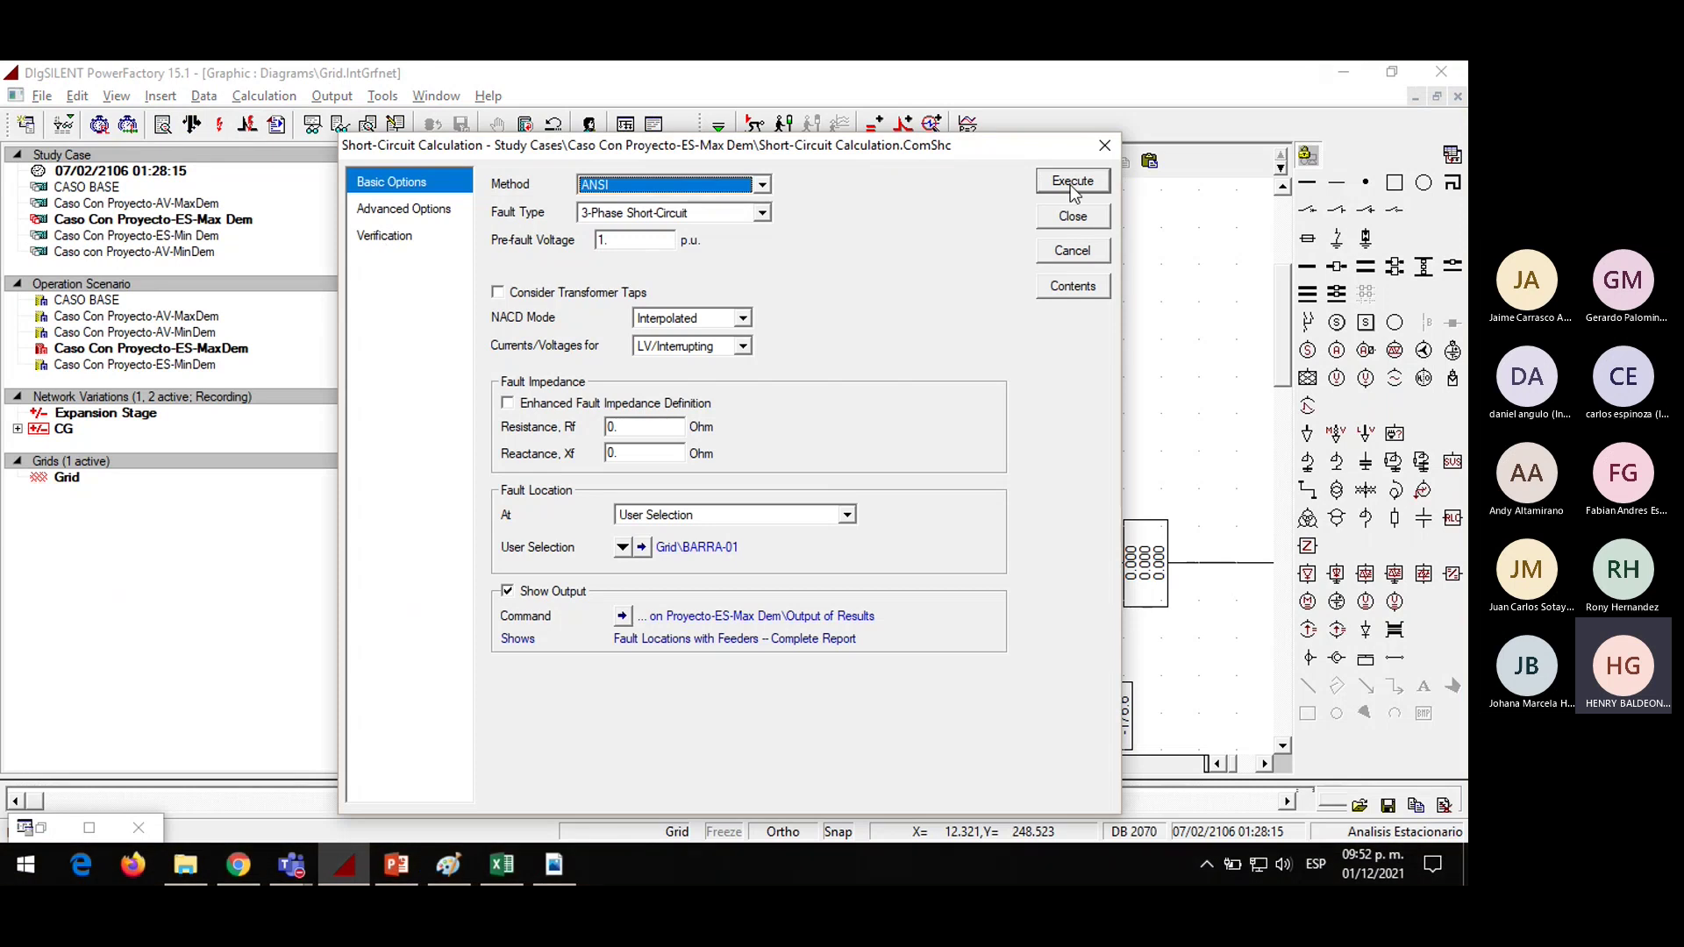
click(1071, 186)
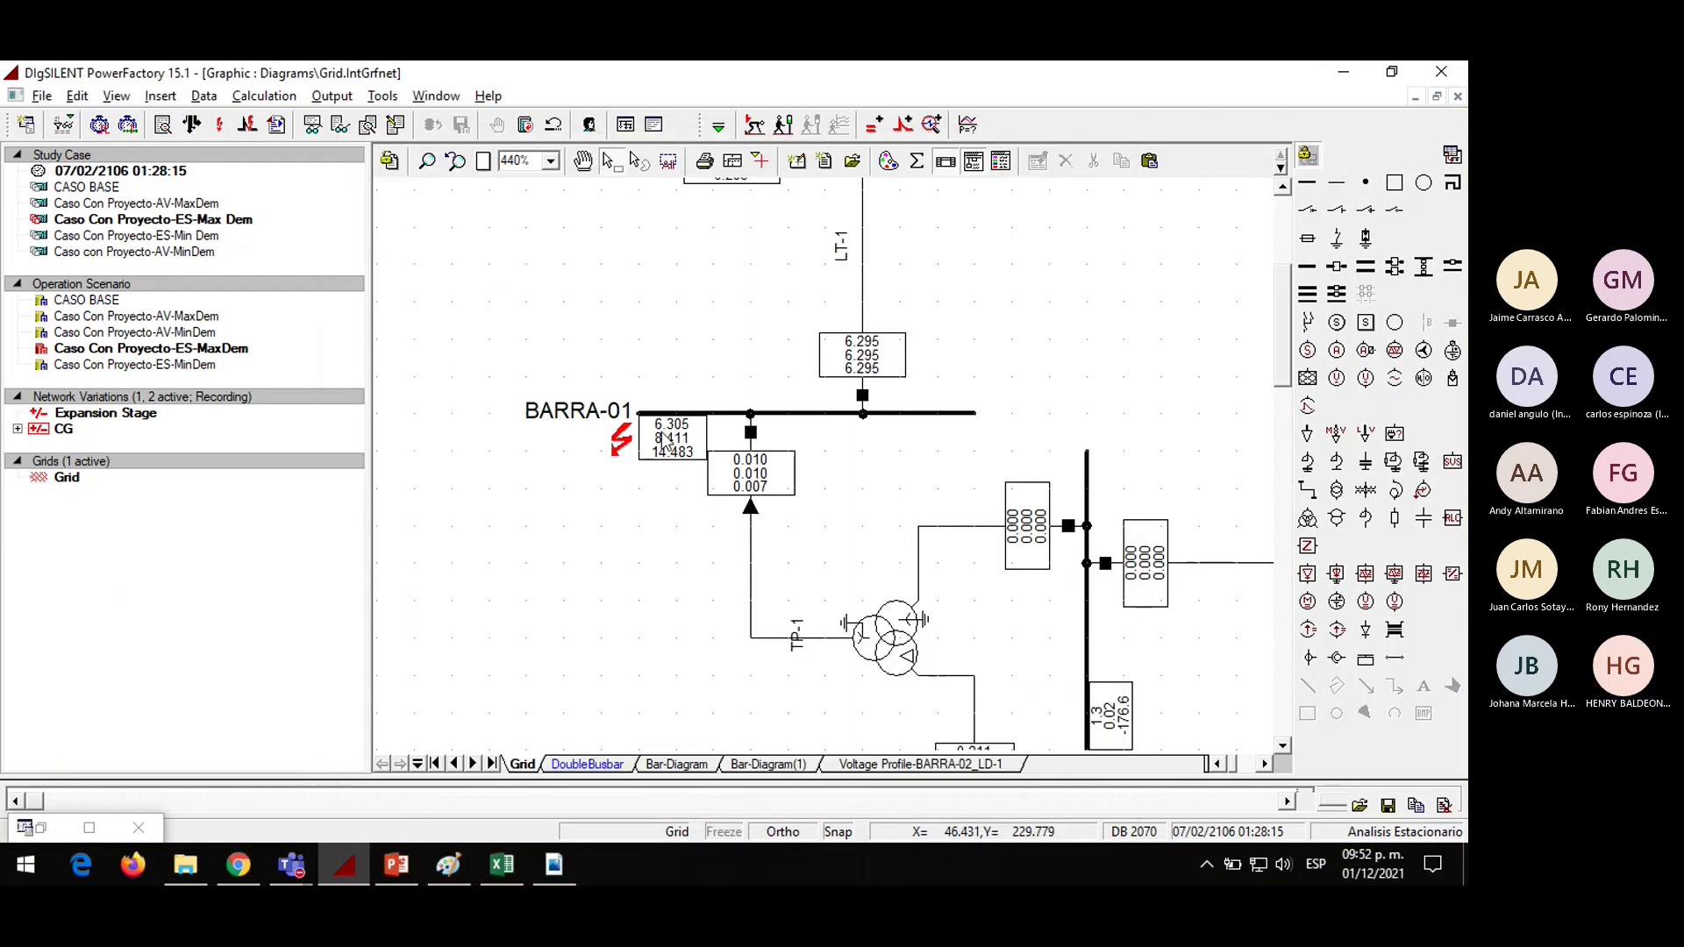
mouse_move(664, 436)
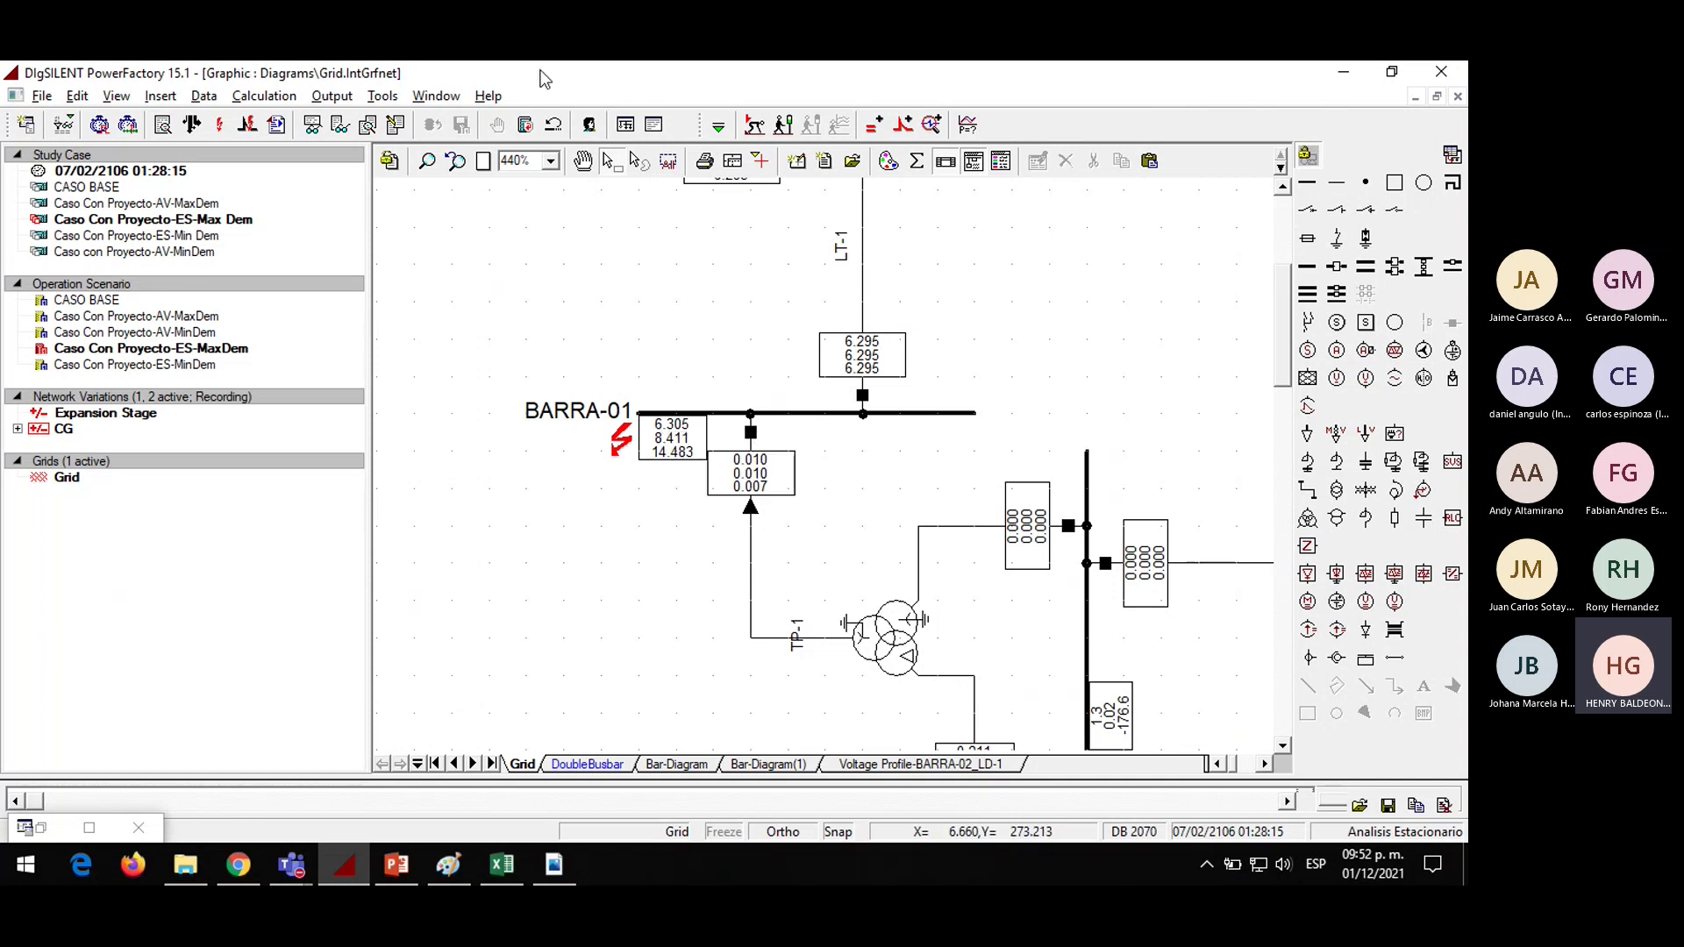
Calculate the 3-phase short circuit at BARRA-01 with the IEC 60909 method
click(219, 123)
click(653, 192)
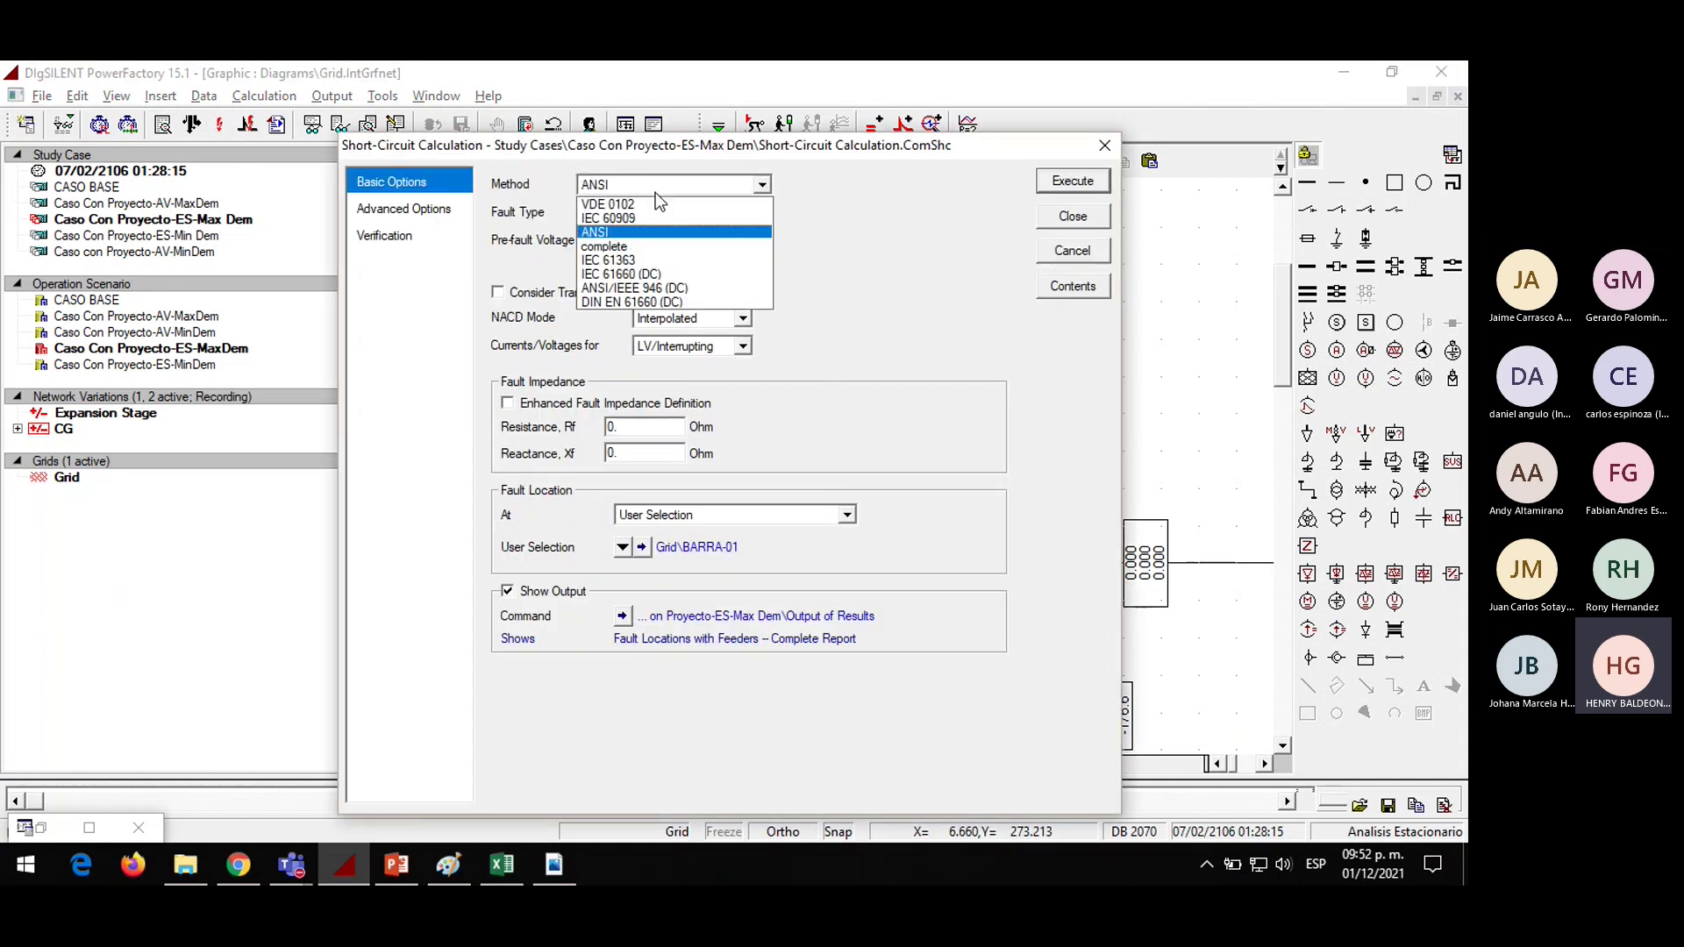
click(651, 214)
click(1066, 182)
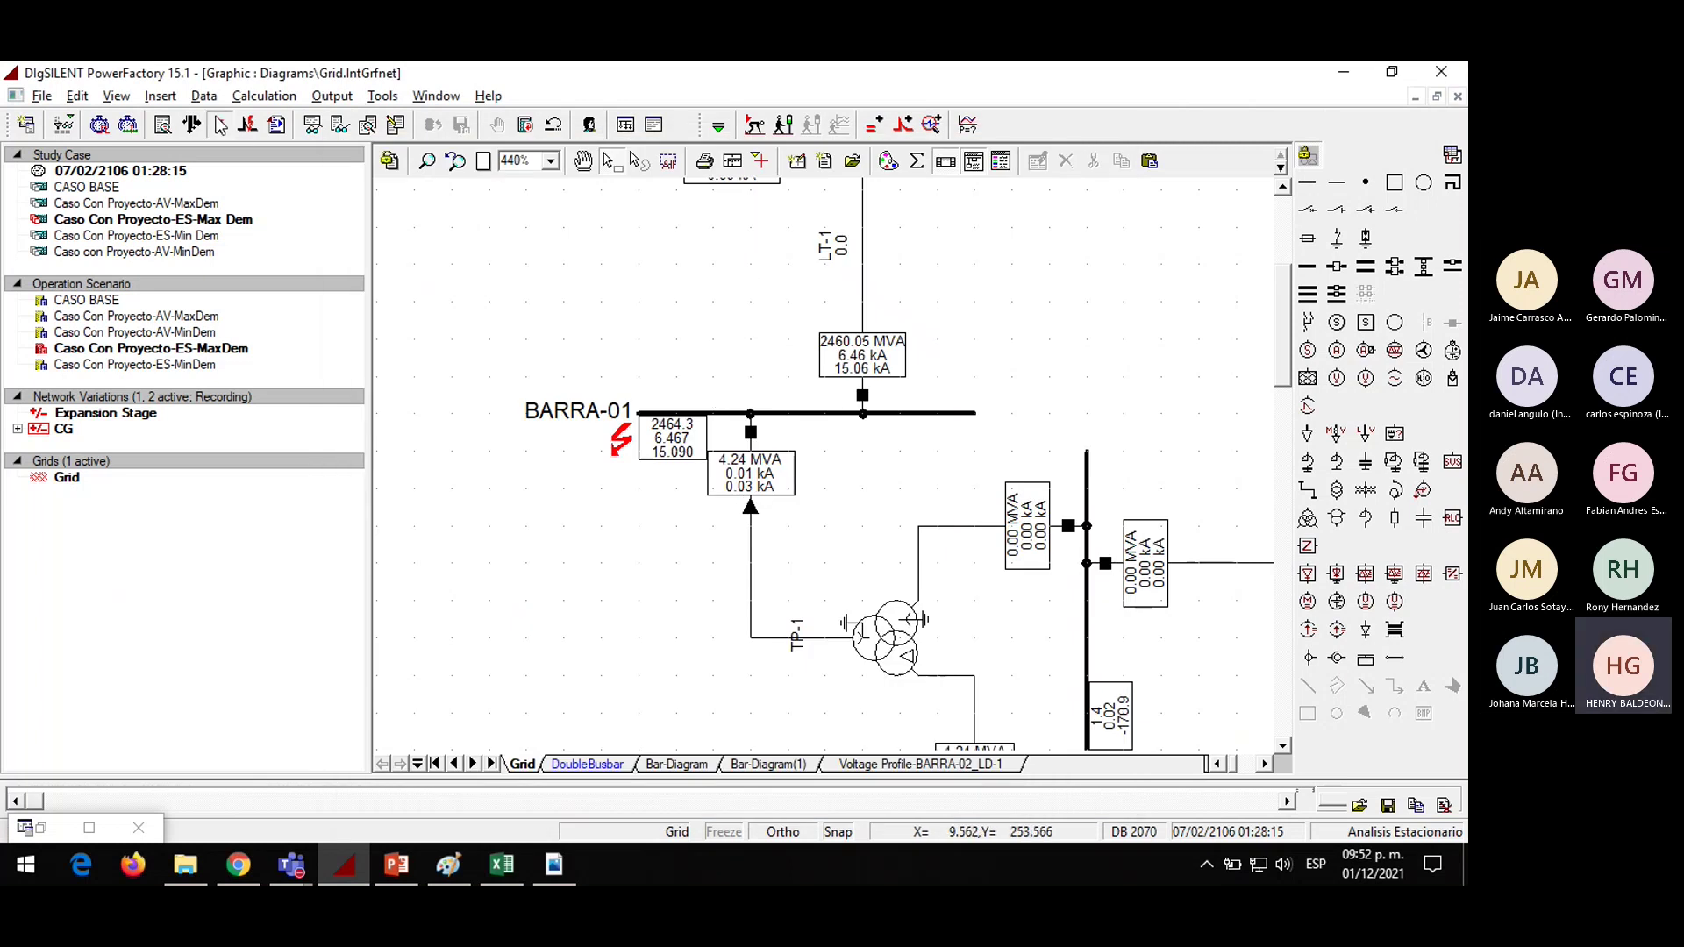
Keep the 3-Phase Short-Circuit fault type, change the method back to ANSI and execute the calculation at BARRA-01
click(219, 123)
click(634, 213)
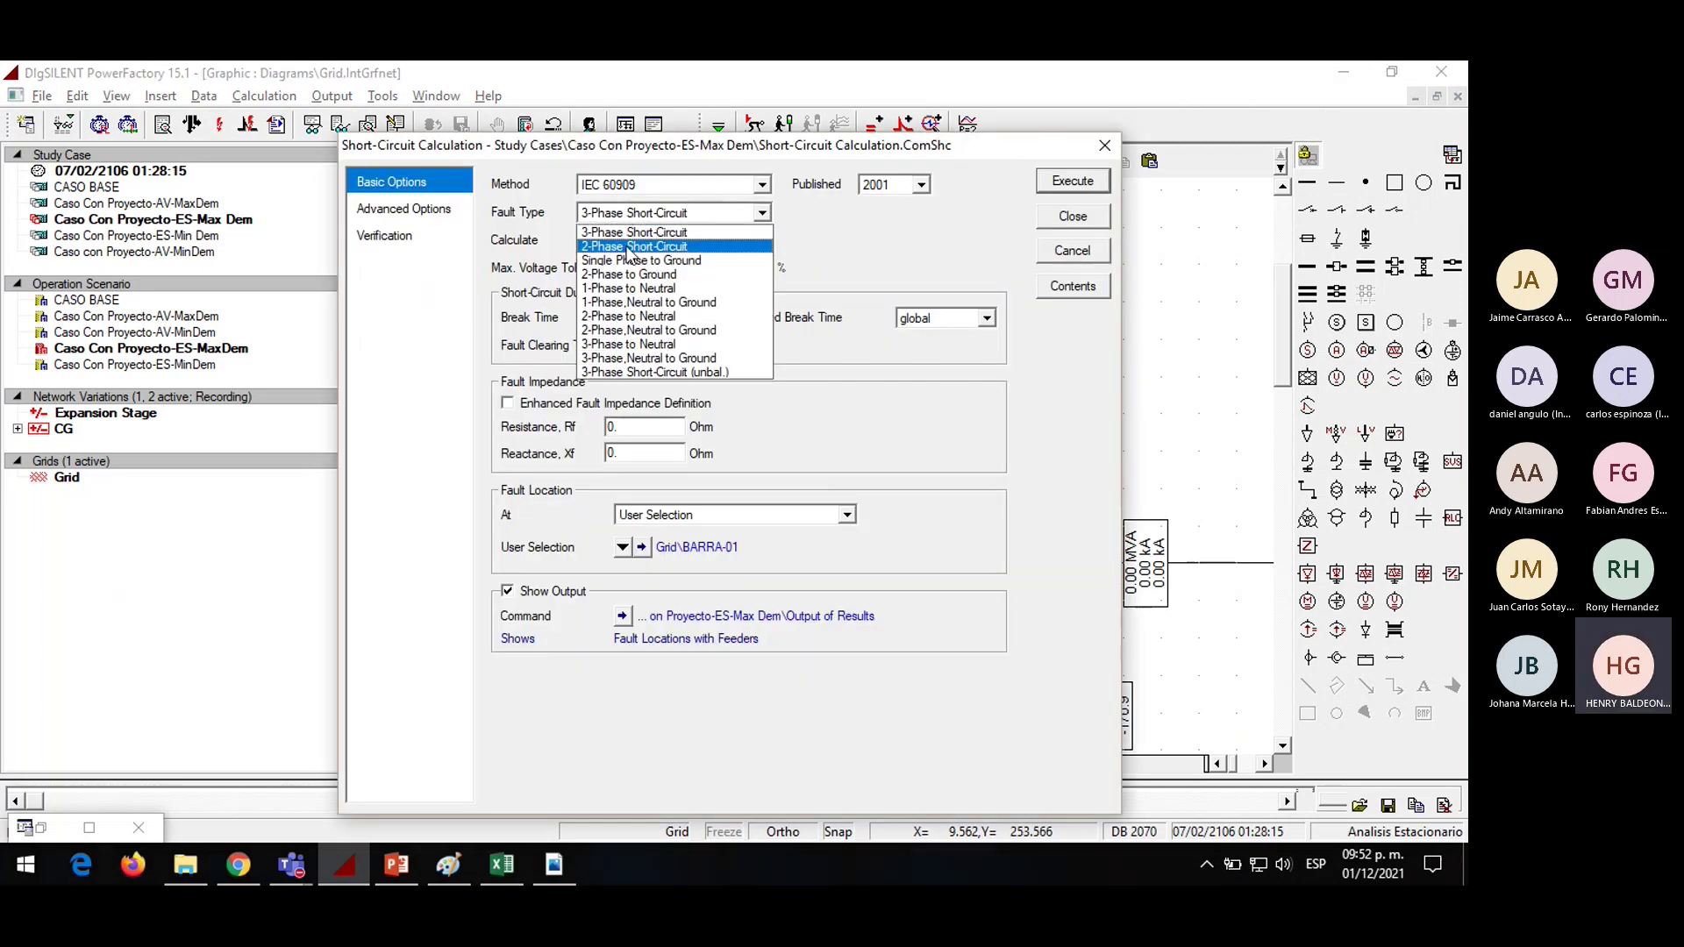
click(633, 232)
click(700, 185)
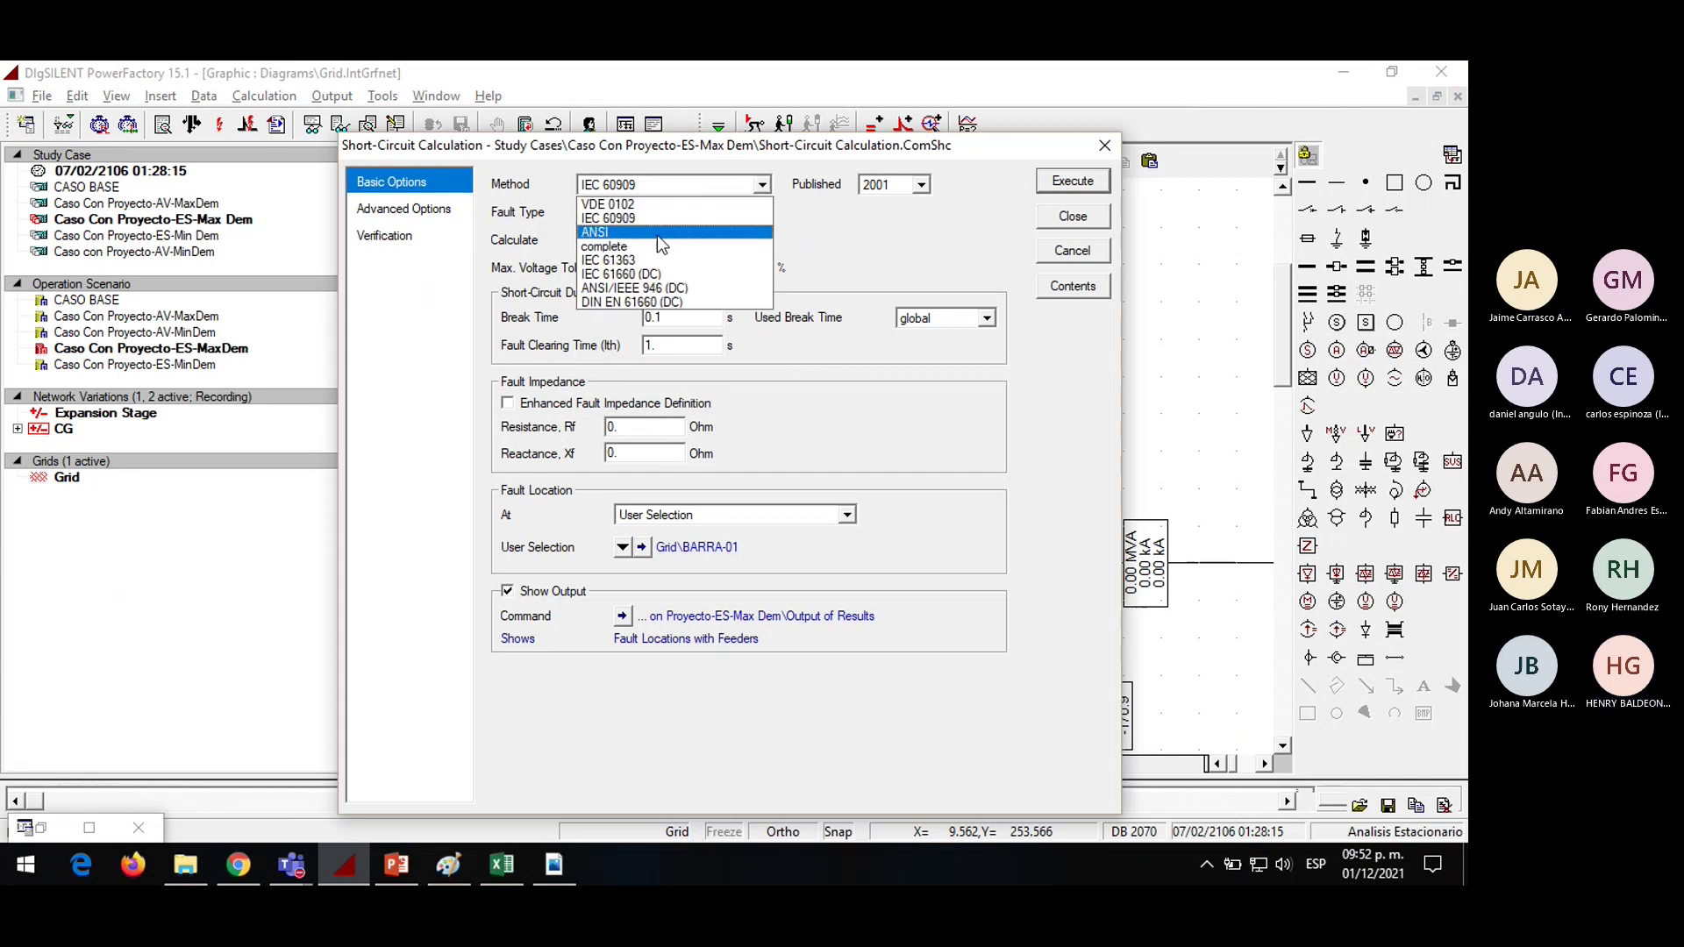
click(662, 239)
click(1073, 180)
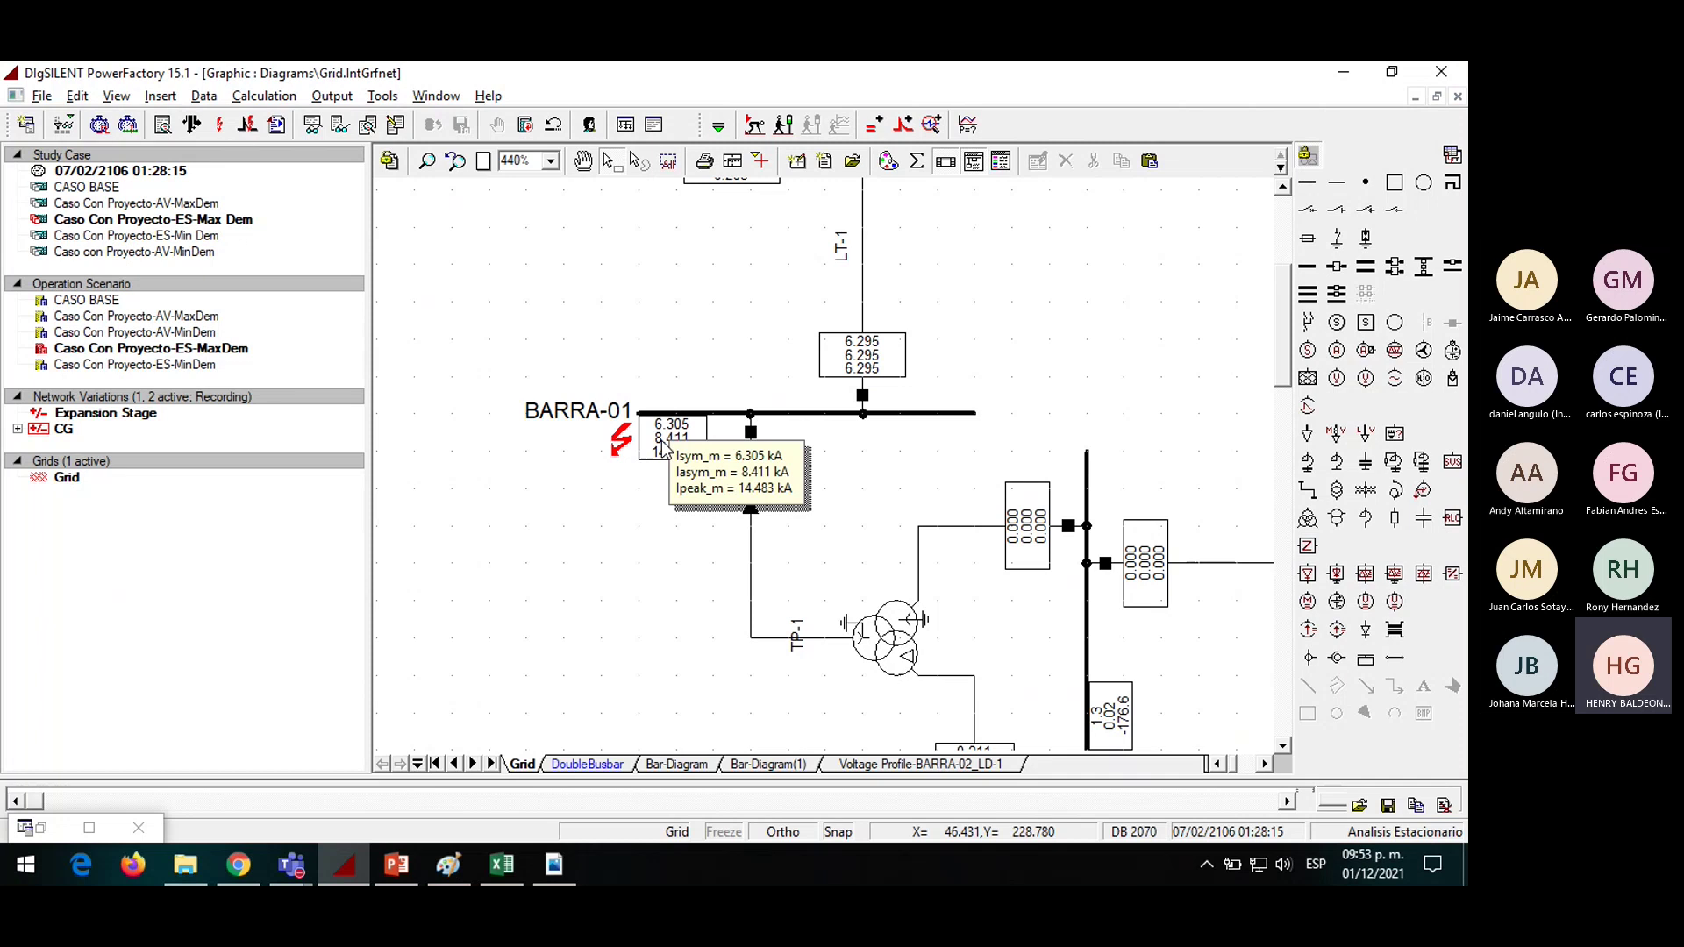
Examine the ANSI short-circuit currents around BARRA-01 and the double busbar on the grid diagram
click(482, 161)
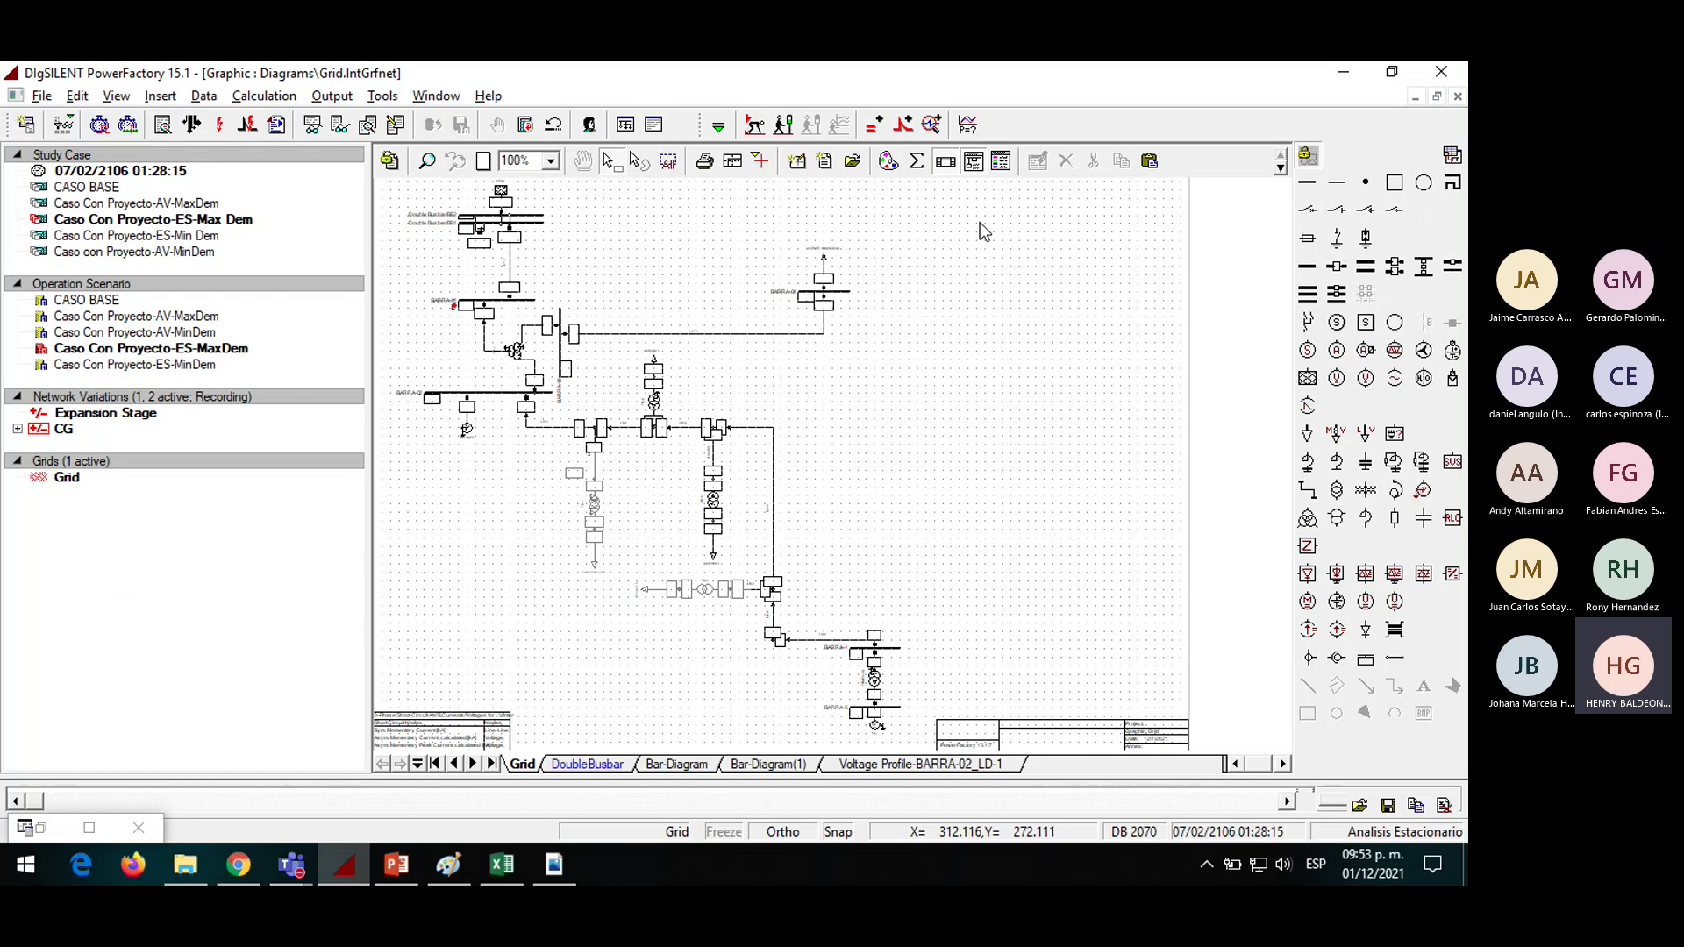
click(427, 162)
drag(408, 261, 543, 354)
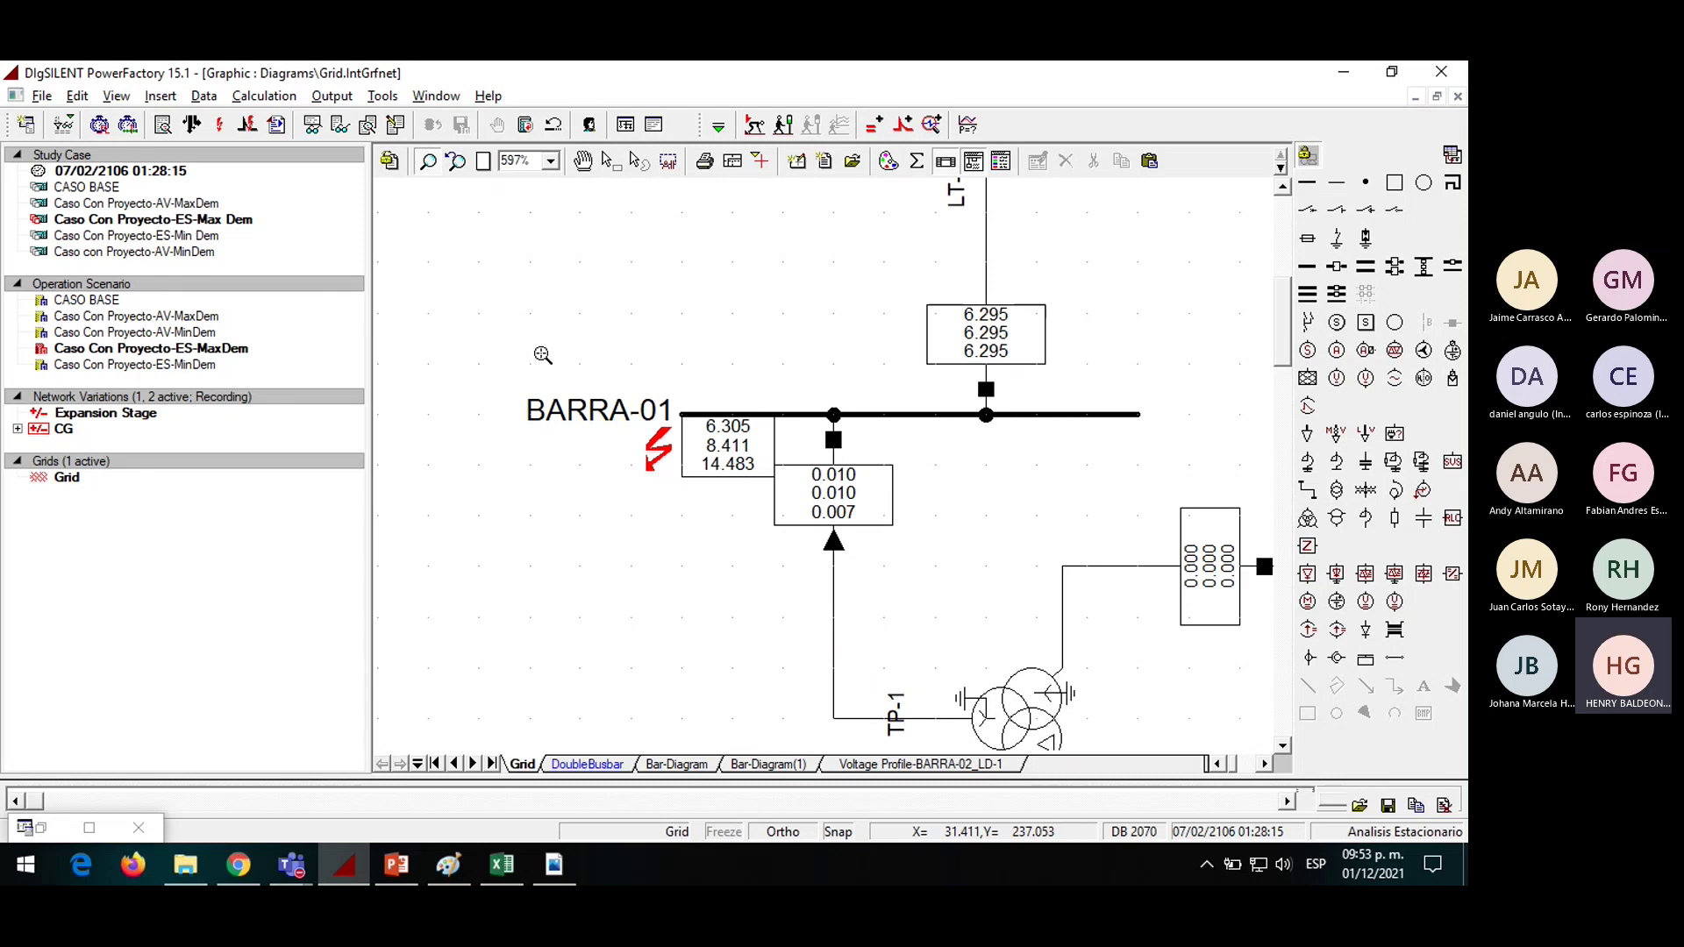
click(485, 164)
click(427, 162)
drag(384, 265, 578, 370)
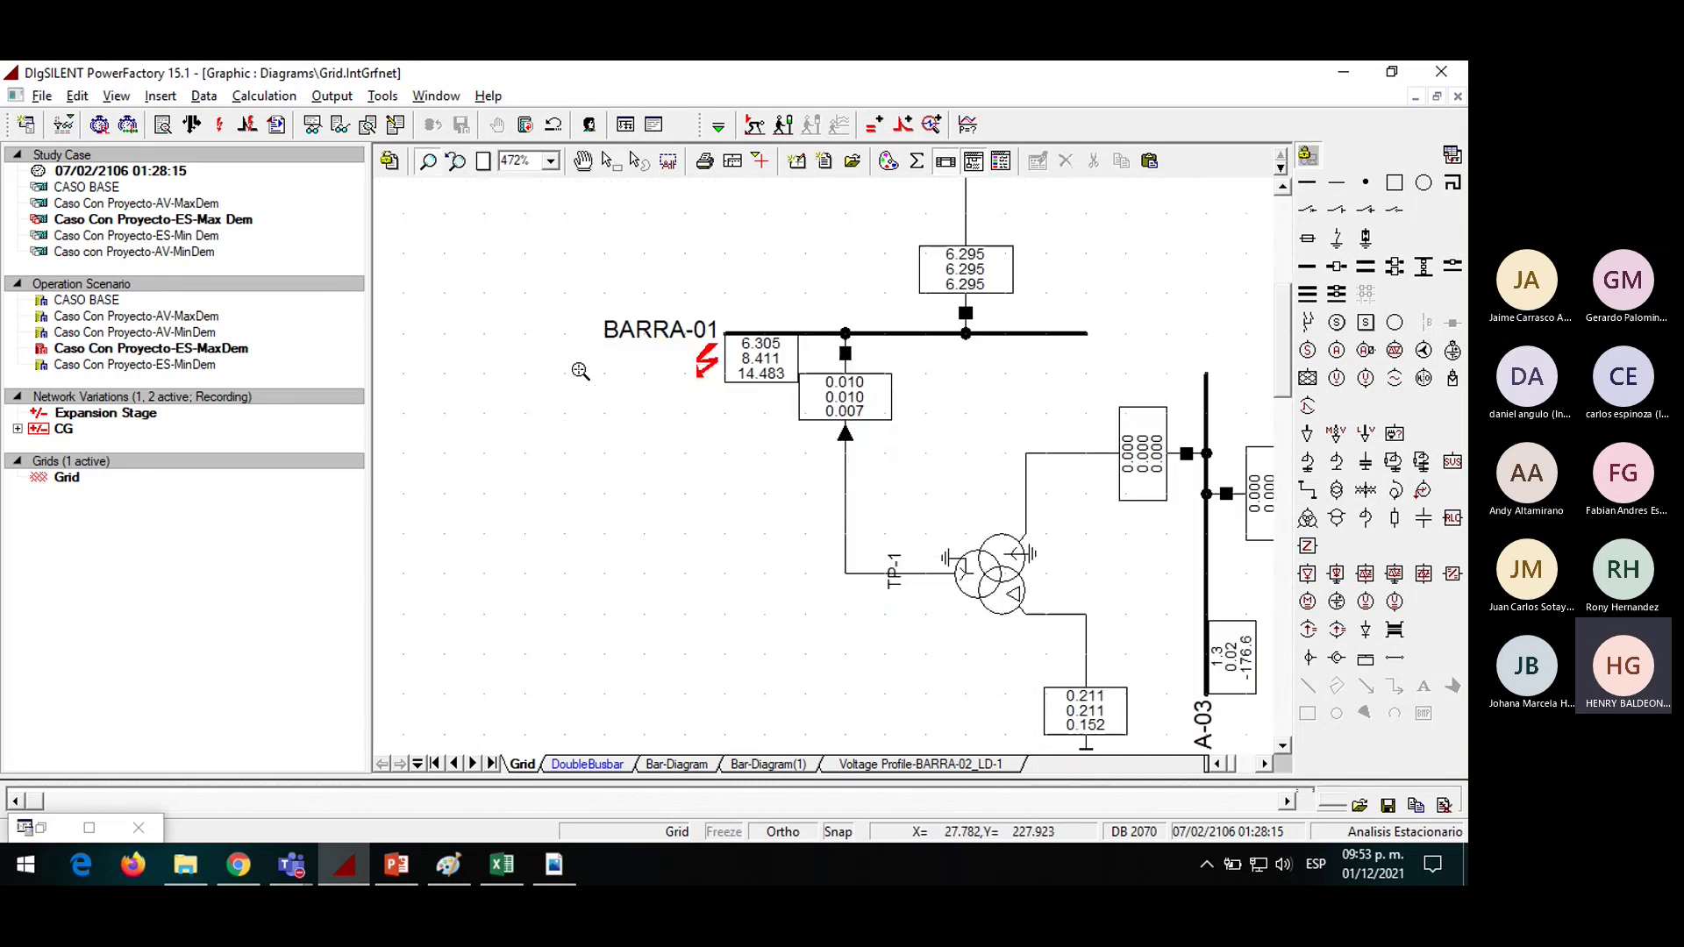
click(482, 164)
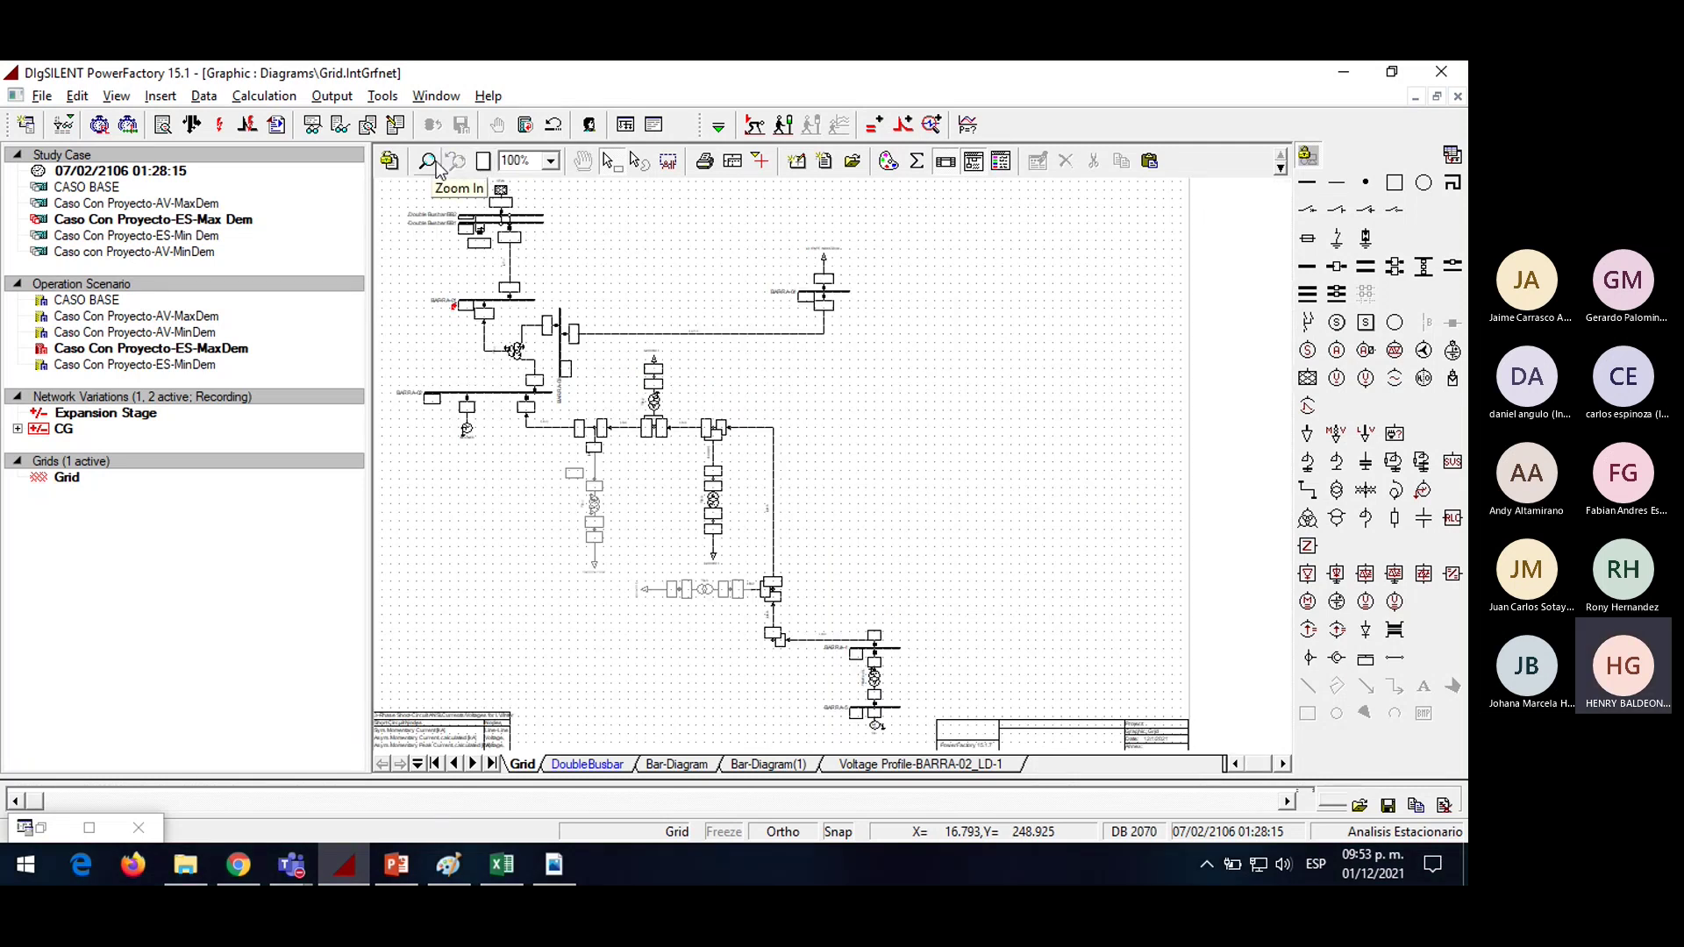
click(431, 162)
drag(406, 210, 599, 347)
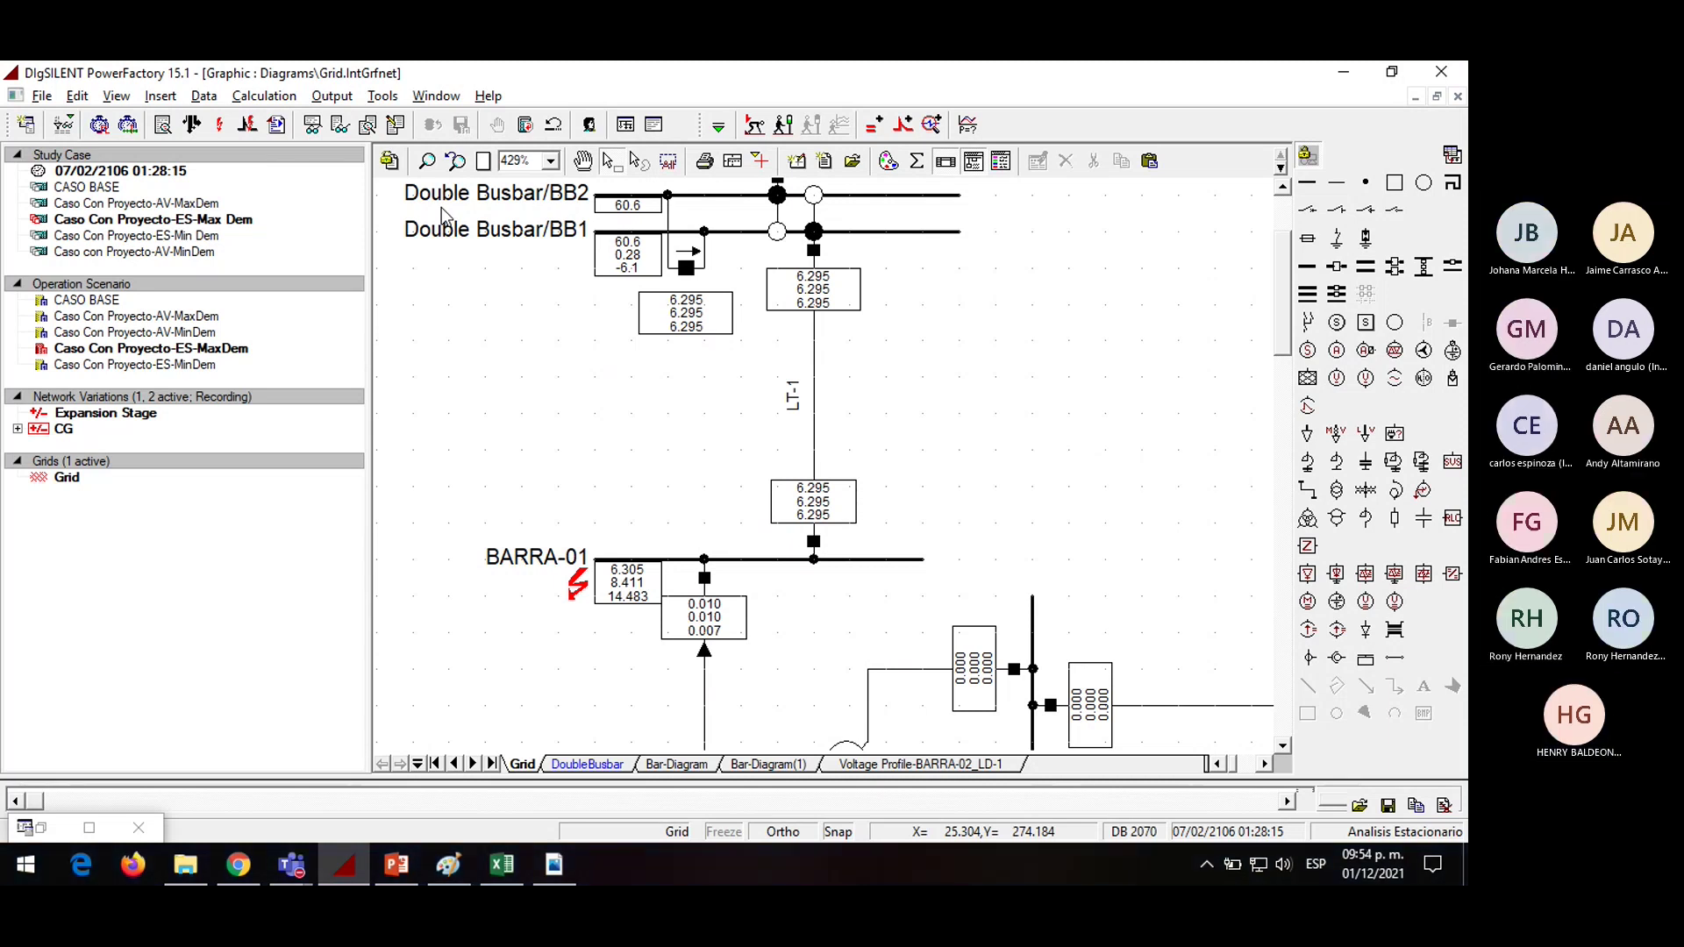
Look over the results across the whole grid diagram, and minimize it to return to the M01 presentation in PowerPoint
scroll(576, 367, down, 2)
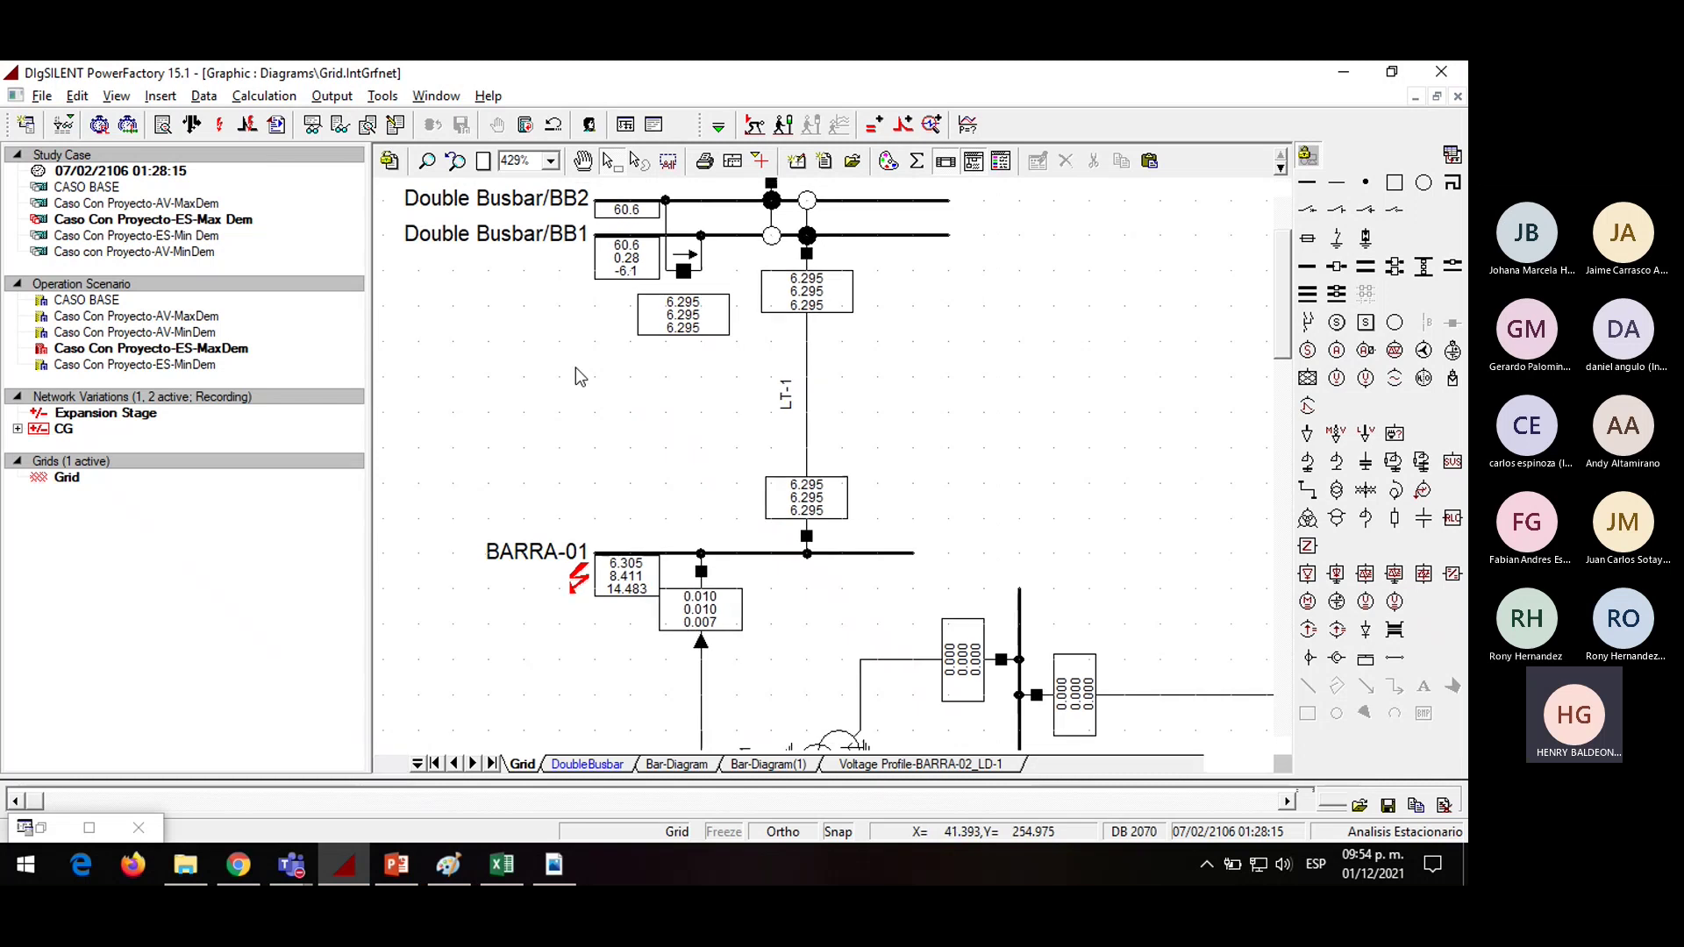
scroll(576, 369, down, 4)
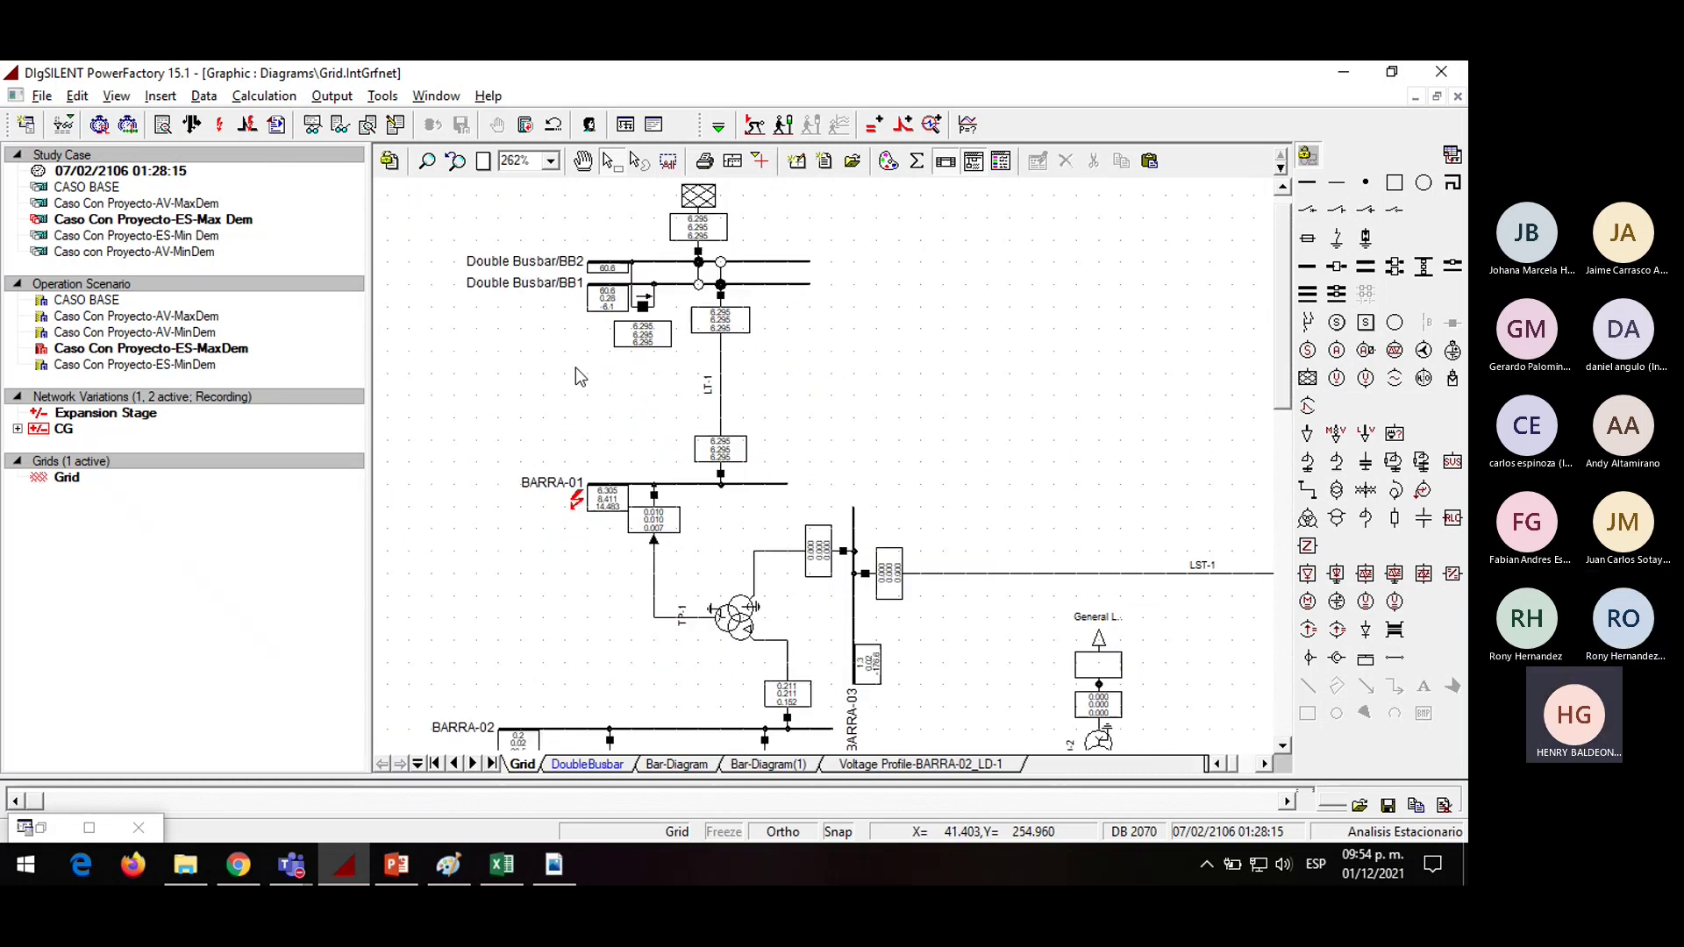
scroll(575, 375, down, 2)
scroll(578, 376, down, 1)
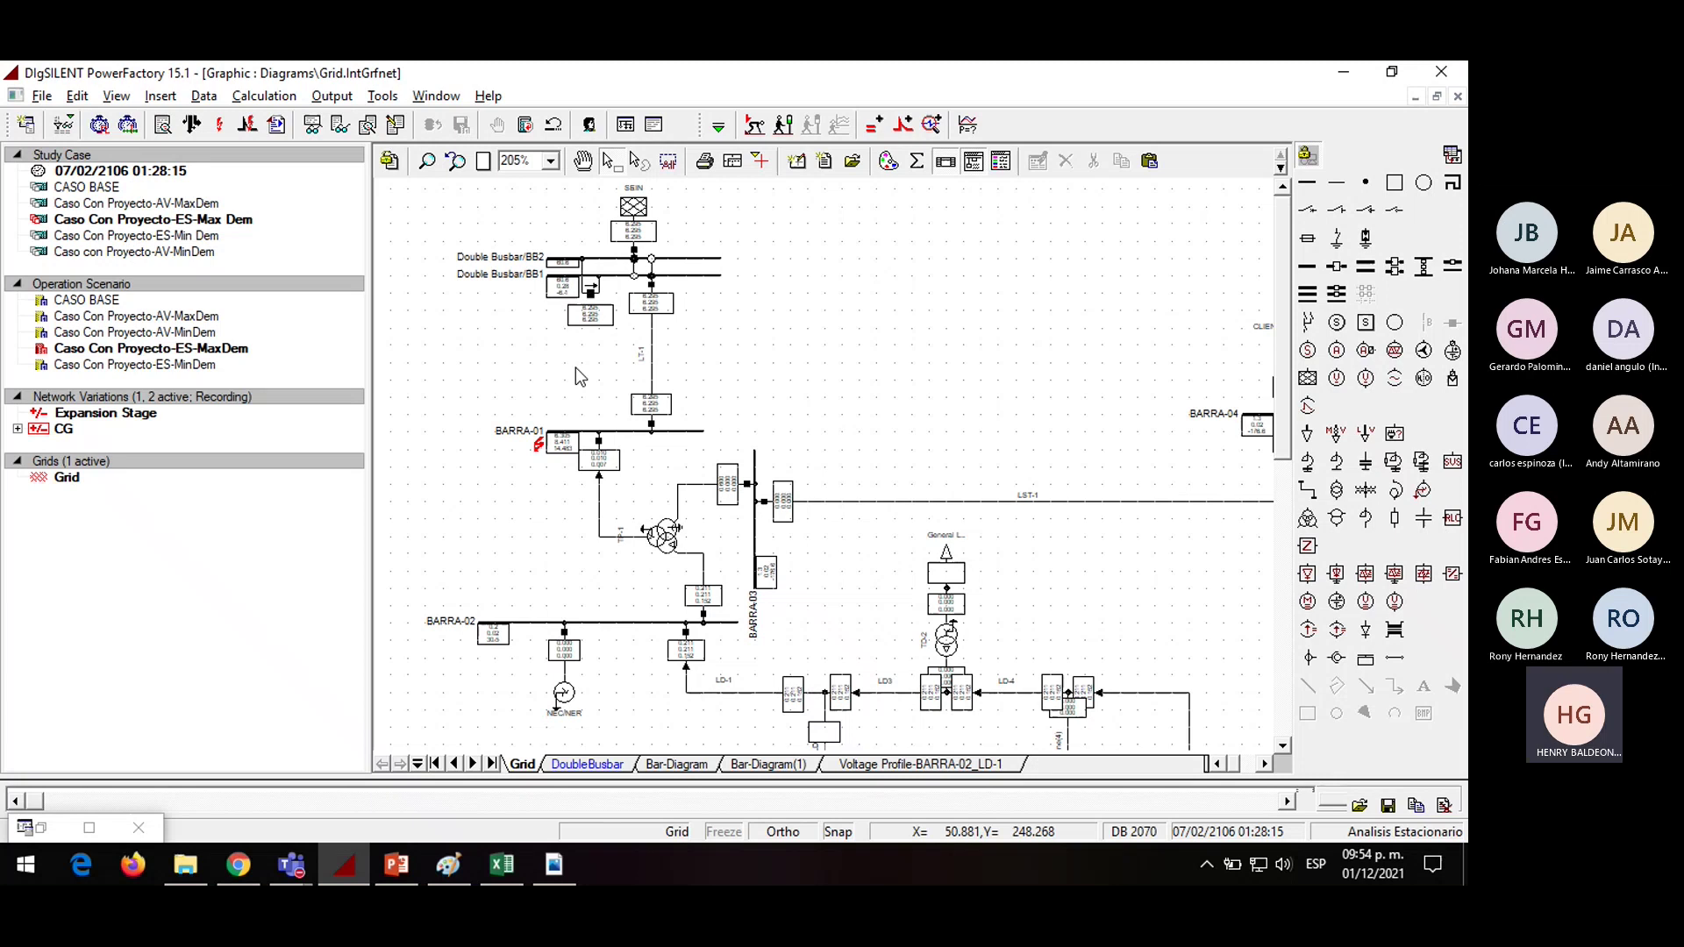
scroll(576, 371, down, 1)
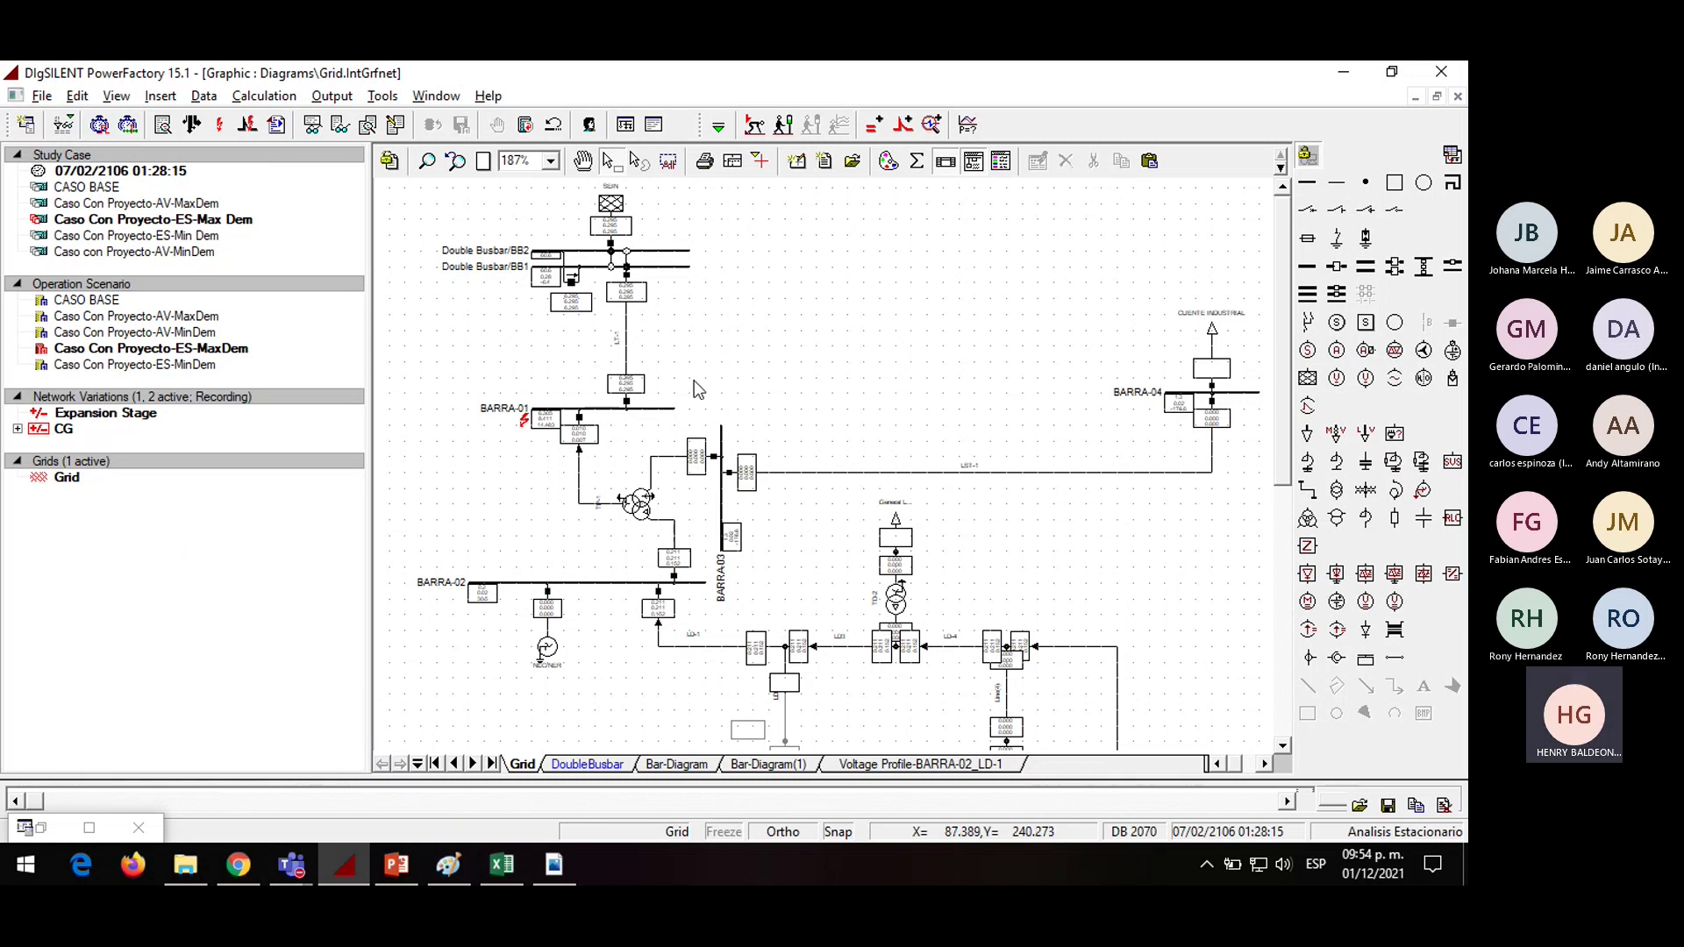
click(487, 163)
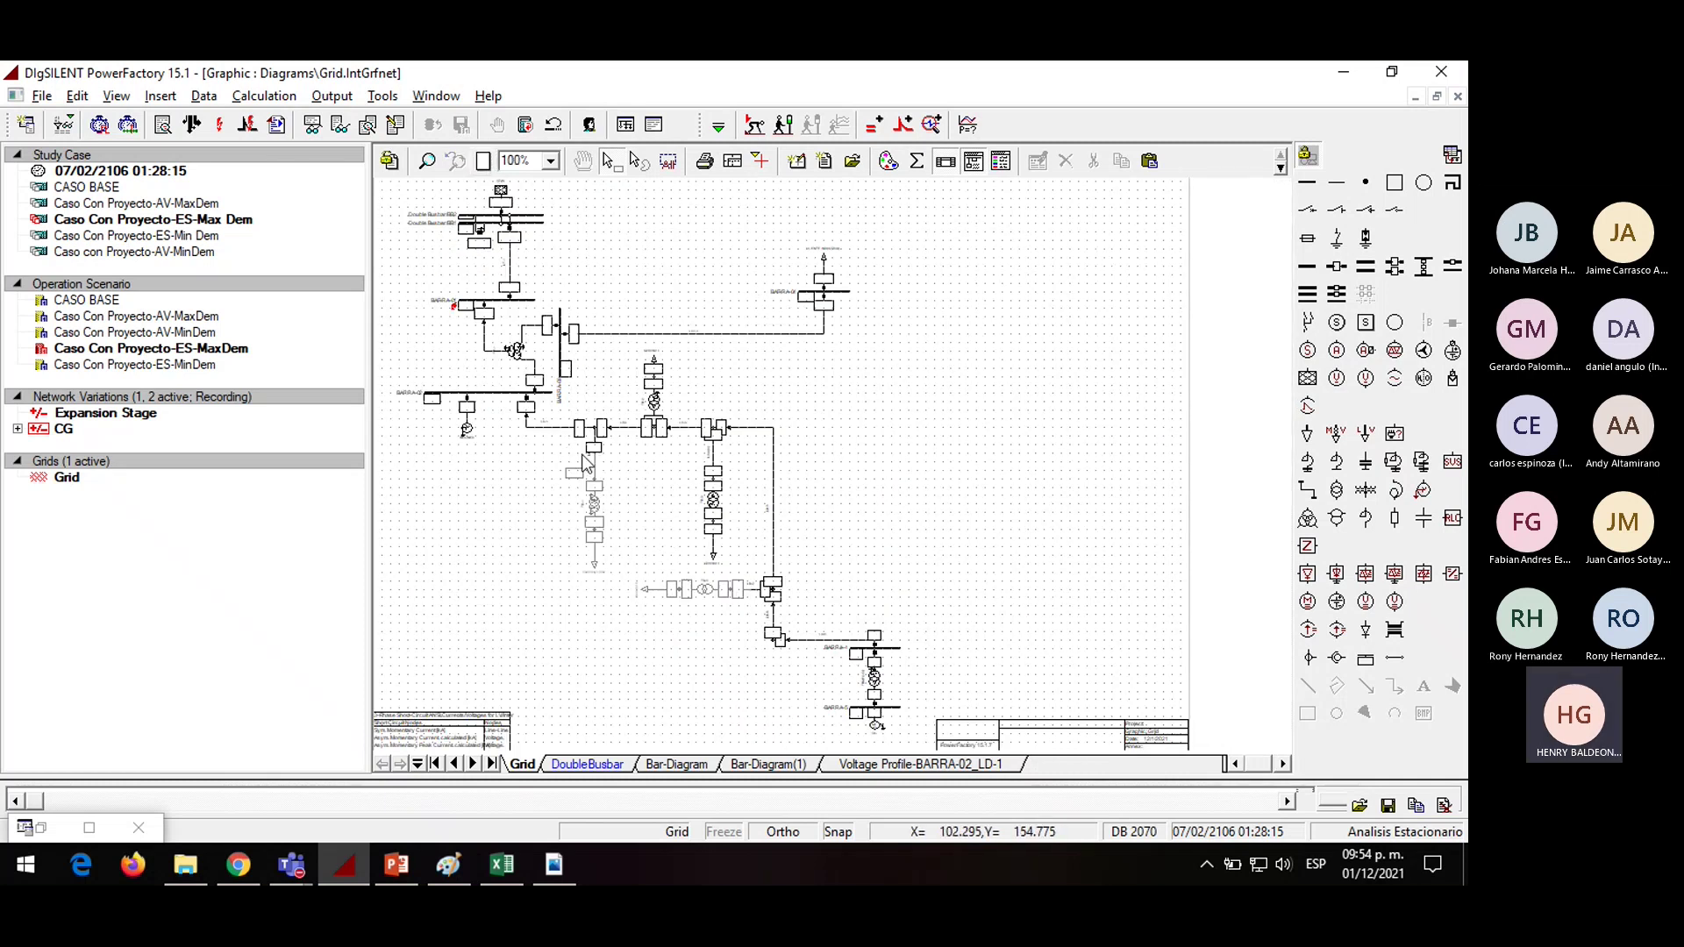
click(1340, 74)
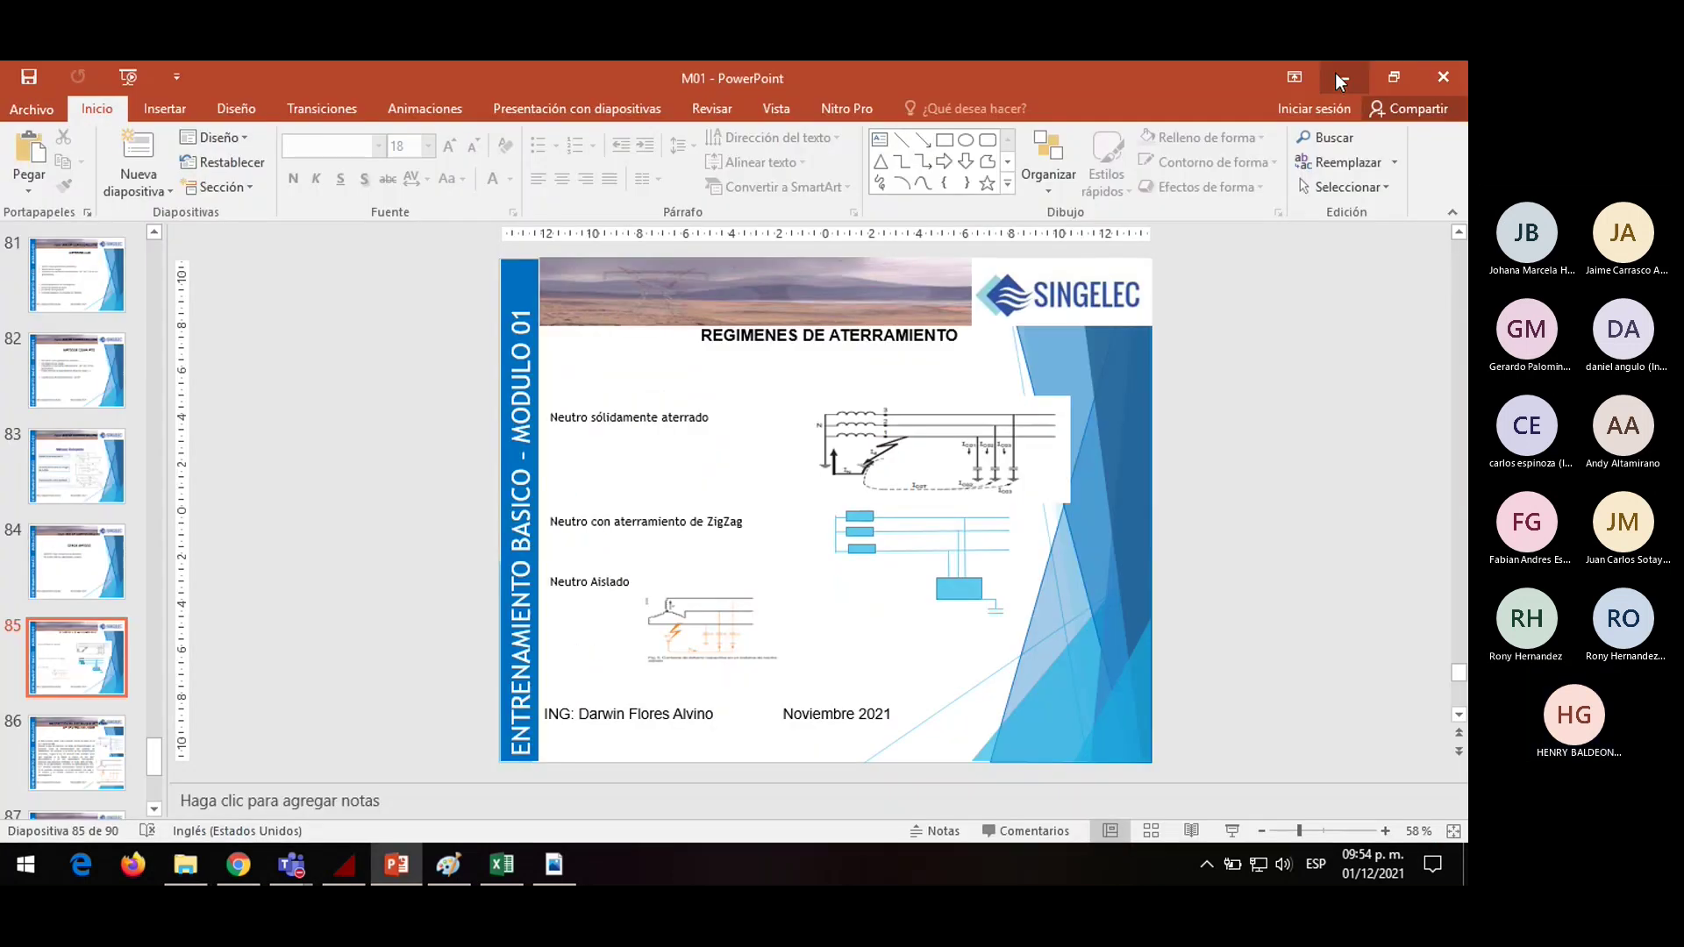
Minimize the M01 presentation and the Libro1 workbook, and refresh the cleared desktop
click(1335, 77)
drag(707, 87, 708, 232)
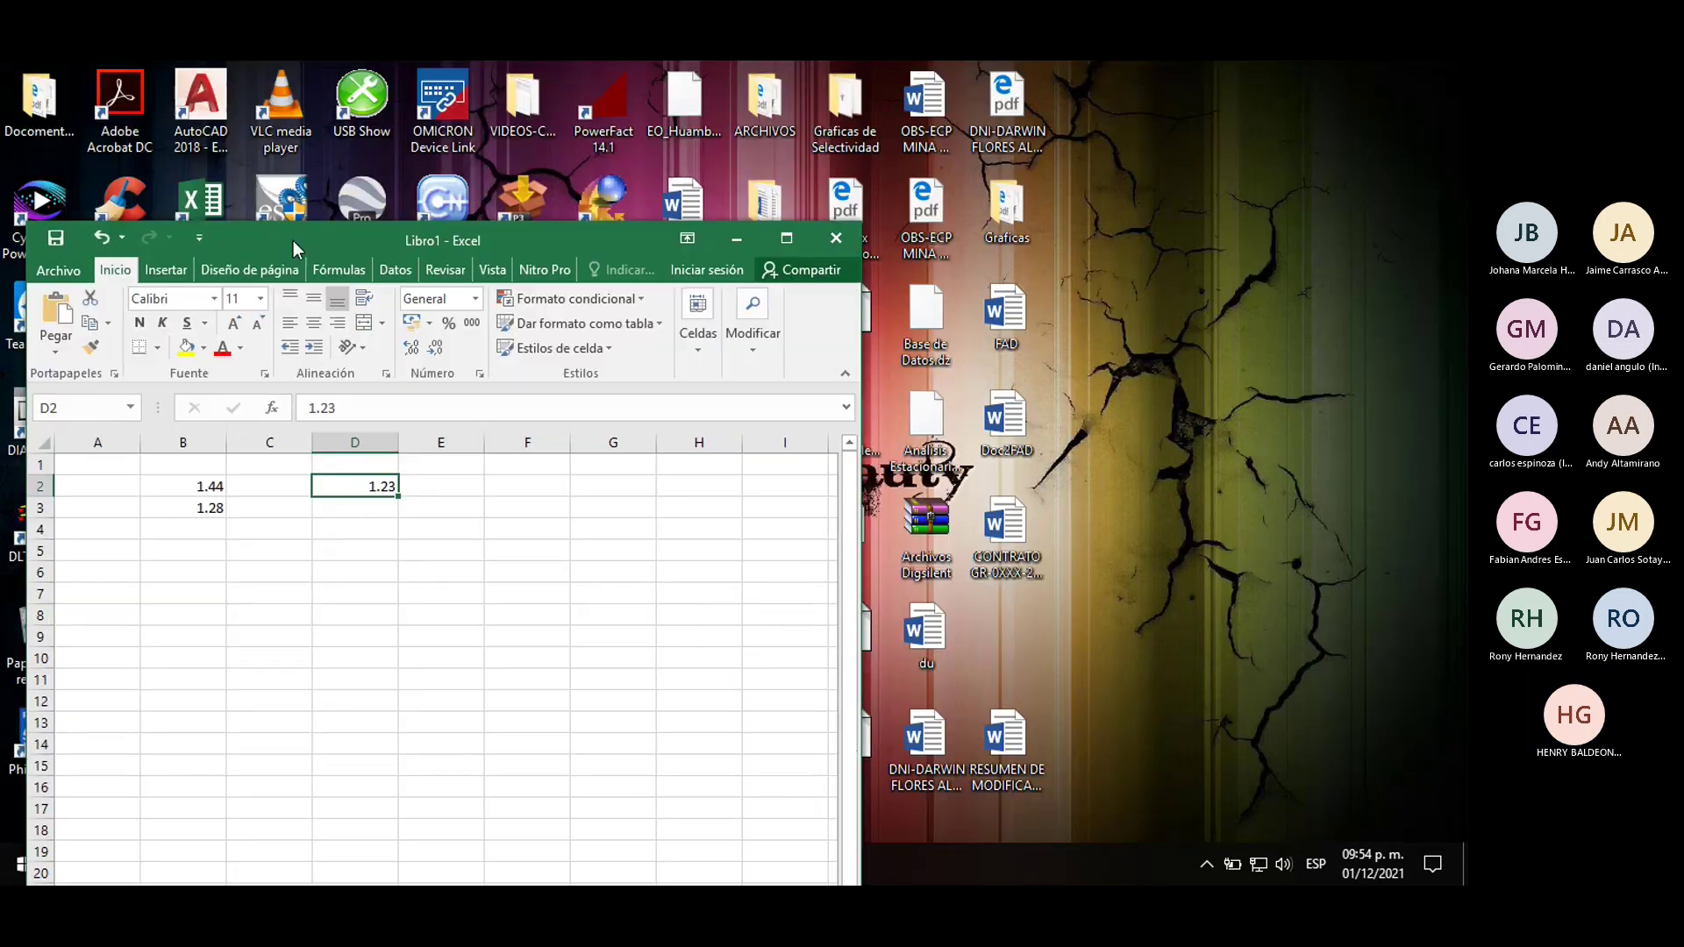
click(726, 237)
right_click(1123, 242)
click(1172, 300)
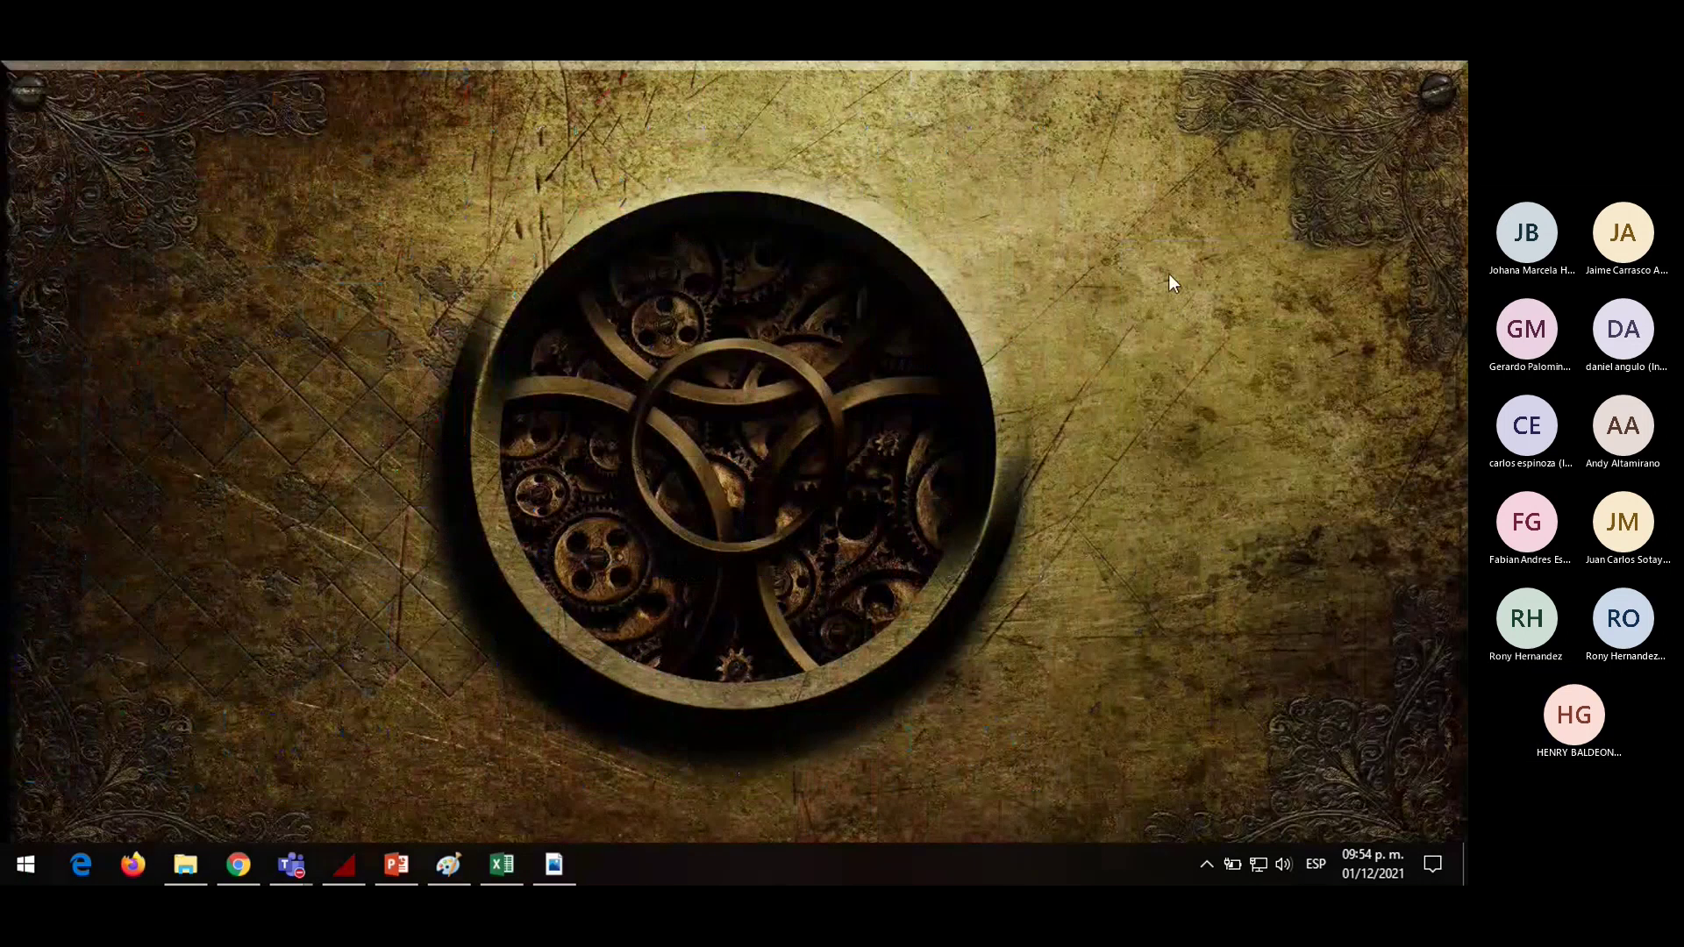
right_click(1168, 273)
click(1214, 331)
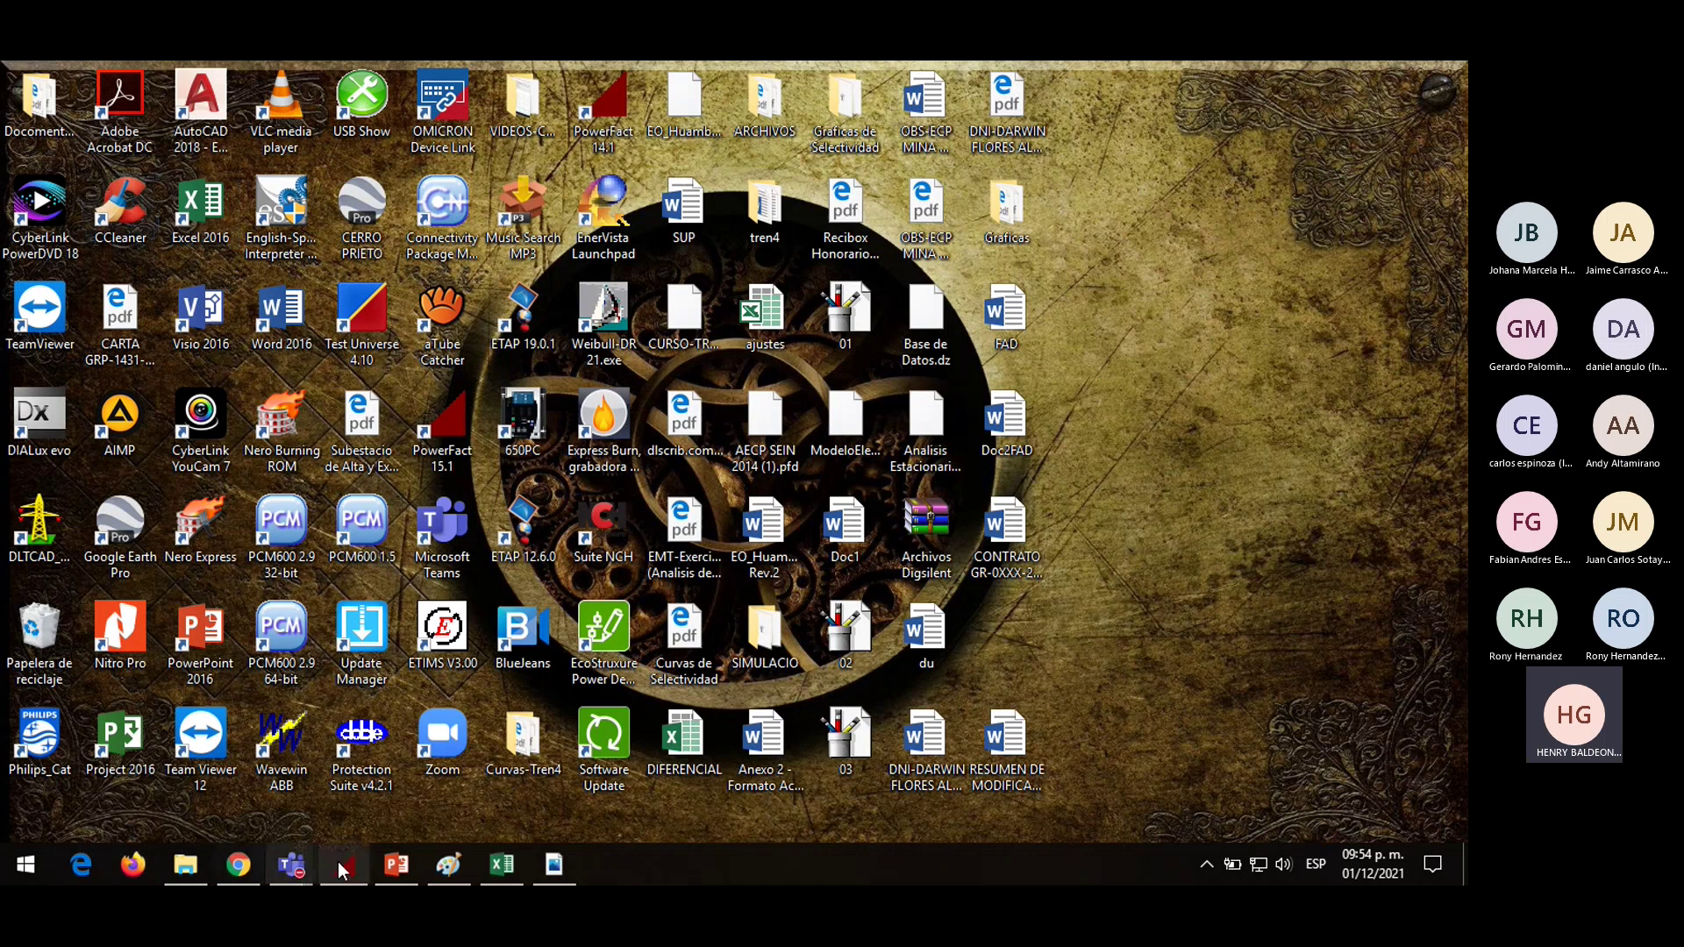
Switch to PowerFactory and minimize the Data Manager so the grid diagram is unobstructed
mouse_move(338, 861)
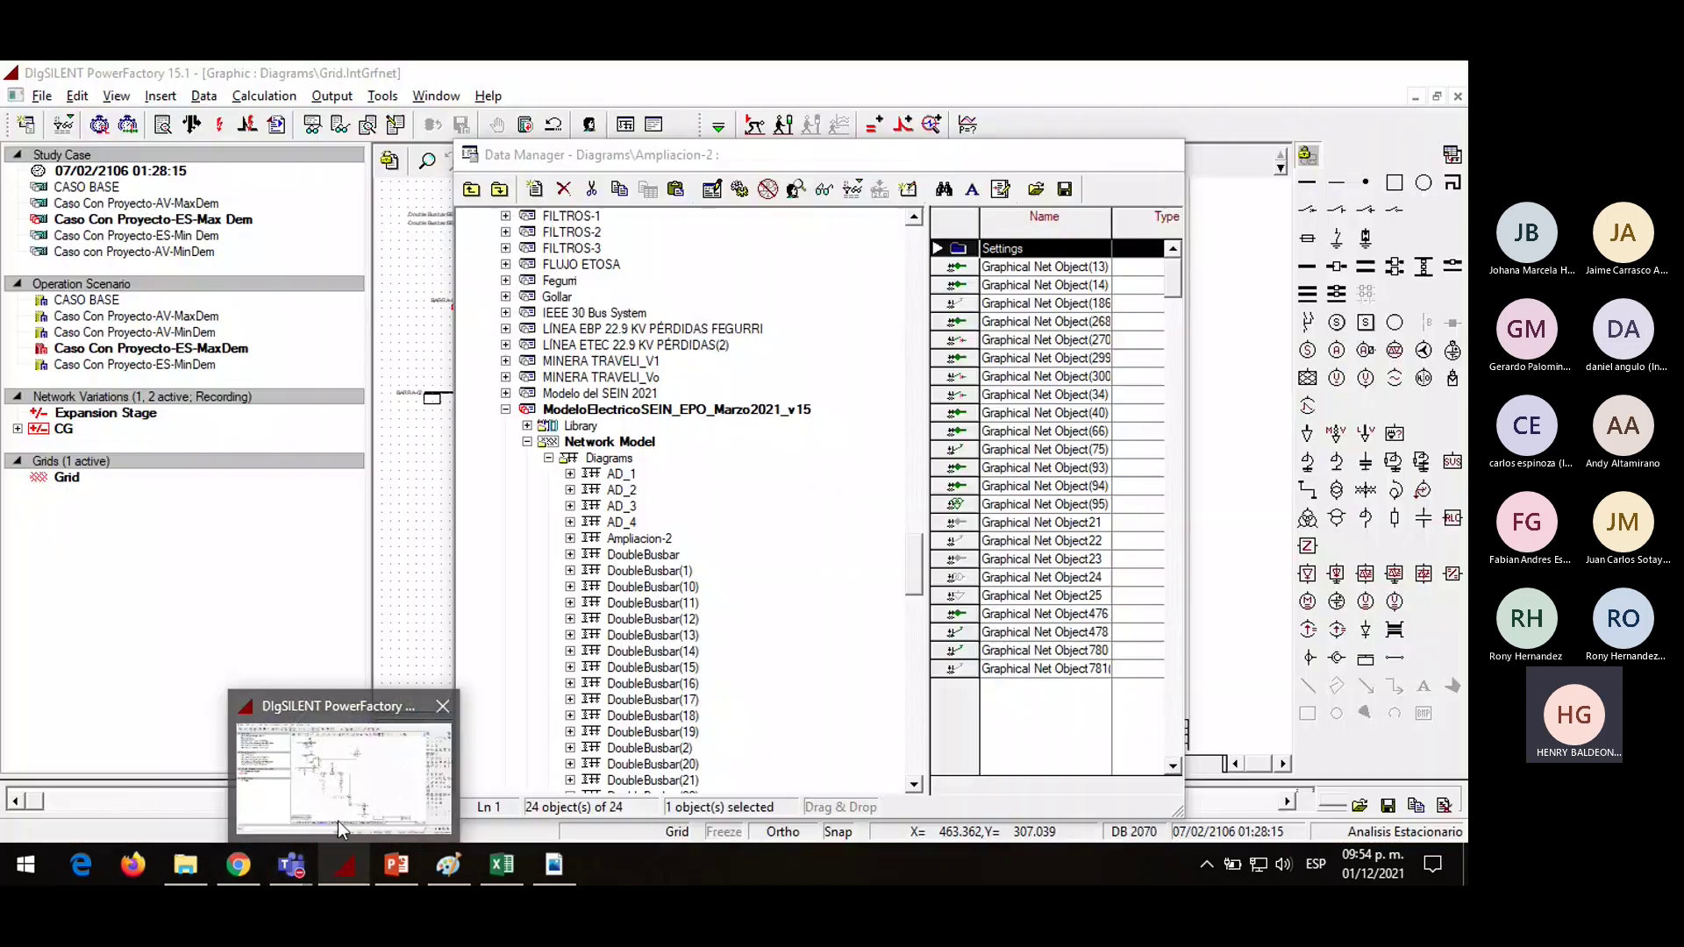
click(338, 821)
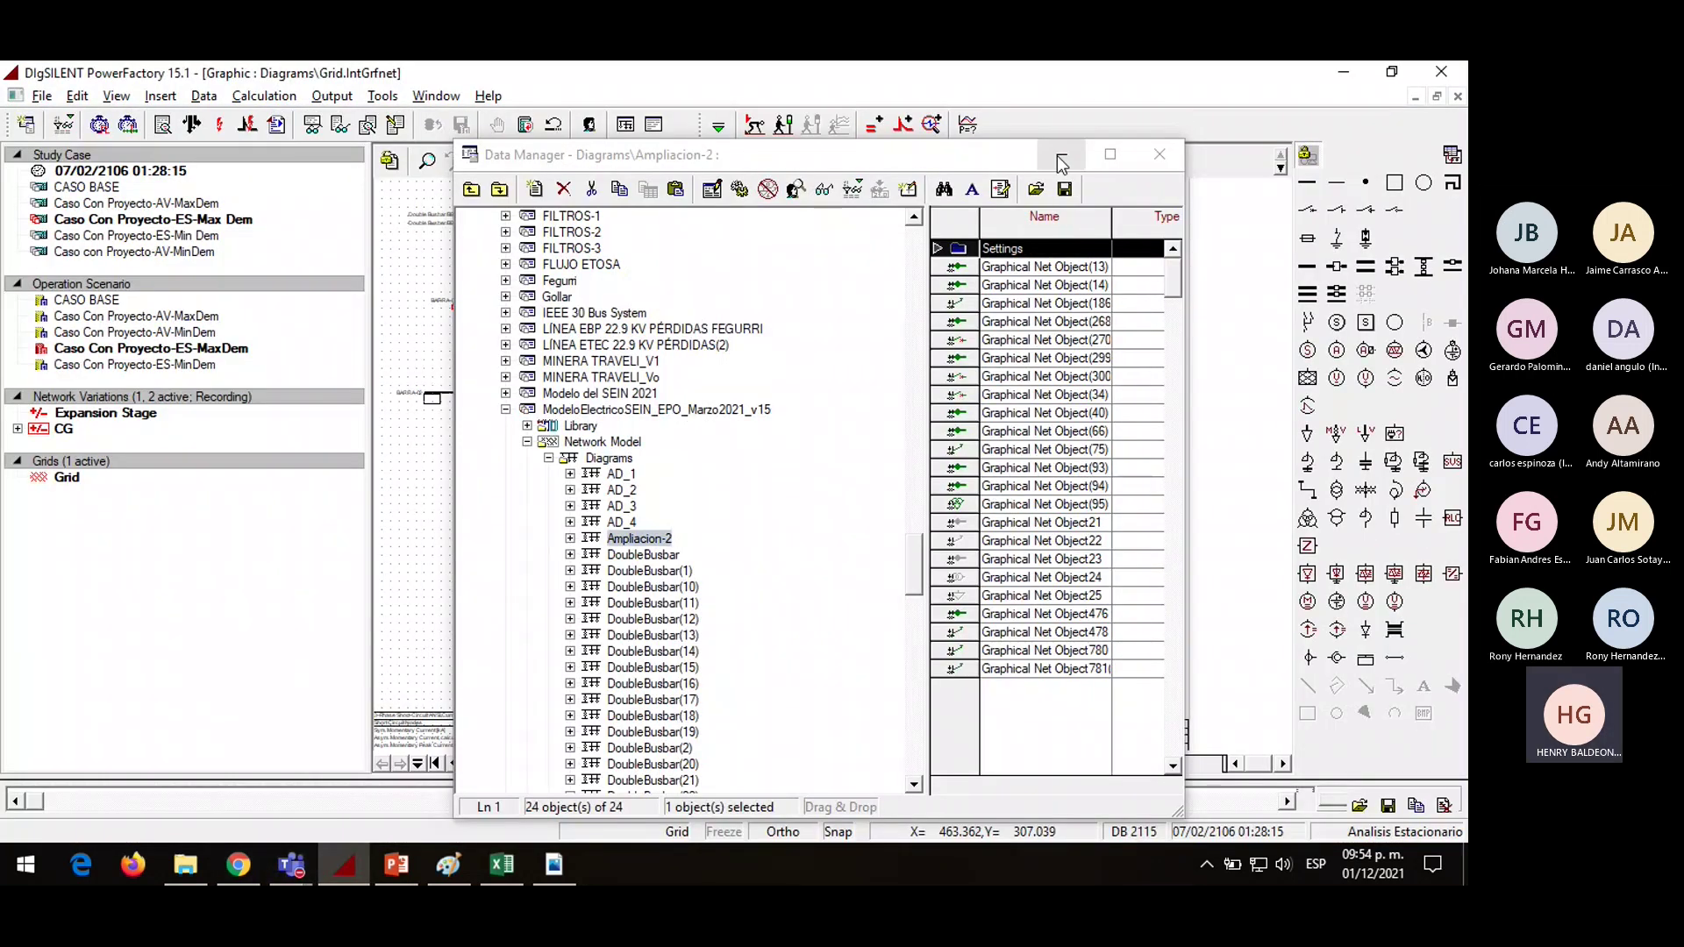
click(1060, 158)
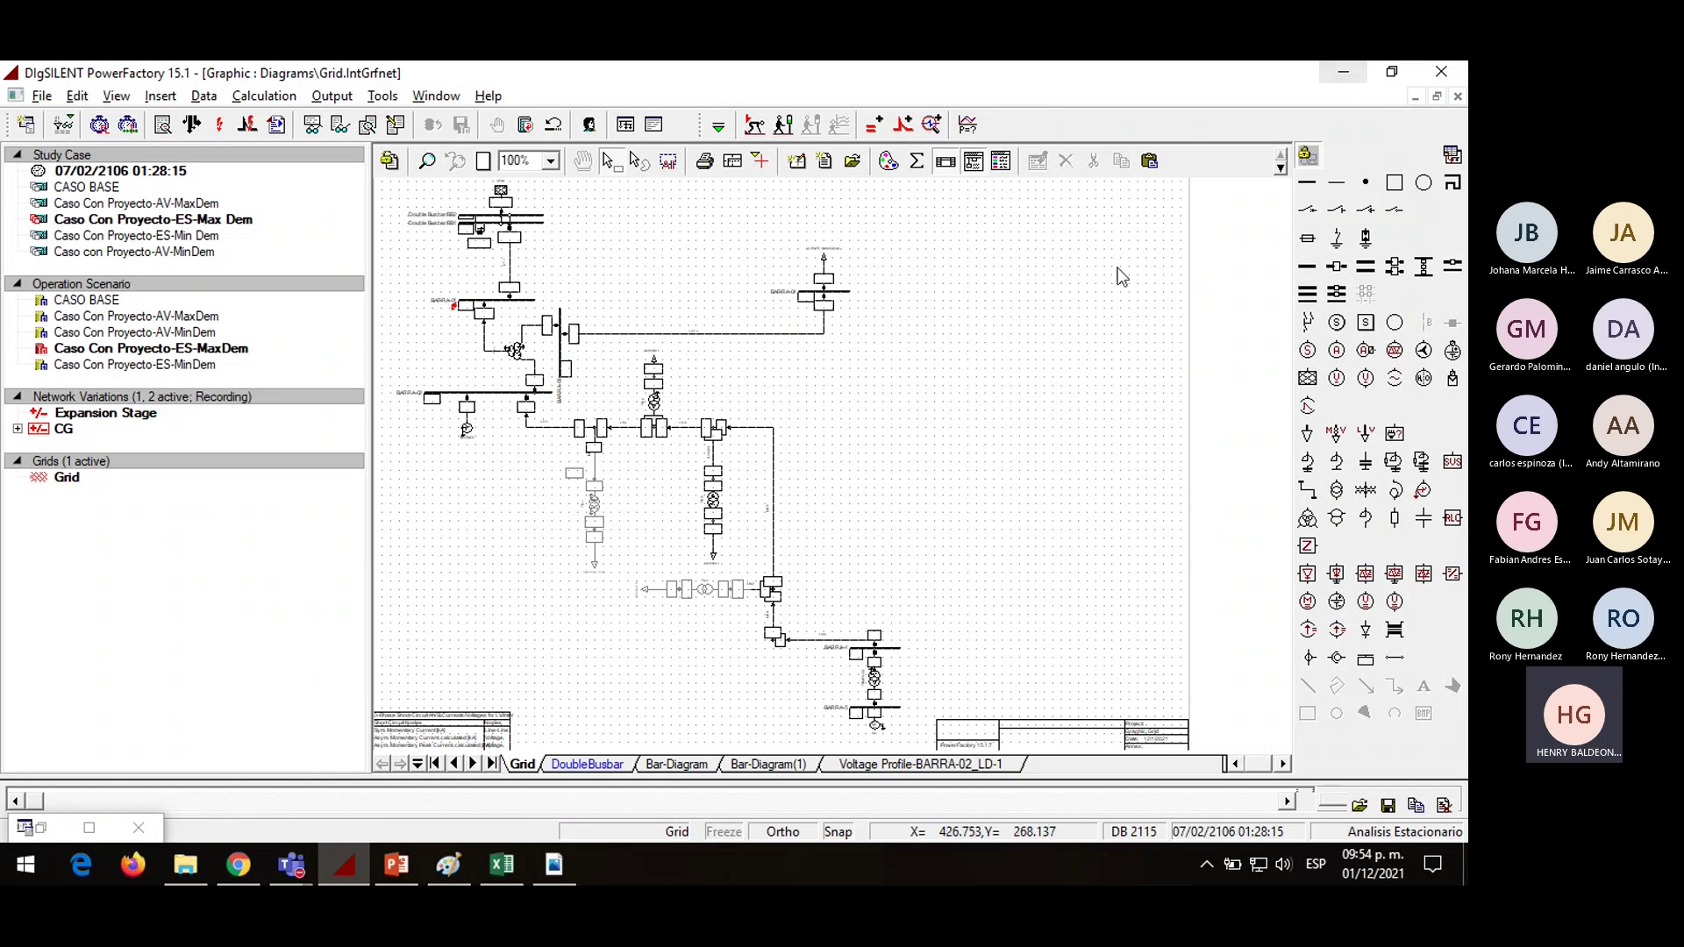
Examine the horizontal line feeding the upper-right busbar and the short-circuit results at Double Busbar/BB1 and BB2 on the grid diagram
click(772, 335)
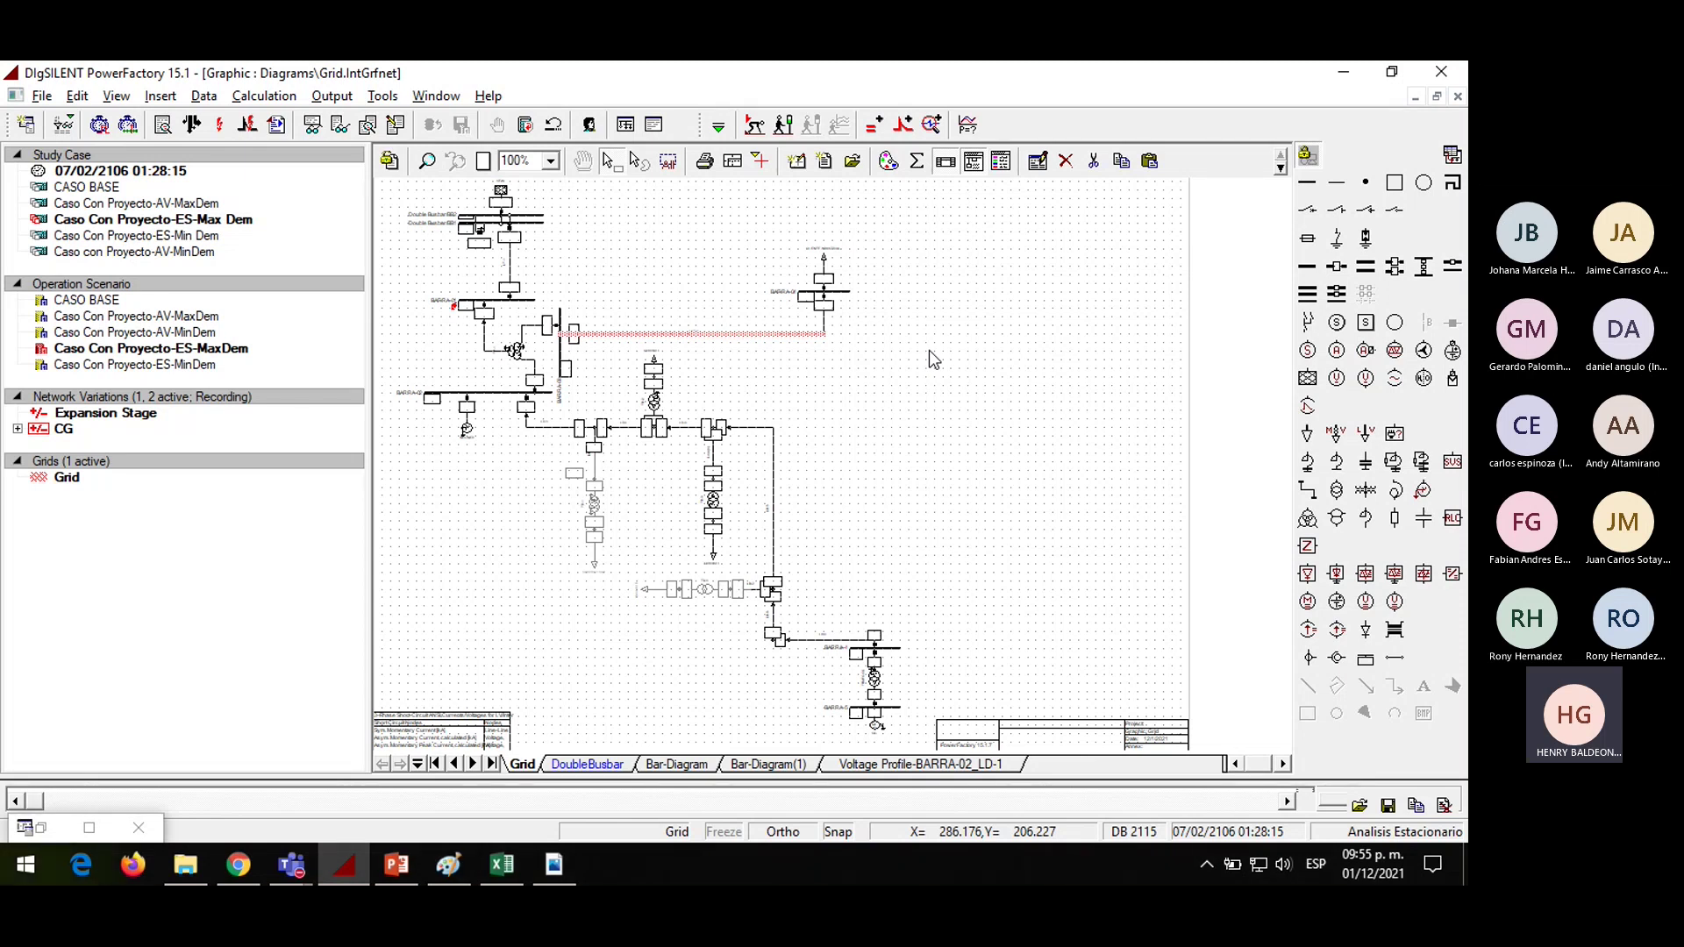
click(929, 351)
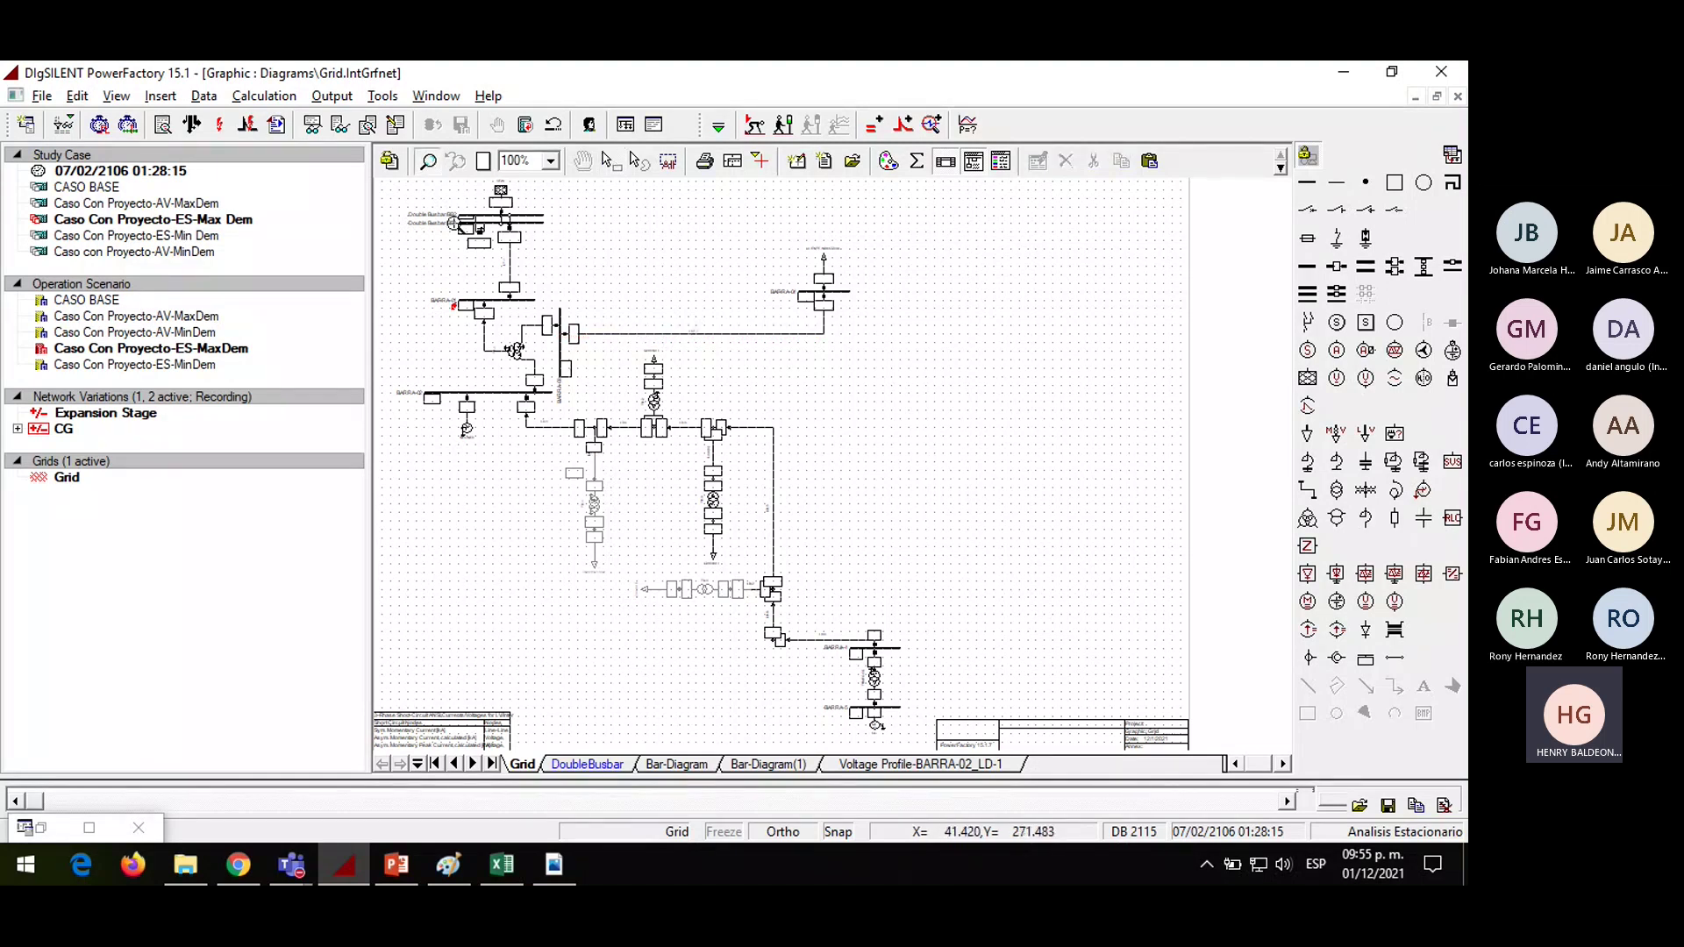
drag(413, 181, 592, 284)
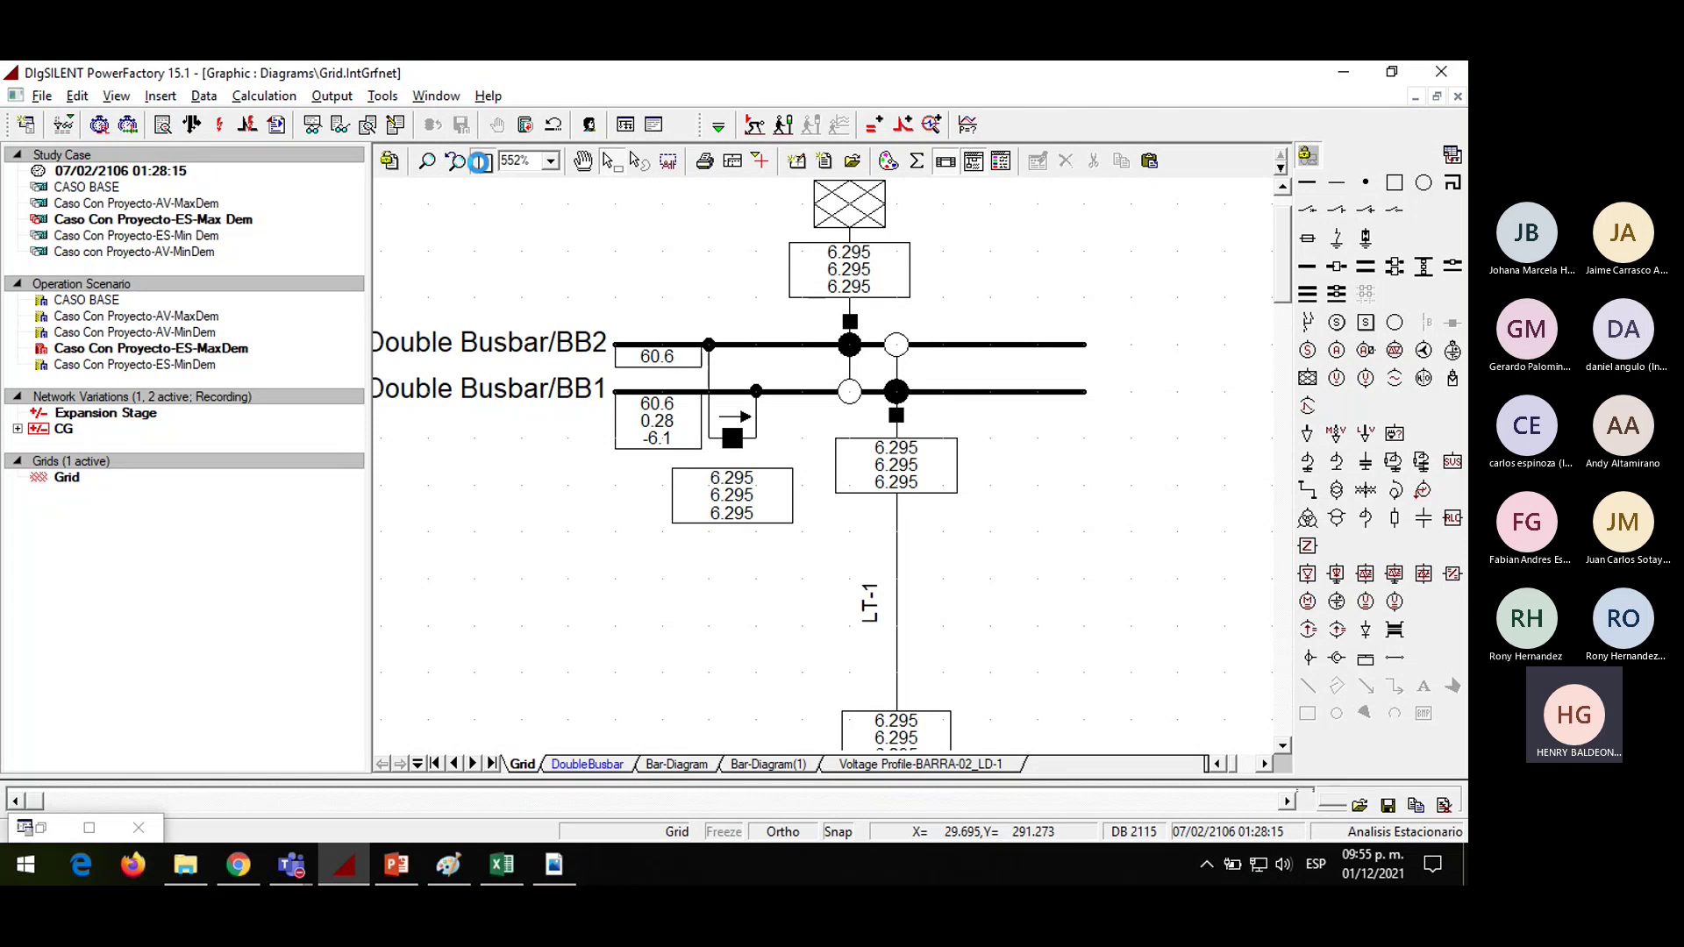
click(481, 162)
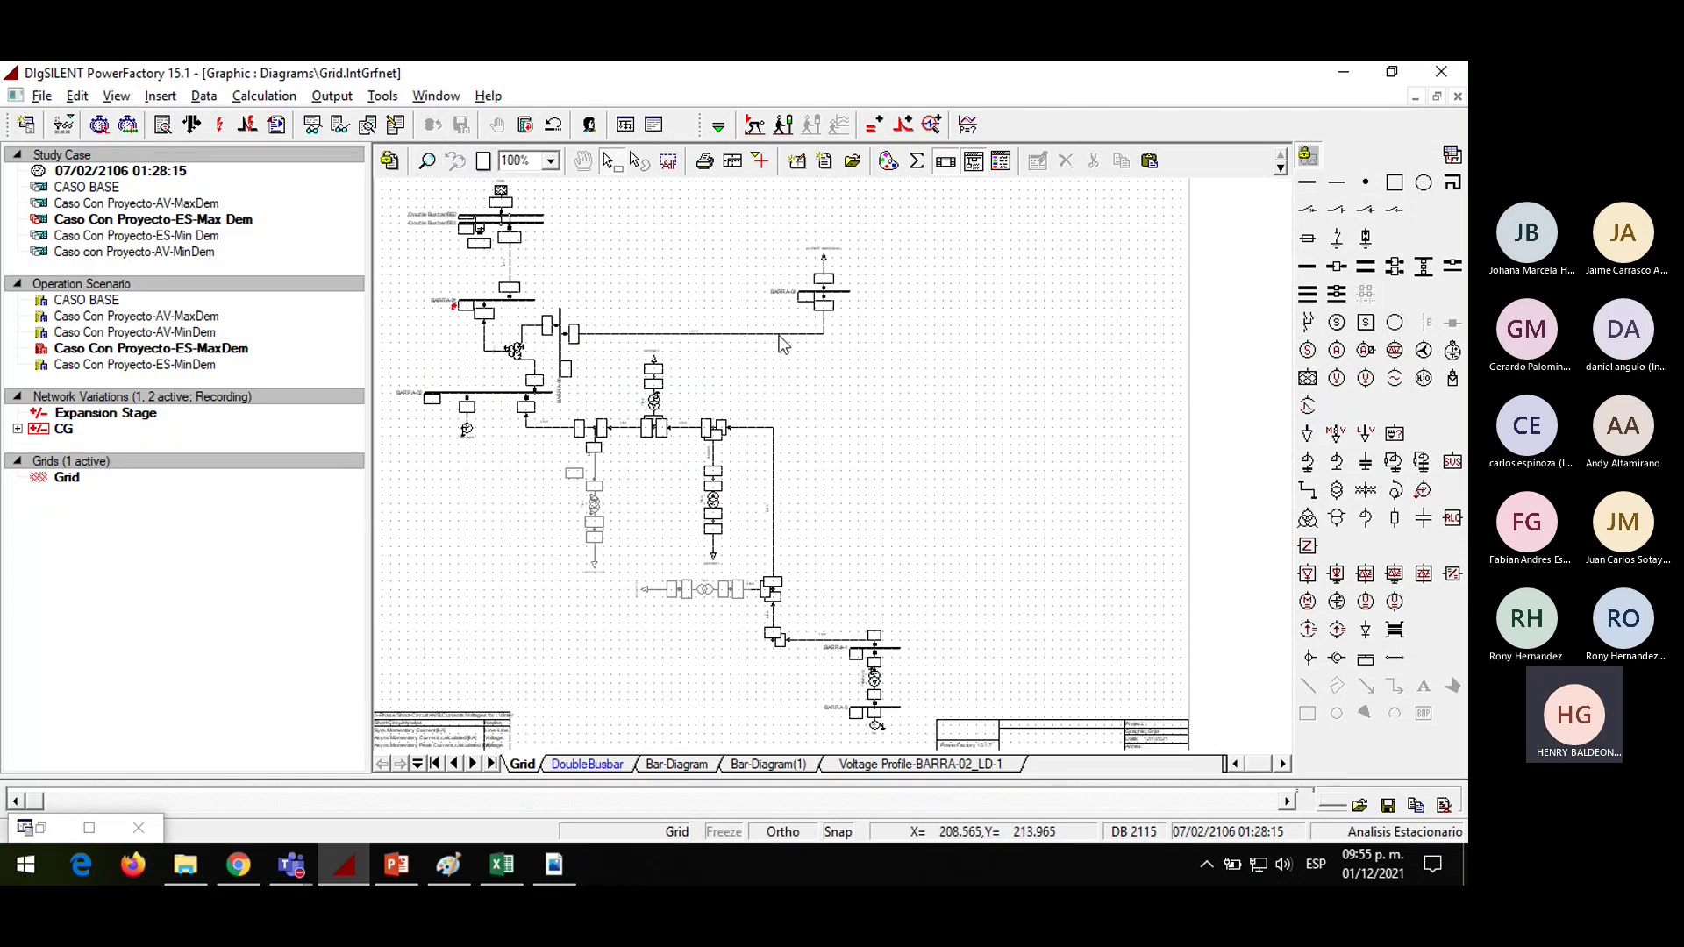
click(824, 332)
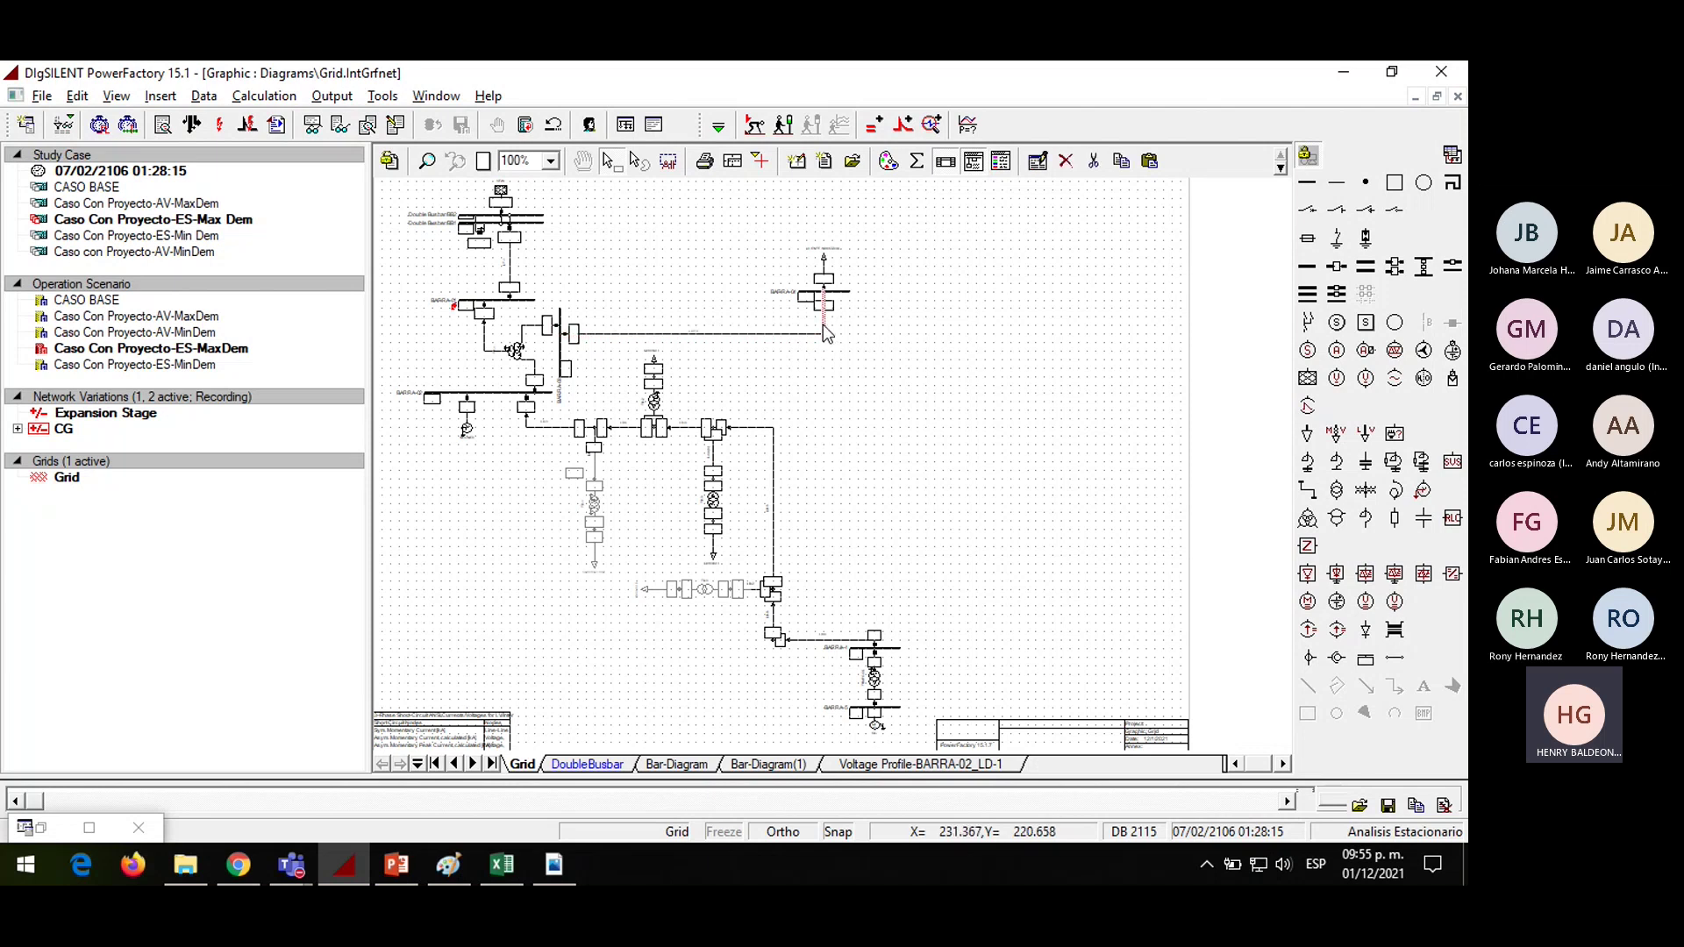
click(850, 335)
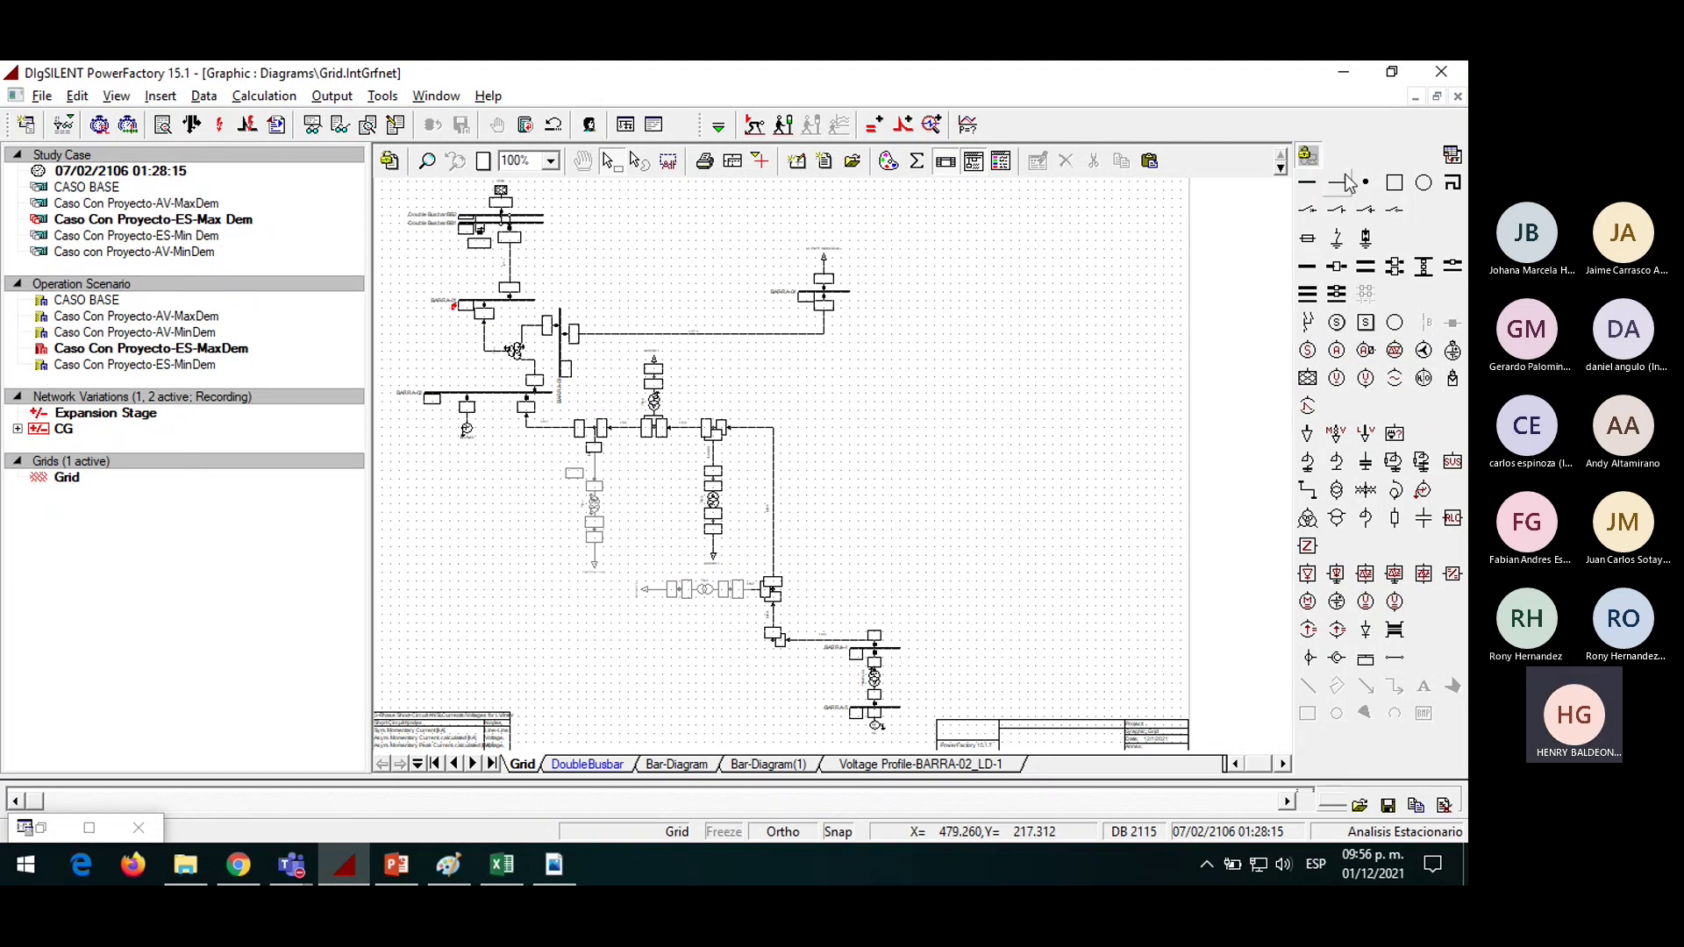
Switch to File Explorer and open the Fallas folder within Analisis de CortoCircuito of the CURSO DE ANALISIS DE ESTADO ESTACIONARIO folder
click(1347, 70)
key(alt+Tab)
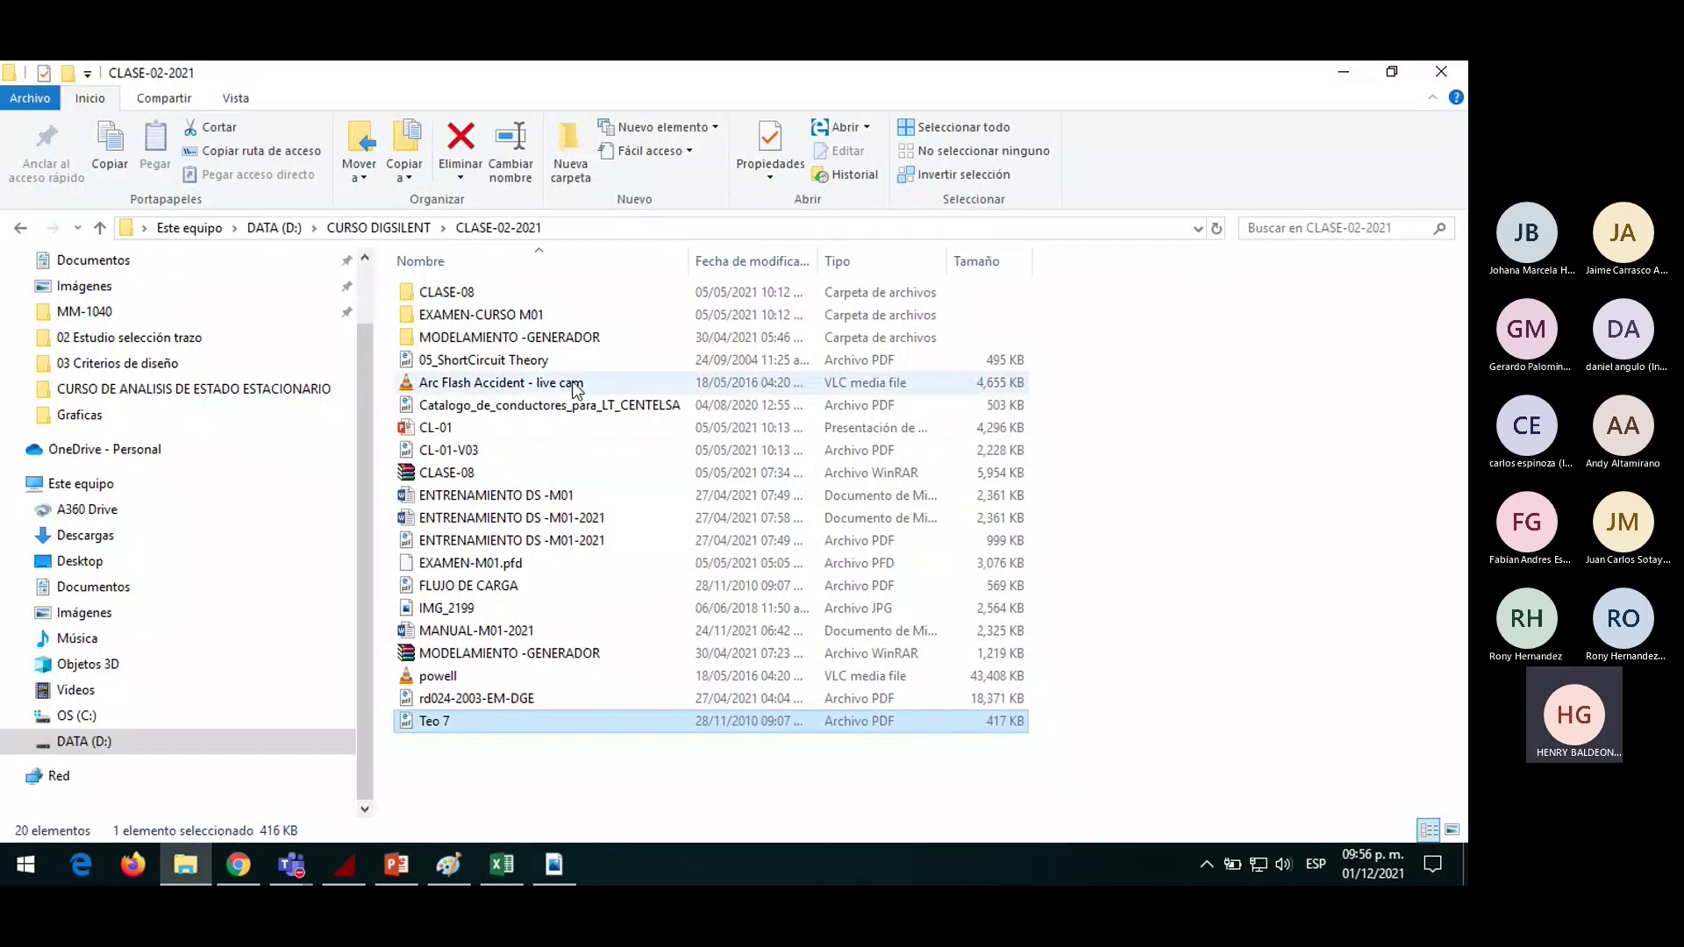
click(375, 233)
double_click(486, 383)
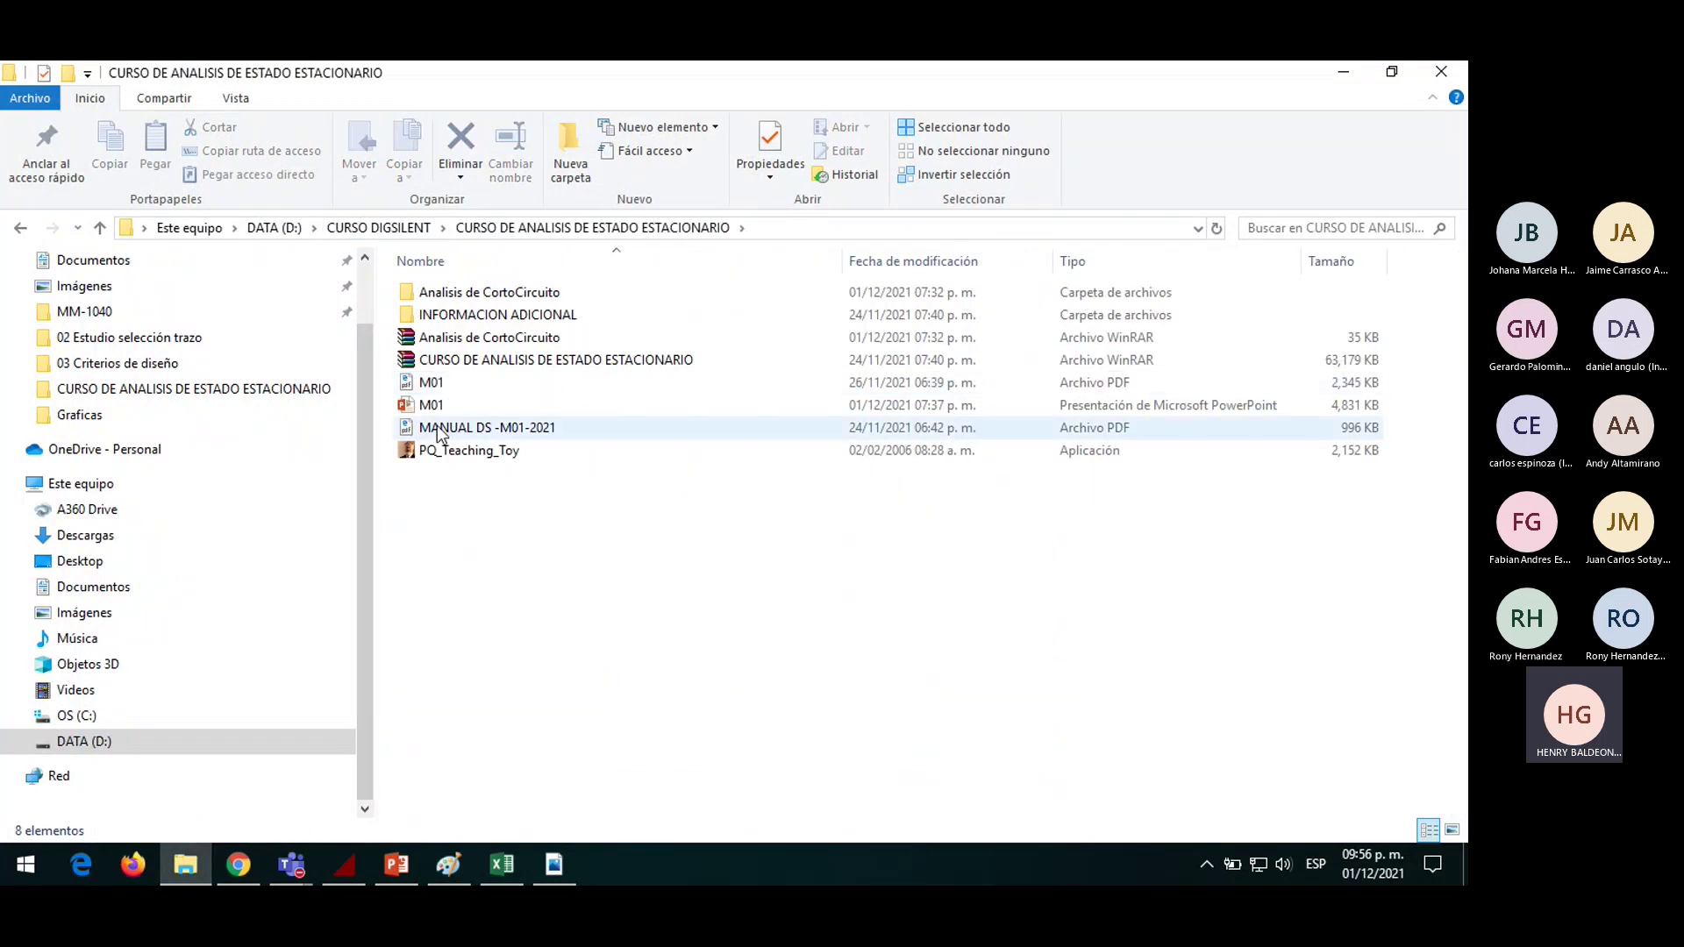
double_click(485, 293)
double_click(482, 296)
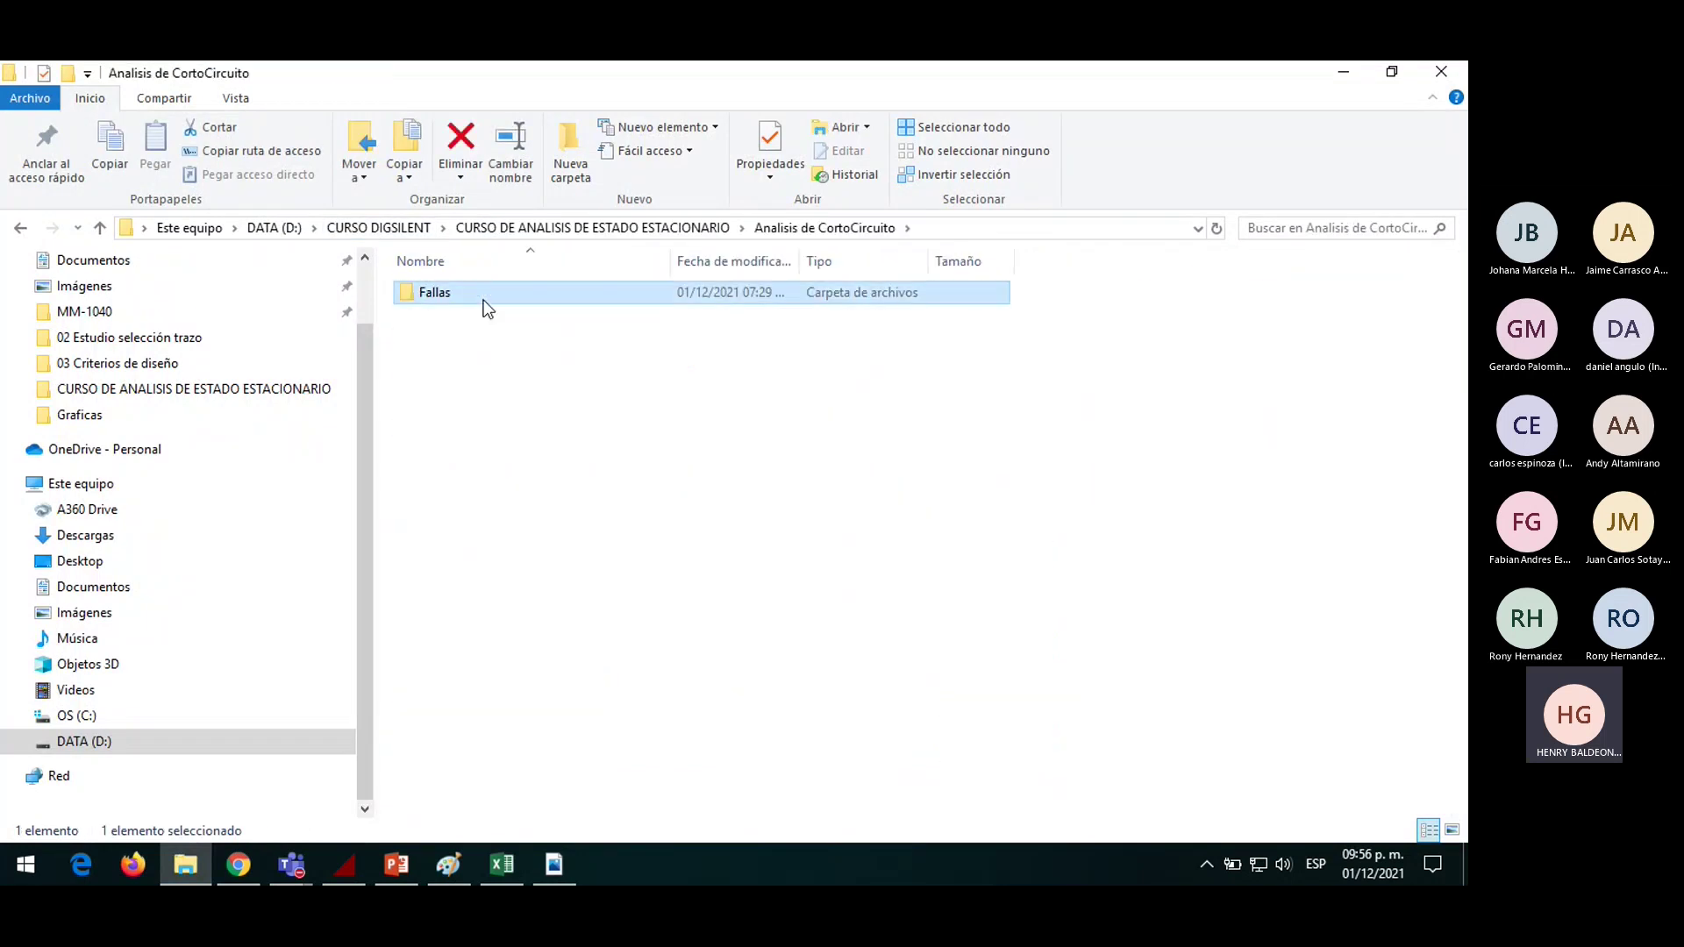
double_click(484, 298)
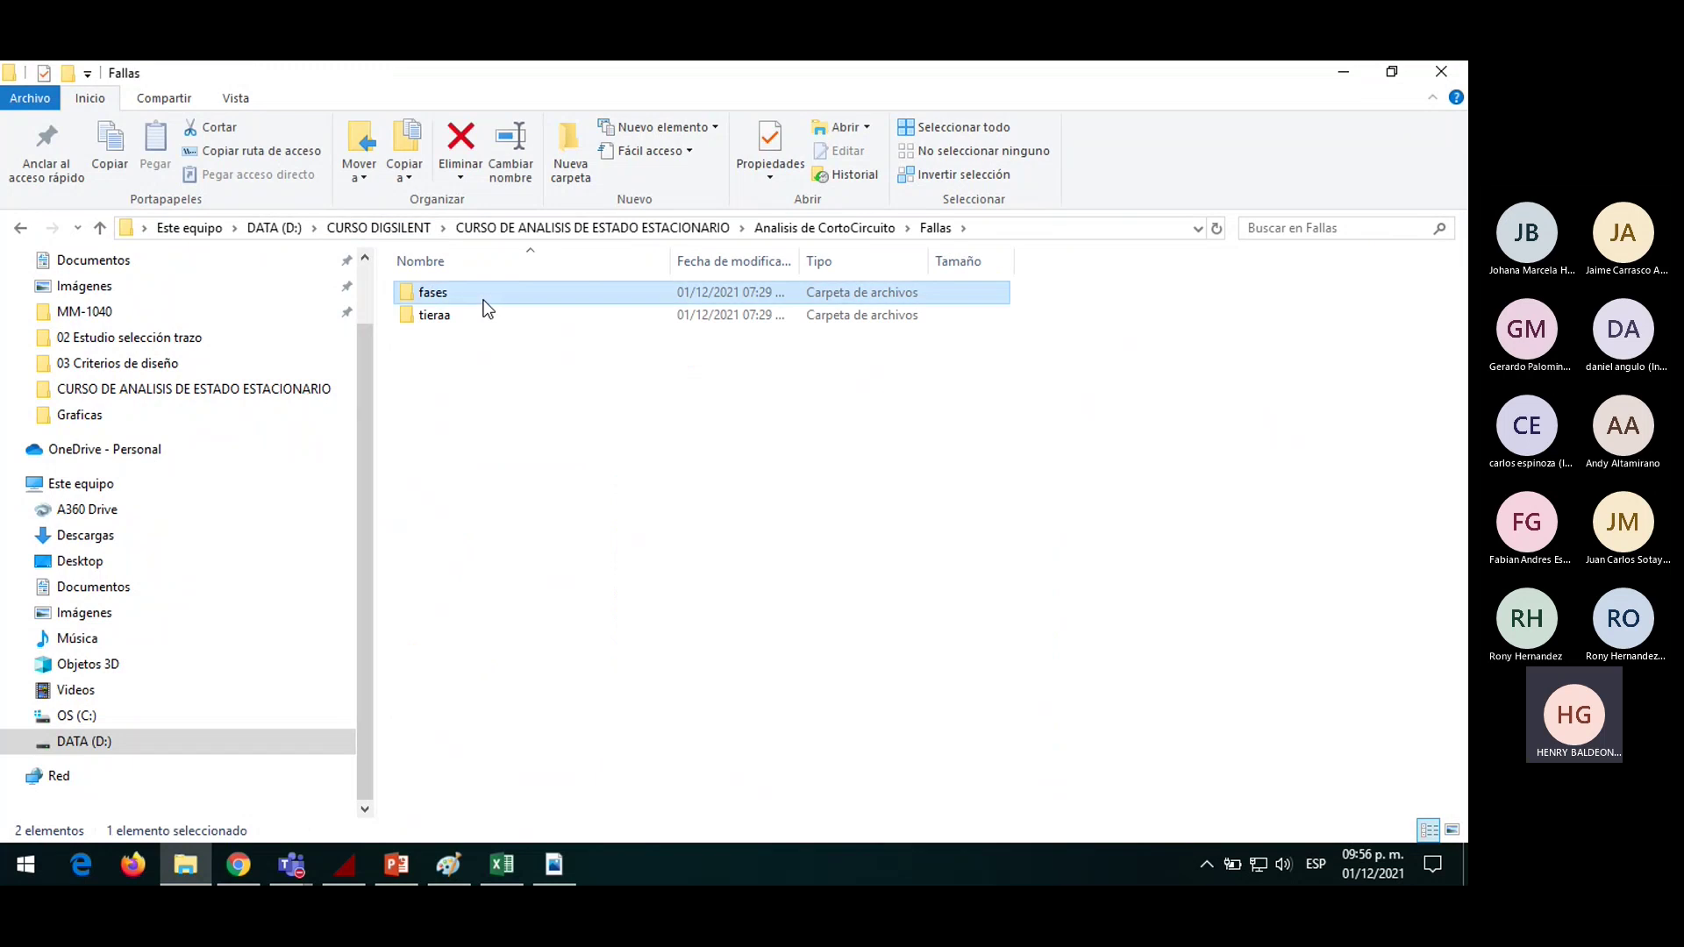
Look through the fault record files in the tieraa and fases folders, return to Fallas and minimize File Explorer
click(20, 228)
double_click(409, 315)
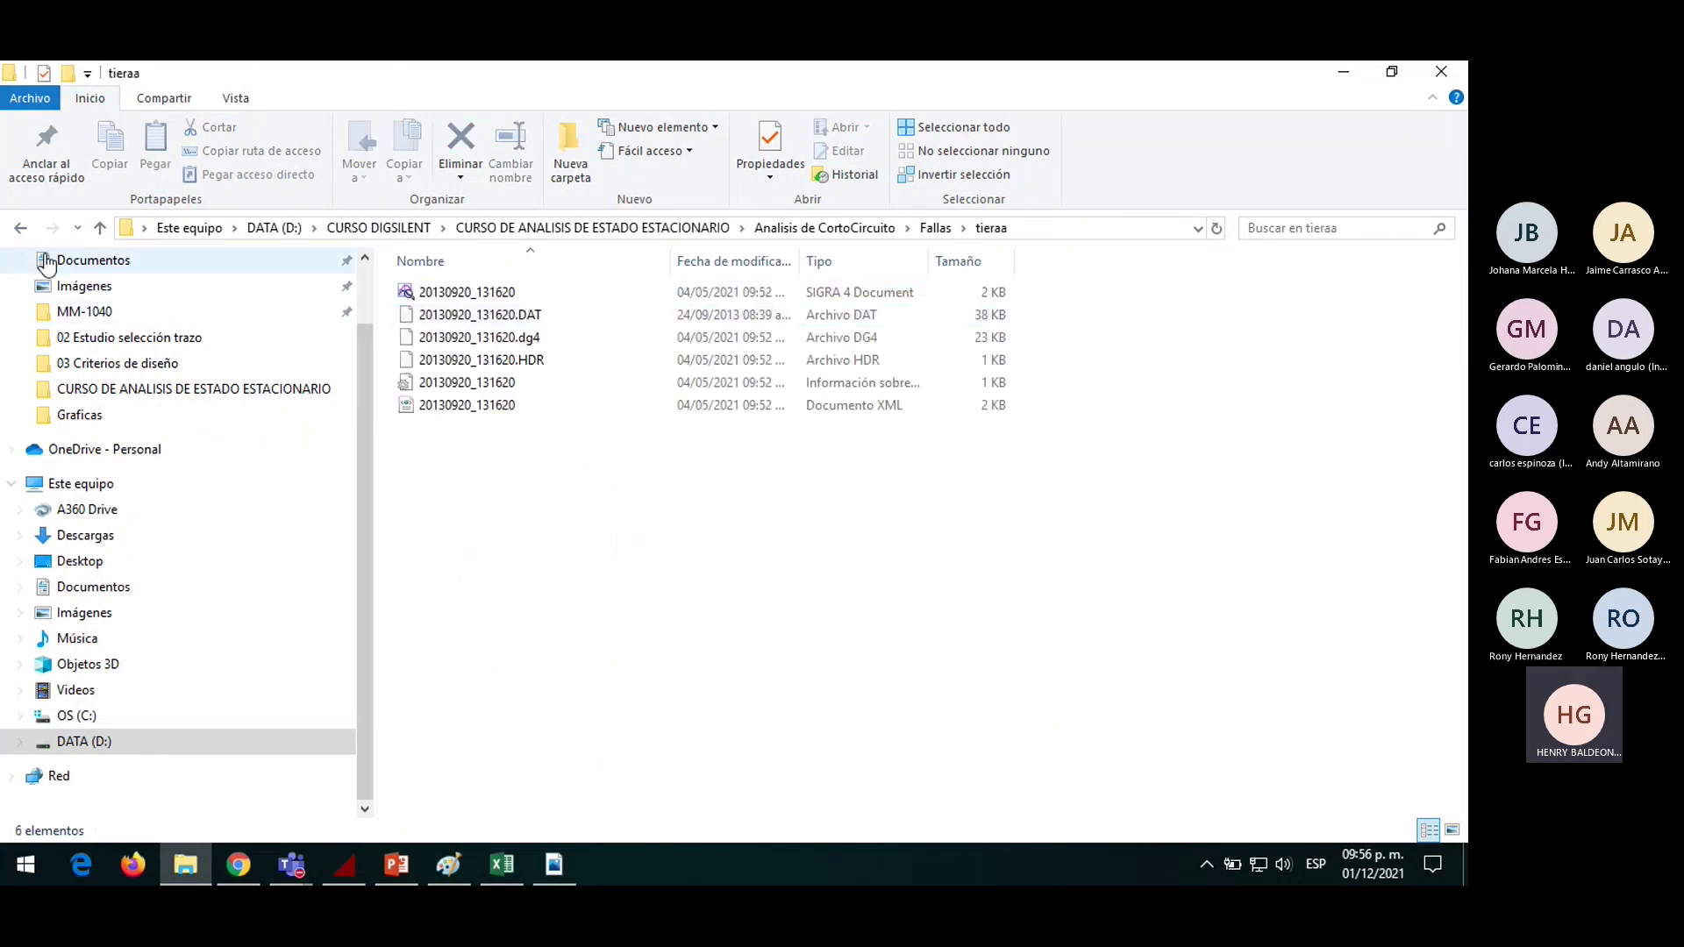
click(20, 228)
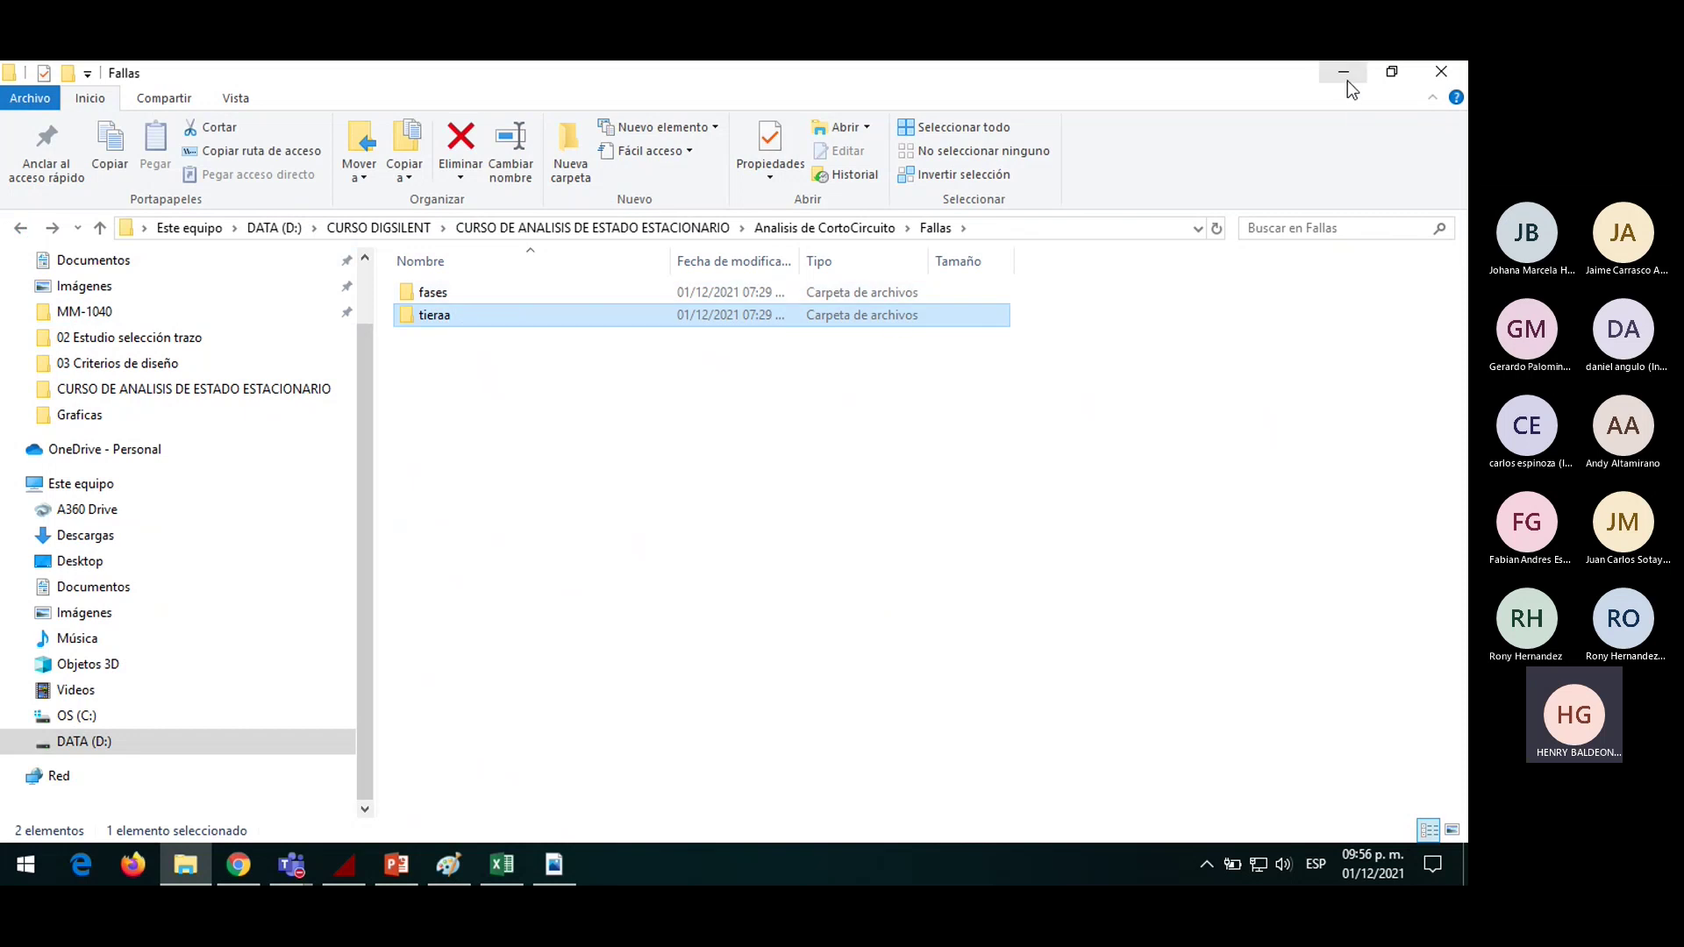
click(474, 298)
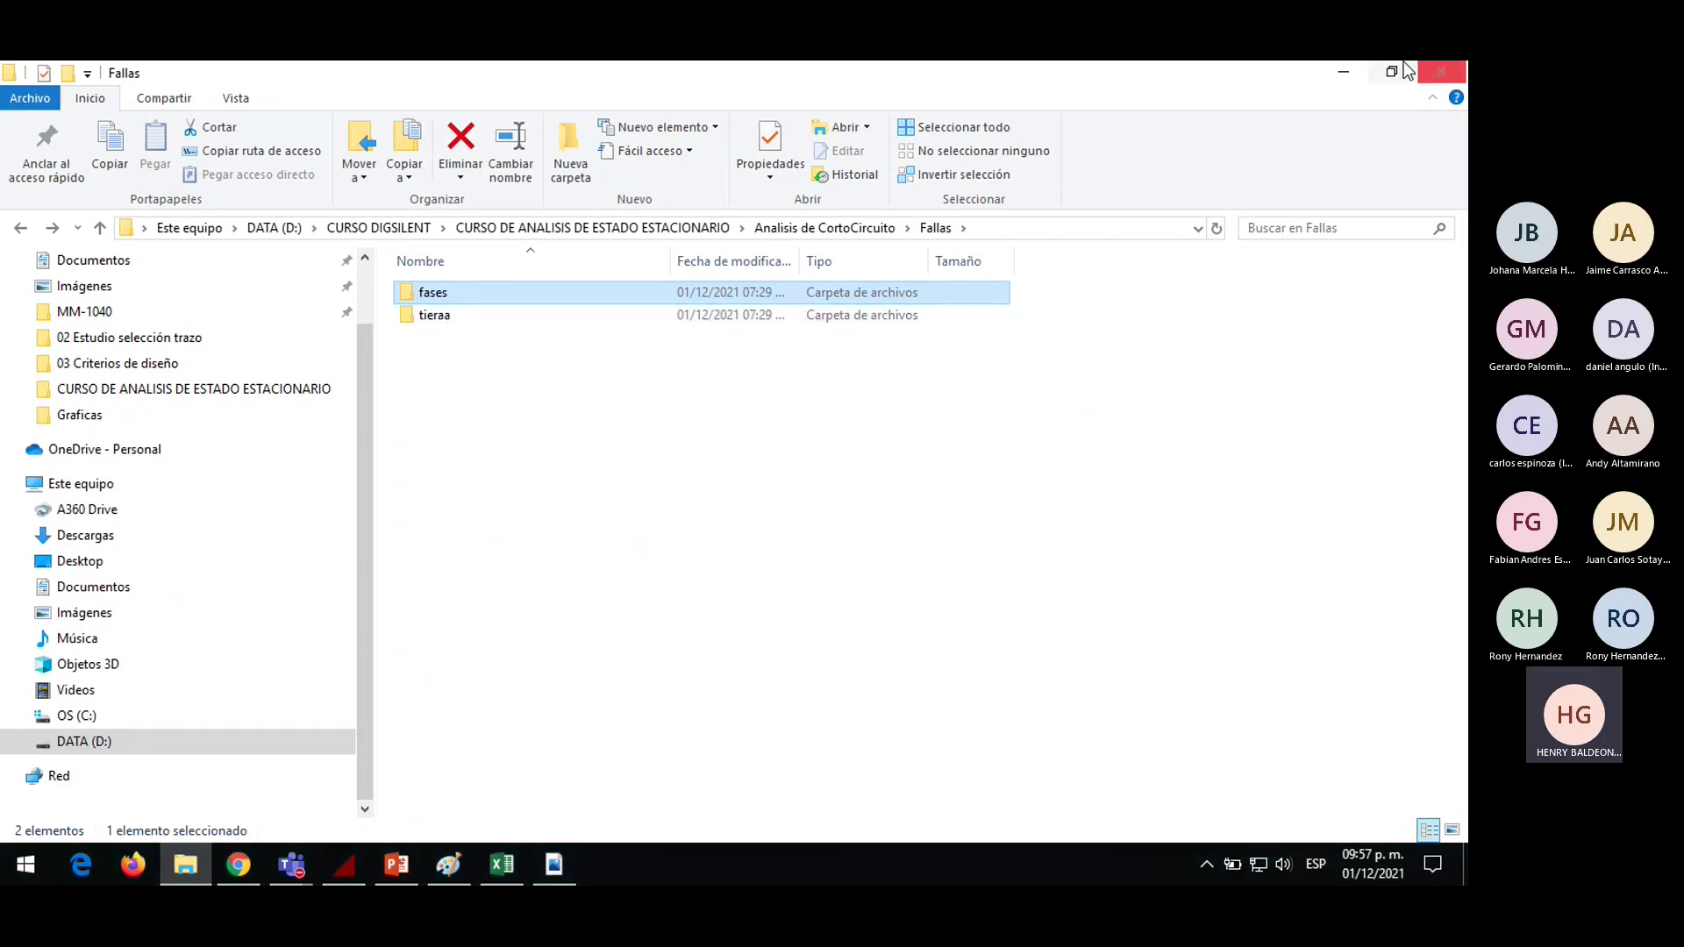
double_click(478, 298)
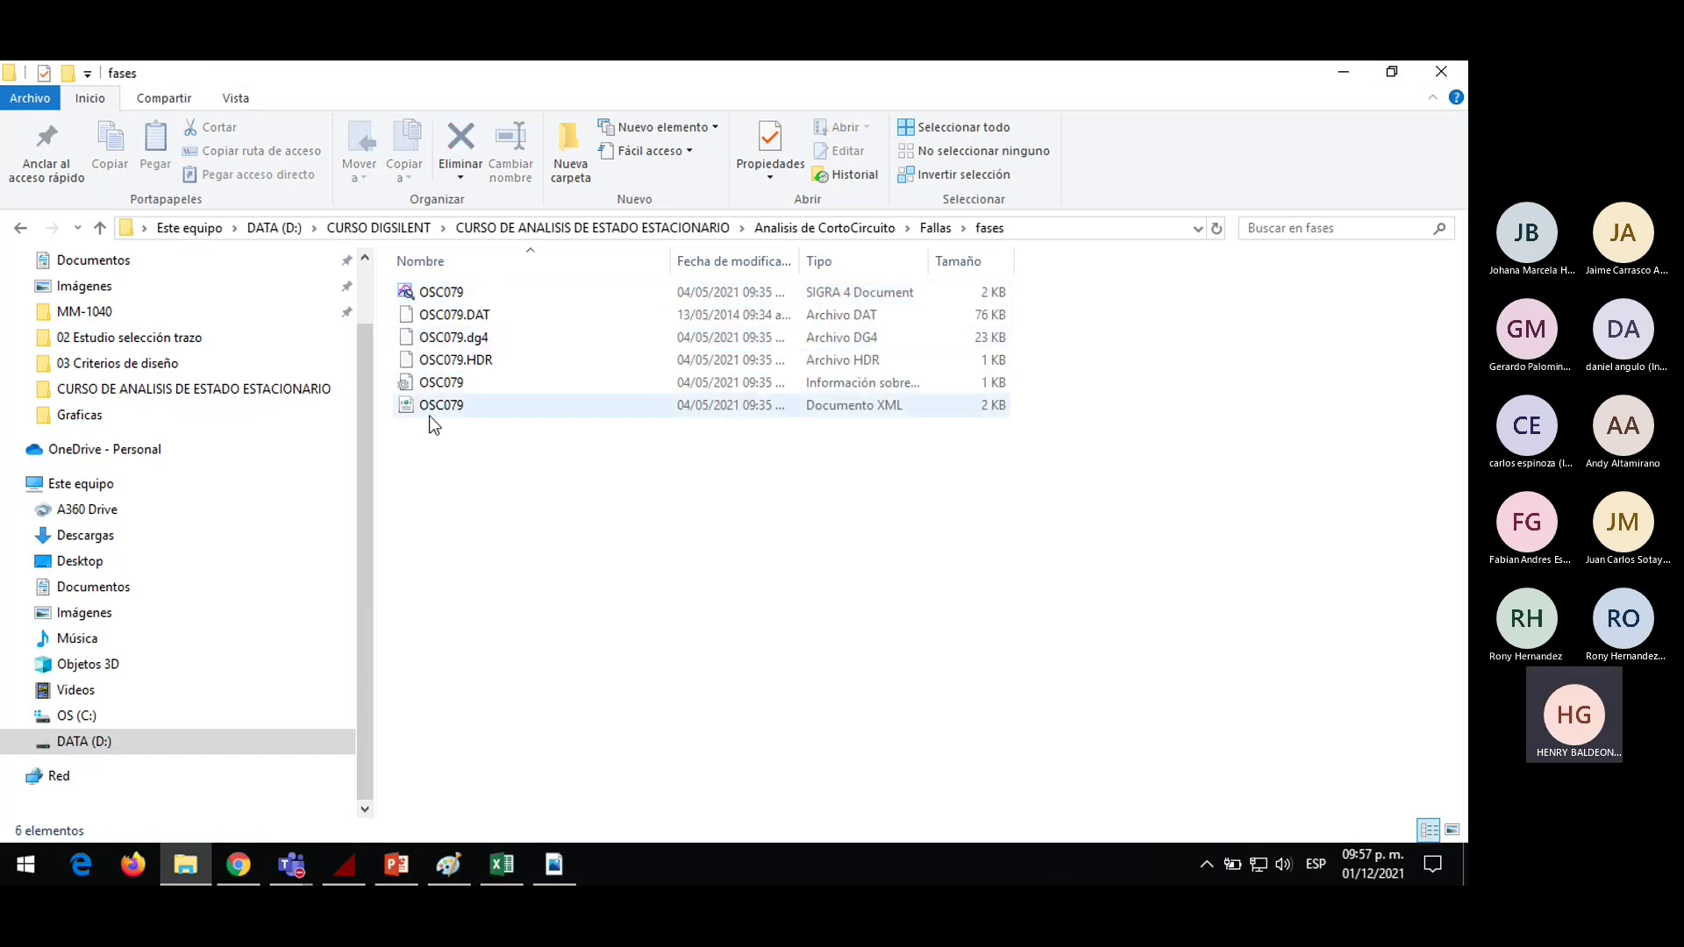
click(20, 228)
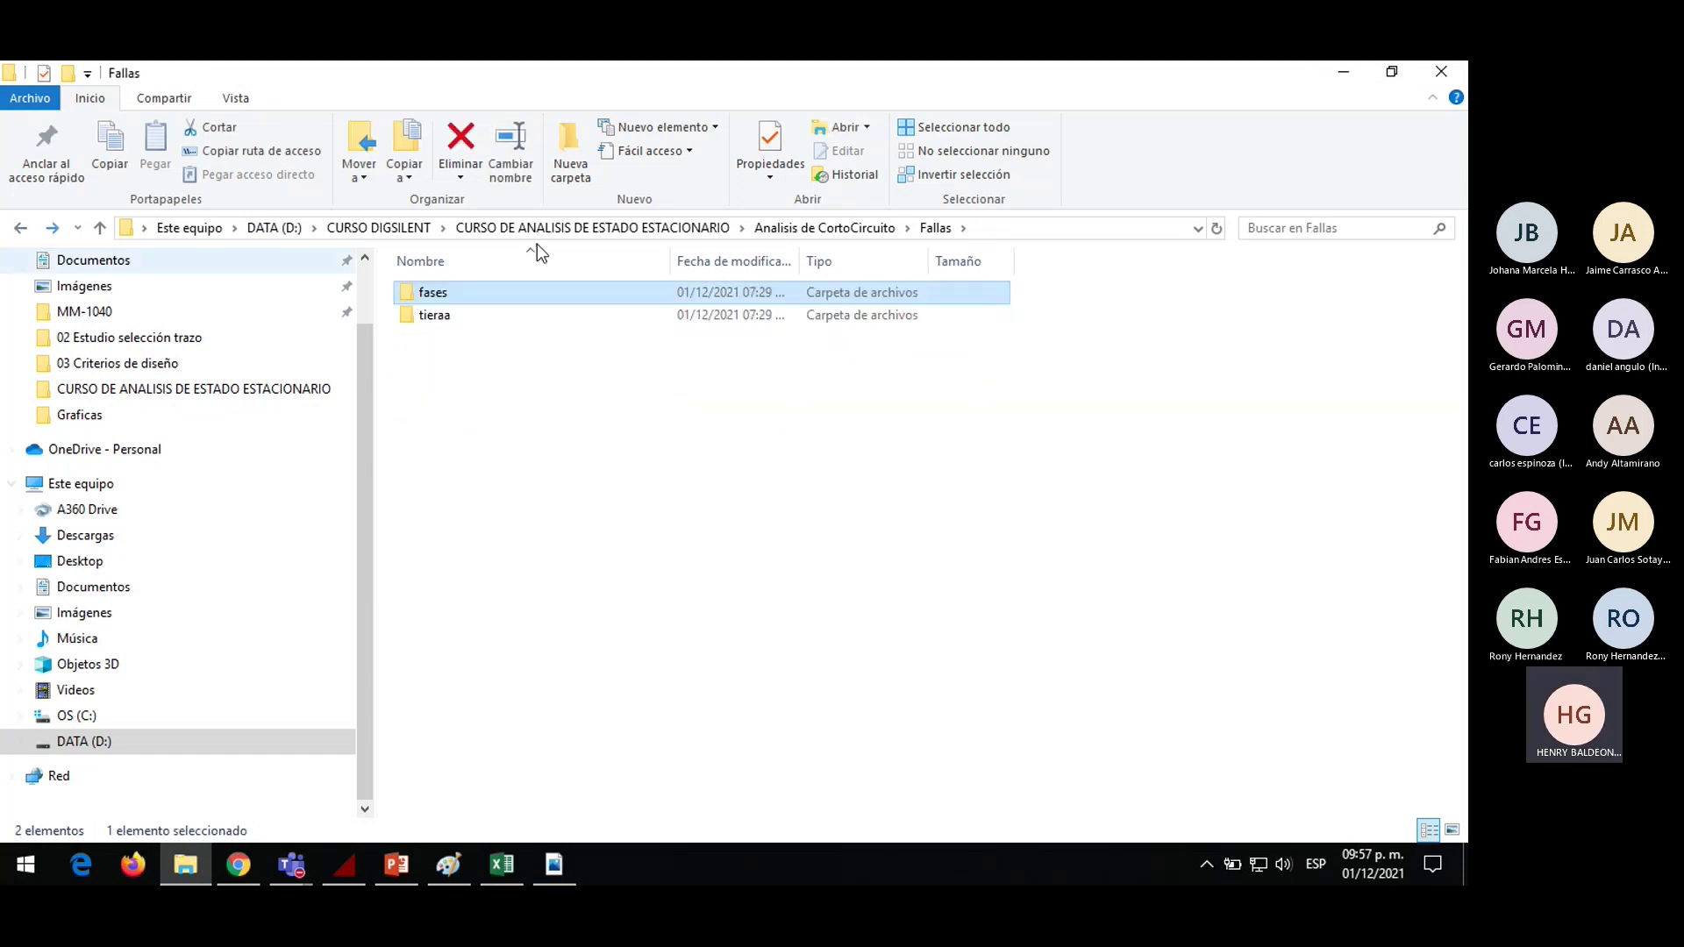
click(1346, 80)
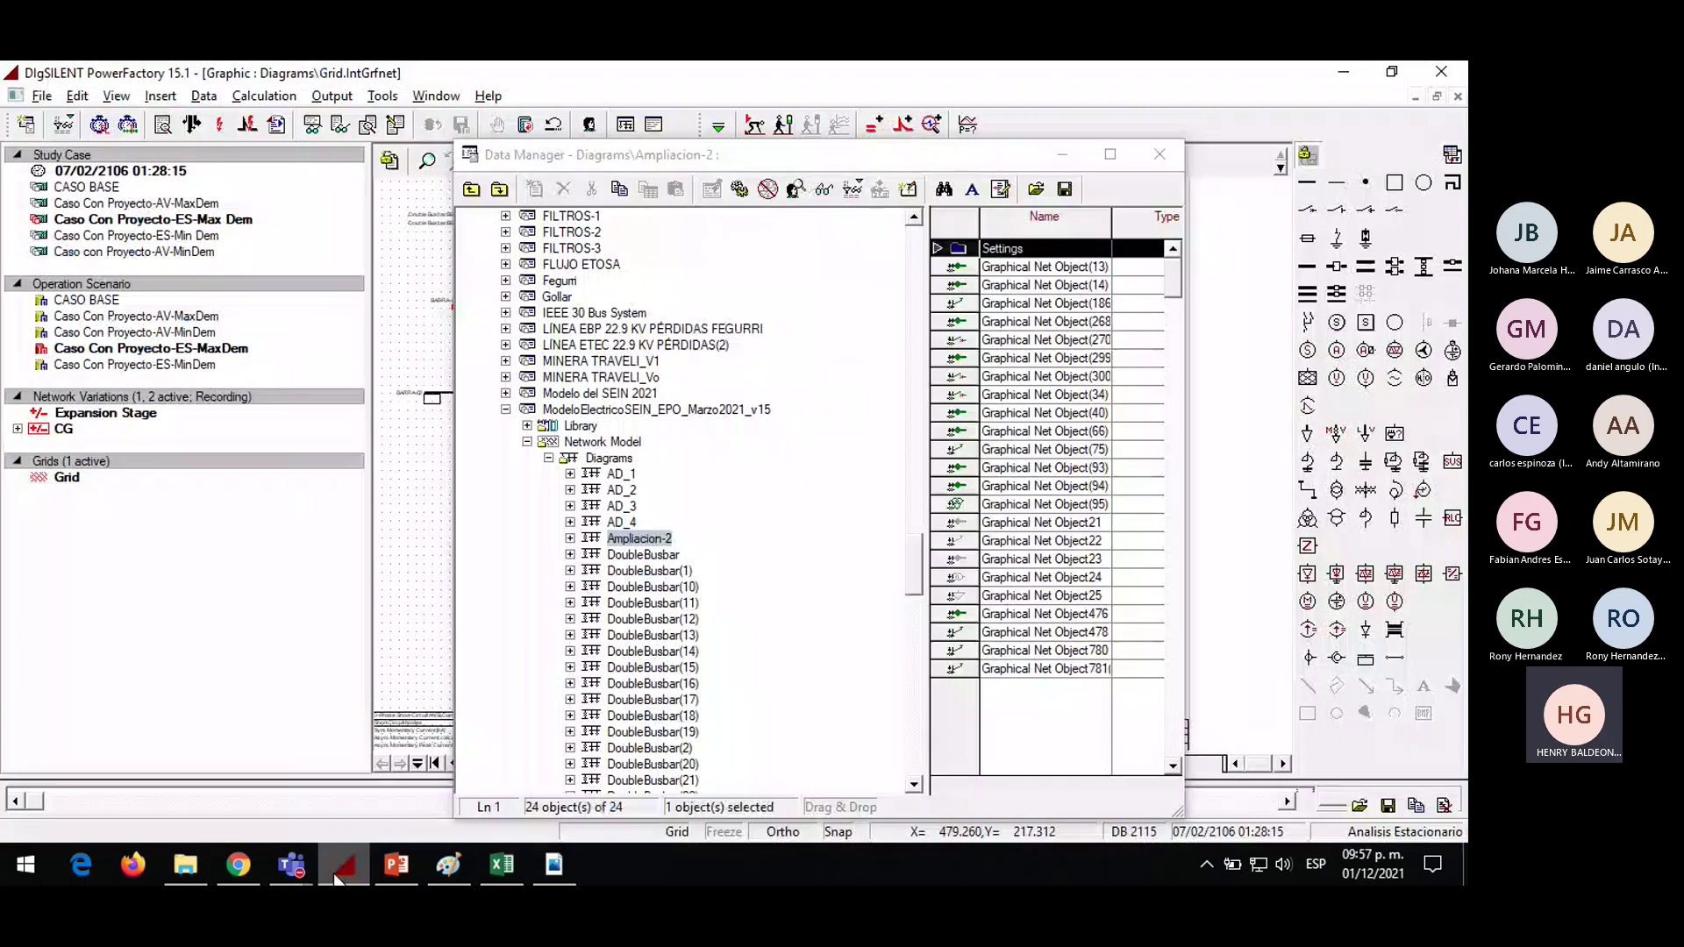
Refresh the desktop, launch SIGRA 4.51 from the Siemens Energy programs and maximize its window
right_click(1143, 324)
click(1191, 384)
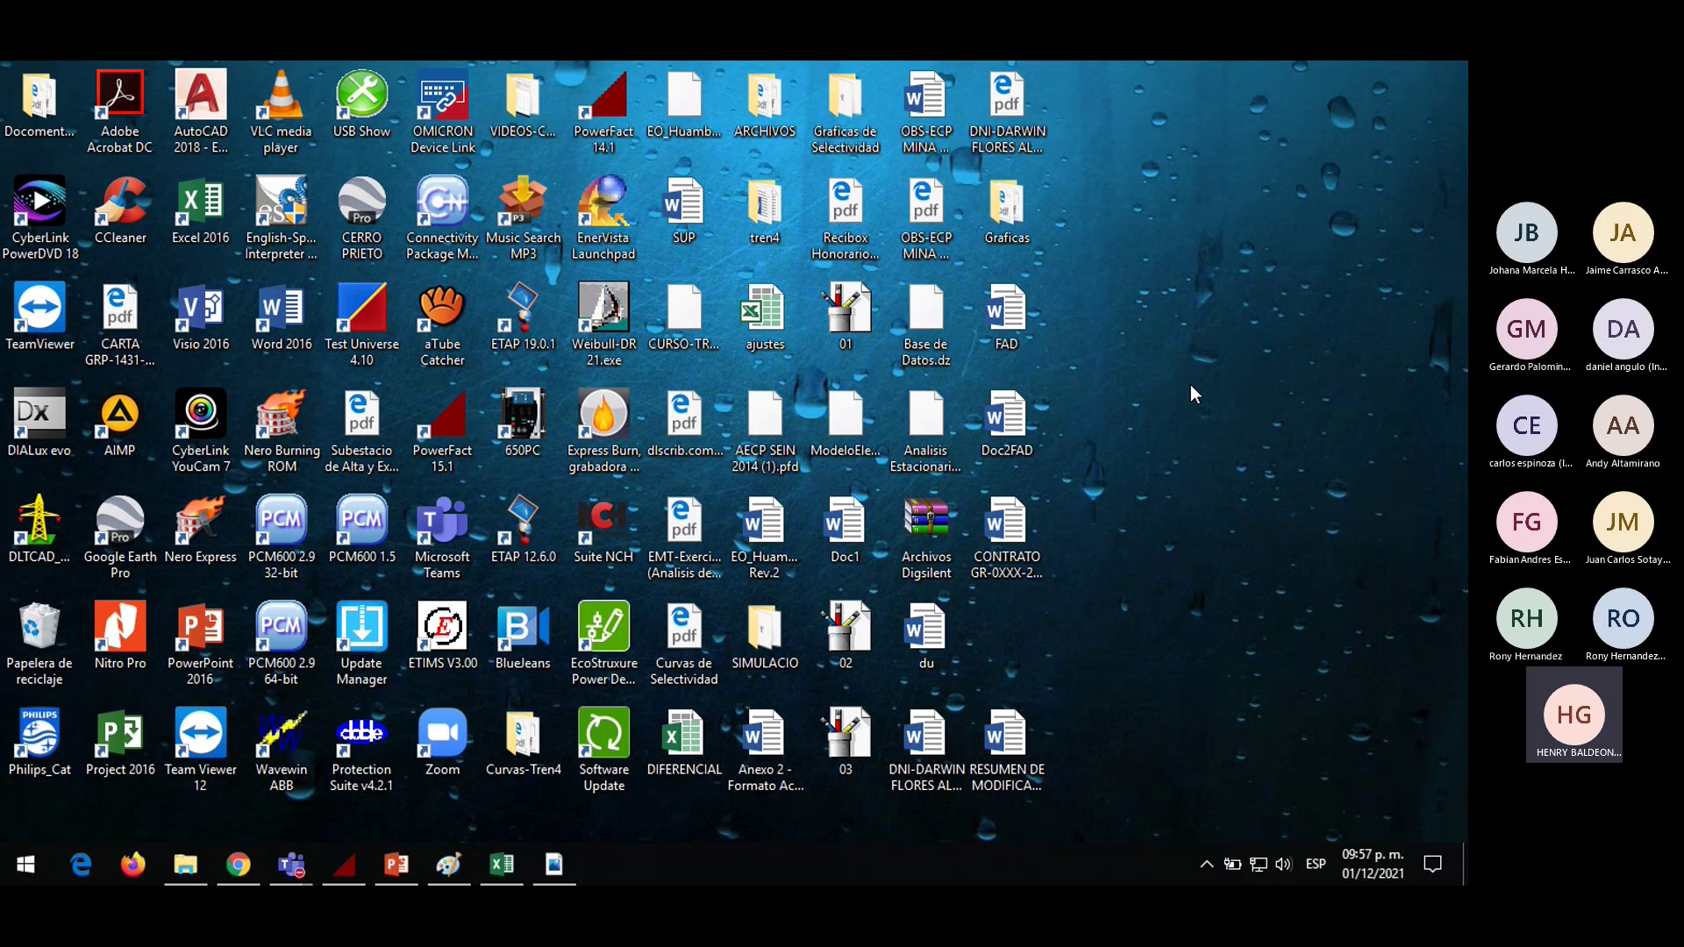
click(17, 875)
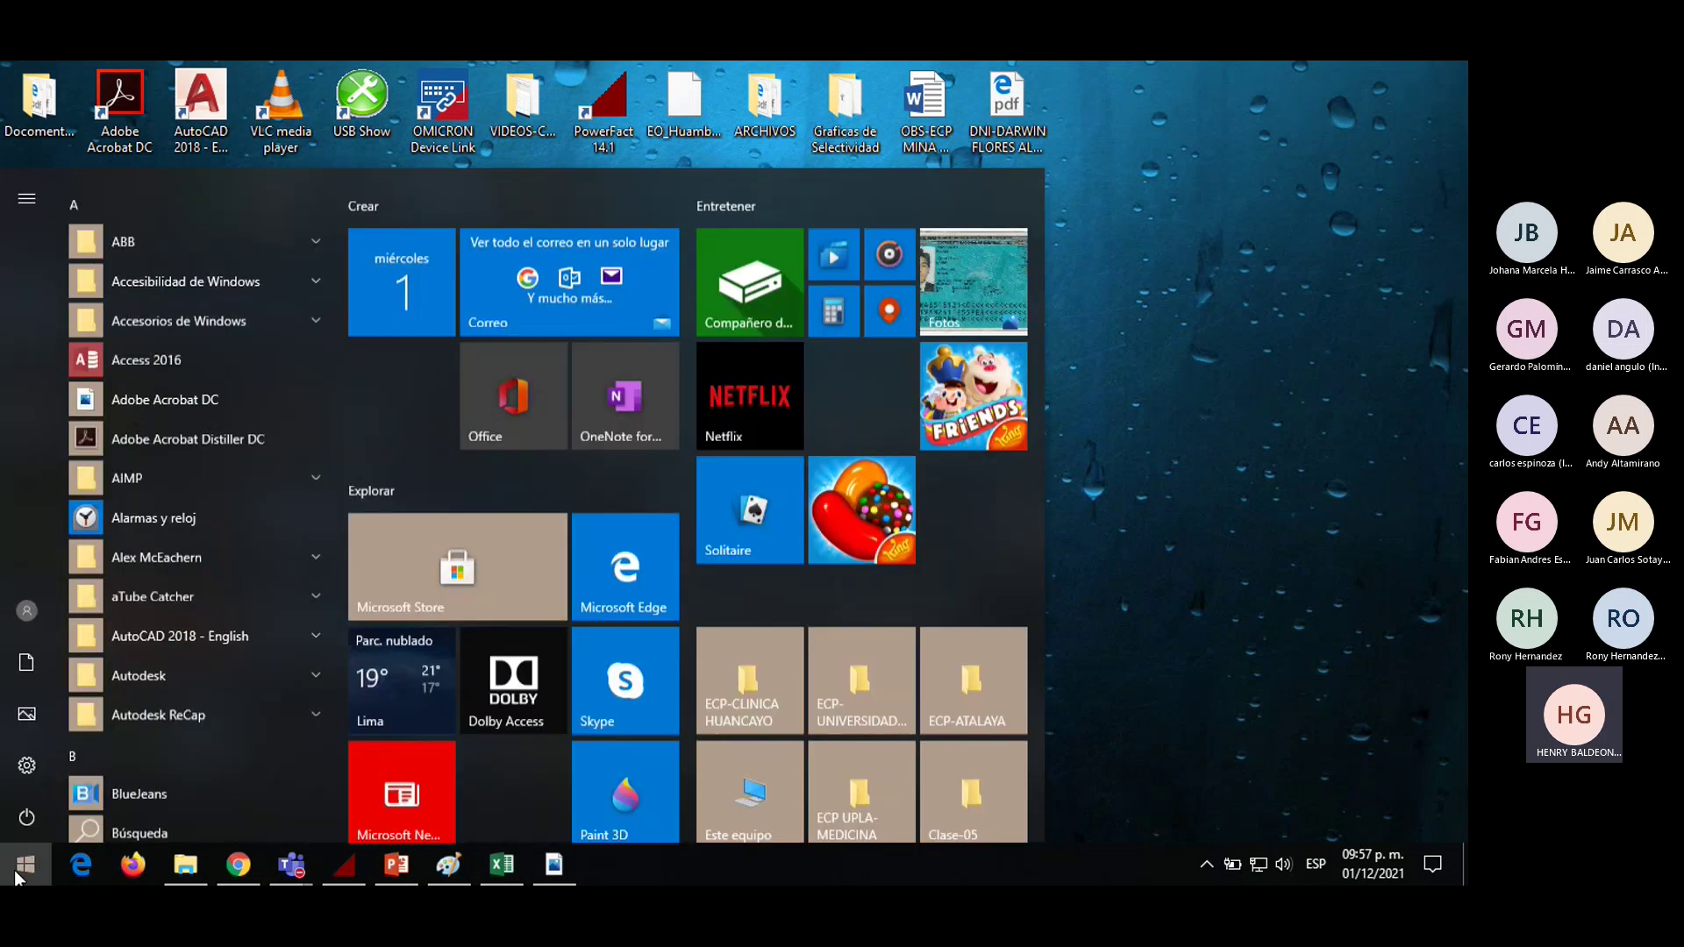
scroll(172, 664, down, 10)
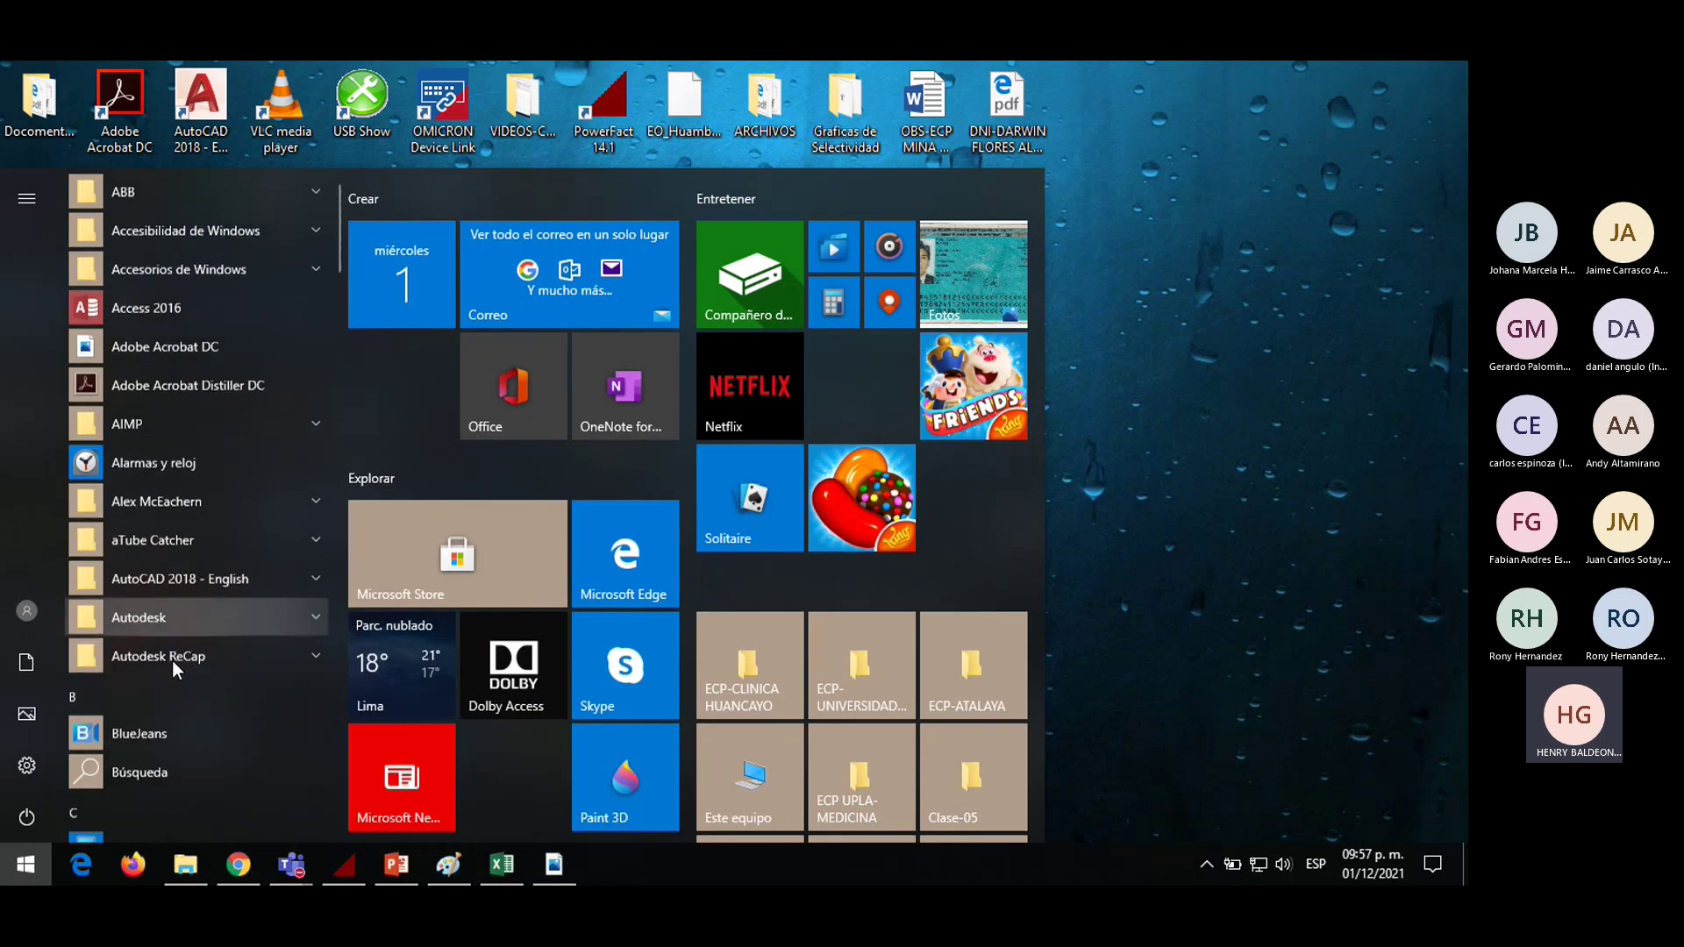
scroll(173, 666, down, 4)
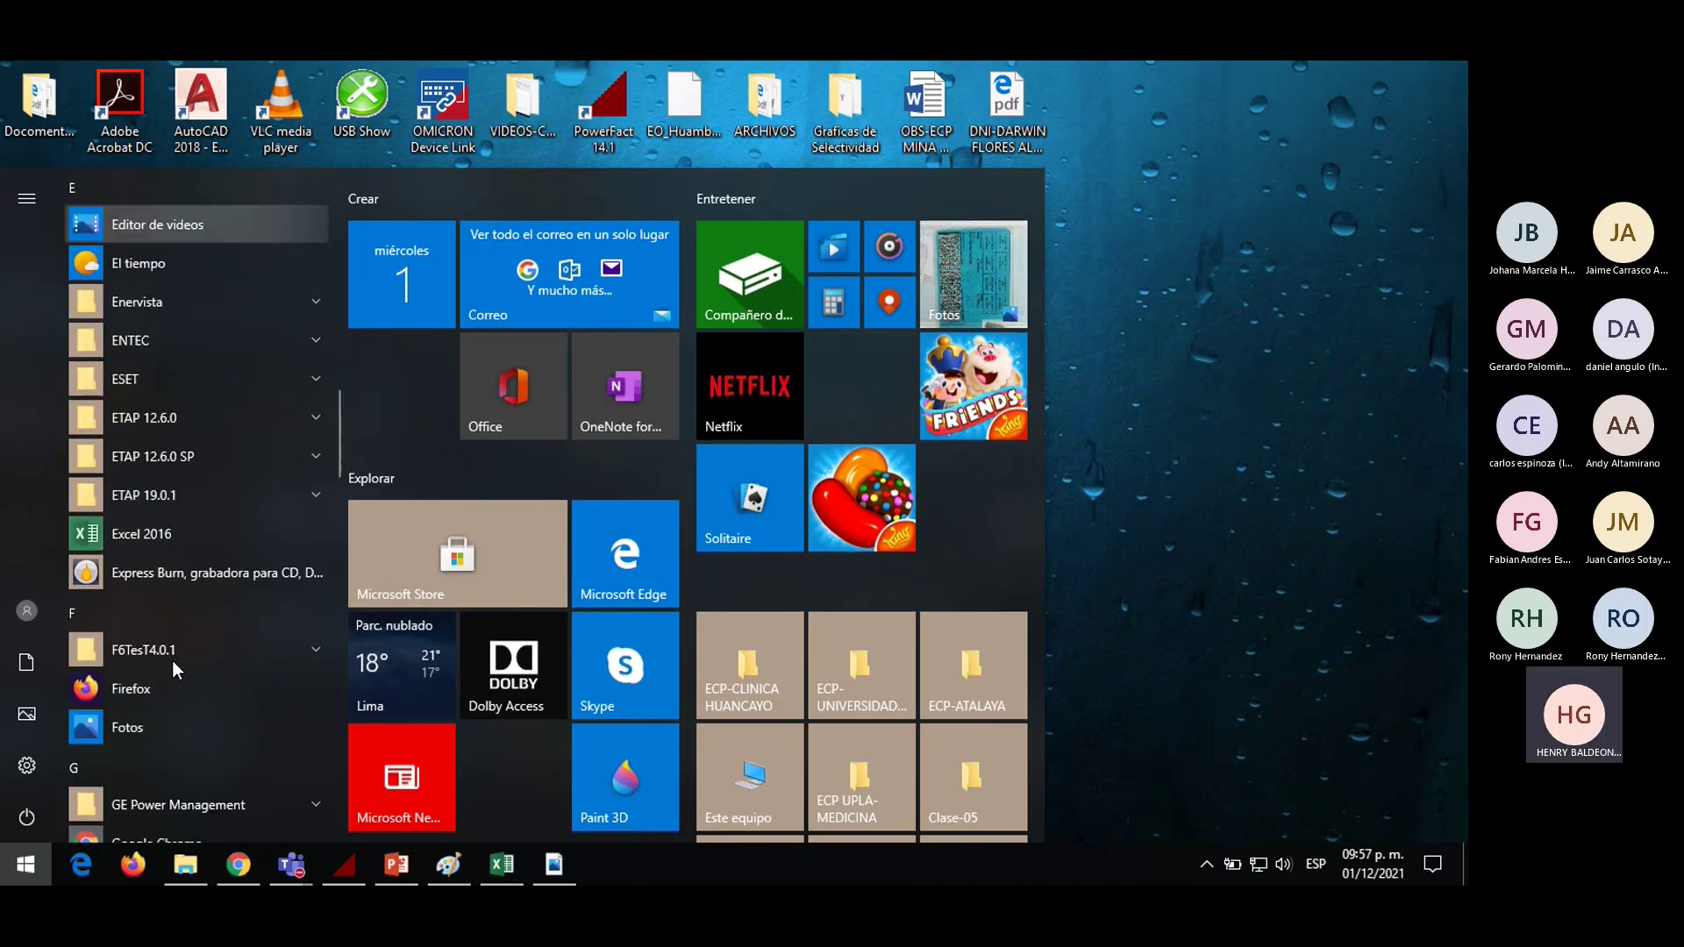
scroll(174, 666, down, 6)
scroll(173, 668, down, 8)
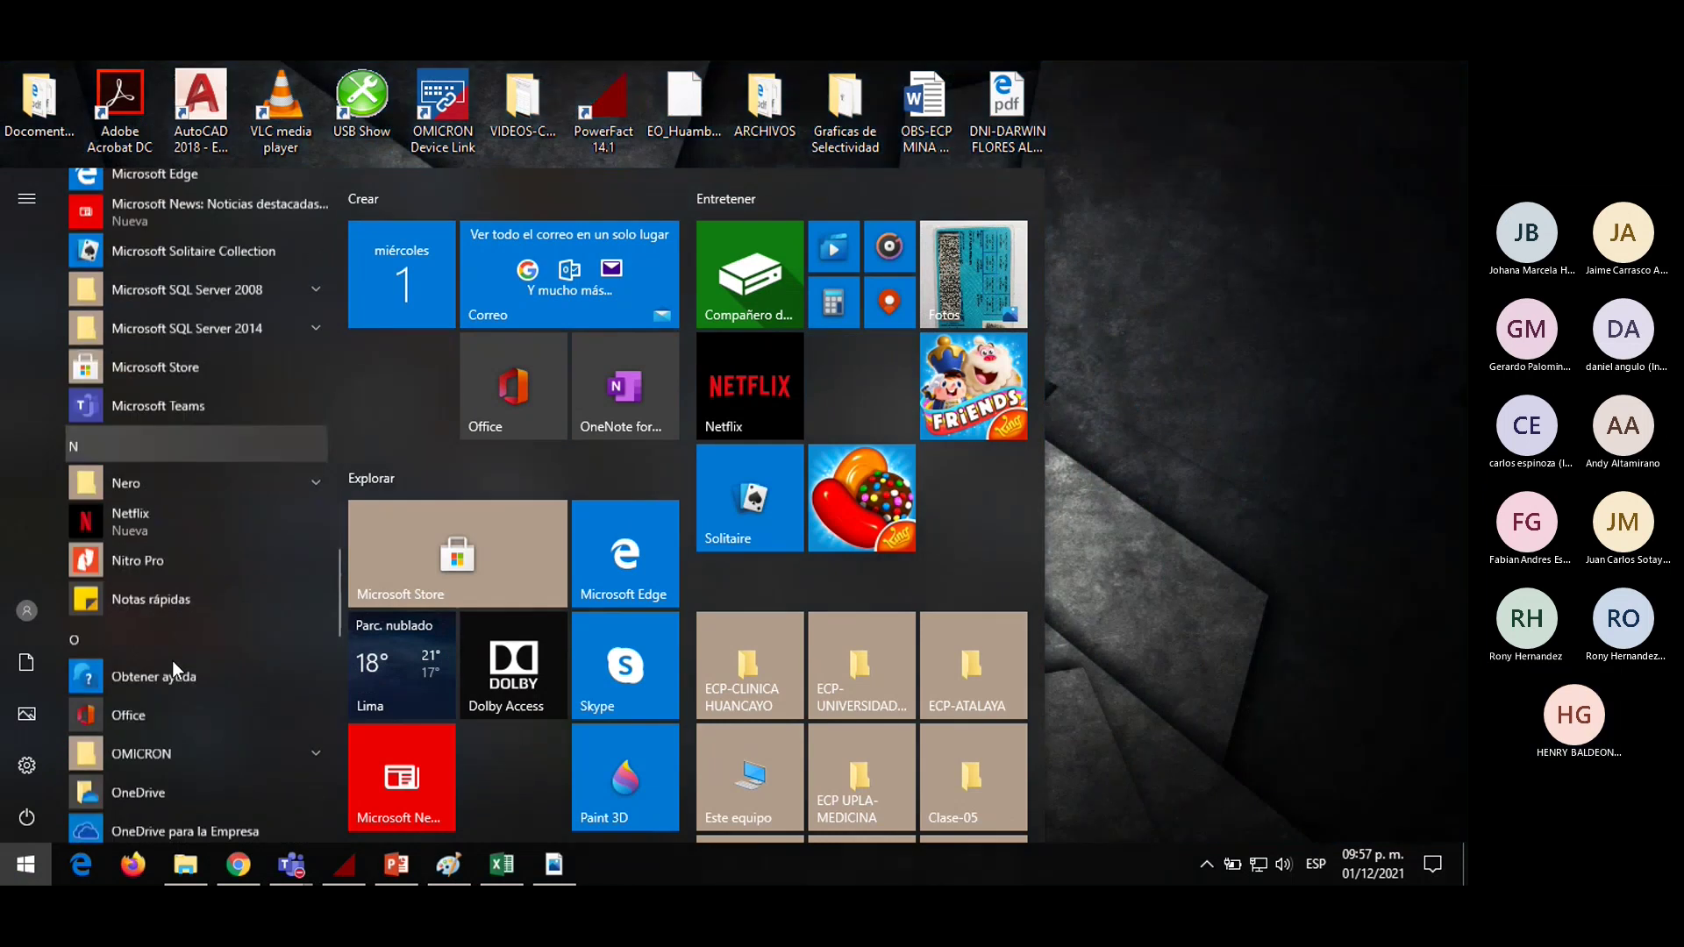
scroll(172, 660, down, 6)
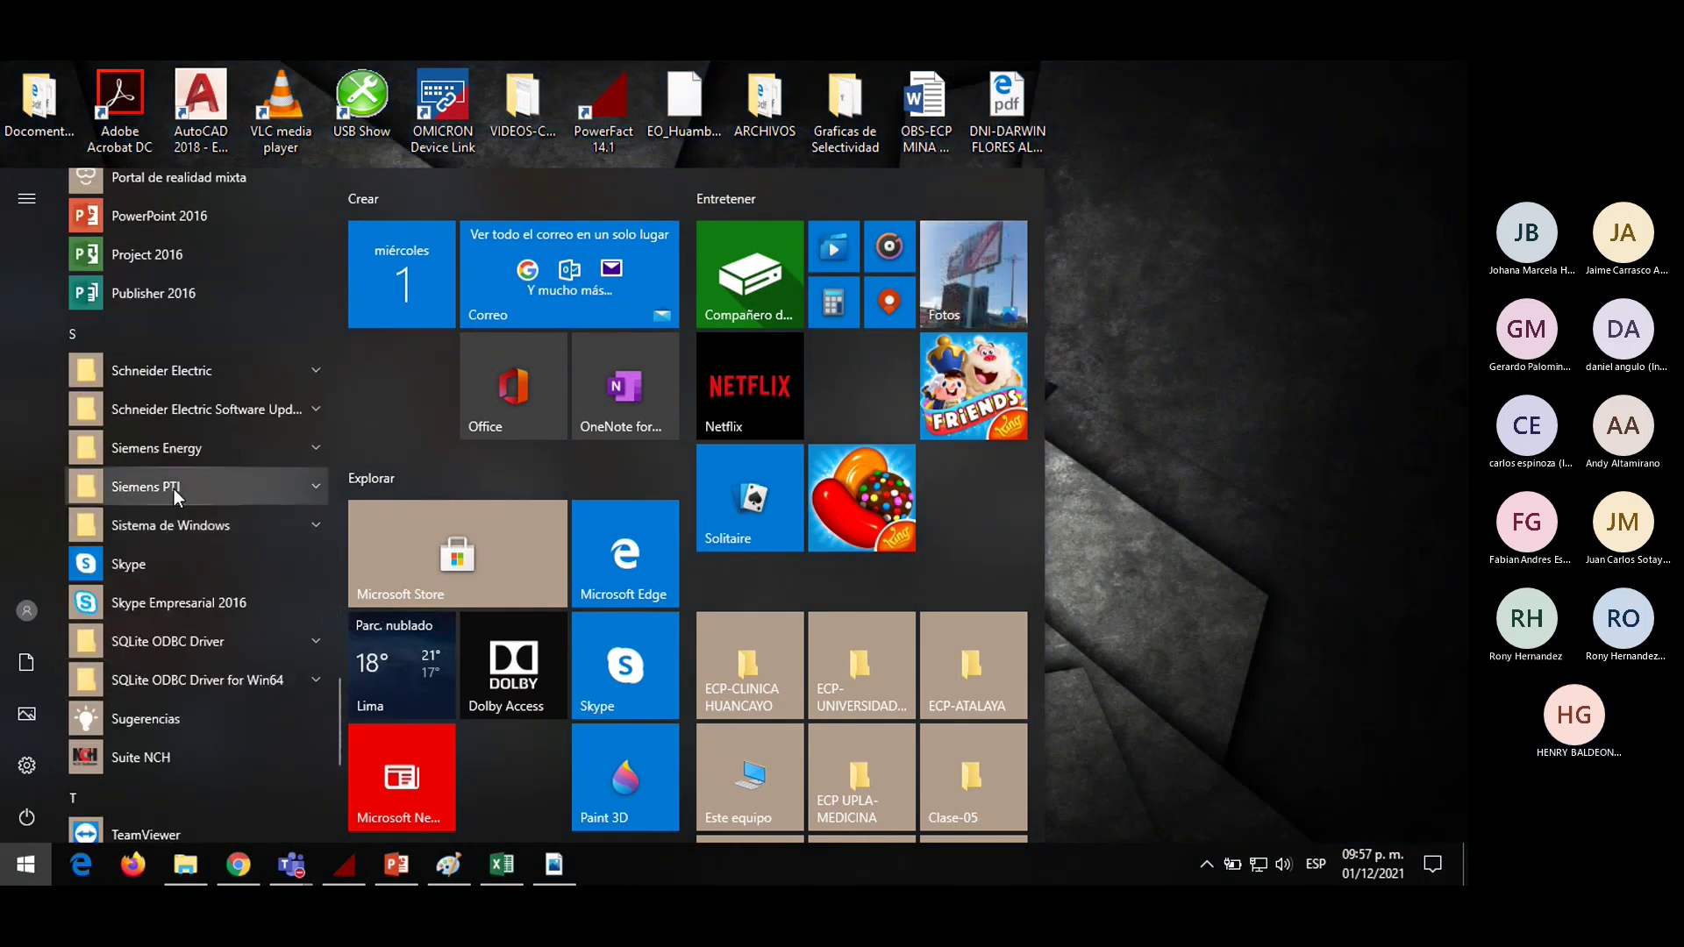
click(180, 449)
click(181, 450)
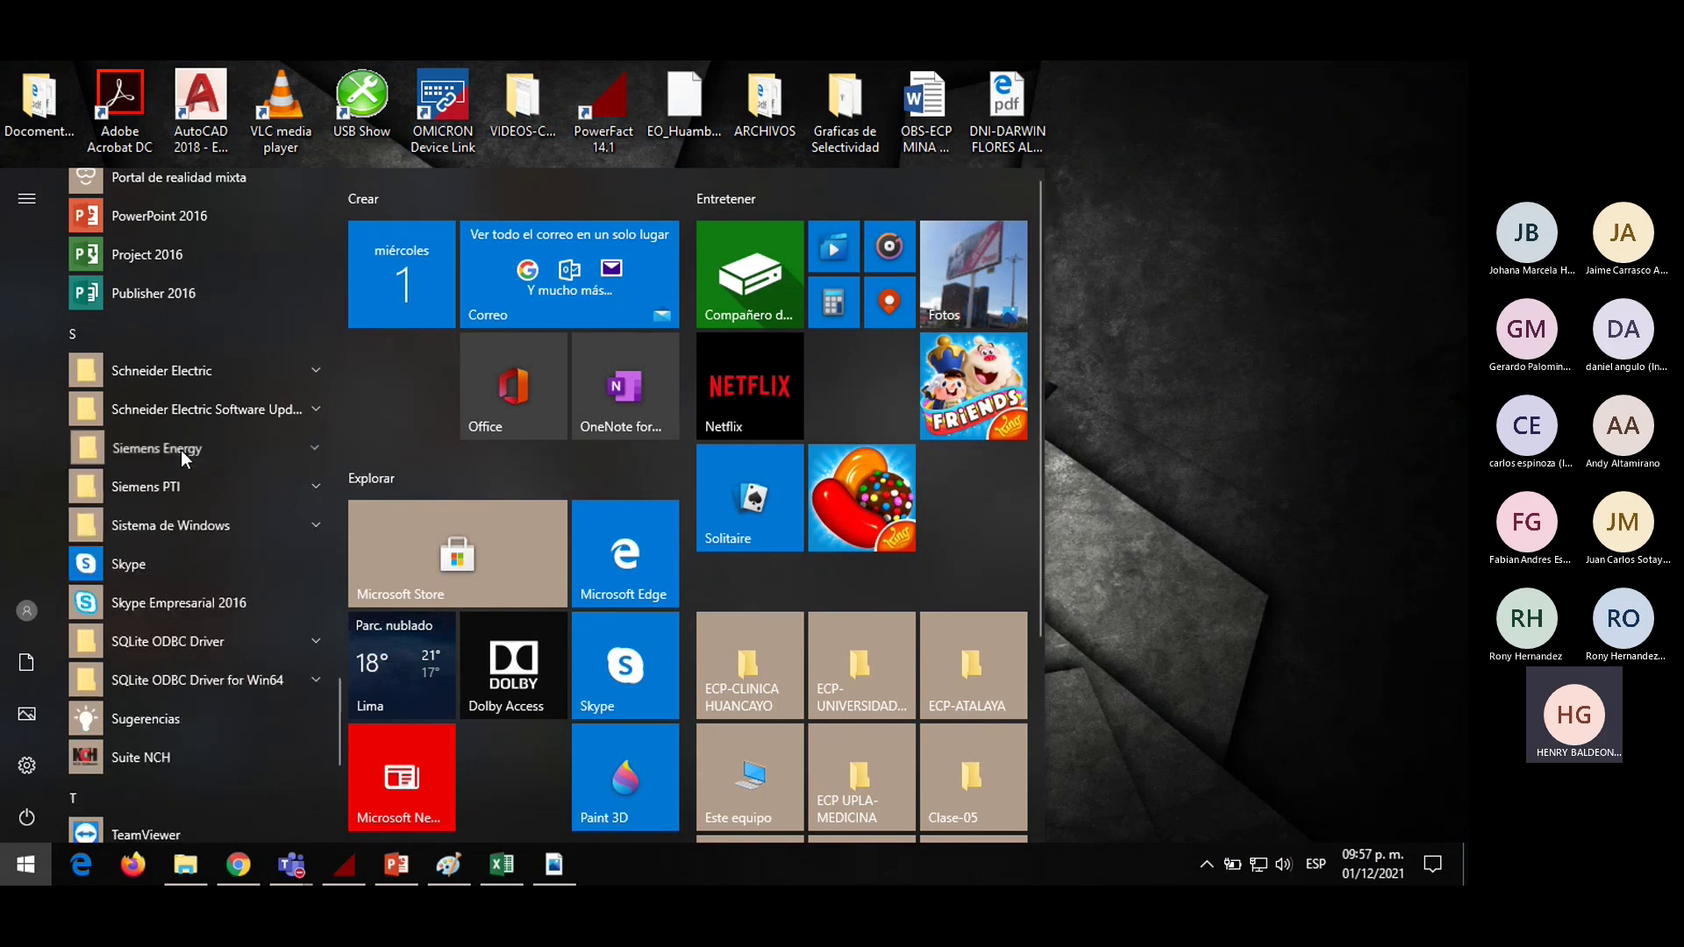
click(181, 450)
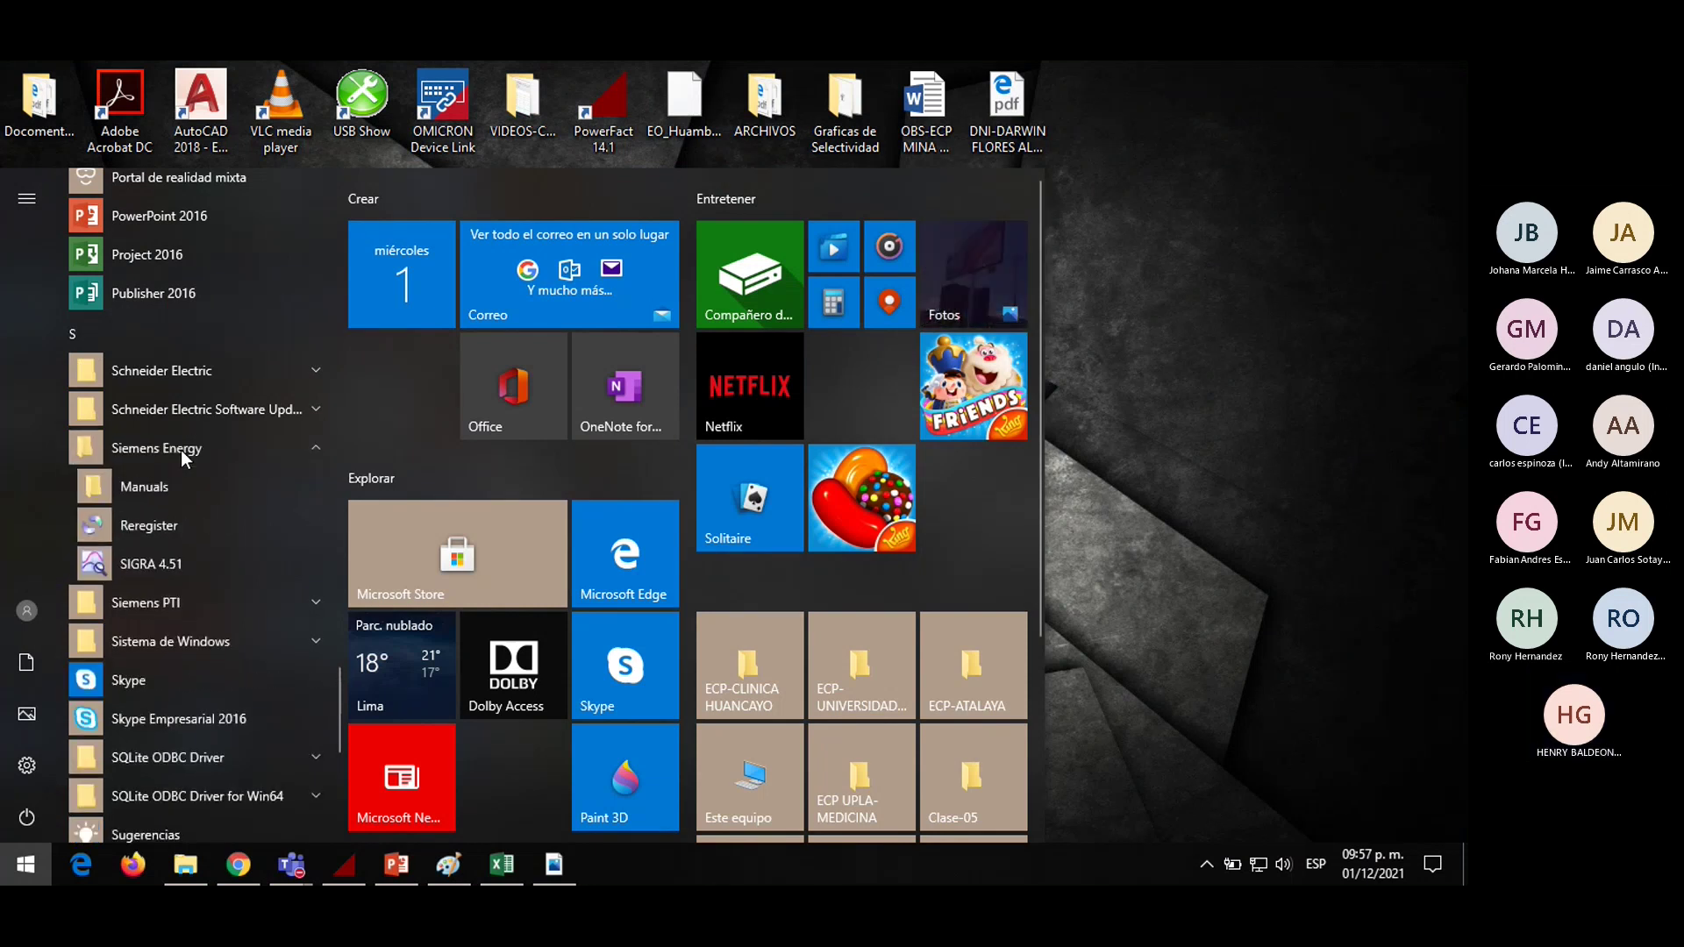
click(159, 568)
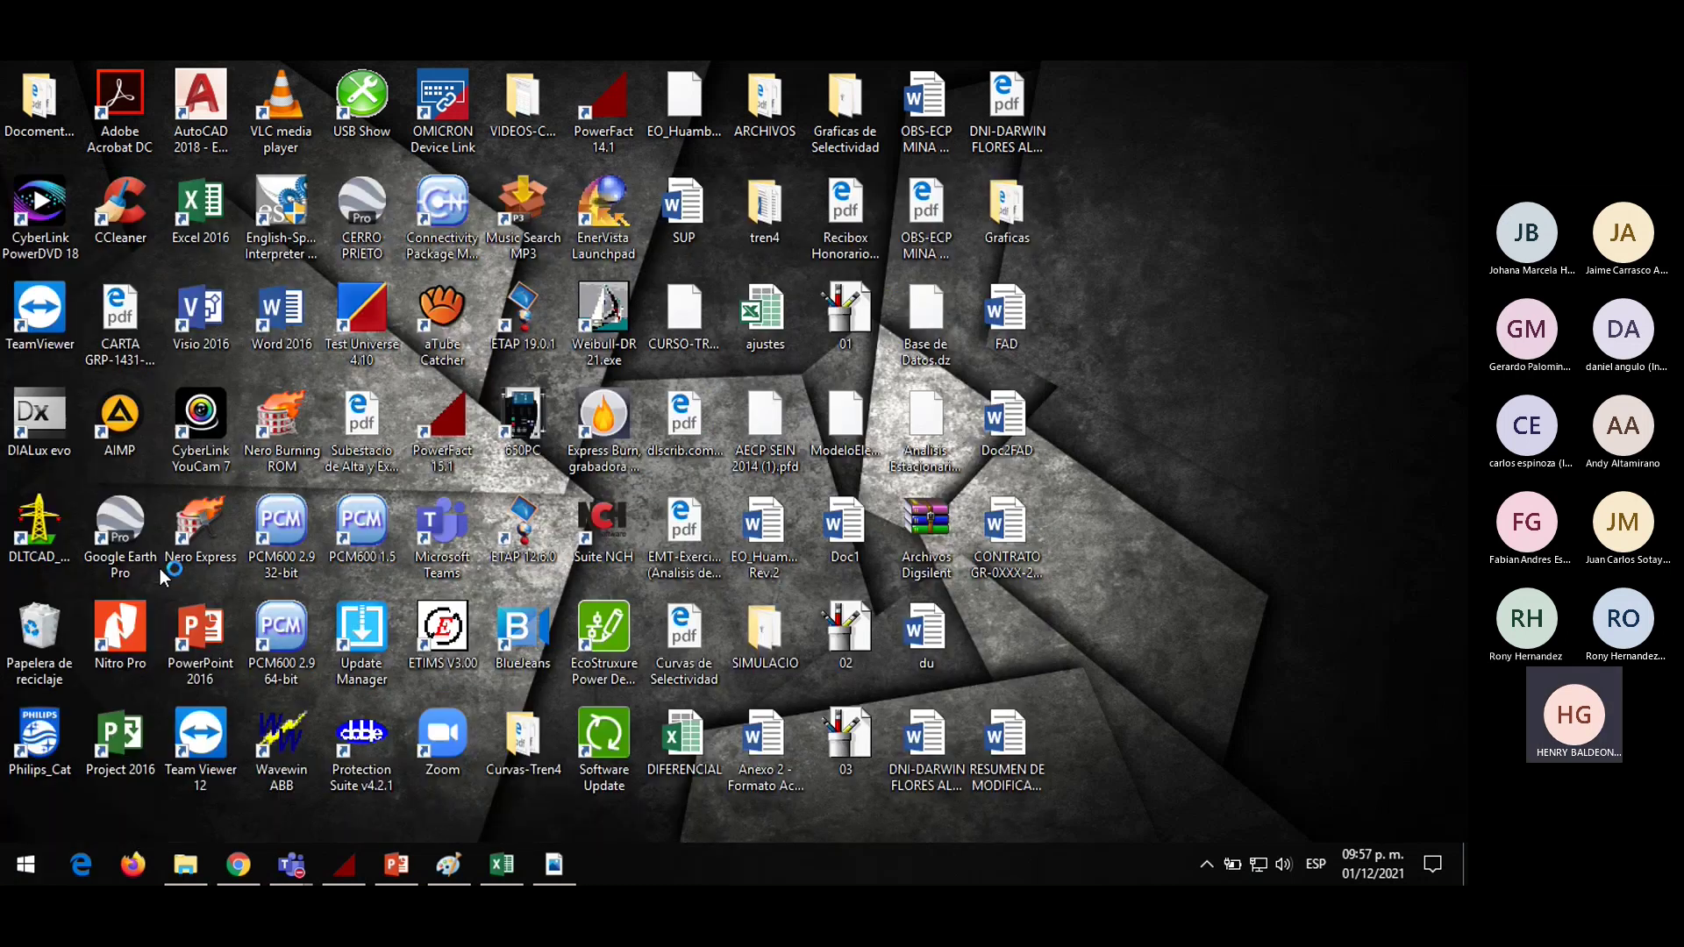
click(1024, 540)
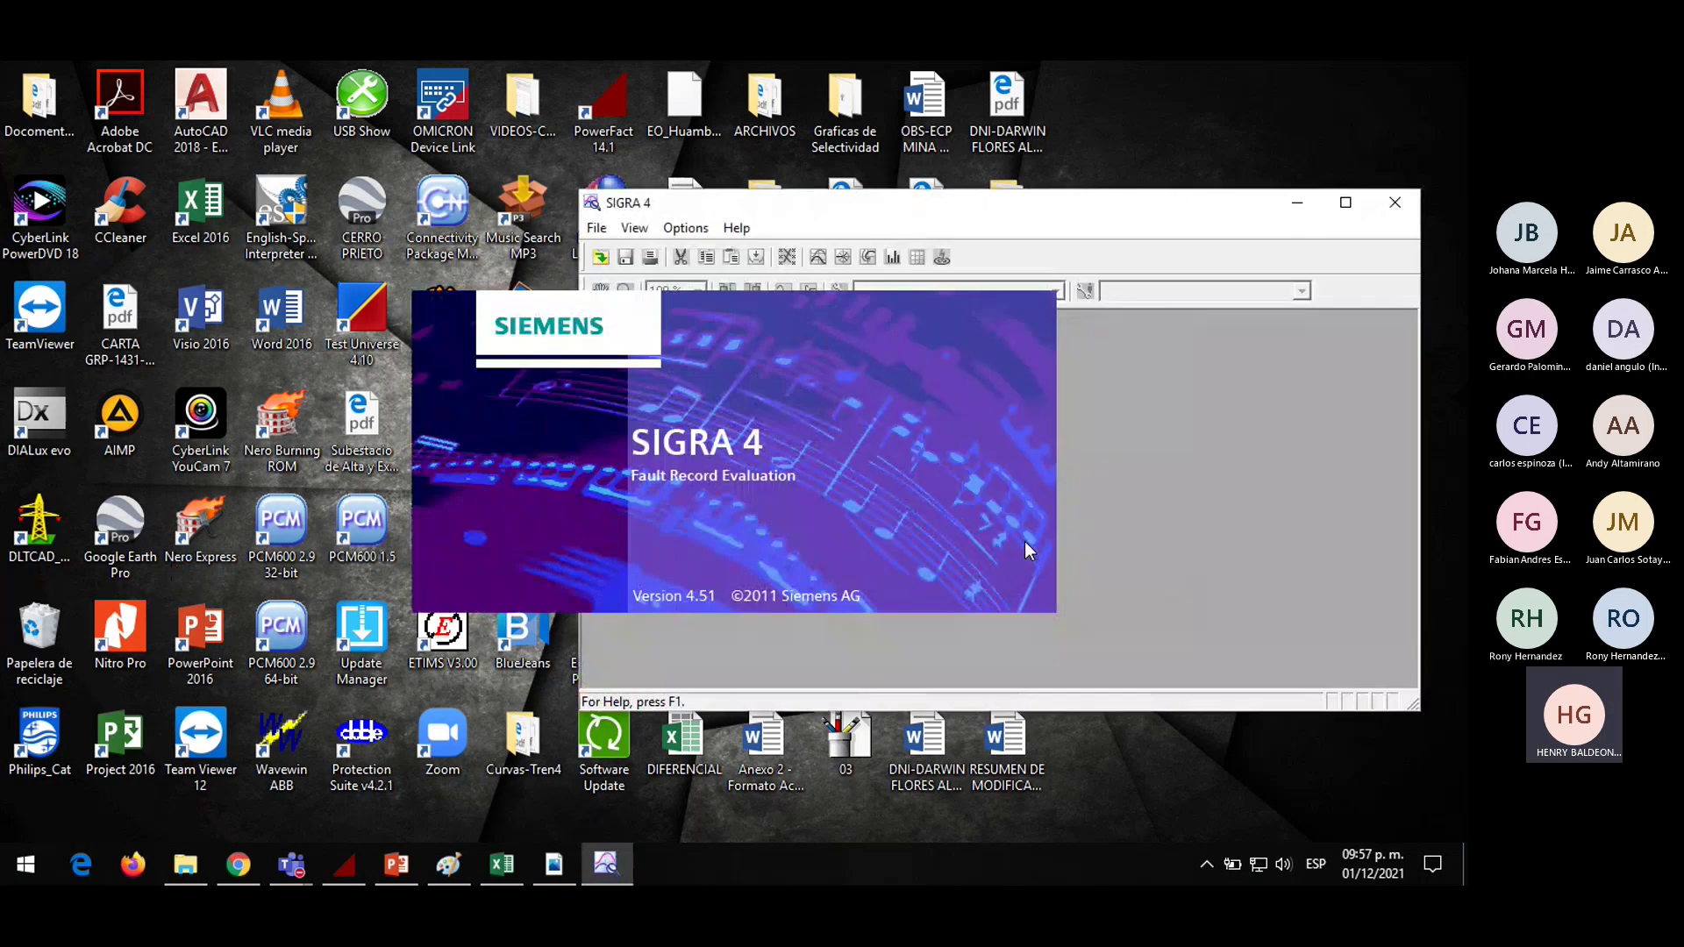
click(1345, 202)
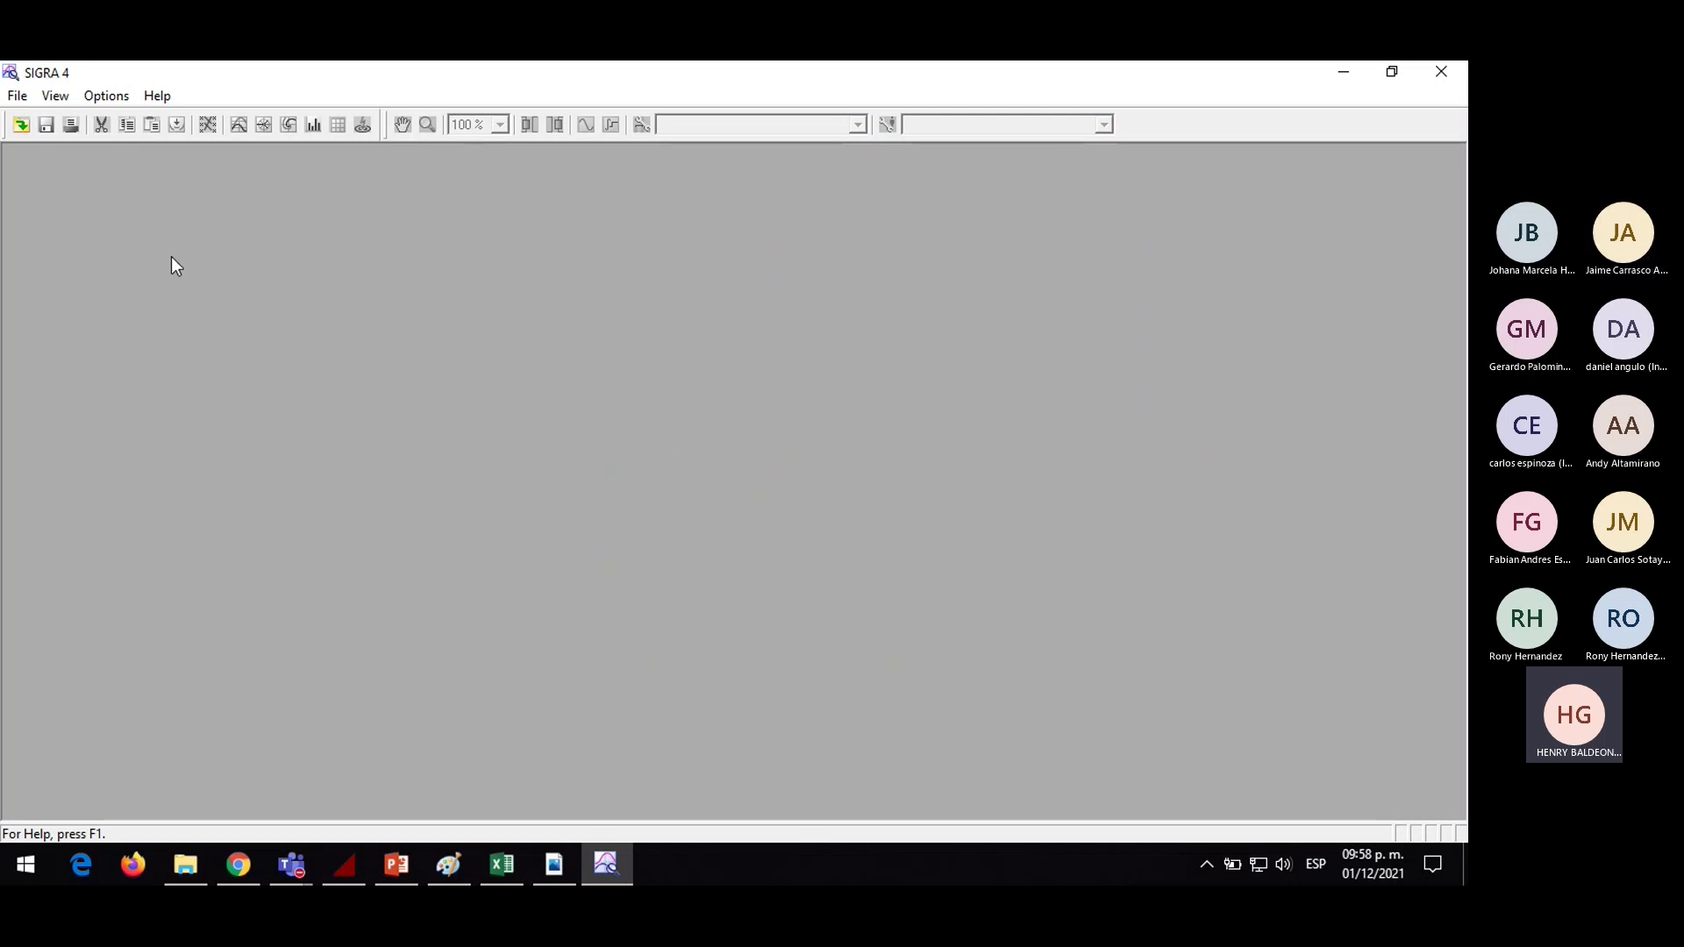
Open the OSC079 fault record from Analisis de CortoCircuito, Fallas, fases in the CURSO DE ANALISIS DE ESTADO ESTACIONARIO folder under CURSO DIGSILENT
click(13, 99)
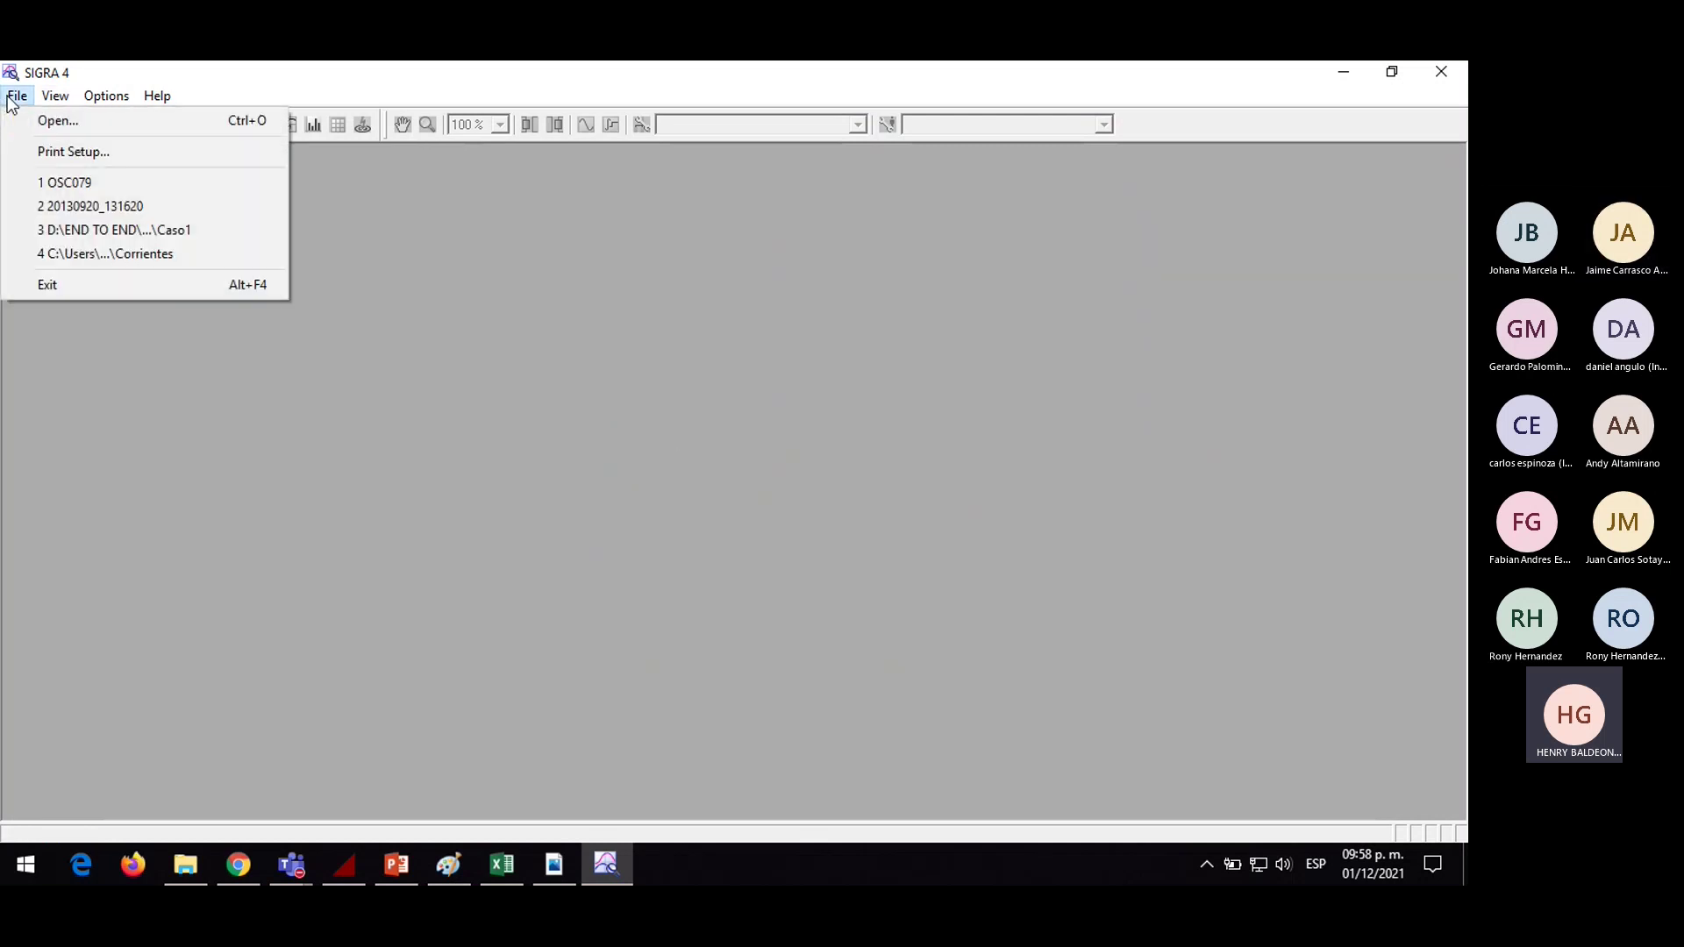
click(48, 120)
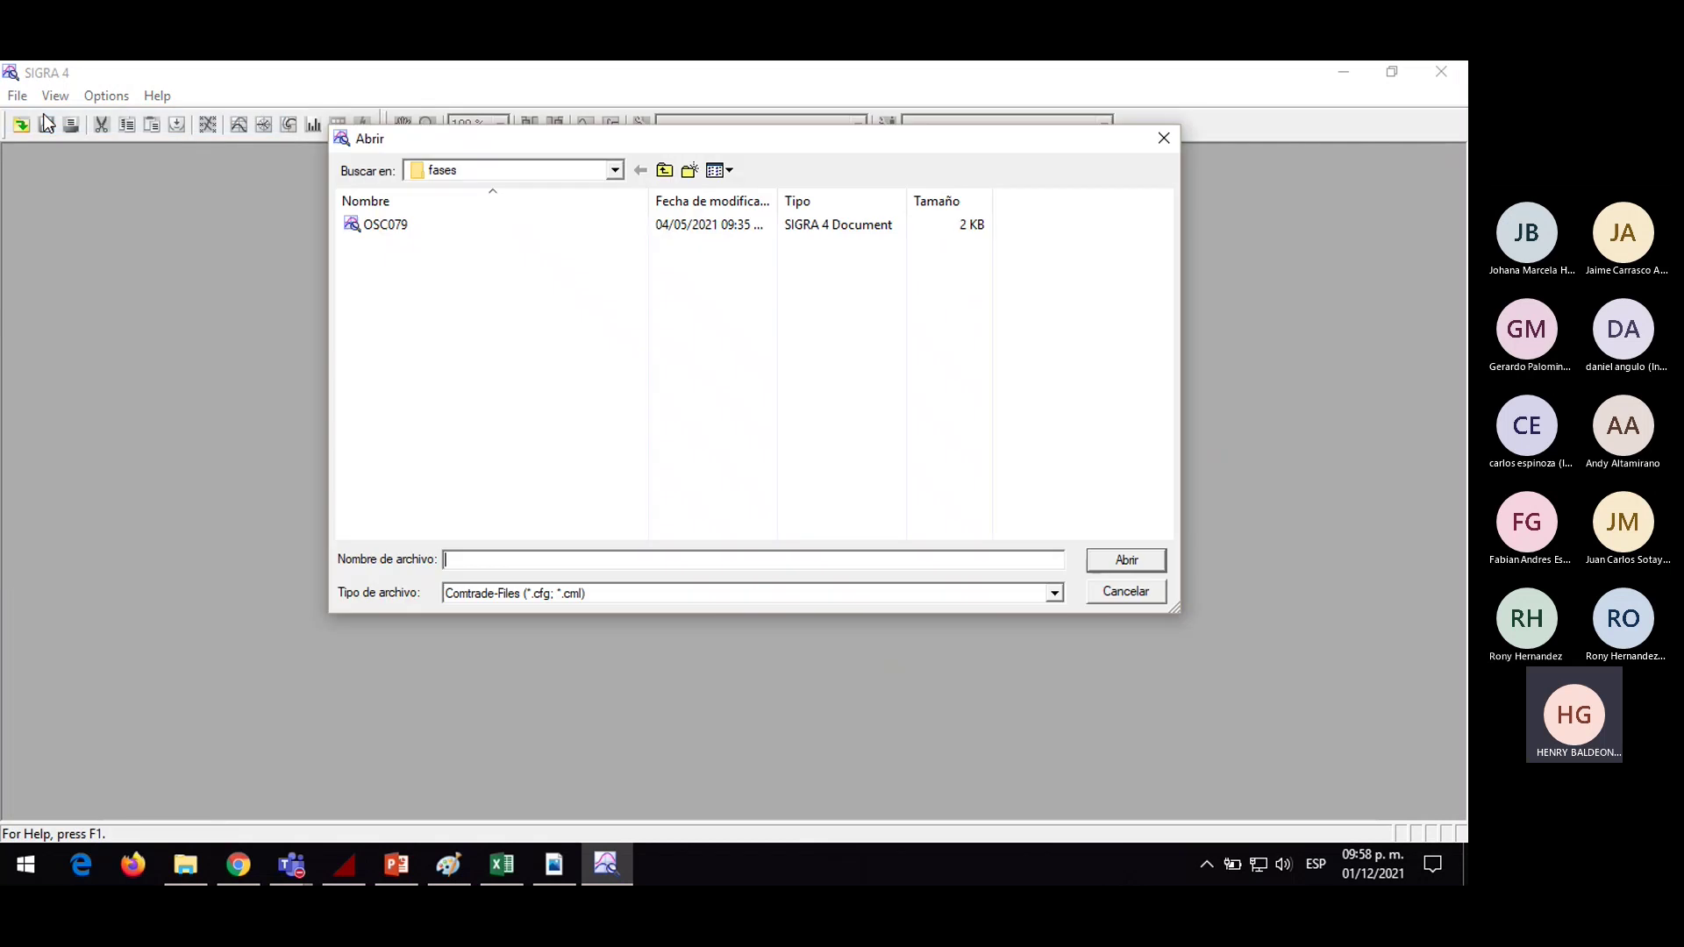
click(614, 171)
click(613, 171)
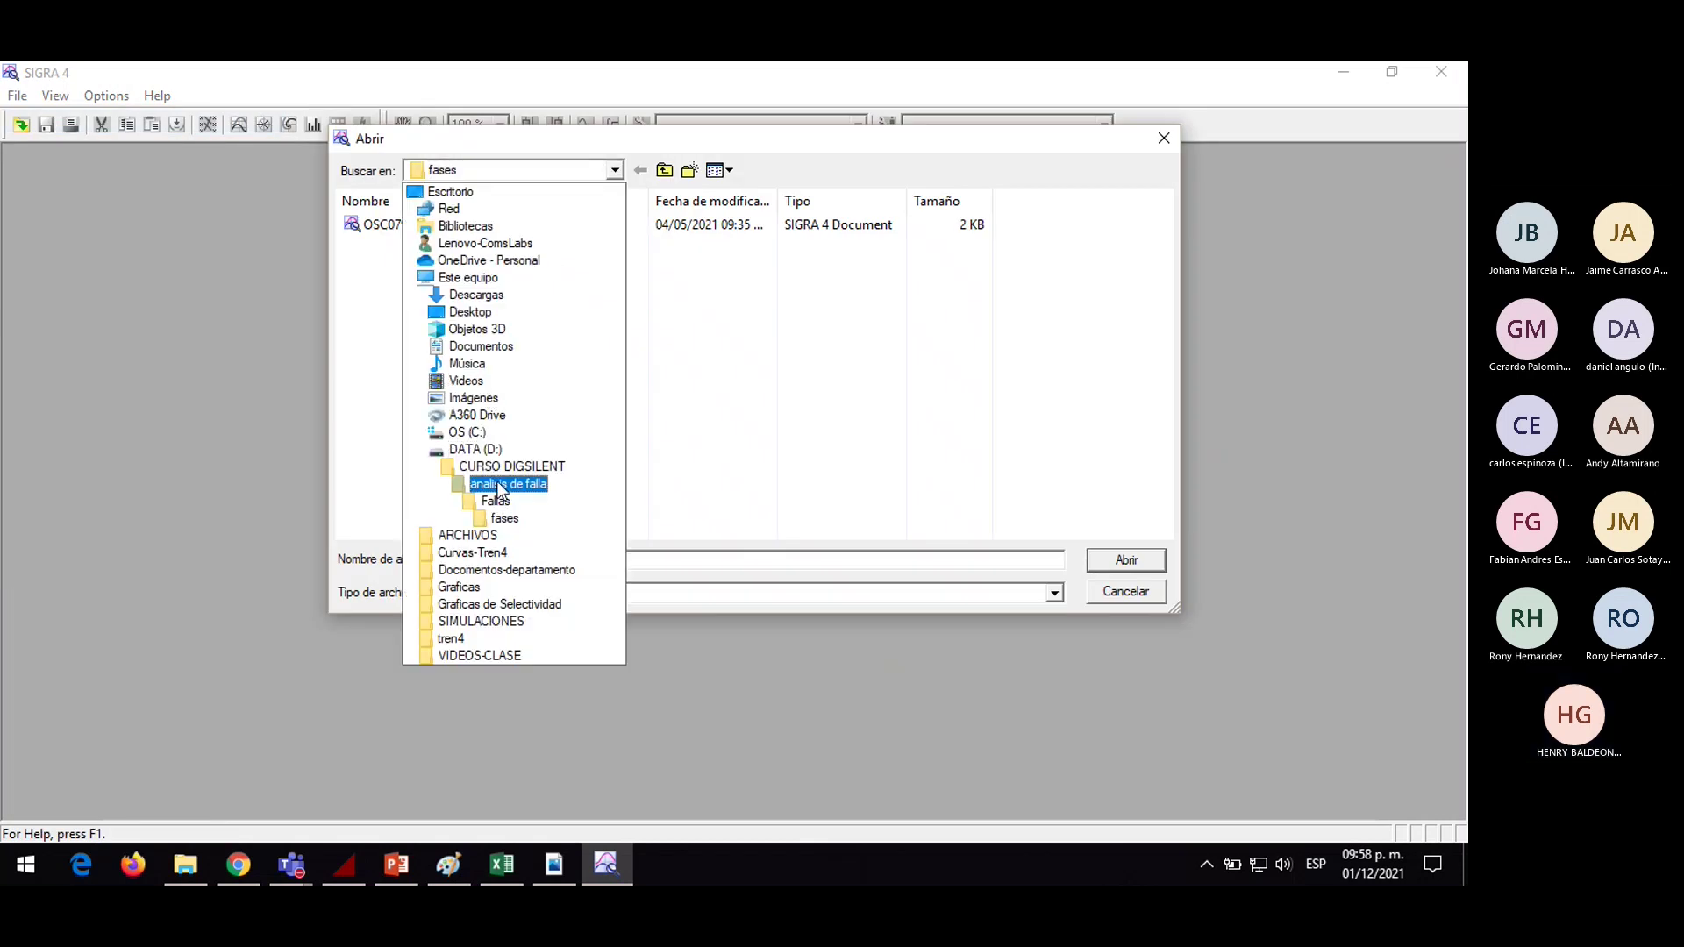
click(500, 485)
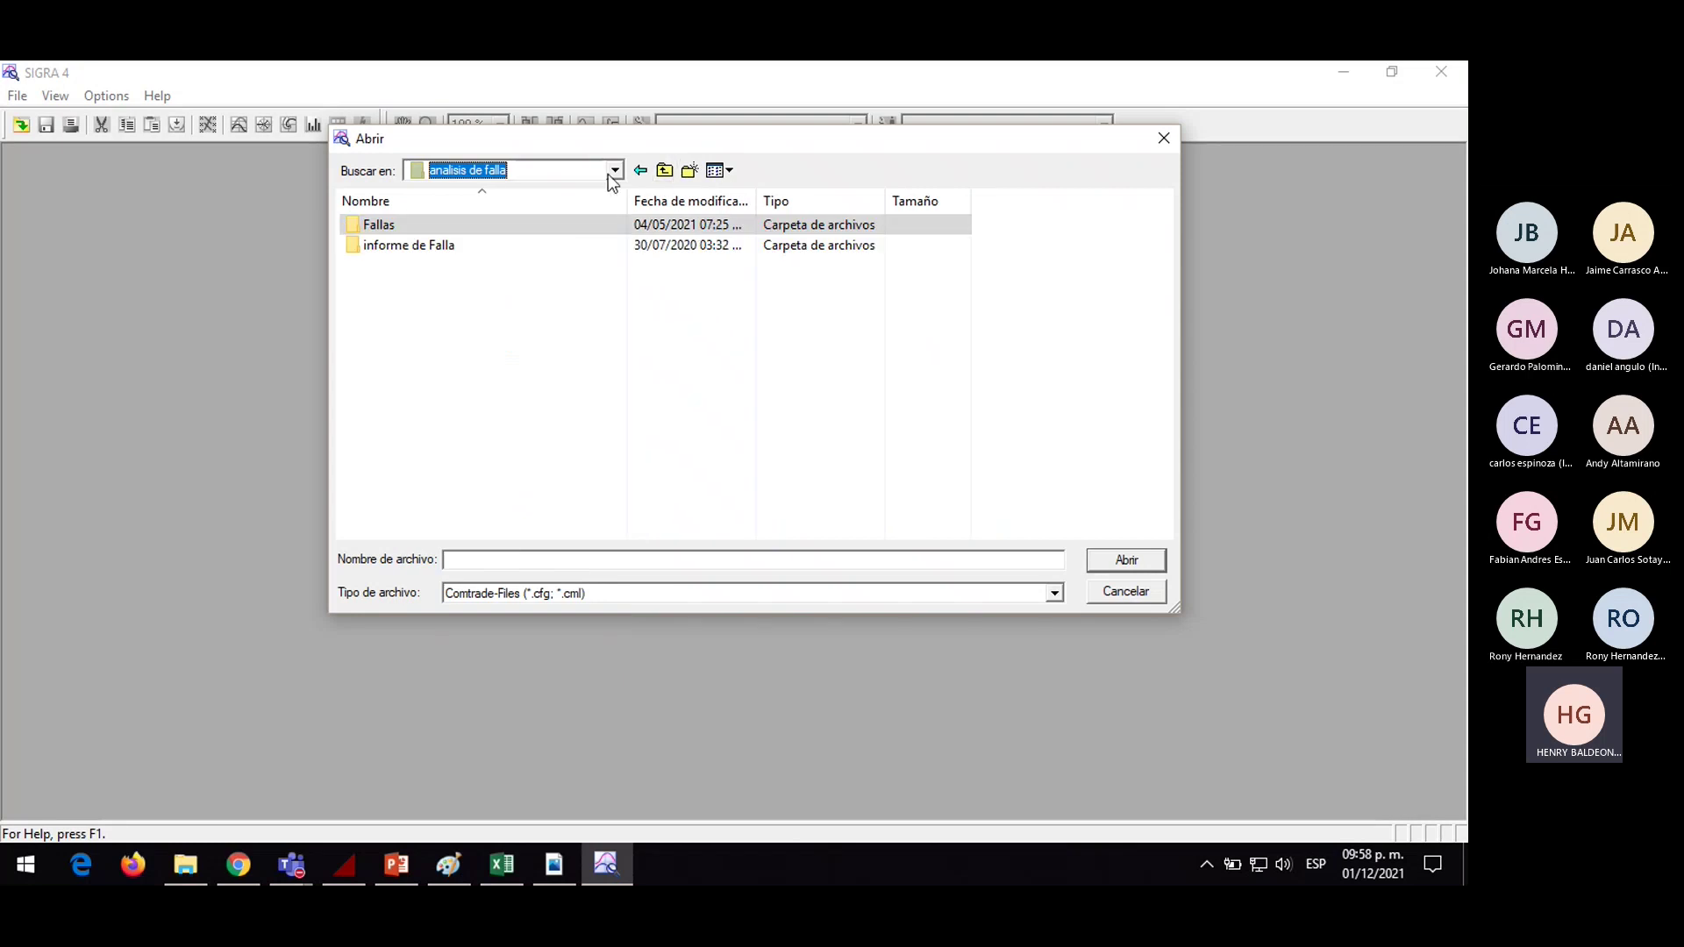
click(614, 171)
click(513, 472)
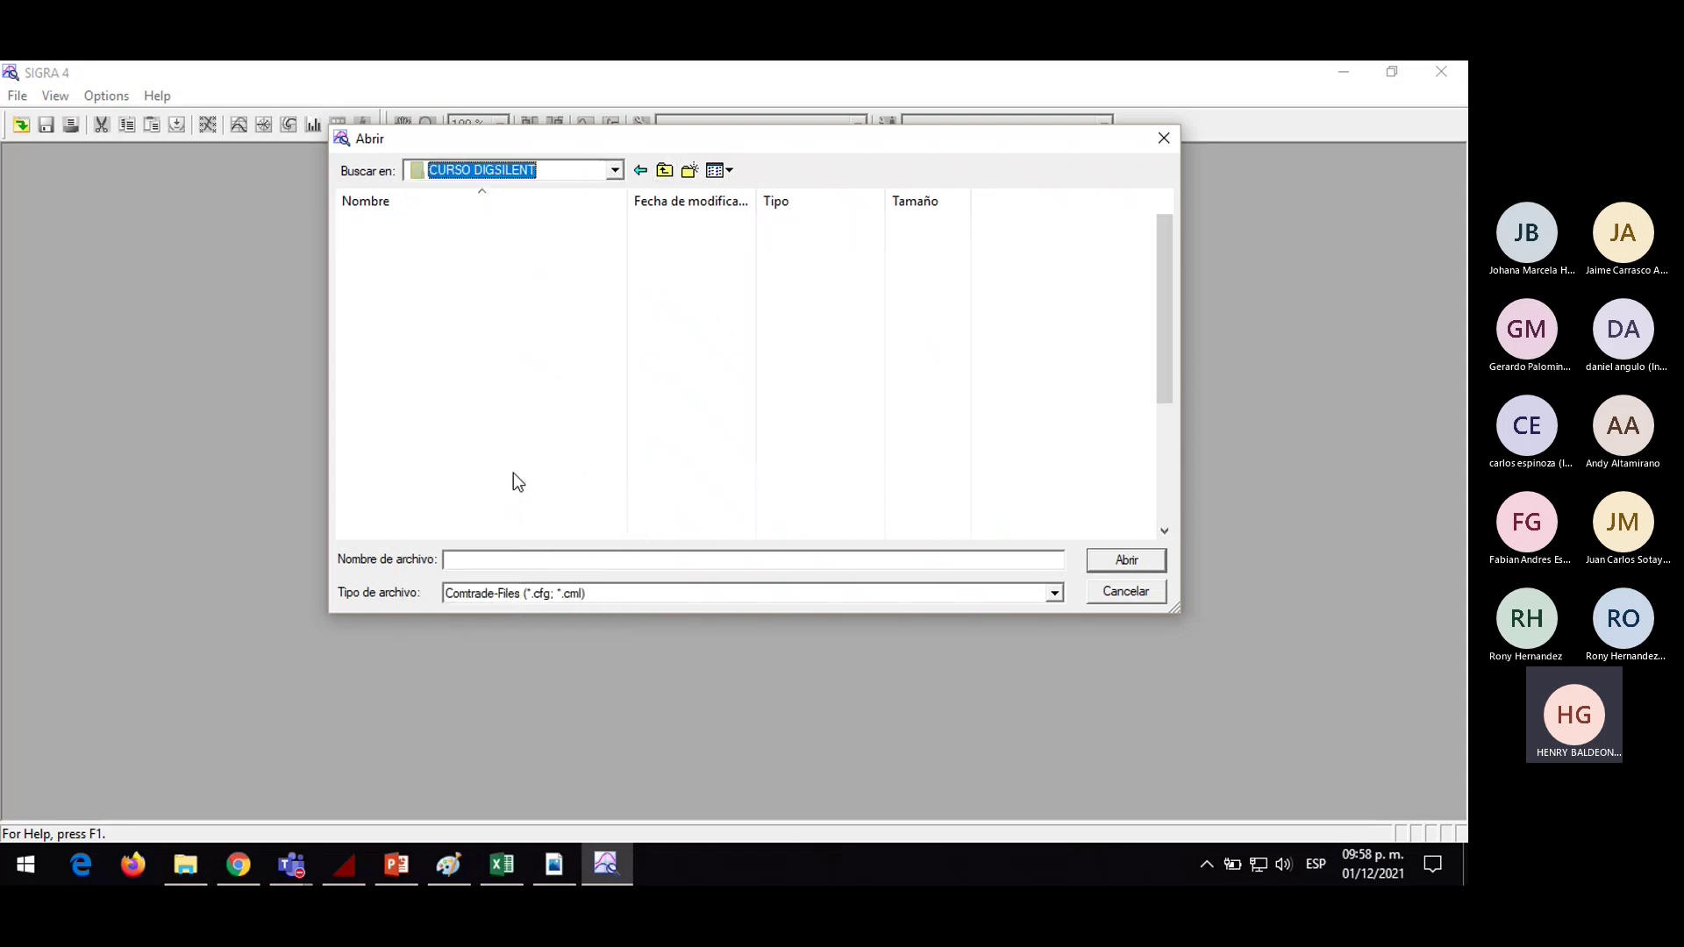
double_click(490, 307)
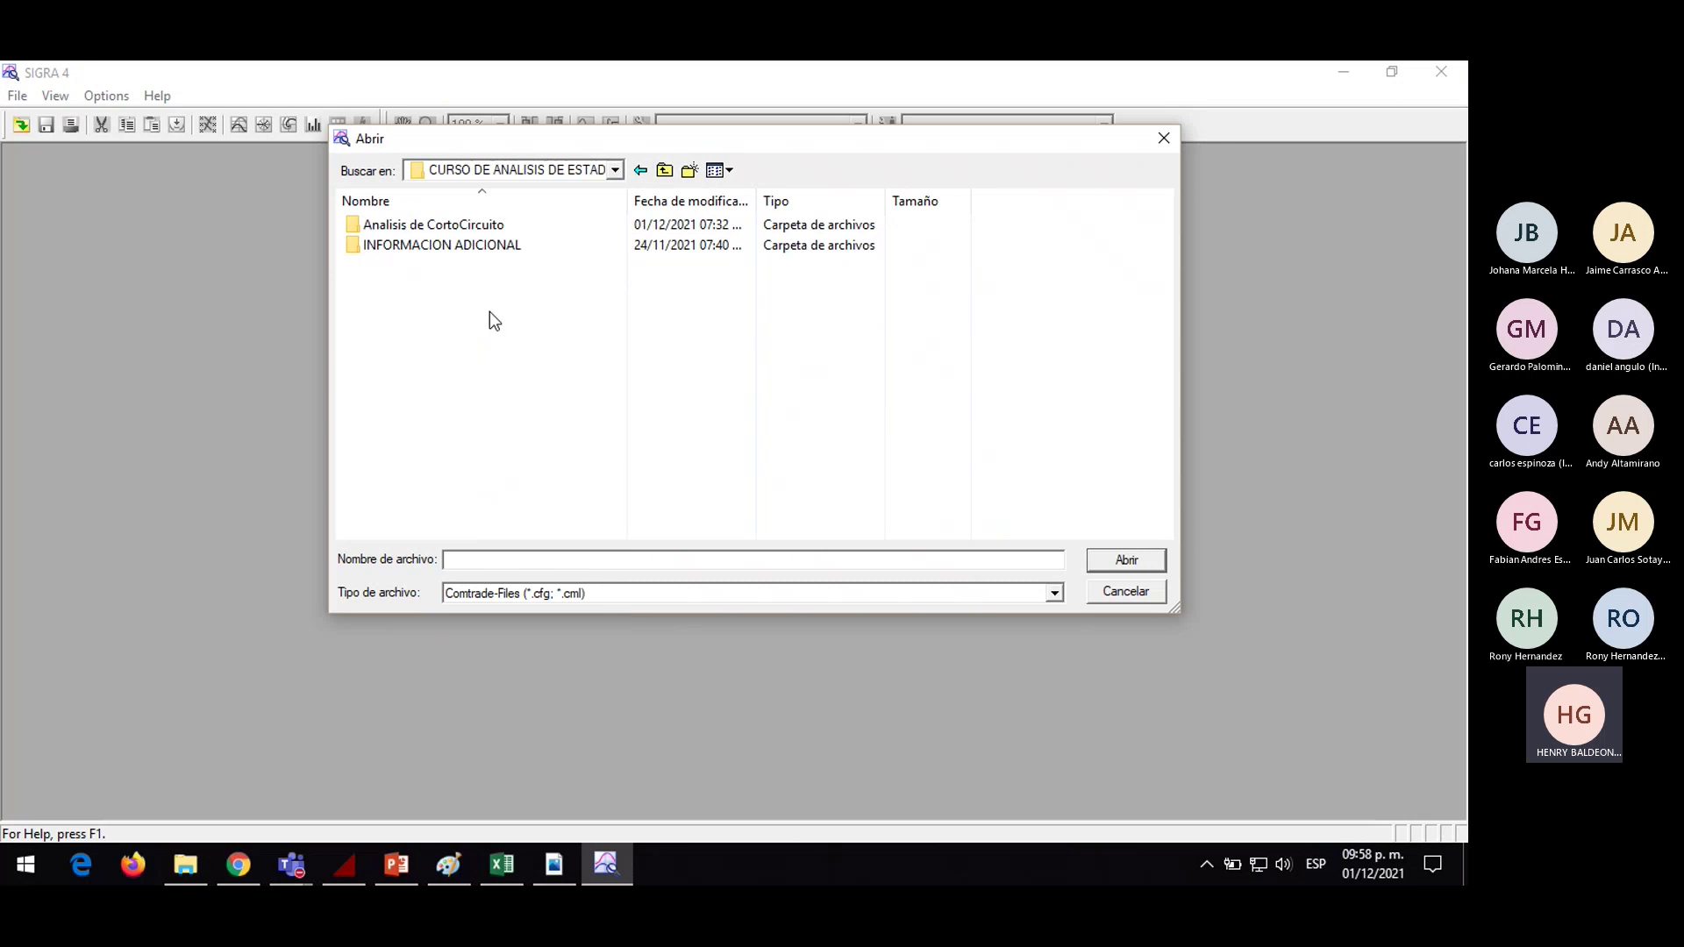
double_click(486, 226)
double_click(375, 228)
double_click(377, 226)
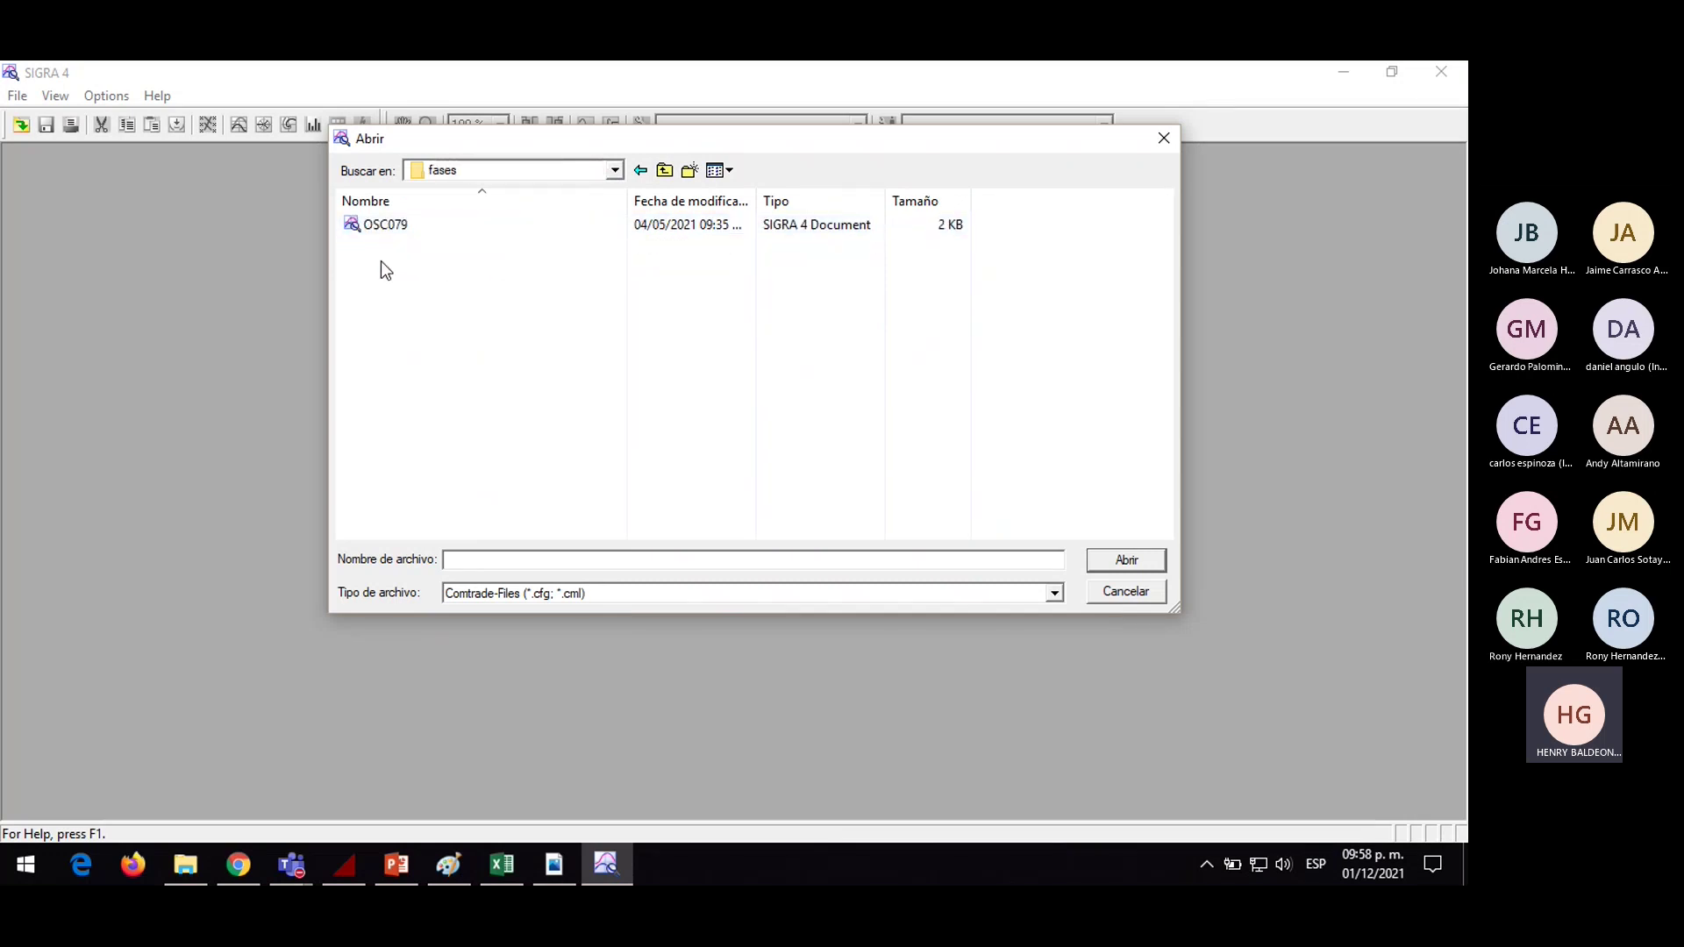
double_click(390, 226)
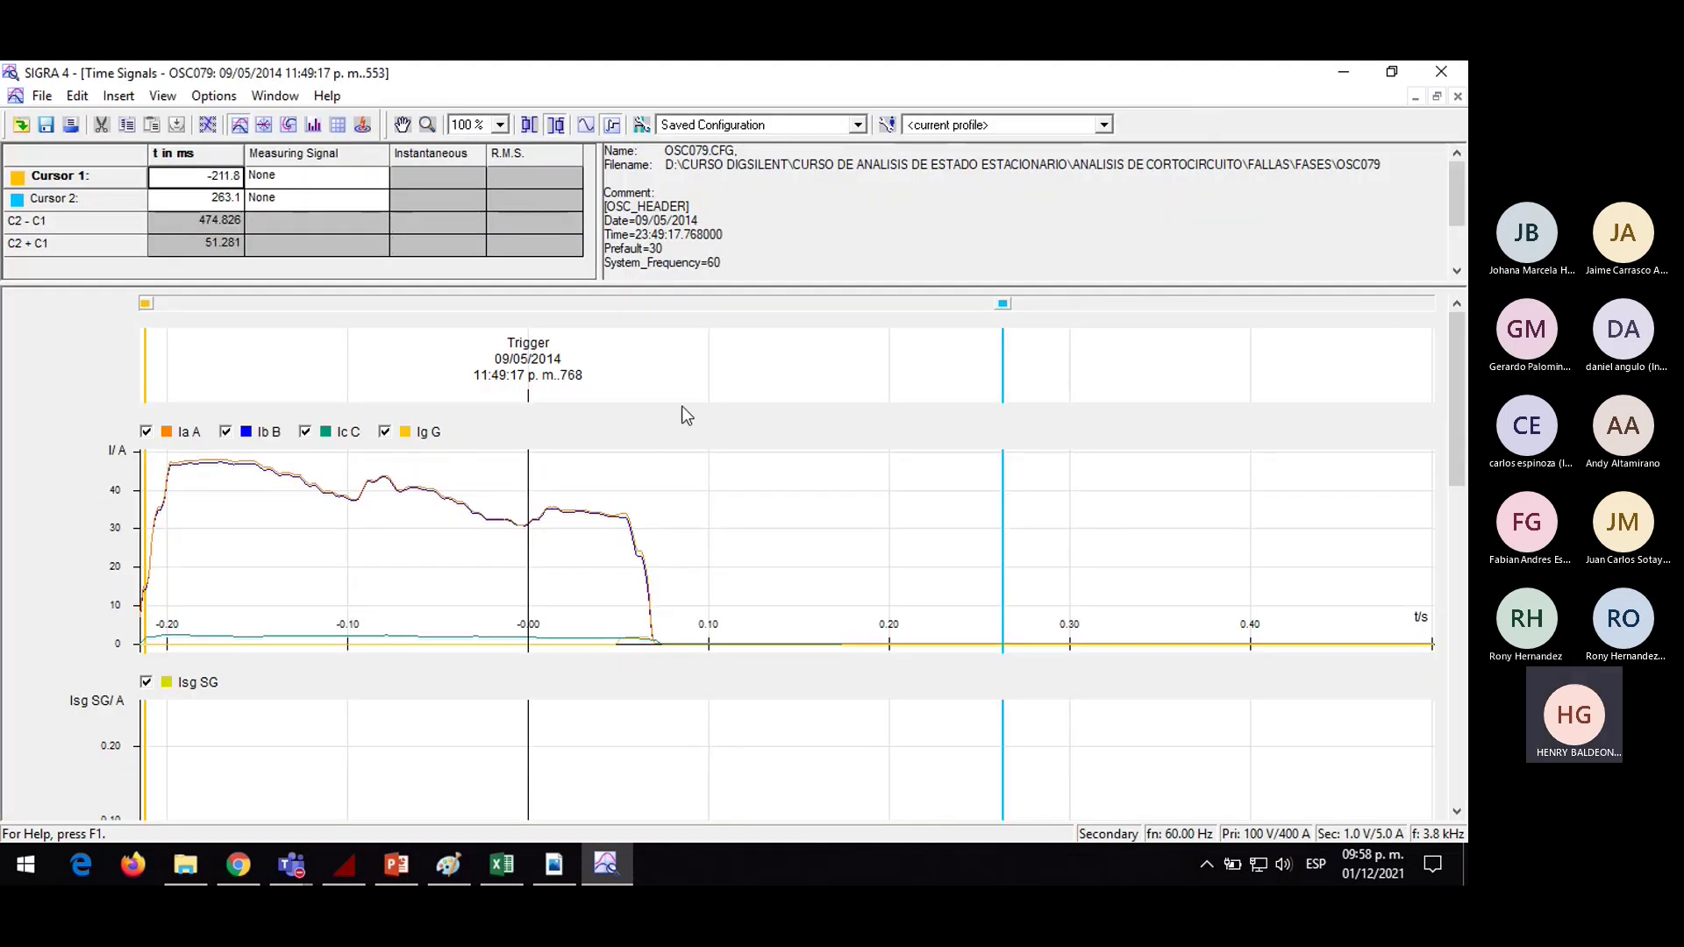
Switch the time signals from R.M.S. to instantaneous values and look over the phase current and Isg SG diagrams
drag(1462, 352, 1444, 321)
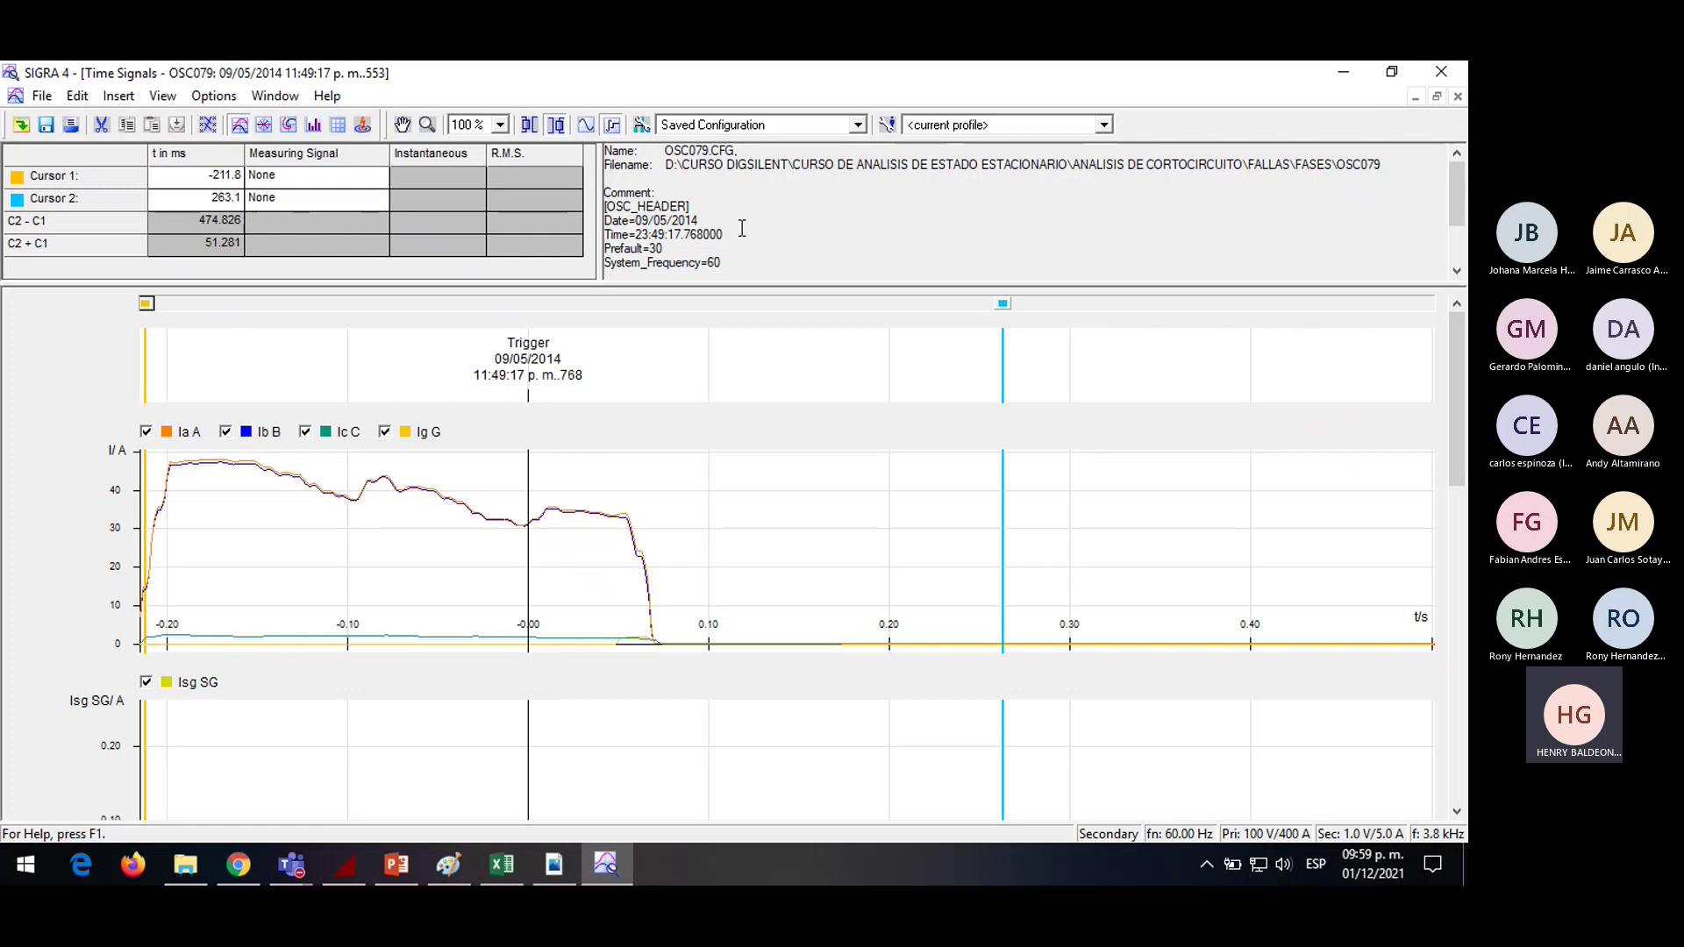
click(587, 127)
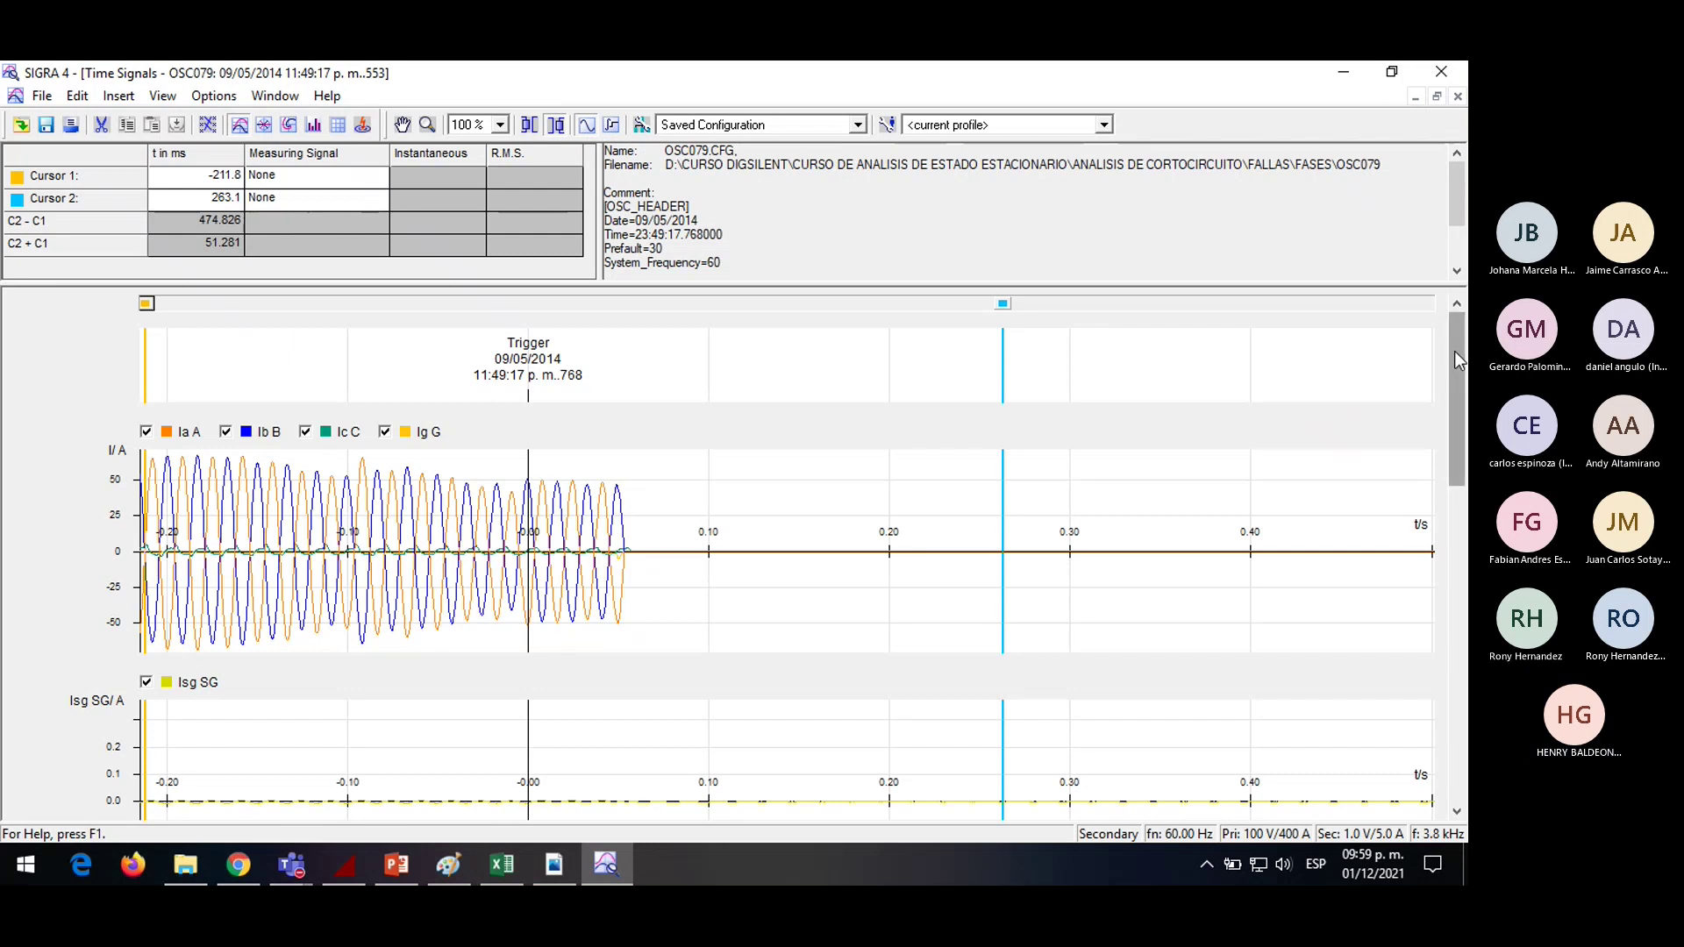
drag(1455, 348, 1439, 390)
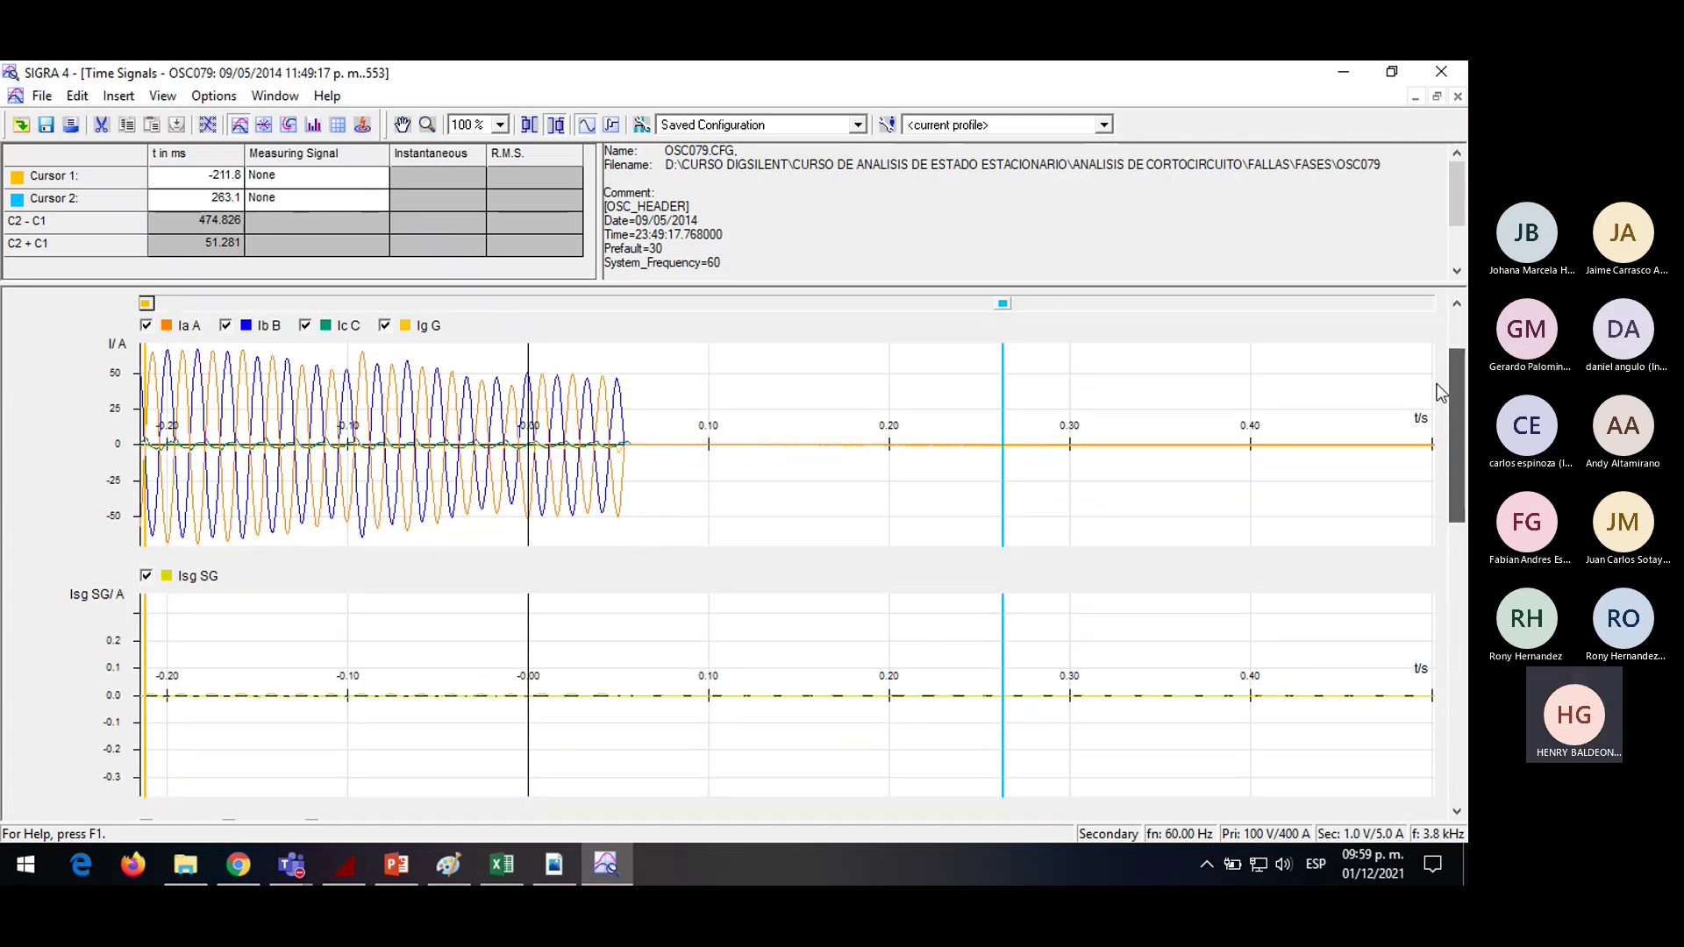
drag(1437, 382, 1465, 250)
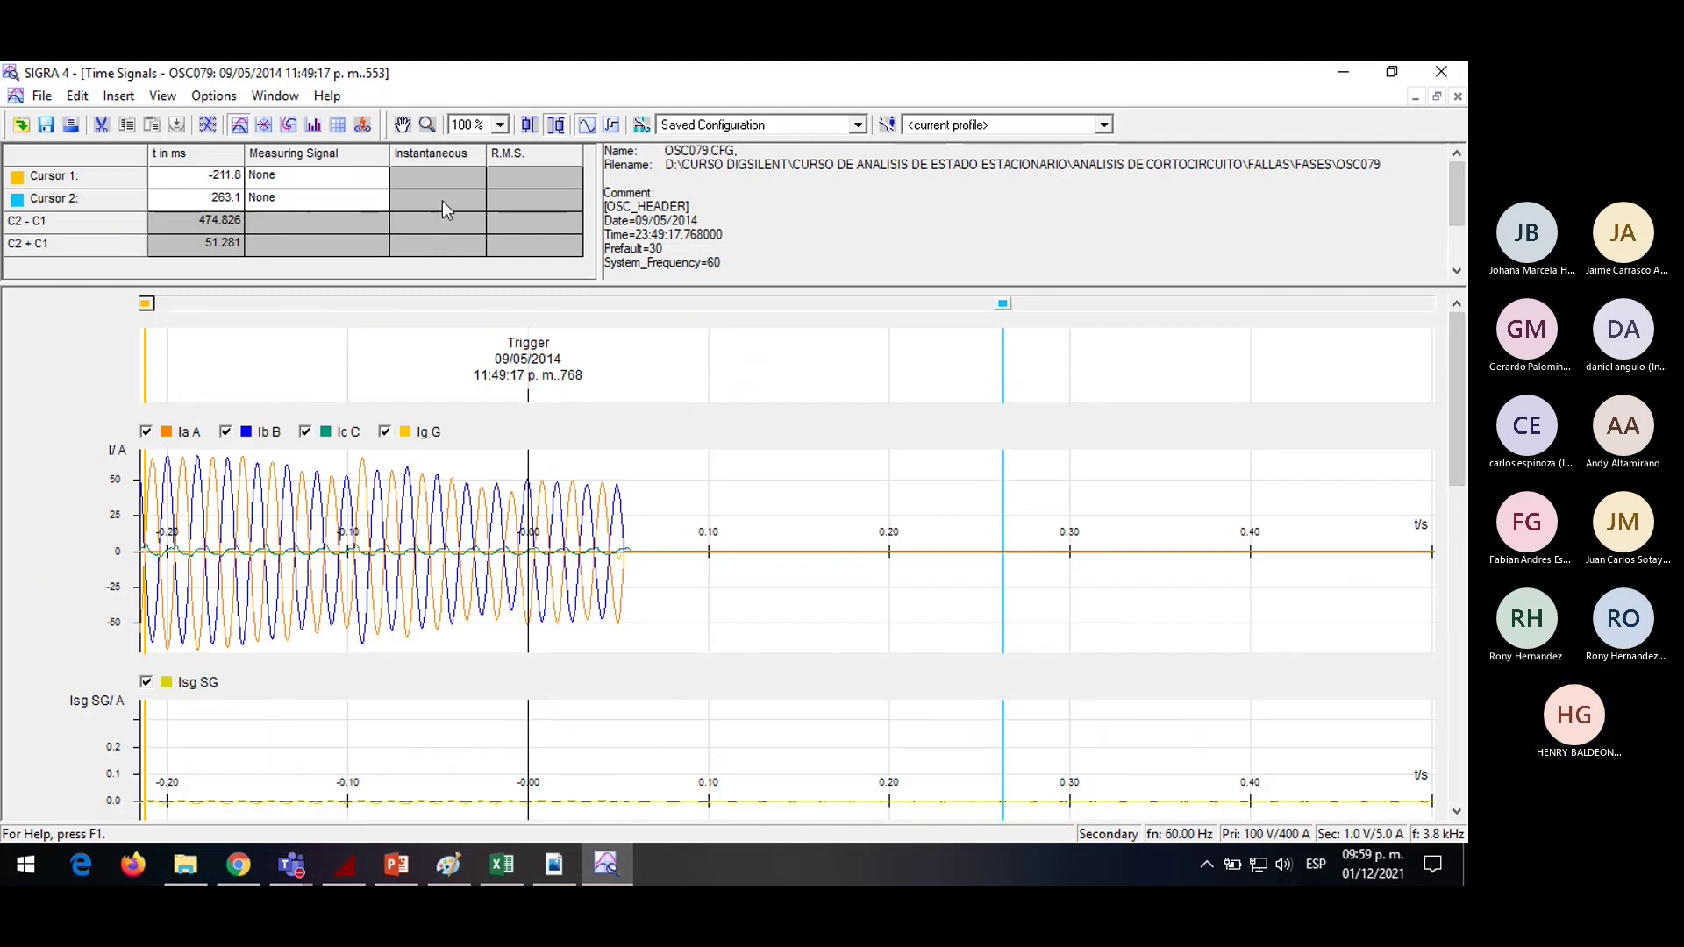
Highlight the Ia A, Ib B, Ic C and Ig G signals one by one in the current diagram to examine their waveforms
click(672, 502)
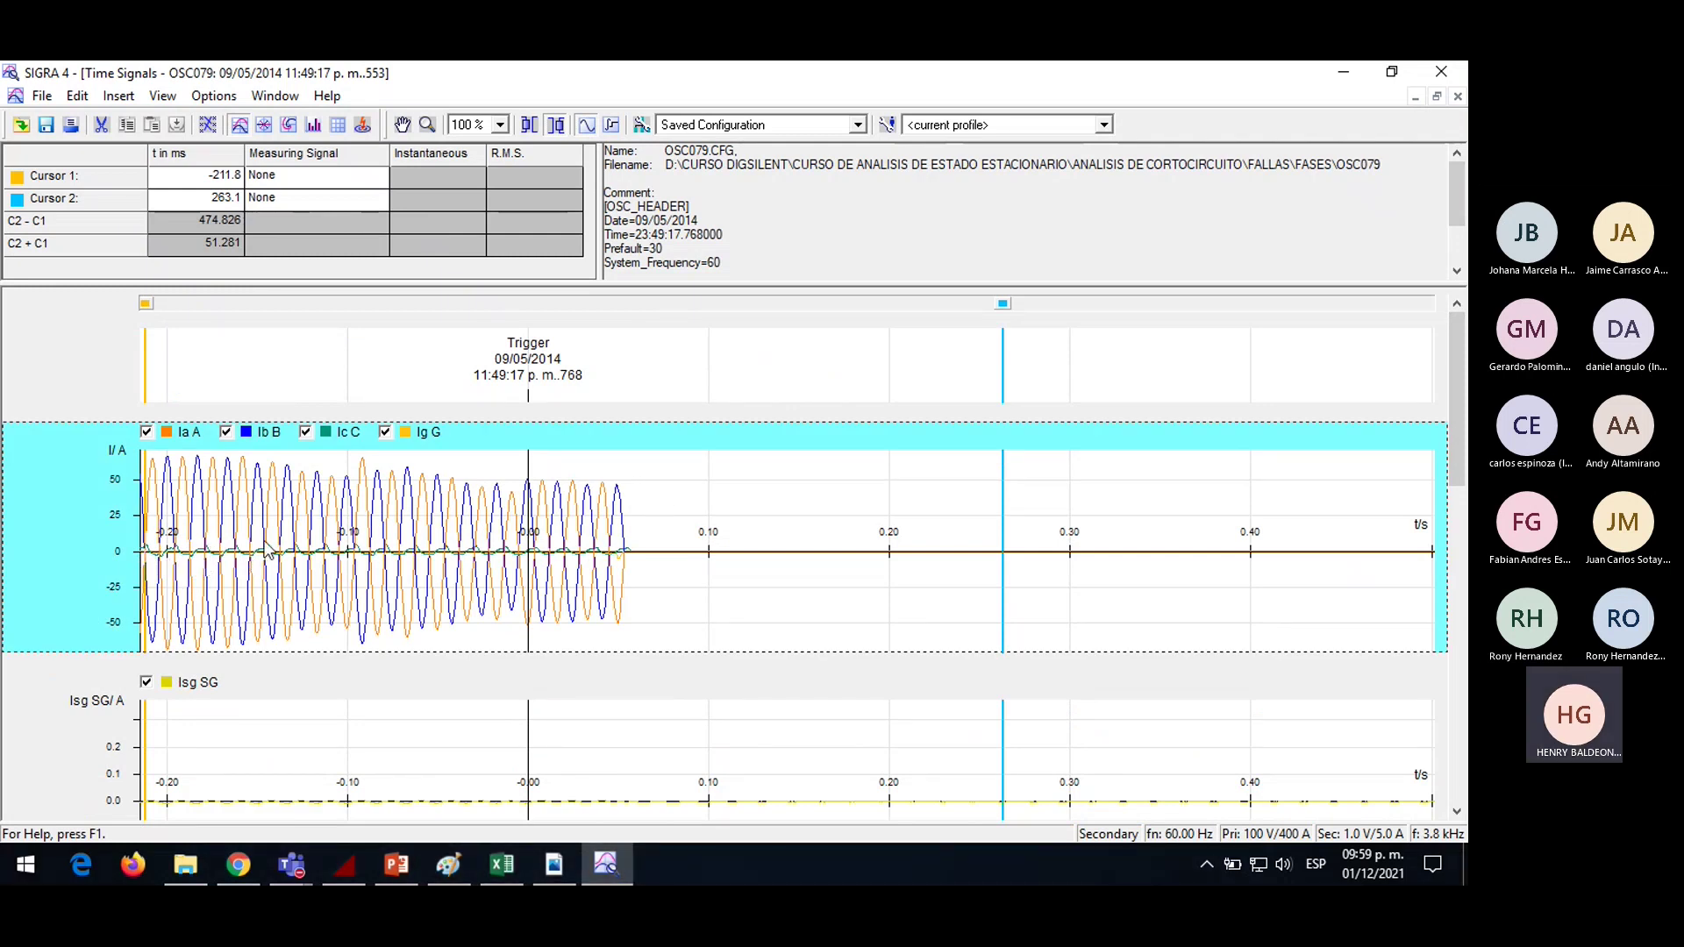
mouse_move(518, 490)
click(169, 439)
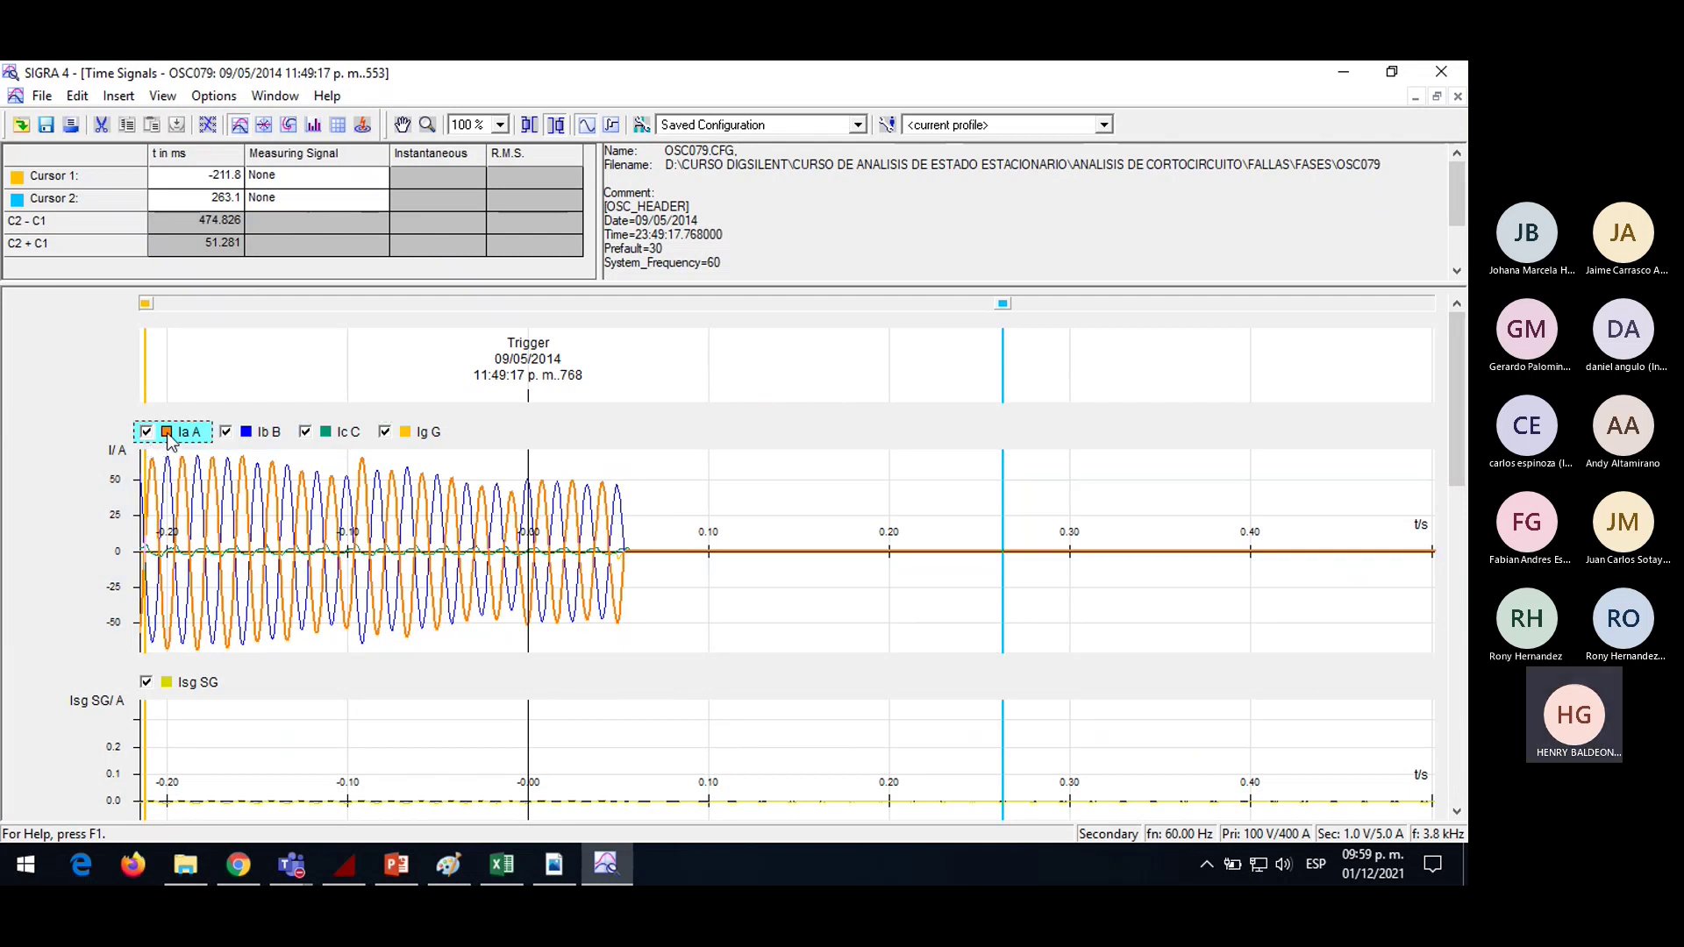
click(249, 440)
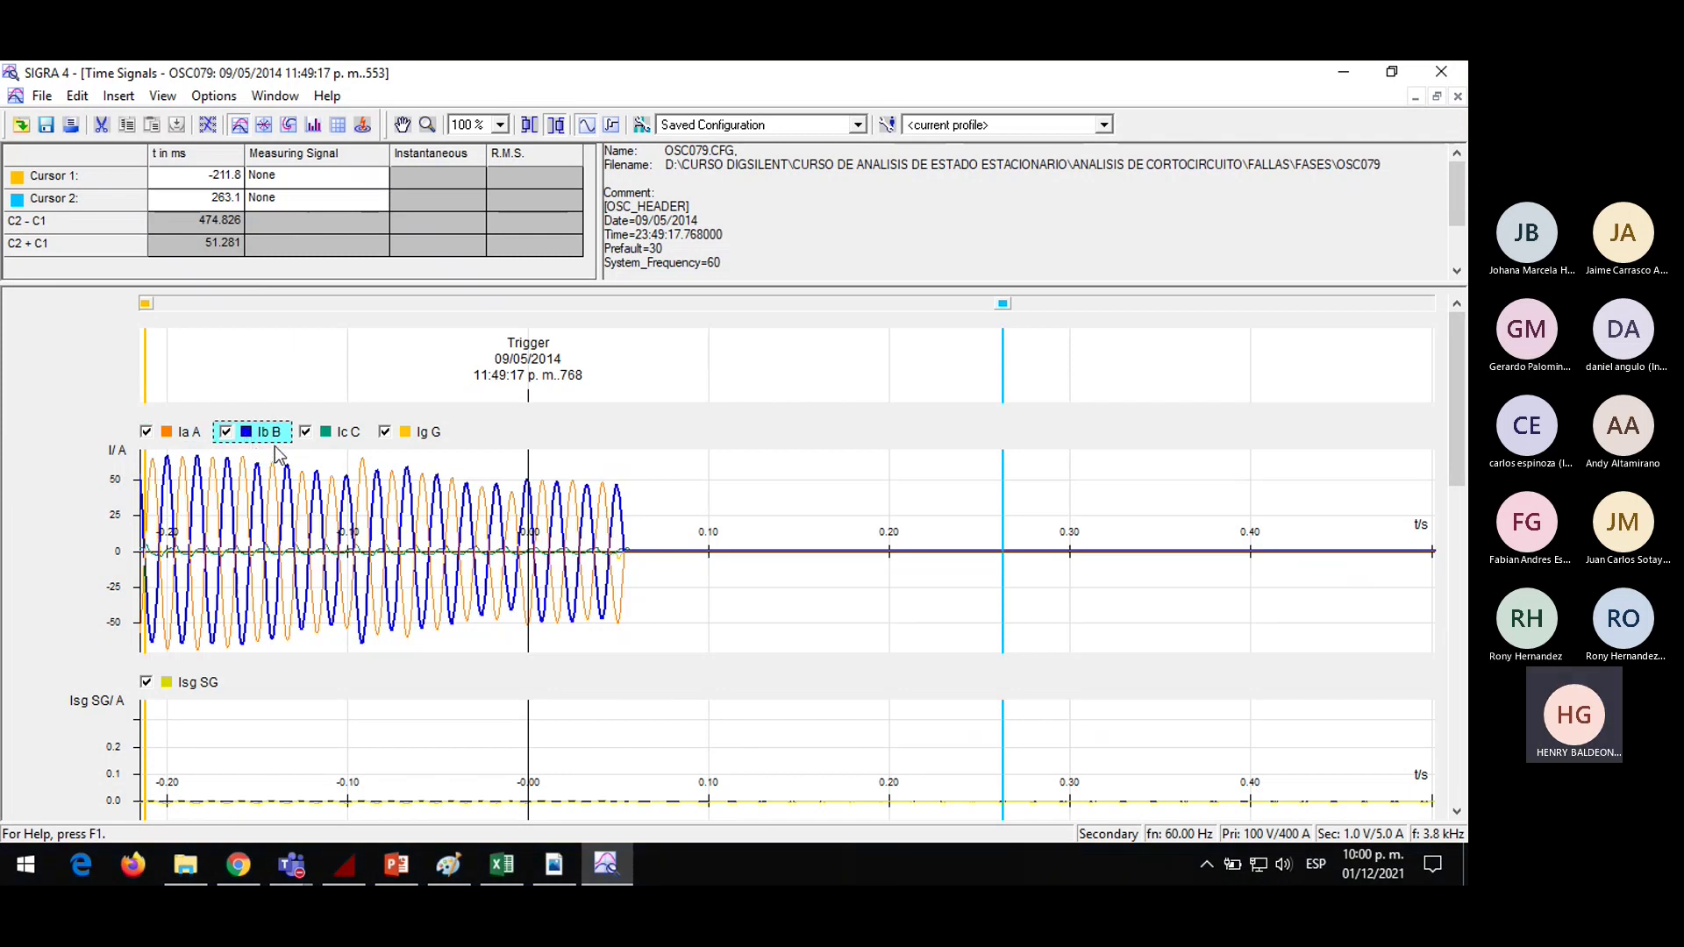
click(326, 443)
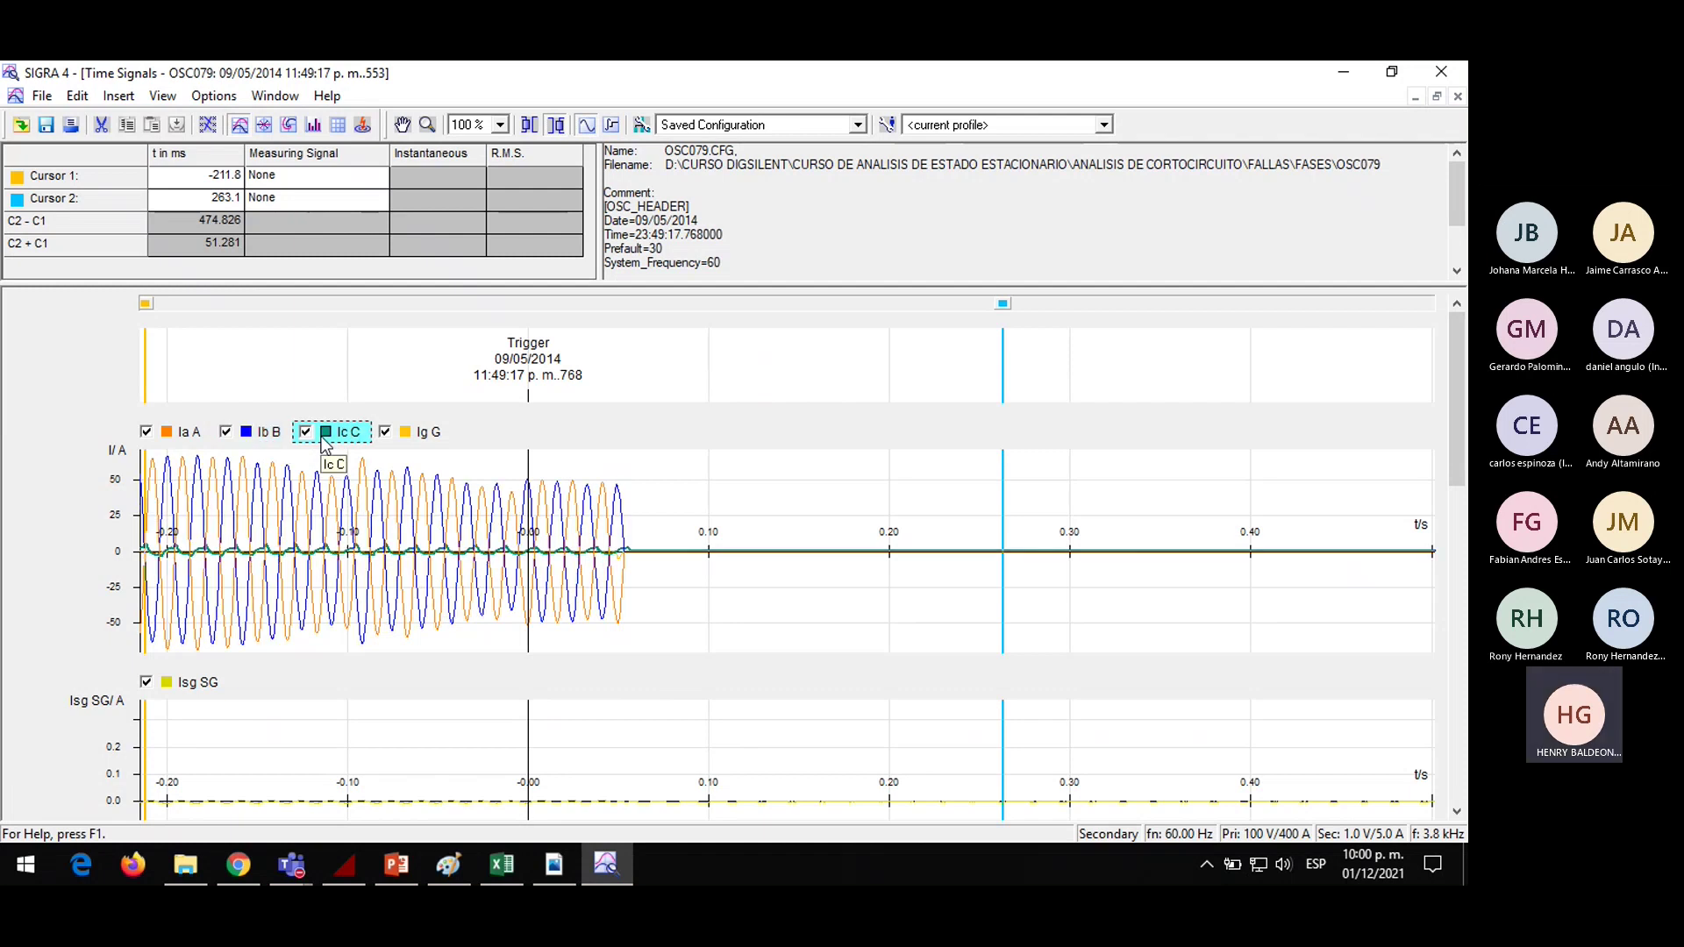
click(407, 435)
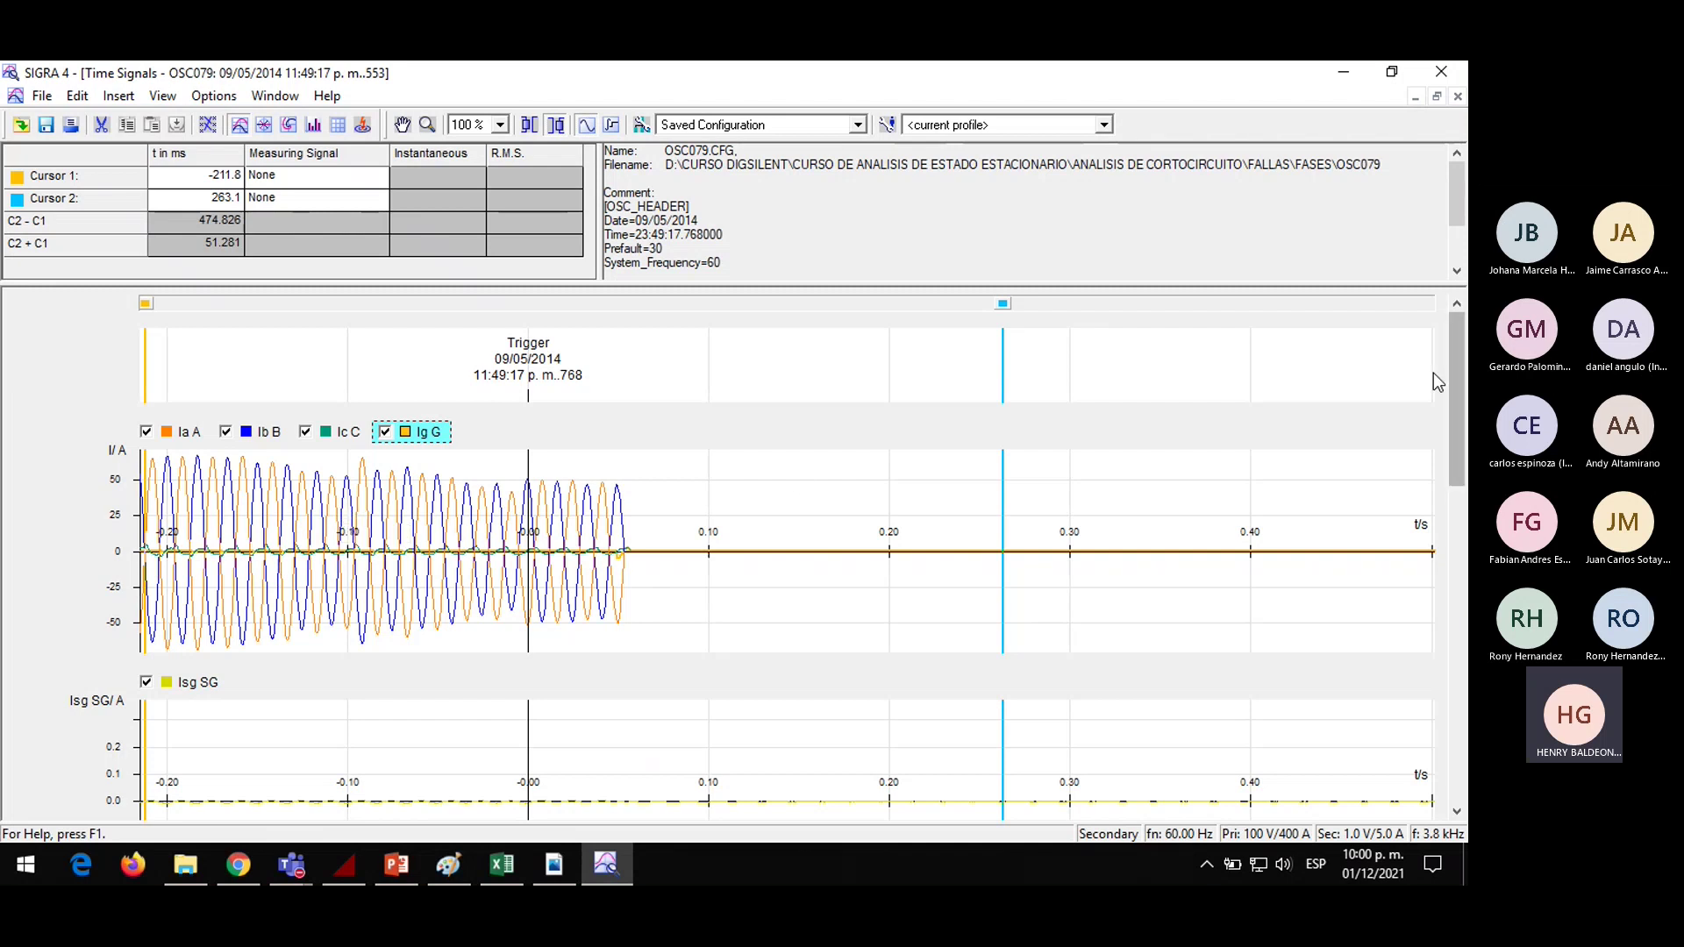
Examine the binary traces below the analog diagrams, highlighting 50/51P TRIP, 50/51G PICKUP, 50/51P PICKUP and PICKUP
drag(1459, 360, 1466, 408)
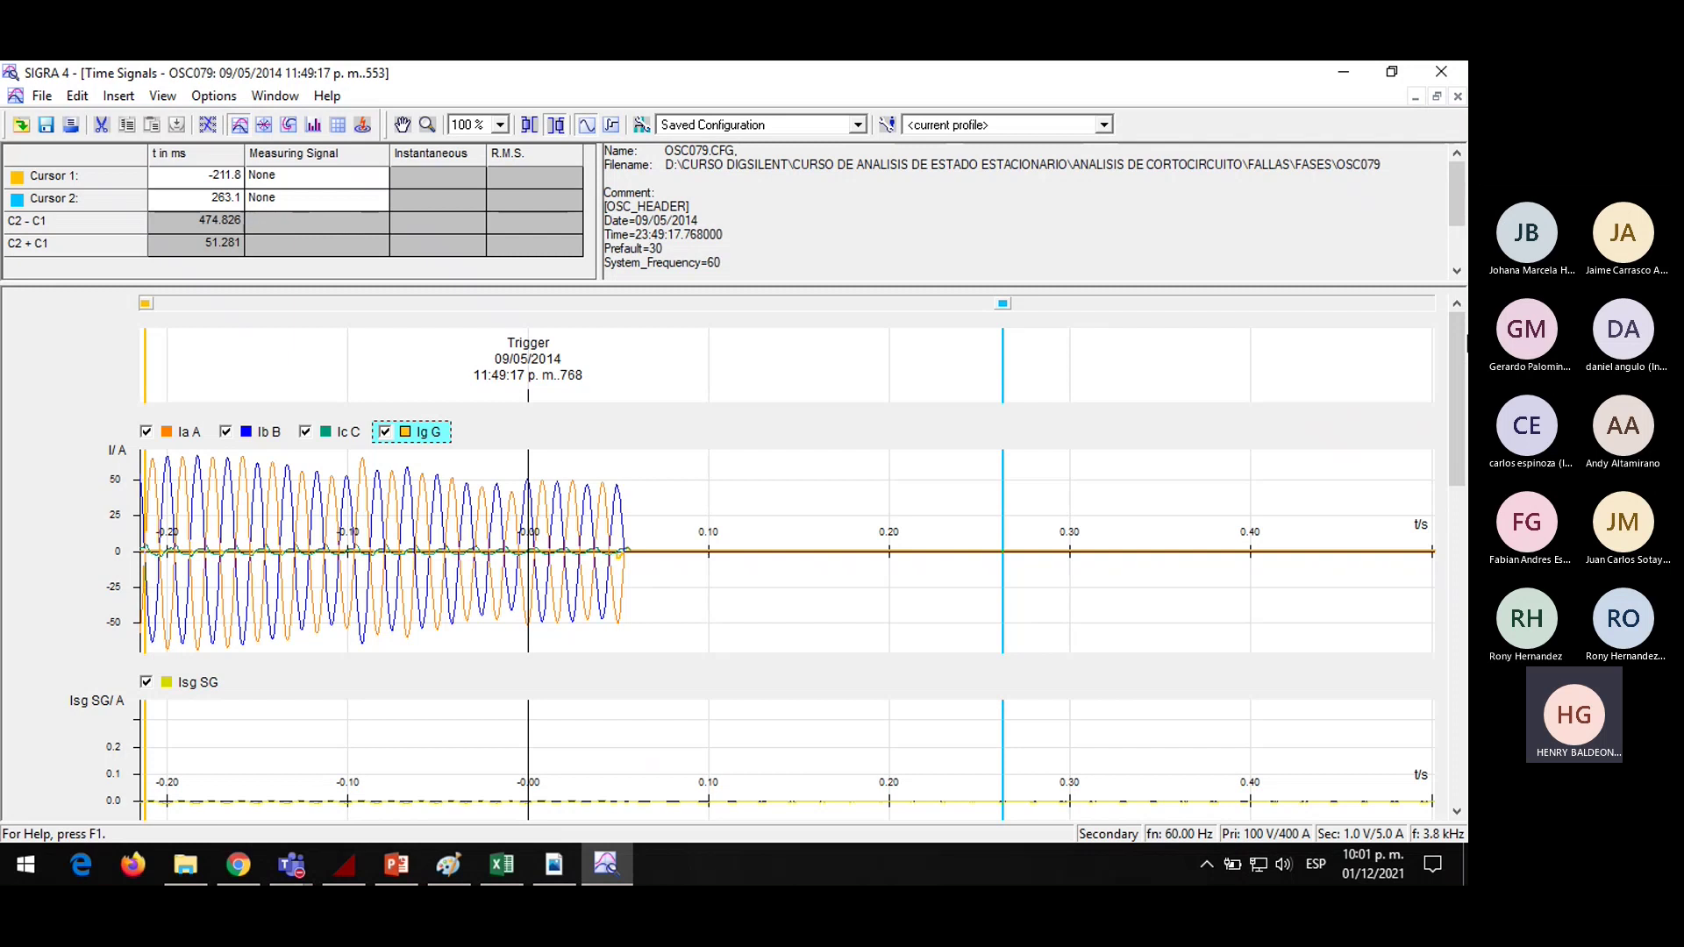
drag(1463, 368, 1465, 683)
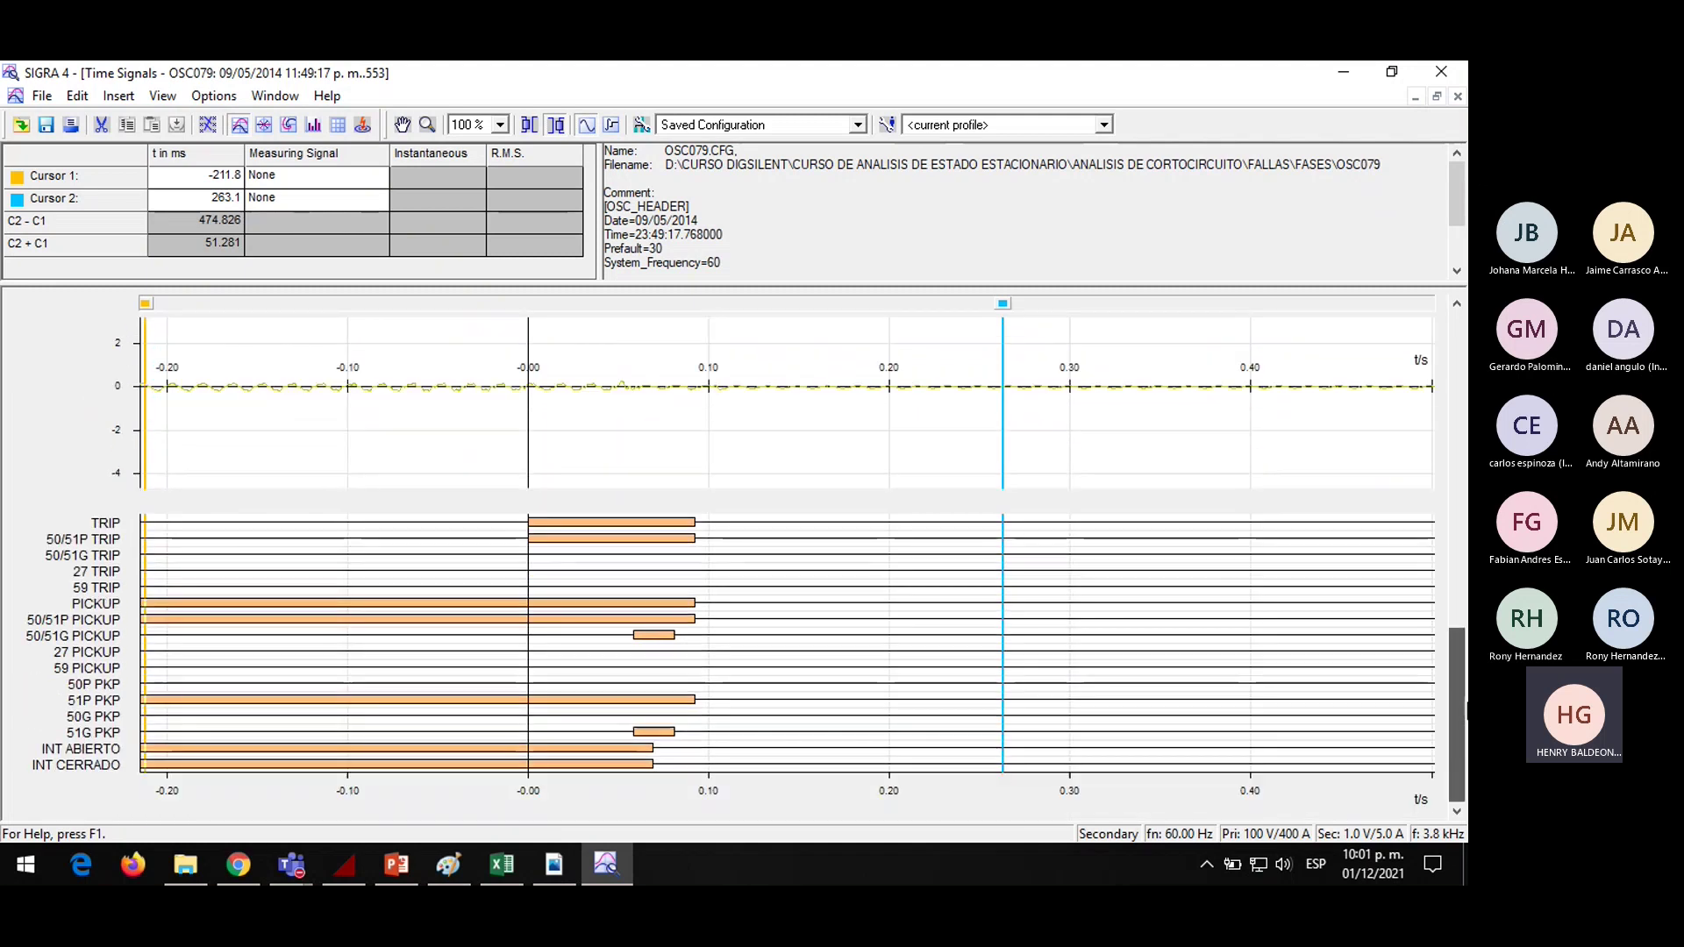
click(538, 619)
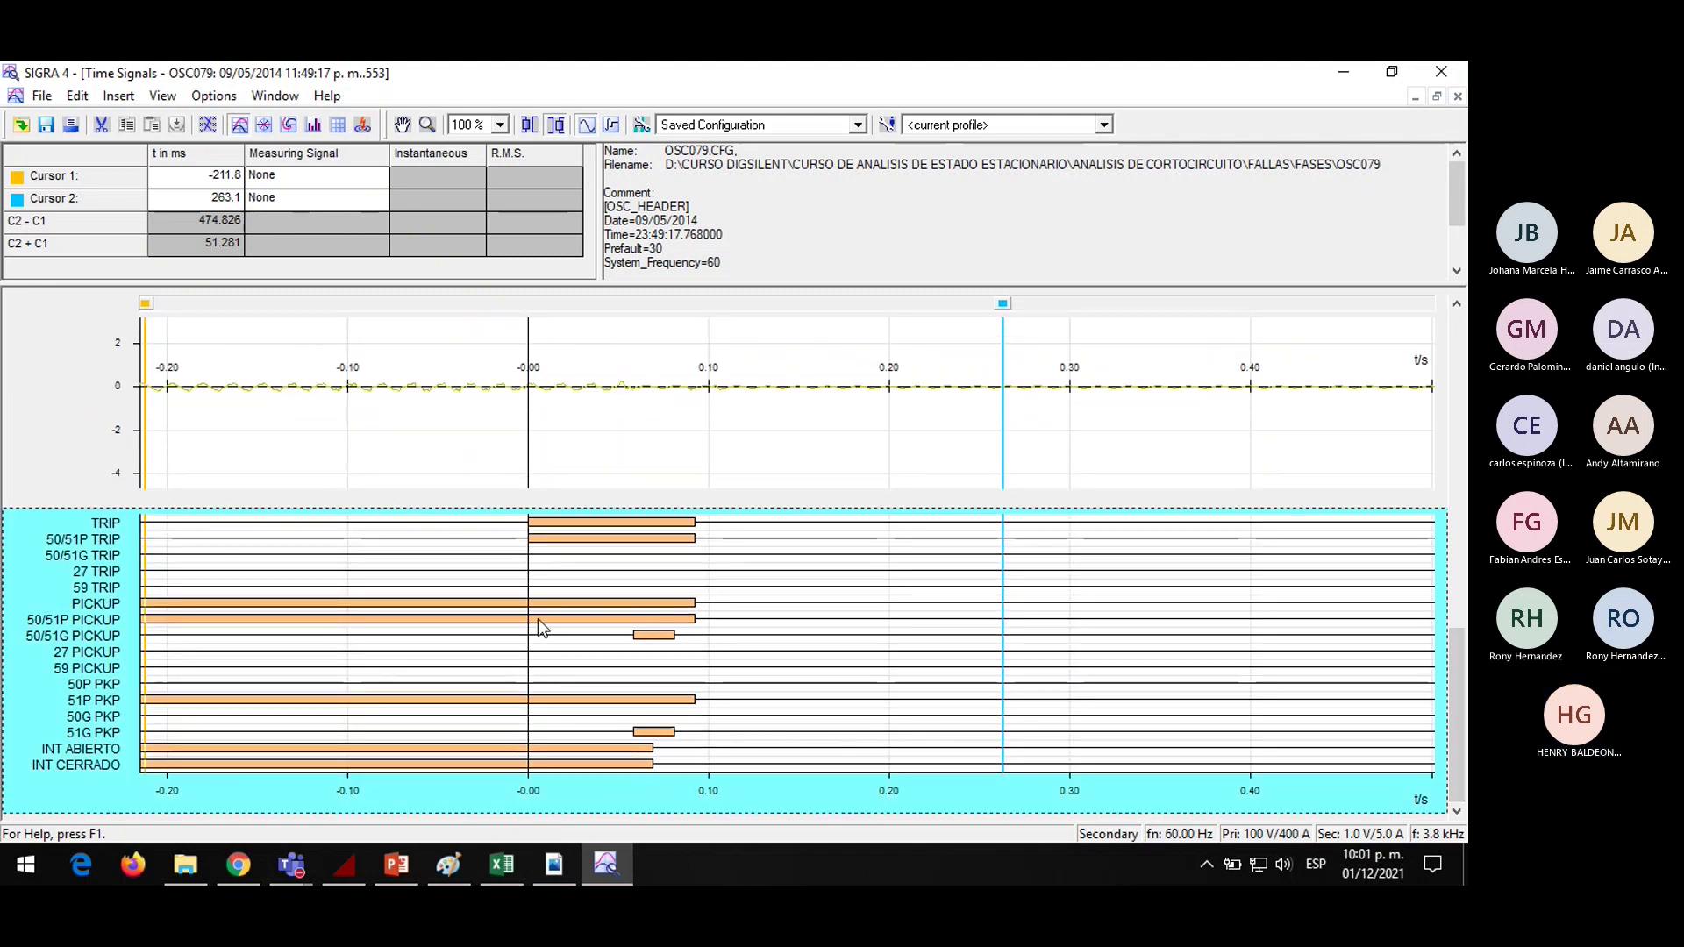
click(98, 540)
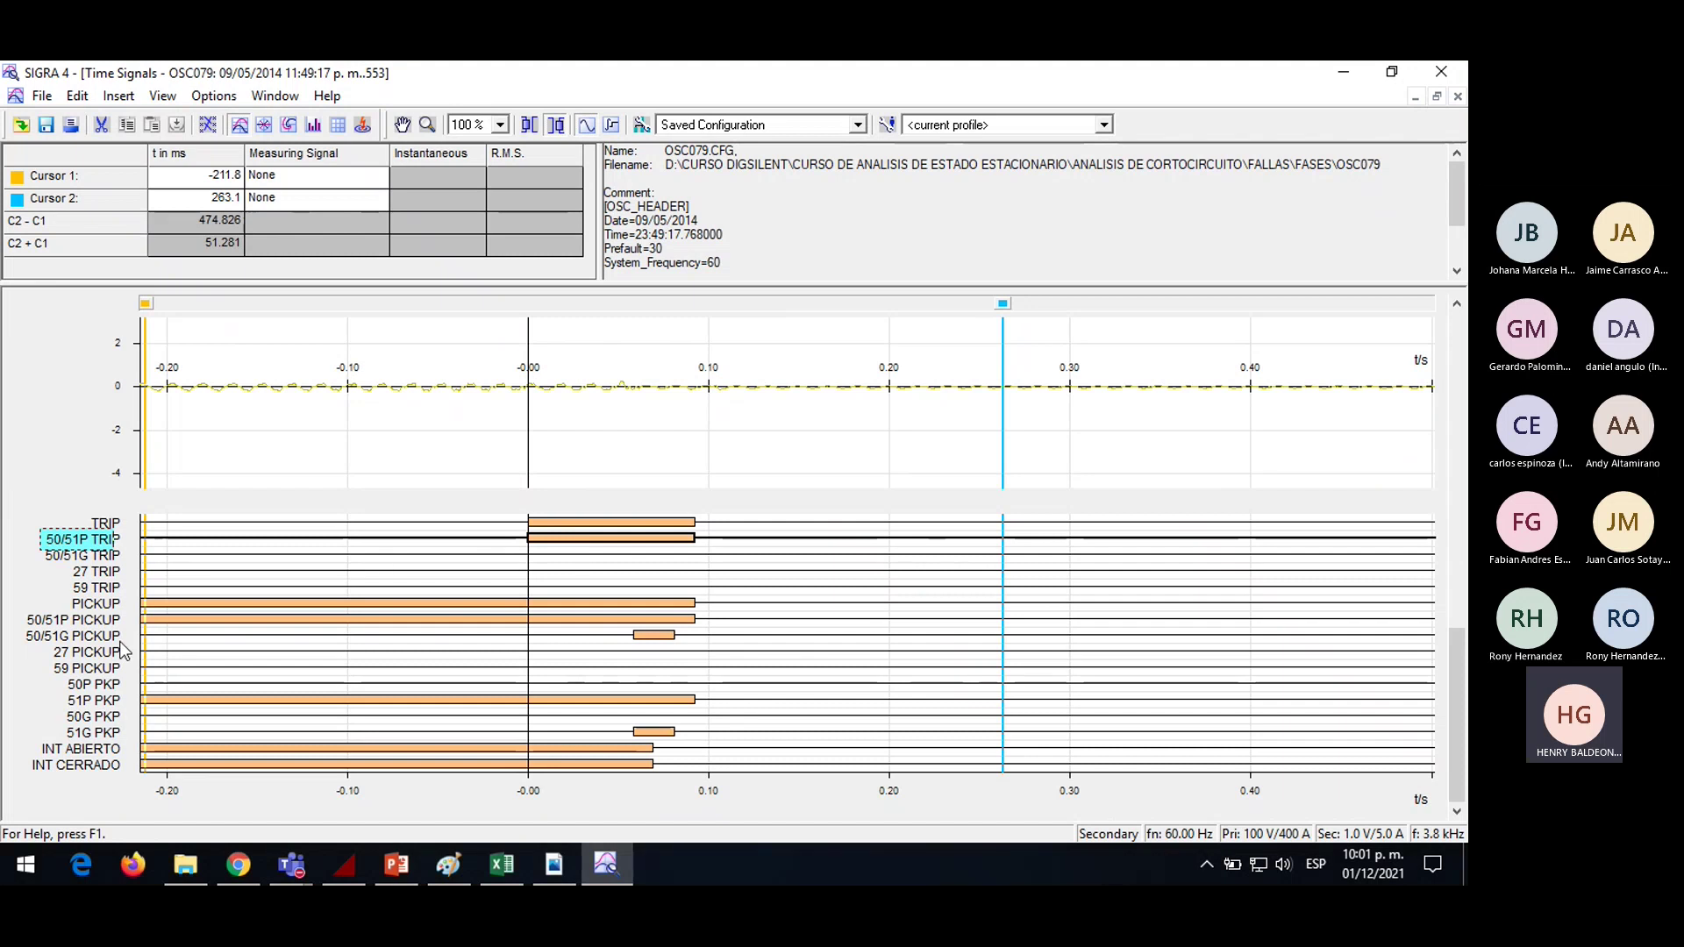
click(91, 640)
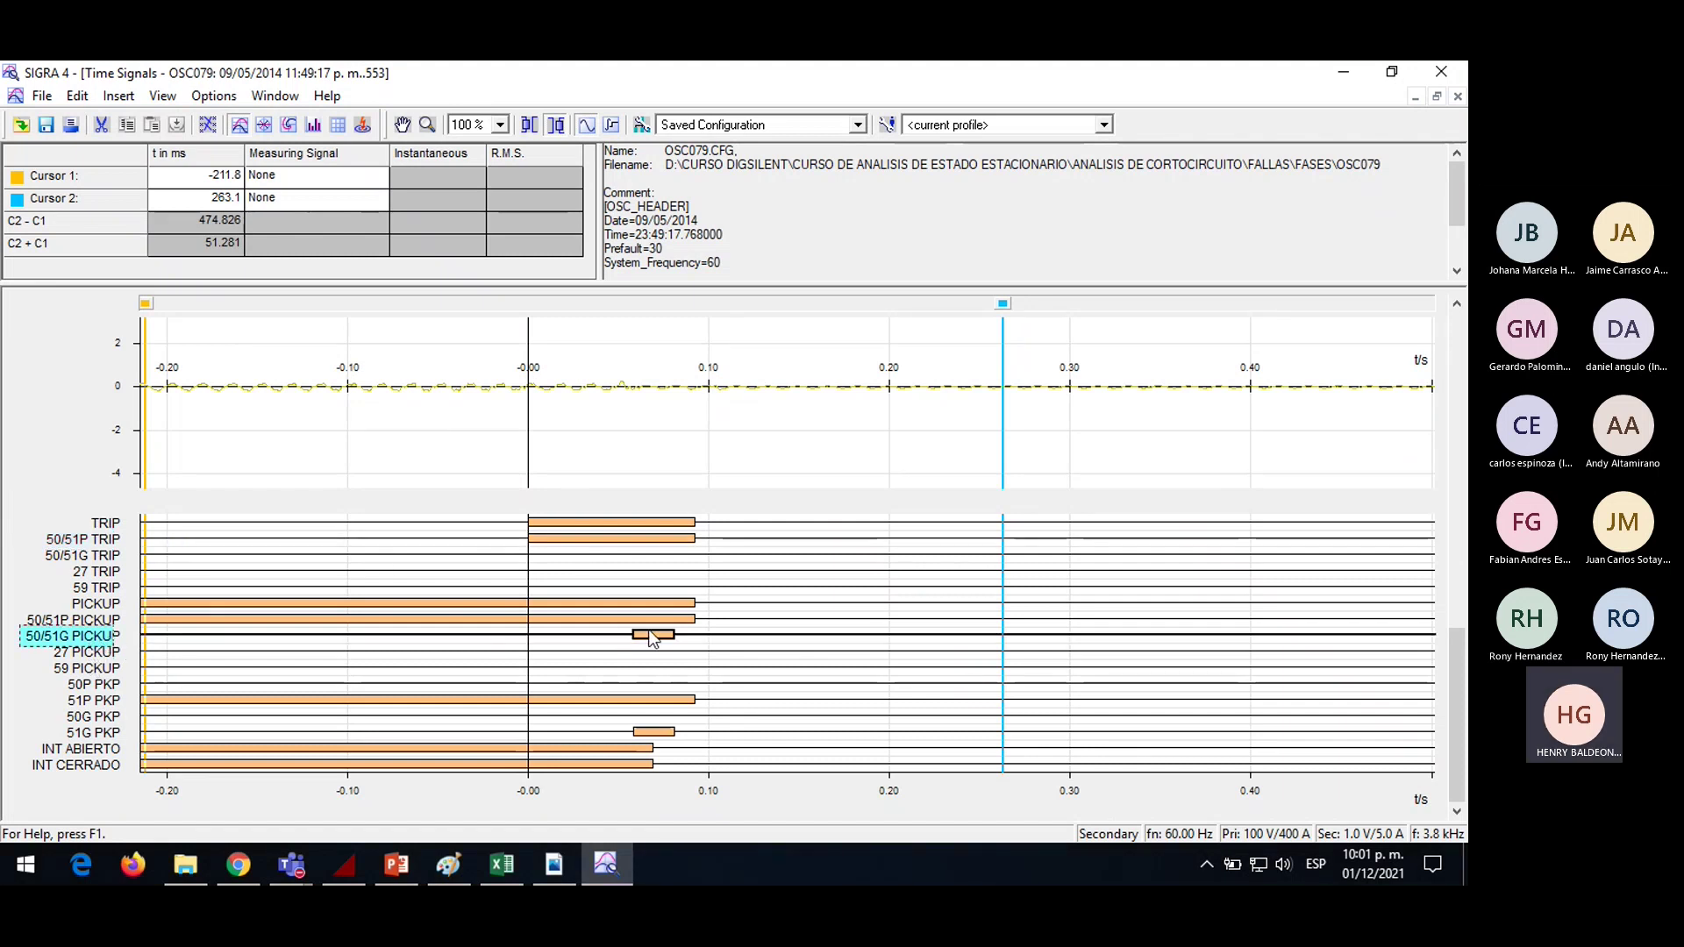
click(104, 620)
click(104, 604)
click(105, 620)
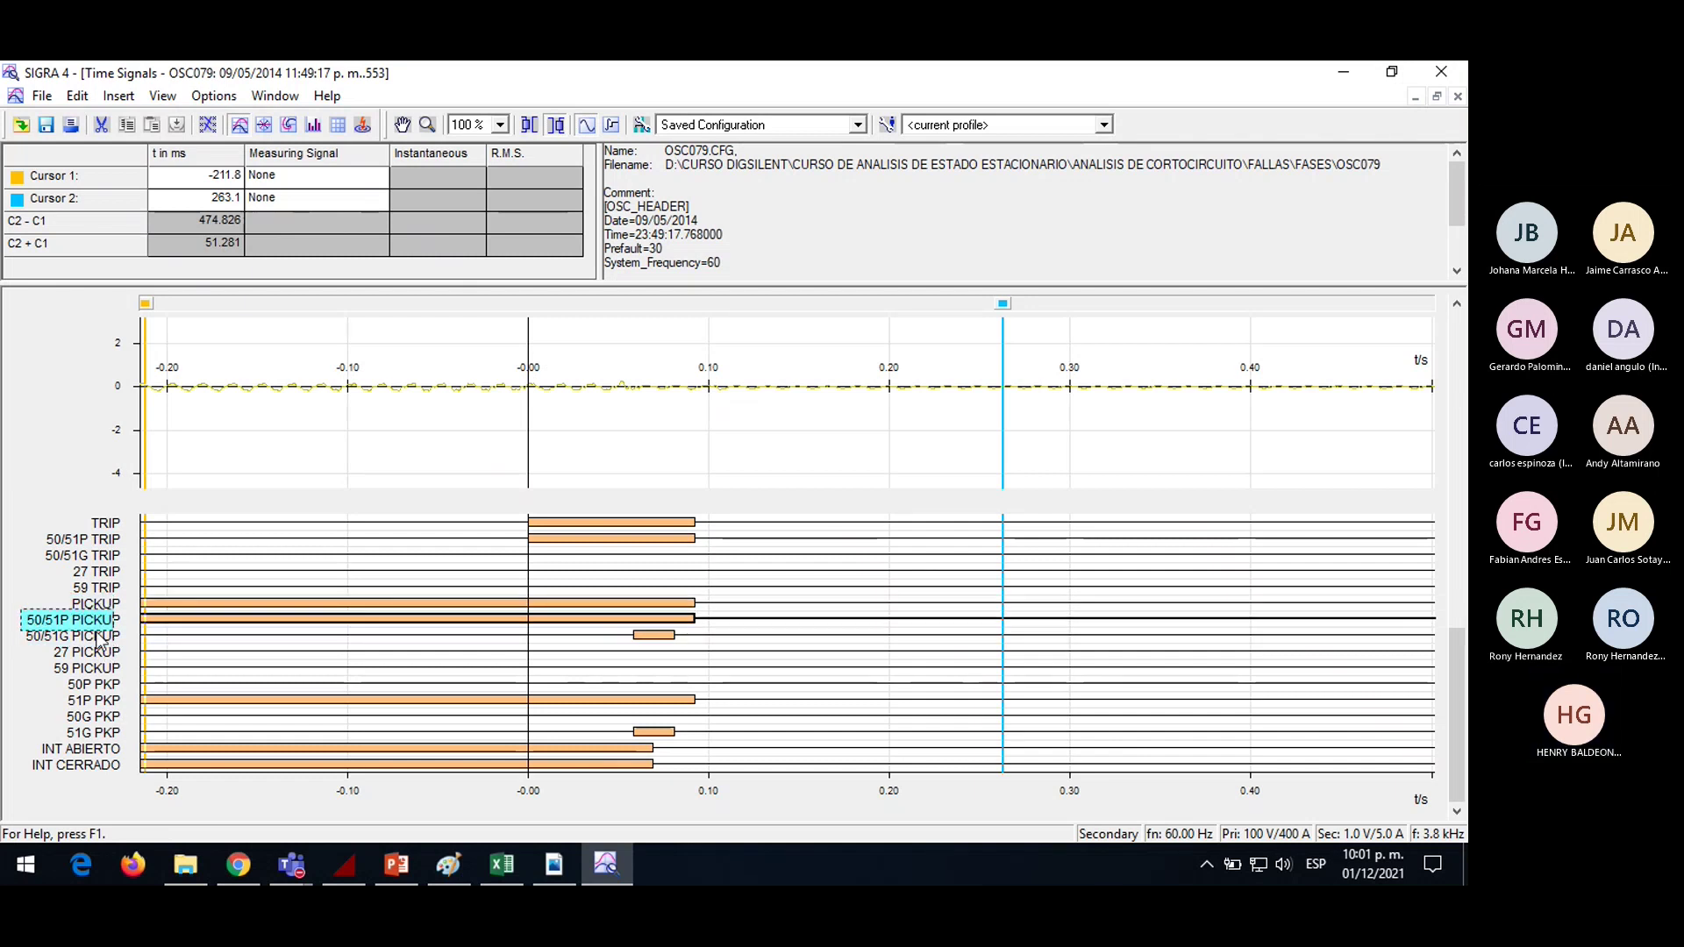
click(100, 637)
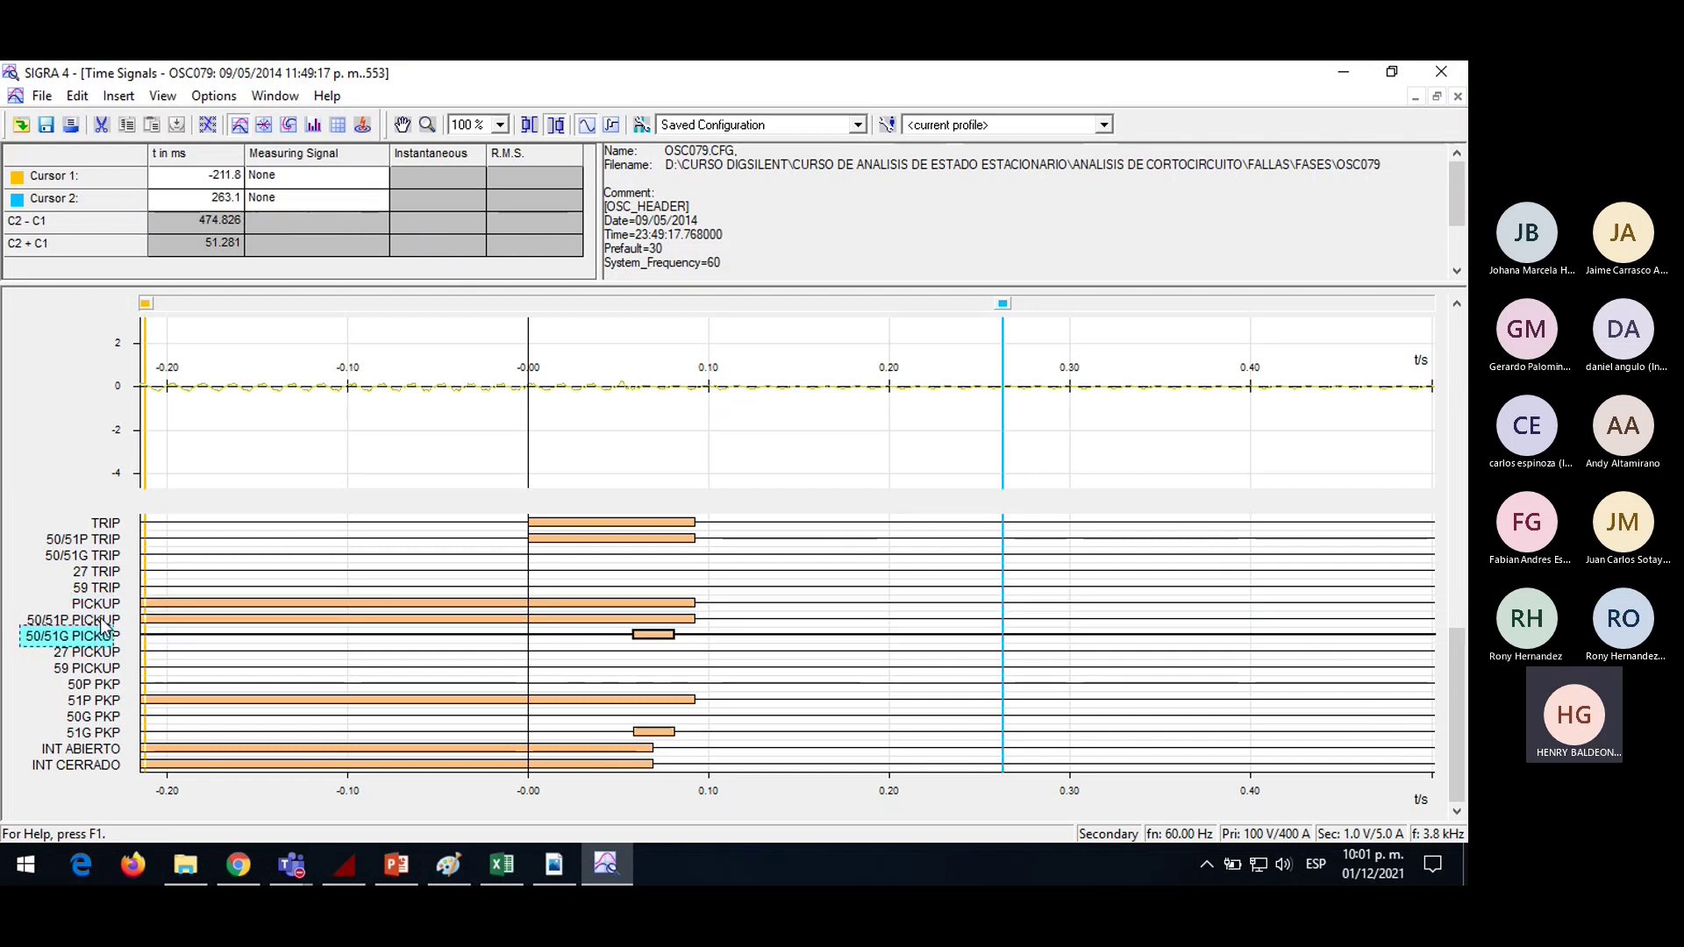
click(104, 620)
click(106, 605)
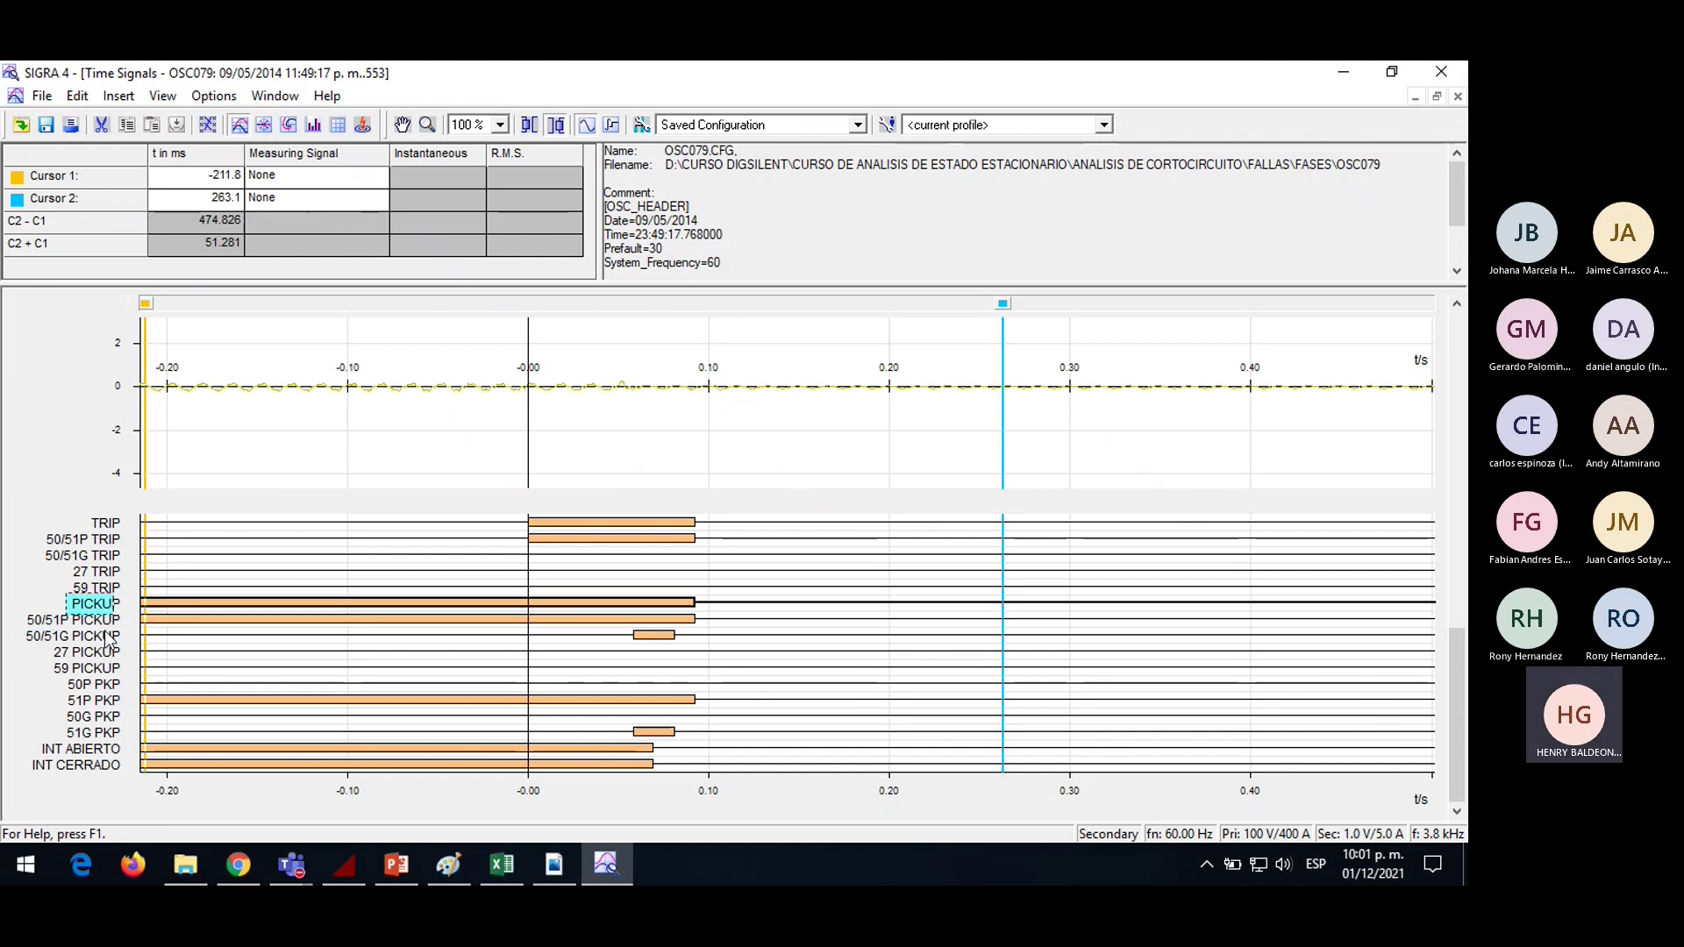
Highlight the 51P PKP, 50G PKP and 51G PKP binary traces, followed by TRIP and 50/51P TRIP, to compare their activation
click(107, 701)
click(104, 718)
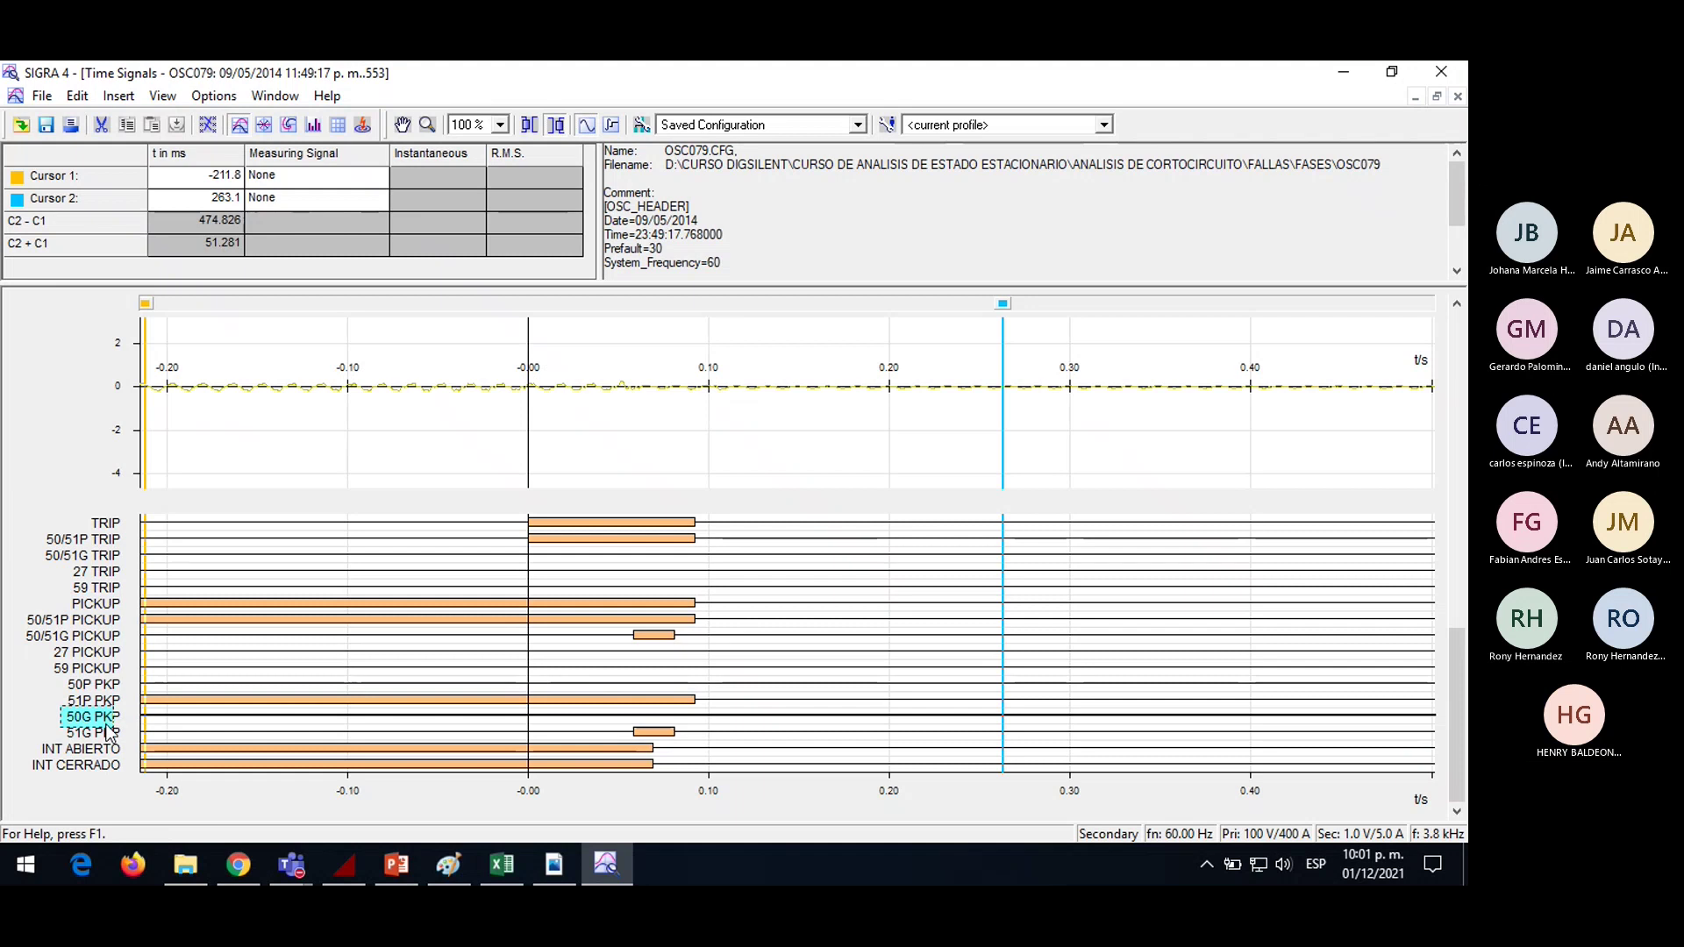
click(107, 733)
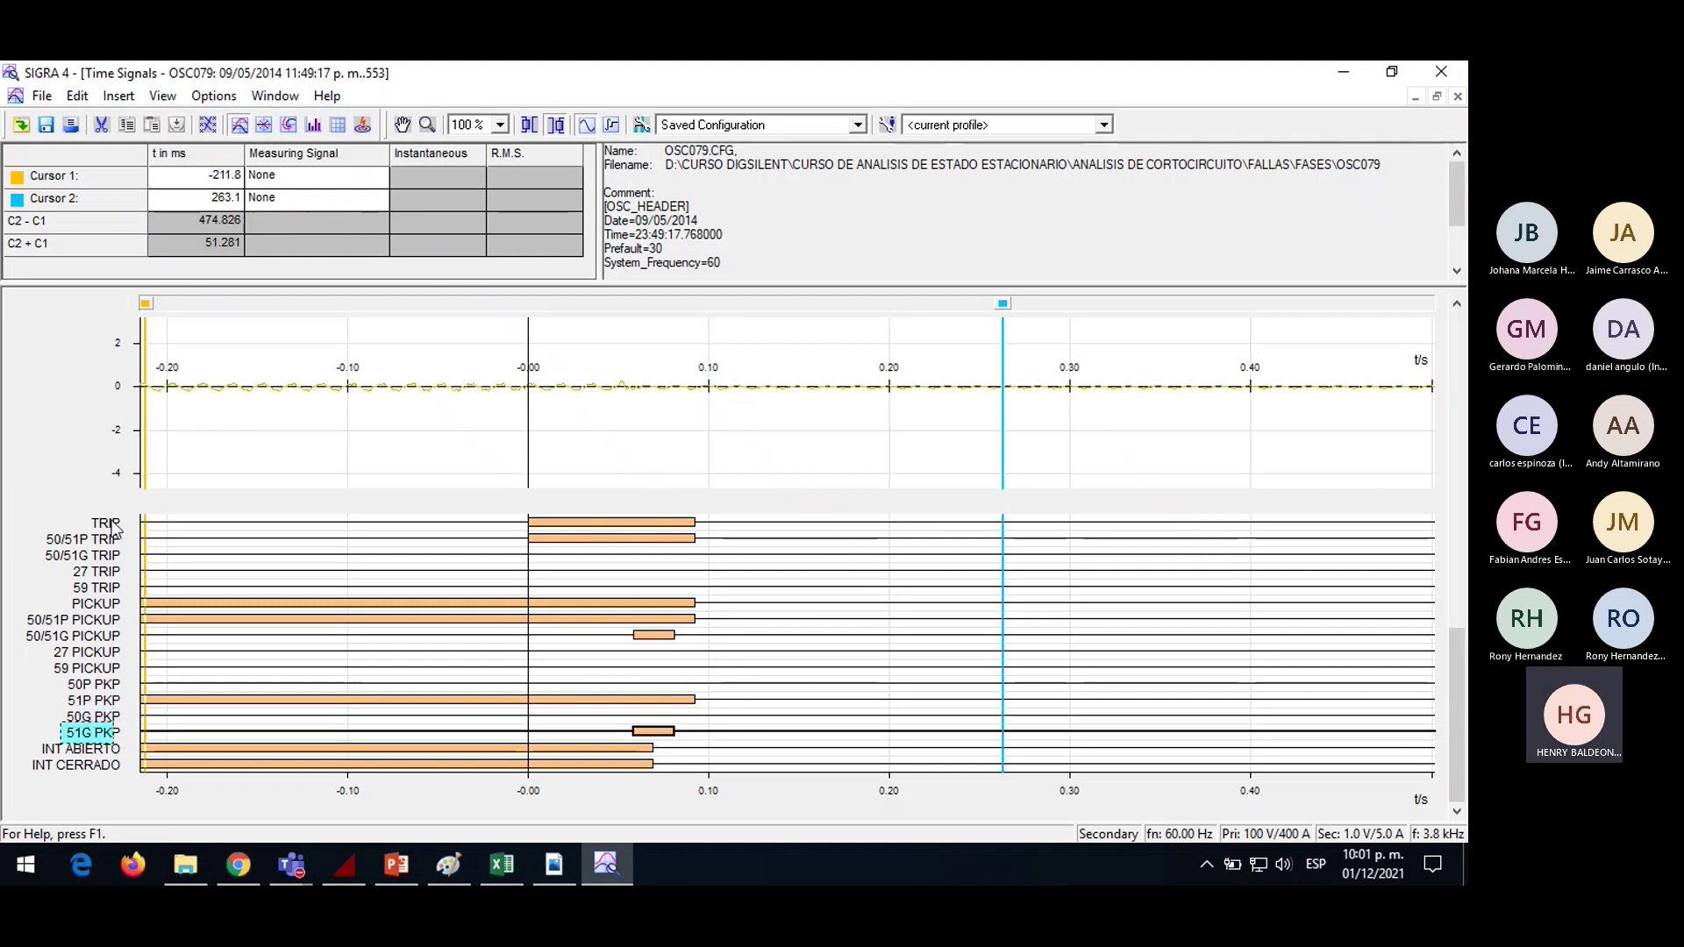
click(103, 525)
click(94, 541)
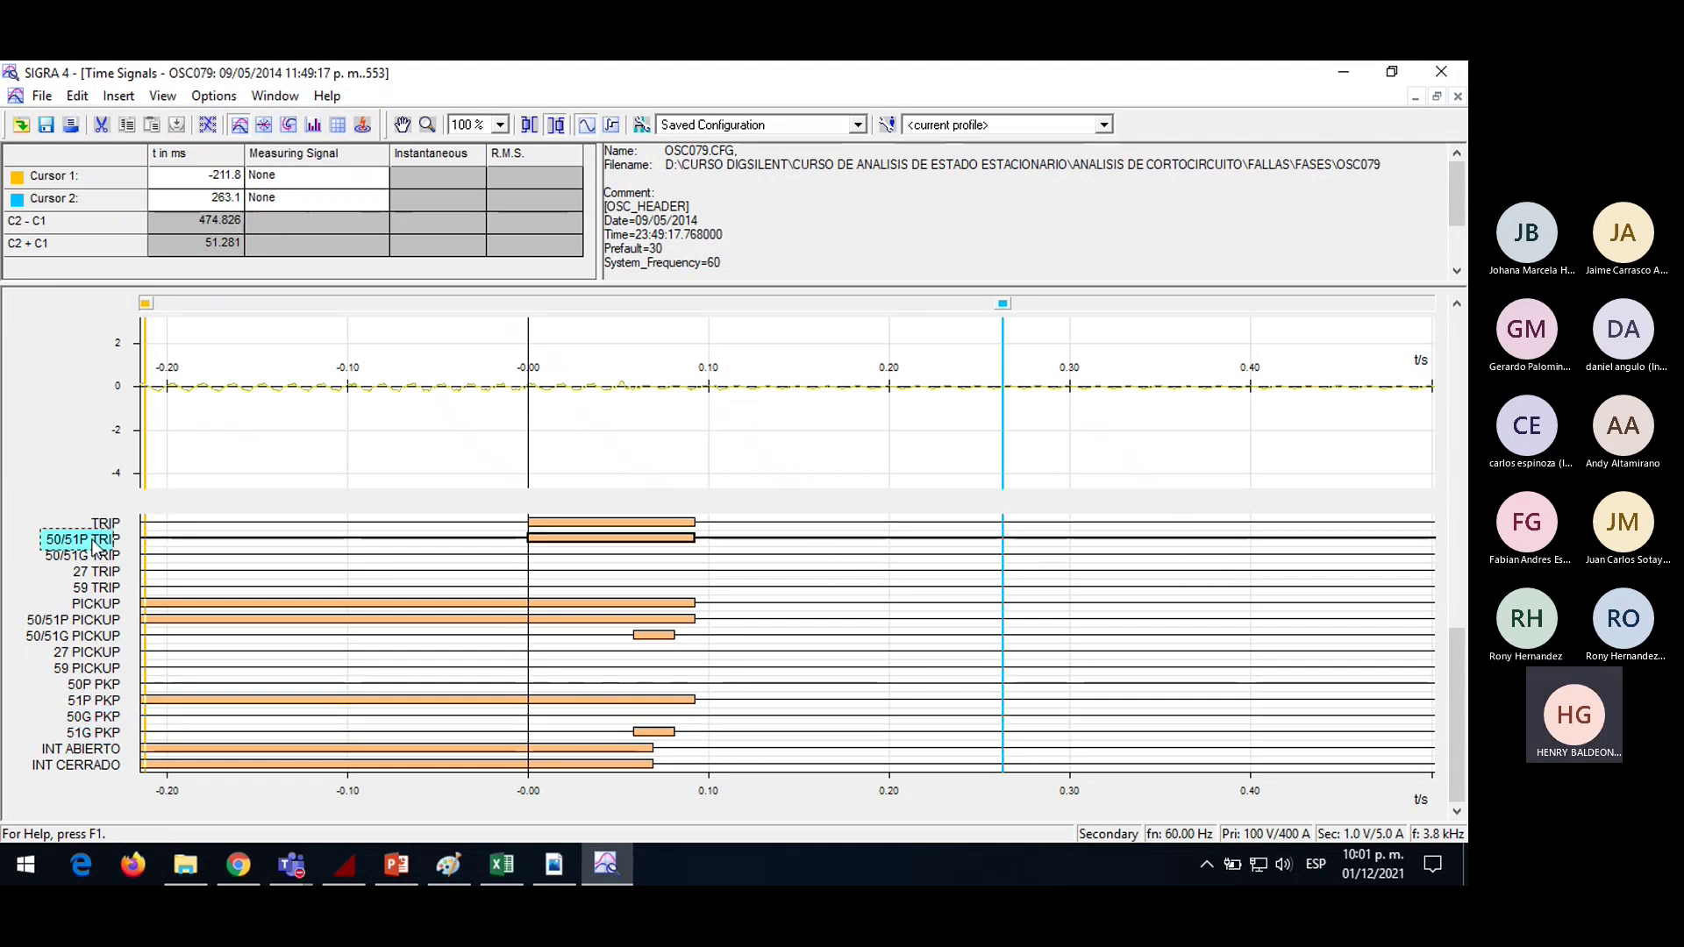
Compare the phase current waveforms at the start of the record with the trip and pickup traces at its end
mouse_move(508, 870)
scroll(1462, 684, up, 10)
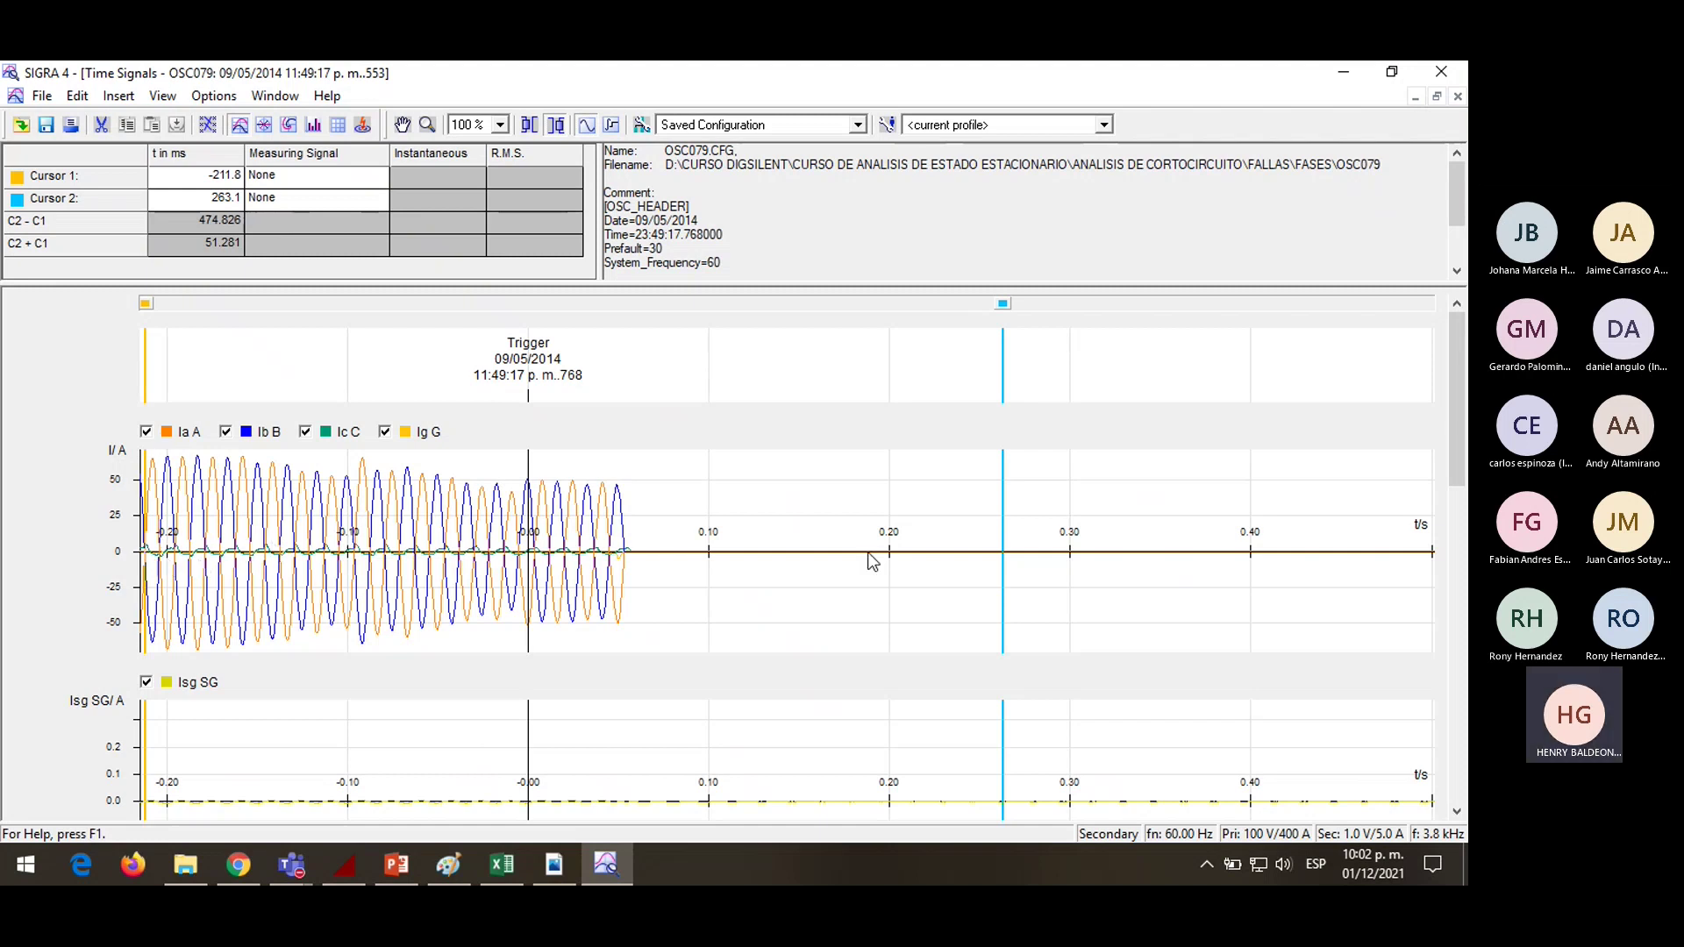
drag(1452, 335, 1461, 641)
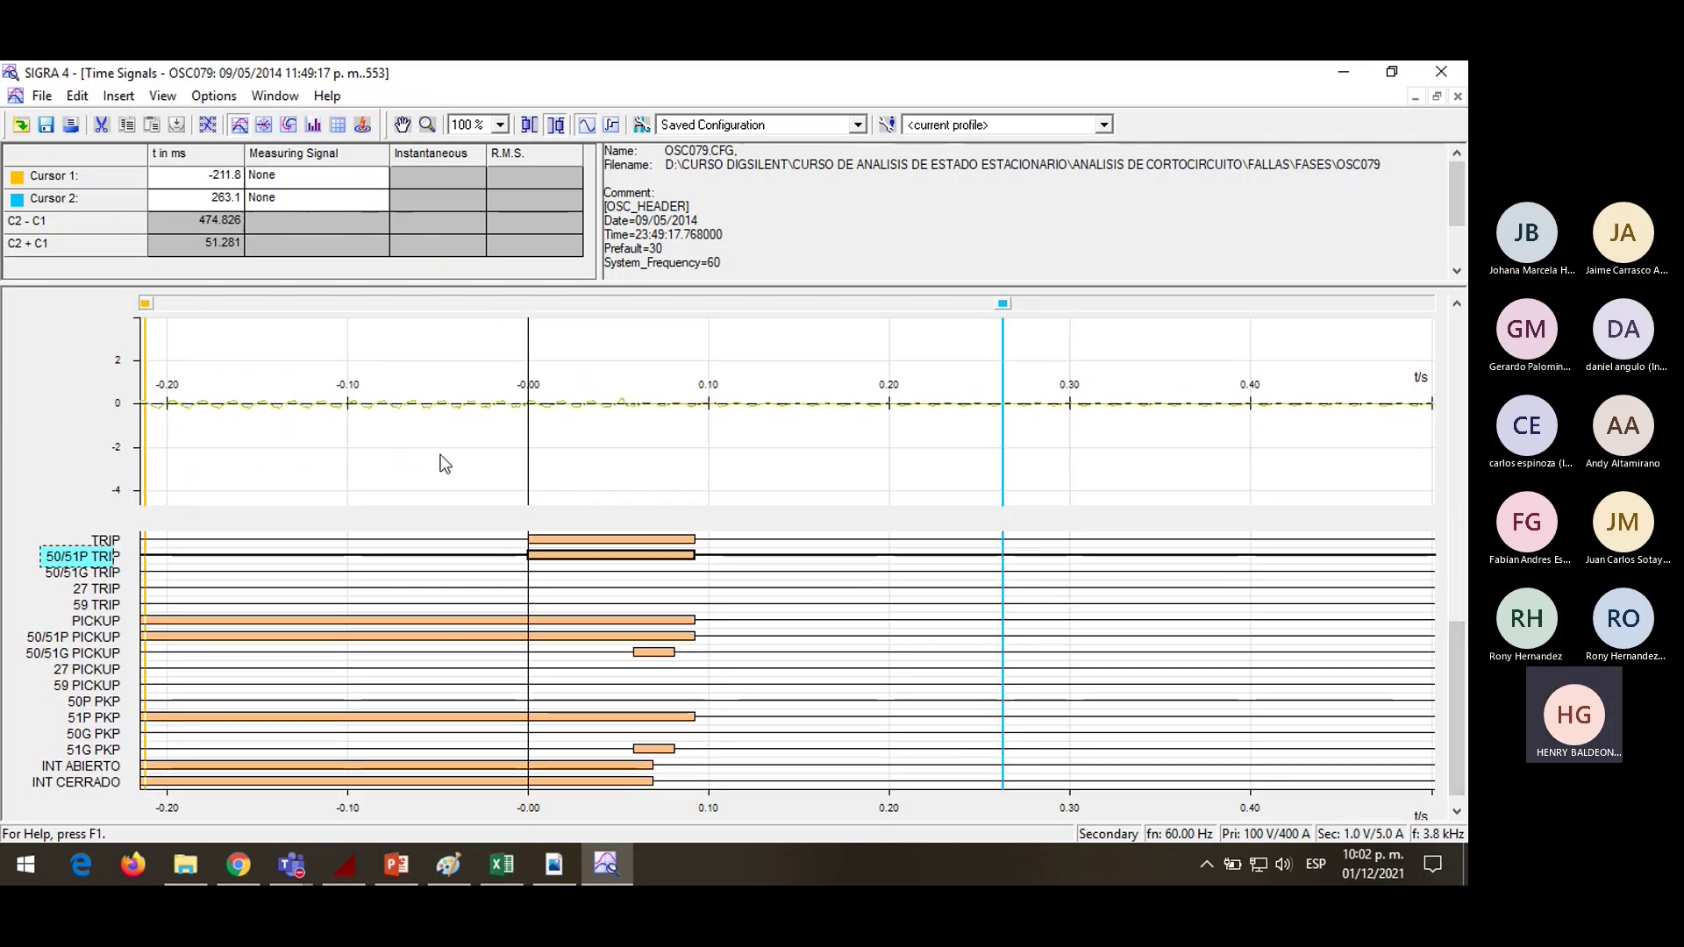
drag(1463, 659, 1466, 339)
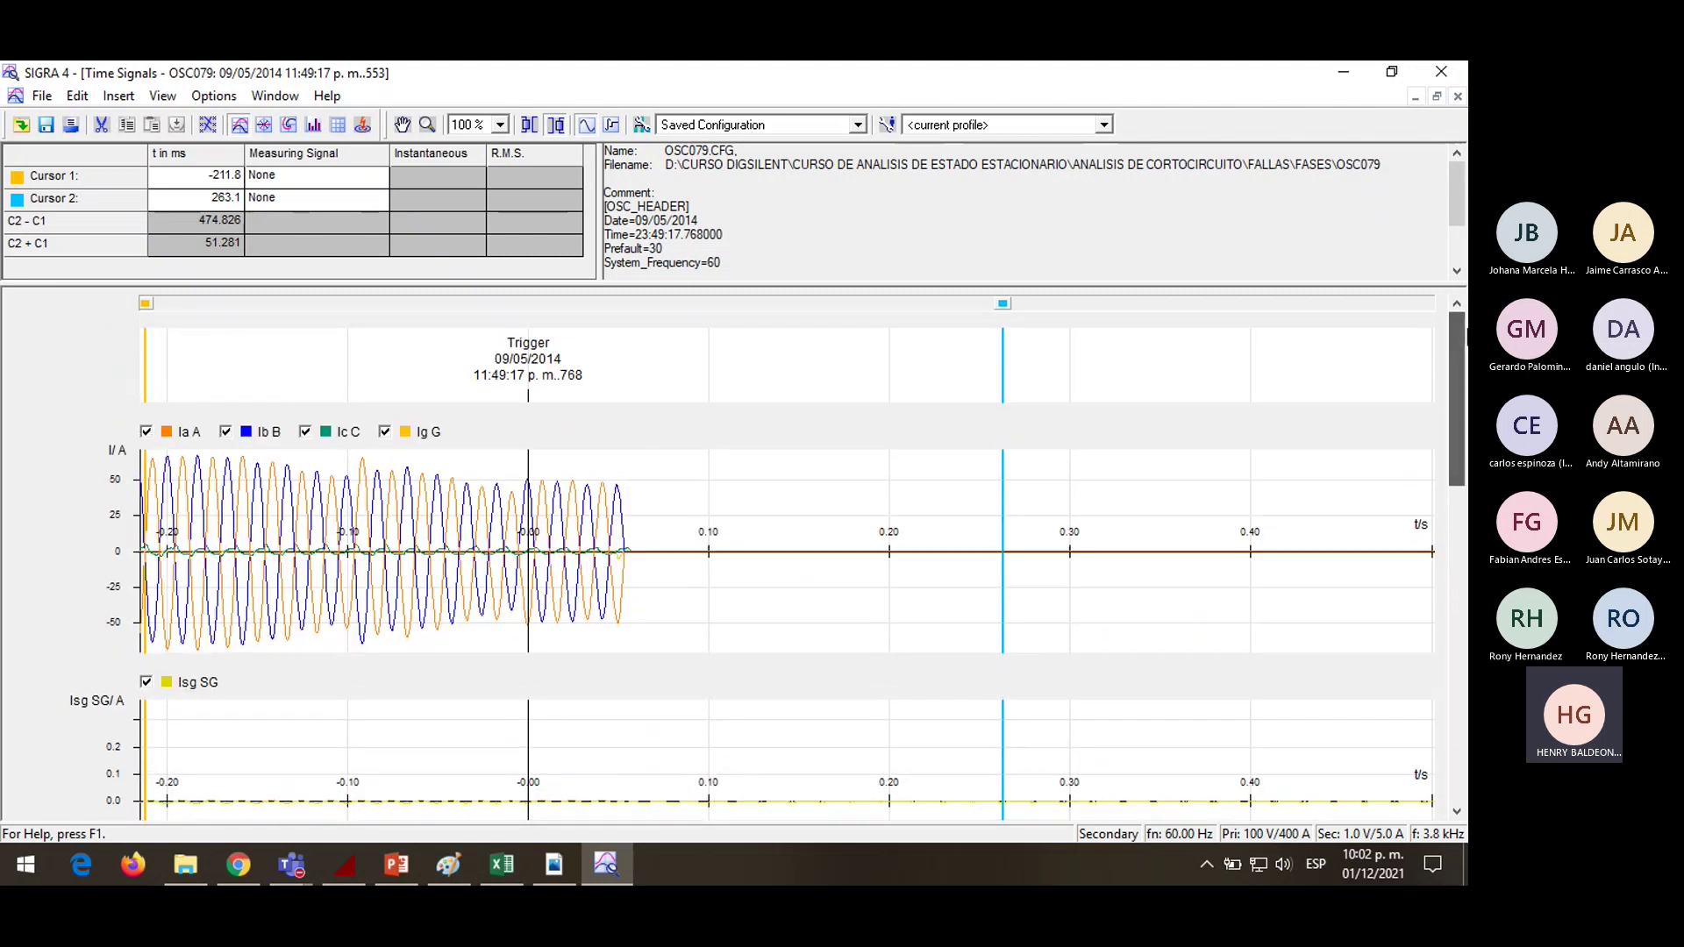
Close the OSC079 record without saving its changes
click(42, 97)
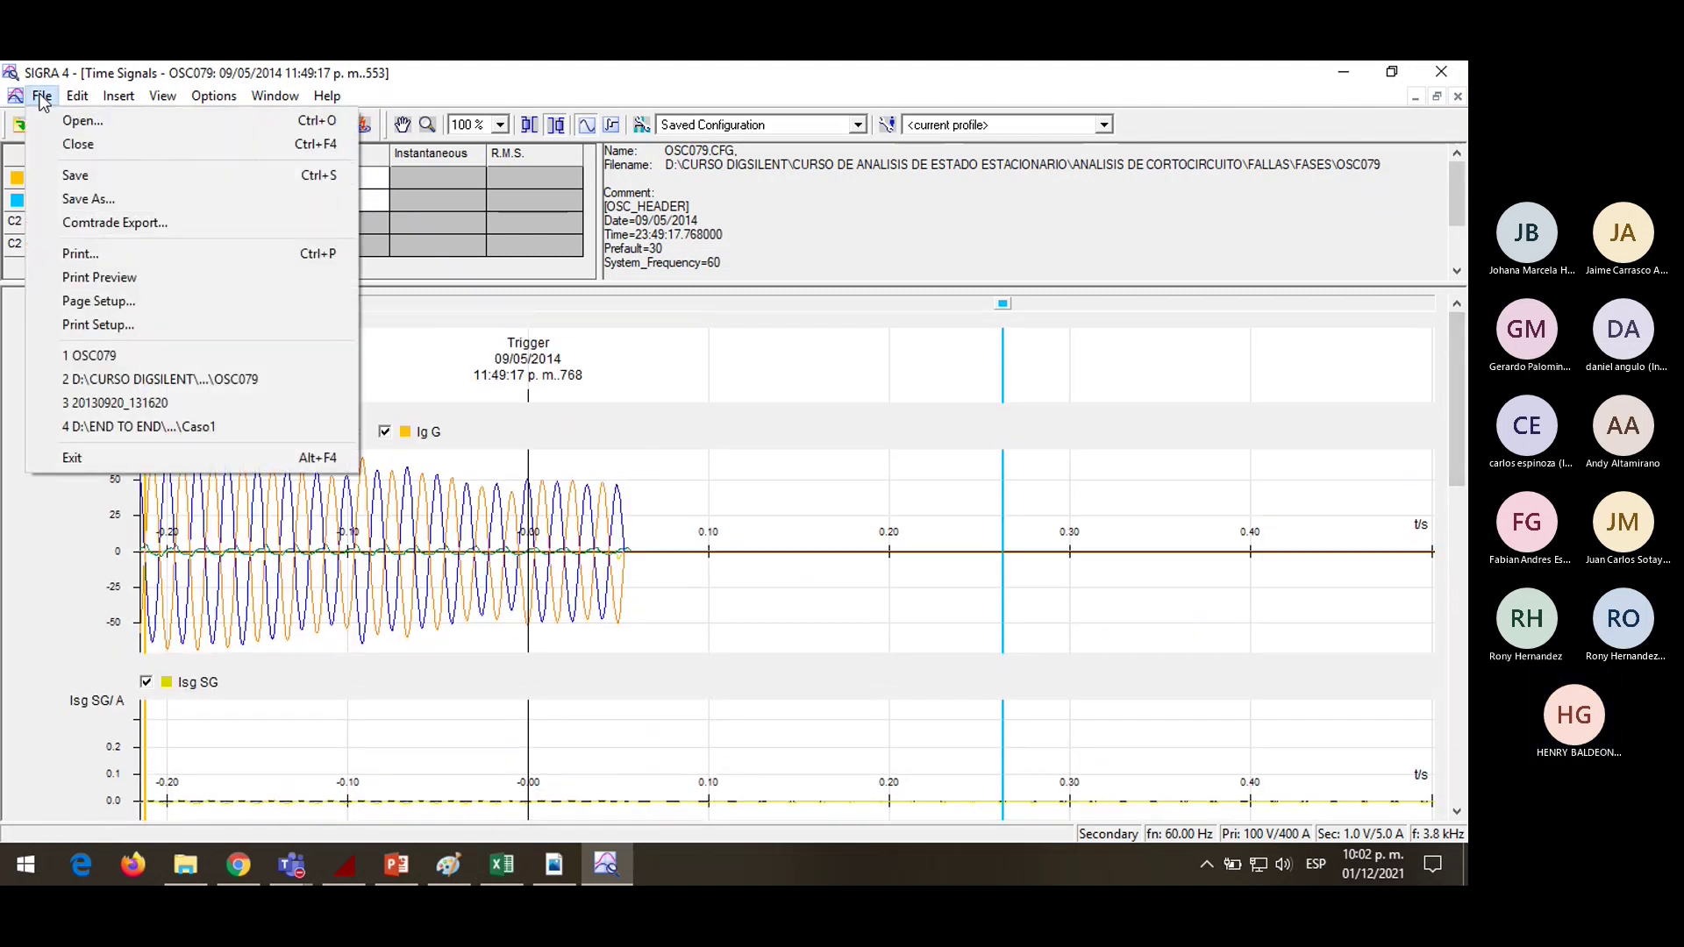
click(78, 143)
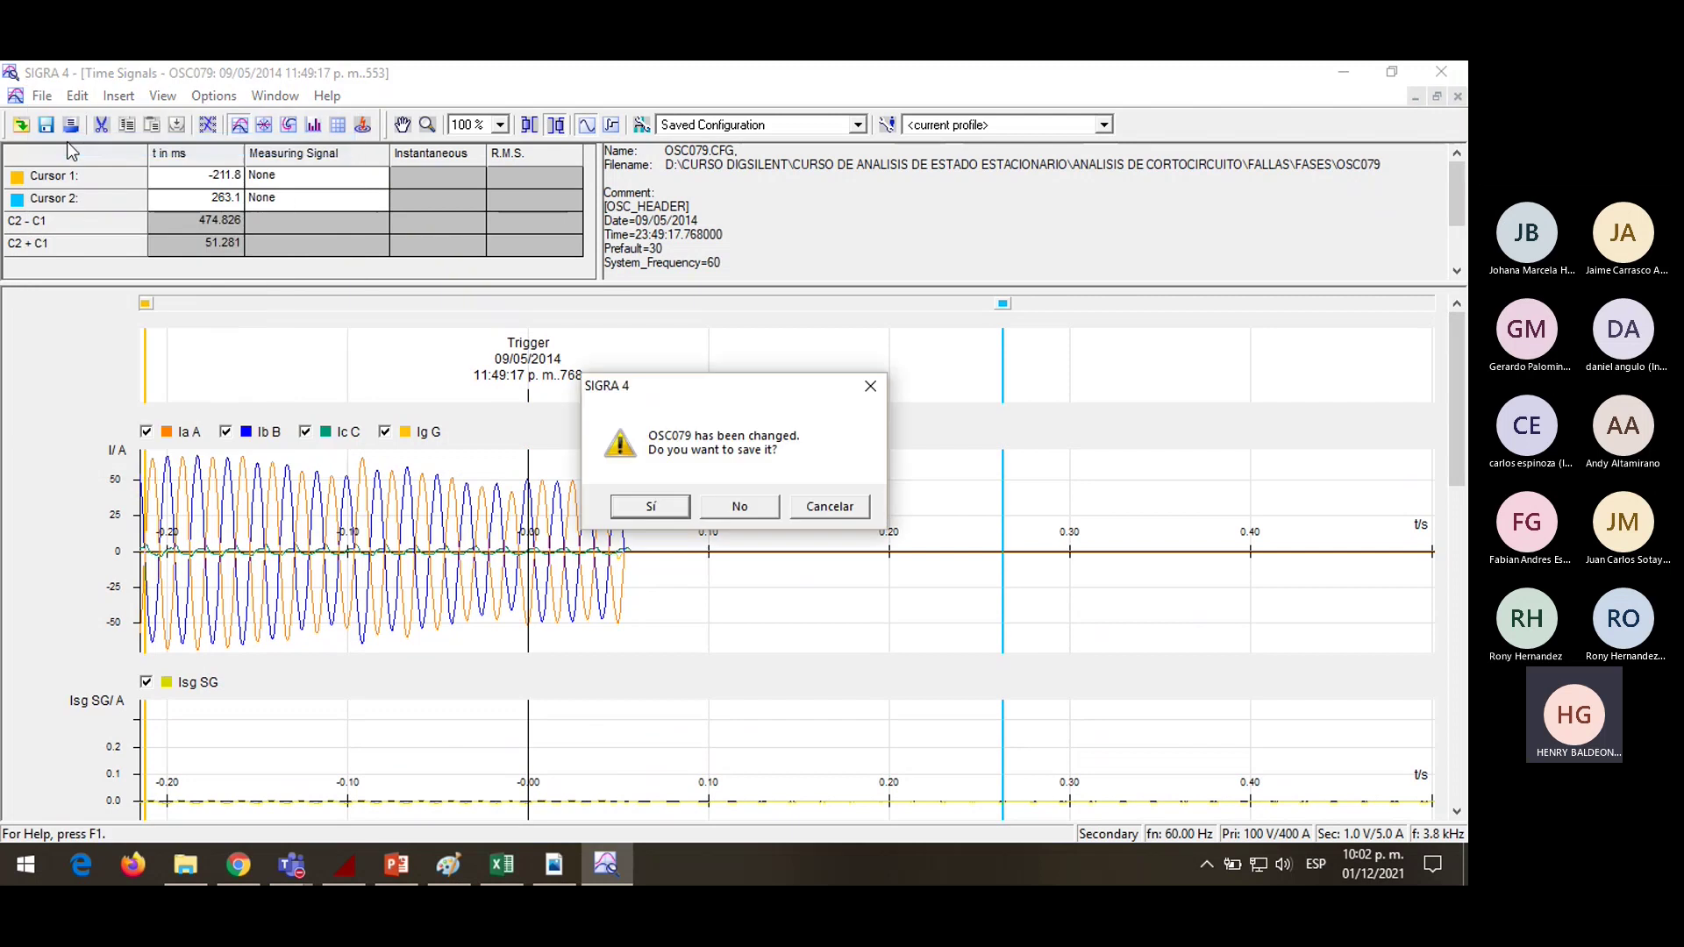
click(737, 507)
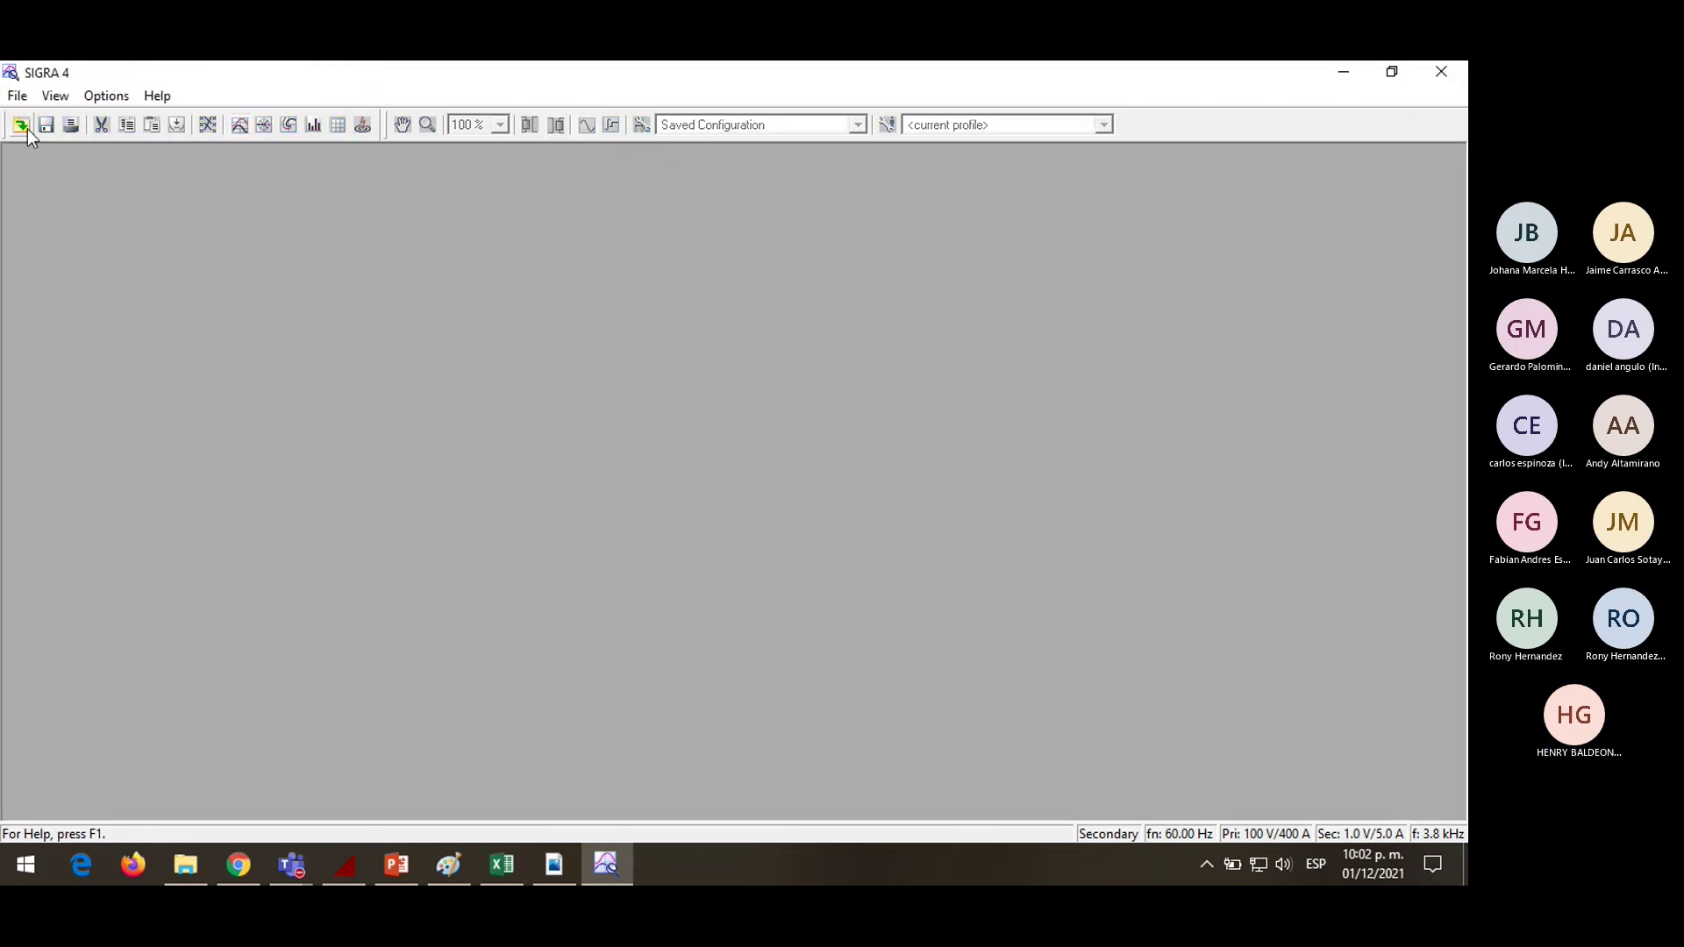
Open the ground-fault record 20130920_131620 from the tieraa folder inside the Fallas folder
click(17, 99)
click(45, 127)
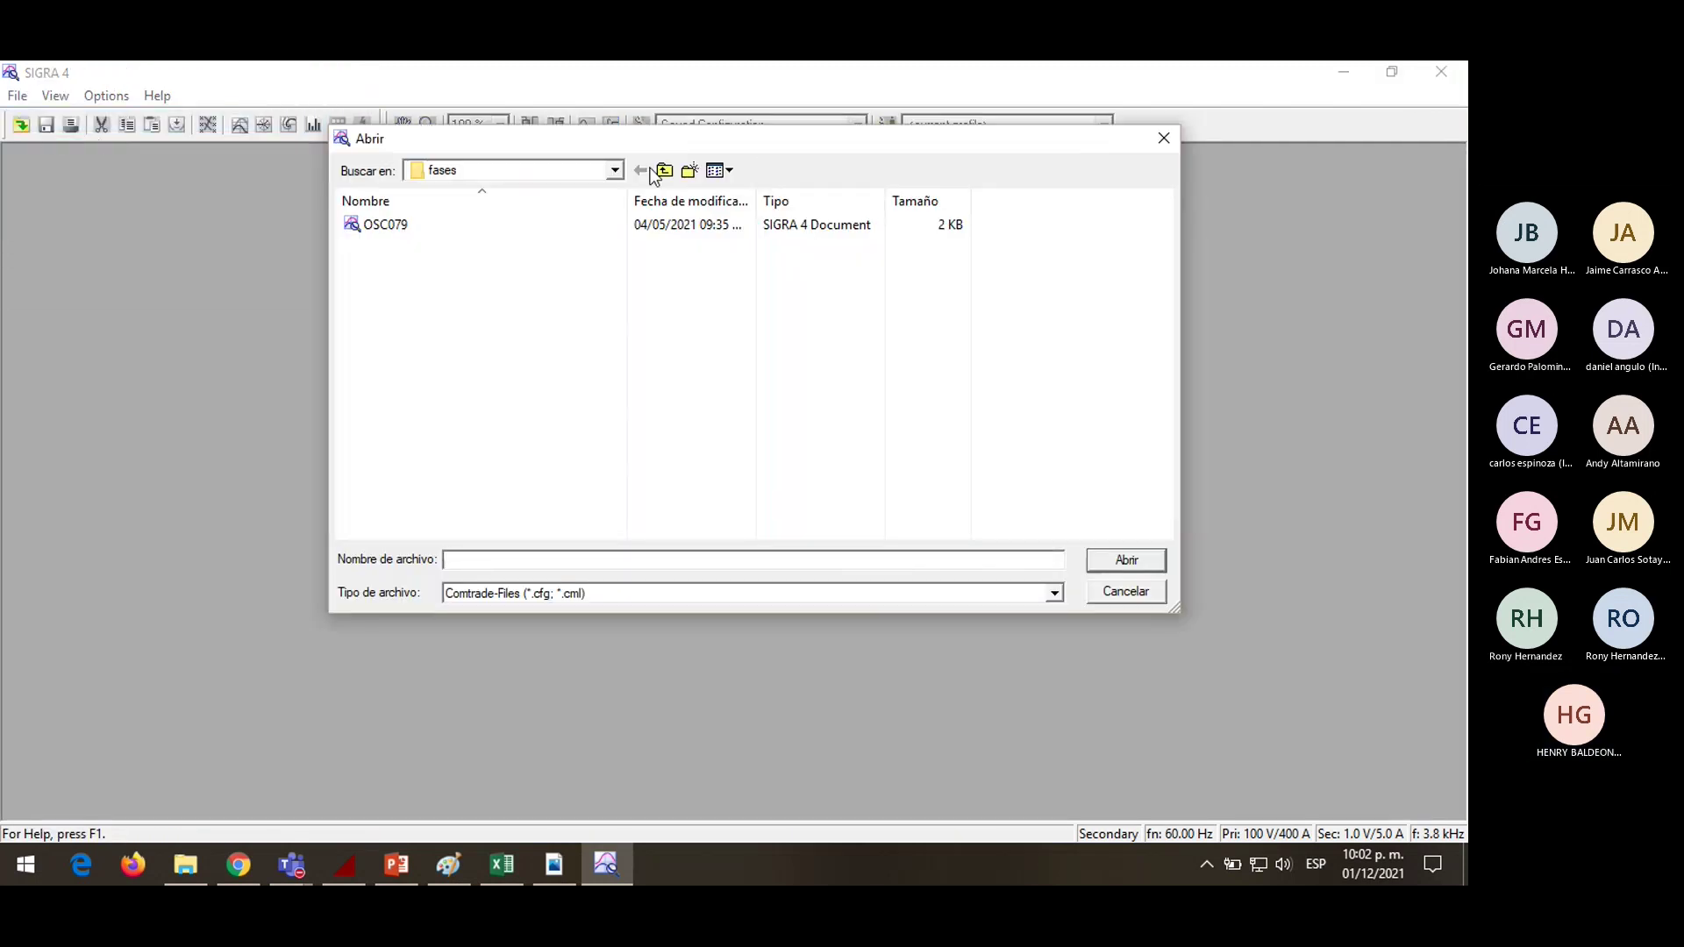
click(615, 170)
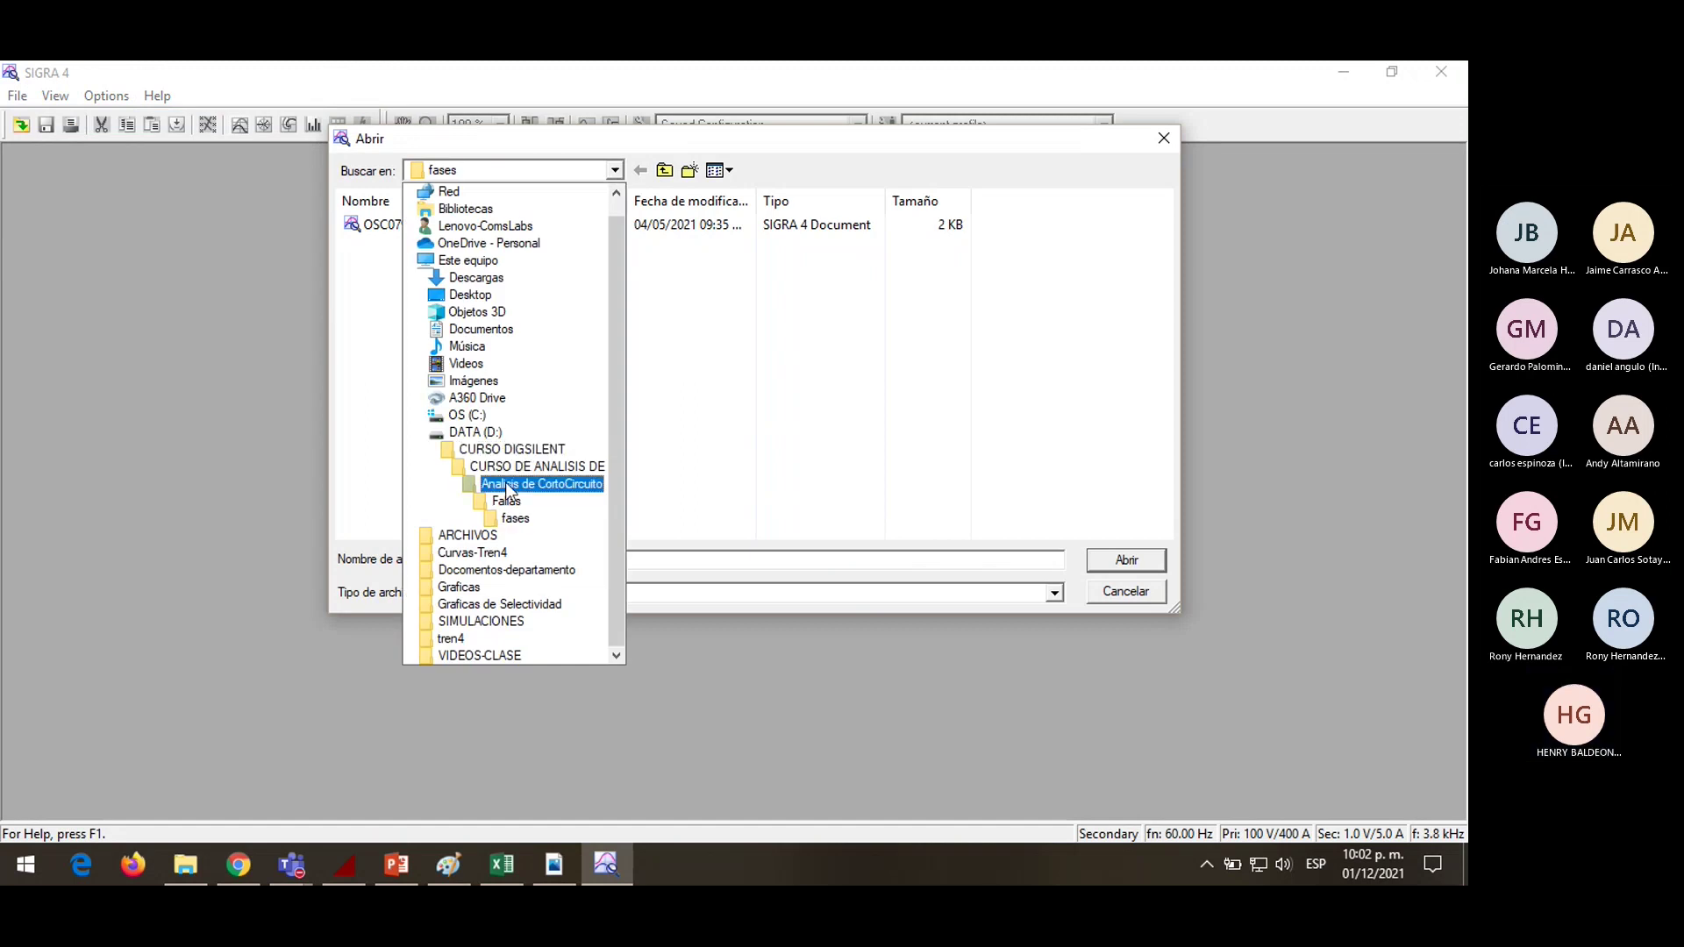
click(506, 500)
double_click(414, 239)
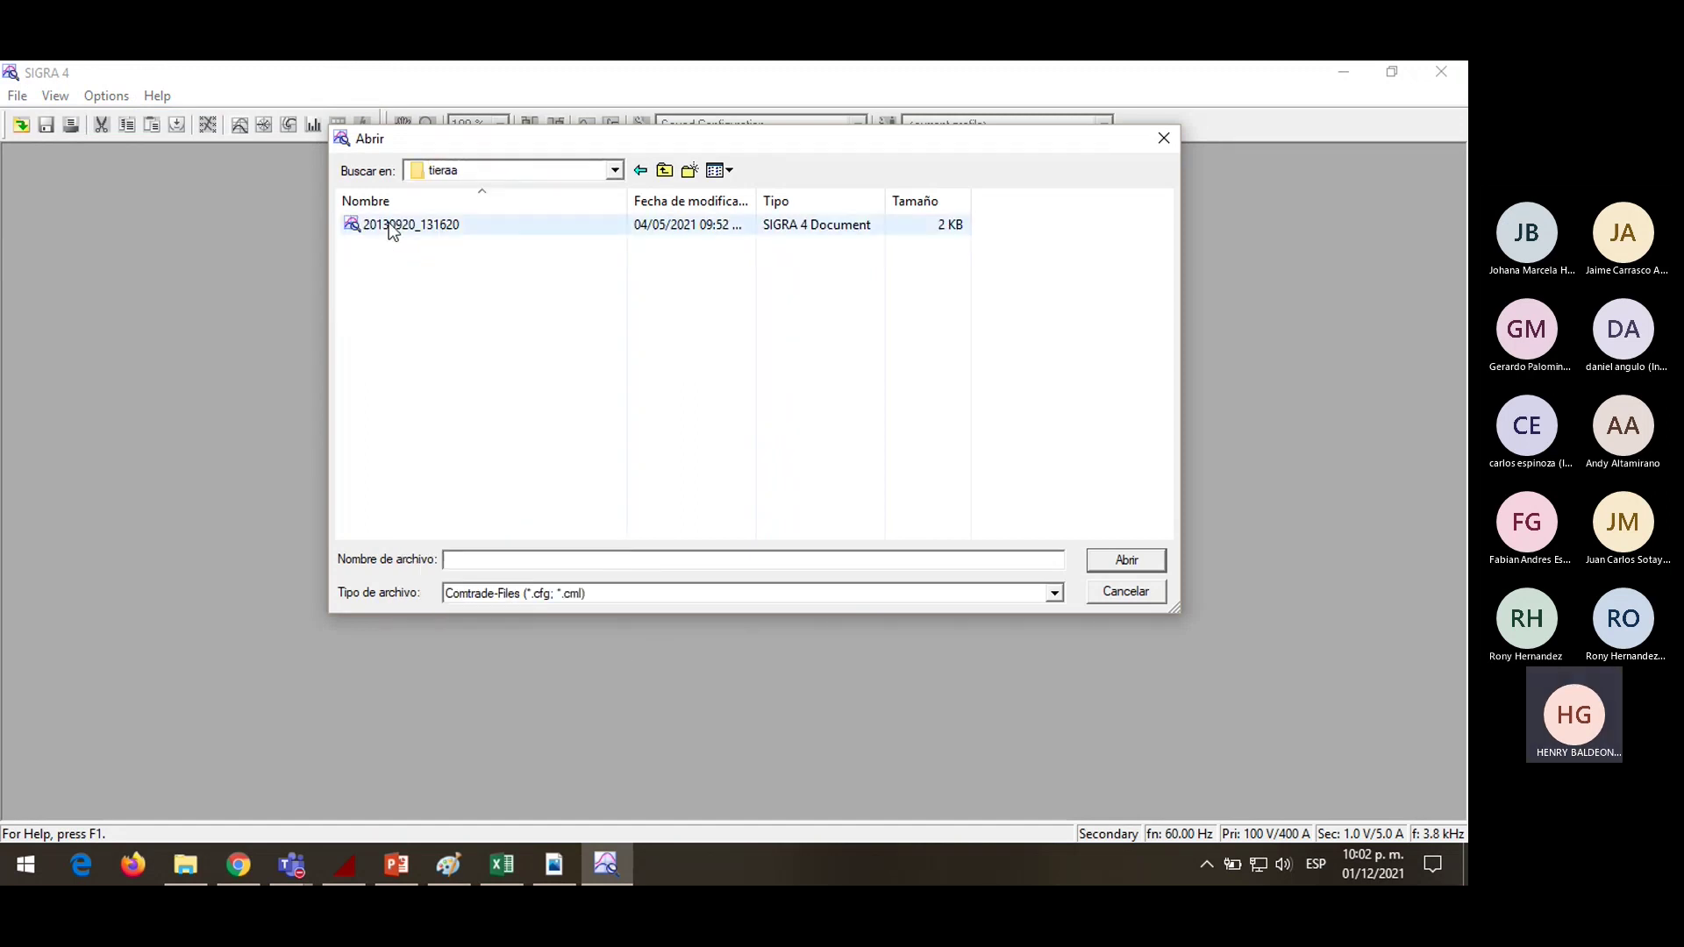
double_click(388, 225)
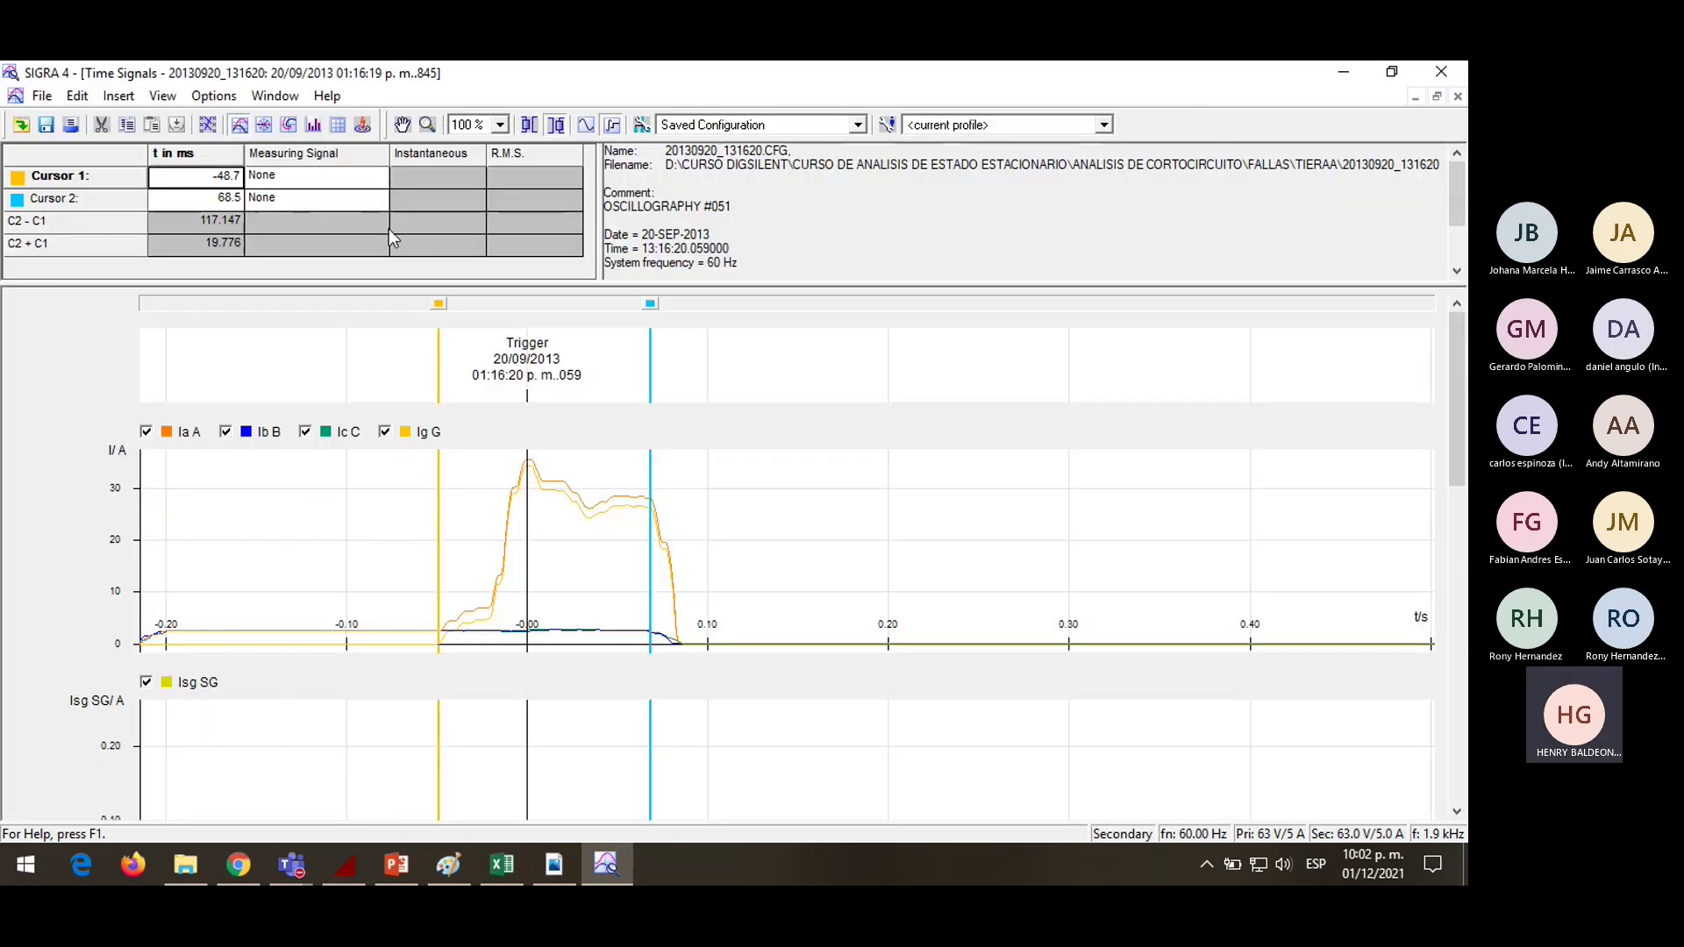
Display the record's signals as instantaneous values and move cursor 1 to -214.0 ms and cursor 2 to 133.9 ms
drag(1456, 341, 1456, 361)
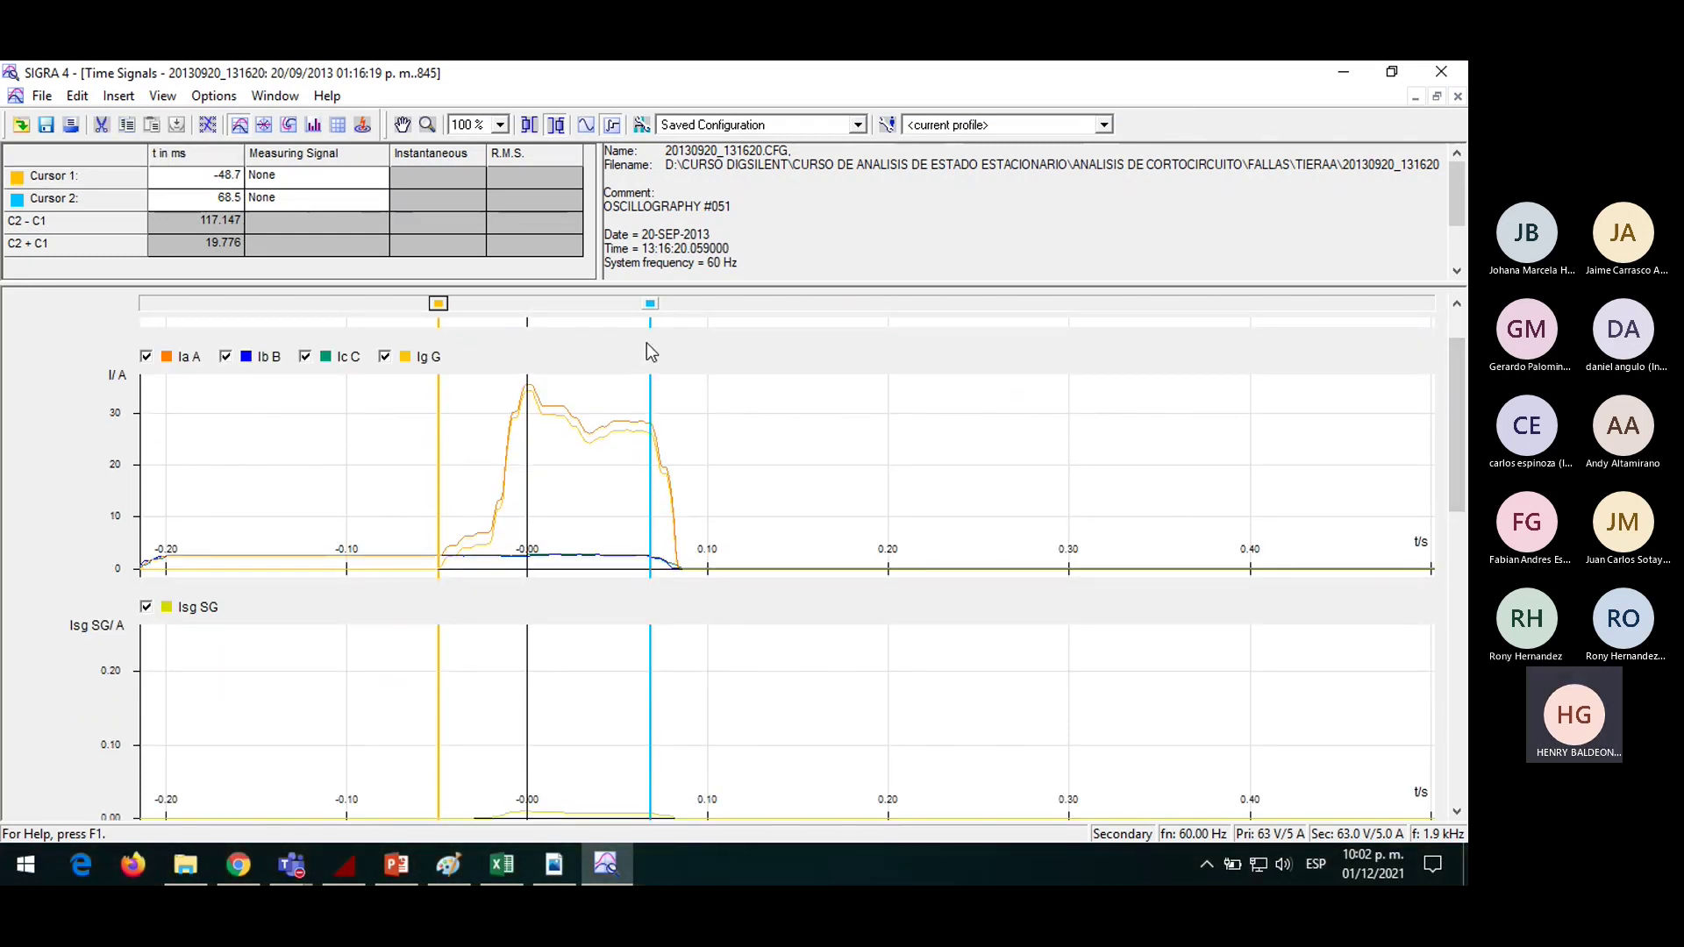
click(587, 127)
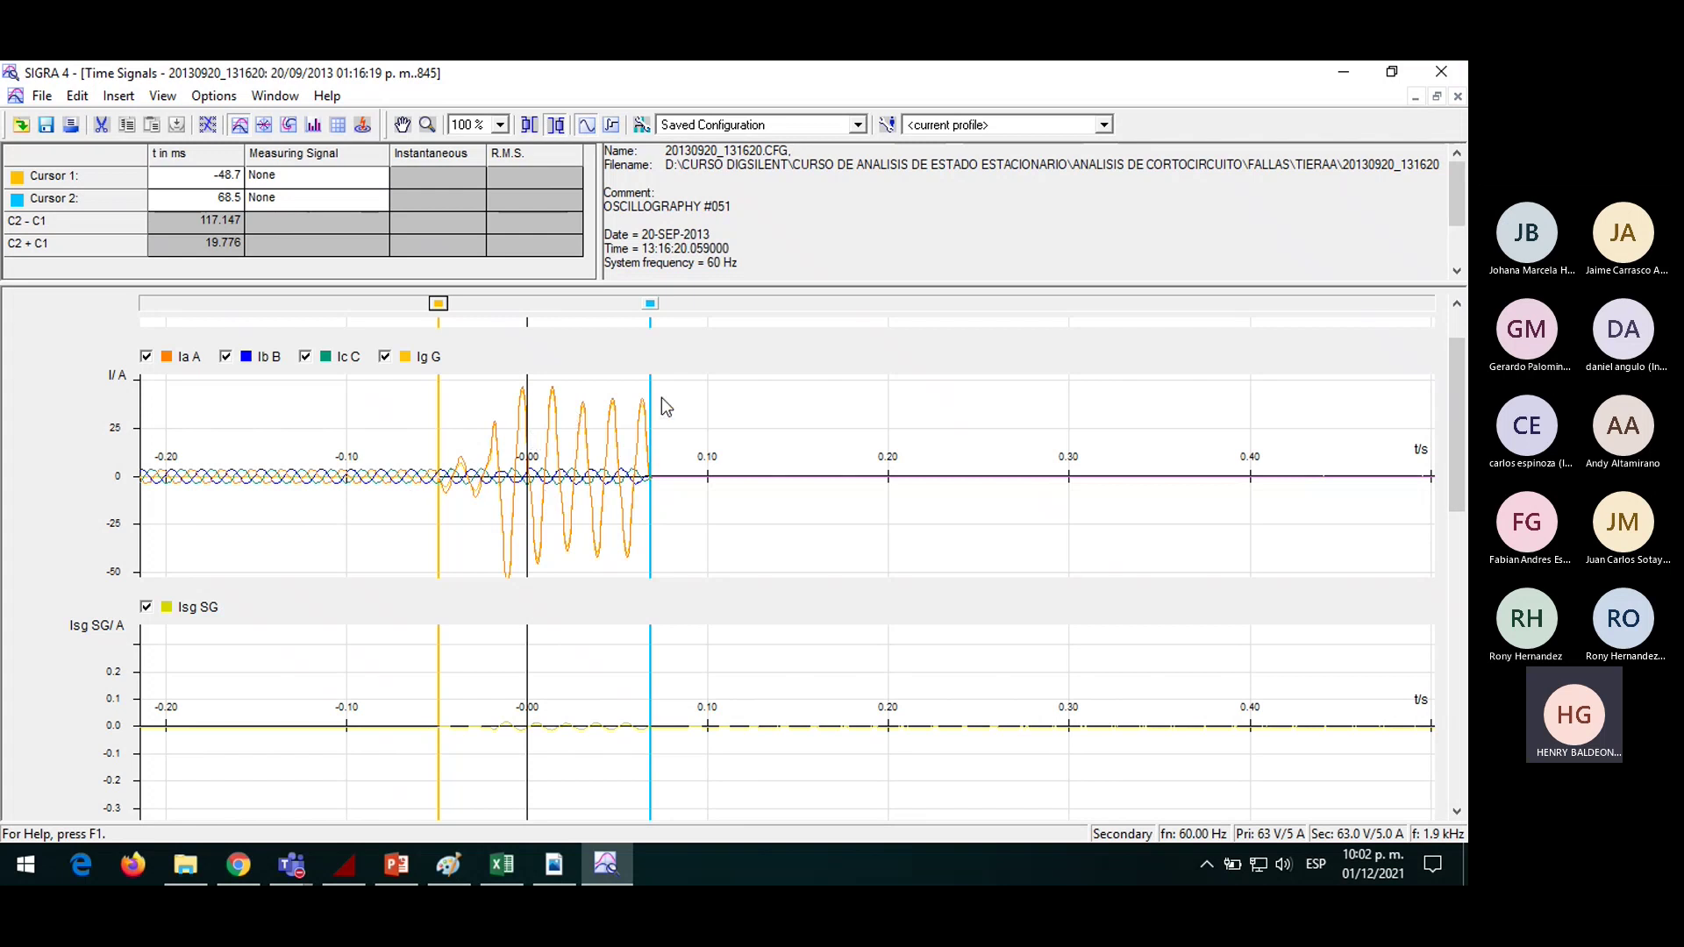
mouse_move(1461, 372)
mouse_down()
mouse_move(1462, 667)
mouse_move(1461, 383)
mouse_up()
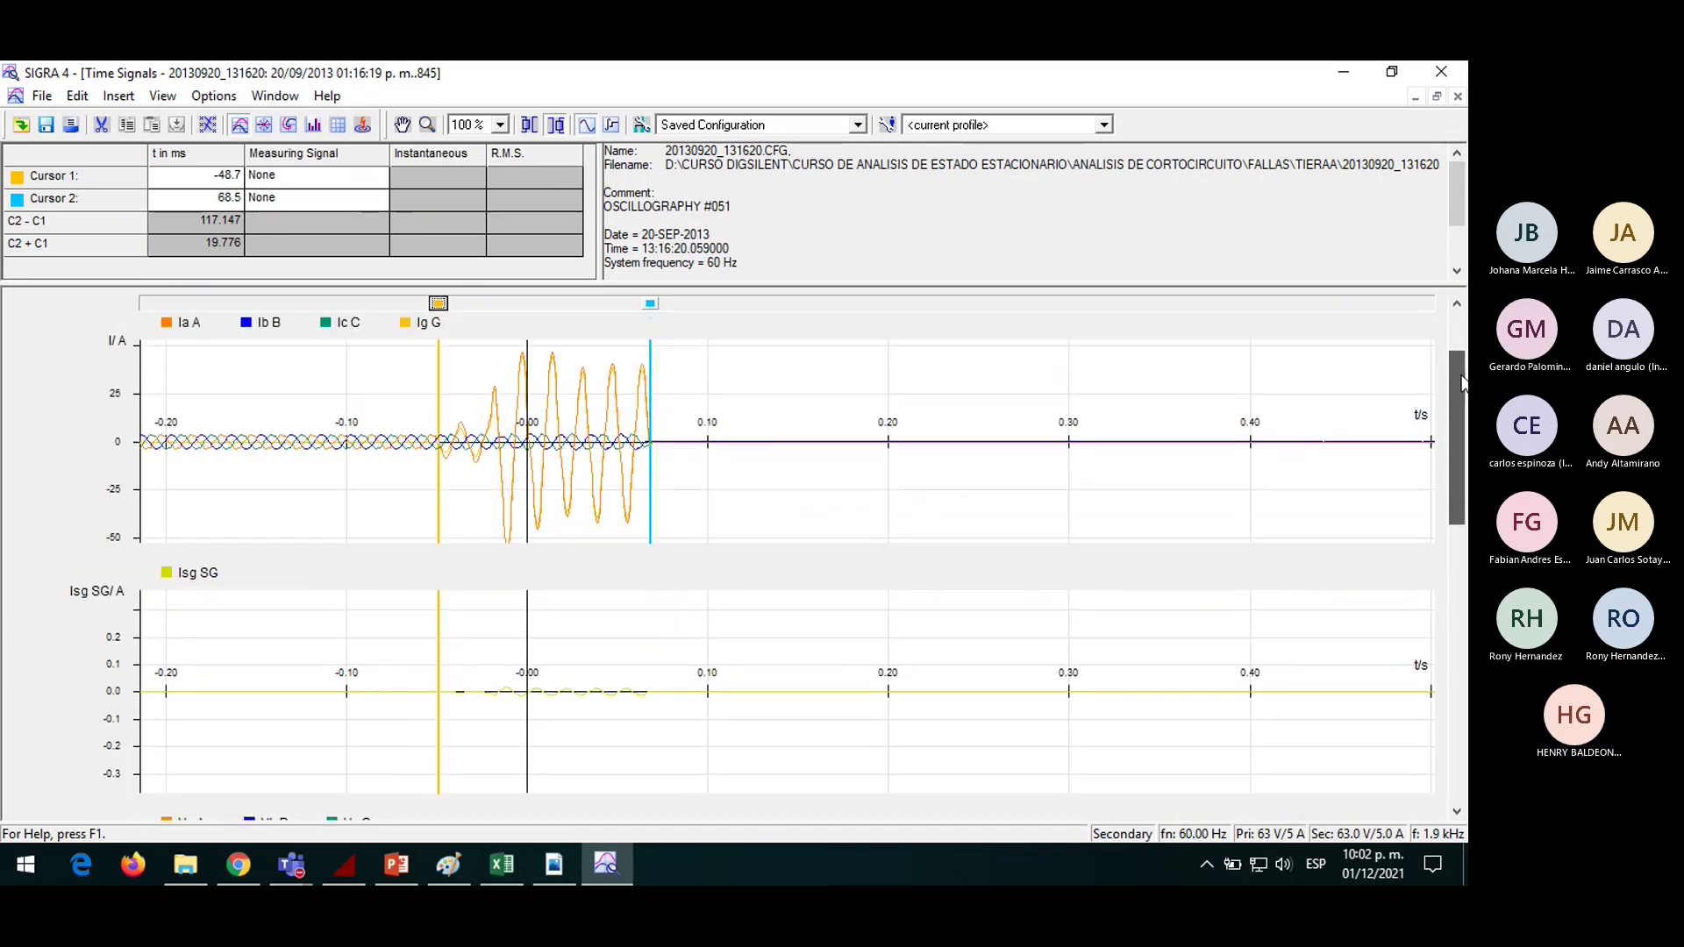
drag(439, 303, 143, 303)
drag(650, 303, 768, 304)
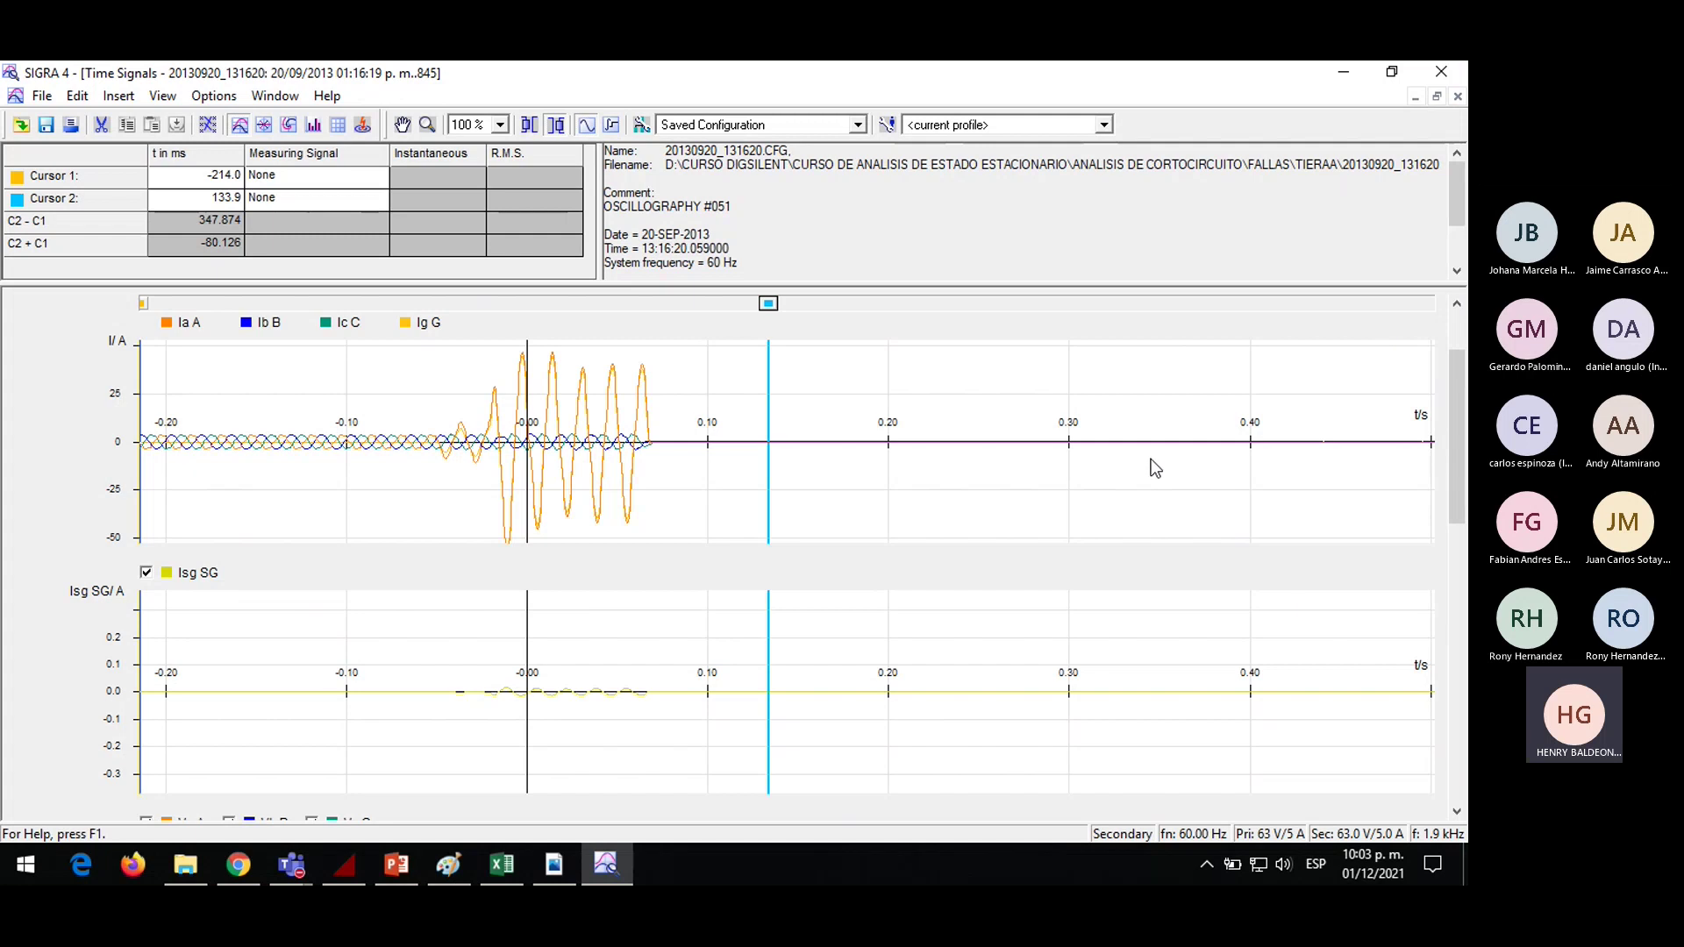
Highlight the Ia, Ib, Ic and Ig curves in turn in the shared current diagram, ending on Ia, to compare their behaviour
click(165, 329)
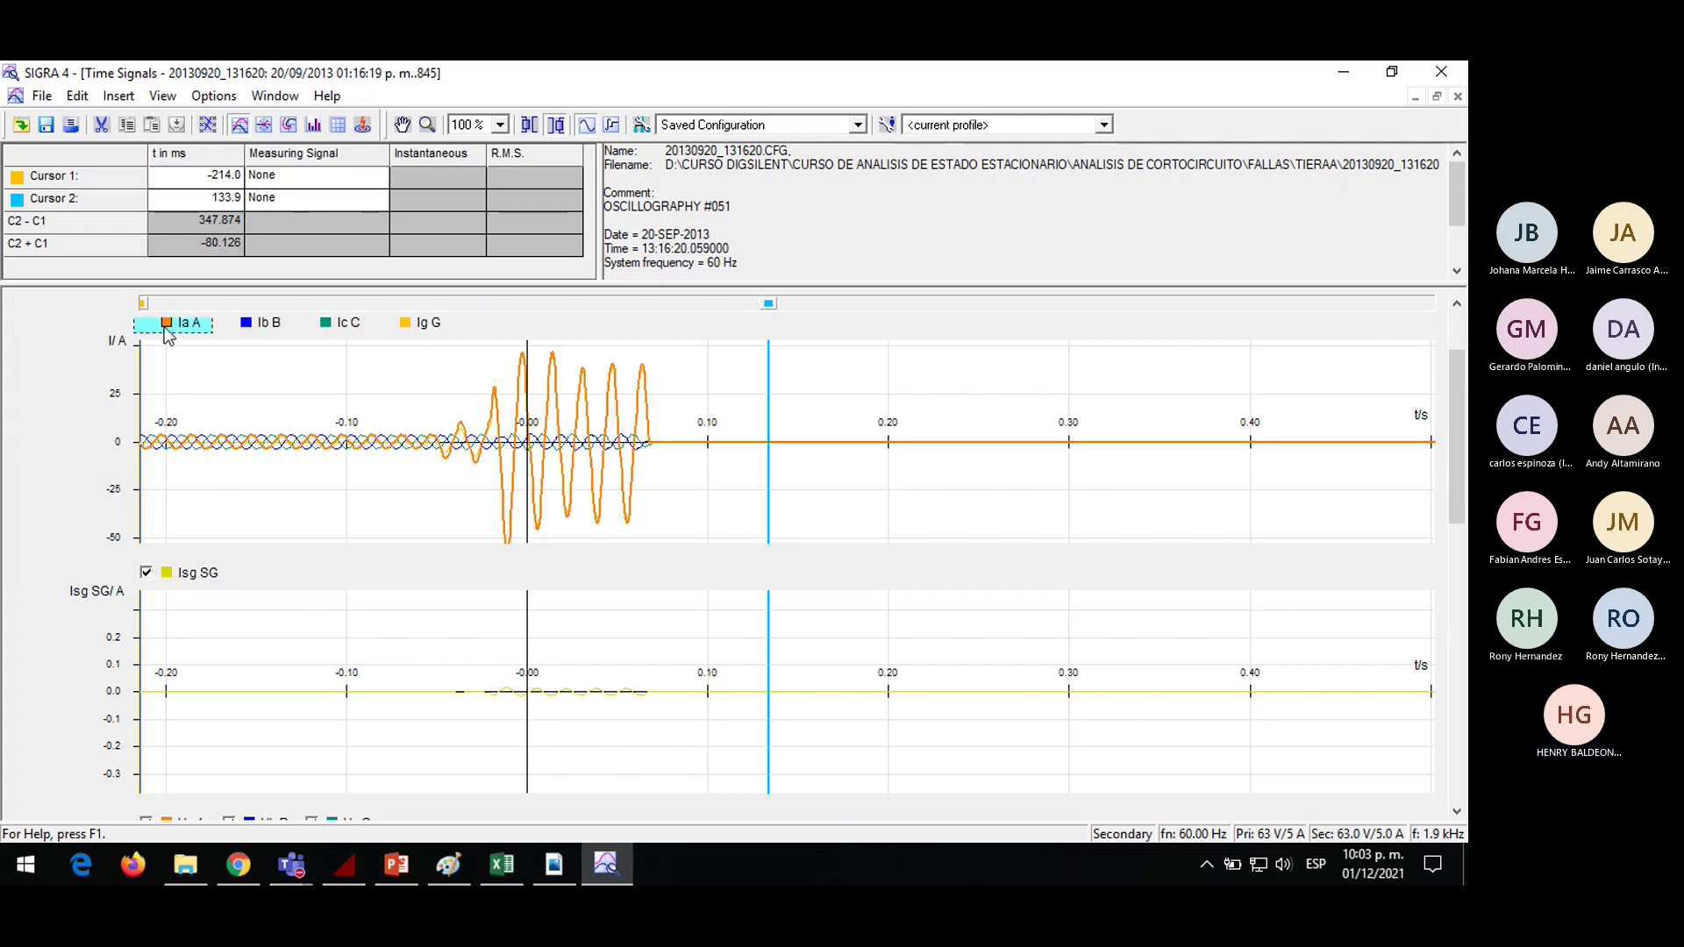
click(242, 330)
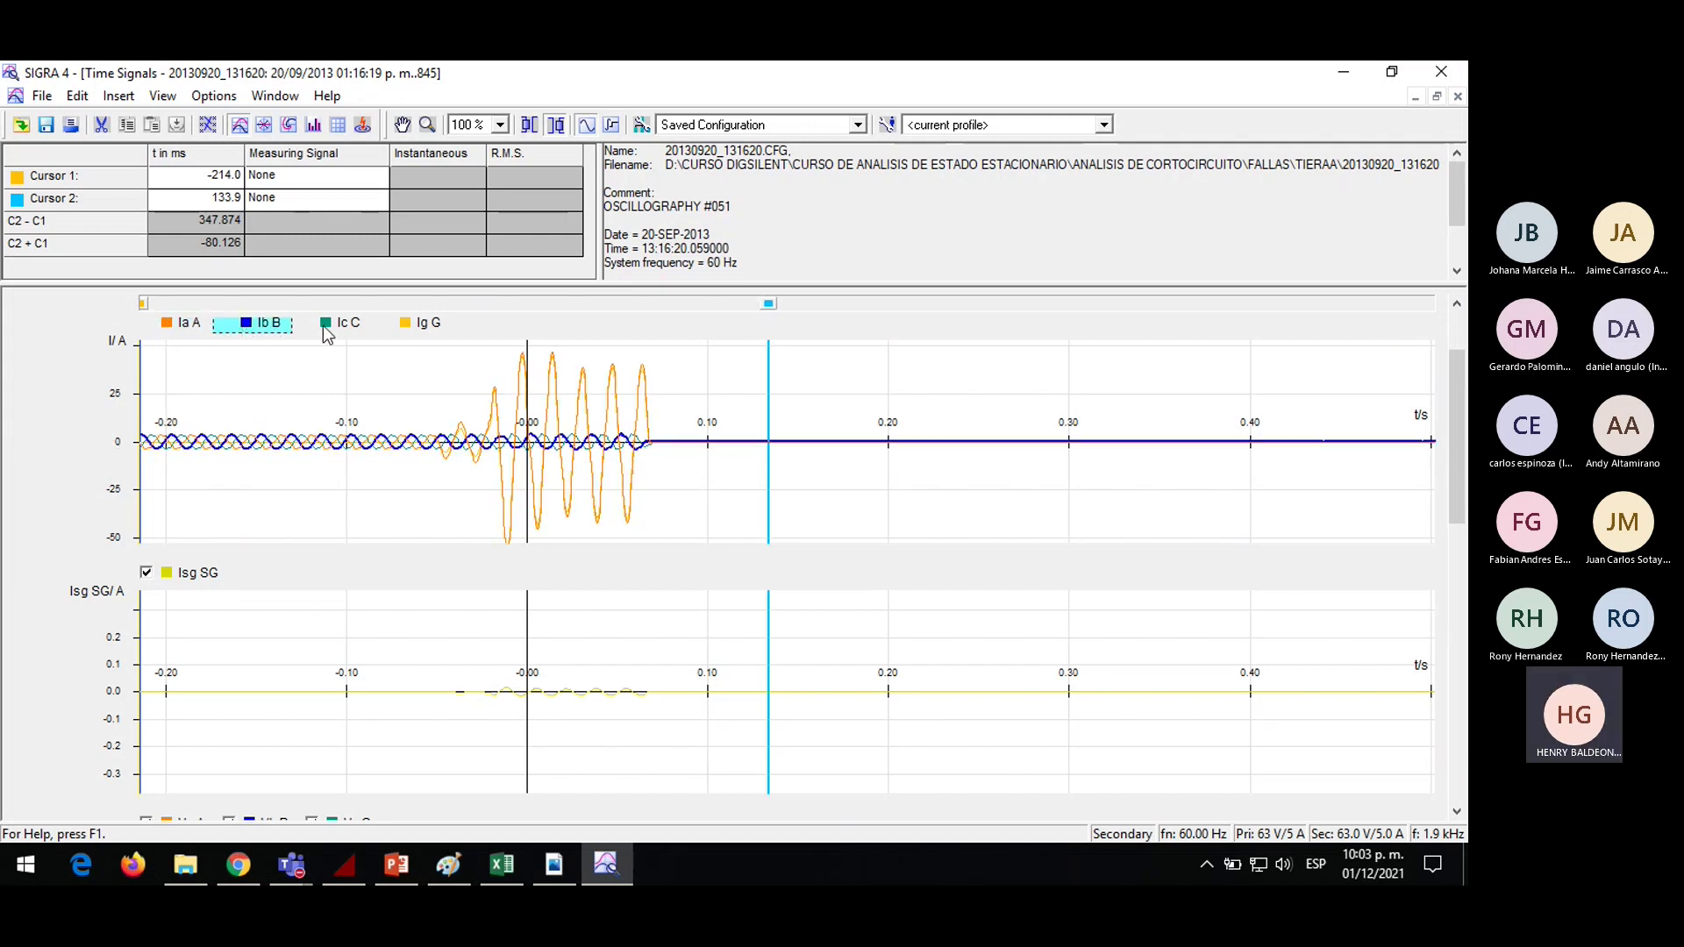
click(324, 327)
click(242, 325)
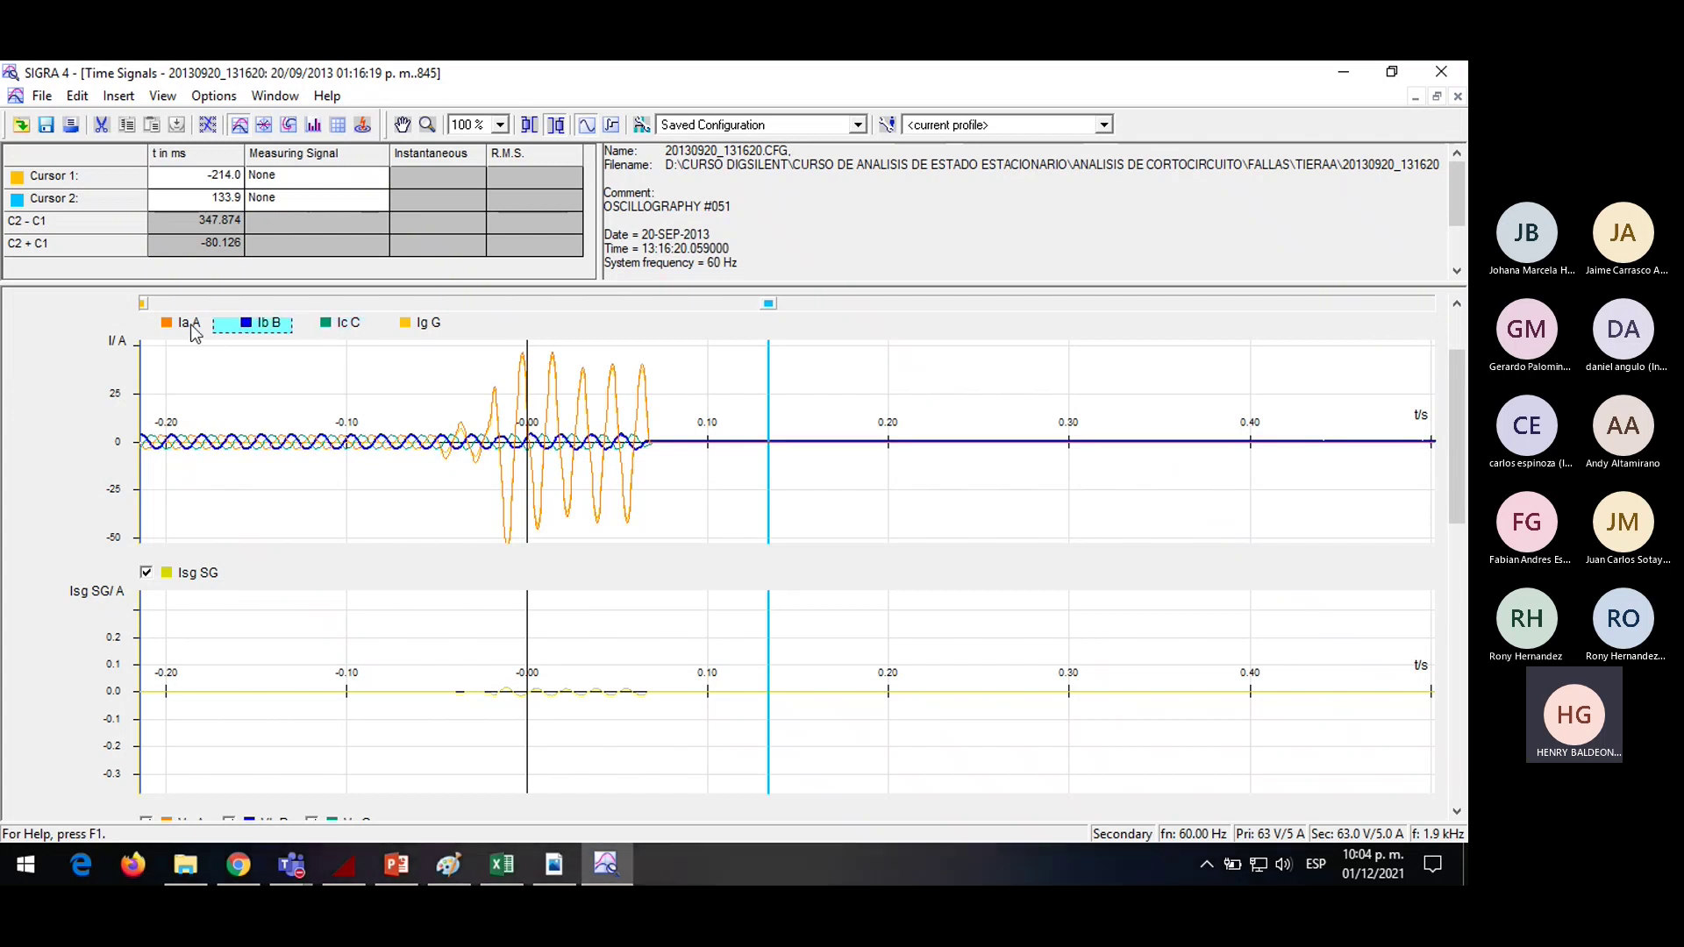
click(167, 328)
click(252, 330)
click(339, 330)
click(417, 327)
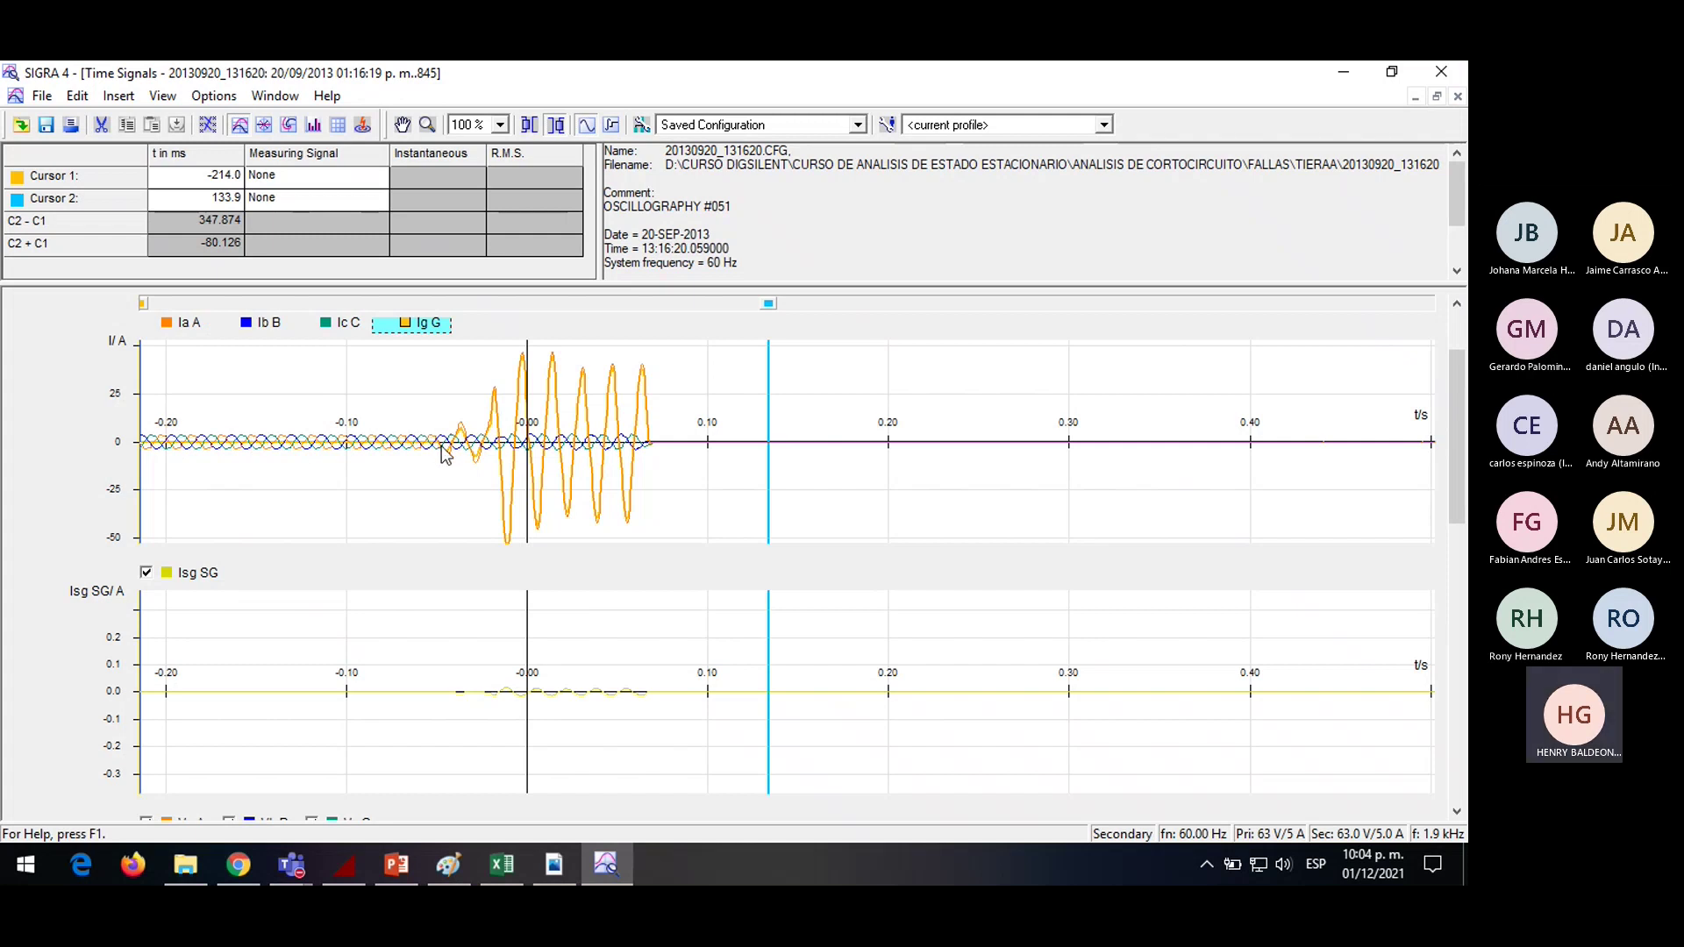
click(182, 324)
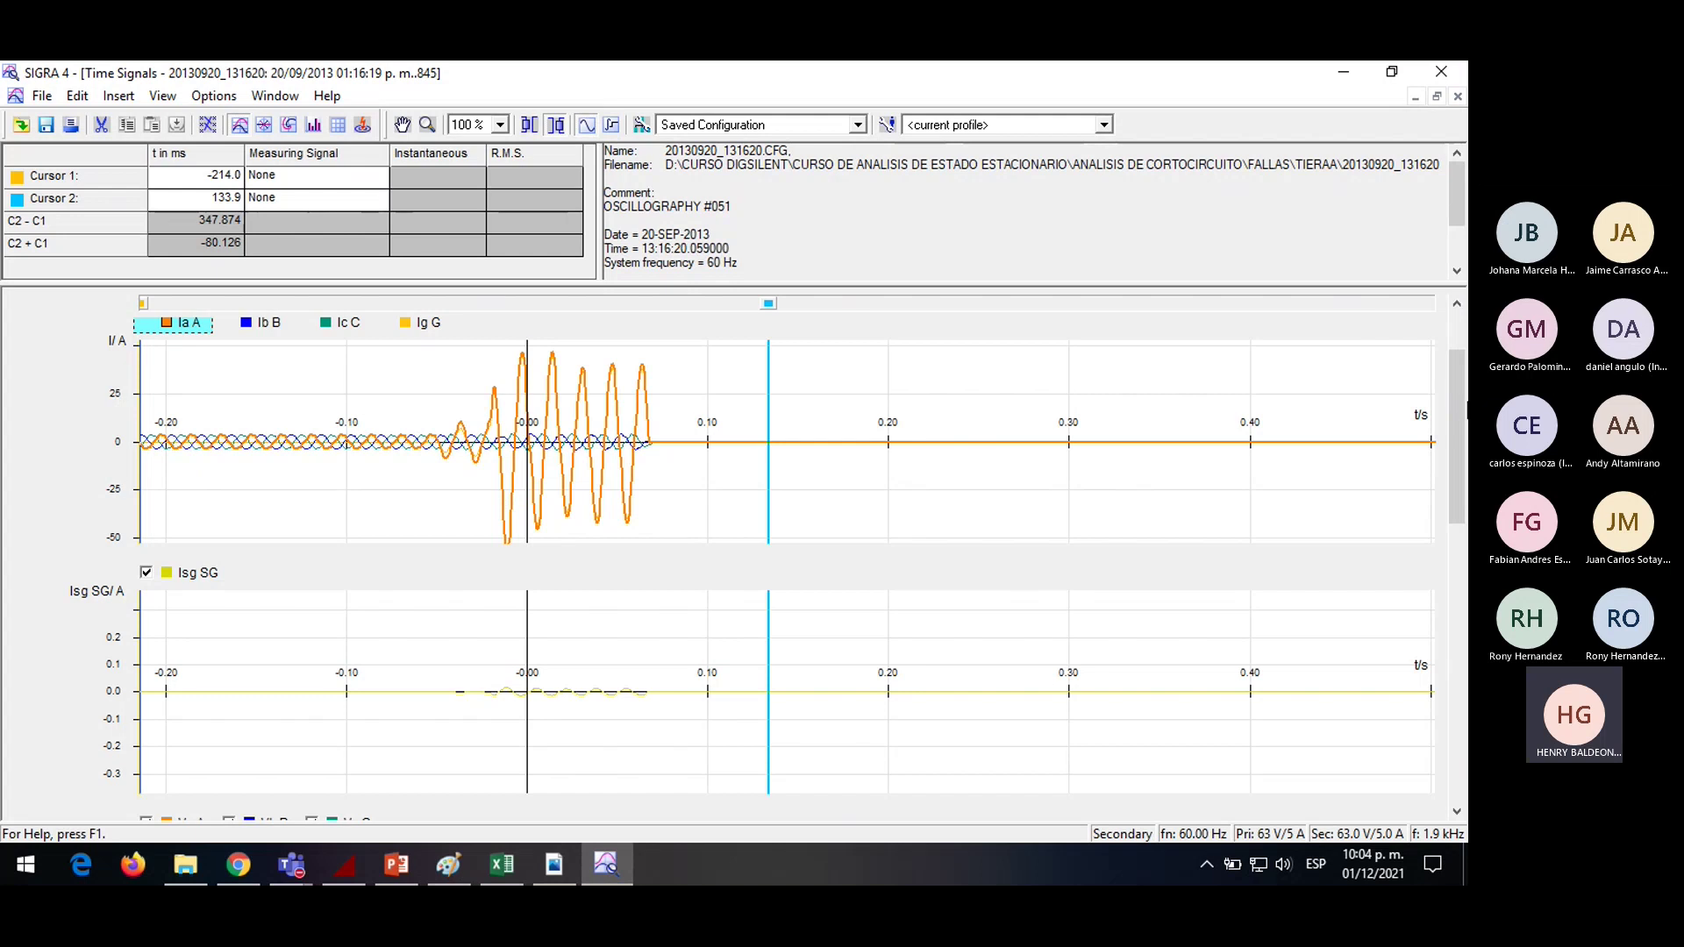
Apply the One Signal per Diagram profile and show the signals as instantaneous values
scroll(1463, 375, up, 1)
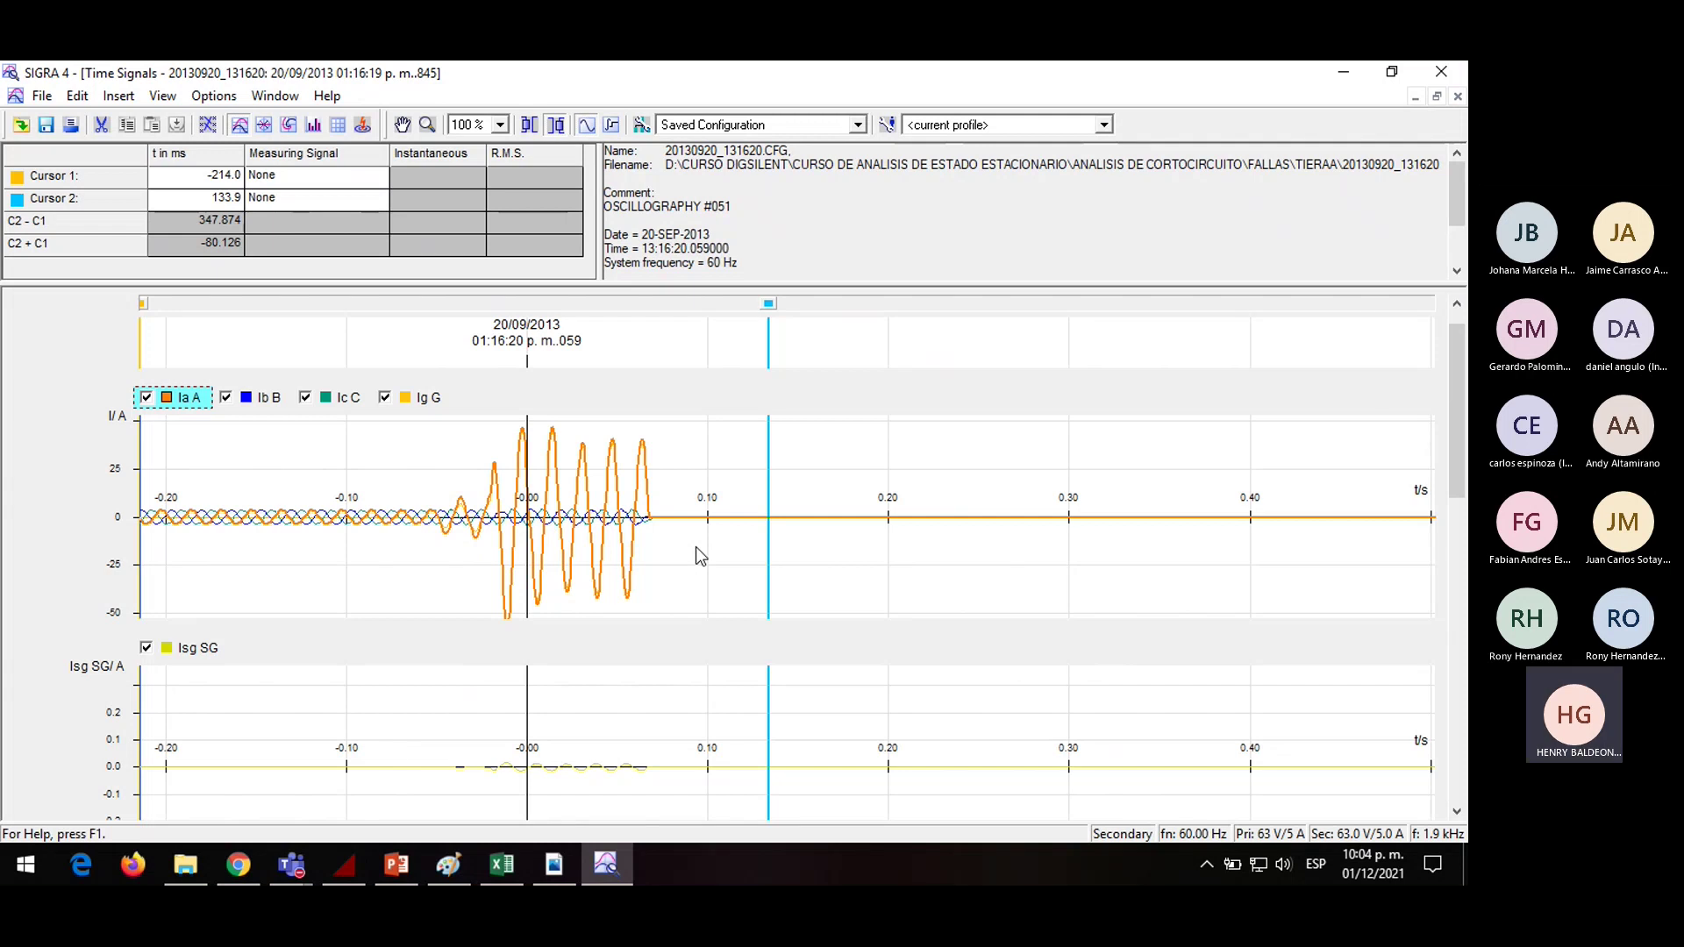
click(861, 124)
click(928, 127)
click(1104, 124)
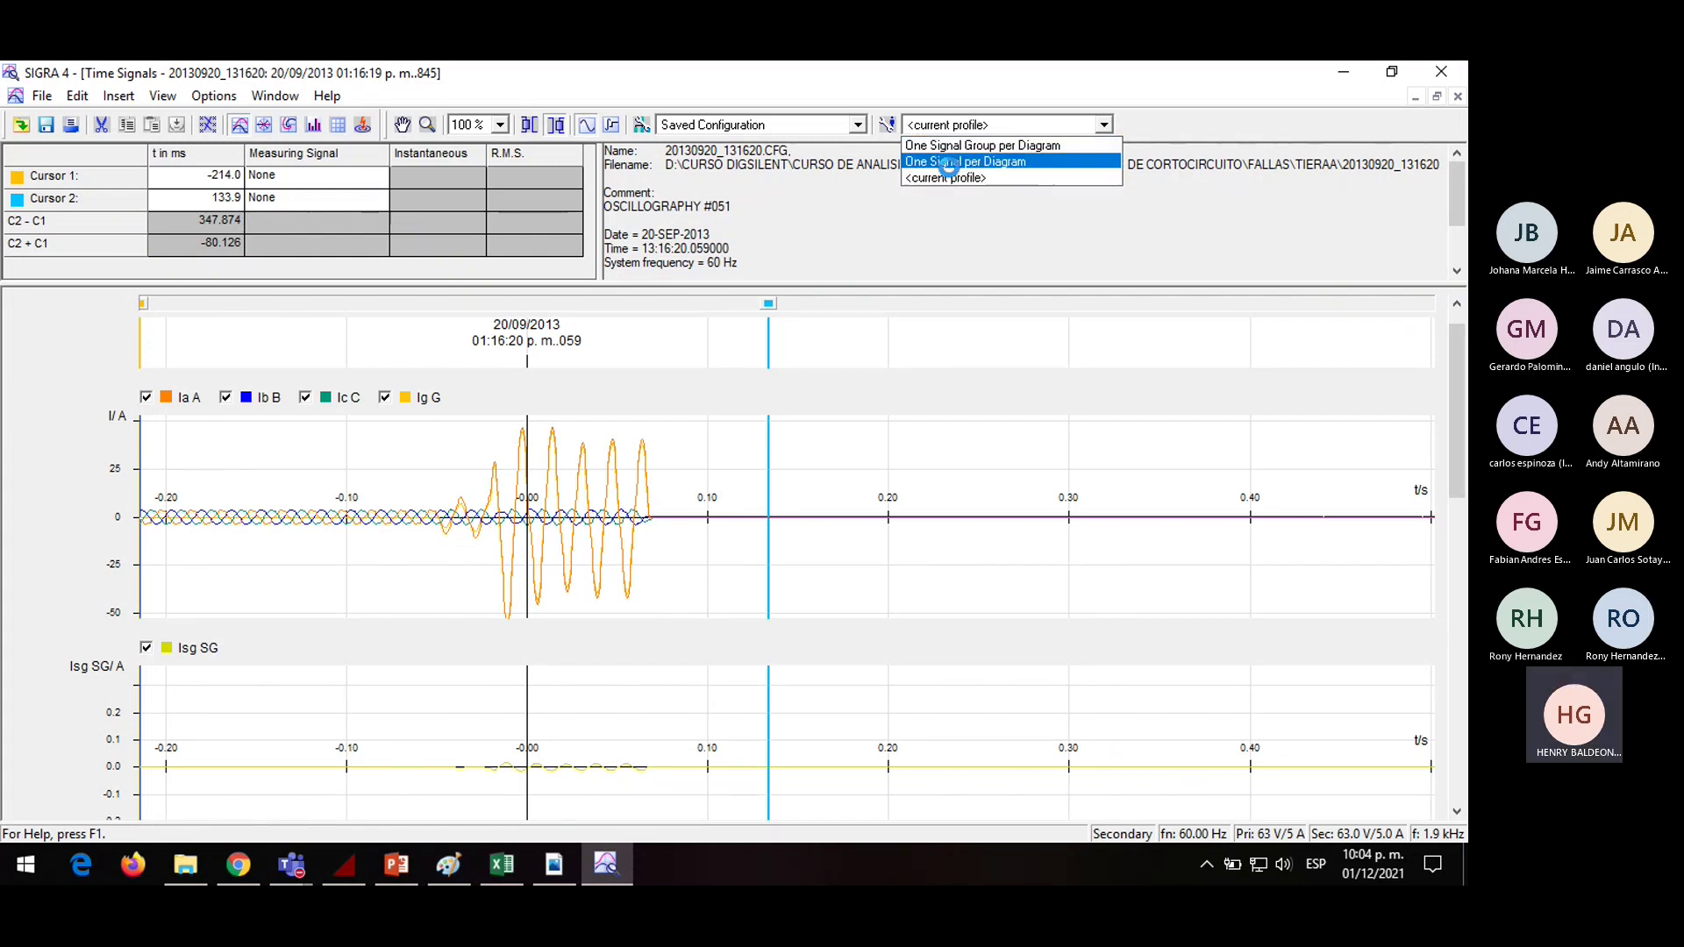
click(956, 162)
click(583, 127)
Highlight the separate Ia, Ib, Ic and Ig diagrams one after another to examine each current waveform
mouse_move(1463, 385)
mouse_down()
mouse_move(1463, 412)
mouse_move(1462, 390)
mouse_up()
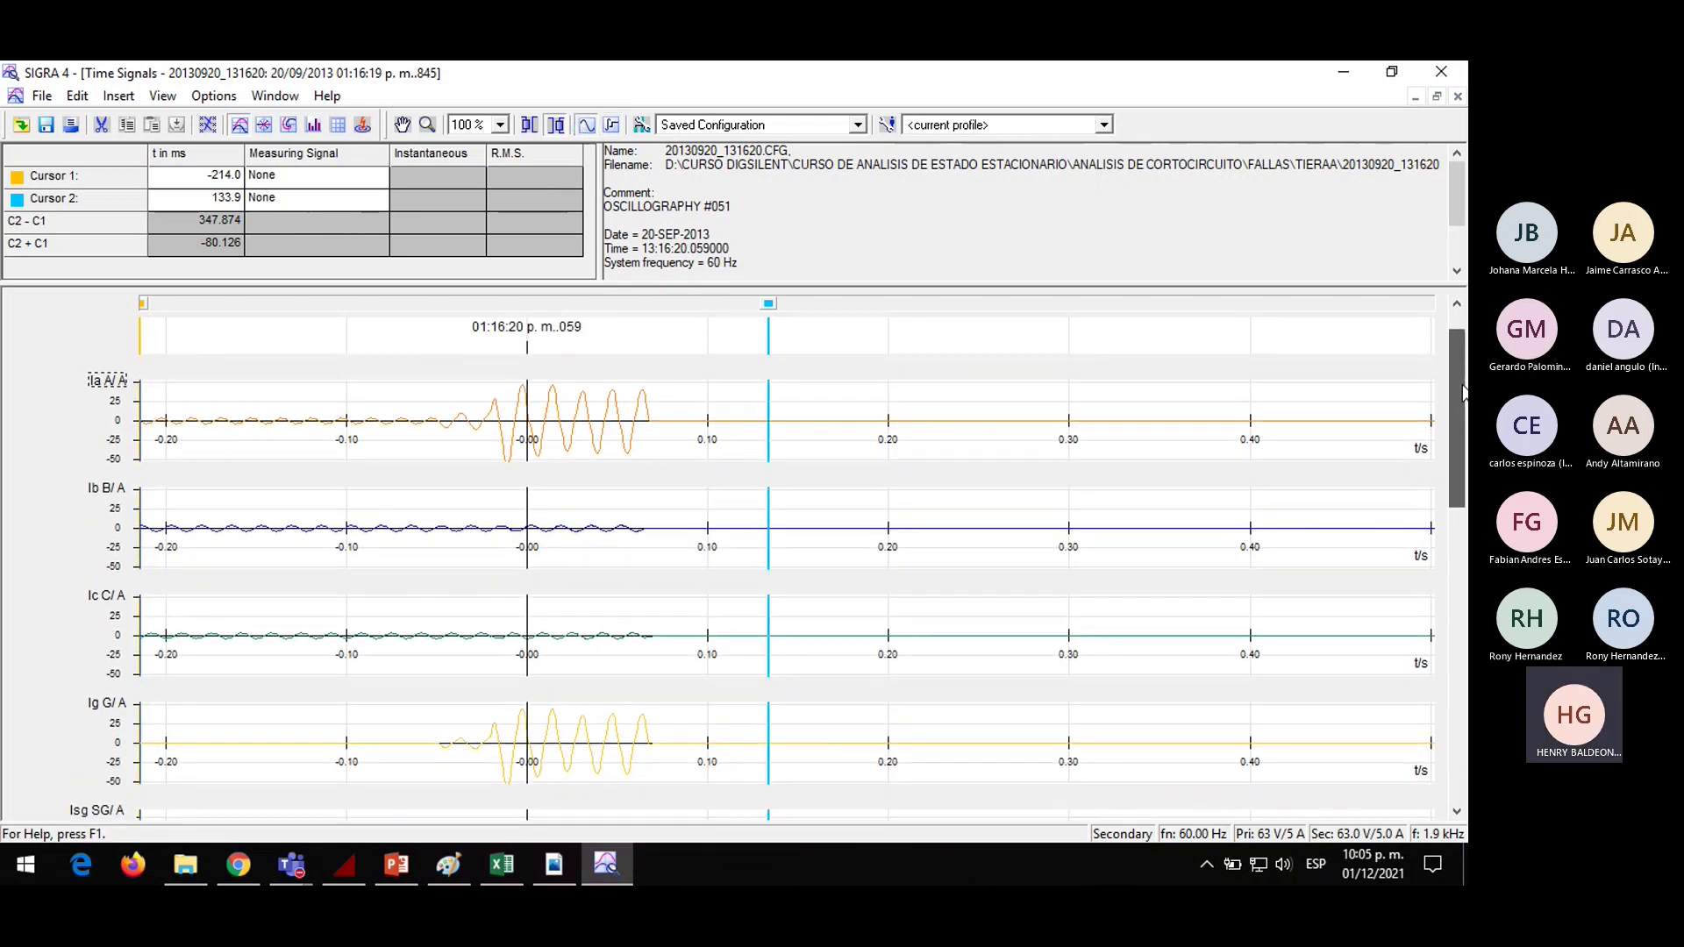
click(277, 427)
click(251, 527)
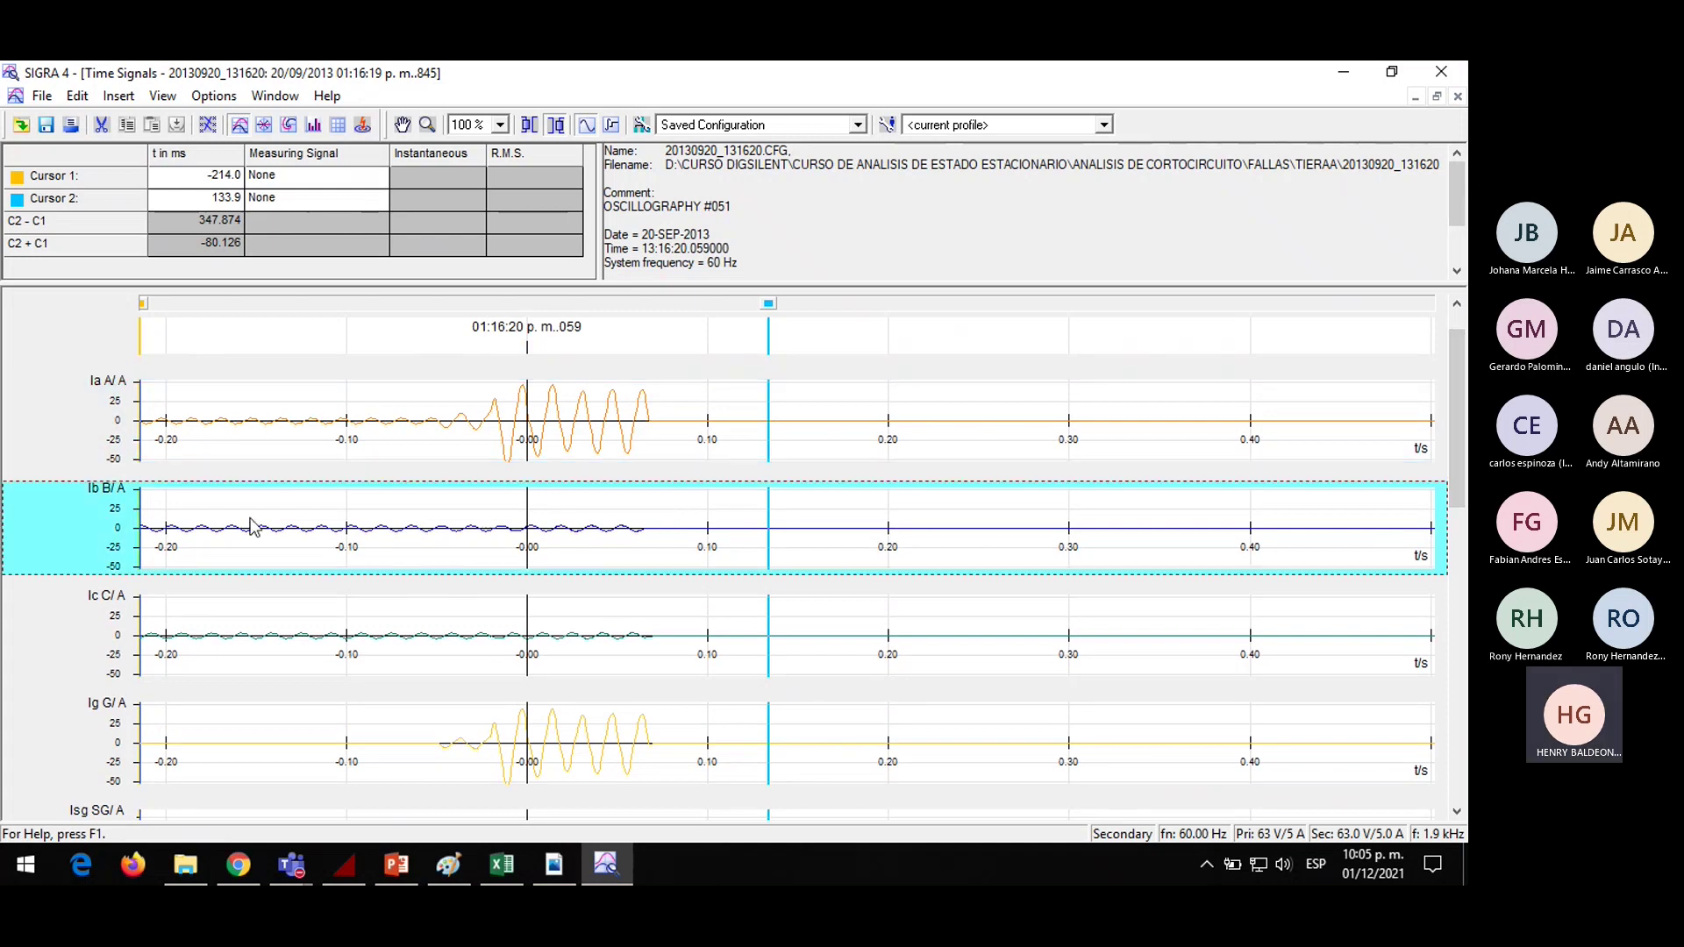
click(221, 628)
click(215, 733)
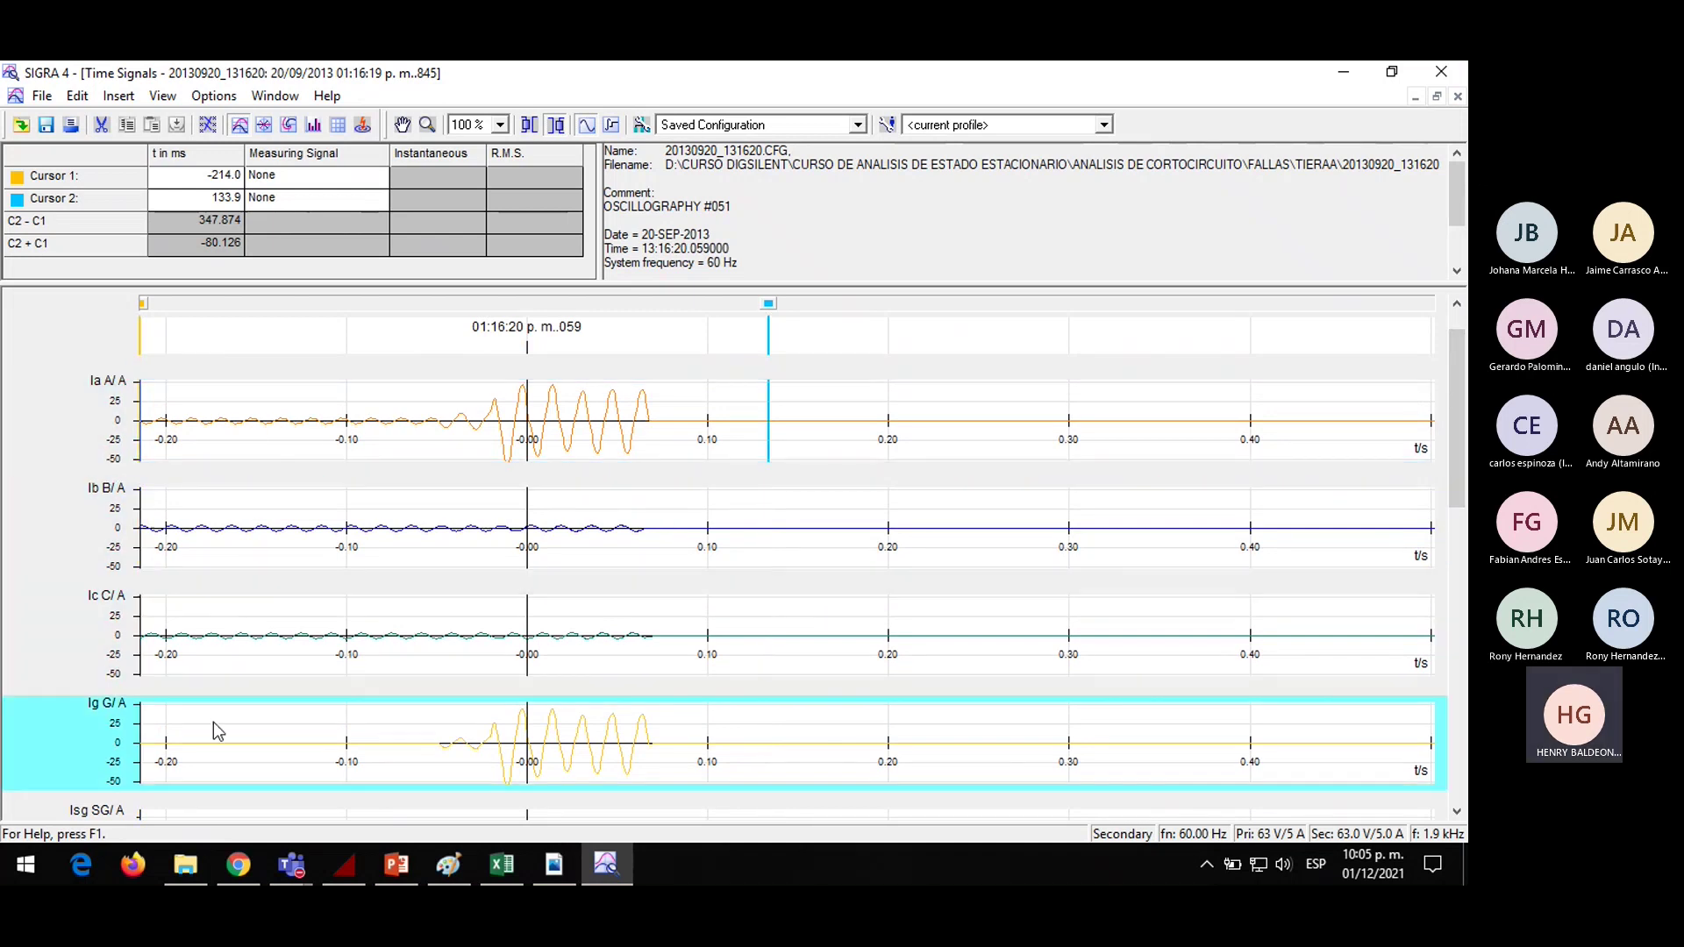
Compare the Ia and Ig fault waveforms by alternately highlighting their diagrams and reading the Ia curve during the fault
click(506, 451)
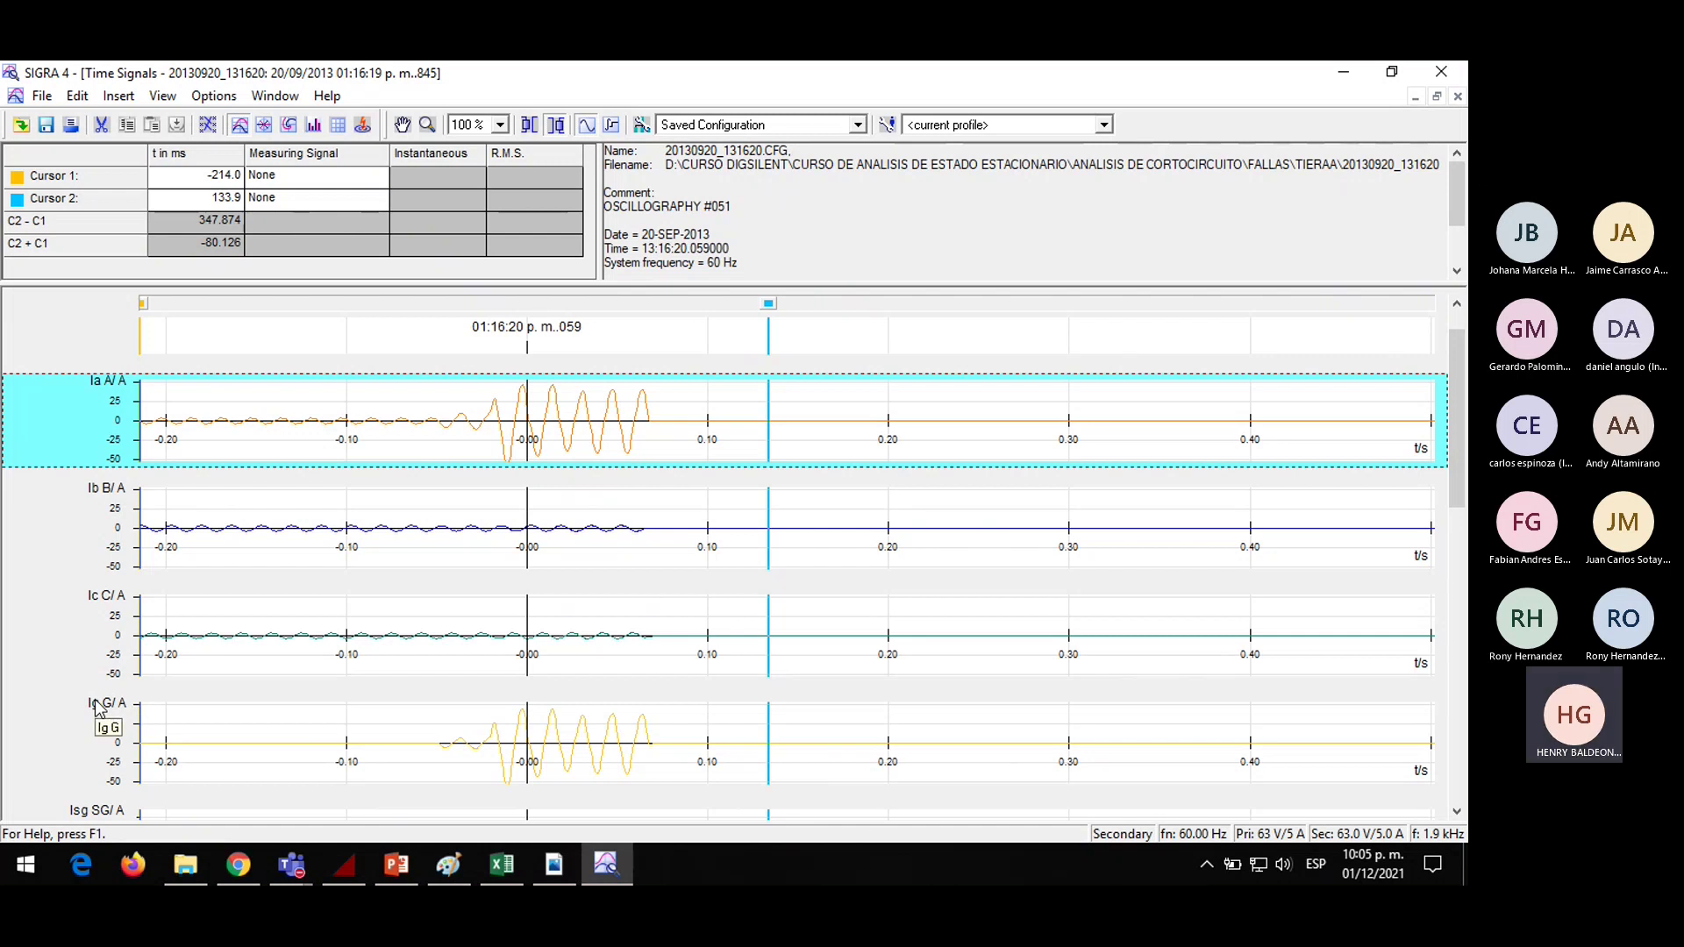
click(603, 732)
click(588, 445)
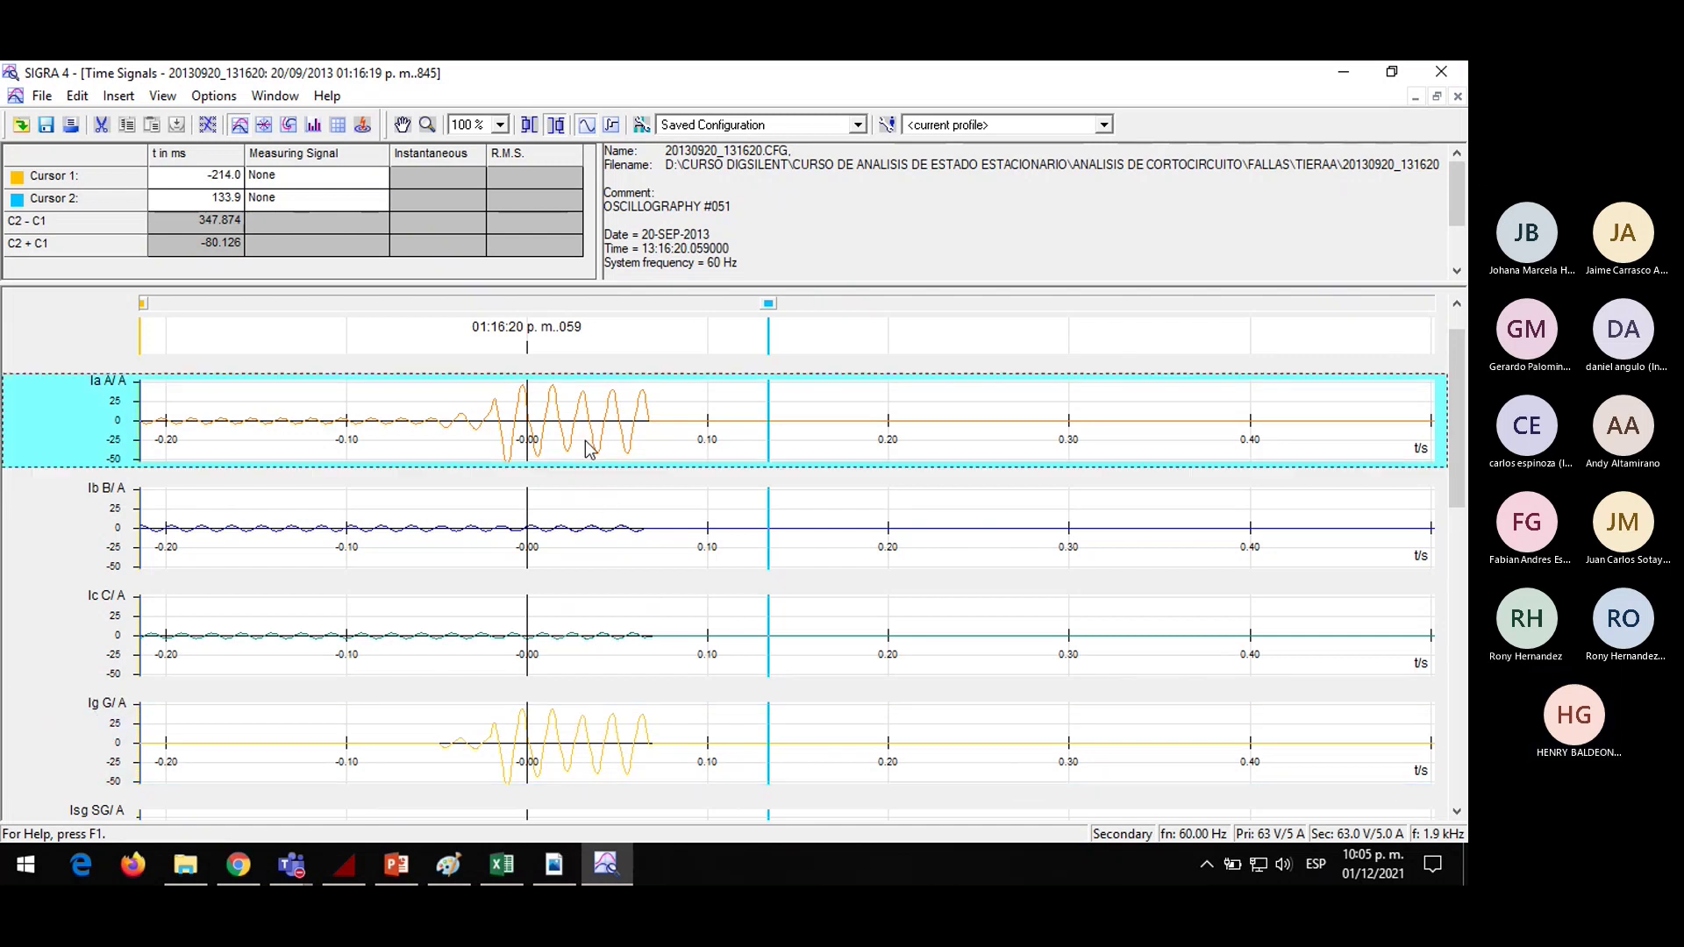
click(555, 730)
click(604, 418)
click(547, 743)
click(570, 444)
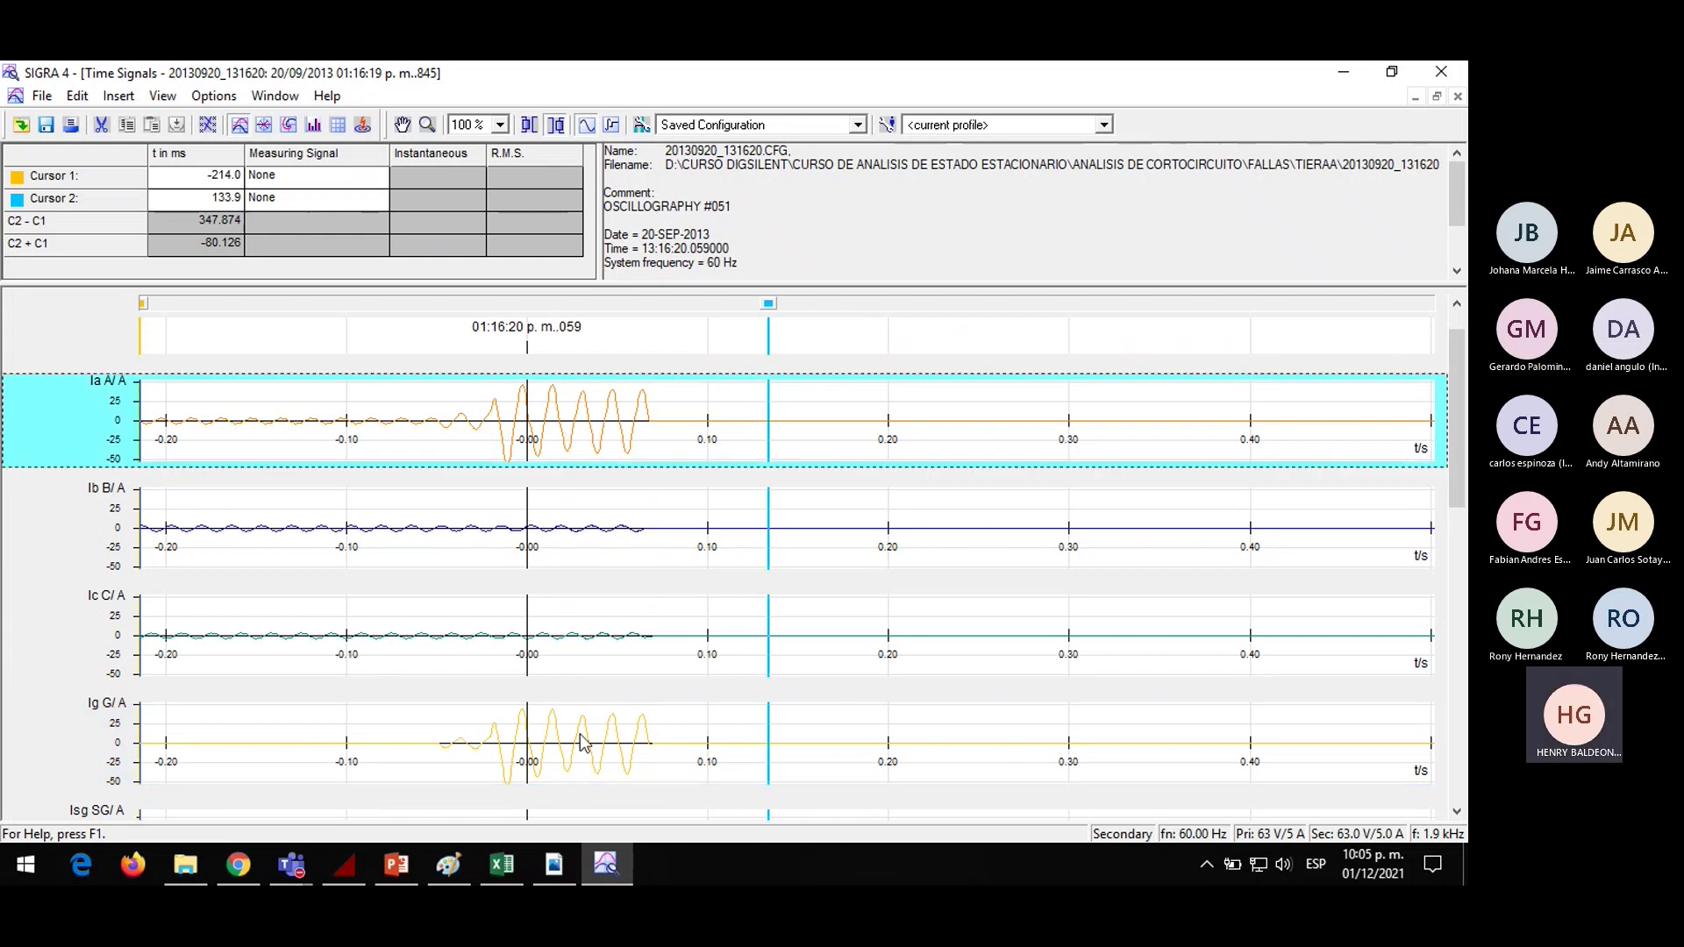
click(580, 741)
click(583, 445)
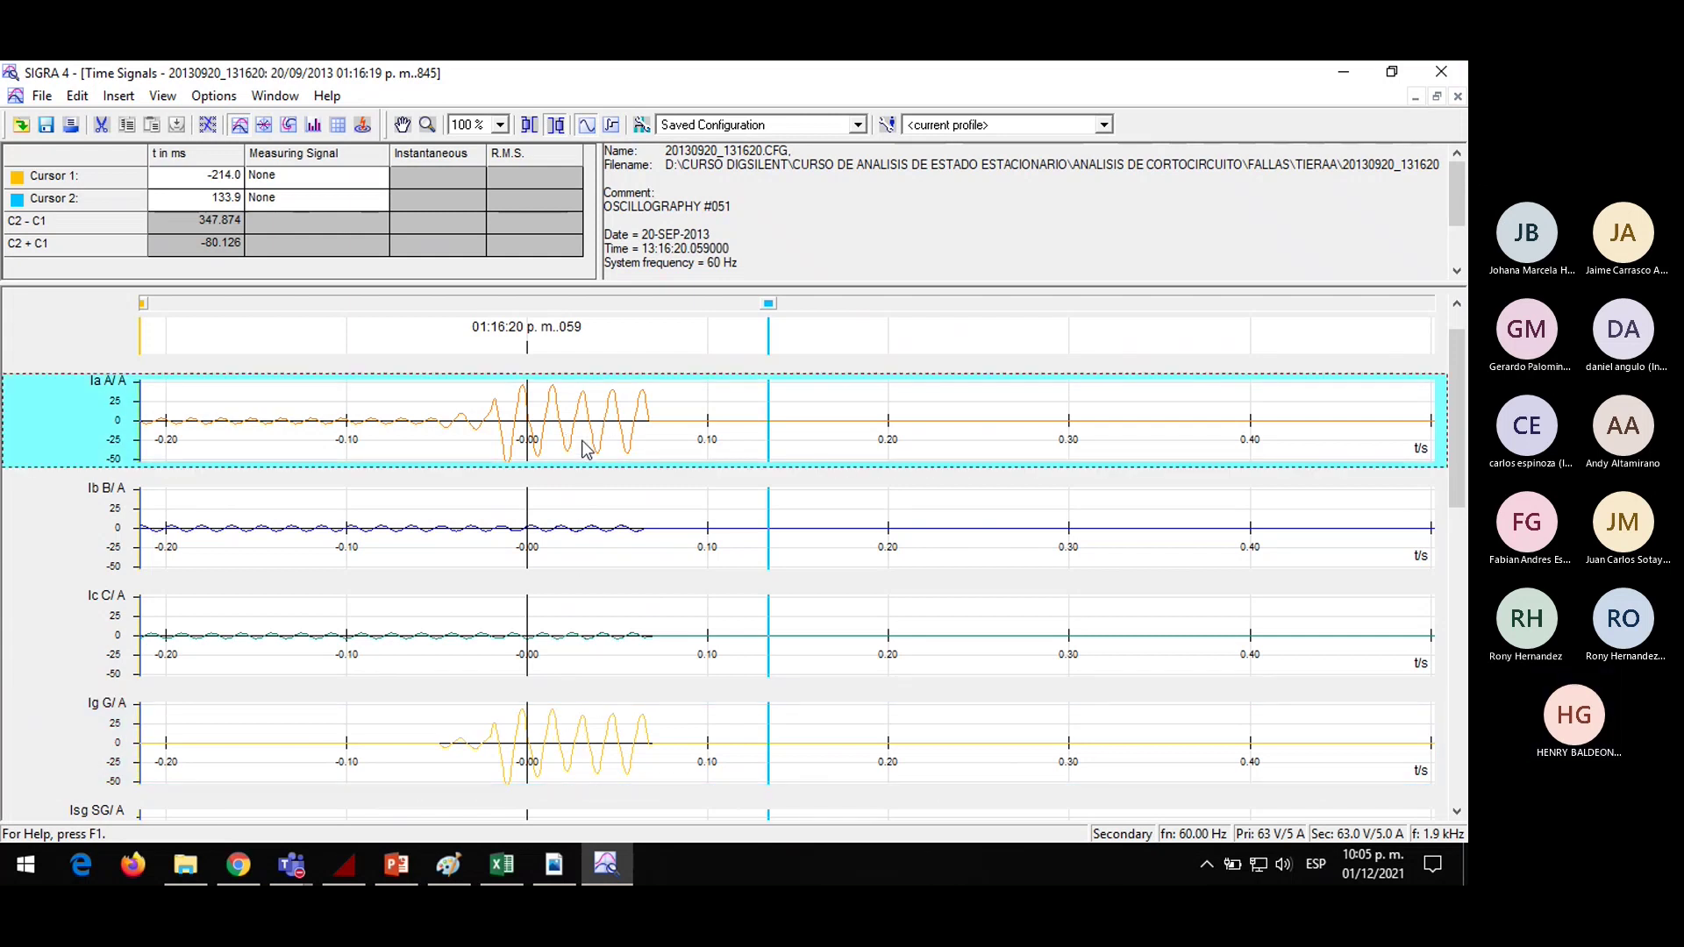
click(587, 770)
mouse_move(554, 437)
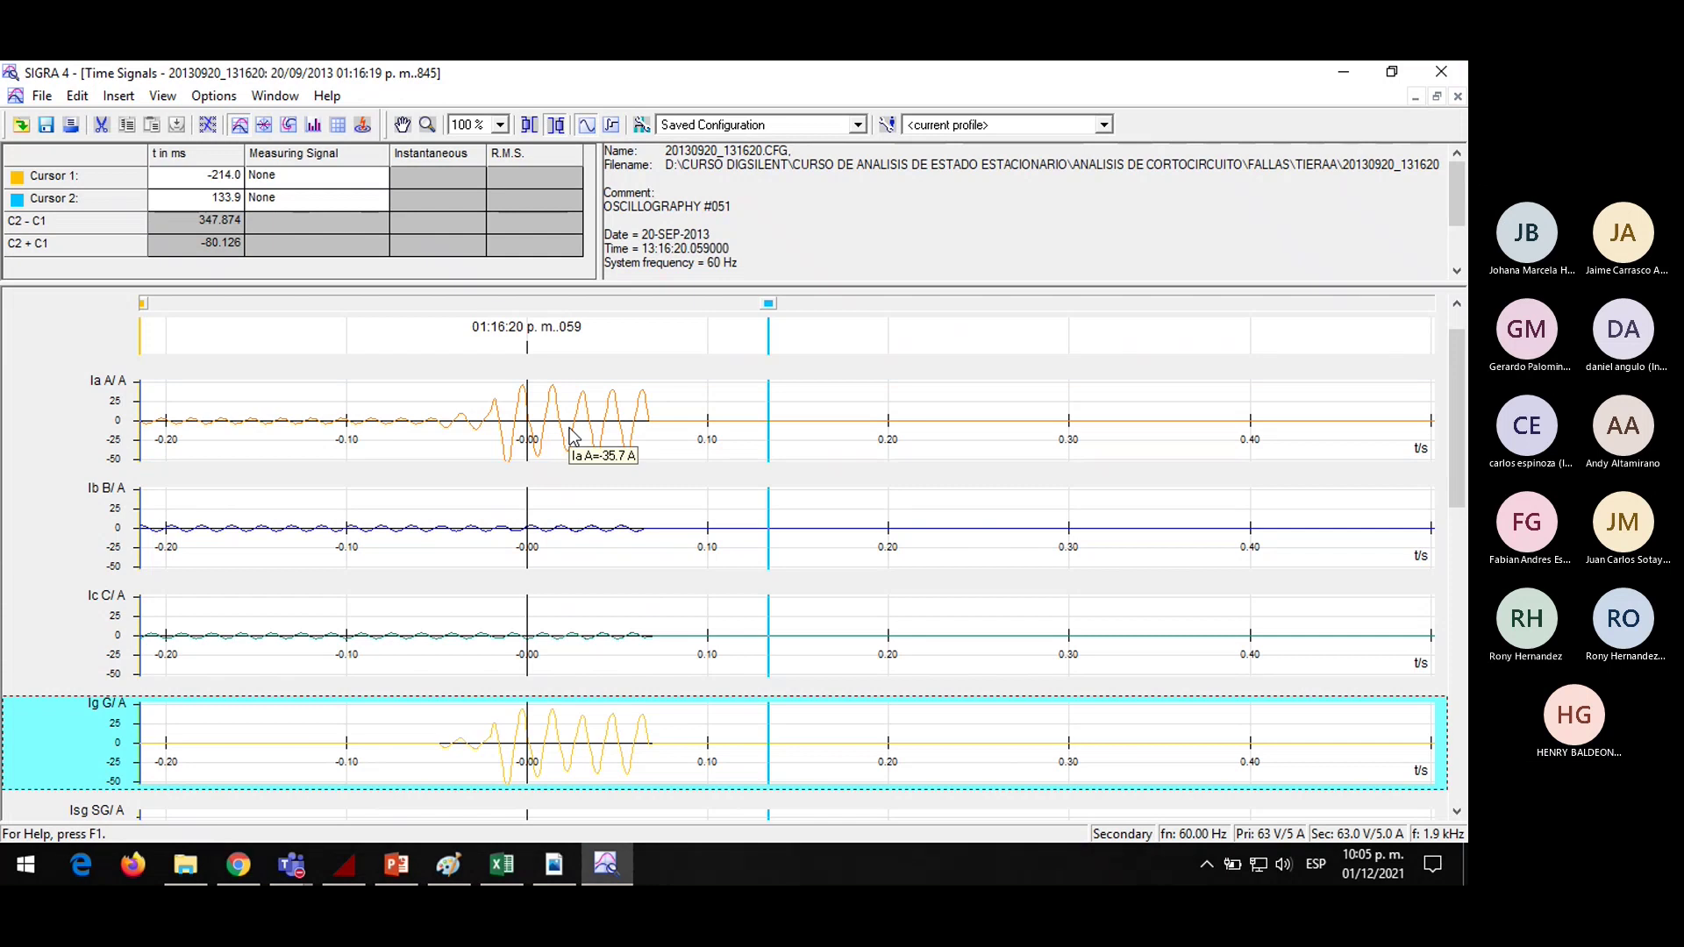
click(580, 446)
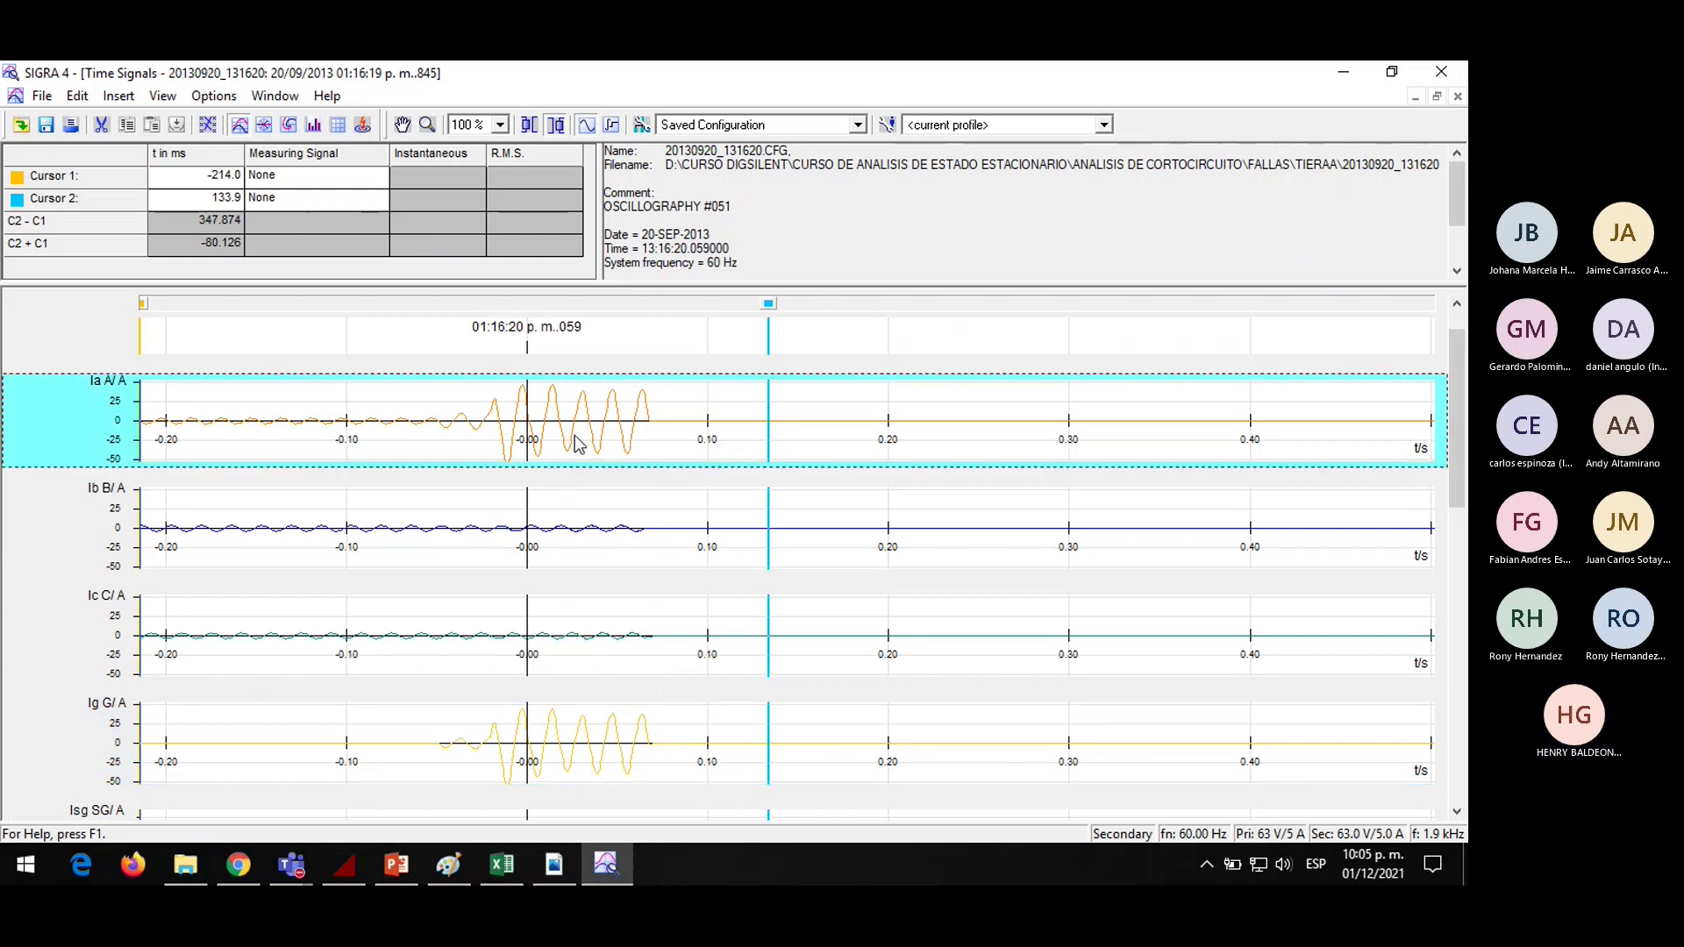
click(590, 752)
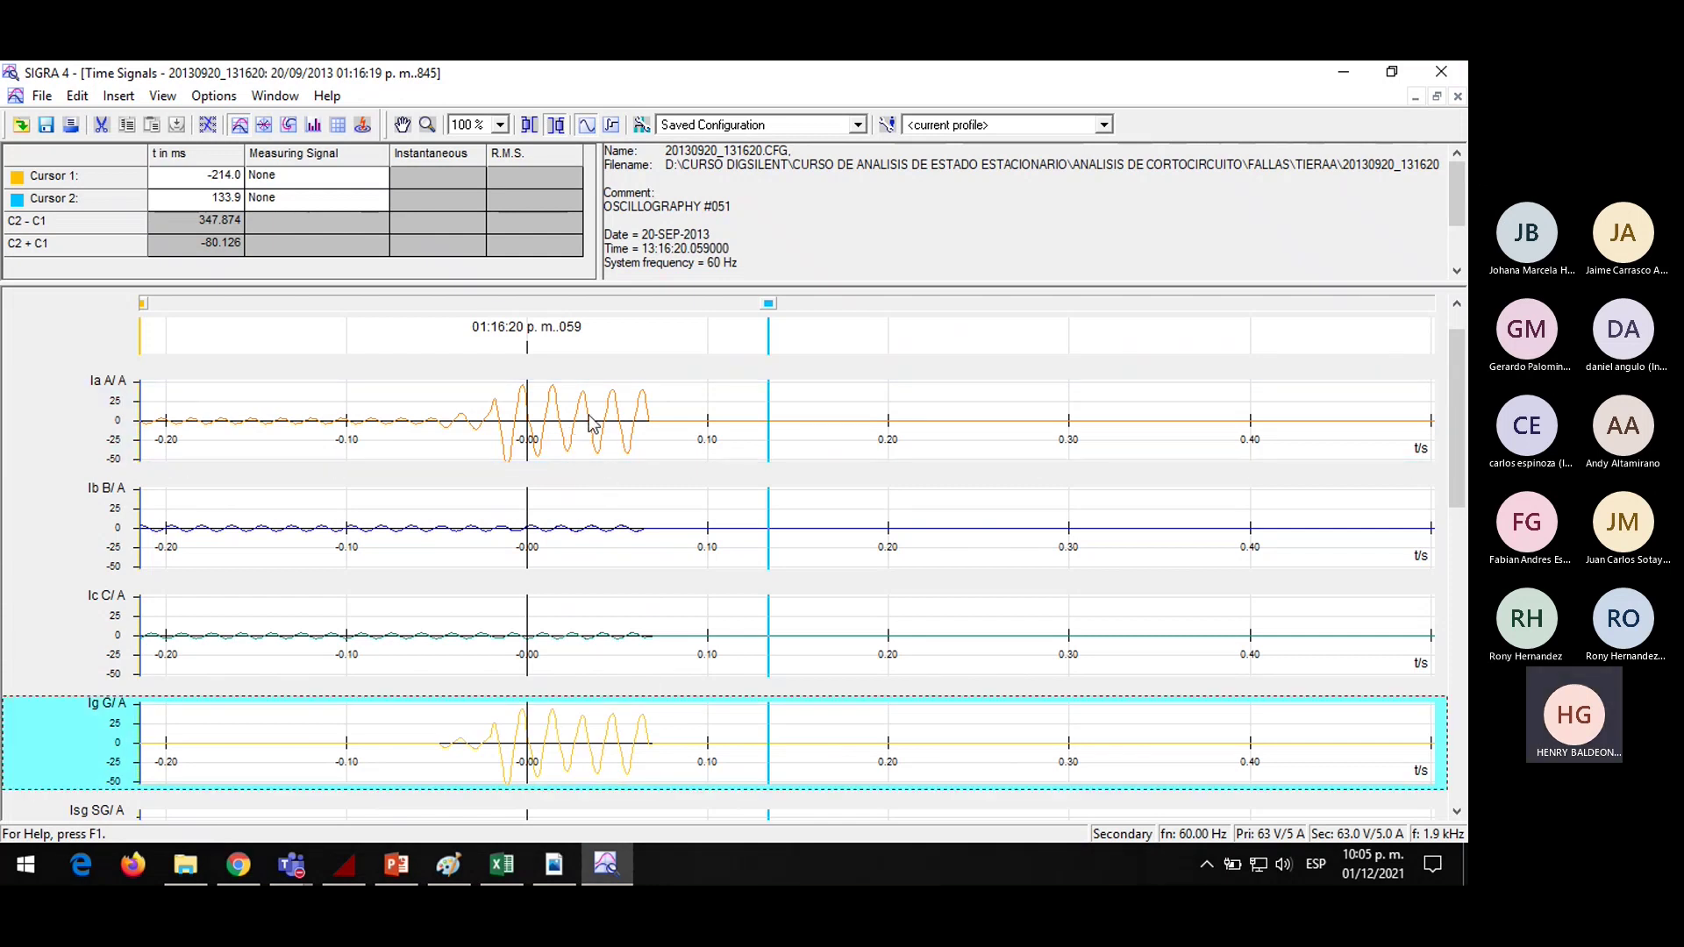
mouse_move(593, 424)
Switch to the vector diagrams and optimize the scale of the current phasor diagram
click(266, 127)
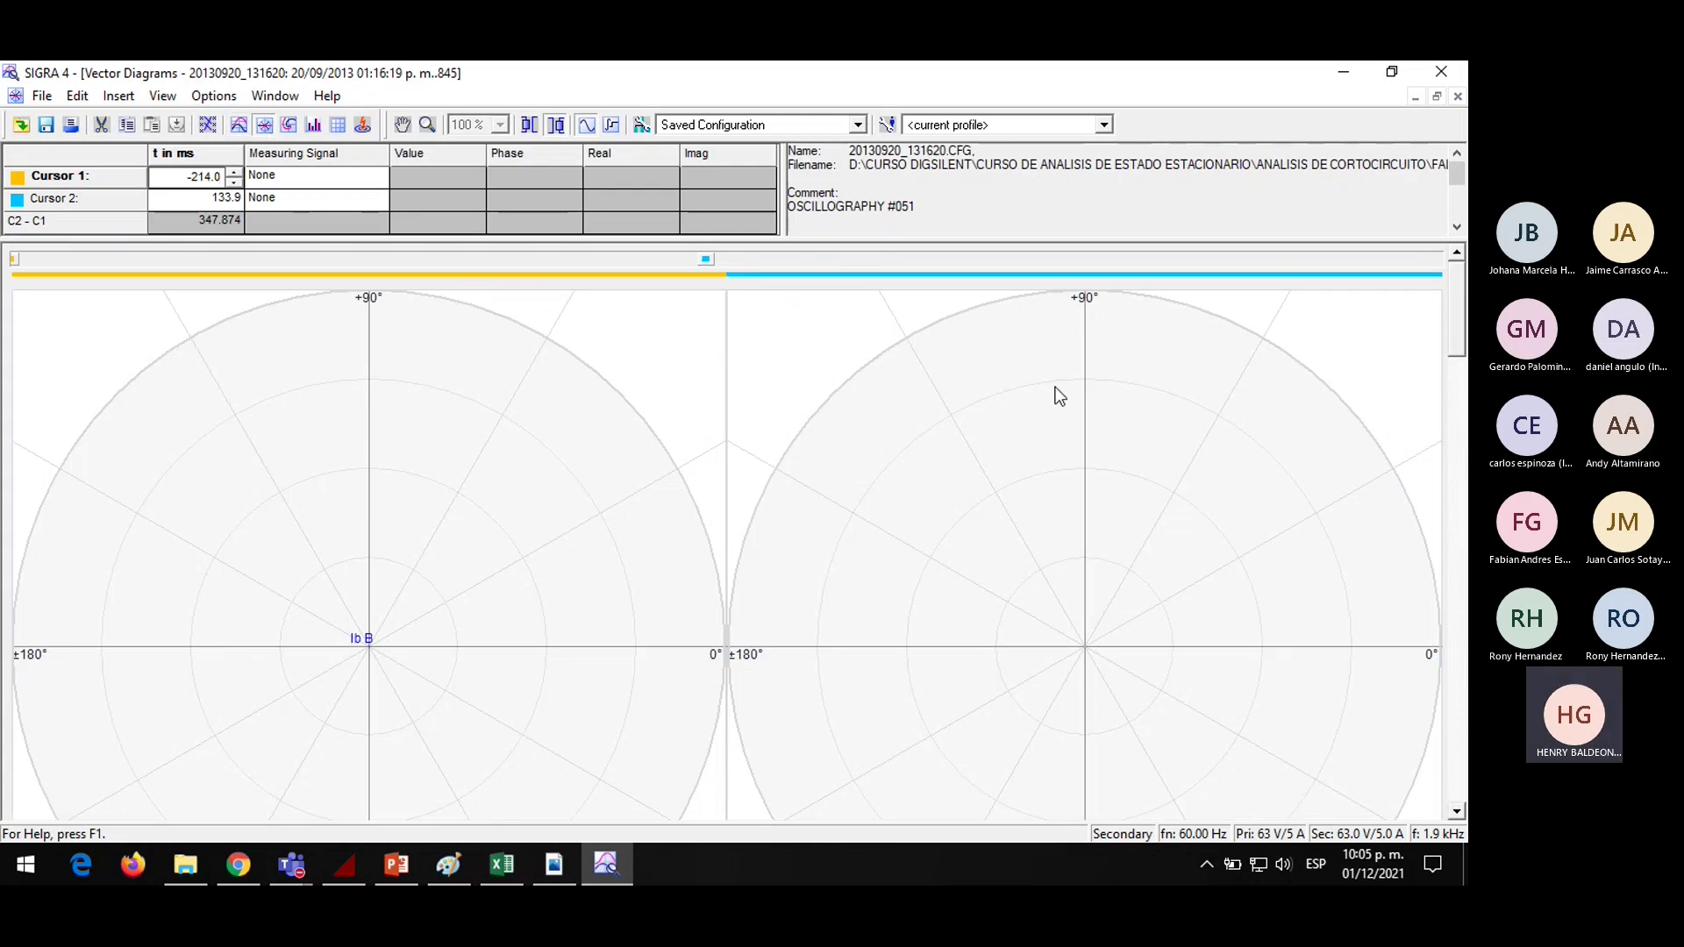
drag(1452, 279, 1449, 219)
drag(1466, 292, 1466, 468)
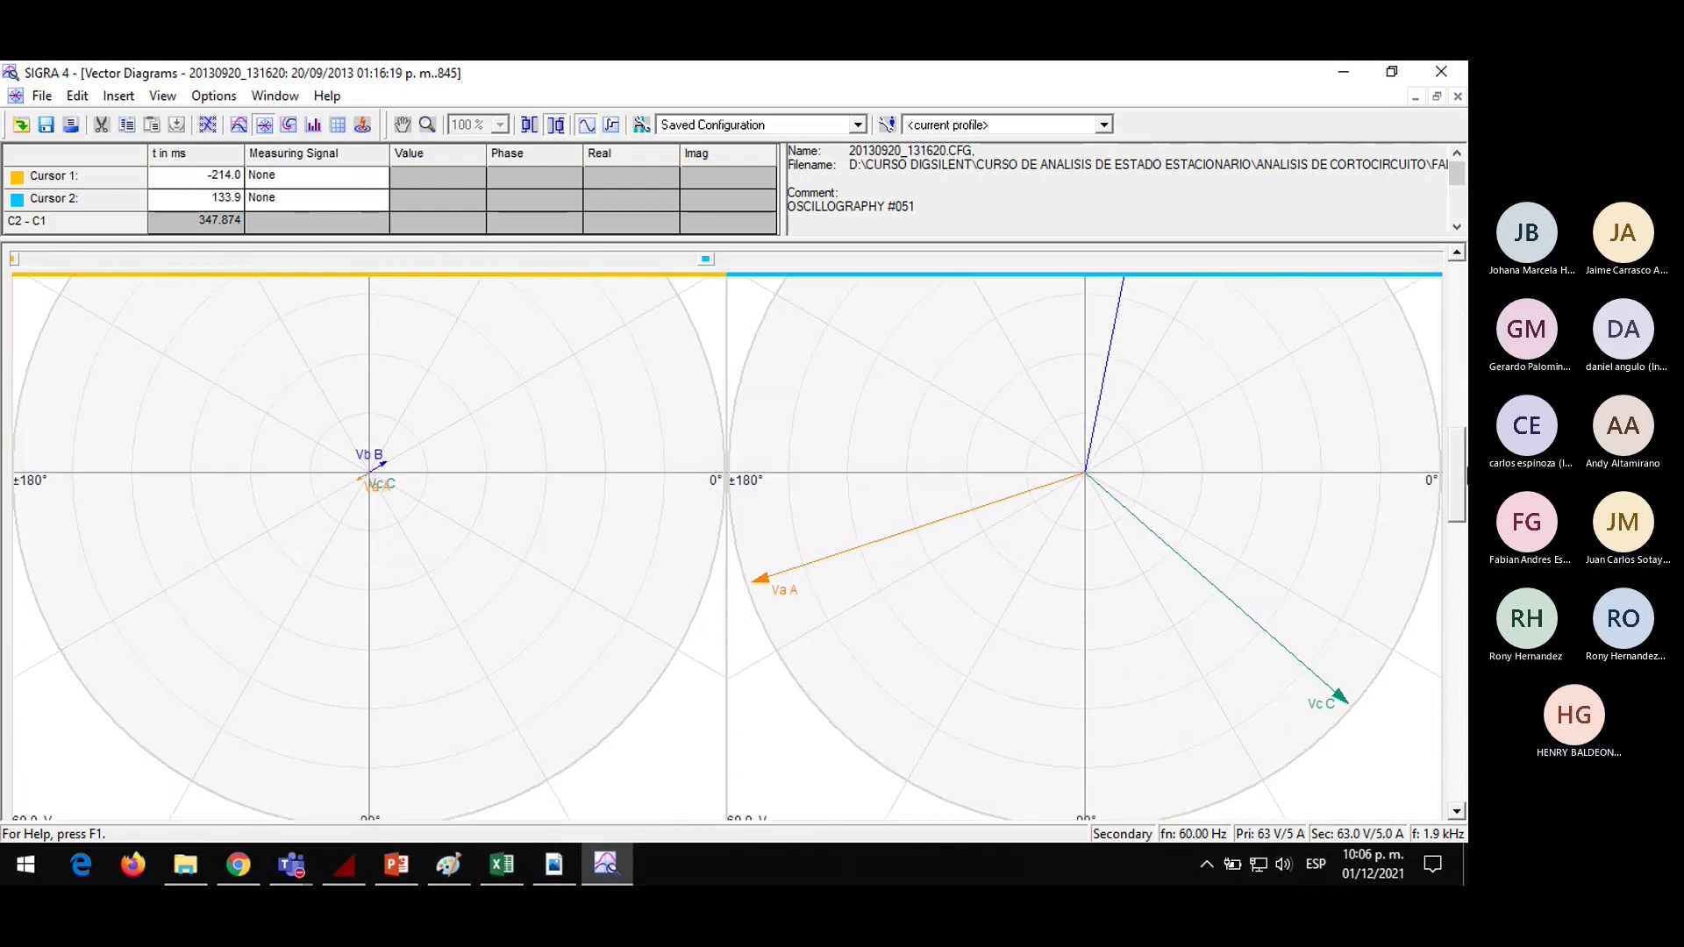
right_click(466, 412)
click(700, 363)
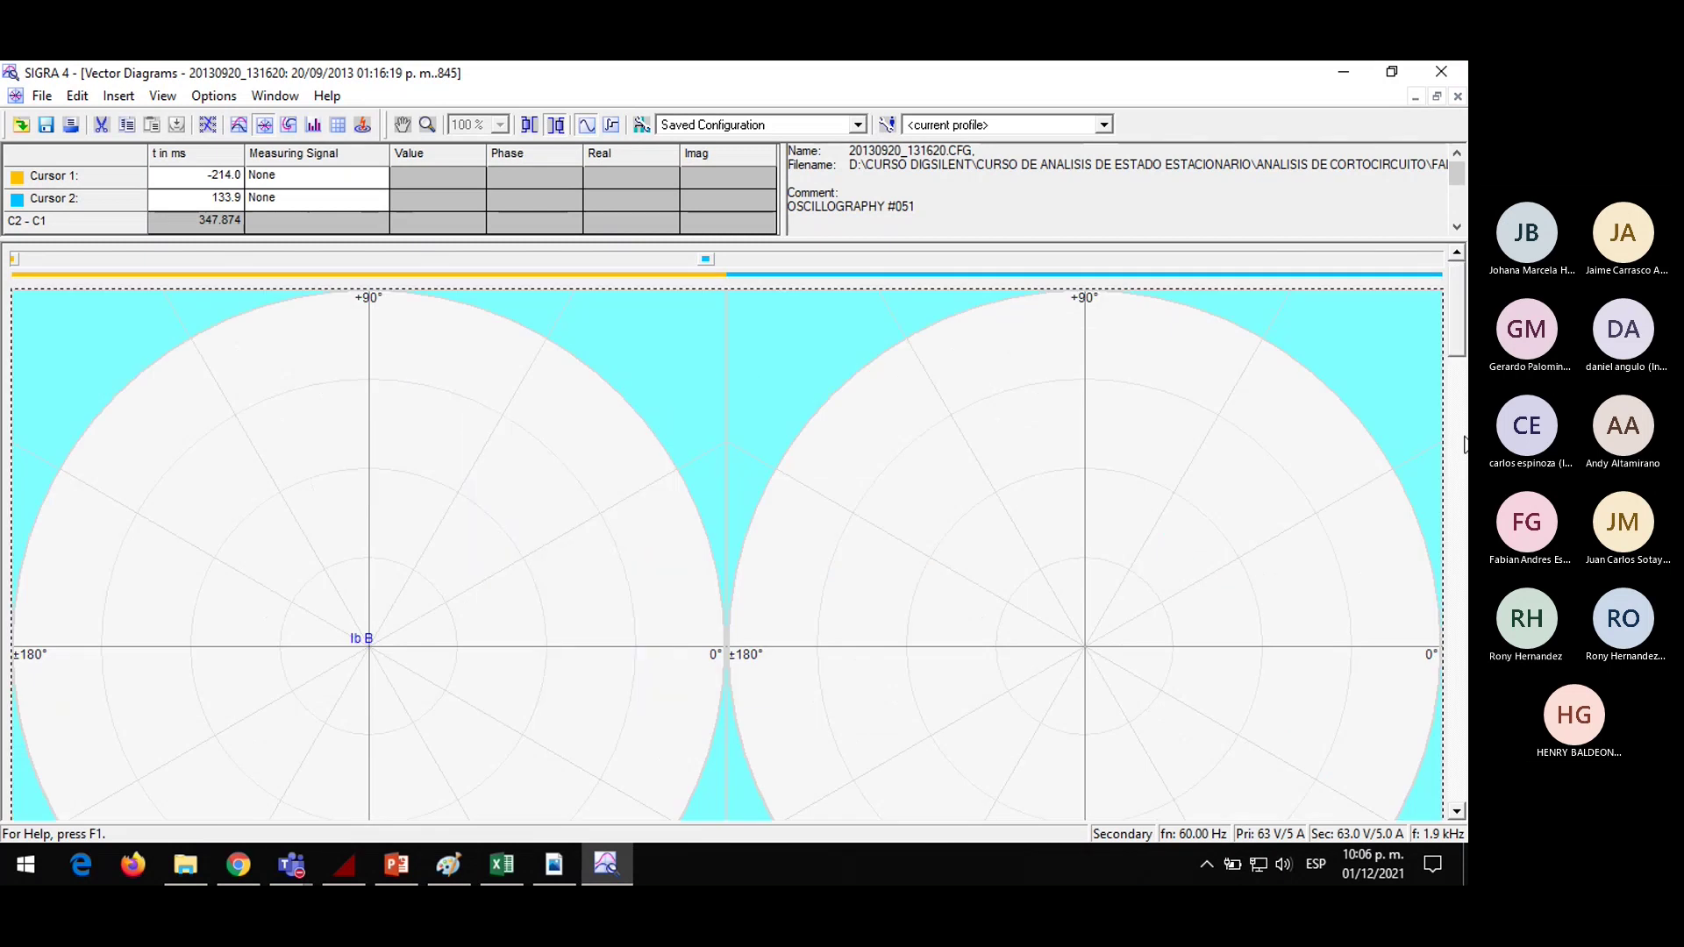
drag(1460, 334, 1460, 518)
scroll(552, 537, up, 5)
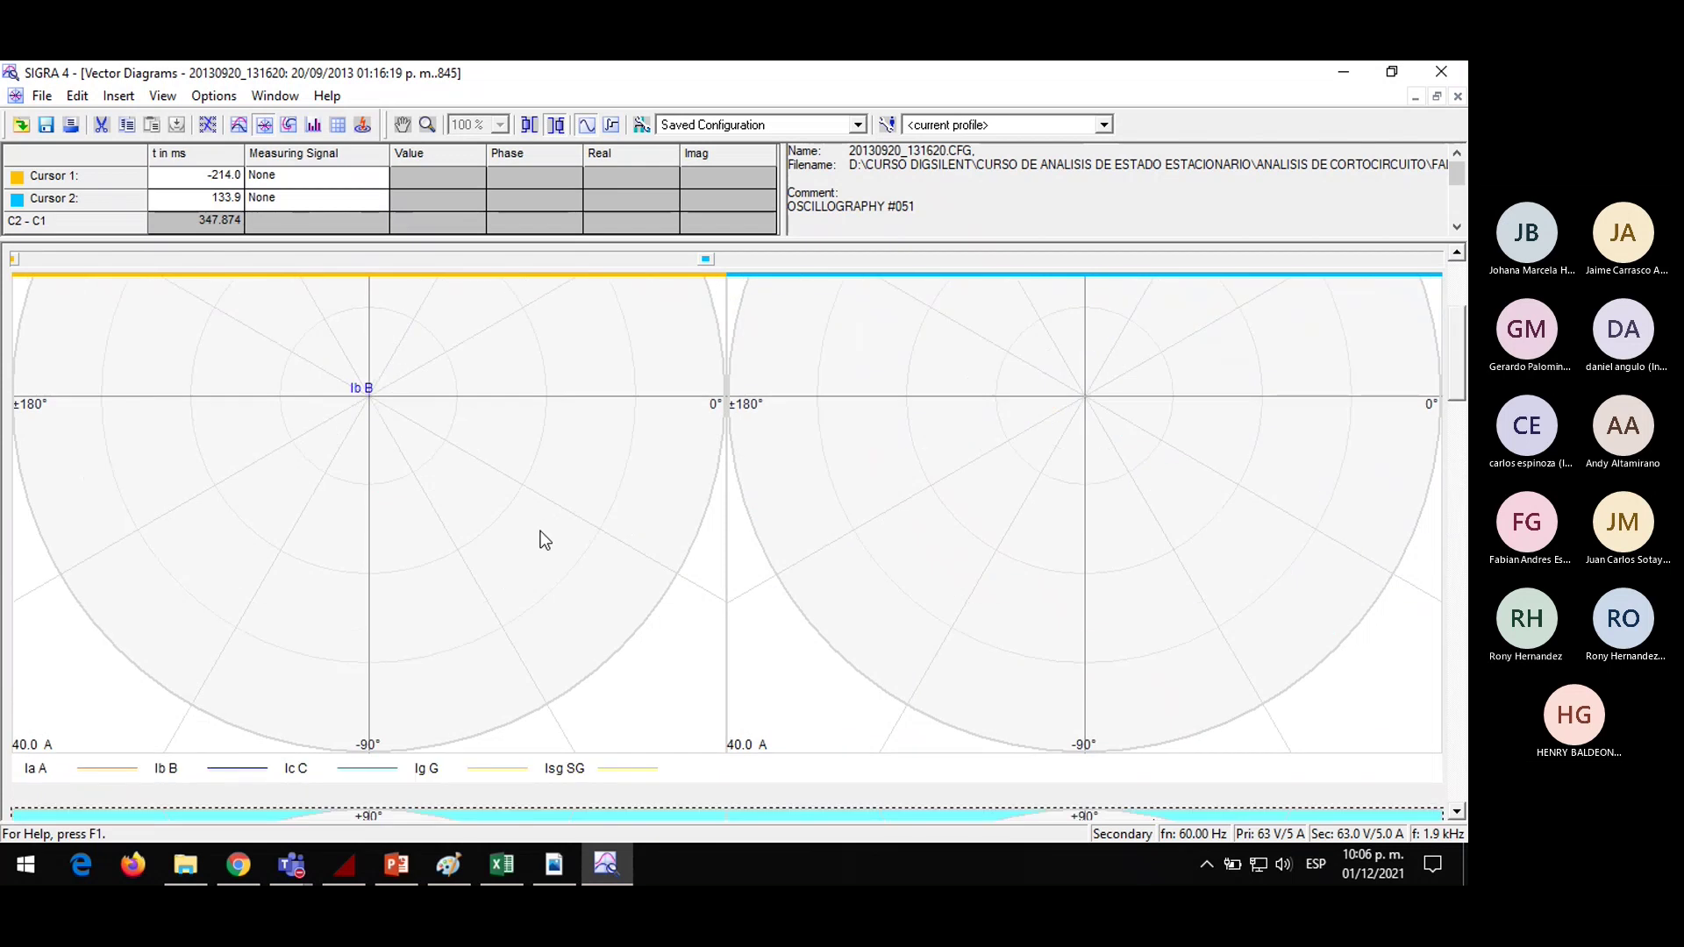
right_click(528, 530)
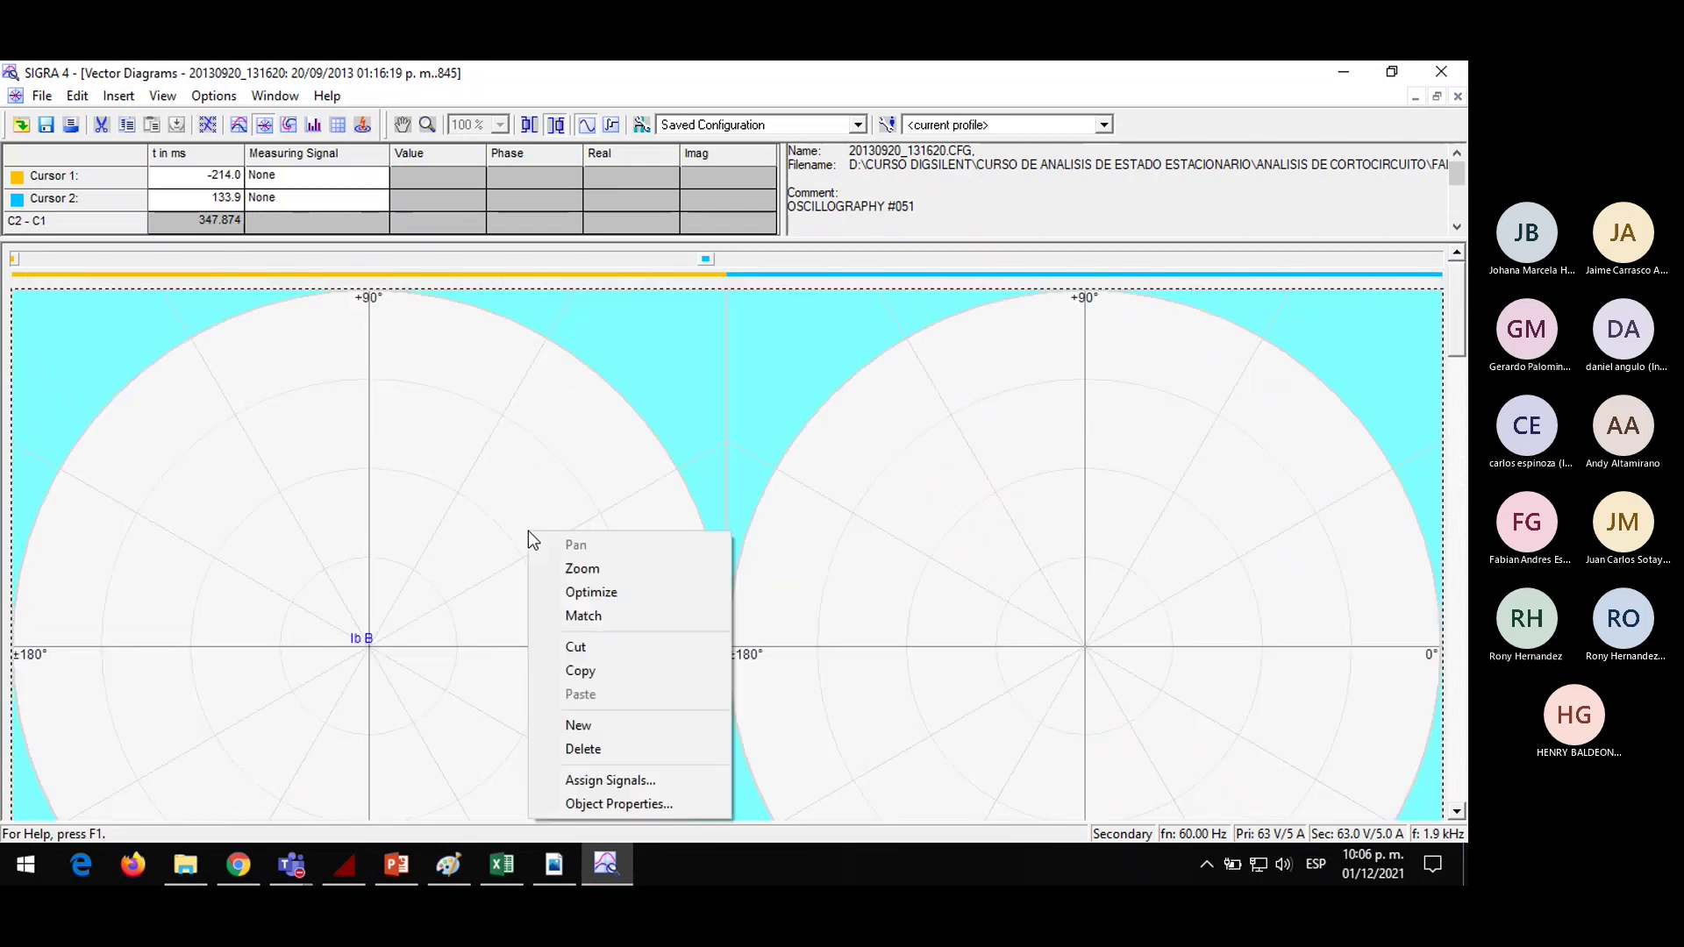
click(593, 595)
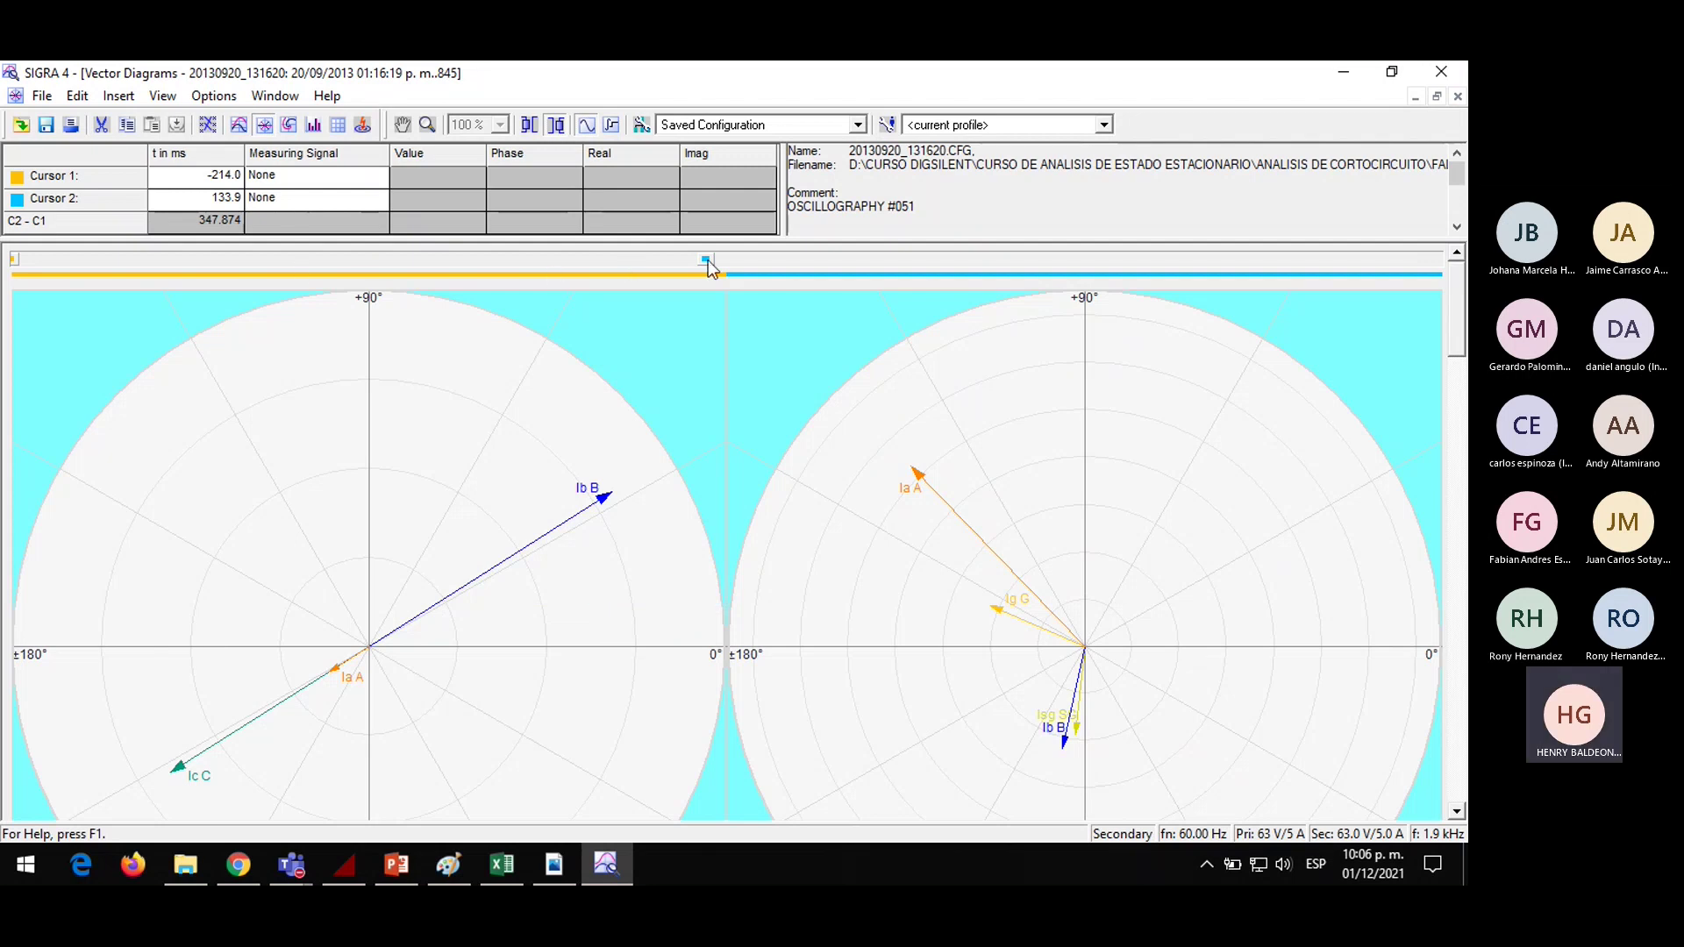
Move cursor 2 to 149.4 ms and cursor 1 to -178.0 ms, and rescale the current phasors with Optimize
mouse_move(707, 259)
mouse_down()
mouse_move(304, 259)
mouse_move(851, 260)
mouse_move(736, 259)
mouse_up()
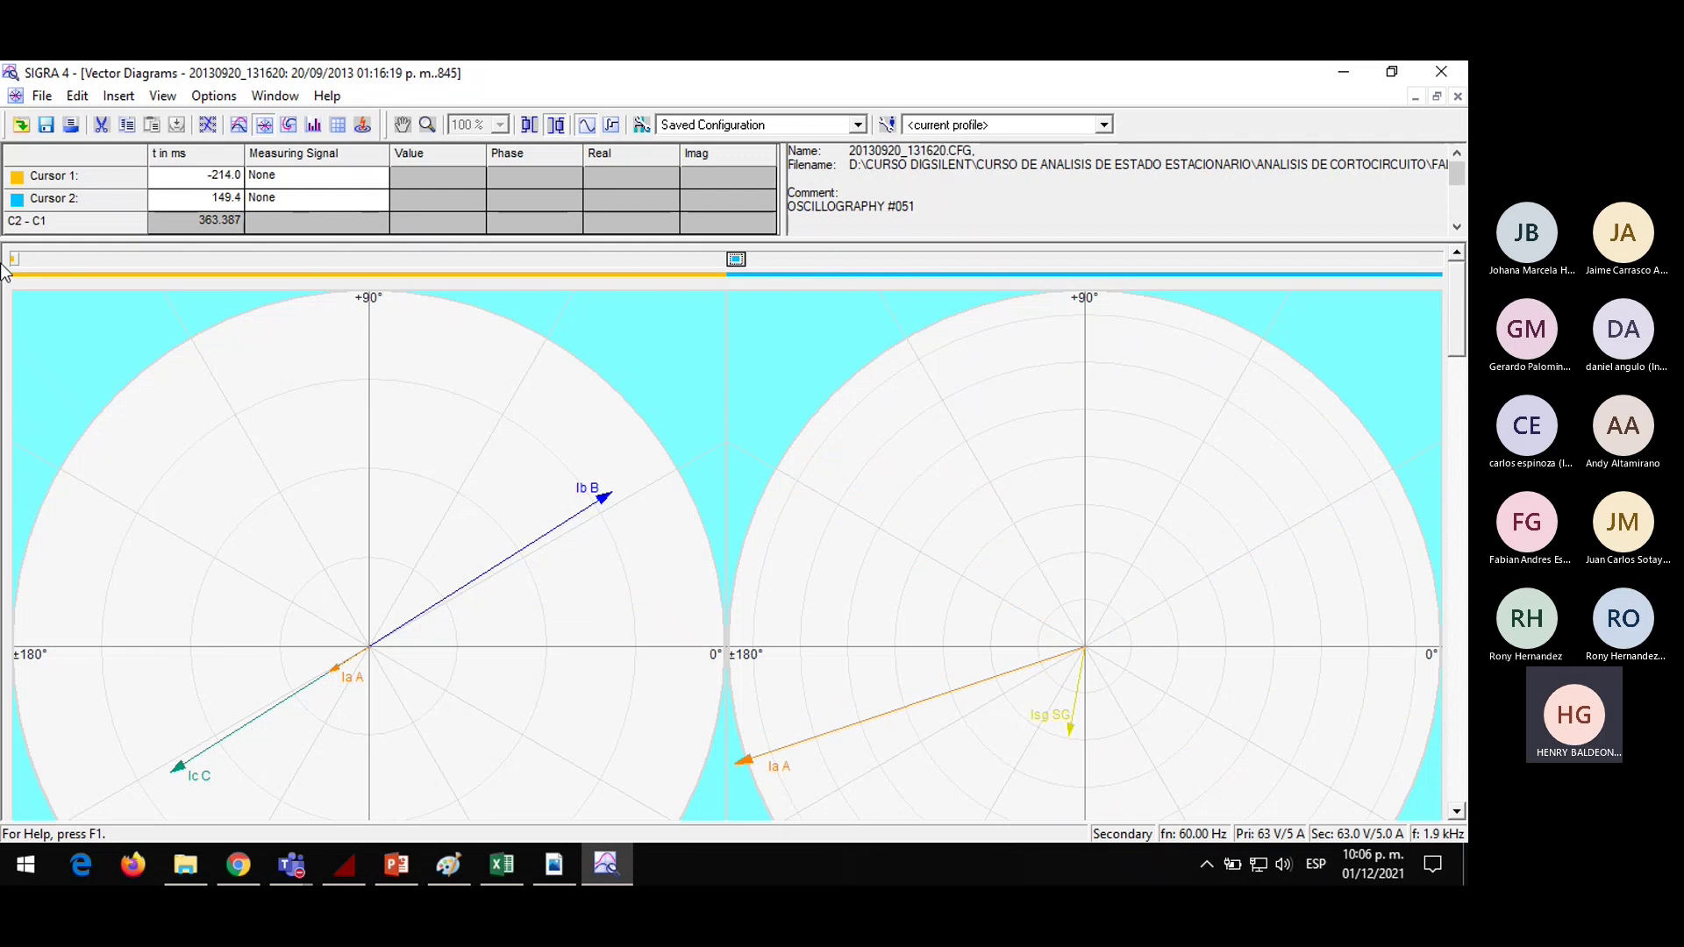
drag(14, 260, 89, 268)
right_click(258, 458)
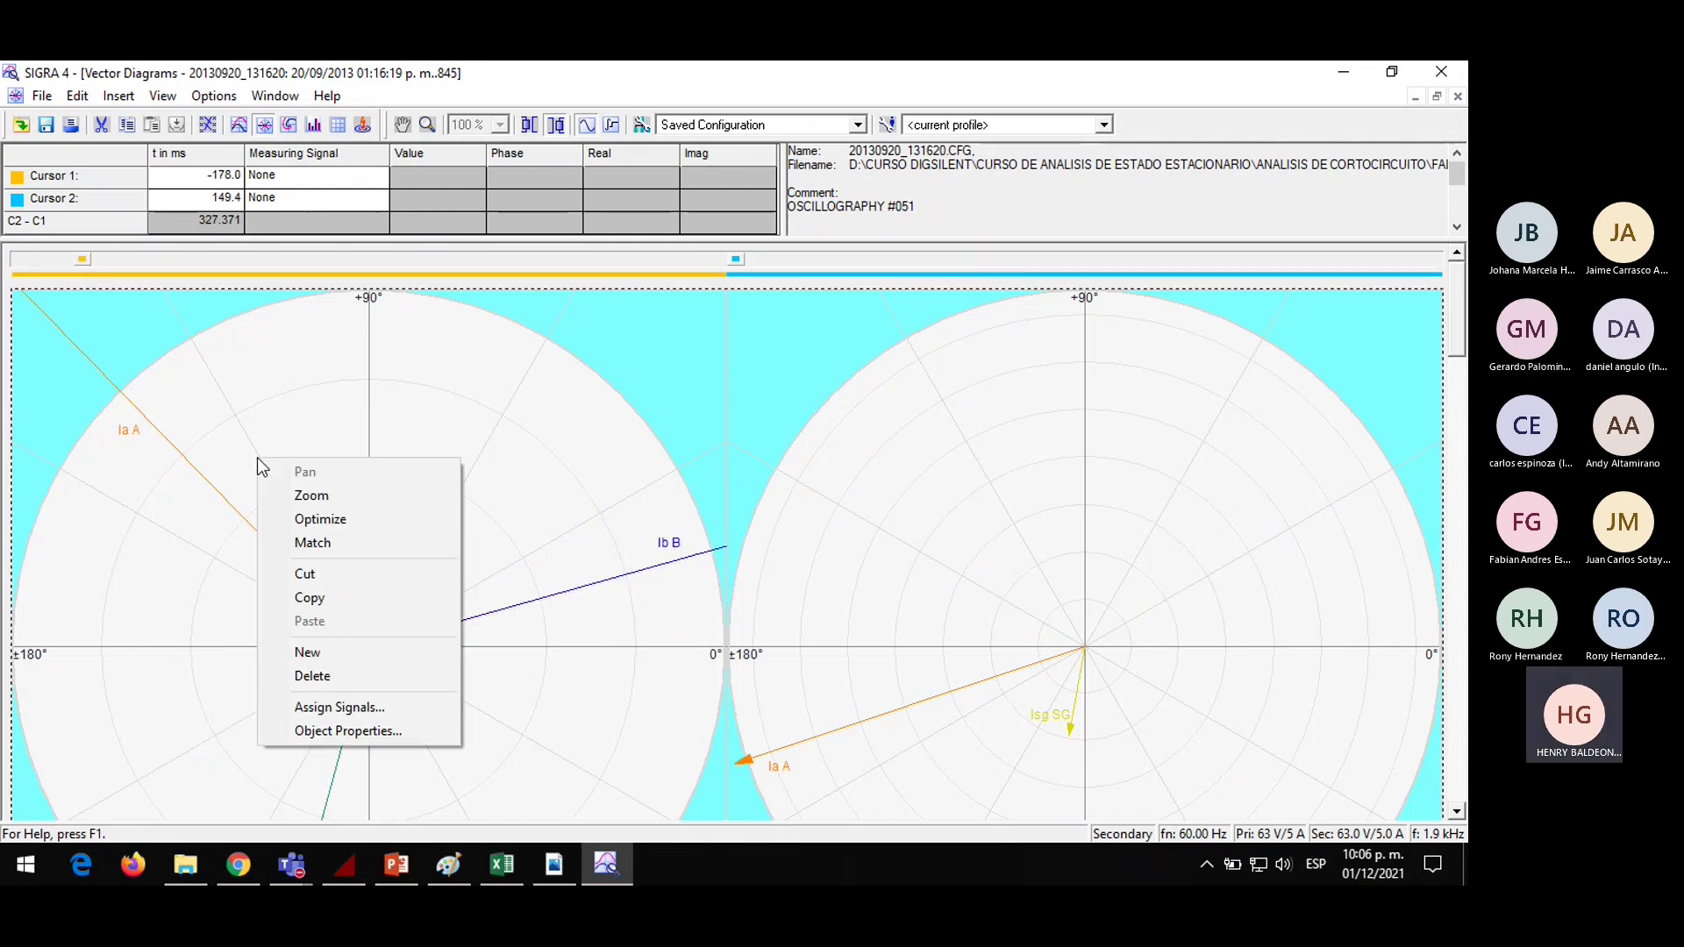
click(314, 519)
Move cursor 1 to -10.8 ms to show the current phasors during the ground fault
mouse_move(1460, 342)
mouse_down()
mouse_move(1460, 387)
mouse_move(1460, 351)
mouse_up()
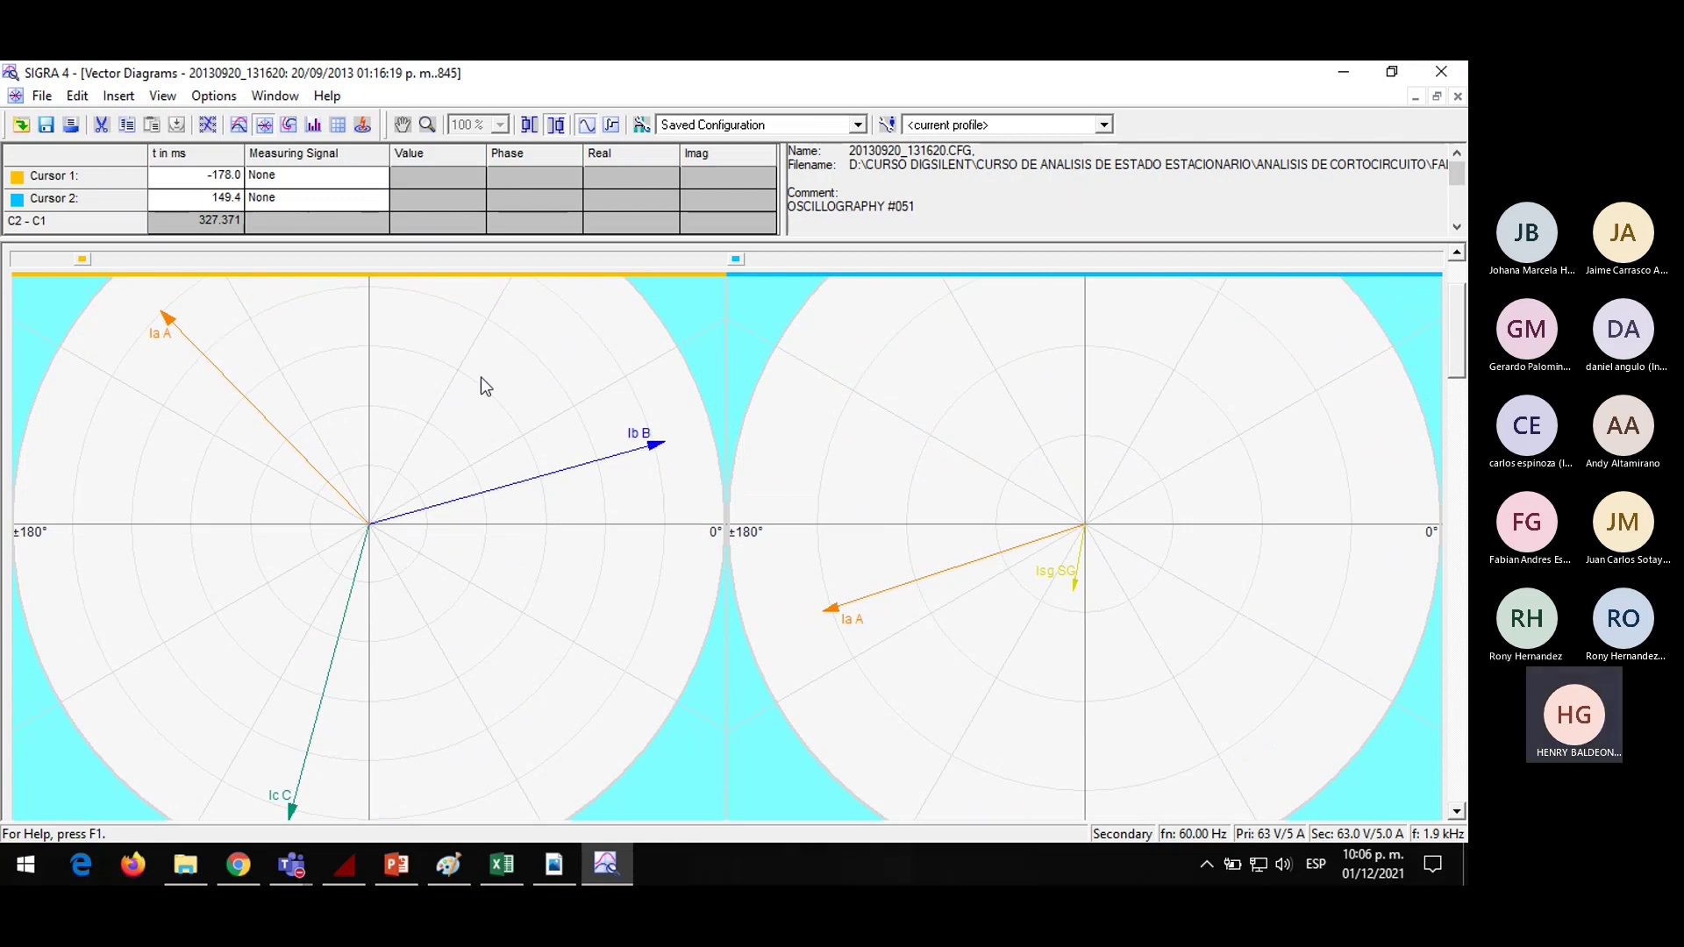
drag(86, 259, 421, 277)
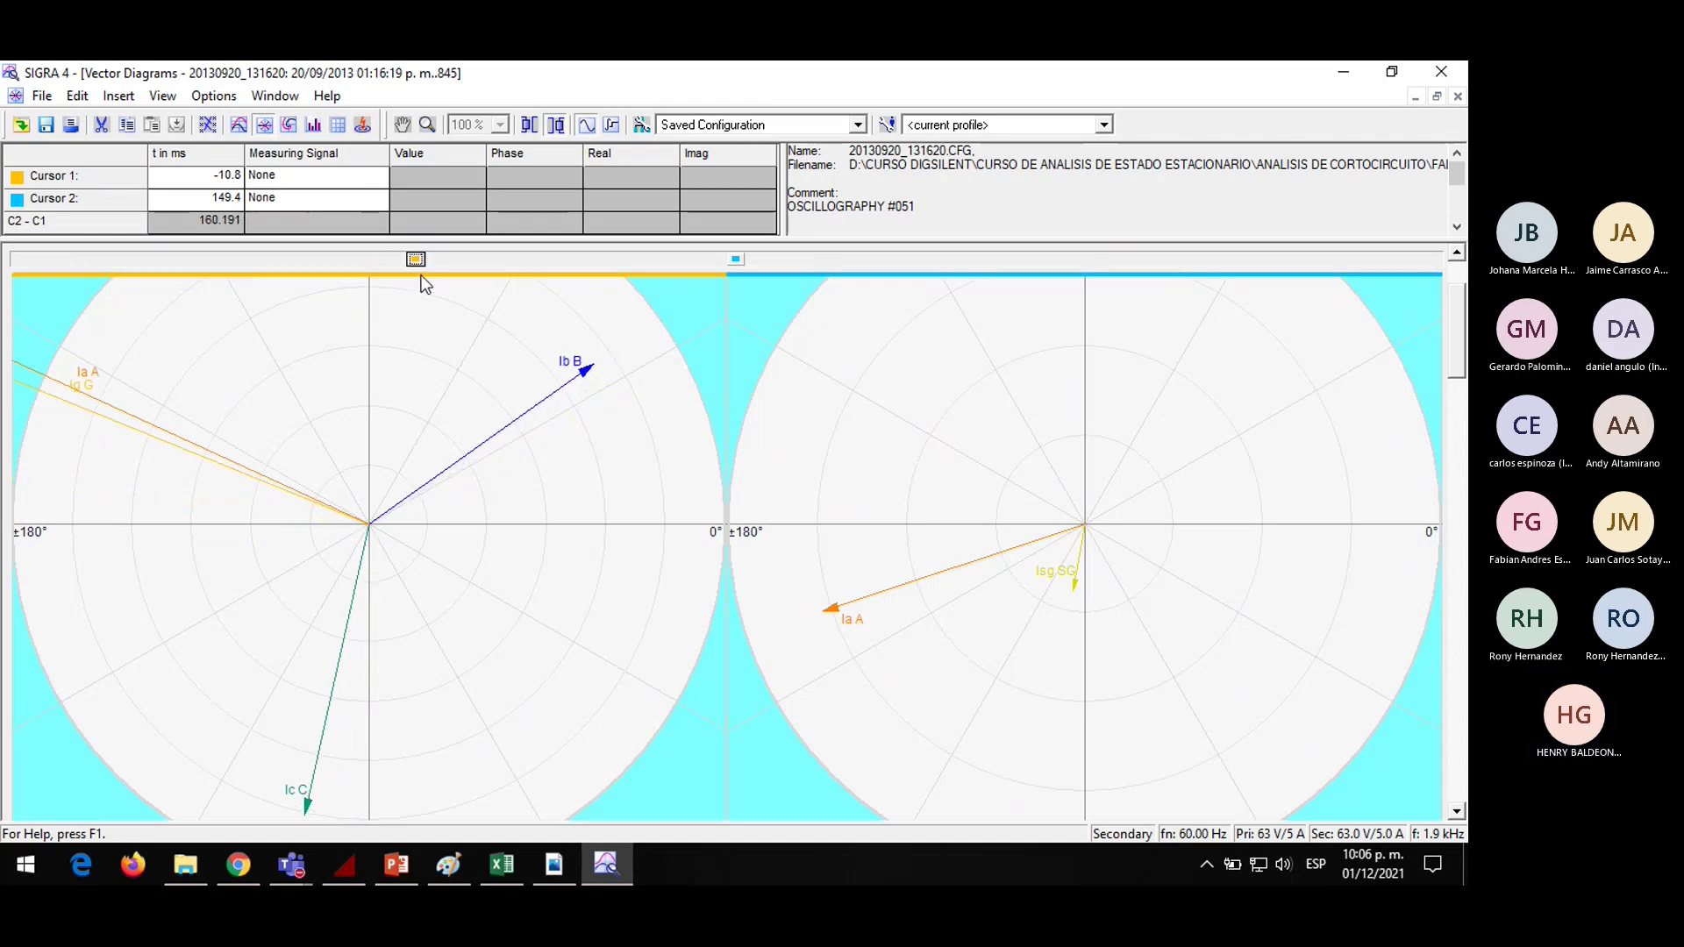
Optimize the scale of the current phasor diagram at cursor 1 and compare the Ia and Ig vectors with Ib and Ic
scroll(450, 281, up, 2)
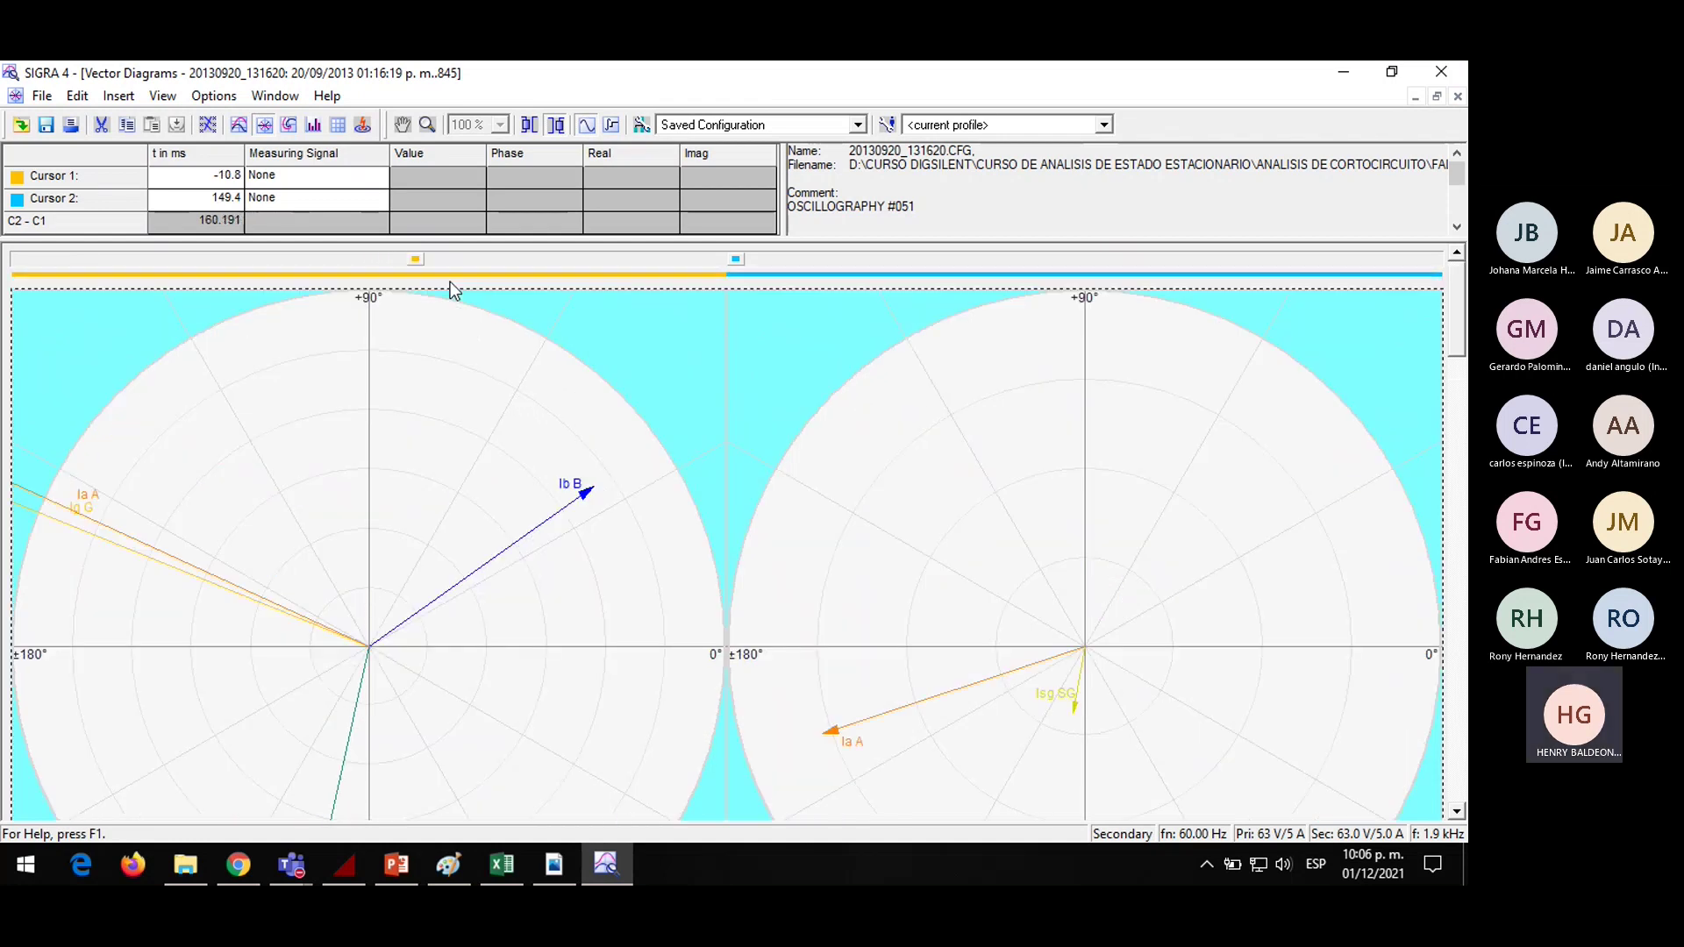
drag(1463, 309, 1461, 333)
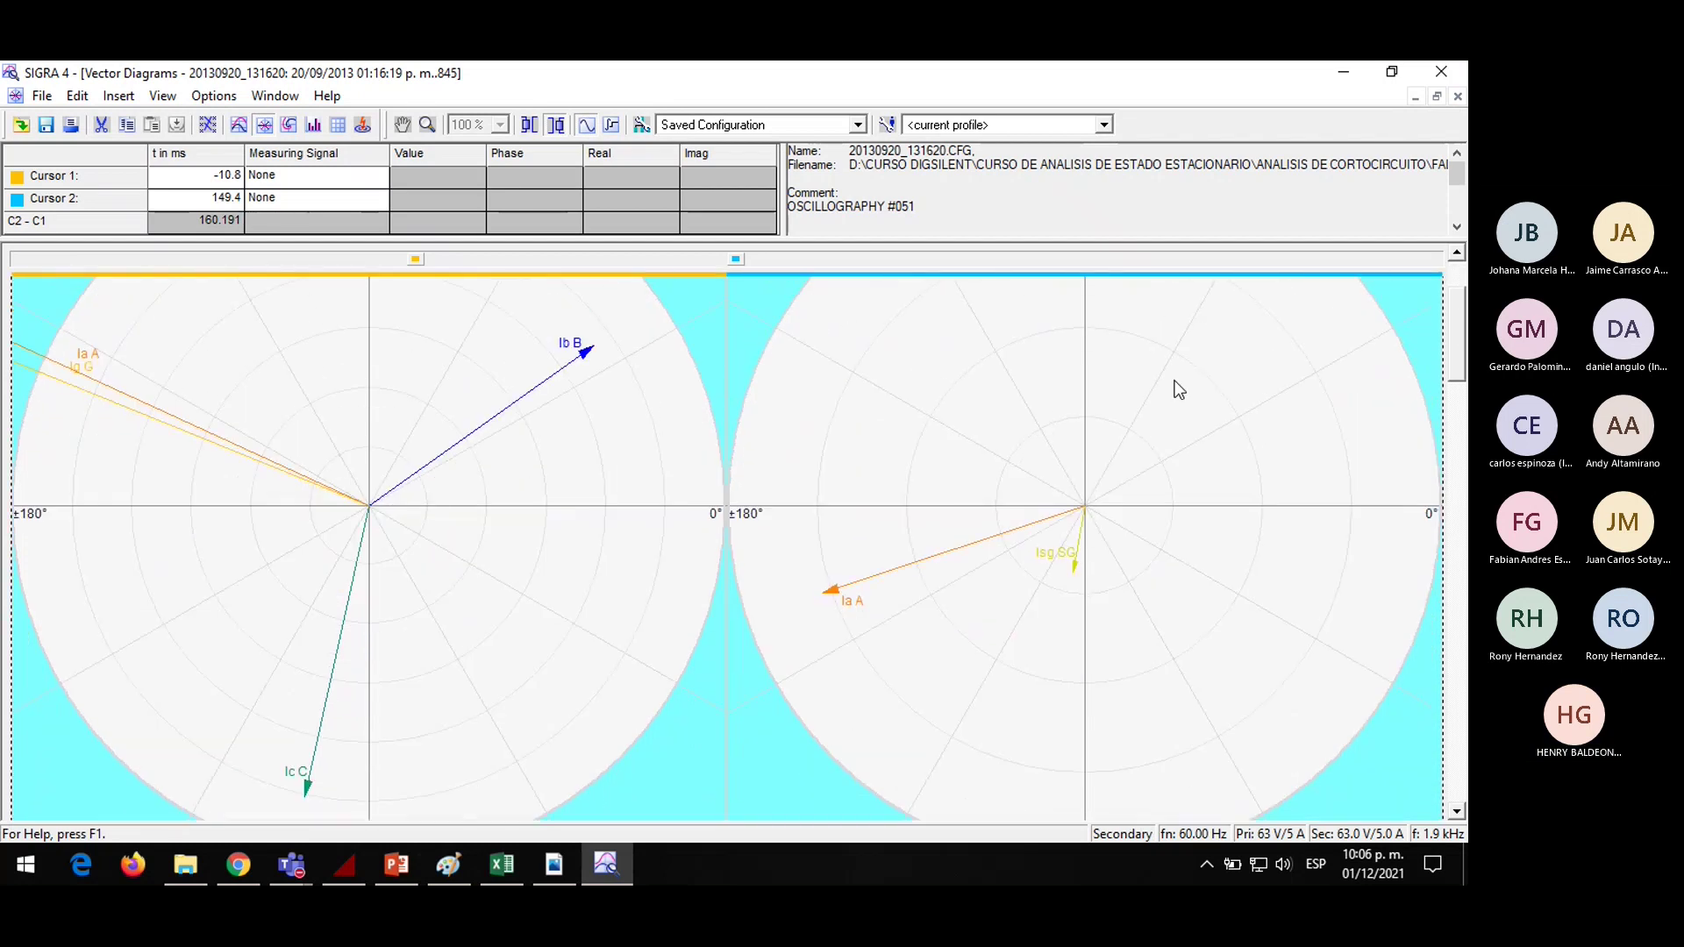
right_click(350, 383)
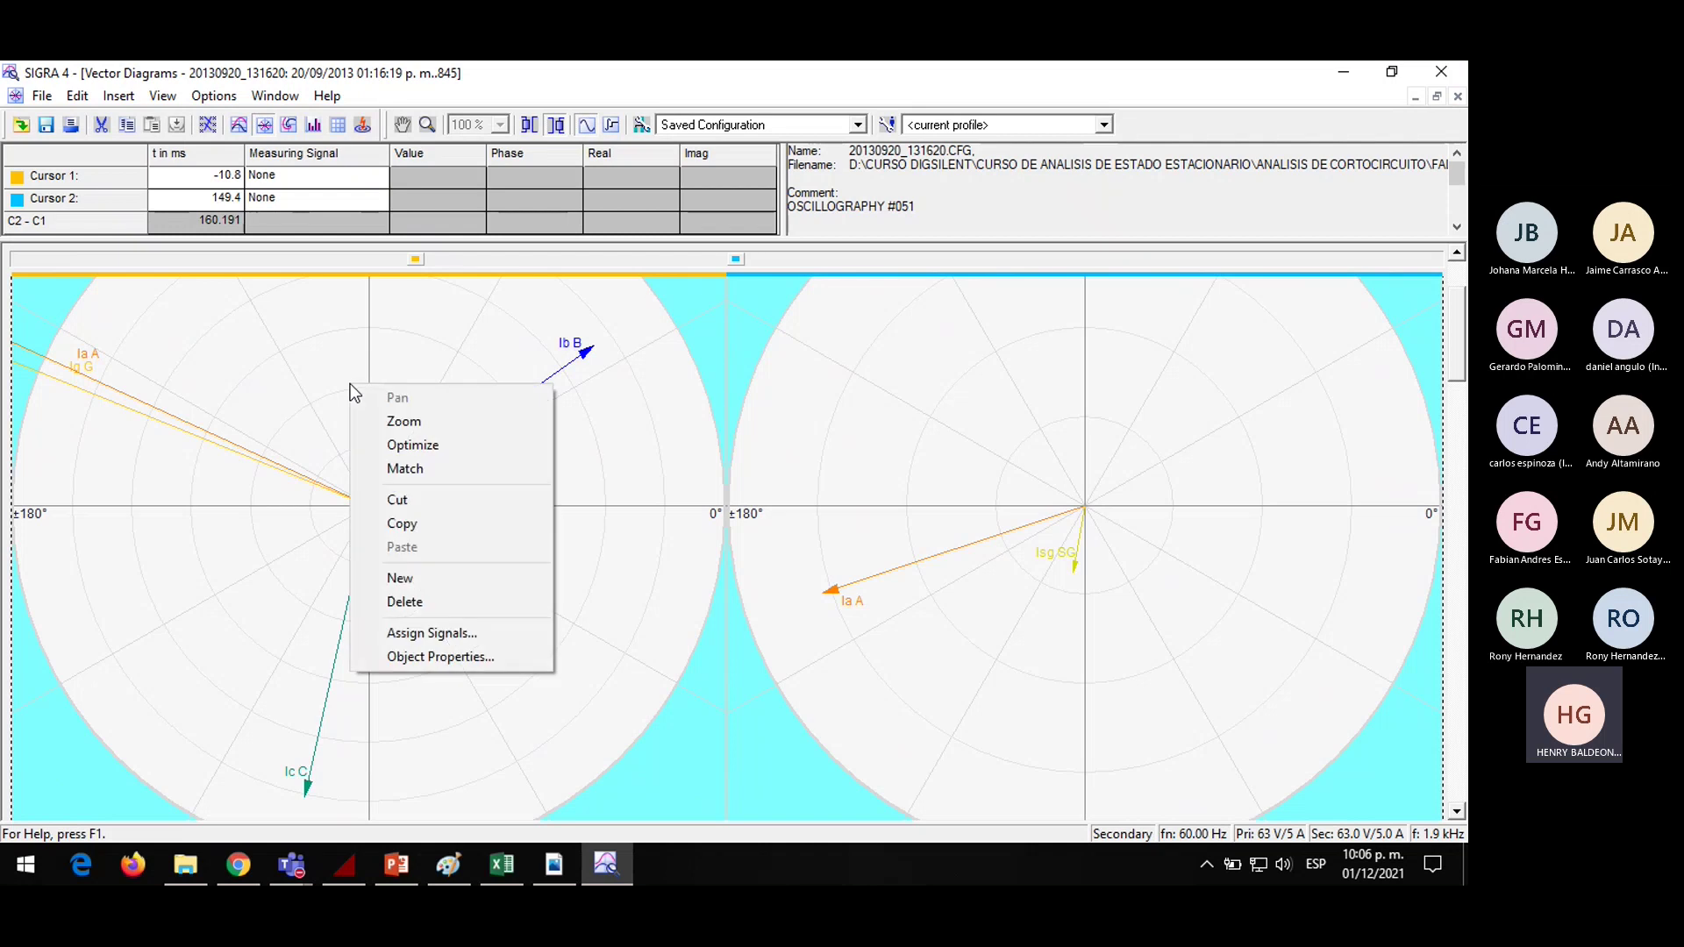
click(423, 446)
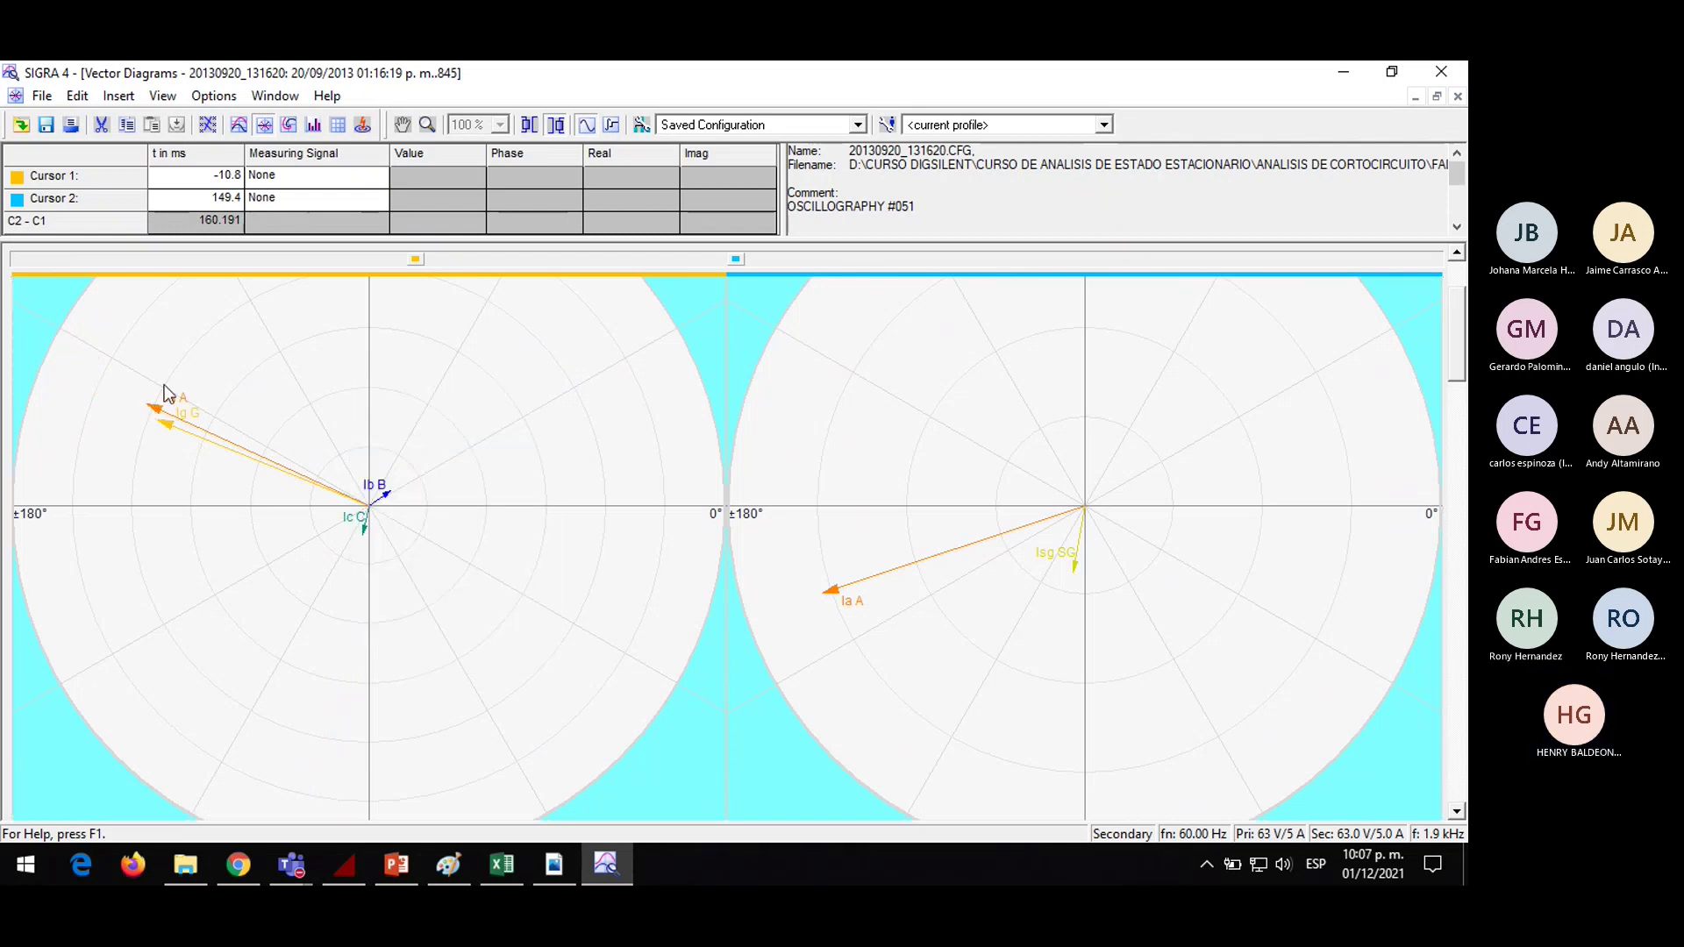
mouse_move(161, 419)
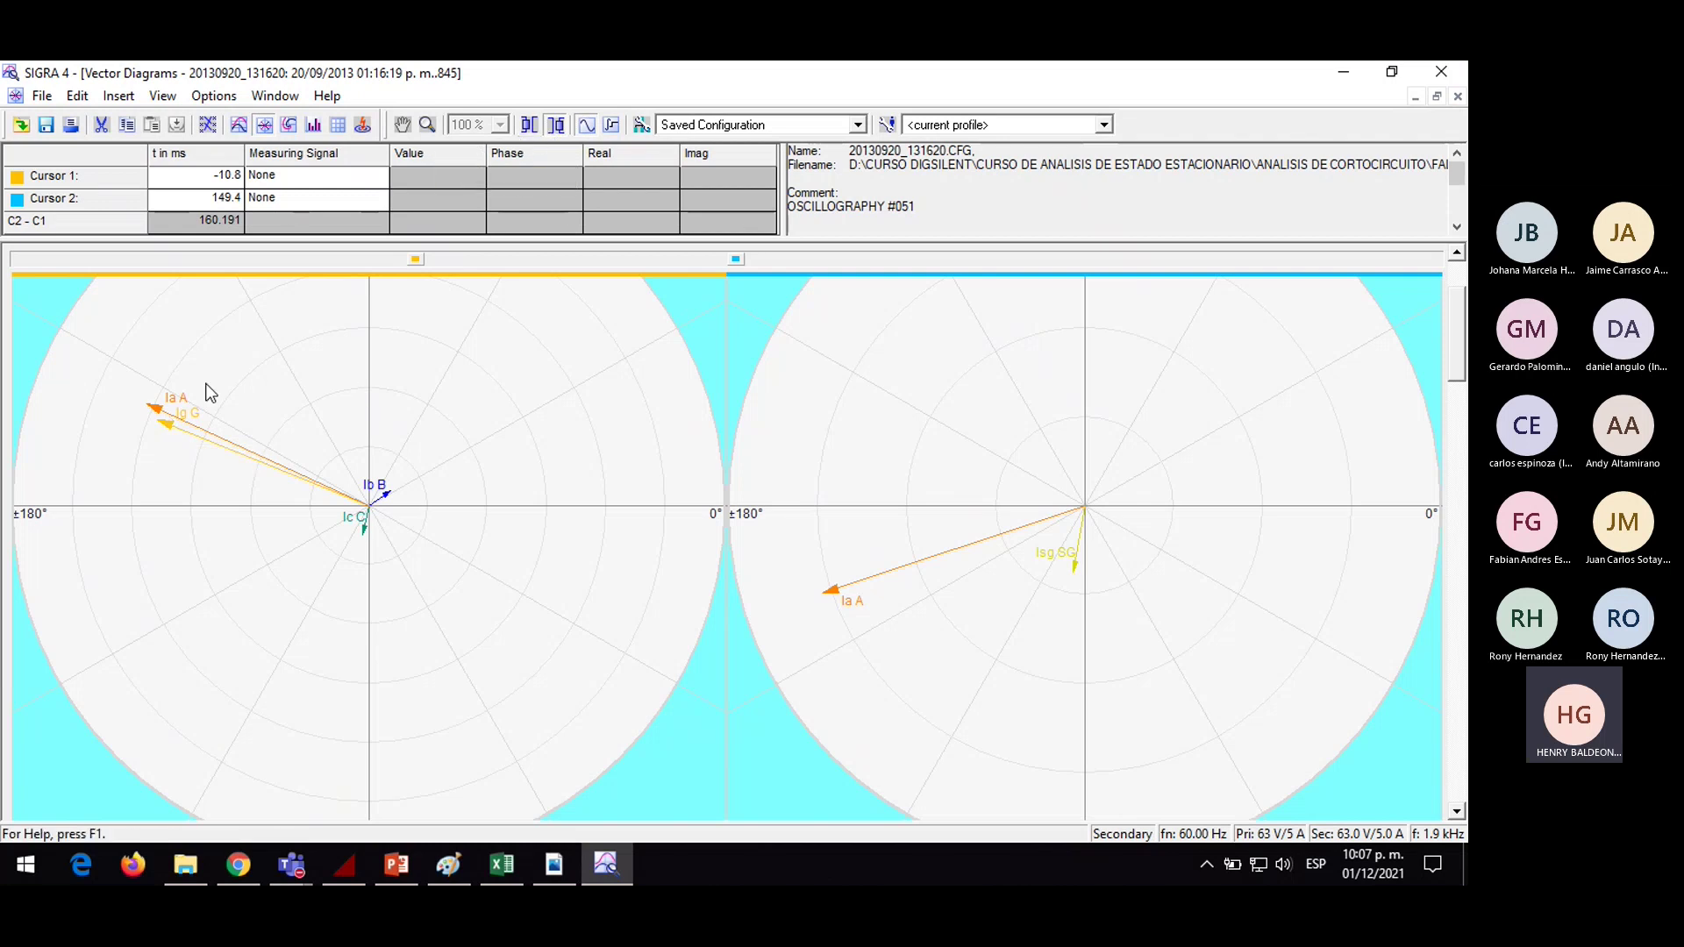
drag(1455, 306, 1456, 298)
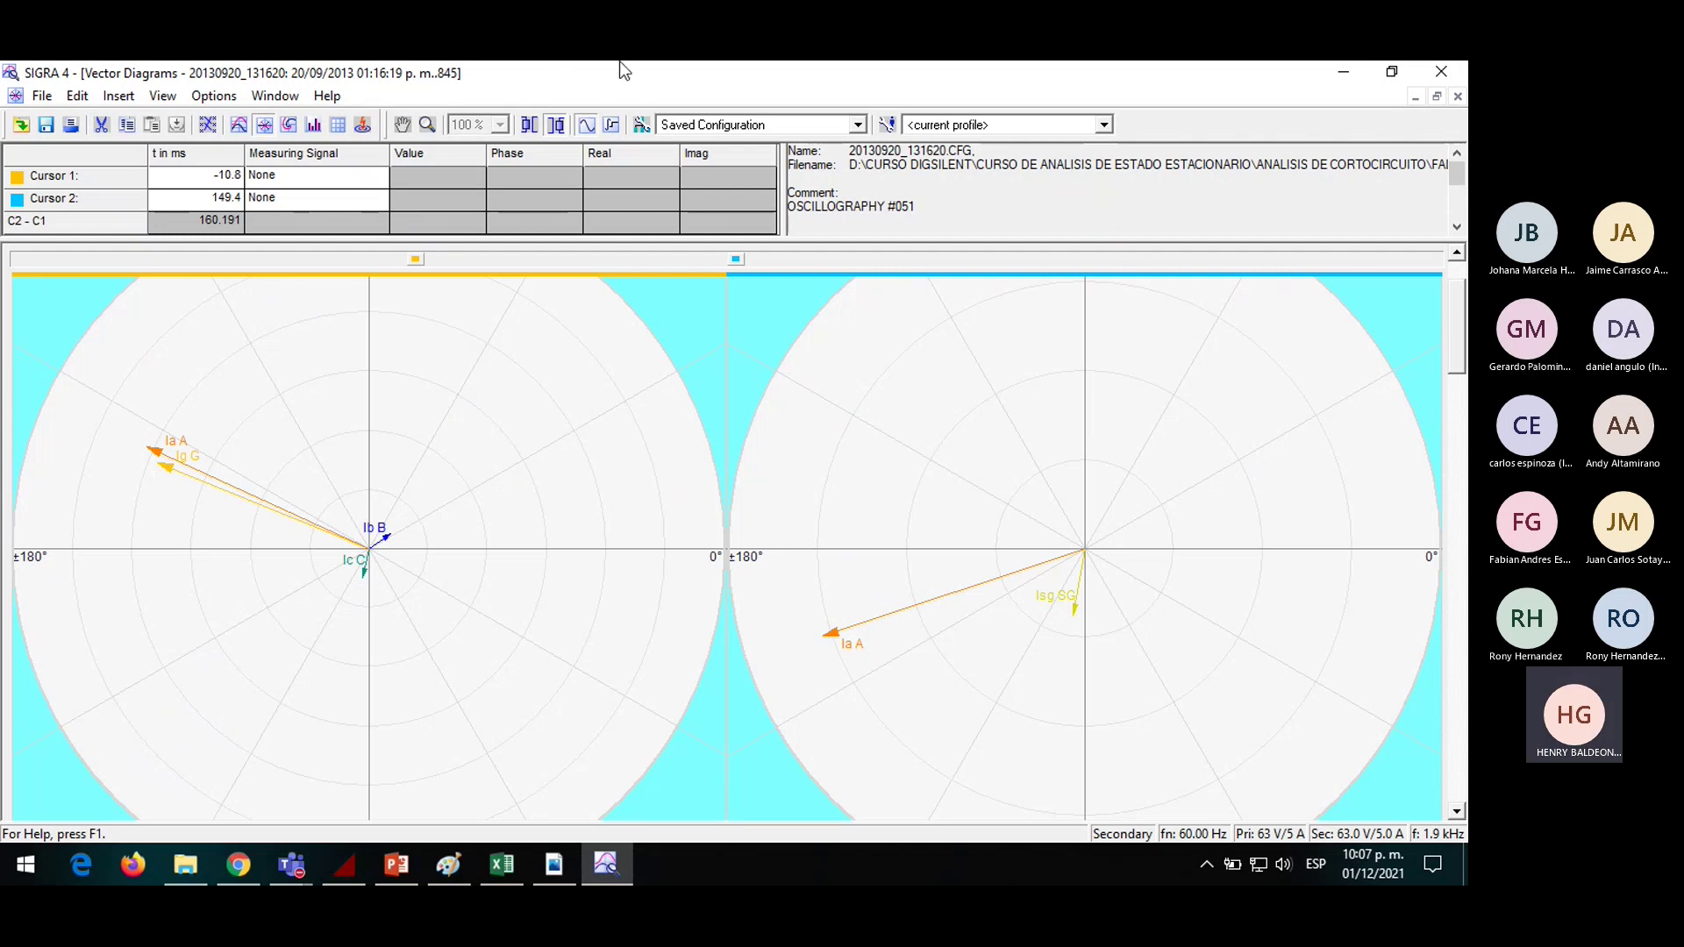
Restore the SIGRA window to a smaller size and close the program
drag(619, 62, 602, 154)
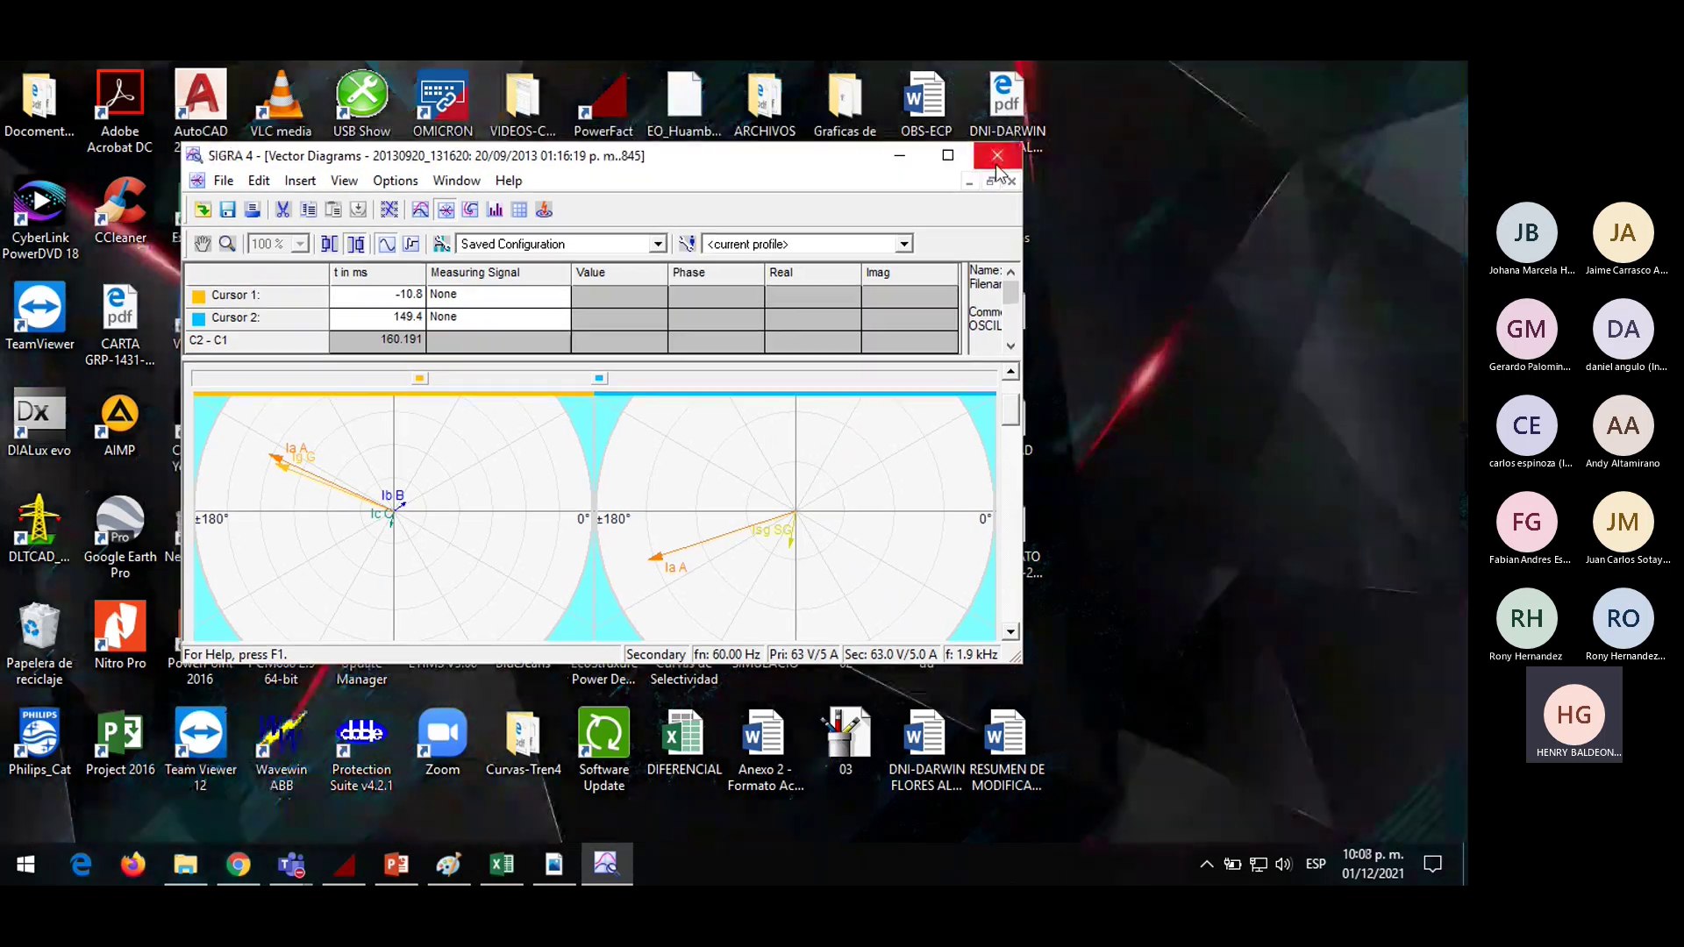
click(997, 163)
click(612, 457)
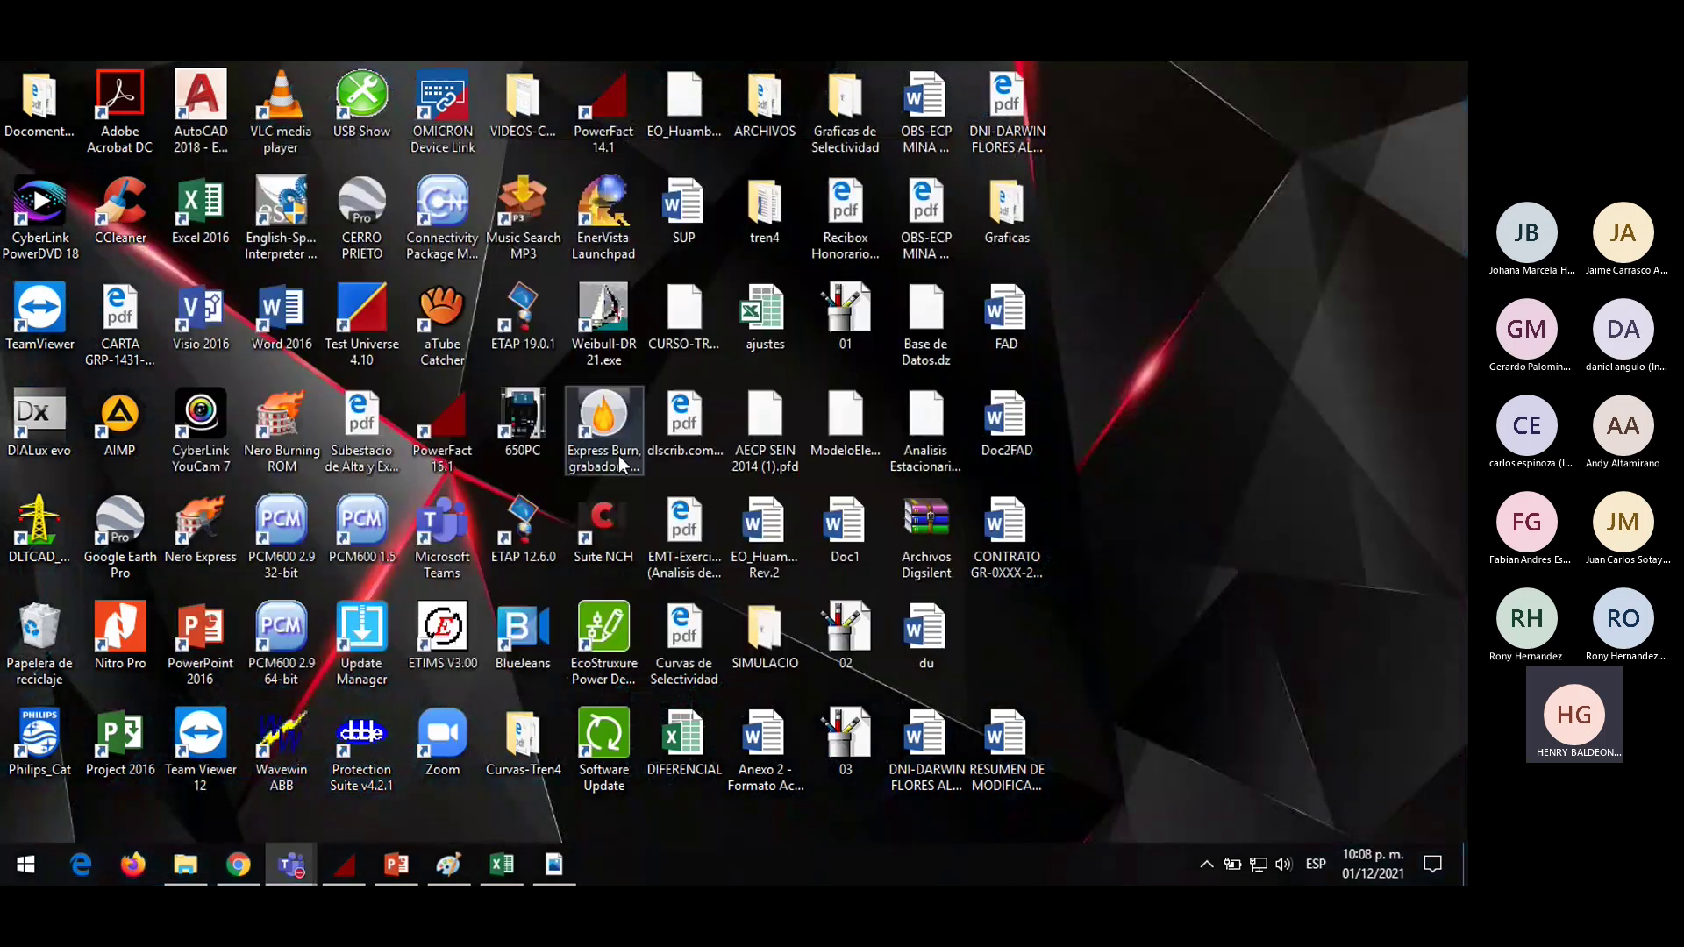
Switch to DIgSILENT PowerFactory, close the Data Manager and slightly enlarge the Grid diagram area
click(323, 868)
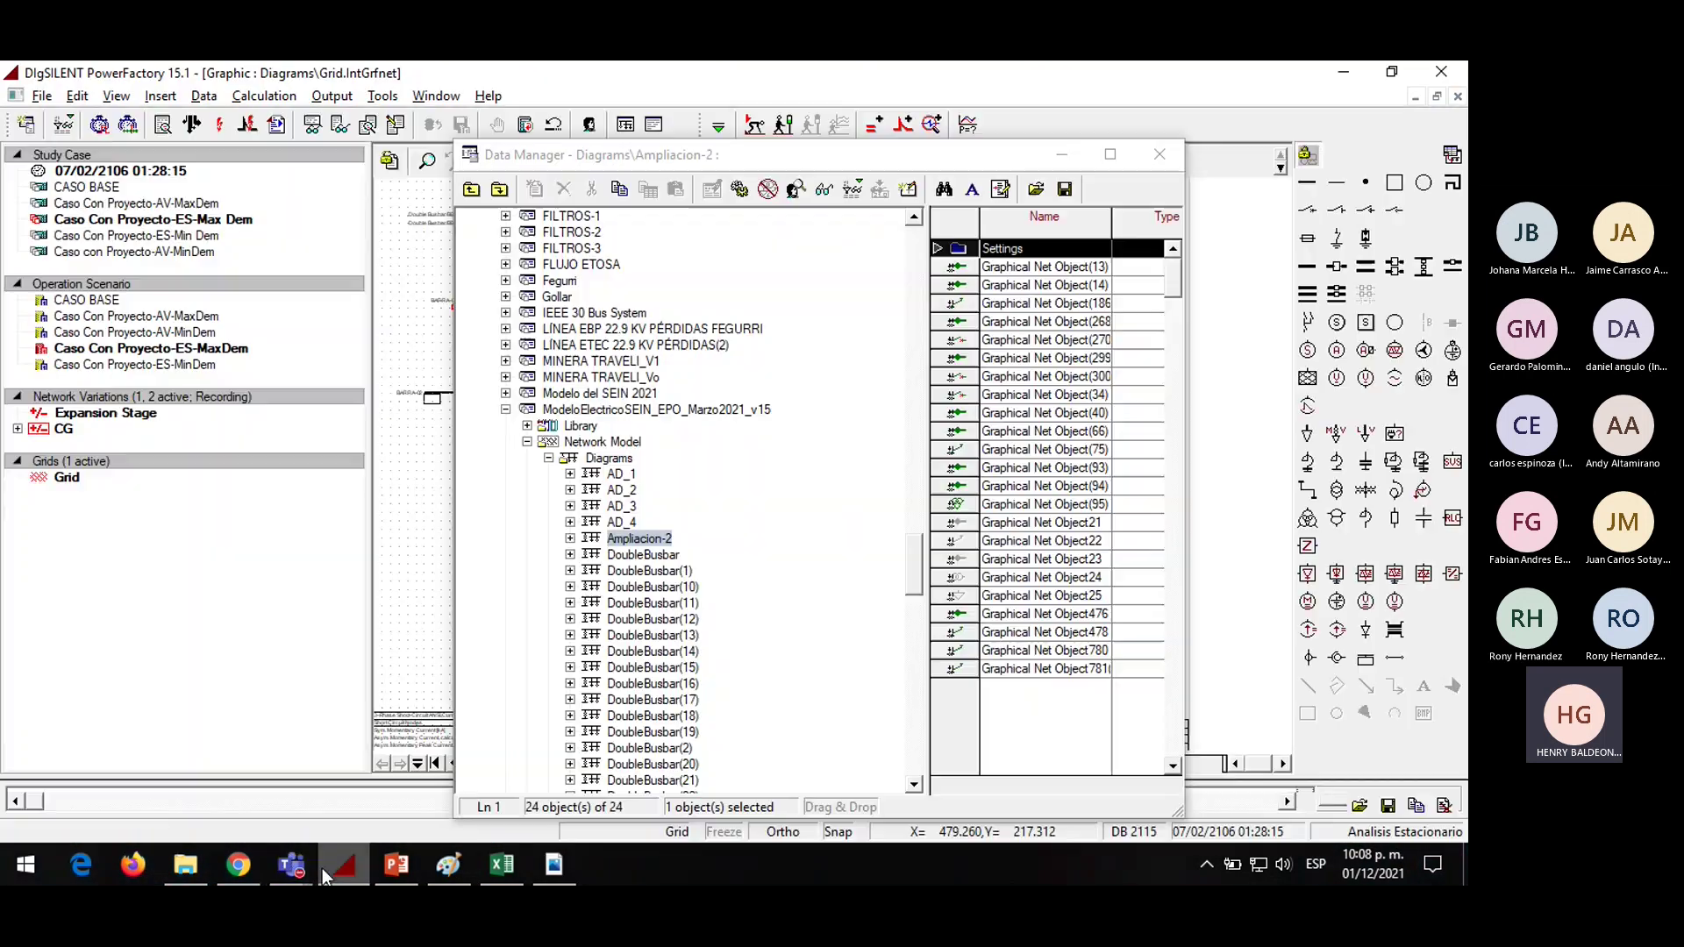
click(1157, 154)
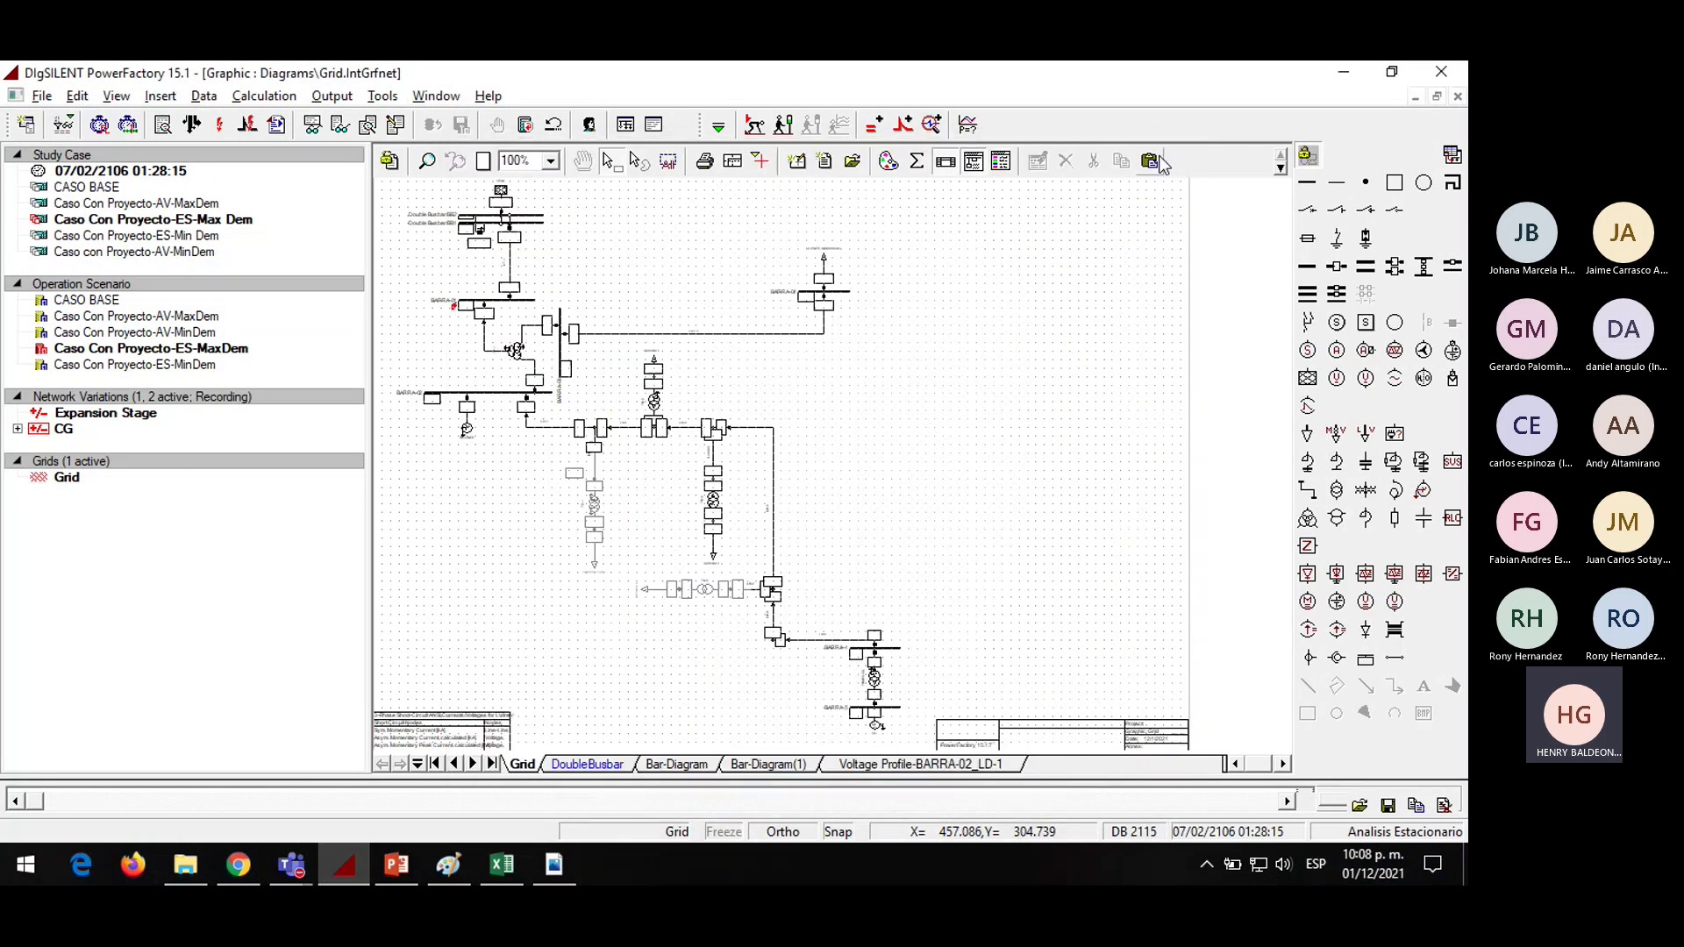
drag(541, 777, 541, 787)
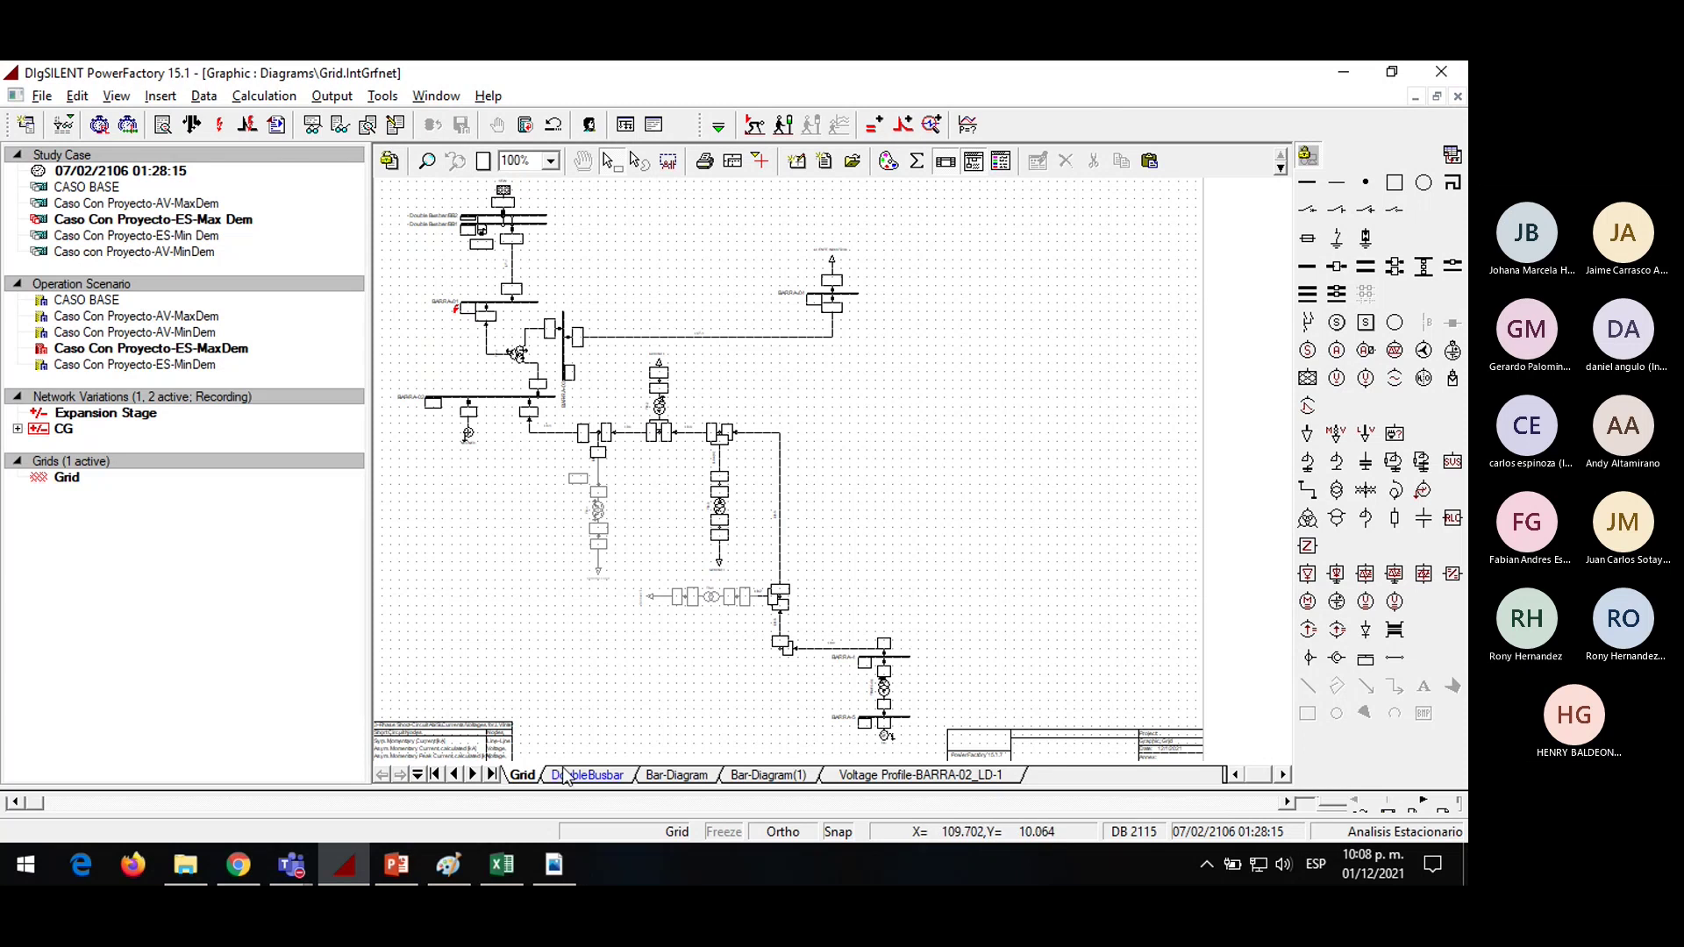
Check the Microsoft Teams meeting window briefly and return to the PowerFactory Grid diagram
mouse_move(405, 861)
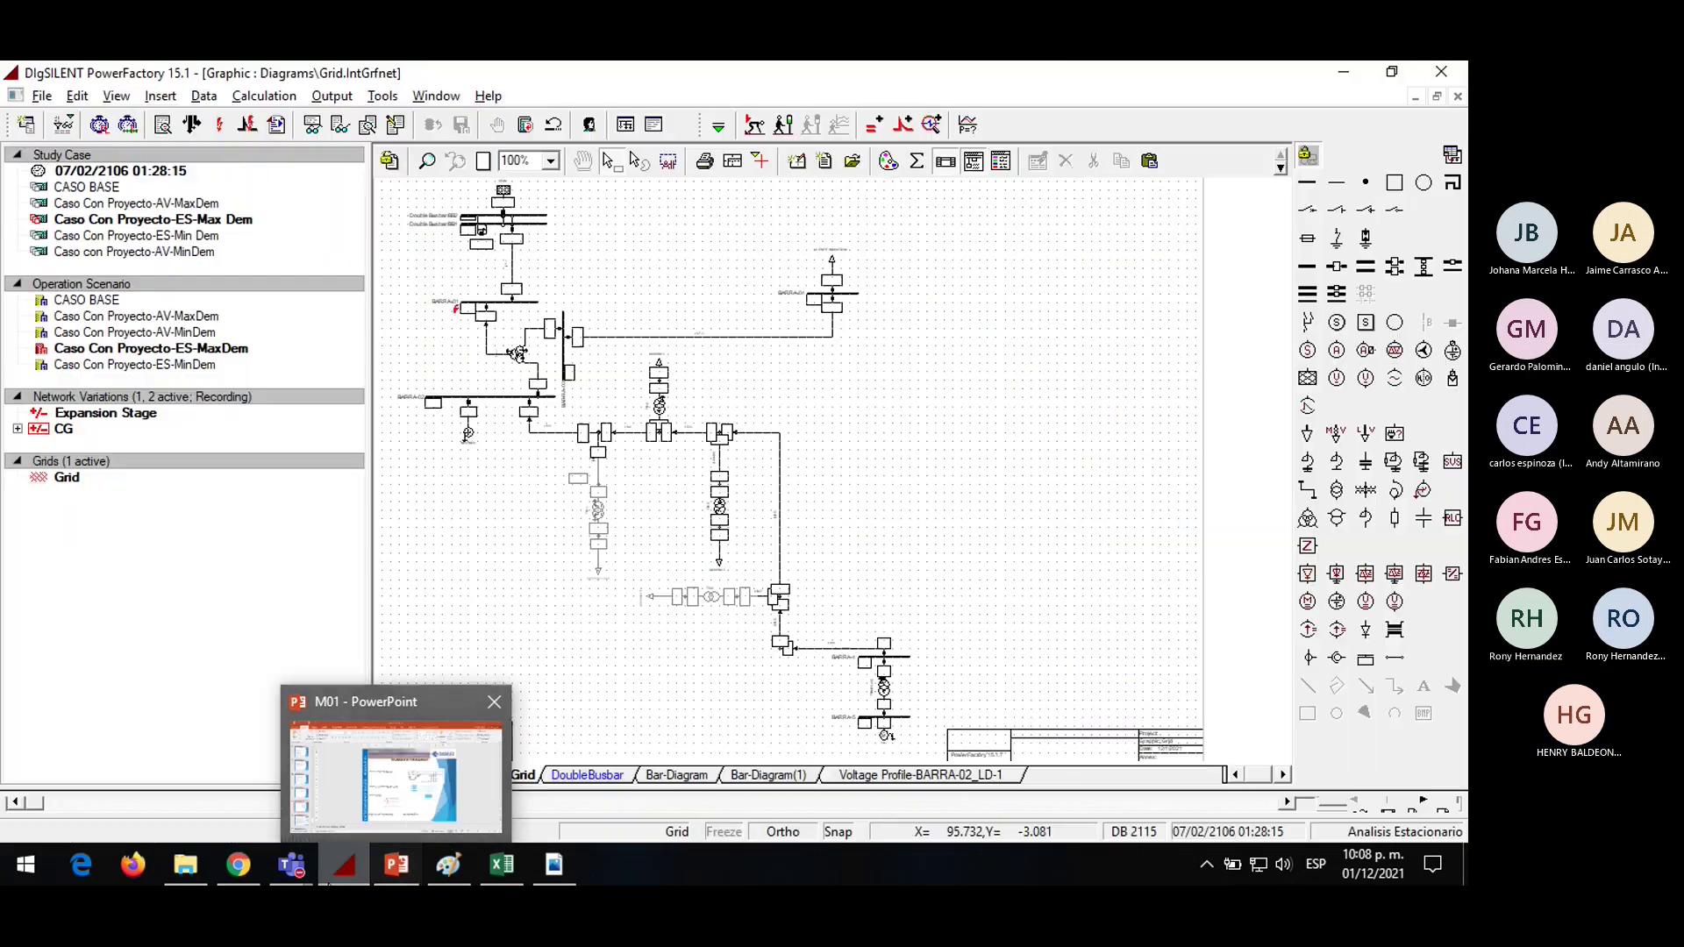
mouse_move(292, 858)
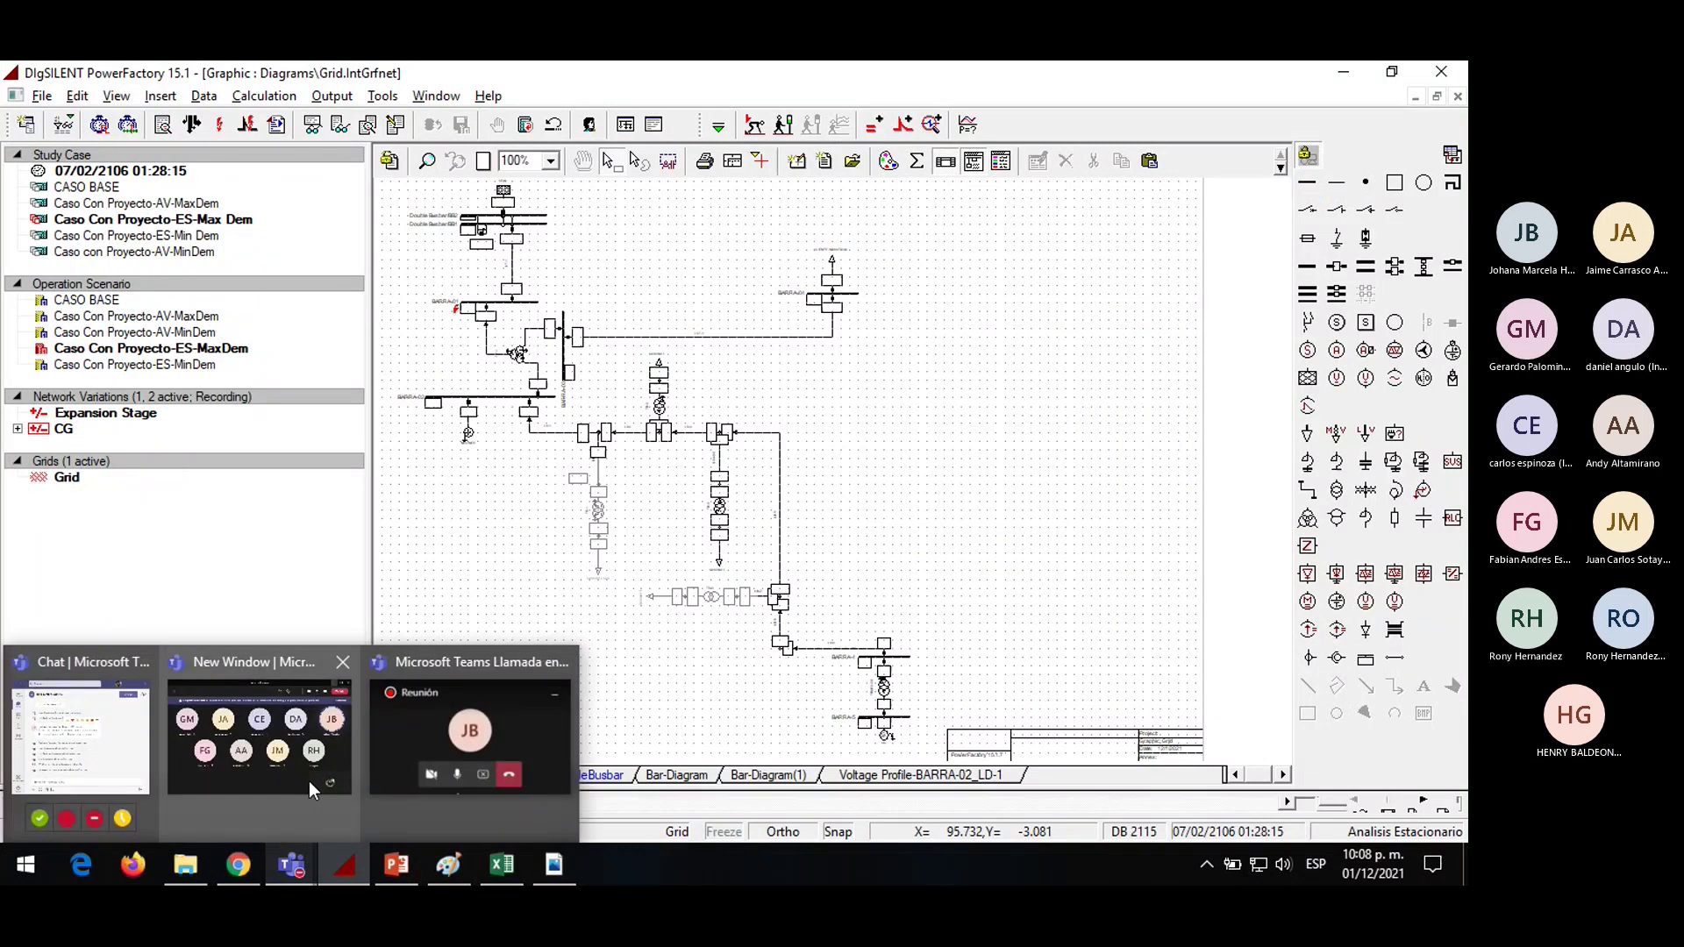
click(308, 781)
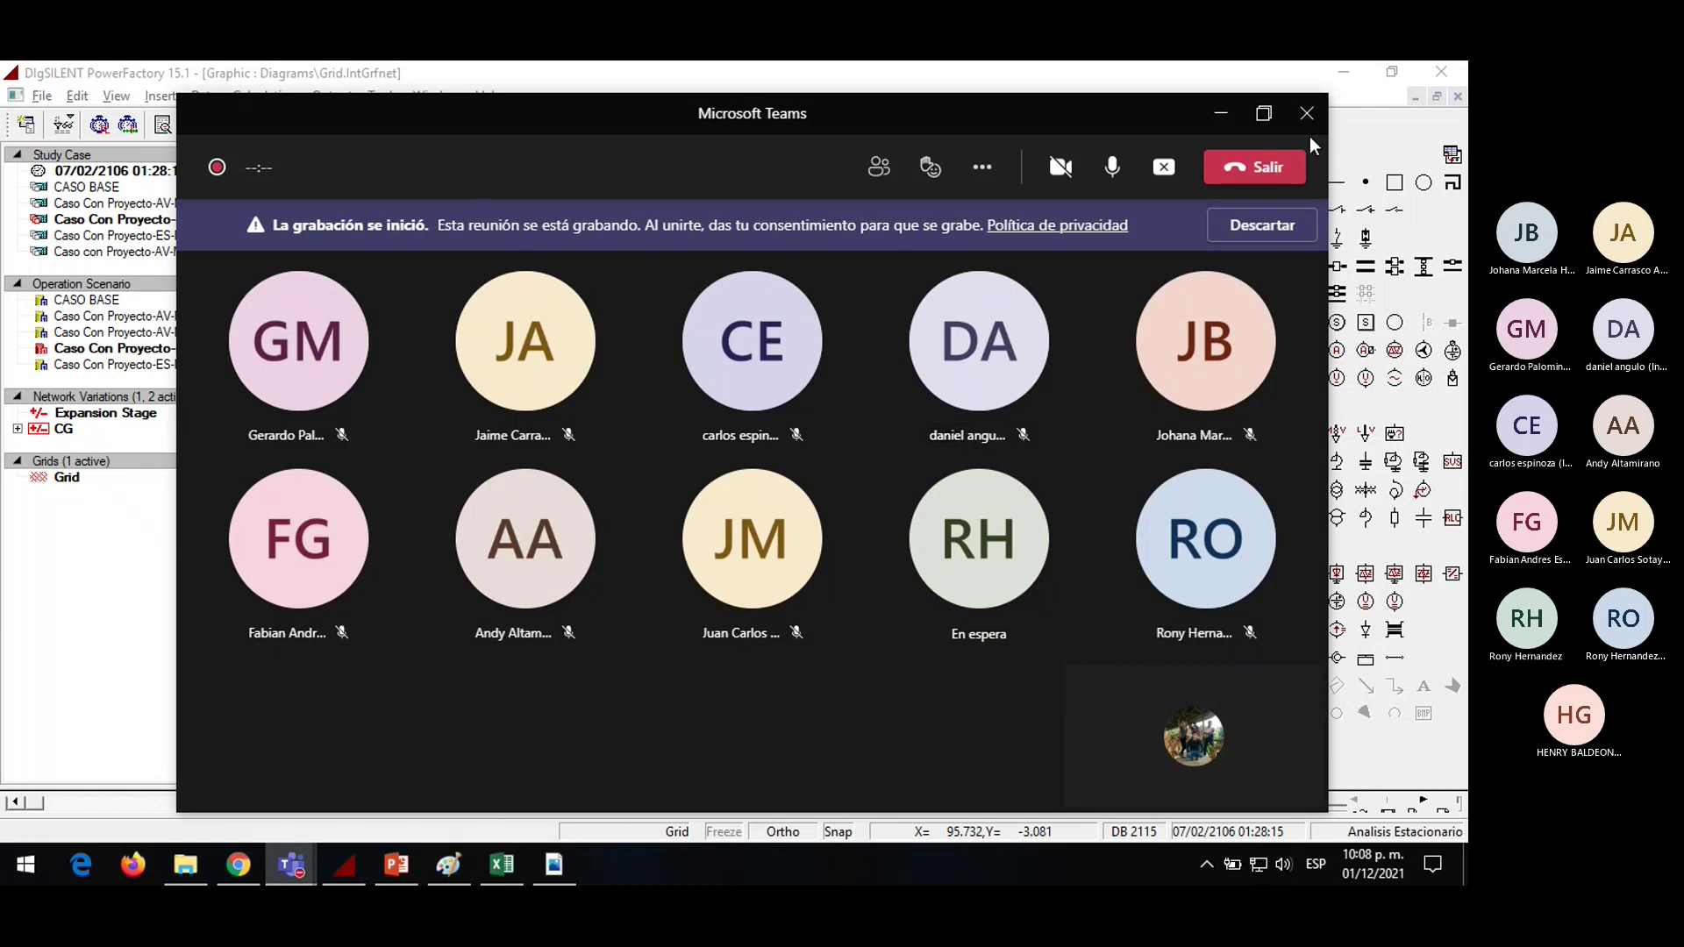
click(1221, 112)
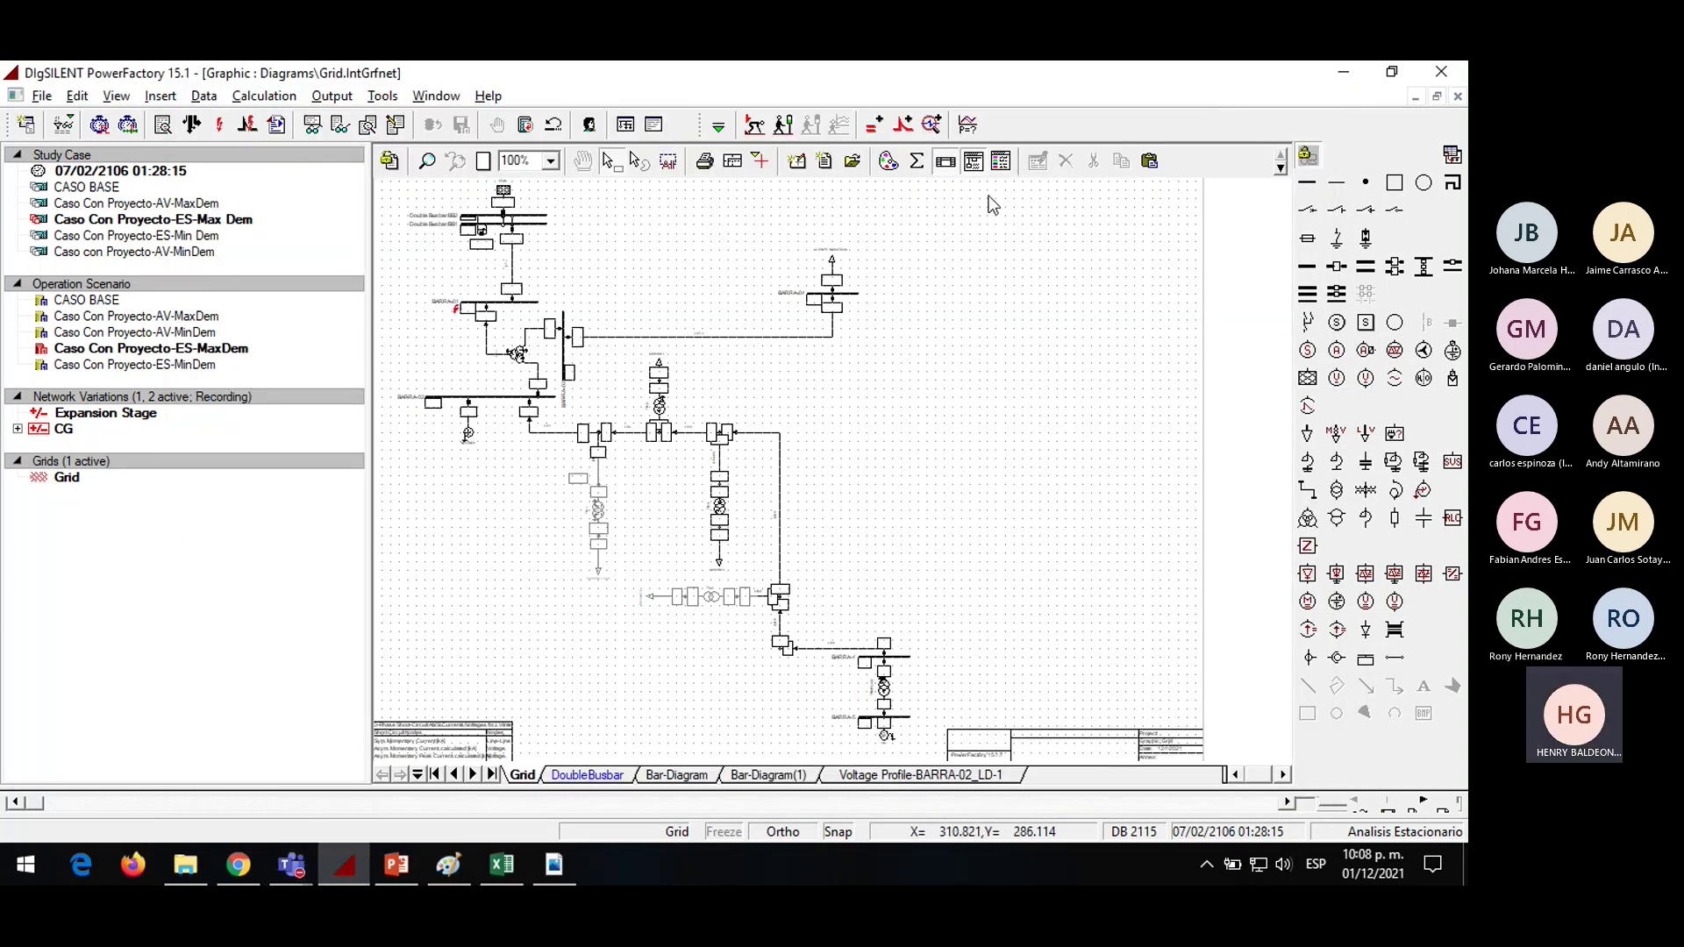
Examine the short-circuit results around BARRA-01, BARRA-02 and BARRA-03, and return to the full Grid diagram
click(427, 160)
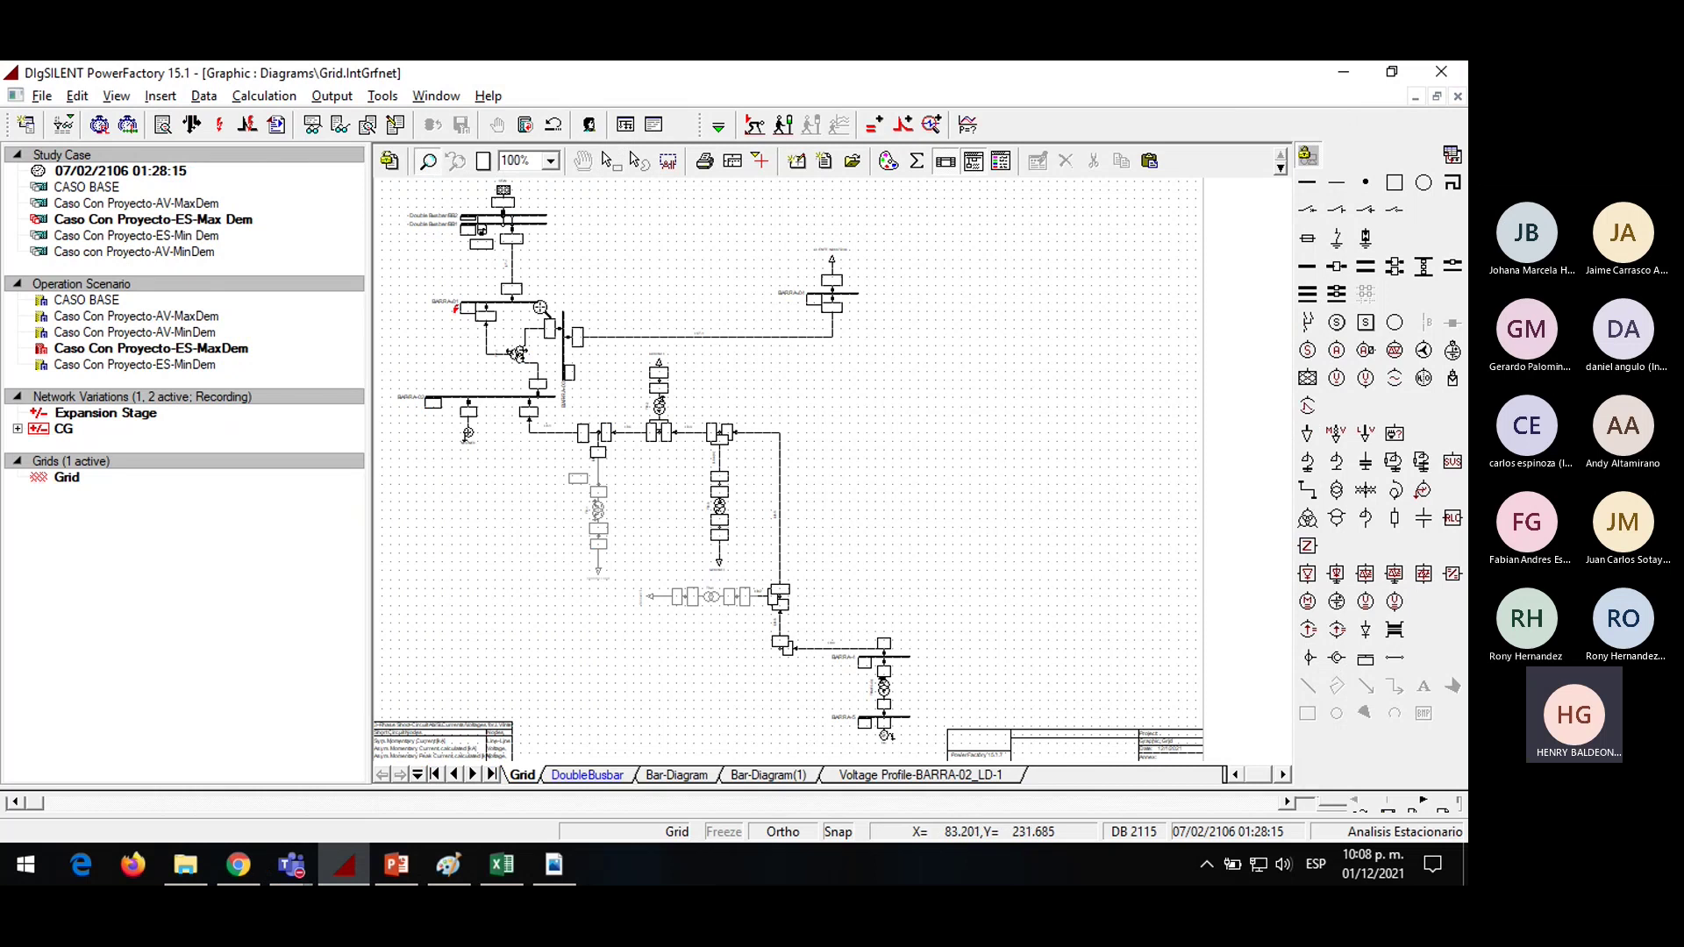
drag(405, 197, 633, 462)
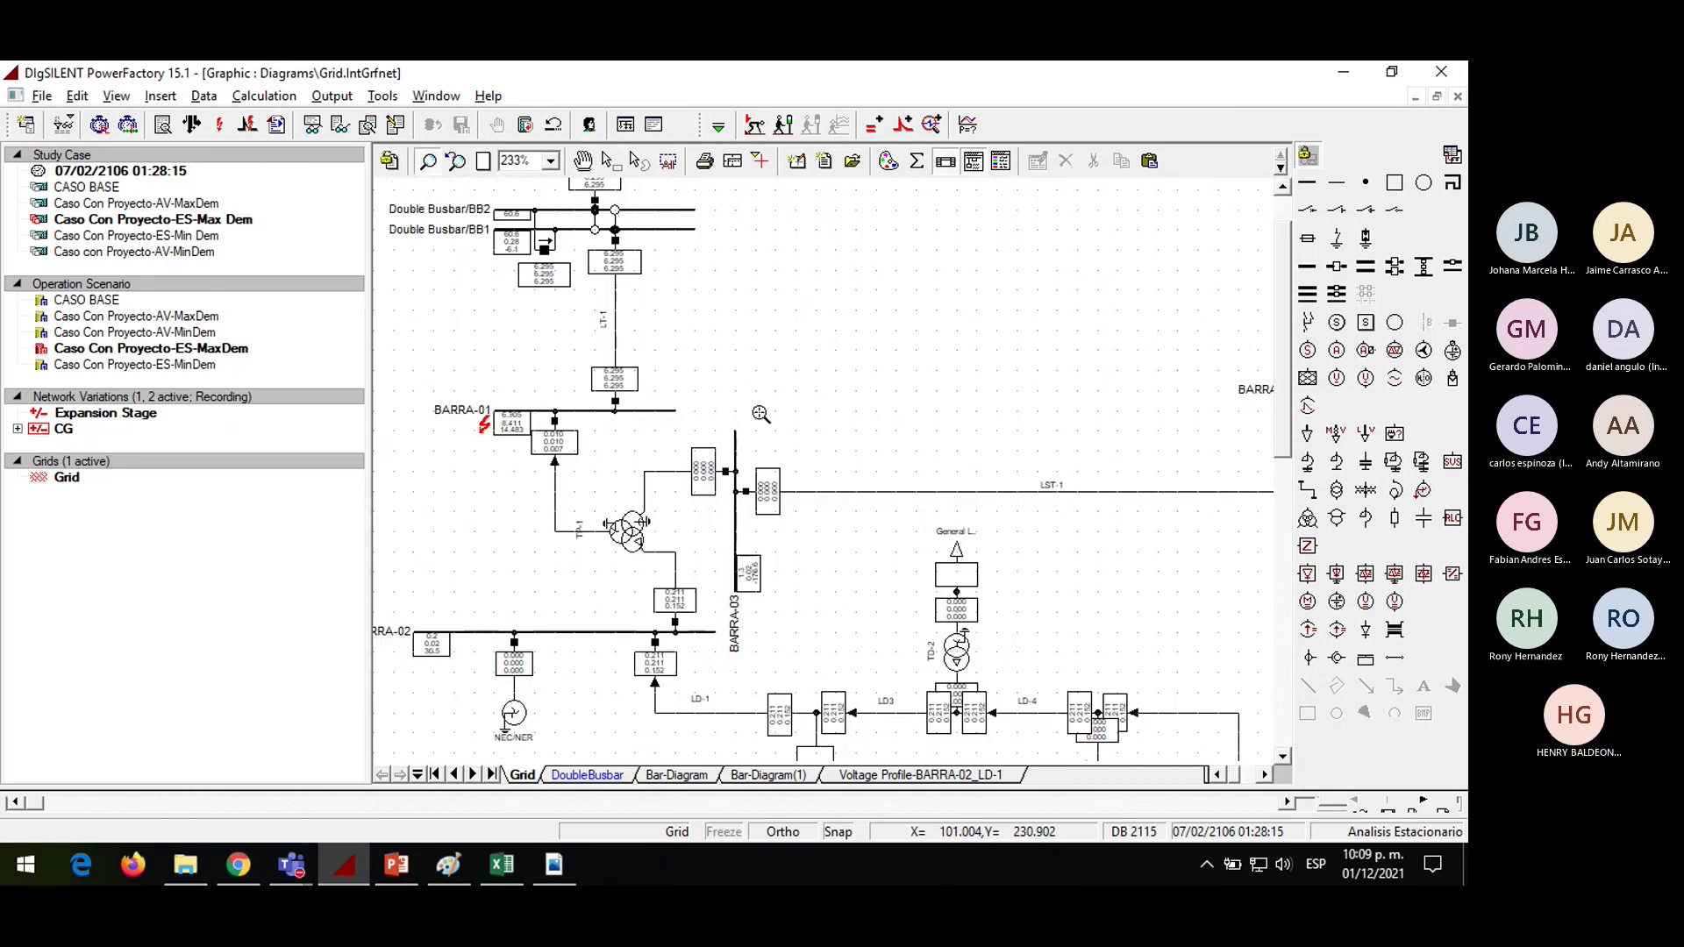
scroll(761, 415, down, 2)
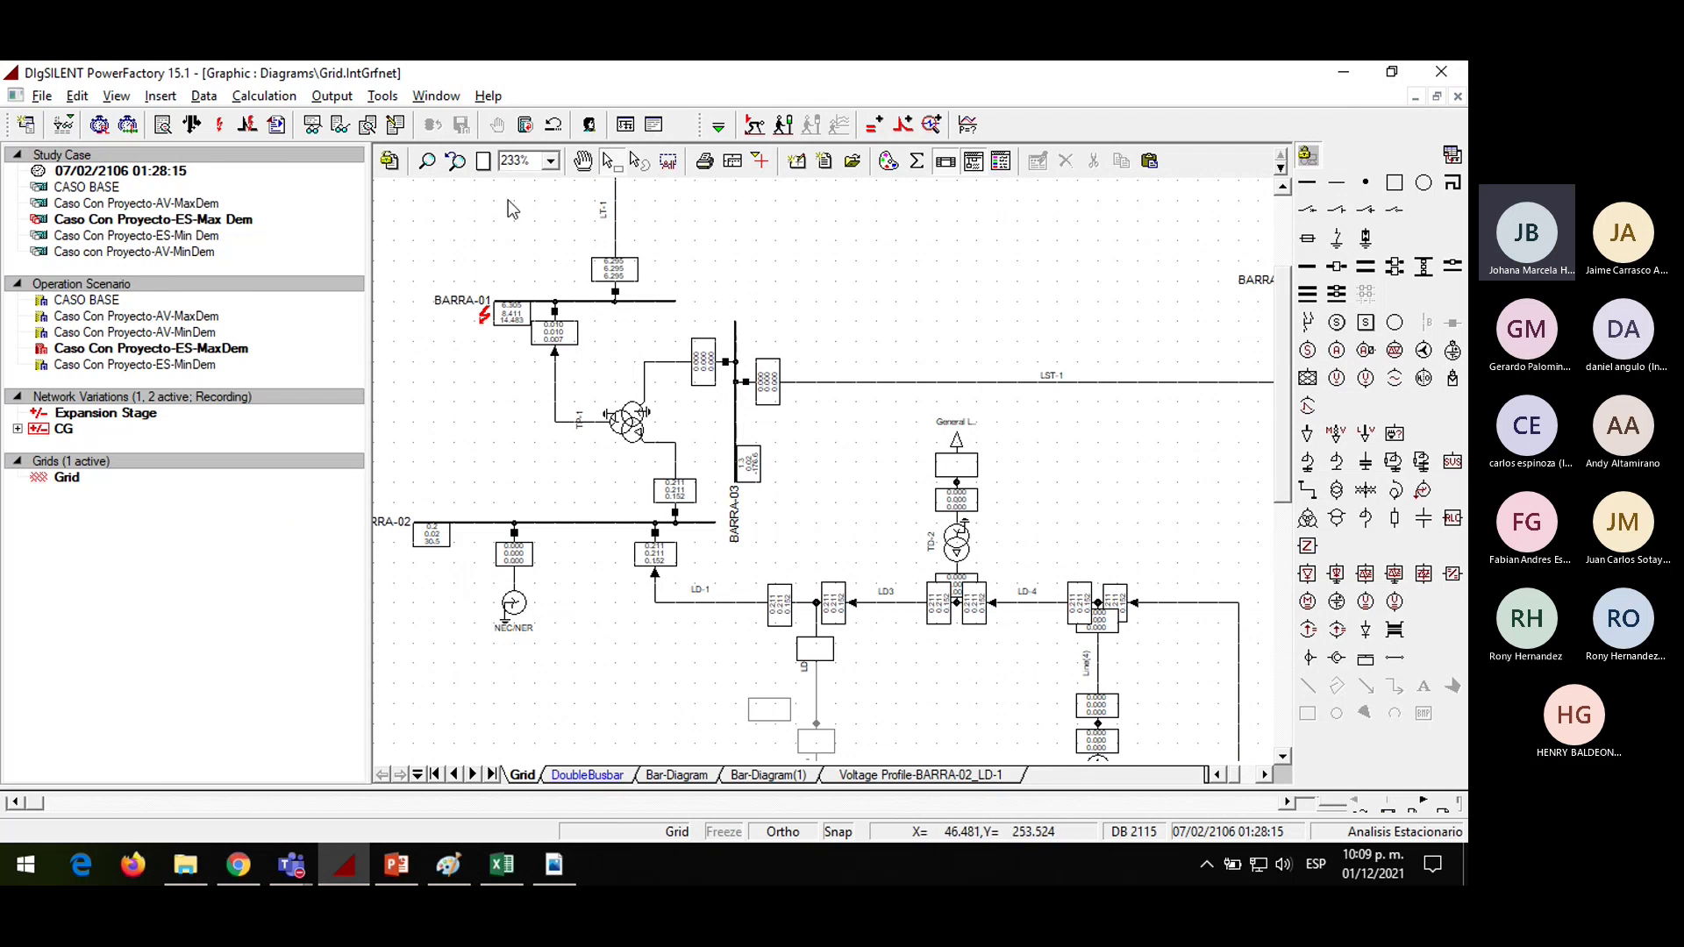
click(484, 162)
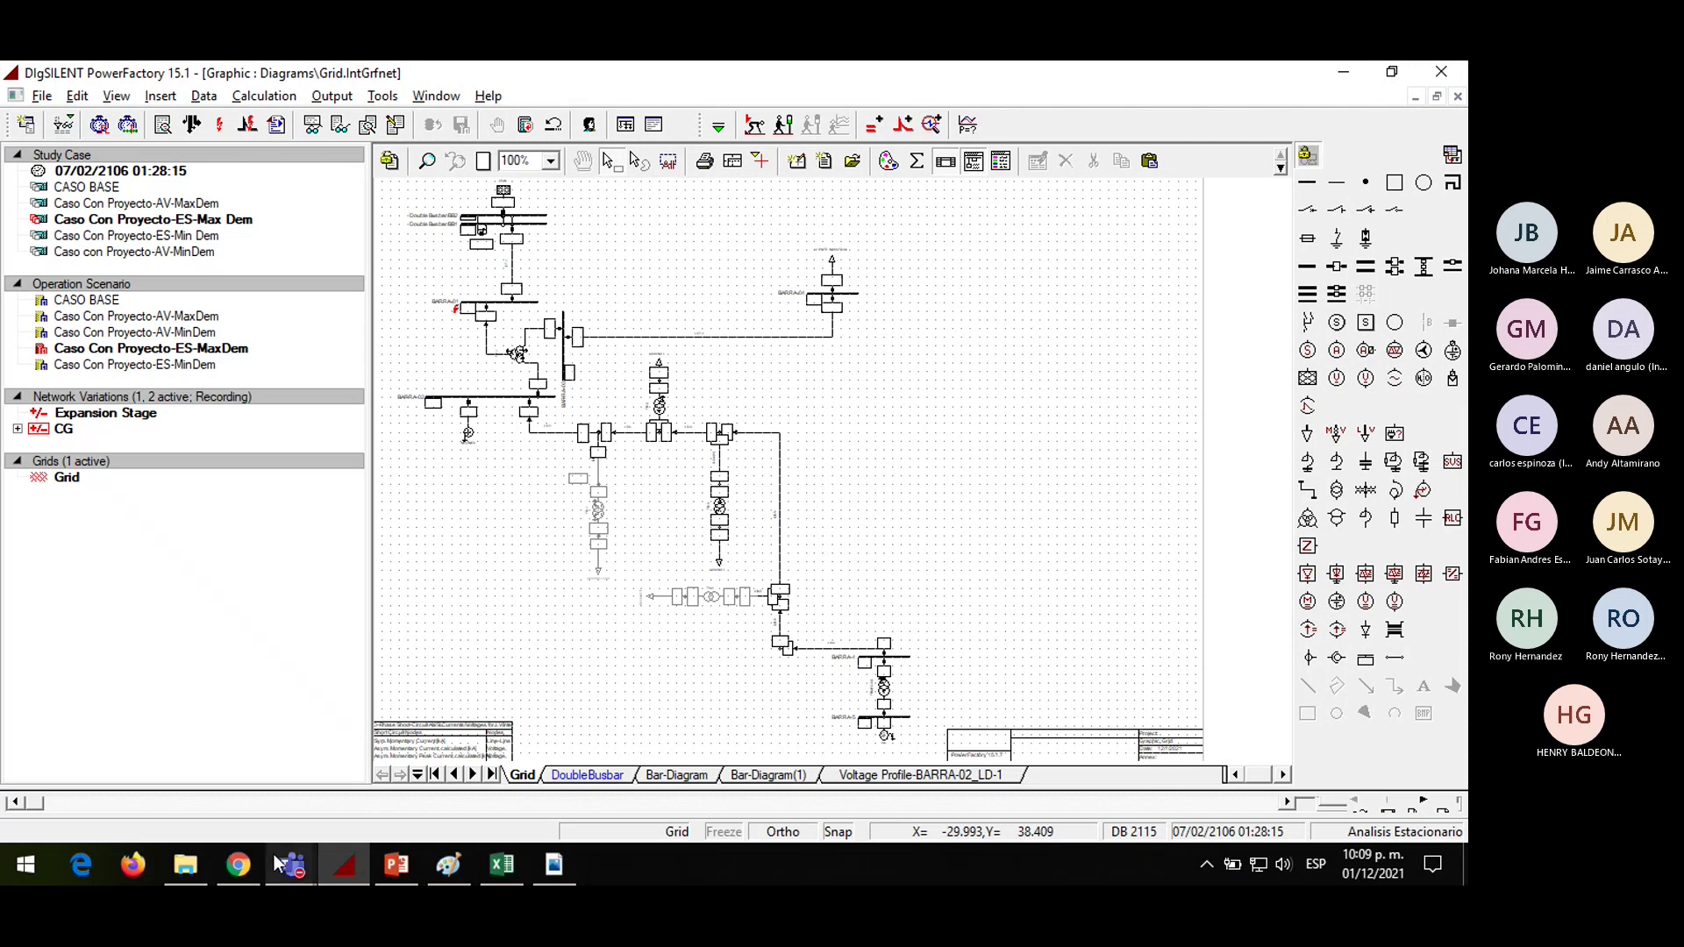
View the Microsoft Teams meeting participants in a maximized window and minimize it again
mouse_move(277, 864)
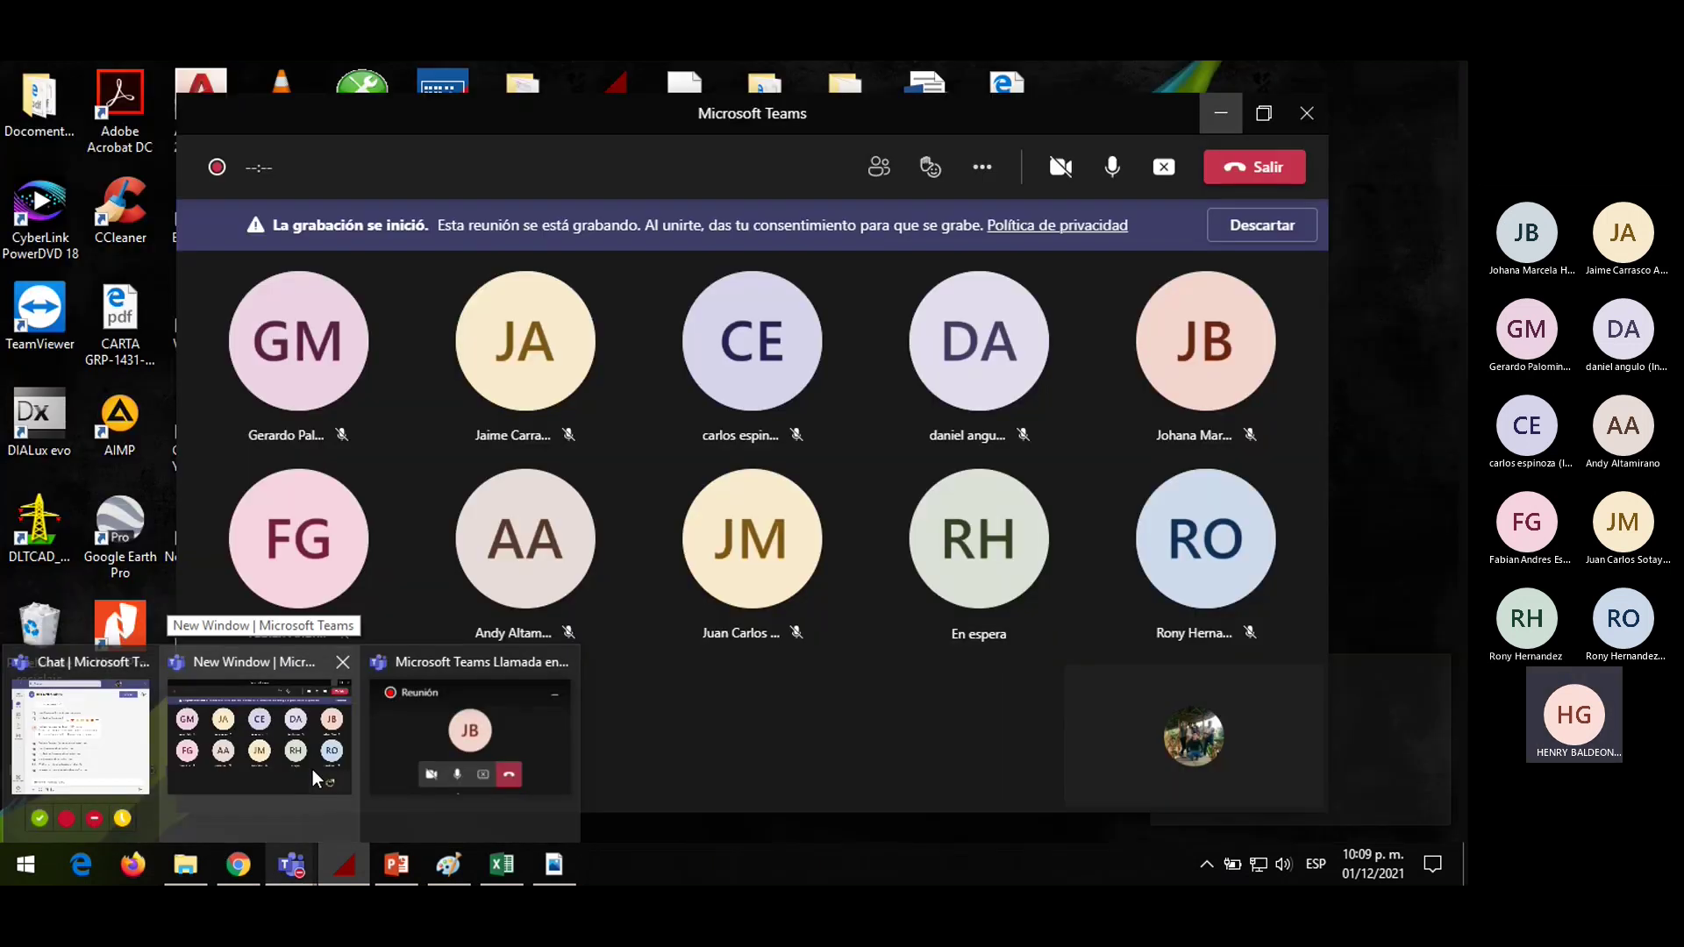
click(312, 770)
click(1267, 111)
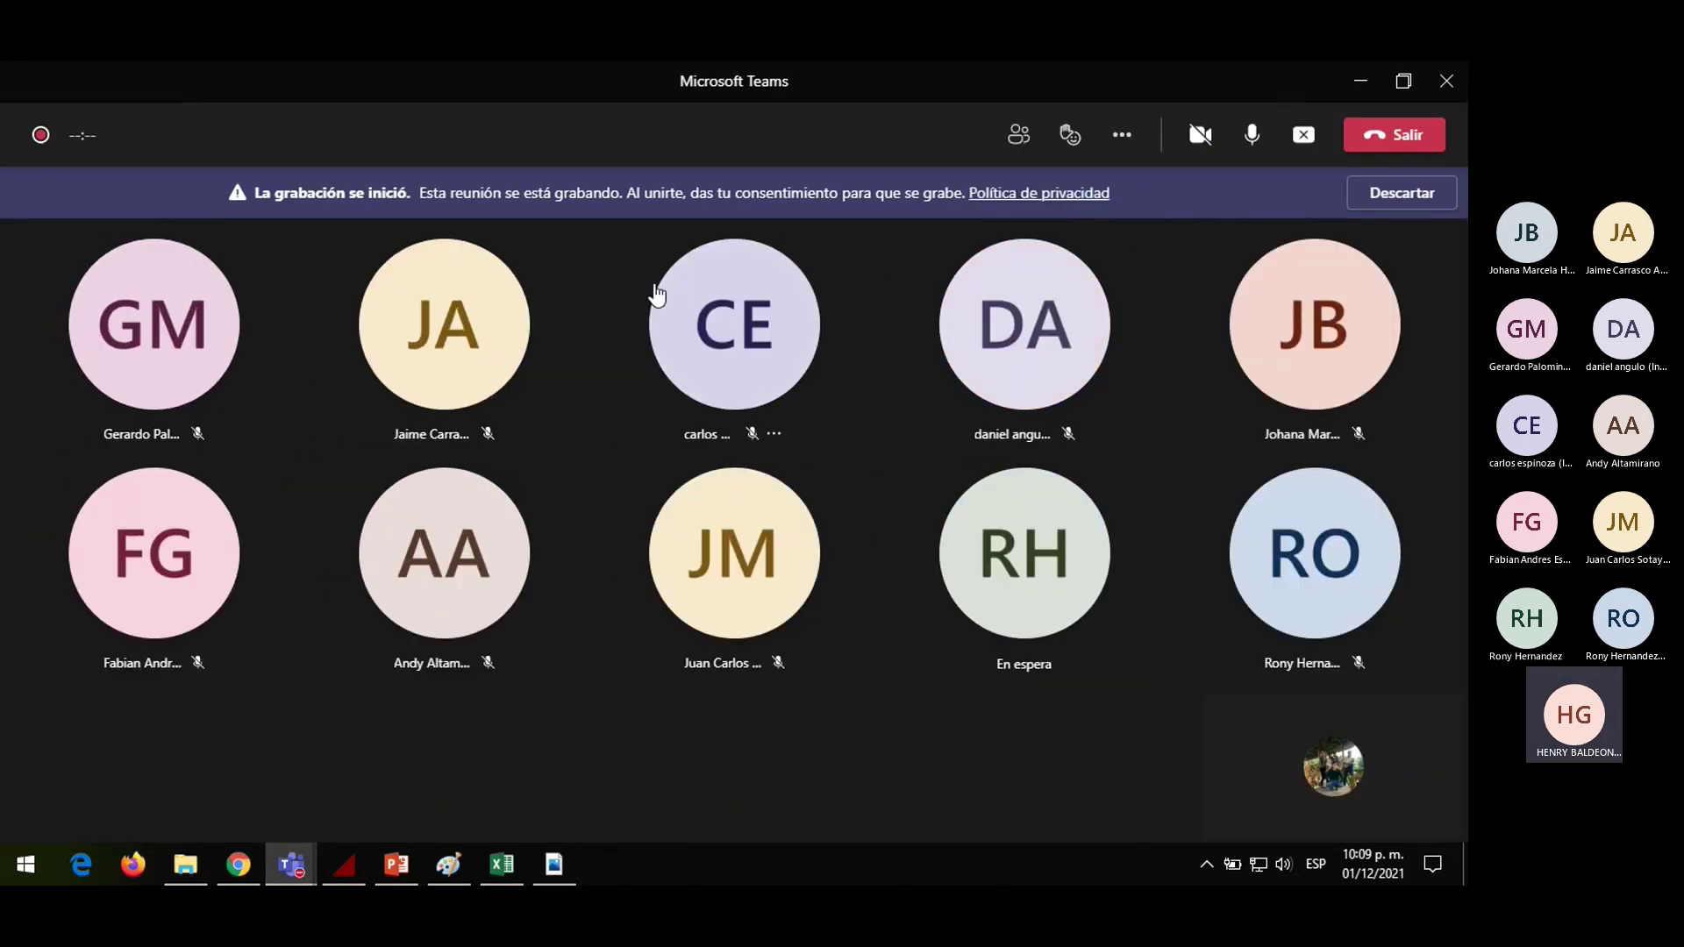
click(1356, 84)
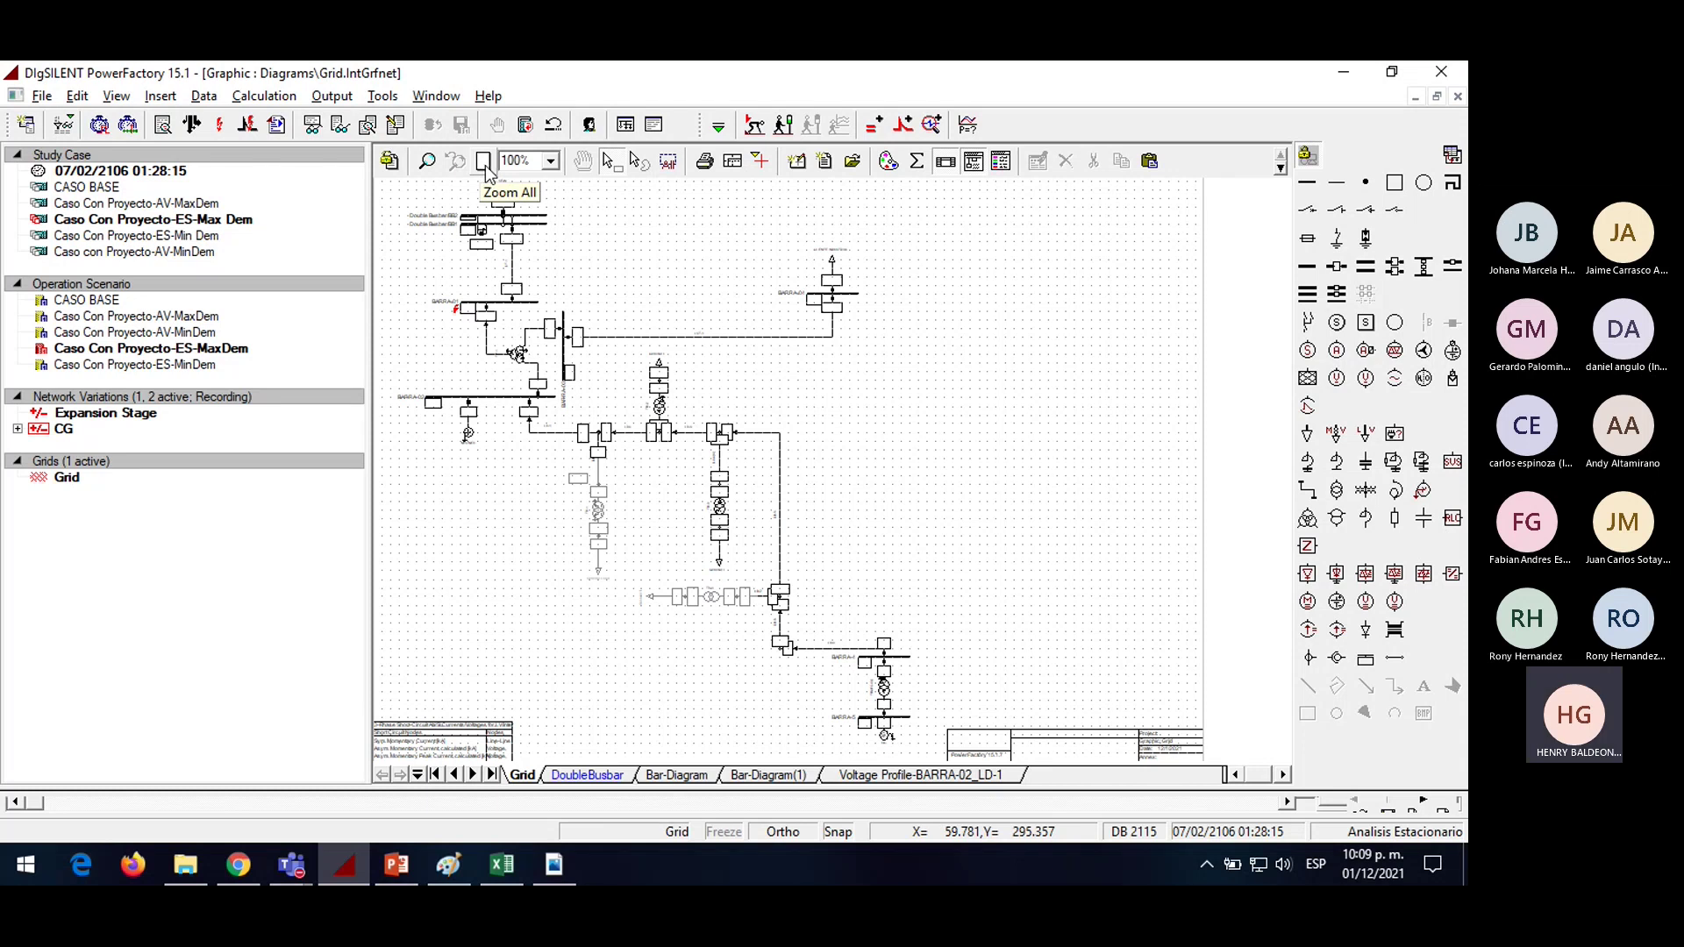
Bring back the Microsoft Teams meeting, mute the microphone and maximize the meeting window
click(1217, 717)
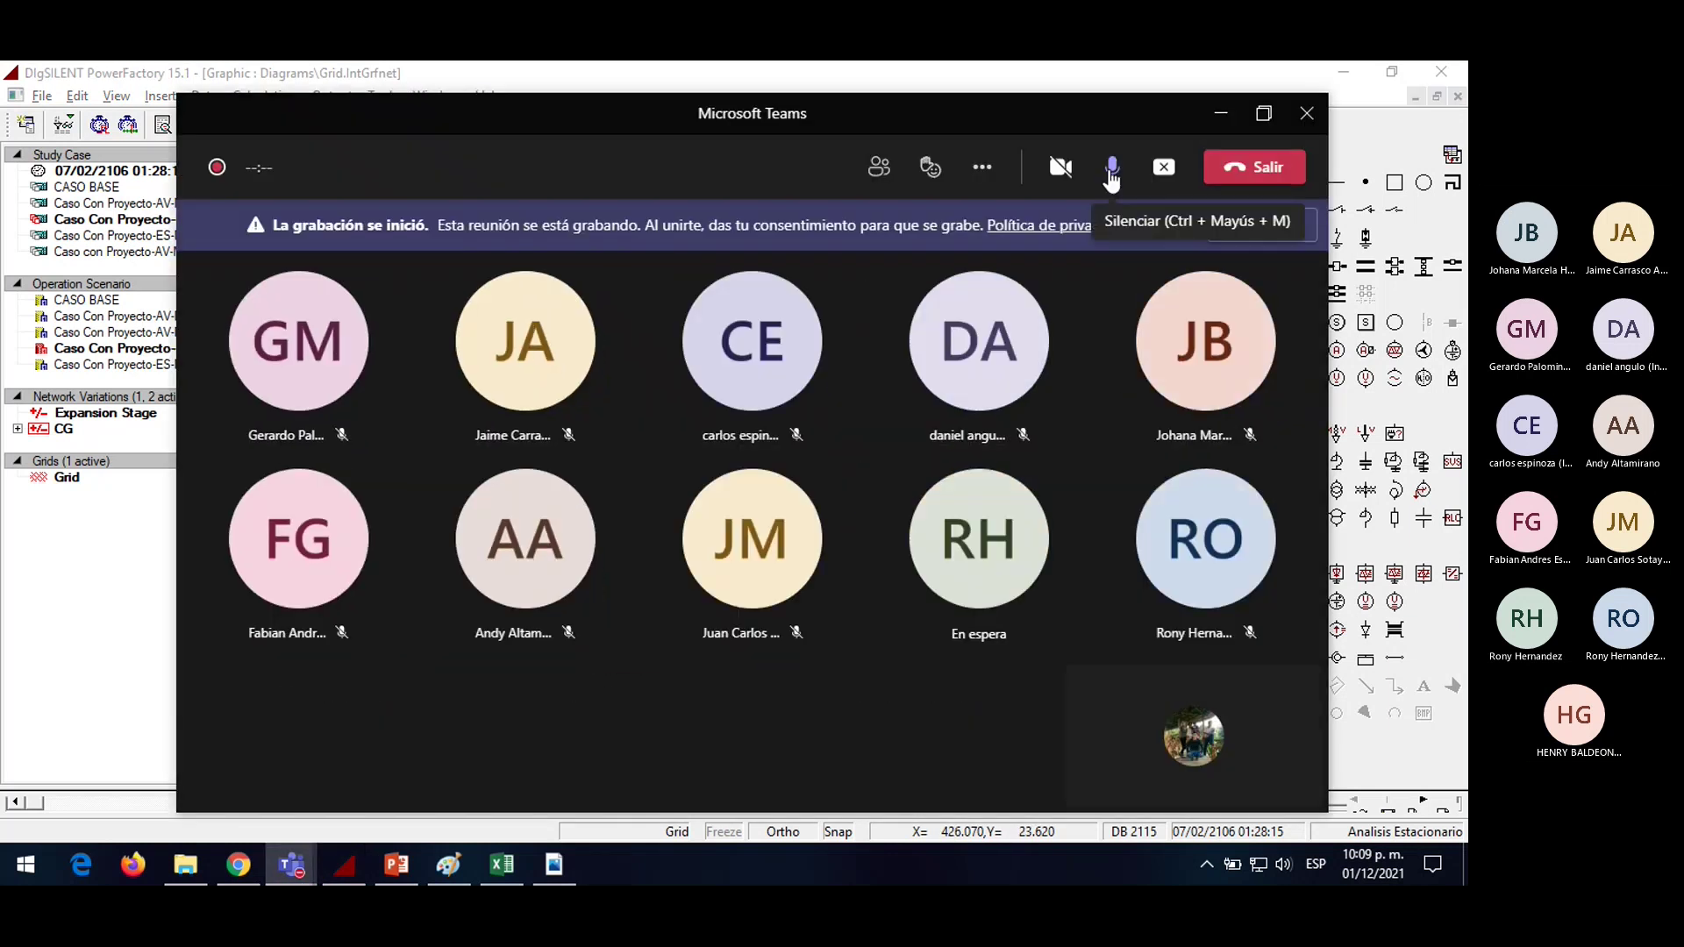
click(1111, 171)
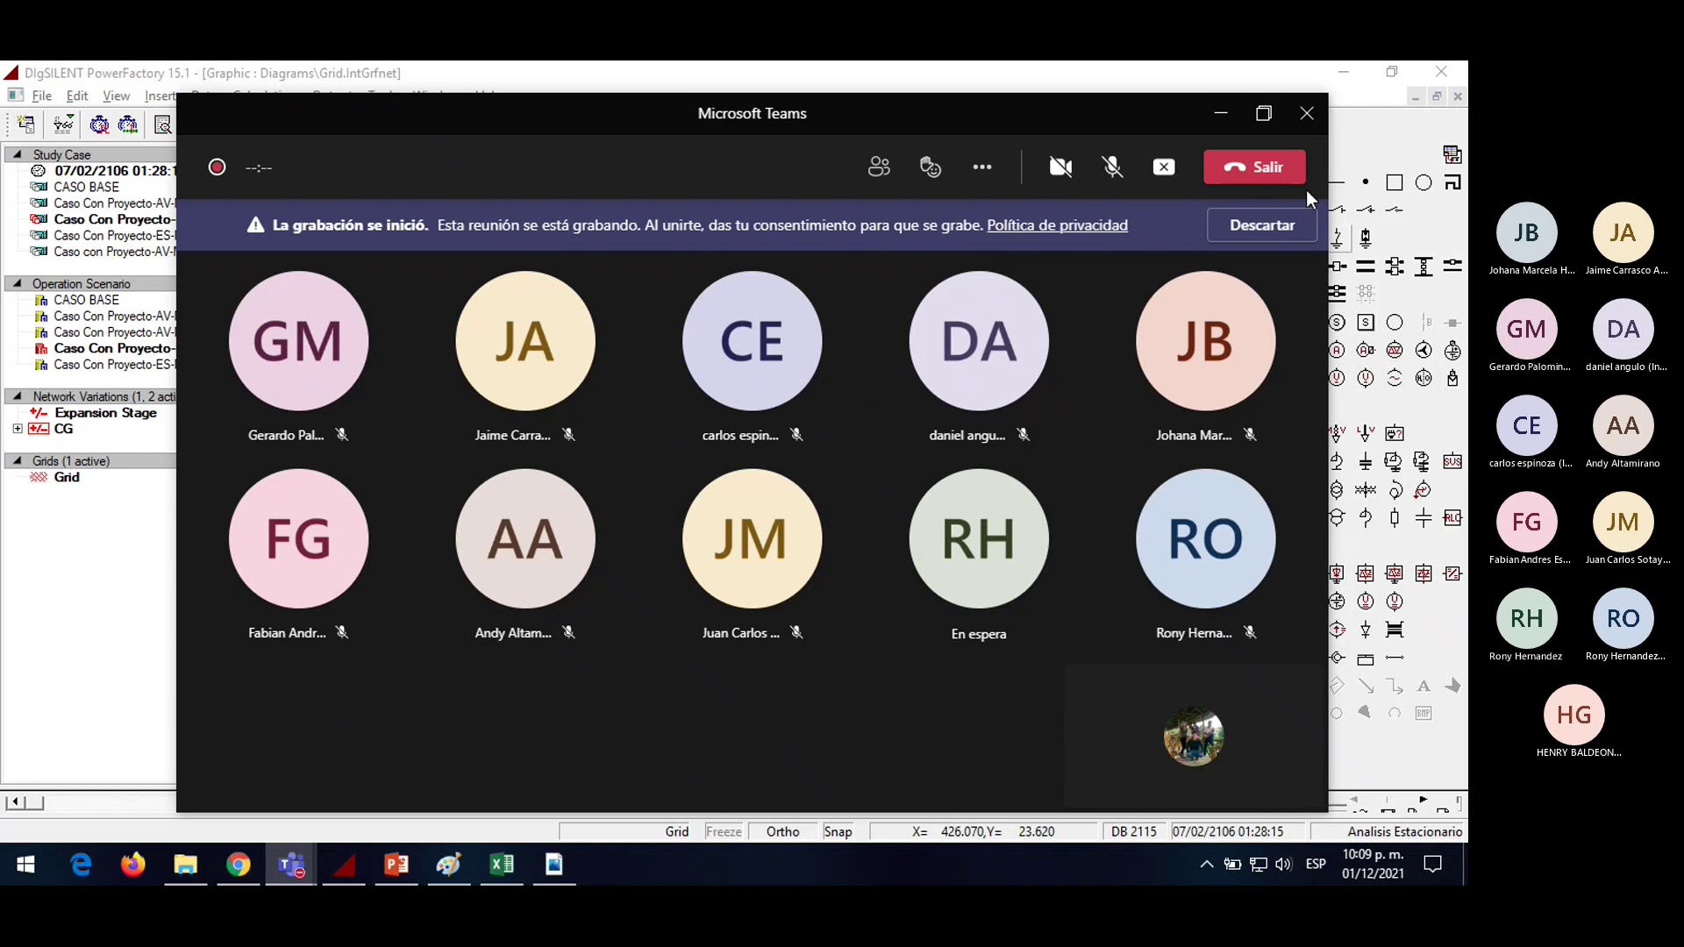
click(1264, 113)
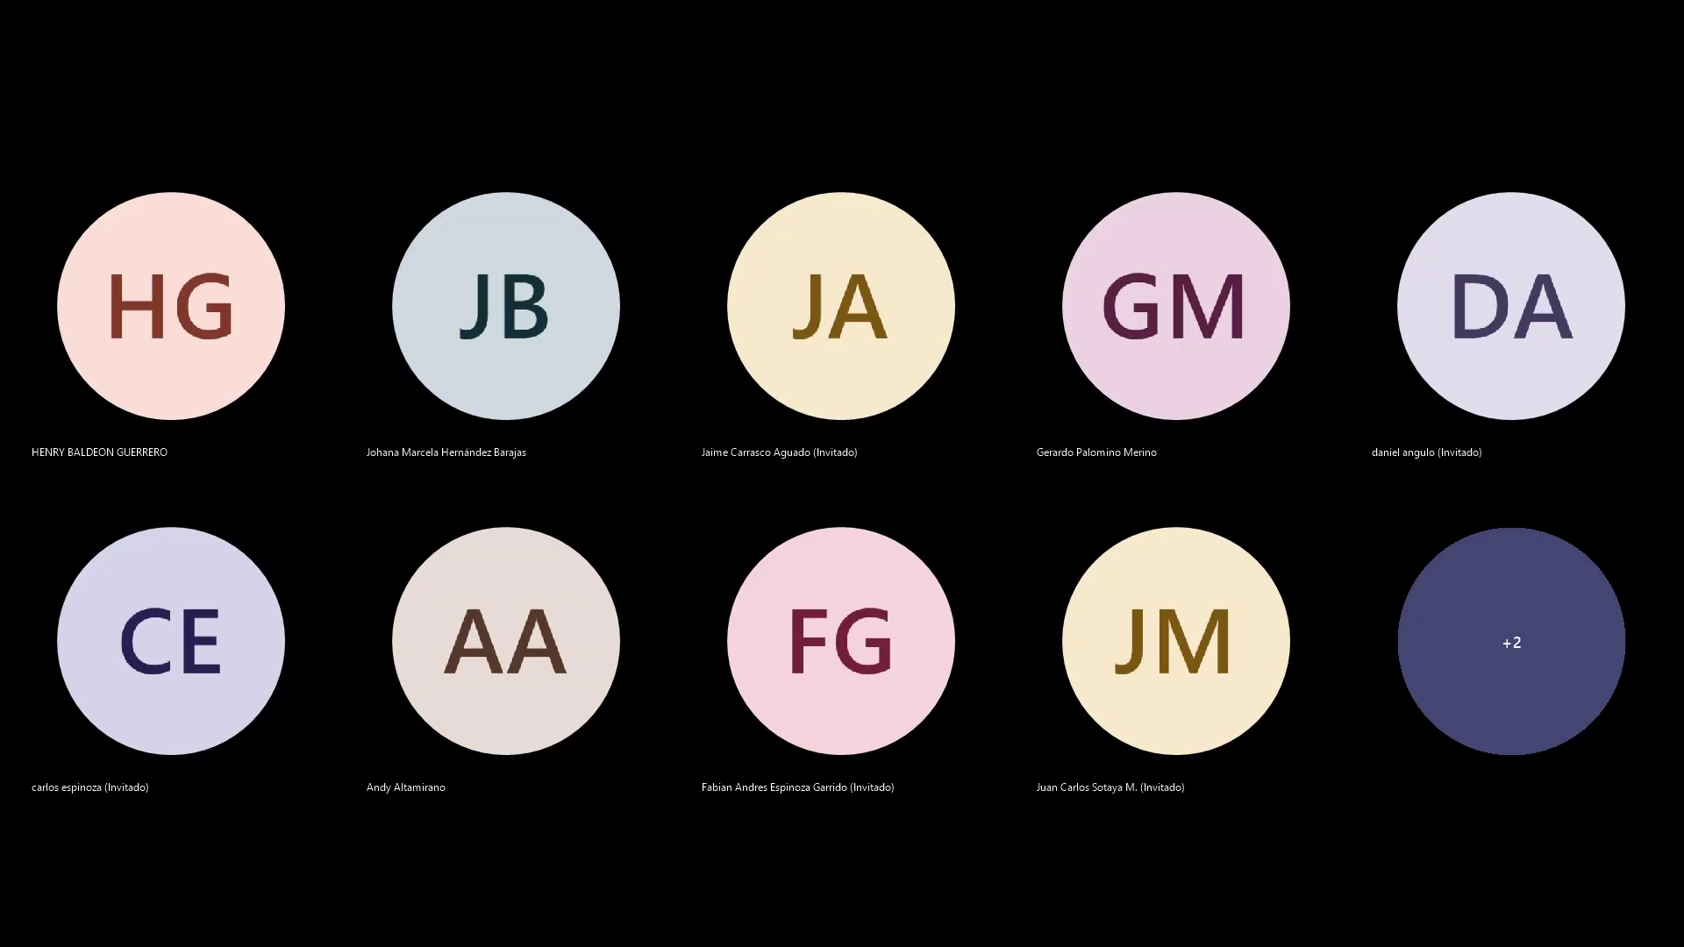